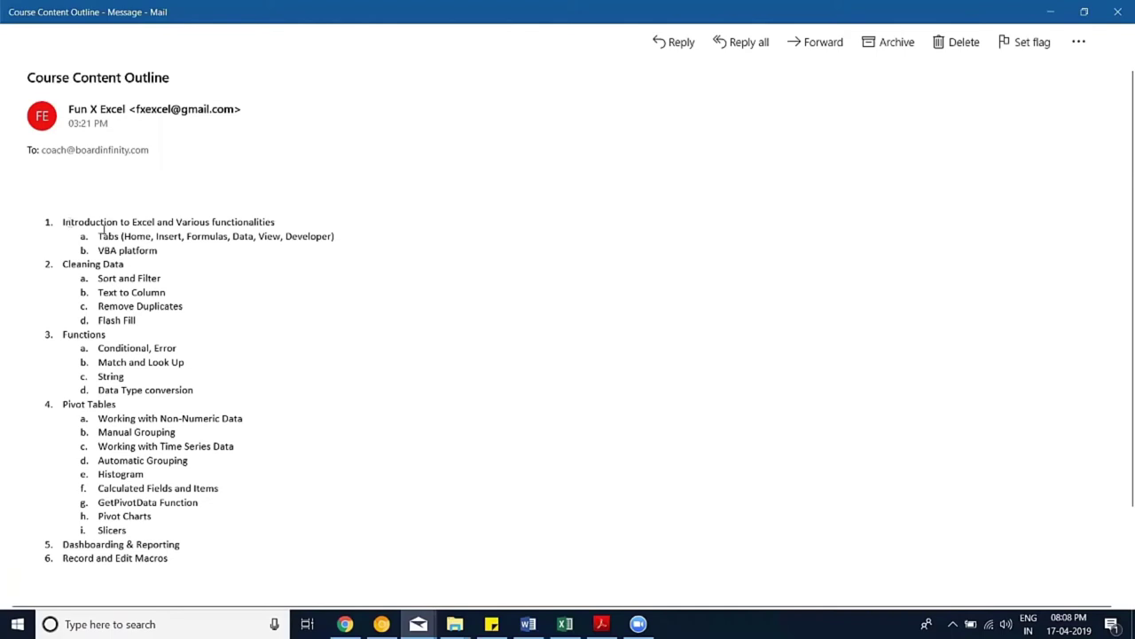
Step: Highlight the Introduction to Excel topic lines, then the last two outline topics in the e-mail
left_click_drag(190, 255, 80, 222)
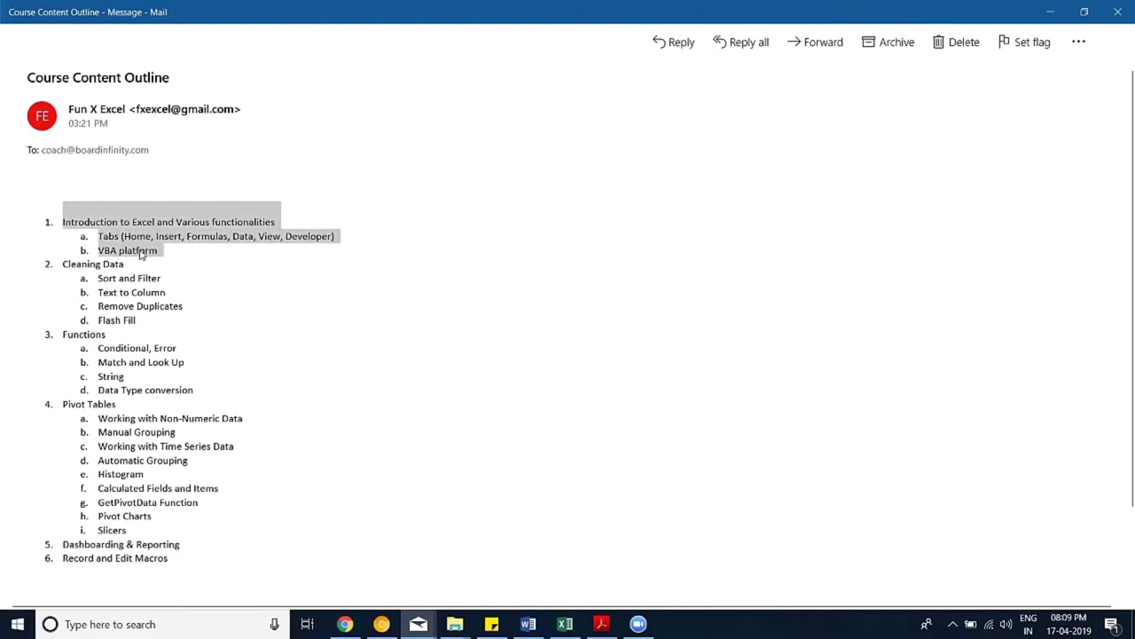
left_click(114, 256)
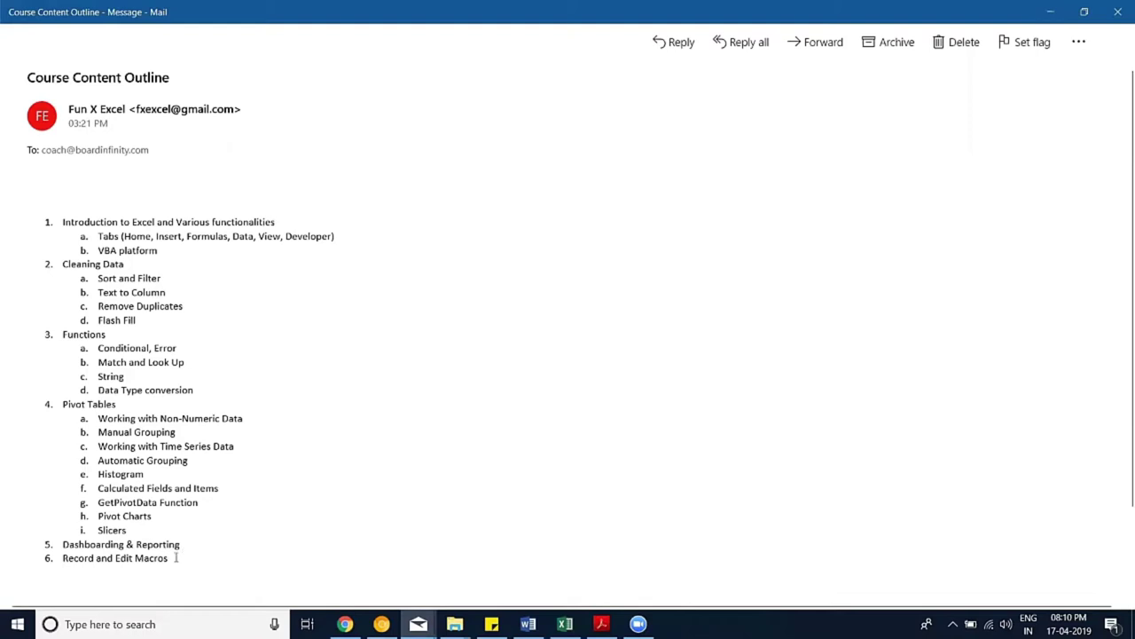
left_click_drag(169, 572, 62, 543)
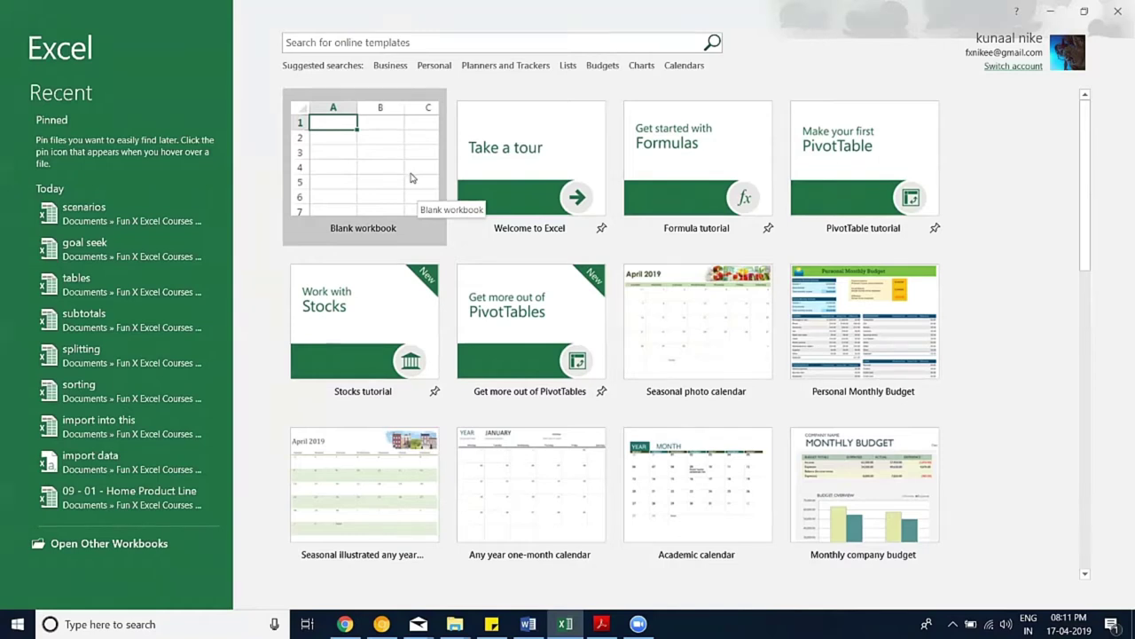
Step: Create a blank workbook and jump from A1 to the sheet's last column, XFD
left_click(409, 178)
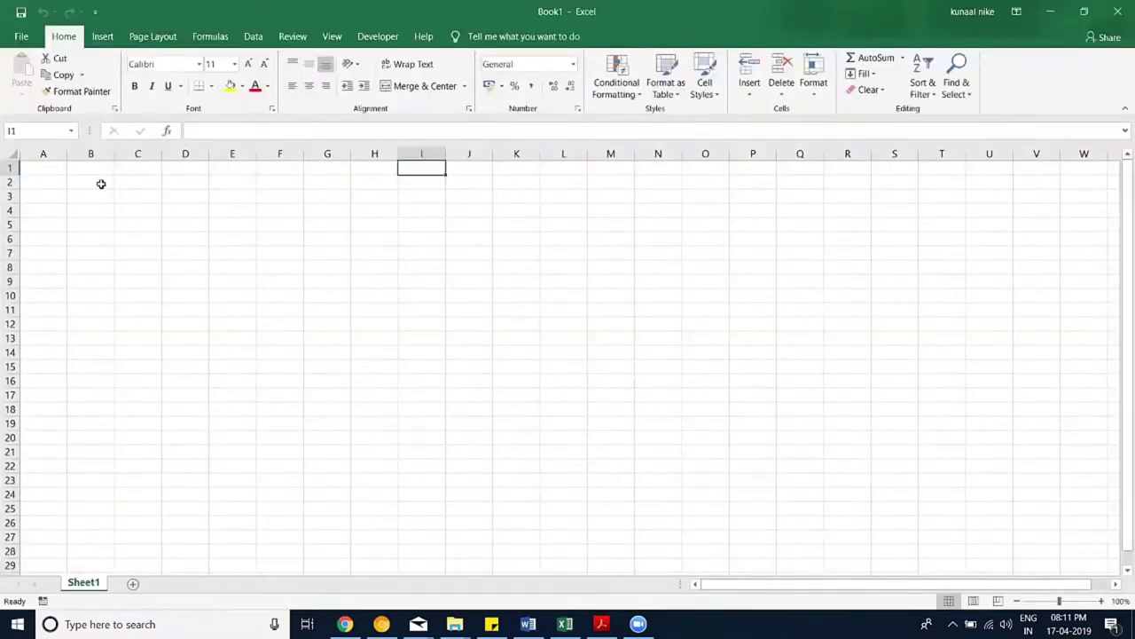
left_click(39, 153)
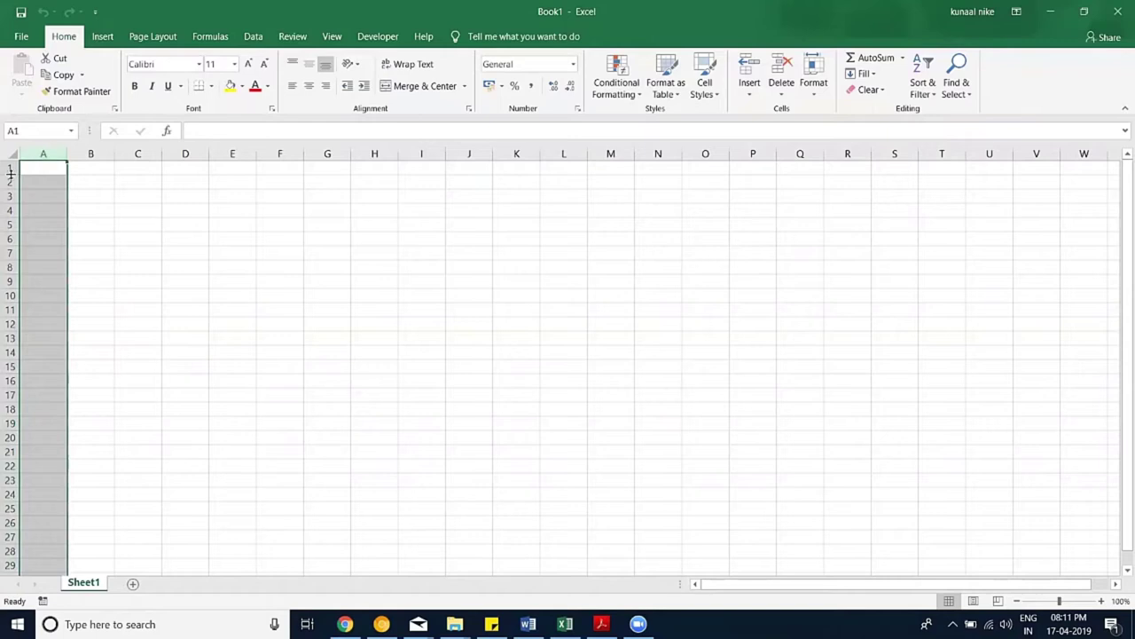
left_click(10, 168)
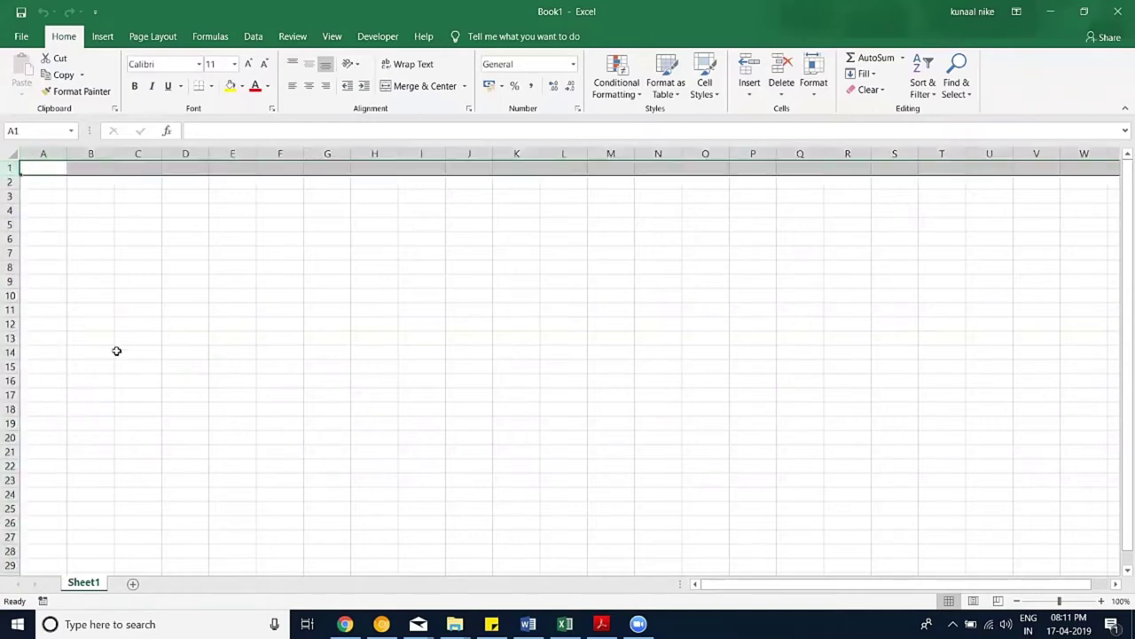
left_click(115, 352)
left_click(54, 183)
left_click(50, 171)
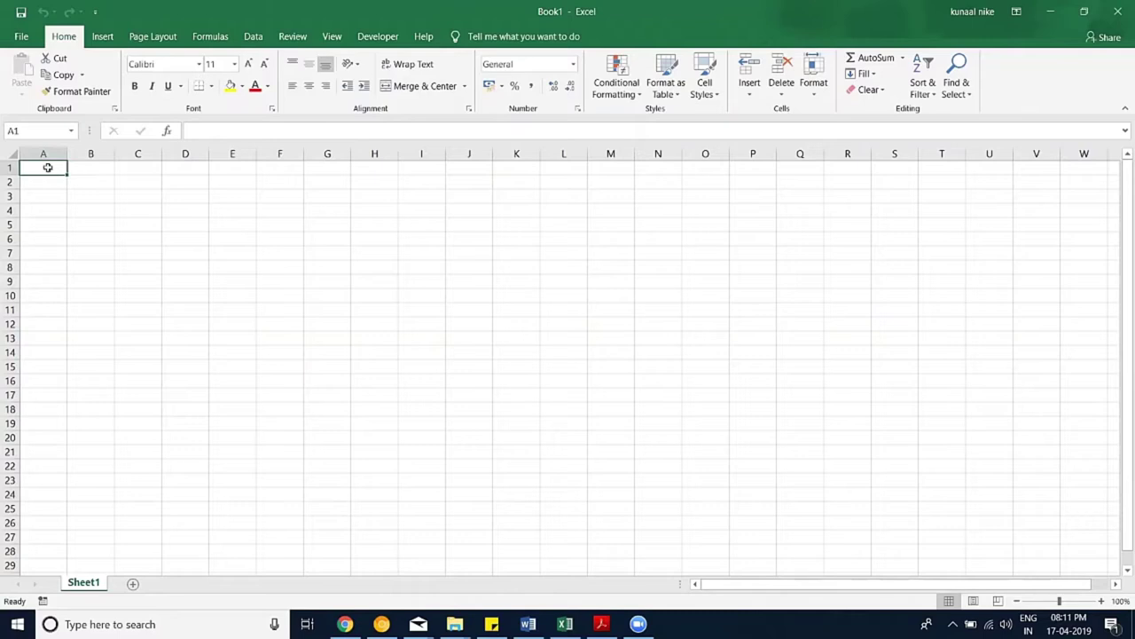
key("ctrl+Right")
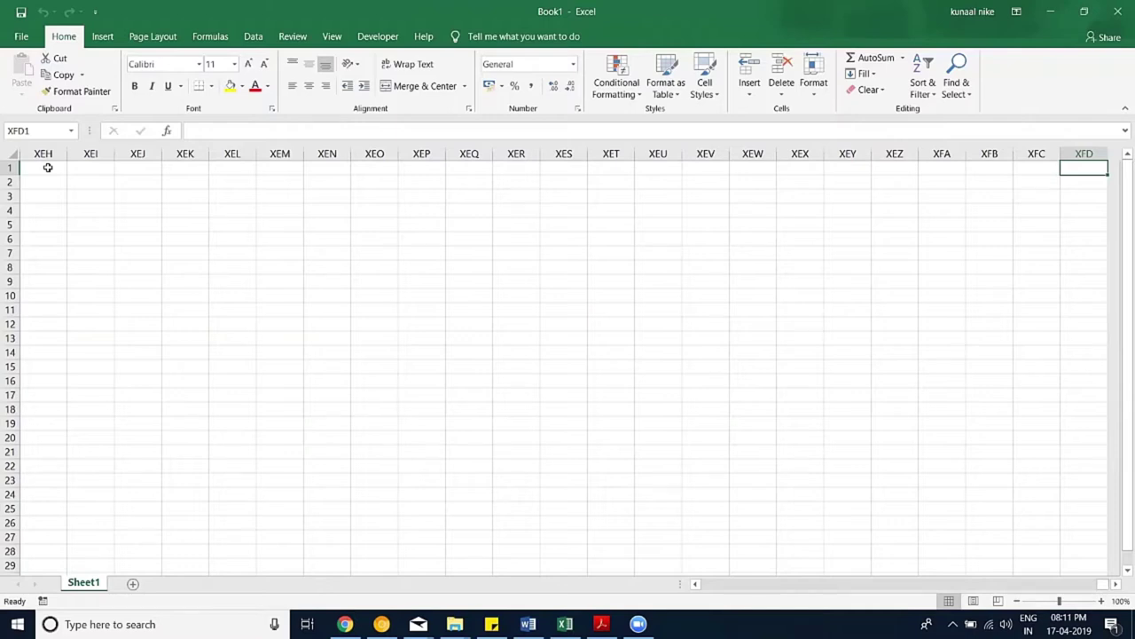
Step: Show 16384 with =COLUMN() in XFD1, delete it, then jump to row 1048576
type("=c")
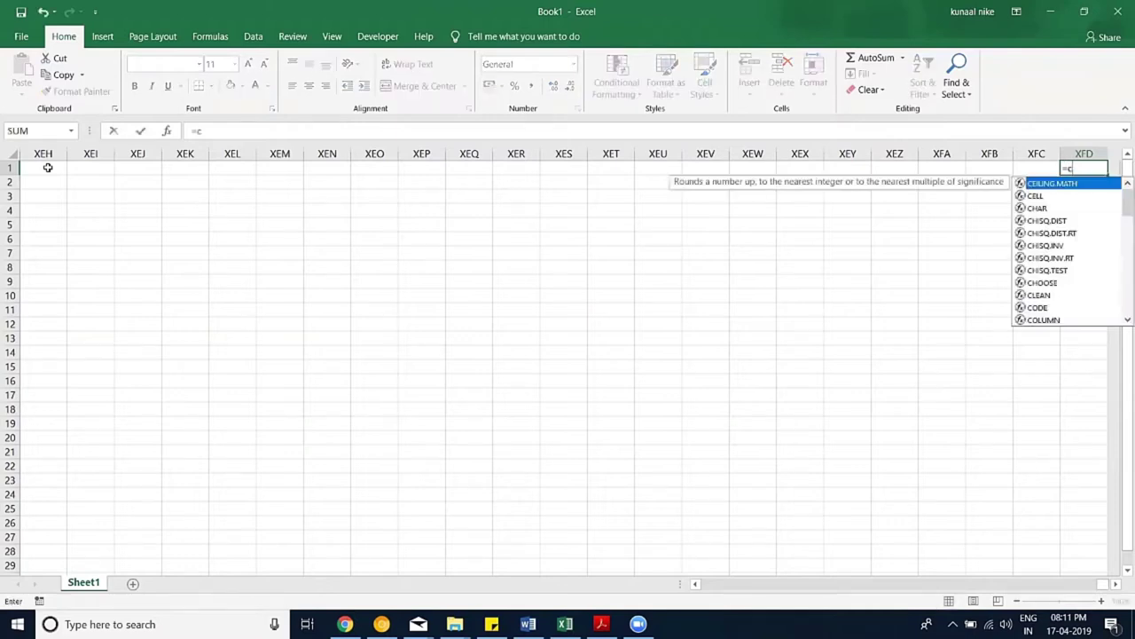
type("ol")
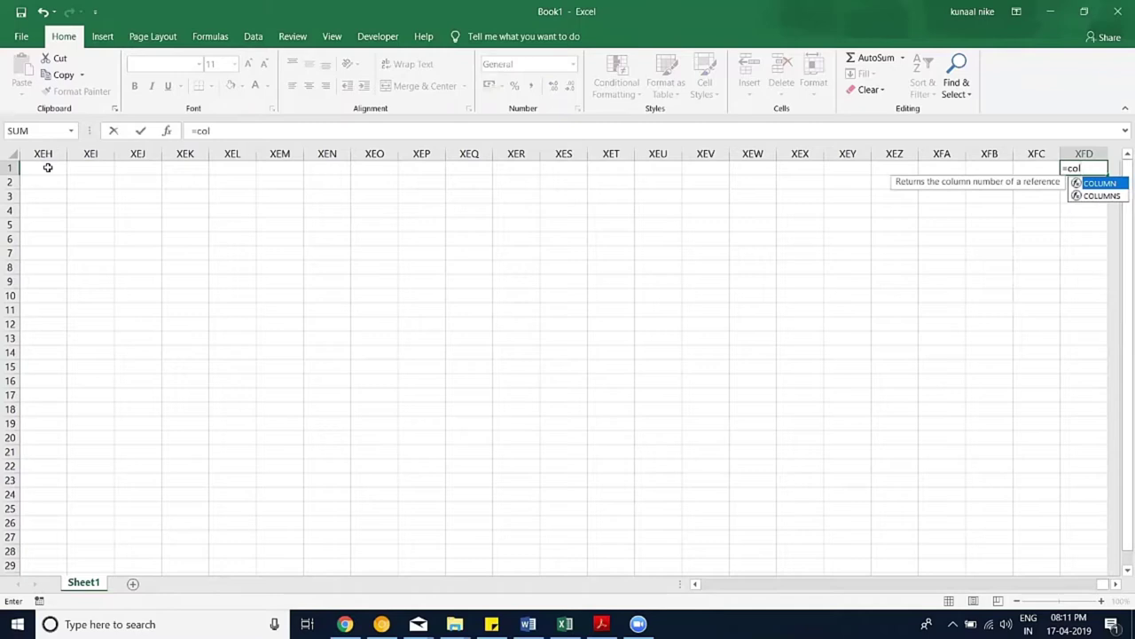
key("Tab")
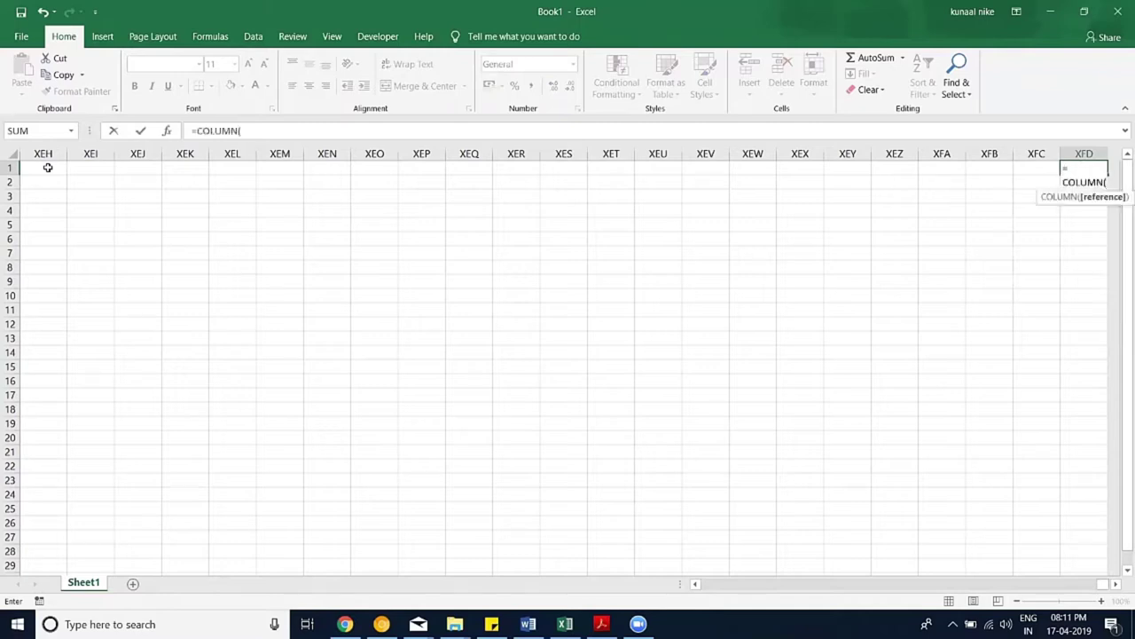
type(")")
key("Return")
key("Up")
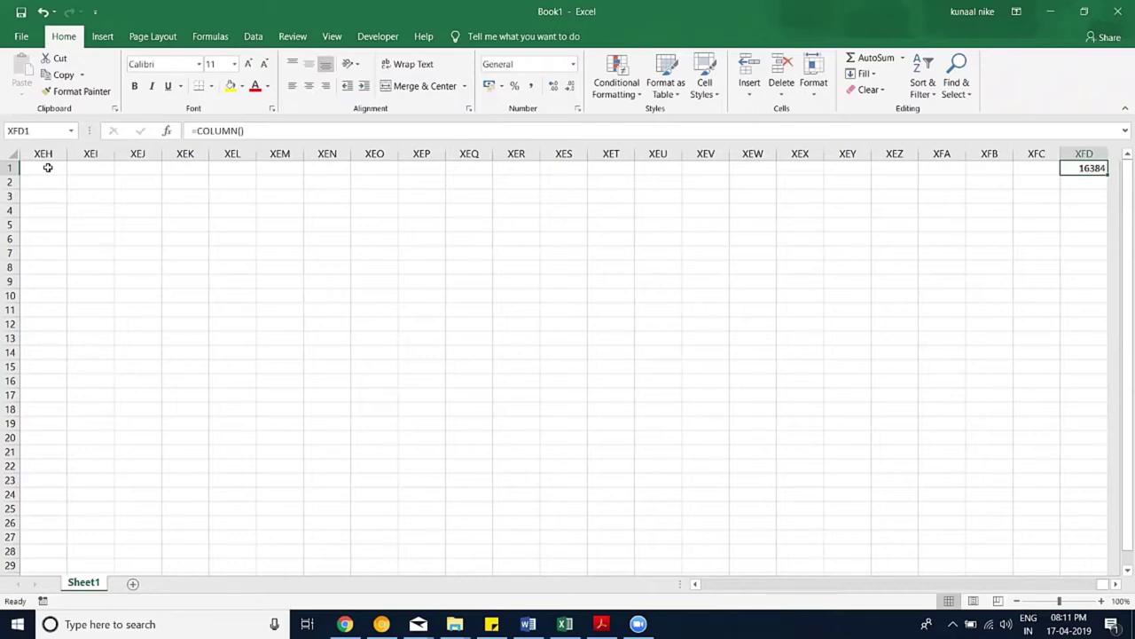
key("Delete")
key("ctrl+Home")
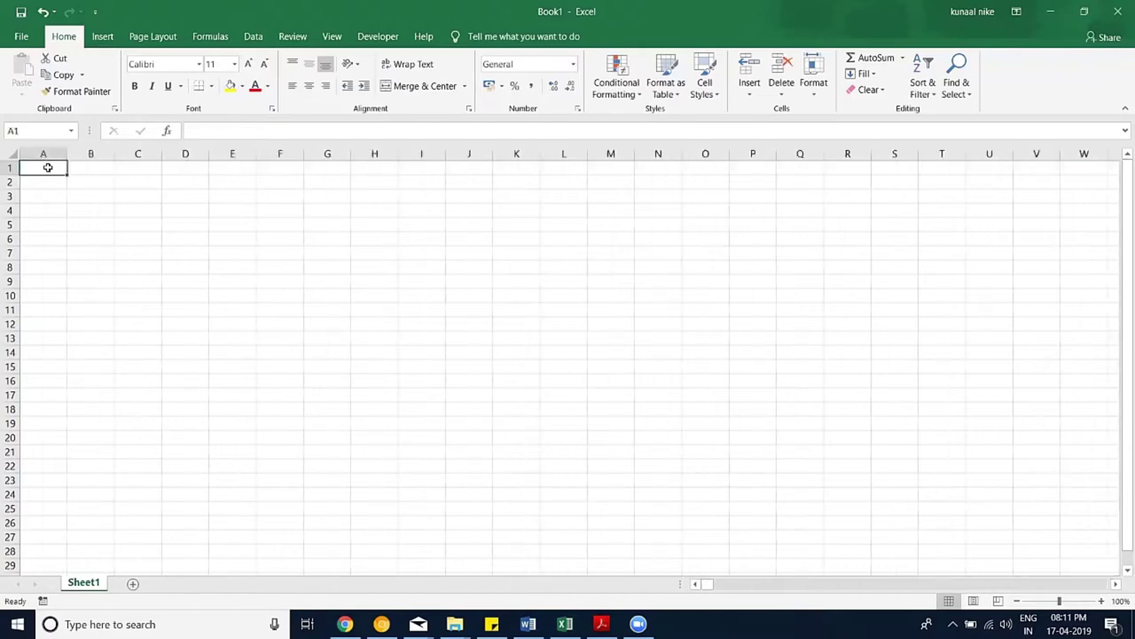
key("ctrl+Down")
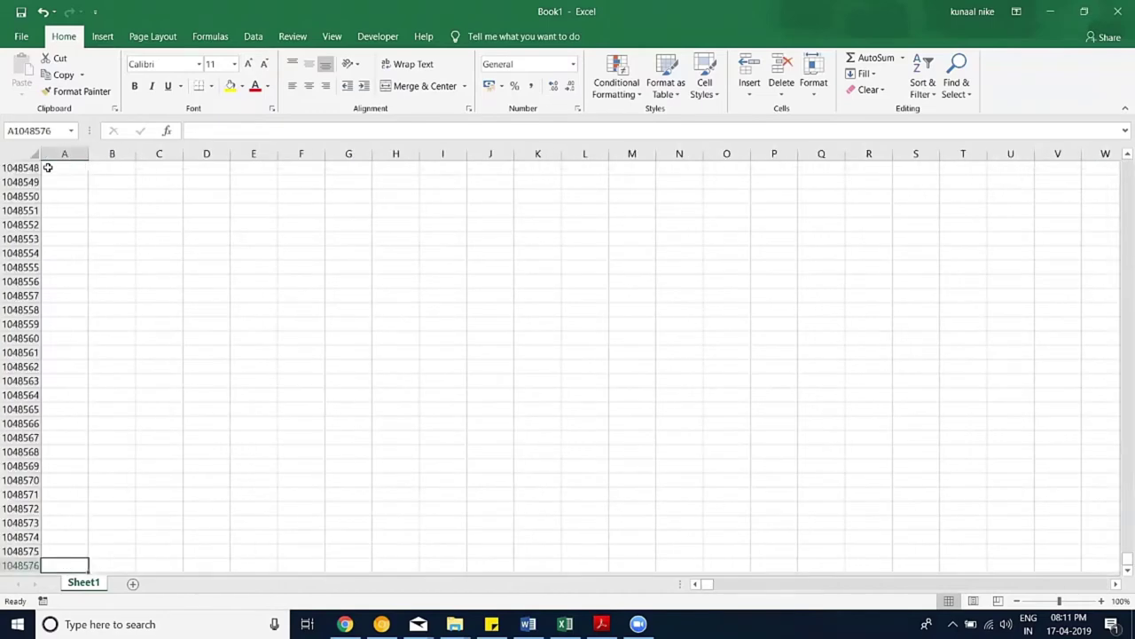
Step: Add three worksheets so Book1 has Sheet1 through Sheet4, then view each tab in turn
left_click(52, 565)
left_click(133, 582)
left_click(179, 589)
left_click(226, 587)
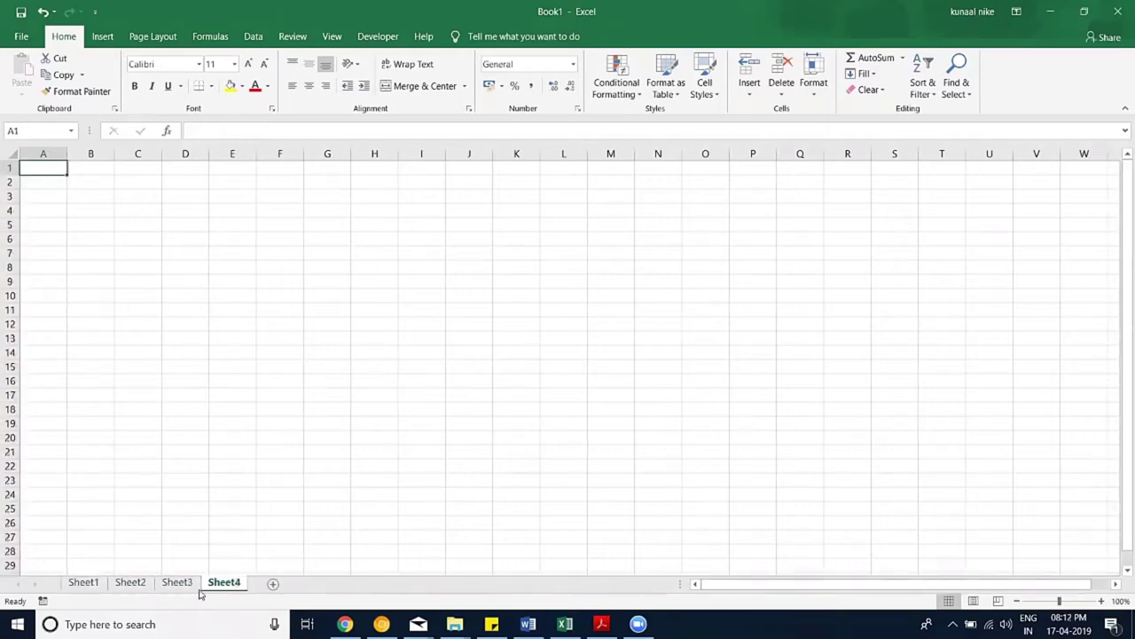
left_click(84, 583)
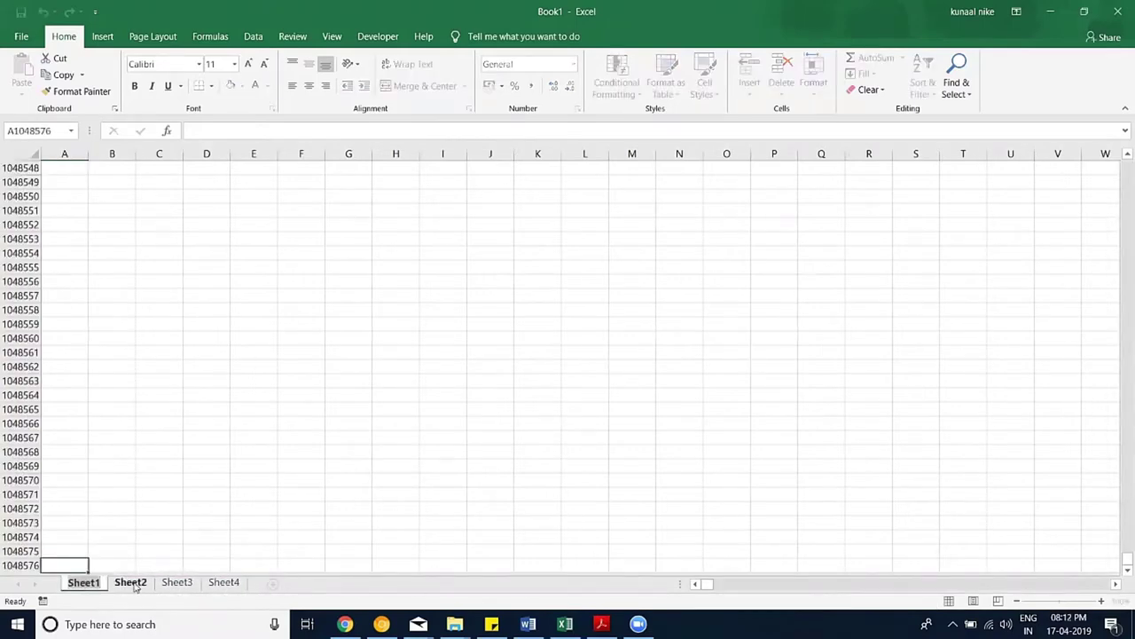
left_click(133, 583)
left_click(175, 584)
left_click(223, 586)
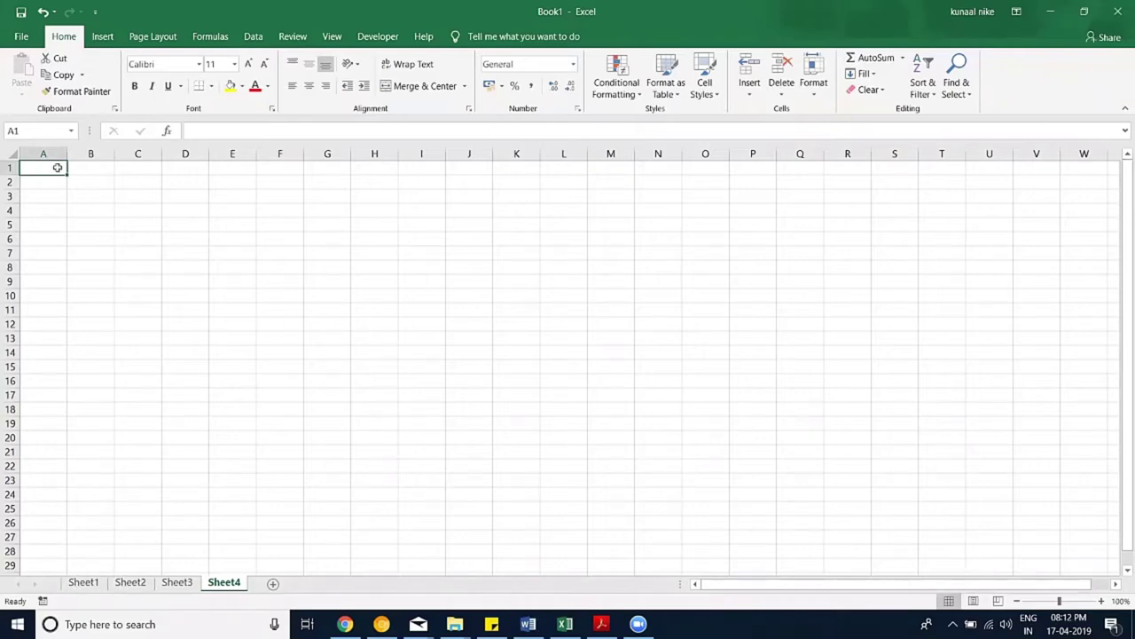
left_click(87, 200)
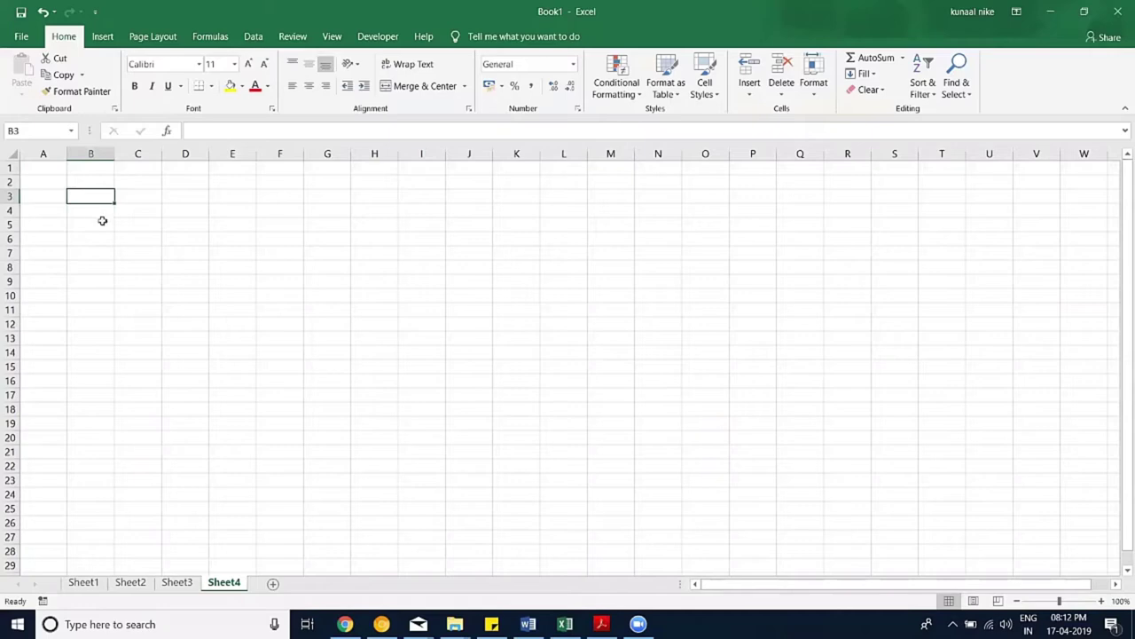
Step: Enter the 1,1 example in A1 and r,c in B1, then zoom the sheet in
left_click(48, 167)
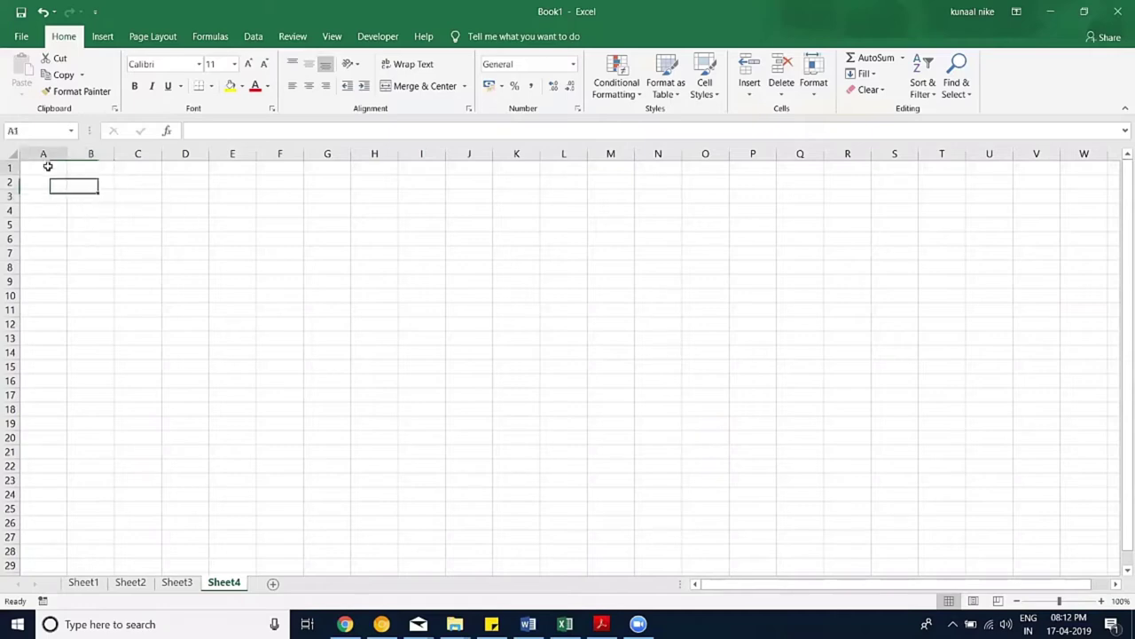
type("1,1")
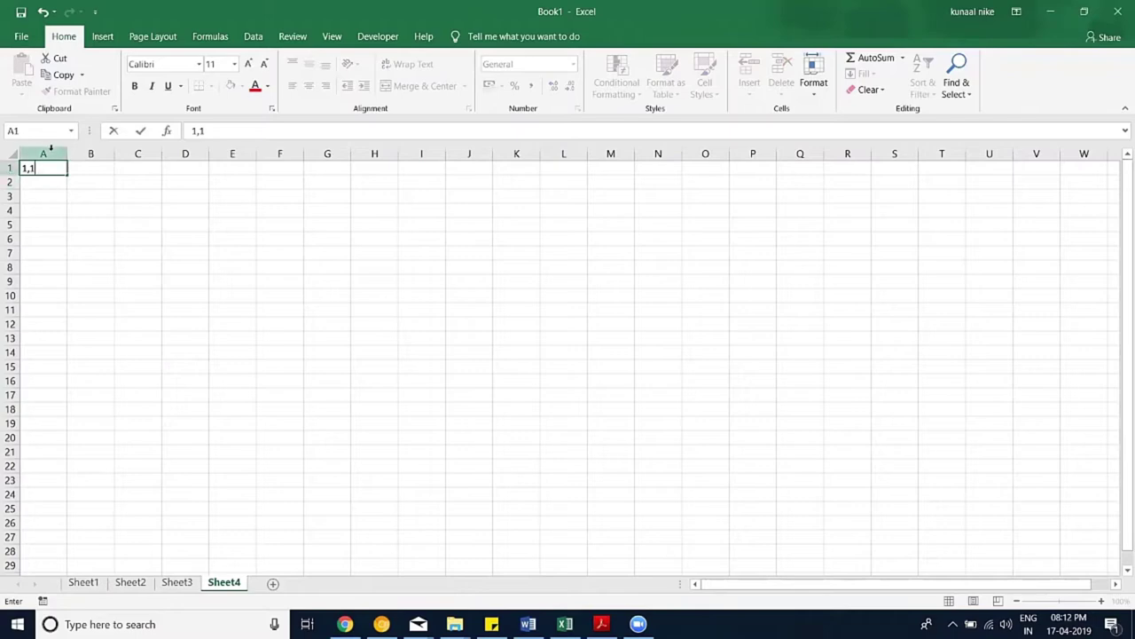
left_click(68, 197)
left_click(80, 170)
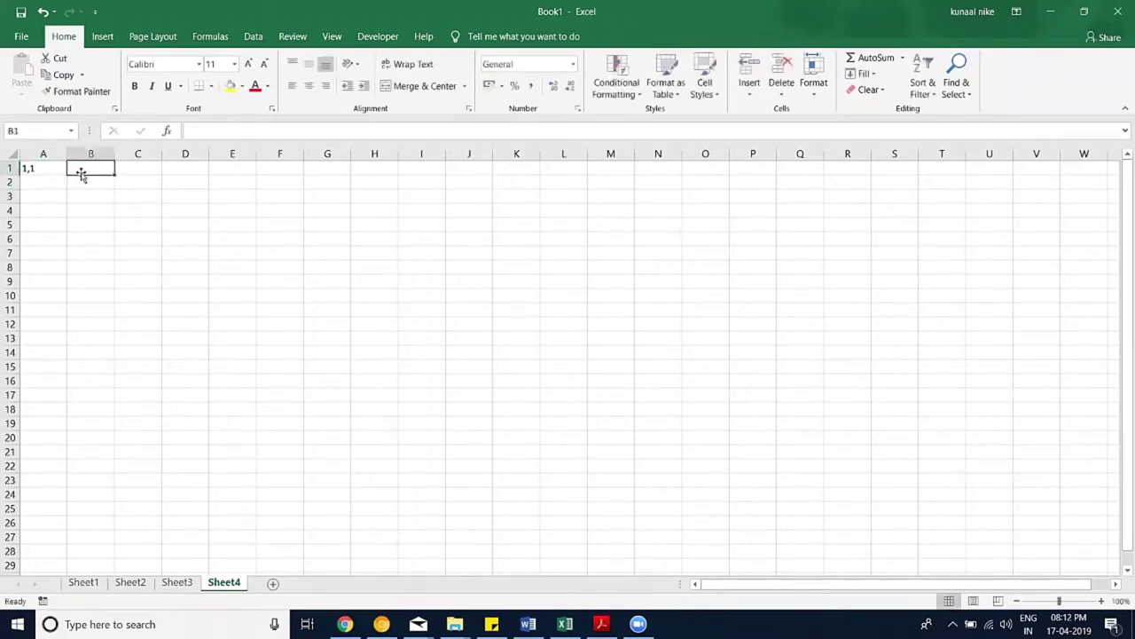
type("5")
key("Return")
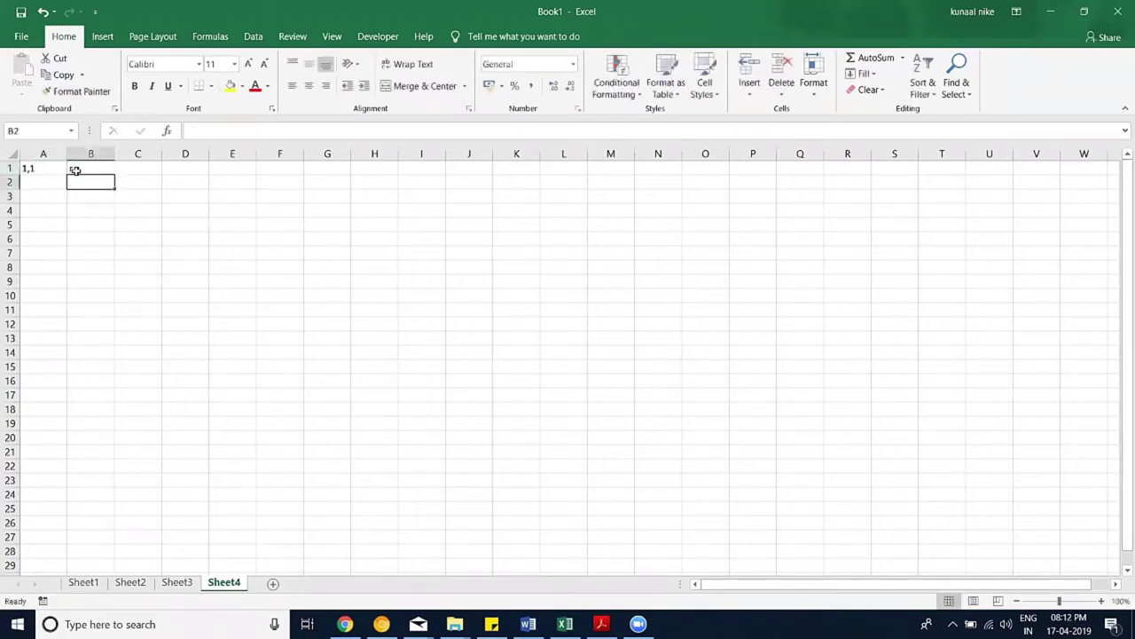
left_click(1102, 600)
left_click(1101, 600)
left_click(1101, 601)
left_click(1102, 601)
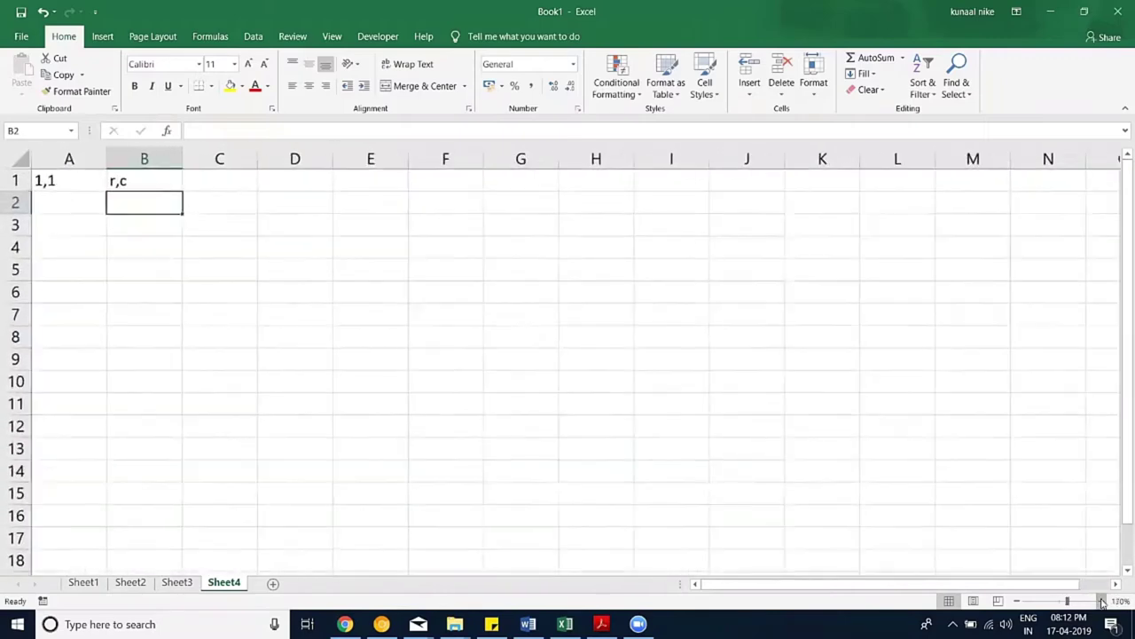
left_click(1101, 601)
left_click(1101, 600)
left_click(1102, 600)
left_click(1102, 600)
left_click(1102, 600)
left_click(1101, 601)
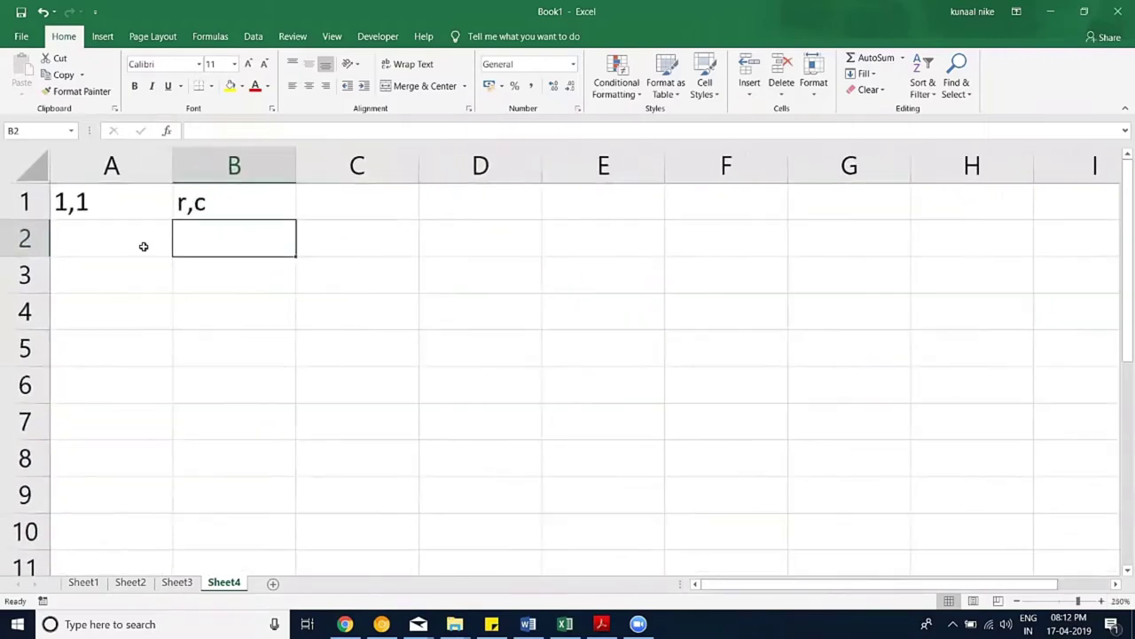
Step: Type the reference A3 into cell A3, fixing a typo, and review A3 and A1
left_click(112, 198)
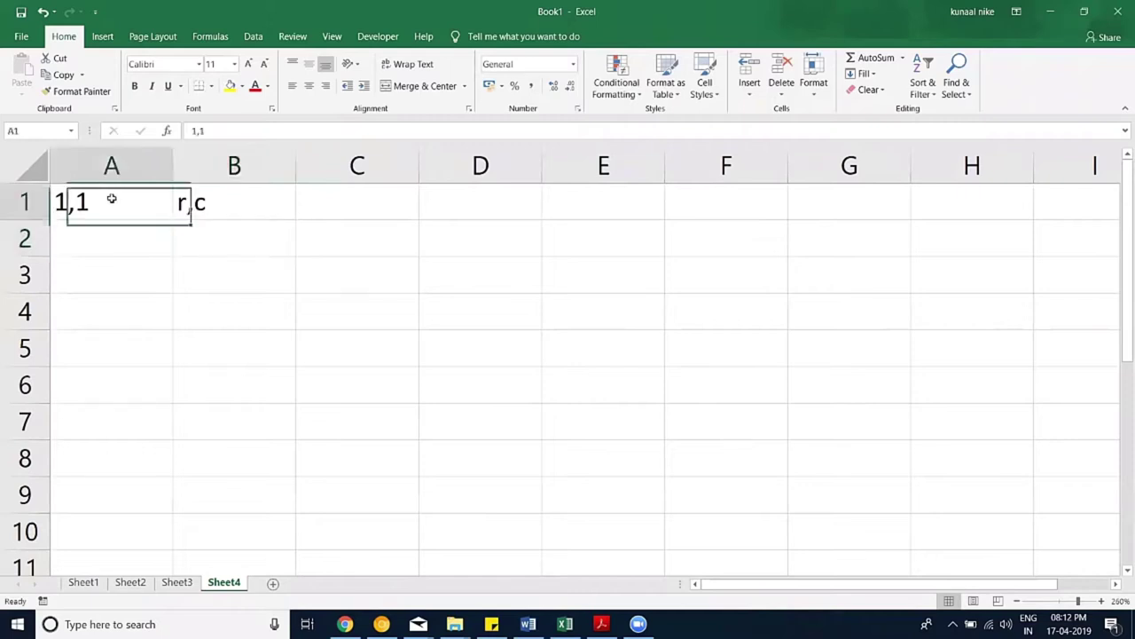
left_click(213, 204)
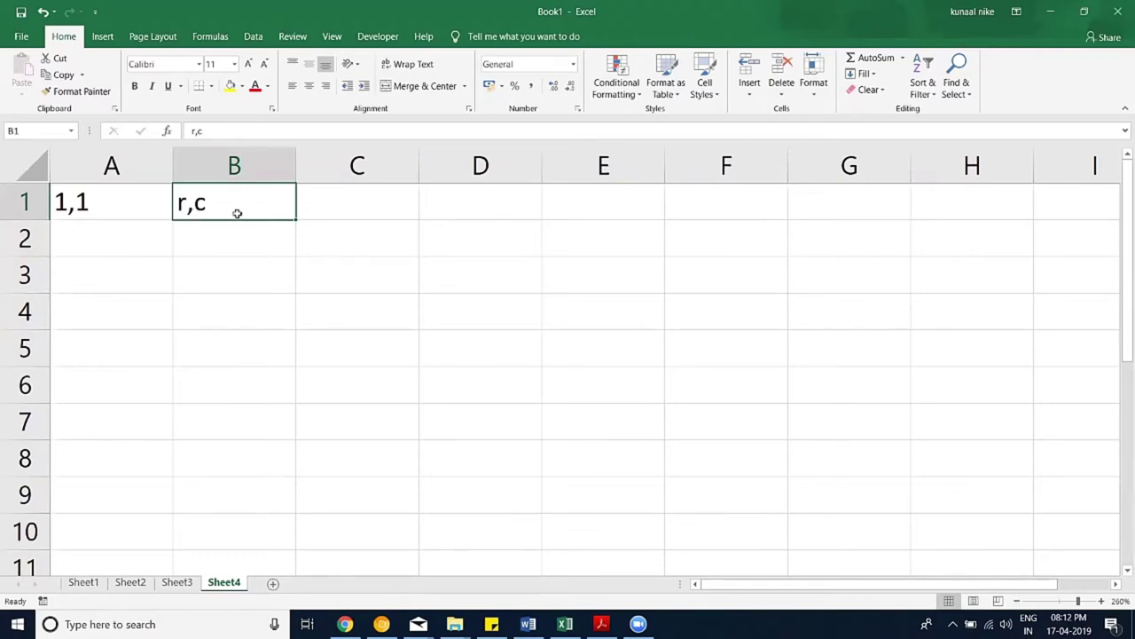
left_click(145, 235)
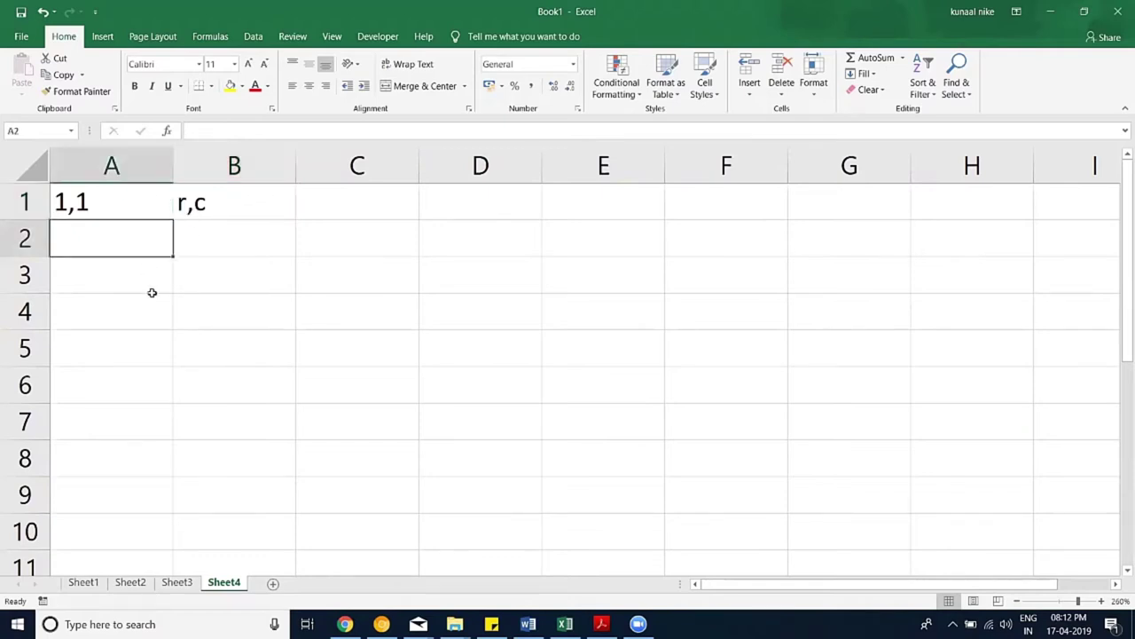
left_click(149, 284)
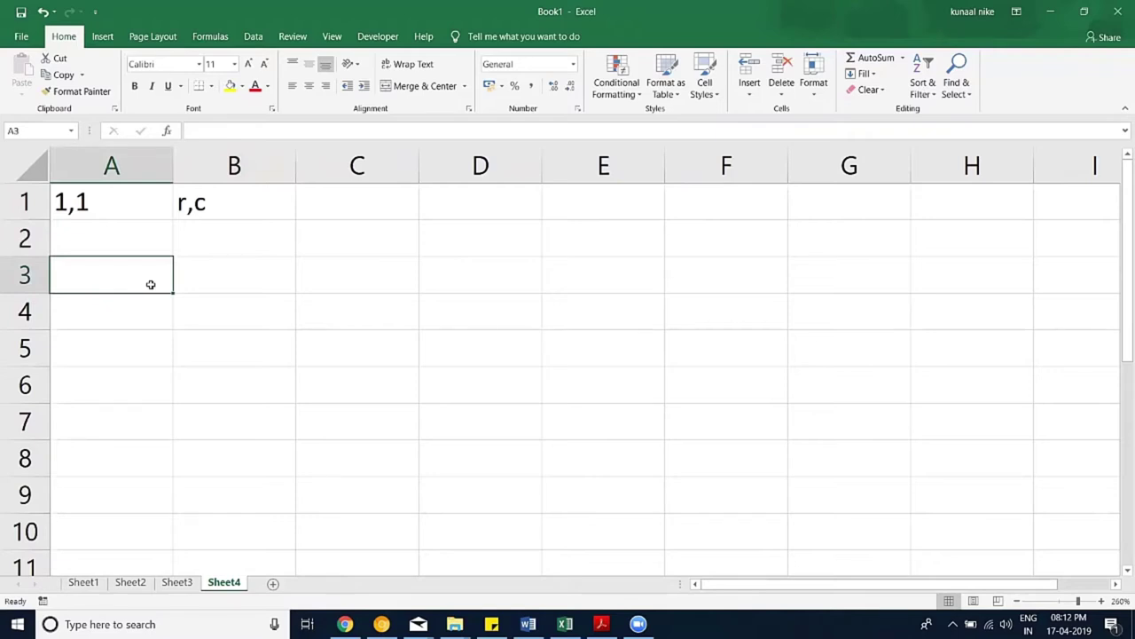
type("A#")
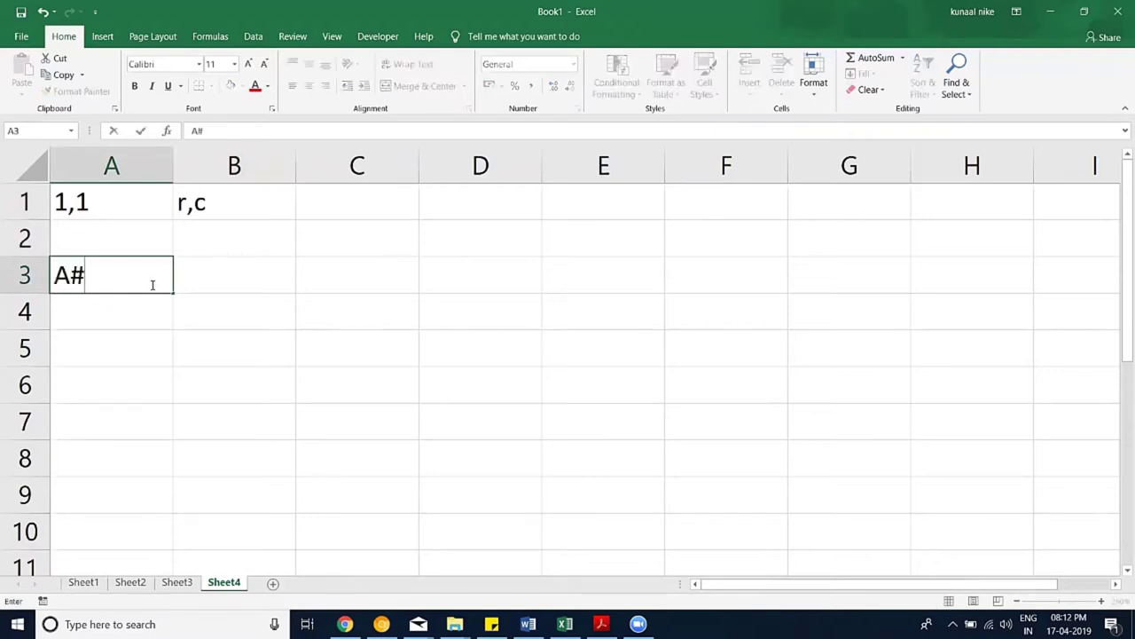
key("BackSpace")
type("3")
left_click(149, 311)
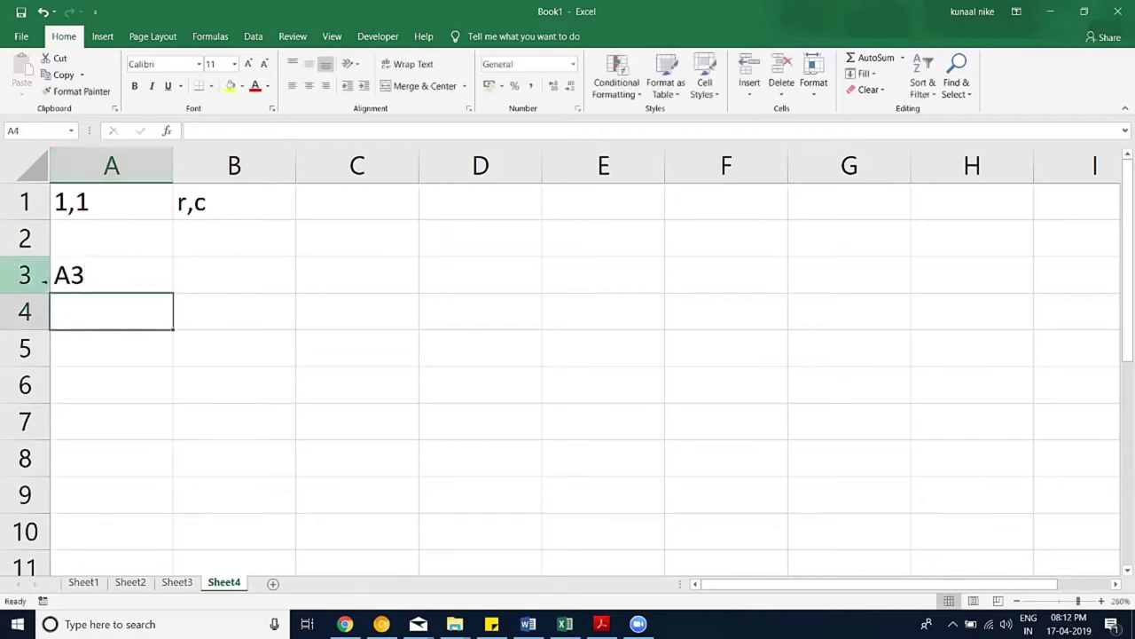
left_click(116, 265)
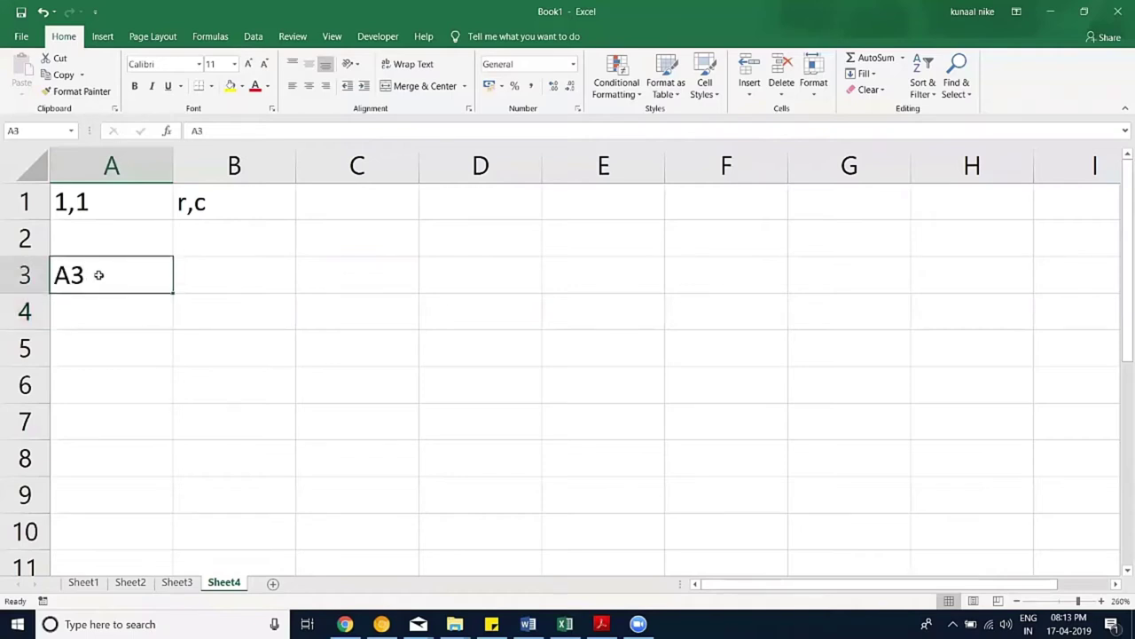
left_click(112, 205)
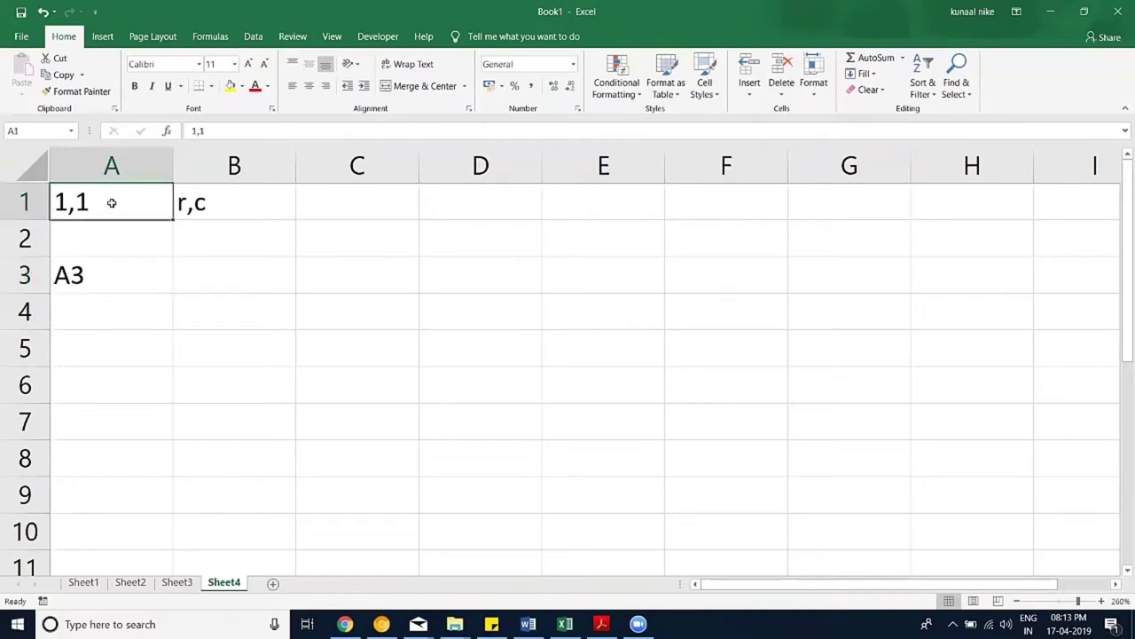
Step: Move the notes from A1:B3 to B1:C3 and label A1 Cell and A3 Range
left_click_drag(175, 204, 236, 275)
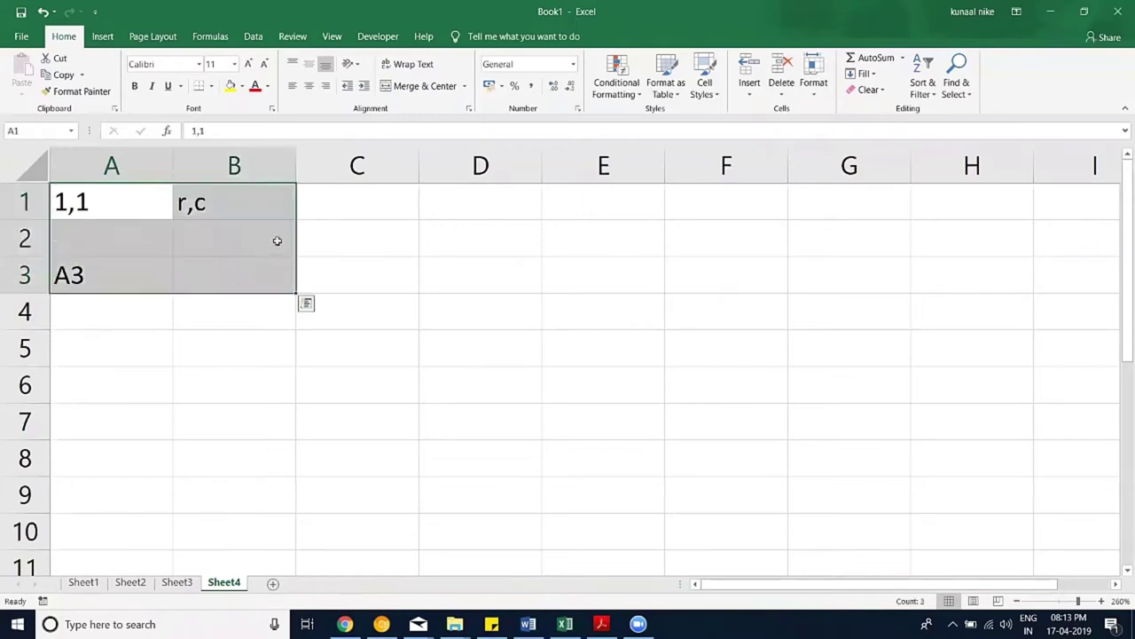
left_click_drag(294, 241, 312, 241)
left_click(138, 203)
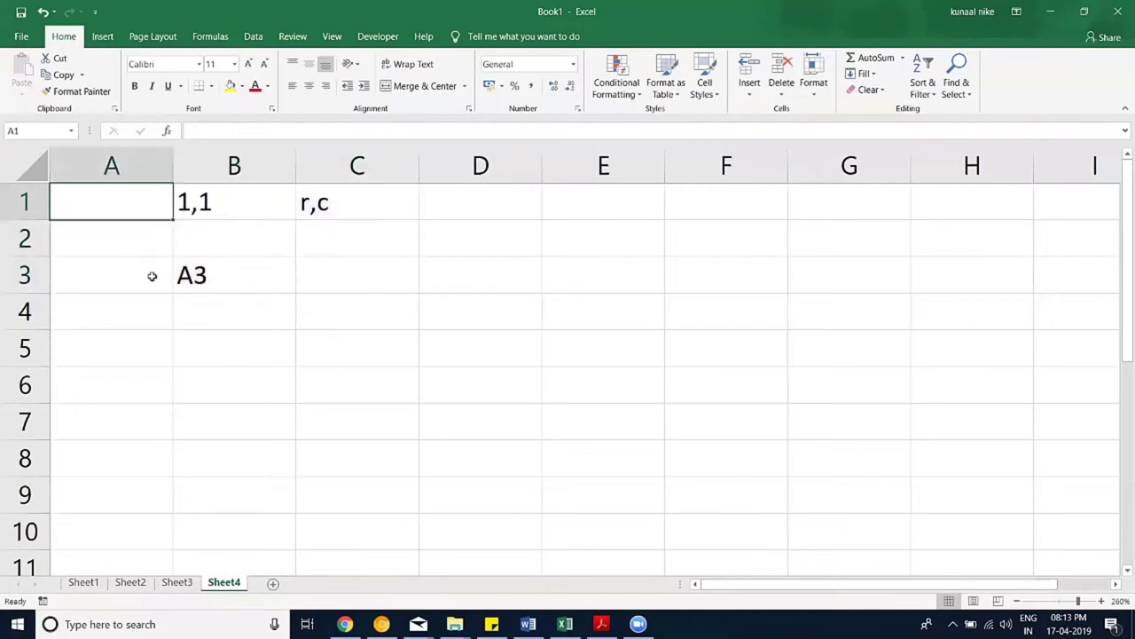
type("Cell")
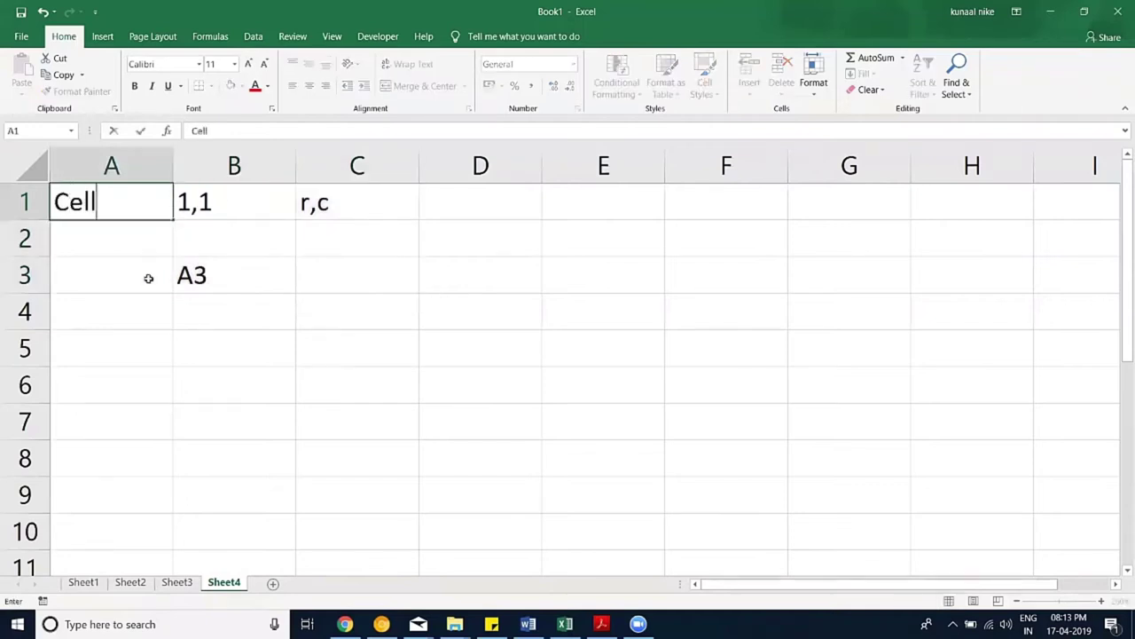
left_click(148, 277)
type("Range")
key("Up")
Step: Label A5 Cells and A7 Range, then select B5 and B7 beside them
key("Down")
key("Down")
key("Down")
type("Cells")
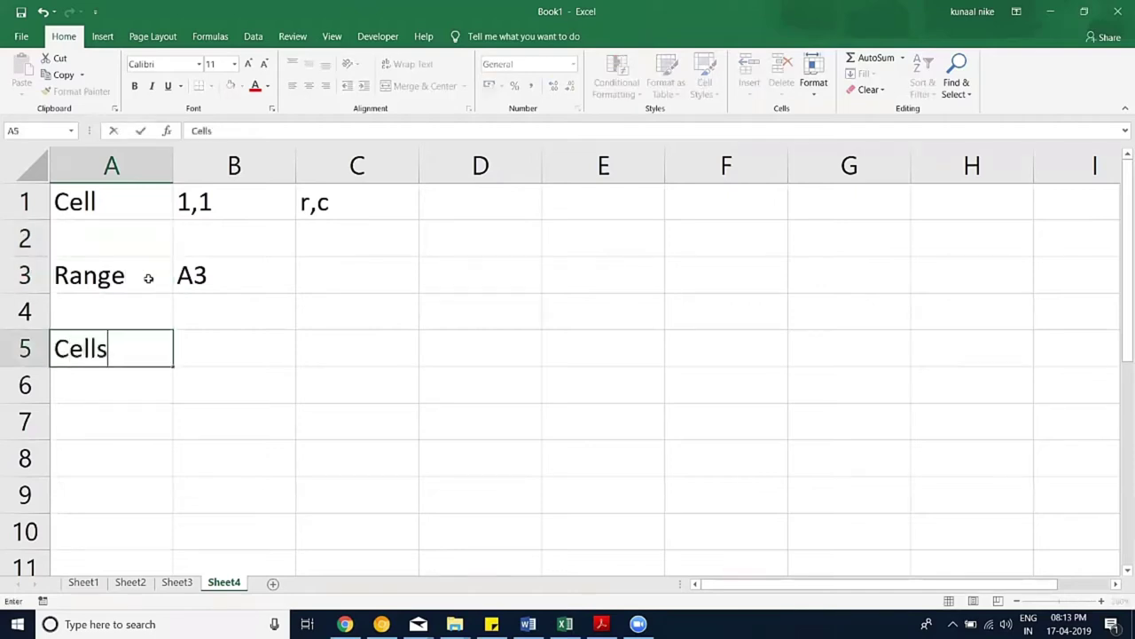
key("Return")
key("Down")
type("RN")
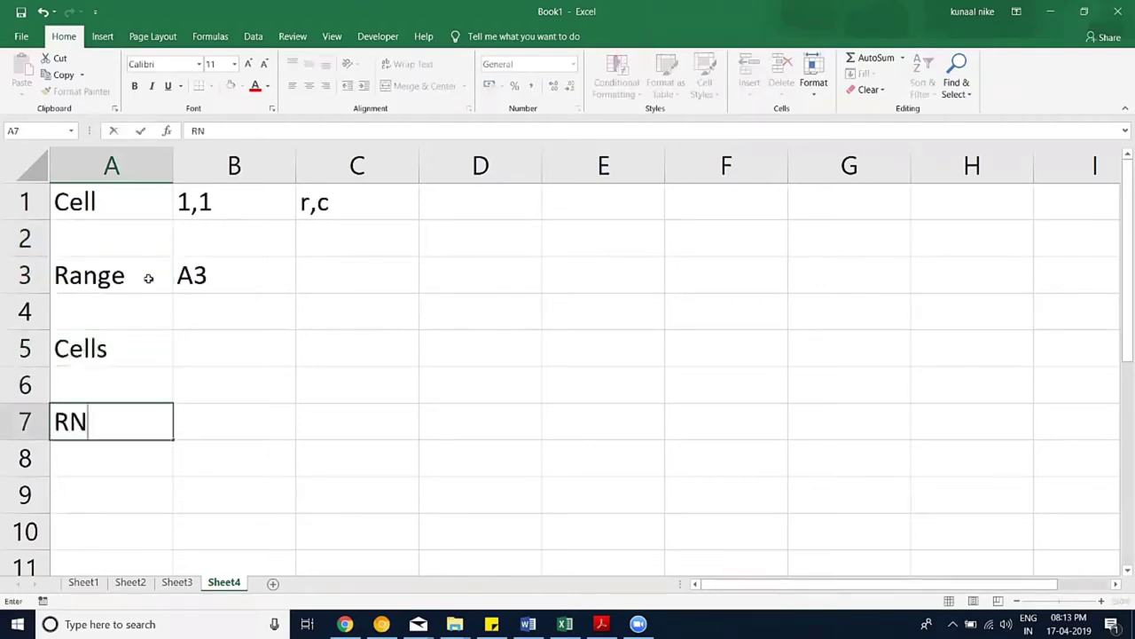
key("BackSpace")
type("ange")
key("Return")
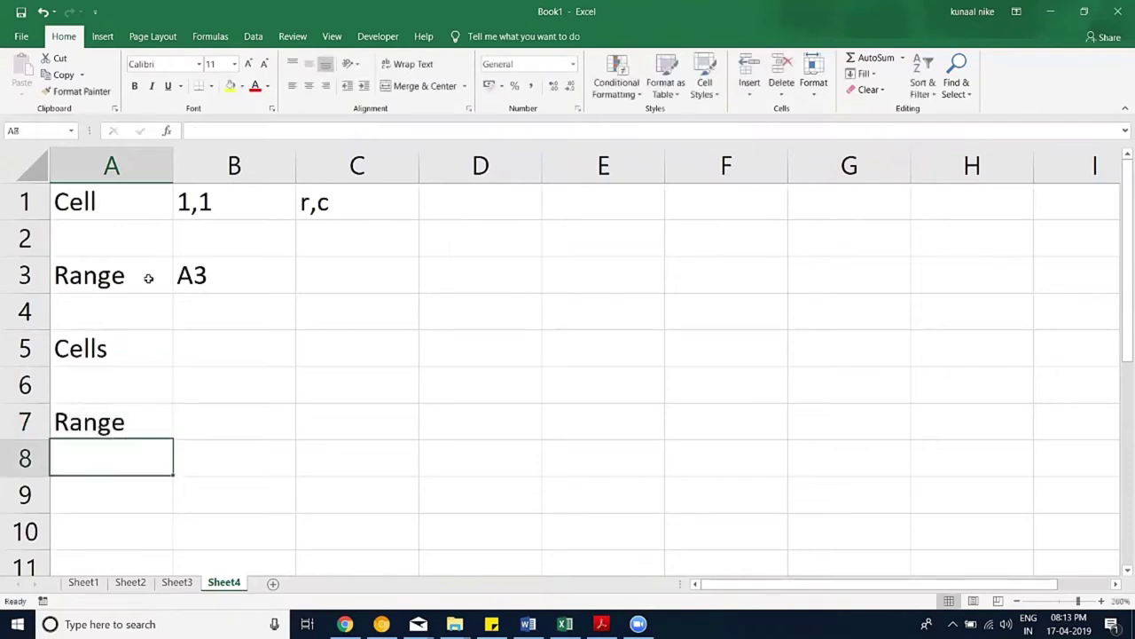
left_click(229, 356)
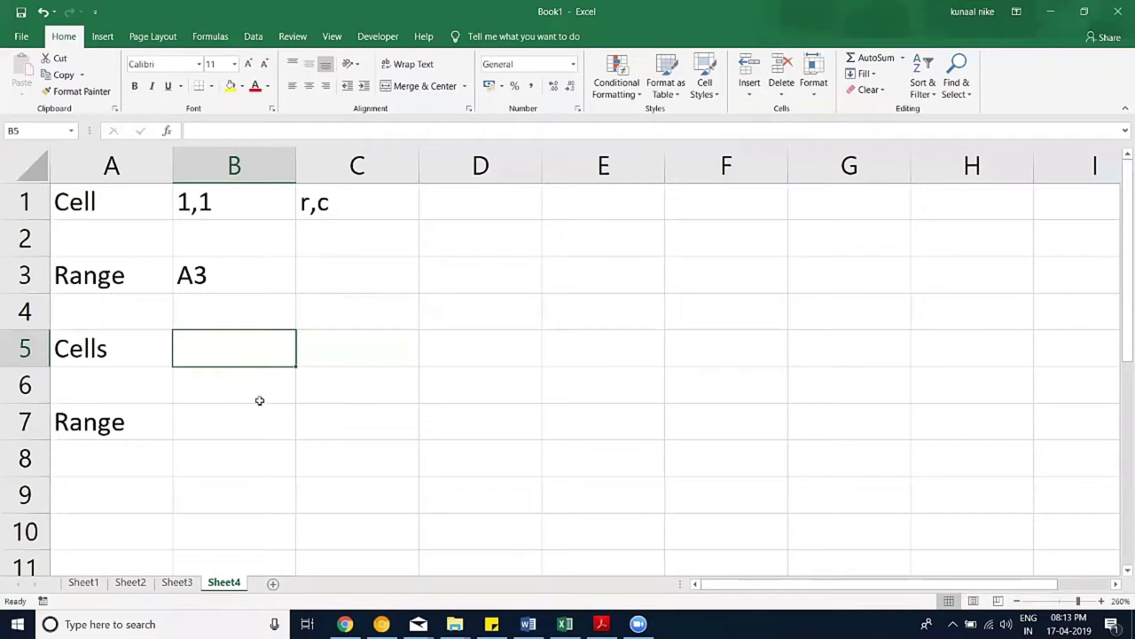
left_click(239, 427)
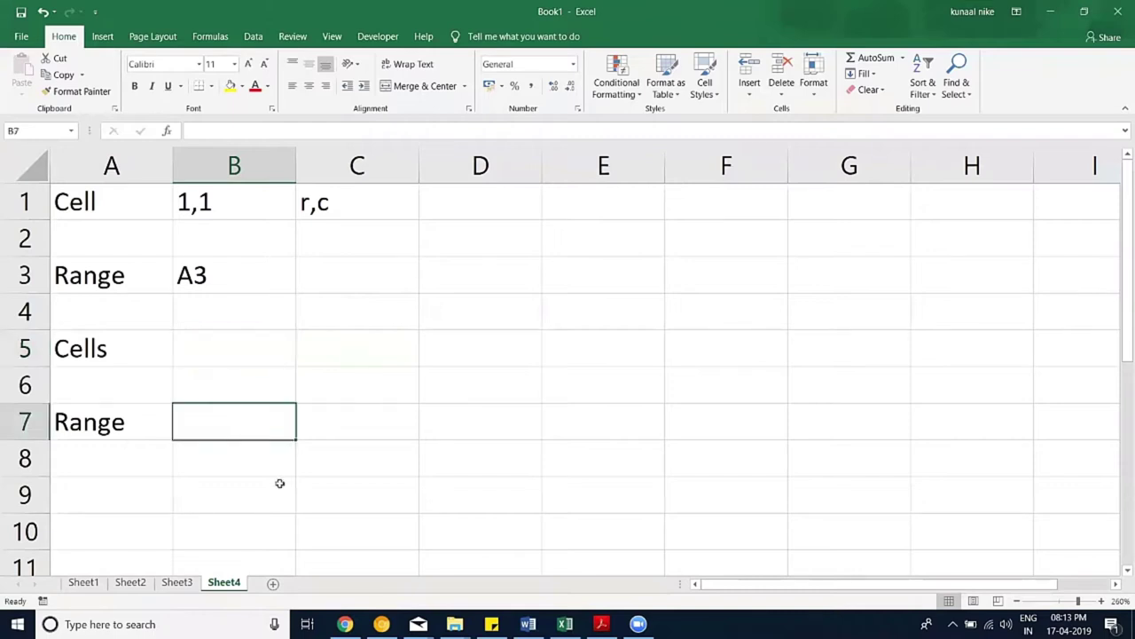
Step: Enter A3:A10 in B7 and highlight cells A3 through A10 to show that range
type("A3:A15")
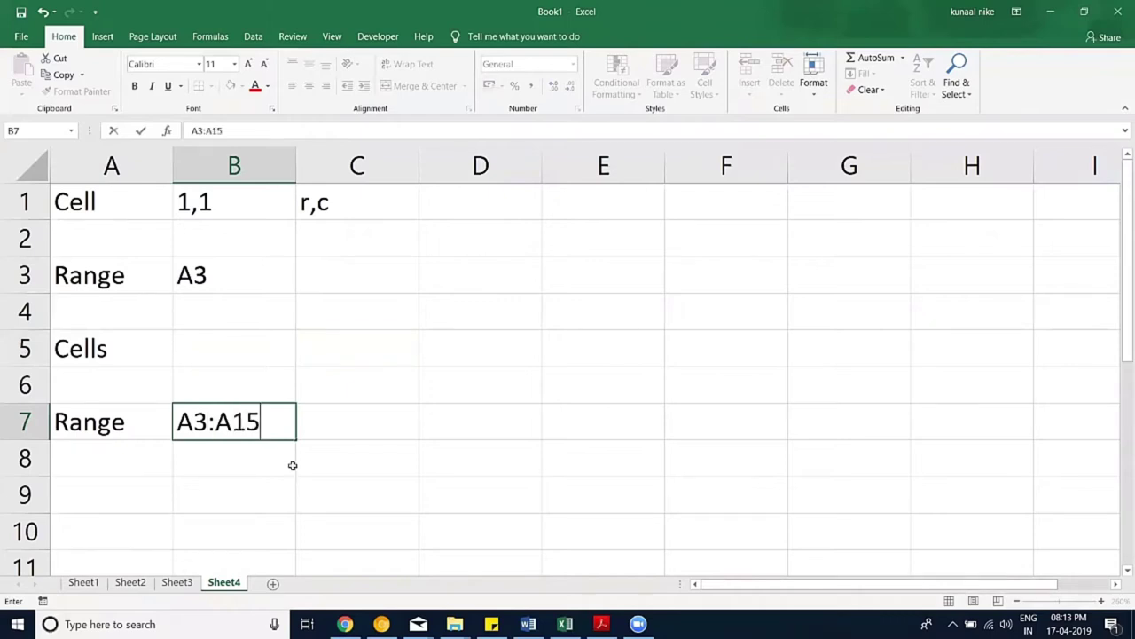
key("BackSpace")
key("BackSpace")
type("10")
key("Return")
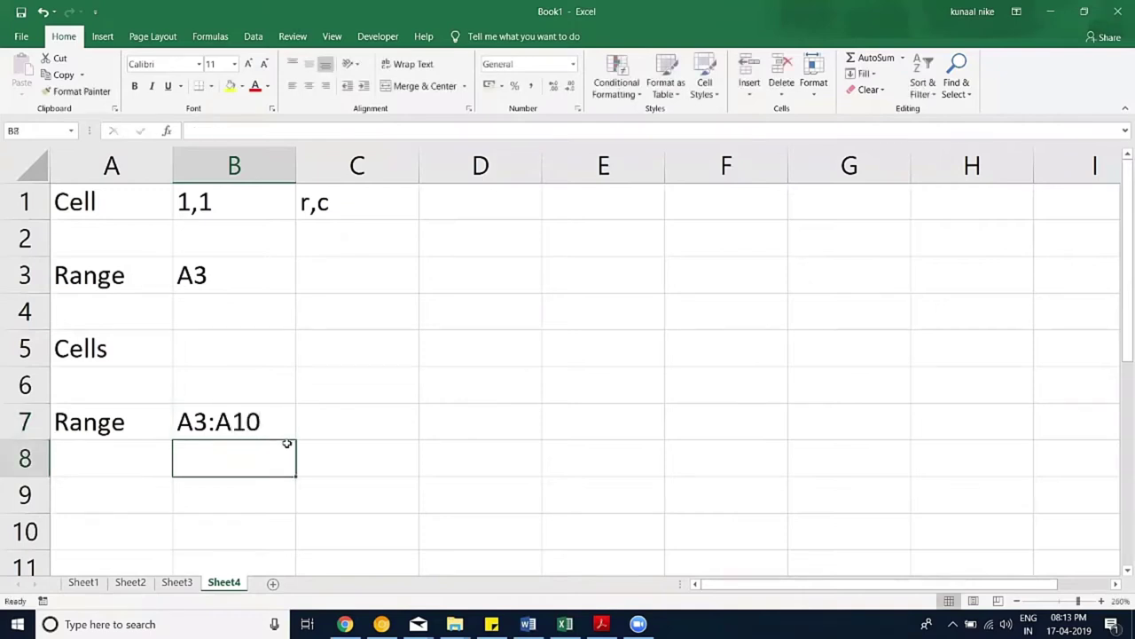
left_click(127, 275)
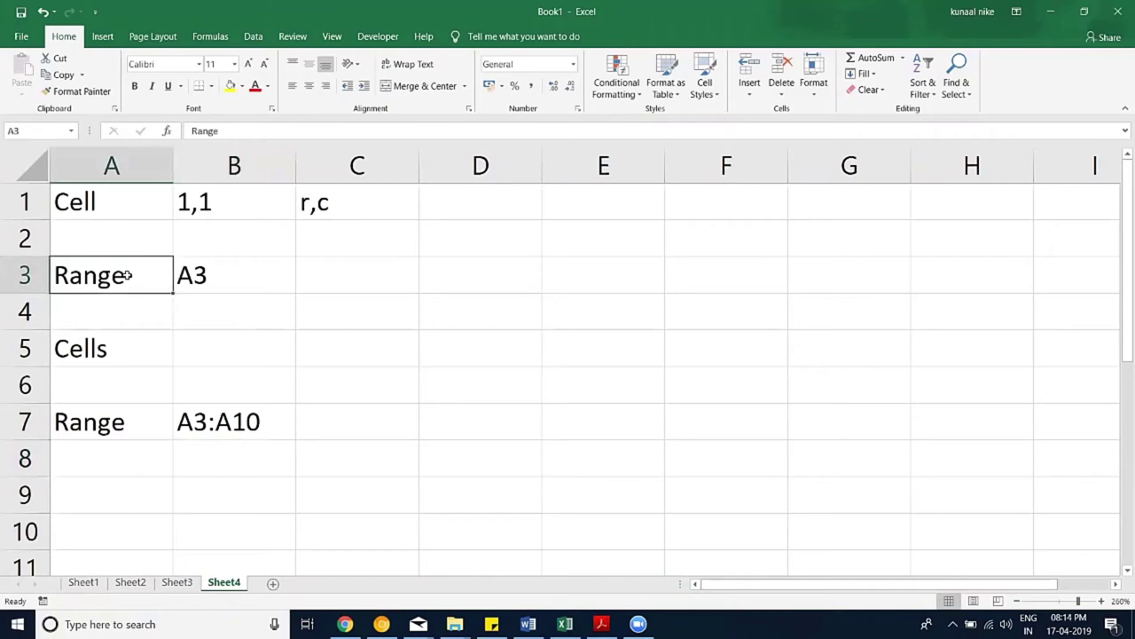
mouse_move(127, 275)
left_mouse_down()
mouse_move(104, 550)
mouse_move(102, 530)
left_mouse_up()
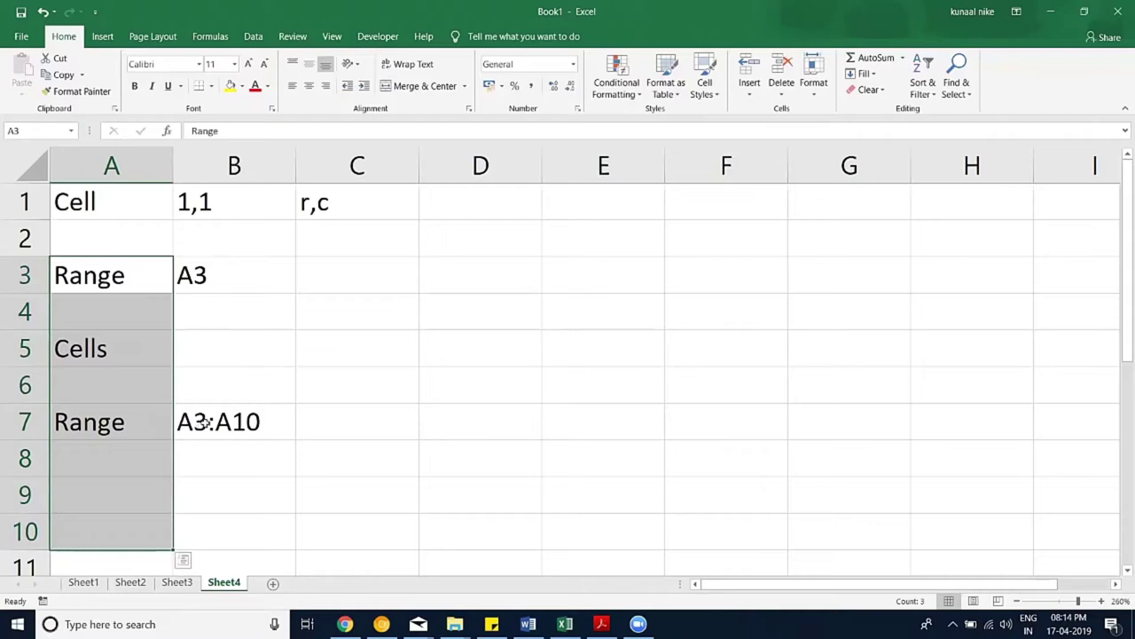
left_click_drag(199, 267, 154, 266)
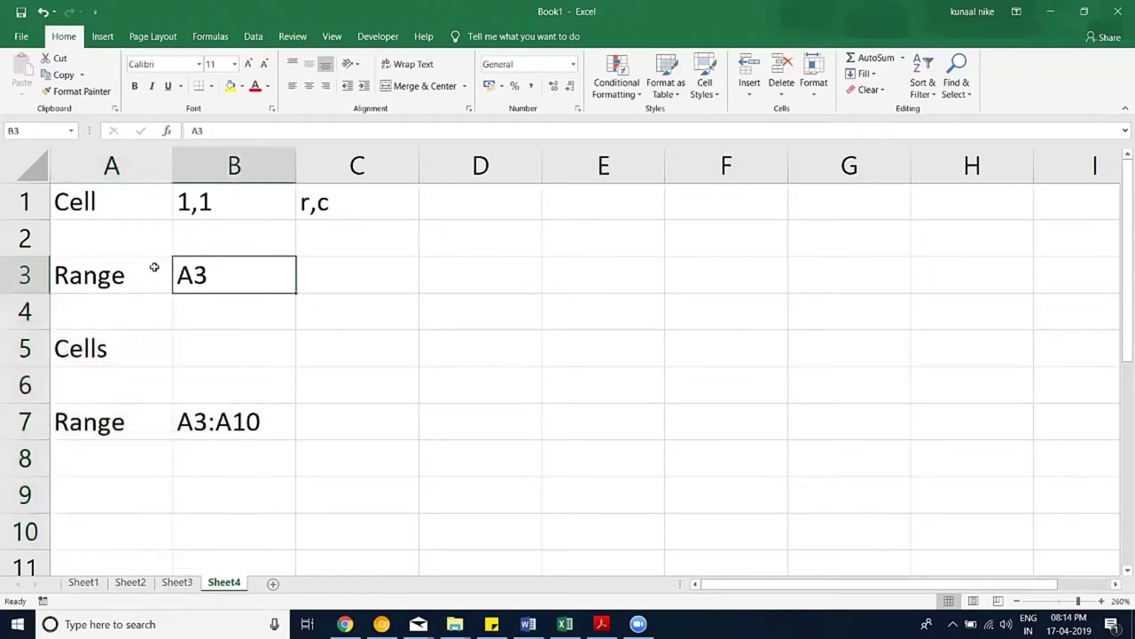
Step: Edit B7 to read A3:B10 and highlight the two-column block A3:B10
left_click_drag(222, 424, 152, 421)
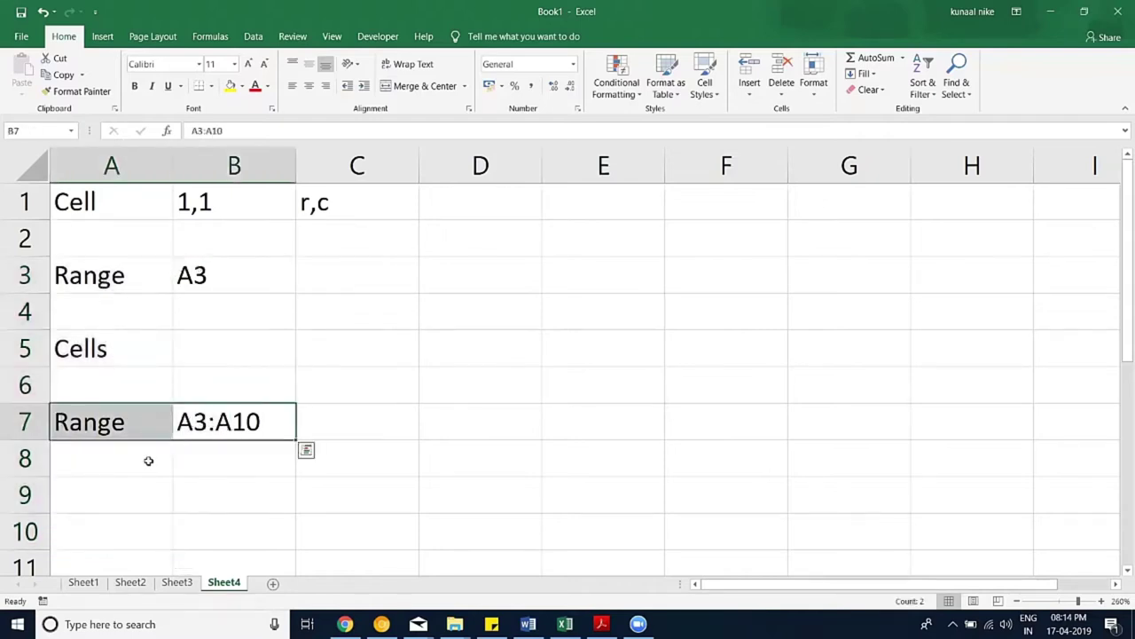
double_click(229, 421)
left_click_drag(230, 422, 215, 422)
type("B")
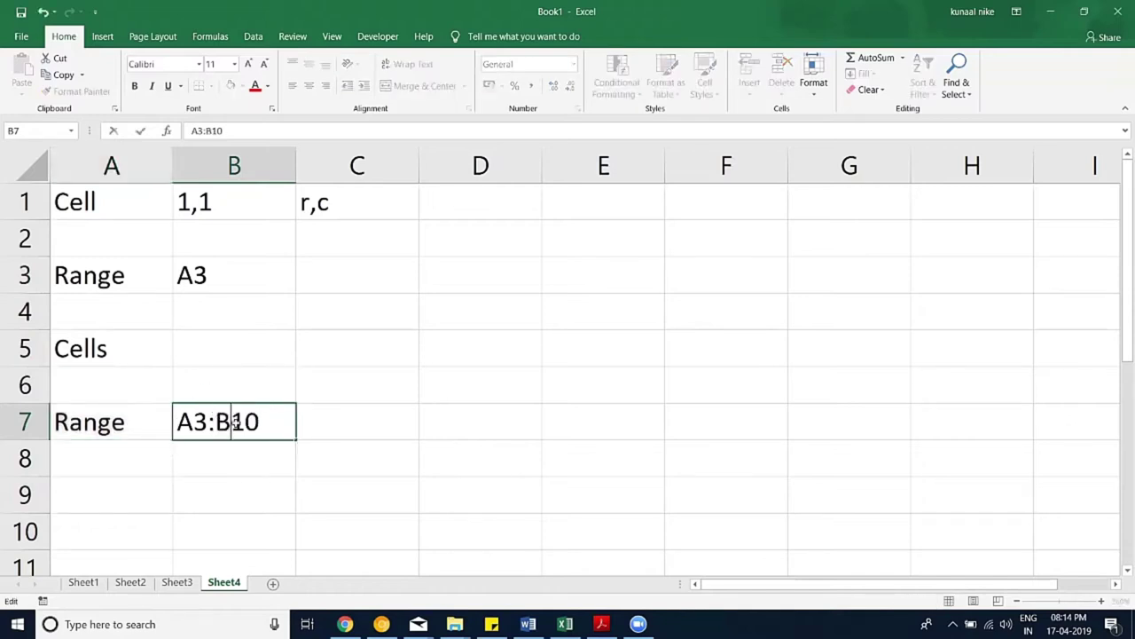
key("Return")
mouse_move(77, 282)
left_mouse_down()
mouse_move(203, 408)
mouse_move(258, 521)
left_mouse_up()
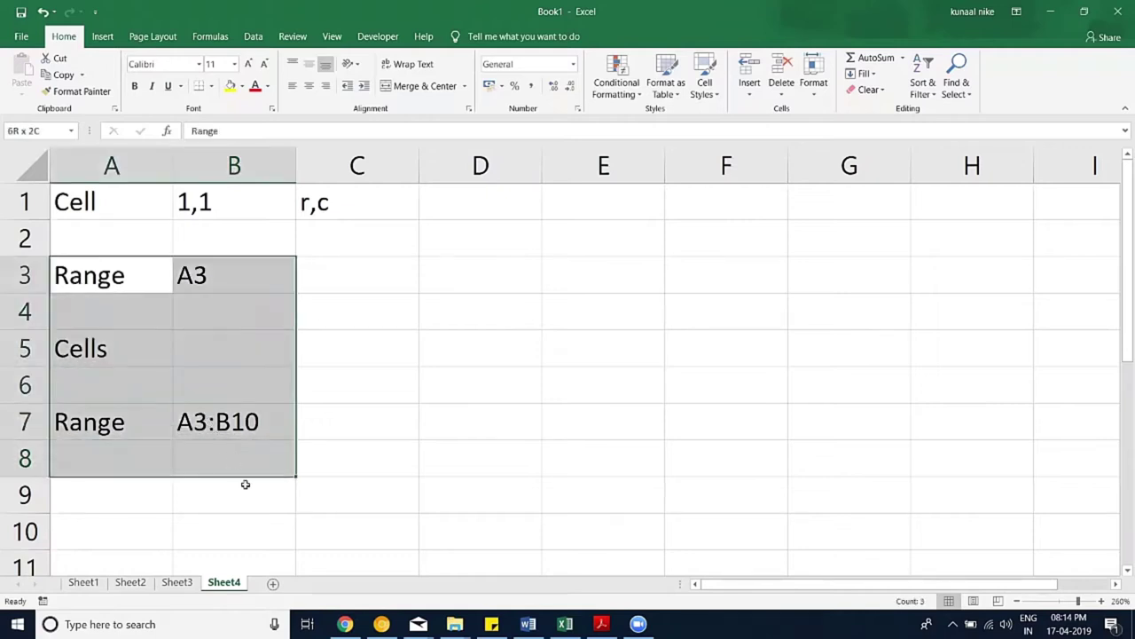
left_click_drag(258, 521, 247, 535)
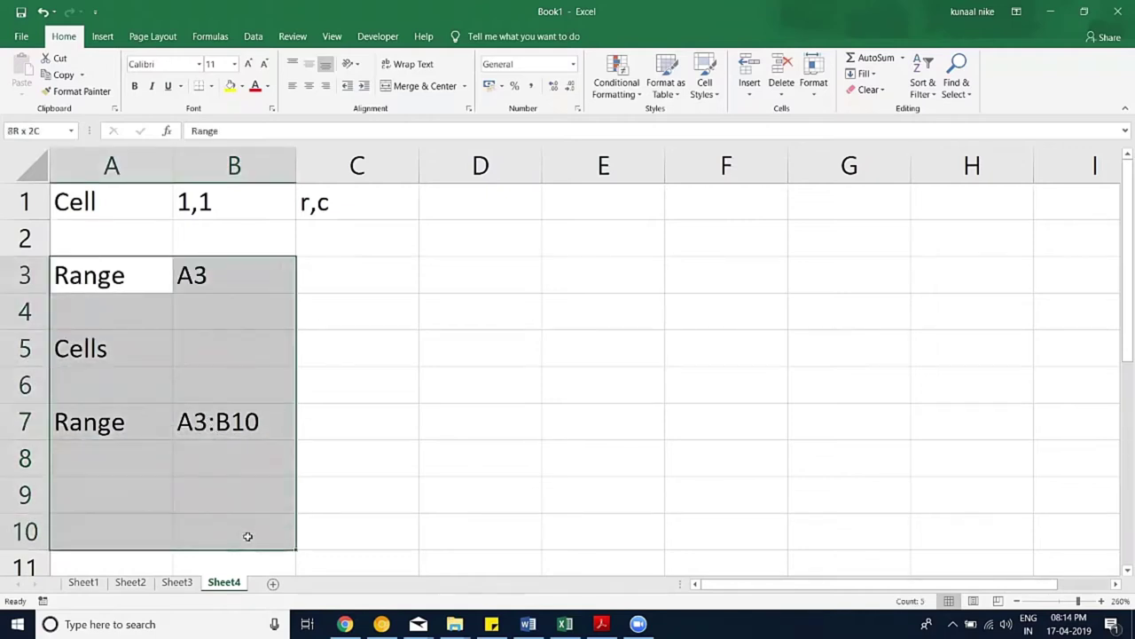
left_click(223, 351)
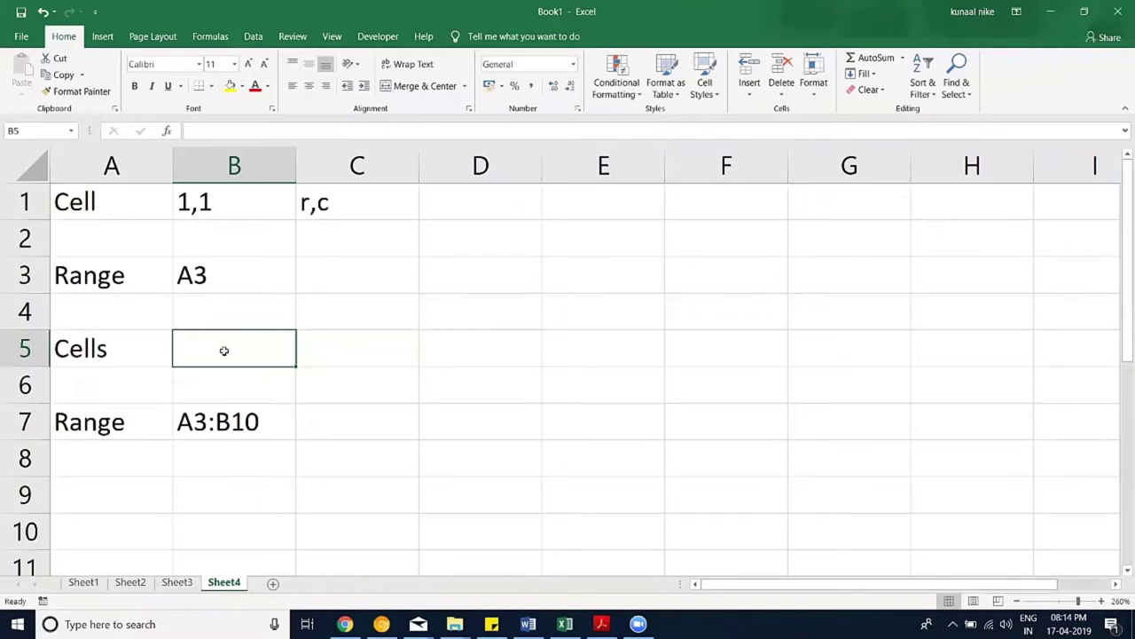
type("3,")
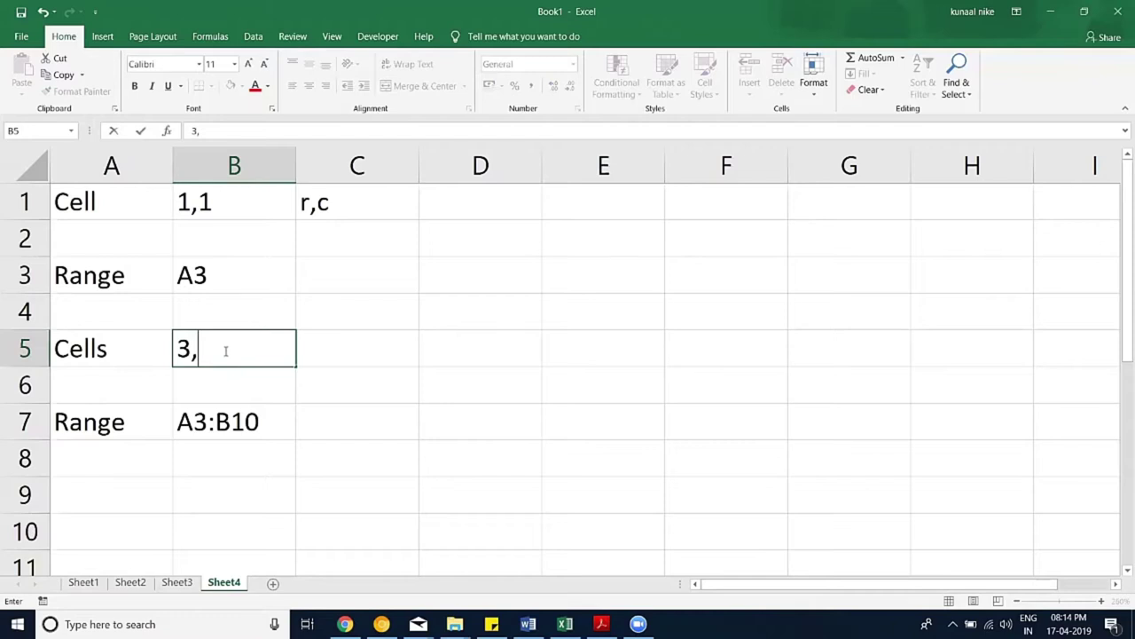
type("1")
type(" to ")
type("10,2")
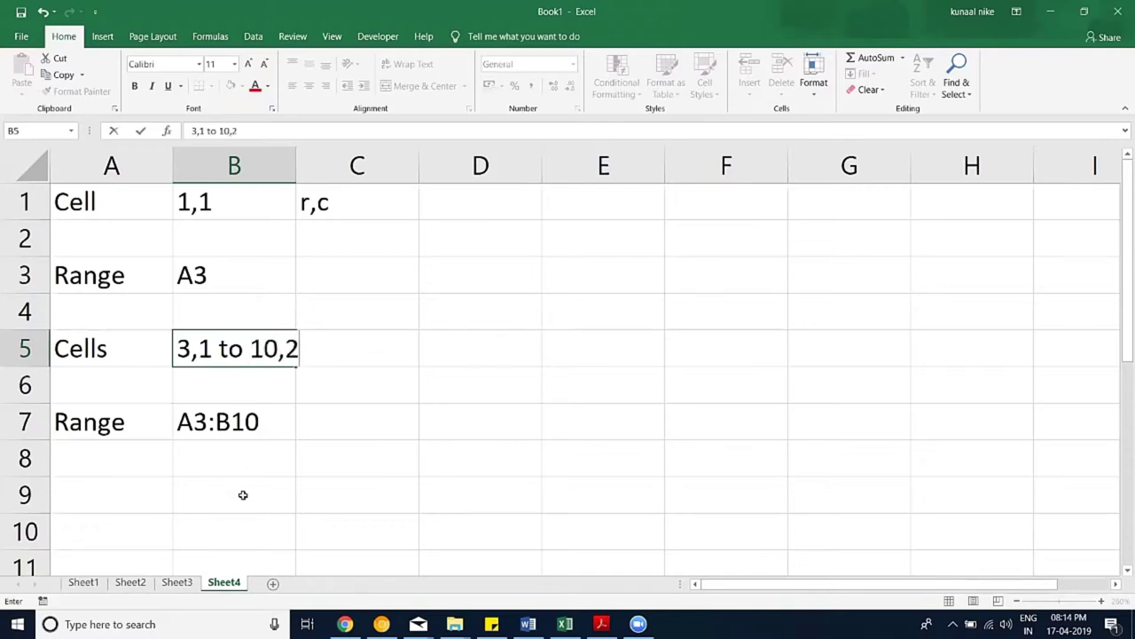
key("shift+Left")
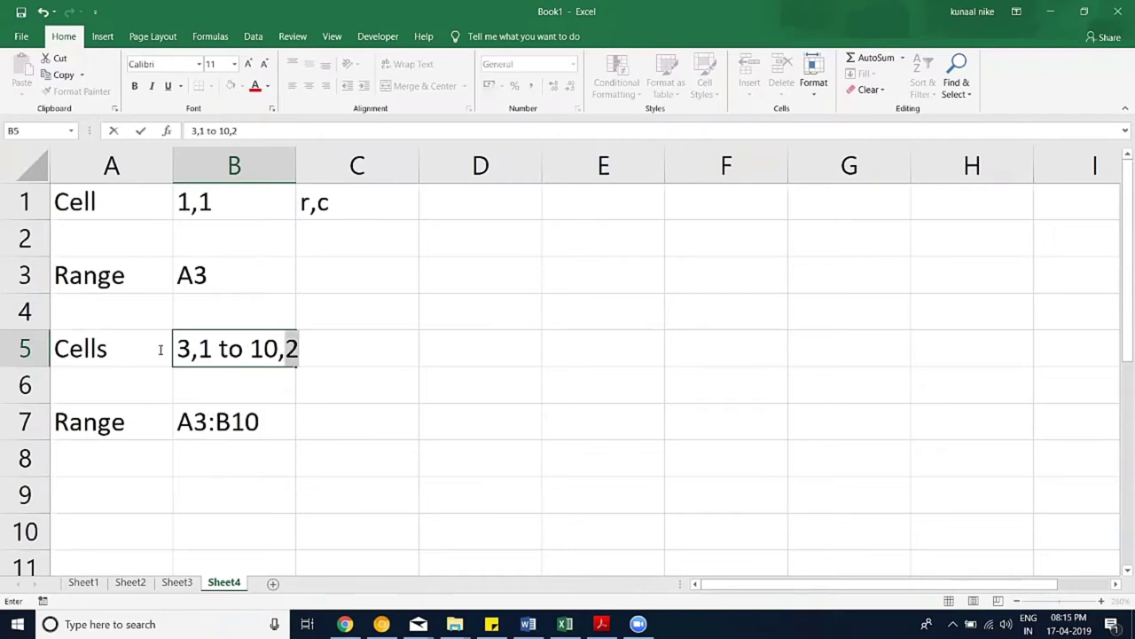
left_click_drag(161, 350, 115, 350)
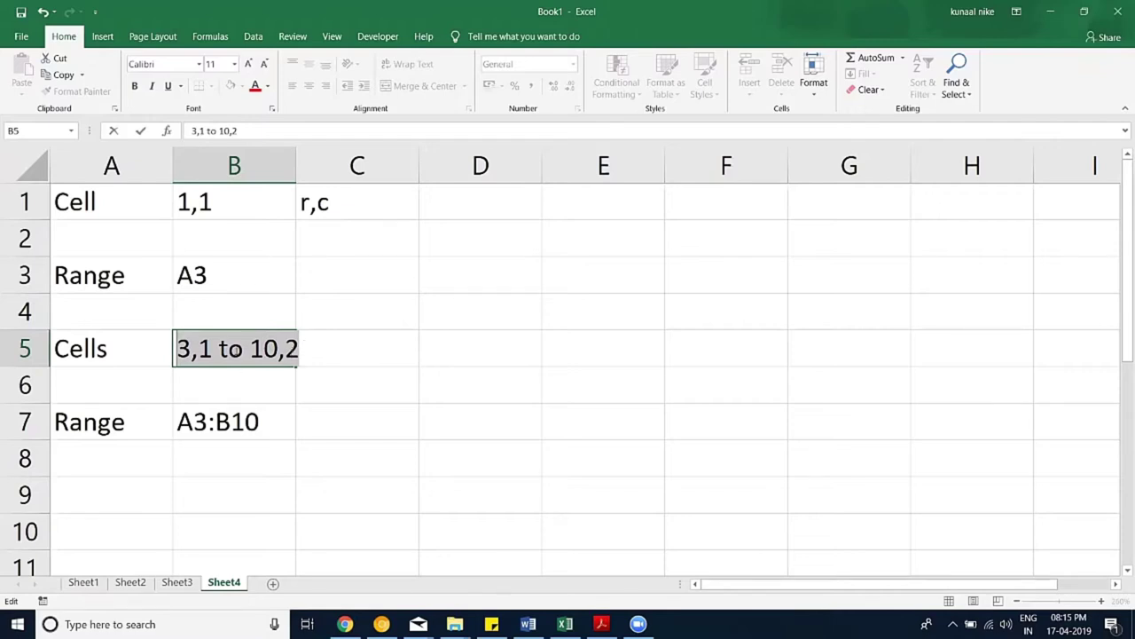
key("Escape")
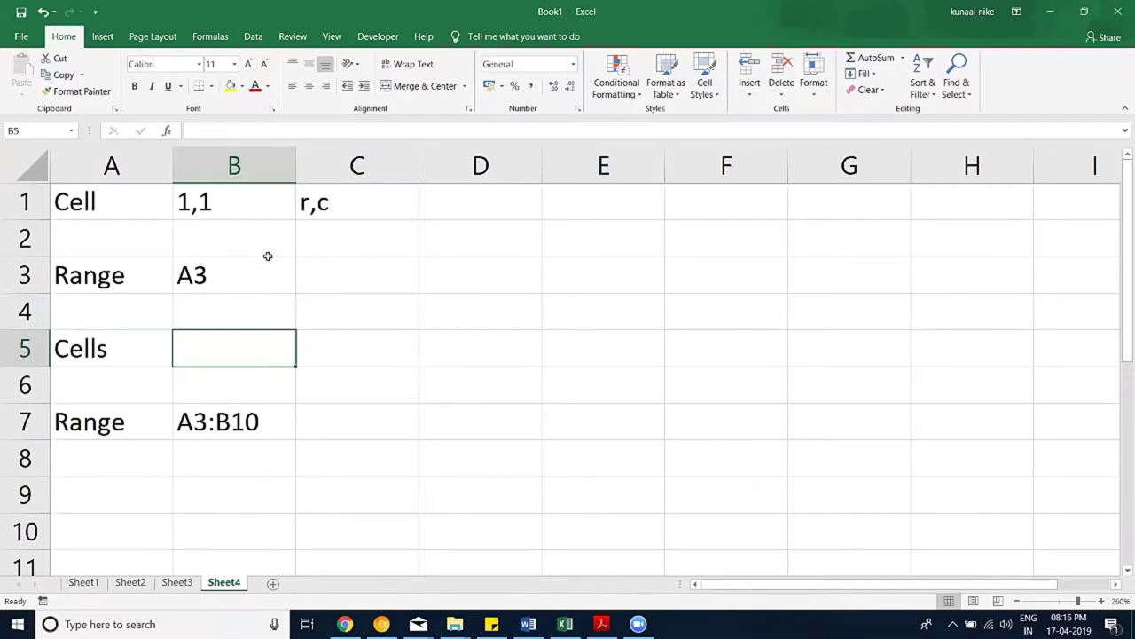
Step: Enter Board Infinity in D3 and fit column D to the text
left_click(476, 282)
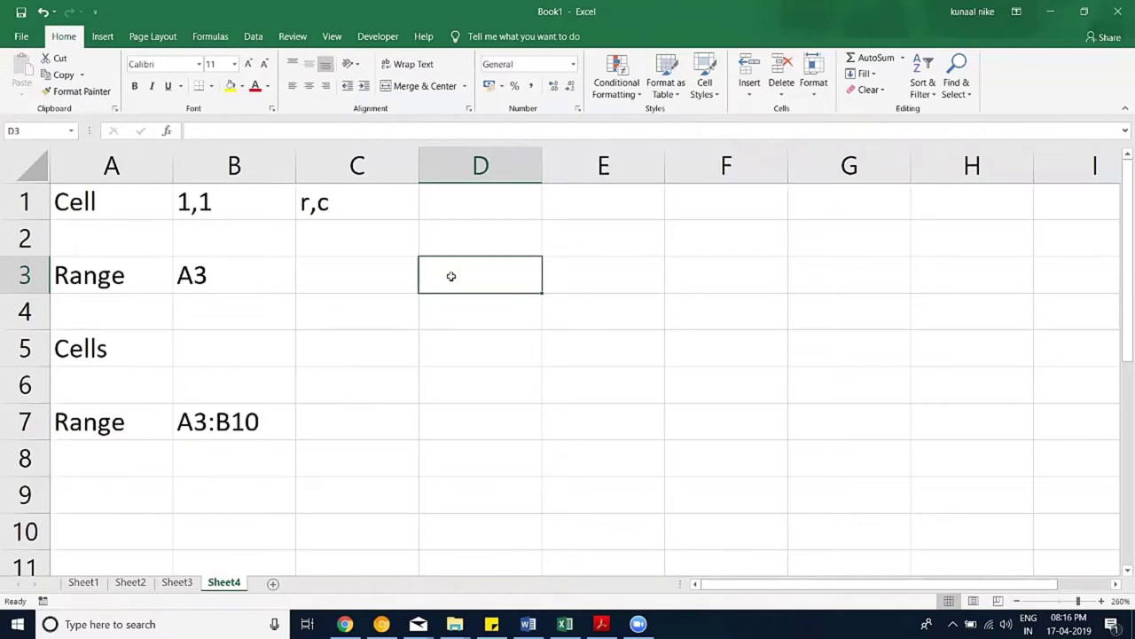
type("Board Infinity")
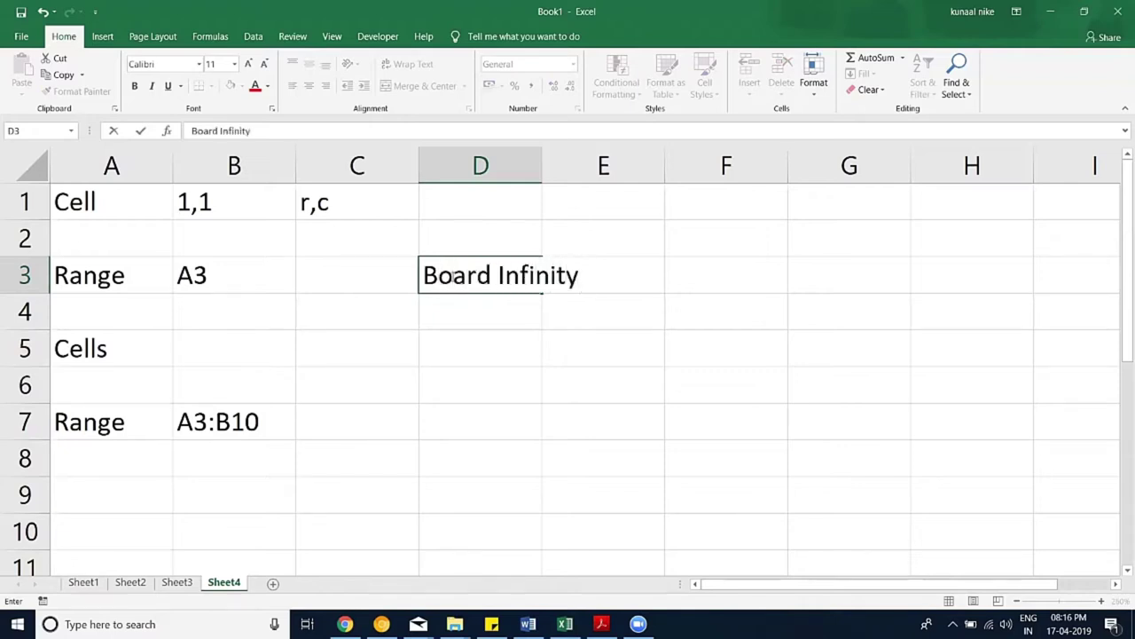
key("Return")
left_click(450, 276)
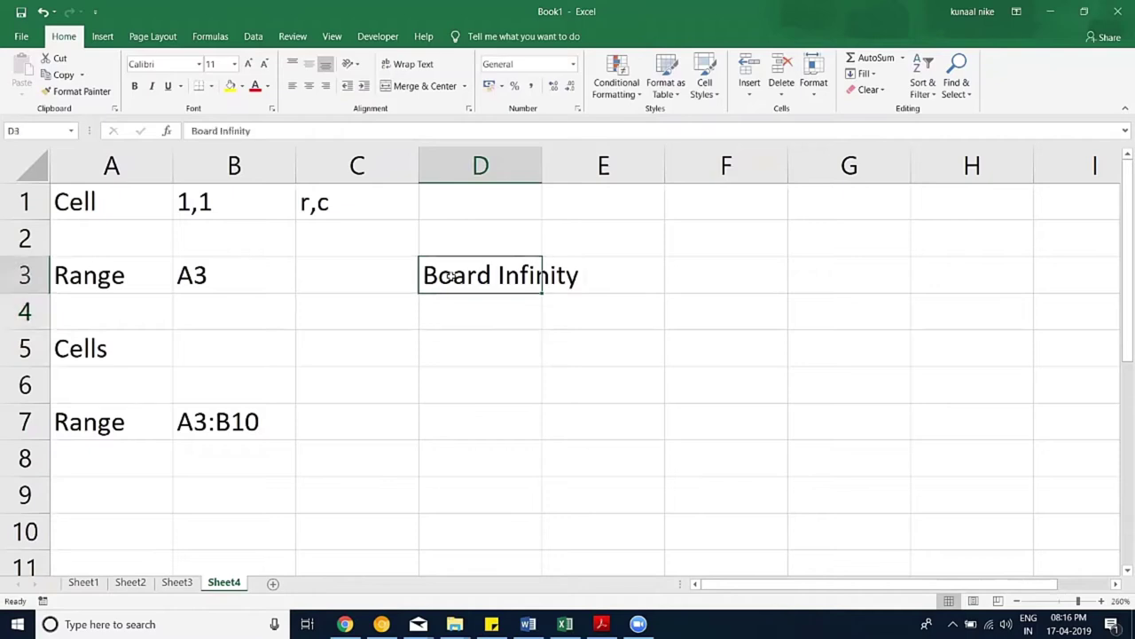
key("F2")
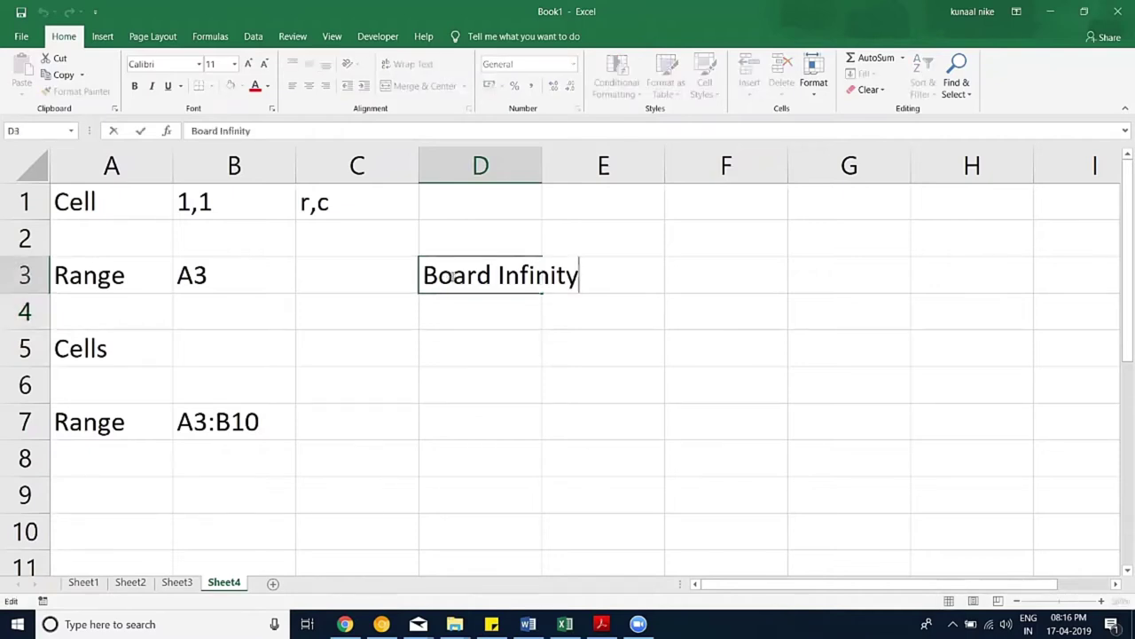
key("Escape")
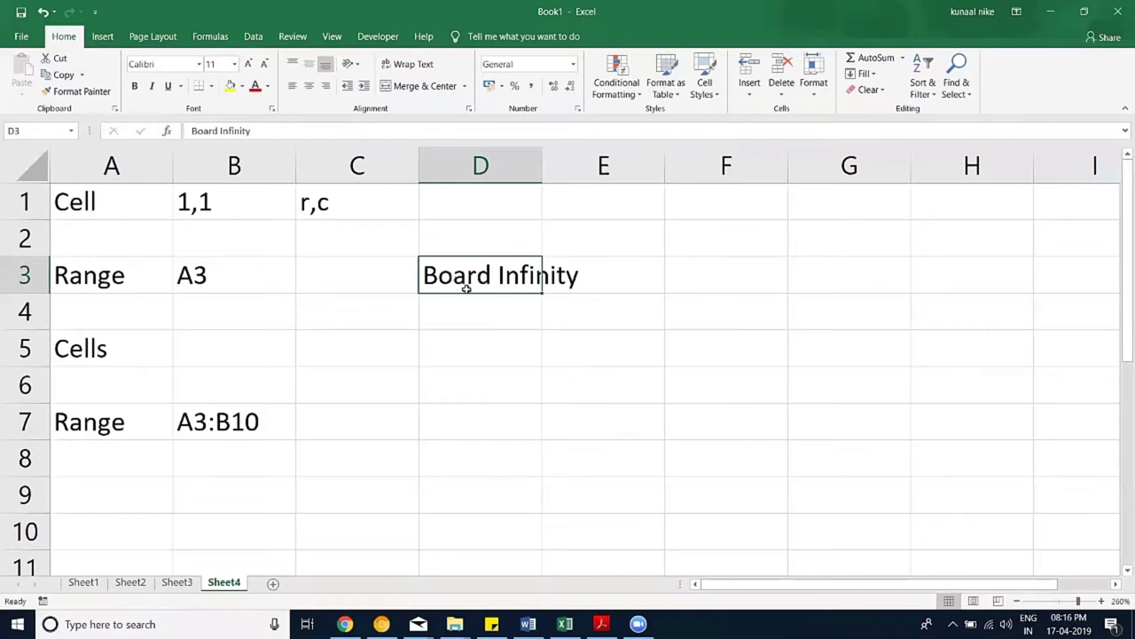
double_click(542, 169)
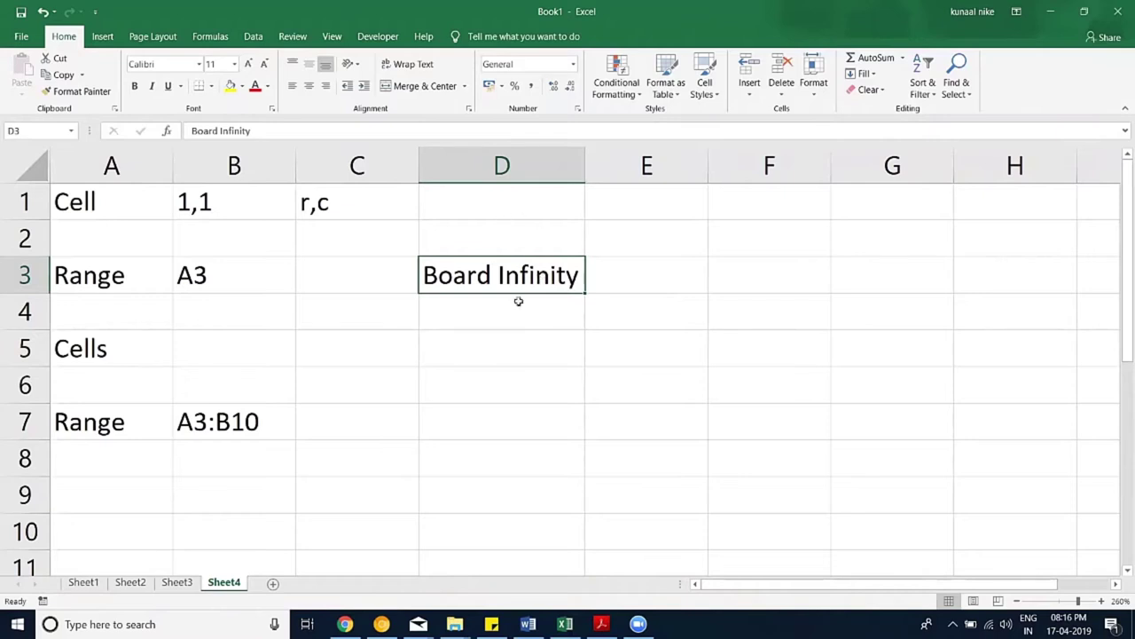
Step: Enter 23142 in D4 and widen column D to 13 characters
left_click(529, 317)
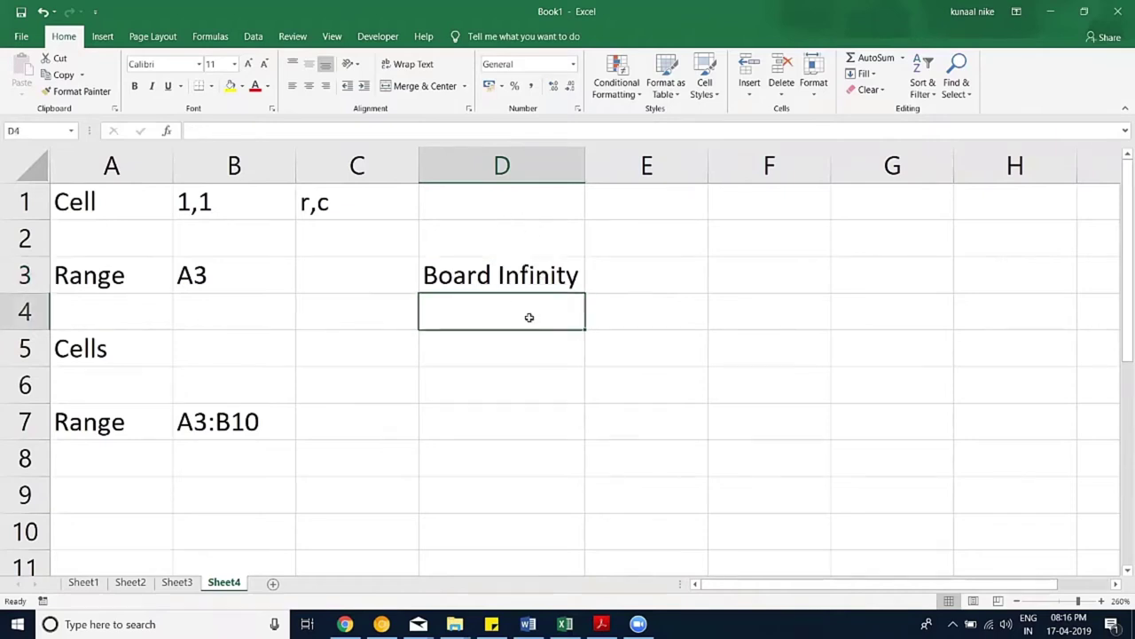
type("sdkfhg")
key("BackSpace")
key("BackSpace")
key("BackSpace")
key("BackSpace")
type("23142")
key("Return")
left_click(510, 318)
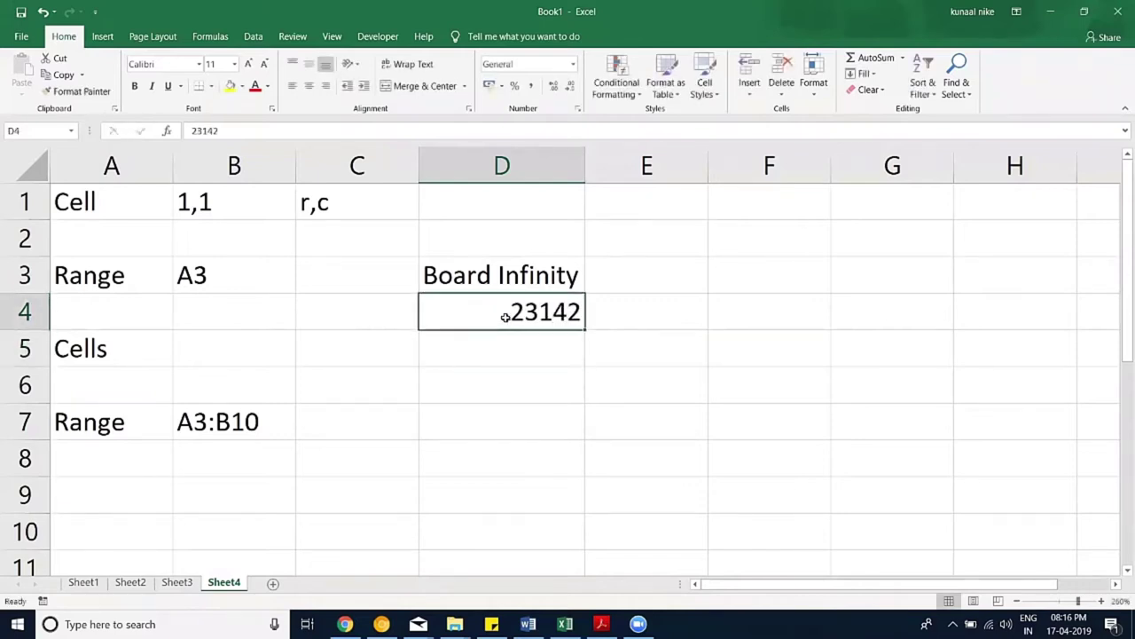
left_click_drag(585, 165, 609, 165)
left_click(538, 277)
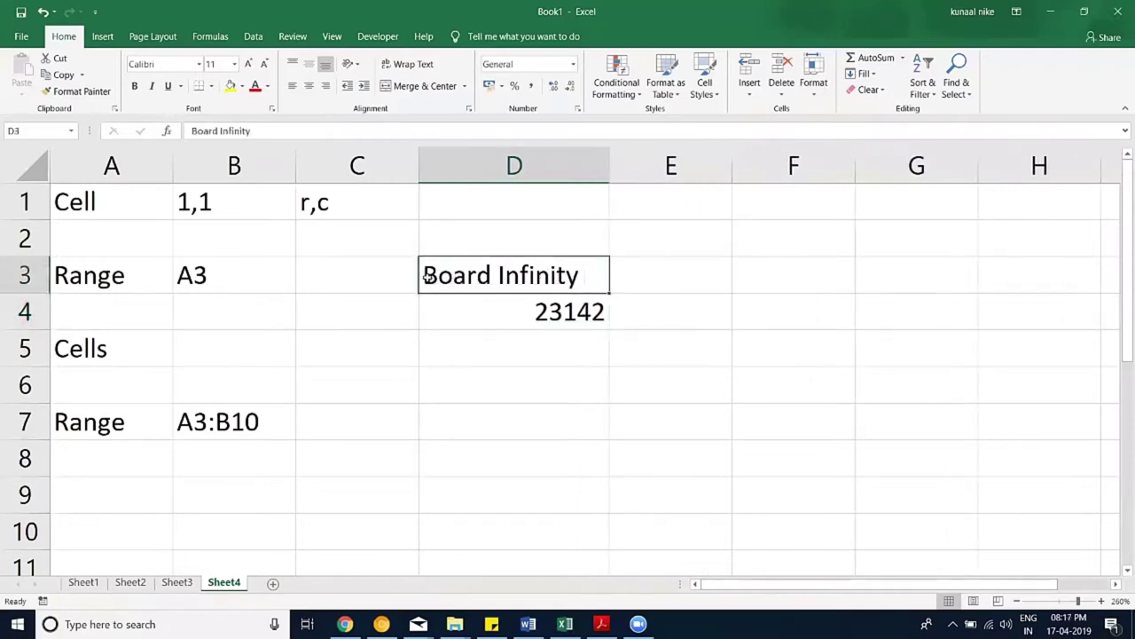
left_click_drag(610, 164, 642, 162)
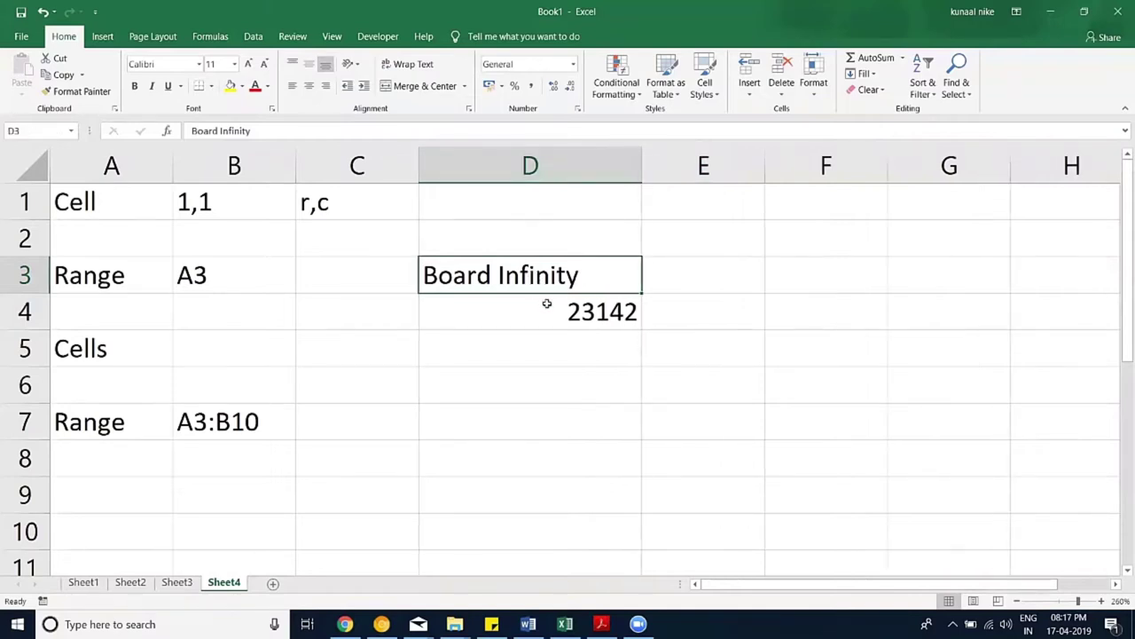
left_click(547, 304)
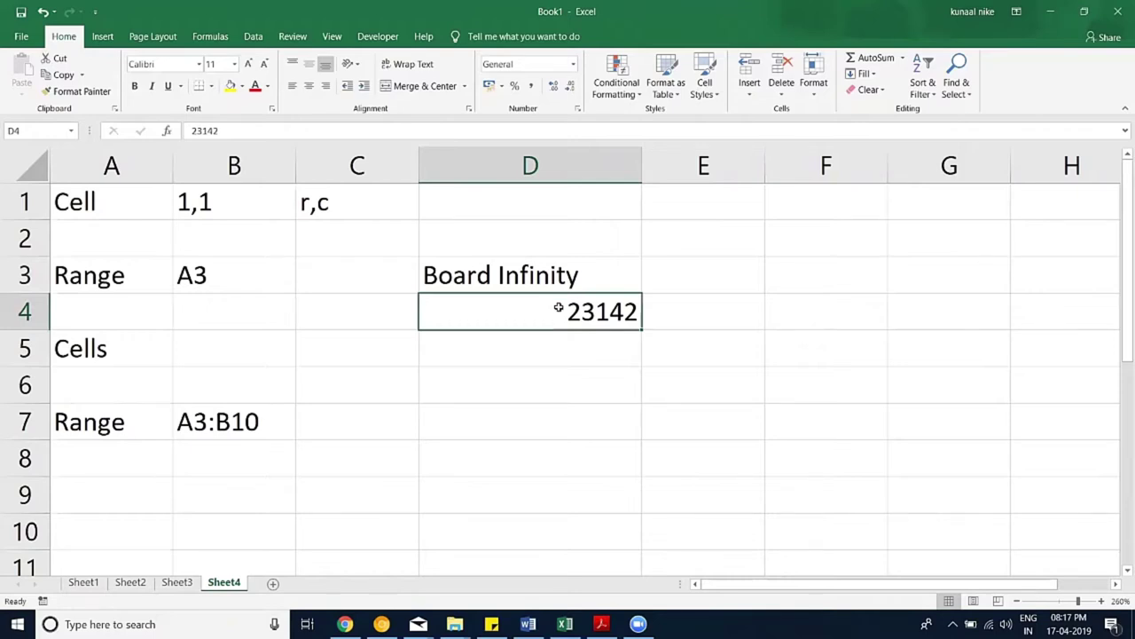
left_click(581, 378)
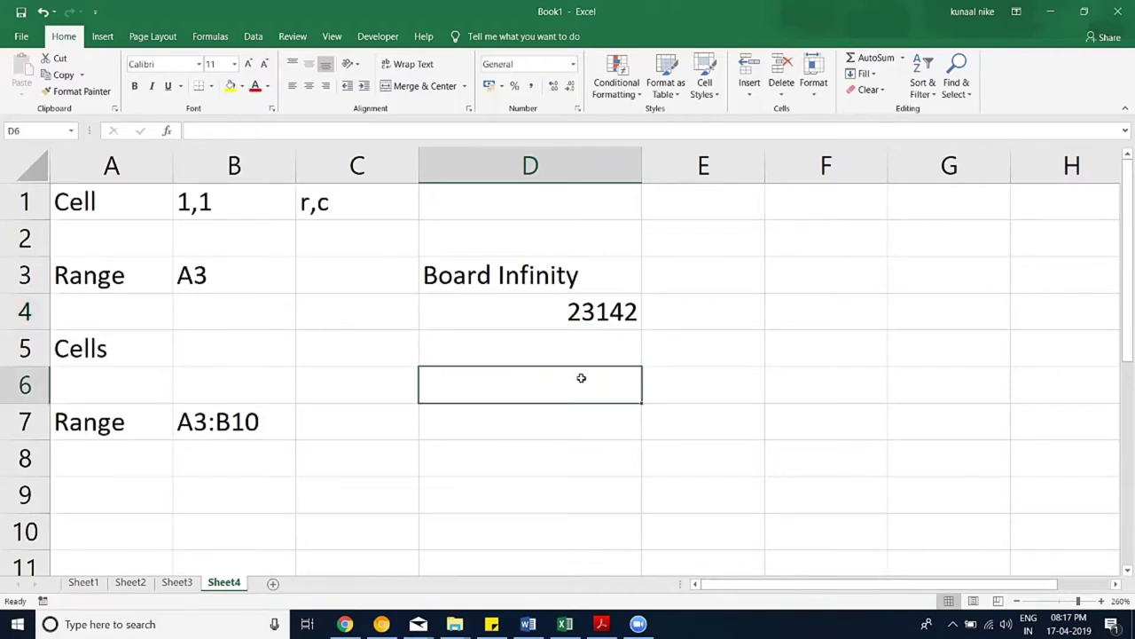
Step: Move the Board Infinity and 23142 cells from D3:D4 to E3:E4
left_click_drag(476, 257, 423, 307)
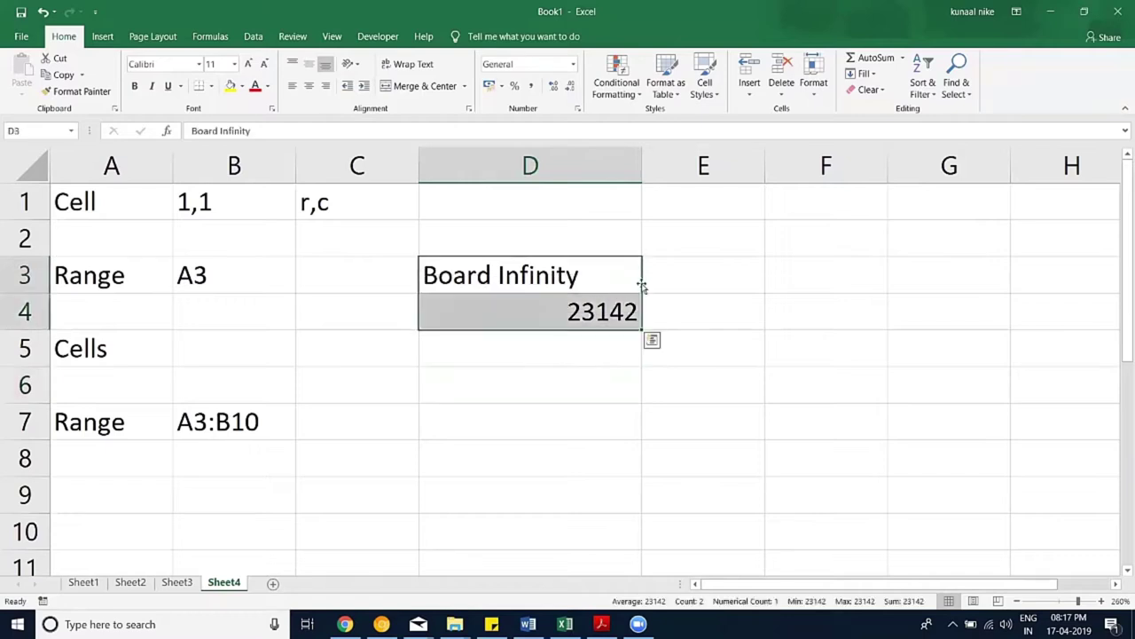
left_click_drag(643, 285, 765, 286)
left_click(518, 282)
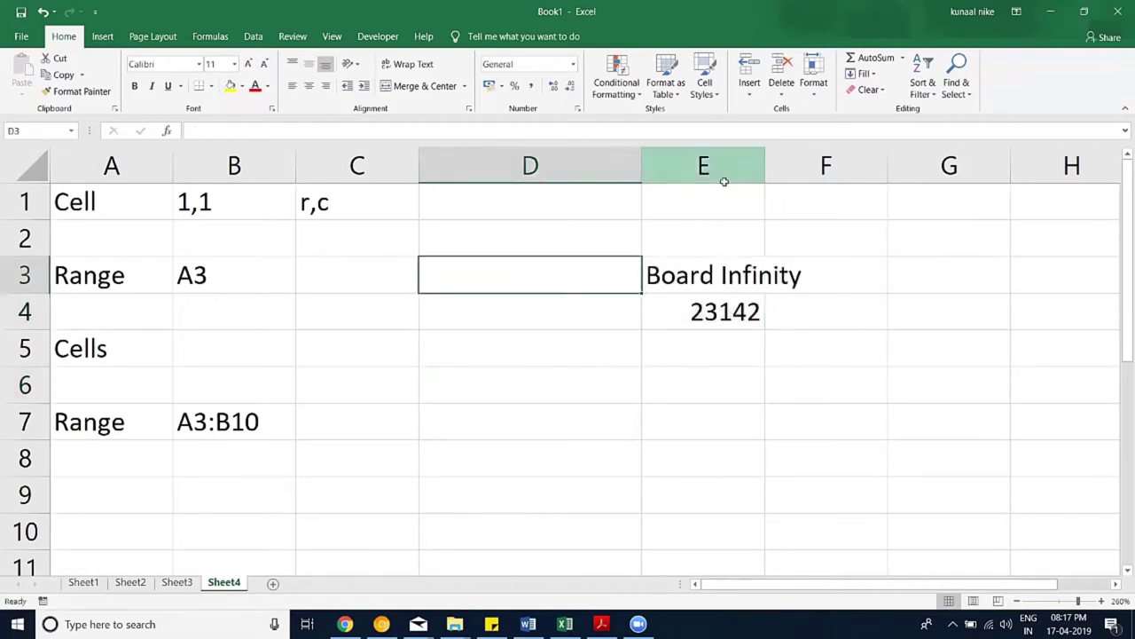
Step: Undo the move to column E and insert a new empty column D
key("ctrl+z")
right_click(452, 167)
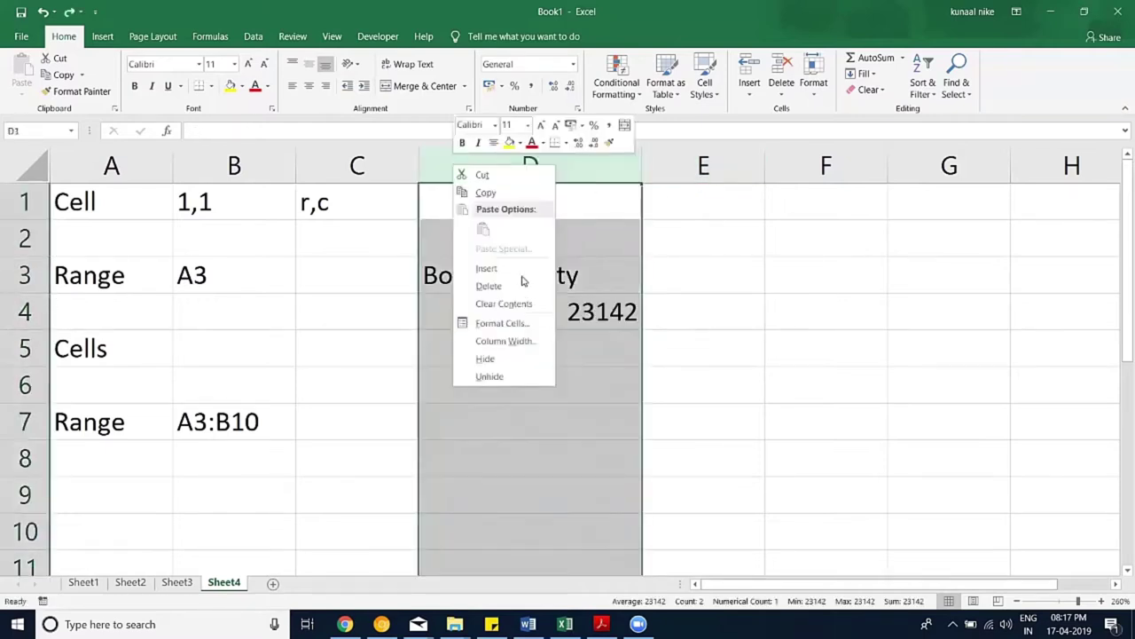
left_click(486, 267)
Step: Label D3 Text/String and D4 Number, and fit column D to the labels
left_click(514, 278)
type("Text")
key("Return")
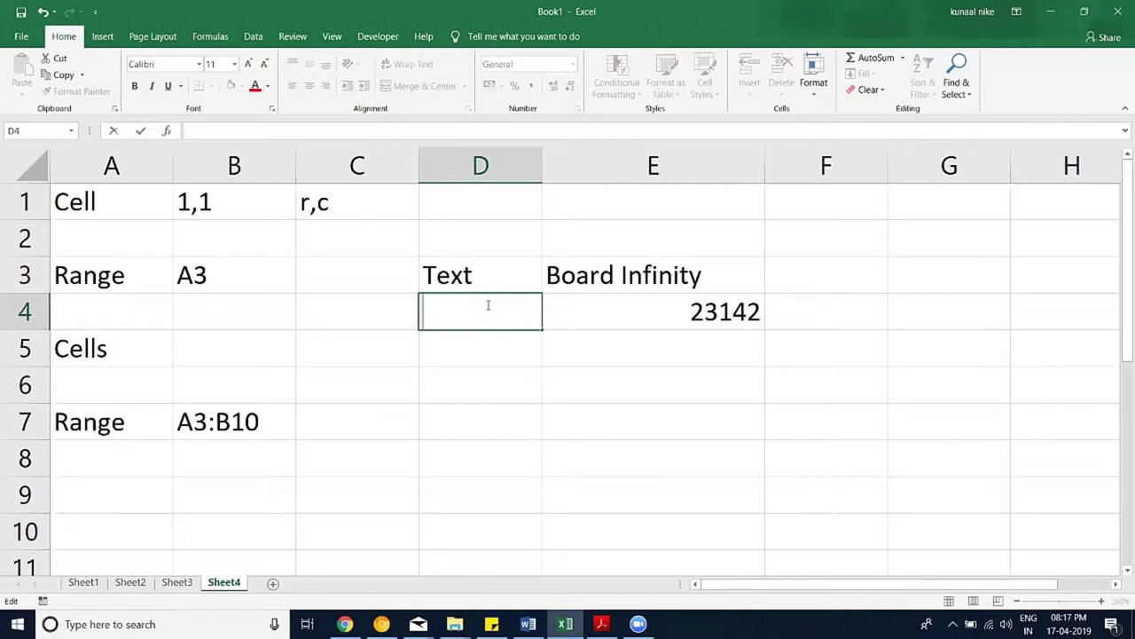
key("Up")
key("F2")
type("/String")
key("Return")
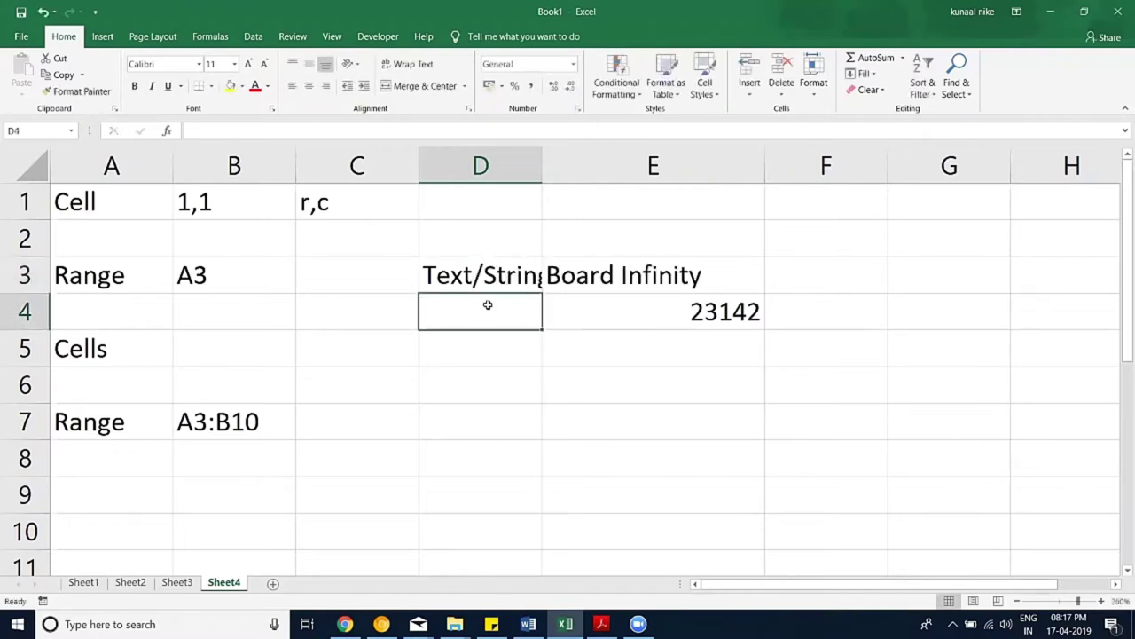
type("Number")
key("Return")
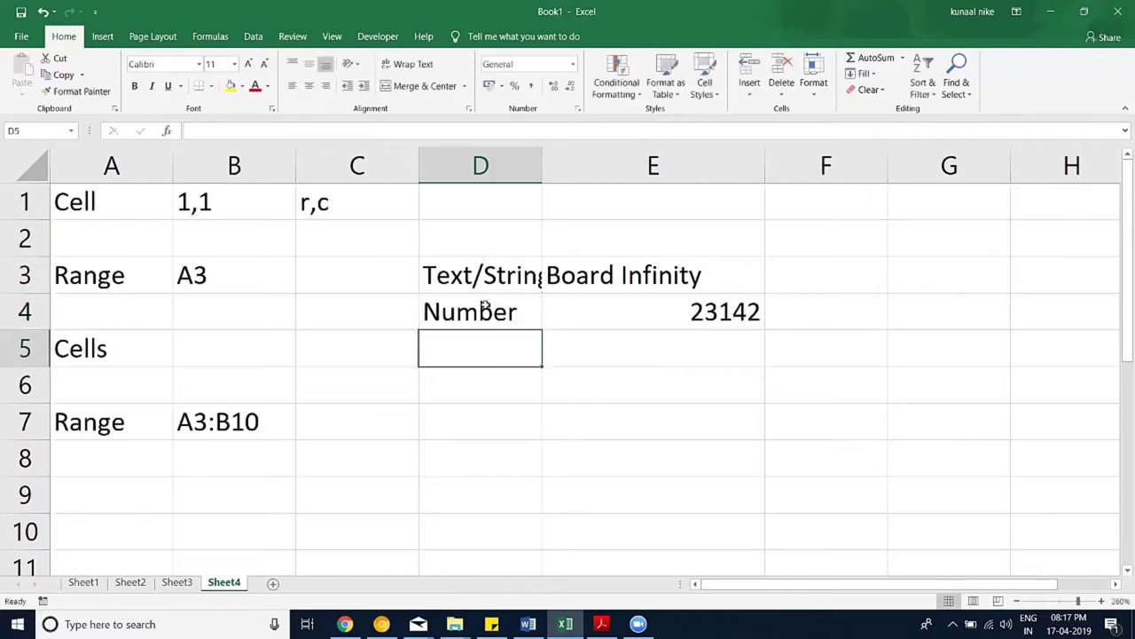
double_click(542, 175)
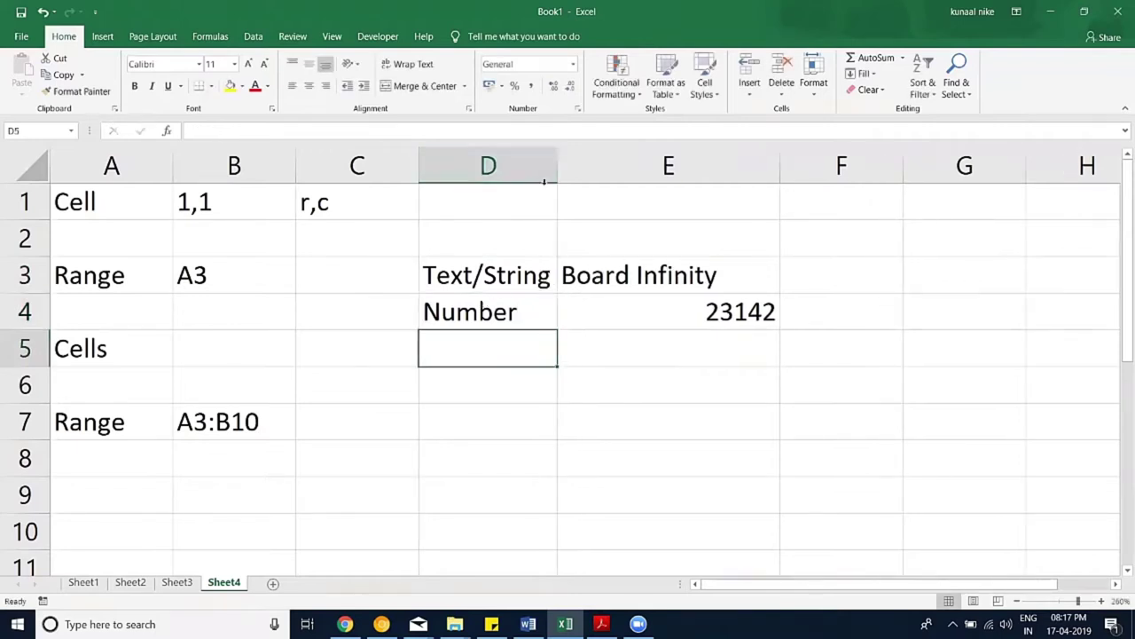
left_click(1056, 601)
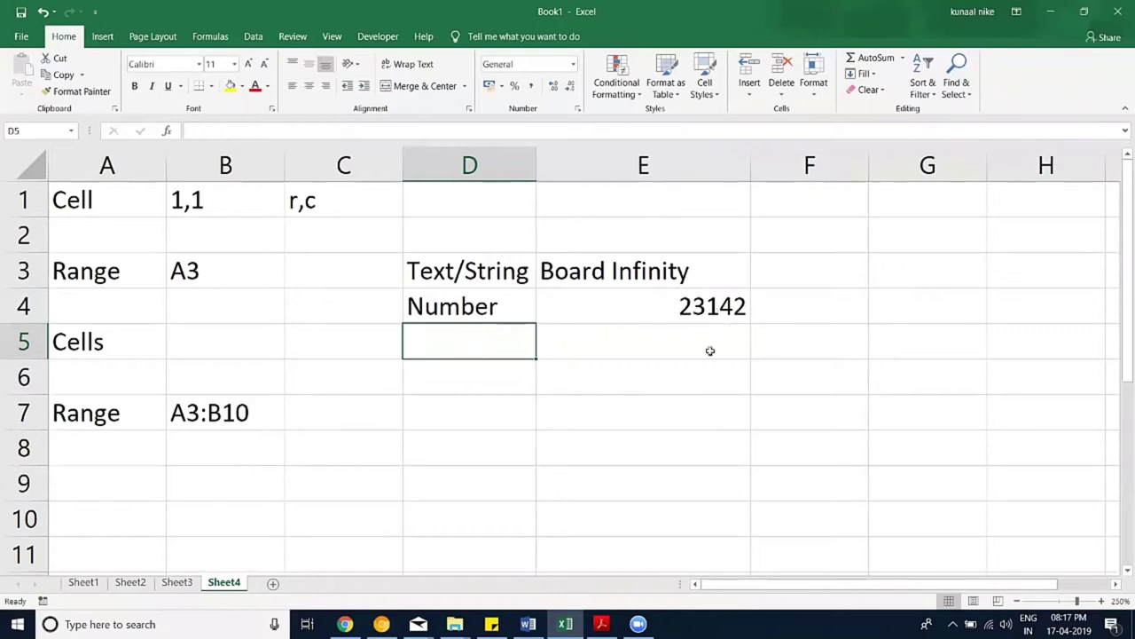
Step: Enter 1-jan-2019 in E6, displayed as 01-Jan-19, and 0 in E8
left_click(667, 377)
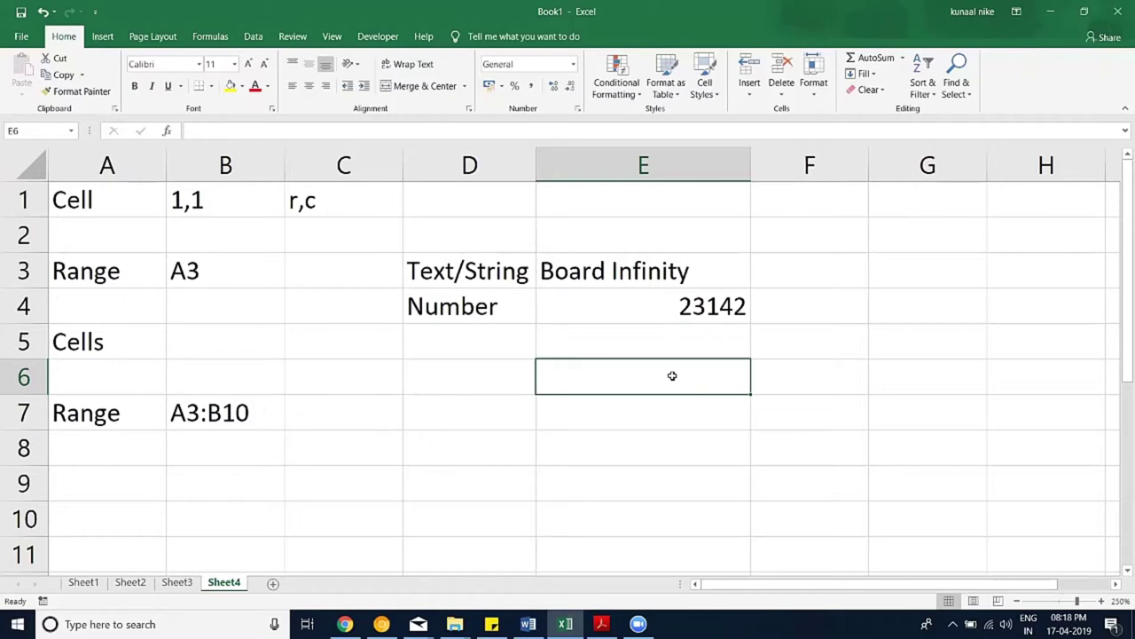
type("1-jan-2019")
key("Return")
left_click(672, 376)
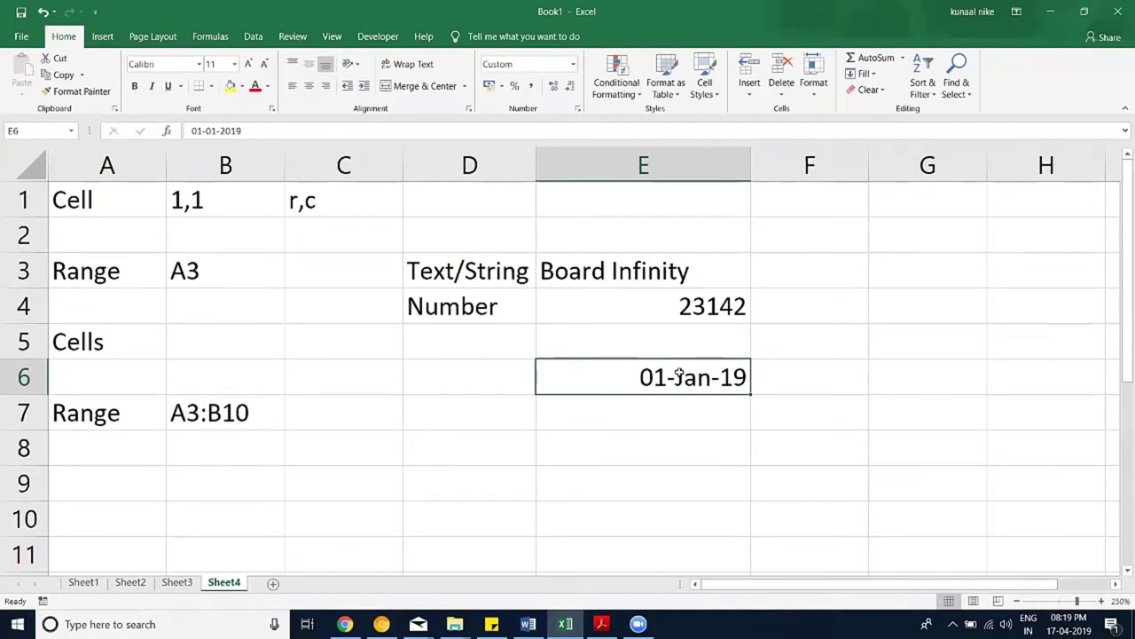
left_click(669, 409)
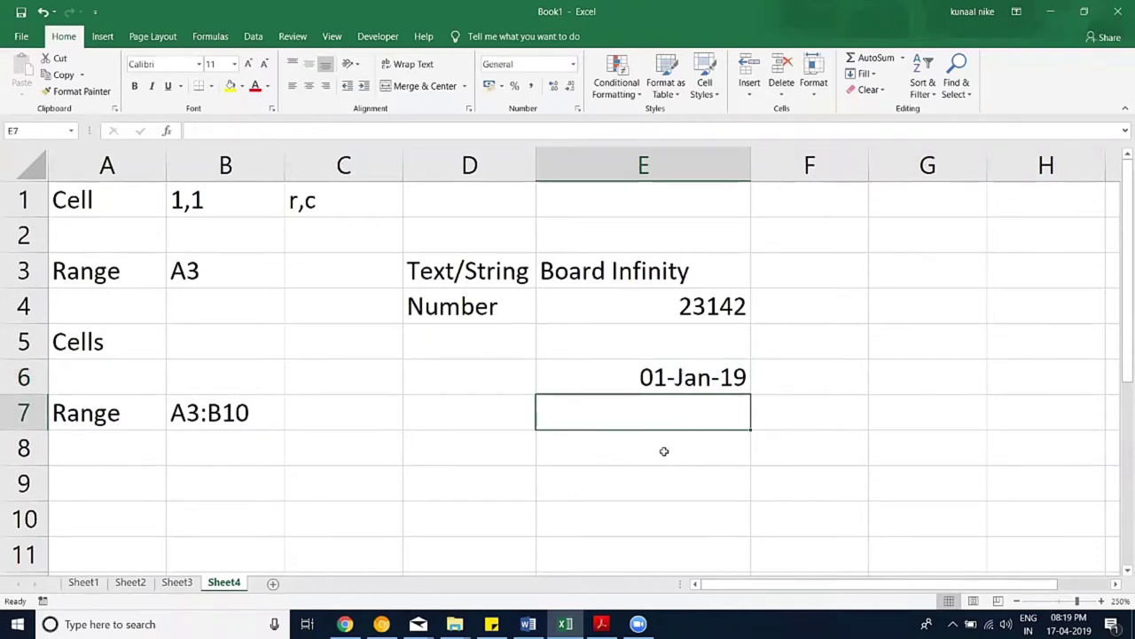
left_click(663, 452)
type("0")
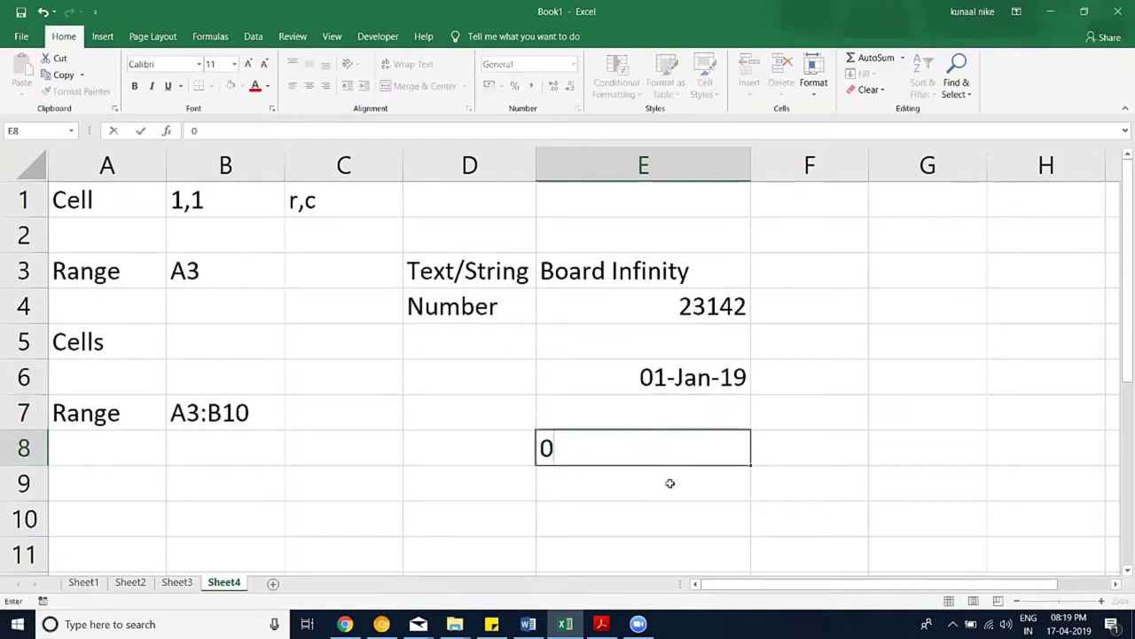
key("Return")
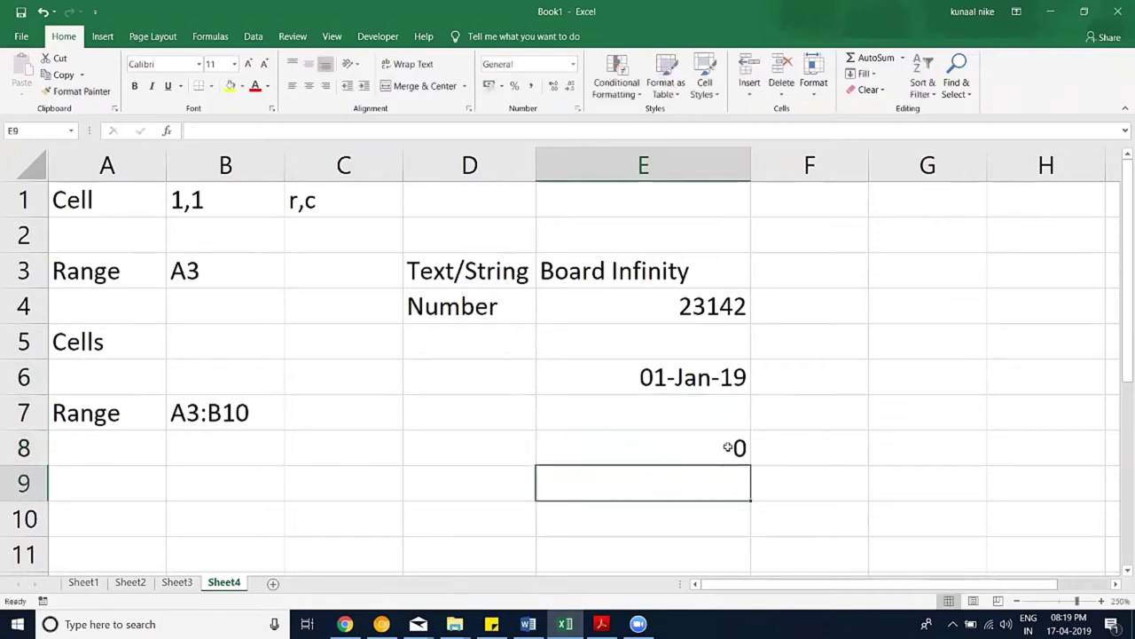
Step: Apply a Date format to cell E8
left_click(727, 447)
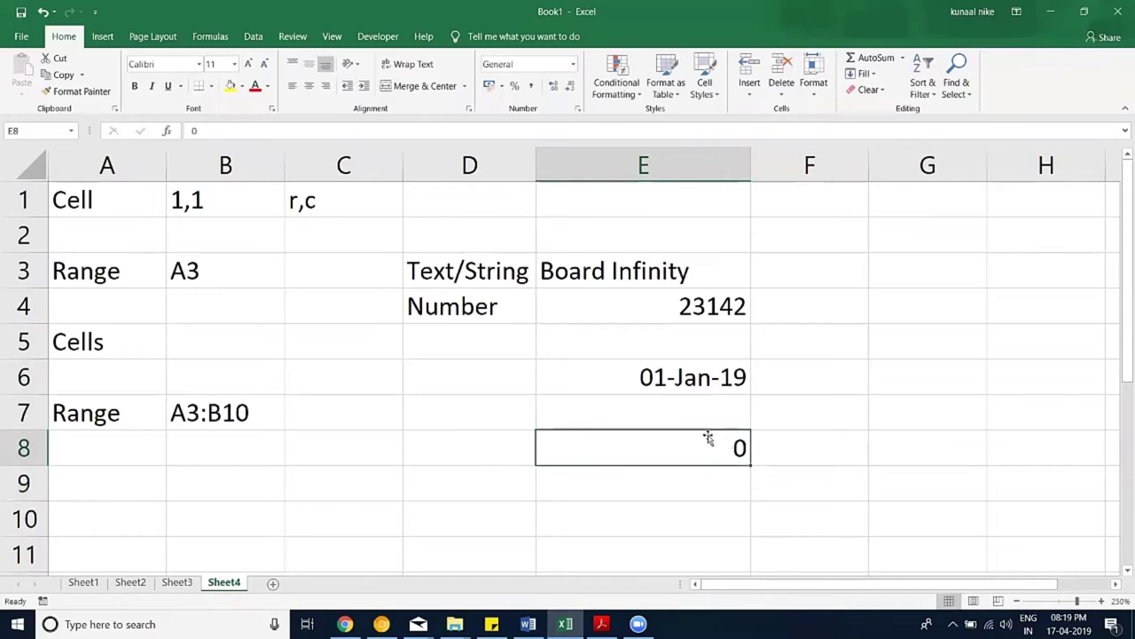
left_click(577, 110)
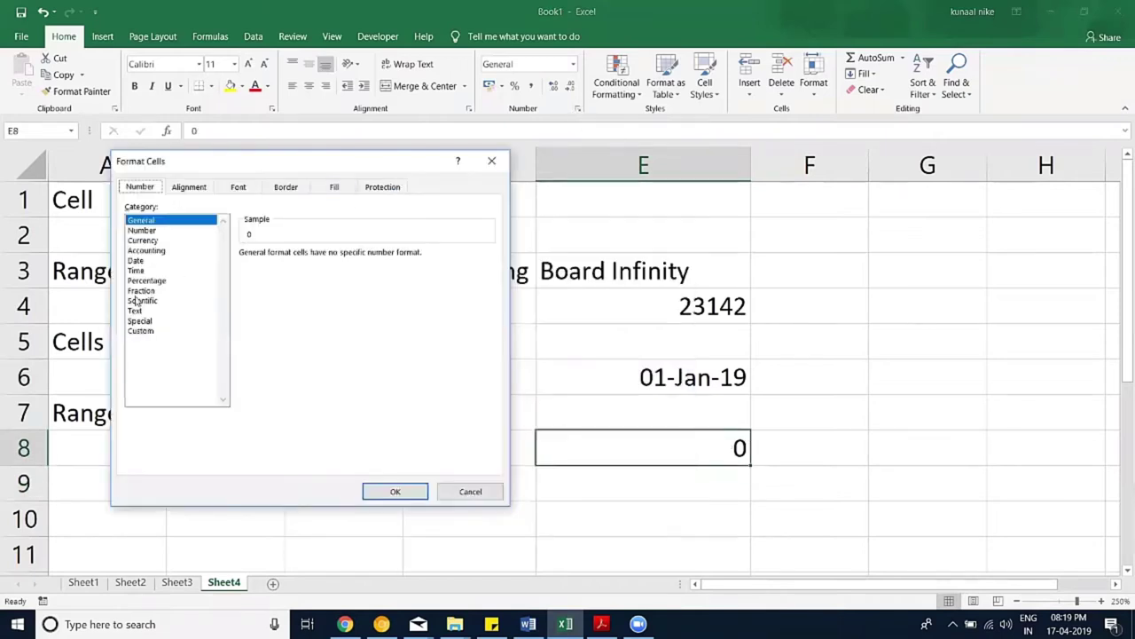
left_click(138, 261)
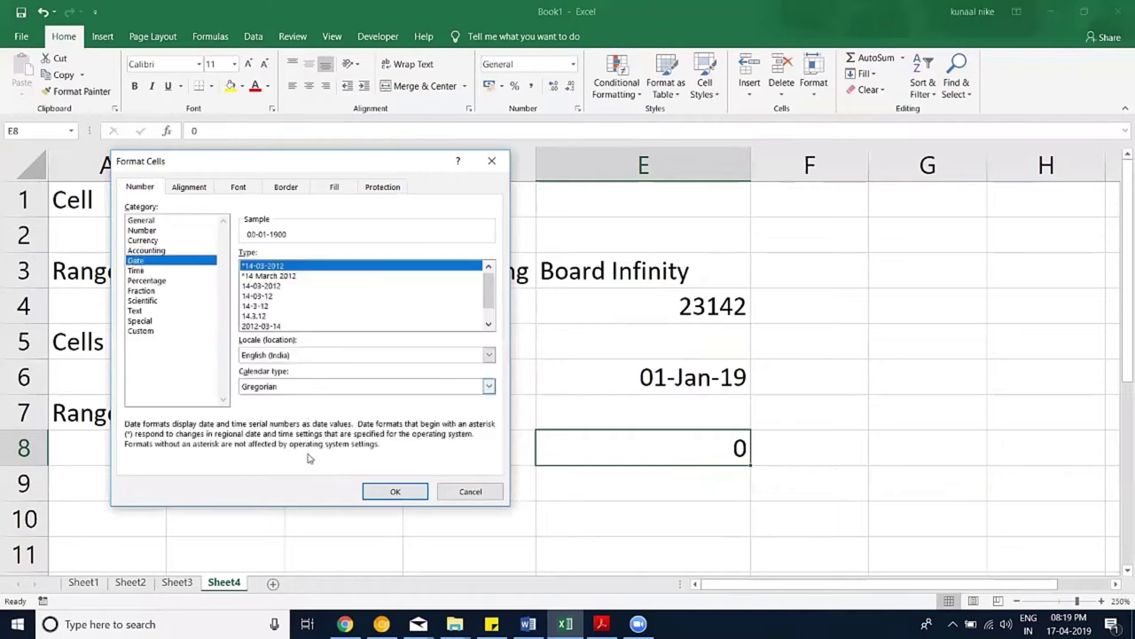
left_click(393, 494)
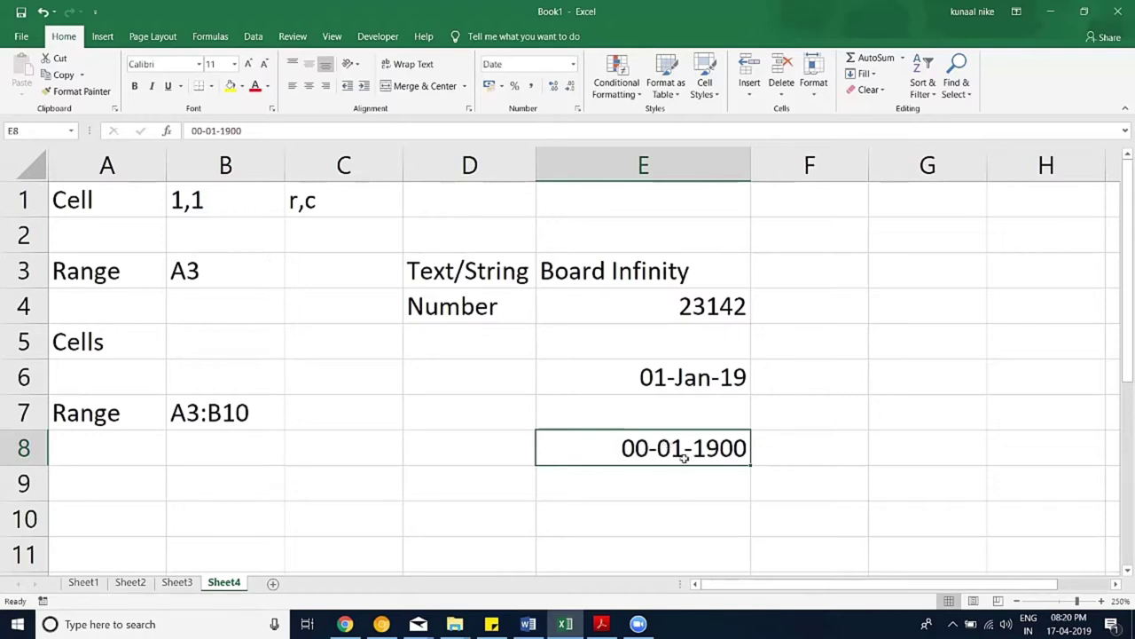
Step: Re-enter 0 in E8, then replace it with 1 so E8 shows 01-01-1900
type("0")
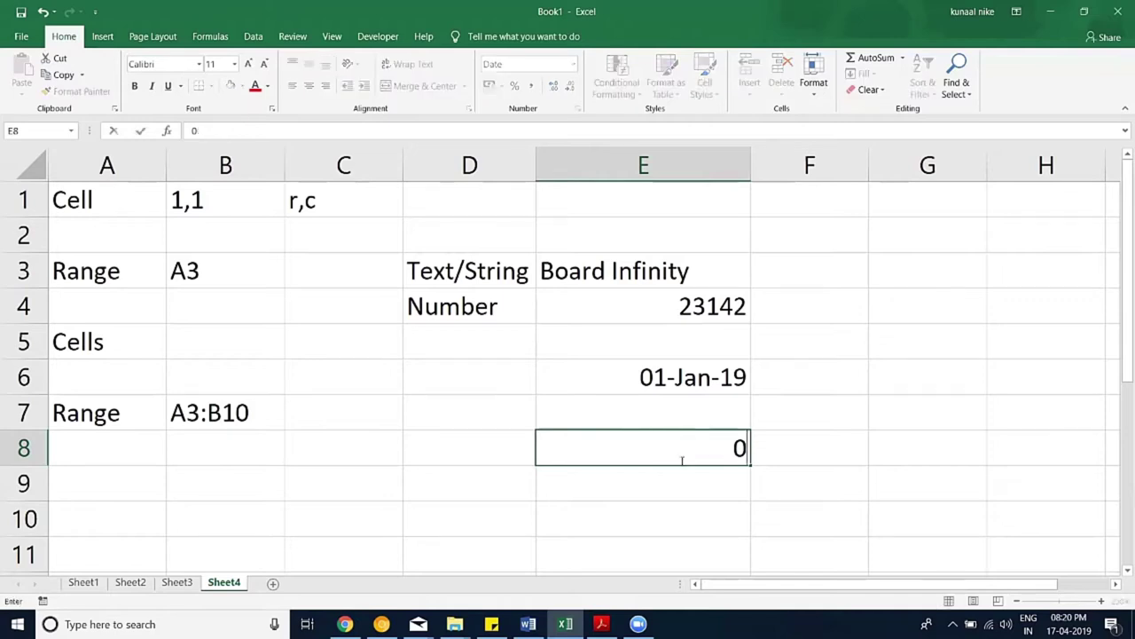
key("Return")
left_click(681, 450)
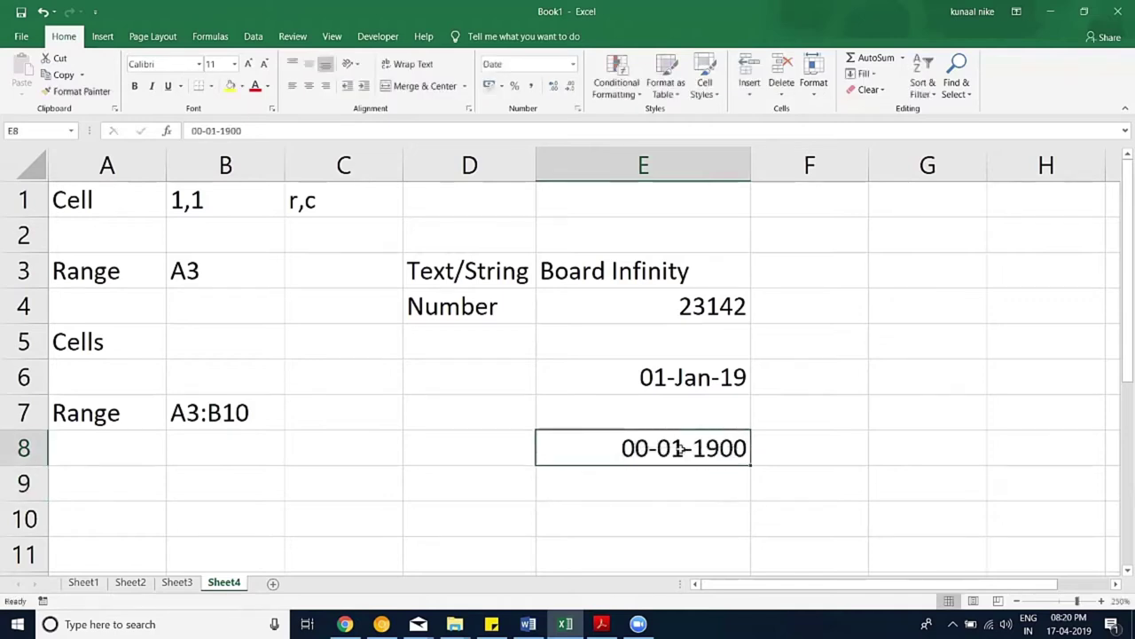
type("1")
key("Return")
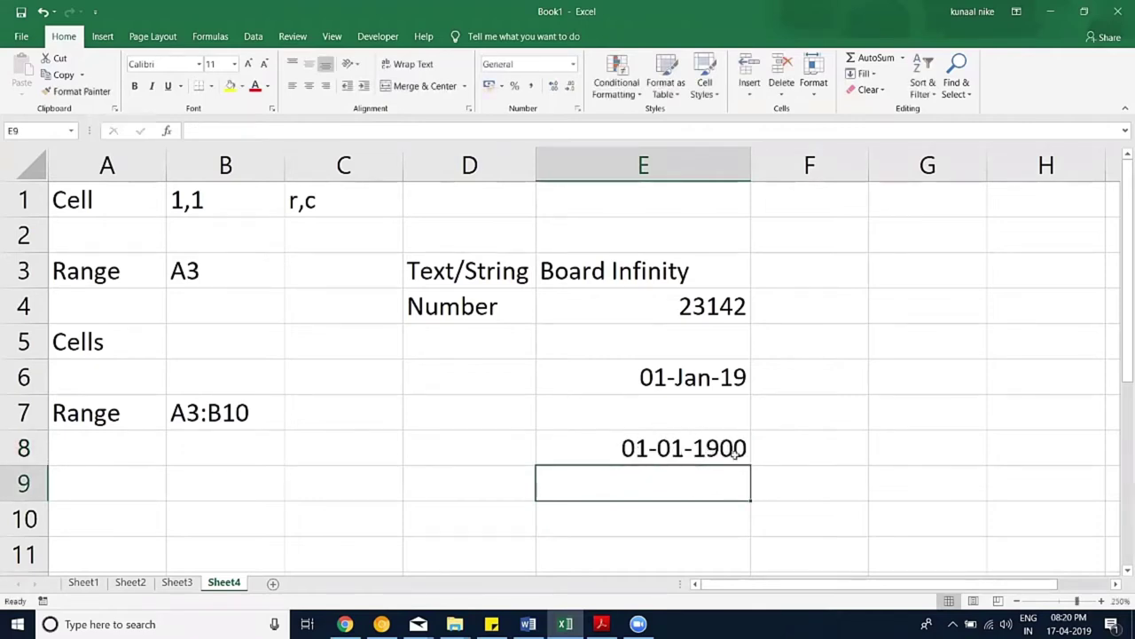
Step: Switch cell E6 to General format so the 01-Jan-19 date shows serial number 43466
left_click(697, 384)
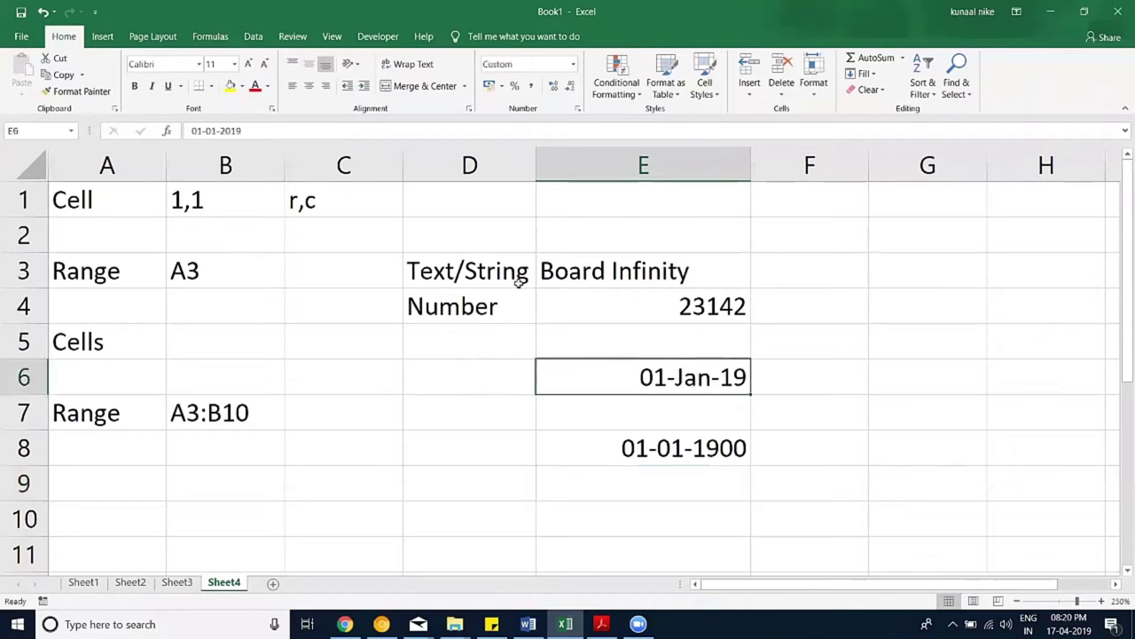
left_click(581, 108)
left_click(156, 222)
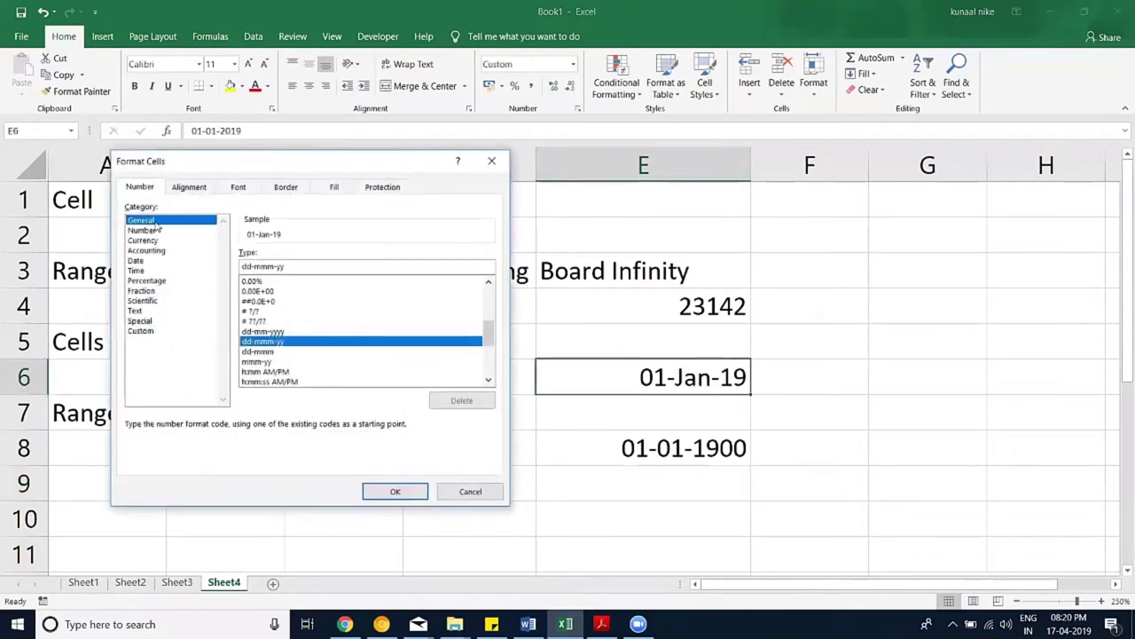
left_click(163, 232)
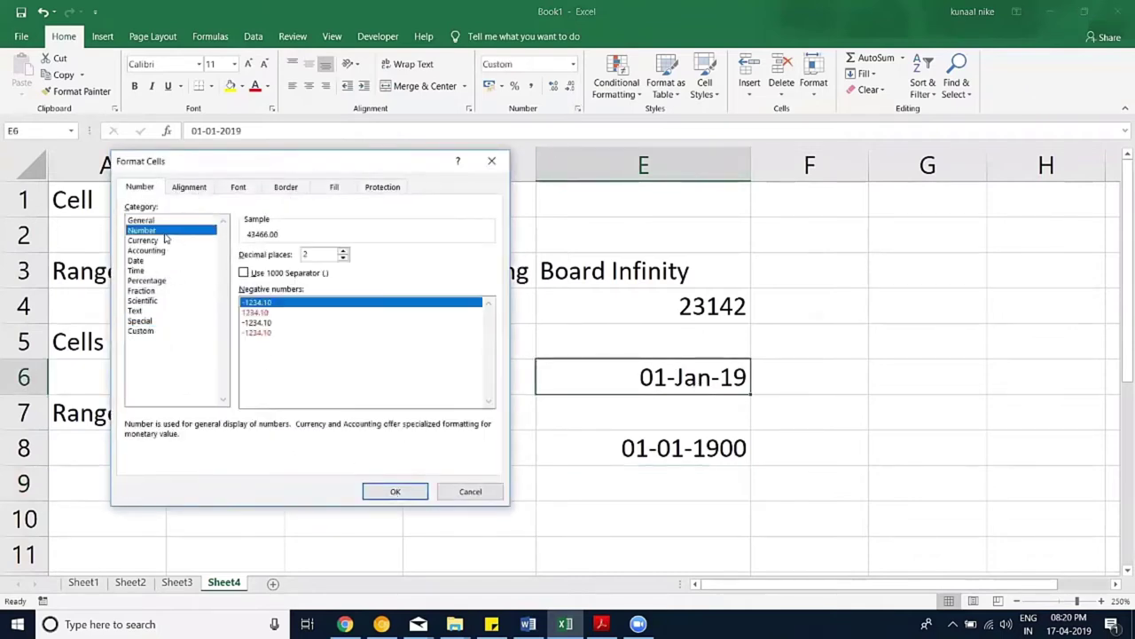
left_click(173, 221)
left_click(391, 488)
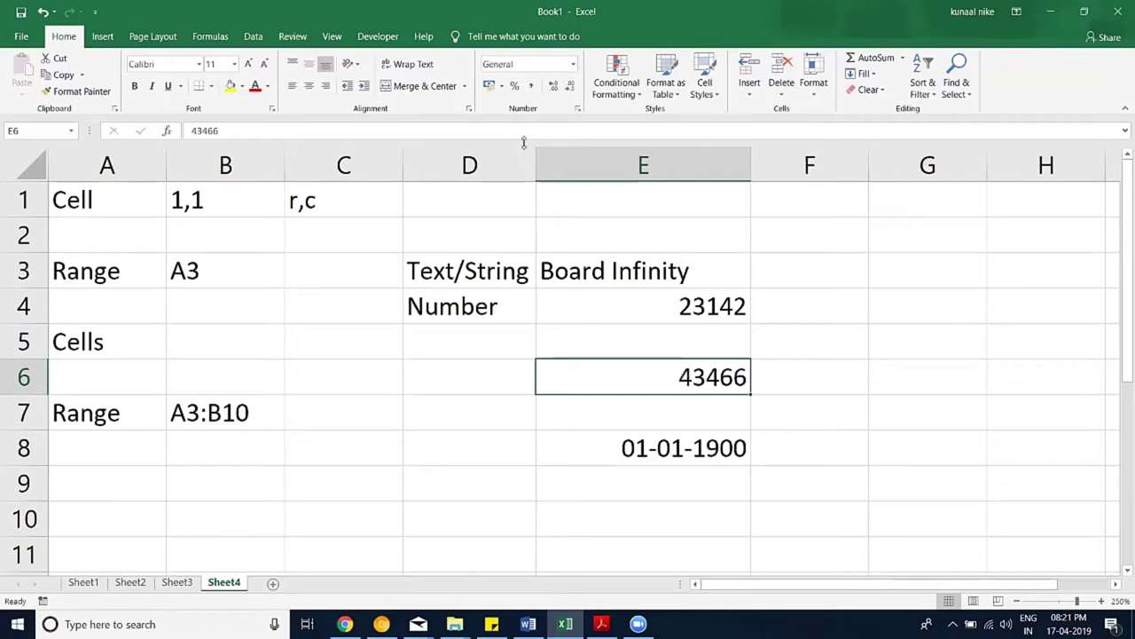
Step: Give E6 the US dollar Accounting format and reduce its decimal places
left_click(502, 87)
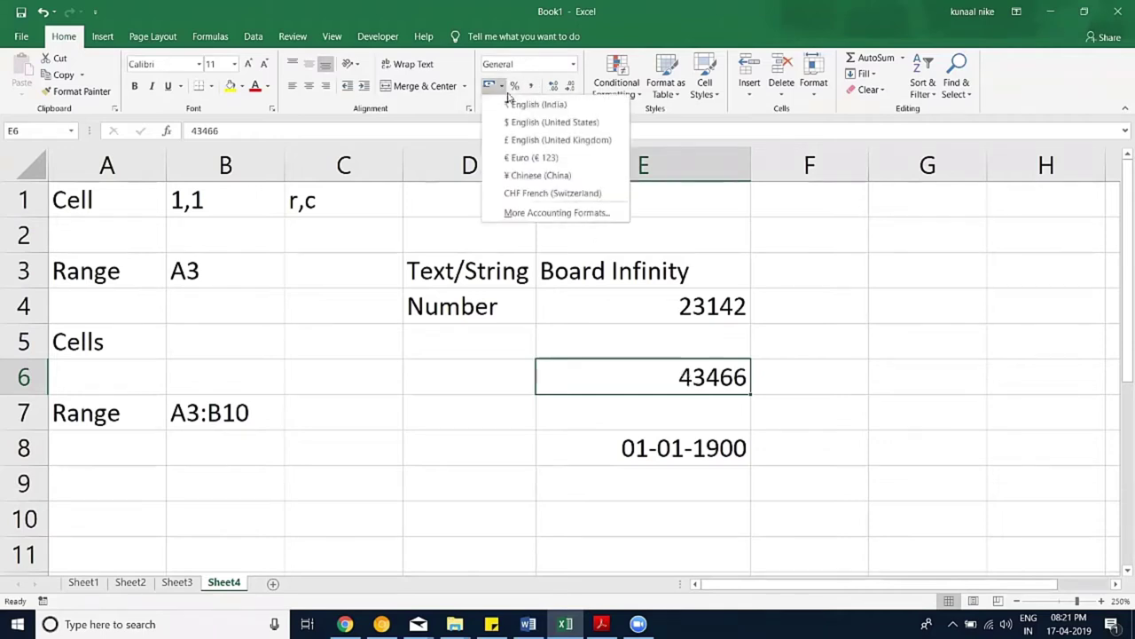
left_click(550, 122)
left_click(569, 86)
left_click(569, 86)
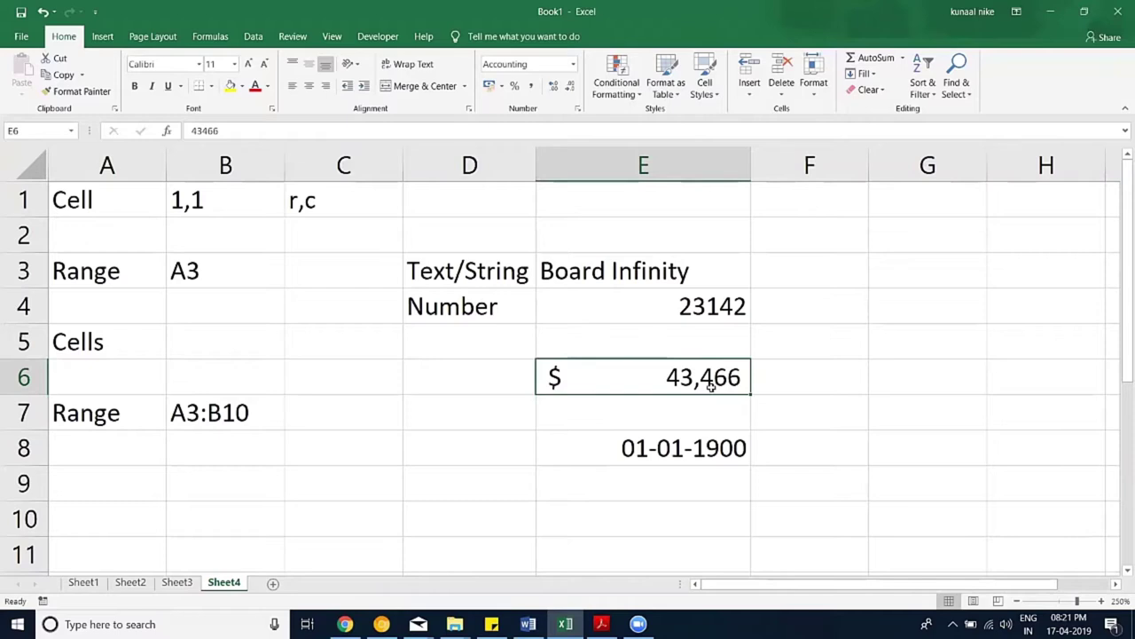
Step: Reformat E6 as a Date so it shows 01-01-2019 again
left_click(577, 108)
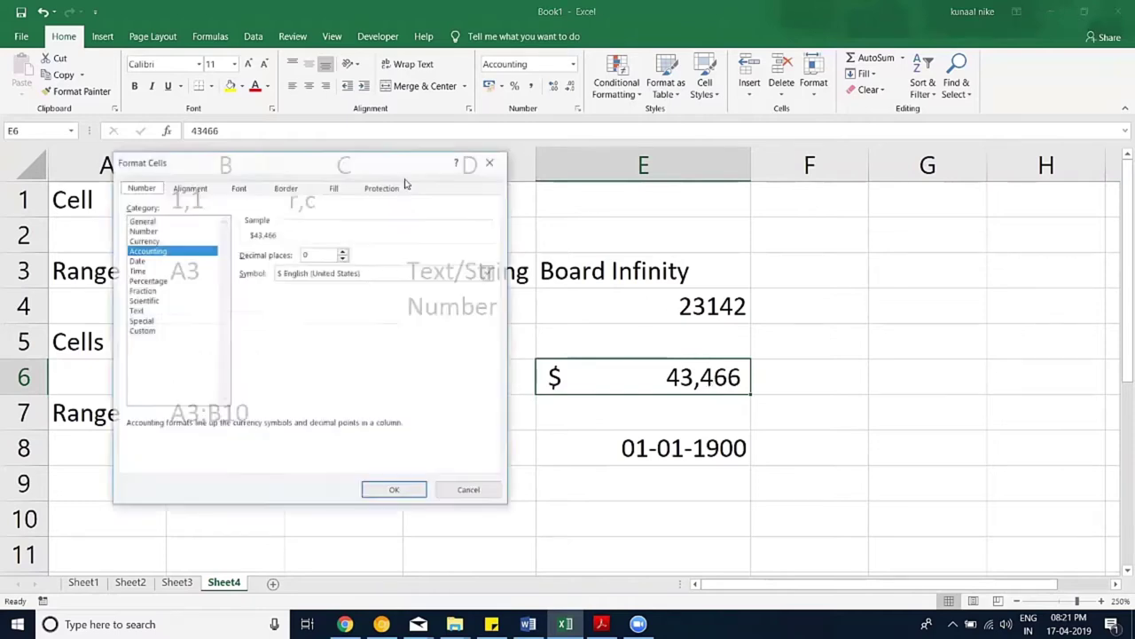
left_click(134, 261)
left_click(395, 492)
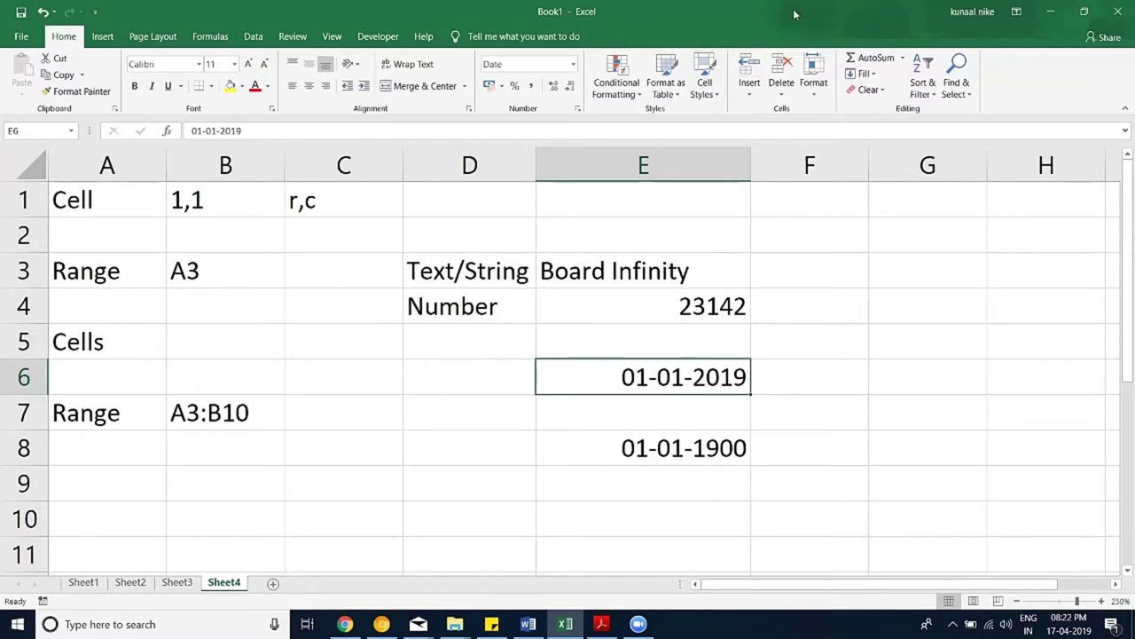
left_click(367, 290)
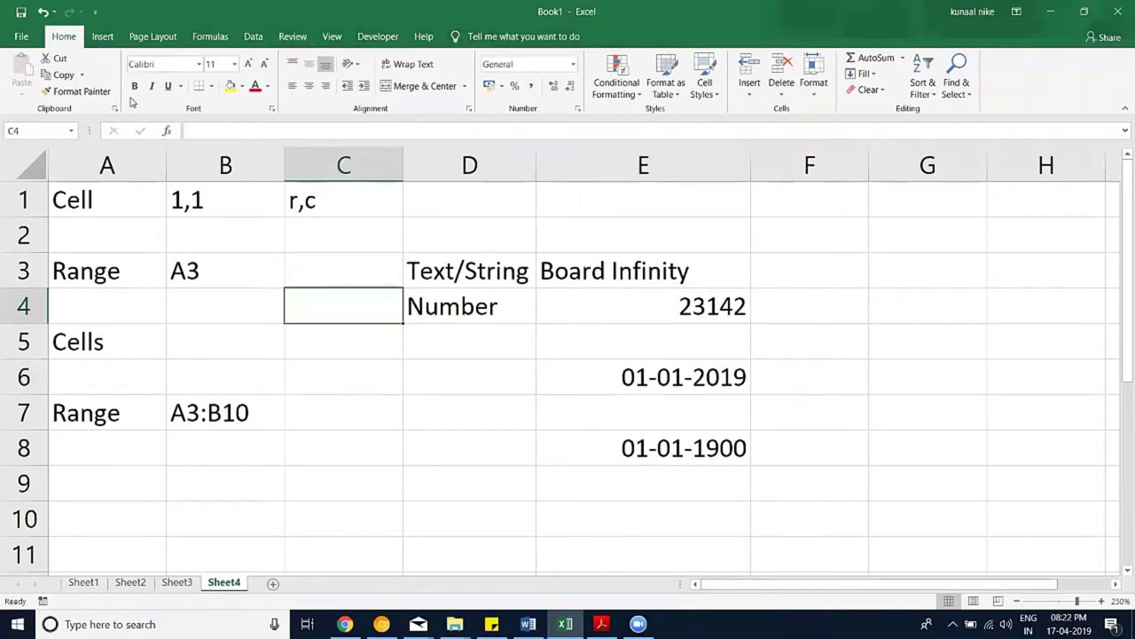
double_click(193, 205)
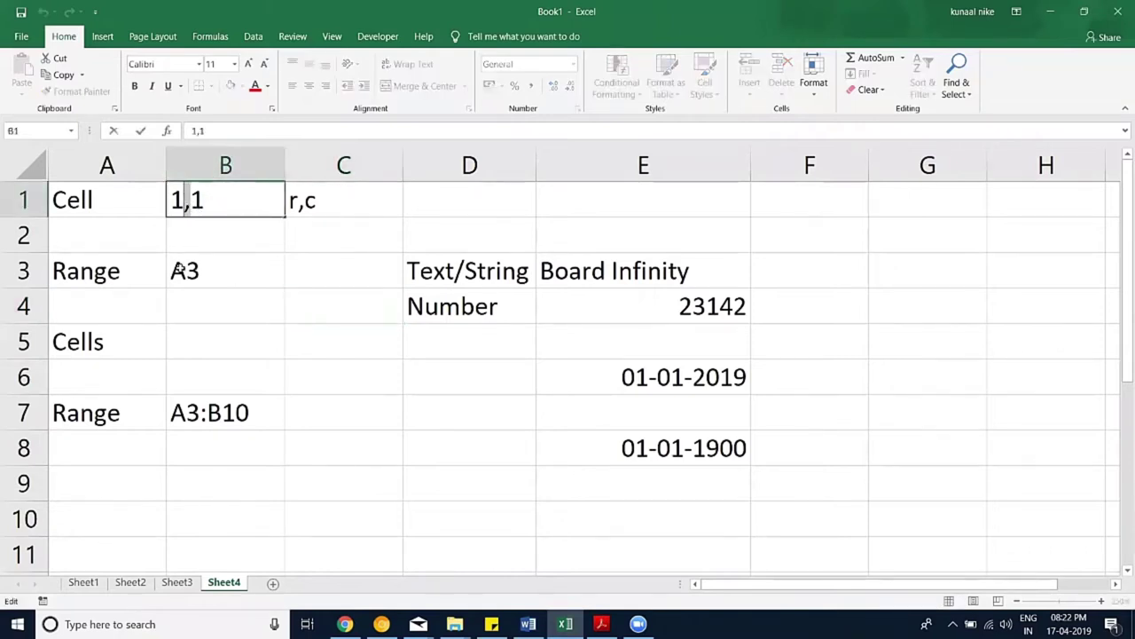
type(".")
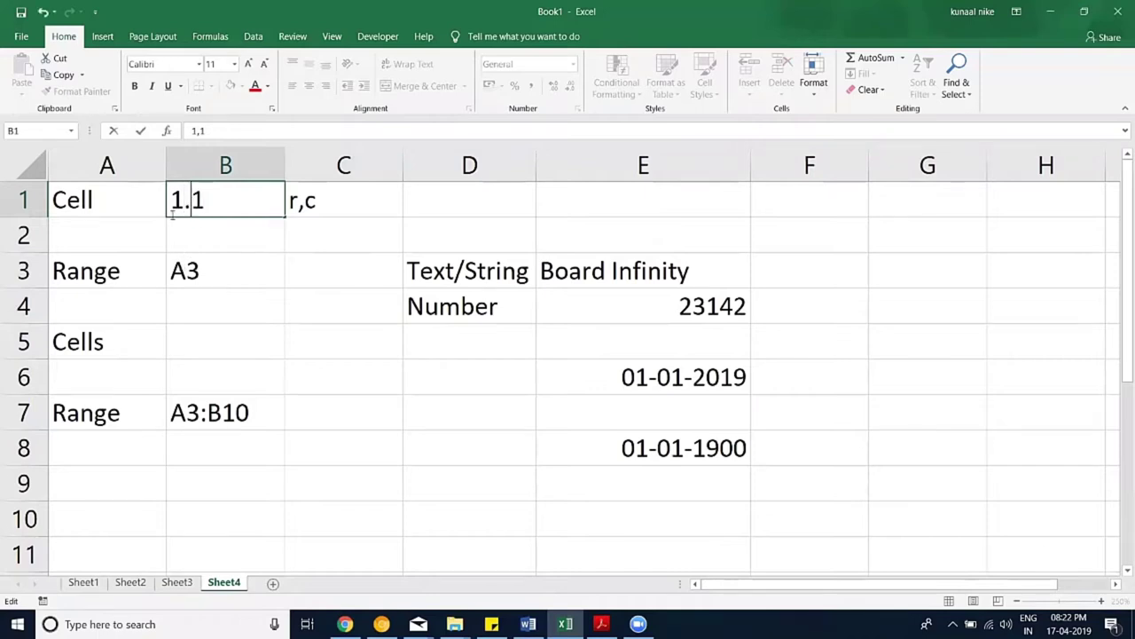
key("Return")
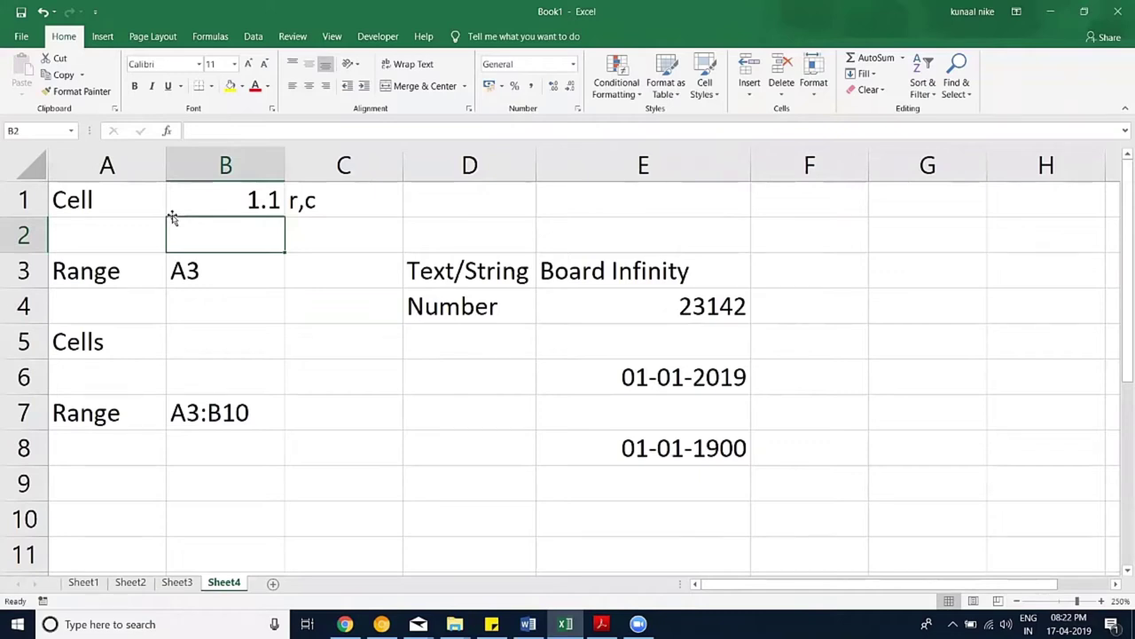
key("ctrl+z")
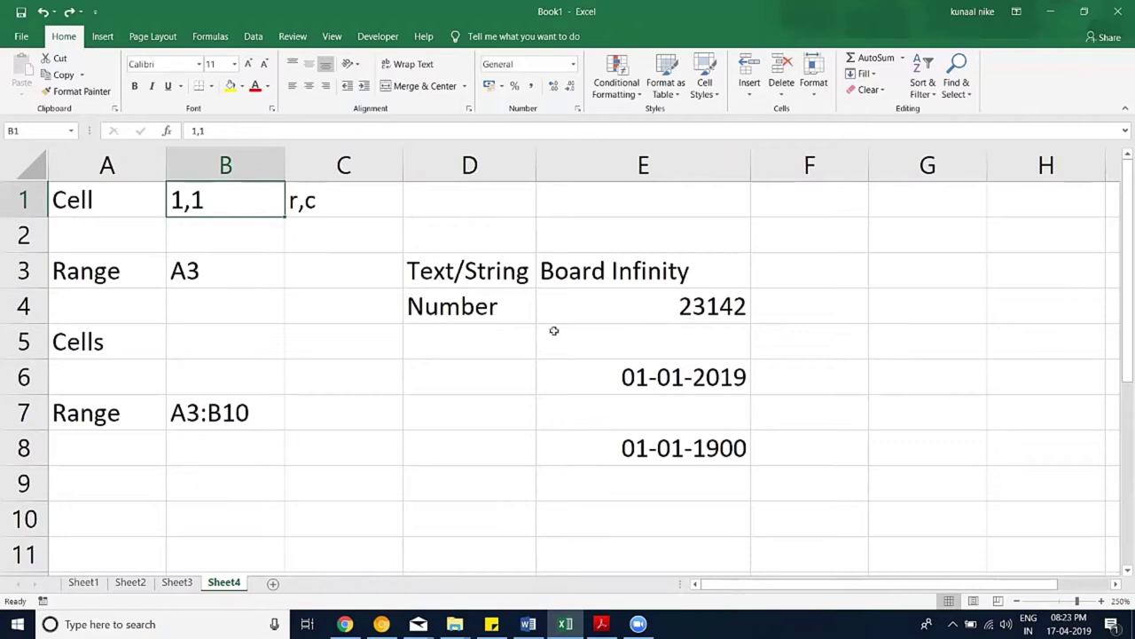
left_click(649, 299)
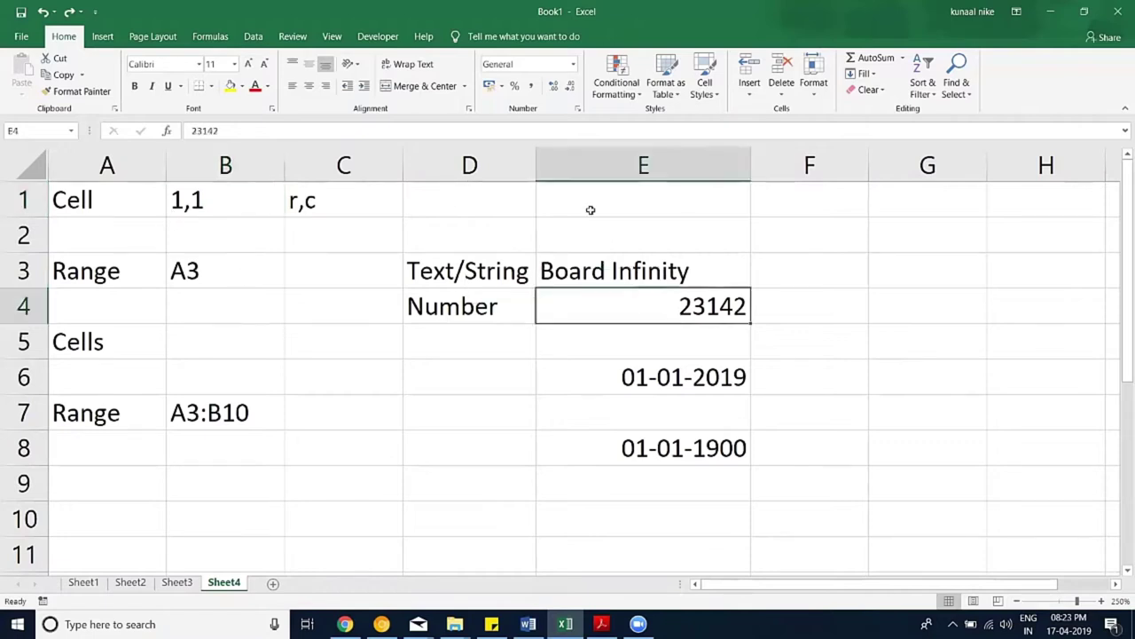
Step: Format E4 as Number with 0 decimals and a 1000 separator (#,##0), showing 23,142
left_click(577, 108)
left_click(151, 231)
left_click(343, 258)
left_click(344, 258)
left_click(243, 273)
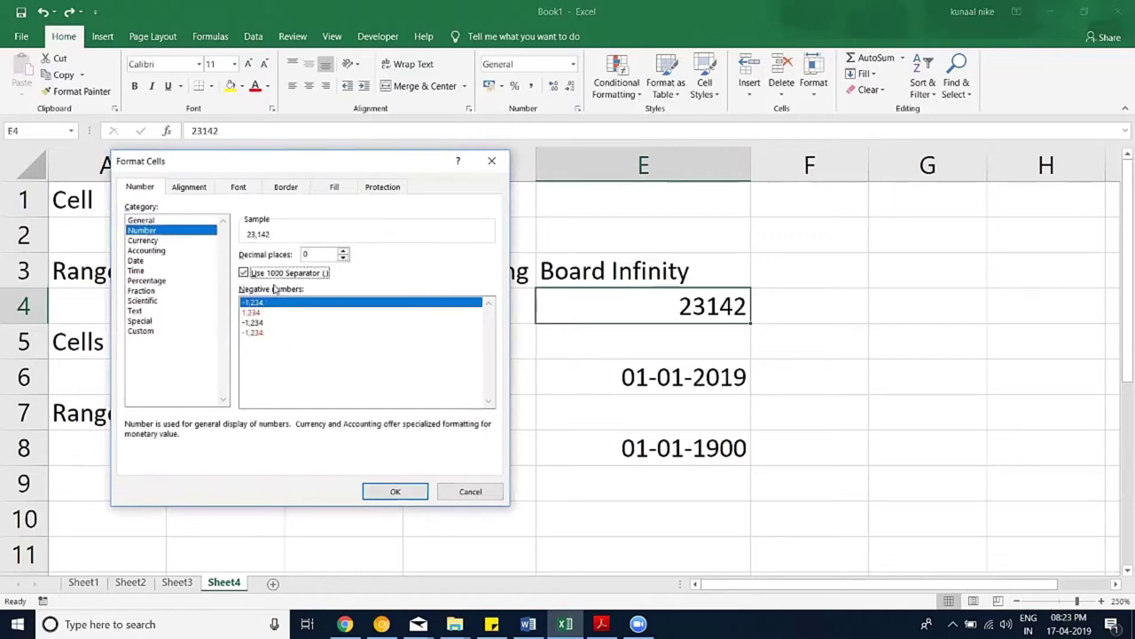
left_click(144, 330)
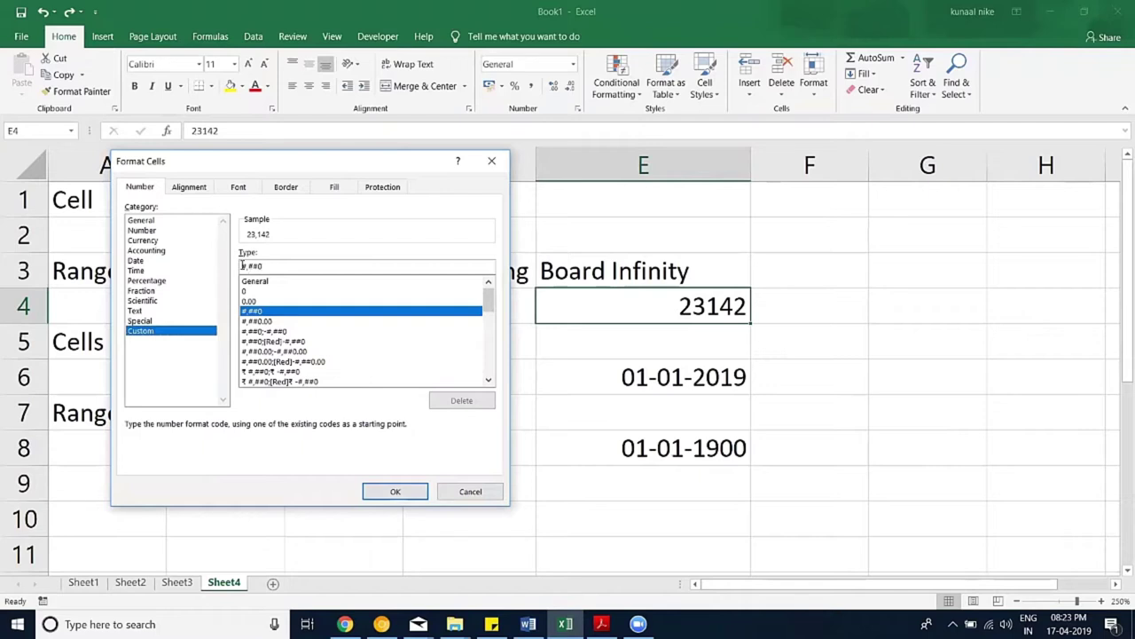
left_click(395, 490)
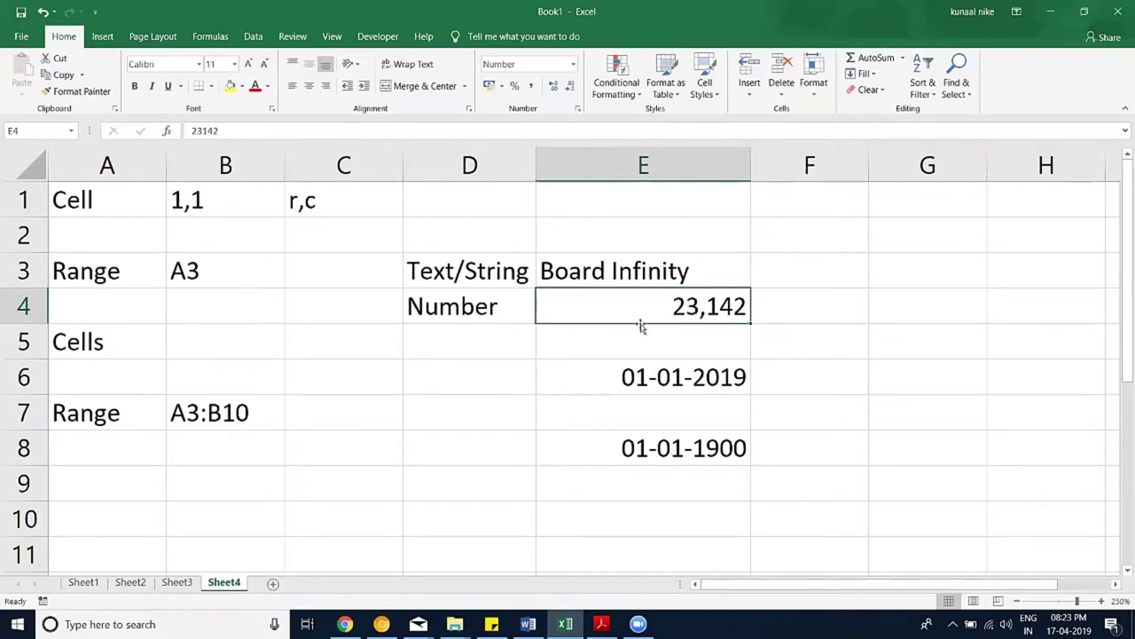
left_click(230, 191)
key("ctrl+1")
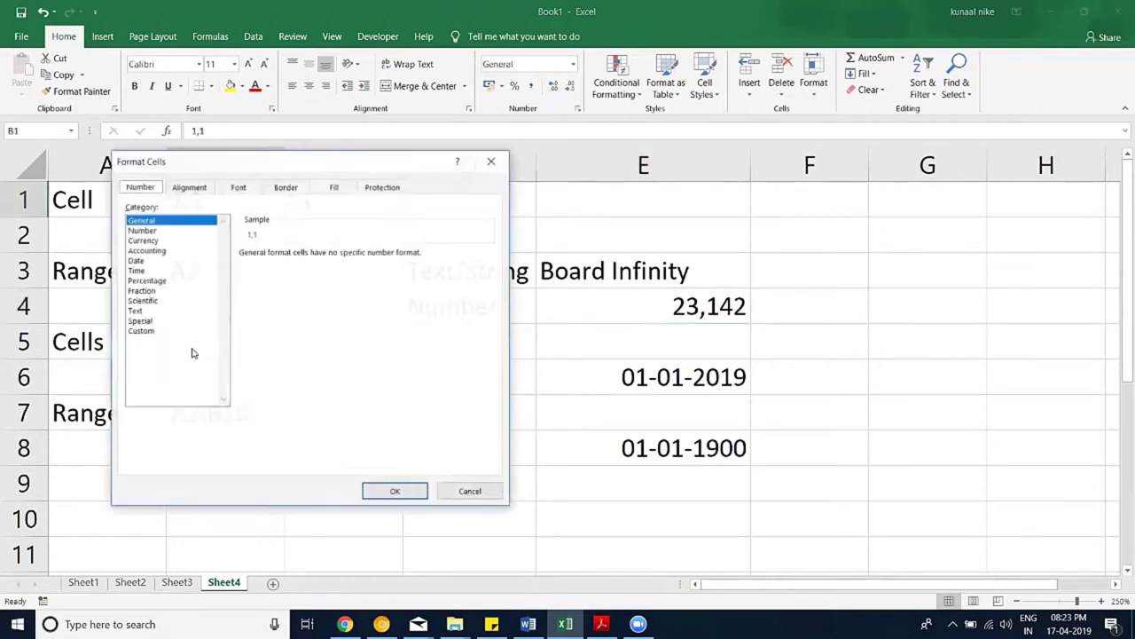
left_click(144, 232)
left_click(342, 251)
left_click(342, 259)
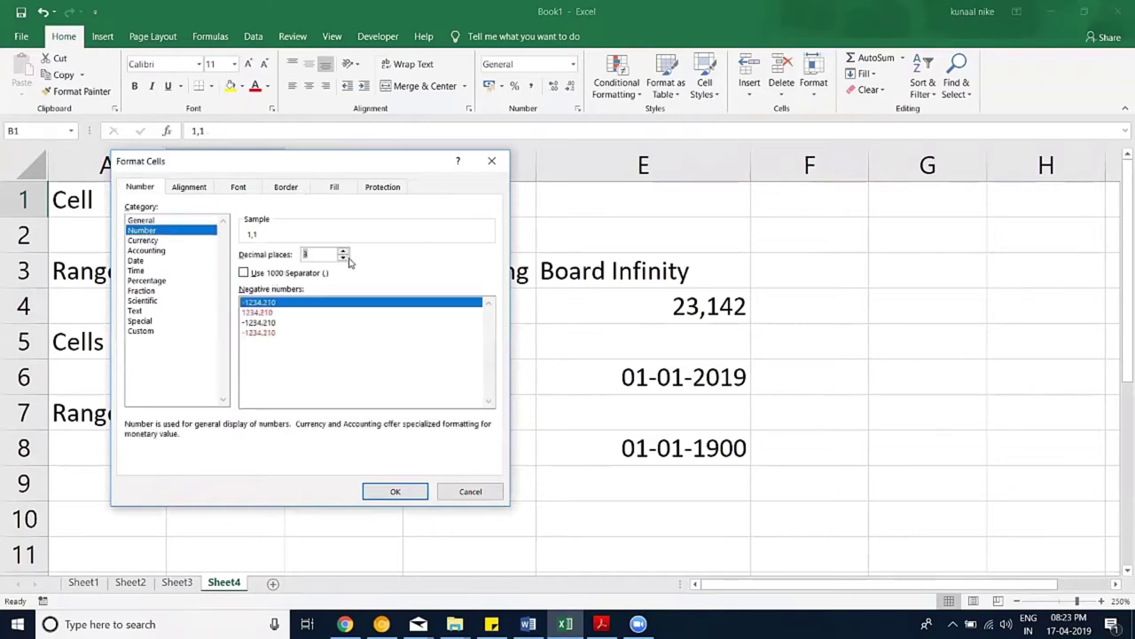
left_click(152, 261)
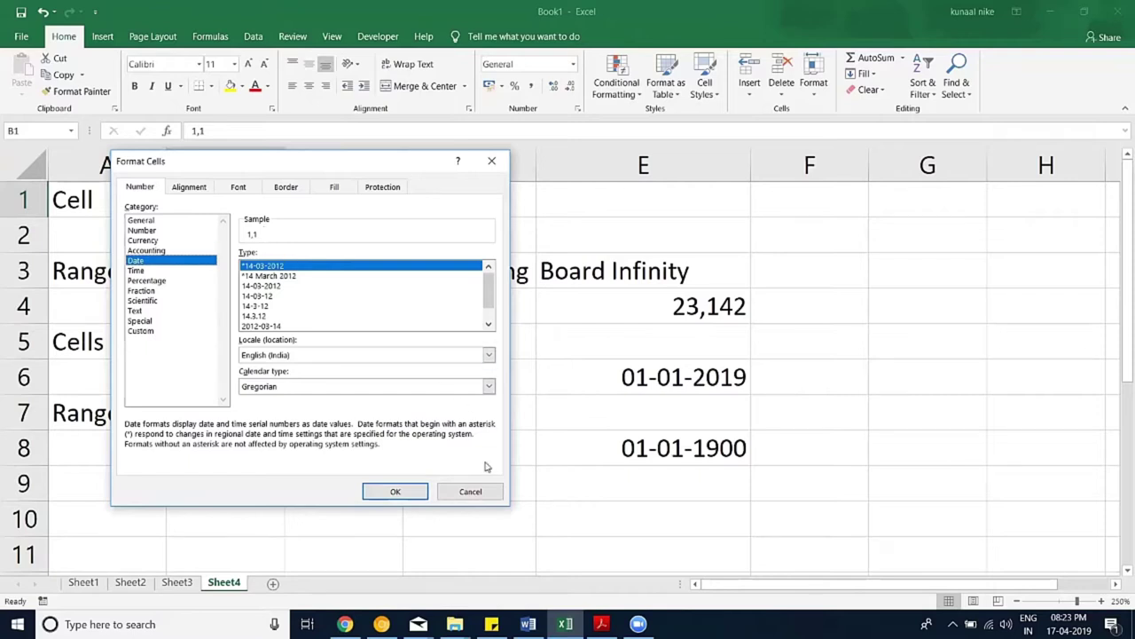
left_click(470, 491)
left_click(339, 352)
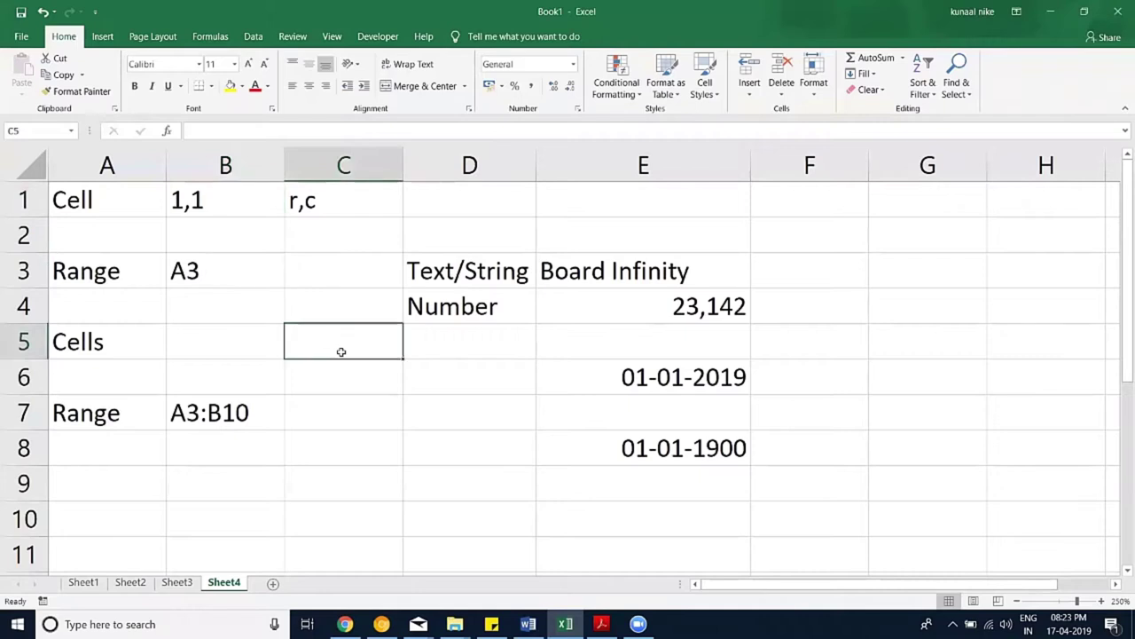
left_click(607, 379)
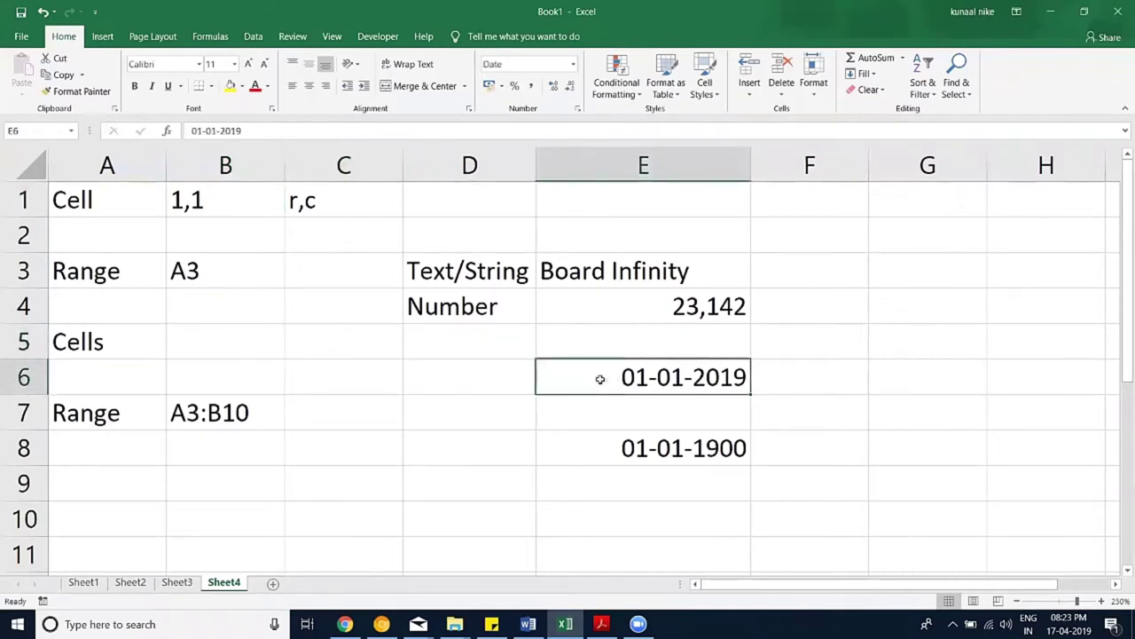
left_click(191, 131)
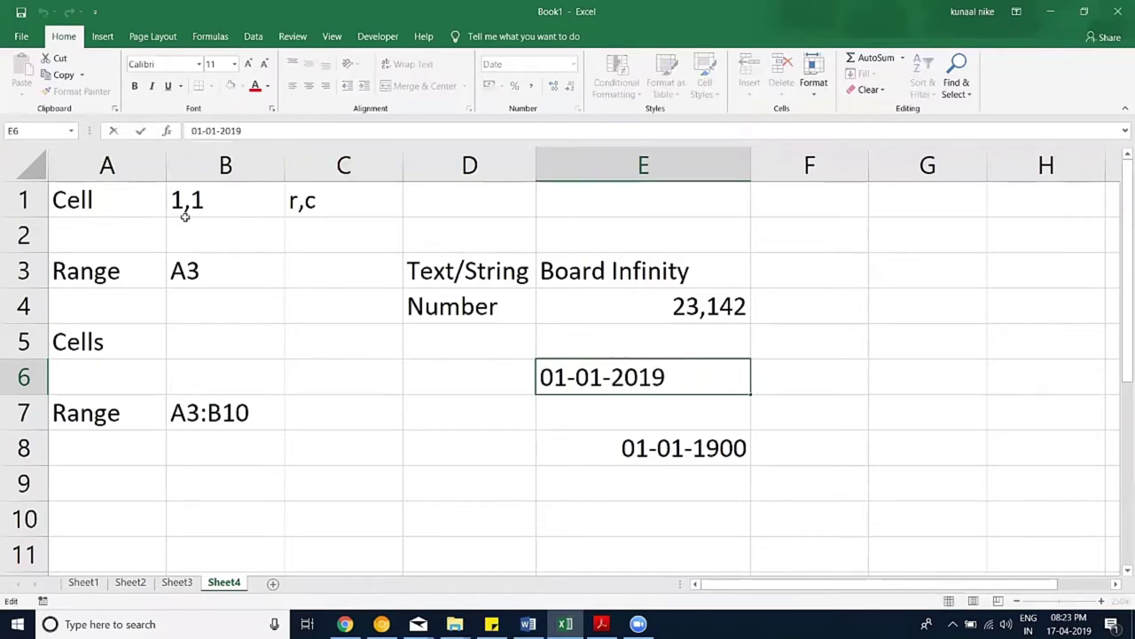
type("'")
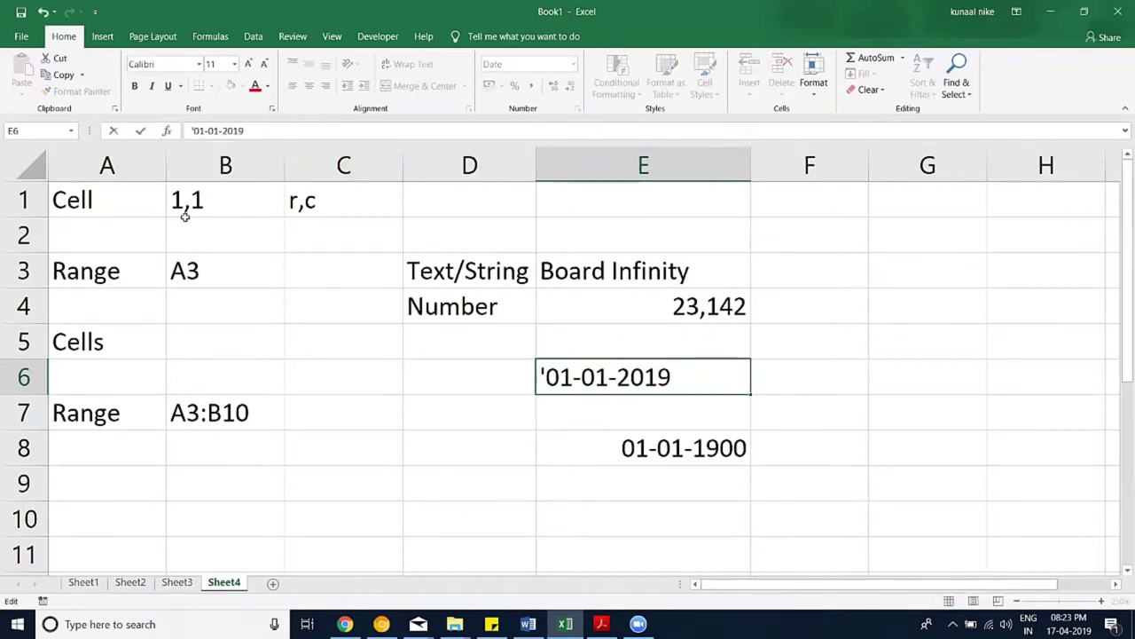
key("Return")
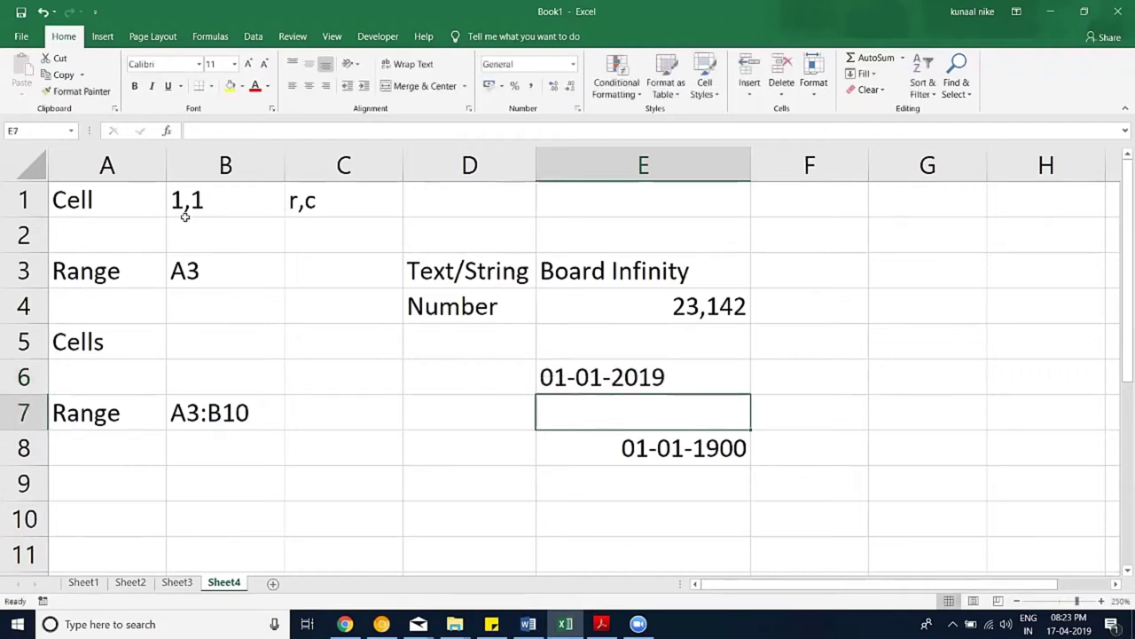
left_click(661, 373)
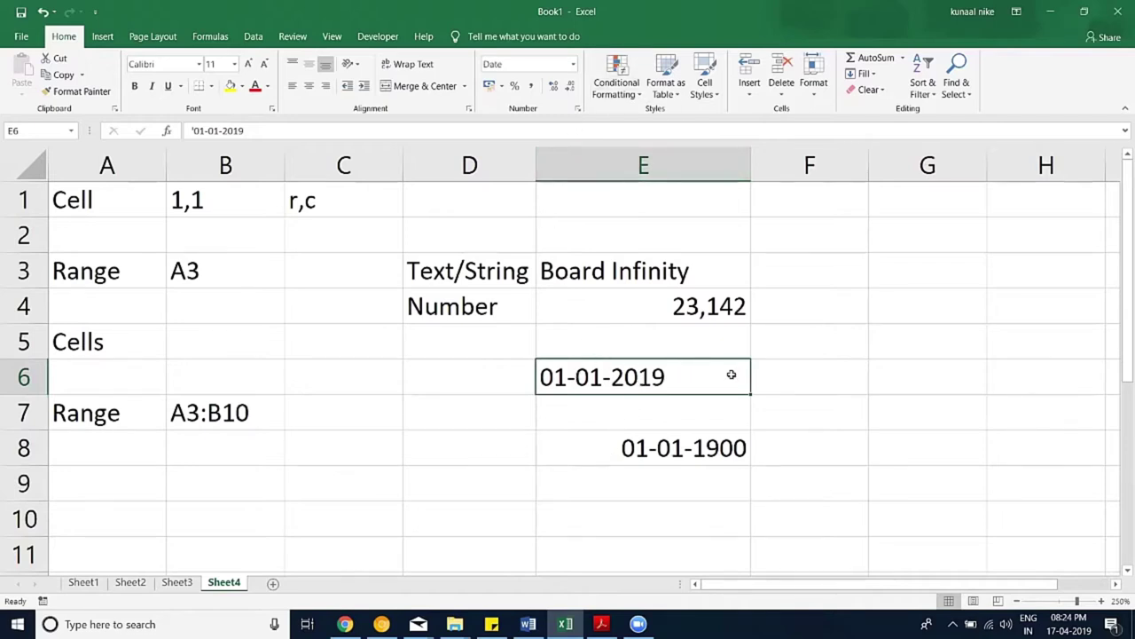
key("ctrl+z")
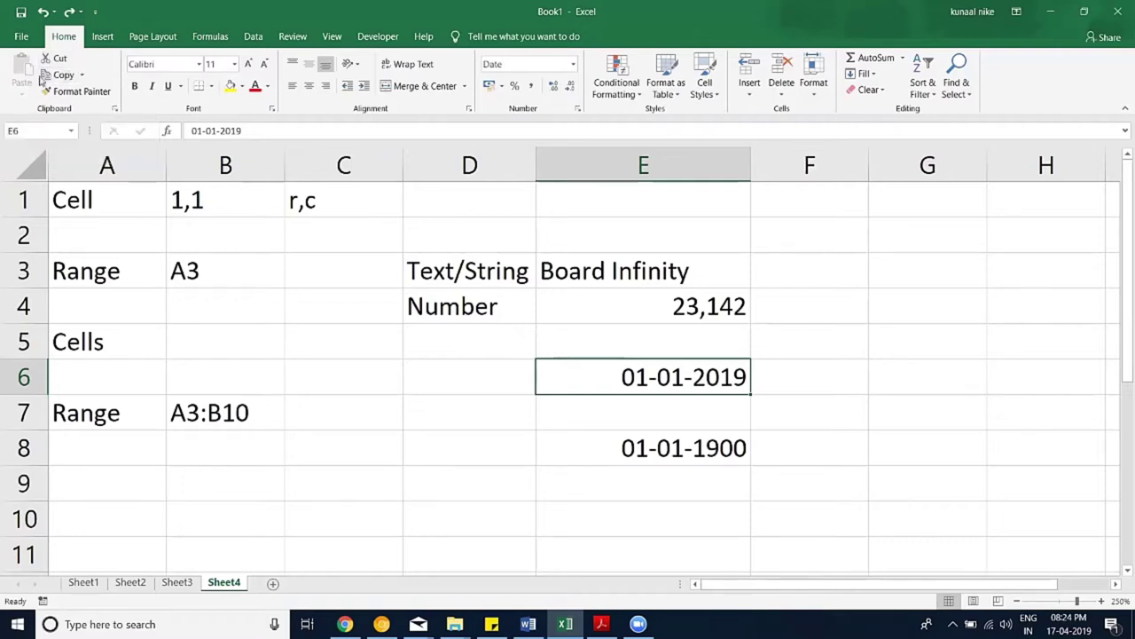
left_click(52, 76)
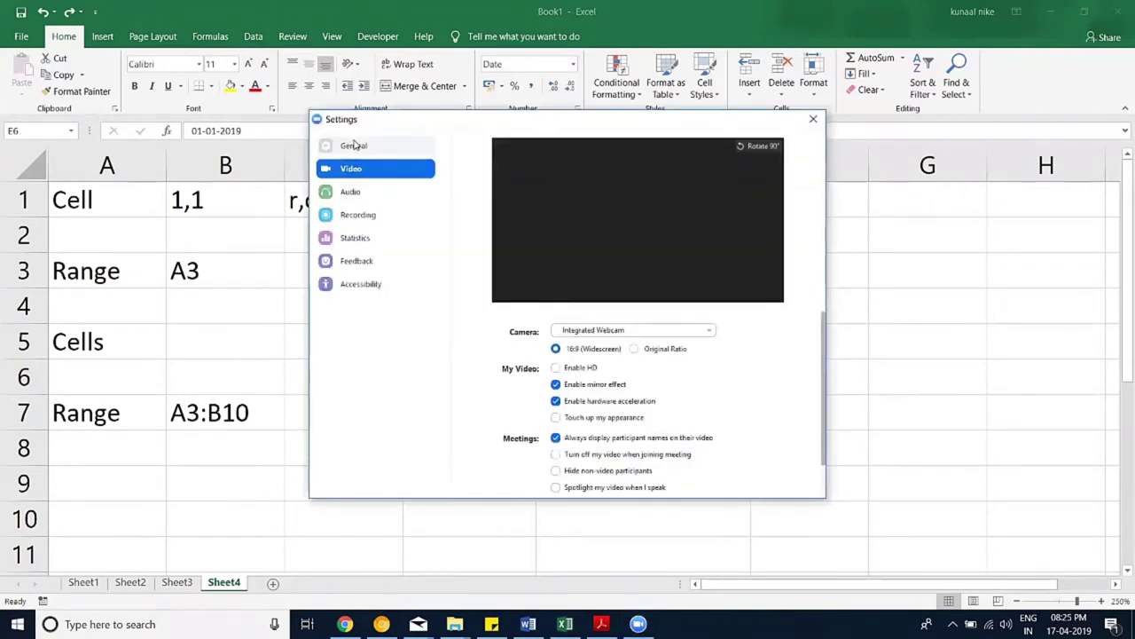
Step: Go to the General page of Zoom Settings, then close the settings window
left_click(357, 145)
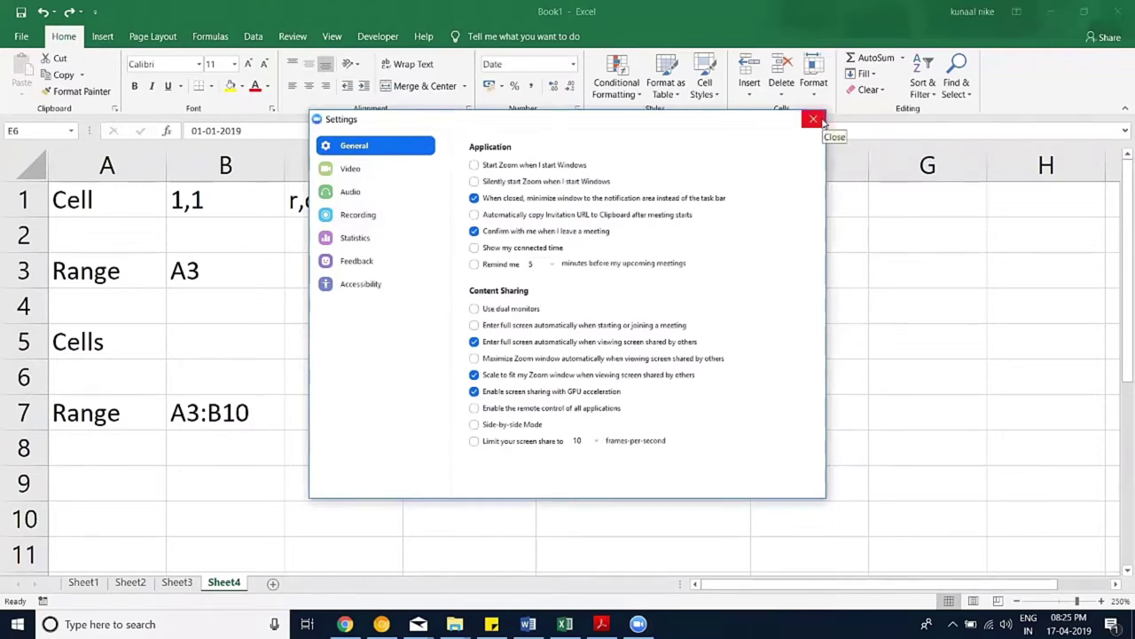
left_click(821, 121)
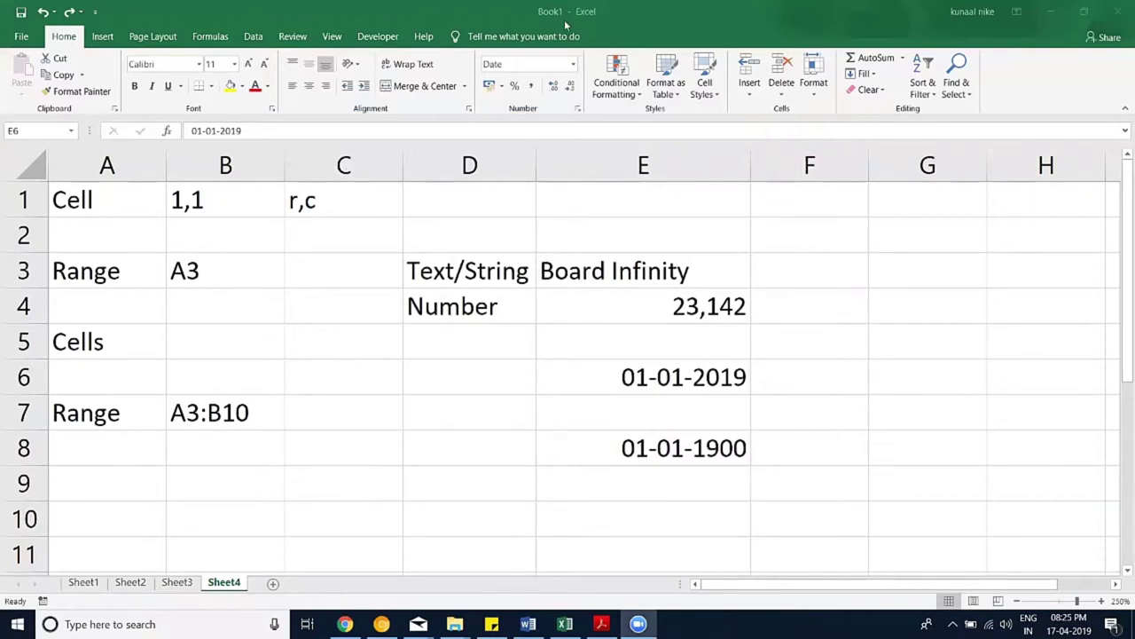
Step: Return focus to the Excel Book1 window showing Sheet4's column E examples
left_click(740, 13)
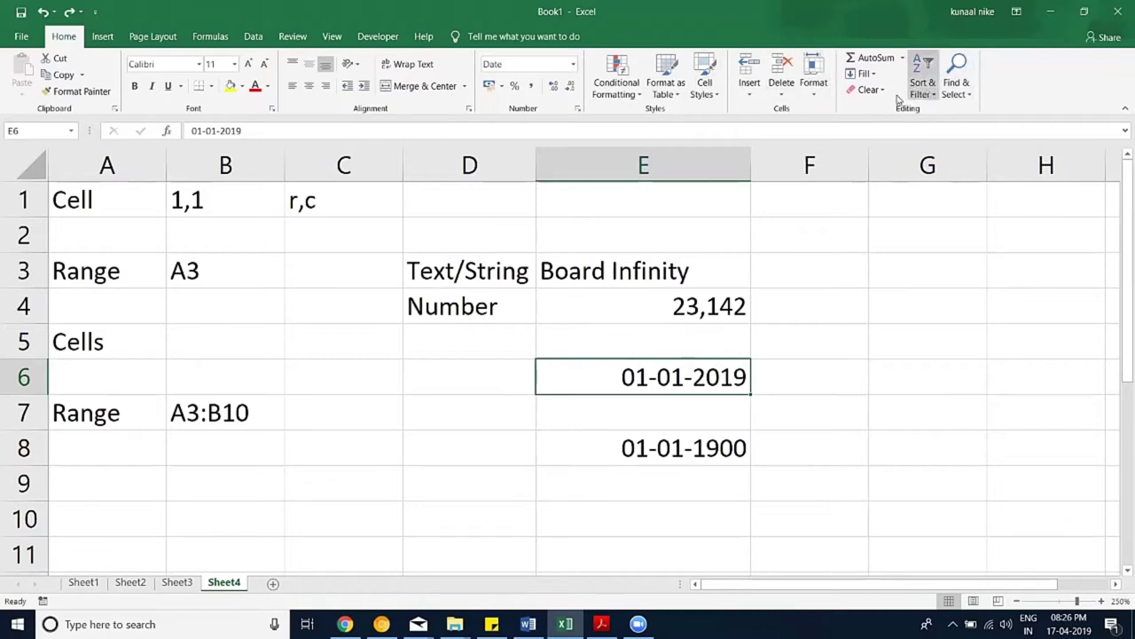
Step: Look at the Home tab's Fill options, then switch to the Insert tab
left_click(865, 74)
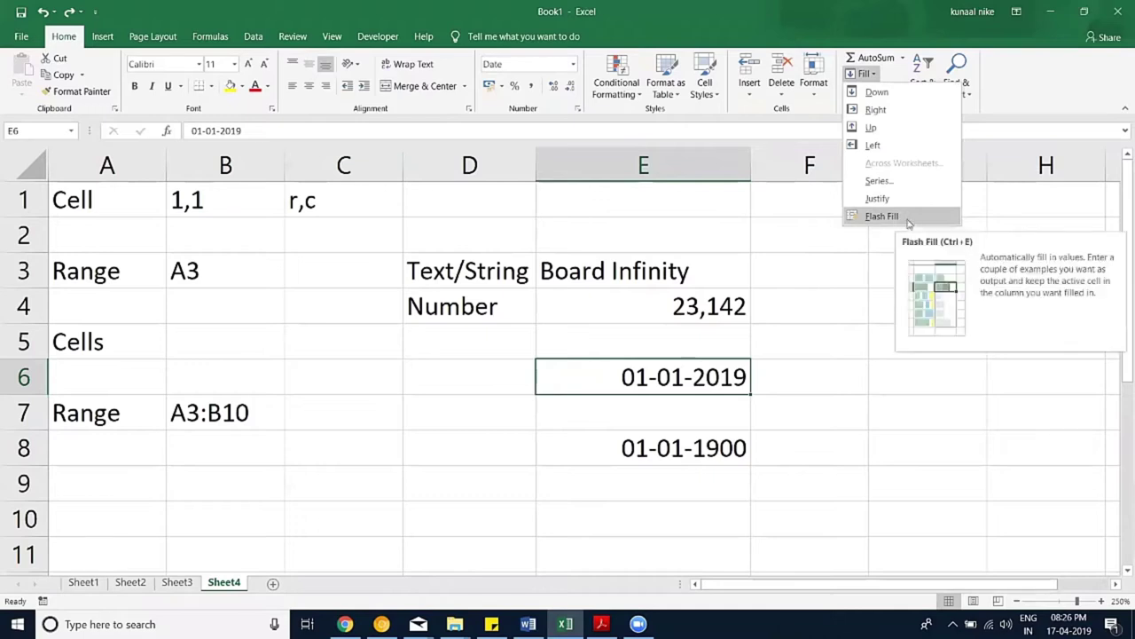
left_click(103, 38)
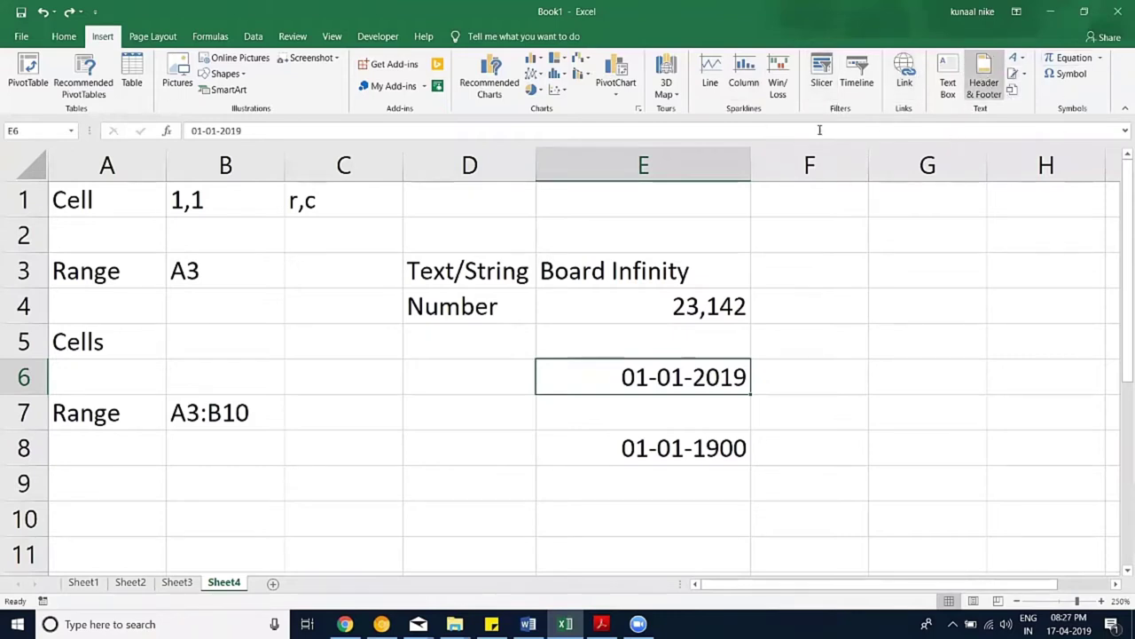
Step: Look over the Page Layout tab, then show the Formulas tab's function library
left_click(172, 34)
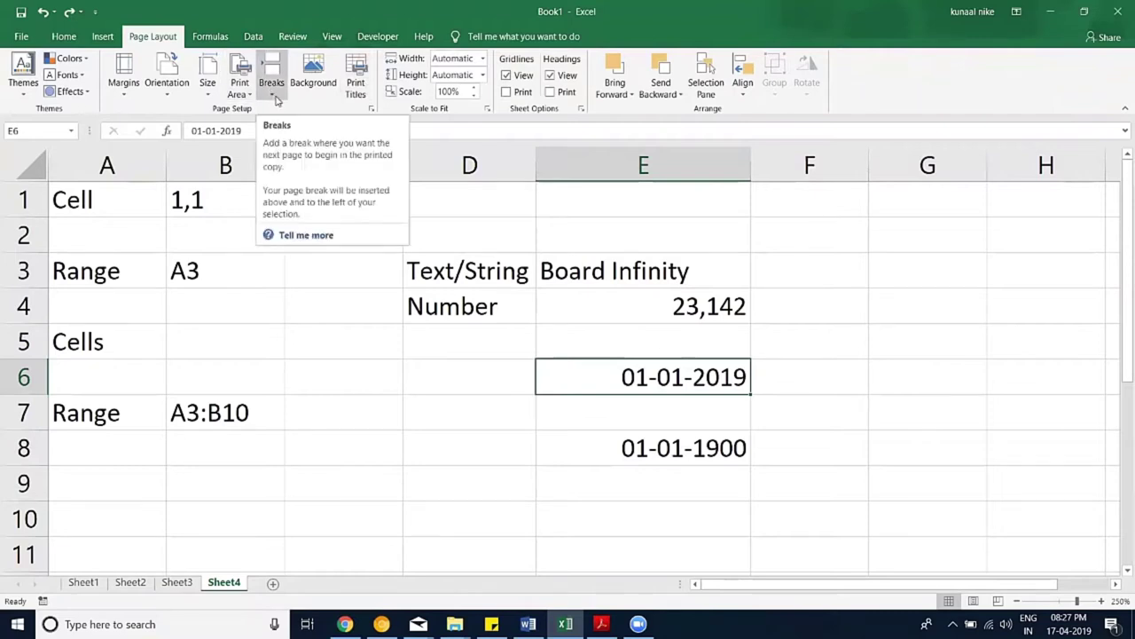
left_click(211, 36)
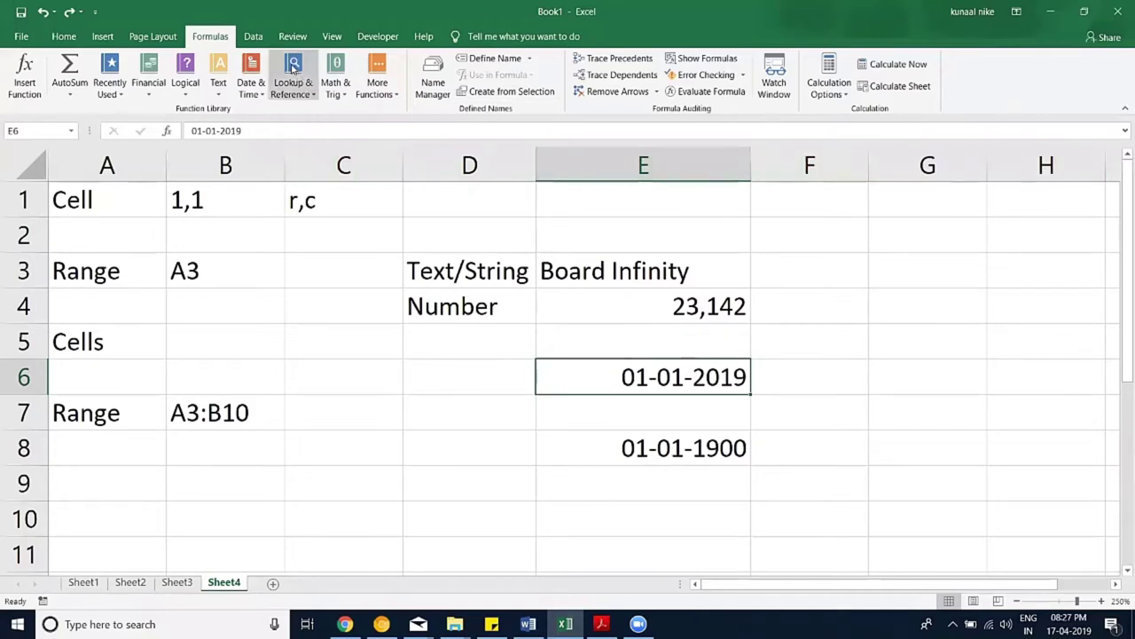
Step: Show the Data tab with its sort, filter and data tools commands
left_click(260, 44)
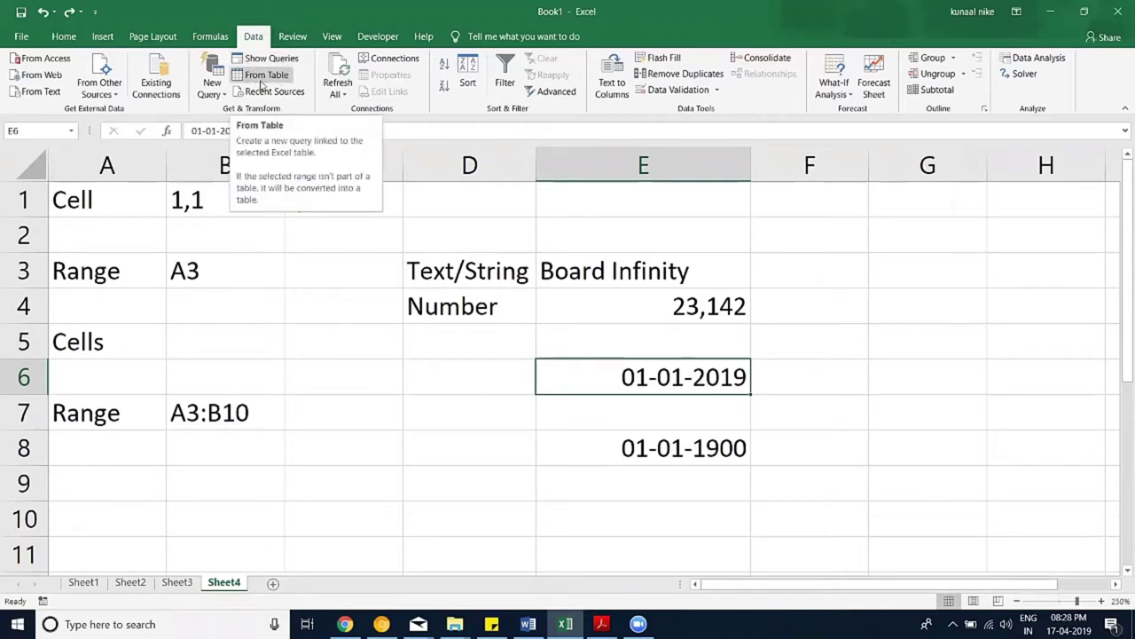
left_click(413, 61)
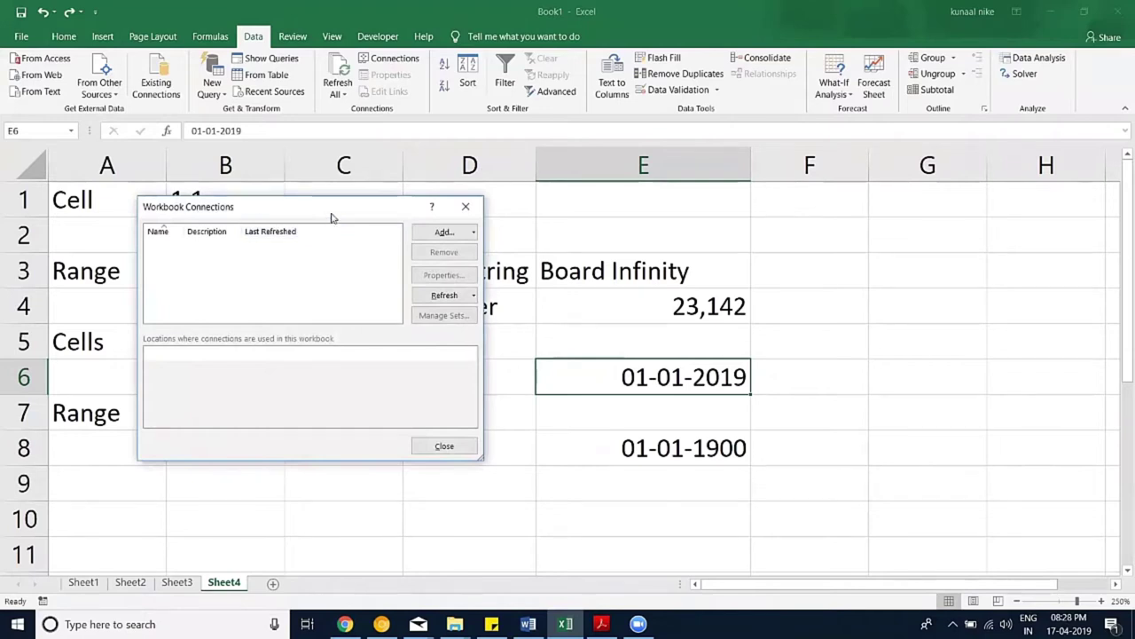
left_click_drag(332, 218, 486, 187)
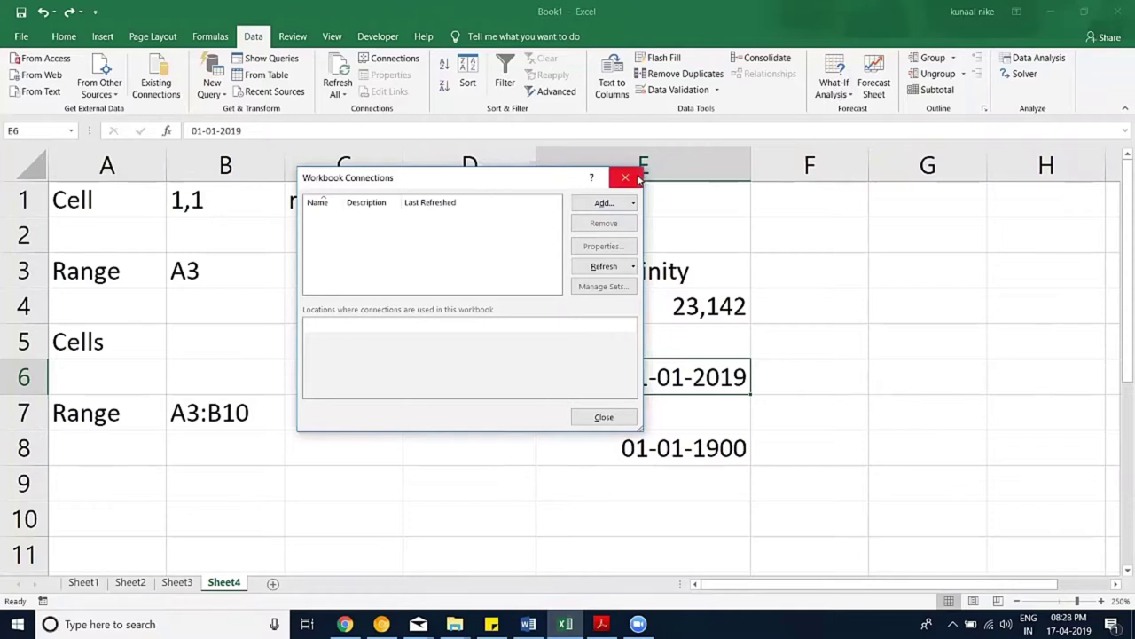
left_click(625, 178)
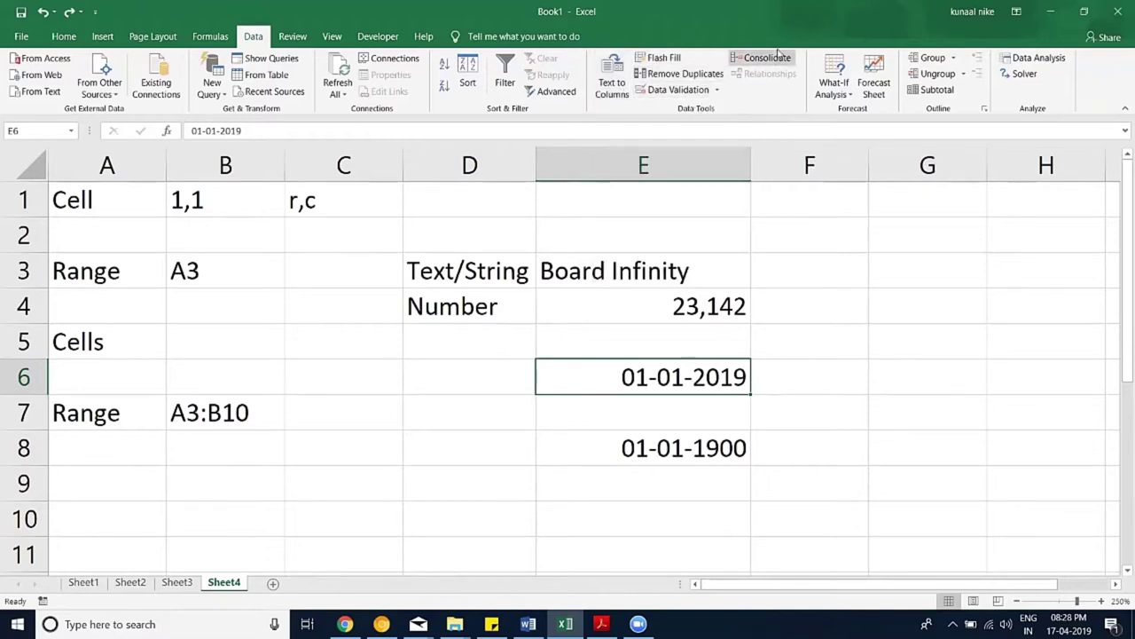
Step: Glance at the What-If Analysis choices, then return to the Home tab
left_click(841, 94)
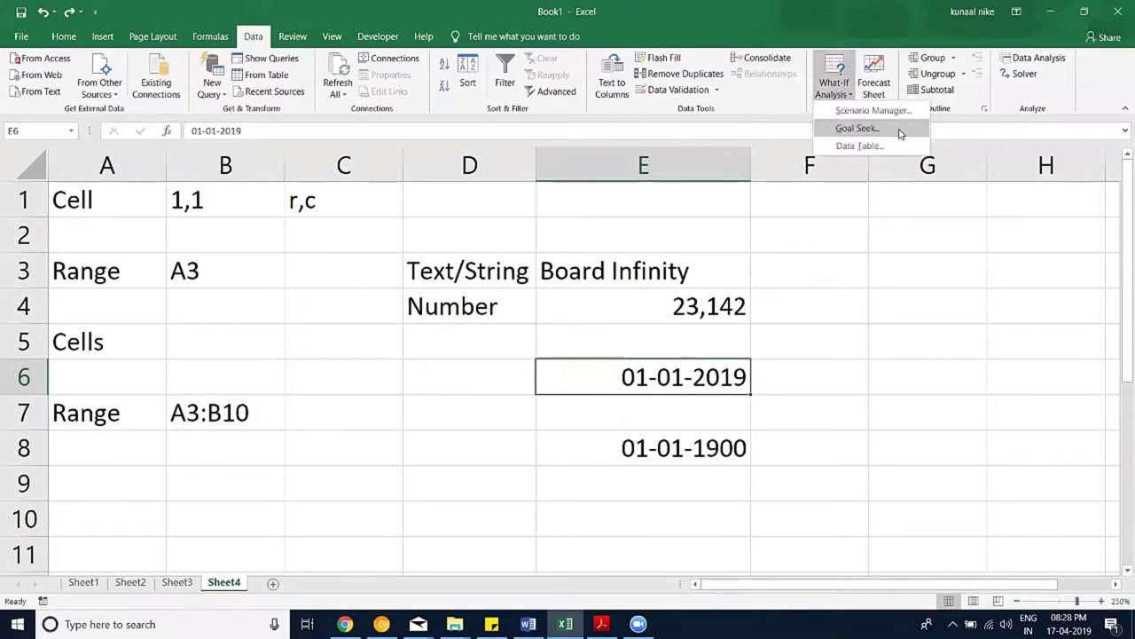
left_click(921, 13)
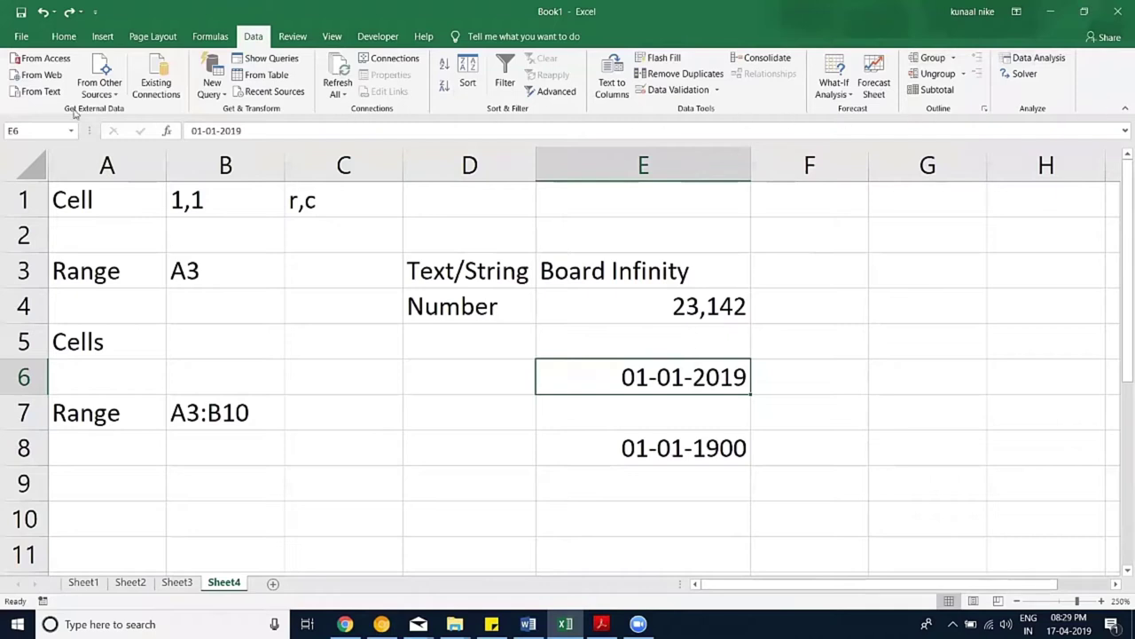
left_click(63, 36)
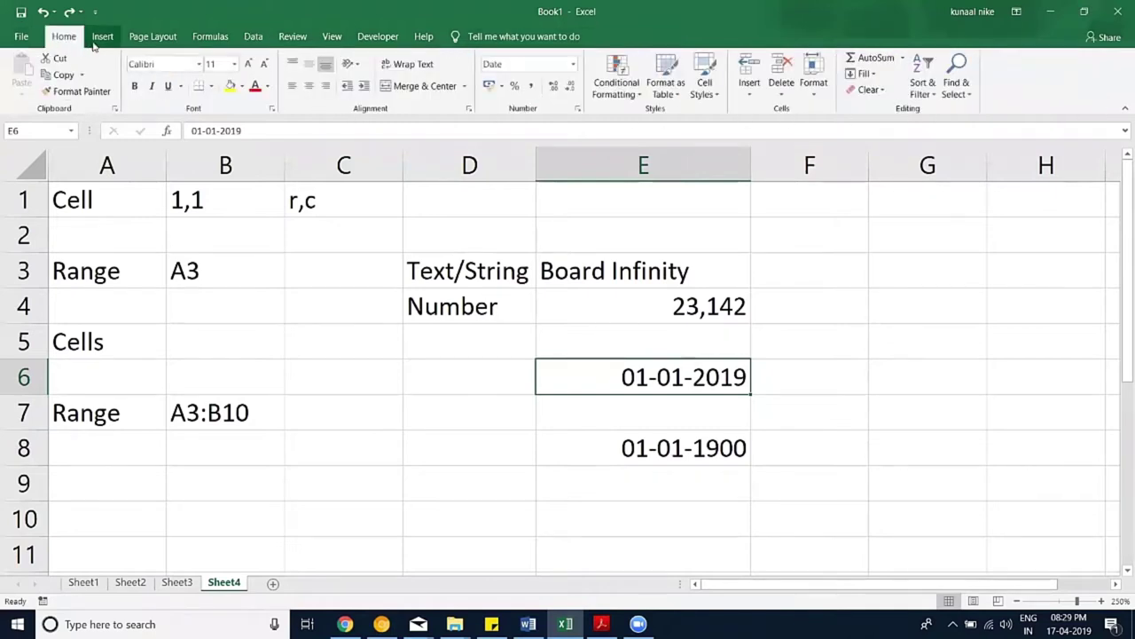
Step: Scroll through the sheet, then browse the Review and View tabs
scroll(93, 46, "down", 1)
scroll(115, 47, "down", 2)
scroll(133, 49, "down", 1)
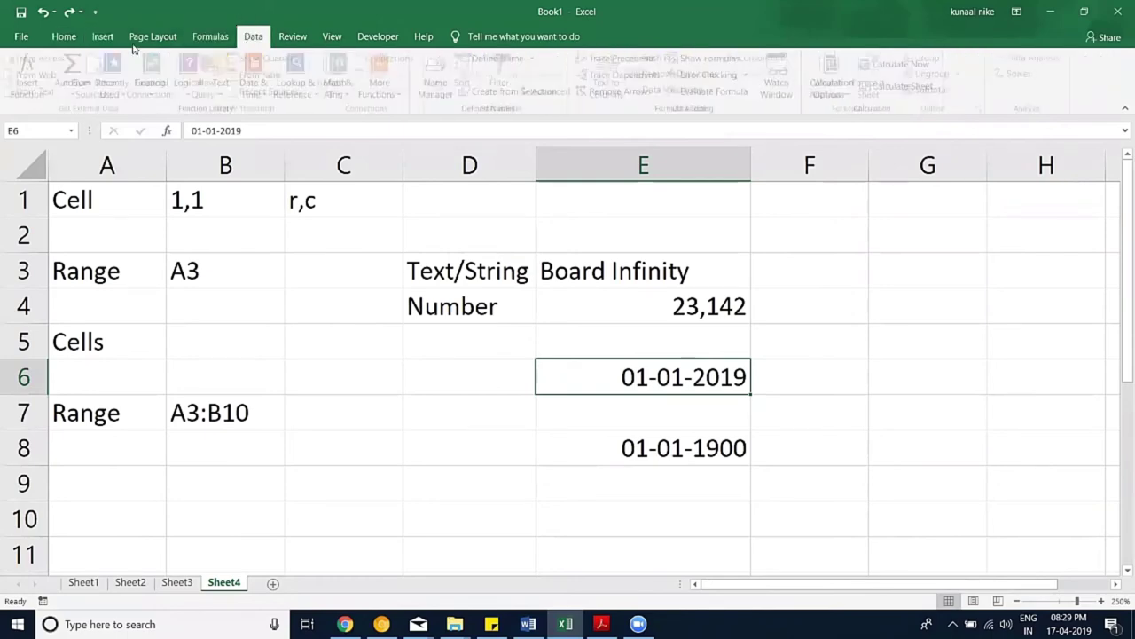
scroll(160, 46, "up", 3)
scroll(186, 44, "up", 1)
scroll(209, 44, "down", 1)
scroll(214, 41, "down", 2)
scroll(186, 44, "down", 1)
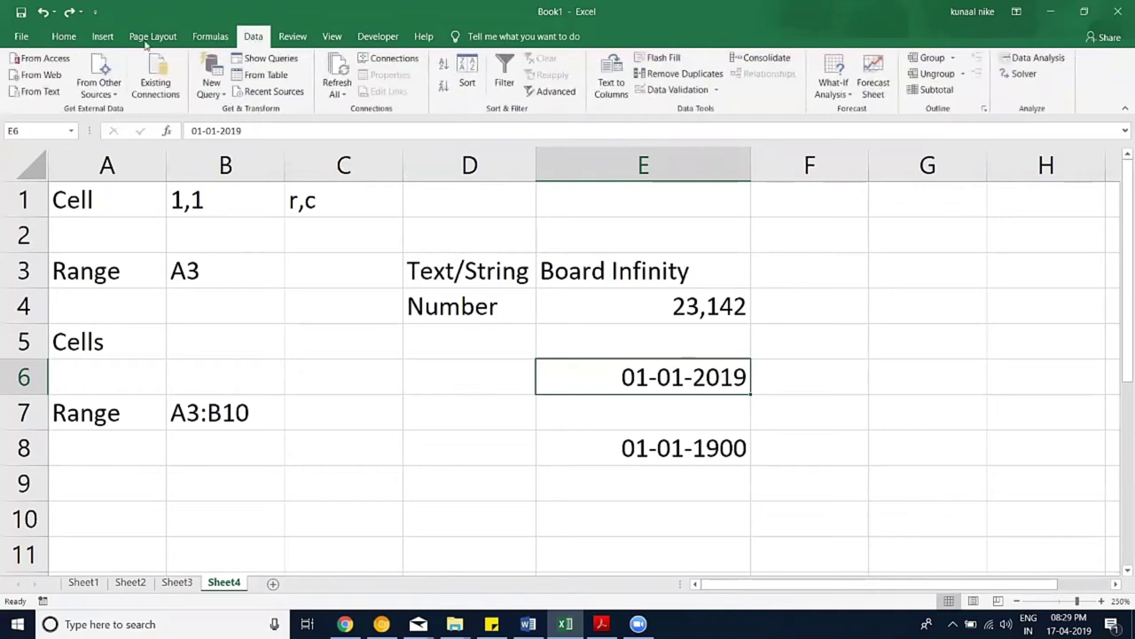
left_click(303, 43)
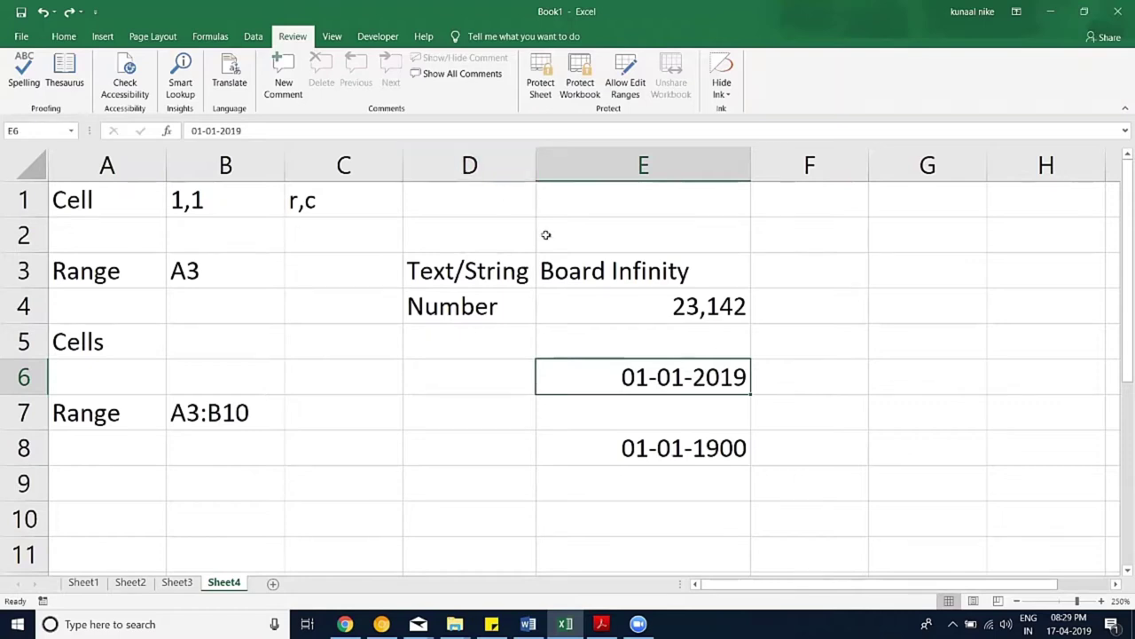
left_click(332, 36)
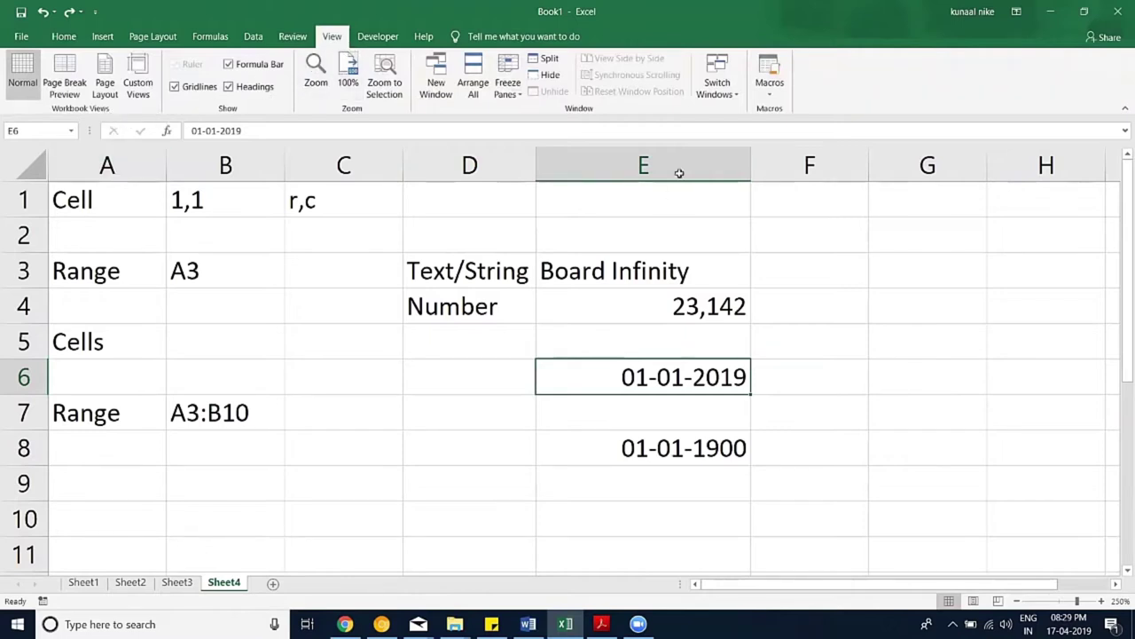
Step: Check the View tab's Freeze Panes and Macros menus, then open Visual Basic from the Developer tab
left_click(506, 96)
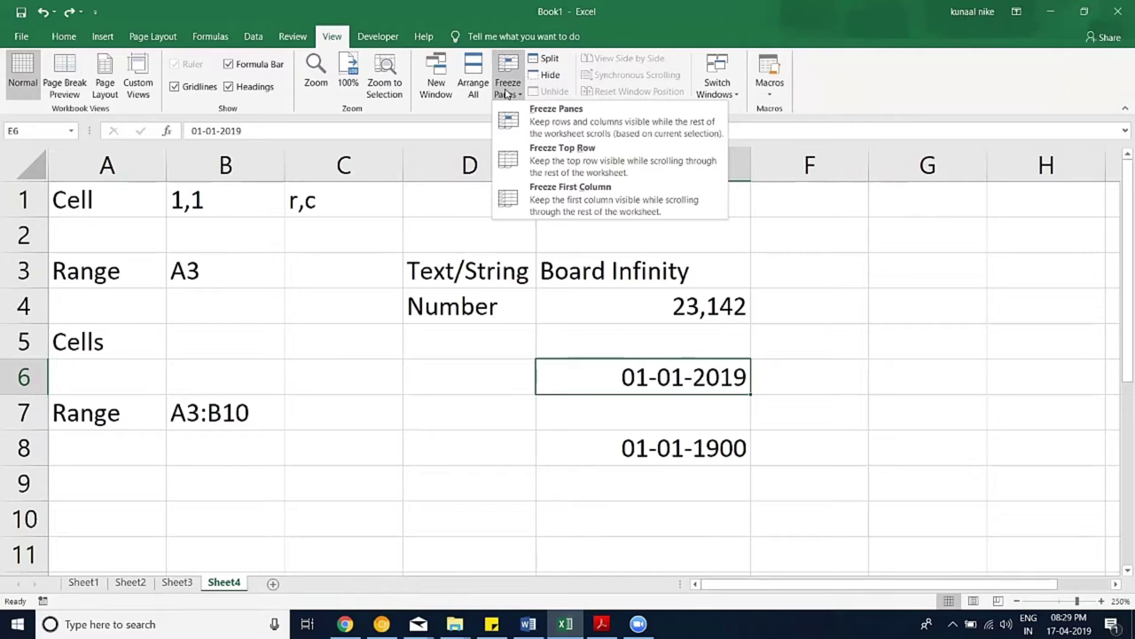
left_click(507, 93)
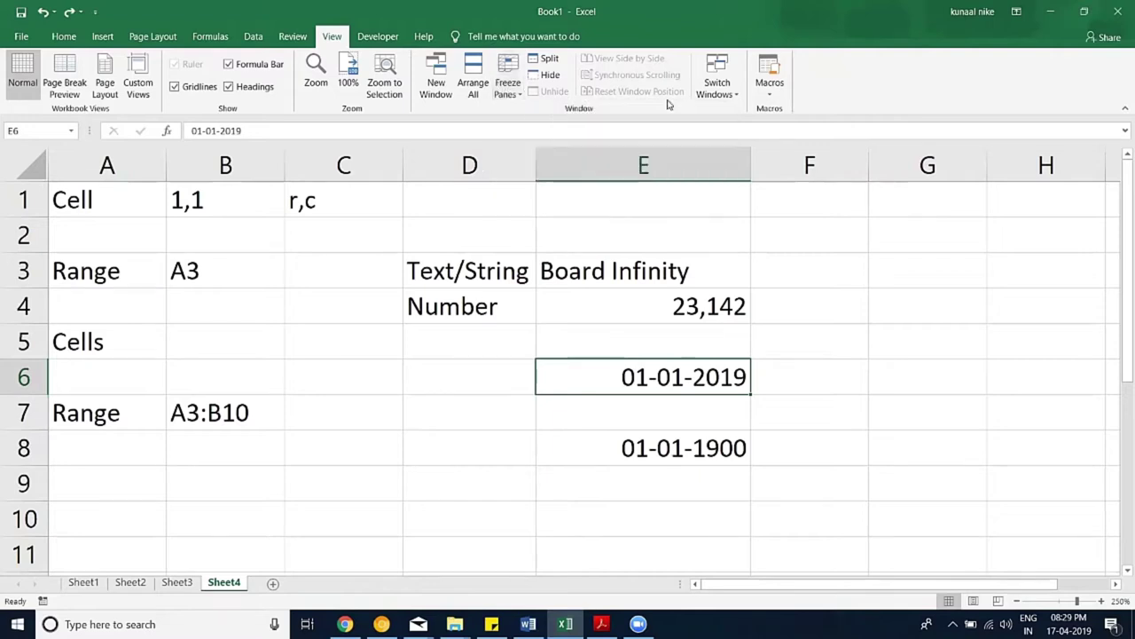
left_click(778, 92)
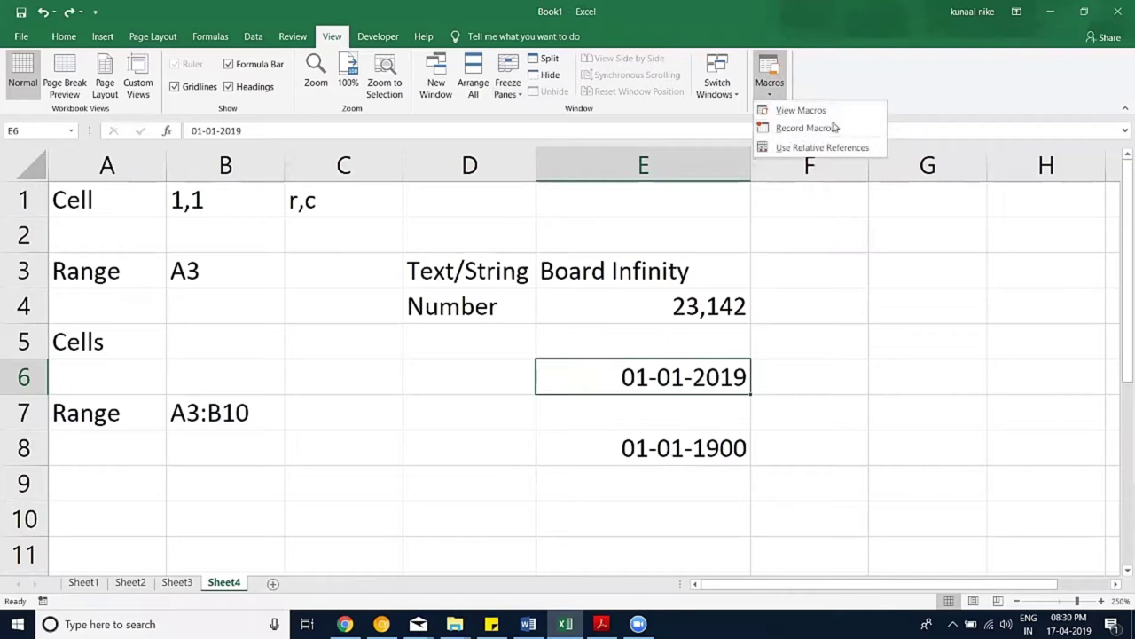
left_click(851, 68)
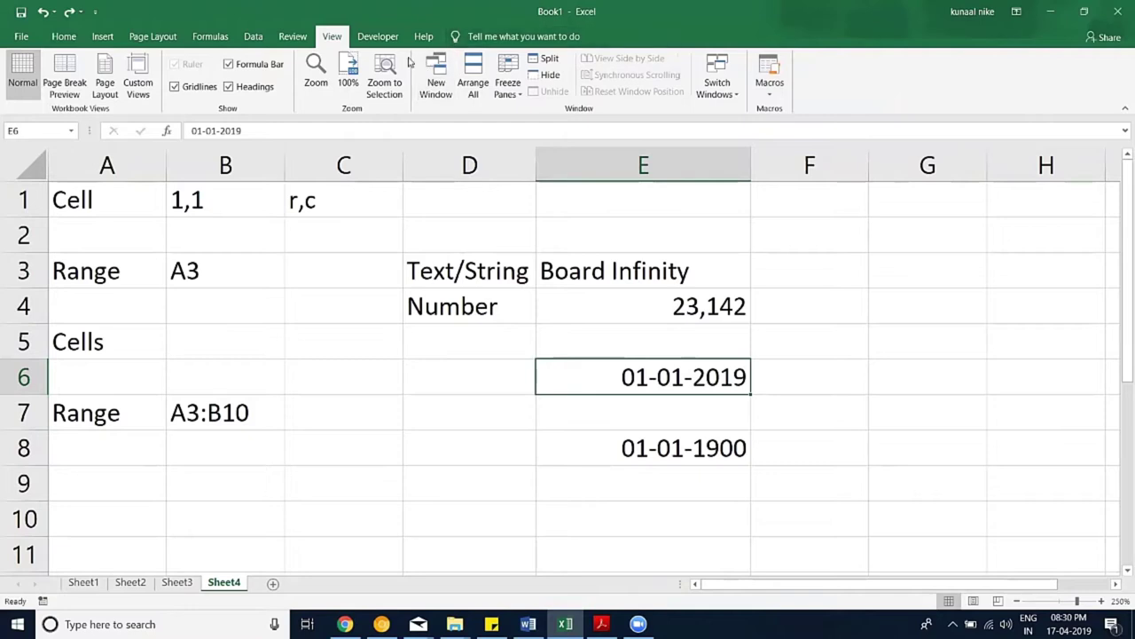
left_click(378, 36)
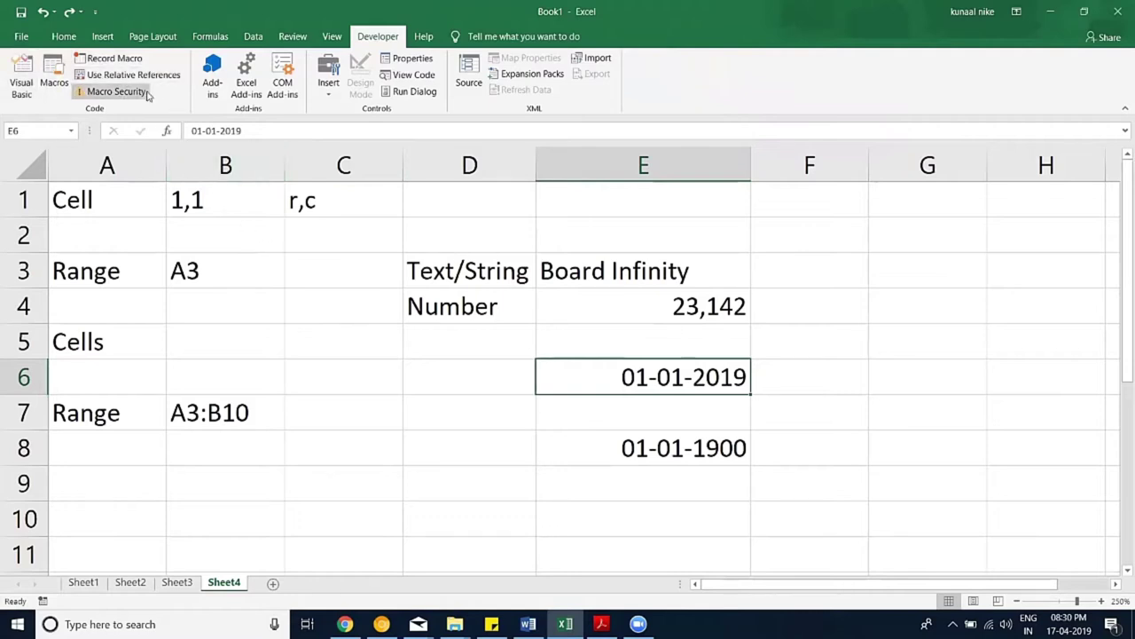
left_click(23, 78)
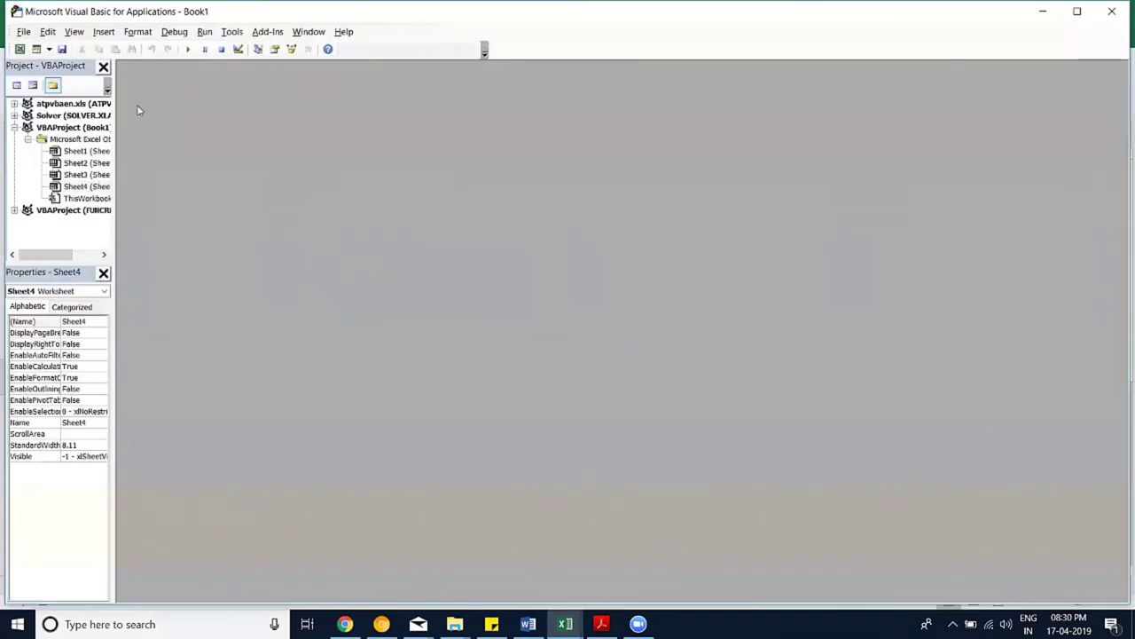
Step: Widen the project pane, insert a new Module1, and maximize its code window
left_click_drag(113, 99, 204, 98)
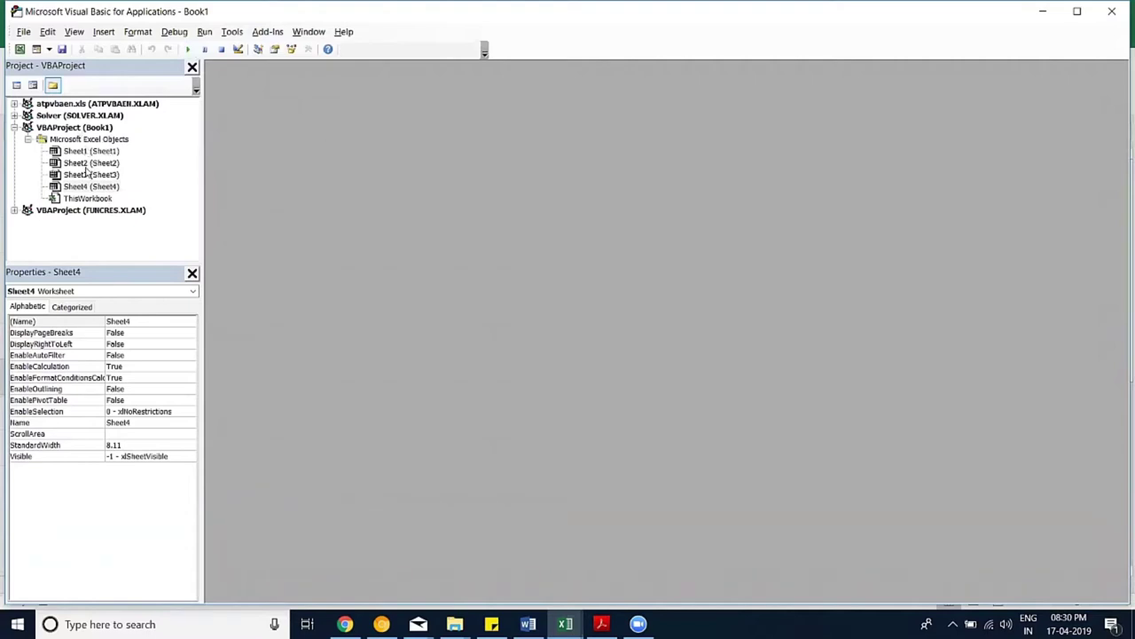
right_click(86, 160)
mouse_move(118, 231)
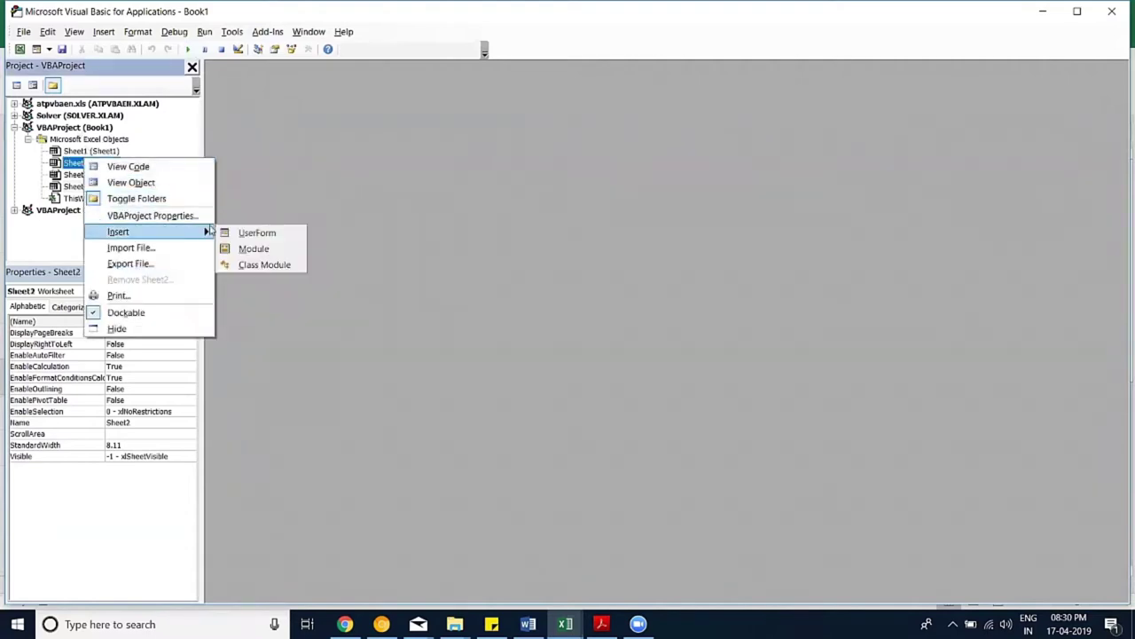
left_click(264, 249)
left_click_drag(469, 246, 338, 74)
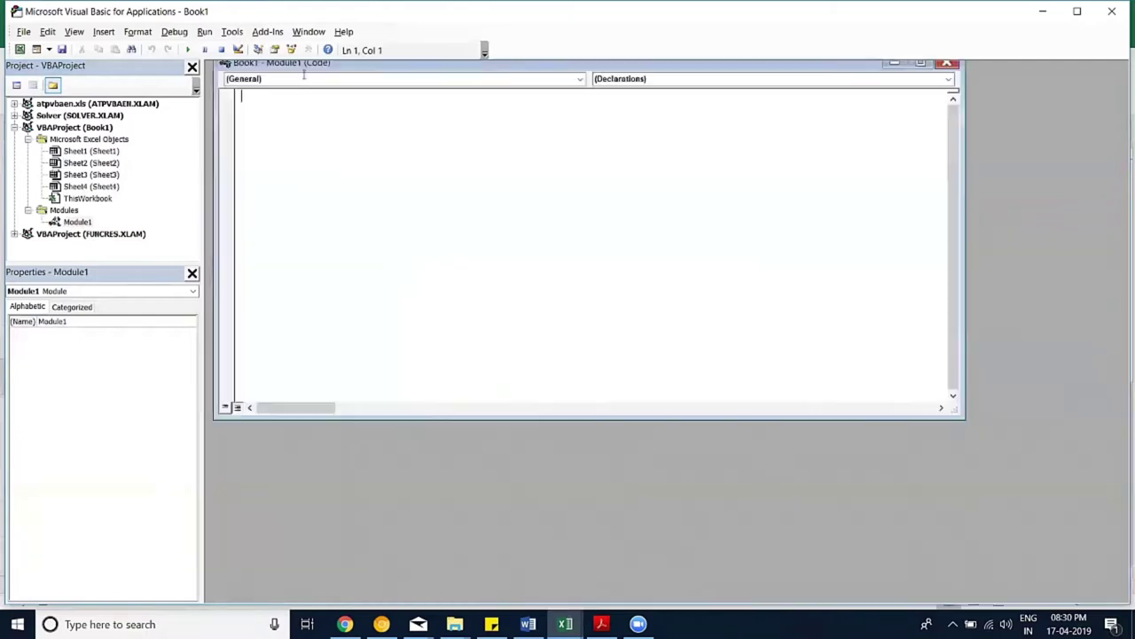
double_click(329, 63)
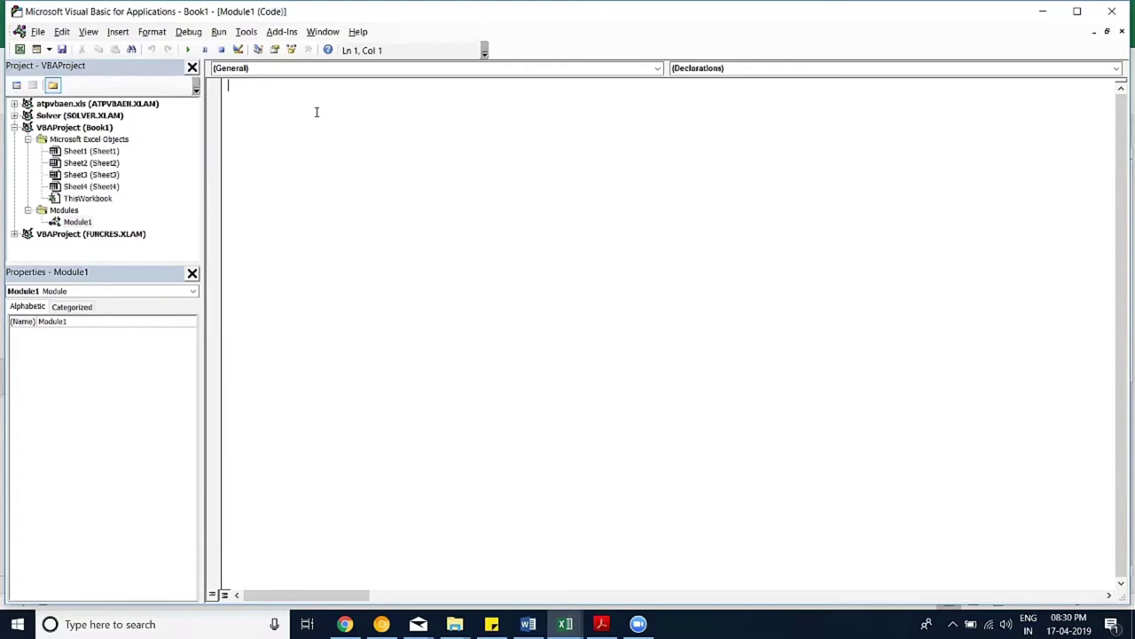
Step: Write Function mysum(x, y) with the body mysum = x + y in Module1
type("s")
type("ysum")
key("Return")
key("Return")
key("Return")
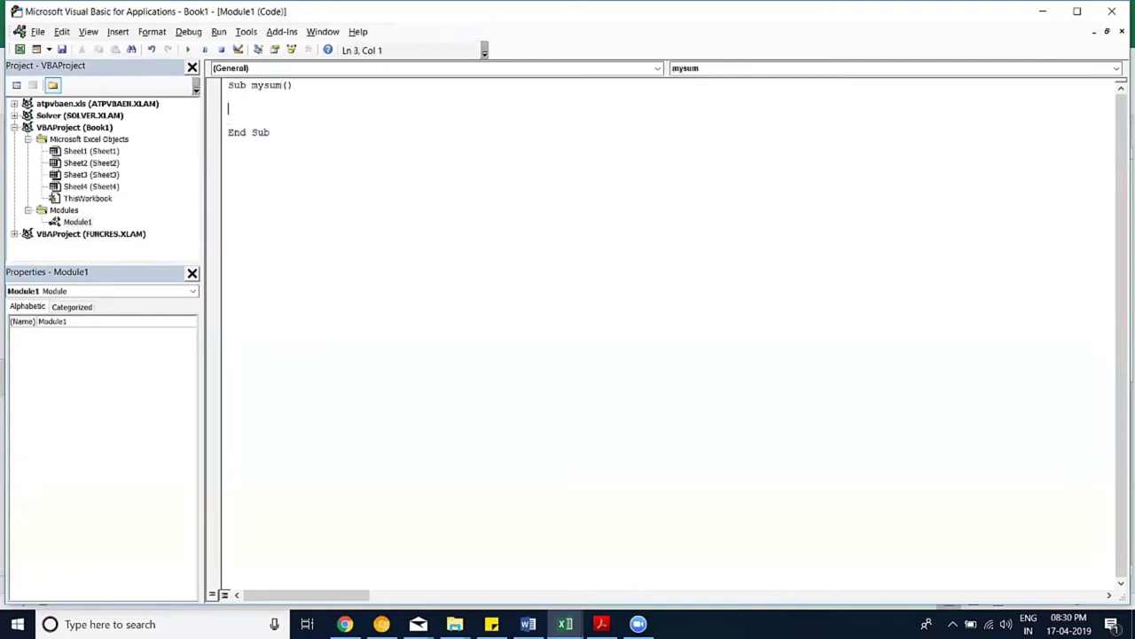
type("x,y")
left_click(228, 108)
type("mysu")
type("m = x")
left_click(506, 213)
double_click(236, 85)
type("function")
left_click(279, 165)
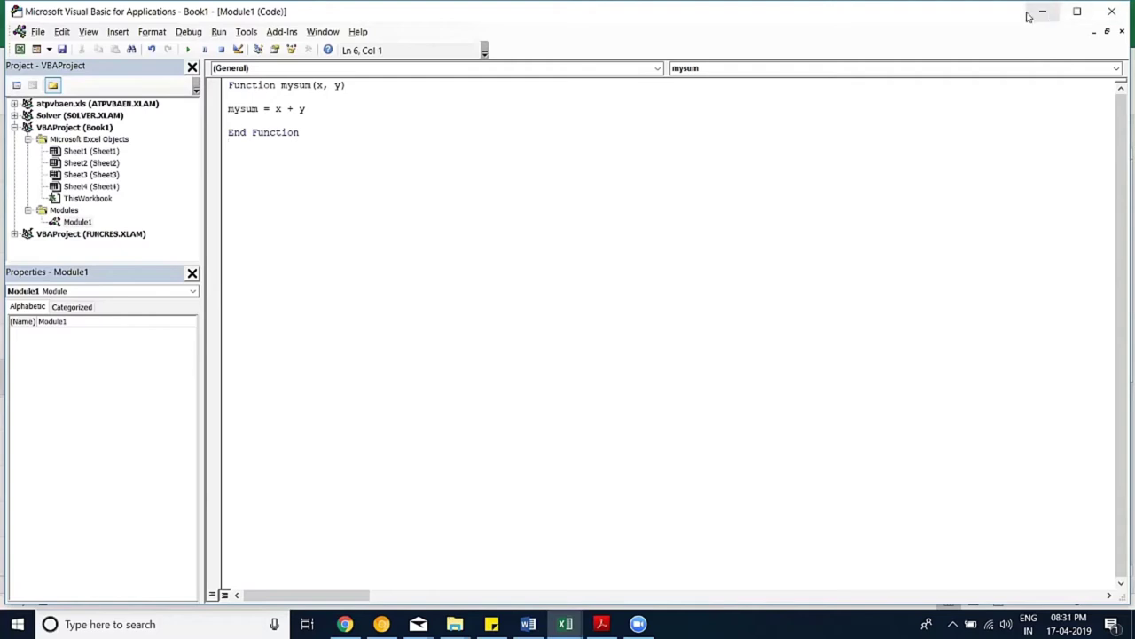
Step: Return to the worksheet and type =mysum(1,4) into cell C9
left_click(1043, 11)
left_click(307, 497)
type("=mysum(")
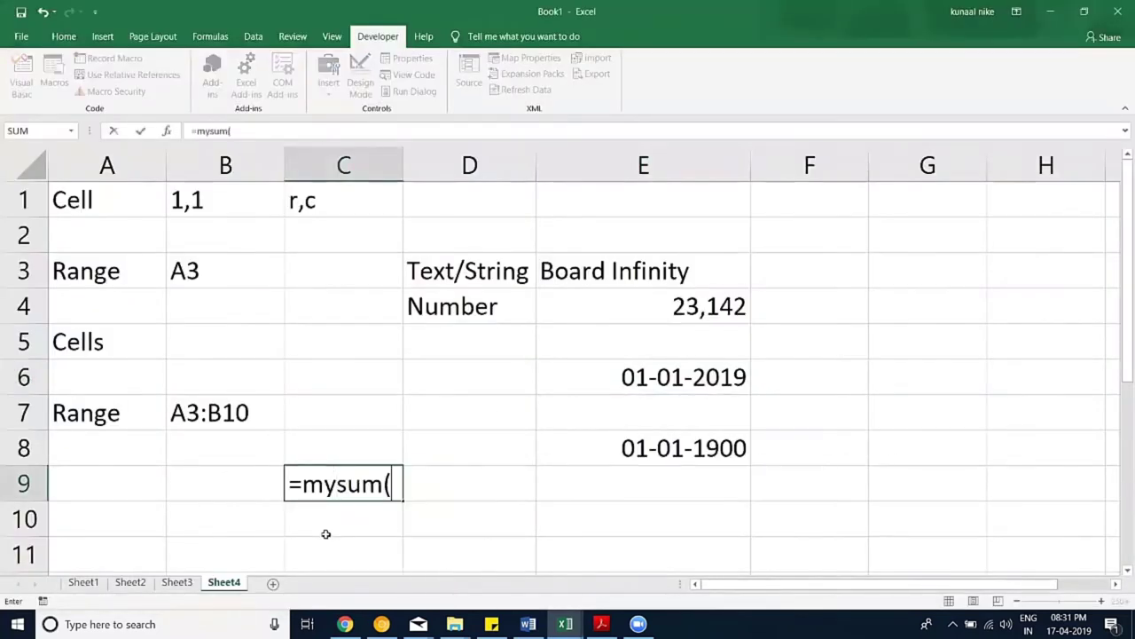
type("1,4)")
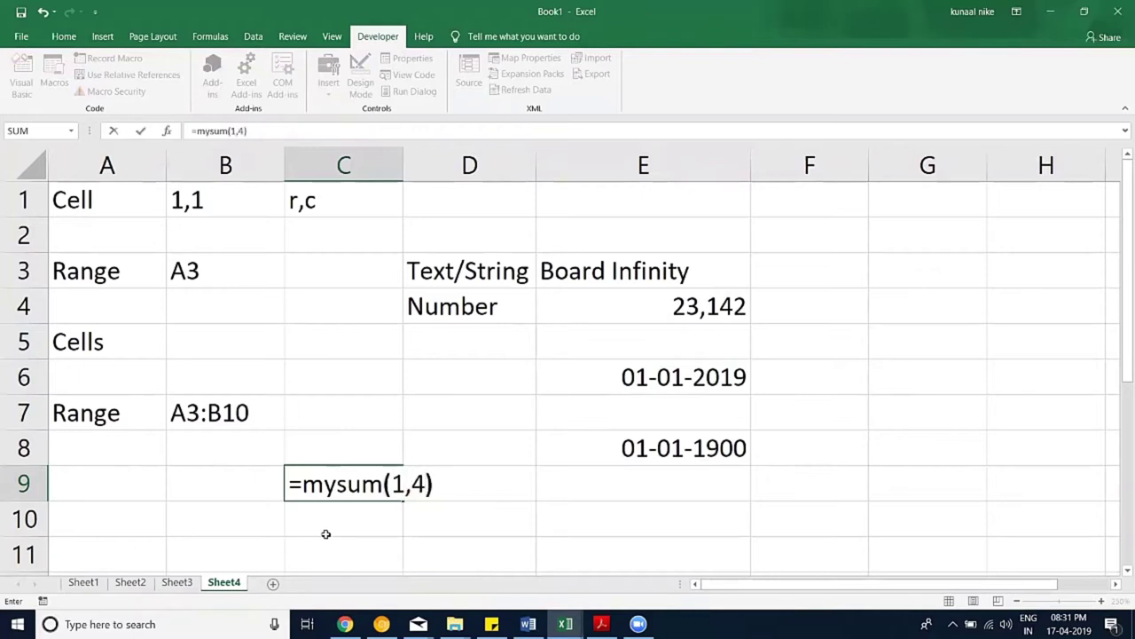
Step: Commit =mysum(1,4) in C9 so it shows 5, then browse the Developer Insert form controls
key("Return")
left_click(355, 481)
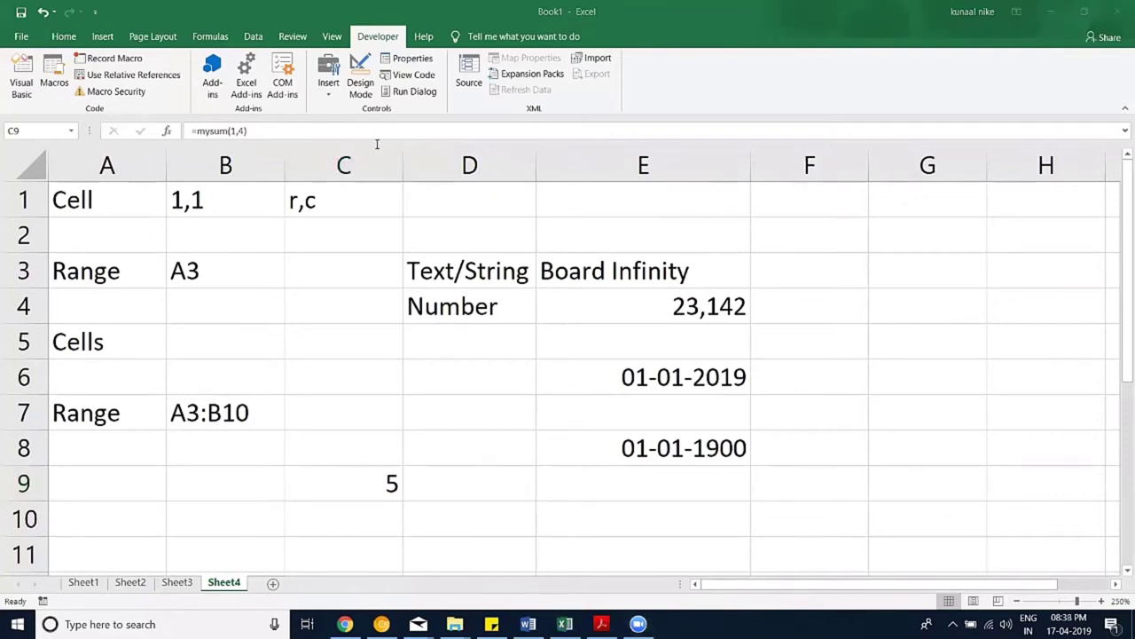
left_click(329, 96)
left_click(328, 95)
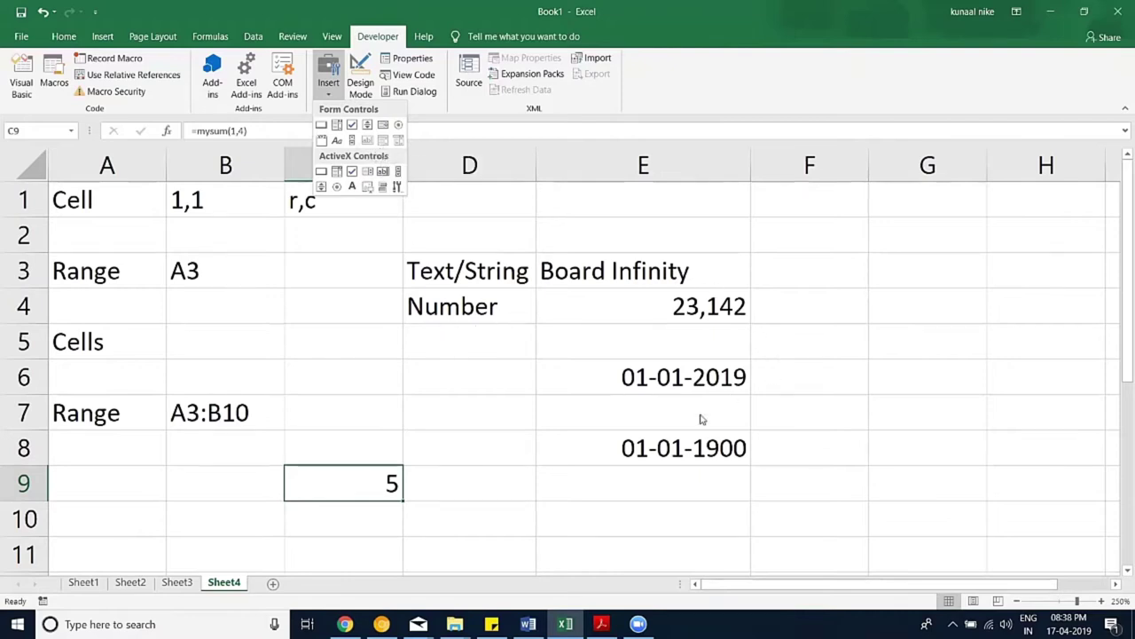
left_click(854, 385)
Step: Type Hyderabad, Delhi and Bangalore into cells E12, E13 and E14
left_click(843, 399)
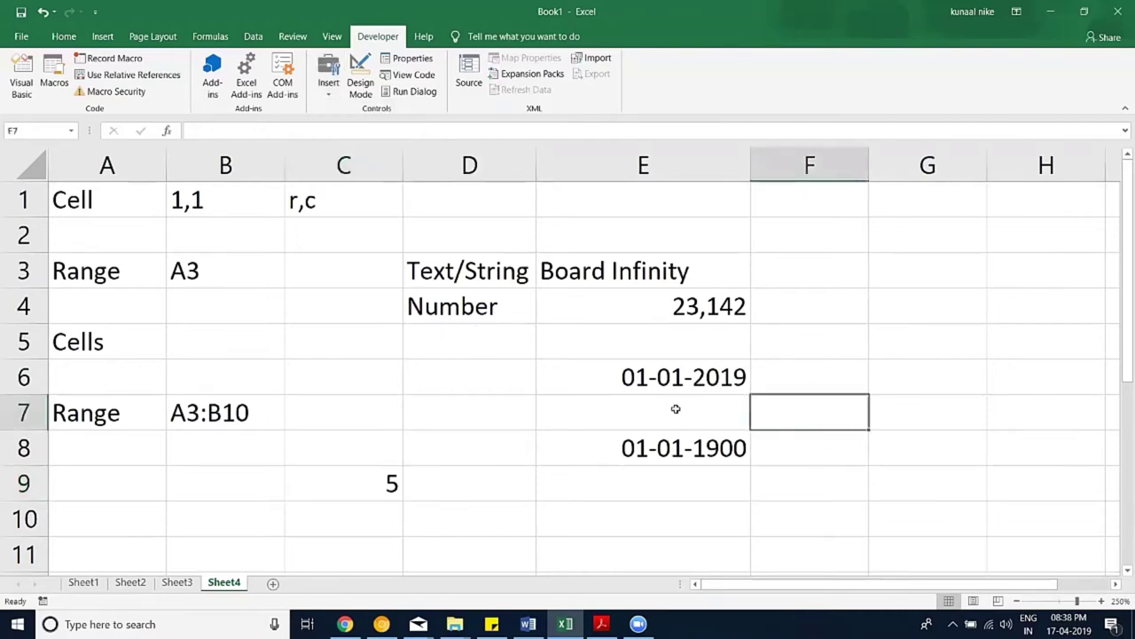
scroll(674, 405, "down", 3)
left_click(622, 281)
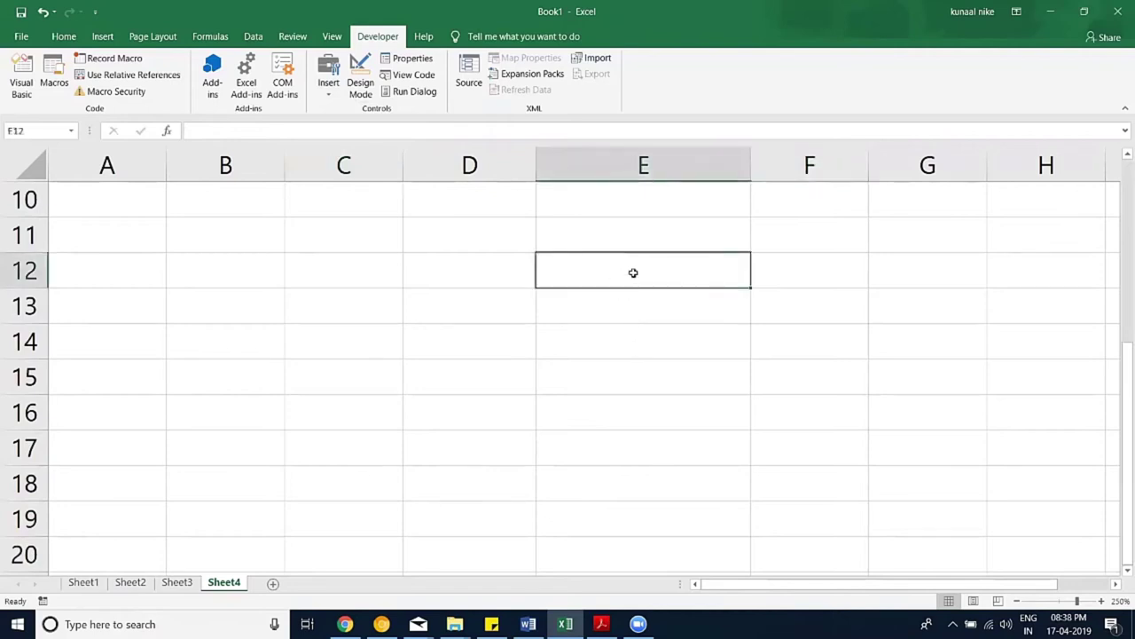
type("Hyderab")
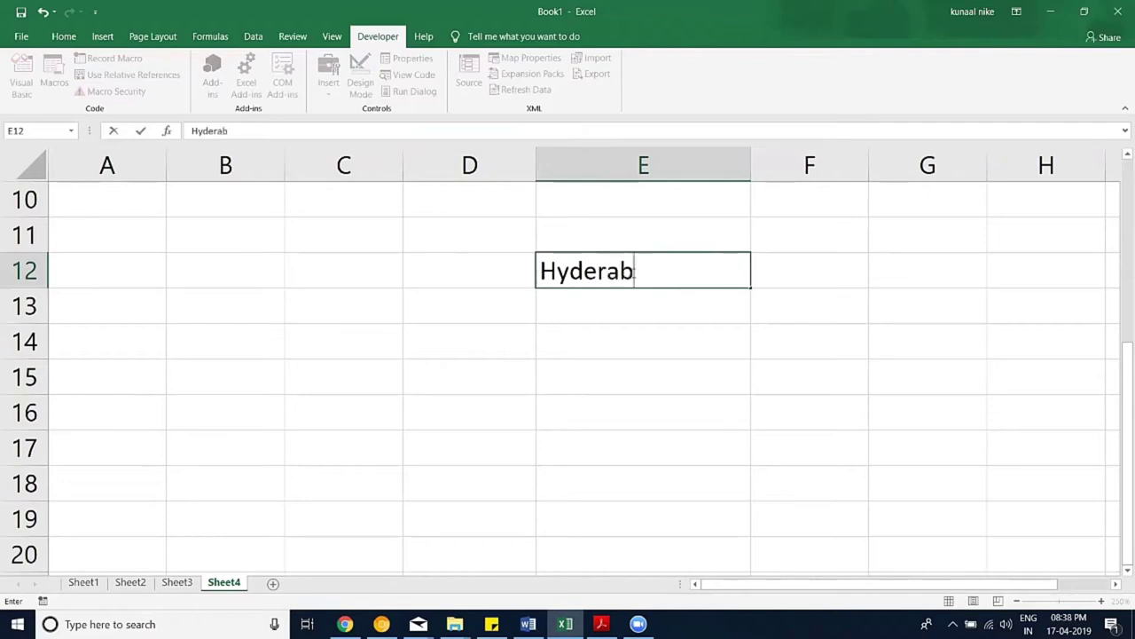
type("a")
type("d")
key("Return")
type("D")
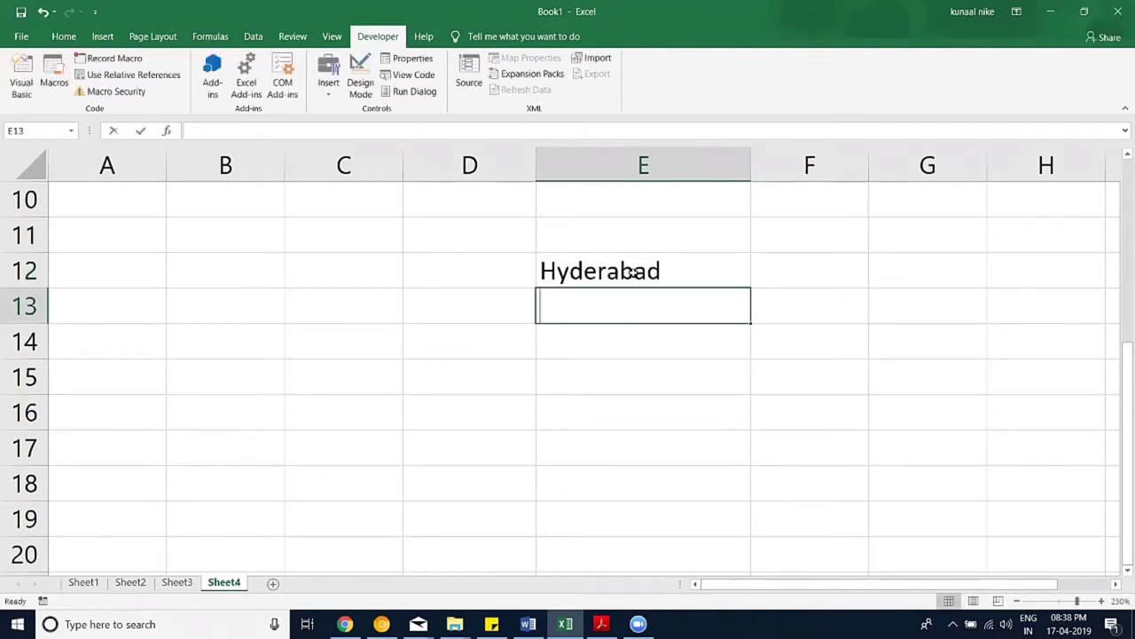
type("elhi")
key("Return")
type("Bangalore")
key("Return")
Step: Select C13 and pick the Combo Box form control from Developer Insert
left_click(373, 295)
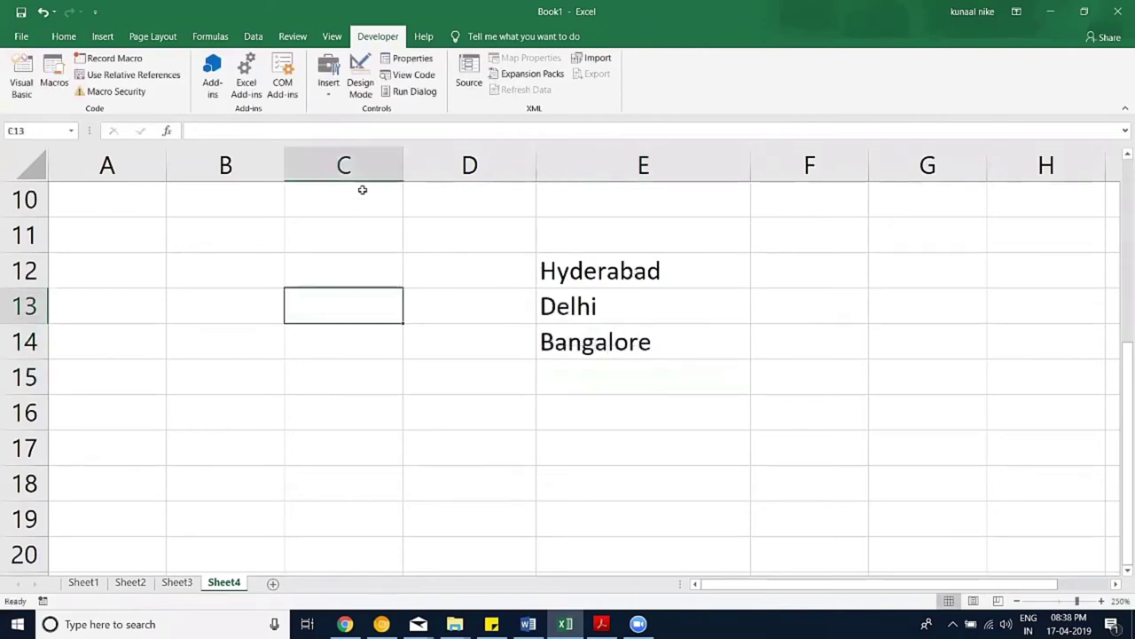
left_click(328, 102)
left_click(337, 125)
Step: Draw the combo box over B13:C14 without assigning a macro
left_click_drag(256, 305, 362, 345)
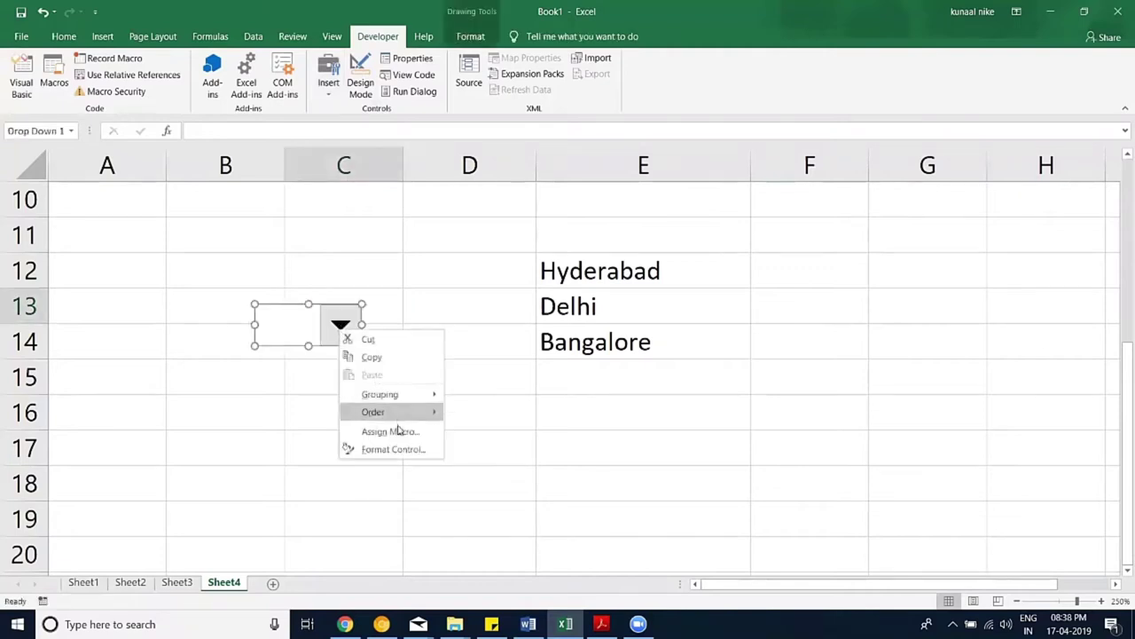
left_click(404, 433)
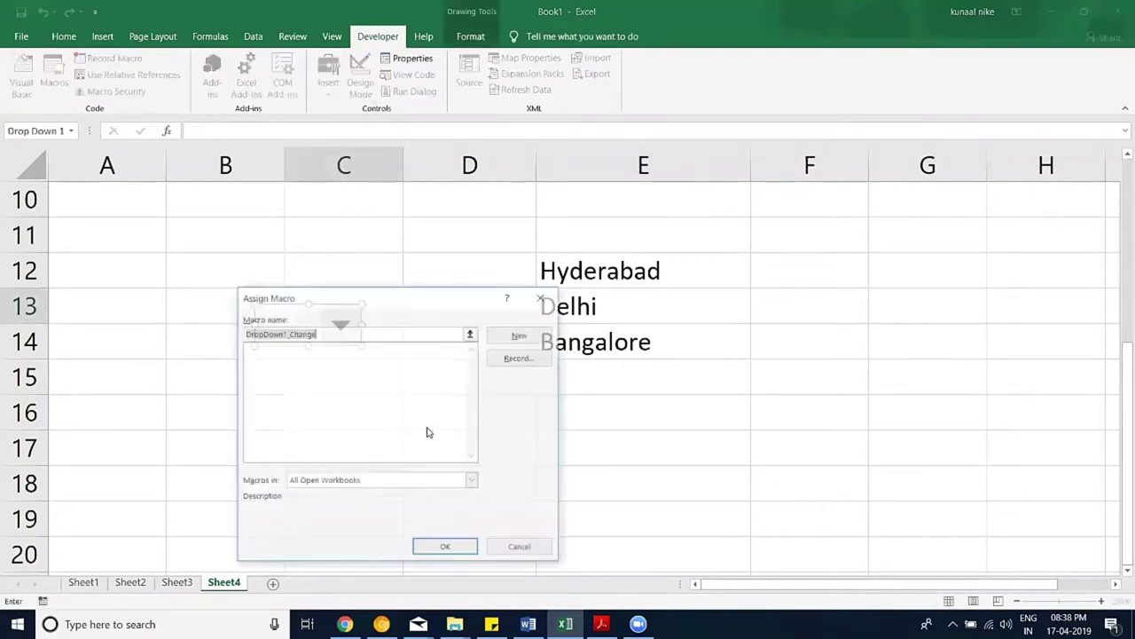
left_click(545, 299)
Step: In Format Control, set input range $E$12:$E$14 and cell link $C$16
right_click(373, 345)
left_click(380, 449)
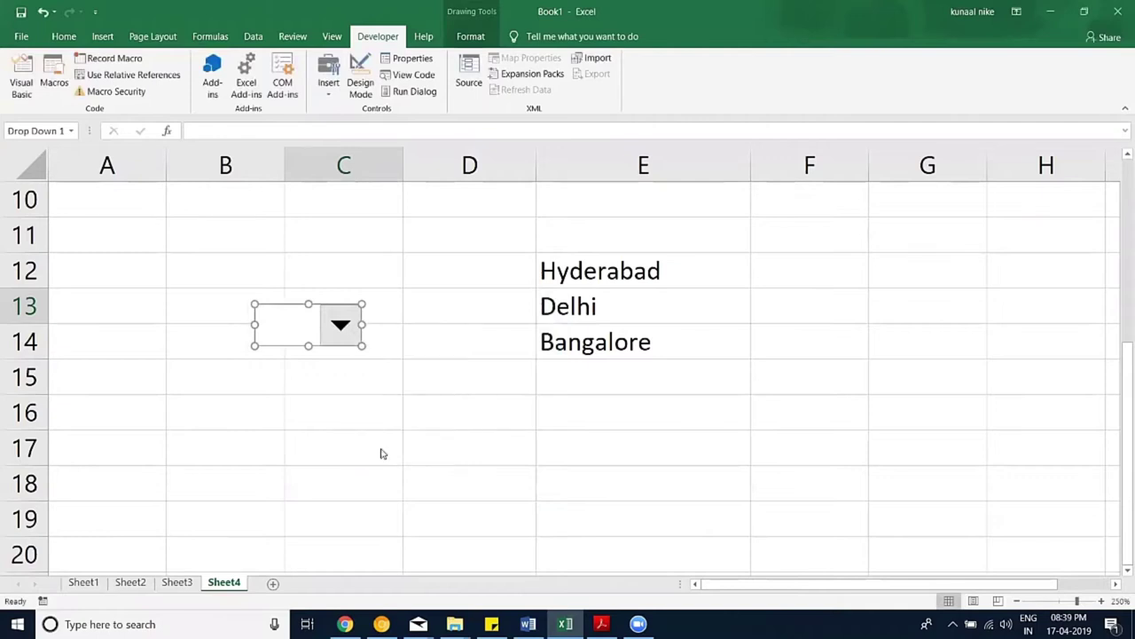
left_click_drag(468, 164, 278, 294)
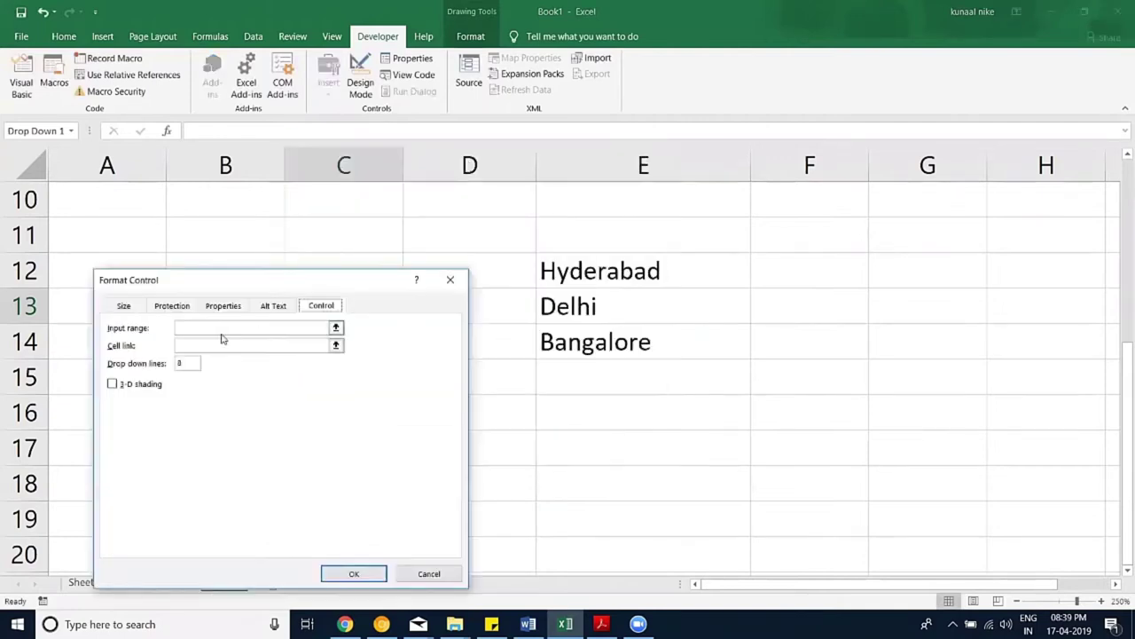
left_click(211, 329)
left_click_drag(255, 288, 508, 267)
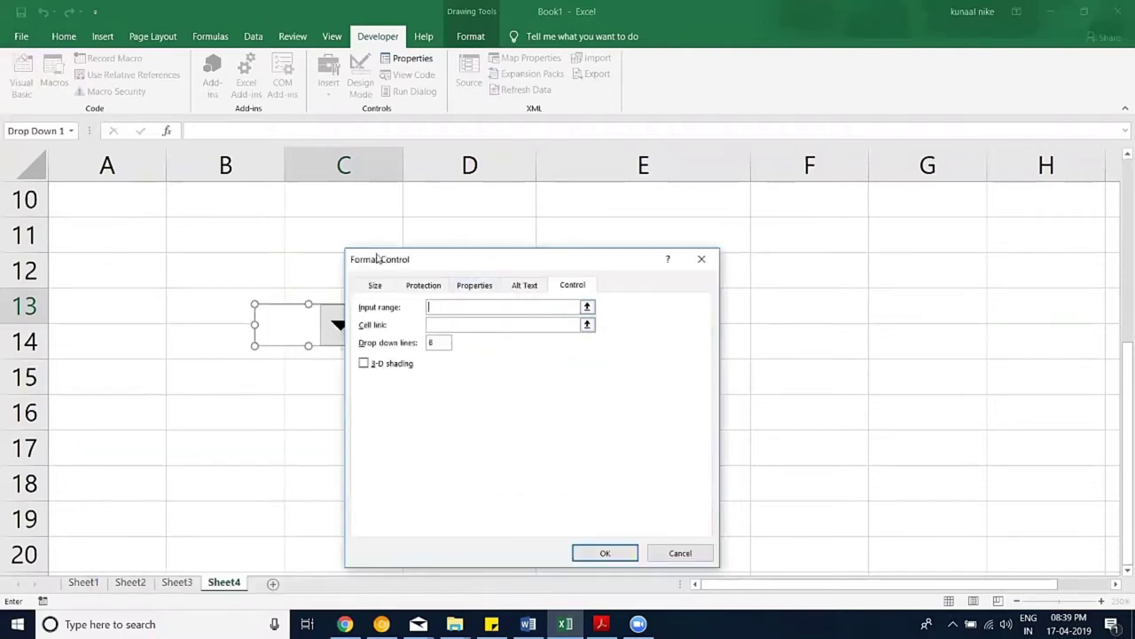
left_click_drag(350, 258, 187, 252)
left_click_drag(621, 266, 745, 355)
left_click(286, 321)
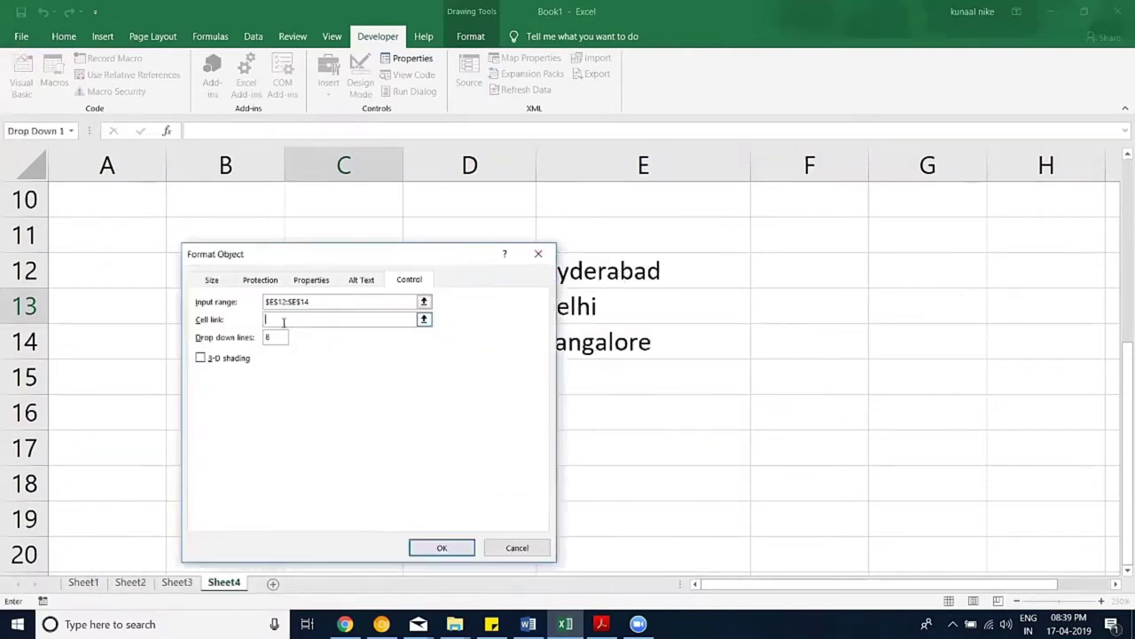
left_click_drag(329, 258, 550, 283)
left_click(301, 404)
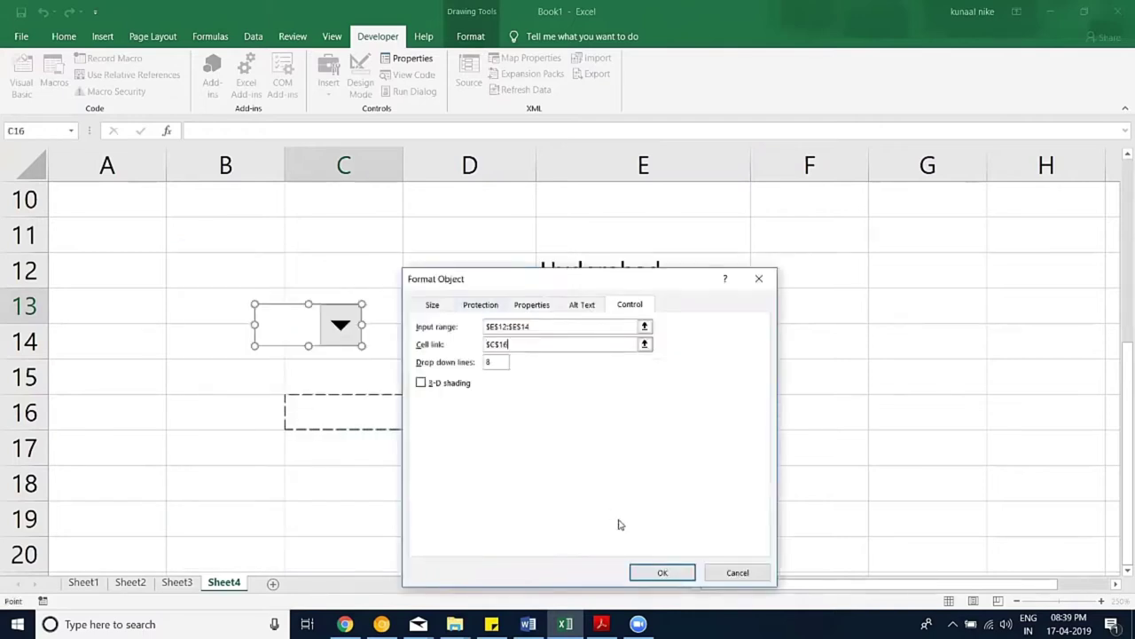
left_click(663, 572)
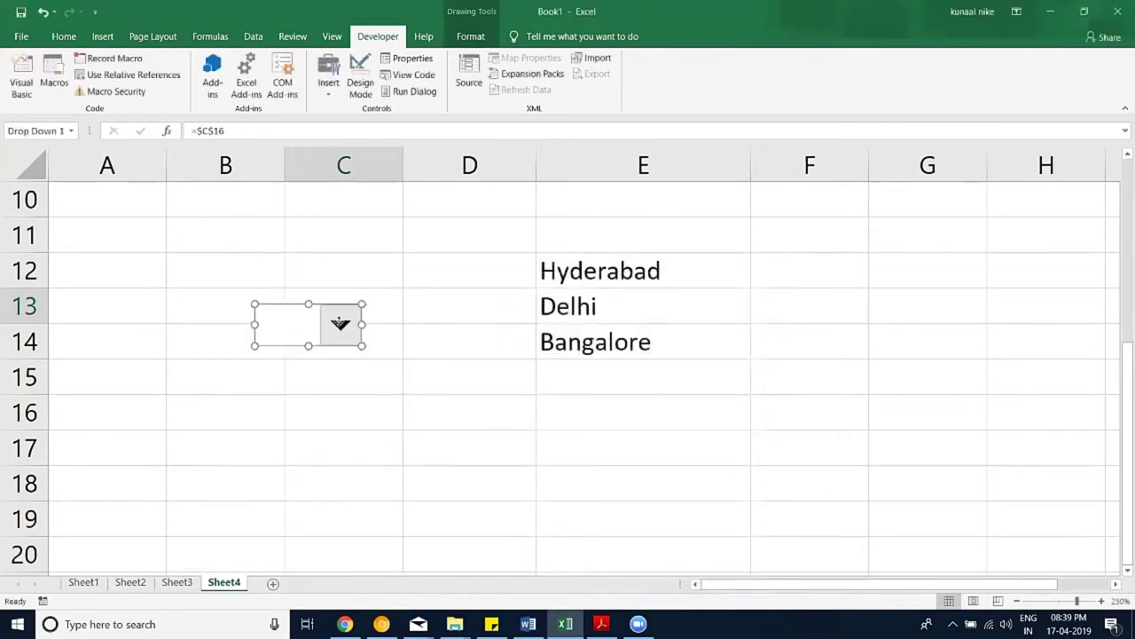
Step: Test the drop-down with Delhi then Bangalore, confirming C16 shows 3, and select B12:E17
left_click(434, 377)
left_click(341, 324)
left_click(295, 372)
left_click(322, 331)
left_click(294, 405)
left_click(393, 408)
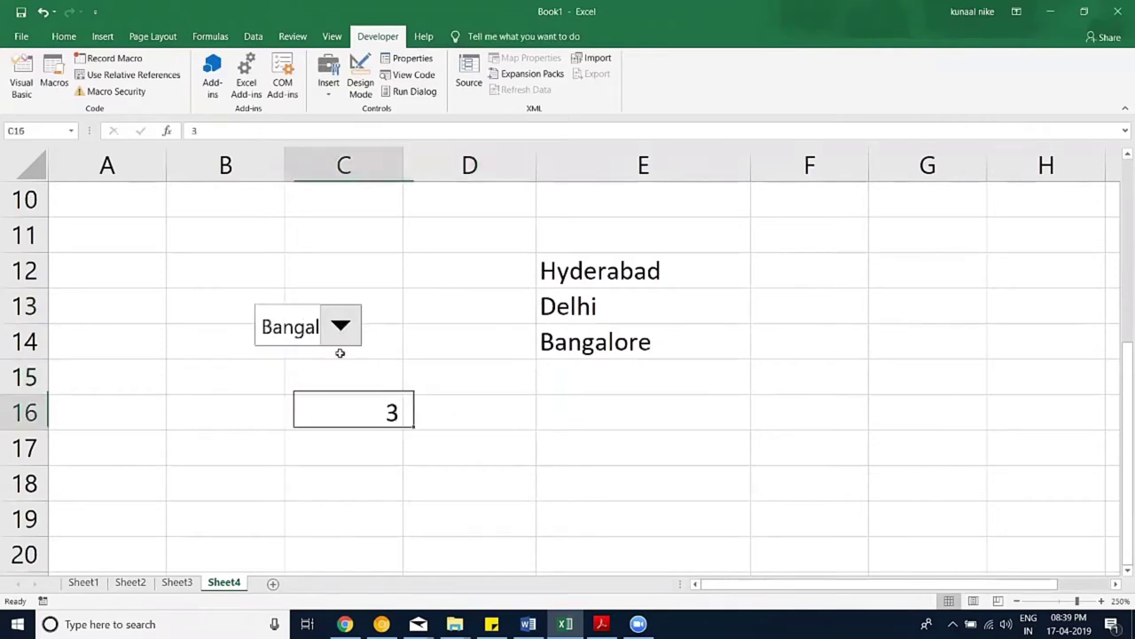
left_click(339, 353, "shift")
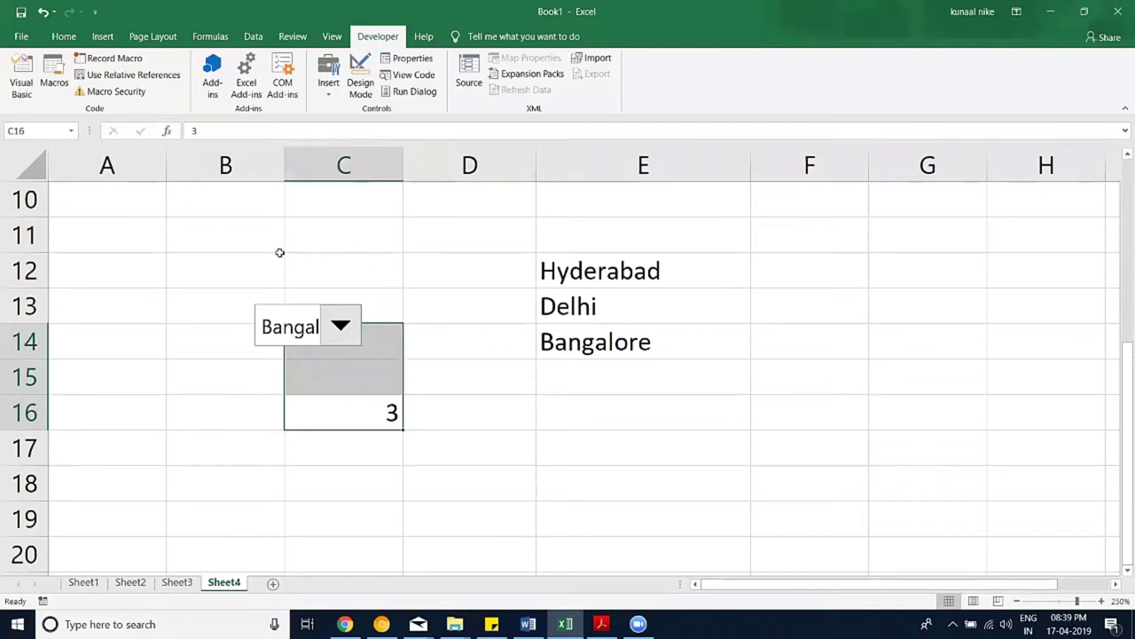
left_click_drag(231, 270, 692, 446)
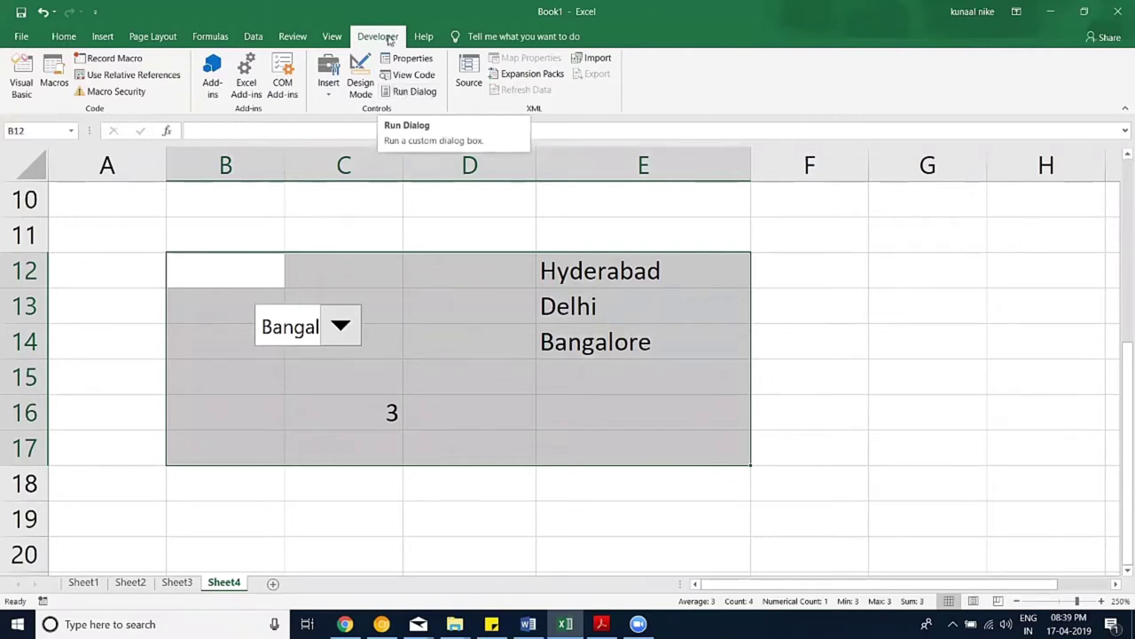
Step: Untick Developer in Excel Options' Customize Ribbon and apply to remove the tab
left_click(26, 35)
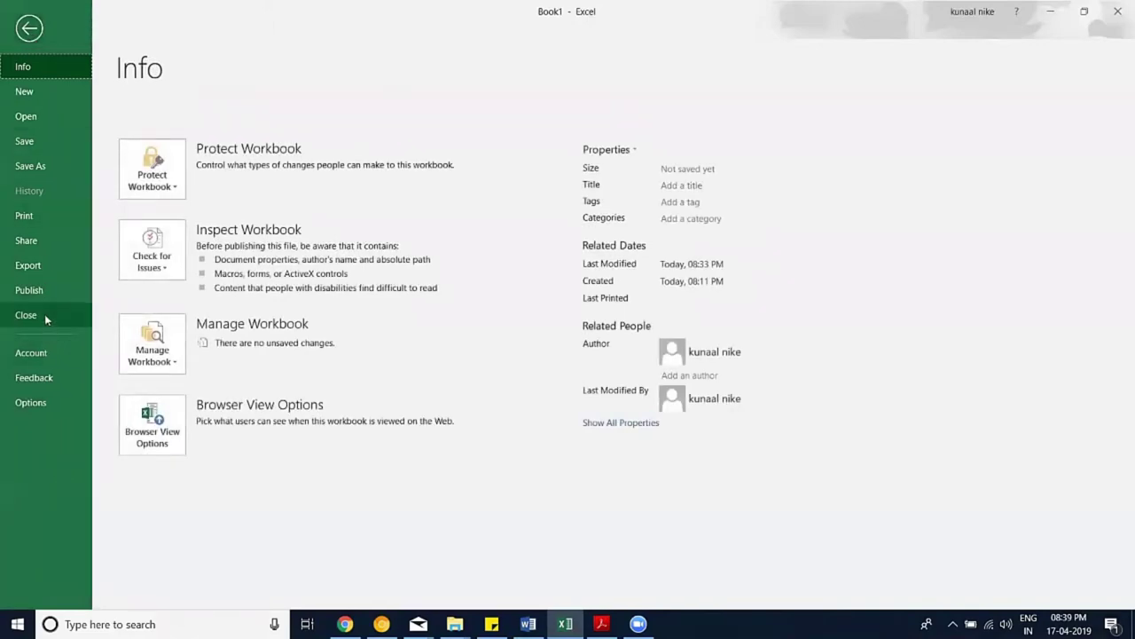
left_click(36, 402)
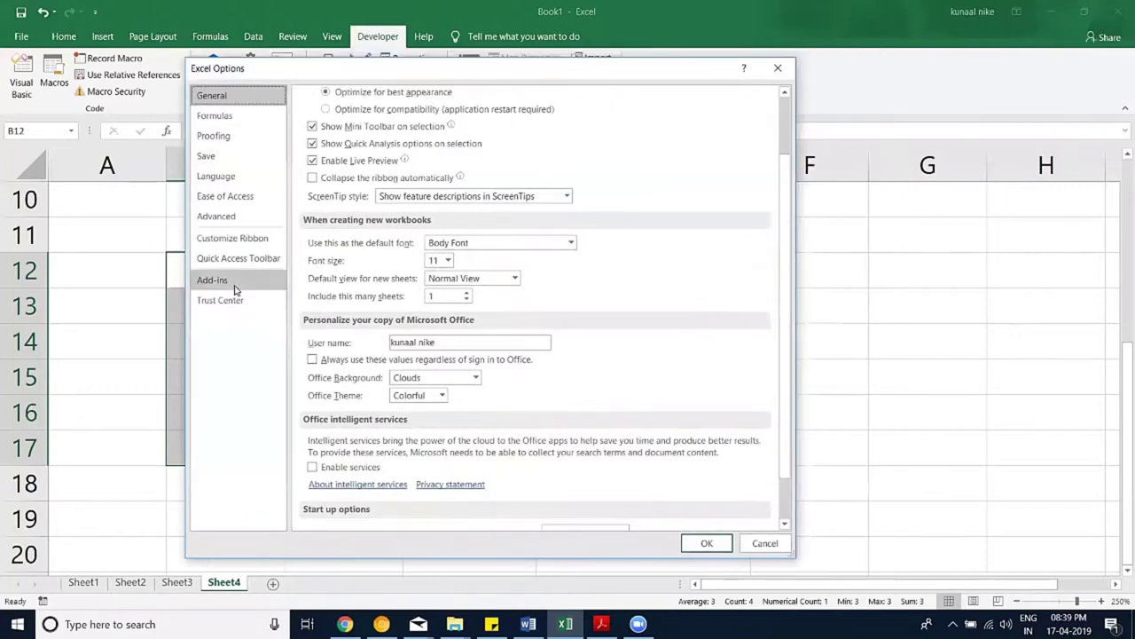
left_click(248, 244)
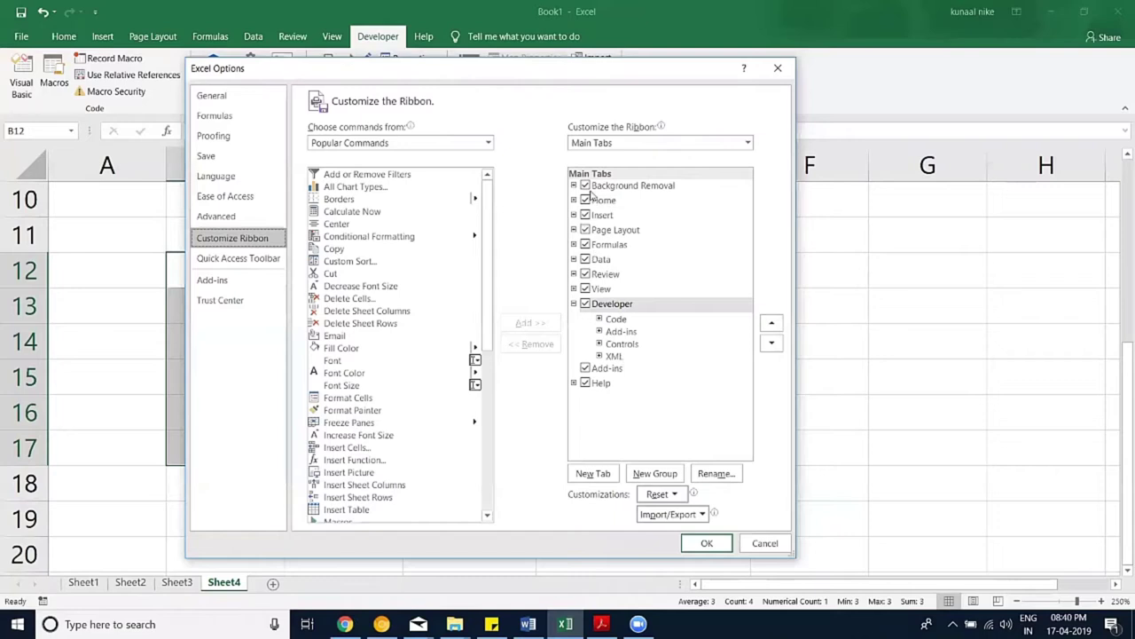
left_click(587, 307)
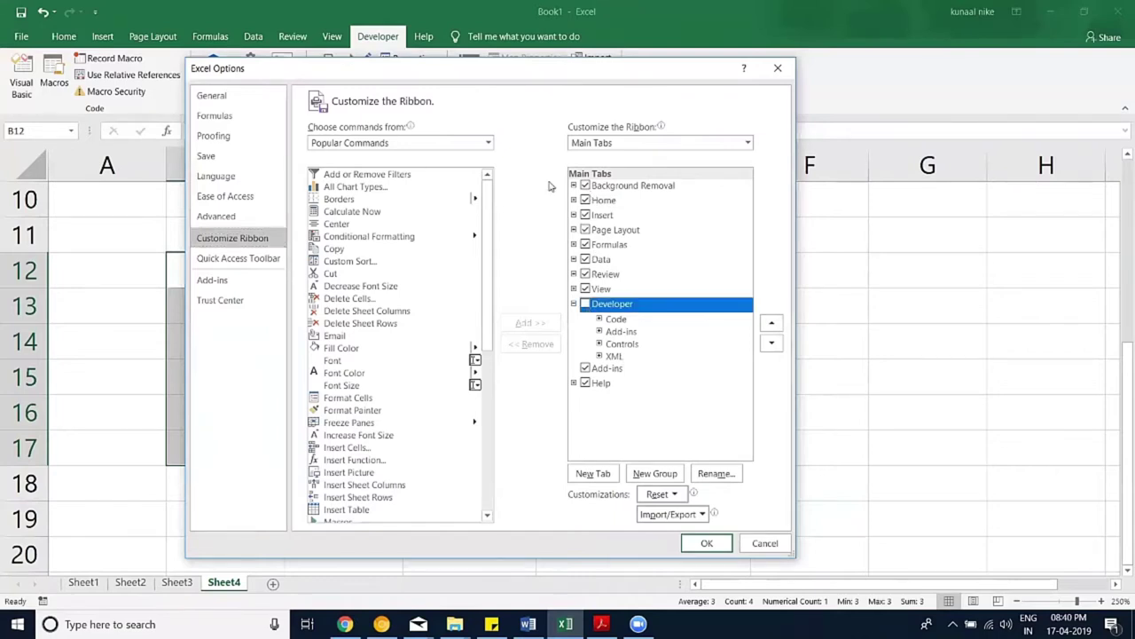
left_click(706, 543)
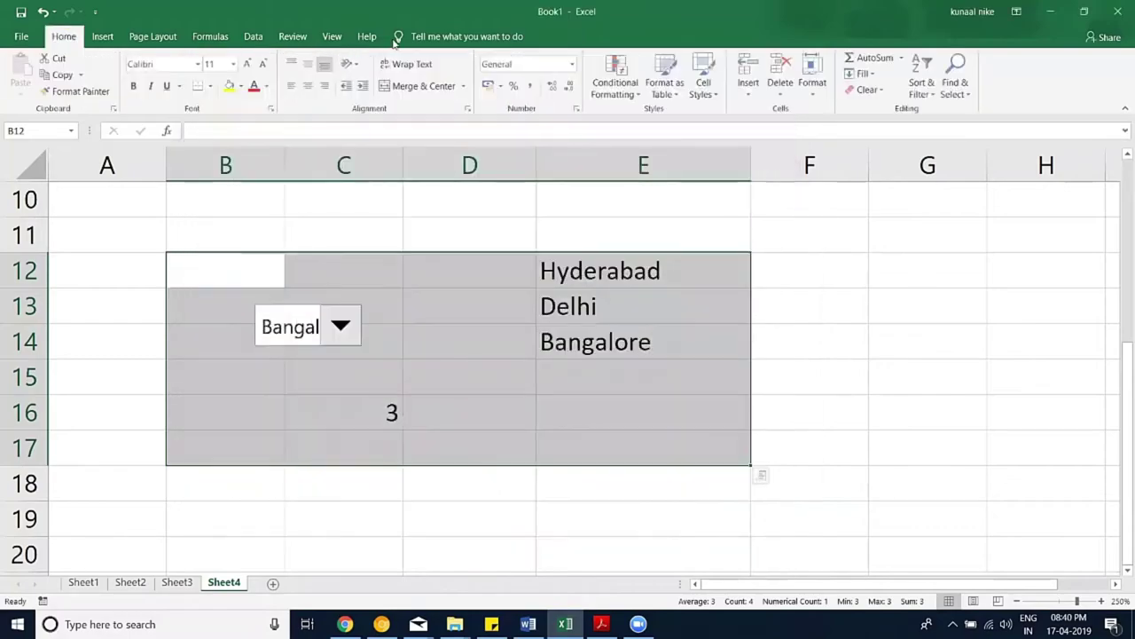
Step: Tick Developer again in Customize Ribbon to restore the tab, then select cell E13
left_click(21, 37)
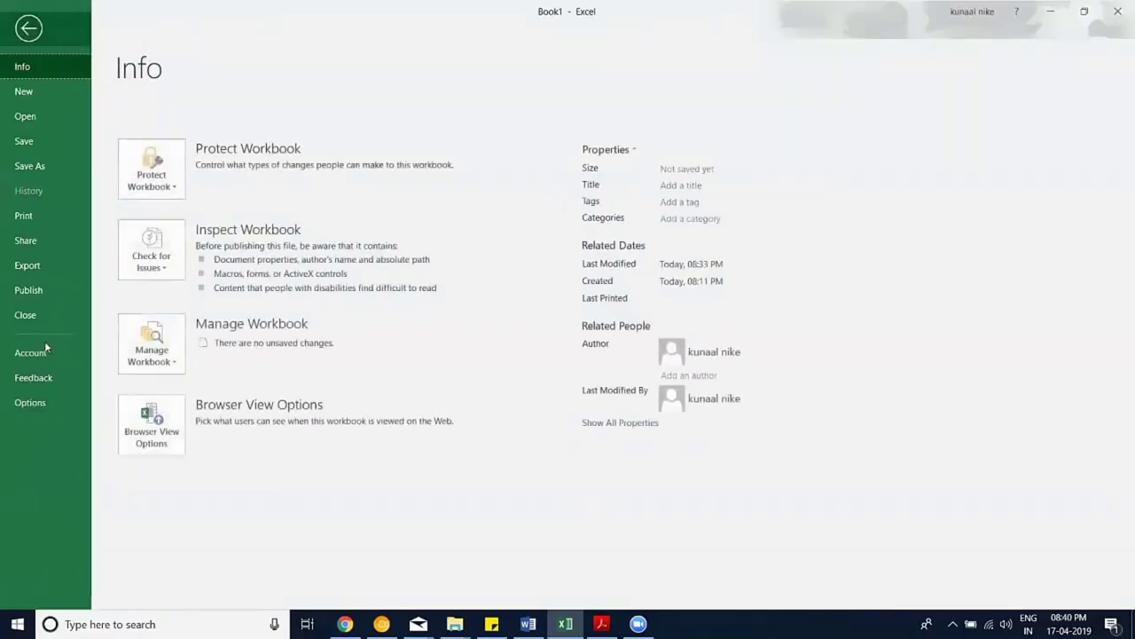
left_click(35, 402)
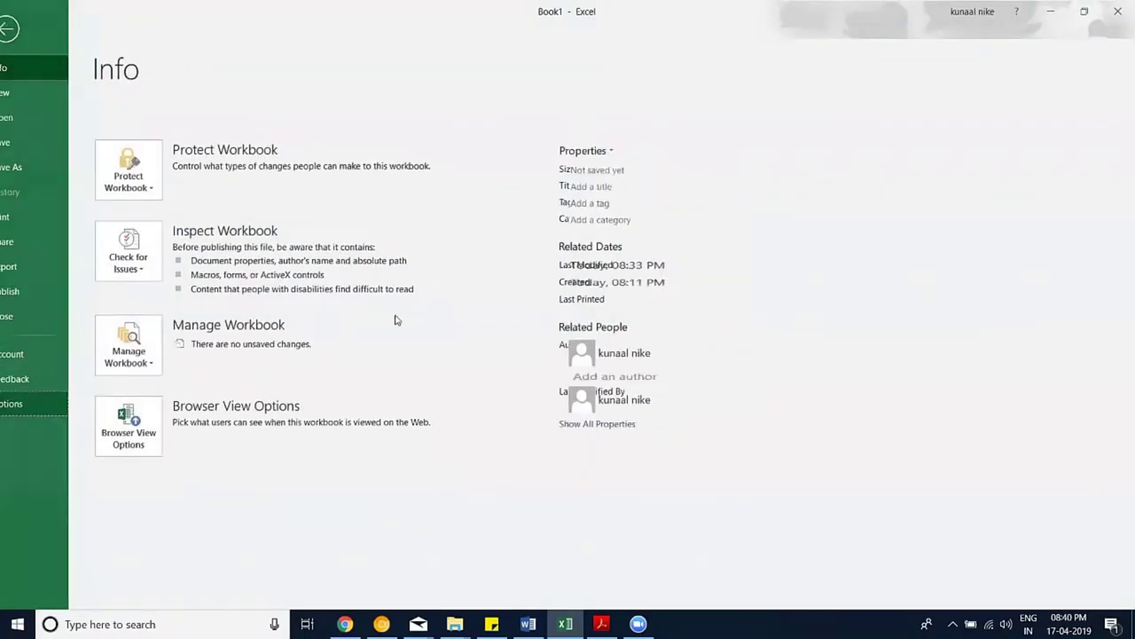
left_click(327, 232)
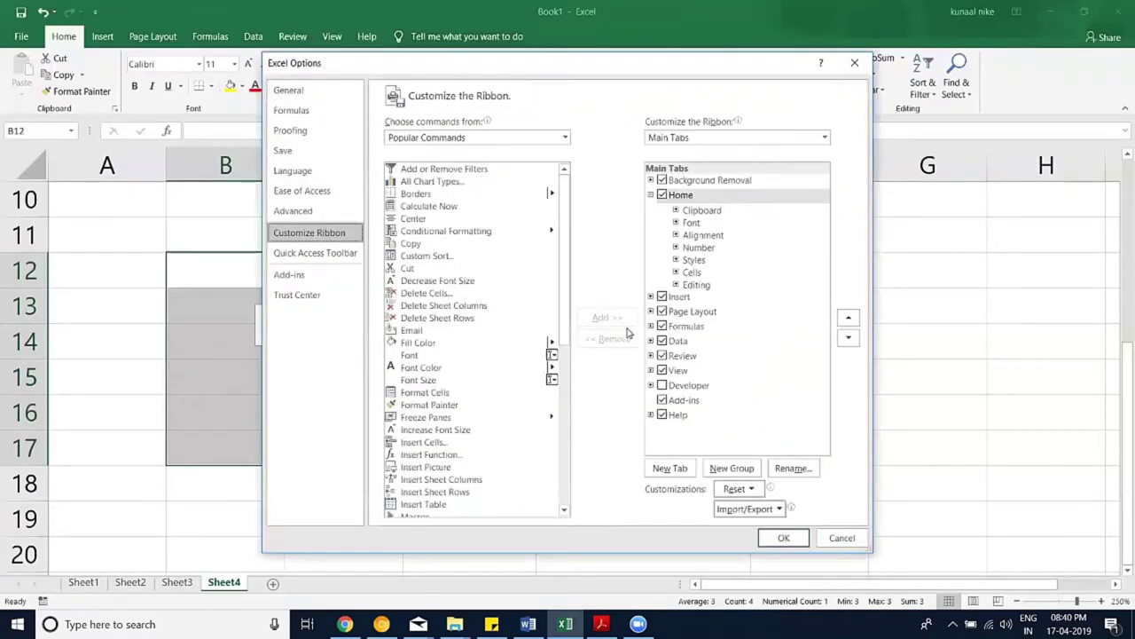
left_click(662, 385)
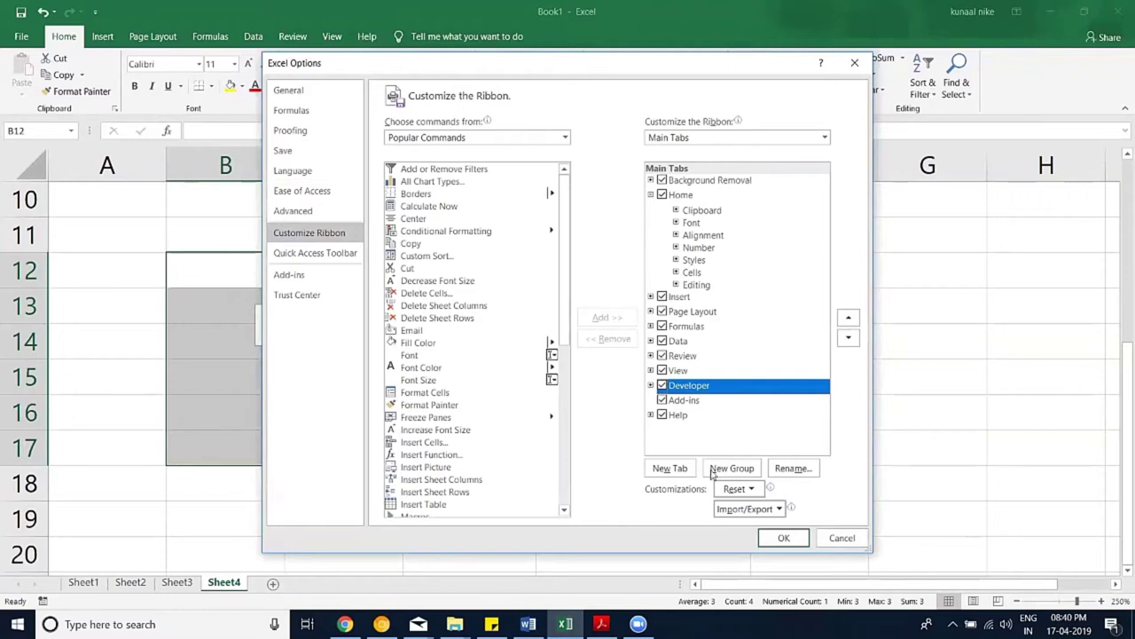
left_click(783, 538)
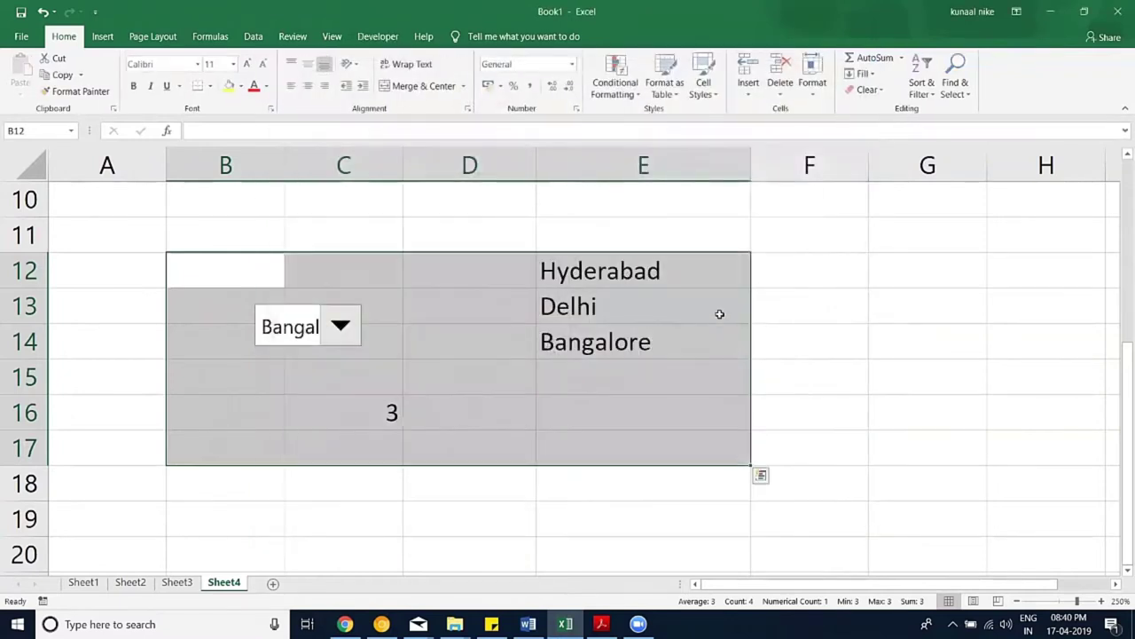
left_click(719, 314)
left_click(253, 36)
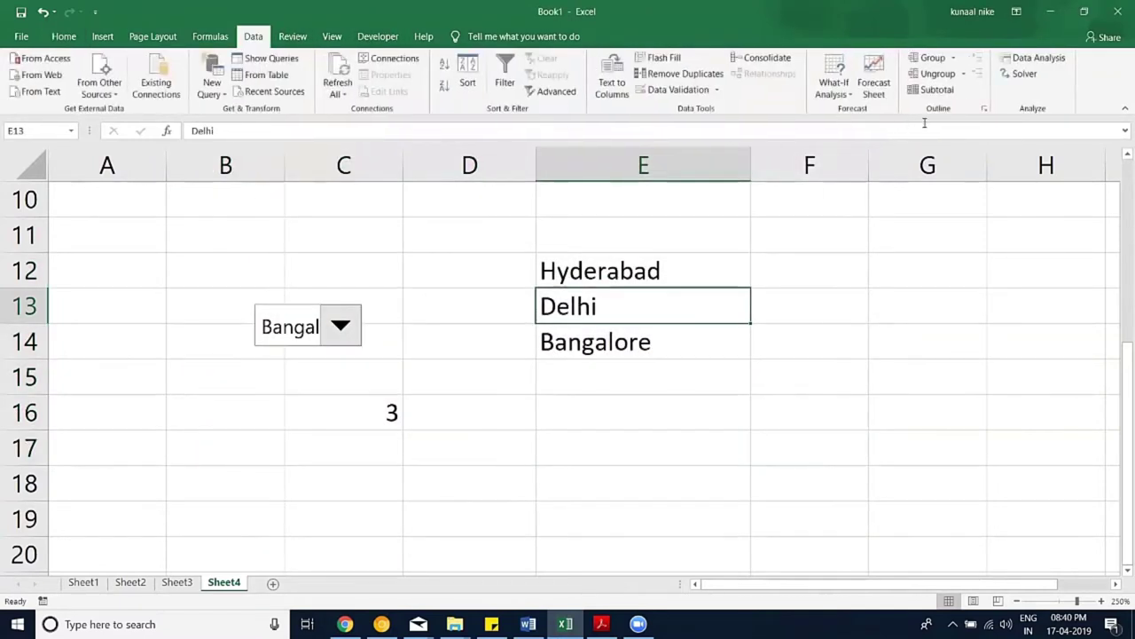
left_click(27, 37)
left_click(33, 400)
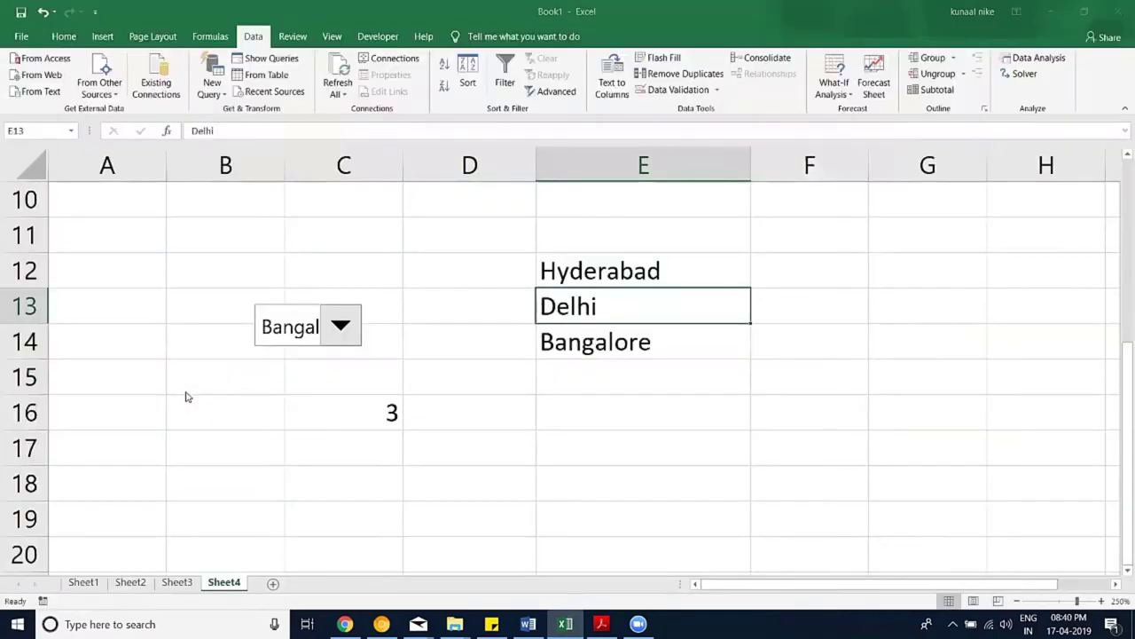
left_click(325, 277)
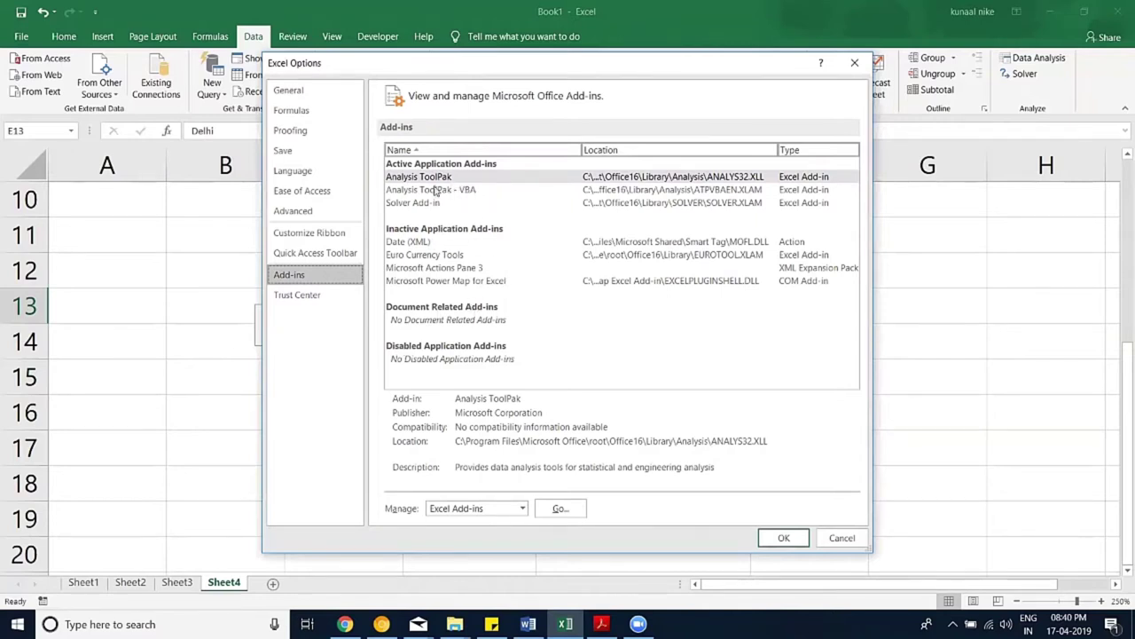
left_click(561, 509)
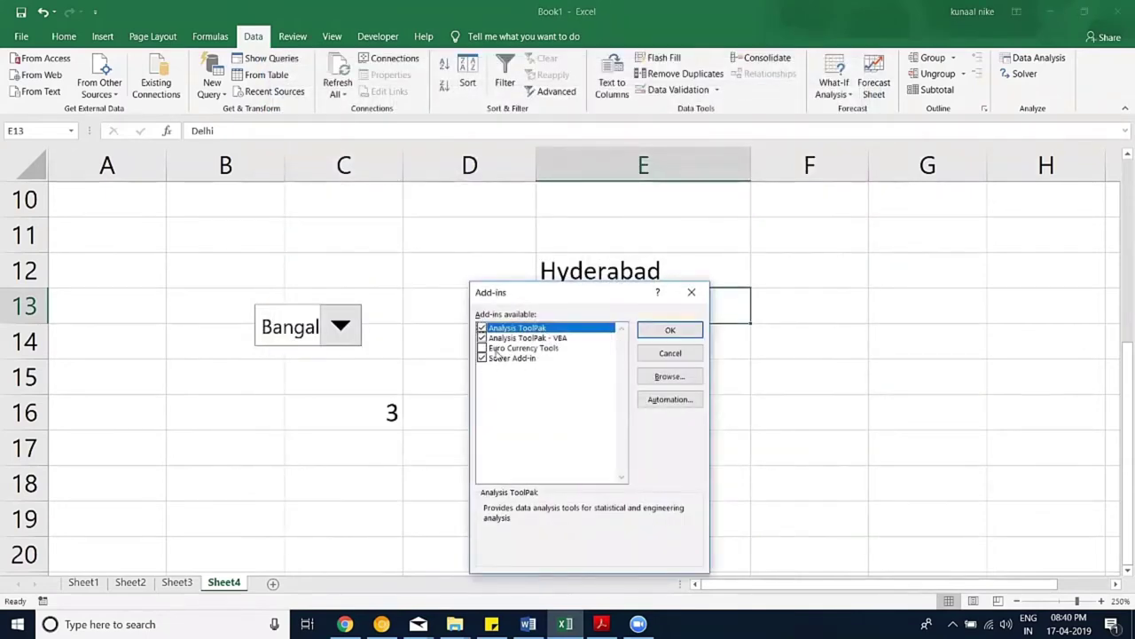
left_click(692, 292)
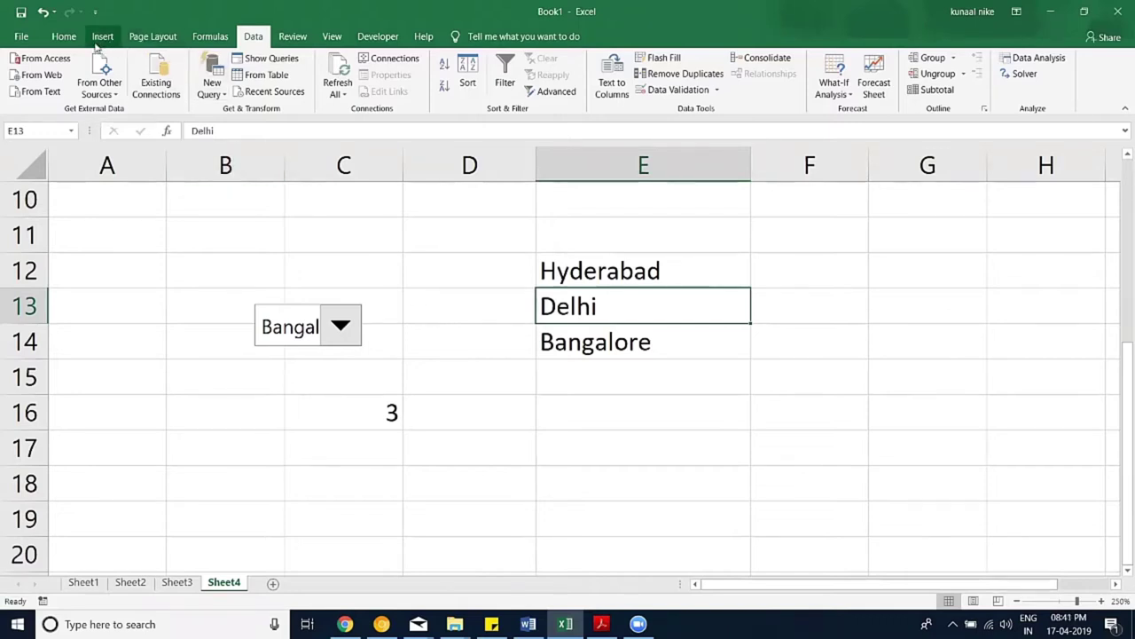
left_click(64, 36)
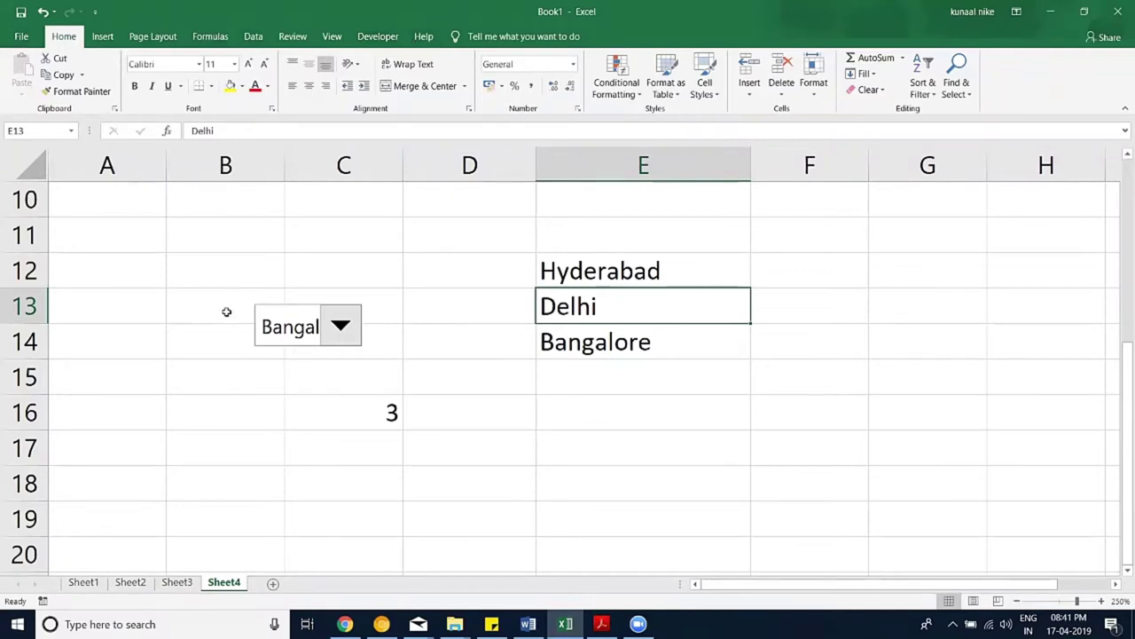
left_click(180, 582)
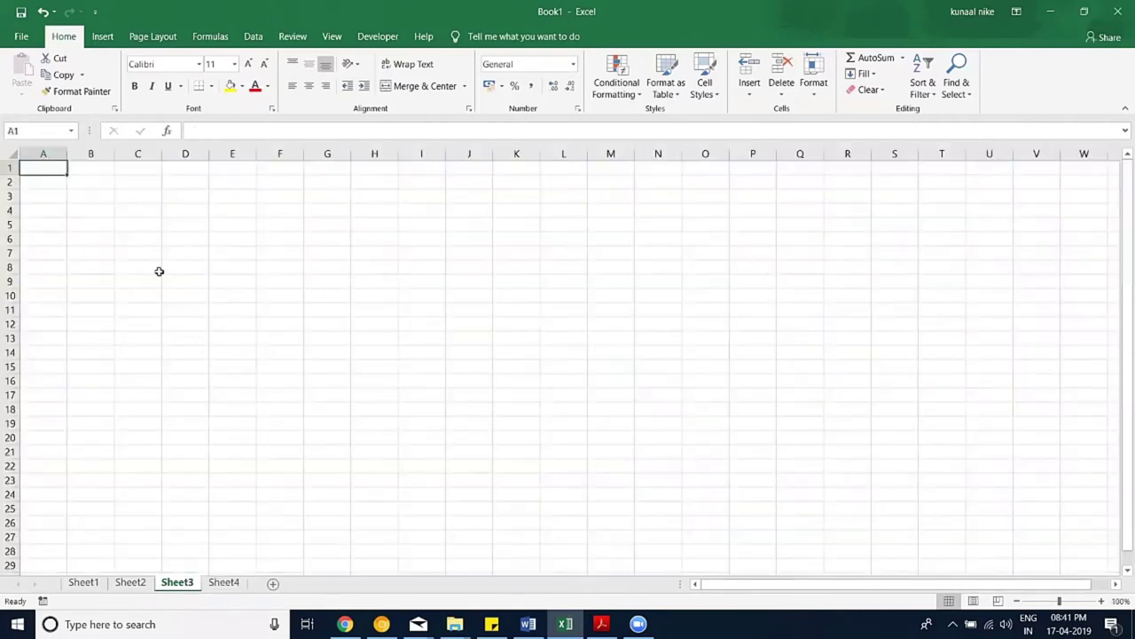
Step: Select D5 on the blank Sheet3 and zoom in five steps
left_click(166, 226)
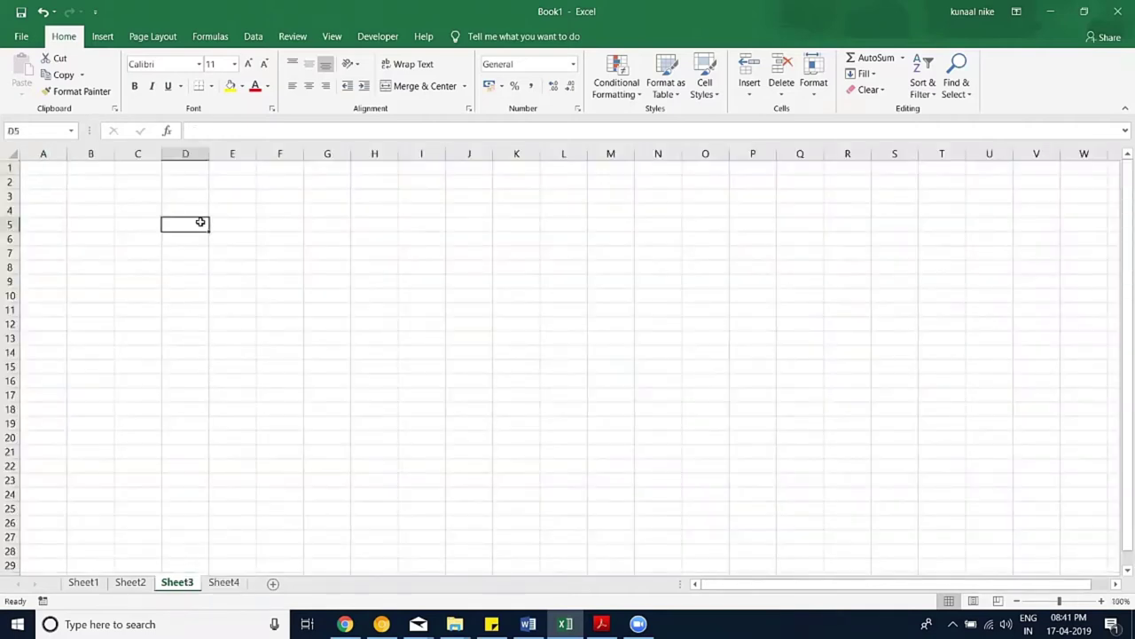
left_click(1101, 602)
left_click(1101, 602)
left_click(1101, 602)
left_click(1100, 602)
left_click(1101, 601)
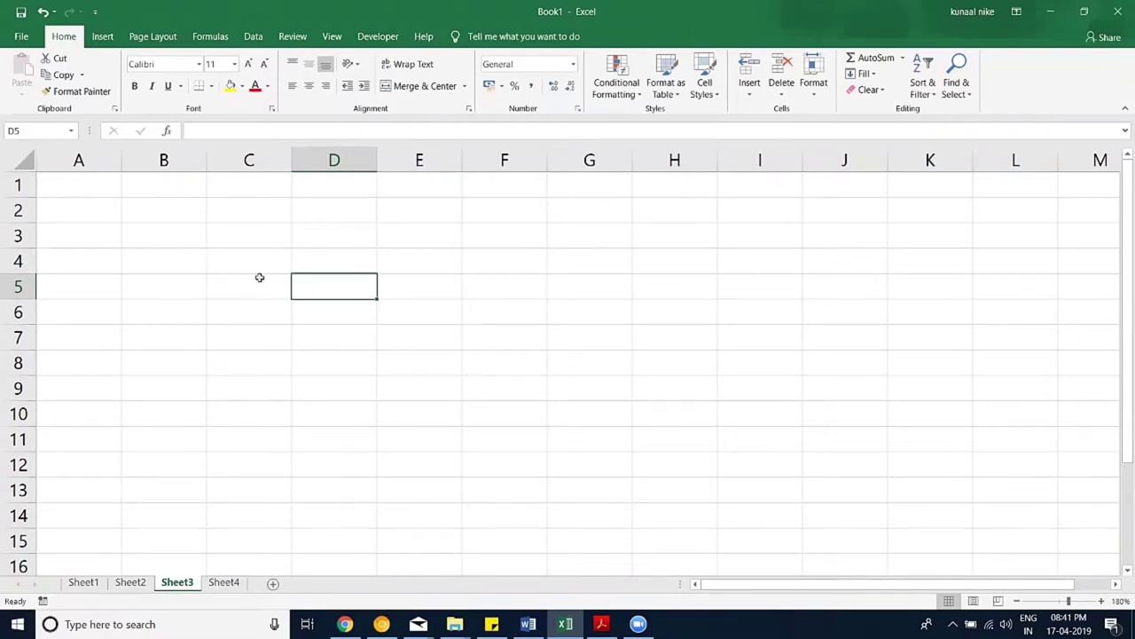
left_click(455, 624)
mouse_move(535, 554)
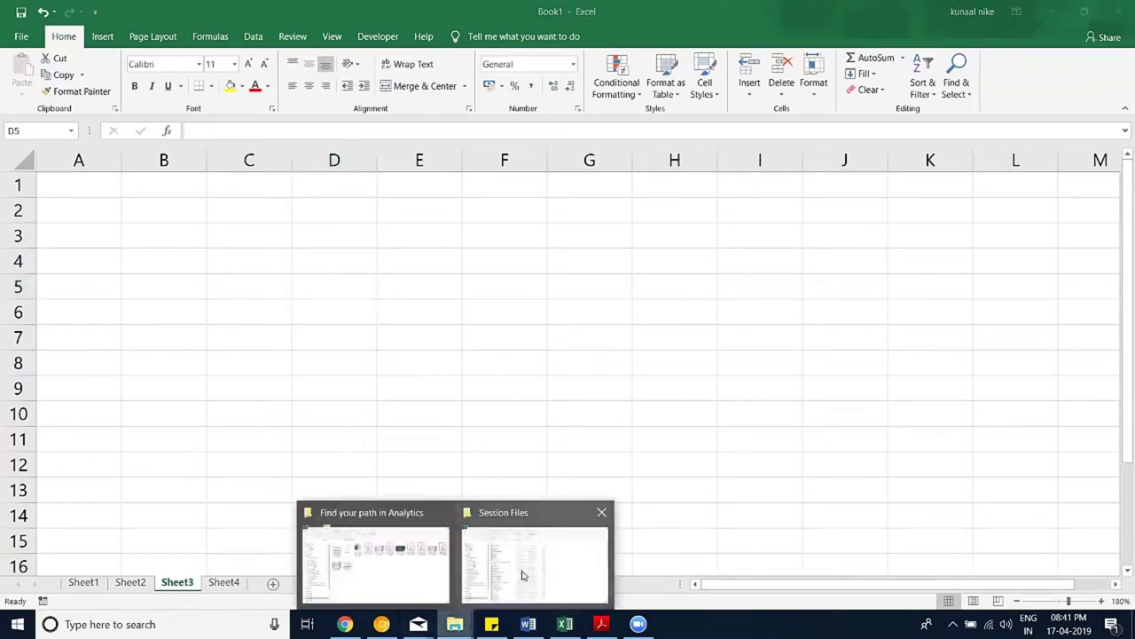
Step: Locate the absolute refs workbook in the Session Files folder and open it
left_click(535, 559)
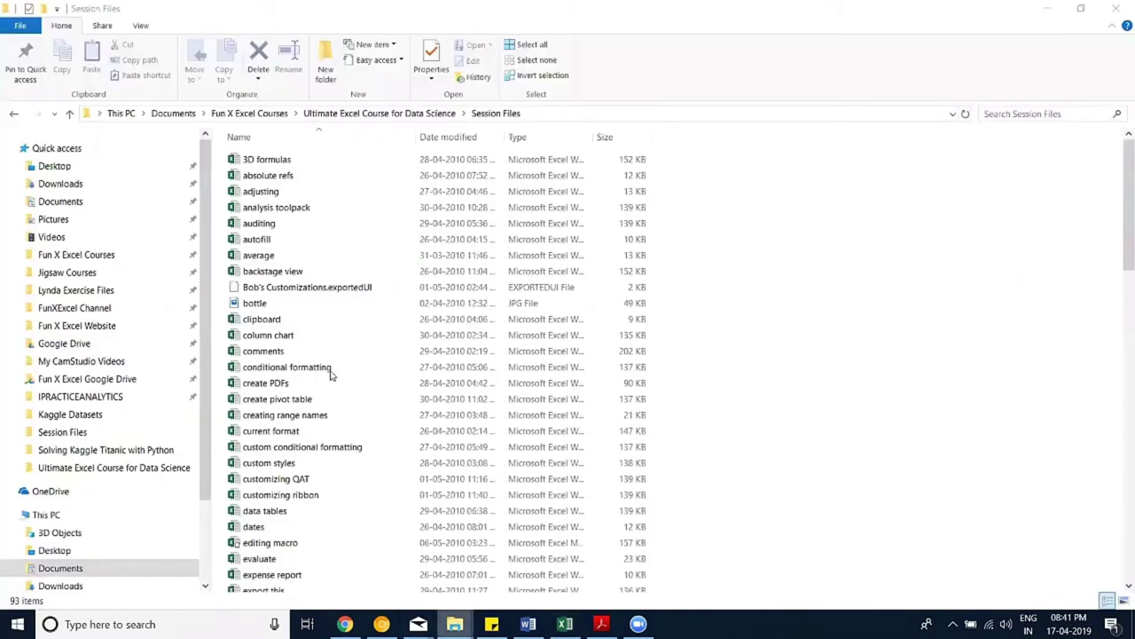
scroll(328, 370, "down", 1)
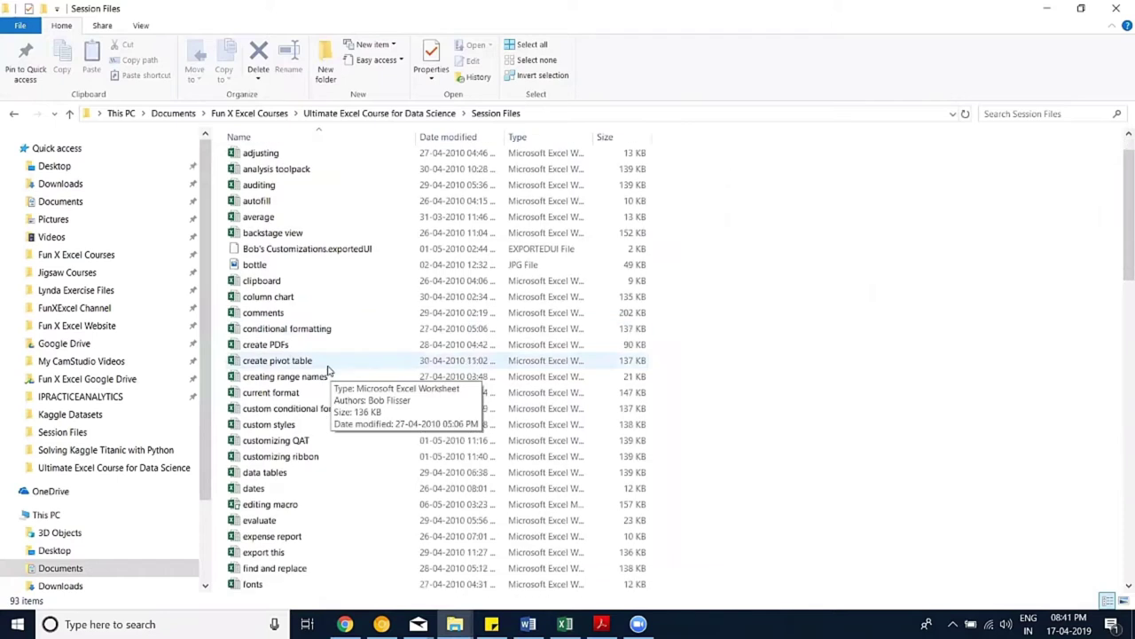
scroll(325, 370, "down", 2)
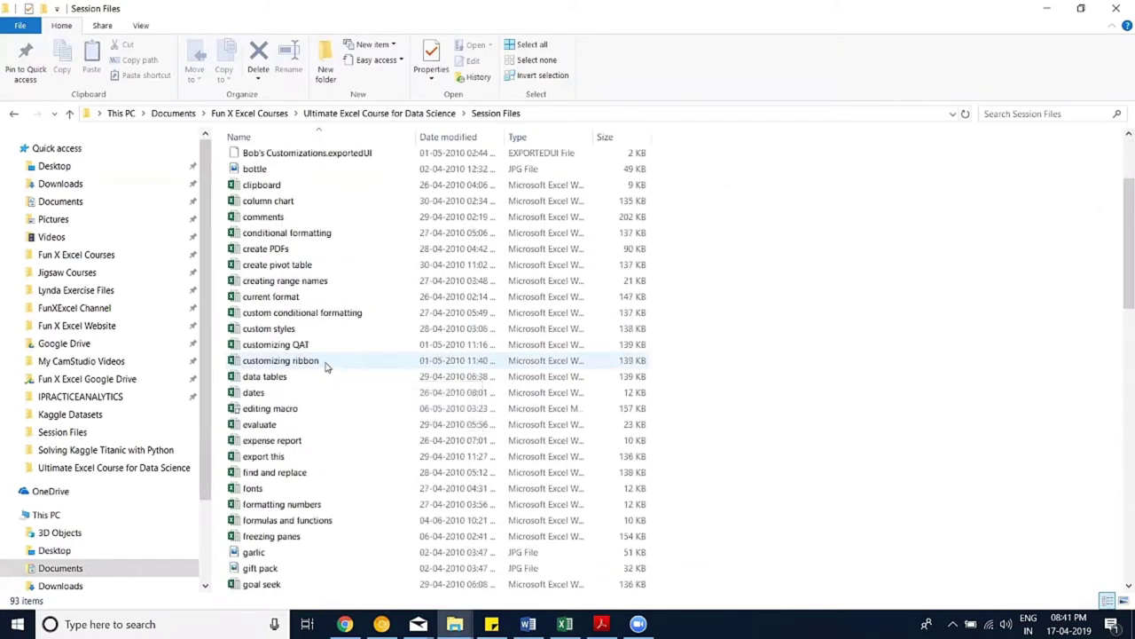
scroll(325, 370, "up", 3)
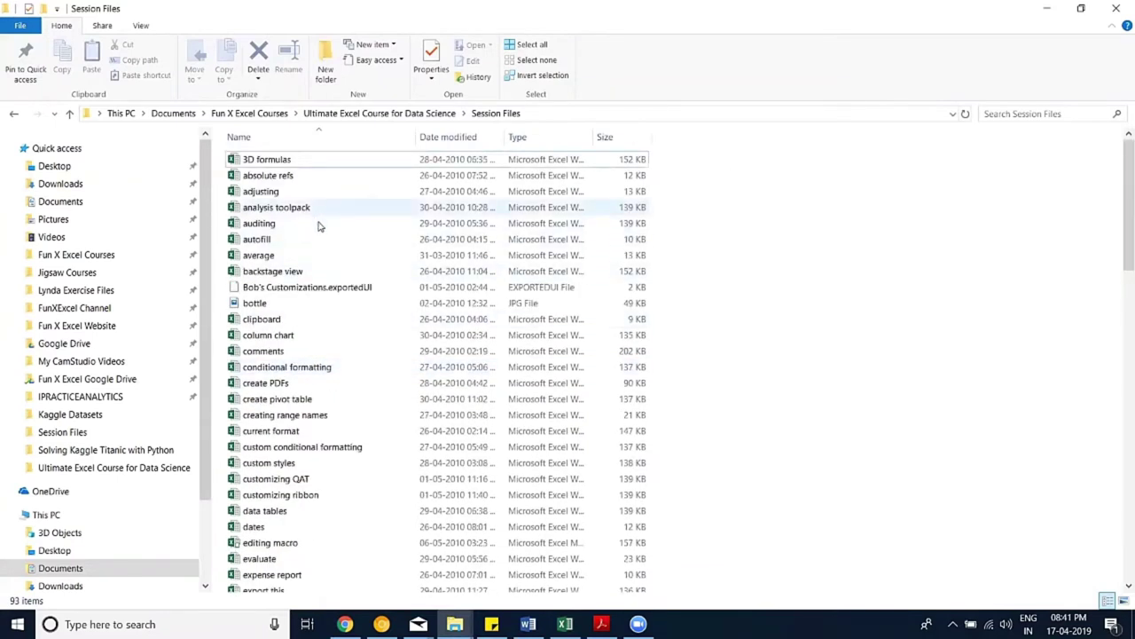
left_click(312, 176)
key("alt+Tab")
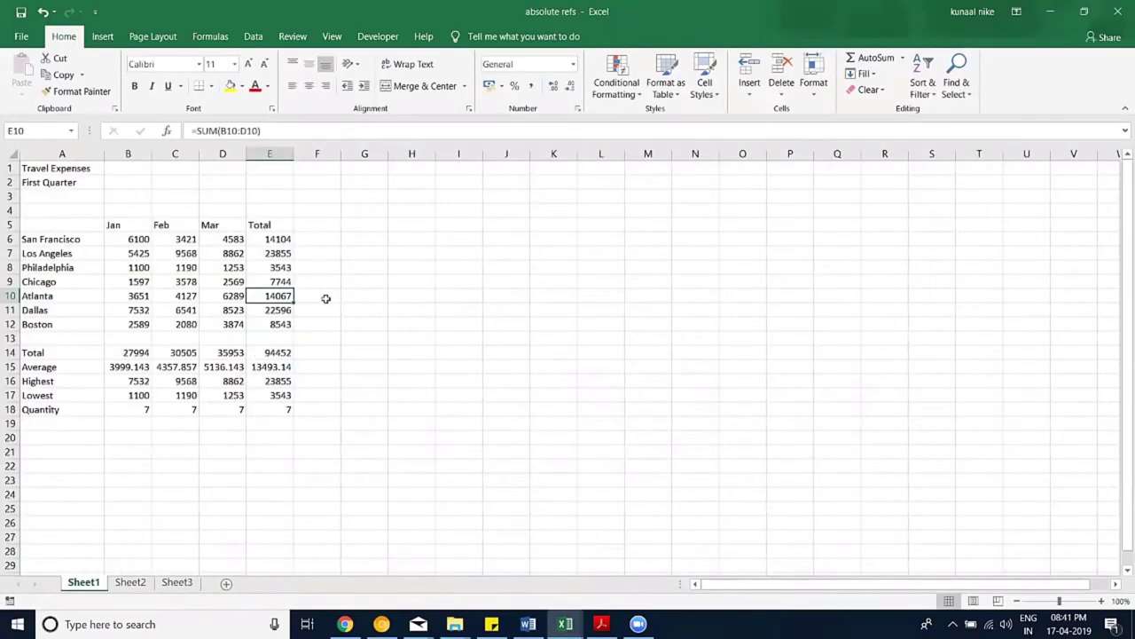
Step: Zoom into the Travel Expenses table and inspect the SUM, average and COUNT formulas in B14–B18
left_click(1101, 601)
left_click(1101, 602)
scroll(636, 462, "up", 3)
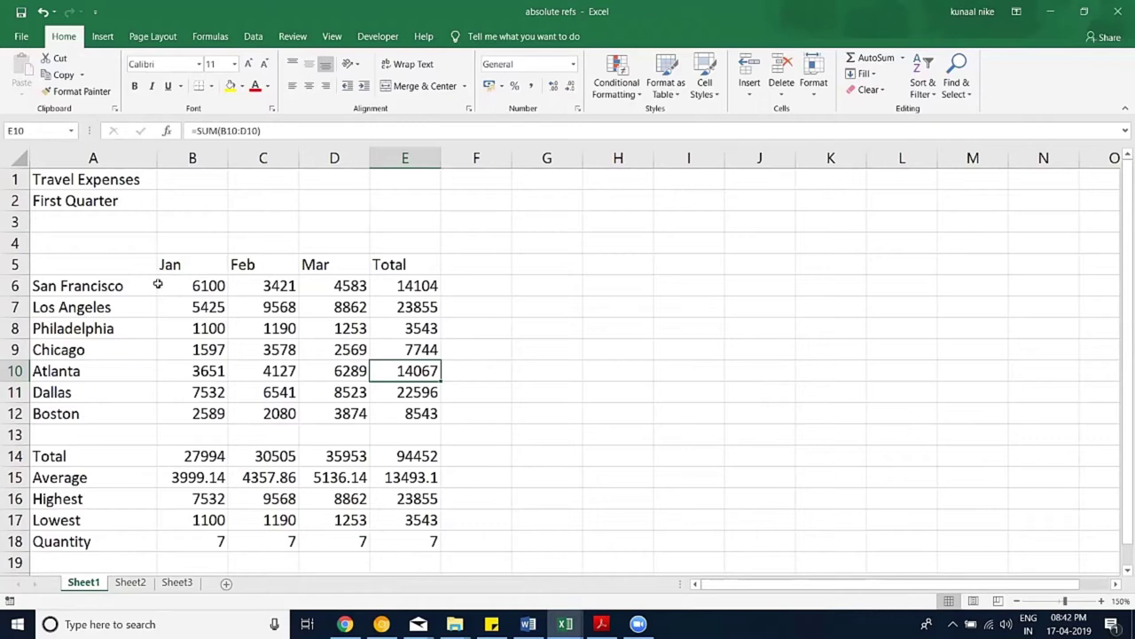
left_click(196, 265)
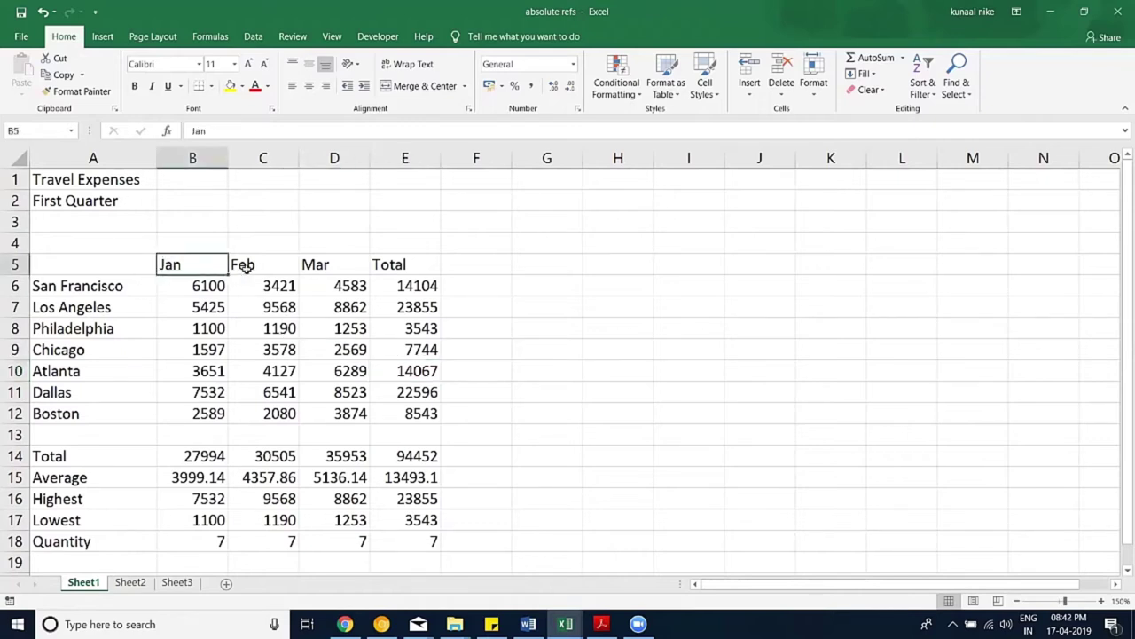
left_click_drag(245, 268, 341, 266)
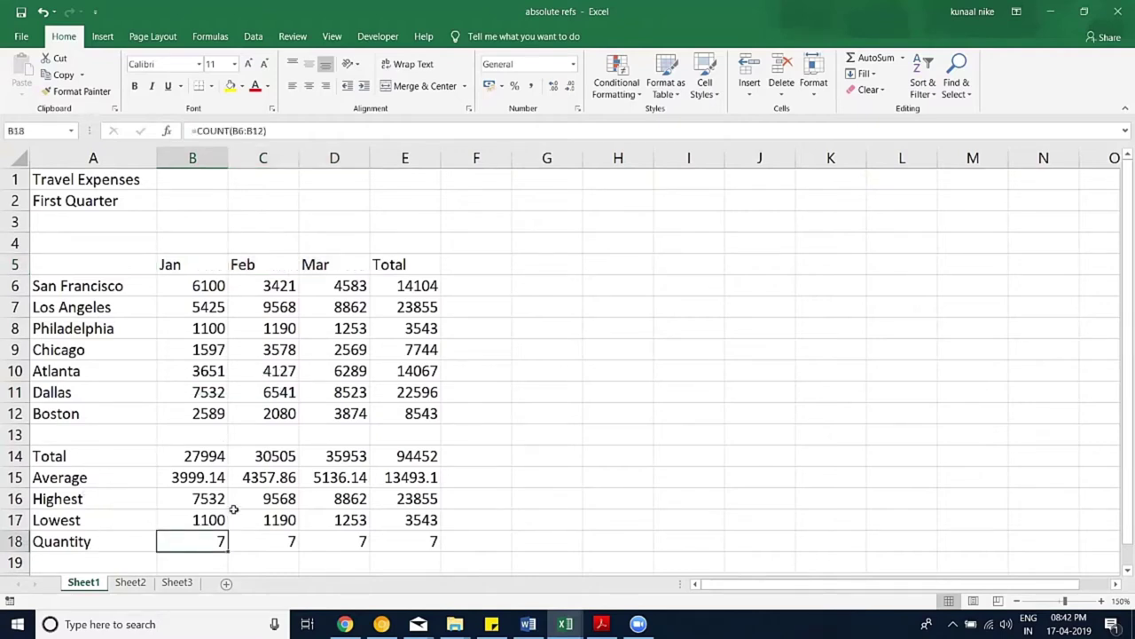
key("Up")
left_click(191, 462)
left_click(196, 481)
left_click(188, 543)
Step: Select the summary range B14:D18 and delete its contents
left_click_drag(225, 456, 335, 534)
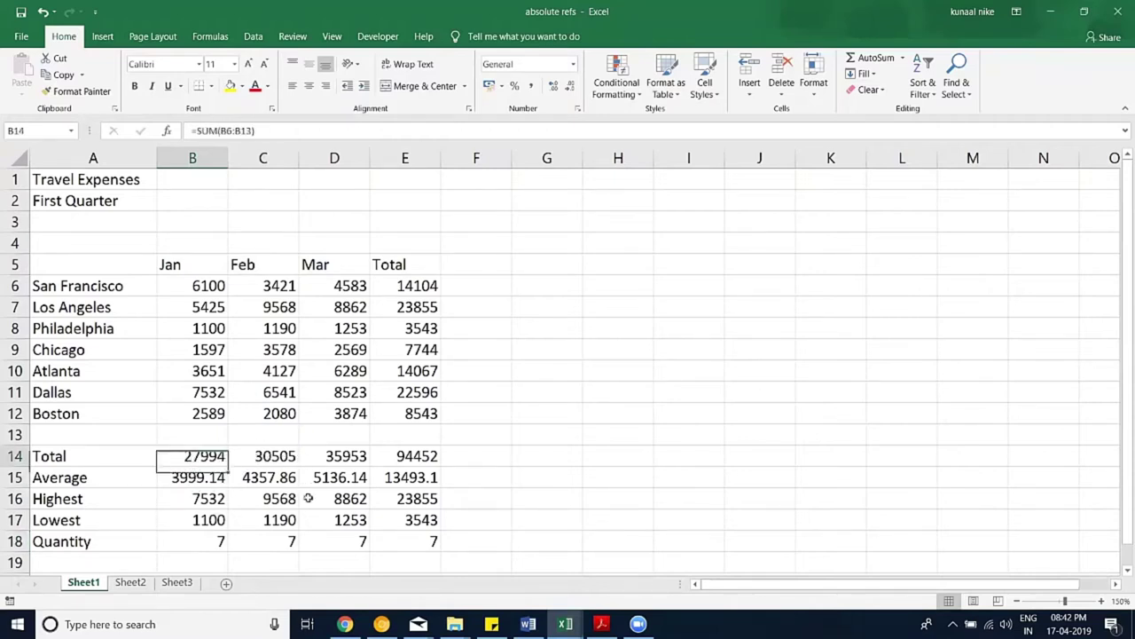
key("Delete")
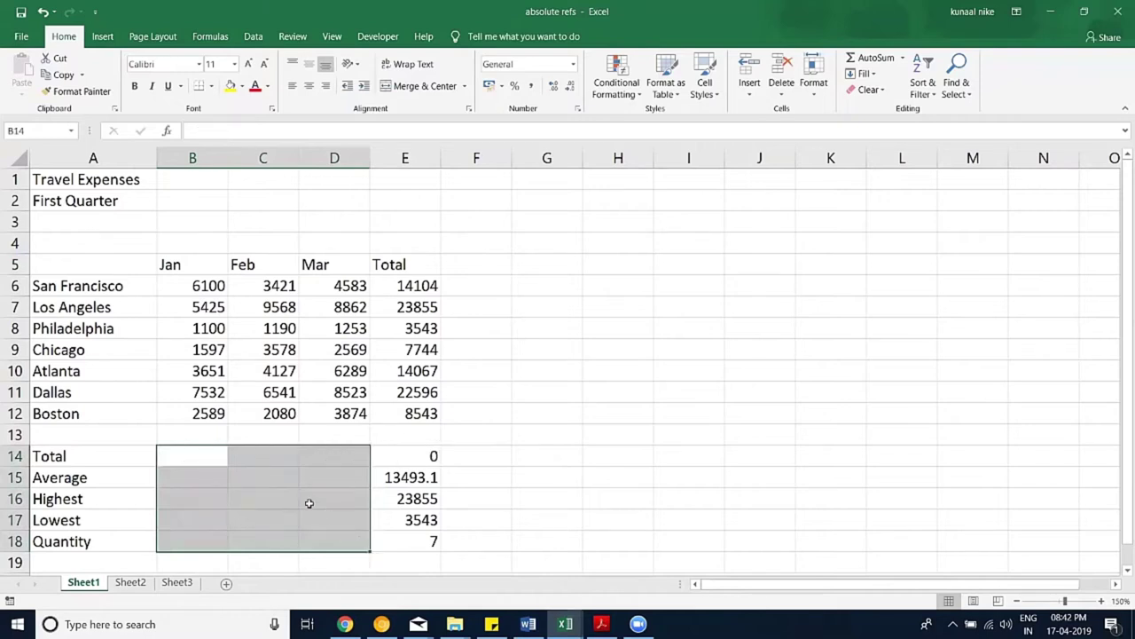
left_click(184, 456)
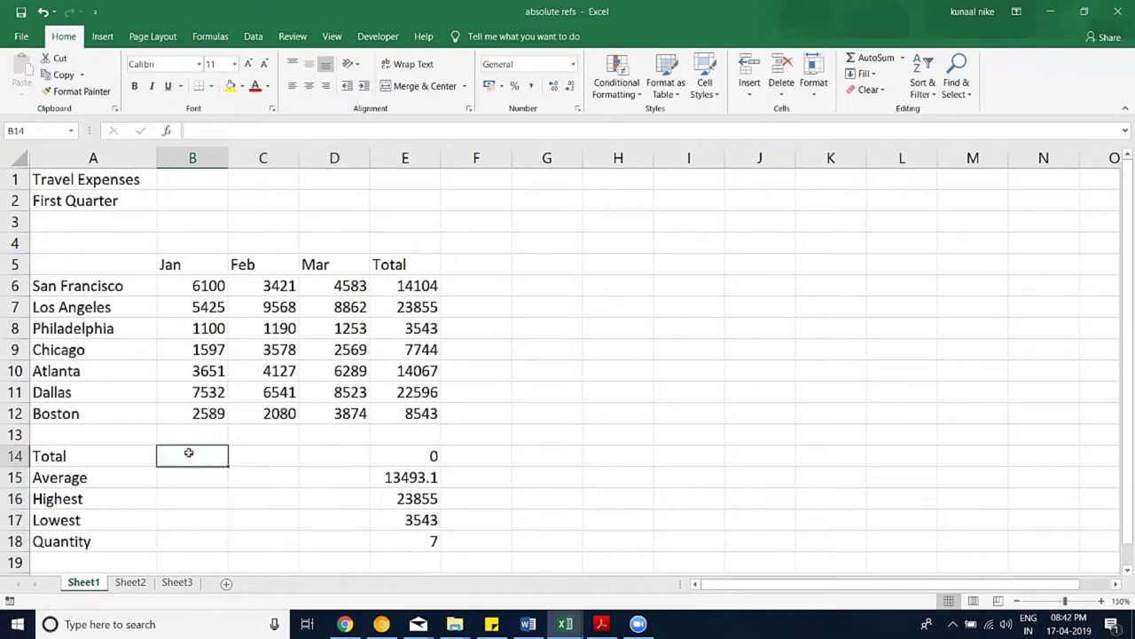
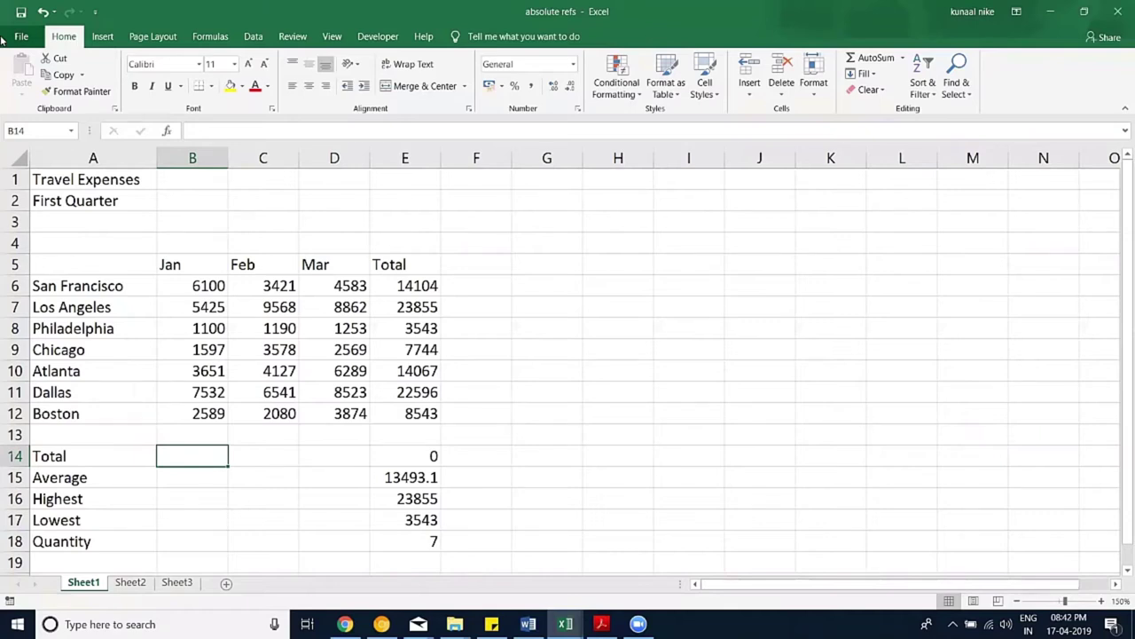
Step: Total Jan in B14 with =SUM(B6:B12) and fill it across to D14 (27994, 30505, 35953)
type("=SUM(")
key("Up")
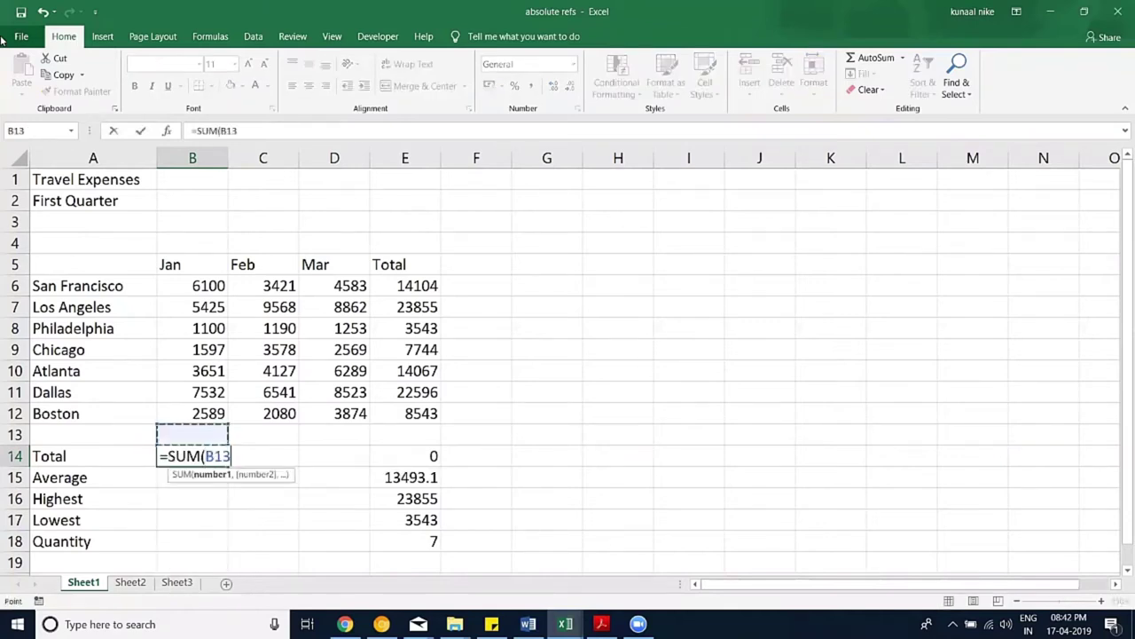
key("Up")
key("Up")
key("Up")
key("Up")
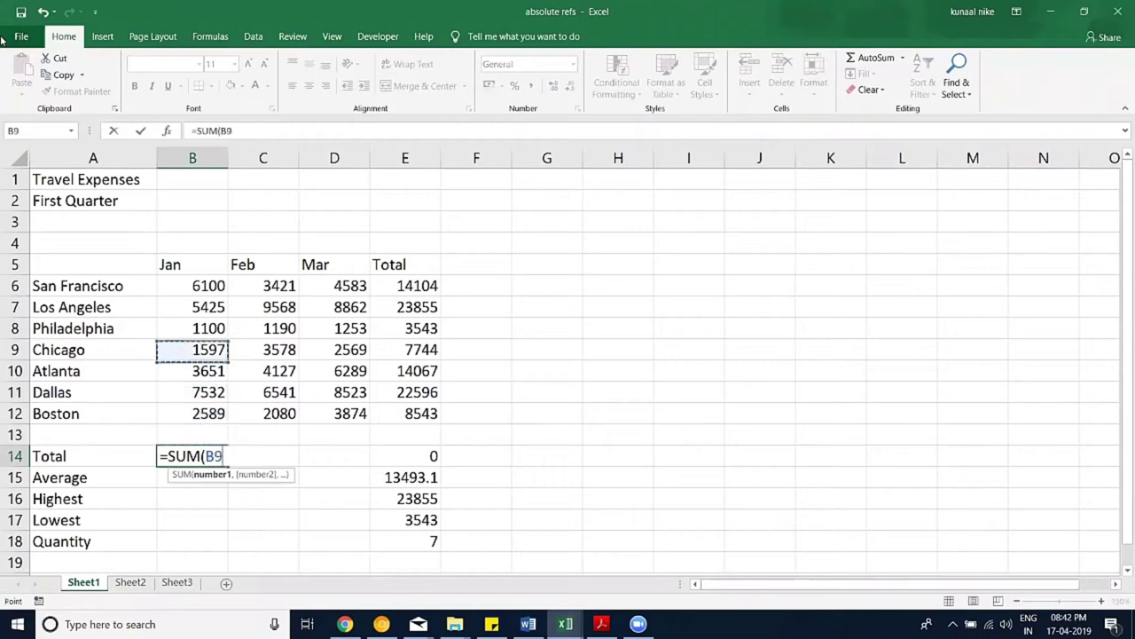
key("Up")
key("Up")
key("Up")
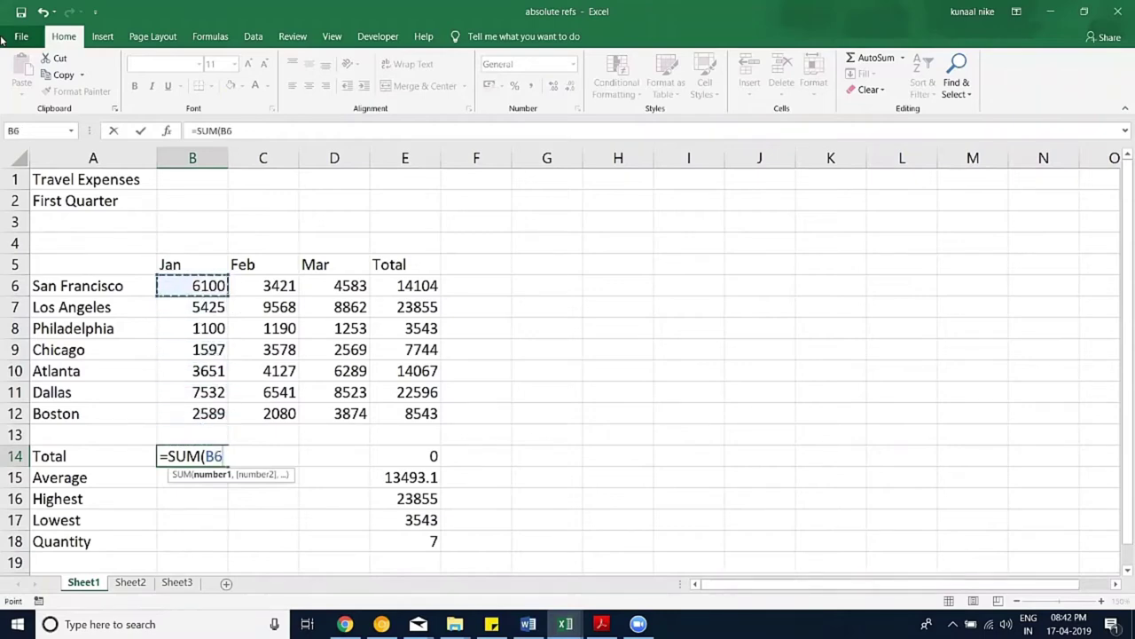
key("shift+Down")
key("shift+Down")
key("shift+Down")
key("shift+Down")
key("shift+Down")
key("shift+Down")
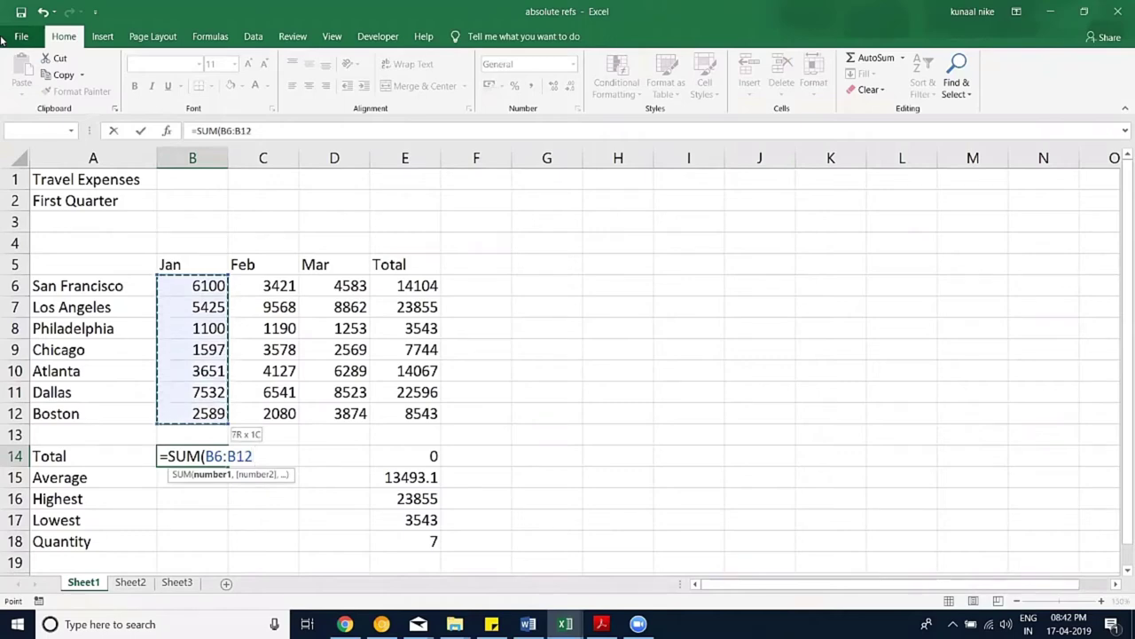
type(")")
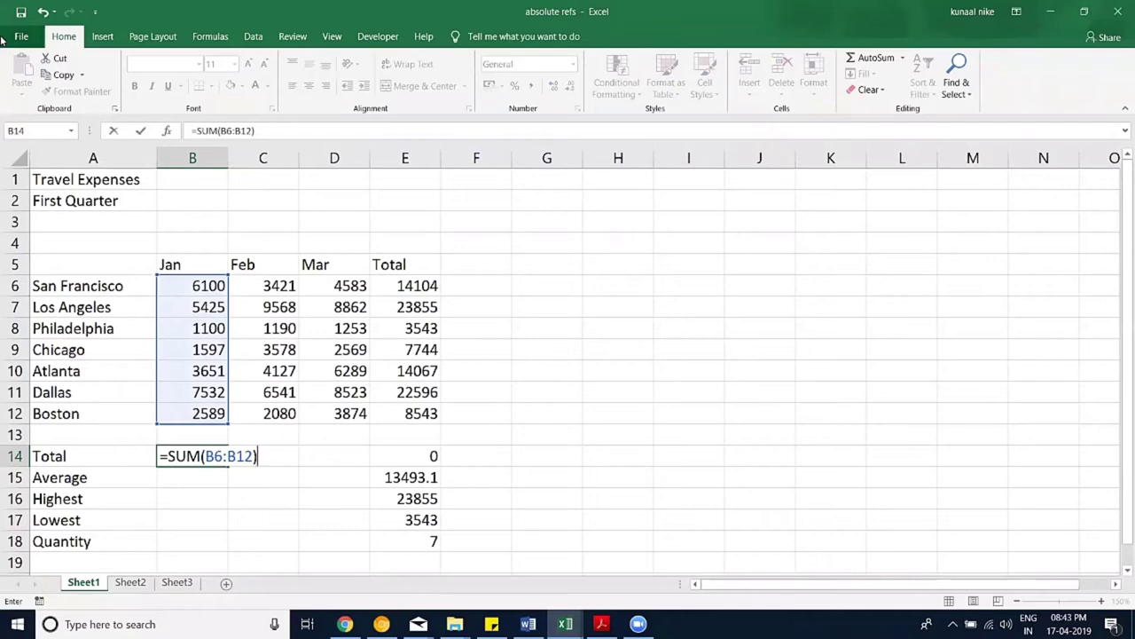
key("Return")
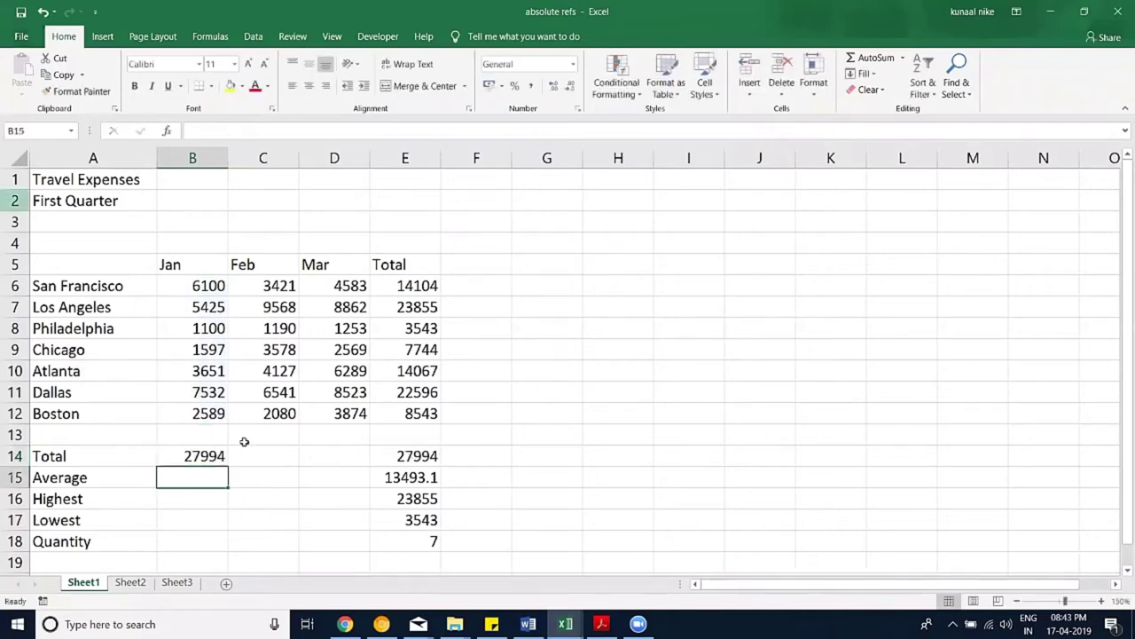
left_click(196, 459)
left_click_drag(226, 469, 351, 471)
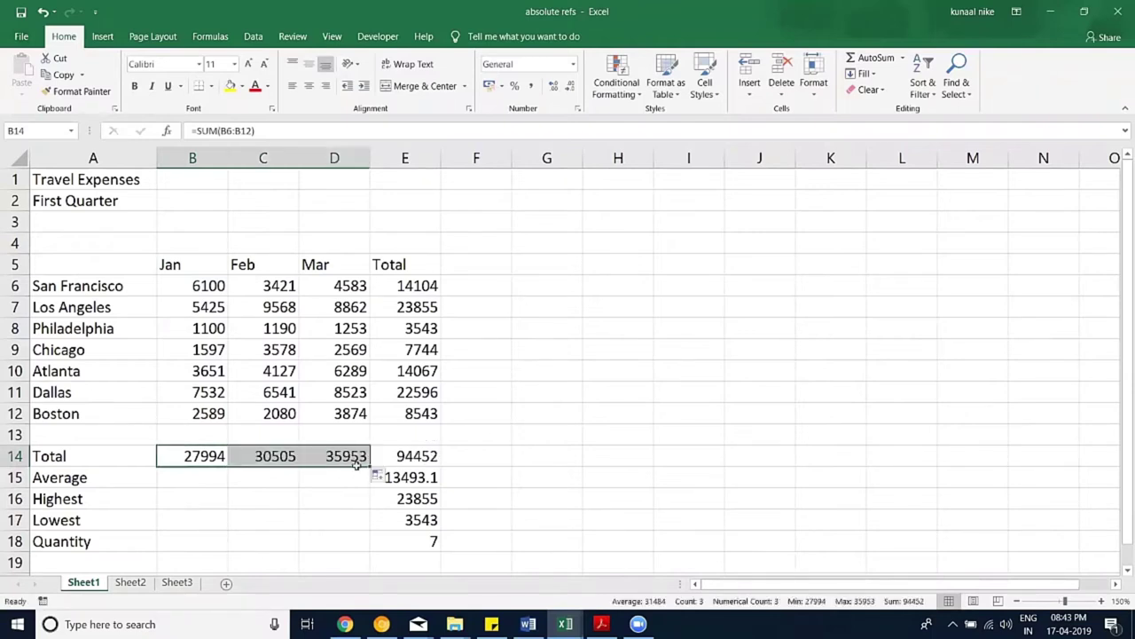
double_click(289, 456)
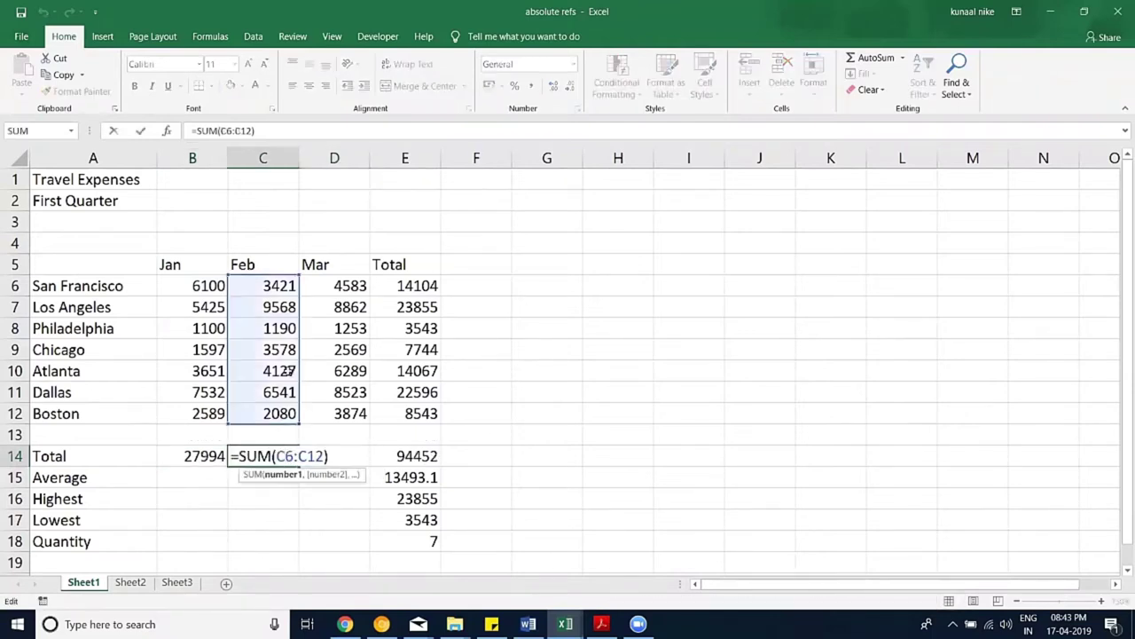
left_click(337, 456)
double_click(337, 456)
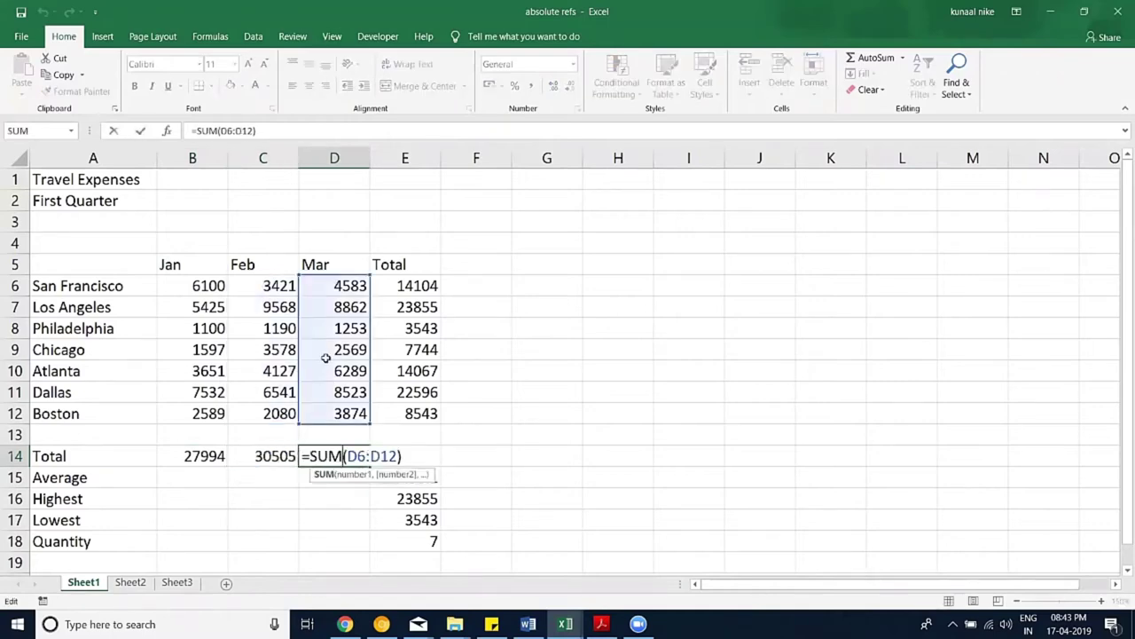
key("ctrl+Return")
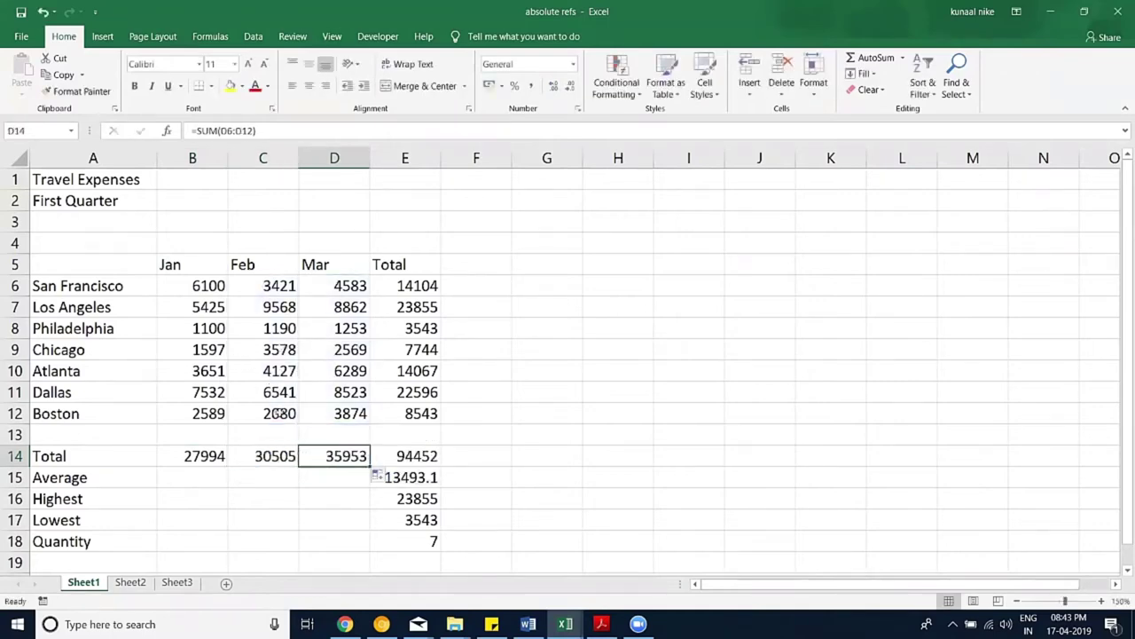
double_click(201, 455)
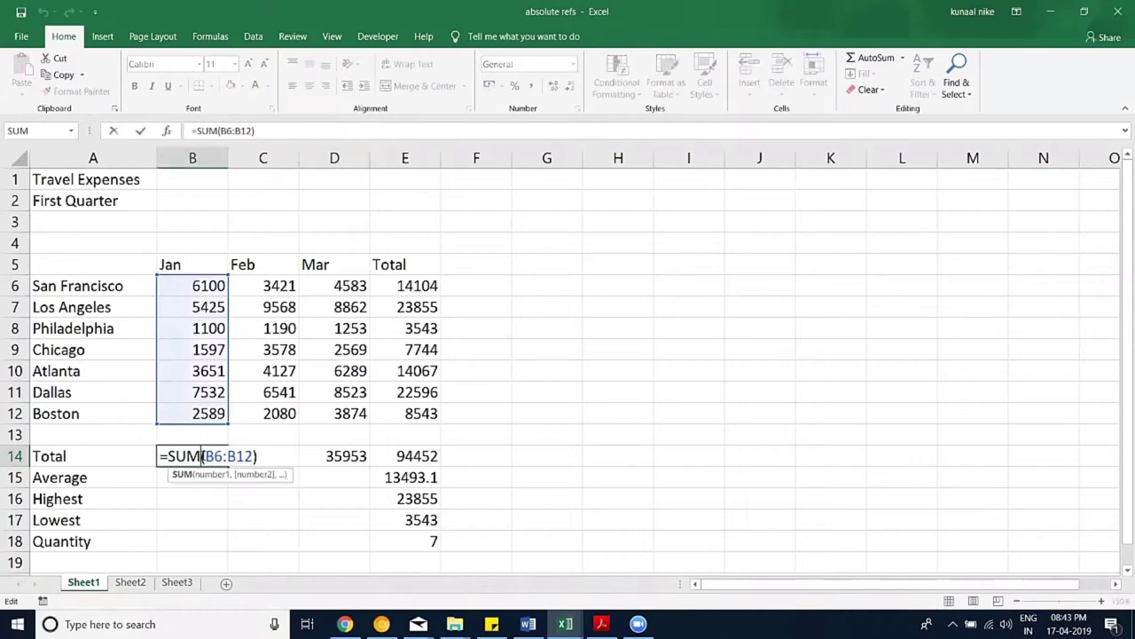
left_click(250, 456)
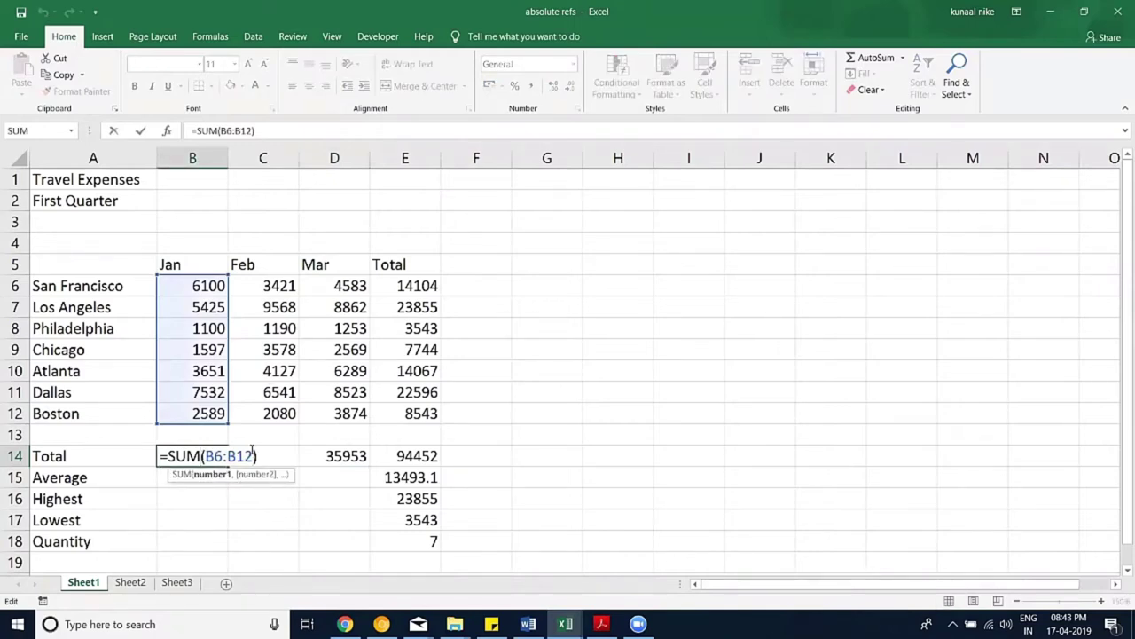
Step: Change the Jan total in B14 to absolute references, =SUM($B$6:$B$12)
key("F4")
left_click(213, 456)
key("F4")
key("Return")
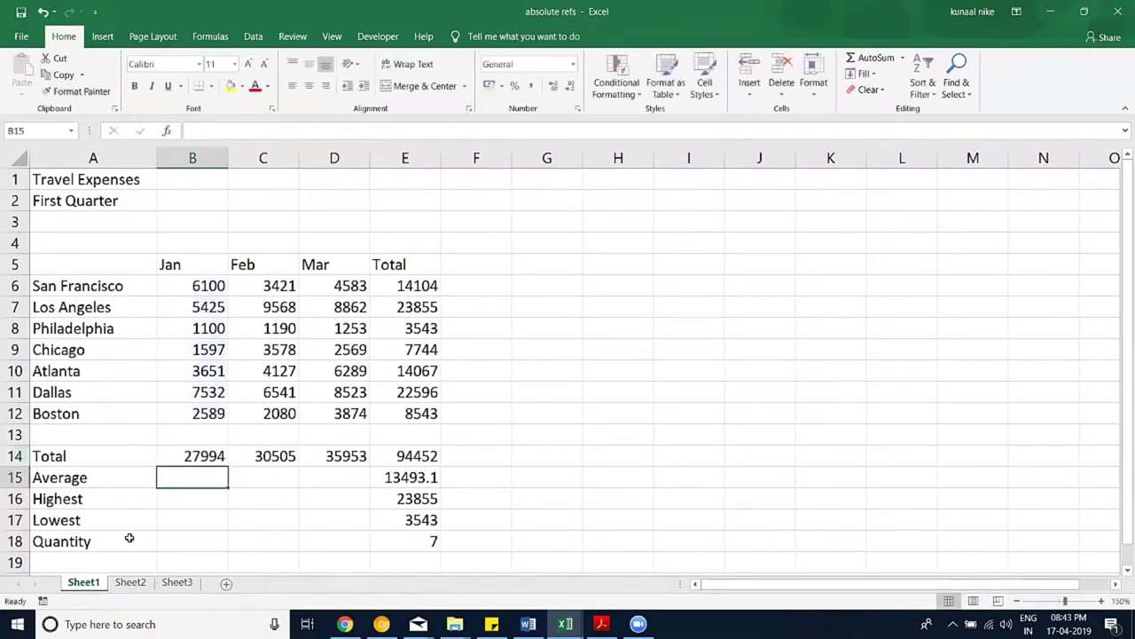
Step: Fill the absolute formula across to D14 and check the Feb and Mar formulas
left_click(213, 454)
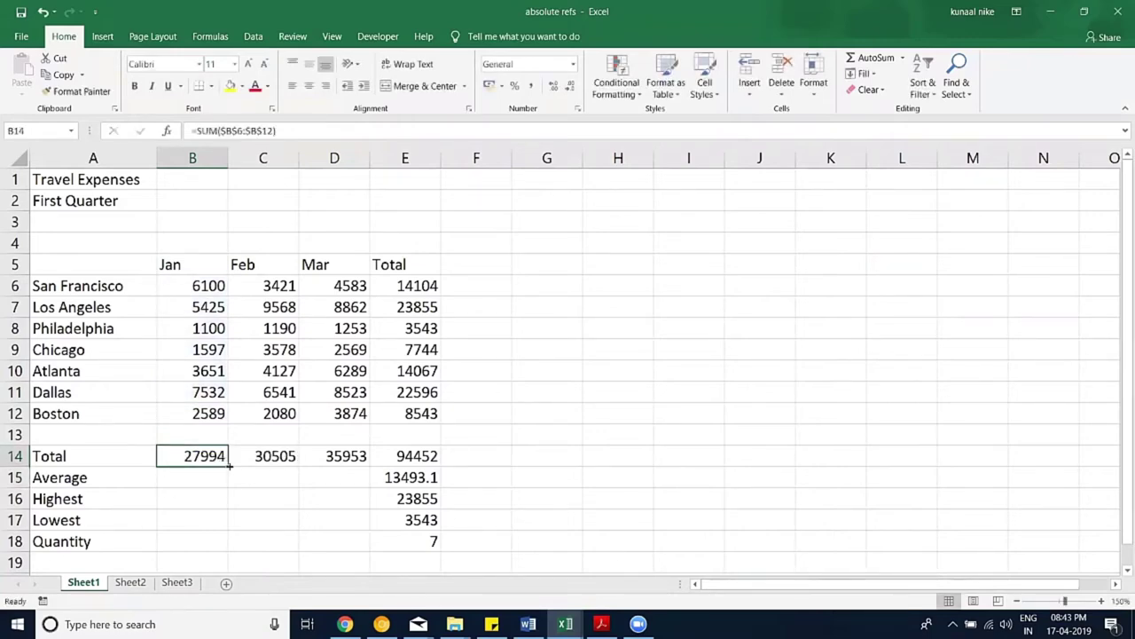
left_click_drag(229, 463, 355, 466)
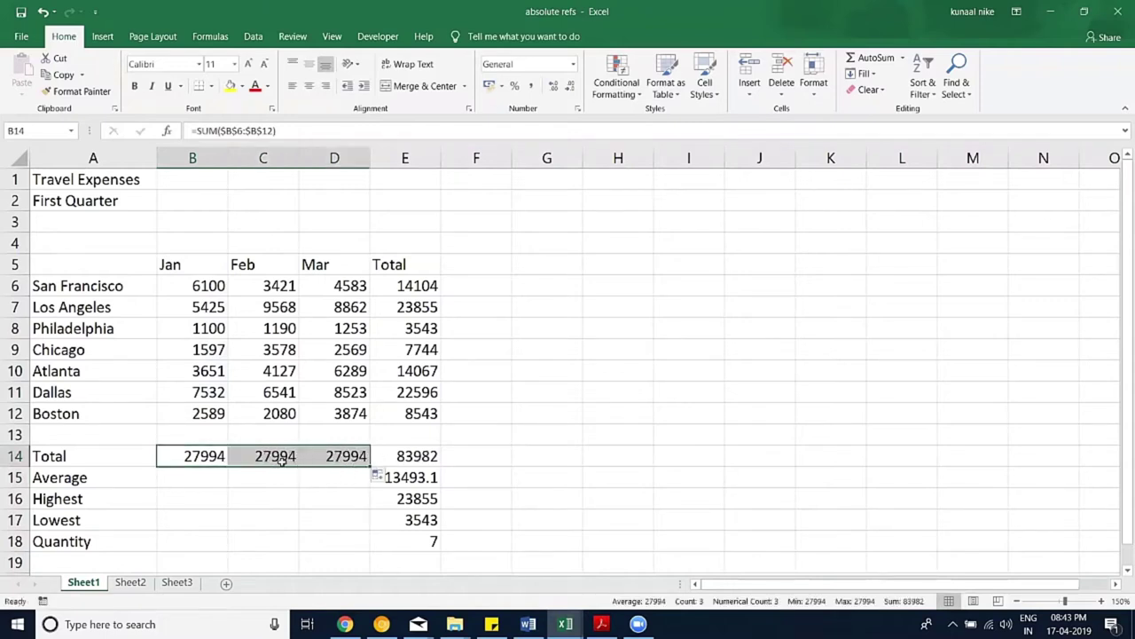
double_click(280, 459)
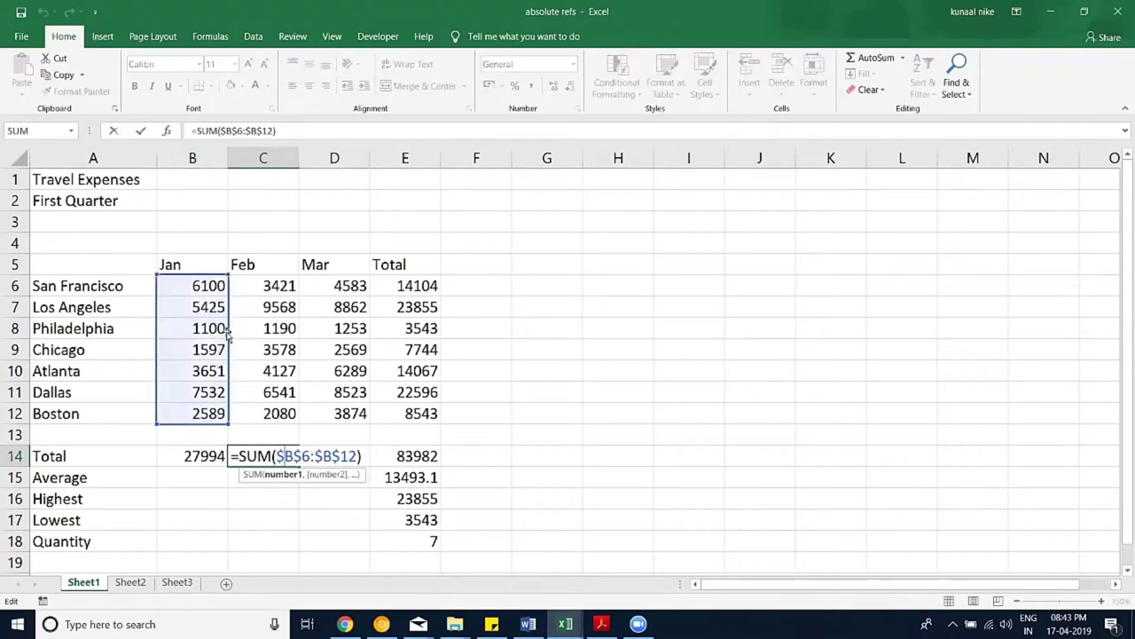
key("Escape")
key("Right")
key("F2")
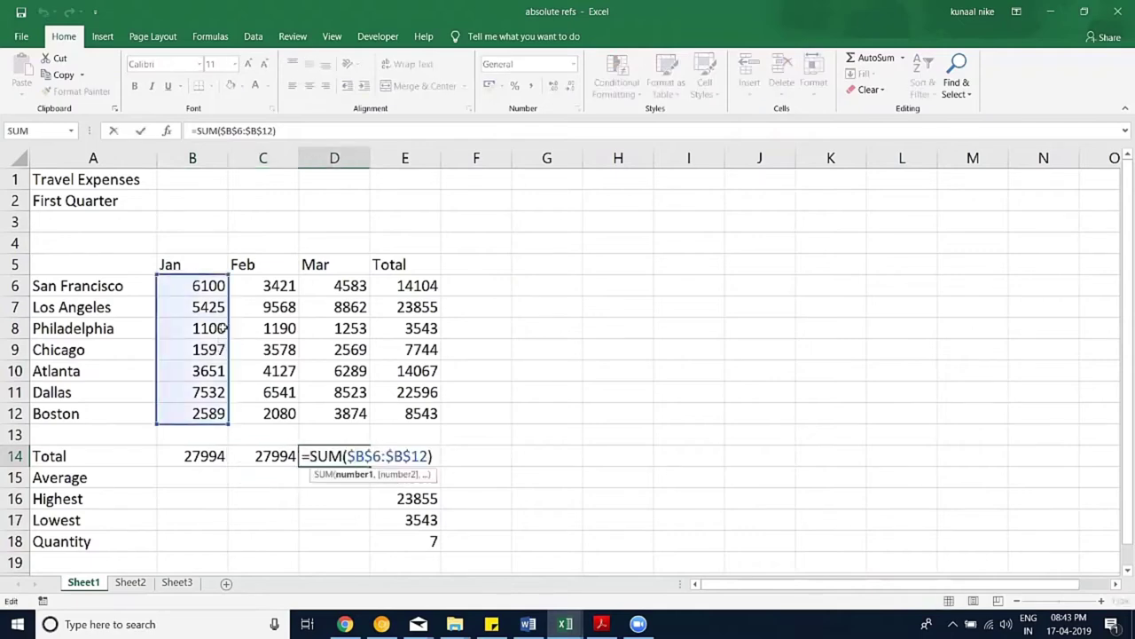
key("ctrl+Return")
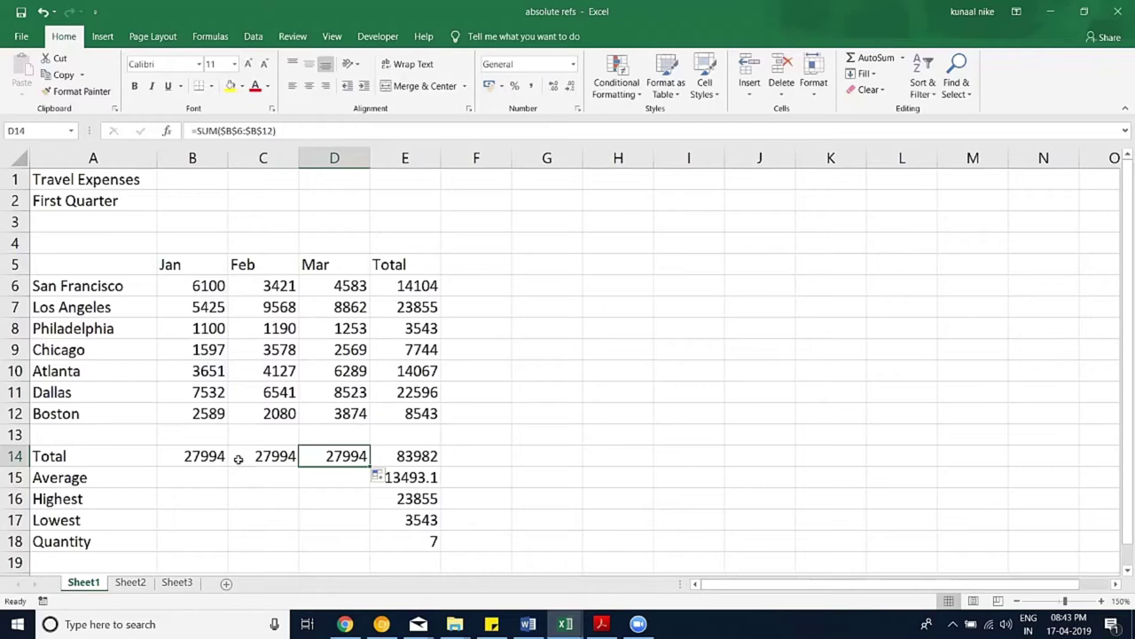
Step: Clear the copied totals in C14:D14, keeping only the Jan total
left_click_drag(261, 457, 305, 472)
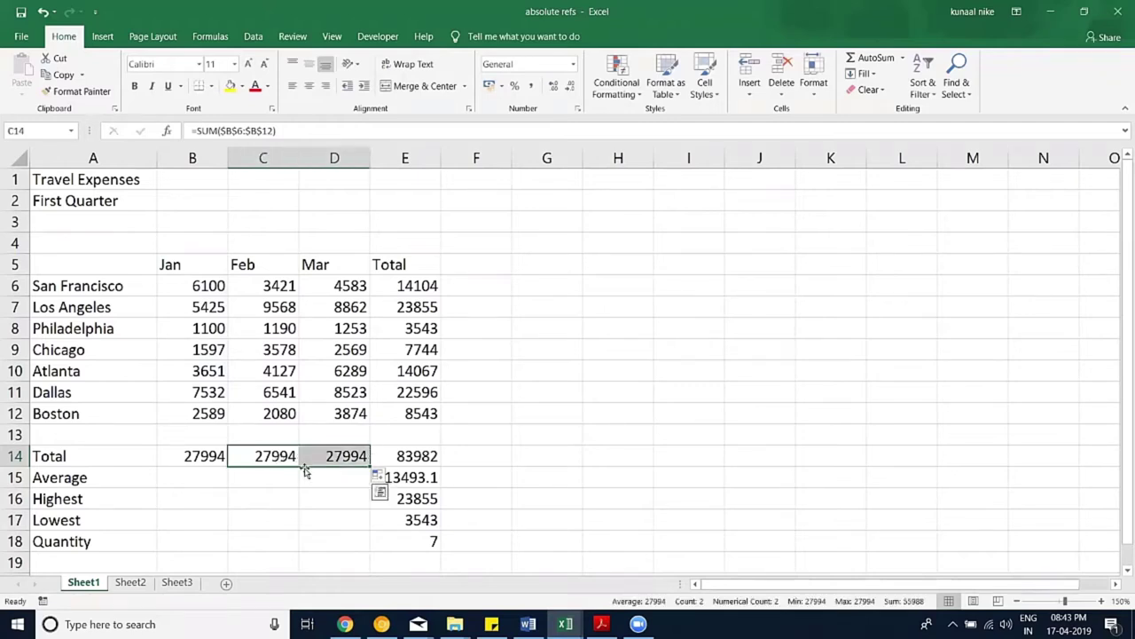
key("Delete")
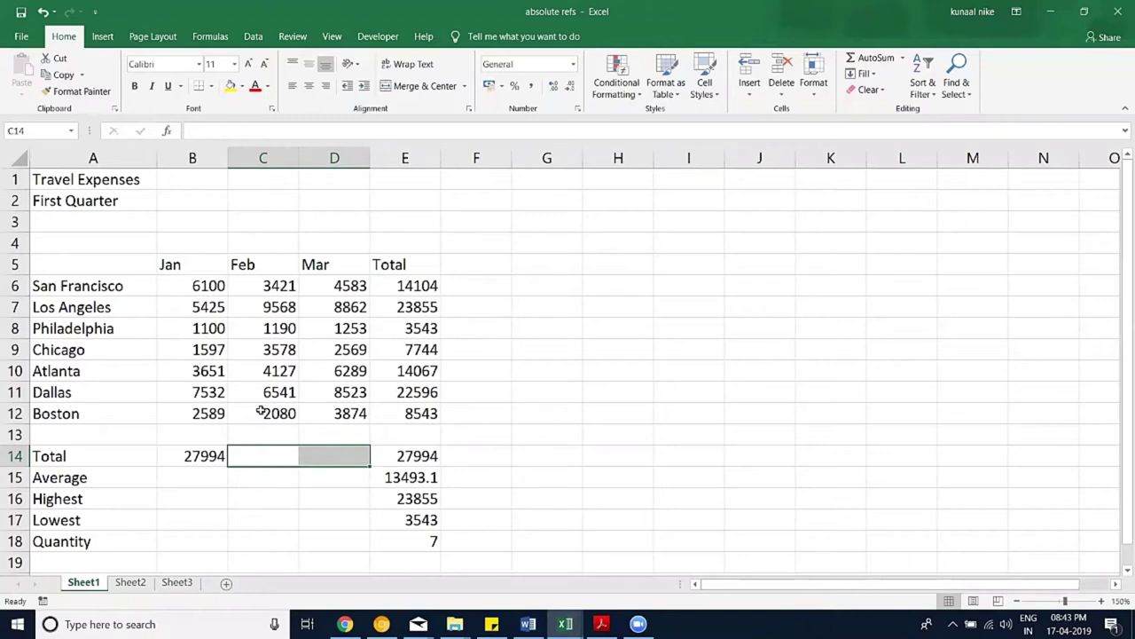
left_click(220, 457)
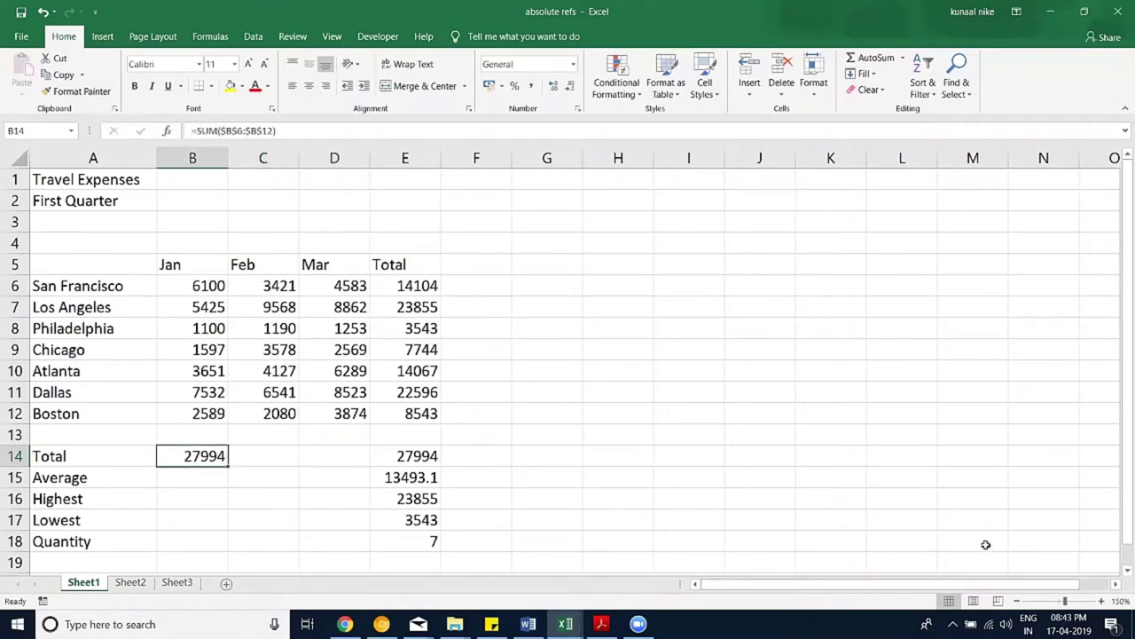
left_click(1103, 603)
left_click(1103, 603)
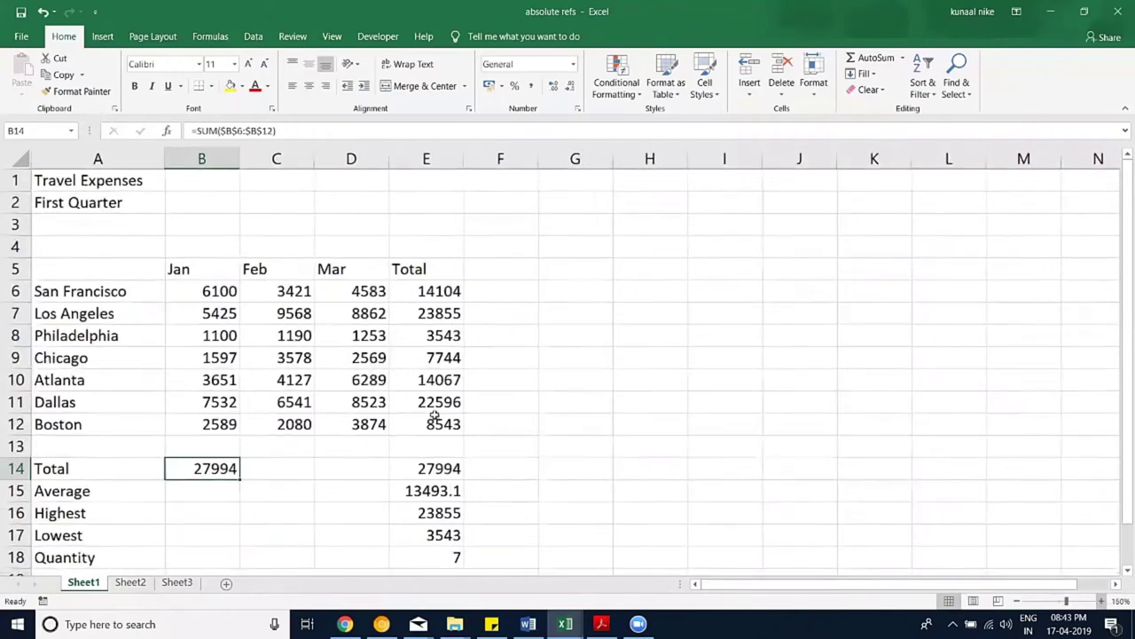
Step: Collapse the ribbon and paste the B14 total formula into C14:D14
double_click(58, 41)
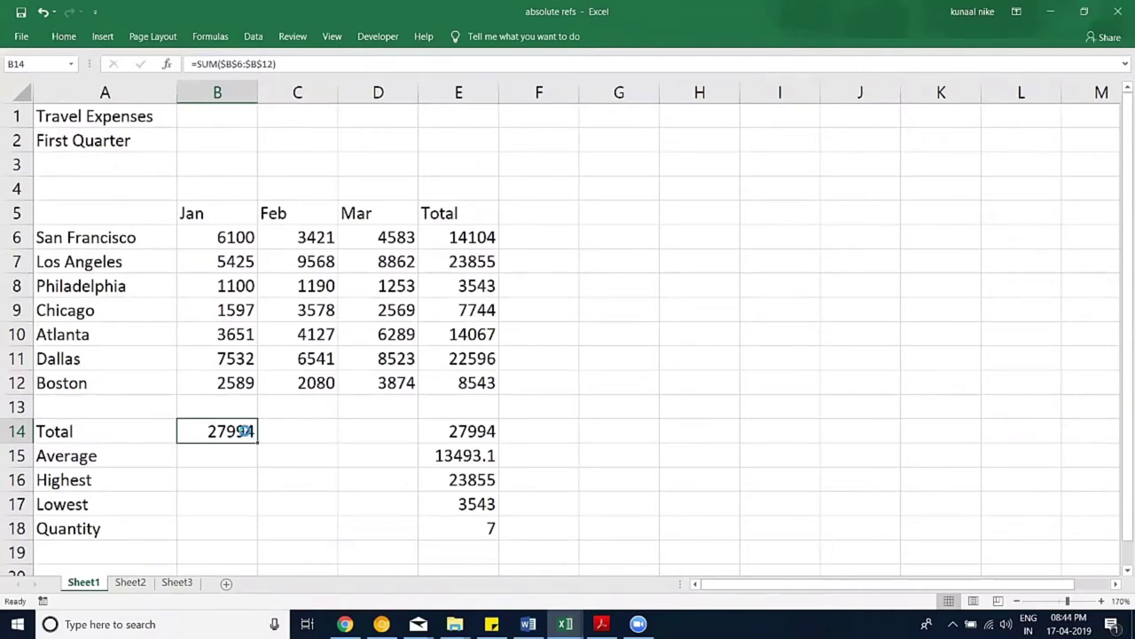
key("ctrl+c")
left_click_drag(327, 429, 346, 435)
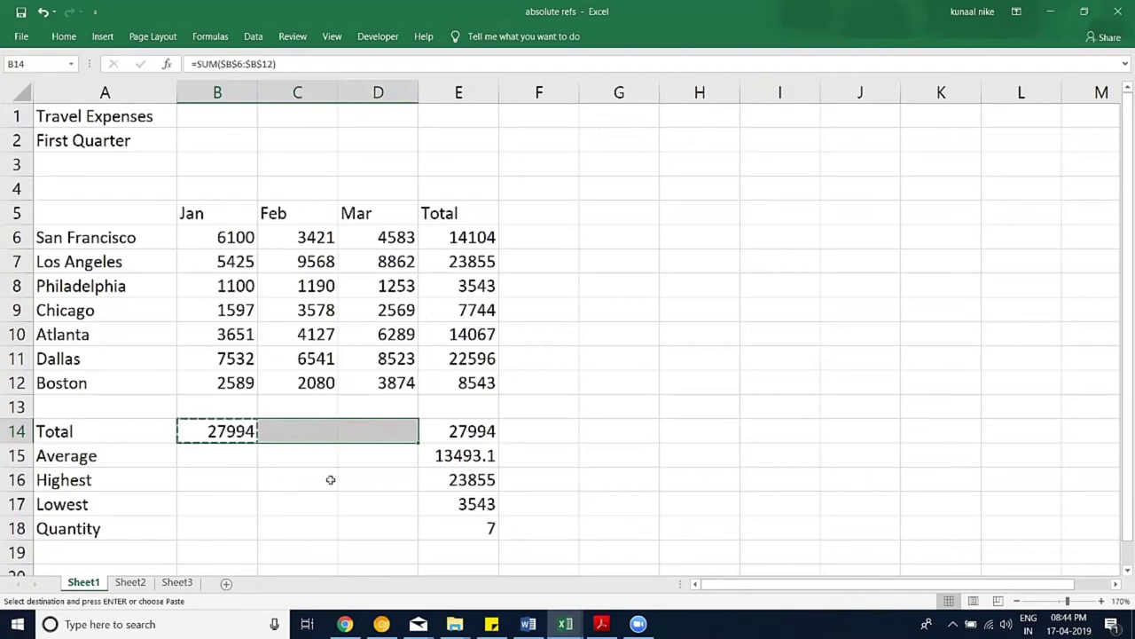
key("ctrl+v")
key("Escape")
Step: Check the pasted Feb formula, then delete the pasted totals in C14:D14
left_click(301, 432)
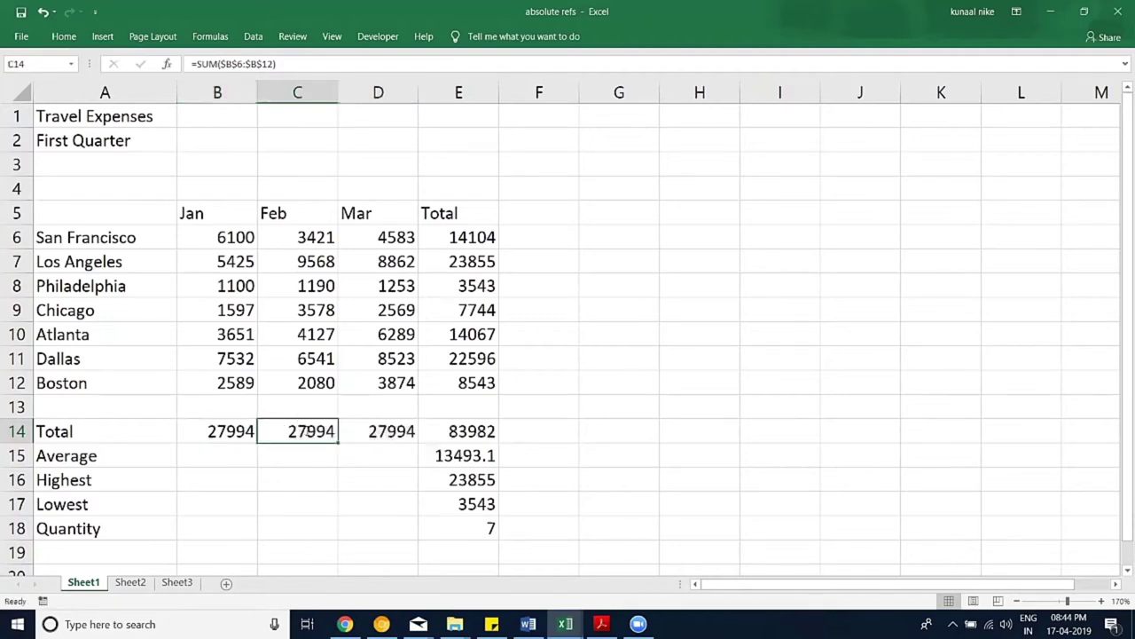
double_click(304, 431)
key("Escape")
left_click_drag(327, 432, 358, 433)
key("Delete")
left_click(213, 431)
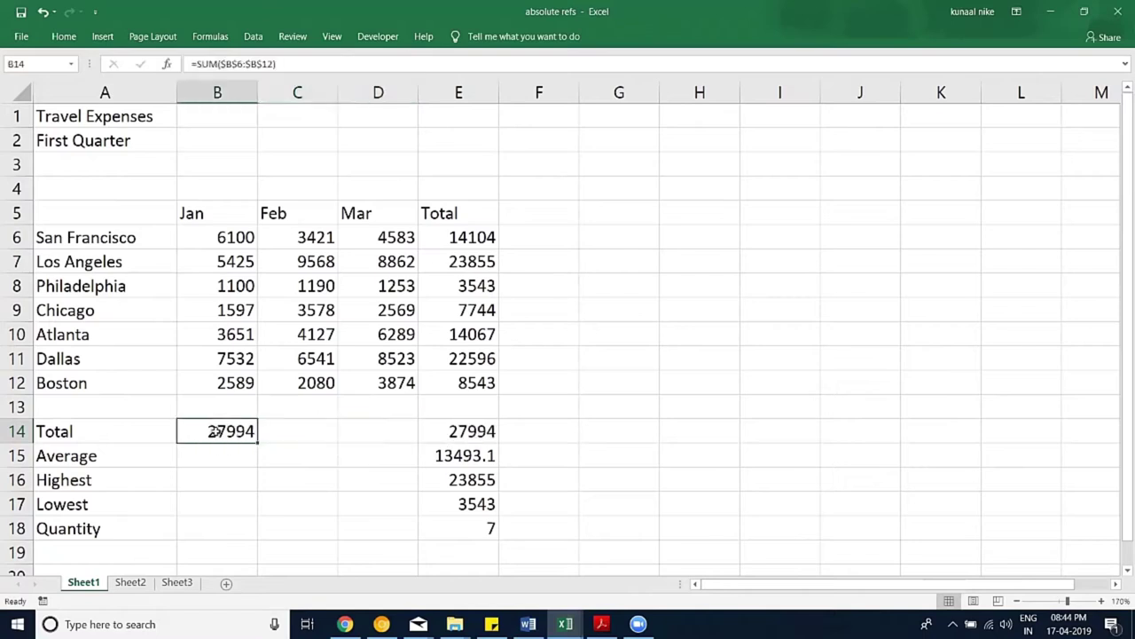
Step: Switch the B14 total back to relative references, =SUM(B6:B12)
left_click(272, 64)
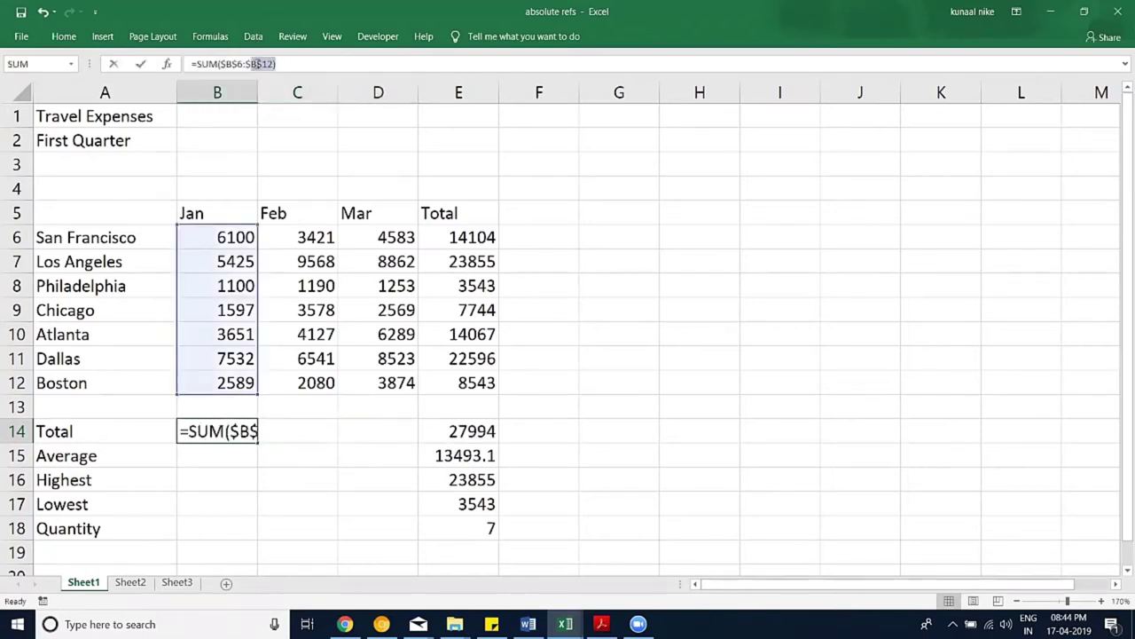
left_click_drag(276, 63, 221, 64)
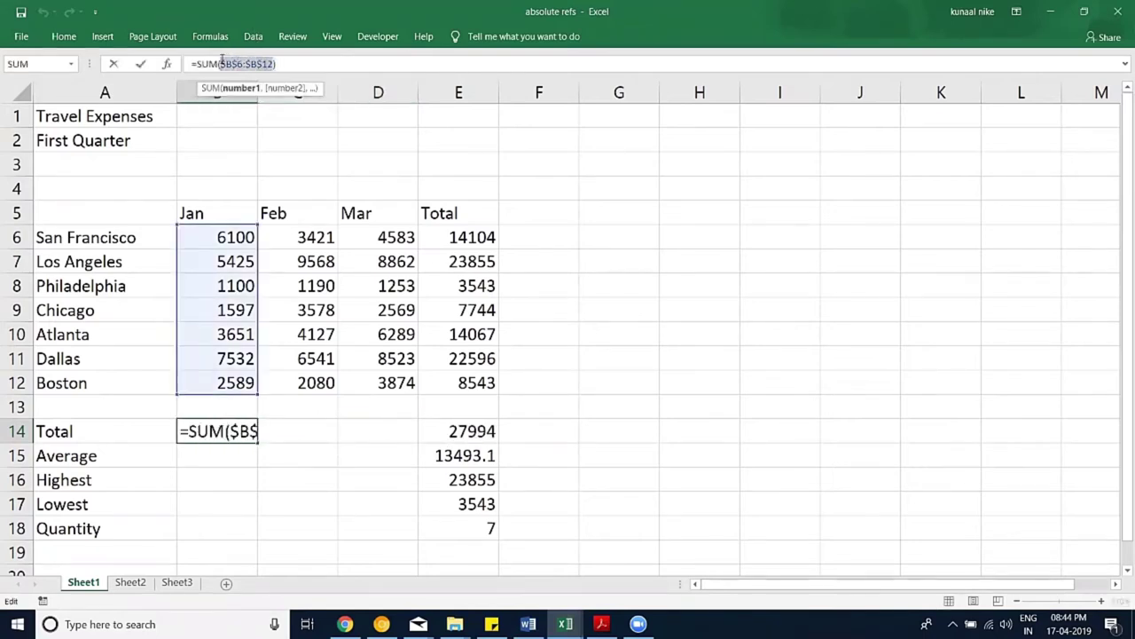
key("F4")
key("F4")
key("F4")
key("ctrl+Return")
key("Return")
key("Up")
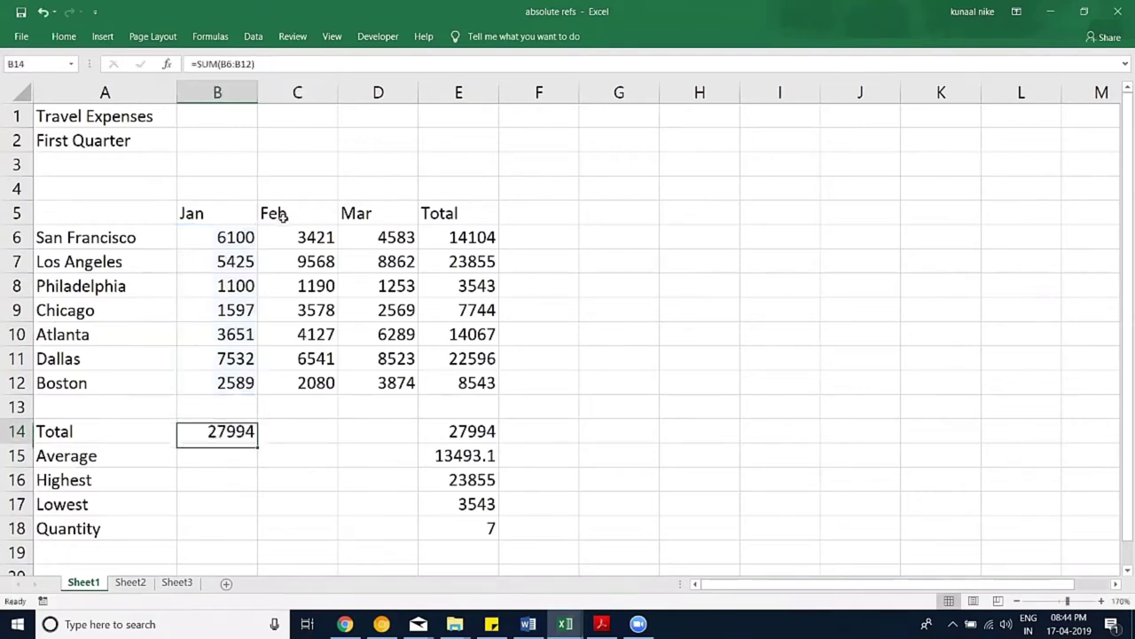
Step: Copy the Jan total into C14:D14, giving Feb 30505 and Mar 35953
key("ctrl+c")
key("shift+Right")
key("shift+Right")
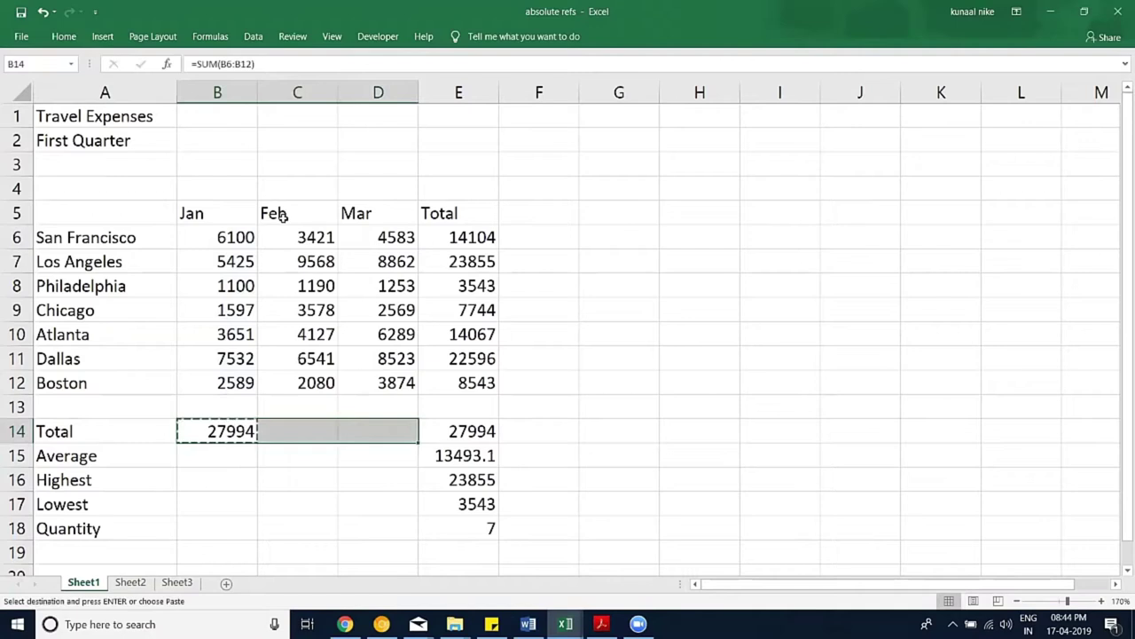
key("ctrl+v")
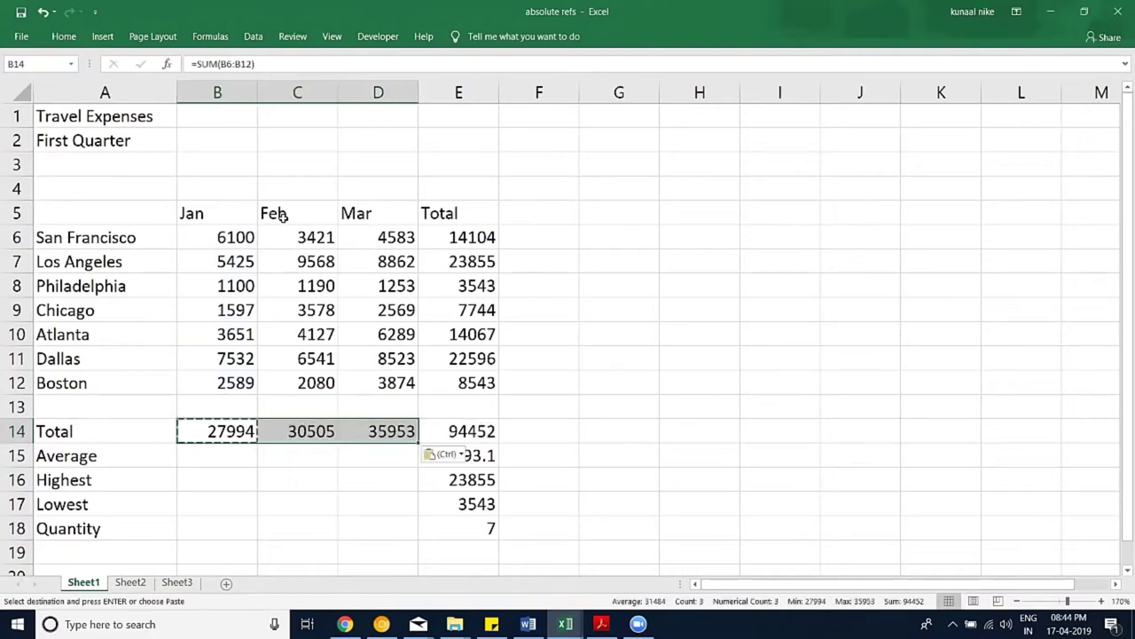
key("Escape")
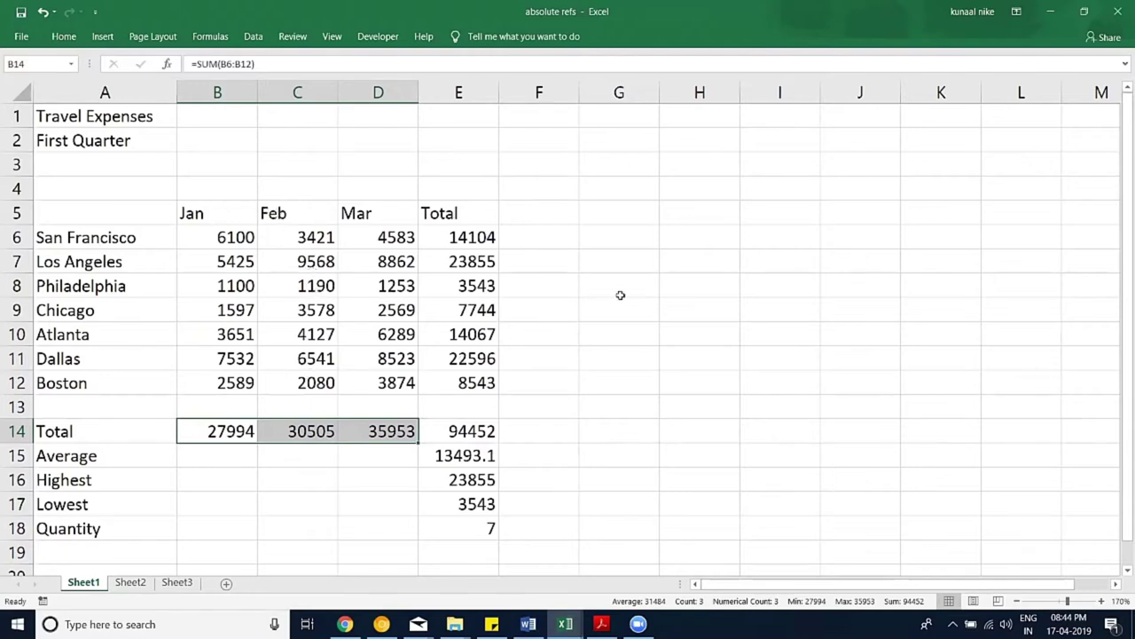
left_click(714, 239)
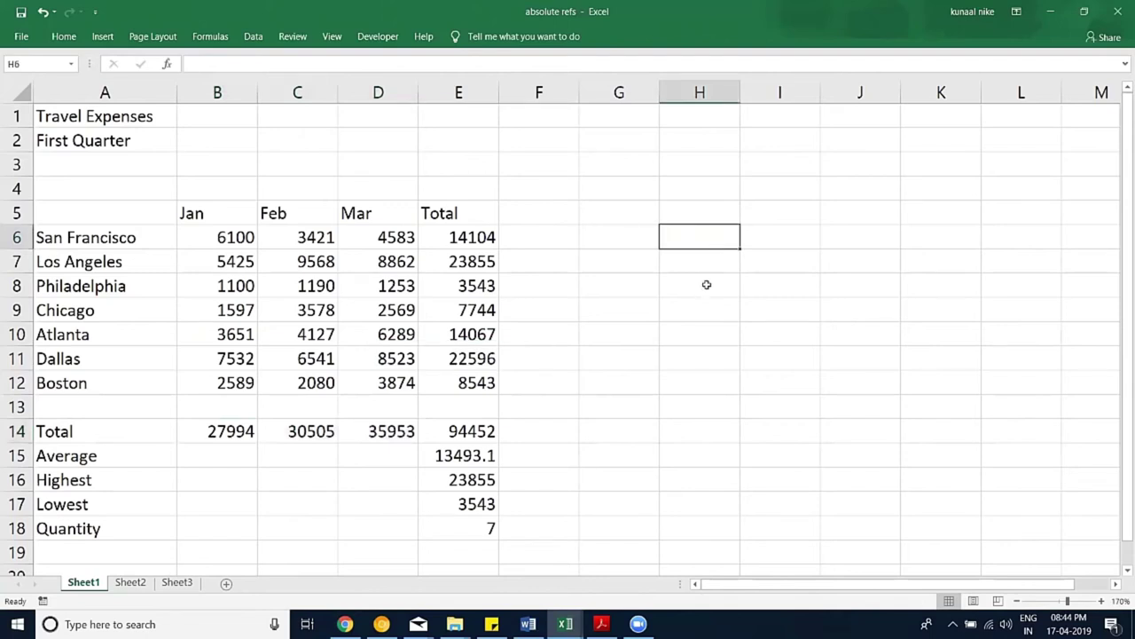
Step: Put the reference example =E6 as text in H6
type("=")
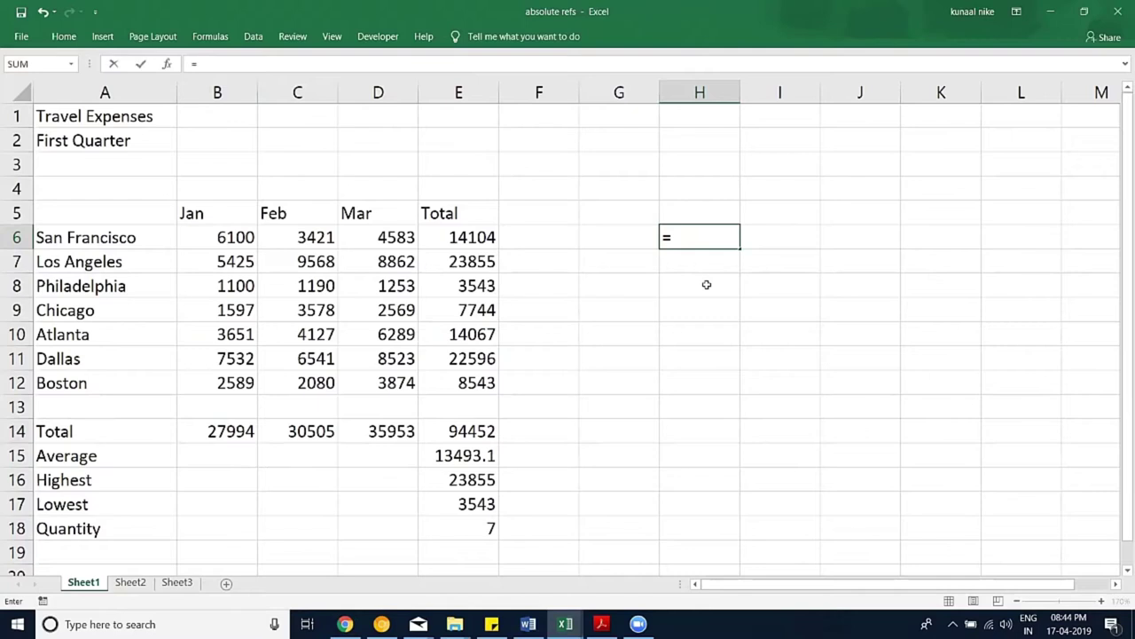
left_click(477, 236)
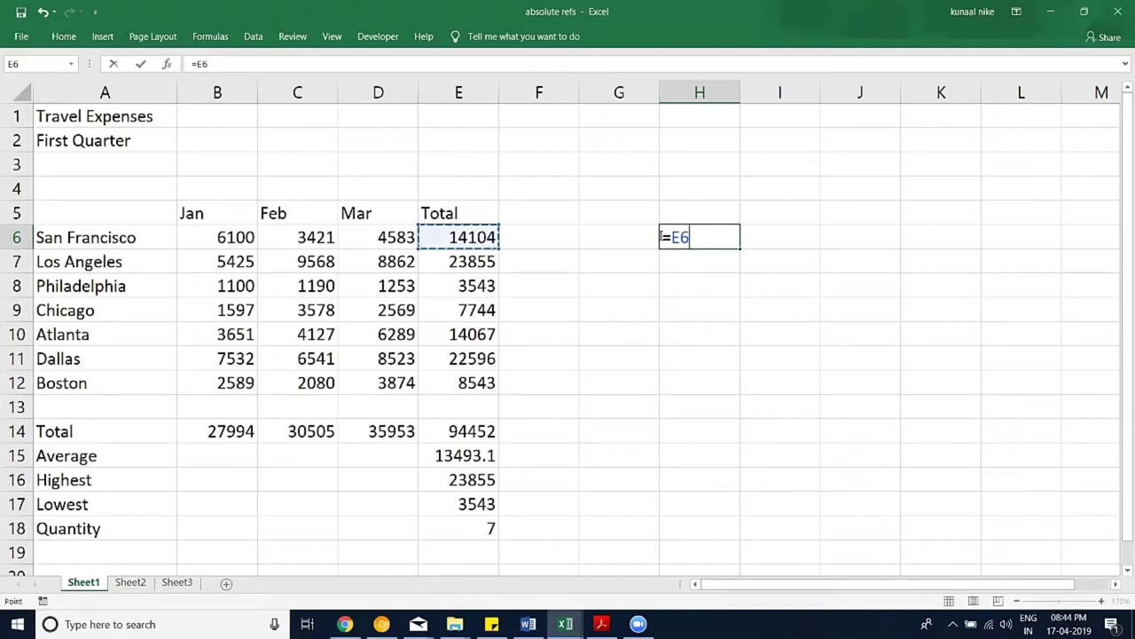
key("F2")
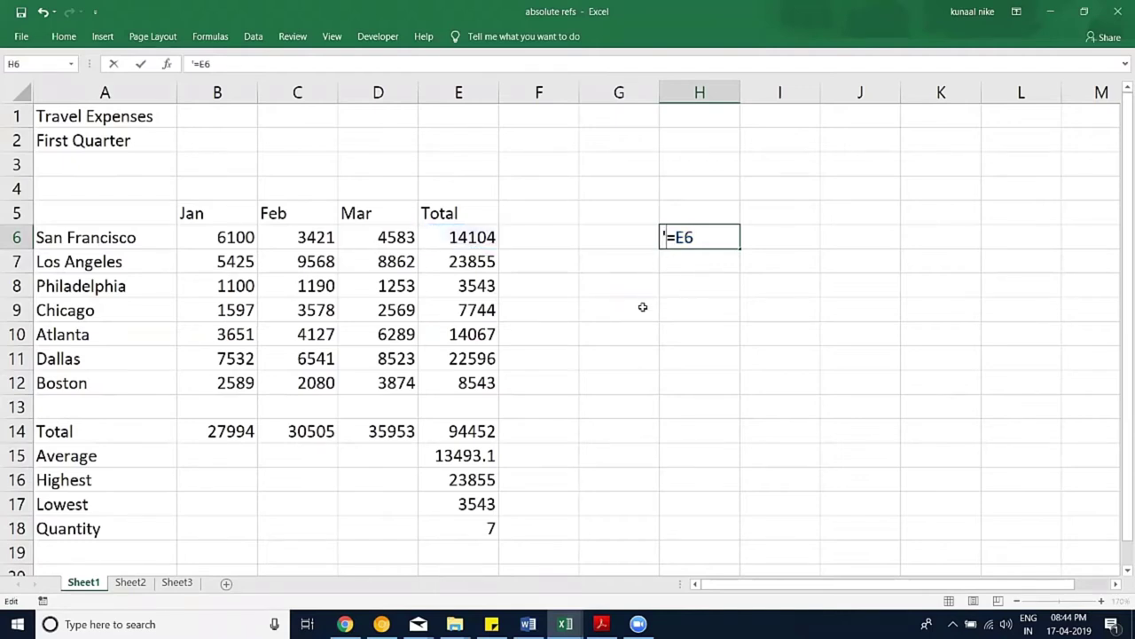
key("Return")
Step: Put the absolute reference example =$E$6 as text in H7
type("=")
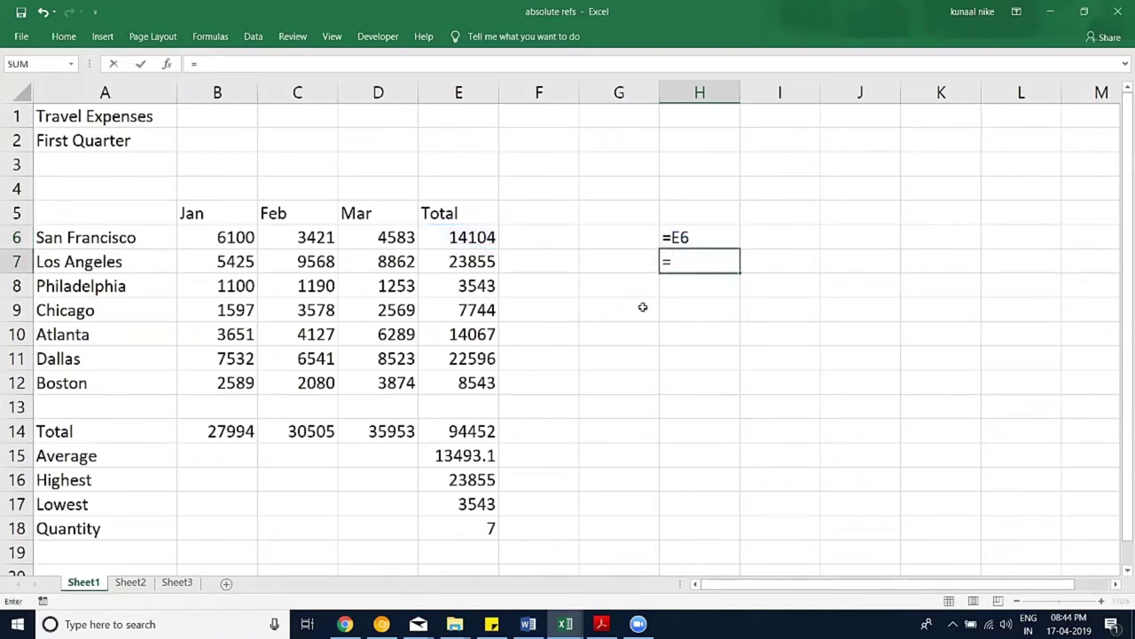
left_click(489, 241)
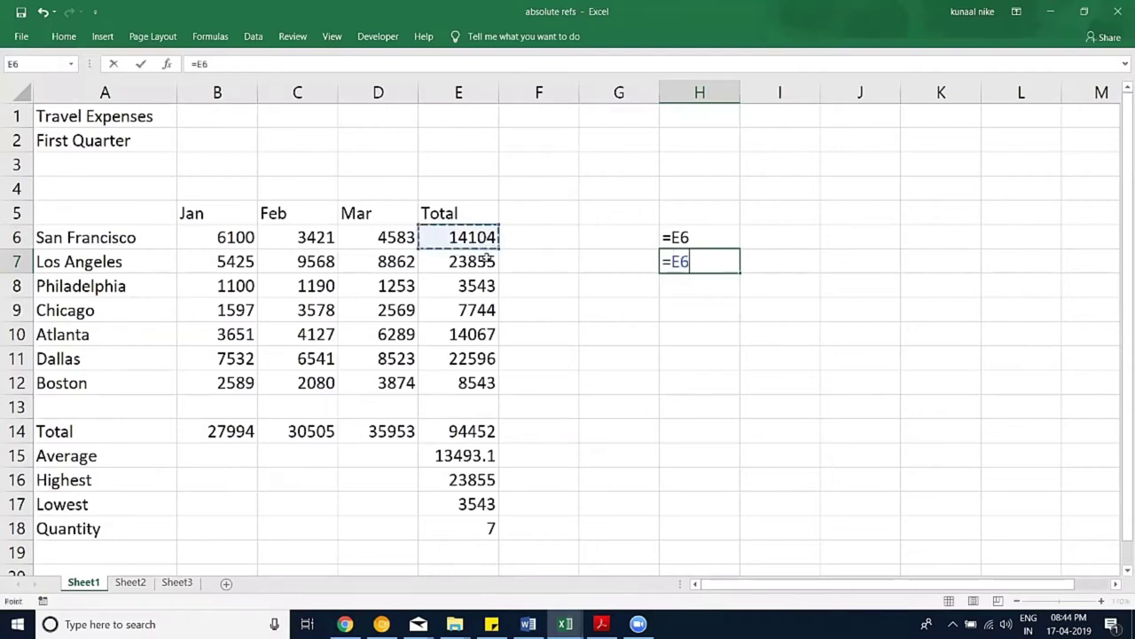
key("F4")
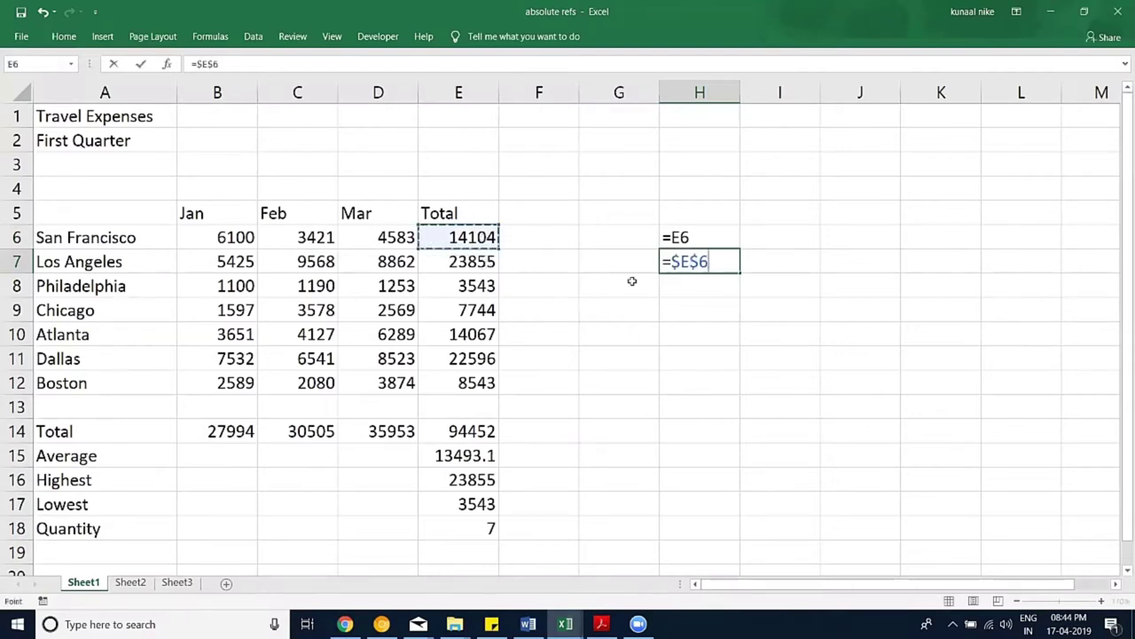
left_click(673, 263)
key("Home")
type("'")
left_click_drag(696, 262, 674, 262)
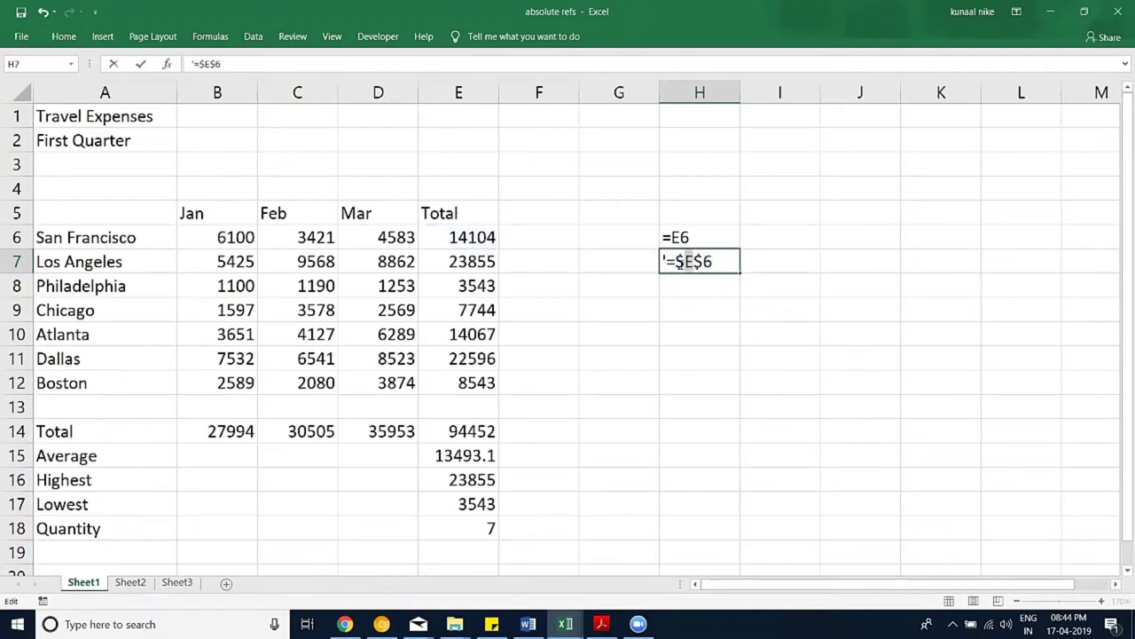
left_click_drag(697, 262, 713, 262)
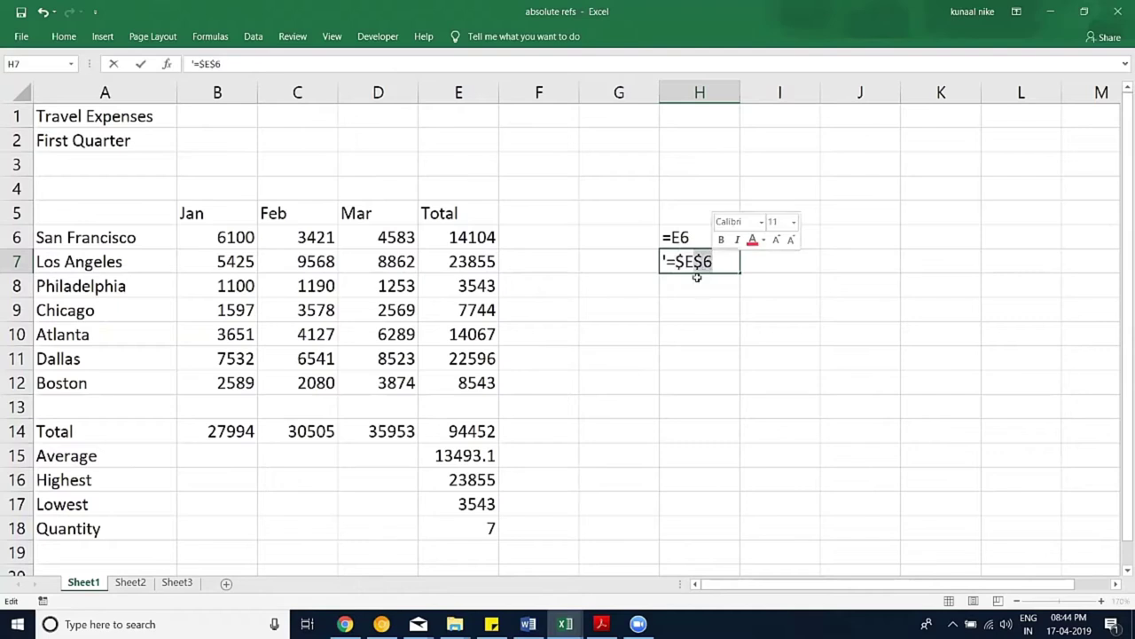
key("Return")
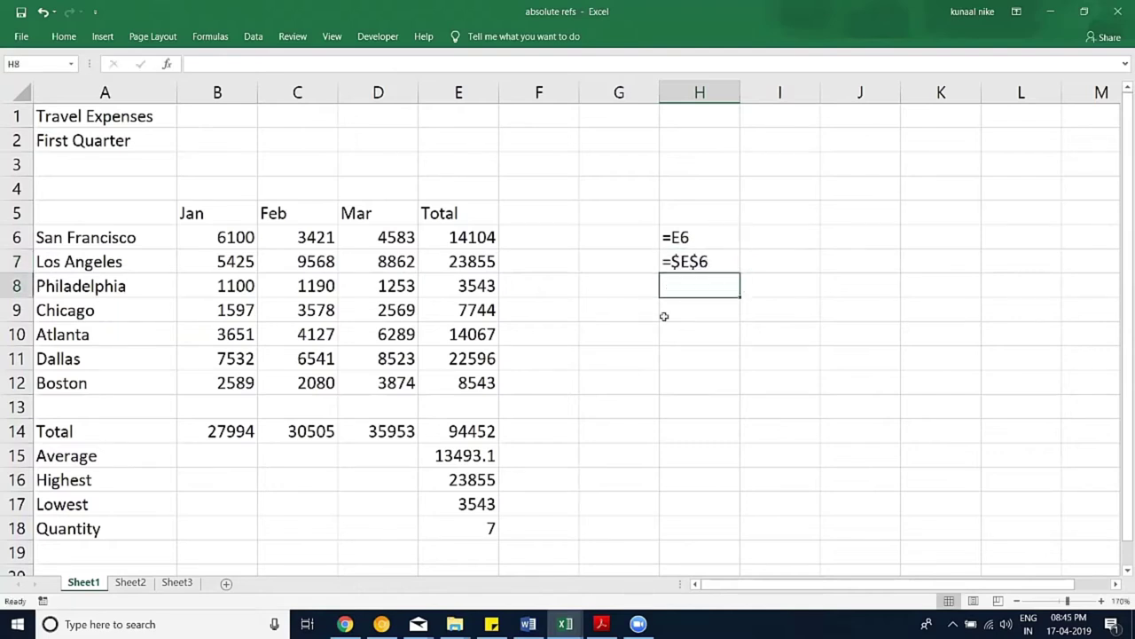
left_click(794, 237)
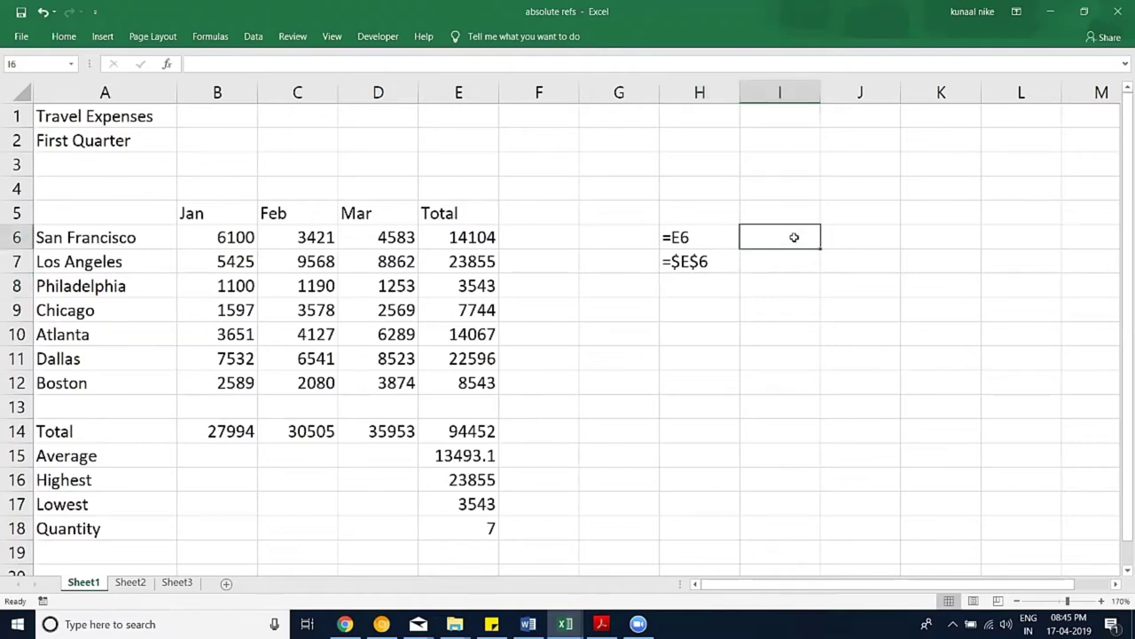
Step: Label I7:I10 as F4 time 1 through F4 time 4 using the fill handle
key("Down")
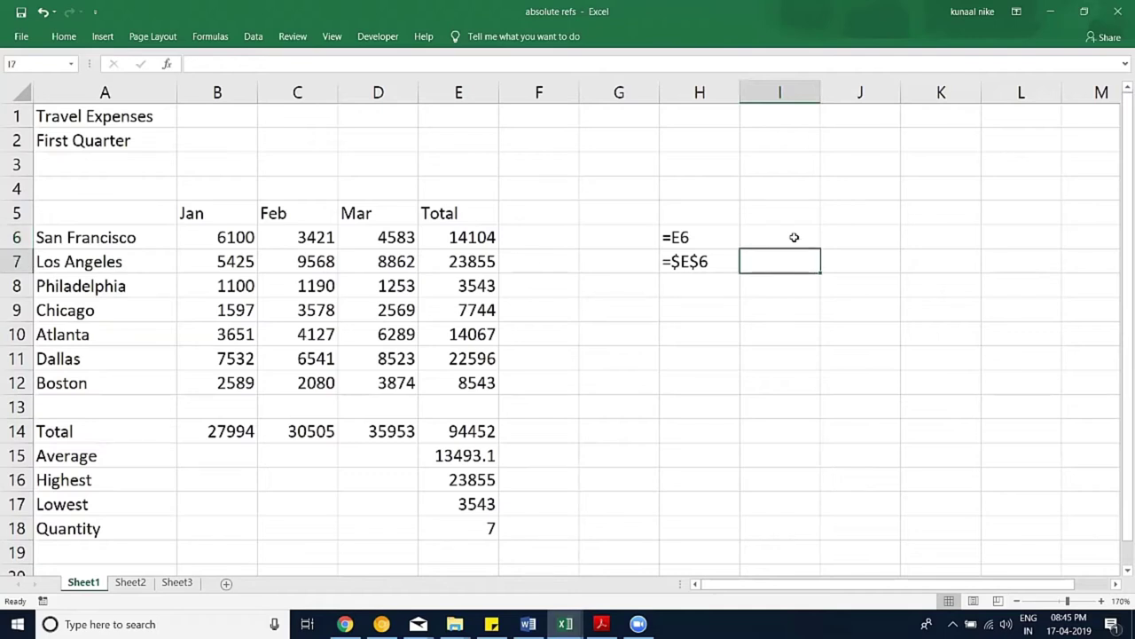
type("F4 1 ")
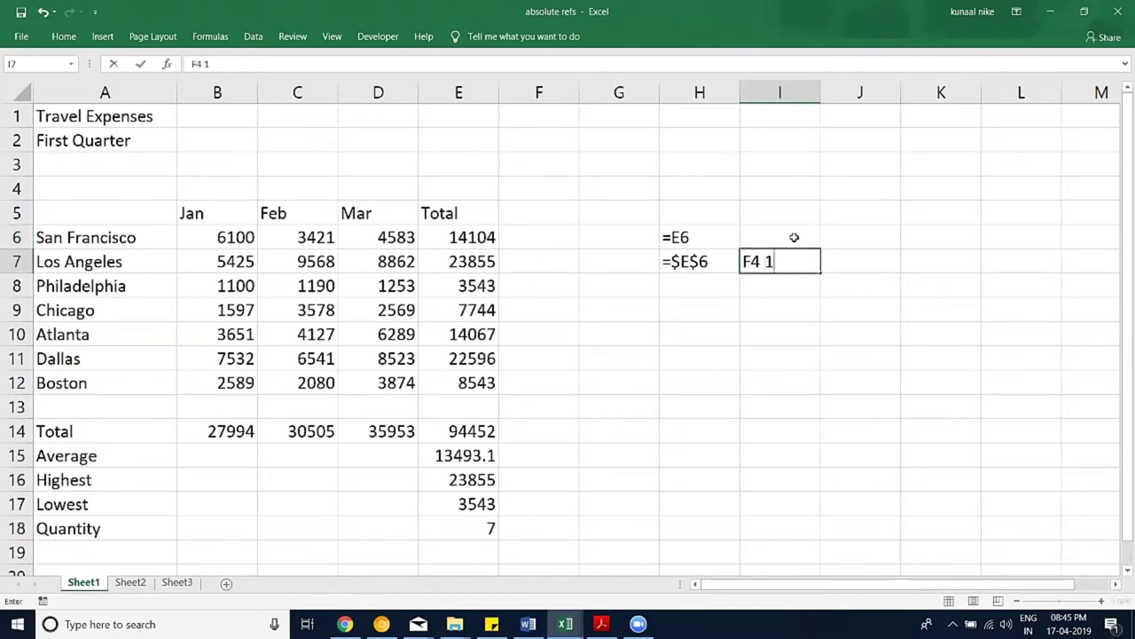
type("time")
key("BackSpace")
key("BackSpace")
key("BackSpace")
key("BackSpace")
key("BackSpace")
key("BackSpace")
type("time ")
type("1")
key("Return")
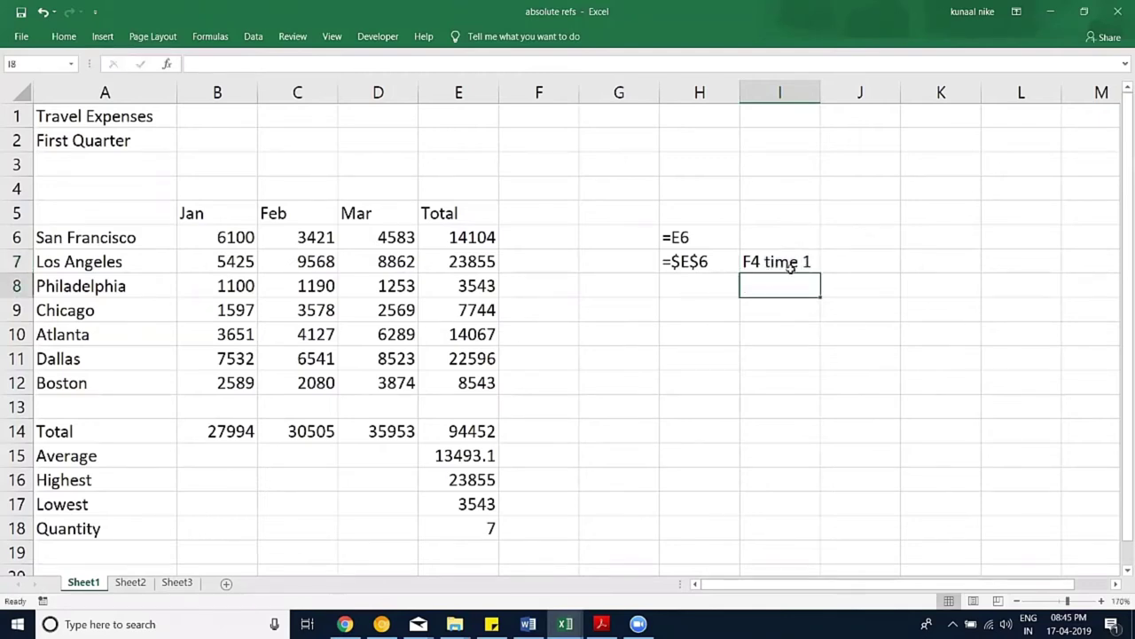
left_click(794, 268)
left_click_drag(820, 273, 801, 351)
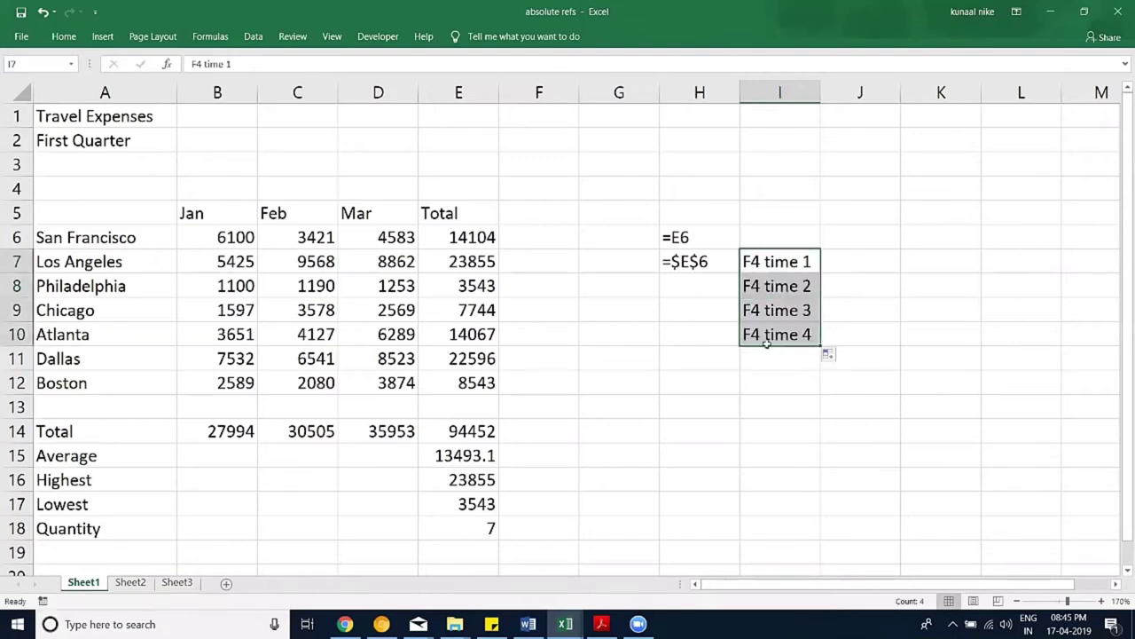
Step: Show the mixed reference =E$6 as text in H8
left_click(694, 284)
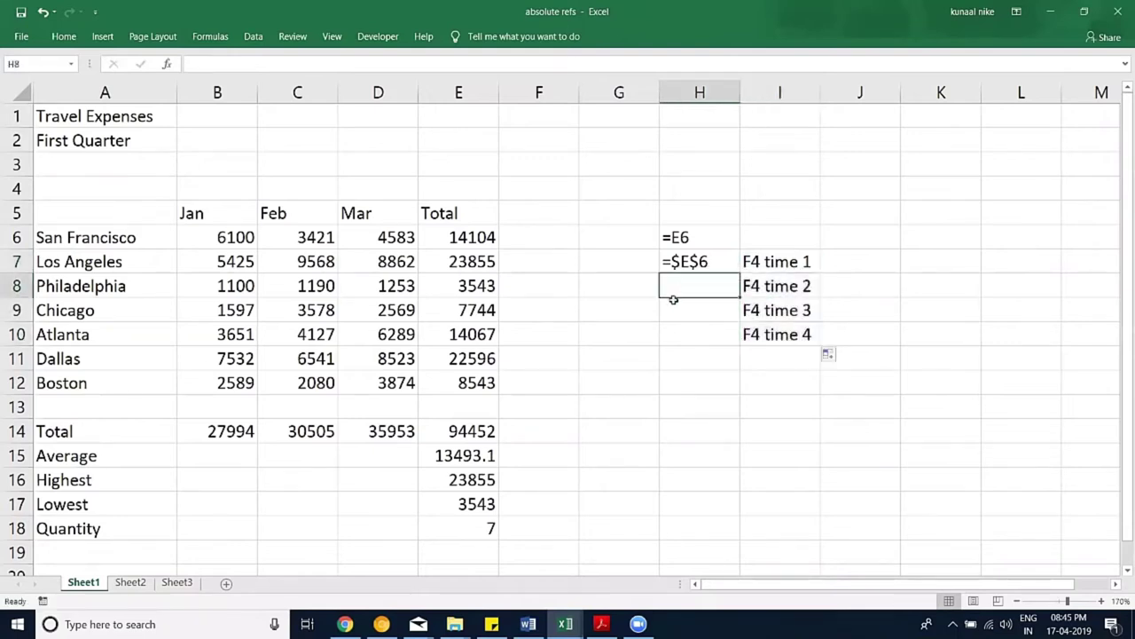
type("=")
left_click(467, 236)
key("F4")
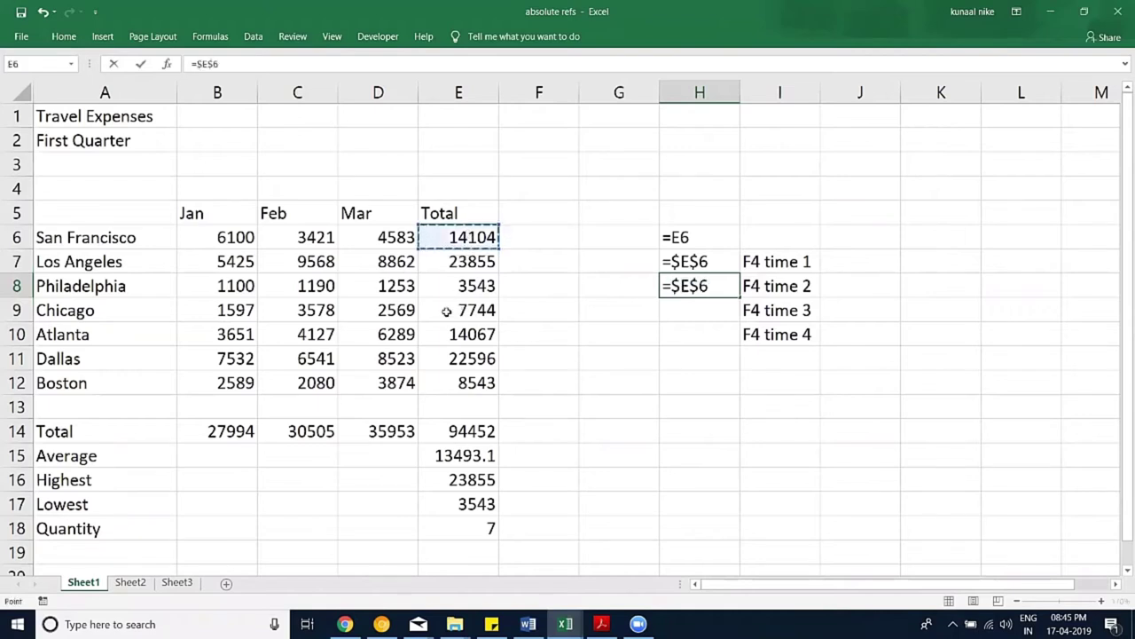
key("F4")
key("Return")
left_click(662, 282)
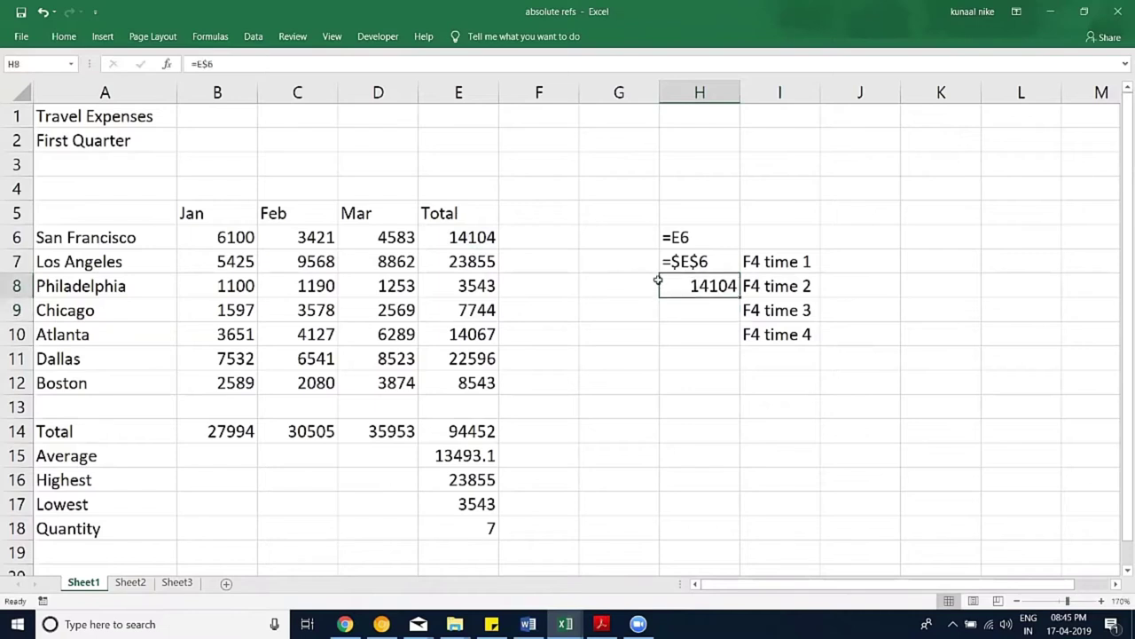
key("F2")
type("'")
key("Return")
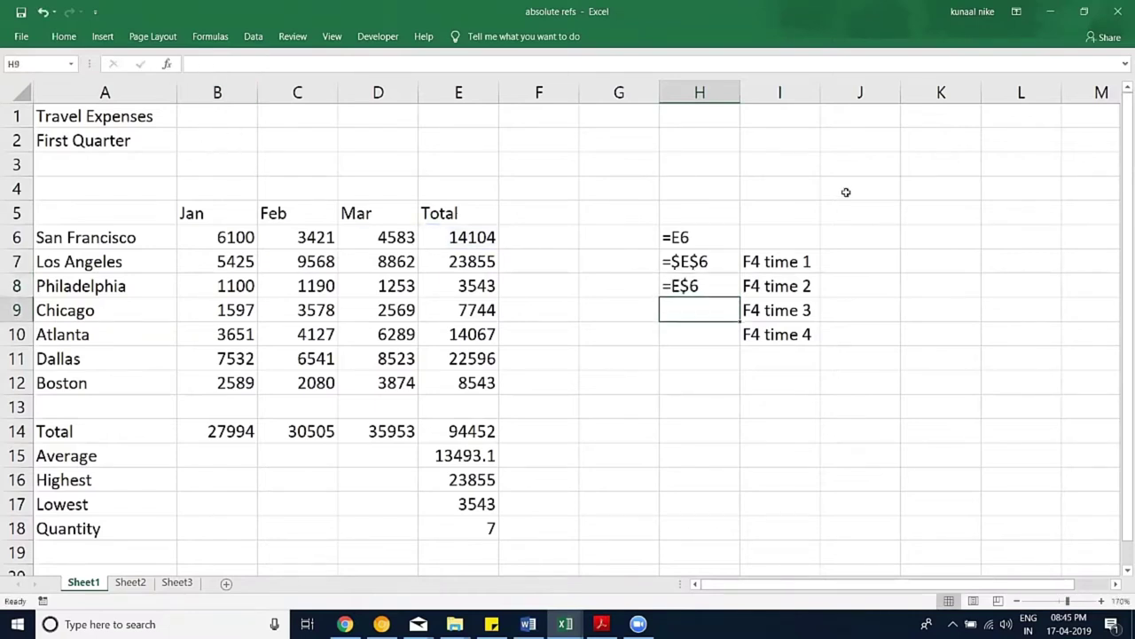
left_click(829, 266)
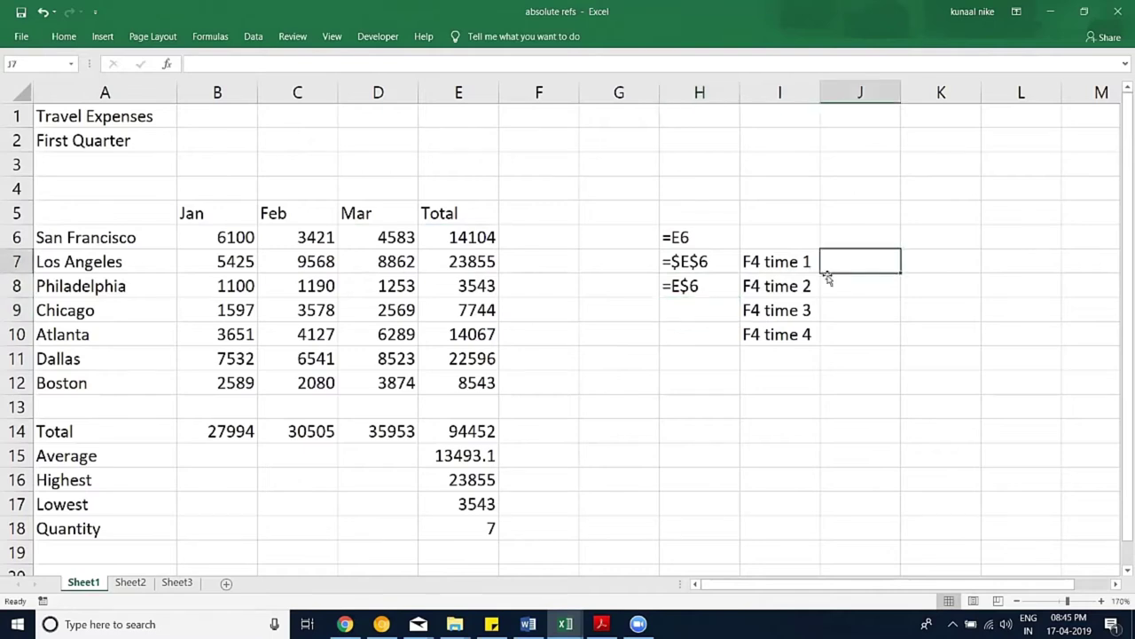
Step: Enter 'Fix both Row & Column' in J7, correcting the typo
type("Fix both Row ")
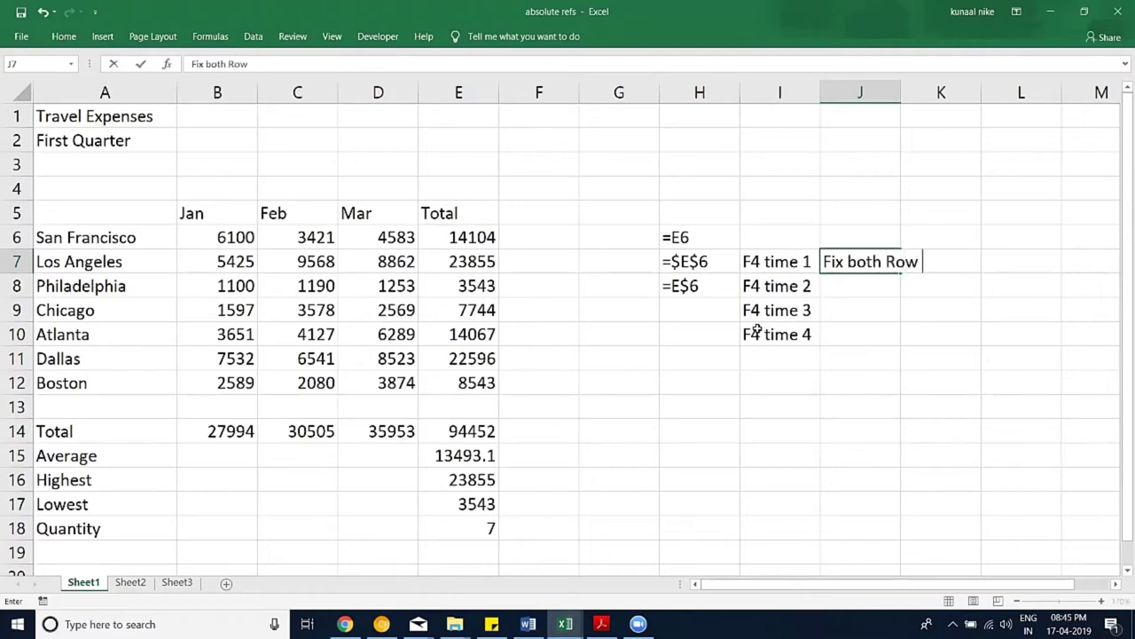
type("& Co")
key("BackSpace")
scroll(877, 378, "right", 2)
type("olumm")
key("Return")
key("Up")
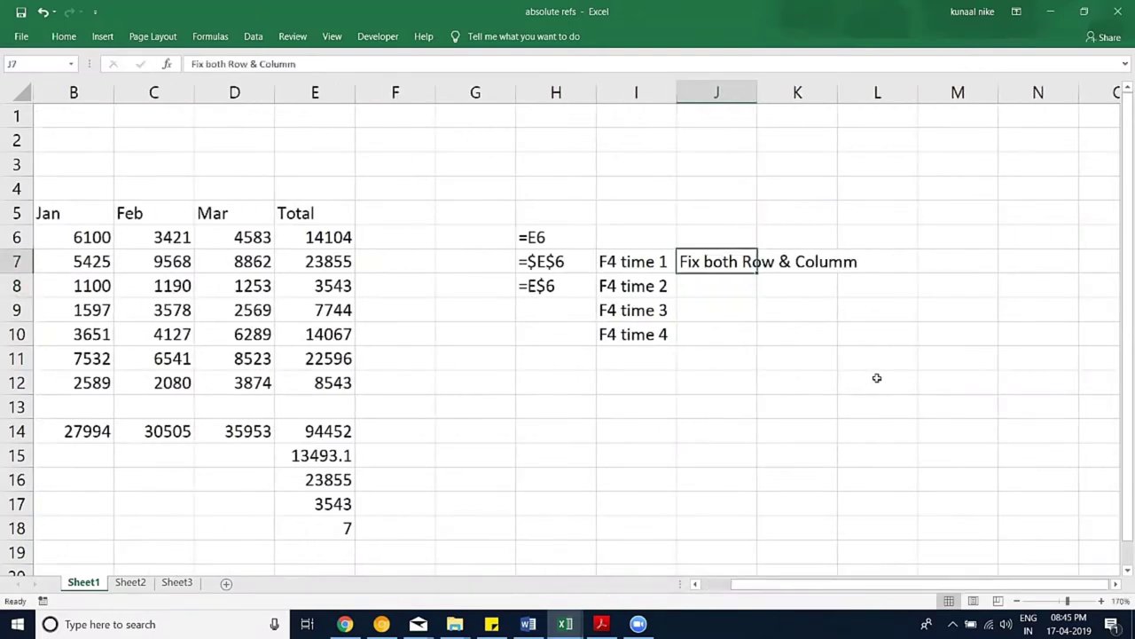
key("F2")
key("BackSpace")
type("n")
key("Return")
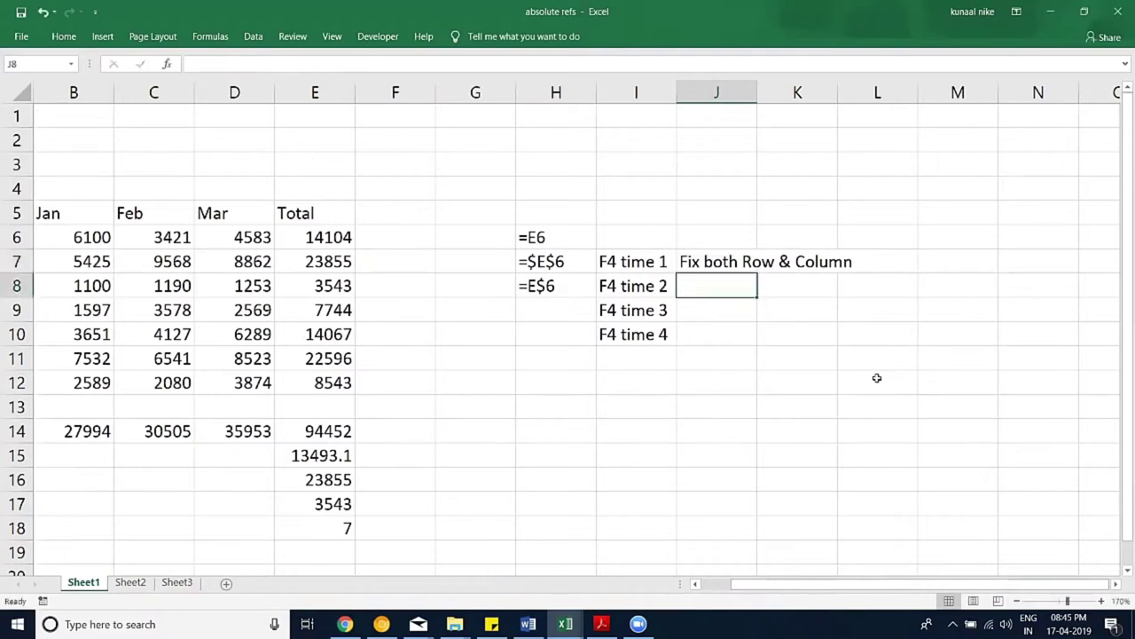
Step: Enter 'Fix Row', 'Fix Column' and 'Normal' in J8:J10
type("f")
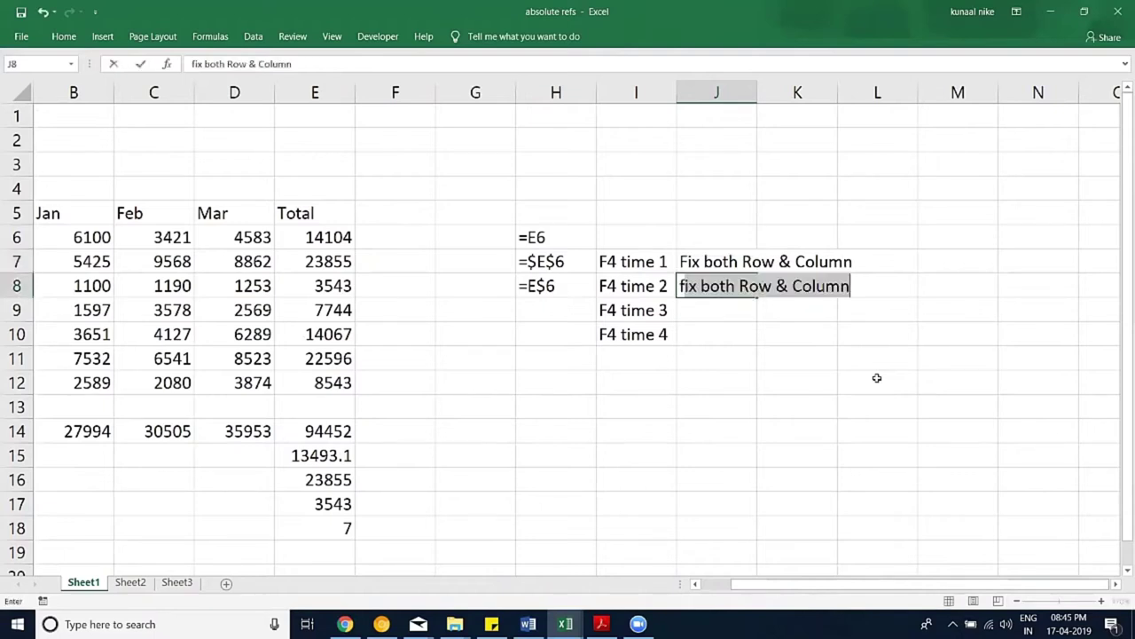
key("BackSpace")
key("BackSpace")
type("Fix")
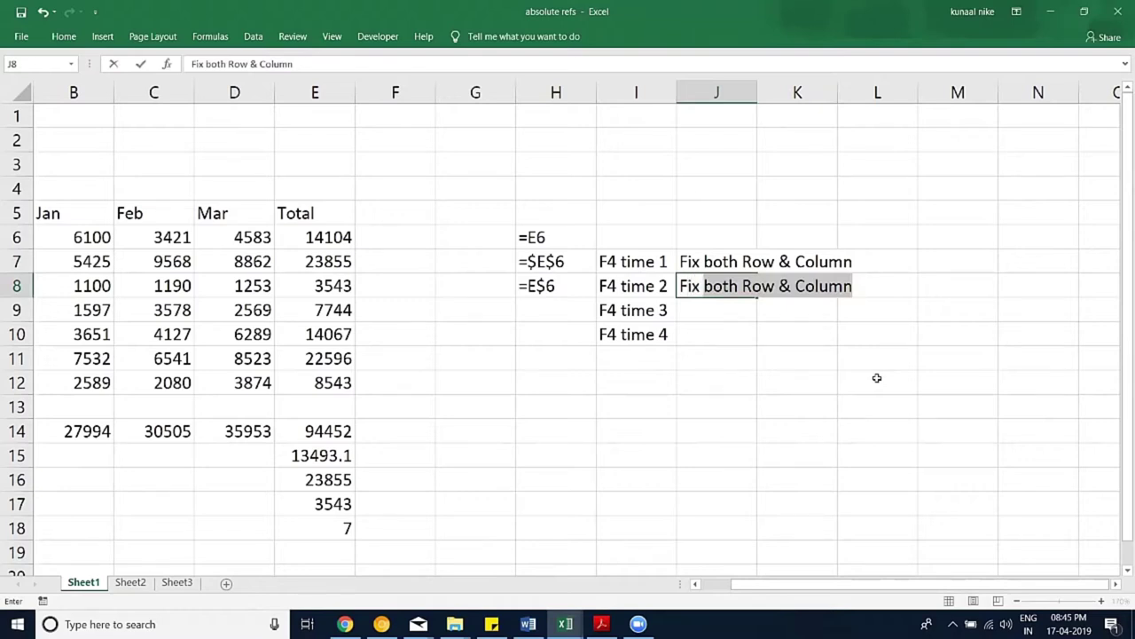
type(" Row")
key("Return")
type("Fix Colum")
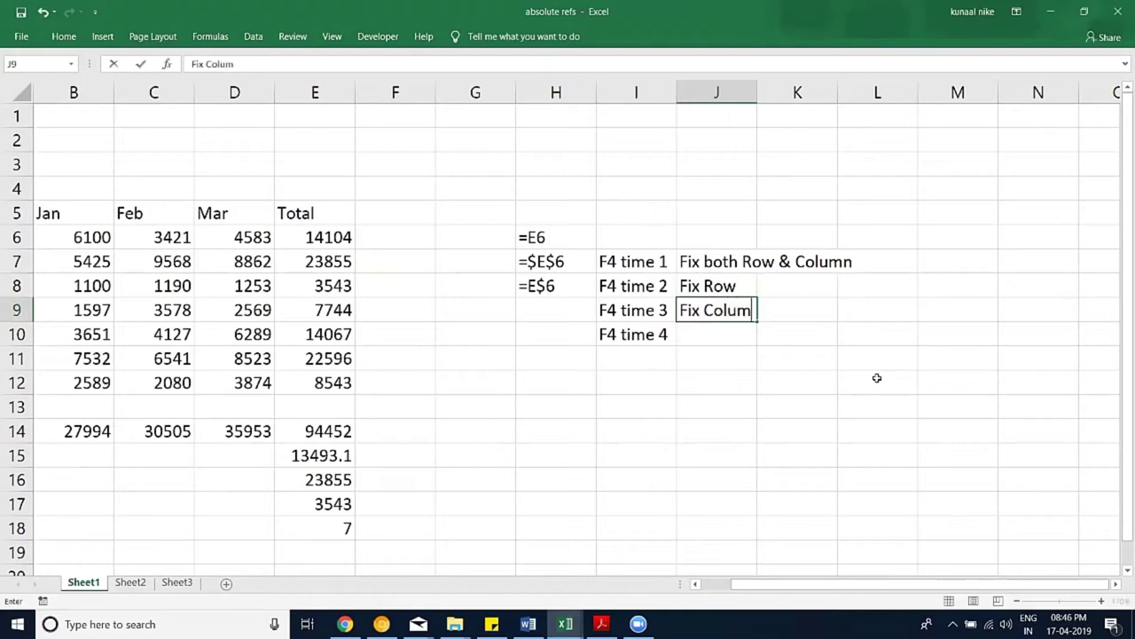
type("n")
key("Return")
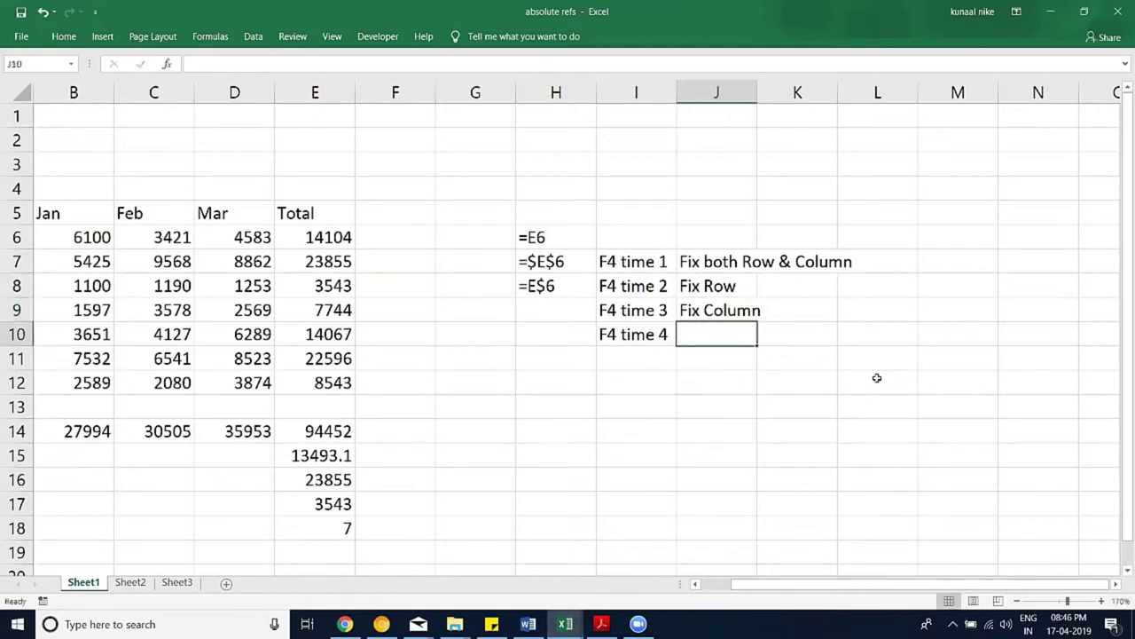
type("Normal")
key("Return")
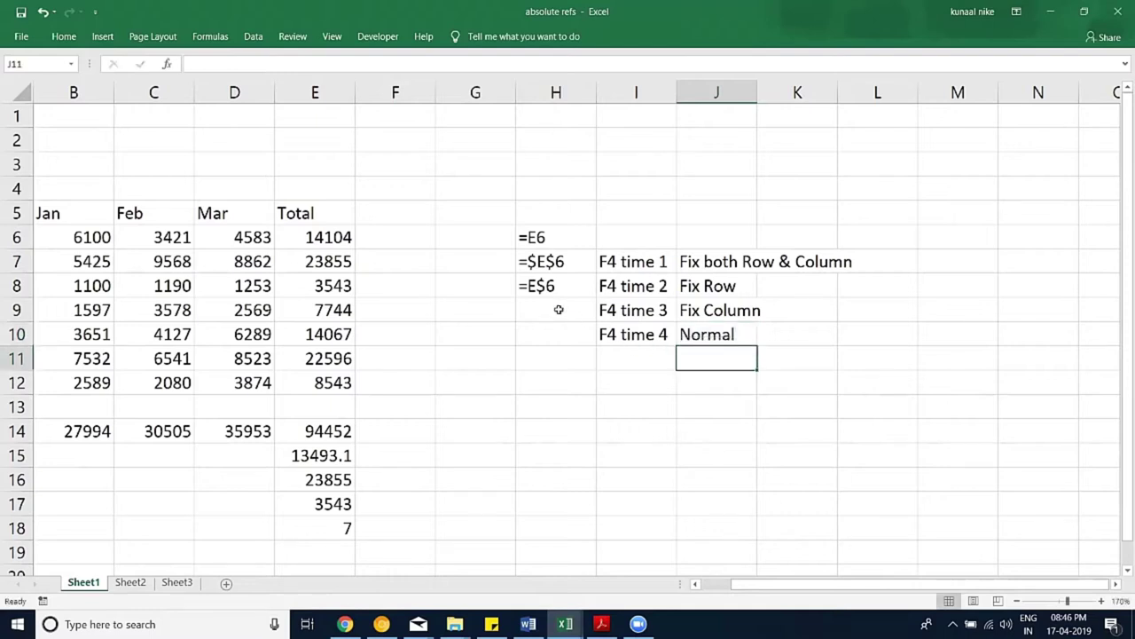
Step: Enter the mixed reference example =$E6 in H9
left_click(559, 309)
type("=")
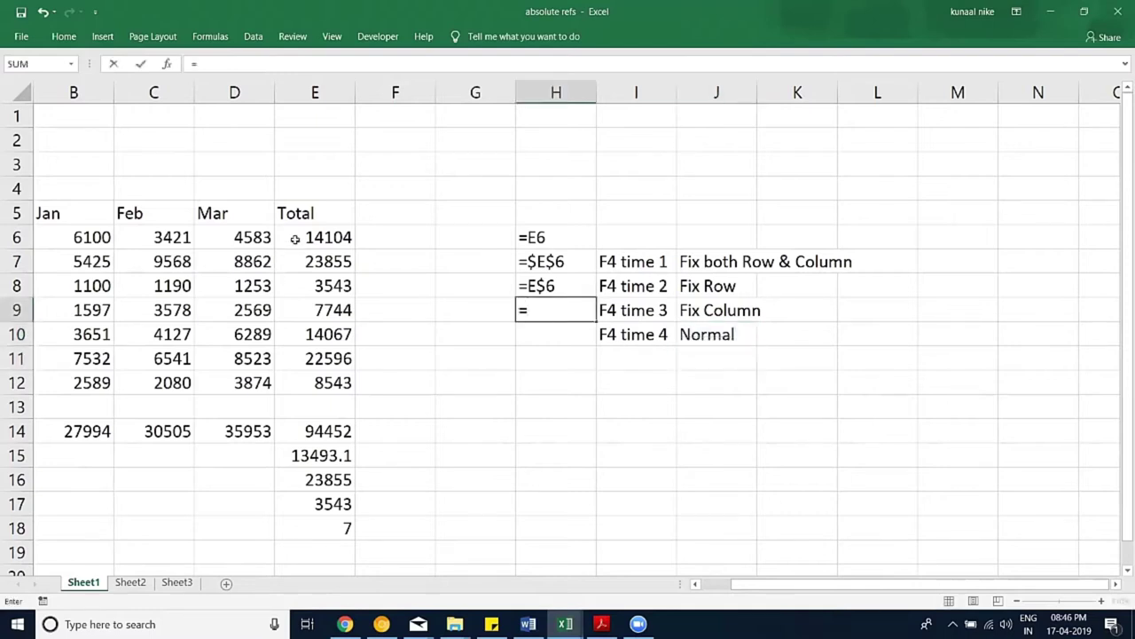
left_click(297, 236)
key("F4")
key("F4")
key("F4")
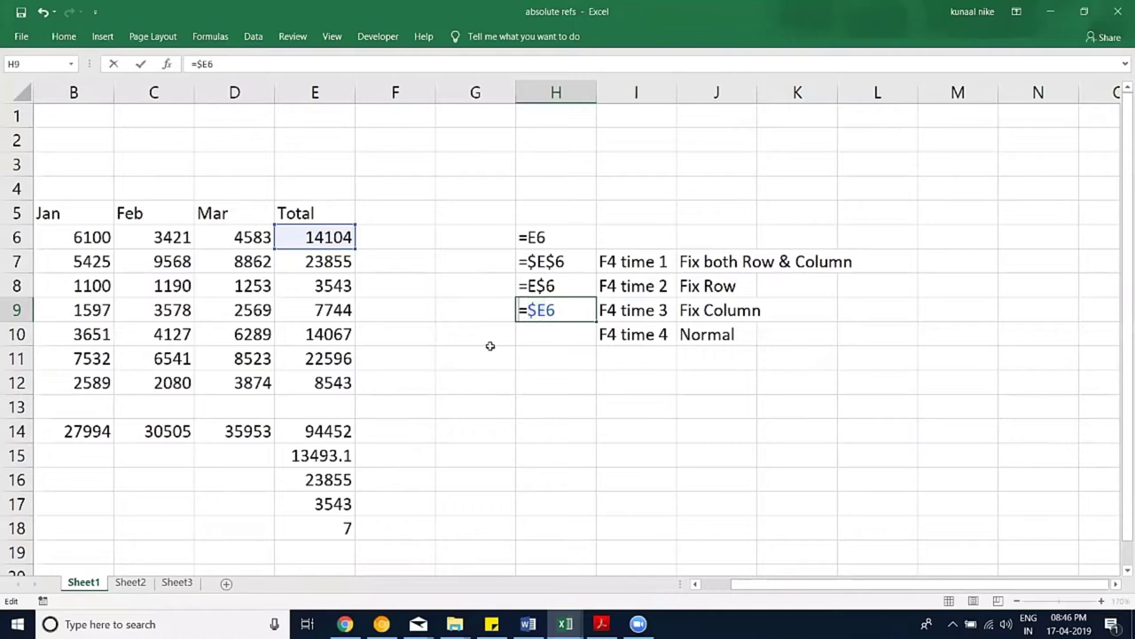
key("Return")
Step: Enter =E6 in H10 and turn it into a text label with a leading apostrophe
type("=")
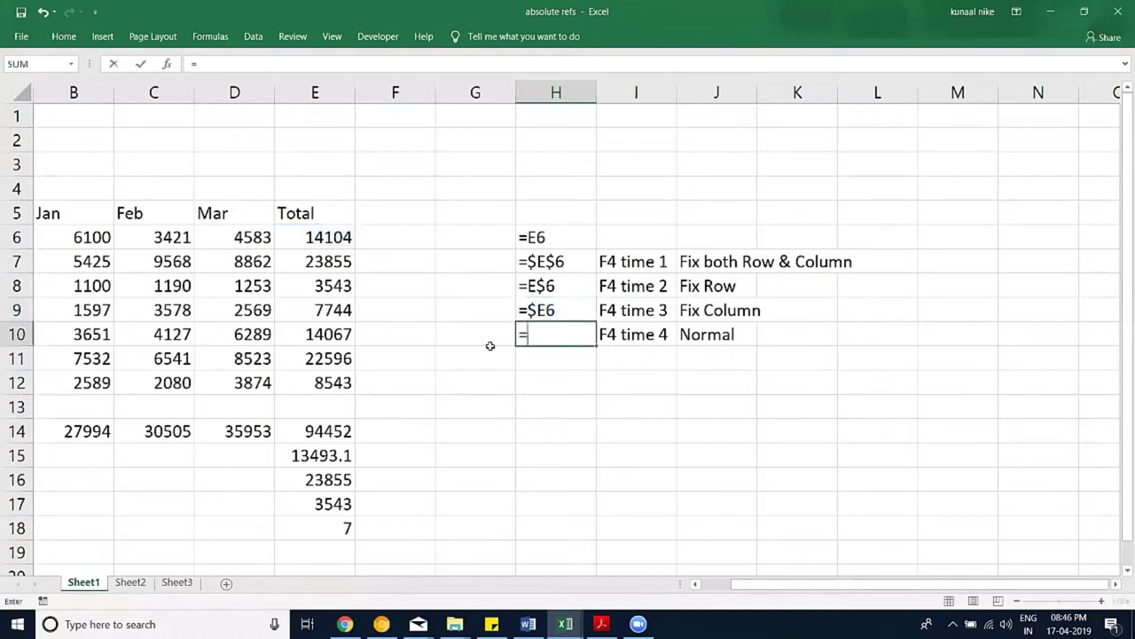
left_click(330, 248)
key("F4")
key("F4")
key("F4")
key("F4")
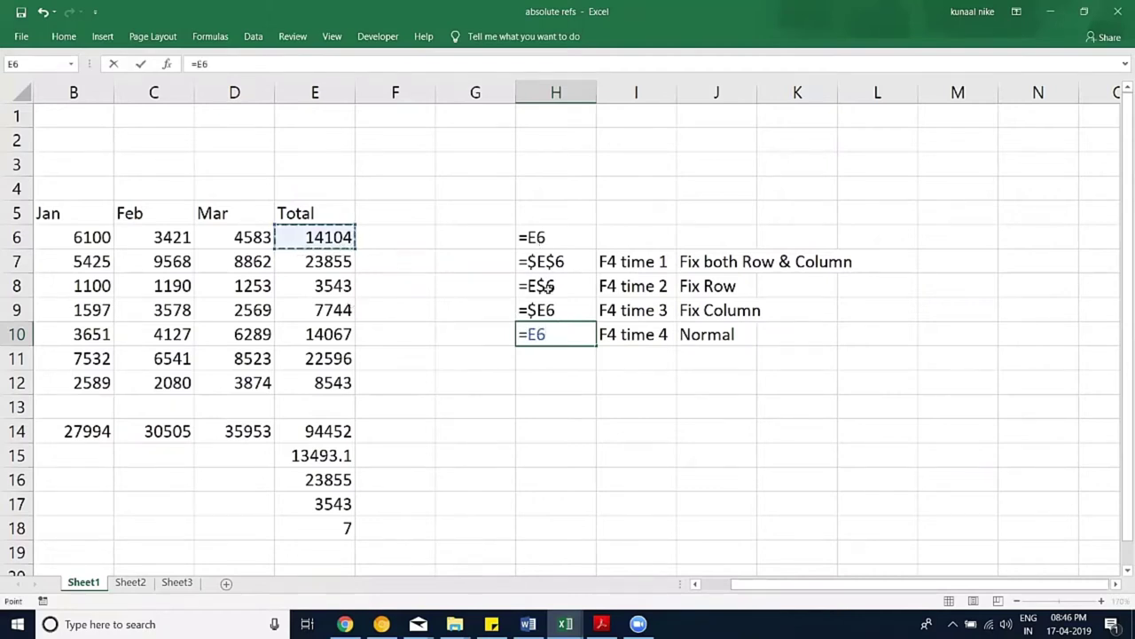
left_click(563, 408)
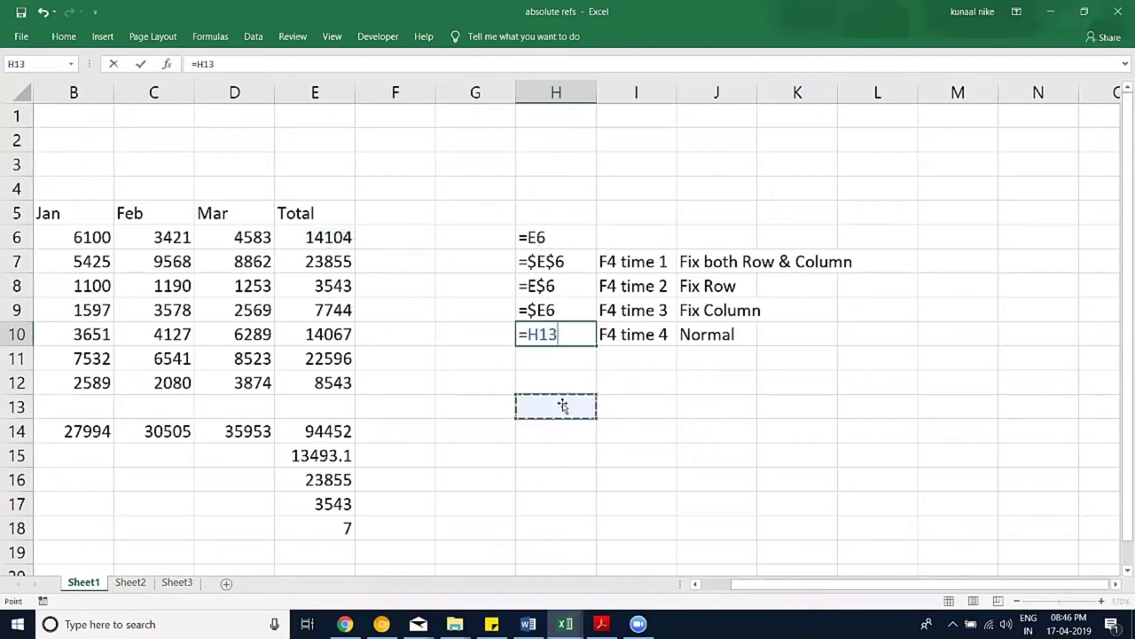
left_click(353, 236)
key("Return")
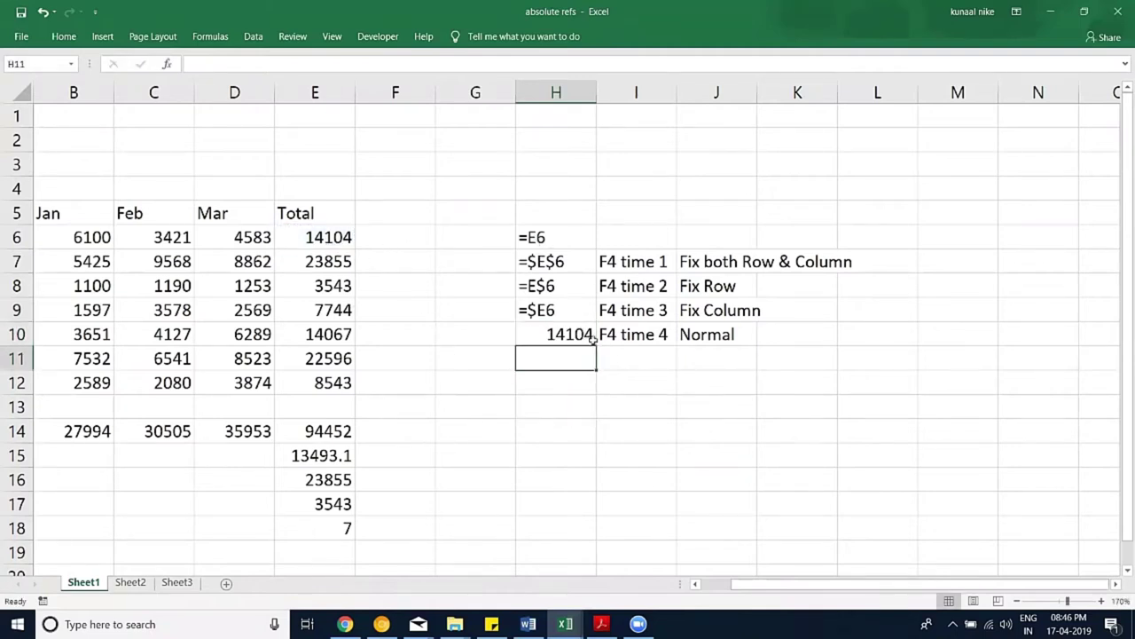
left_click(563, 335)
key("F2")
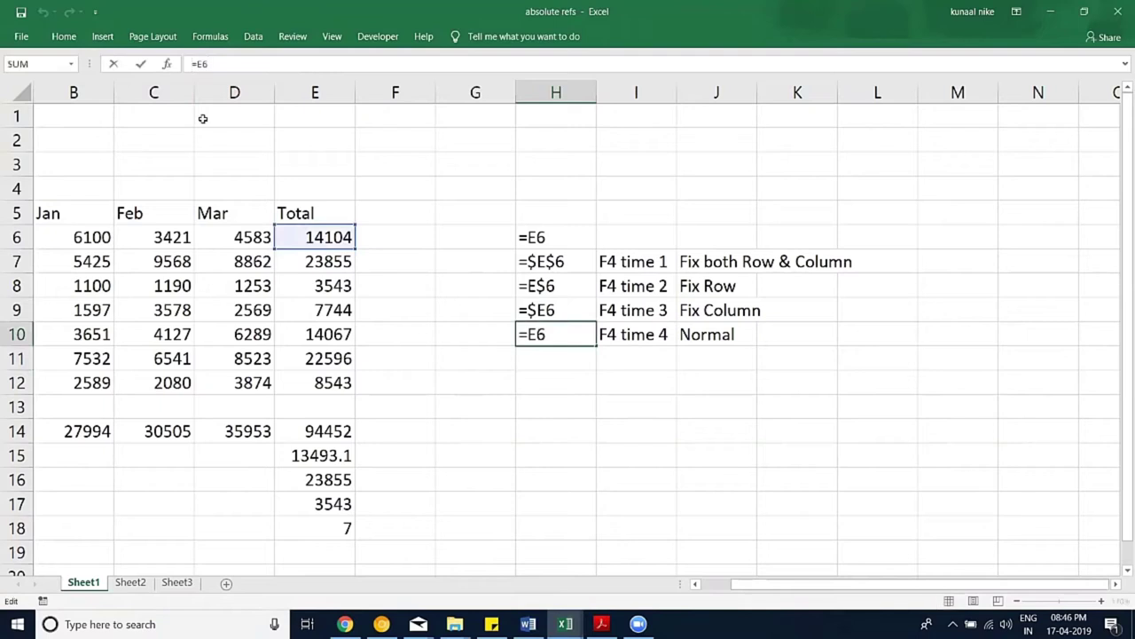
key("Home")
type("'")
key("Return")
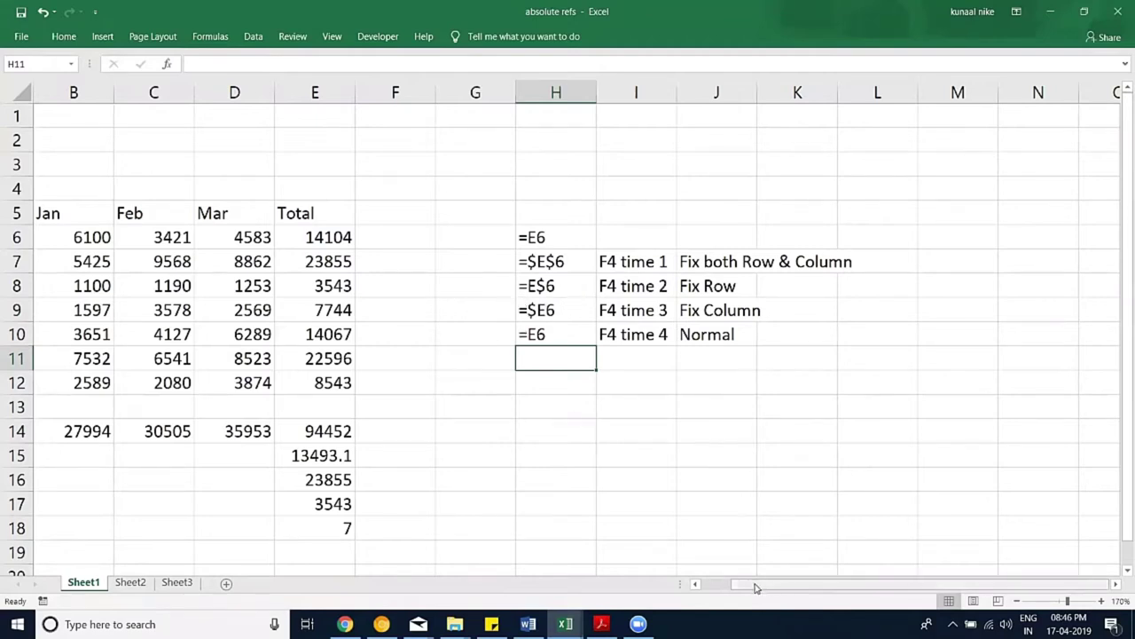
Step: Insert a blank column at G, moving the reference notes to I6:K10
left_click_drag(772, 585, 739, 586)
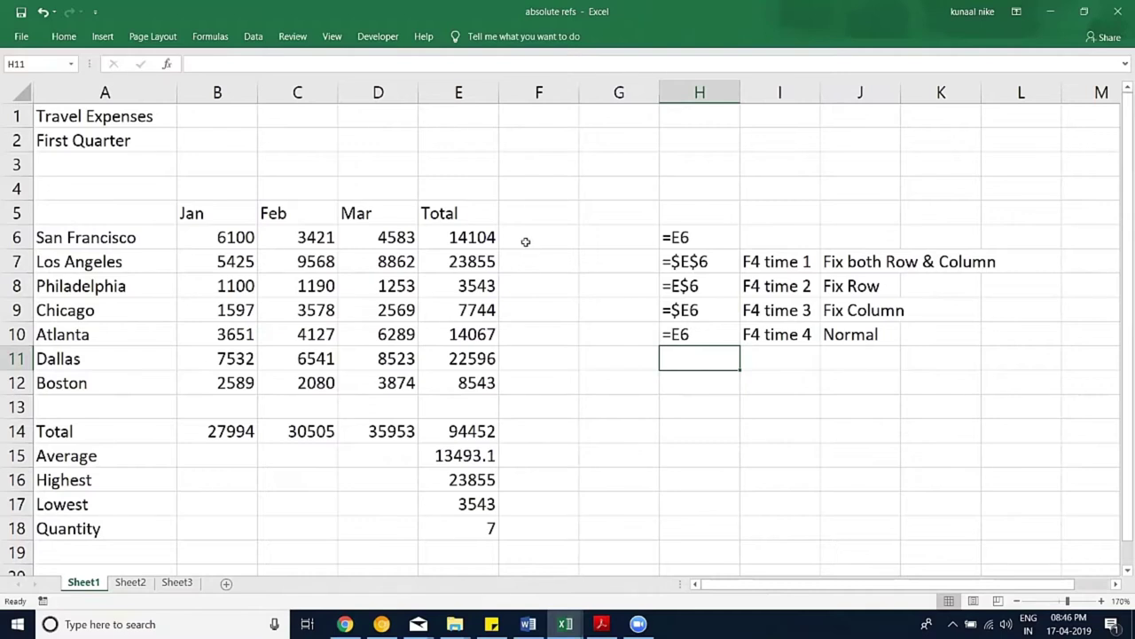
right_click(610, 95)
left_click(625, 204)
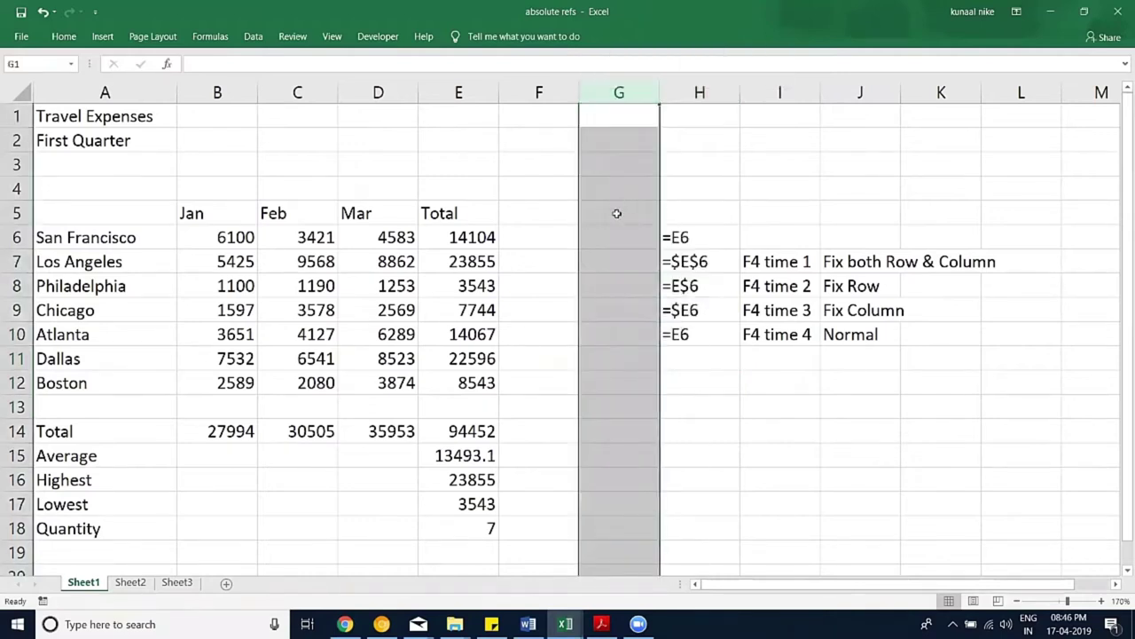
left_click(555, 239)
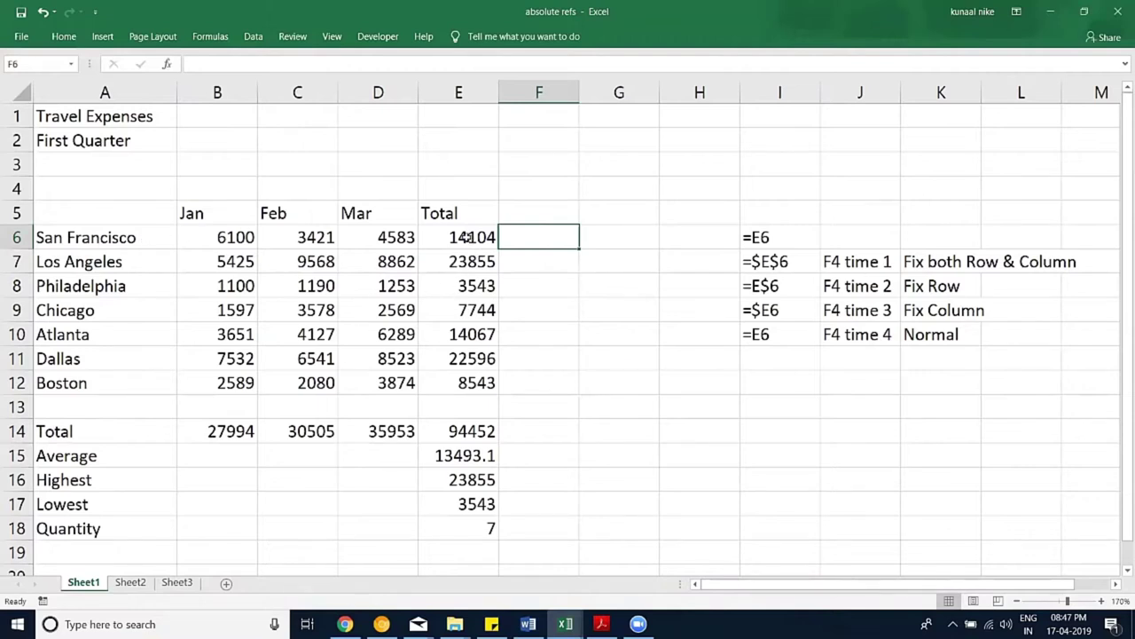
left_click_drag(465, 237, 464, 382)
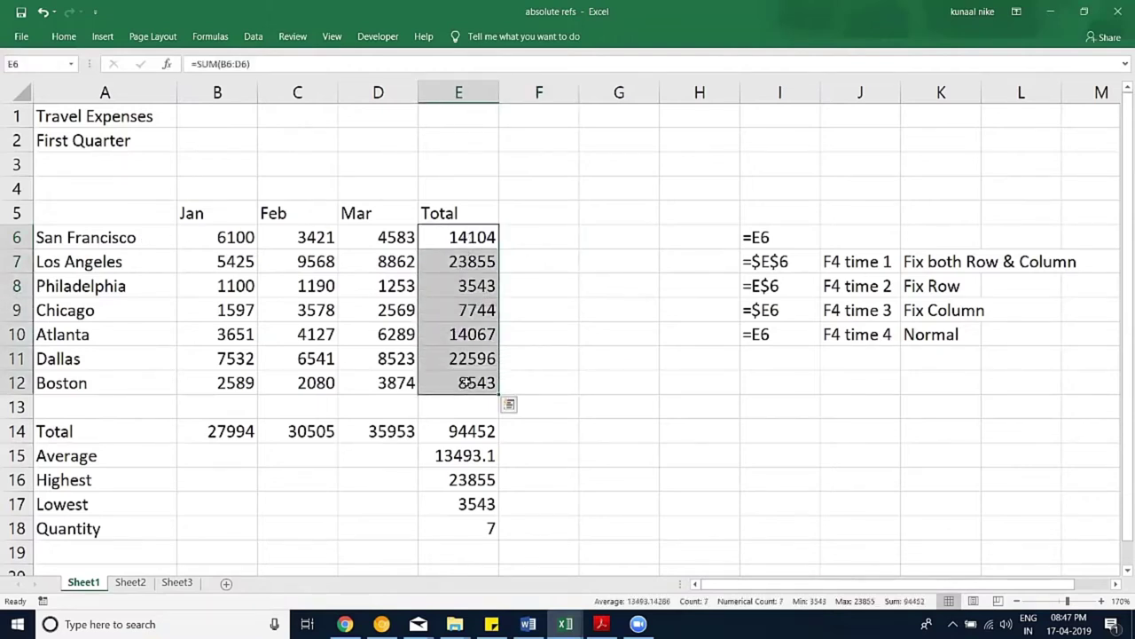
left_click(477, 430)
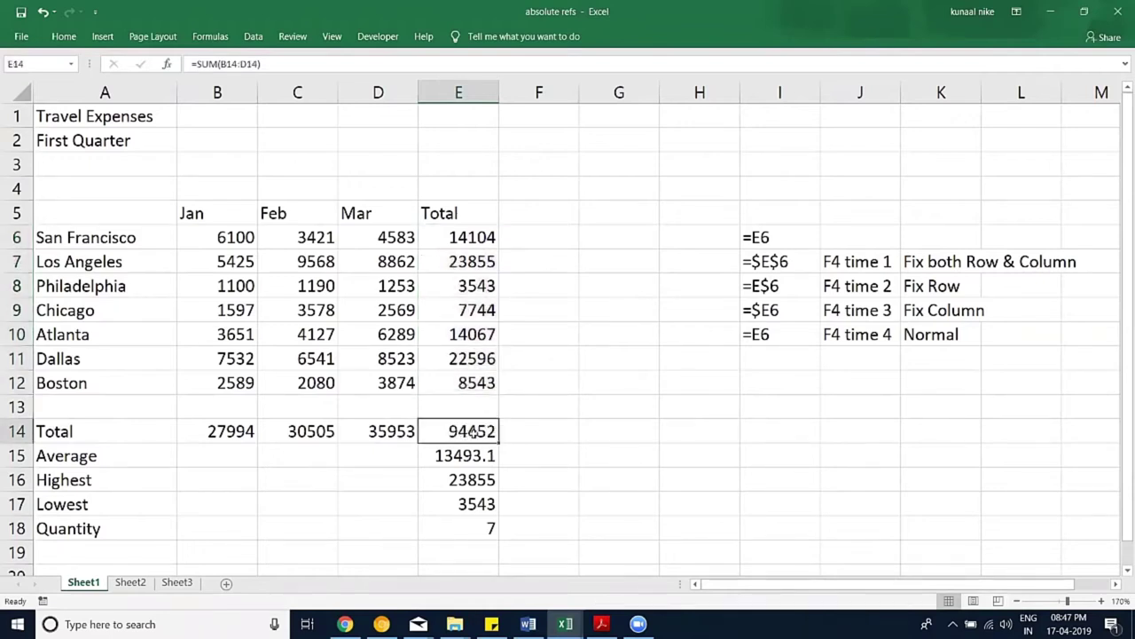
left_click(541, 239)
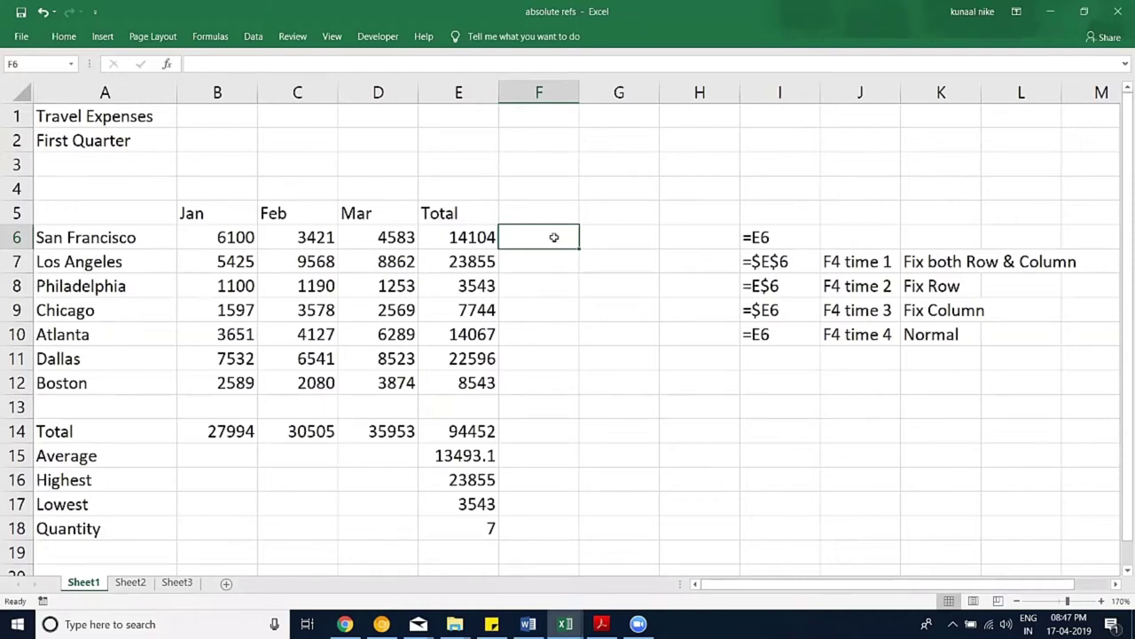
left_click(446, 236)
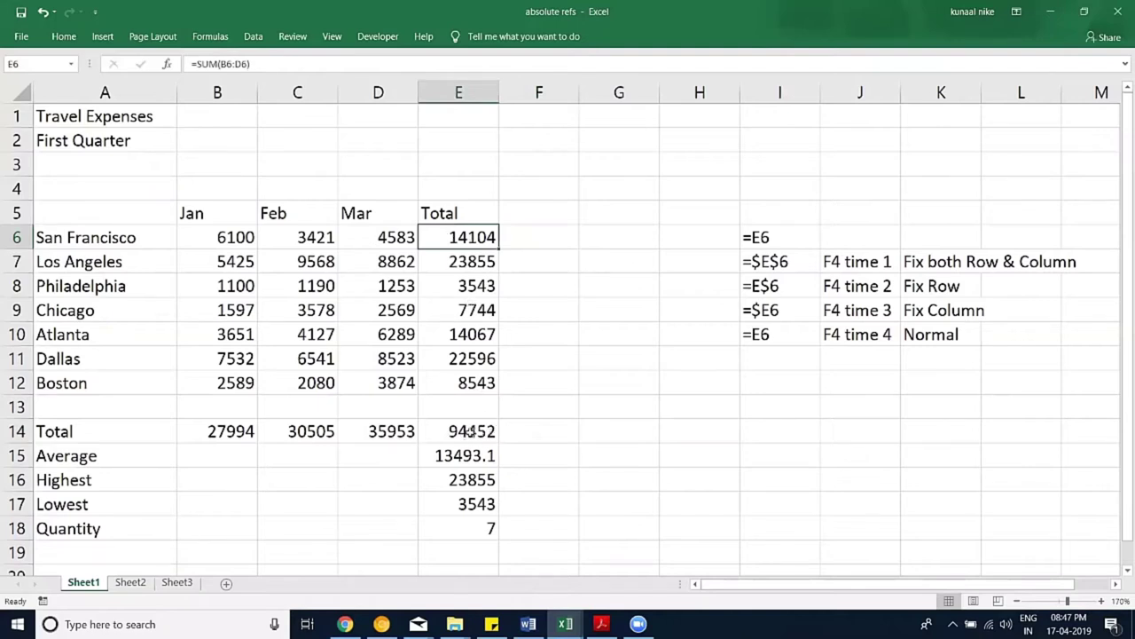
left_click(549, 239)
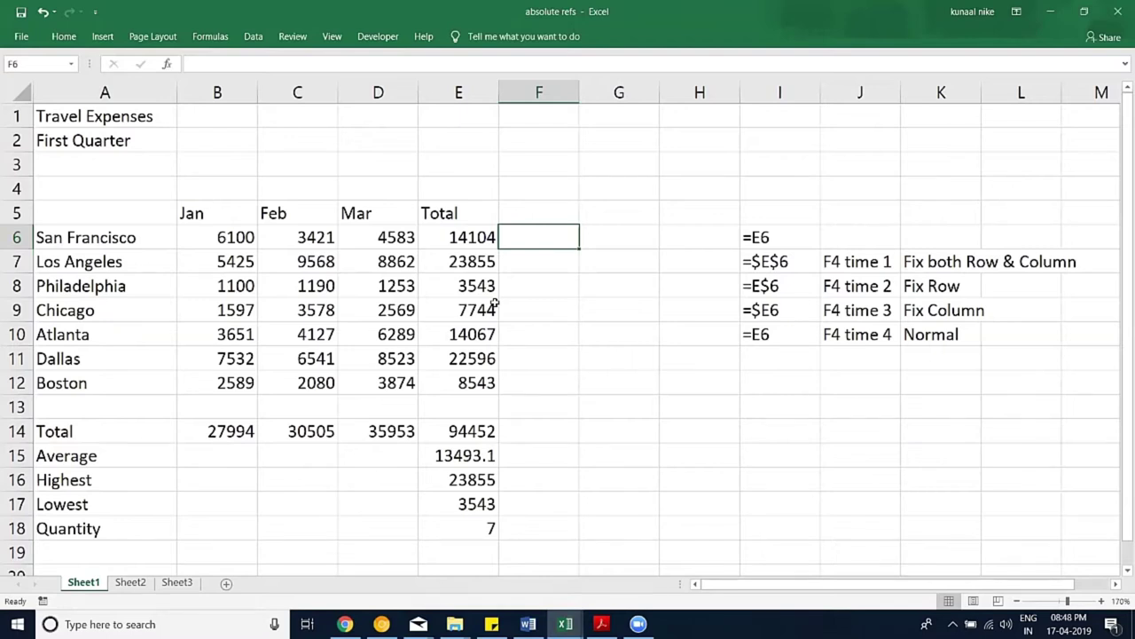
Step: Enter =E6/E14 in F6 for San Francisco's share of the grand total
double_click(538, 241)
type("=")
key("Left")
type("/")
left_click(465, 435)
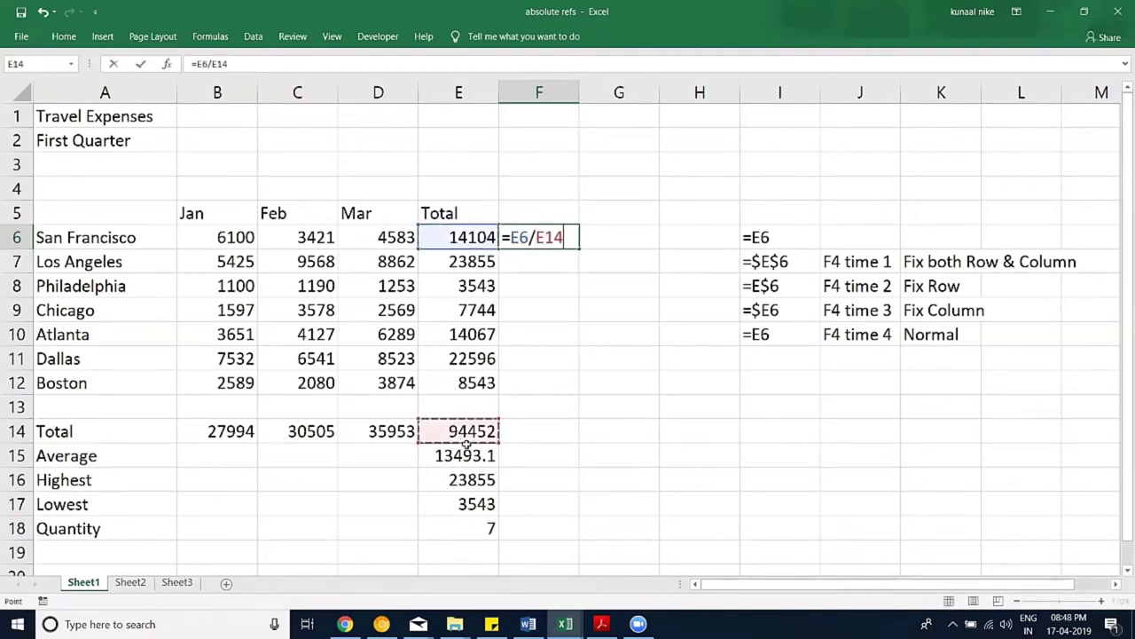
key("Return")
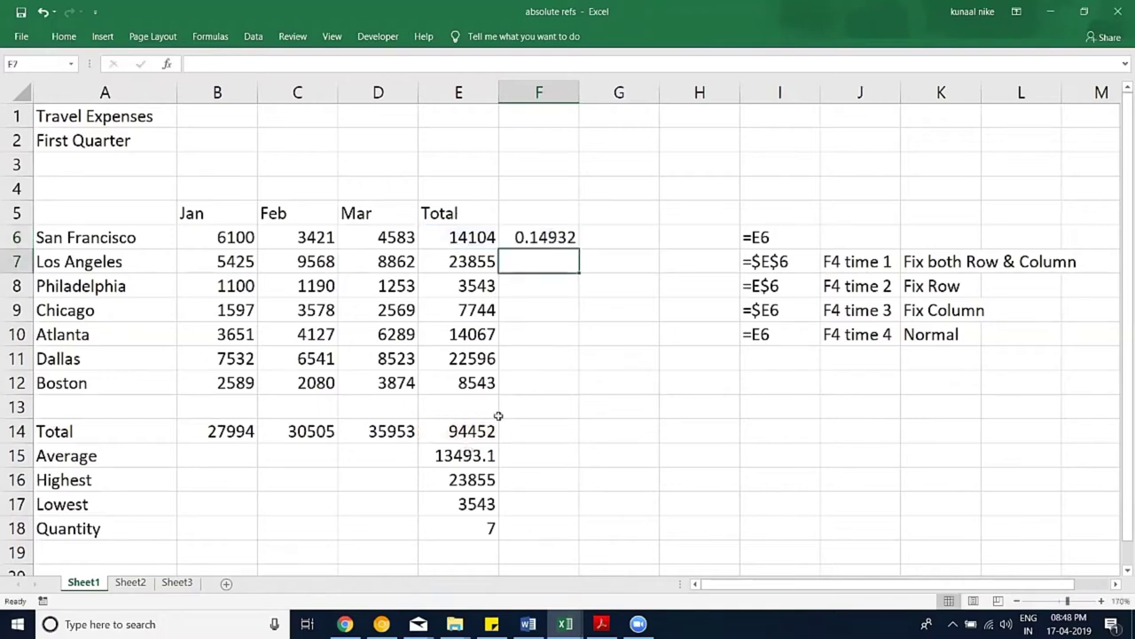
Step: Format F6 as a percentage with one decimal, showing 14.9%
left_click(507, 232)
left_click(63, 37)
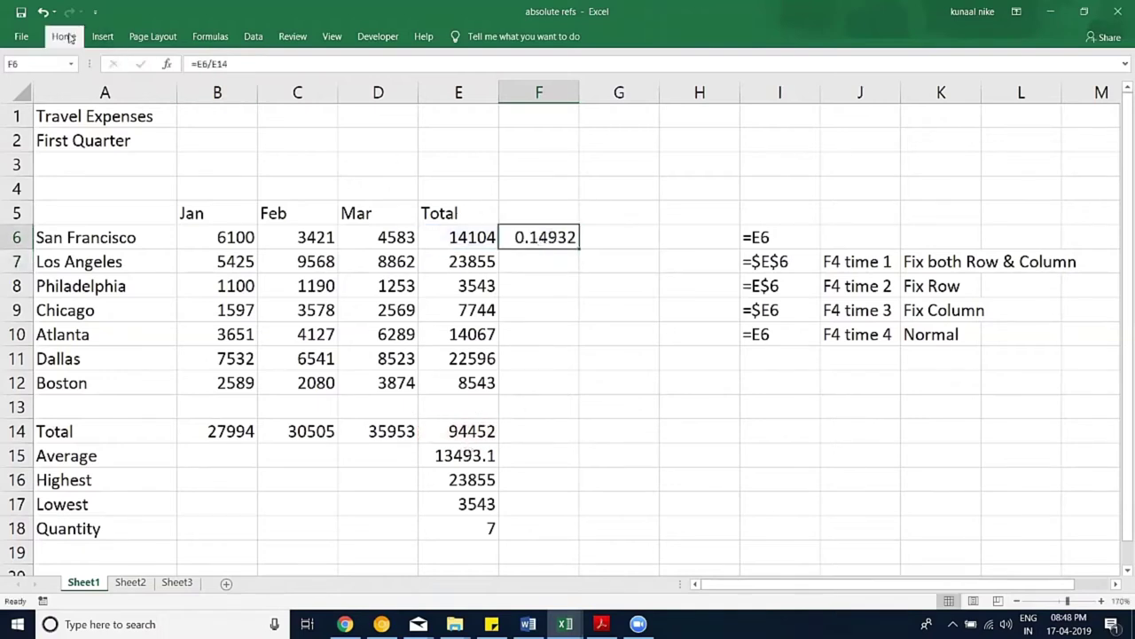
left_click(514, 86)
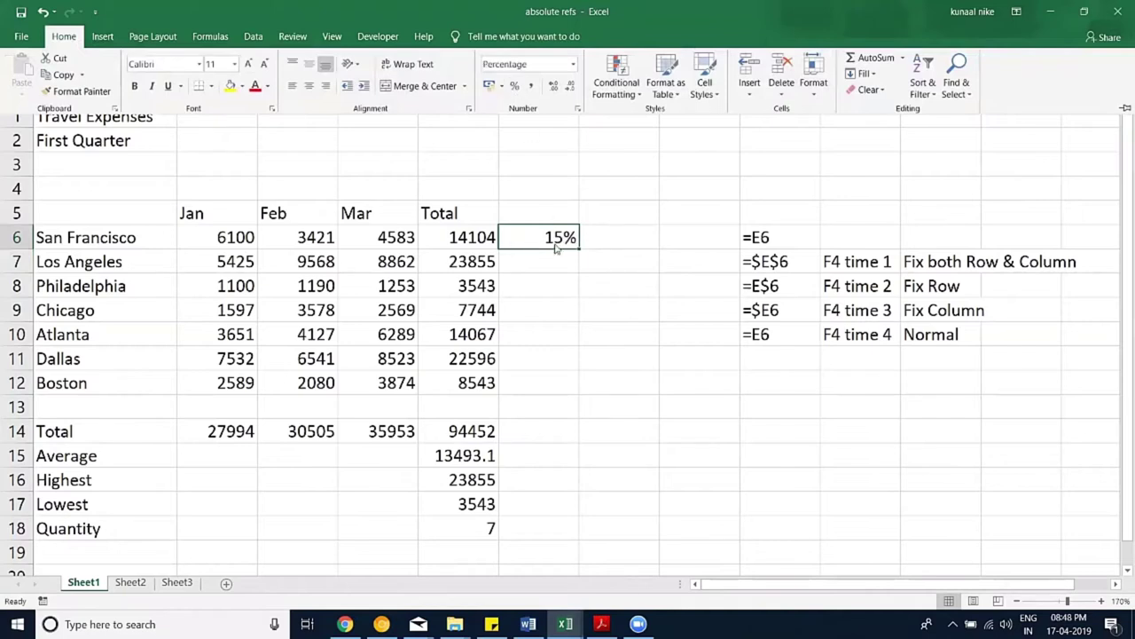
left_click(553, 86)
Step: Review the F6 share formula and the city rows below, then reselect F6
key("ctrl+F1")
double_click(550, 237)
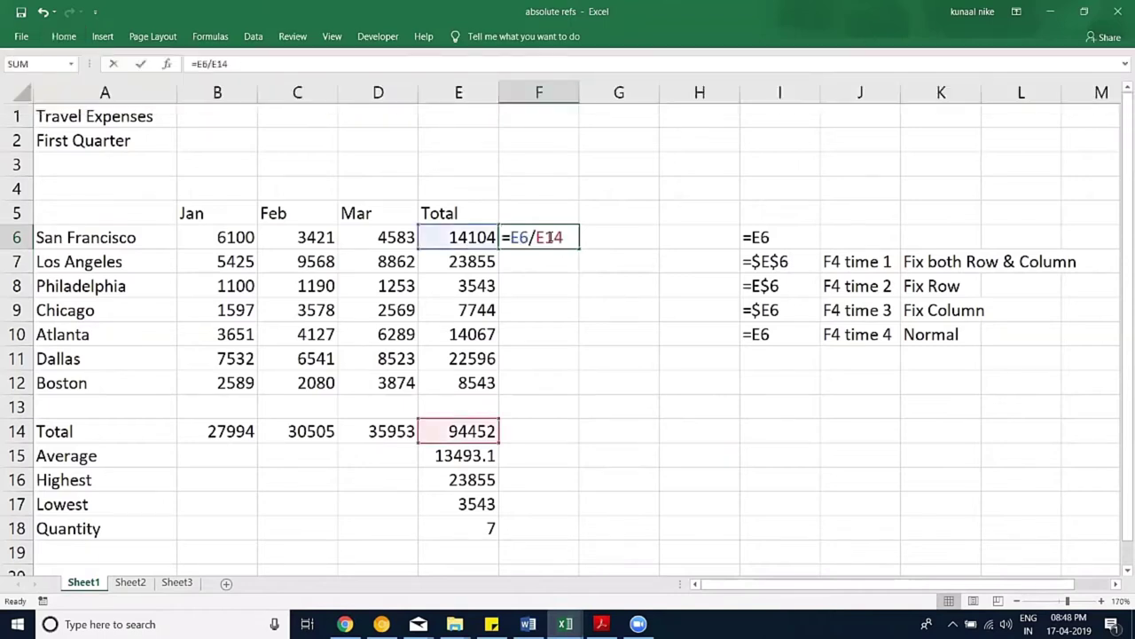
key("Escape")
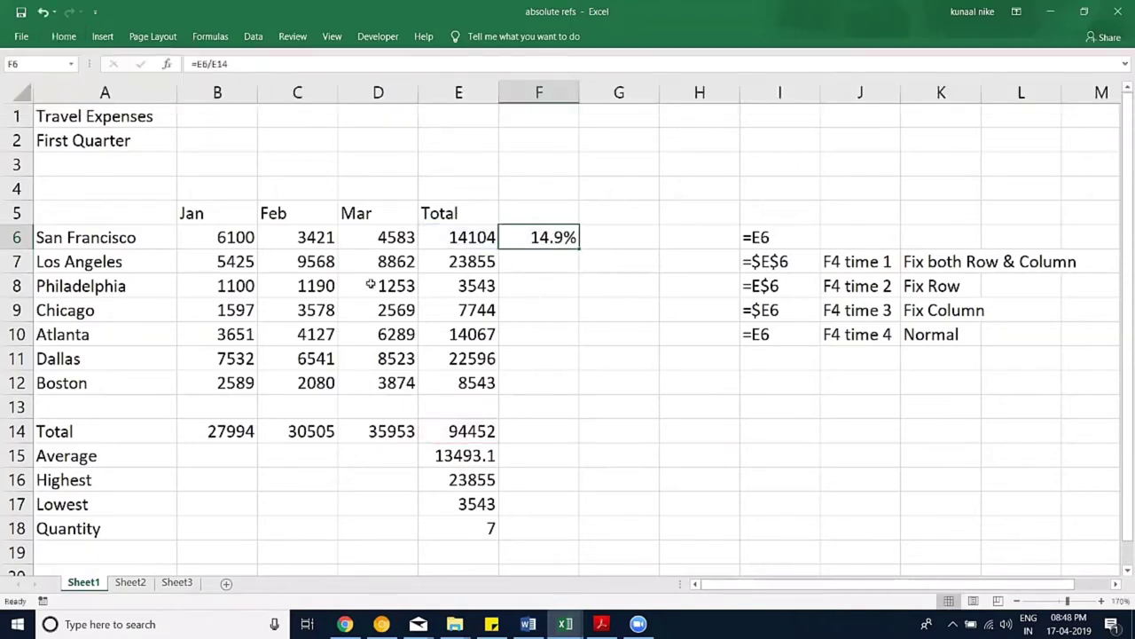
left_click_drag(144, 253, 135, 379)
left_click(555, 258)
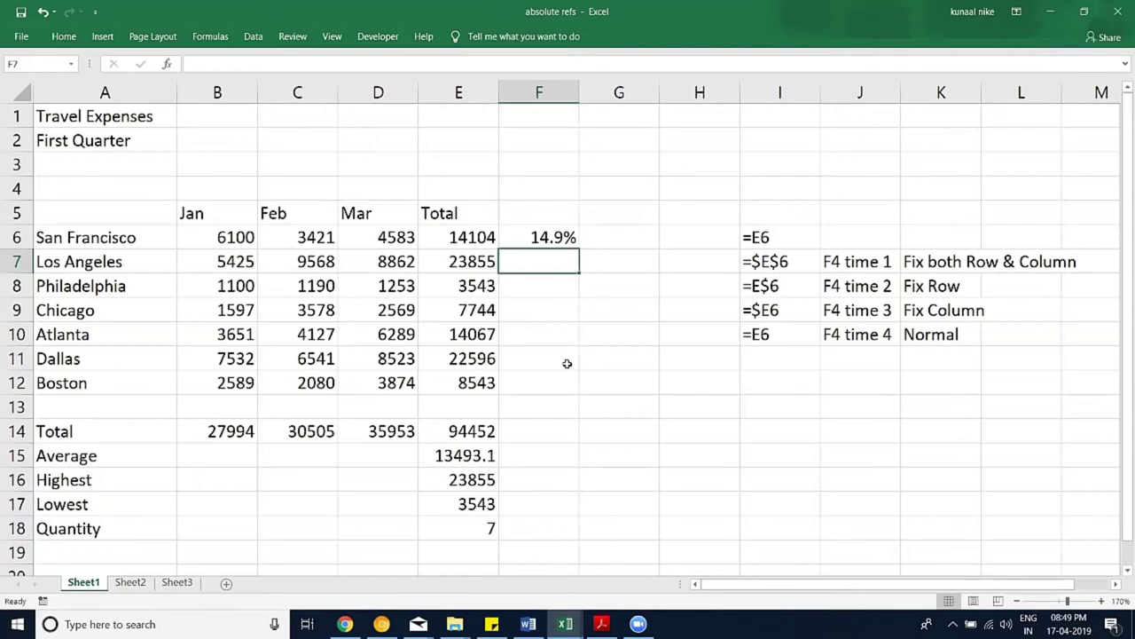
left_click(567, 238)
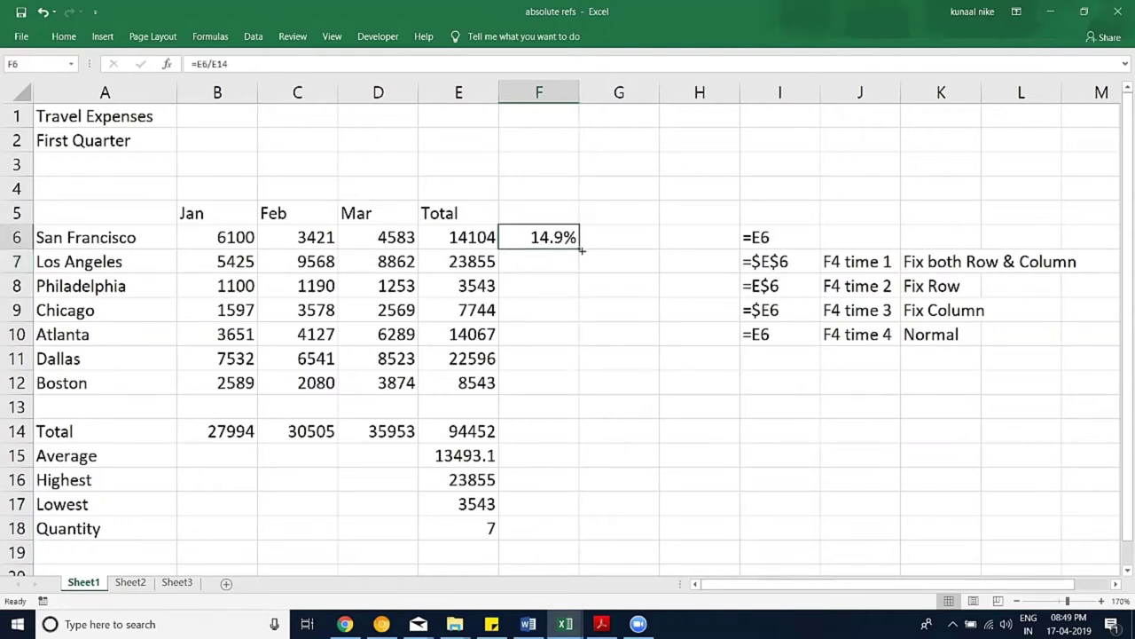
Step: Fill F6's share formula down to F12 and inspect the wrong results in F7:F12
left_click_drag(563, 369, 564, 390)
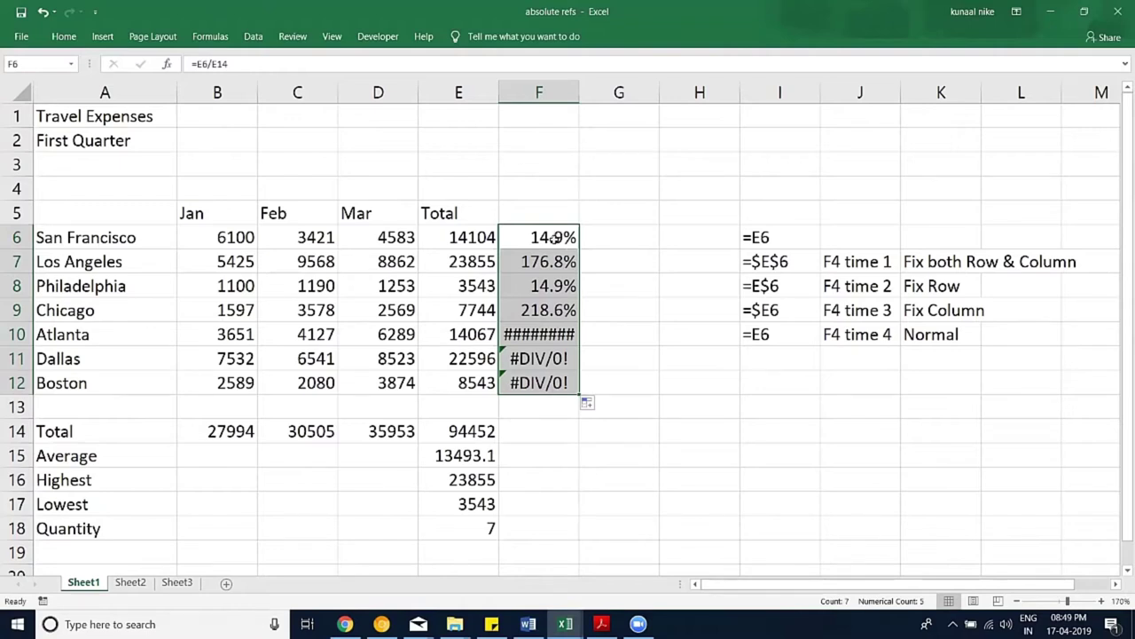
left_click_drag(549, 333, 549, 383)
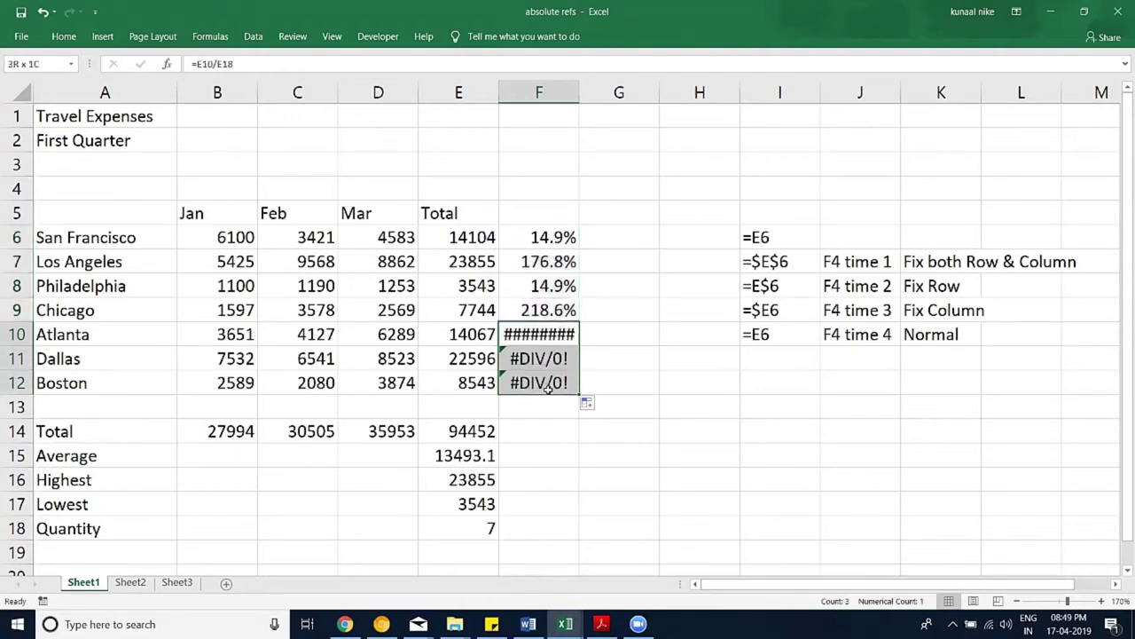
left_click_drag(548, 262, 539, 310)
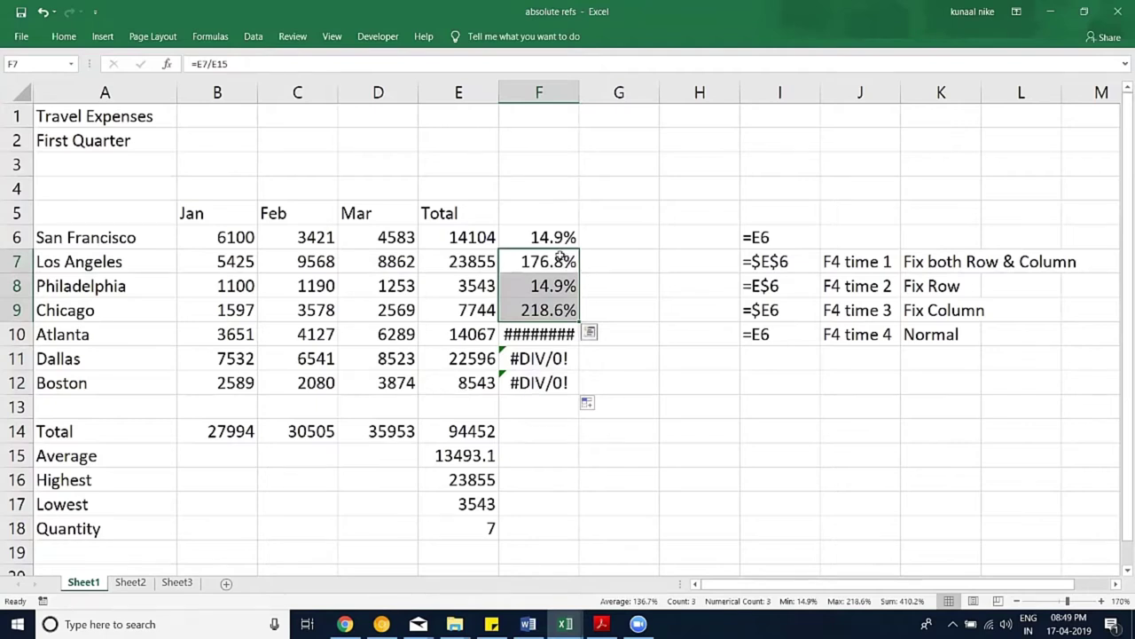
key("Up")
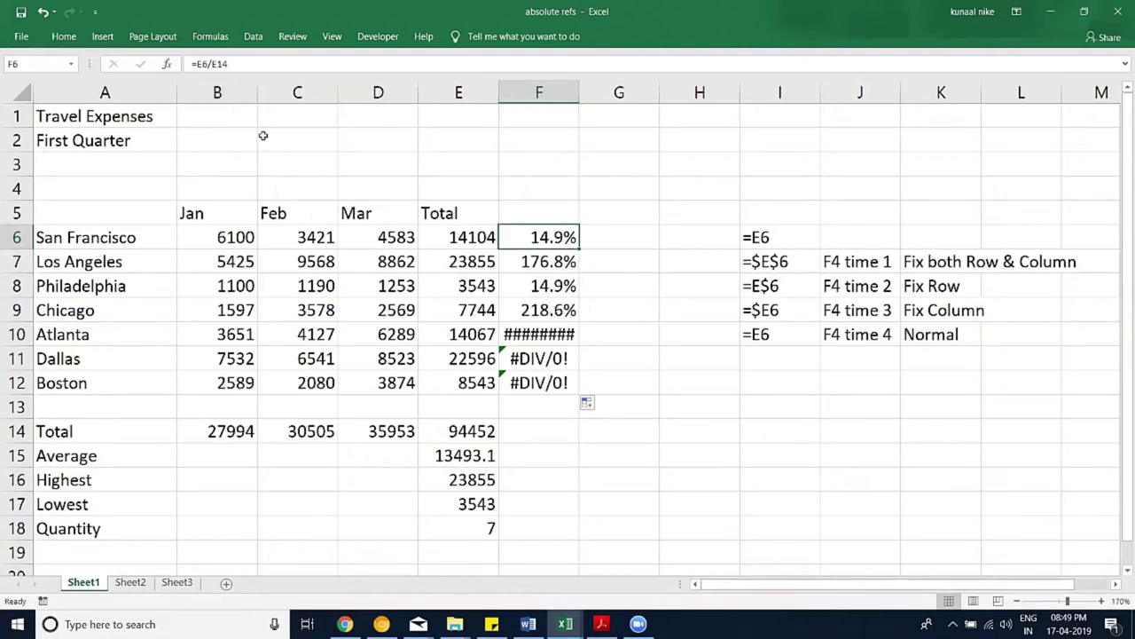
left_click(220, 64)
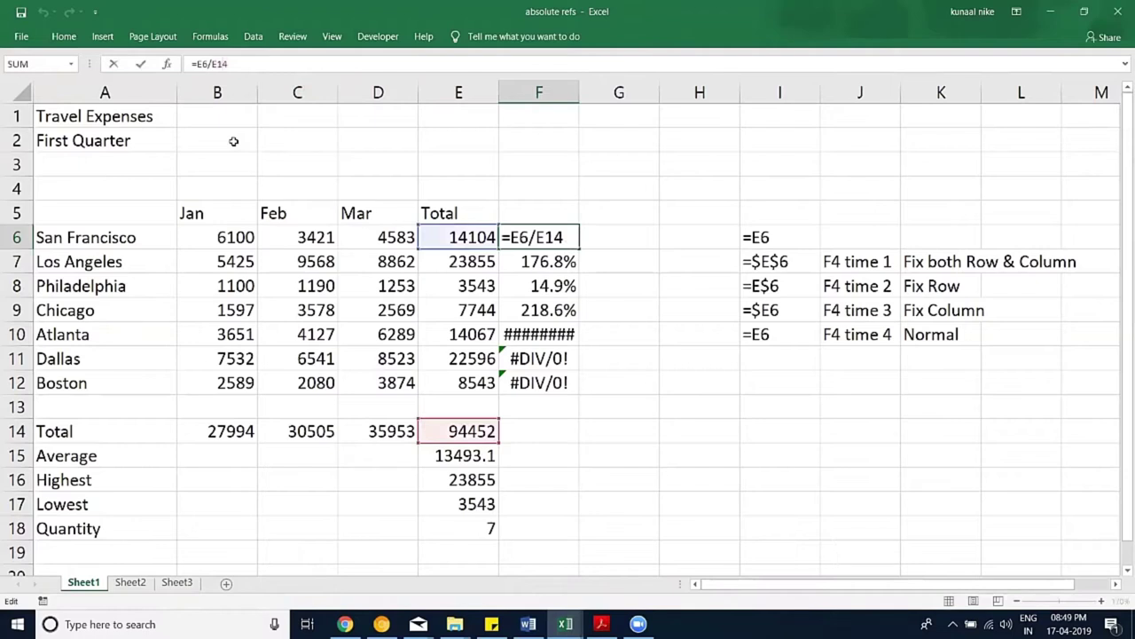
key("F4")
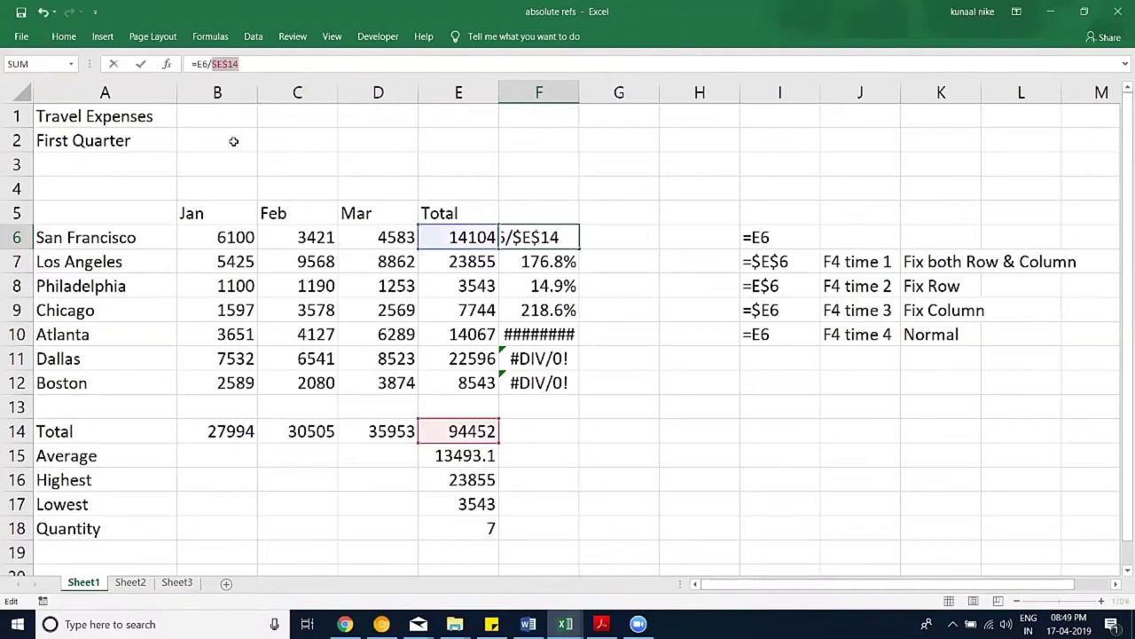
key("Return")
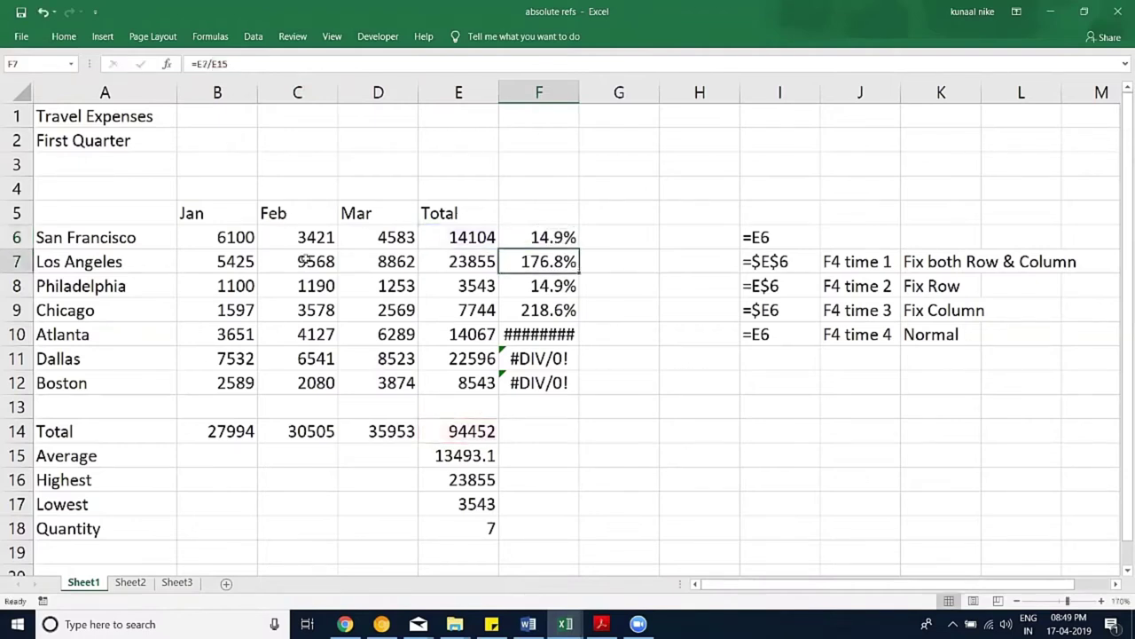
double_click(569, 264)
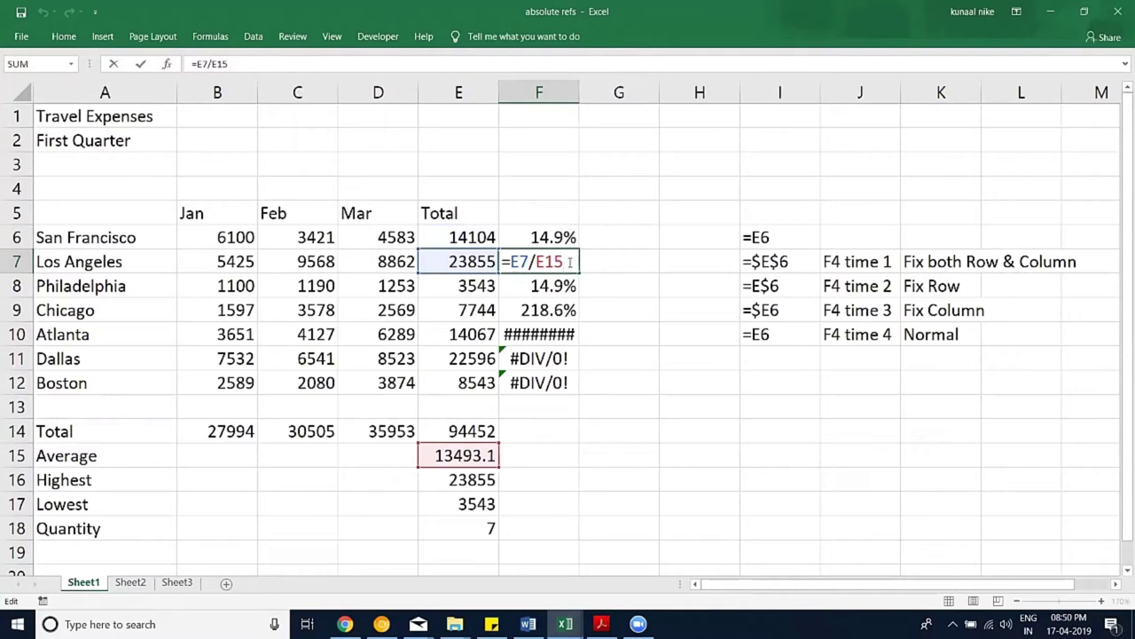
key("ctrl+Return")
left_click(550, 236)
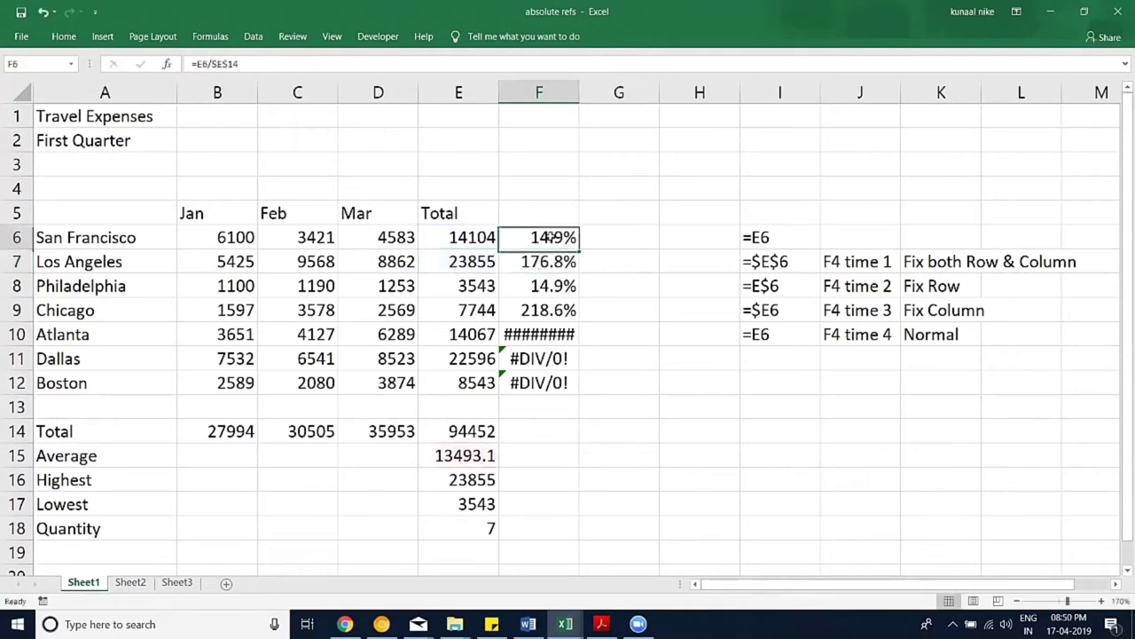
double_click(550, 237)
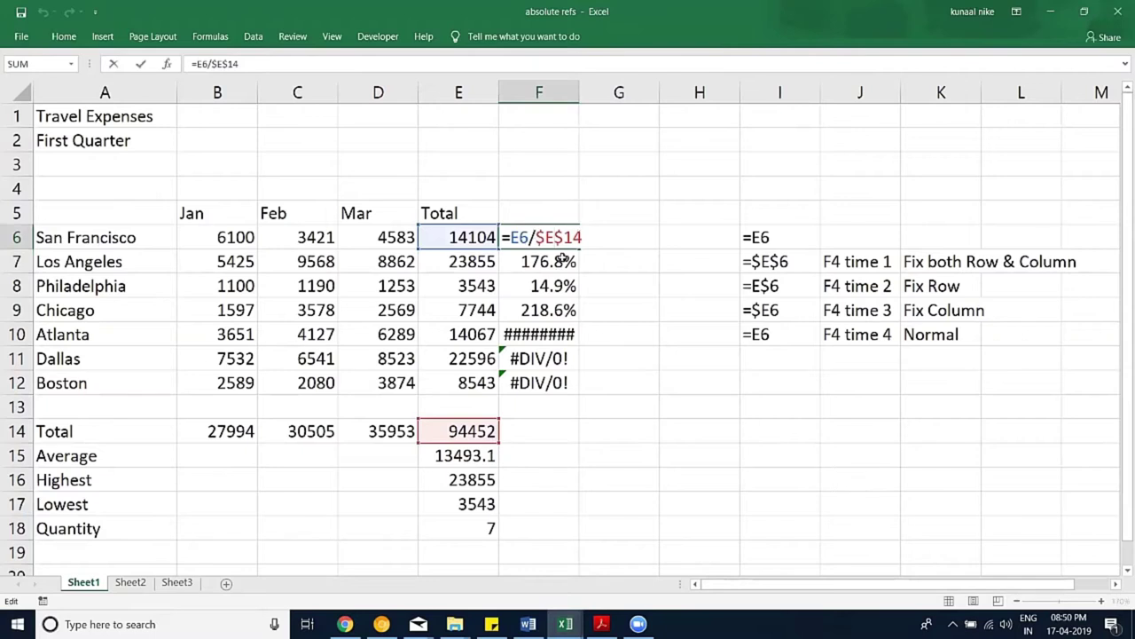
key("Return")
double_click(551, 262)
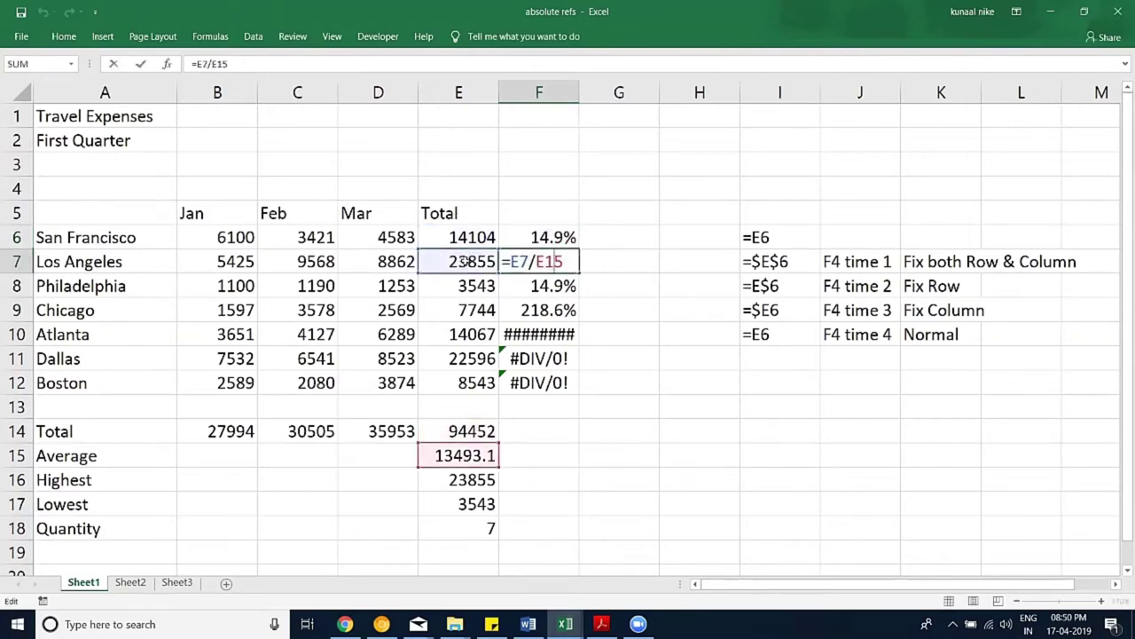
key("ctrl+Return")
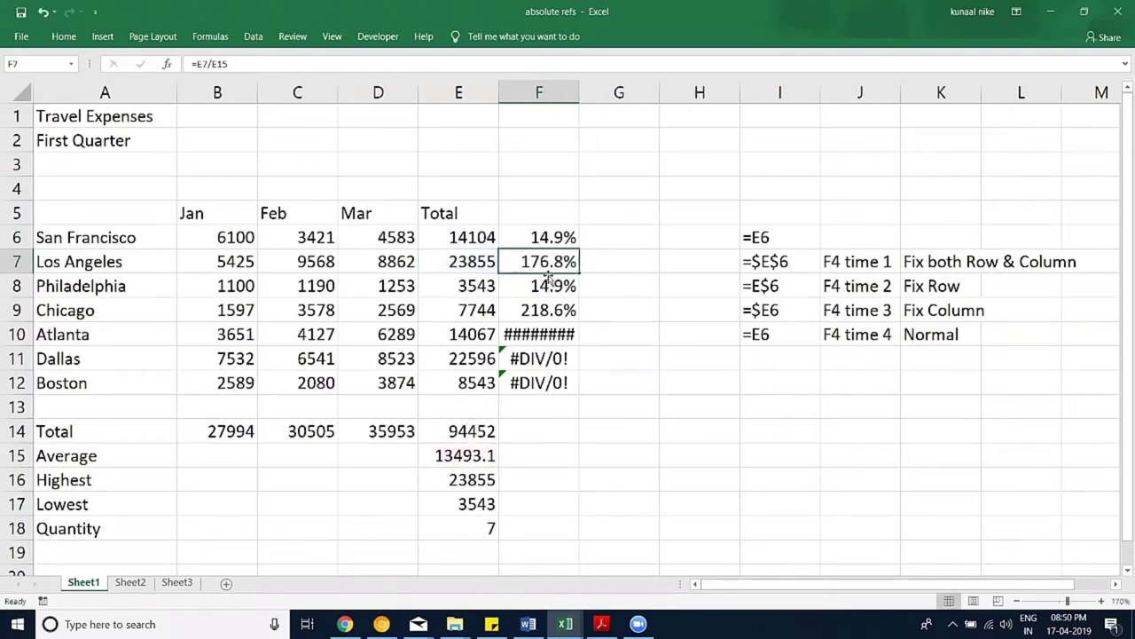
double_click(539, 261)
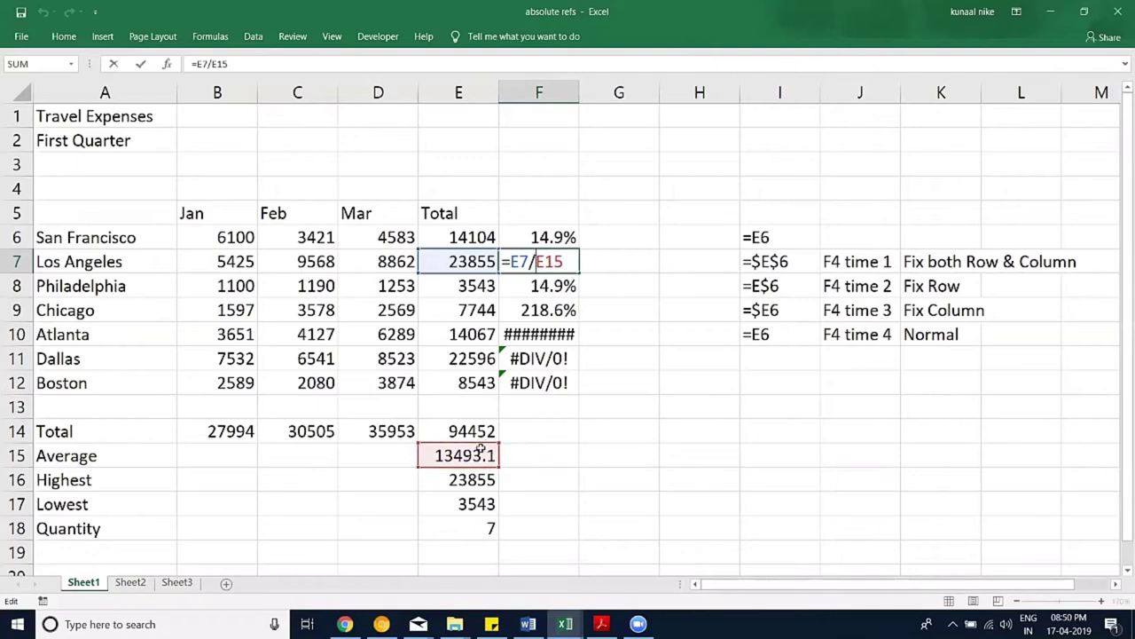
left_click_drag(483, 445, 484, 422)
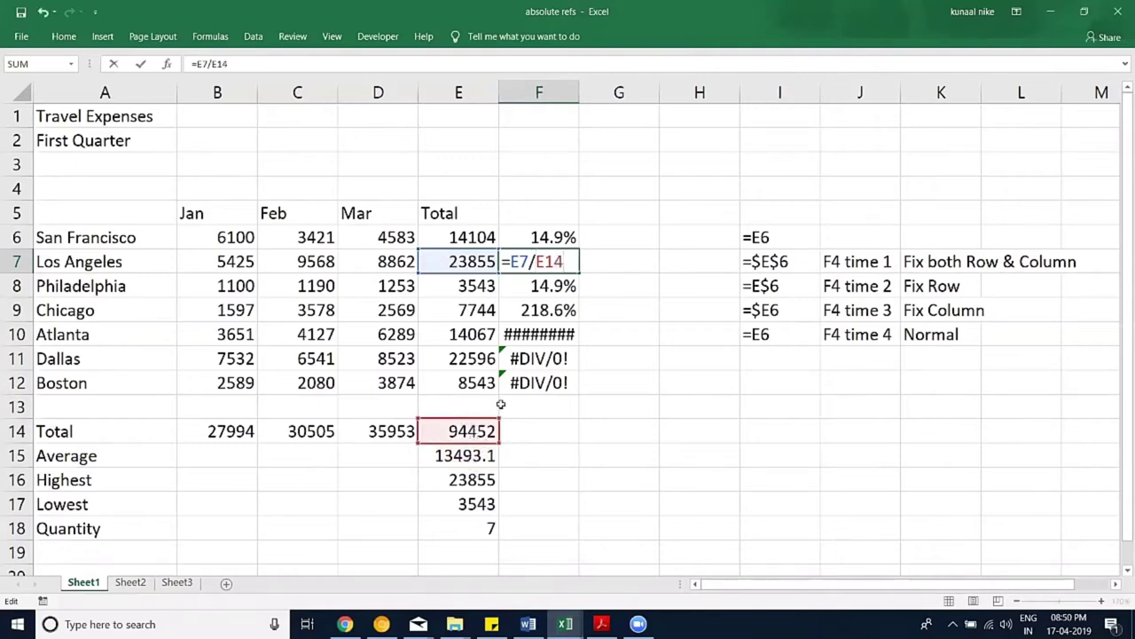
key("Return")
double_click(545, 285)
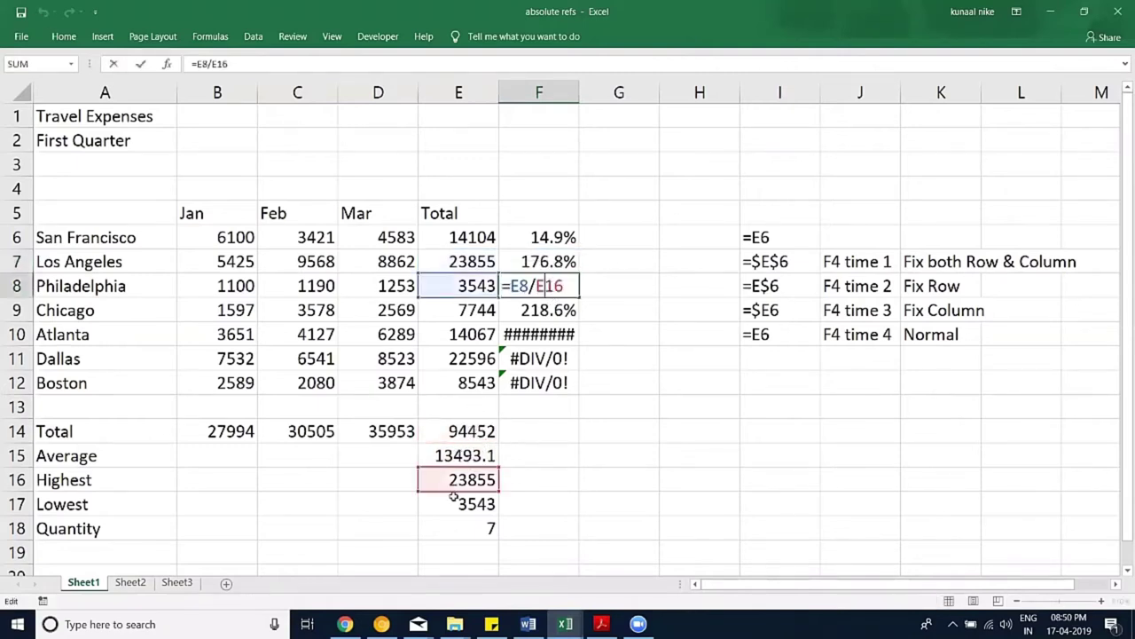
left_click_drag(462, 471, 462, 422)
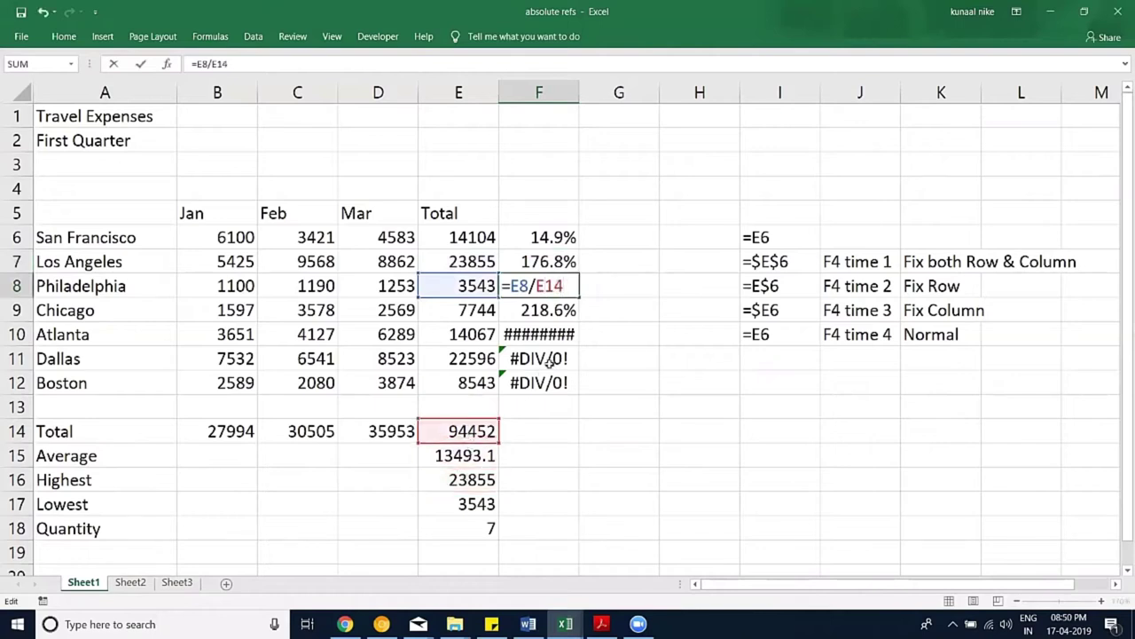
key("Return")
double_click(544, 310)
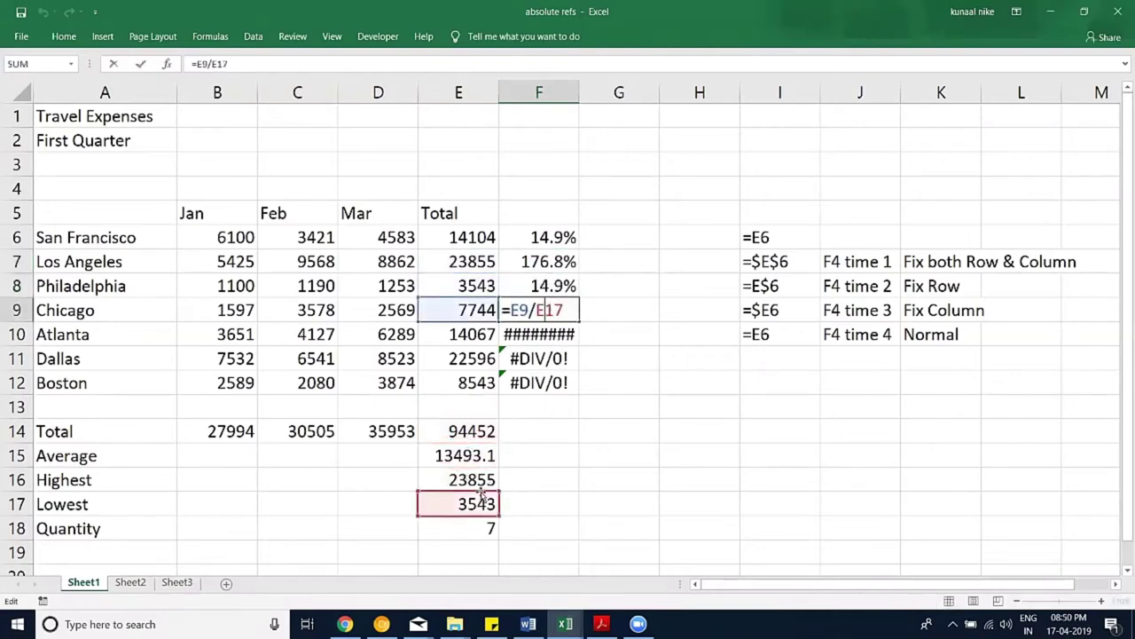
left_click_drag(479, 492, 480, 421)
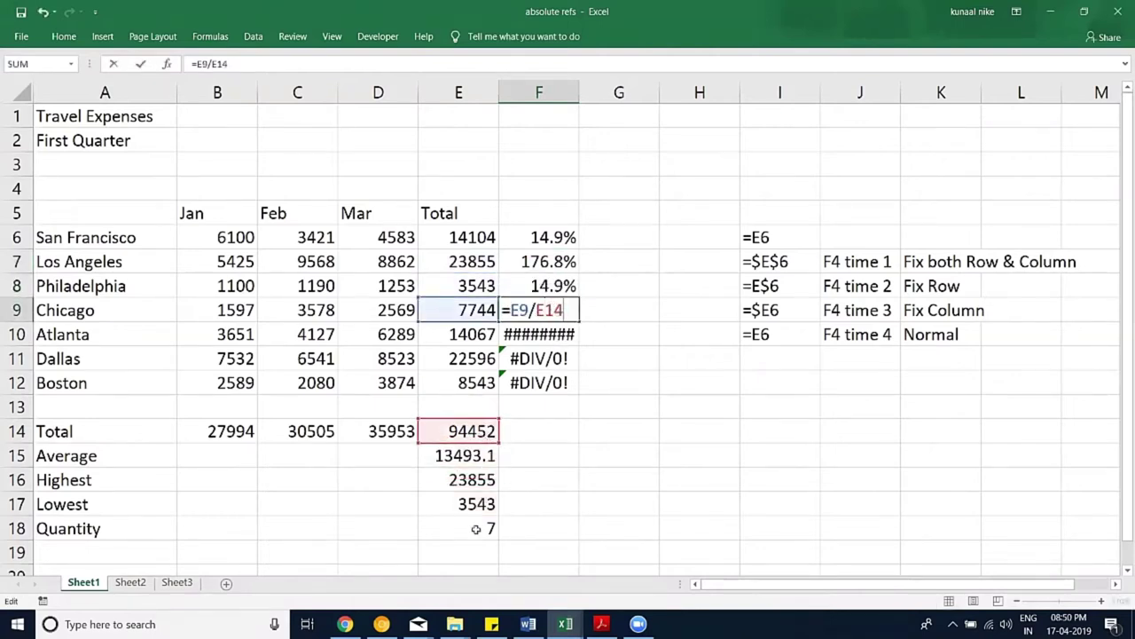
key("Escape")
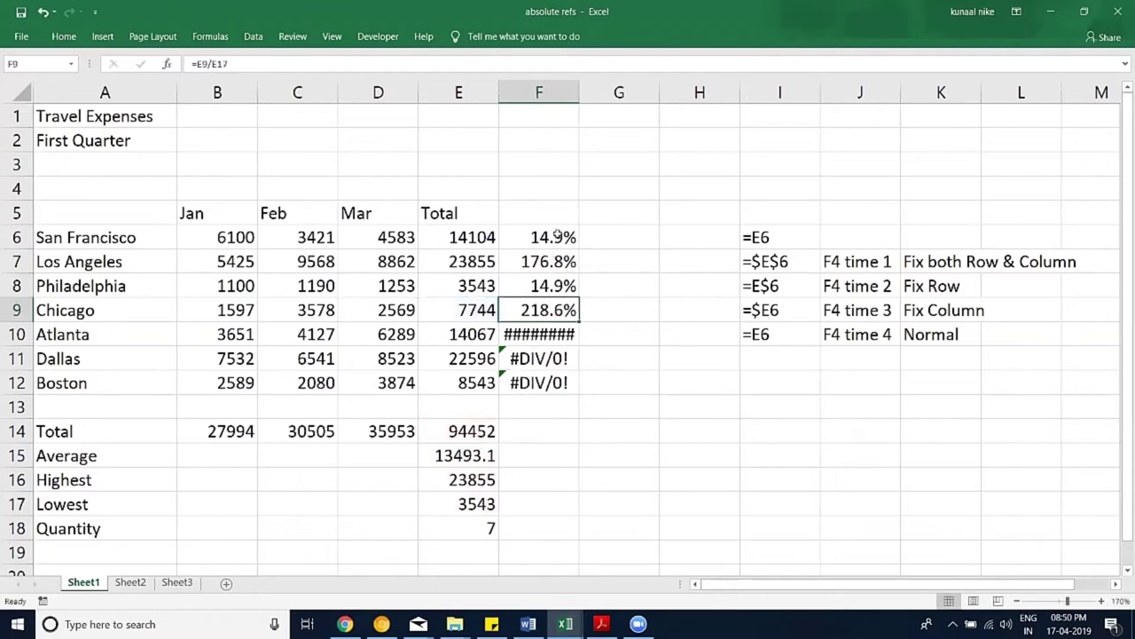
left_click(558, 232)
double_click(555, 237)
key("F4")
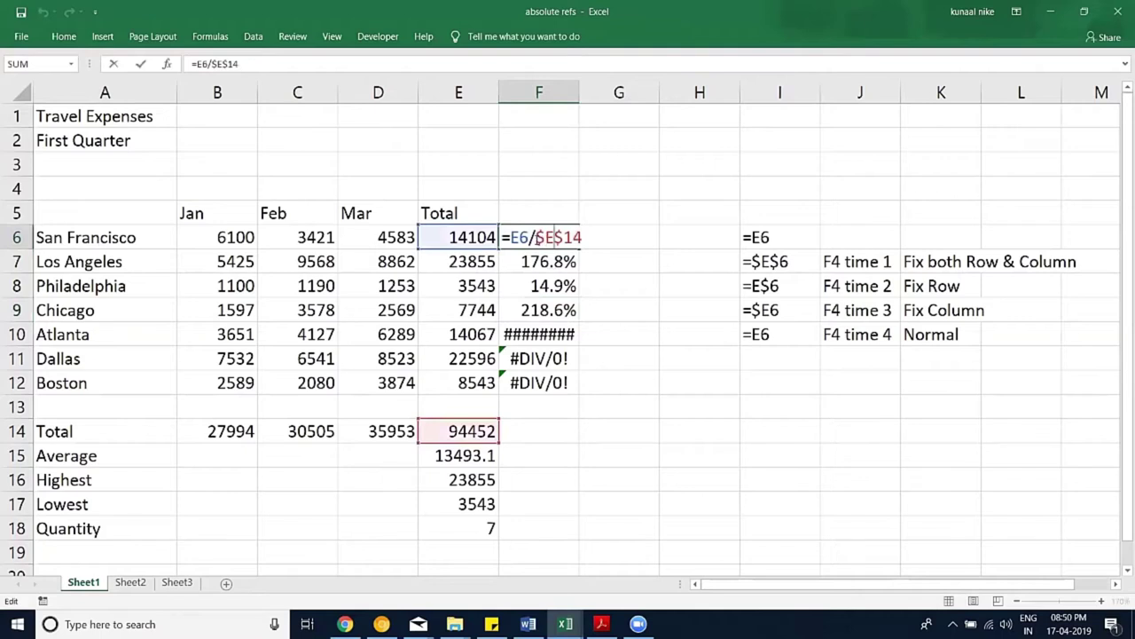
left_click_drag(535, 238, 592, 239)
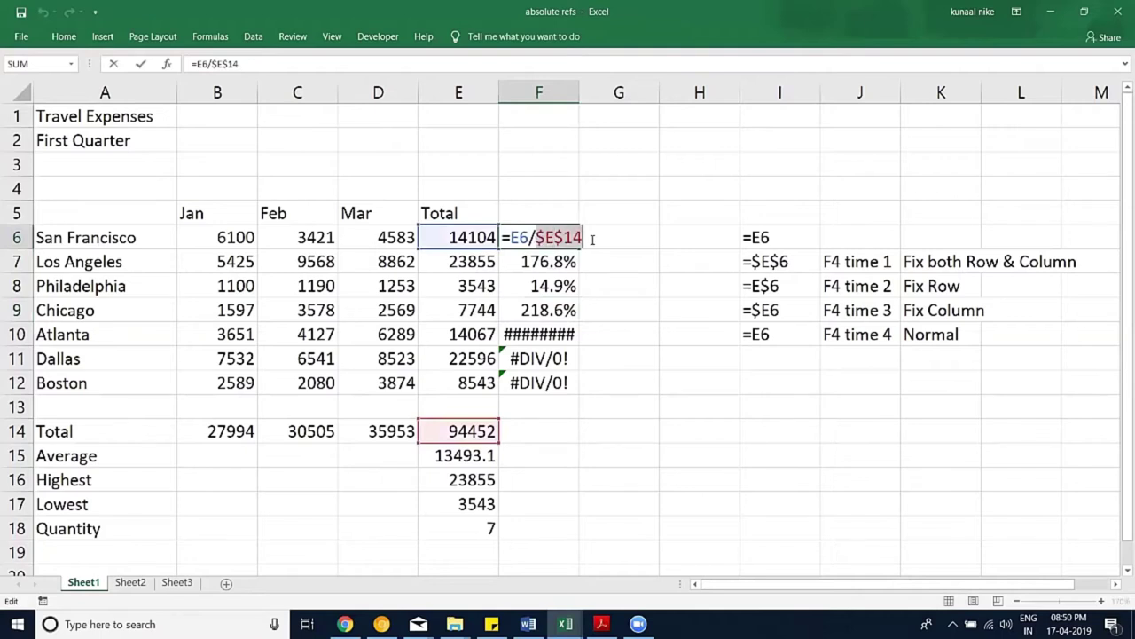
key("F4")
key("F4")
key("F4")
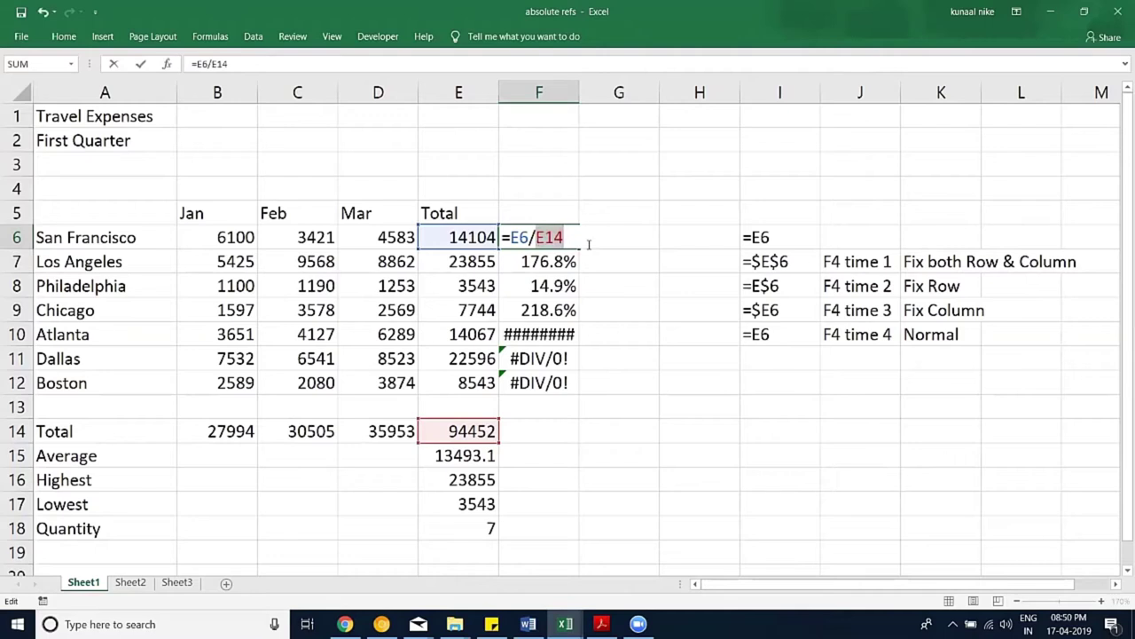
key("F4")
key("Return")
left_click(575, 237)
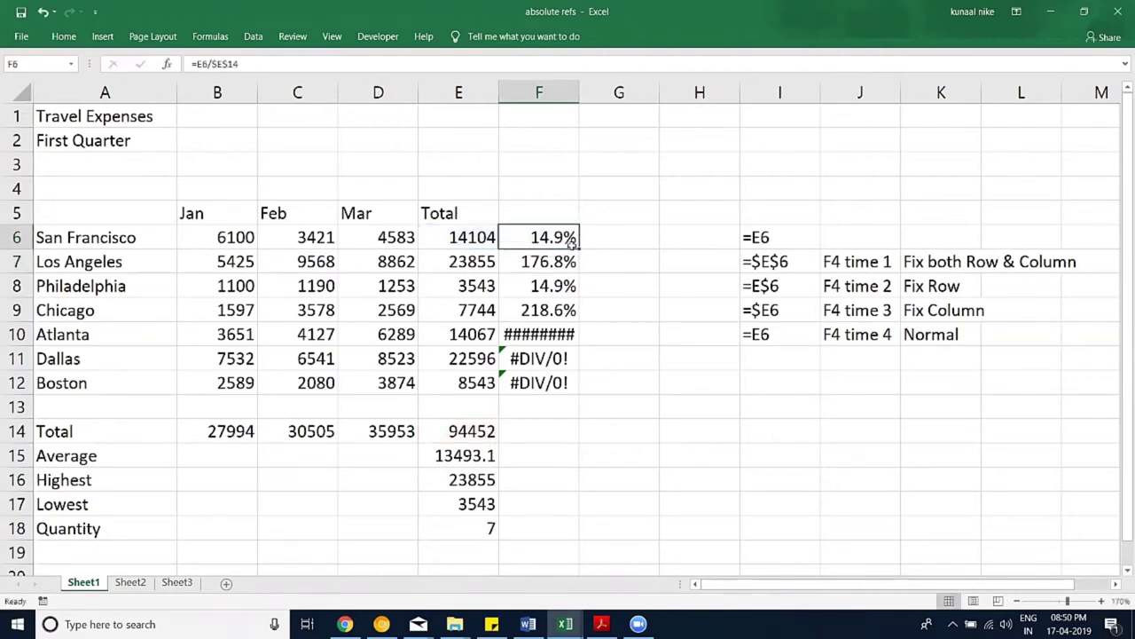
Step: Fill F6's formula down to F12 and check that F12, F11 and F6 use $E$14
left_click_drag(578, 249, 577, 398)
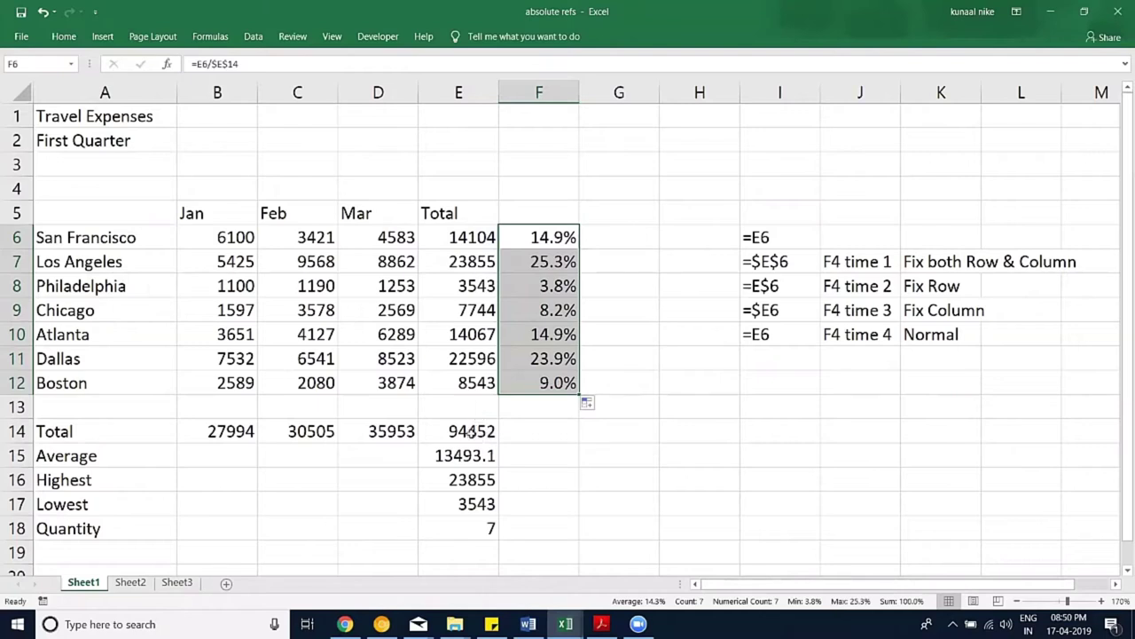
double_click(543, 383)
key("Escape")
double_click(554, 359)
key("Escape")
double_click(548, 240)
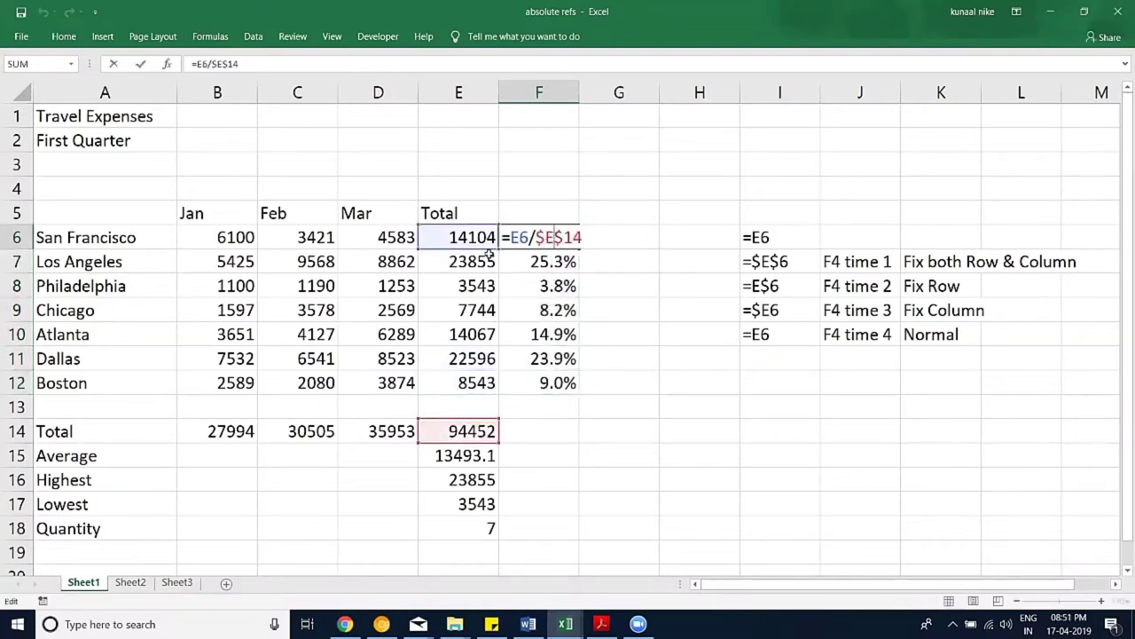
key("Escape")
Step: Verify the formulas in F7 and F9 through F12 each divide by the fixed $E$14
double_click(532, 264)
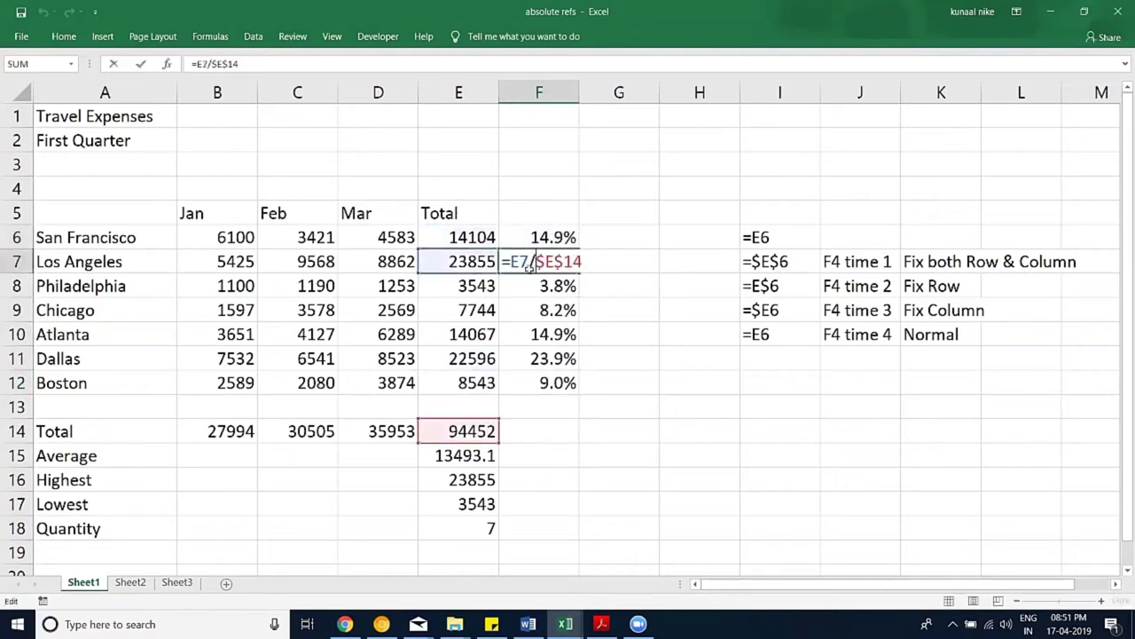
key("Return")
double_click(538, 310)
key("Escape")
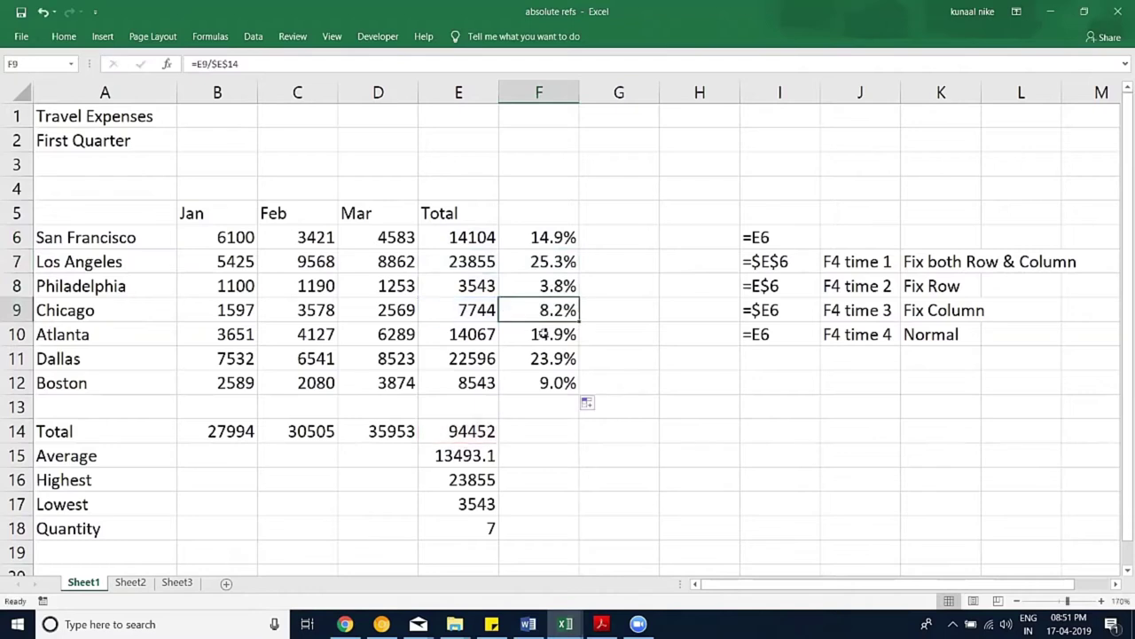
double_click(537, 334)
key("Escape")
double_click(537, 357)
key("Escape")
double_click(539, 382)
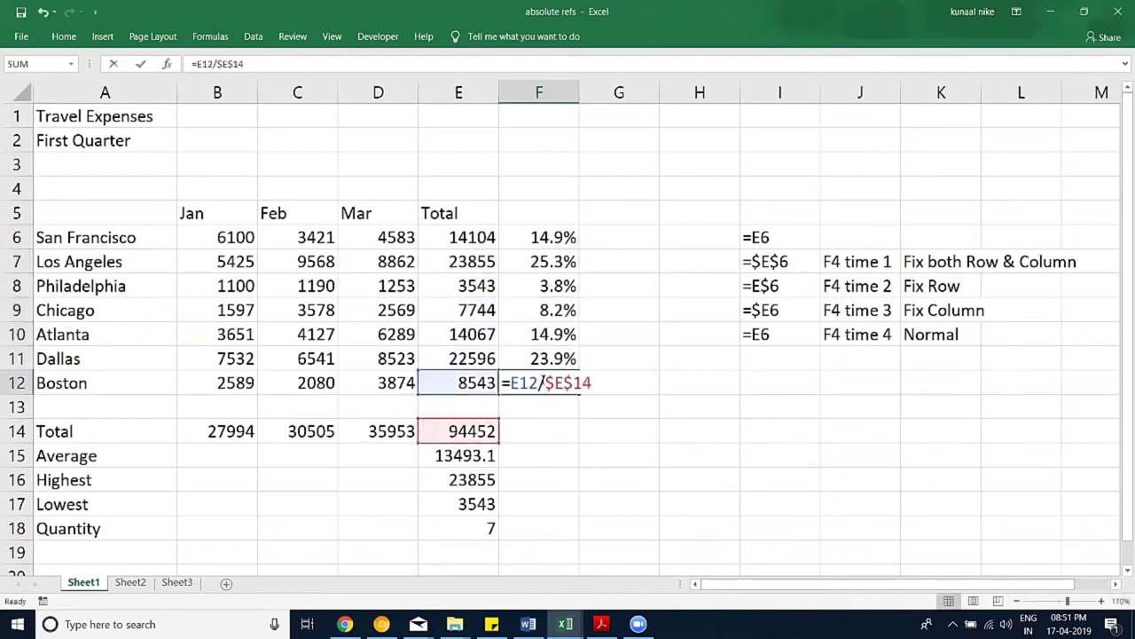
key("Escape")
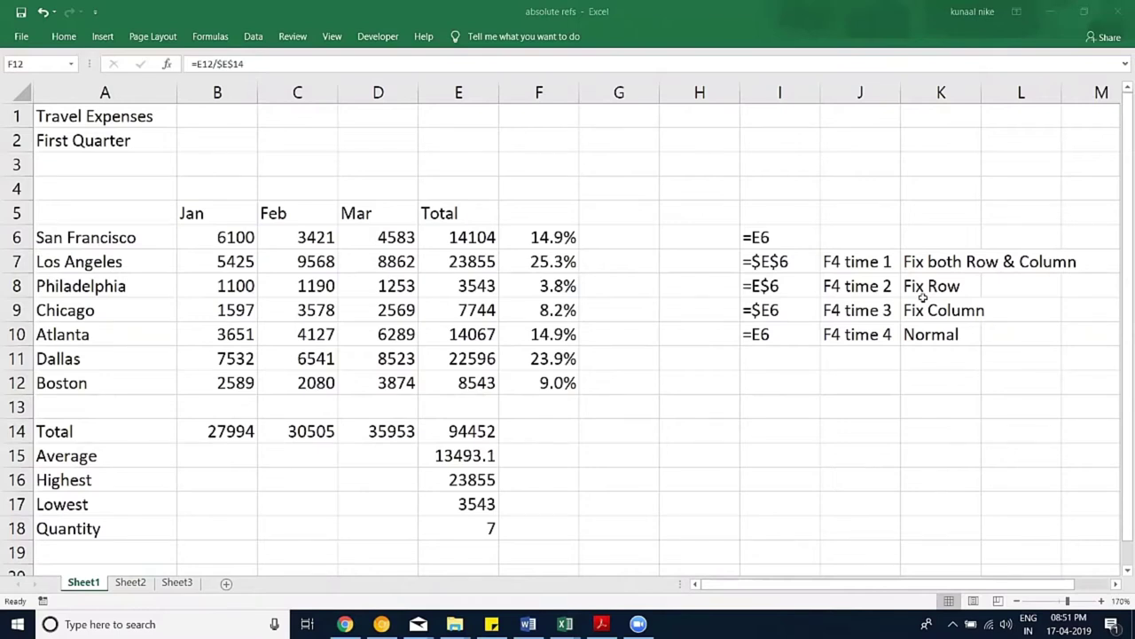
Step: Refill F6 down to F12 and select the percentages F6:F12
left_click(567, 239)
double_click(578, 250)
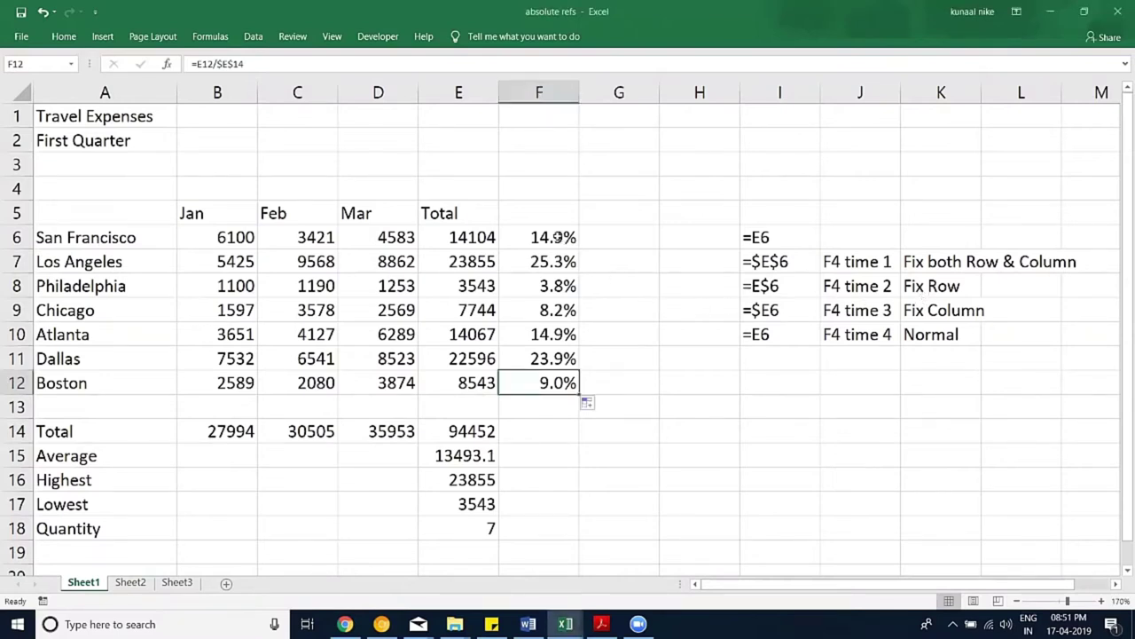
left_click(554, 237)
left_click_drag(551, 334, 551, 382)
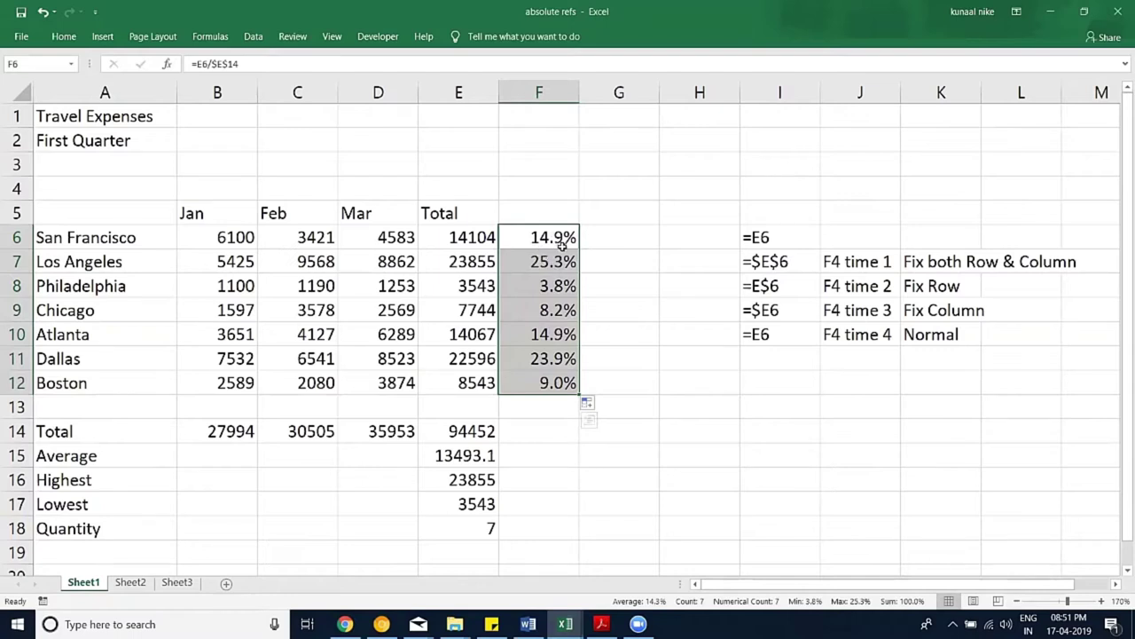
Step: Enter =100*10% in G3 so it shows 10
left_click(633, 165)
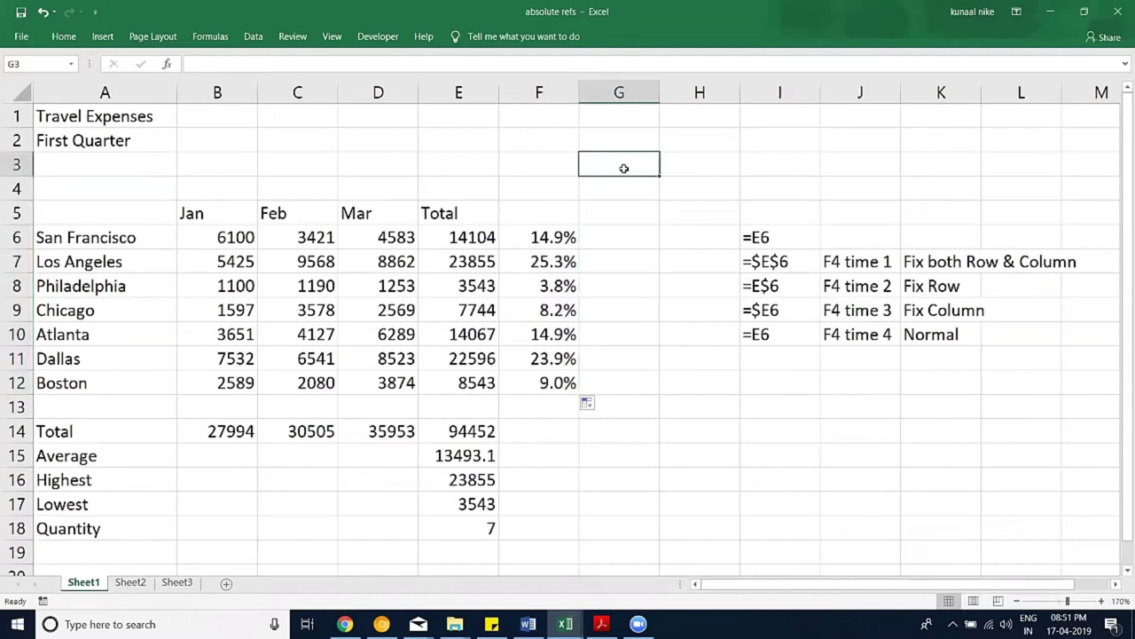
type("=100")
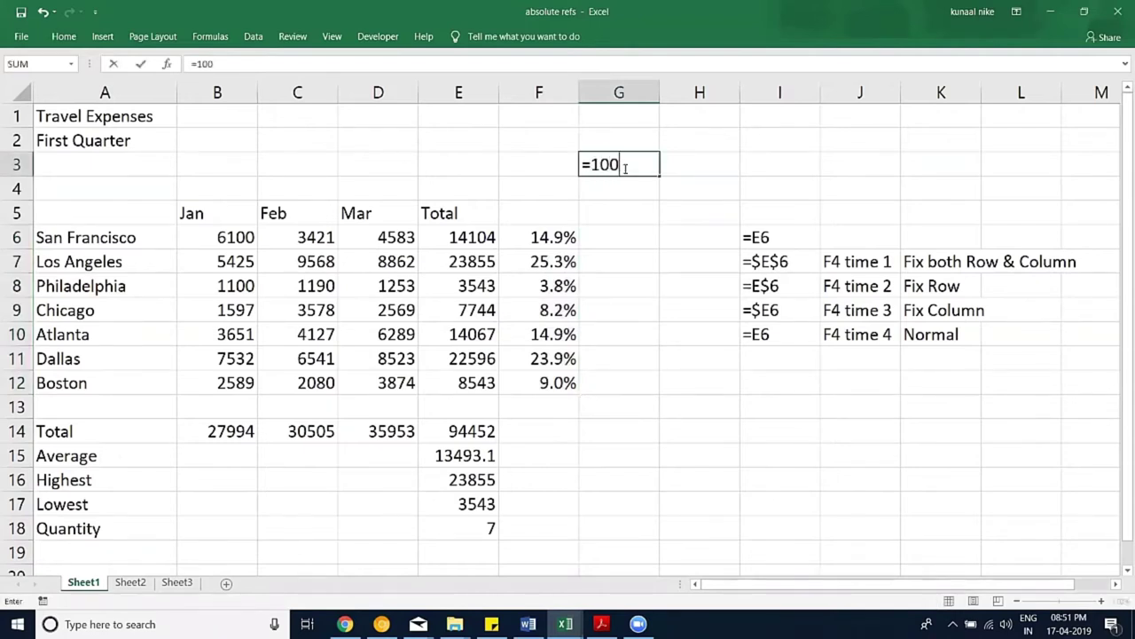
type("*")
type("10%")
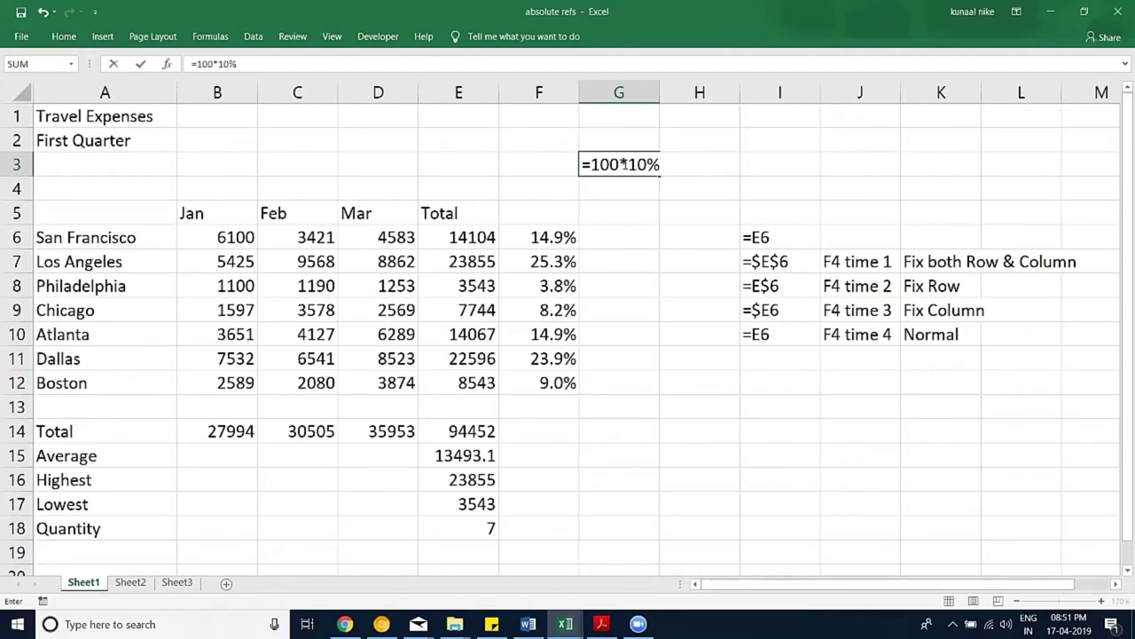
left_click_drag(627, 166, 672, 168)
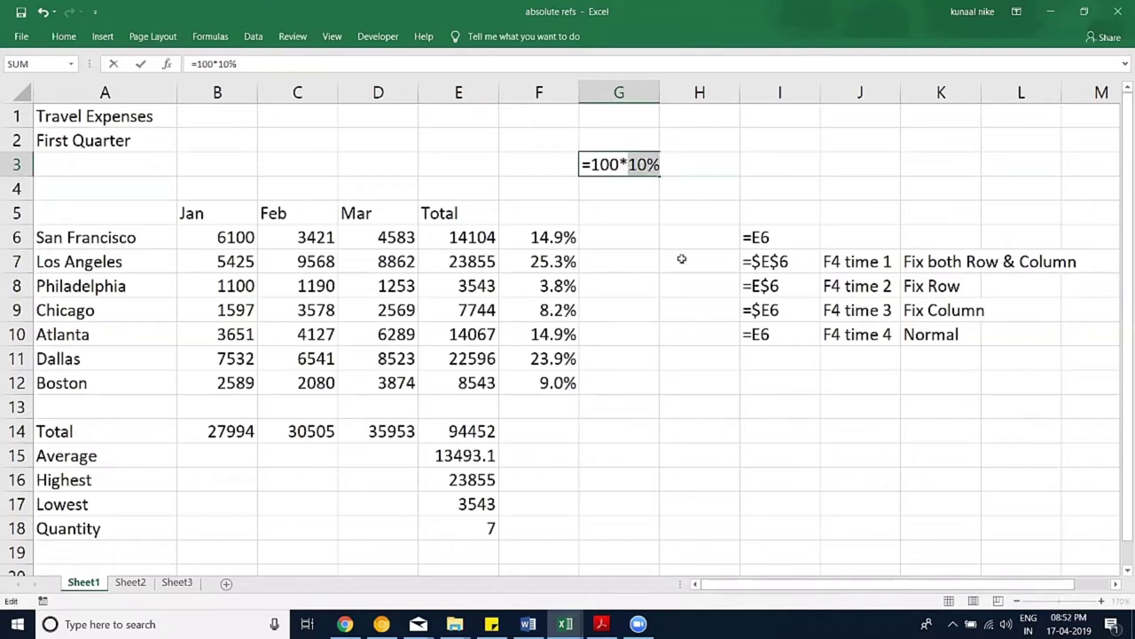
key("Return")
Step: Reopen G3's formula to highlight its 10% part, leaving it unchanged, and move to Sheet2
key("Up")
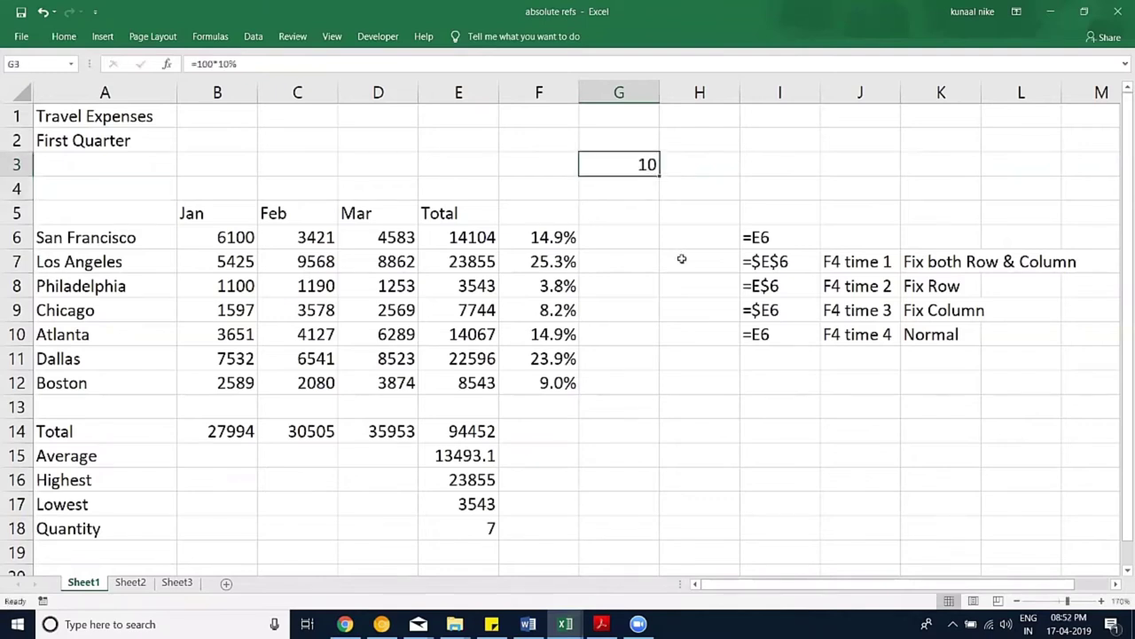
double_click(643, 170)
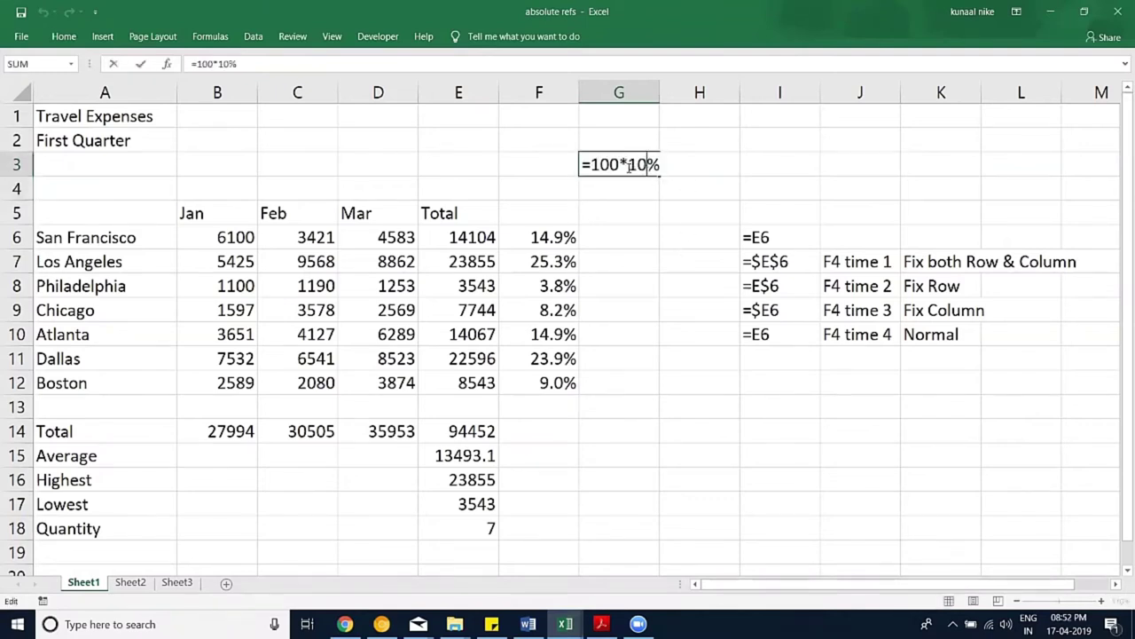
left_click_drag(628, 166, 664, 165)
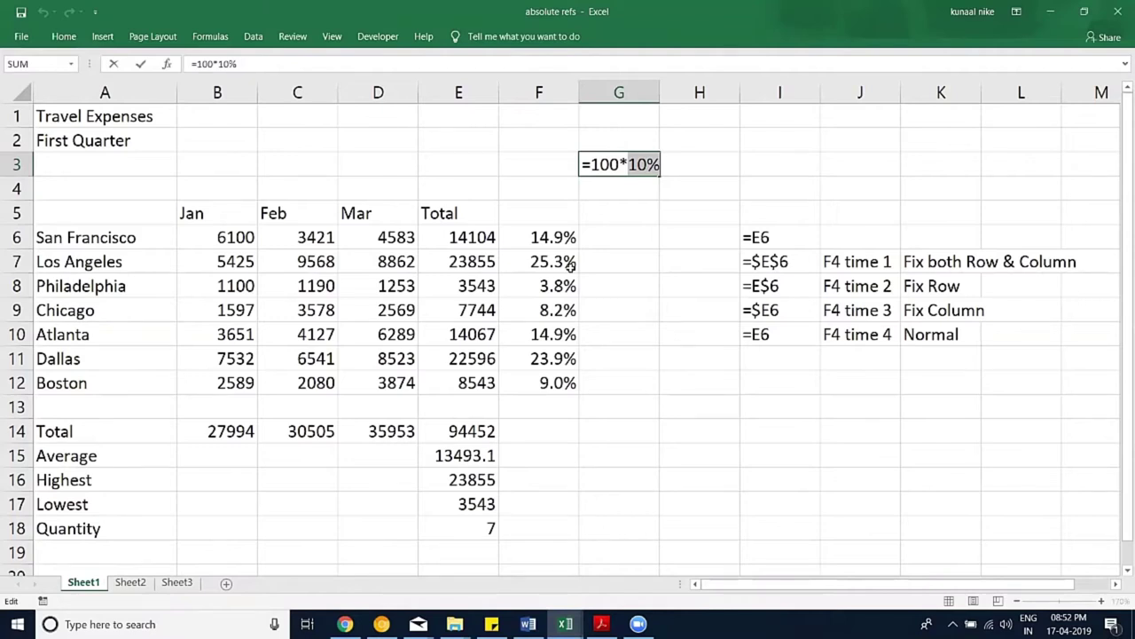
key("ctrl+Return")
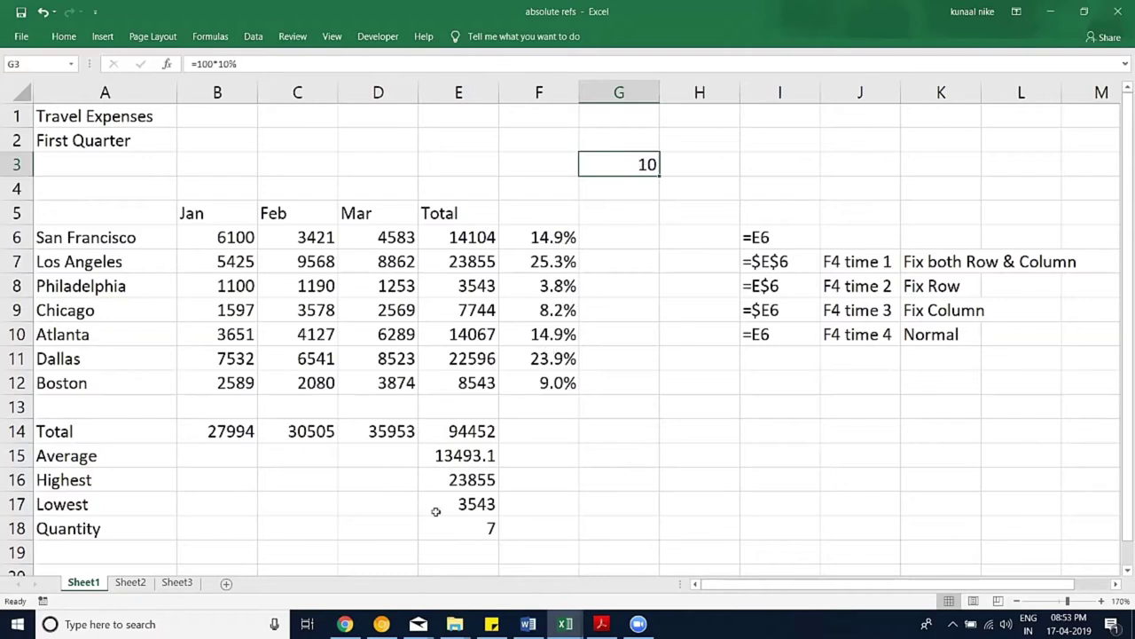
left_click(134, 585)
Step: On Sheet2, zoomed in, fill B1:F1 with the series 1 to 5
left_click(140, 585)
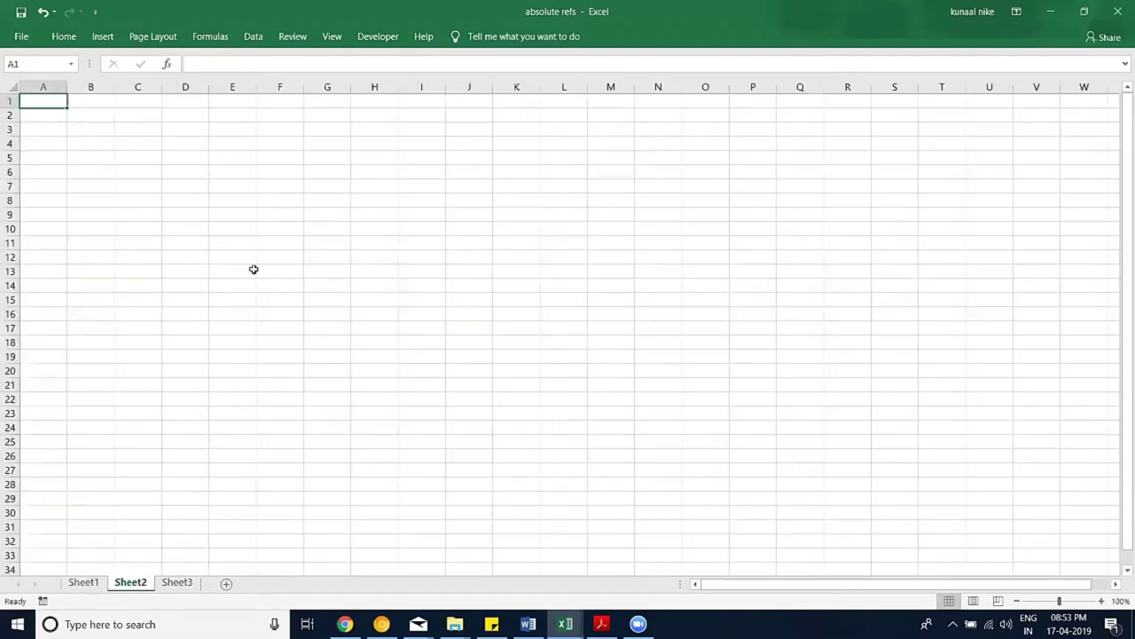
left_click(1101, 601)
left_click(1101, 601)
left_click(1101, 602)
left_click(1101, 602)
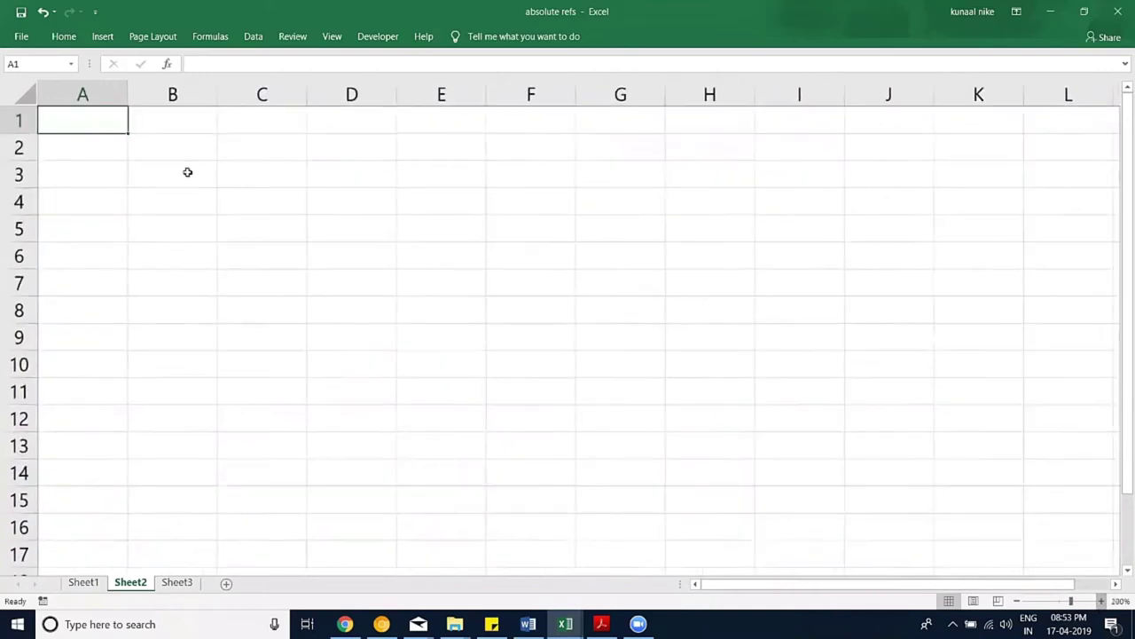
left_click(169, 131)
type("1")
left_click(271, 219)
left_click(215, 135)
left_click_drag(228, 135, 591, 131)
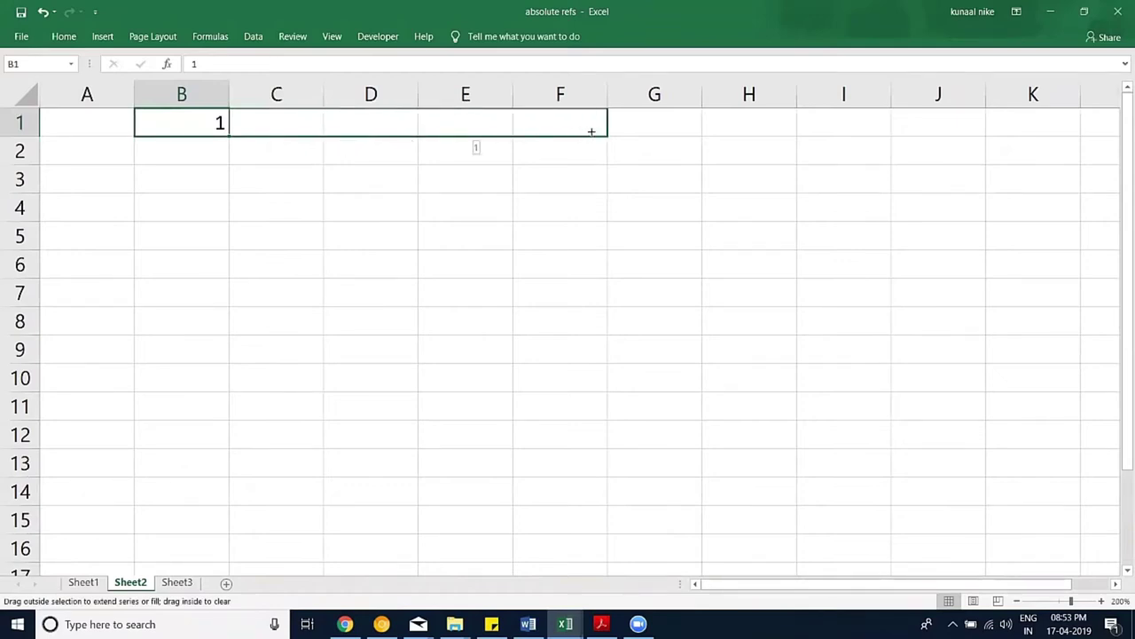
left_click_drag(590, 131, 593, 128)
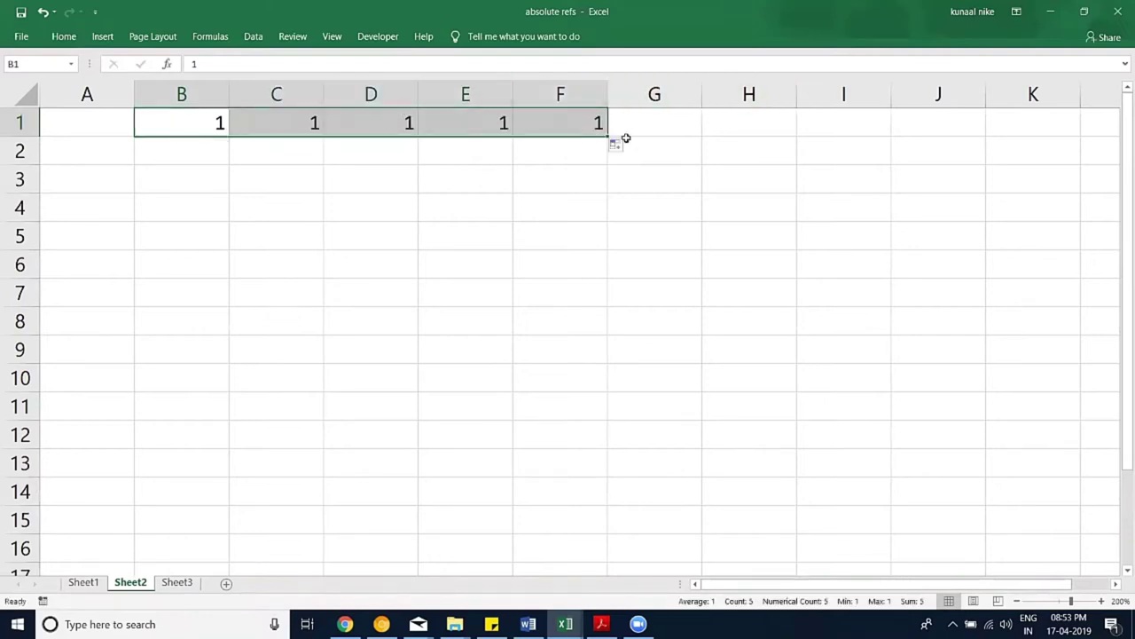
left_click(621, 144)
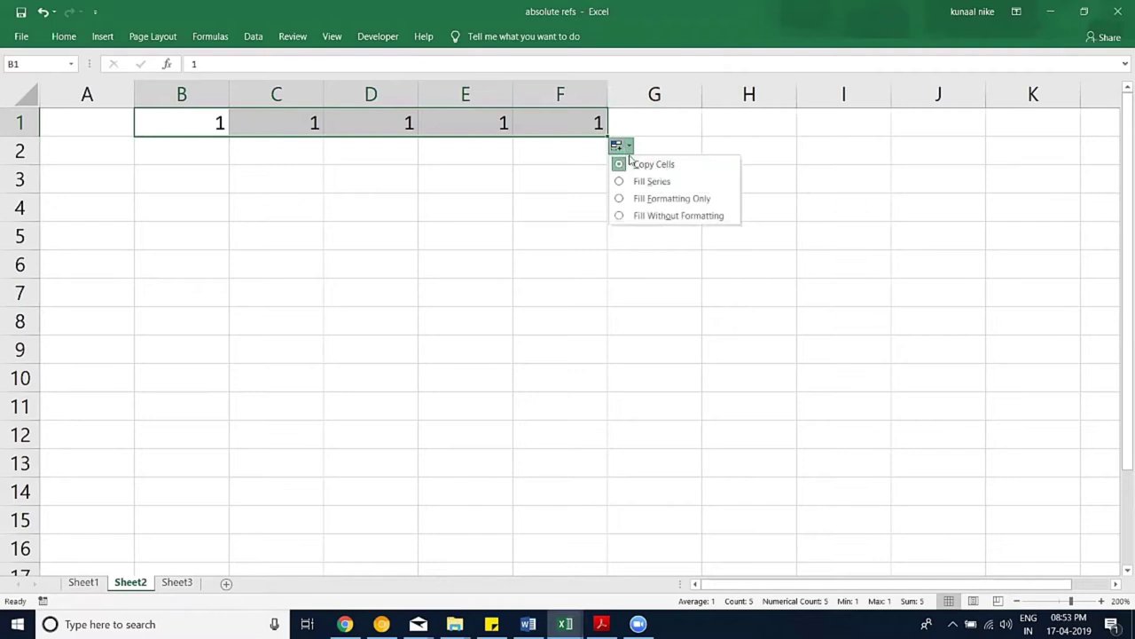
left_click(657, 183)
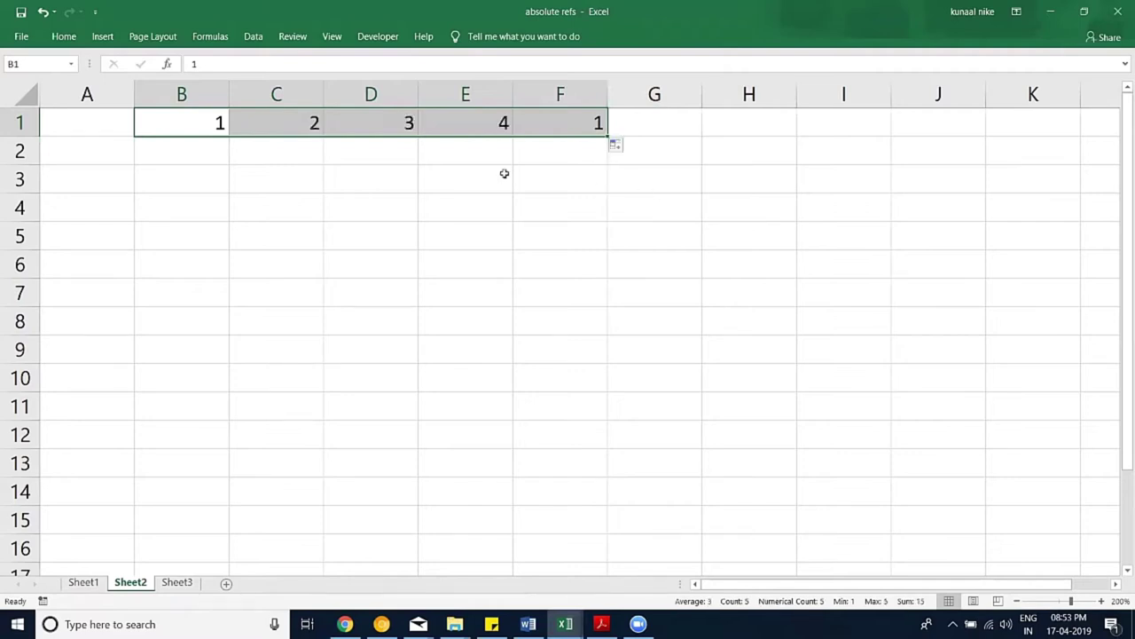
Step: Fill A2:A6 with 1 to 5 from a 1, 2 starting pattern, clearing extra values
left_click(109, 158)
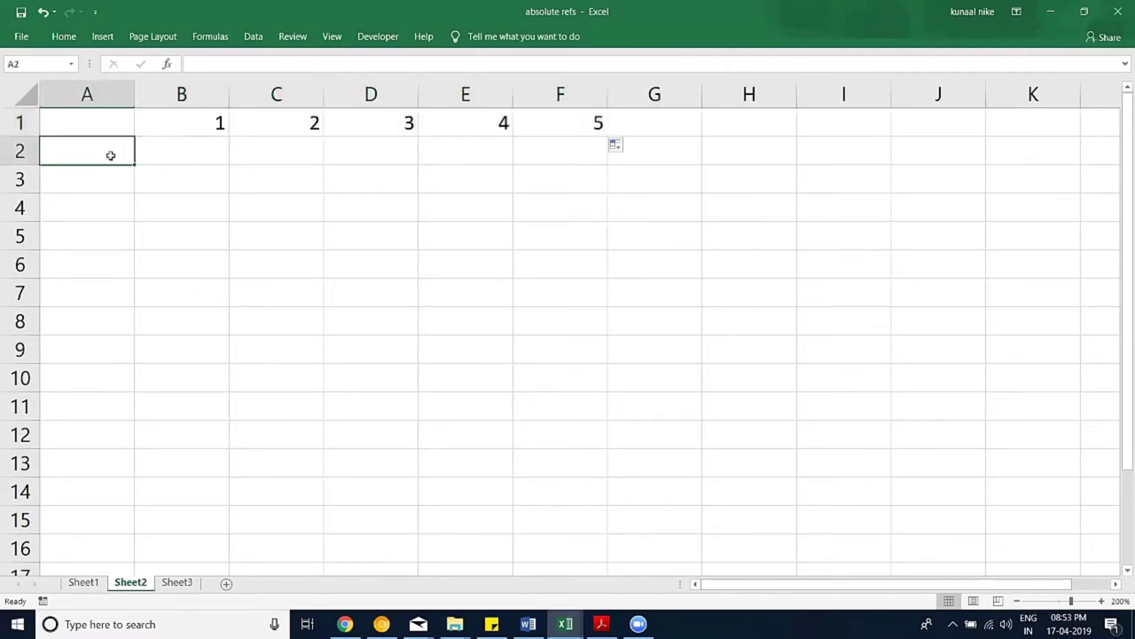
type("1")
left_click(125, 197)
left_click(109, 178)
type("1.")
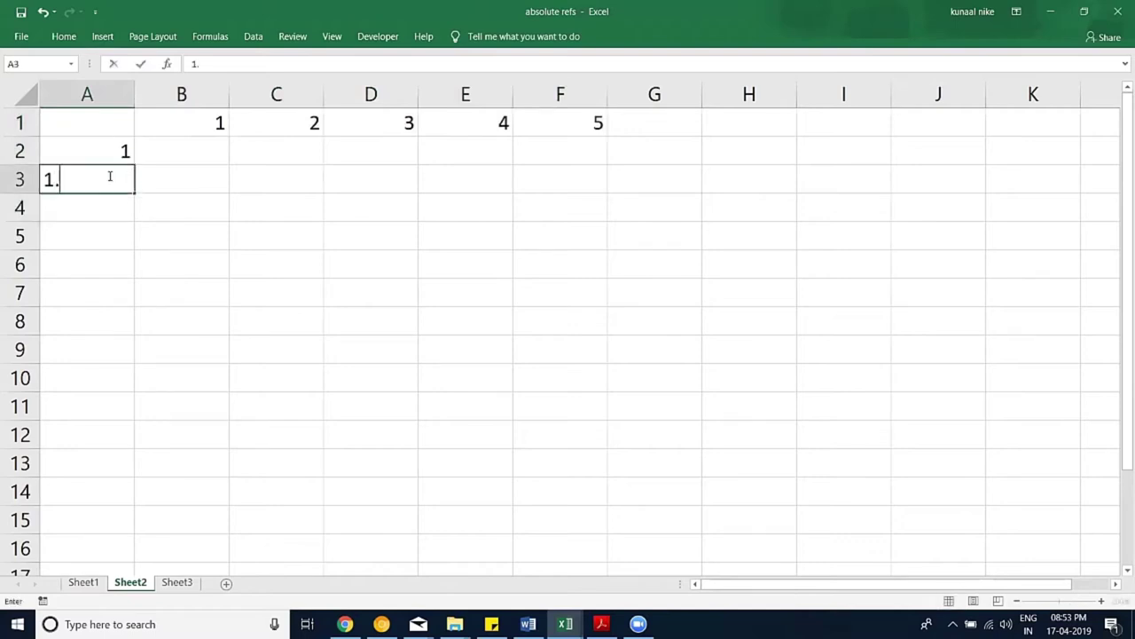
type("5")
left_click(140, 199)
left_click_drag(116, 151, 163, 355)
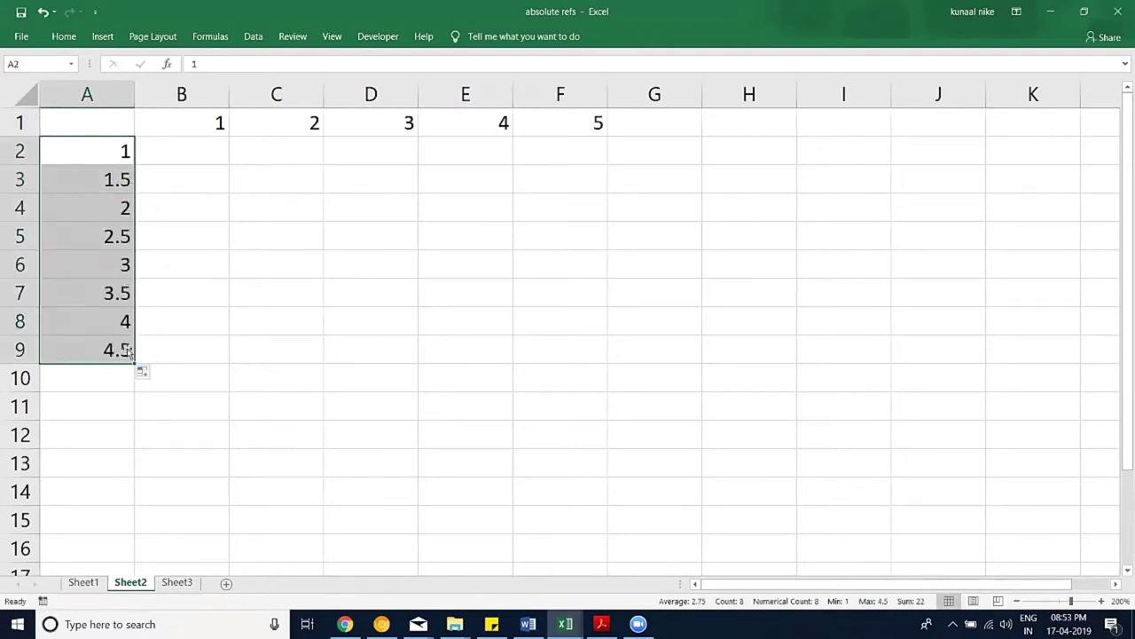
left_click(113, 180)
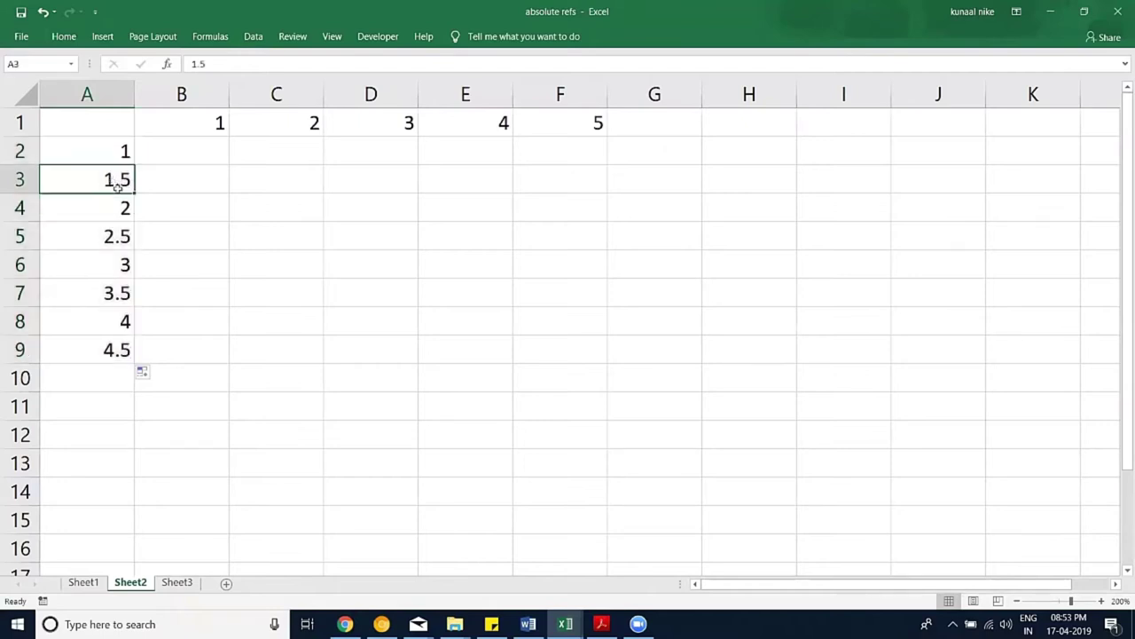
type("2")
left_click_drag(115, 150, 124, 346)
key("Delete")
left_click(174, 311)
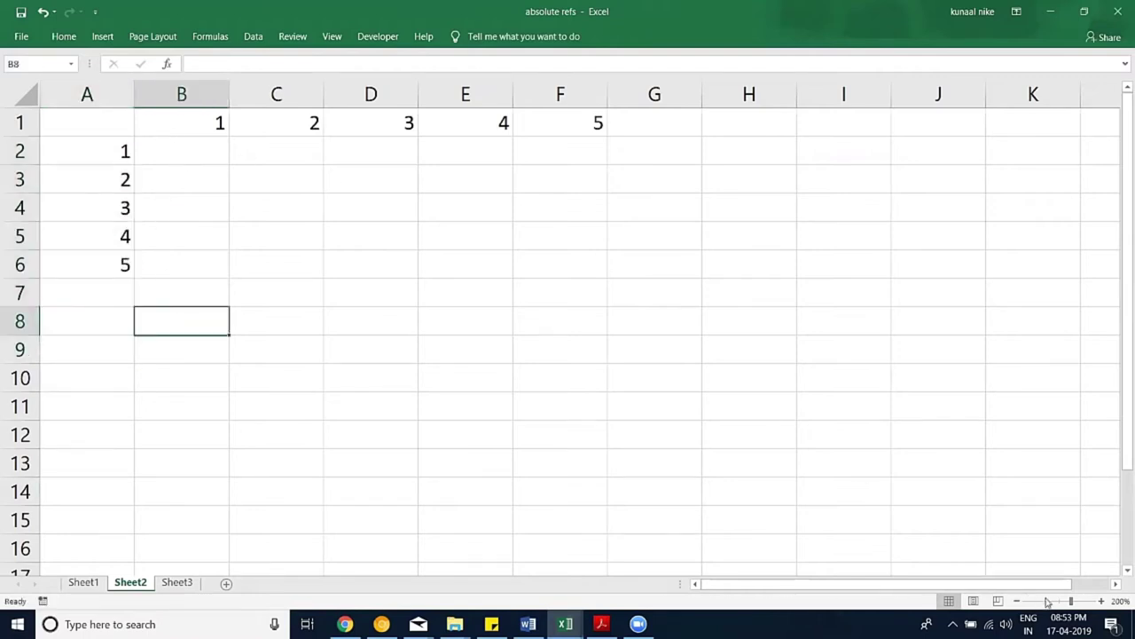
Step: Type the products 1, 2, 3, 4, 5 into B2:F2
left_click(1101, 601)
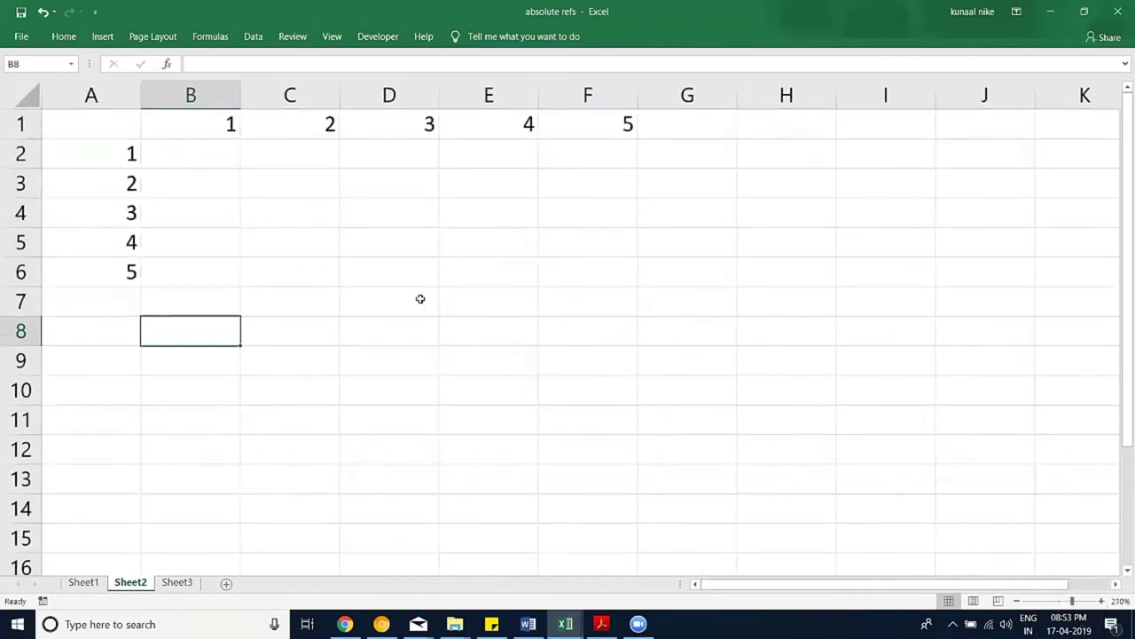
left_click(225, 158)
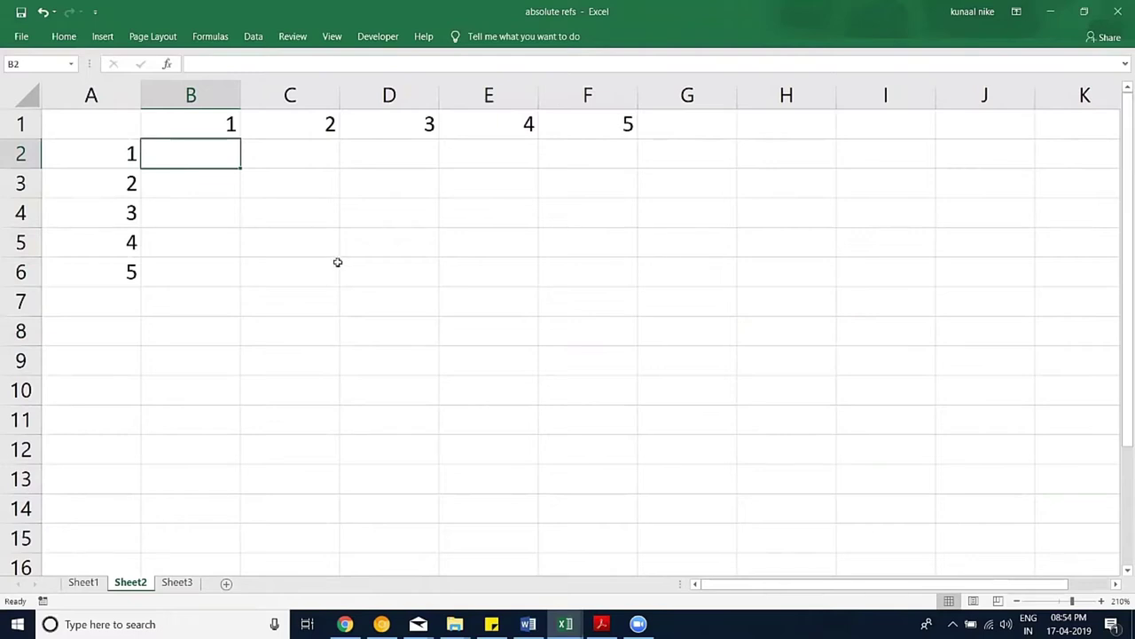
type("1")
left_click(125, 123)
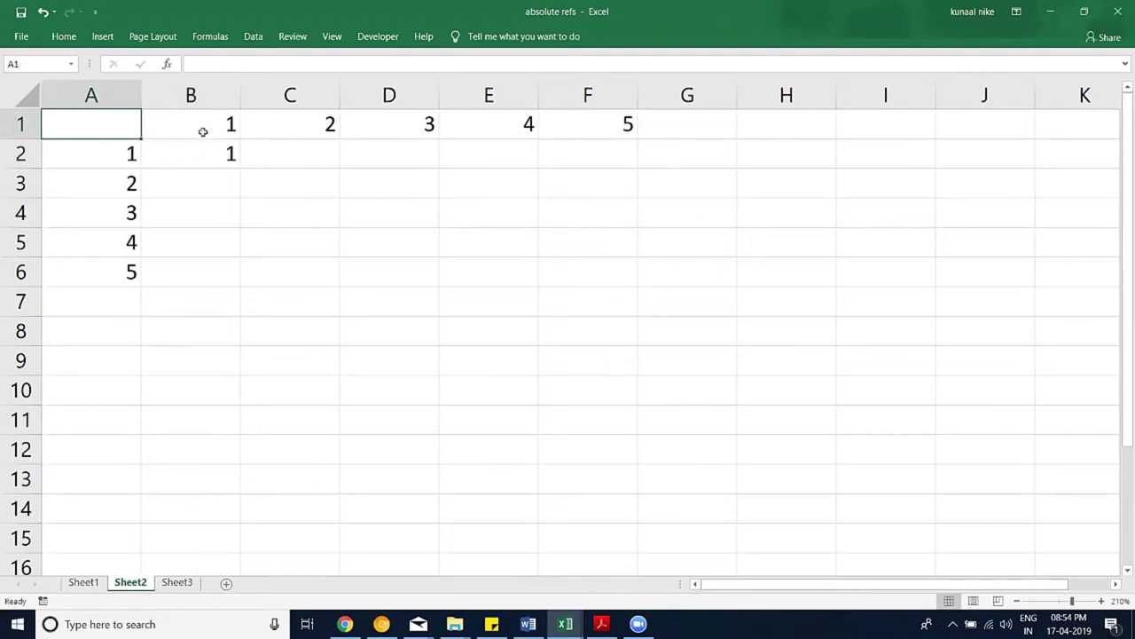
left_click(323, 149)
type("2")
left_click(400, 152)
type("2")
left_click(515, 152)
left_click(565, 151)
left_click(388, 155)
type("3")
left_click(540, 152)
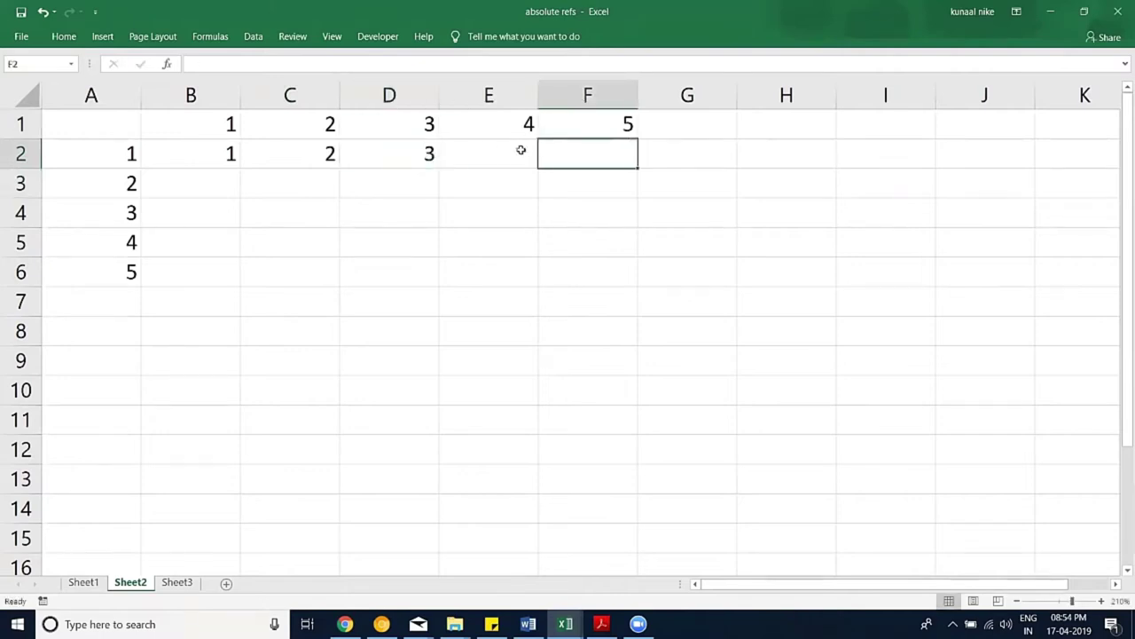
left_click(519, 150)
type("4")
left_click(601, 150)
type("5")
left_click(520, 228)
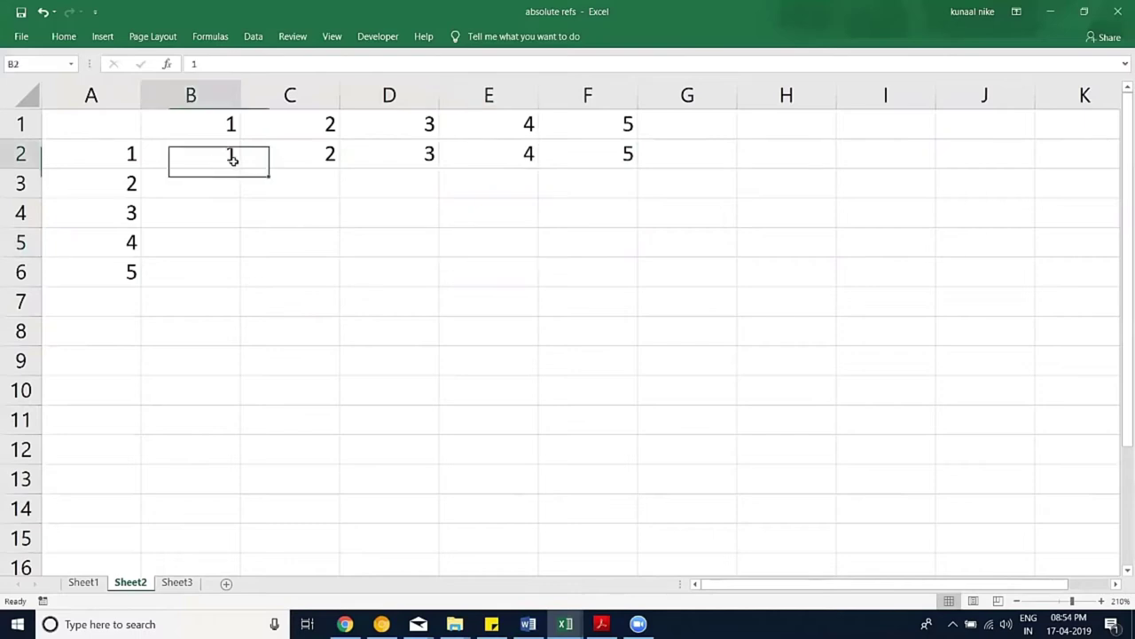
left_click_drag(234, 155, 598, 152)
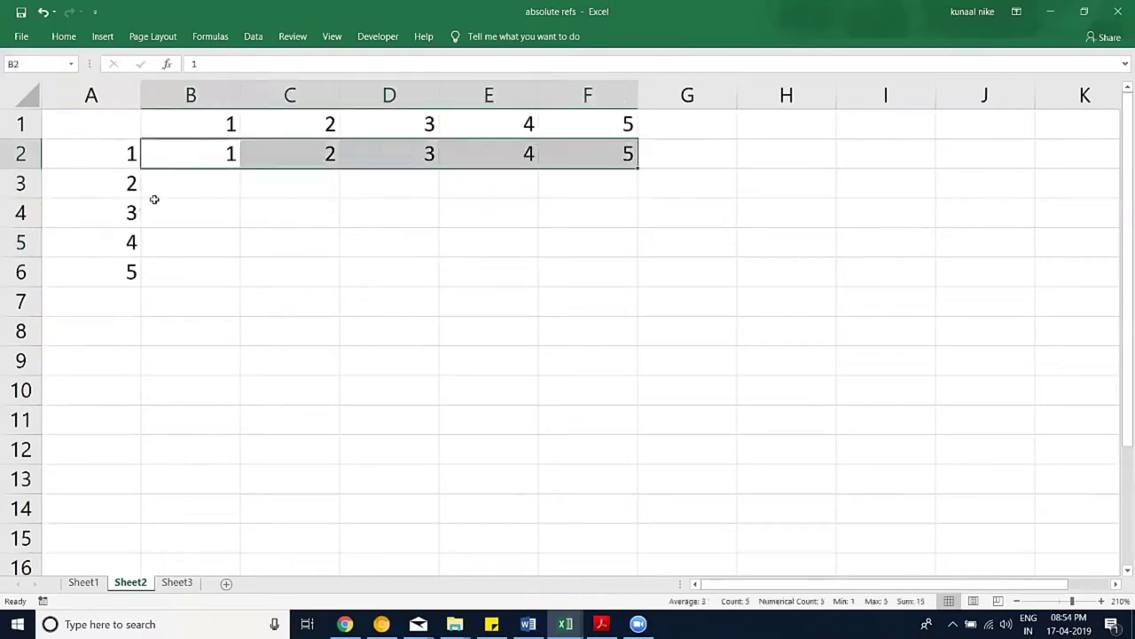
Step: Type the products 2, 4, 6, 8, 10 into B3:F3
left_click(196, 186)
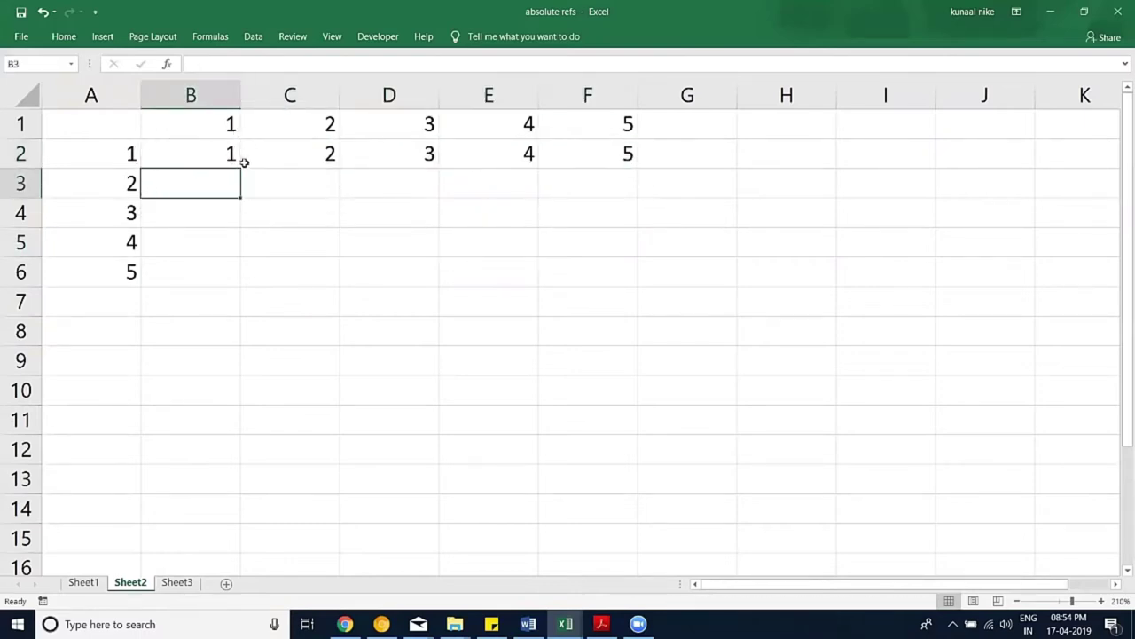
type("2")
left_click(297, 179)
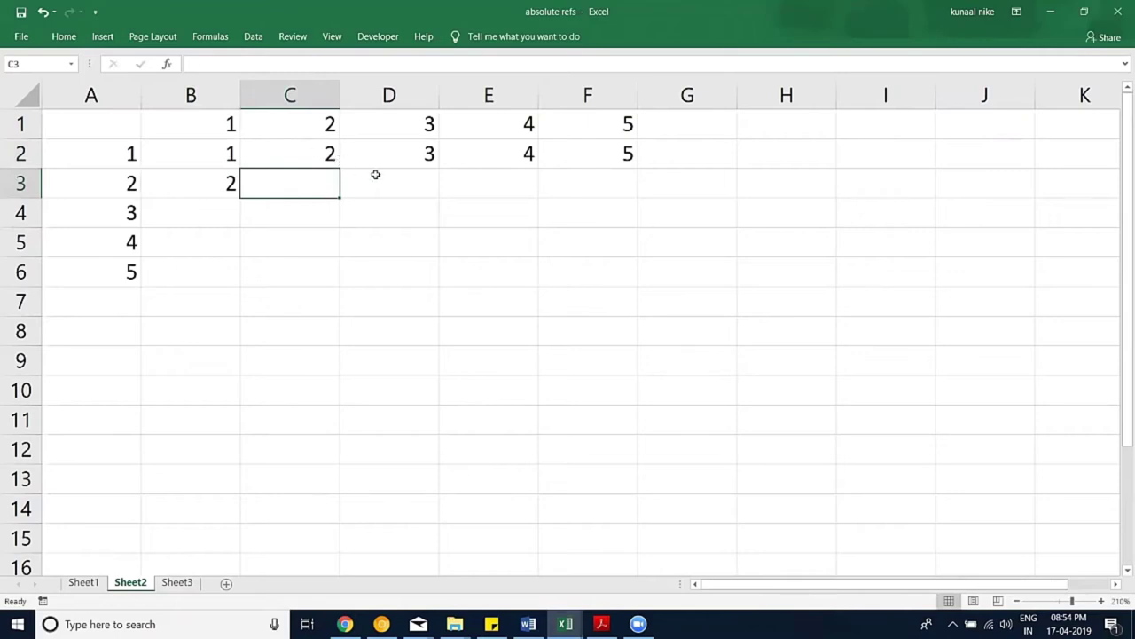
type("4")
left_click(387, 177)
type("6")
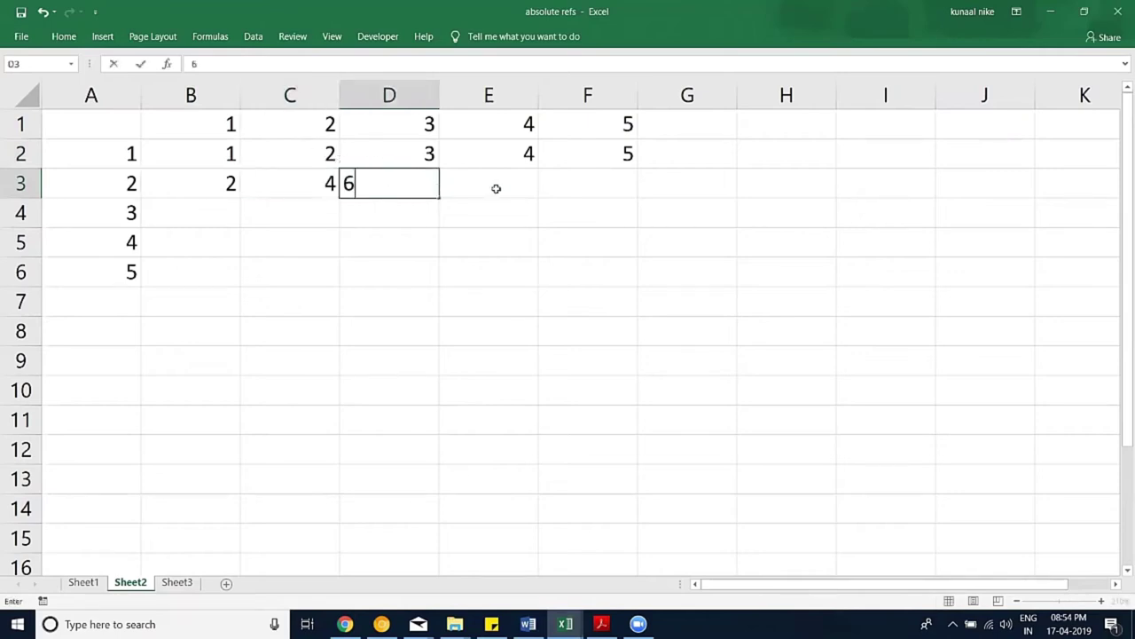
left_click(495, 188)
type("8")
left_click(574, 182)
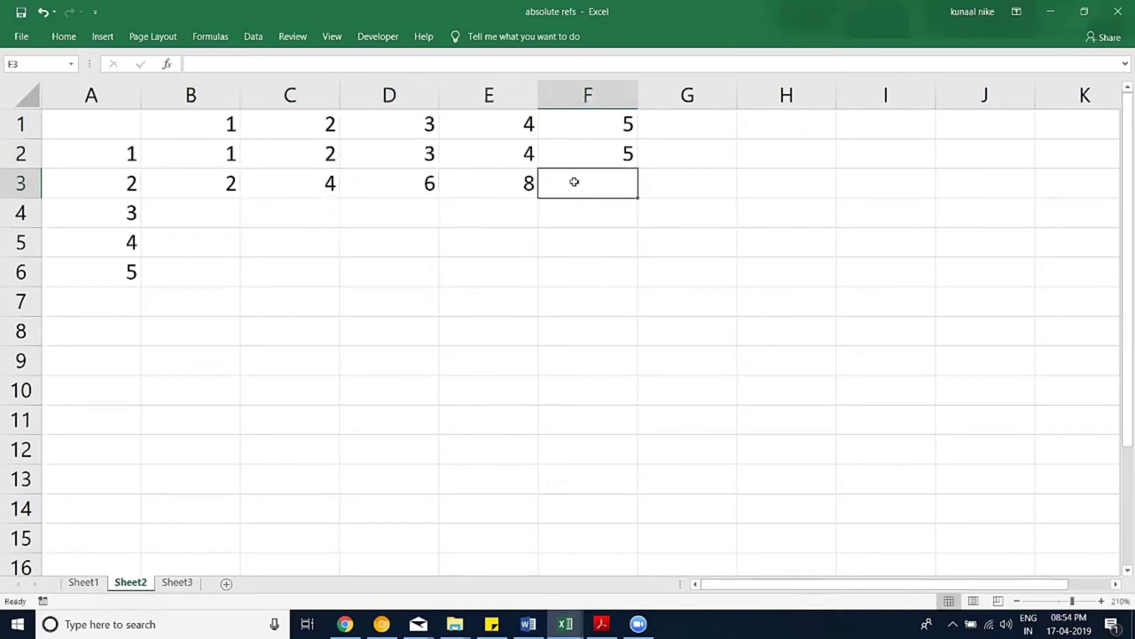
type("10")
left_click(591, 223)
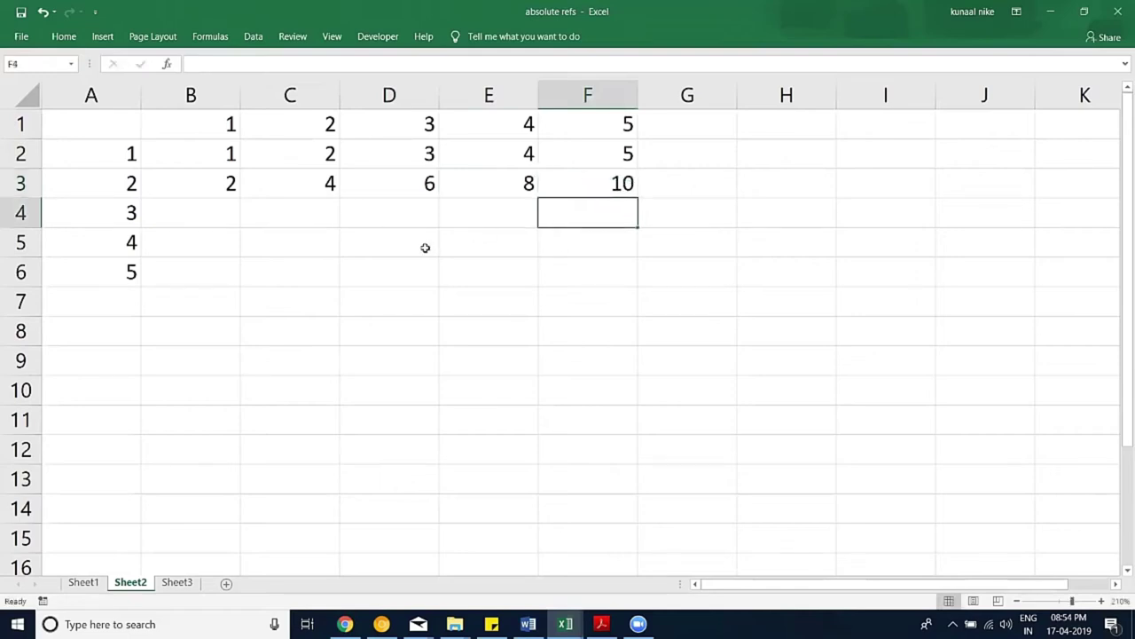
Step: Enter 25 in F6 and select the product area B2:F6
left_click(611, 278)
type("25")
left_click(648, 325)
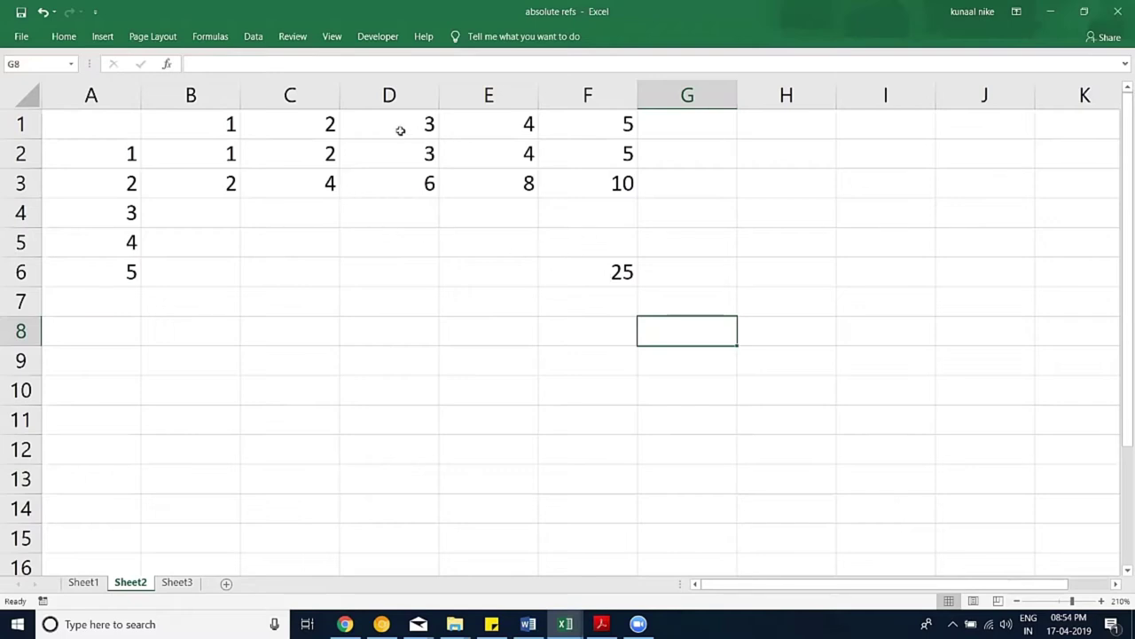
left_click_drag(191, 158, 588, 273)
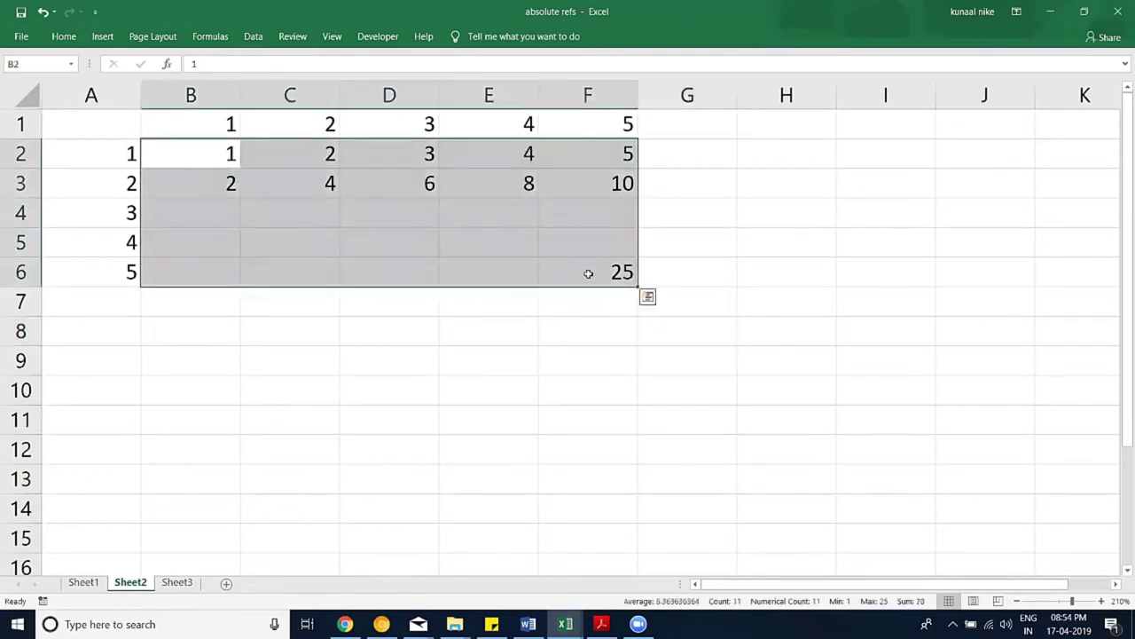
Step: Clear B2:F6 and enter =A2*$B$1 in B2, with F4 locking B1, showing 1
key("Delete")
left_click(213, 156)
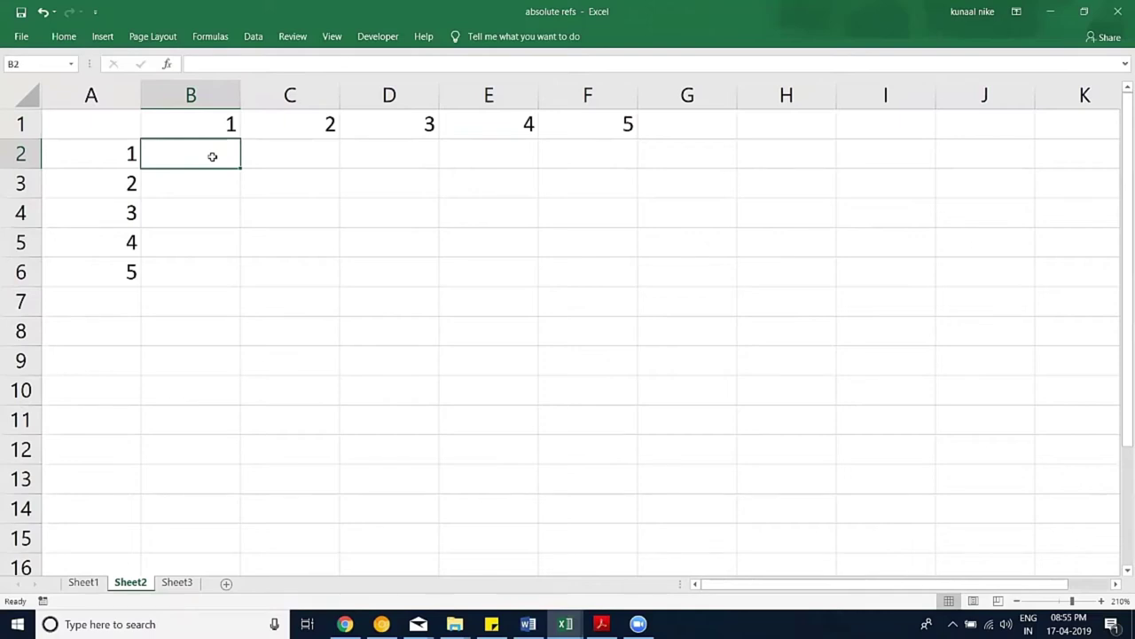
type("=")
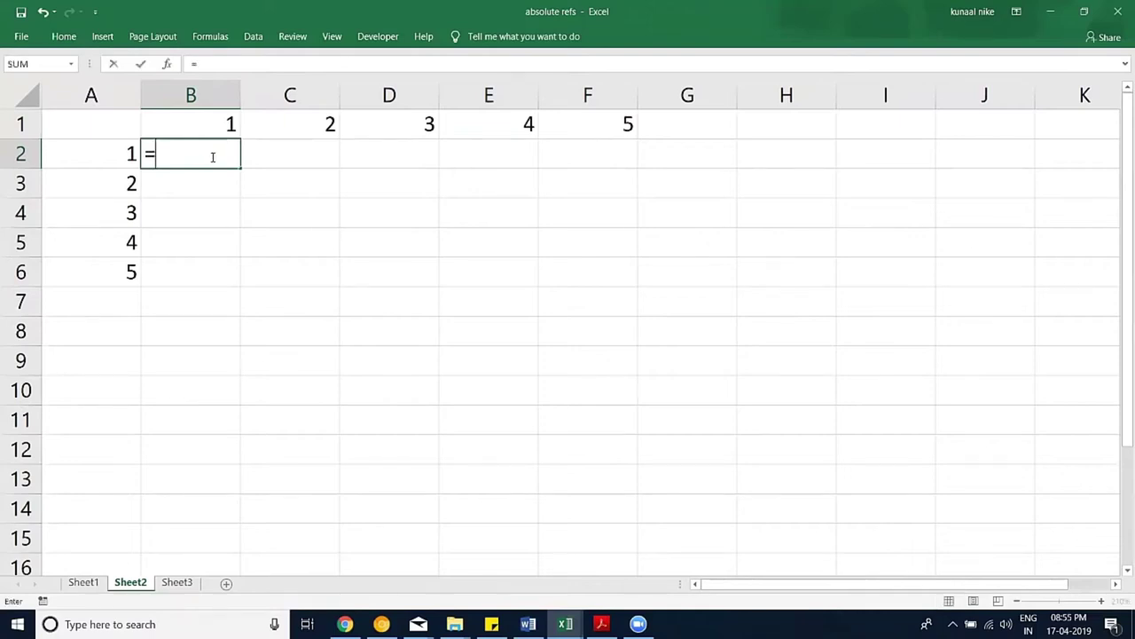
key("Left")
type("*")
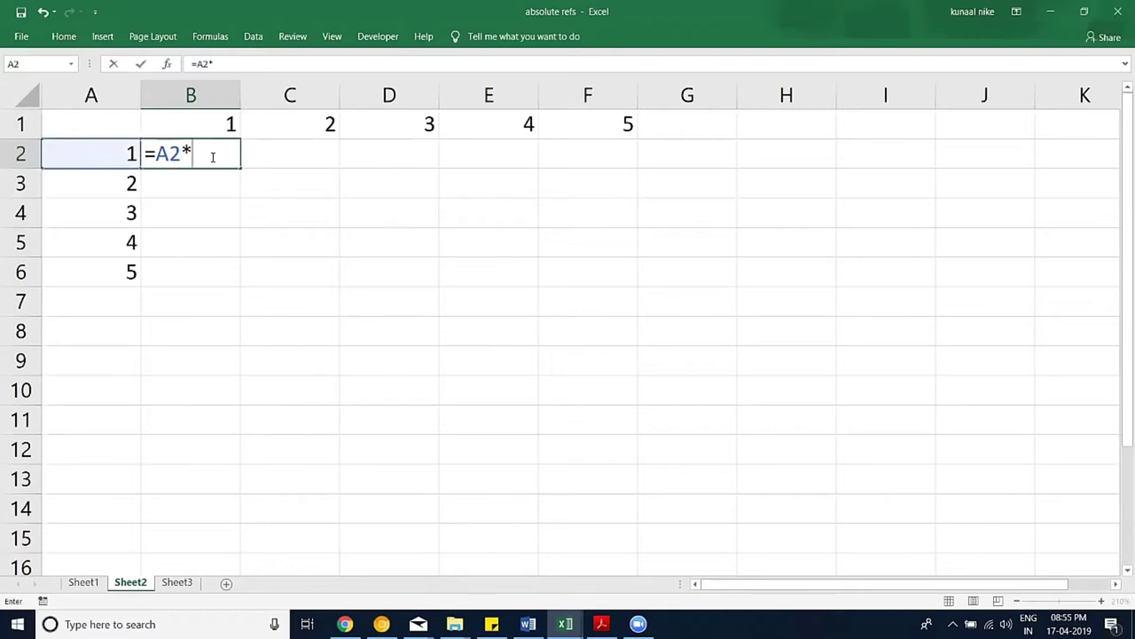
key("Up")
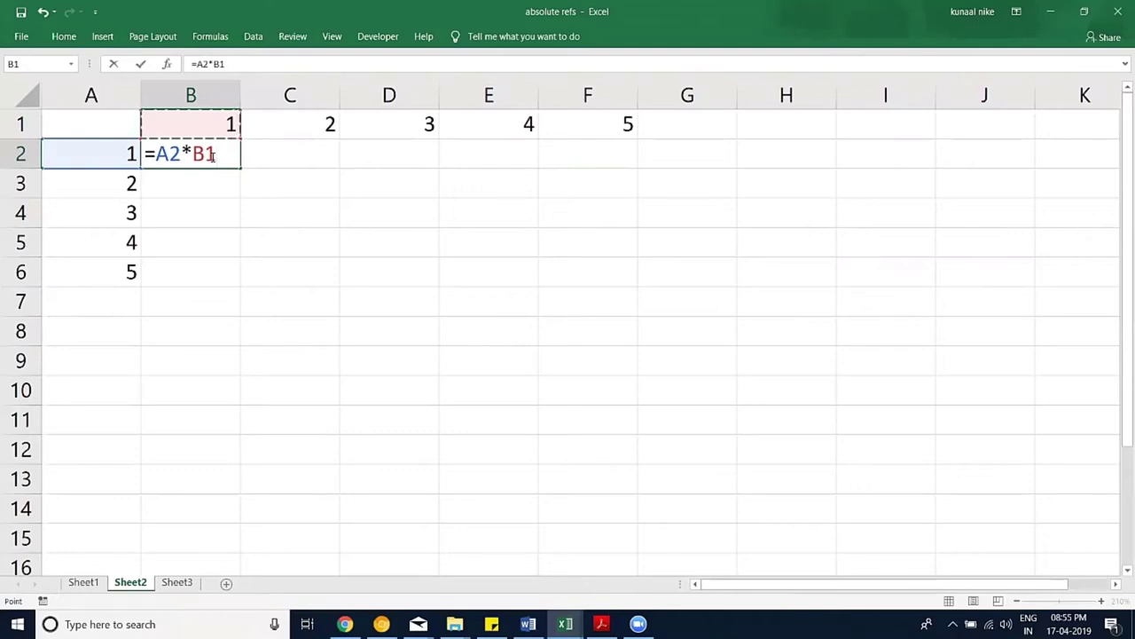
left_click(204, 154)
key("F4")
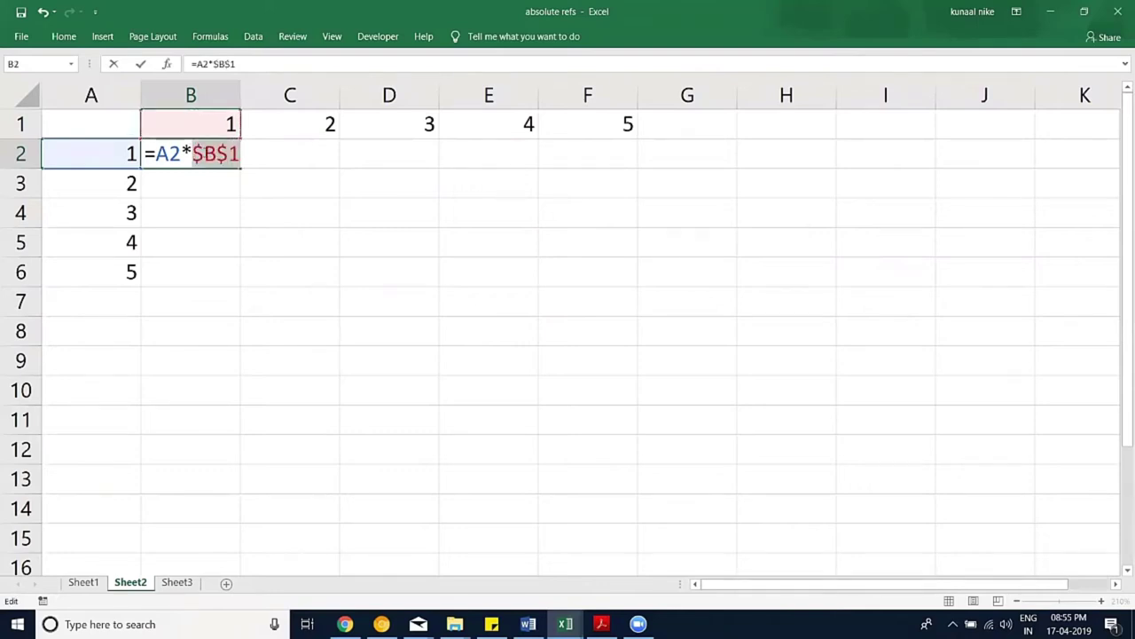
left_click(204, 153)
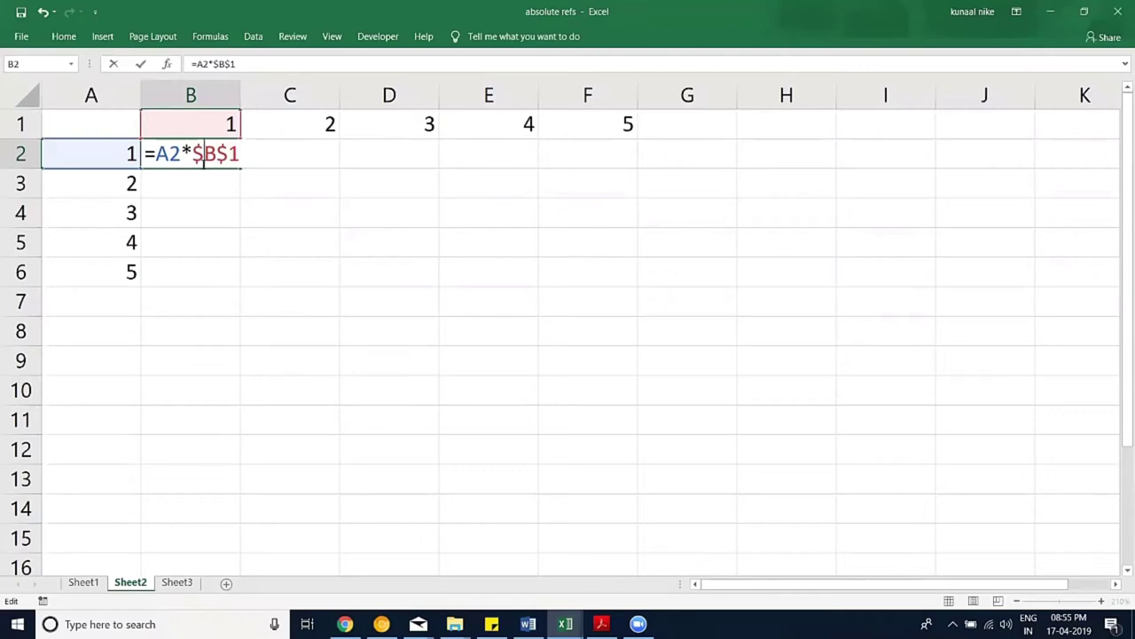
key("Return")
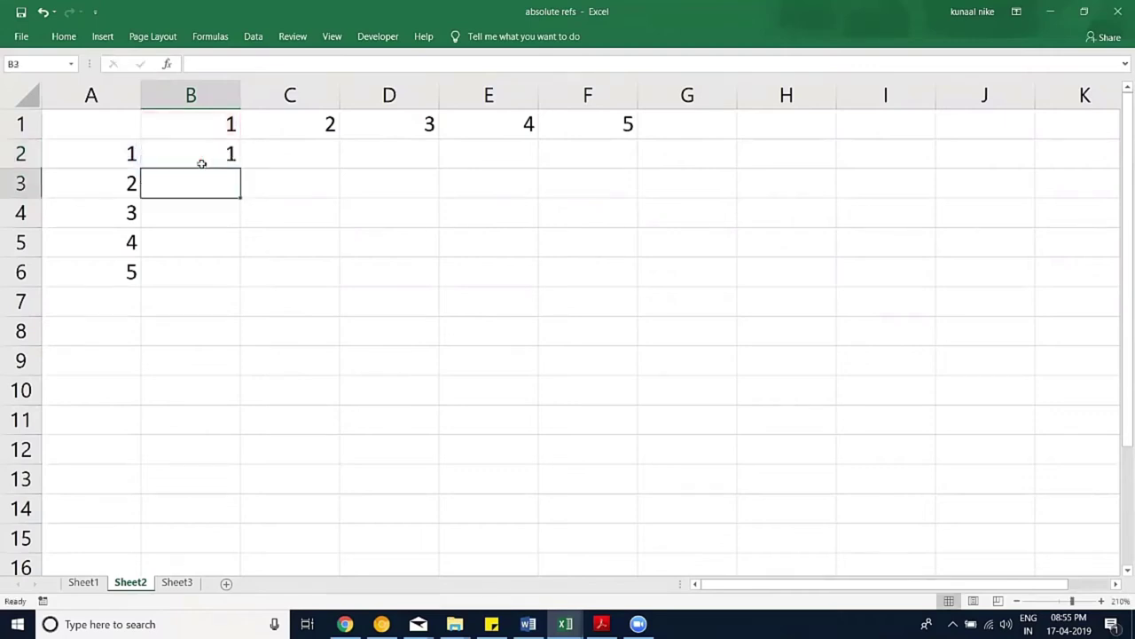
left_click(204, 163)
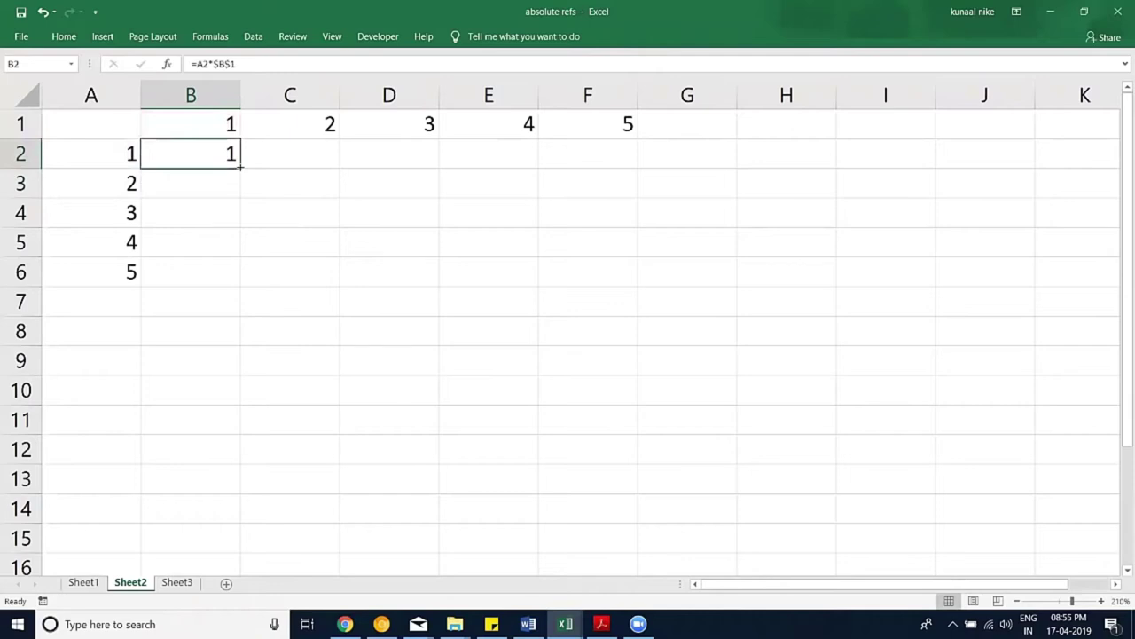
left_click_drag(238, 168, 621, 169)
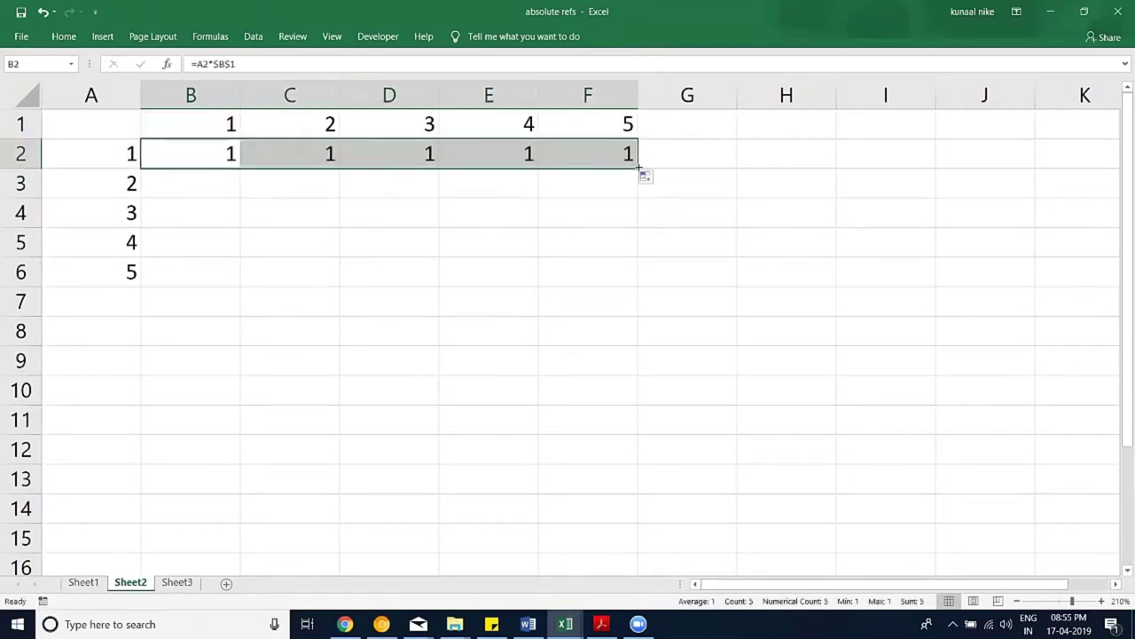
left_click_drag(639, 167, 648, 282)
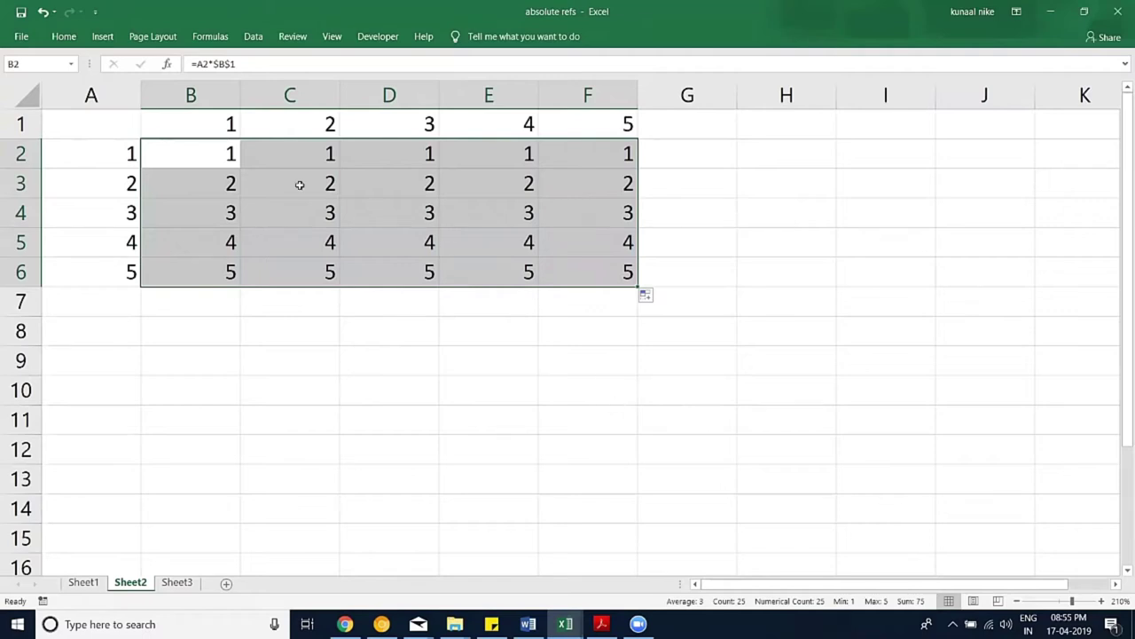
key("ctrl+z")
key("ctrl+z")
mouse_move(218, 158)
left_mouse_down()
mouse_move(564, 290)
mouse_move(582, 277)
left_mouse_up()
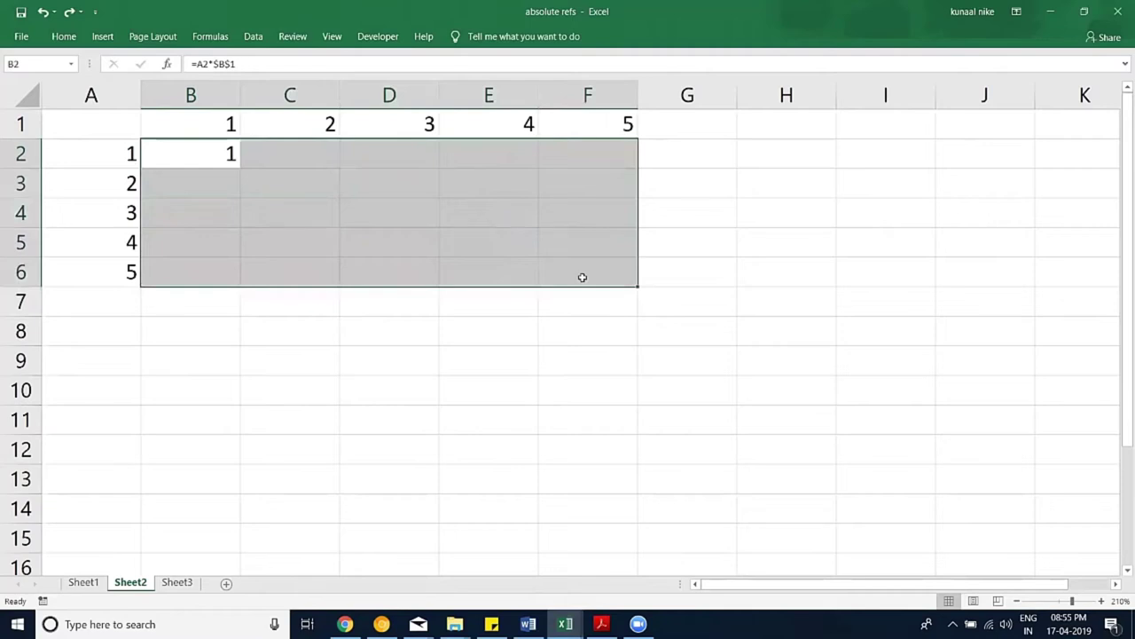
key("ctrl+d")
key("ctrl+r")
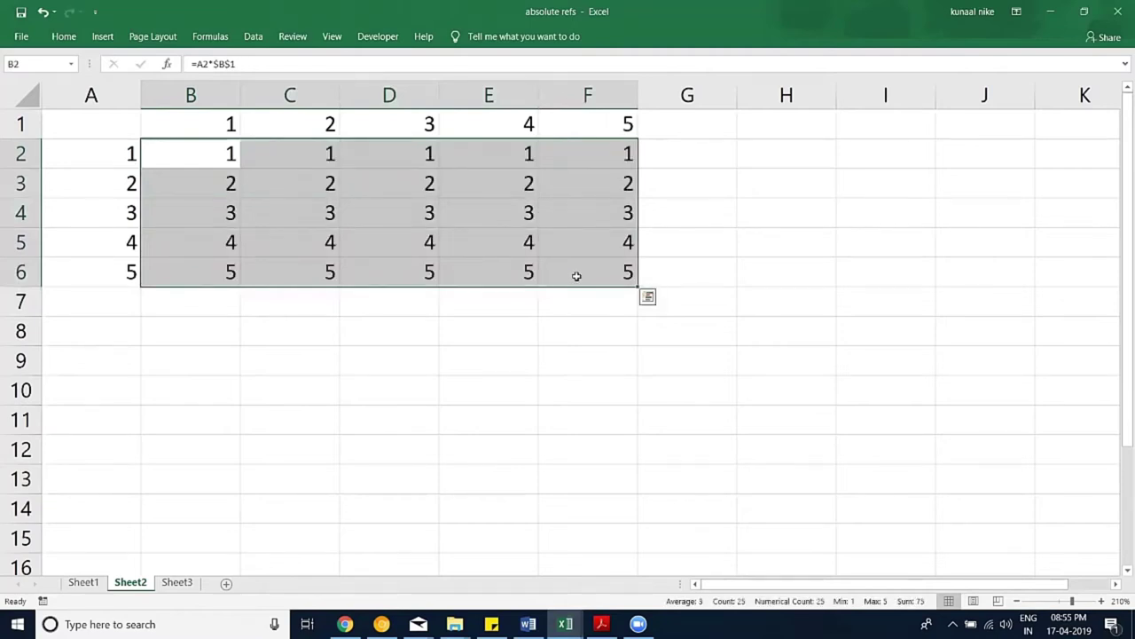
key("ctrl+z")
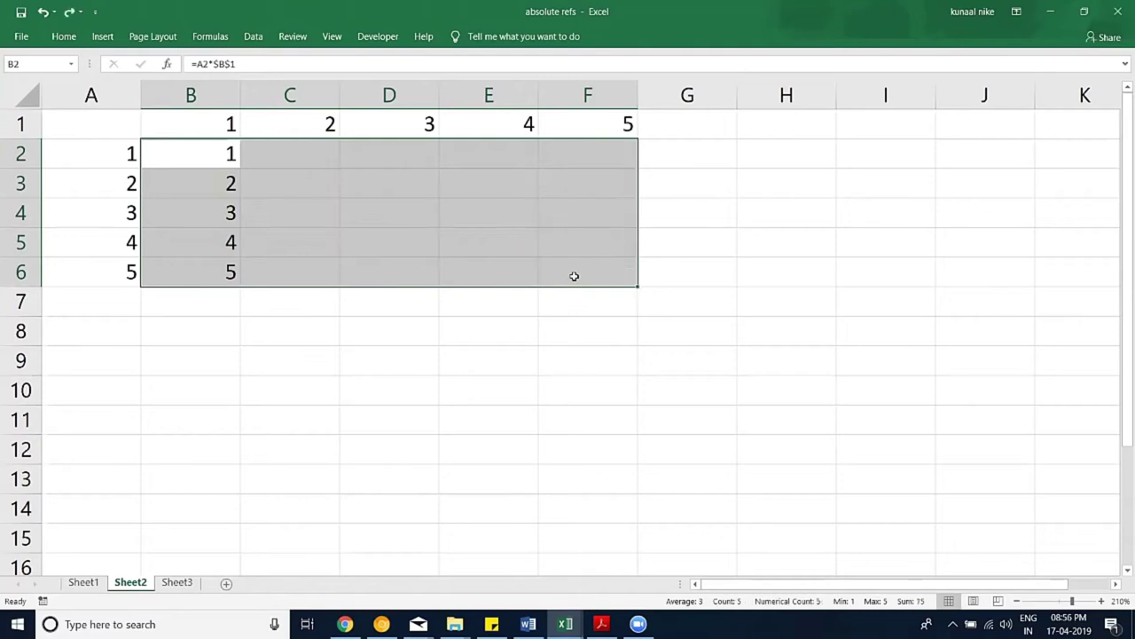
key("ctrl+z")
mouse_move(197, 153)
left_mouse_down()
mouse_move(492, 265)
mouse_move(556, 275)
left_mouse_up()
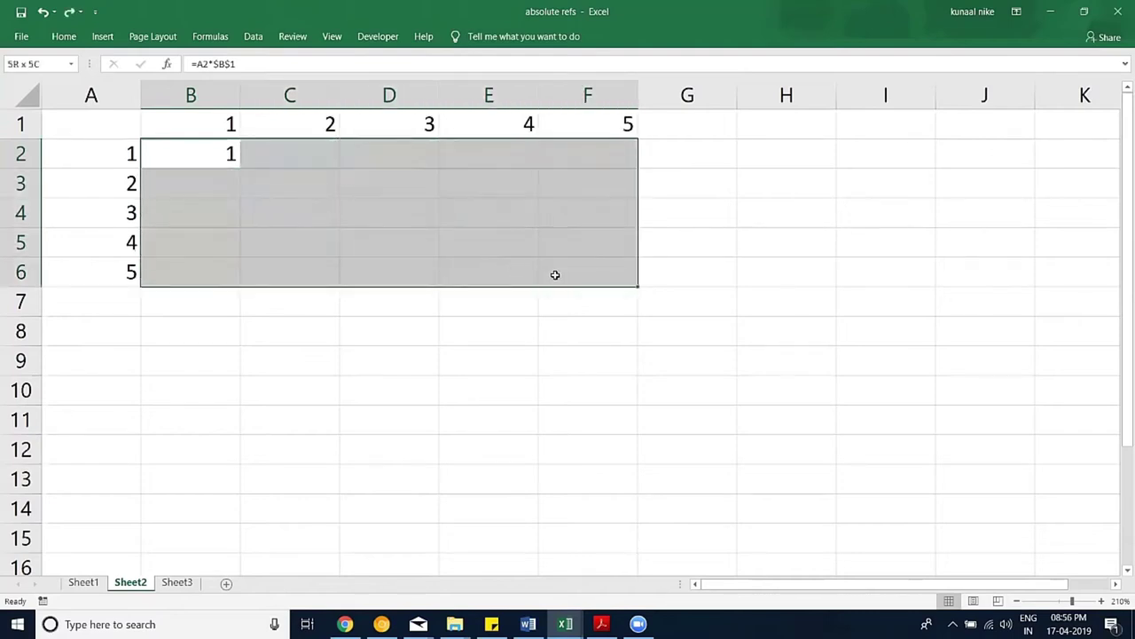
key("ctrl+v")
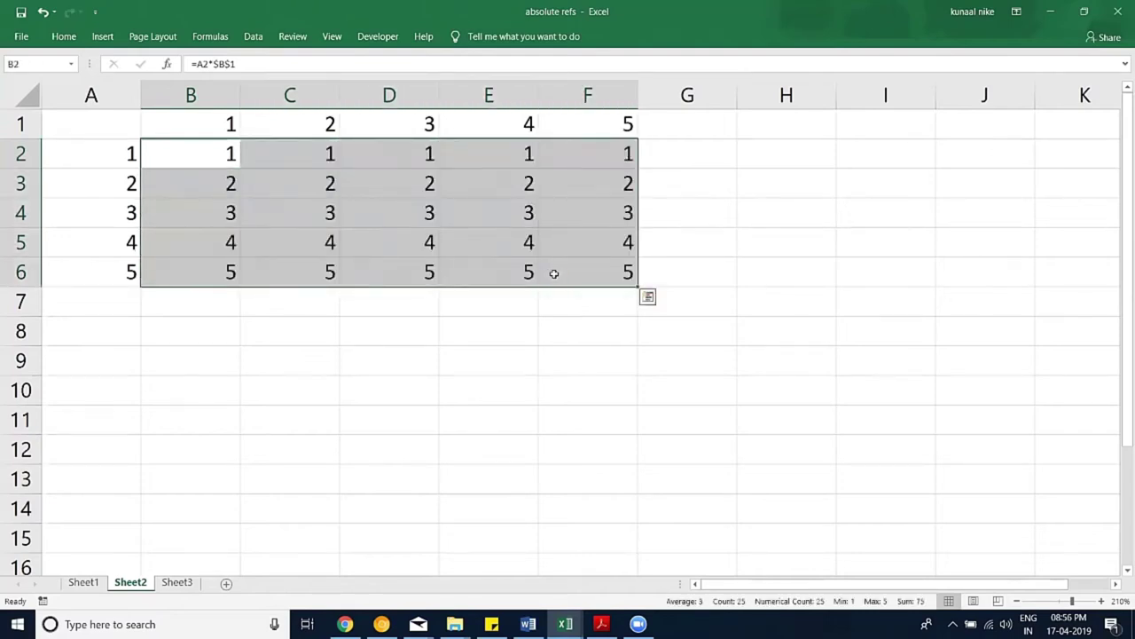
key("Escape")
double_click(298, 155)
key("Escape")
double_click(404, 182)
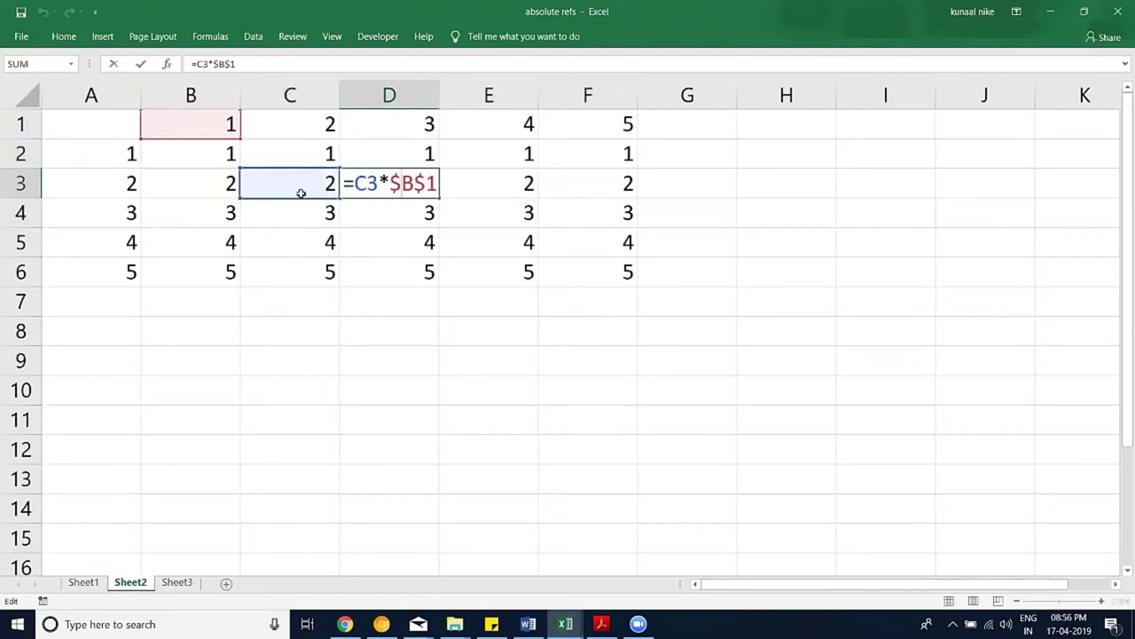
key("Escape")
double_click(476, 185)
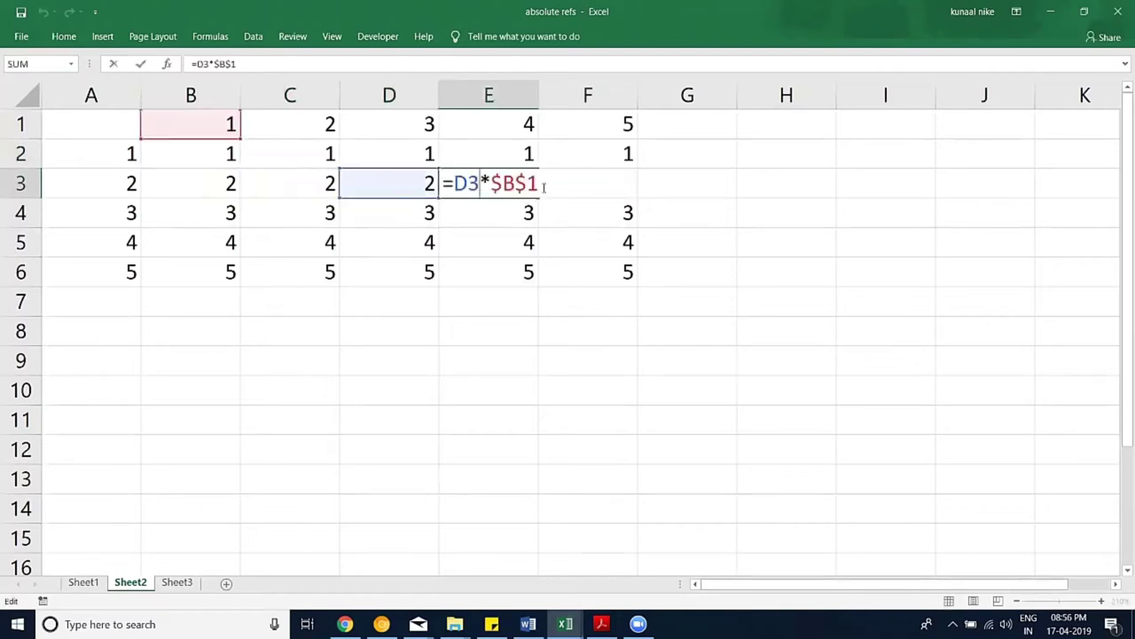
left_click(570, 185)
double_click(570, 184)
key("Escape")
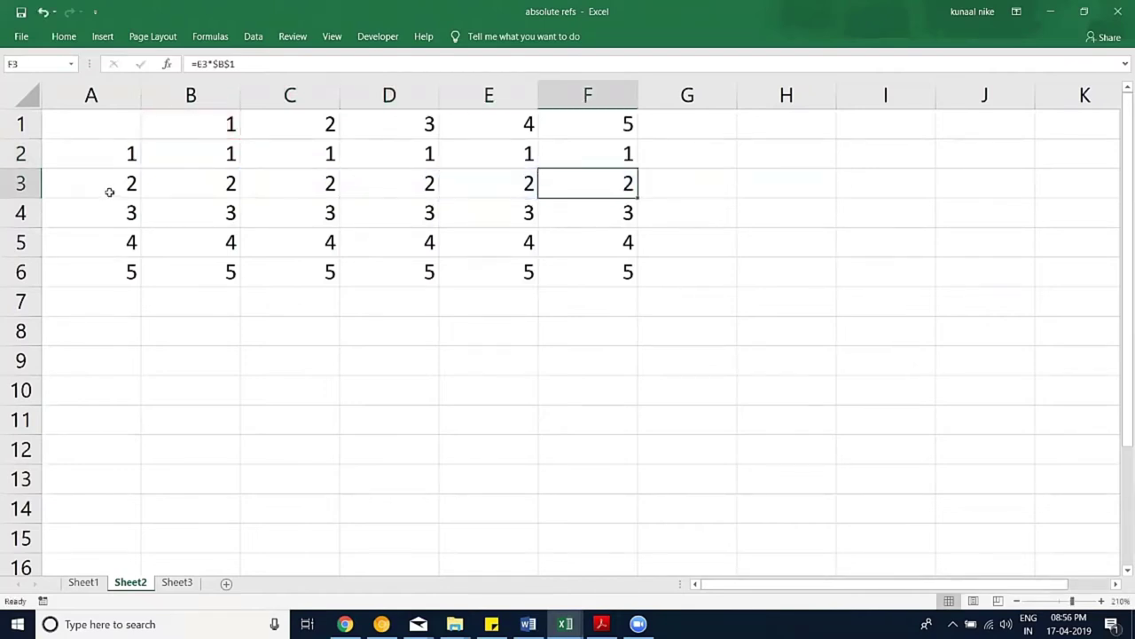
double_click(565, 185)
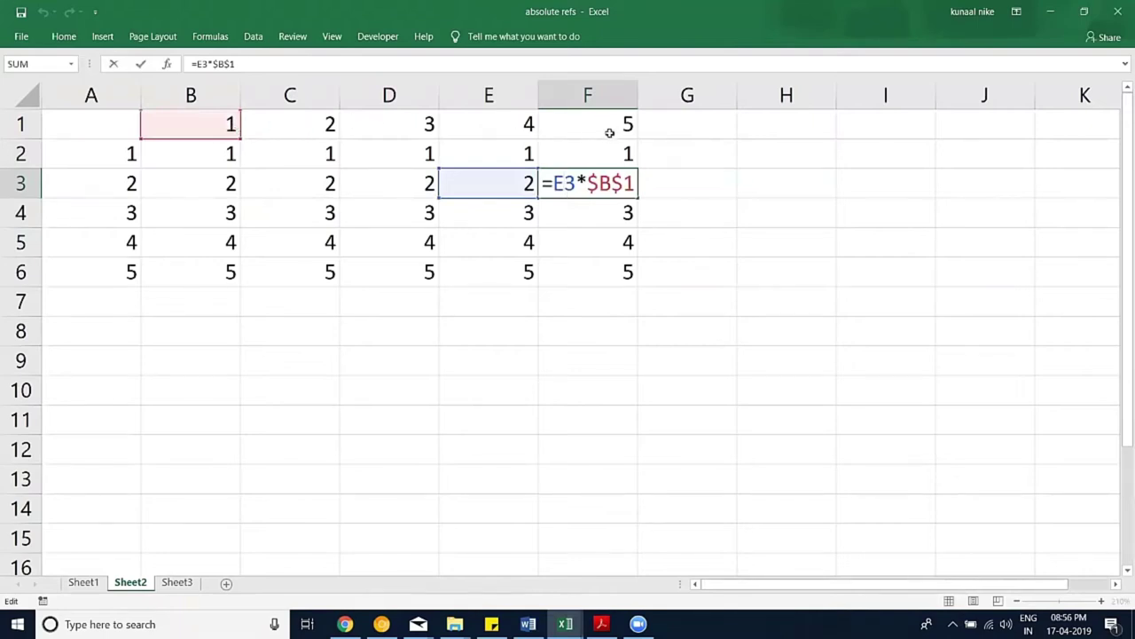
key("Escape")
left_click(599, 266)
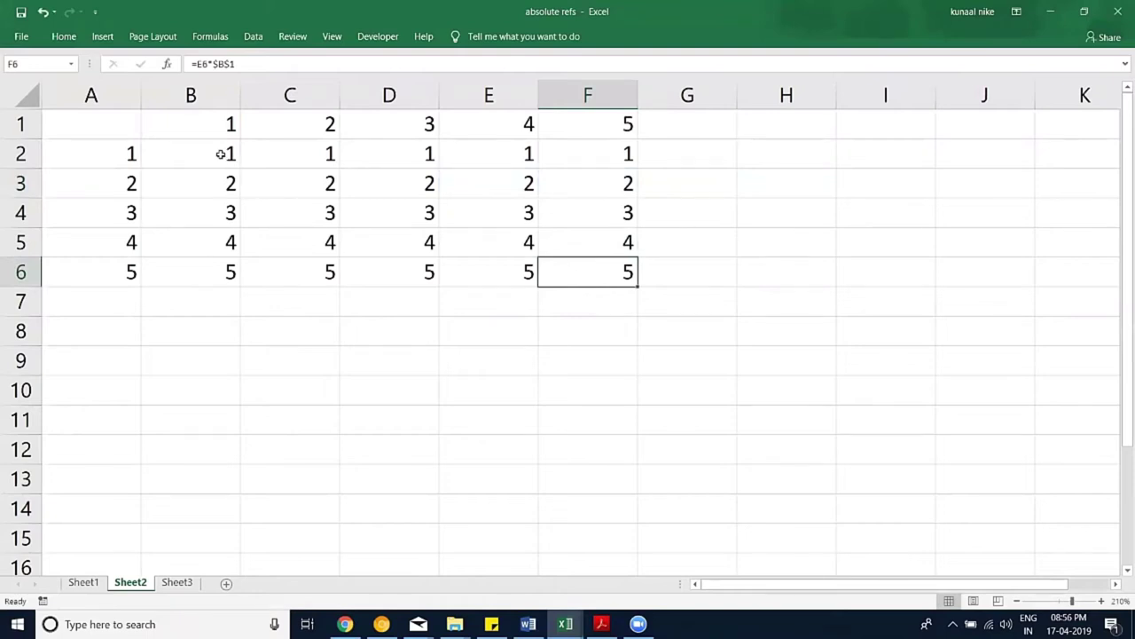
key("ctrl+z")
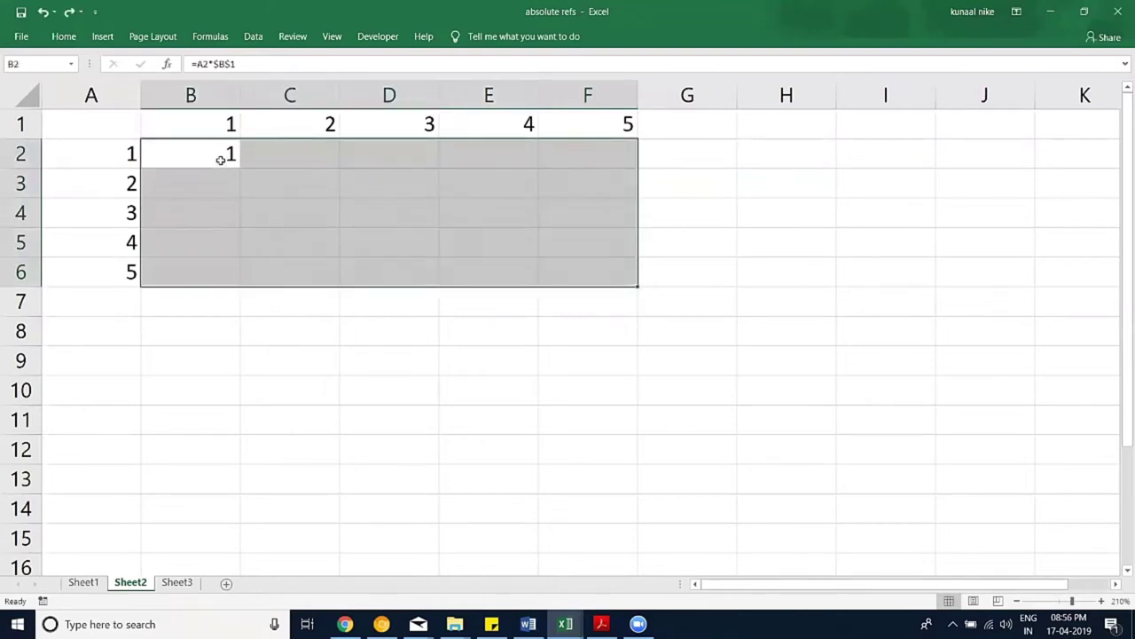
Step: Change B2 to =A2*B1, fill it across to F2 and down to row 6, and autofit column F
double_click(220, 159)
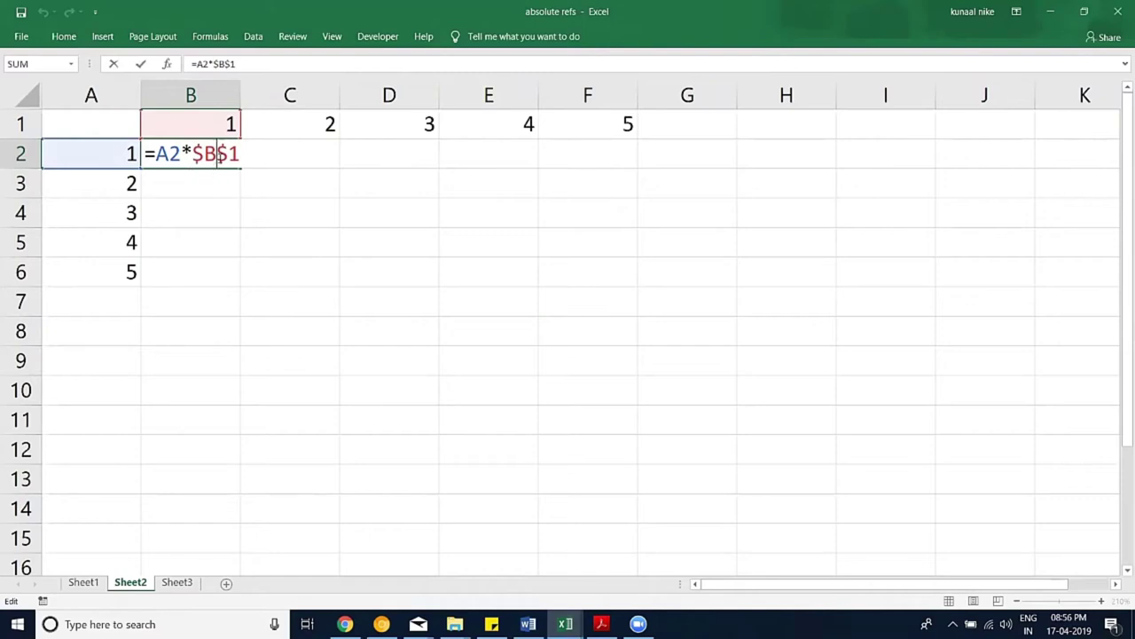
key("F4")
key("F4")
key("F4")
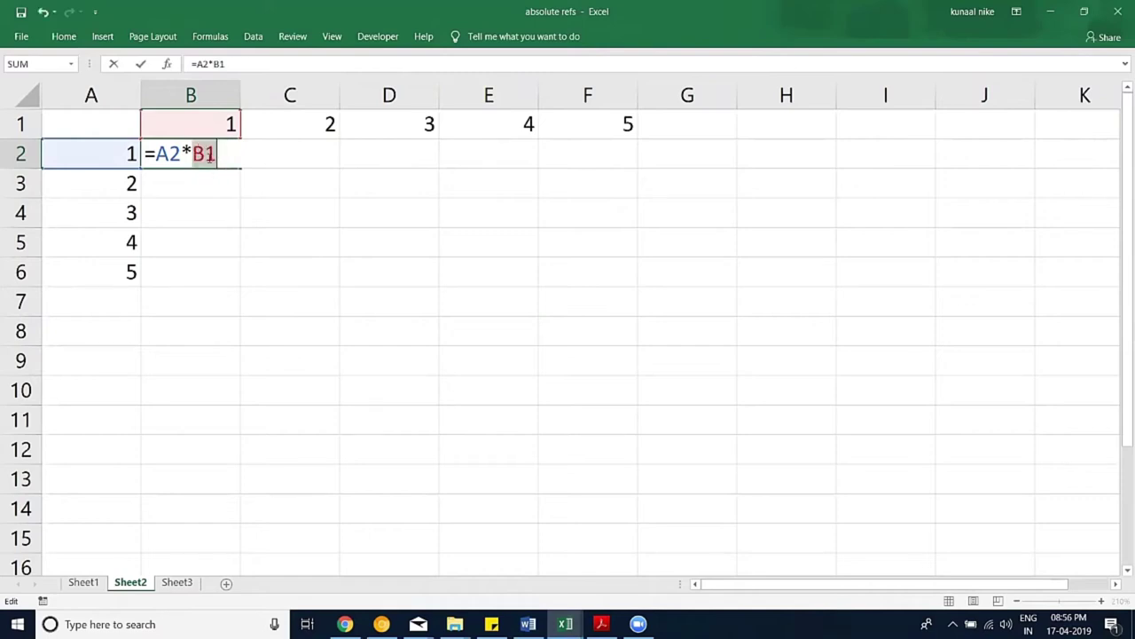
key("Return")
left_click(213, 156)
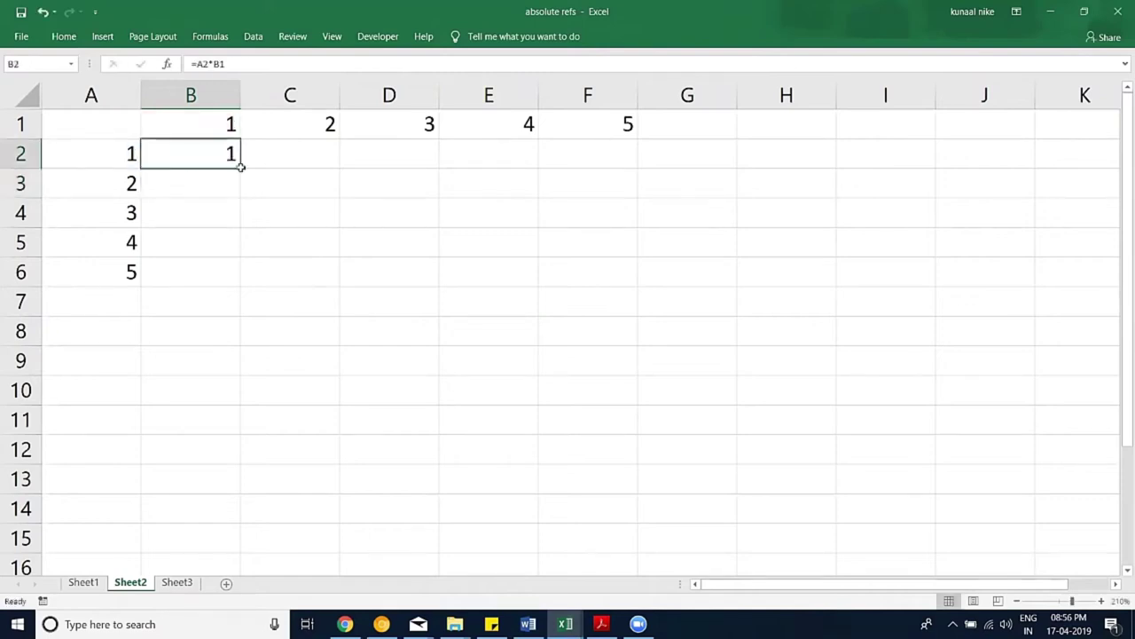
left_click_drag(241, 170, 649, 180)
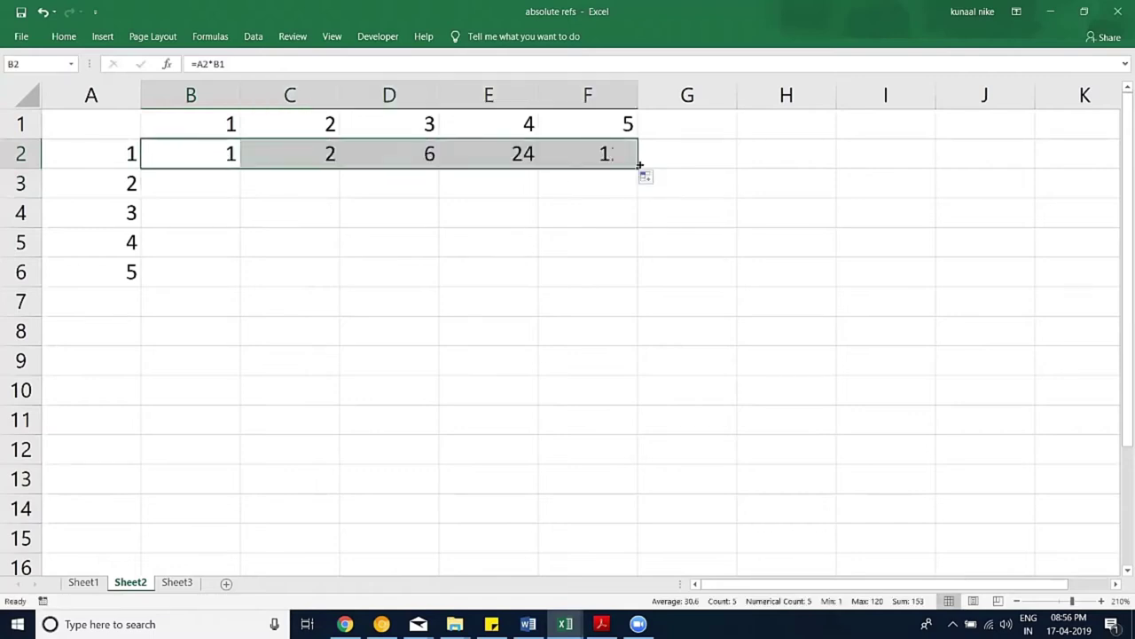
left_click_drag(645, 190, 644, 292)
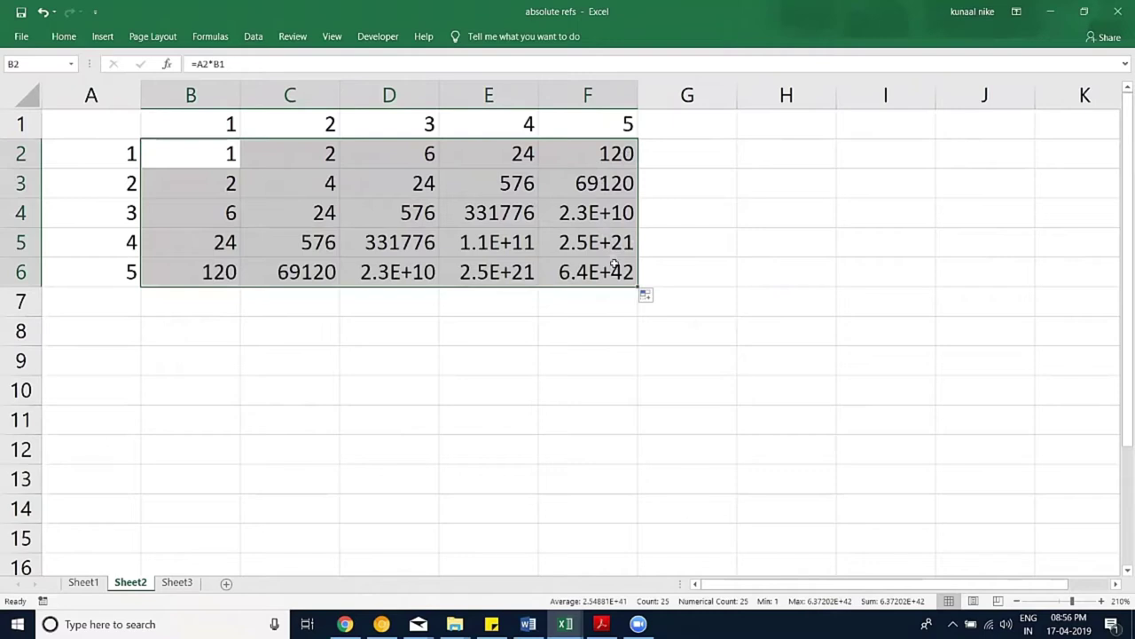
double_click(637, 95)
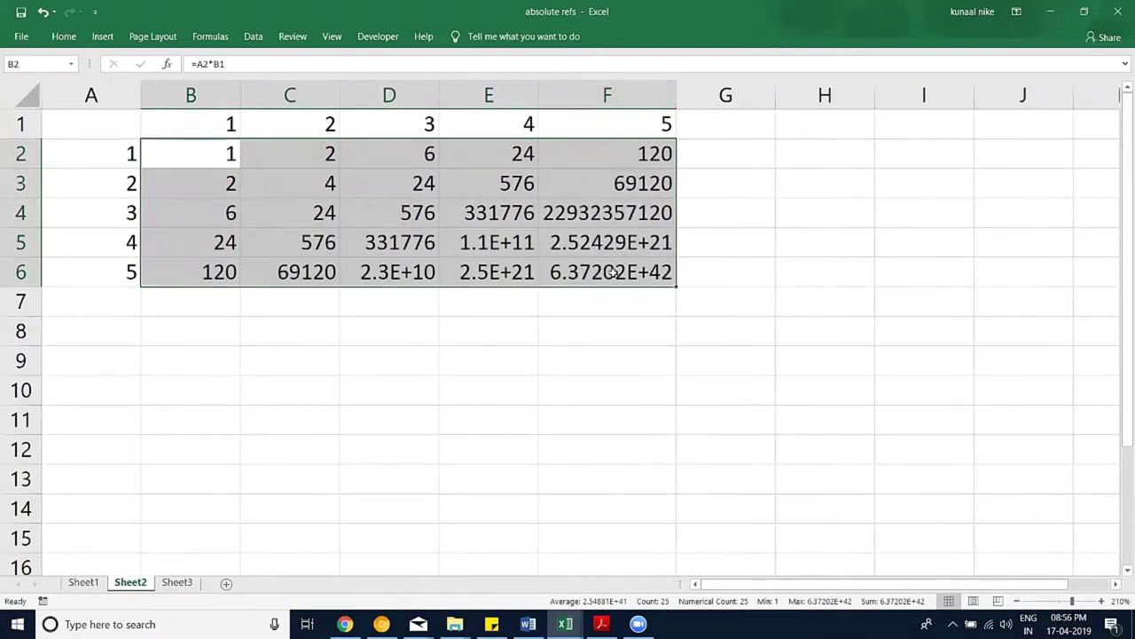
Step: Inspect the copied formulas in F6, C3, D4 and E5, then undo the fill
double_click(612, 273)
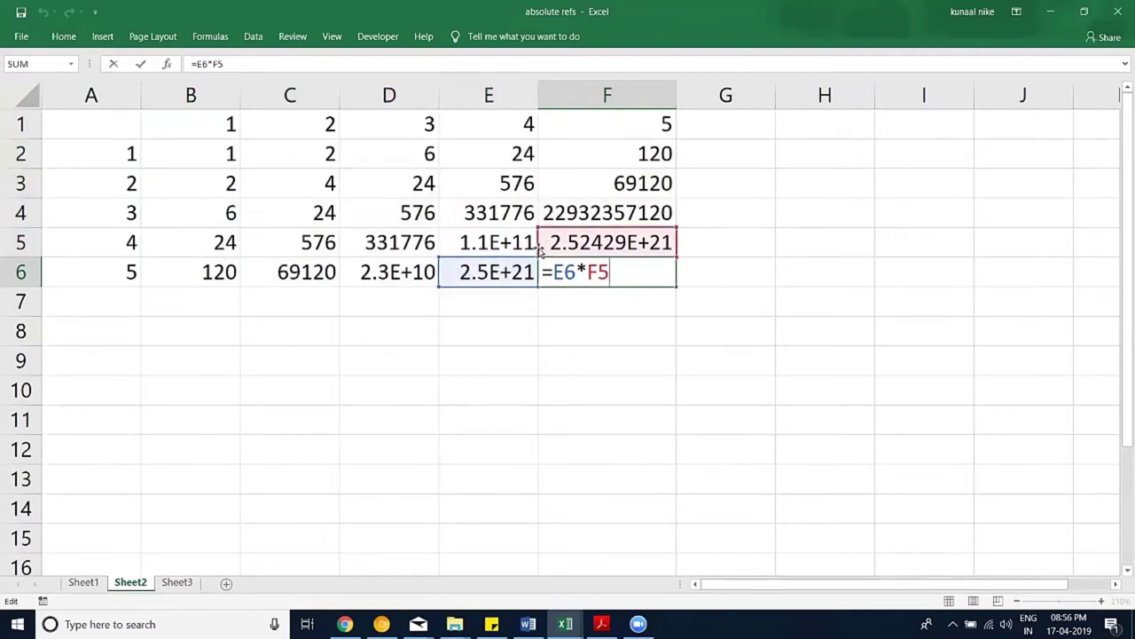
left_click(269, 183)
double_click(297, 183)
left_click(372, 212)
double_click(372, 212)
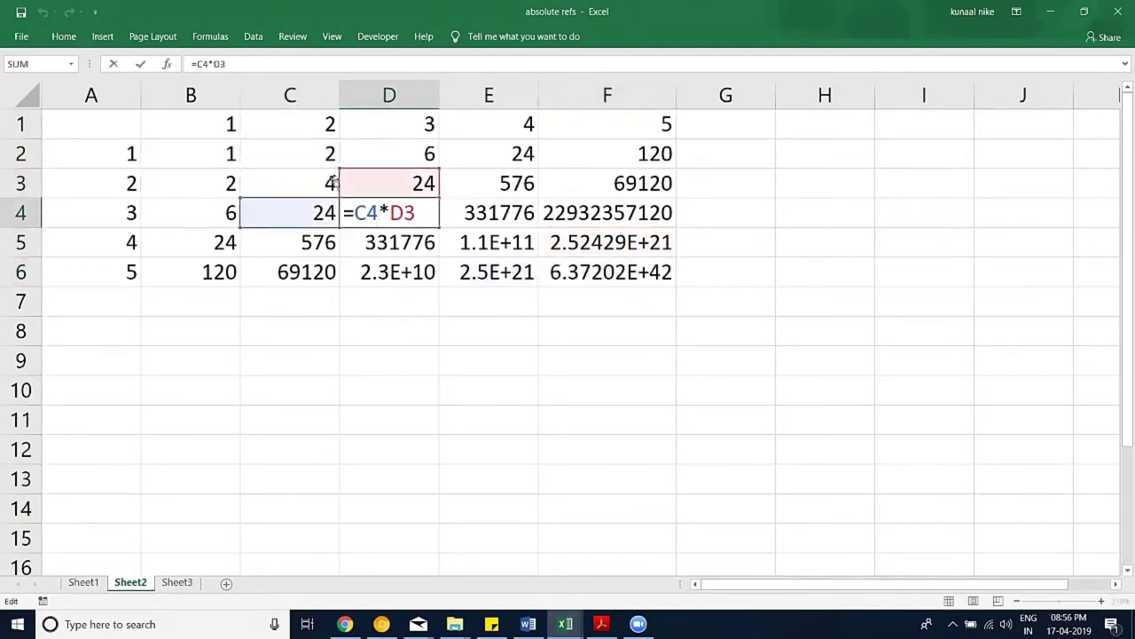
key("Escape")
left_click(491, 214)
double_click(500, 241)
key("Escape")
left_click(591, 263)
left_click_drag(591, 263, 493, 243)
left_click(303, 207, "shift")
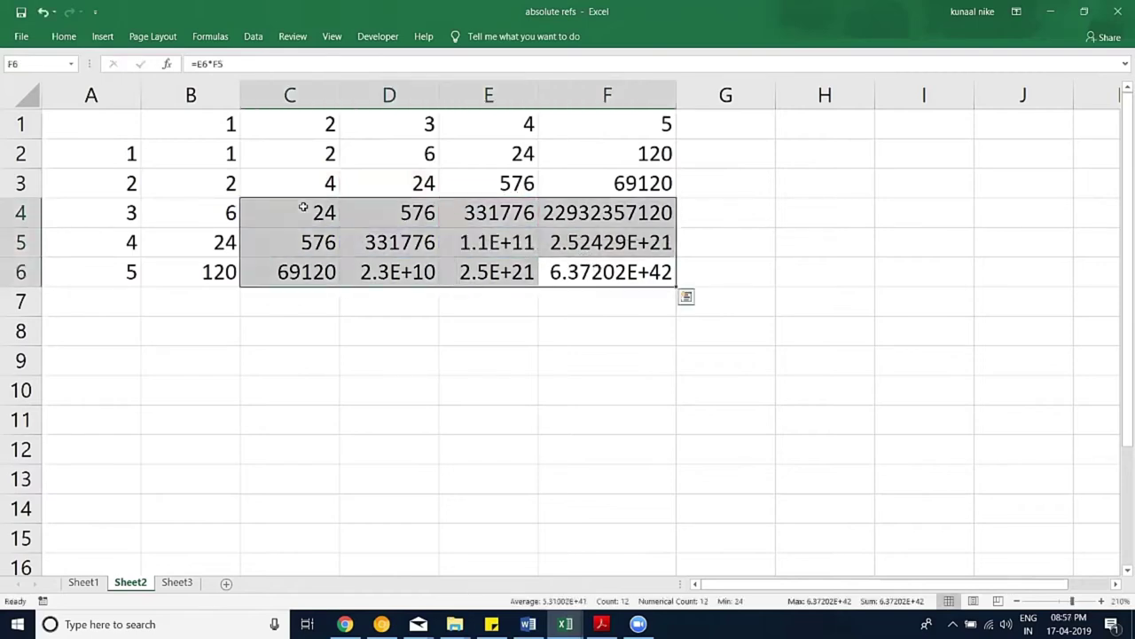
key("ctrl+z")
key("ctrl+z")
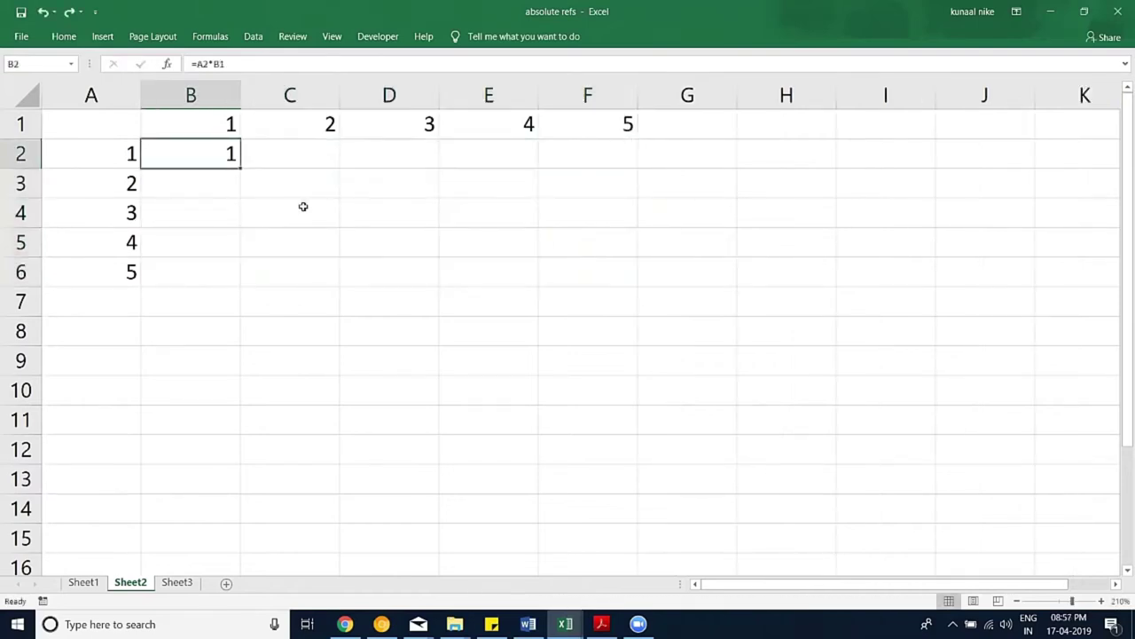
Step: Change B2's formula to =$A$2*B1 and fill it down to B6
double_click(200, 158)
left_click(173, 160)
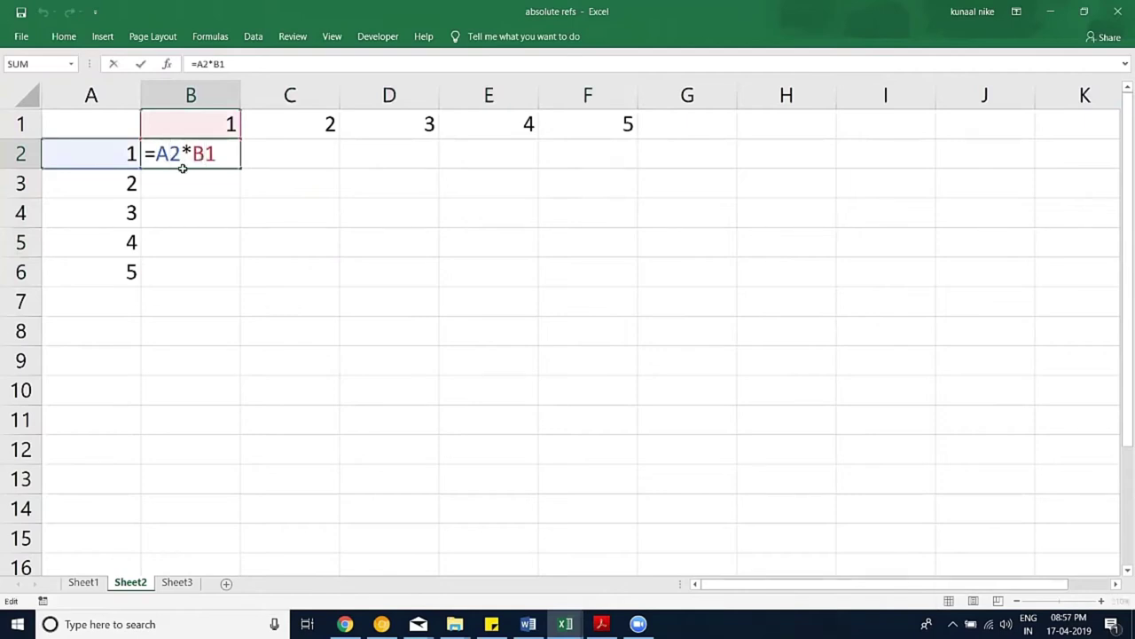
key("F4")
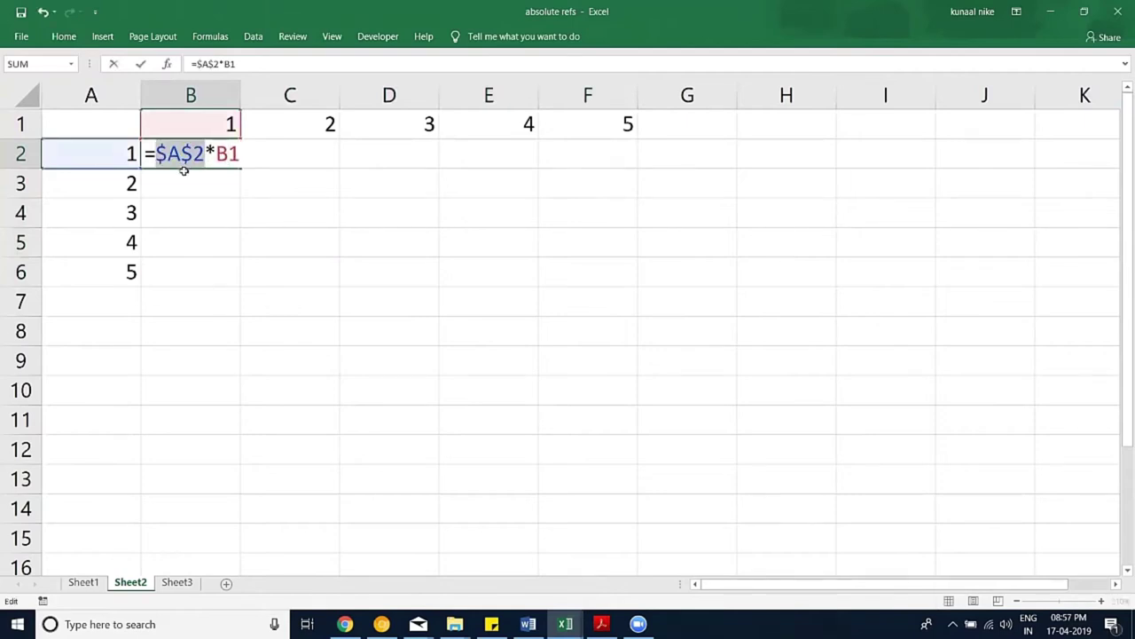
key("Return")
left_click(222, 158)
mouse_move(241, 167)
left_mouse_down()
mouse_move(244, 287)
mouse_move(538, 301)
left_mouse_up()
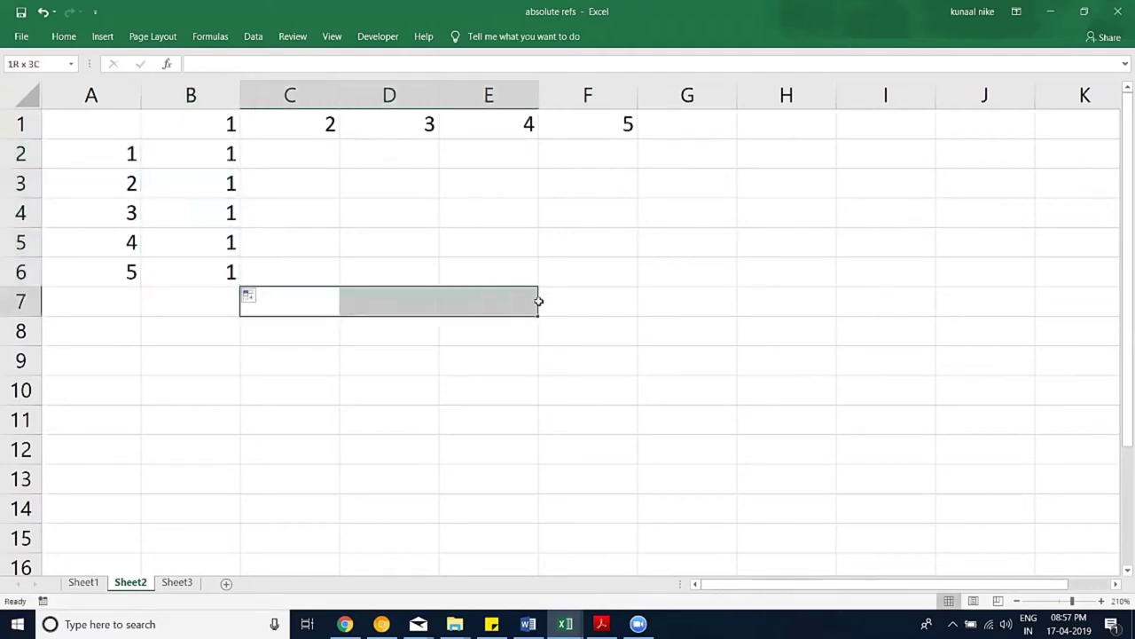
Step: Fill B2:B6 right to column F, inspect E5, E3 and D3, then undo the fills
left_click_drag(195, 156, 556, 279)
key("ctrl+r")
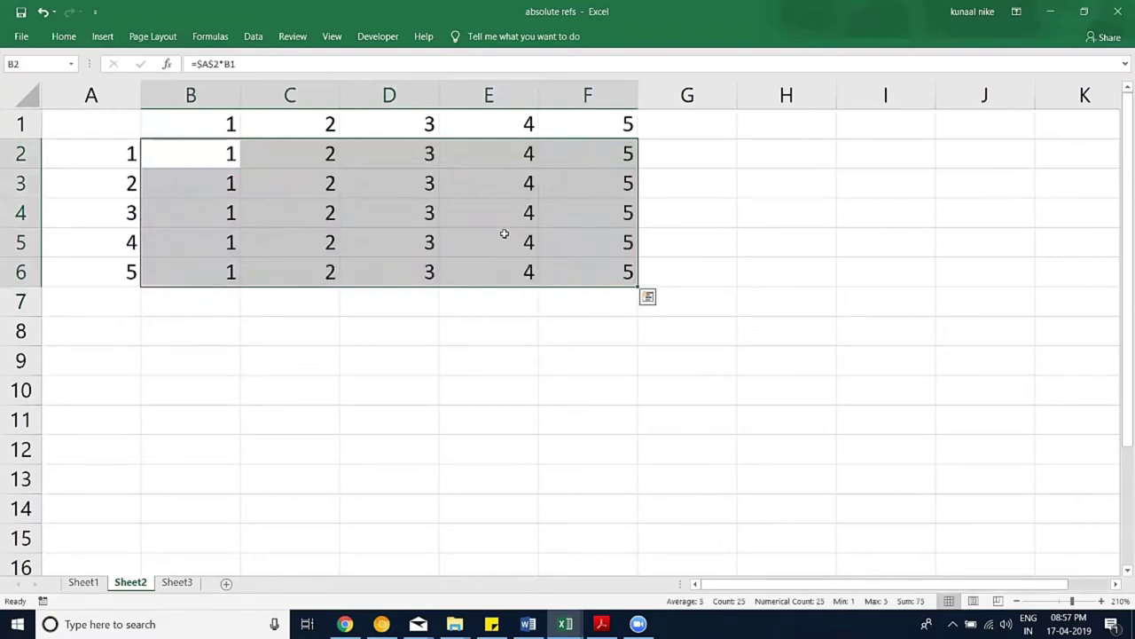
double_click(504, 233)
key("Escape")
double_click(490, 182)
key("Escape")
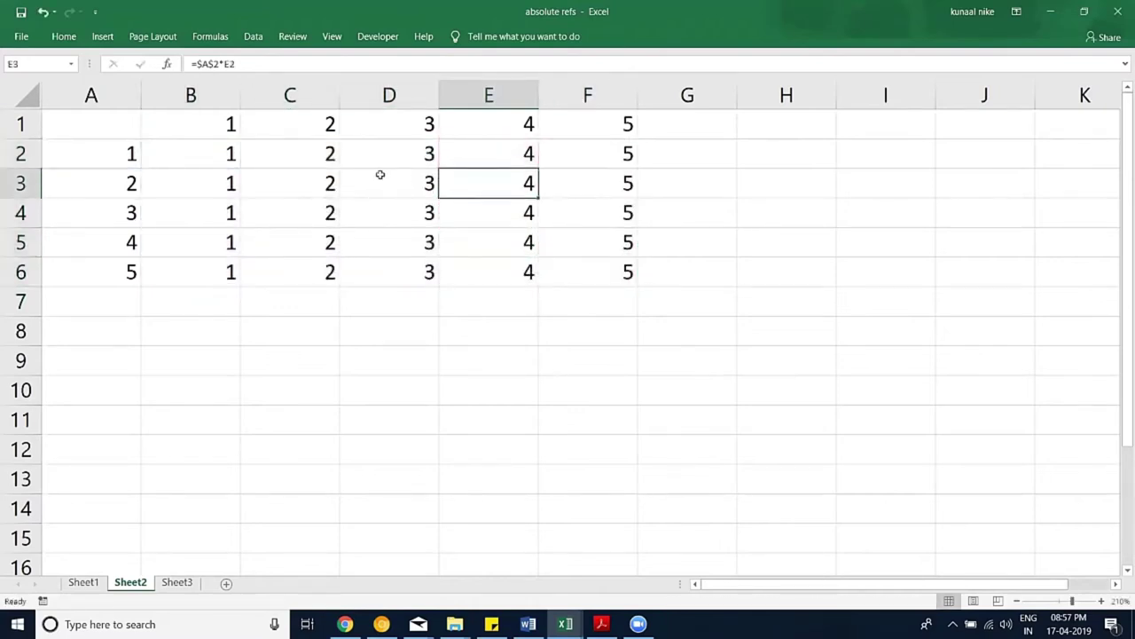
double_click(379, 175)
key("Escape")
key("ctrl+z")
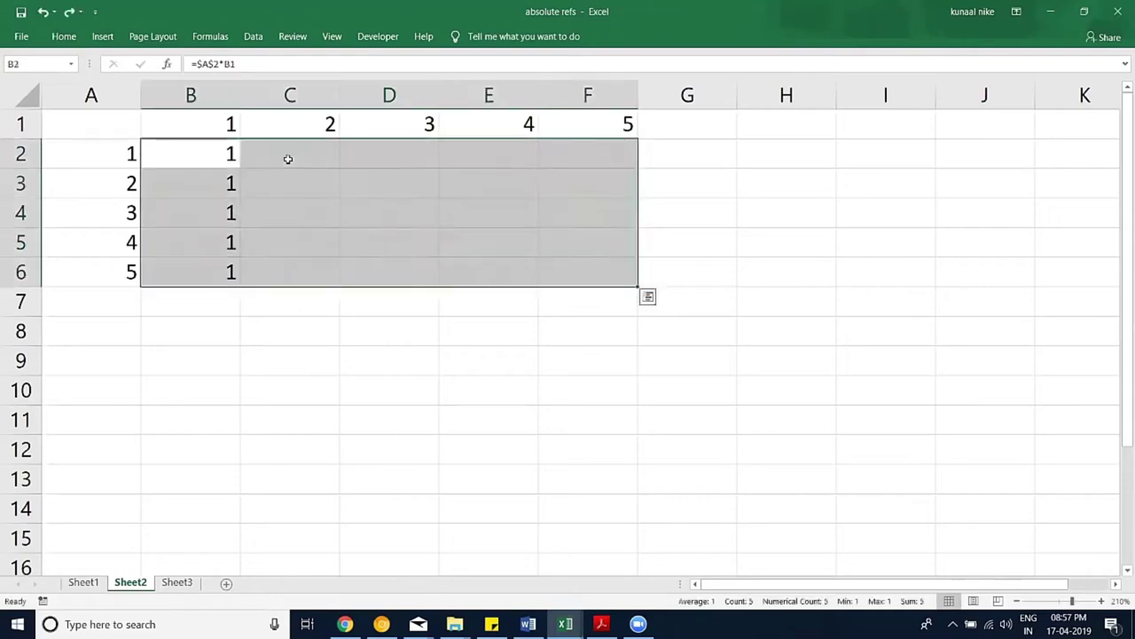
key("ctrl+z")
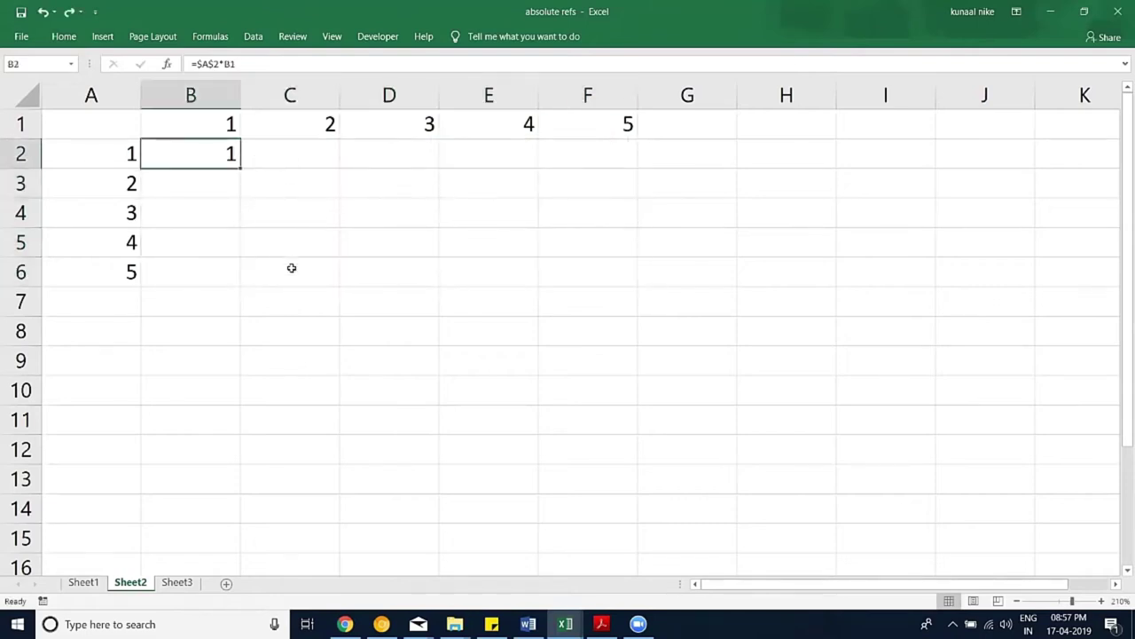
double_click(204, 155)
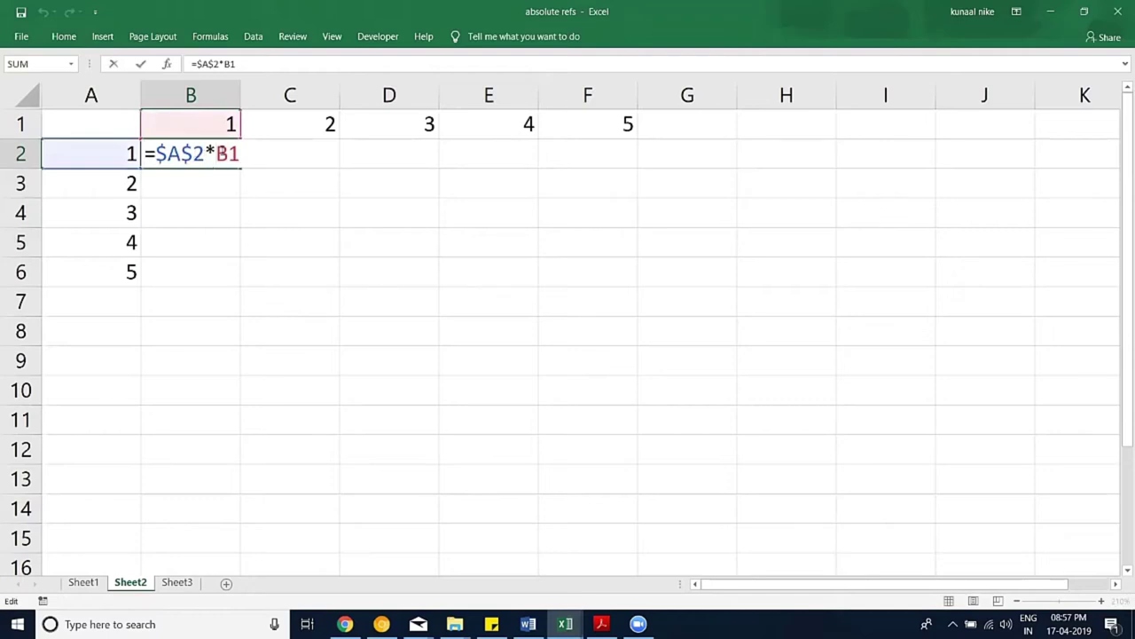
key("F4")
key("Escape")
mouse_move(240, 168)
left_mouse_down()
mouse_move(241, 286)
mouse_move(532, 285)
left_mouse_up()
left_click(539, 288)
left_click(543, 288)
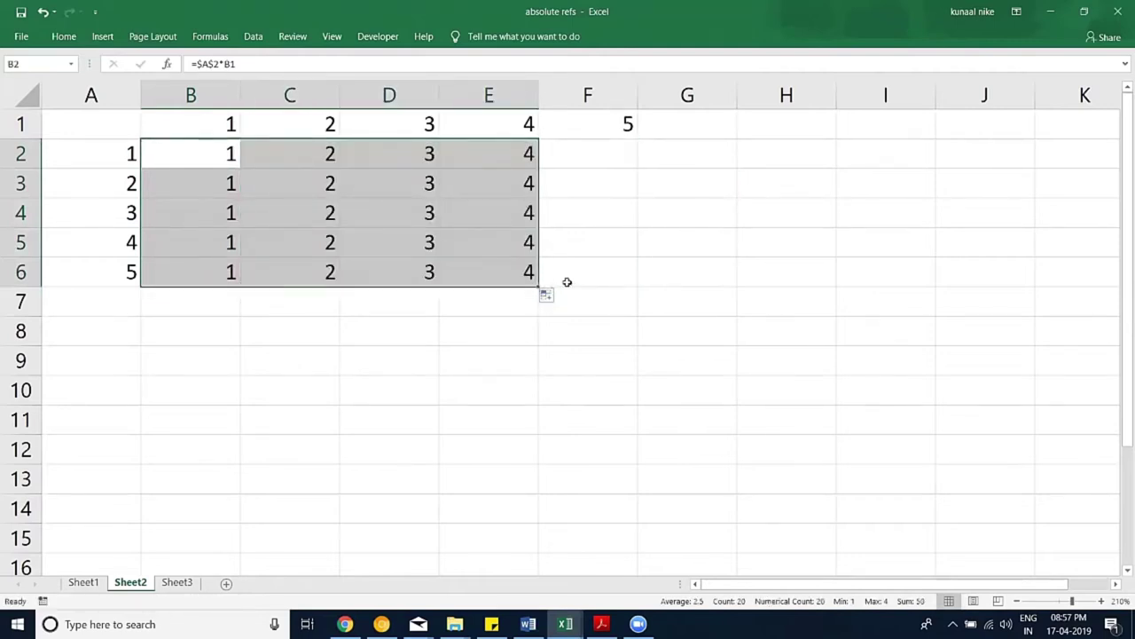
left_click(538, 288)
left_click_drag(537, 285, 620, 282)
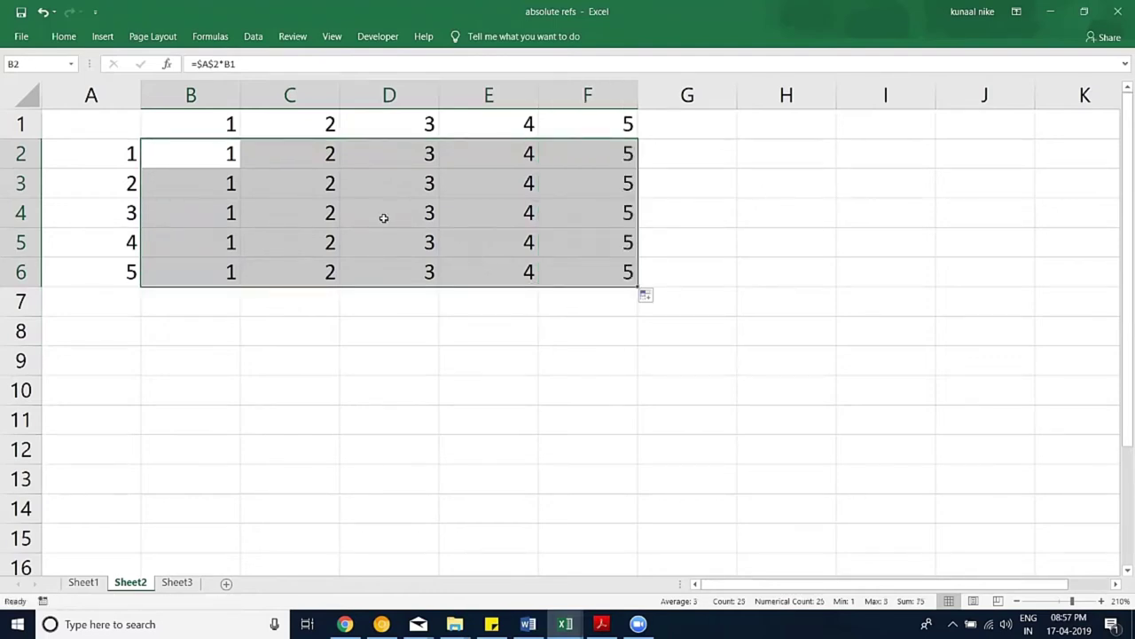
key("ctrl+z")
key("ctrl+z")
key("ctrl+z")
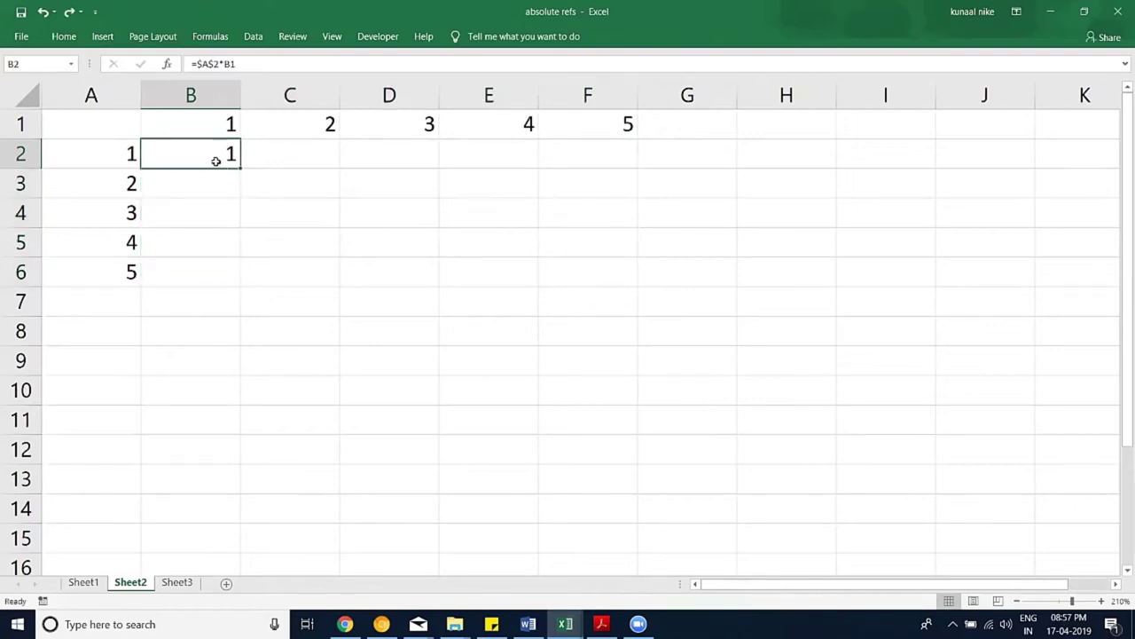
Step: Rewrite B2's formula as =$A2*B$1 using F4 on each reference, giving 1
double_click(213, 161)
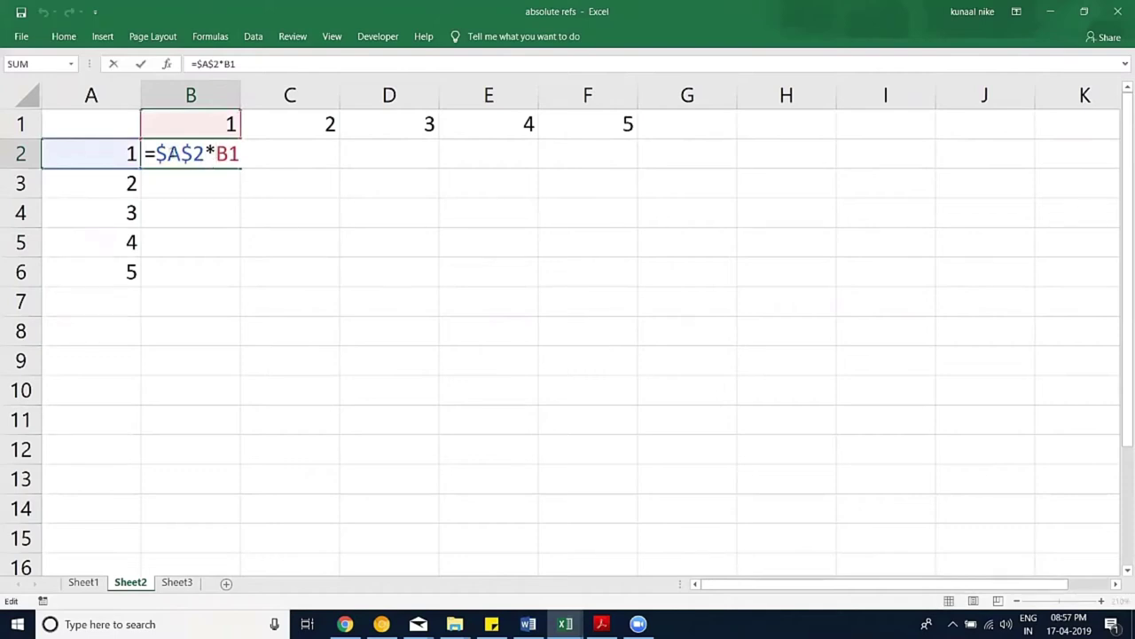
left_click(168, 154)
key("F4")
key("F4")
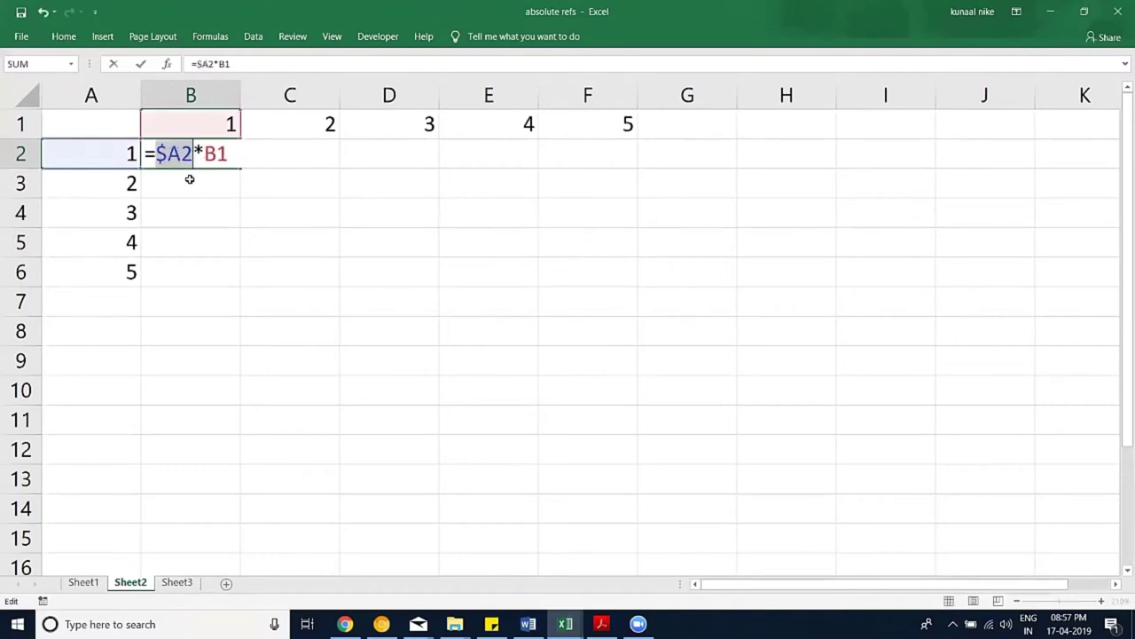
left_click(195, 158)
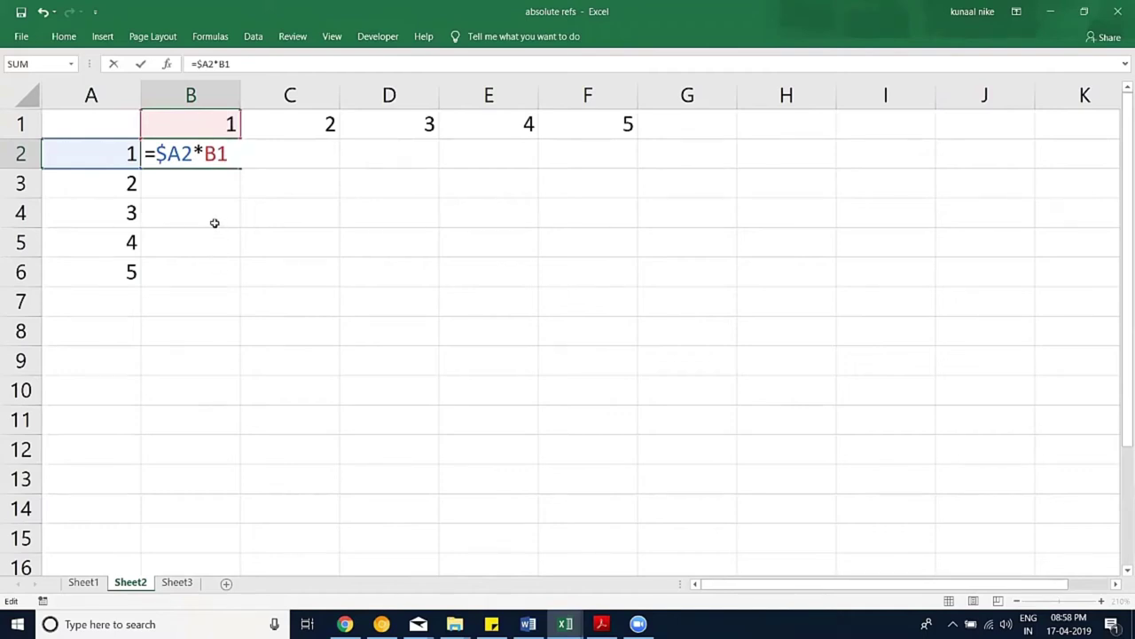
key("F4")
key("F4")
key("Return")
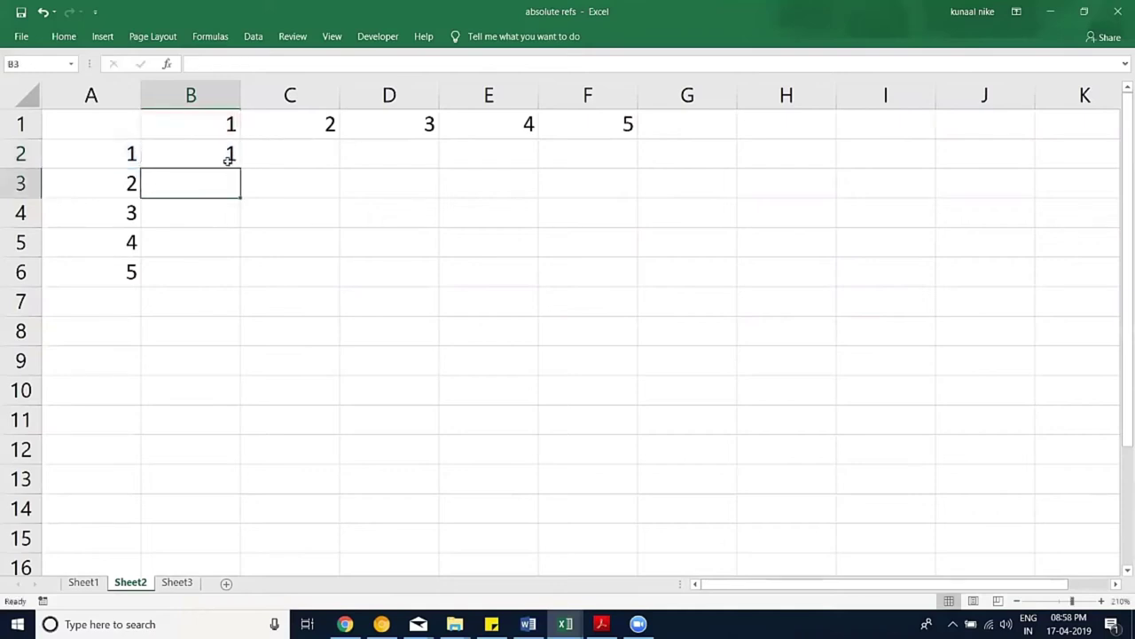
Step: Fill B2's mixed-reference formula through B2:F6 and inspect the F6, E5 and D4 formulas
left_click(229, 155)
mouse_move(240, 166)
left_mouse_down()
mouse_move(640, 165)
mouse_move(624, 275)
left_mouse_up()
double_click(612, 273)
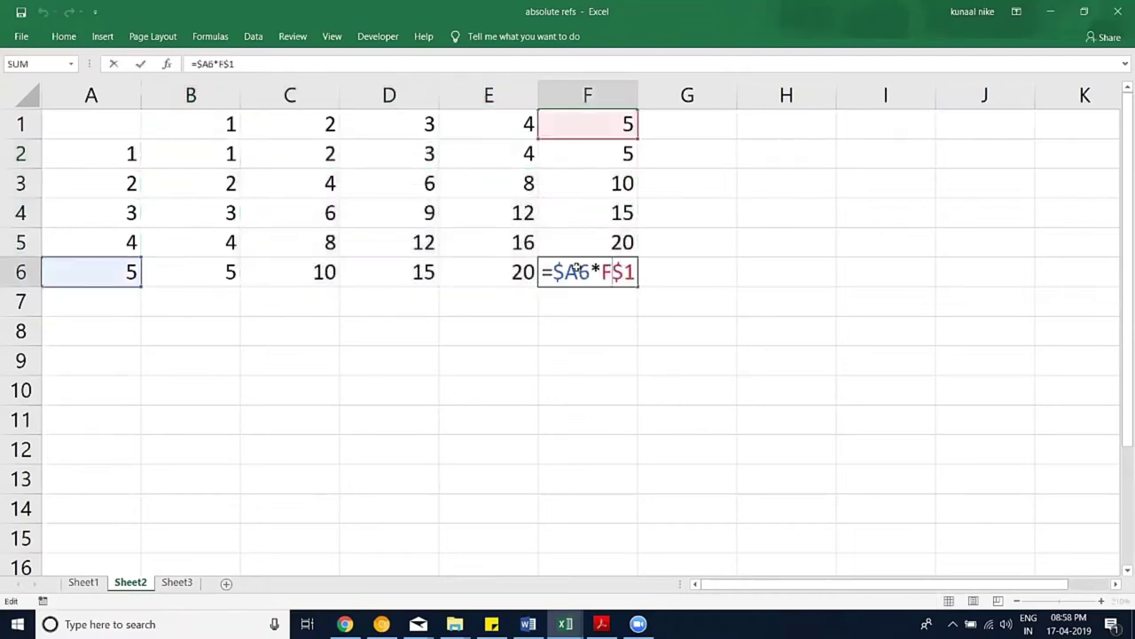
key("Escape")
double_click(484, 235)
double_click(398, 213)
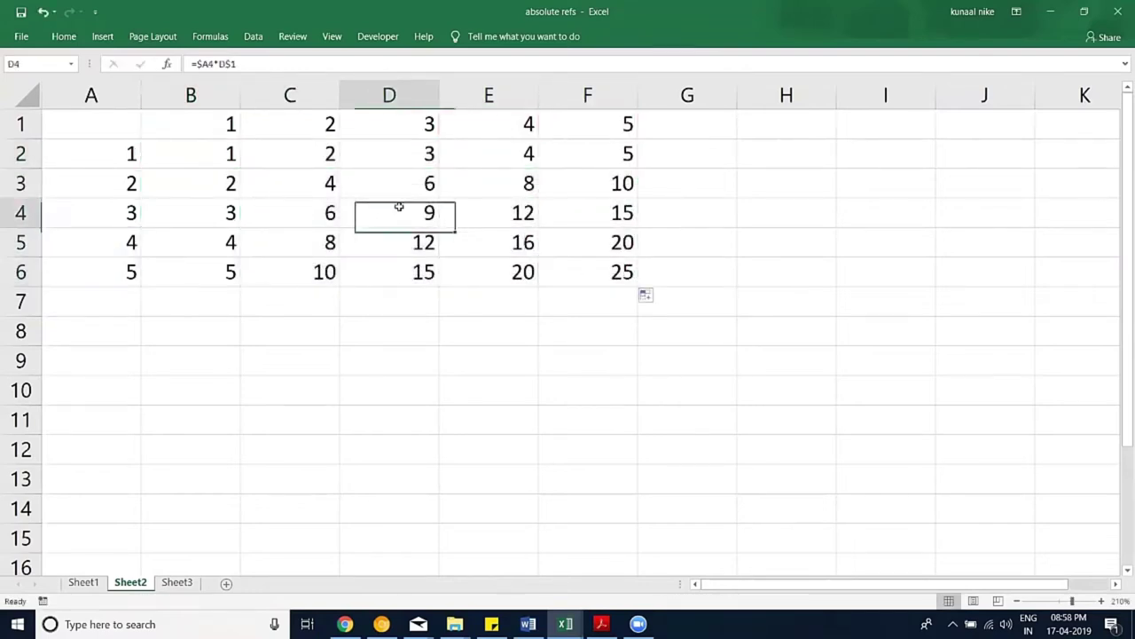
key("Escape")
Step: Check the C3, B2 and E3 formulas (E3 =$A3*E$1), then go to Sheet1
double_click(296, 185)
key("Escape")
double_click(208, 157)
key("Escape")
left_click(527, 162)
double_click(524, 182)
key("Escape")
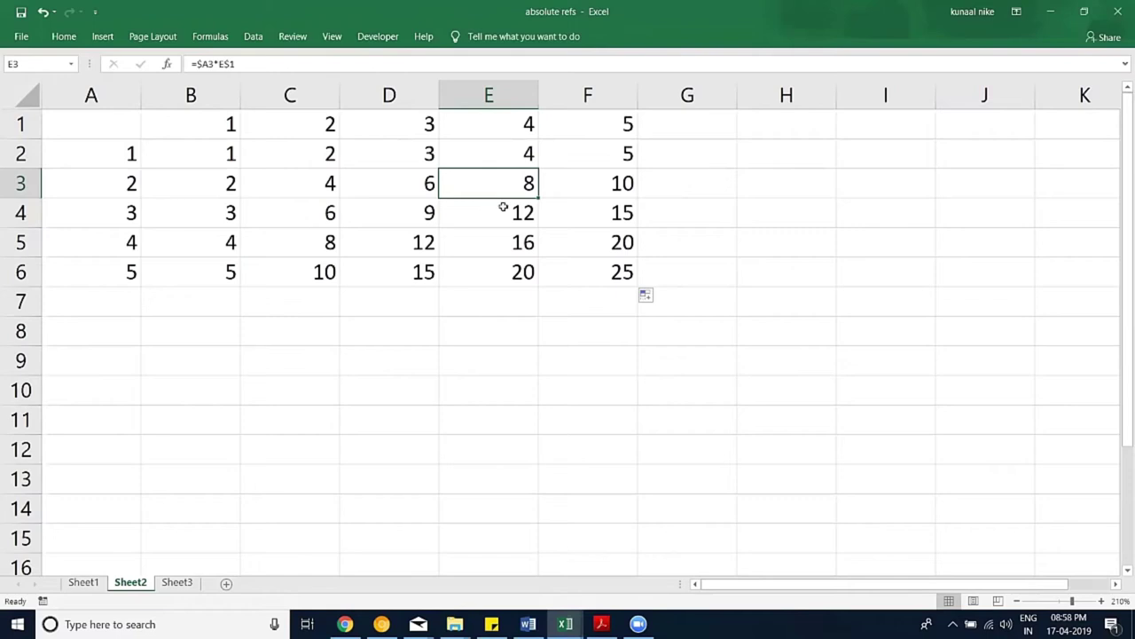
left_click(83, 582)
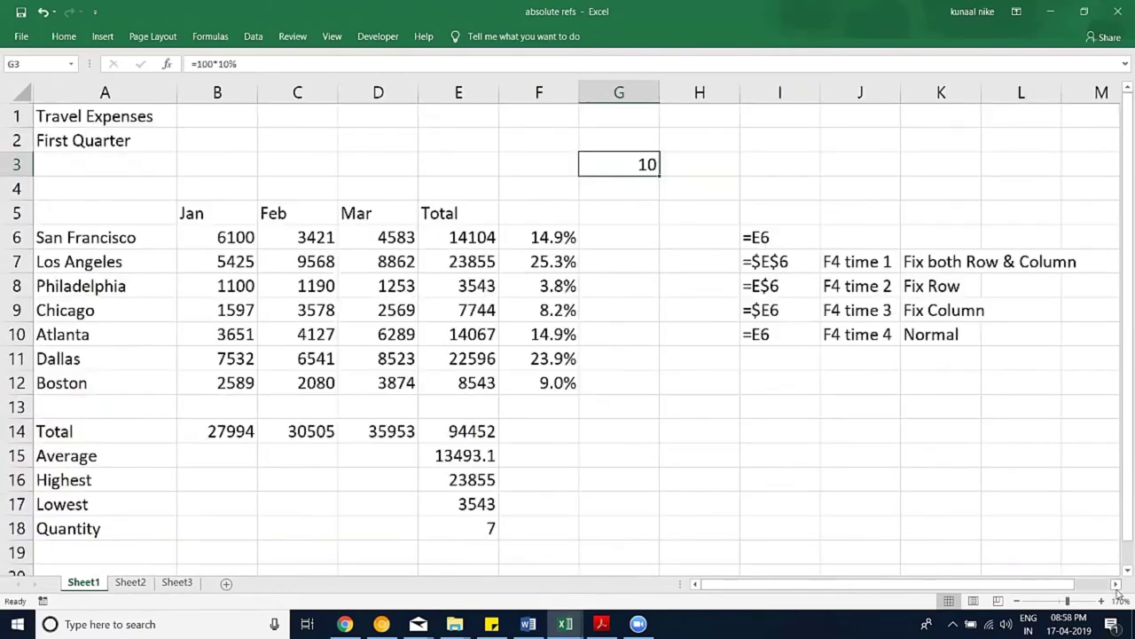
scroll(621, 275, "right", 1)
scroll(634, 293, "right", 1)
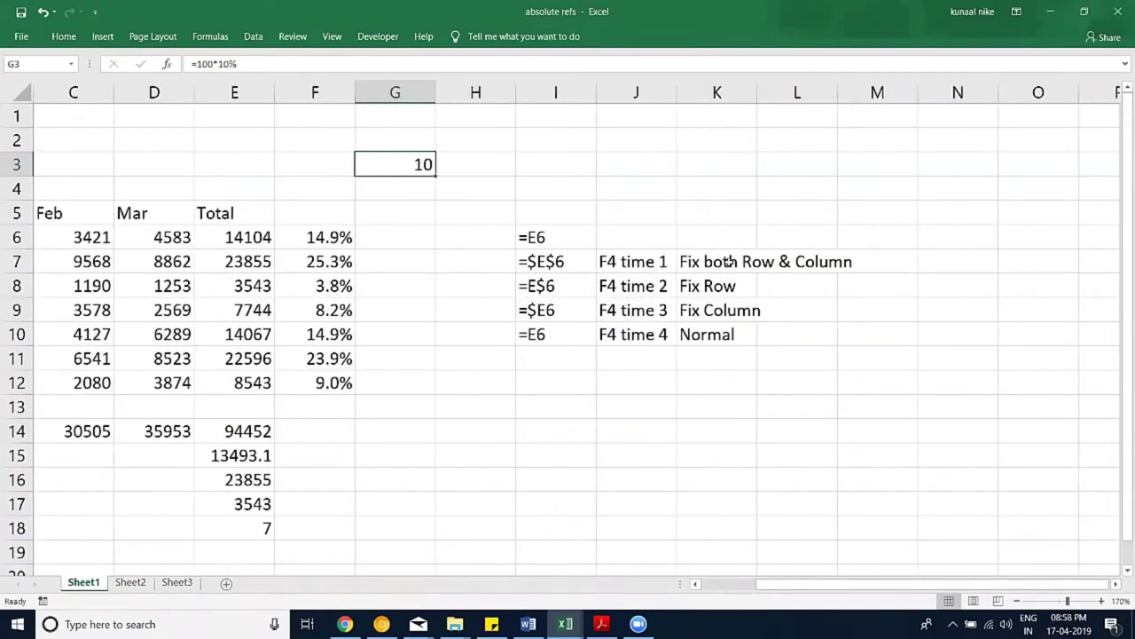
left_click(724, 286)
left_click(722, 310)
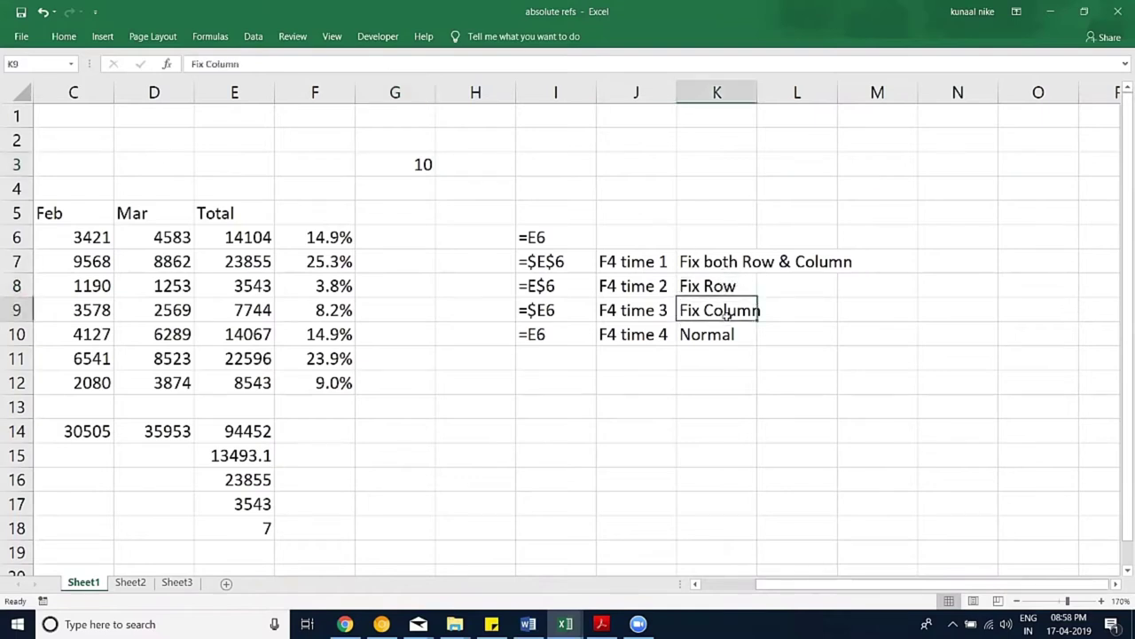
left_click(717, 334)
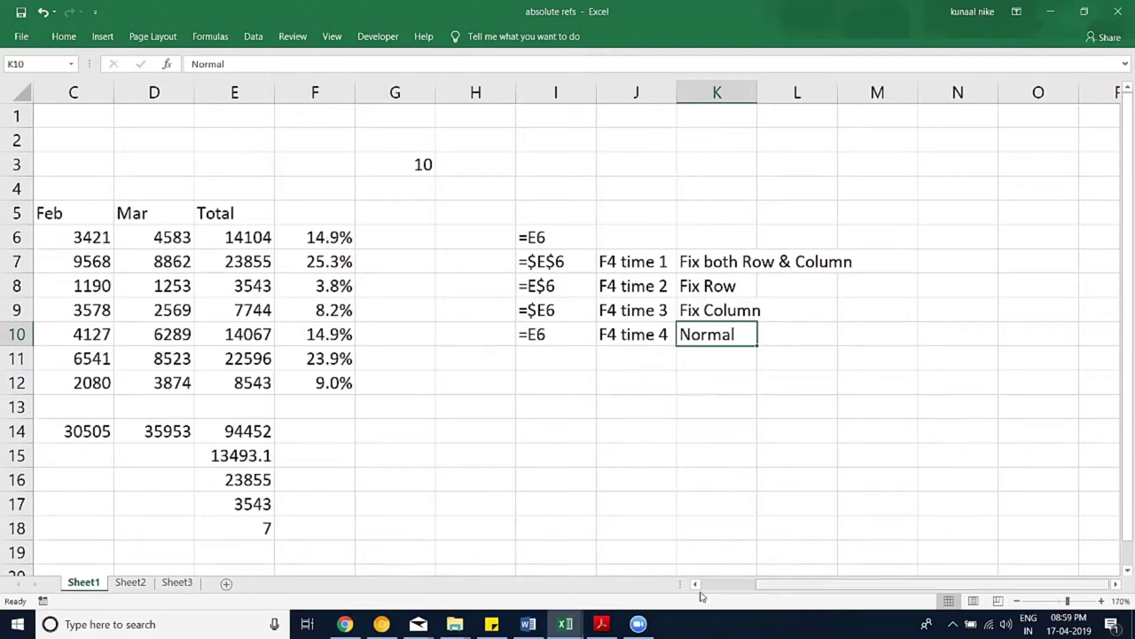
left_click_drag(782, 583, 701, 595)
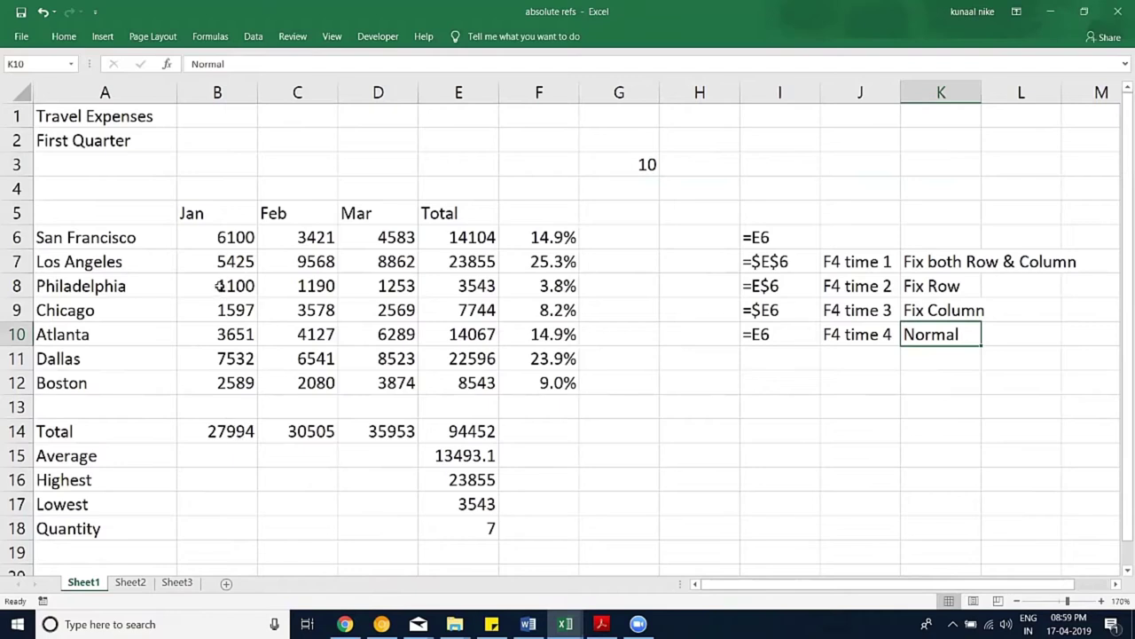
scroll(261, 299, "down", 1)
scroll(258, 489, "down", 1)
scroll(288, 340, "down", 1)
scroll(257, 226, "up", 3)
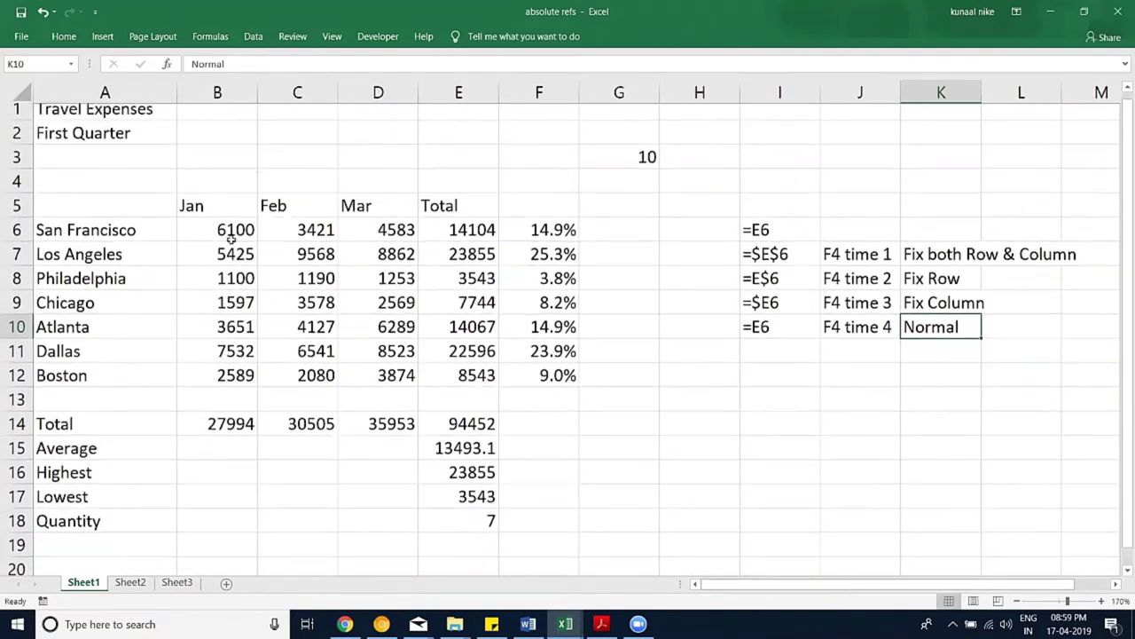
left_click_drag(229, 237, 373, 240)
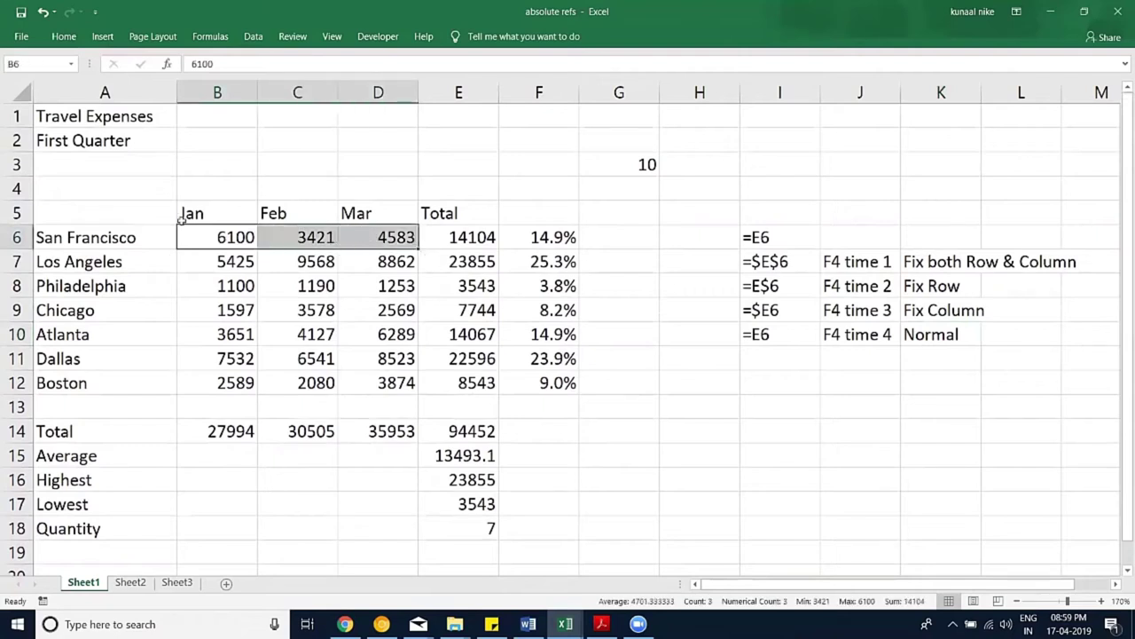
Step: Enter =B6/$E$6 in B4 to get January's share of the San Francisco total
left_click(488, 237)
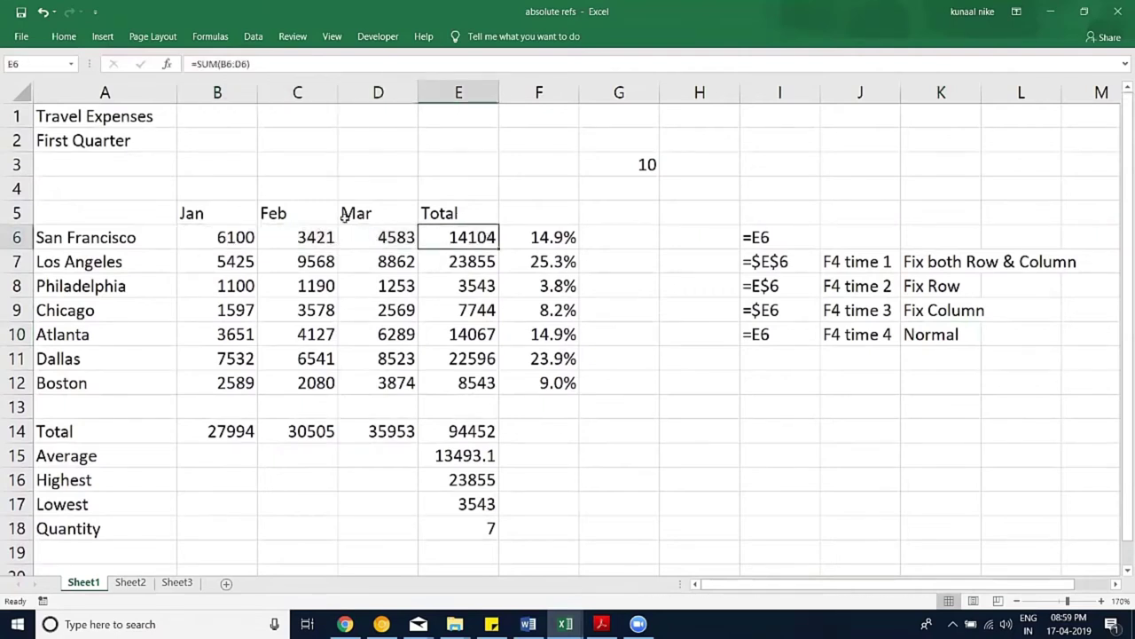
left_click(236, 187)
type("=")
key("Down")
key("Down")
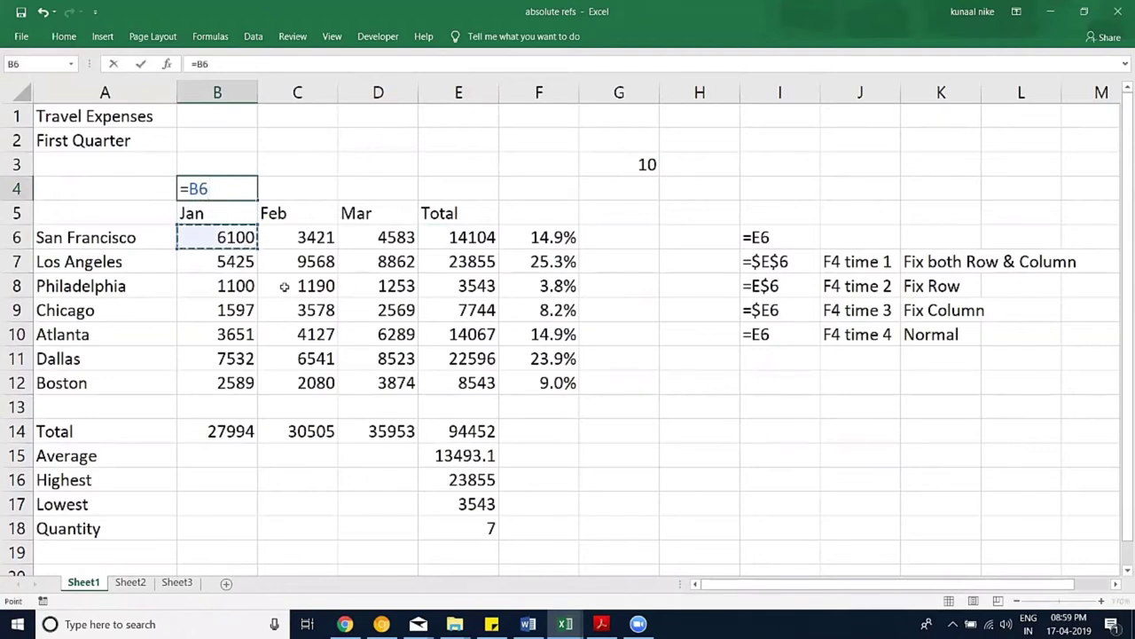
type("/")
left_click(548, 242)
left_click(465, 245)
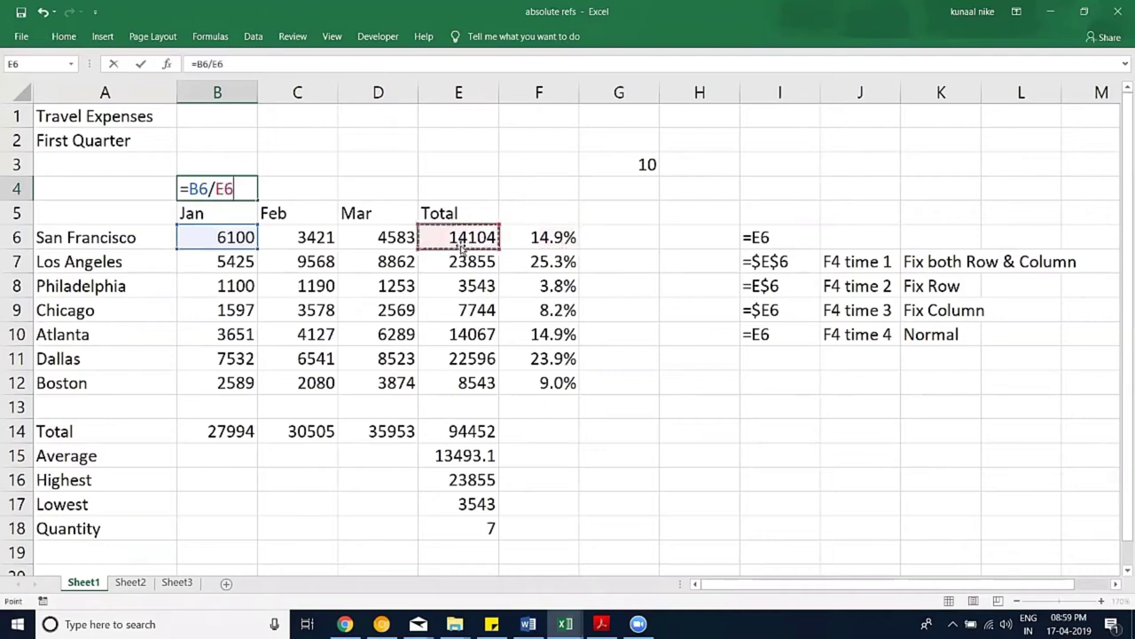
key("F4")
key("Return")
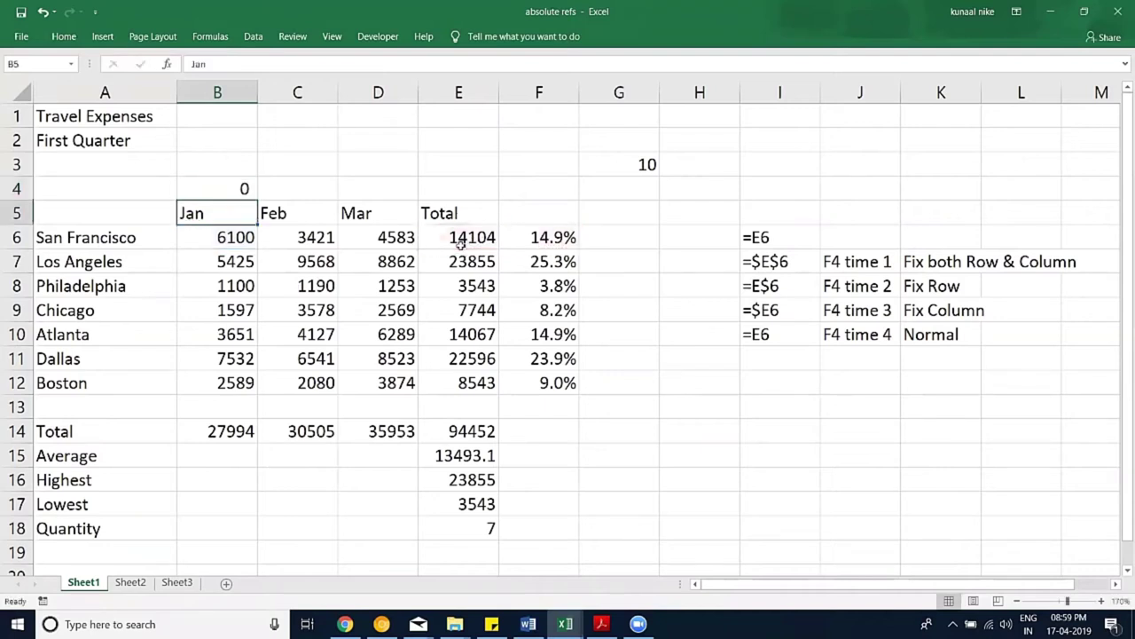
Step: Format B4 as a percentage with one decimal and fill it across to D4
left_click(246, 189)
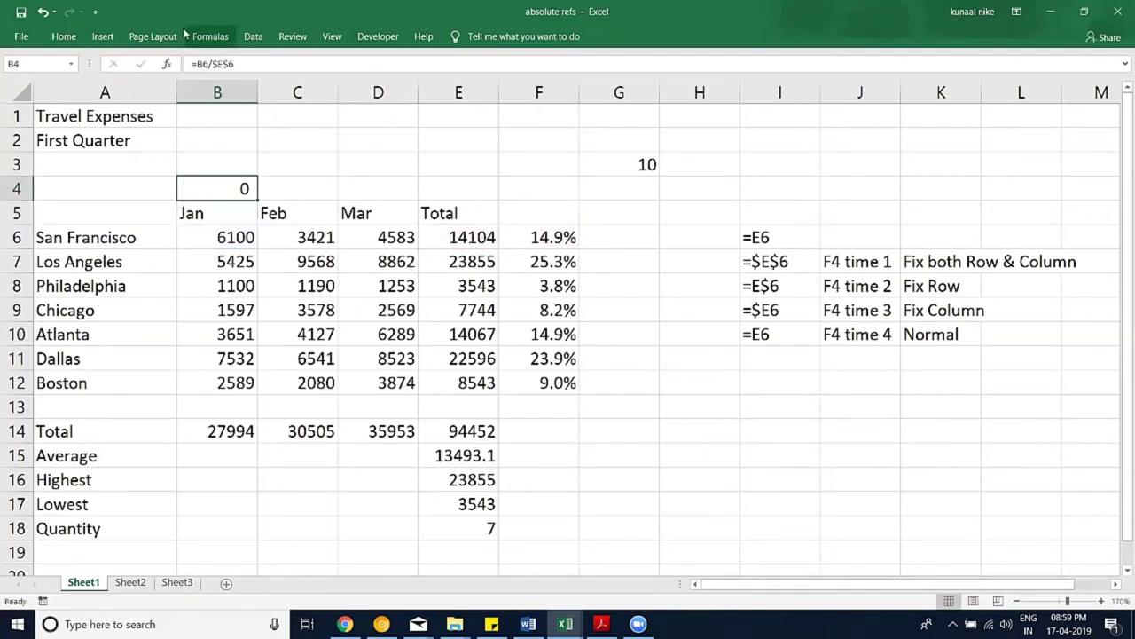
left_click(63, 36)
left_click(502, 86)
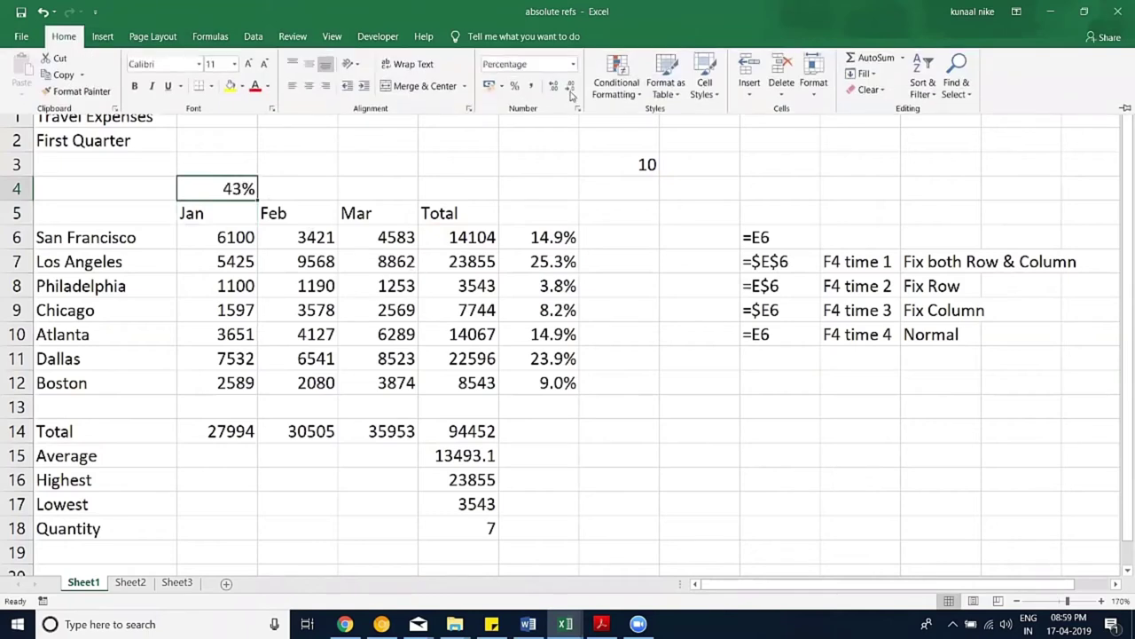
left_click(554, 86)
left_click_drag(257, 198, 435, 192)
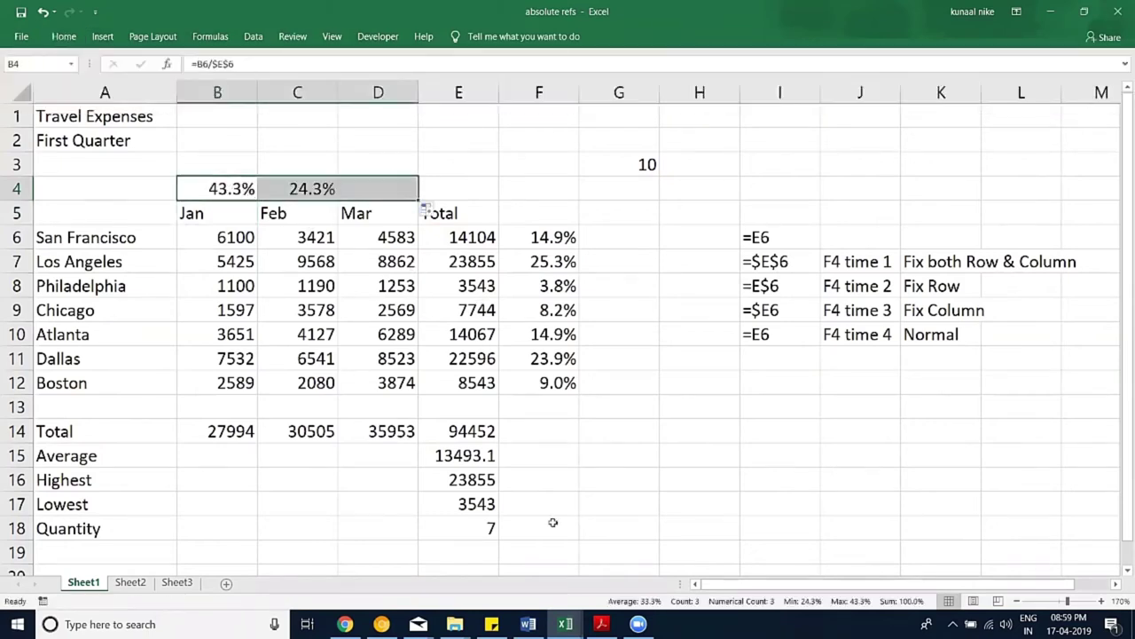
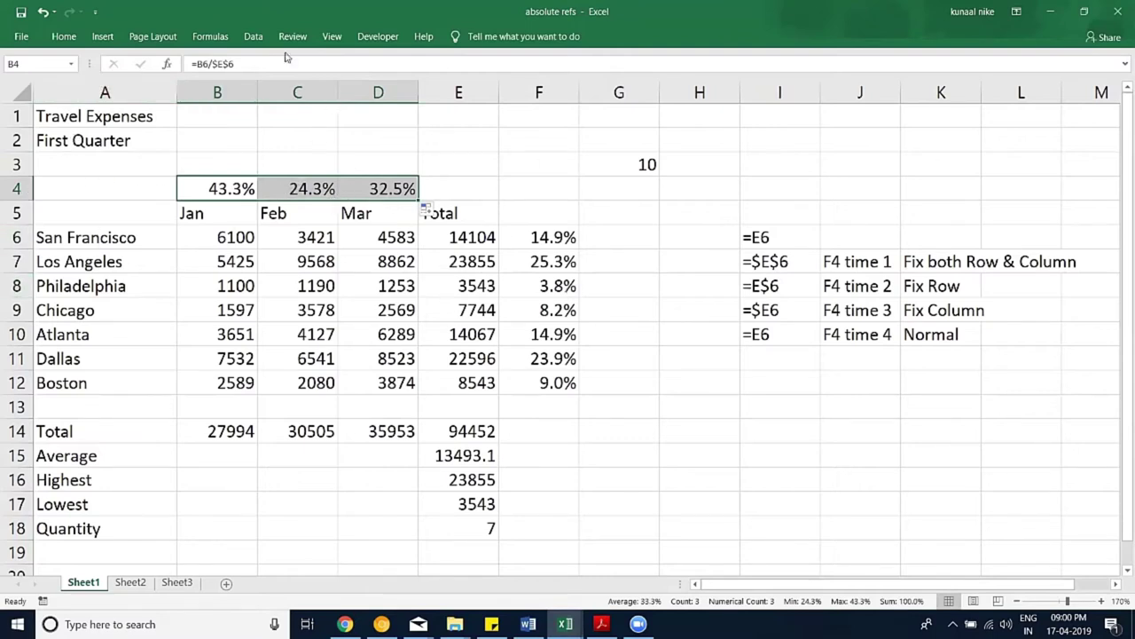
Step: Look through the Home, Data, Review, View, Insert and Page Layout ribbons, then go to the empty Sheet3
left_click(69, 37)
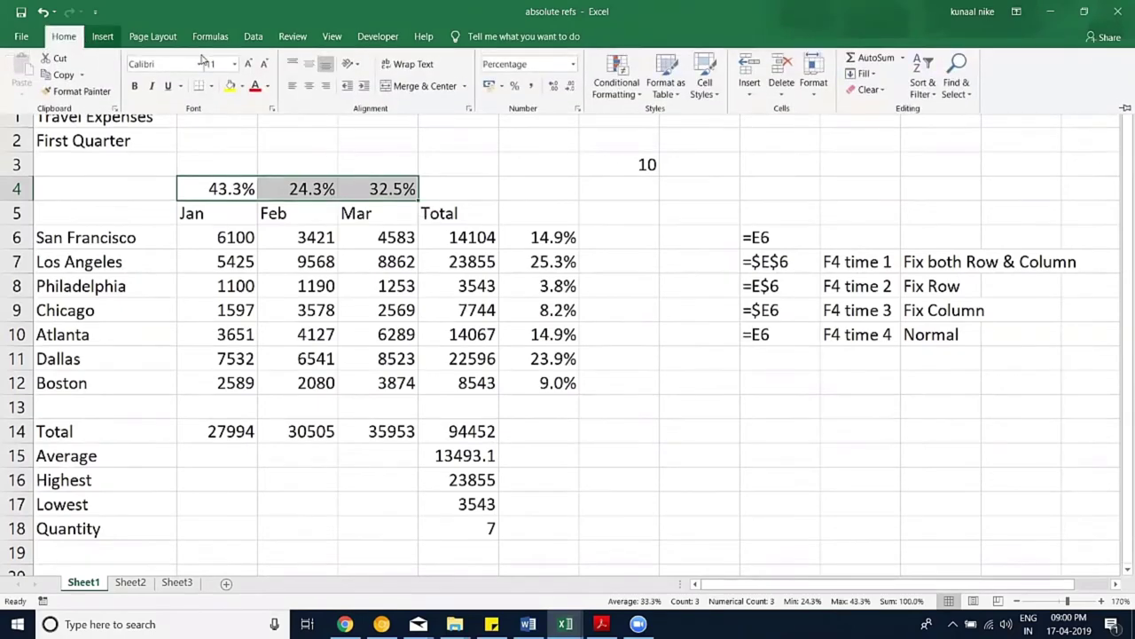
left_click(242, 42)
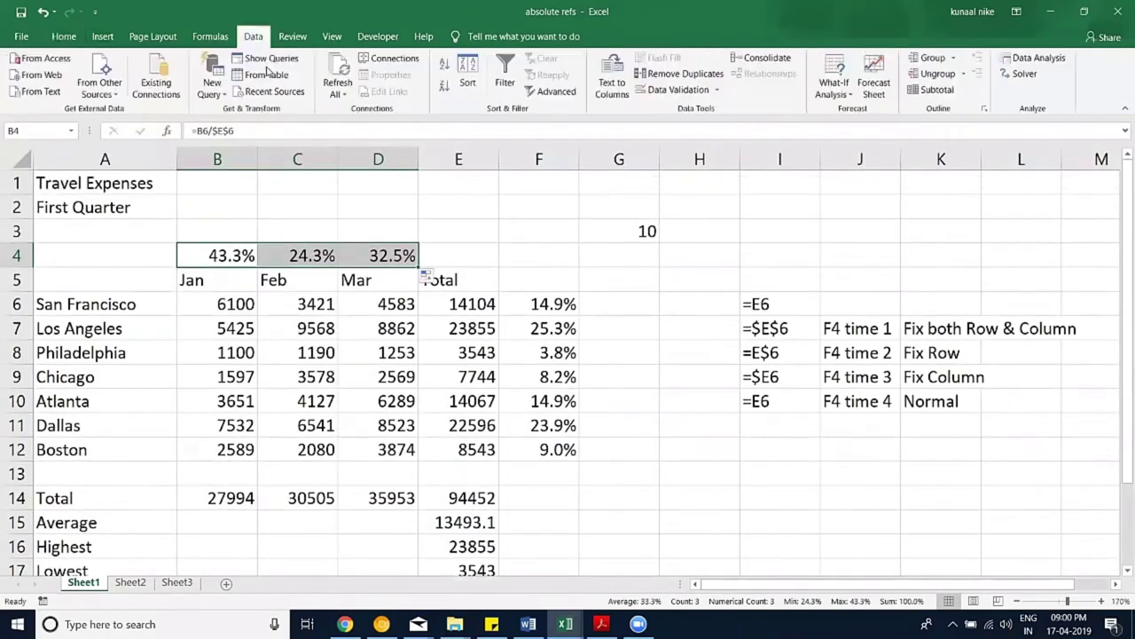
left_click(210, 37)
left_click(293, 36)
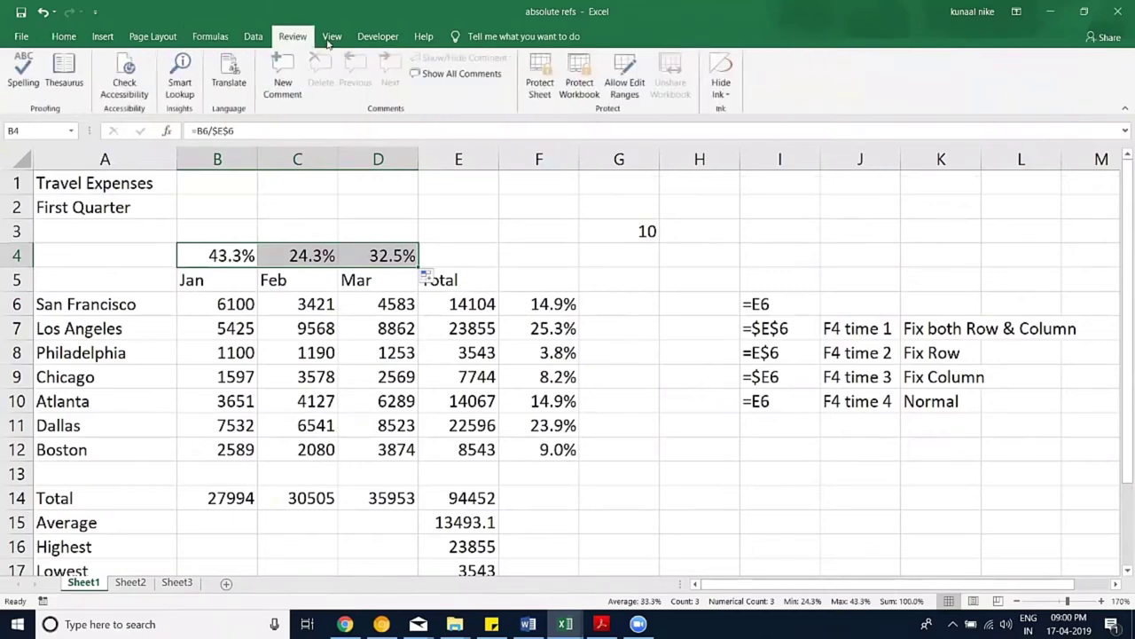
left_click(332, 36)
left_click(102, 36)
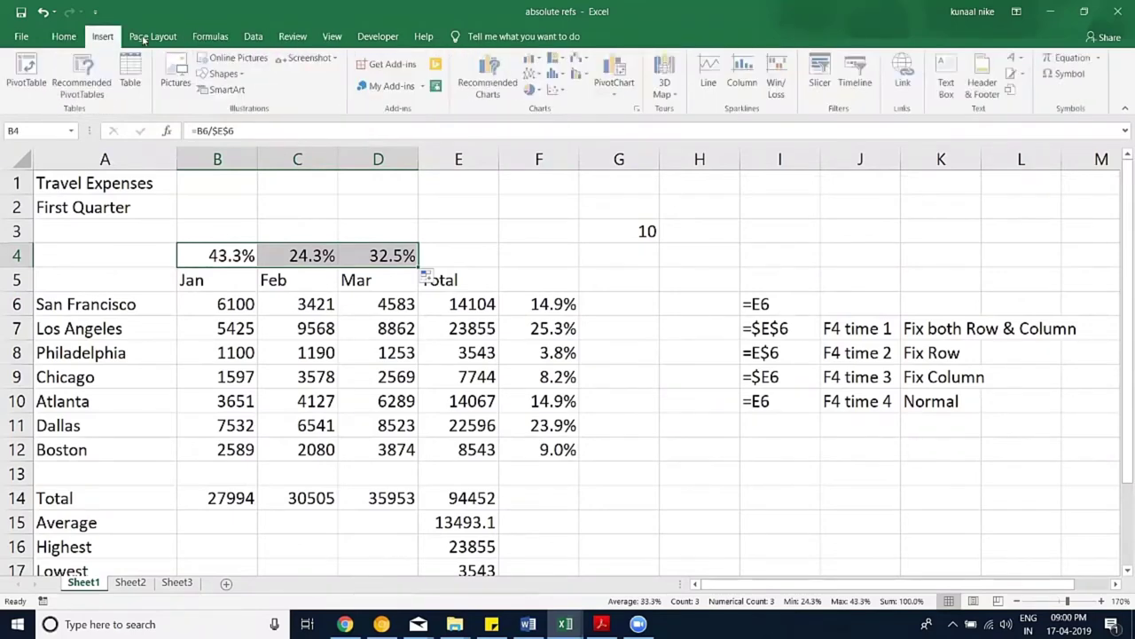
left_click(142, 38)
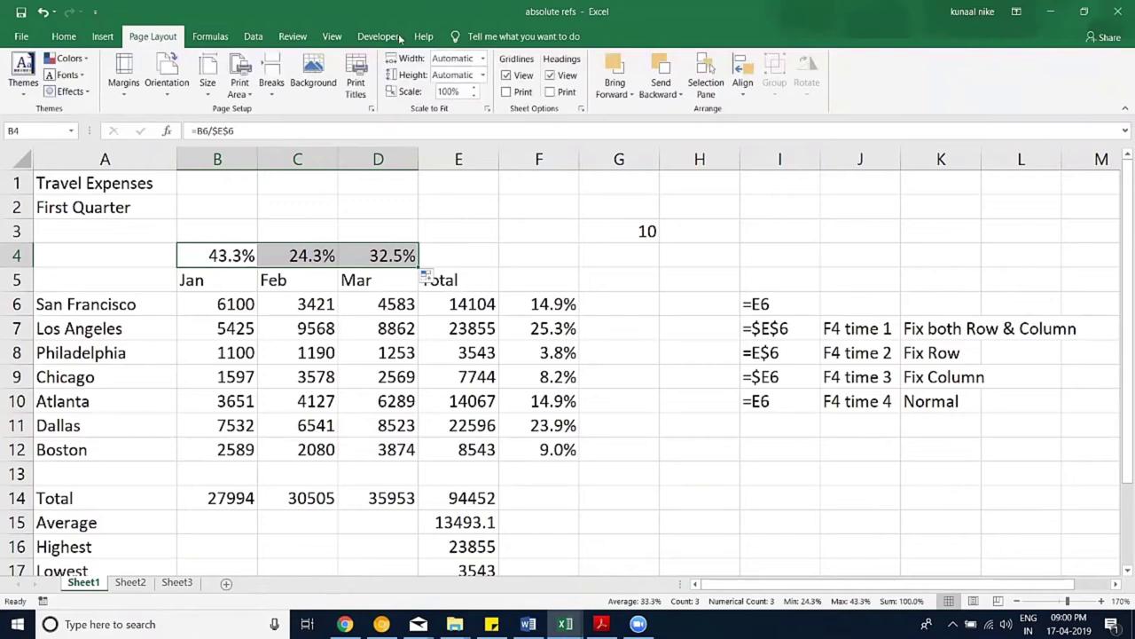
left_click(104, 40)
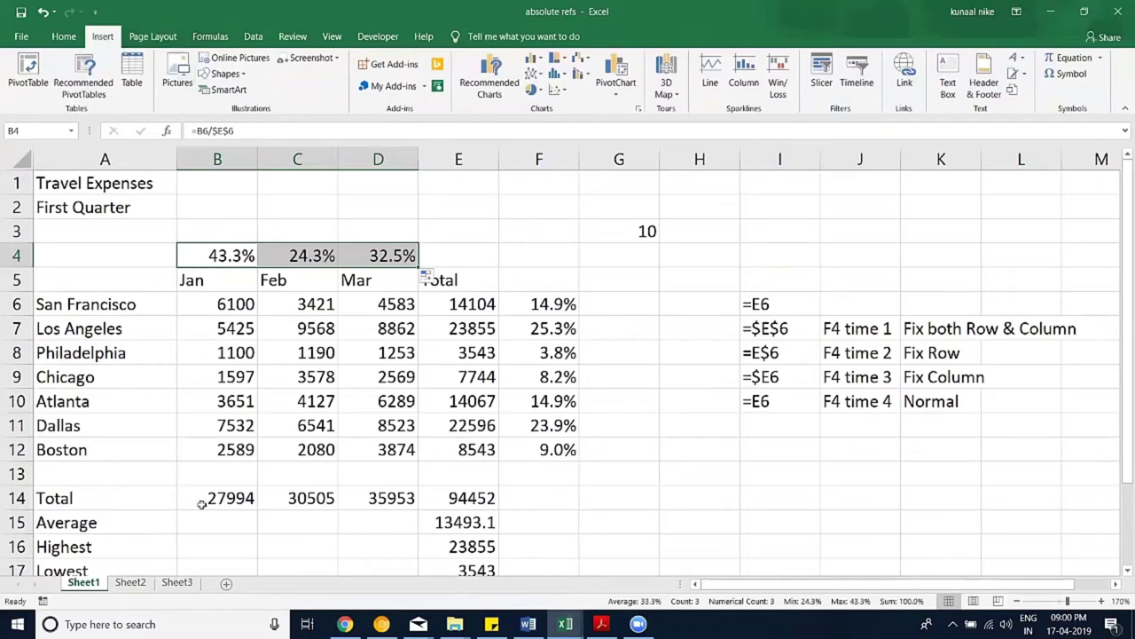
left_click(175, 588)
Step: Zoom to 150% and draw a vertical double-headed arrow down column F from row 4 to 18
left_click(1103, 602)
left_click(1102, 603)
left_click(1103, 602)
left_click(1102, 602)
left_click(1103, 602)
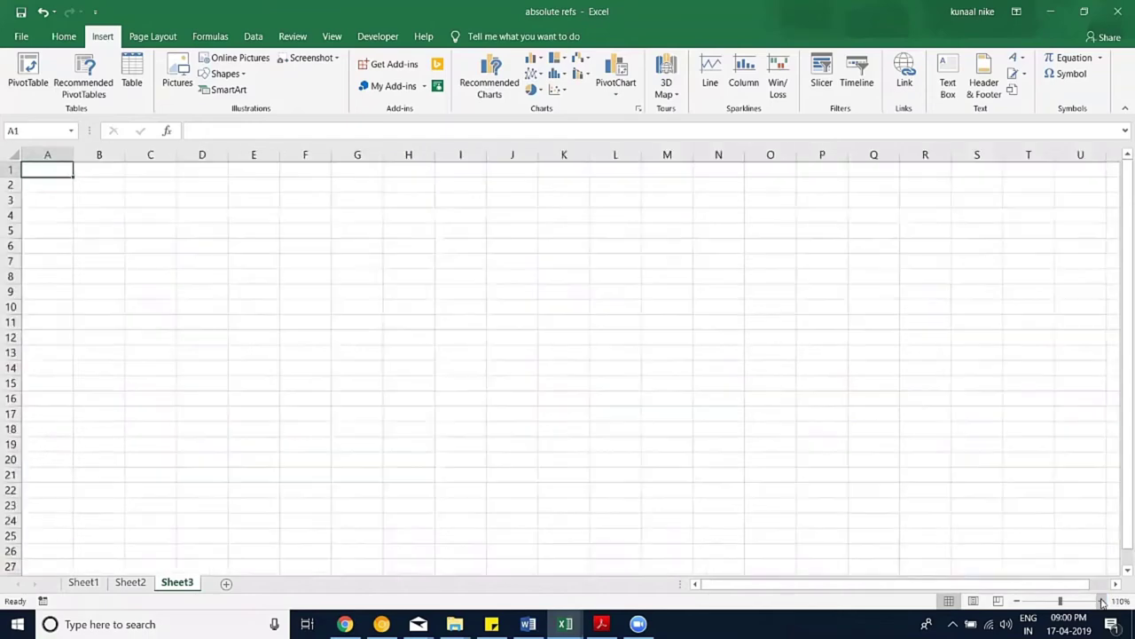
left_click(278, 285)
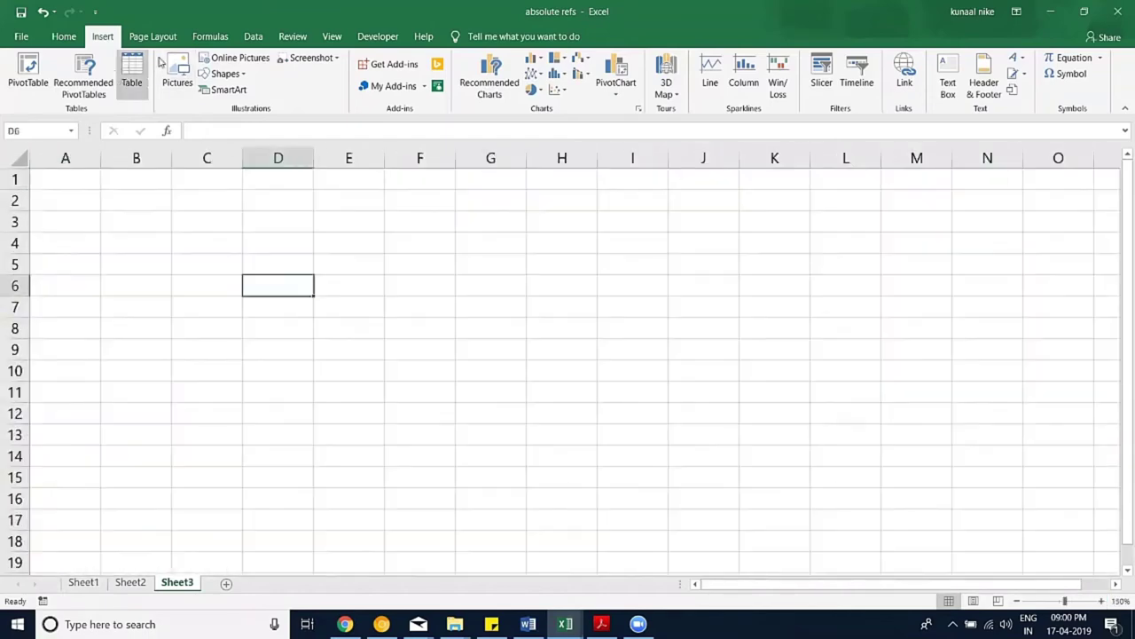
left_click(236, 75)
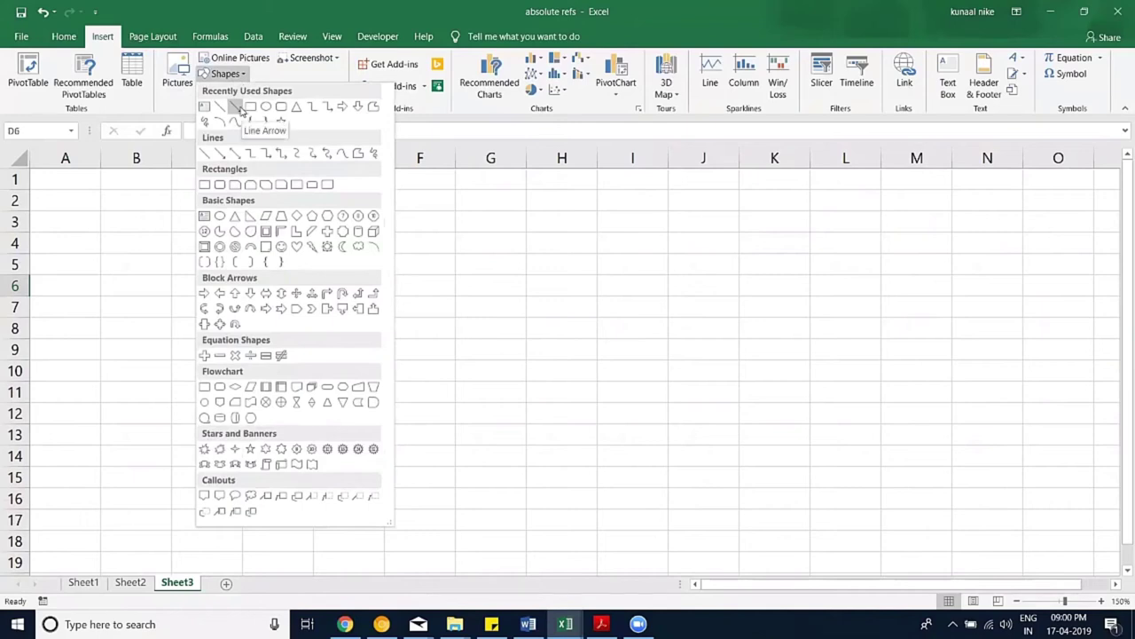
left_click(235, 154)
left_click_drag(406, 244, 410, 543)
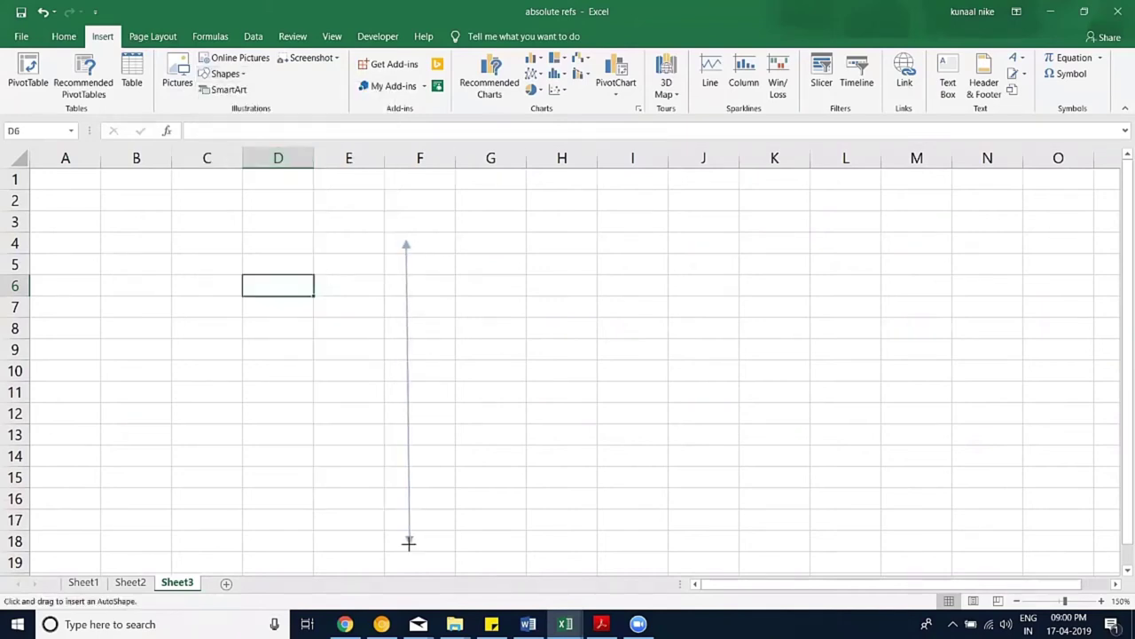
left_click_drag(410, 542, 407, 542)
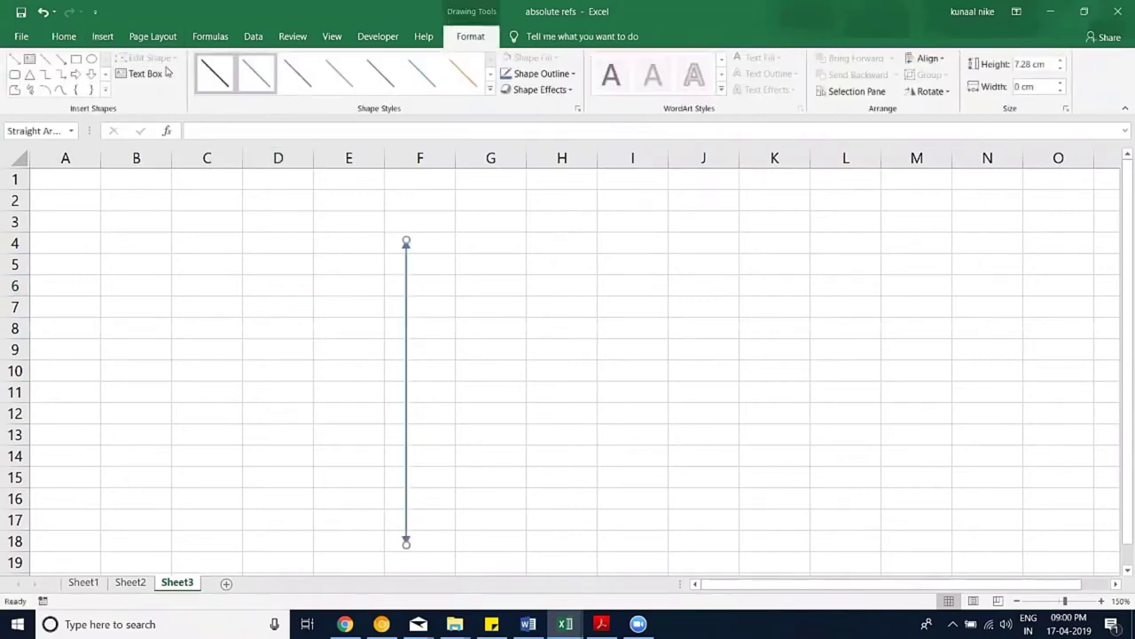
Step: Add a horizontal double-headed arrow along row 11 from column C to I
left_click(14, 58)
left_click_drag(226, 394, 636, 394)
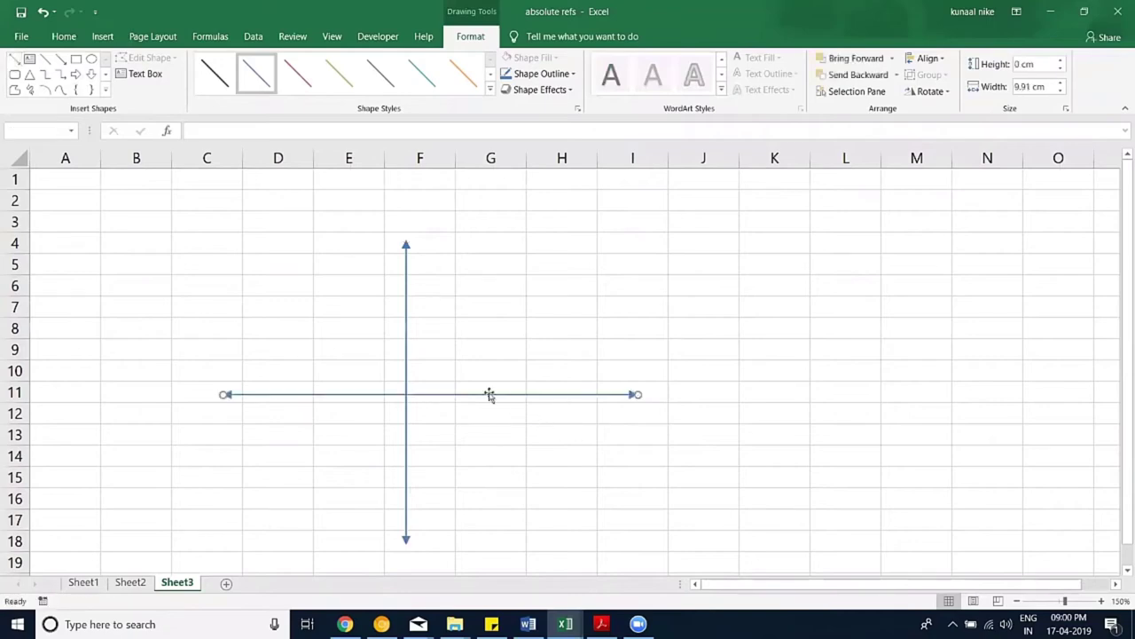
left_click(467, 428)
left_click(700, 394)
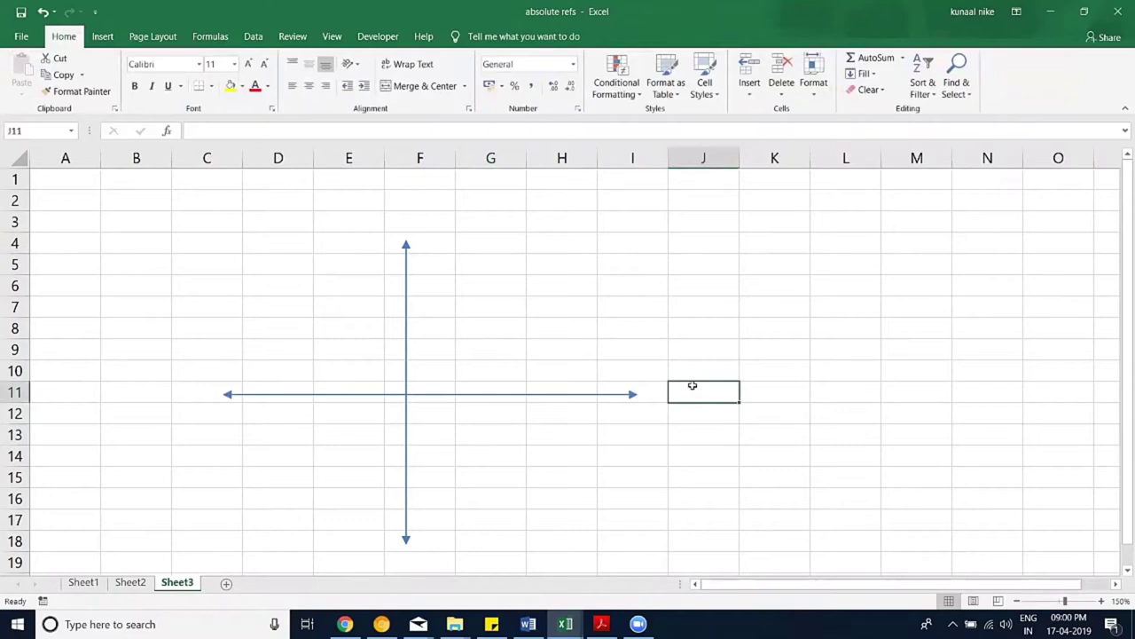
Step: Label the right arrow end +X in J11 and the left end -X in B11
type("+x")
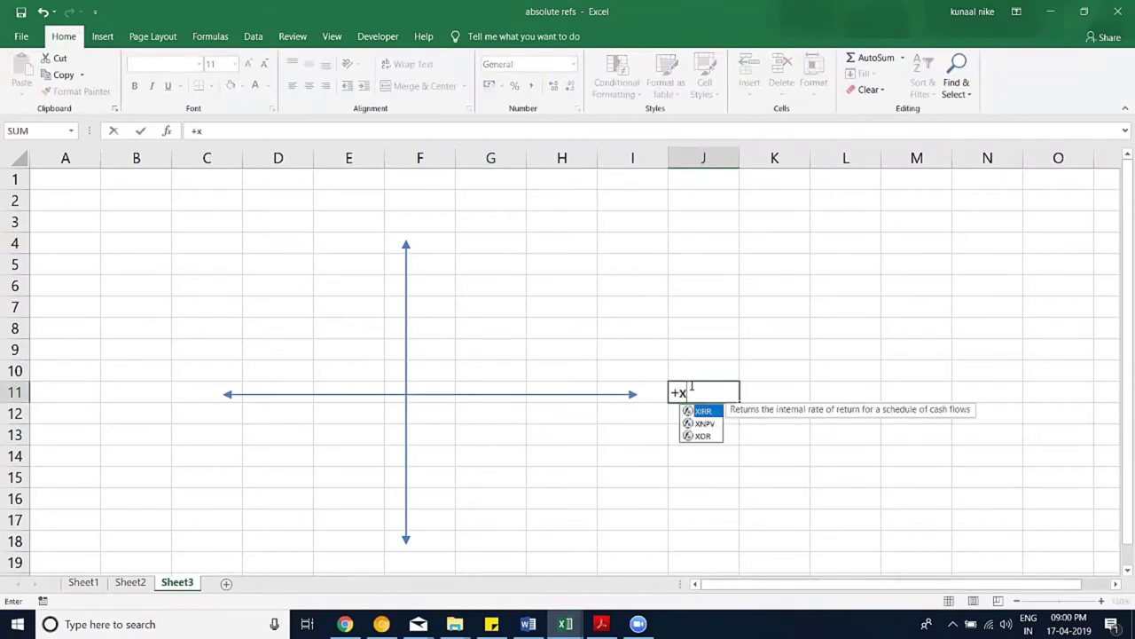
key("BackSpace")
key("BackSpace")
type("'")
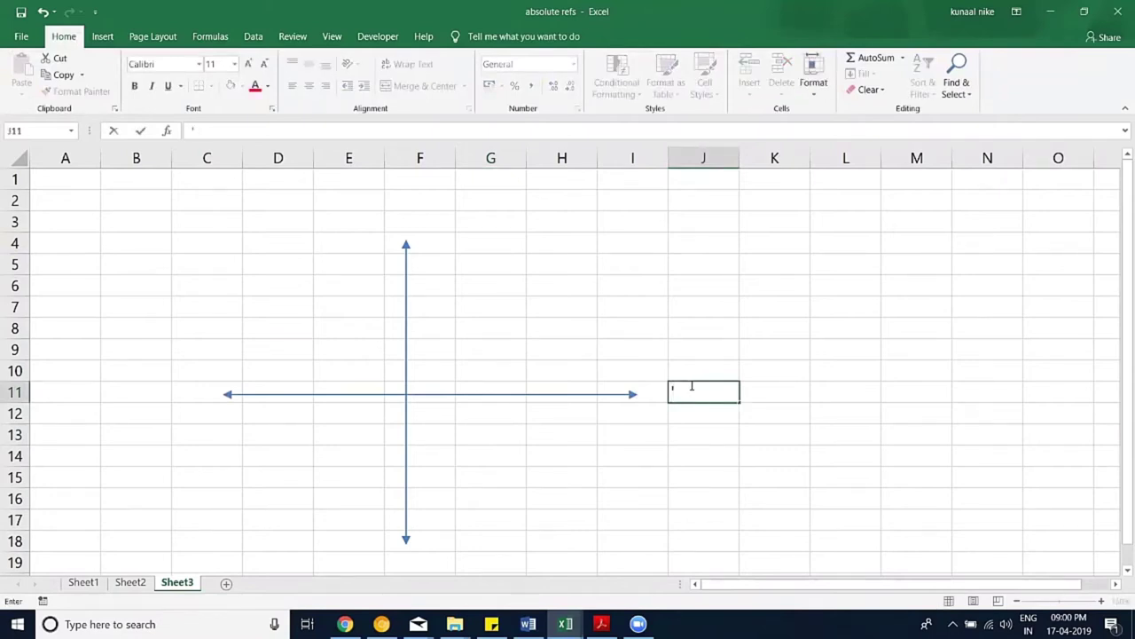
type("+X")
key("Return")
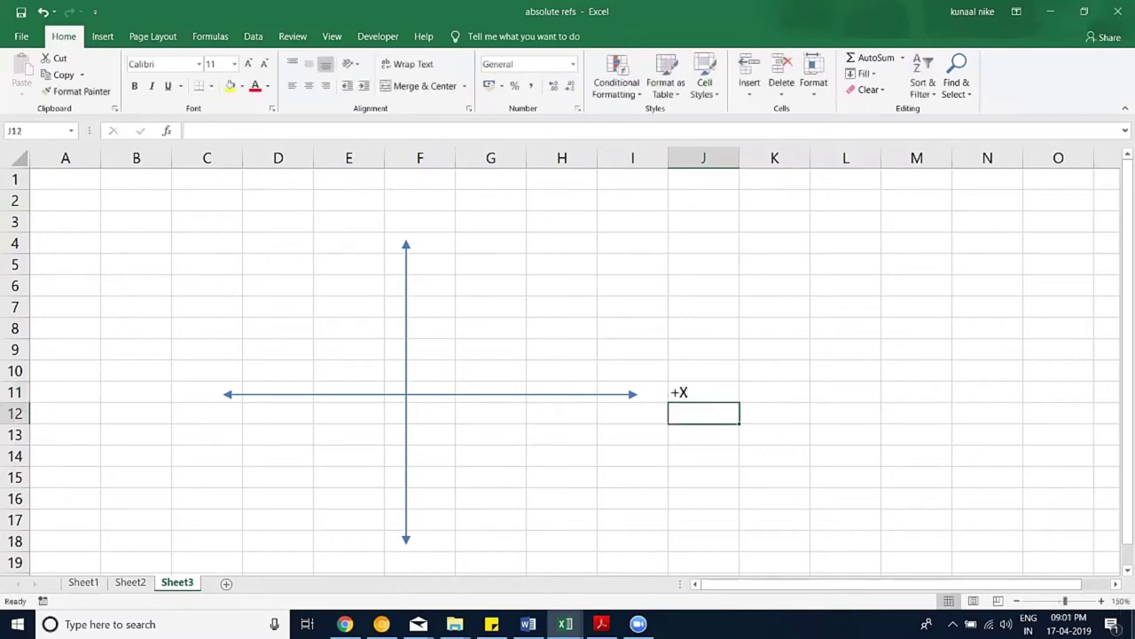
left_click(145, 396)
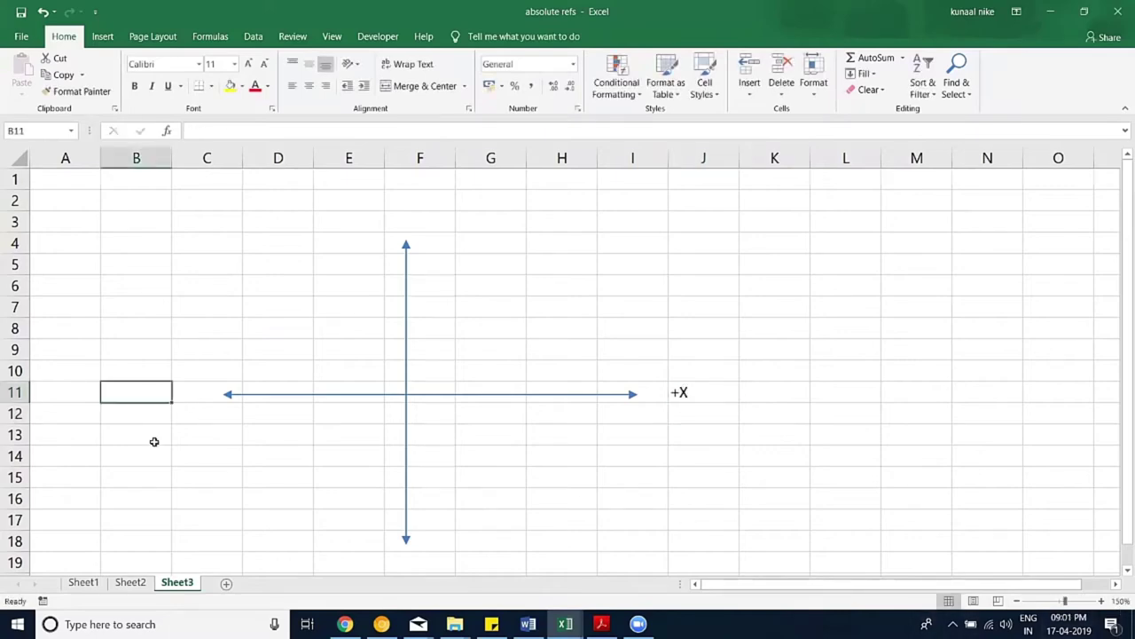
type("'-")
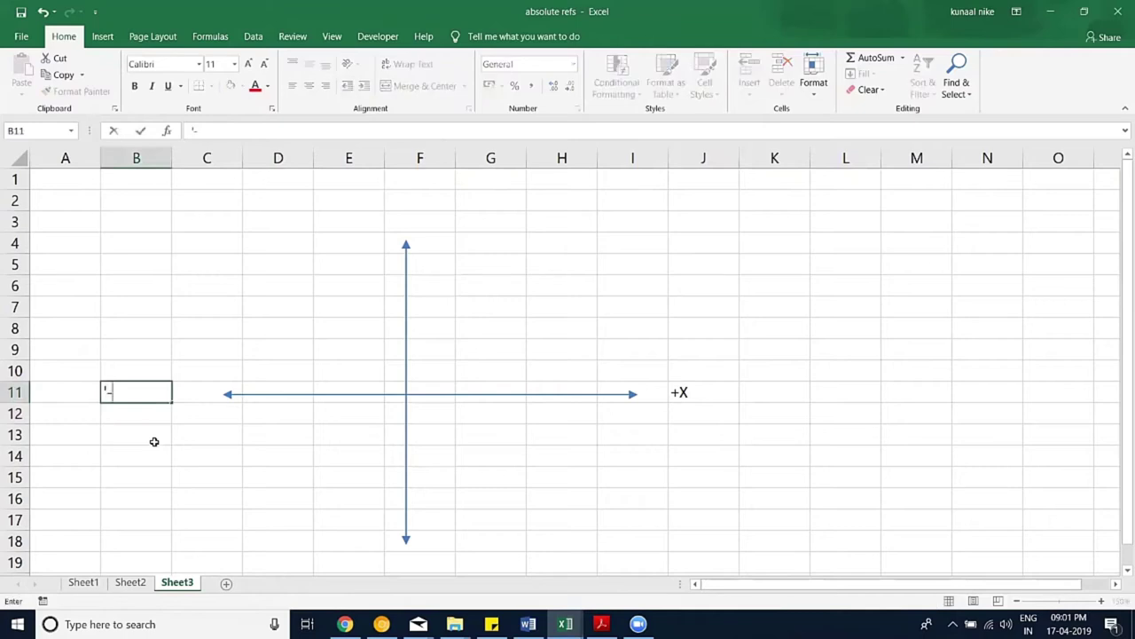
type("X")
left_click(424, 218)
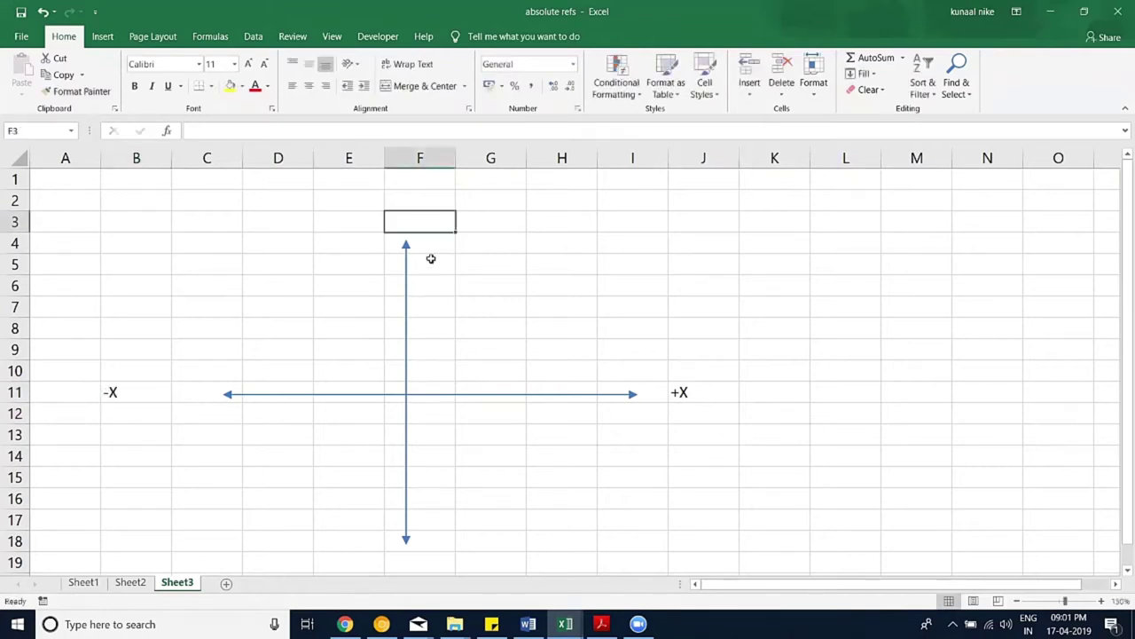
Step: Label the top arrow end +Y in F3 and the bottom end -Y in F19
type("'")
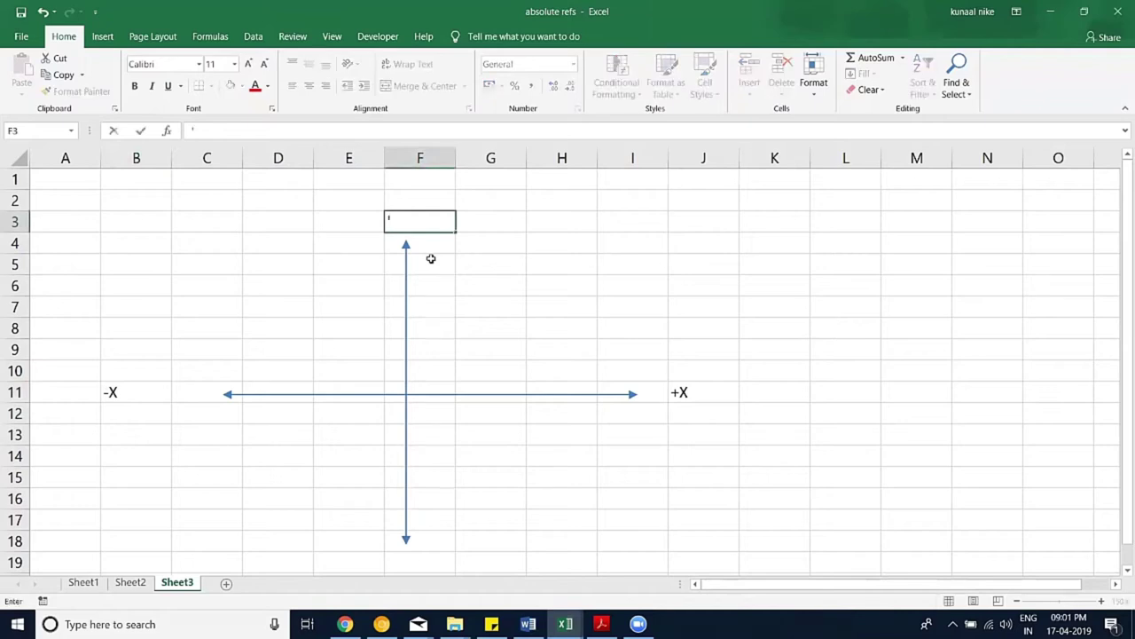
type("+Y")
left_click(428, 558)
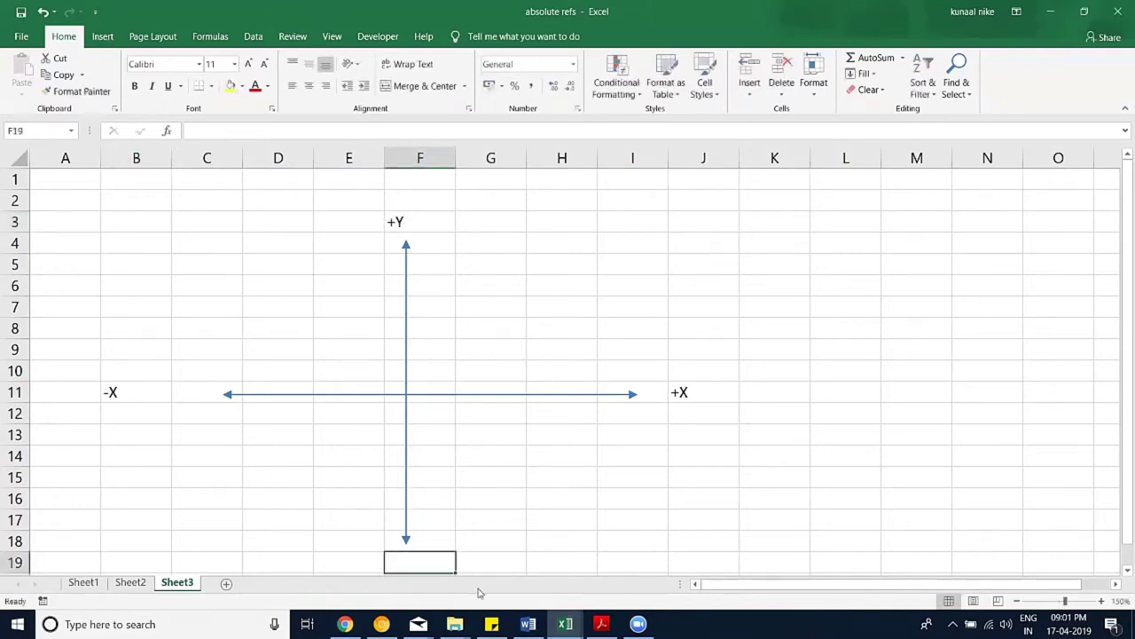
type("'-Y")
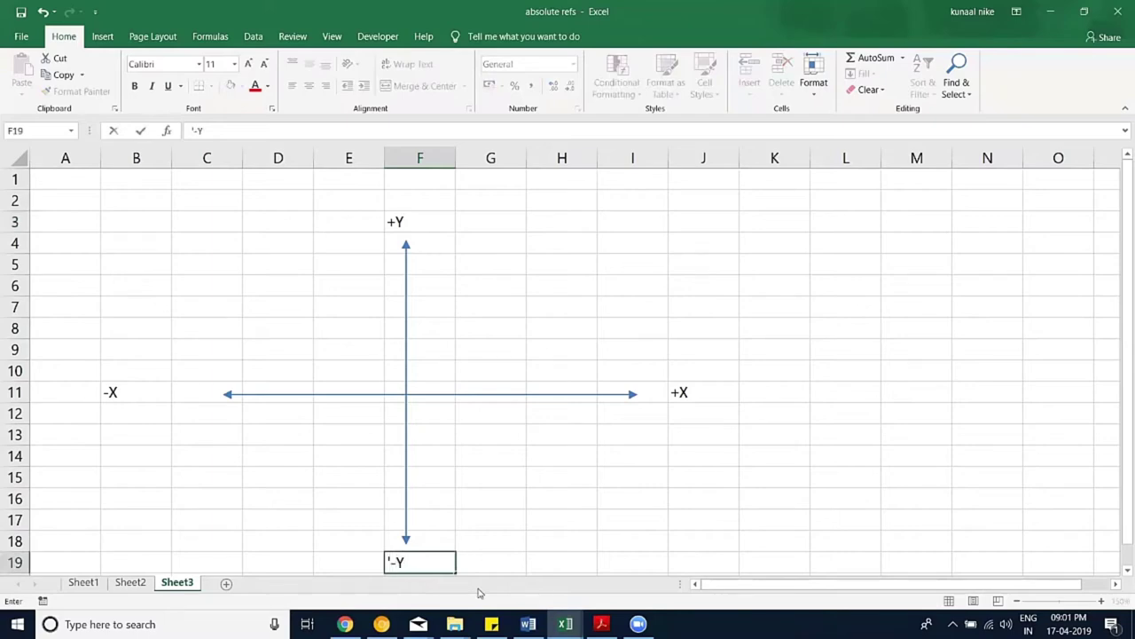
key("Return")
scroll(451, 459, "up", 1)
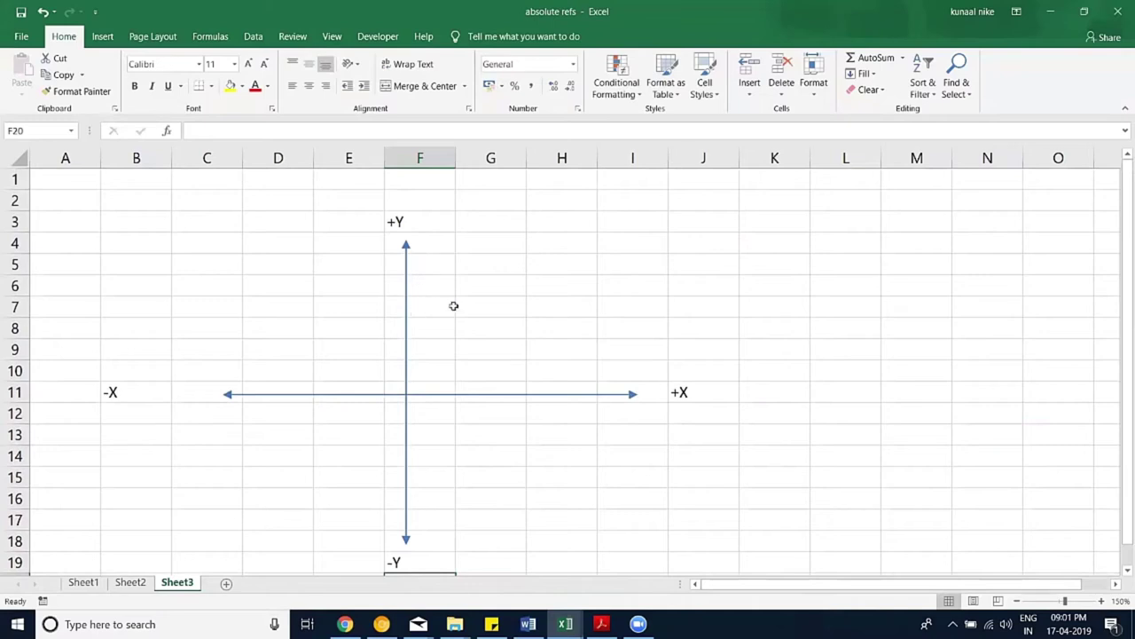
Step: Enter 1,1 in G8 and -1,1 in E8 for the two upper quadrants
left_click(514, 328)
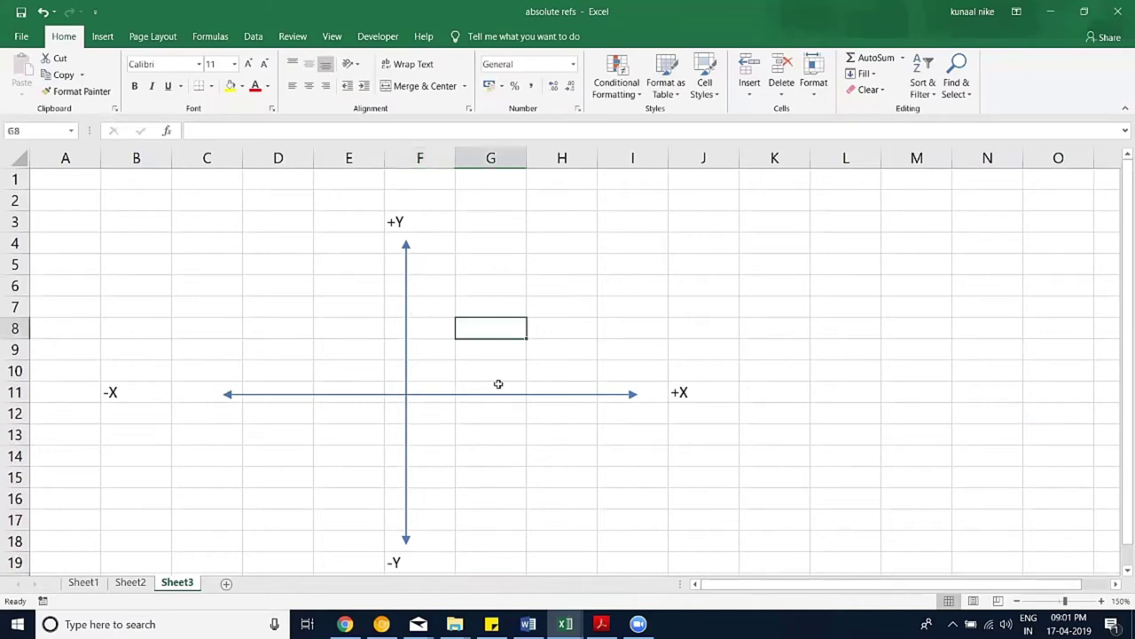
type("1,1")
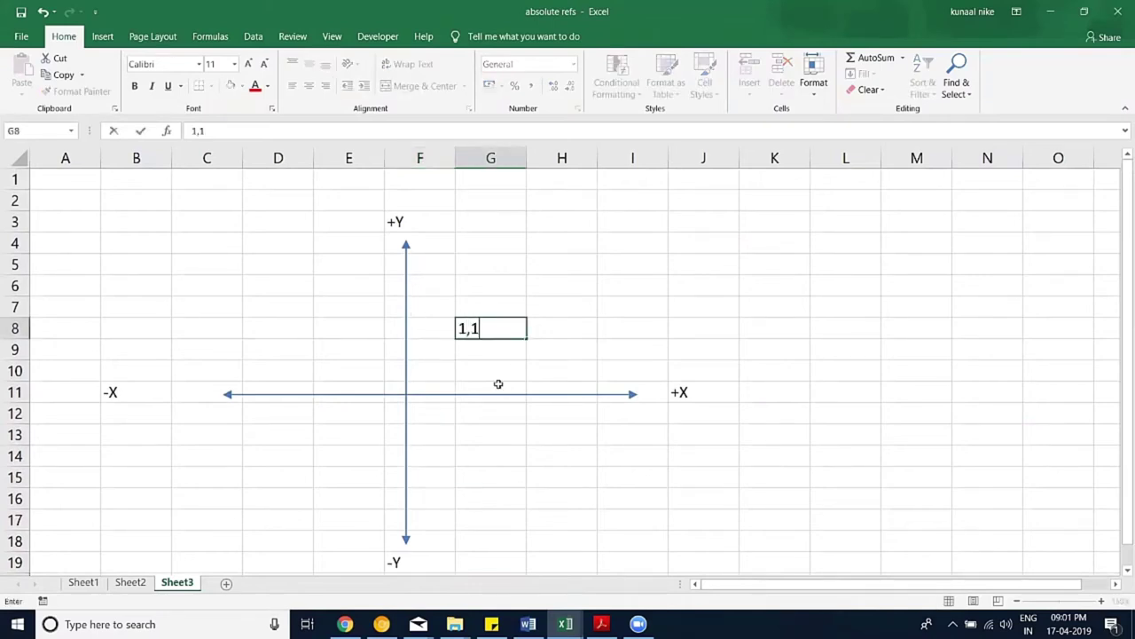
left_click(318, 334)
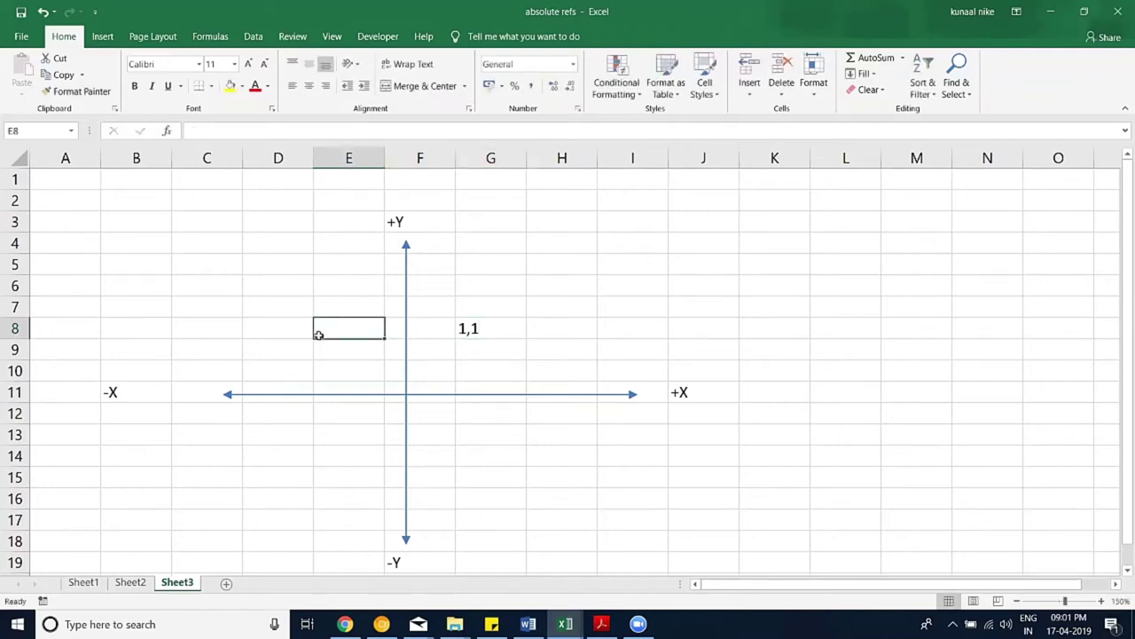
type("-1,1")
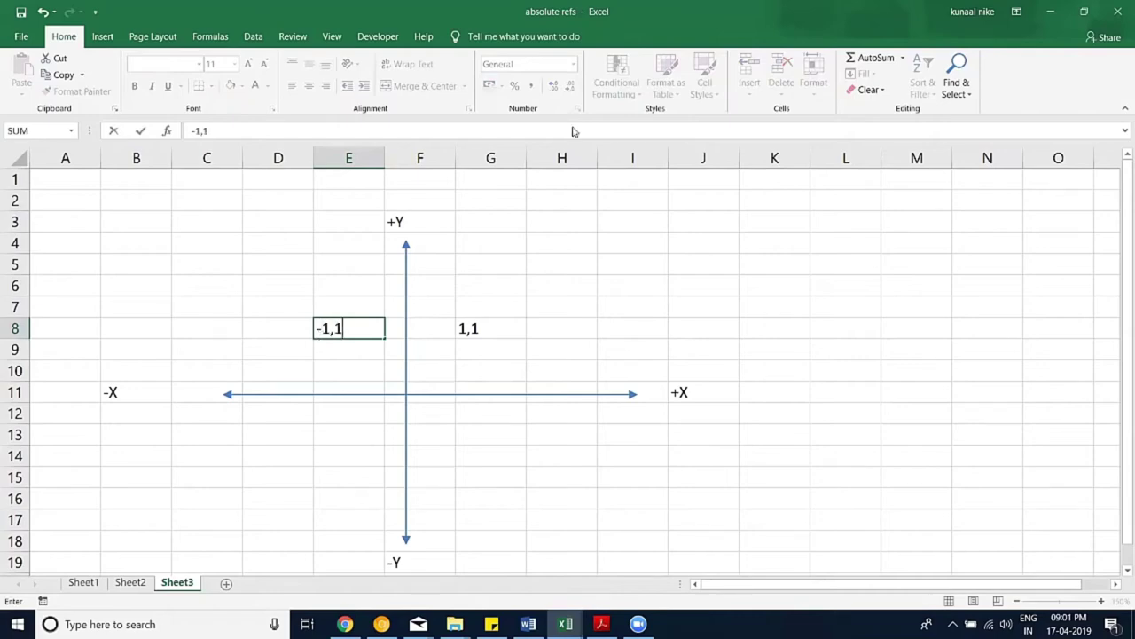
key("Return")
left_click(597, 367)
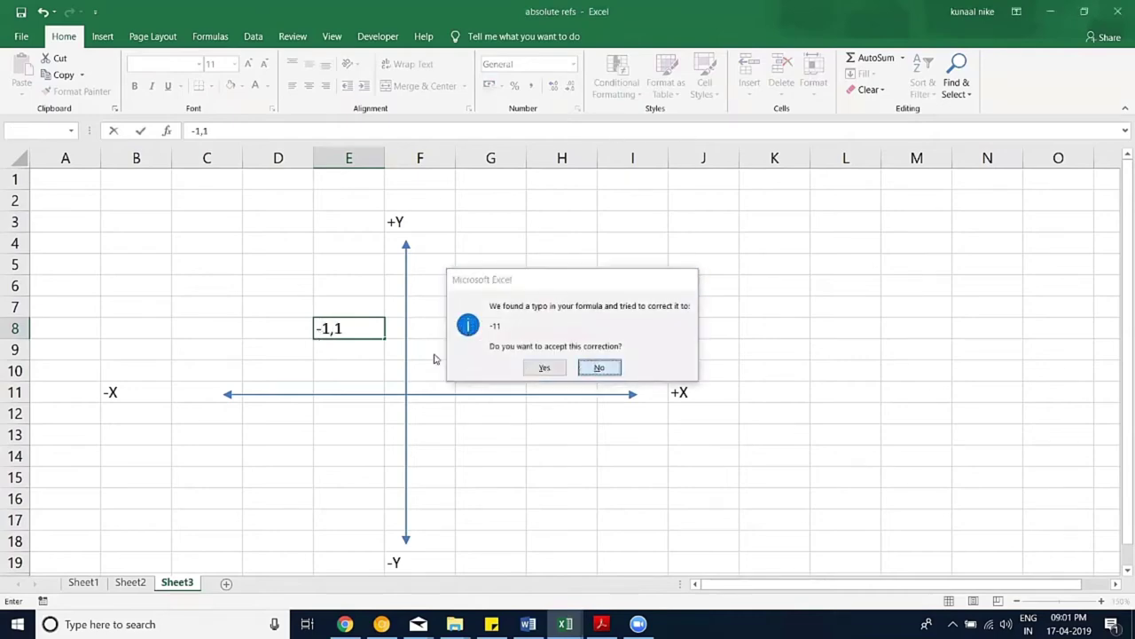
key("Return")
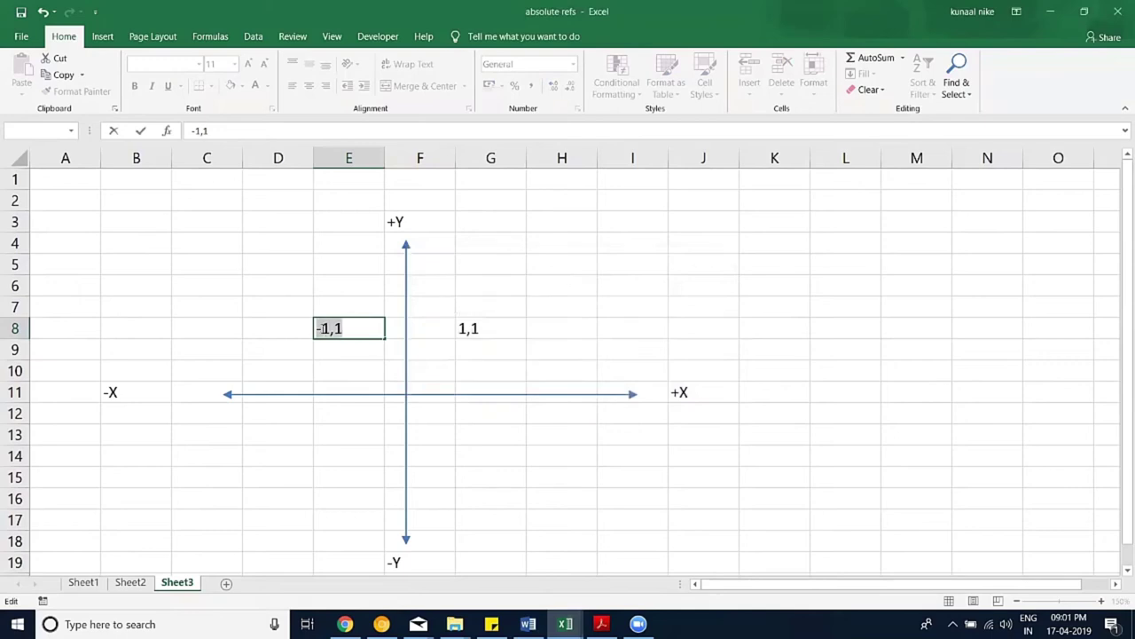
key("Return")
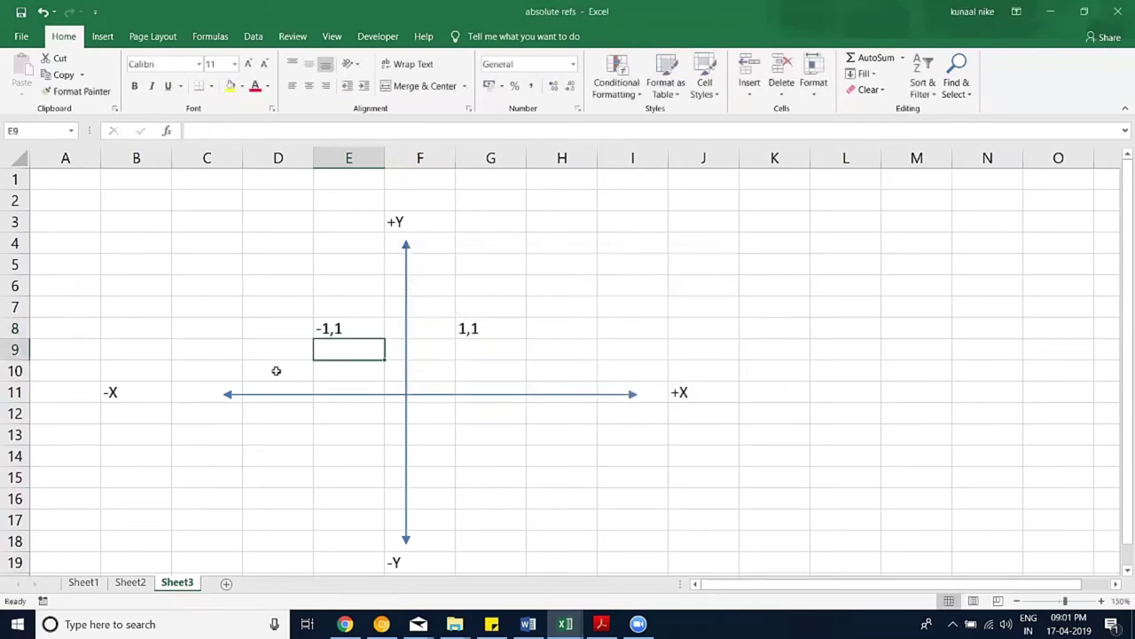
Step: Enter 1,-1 in G13 and '-1,-1 as text in D14 for the lower quadrants
left_click(503, 440)
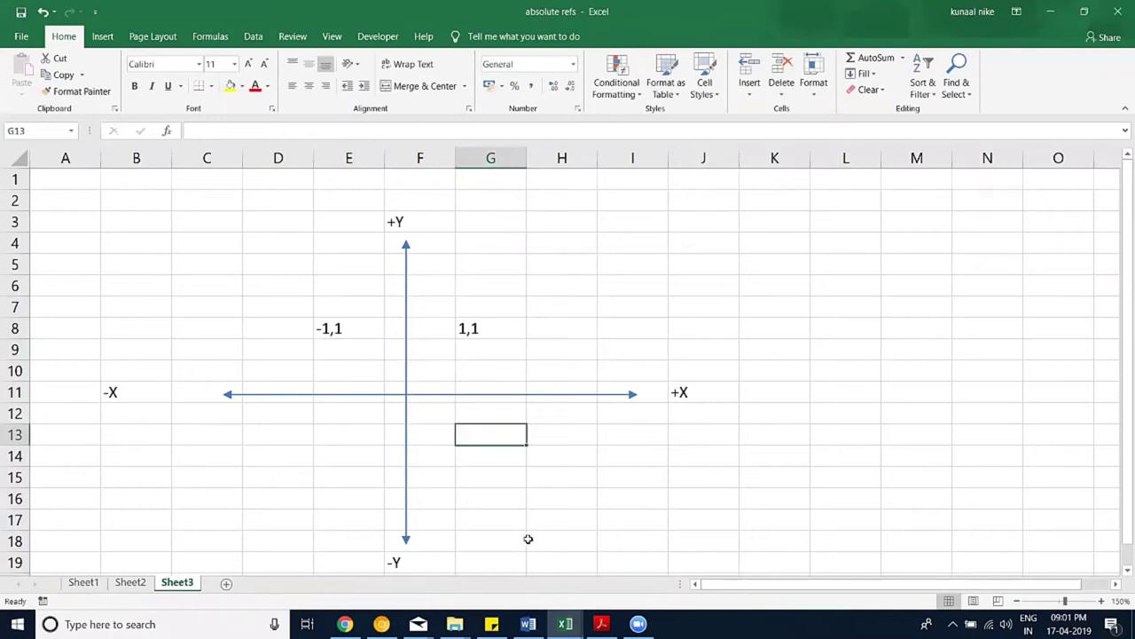
type("1,")
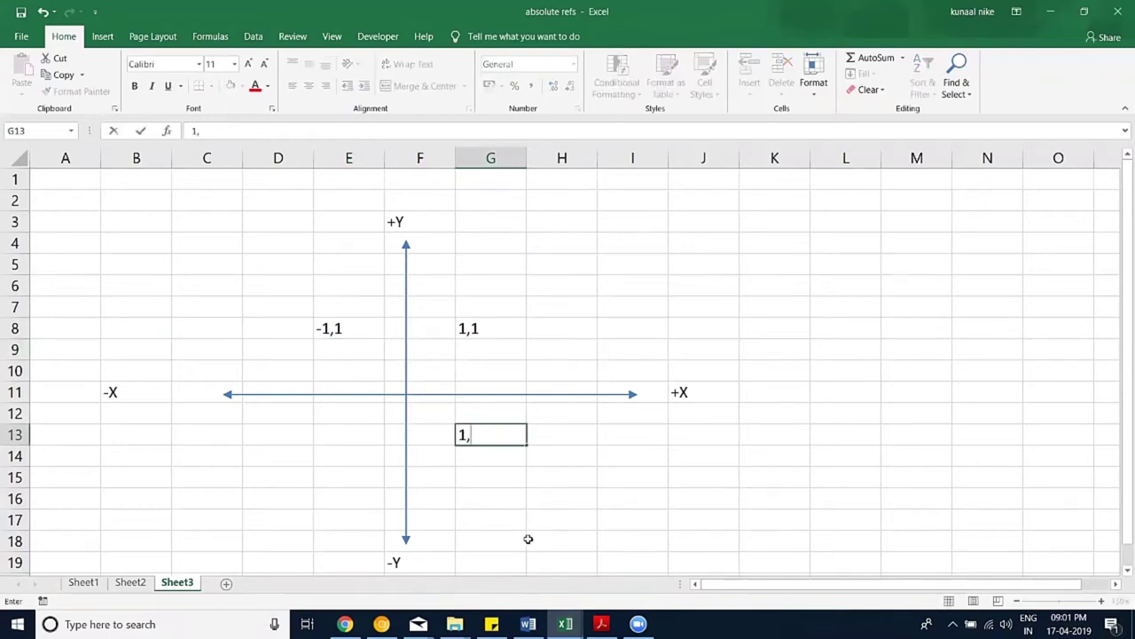
type("-")
type("-1")
key("Return")
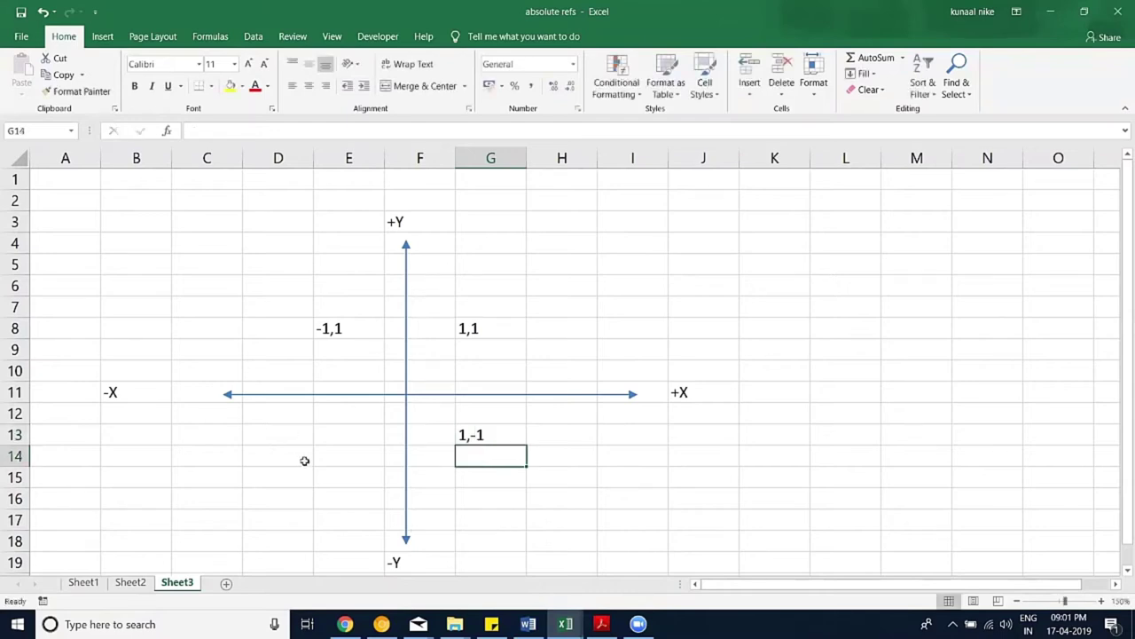
left_click(304, 460)
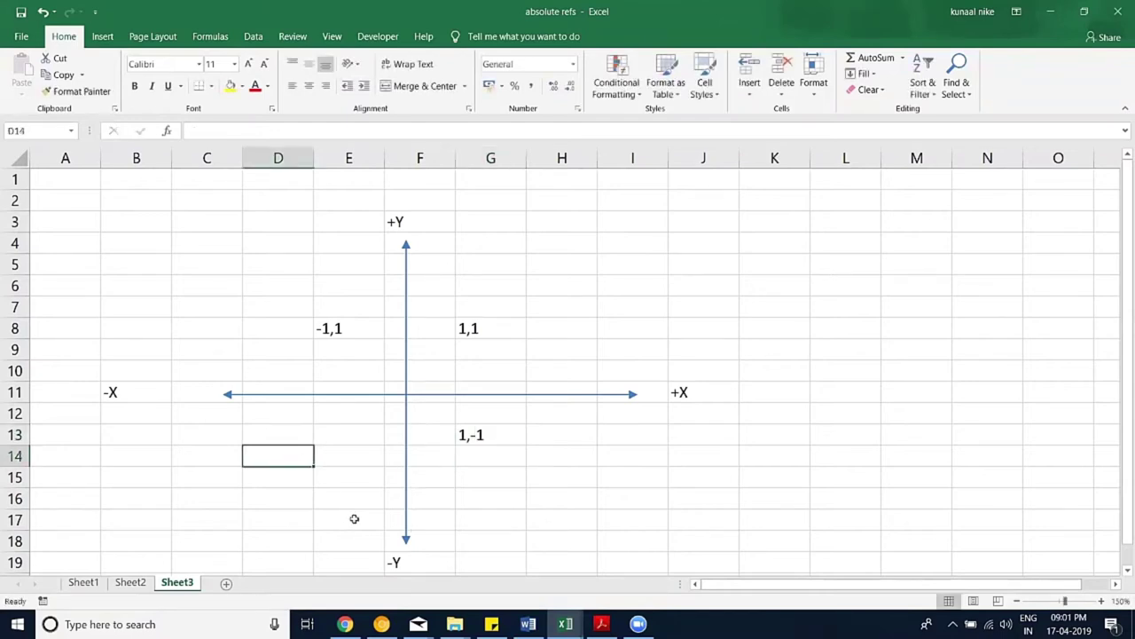
type("'-1,-1")
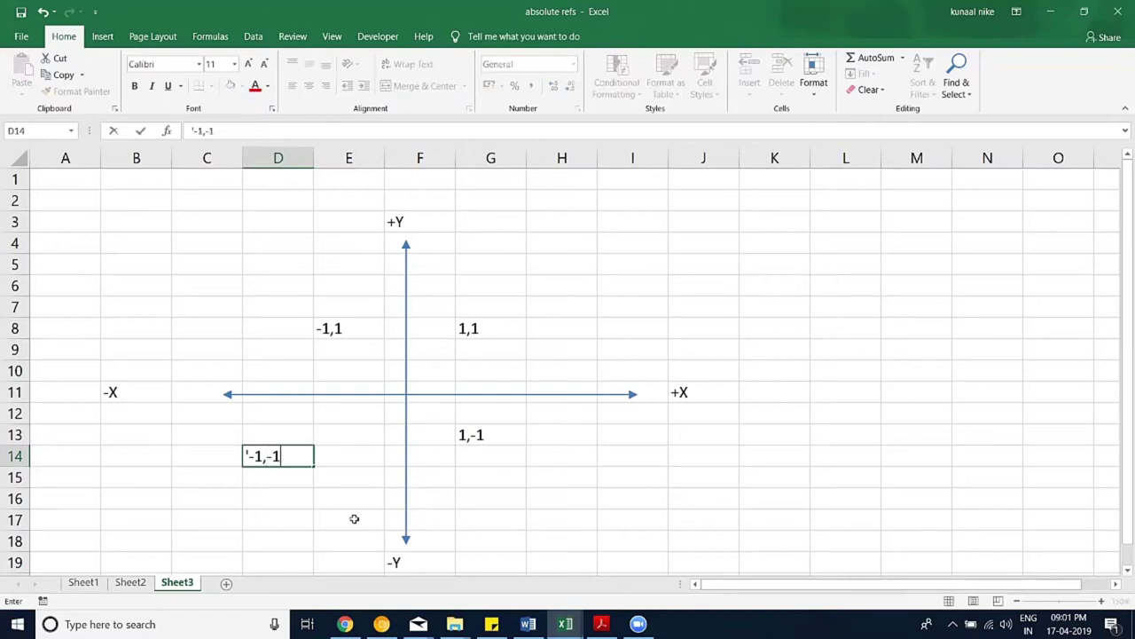
key("Return")
Step: Move the -1,-1 label to E13, nudge the vertical arrow left, and fill F12:H17 yellow
left_click(303, 455)
left_click_drag(316, 456, 330, 436)
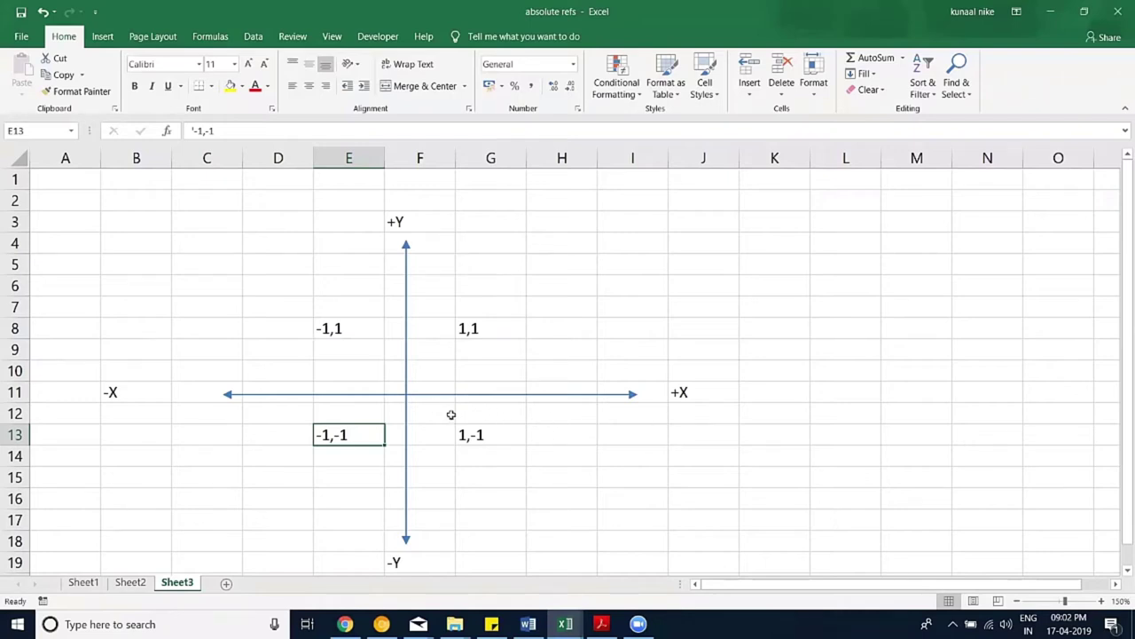
mouse_move(407, 413)
left_mouse_down()
mouse_move(385, 414)
mouse_move(590, 511)
mouse_move(590, 523)
left_mouse_up()
left_click(231, 85)
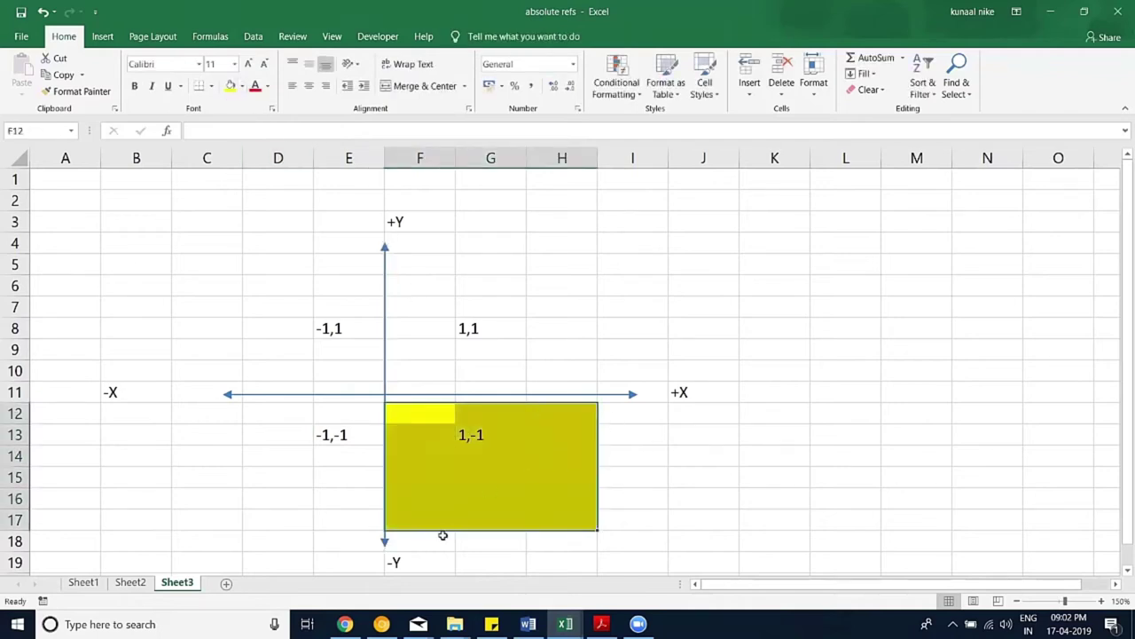
Step: Change the F19 label to +Y, then undo it back to -Y
scroll(381, 382, "down", 1)
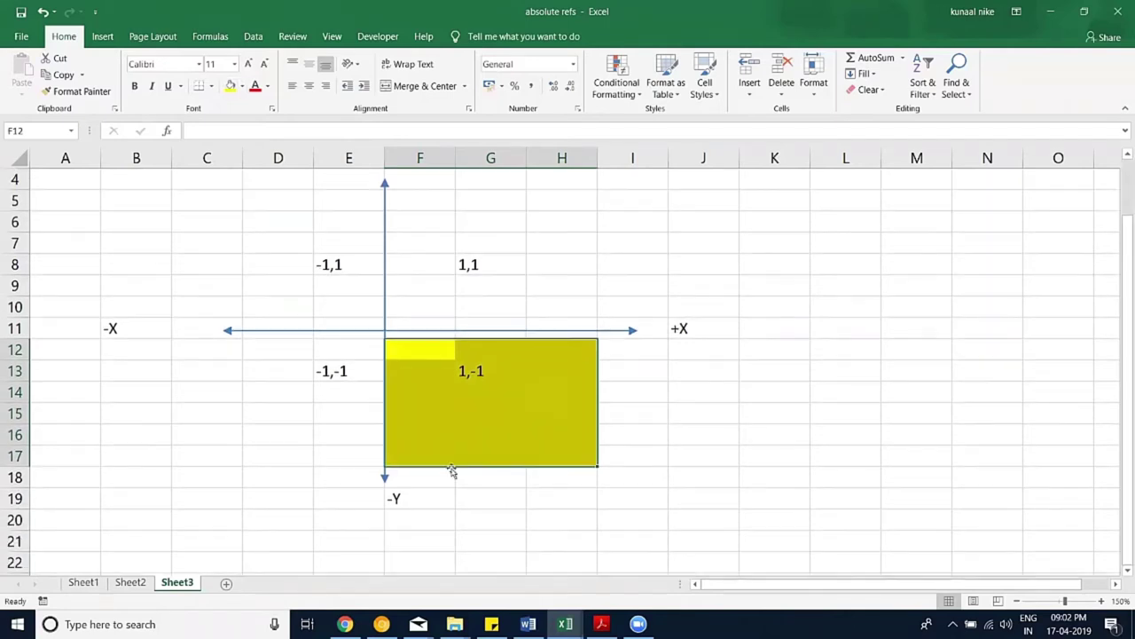
left_click(408, 499)
double_click(395, 498)
type("'")
left_click_drag(395, 498, 389, 499)
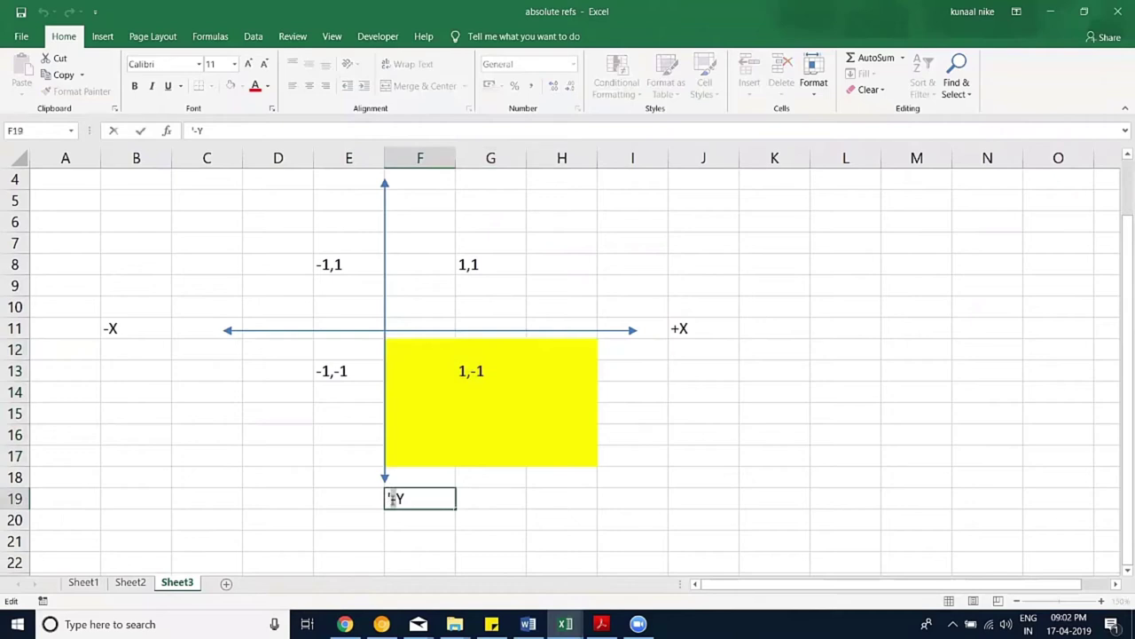
type("+")
left_click(479, 517)
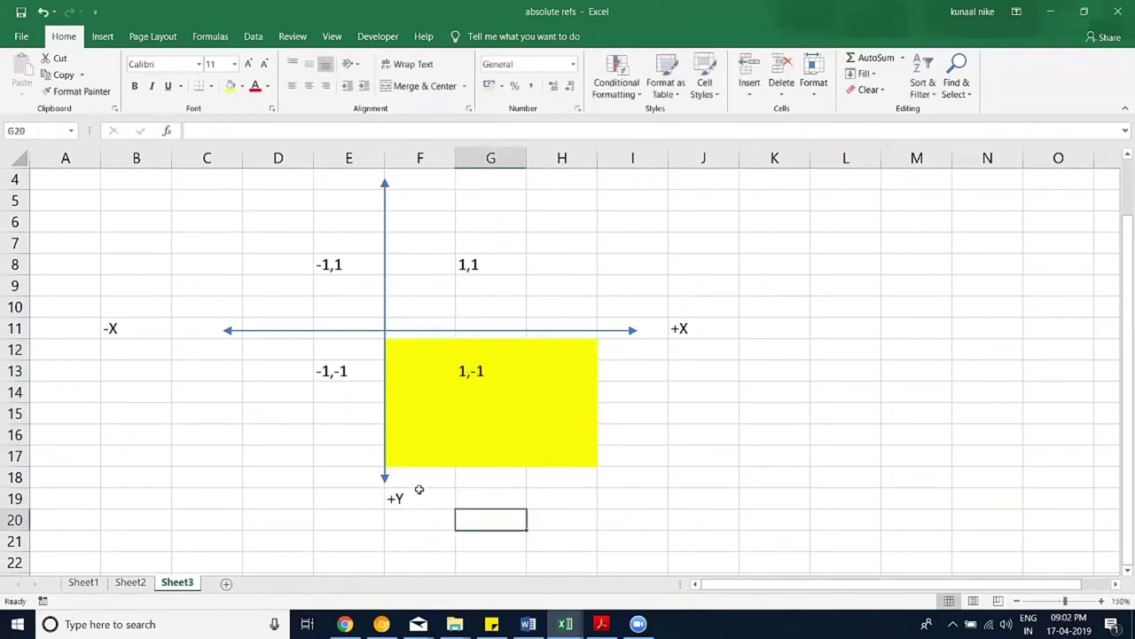
key("ctrl+z")
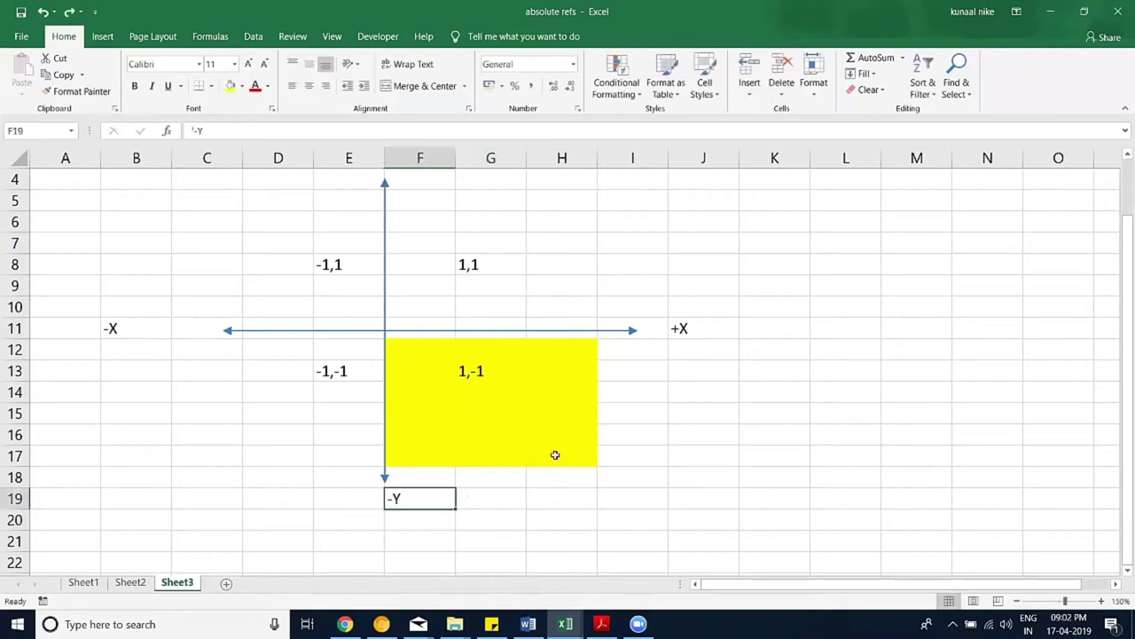
Step: Enter the label Columns in K11 beside +X
left_click(754, 330)
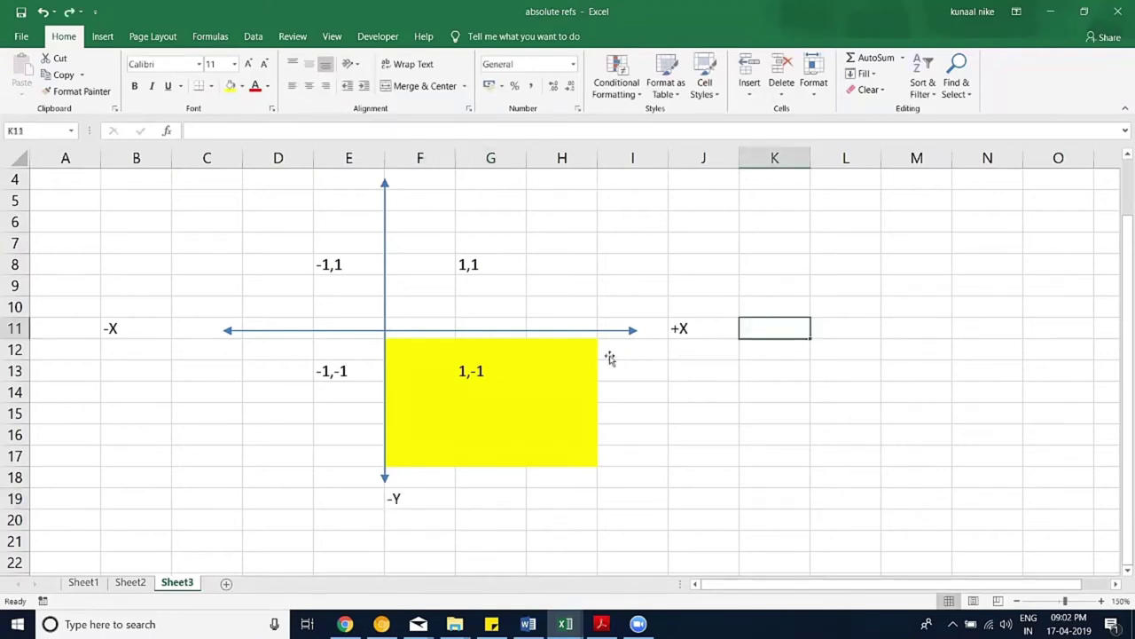
type("+c")
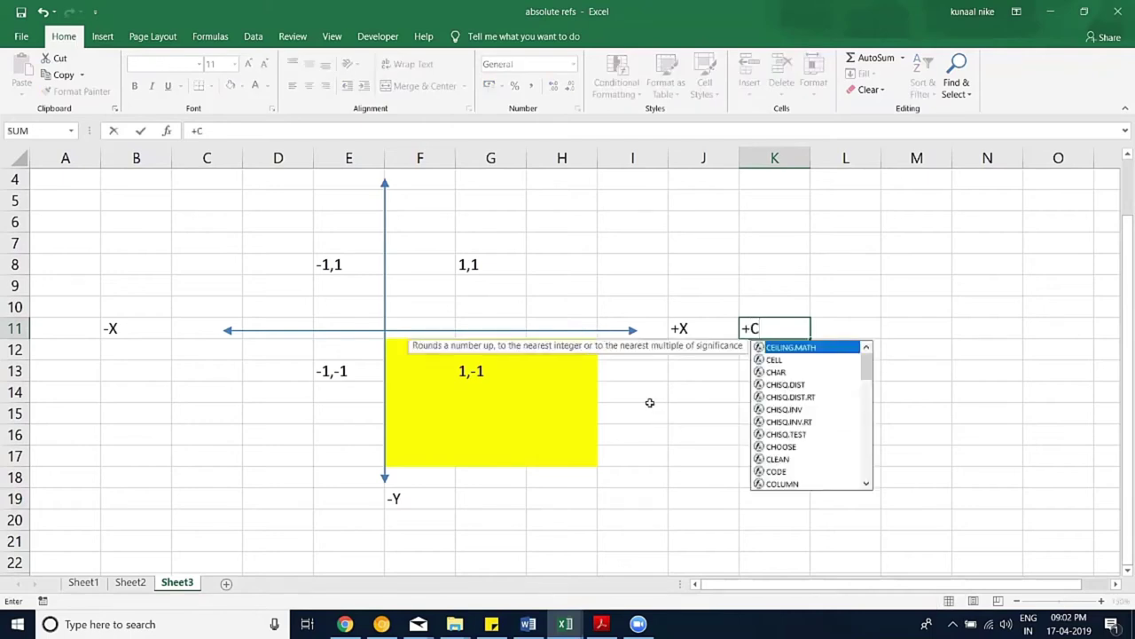
key("BackSpace")
key("BackSpace")
type("'")
key("BackSpace")
type("Columns=")
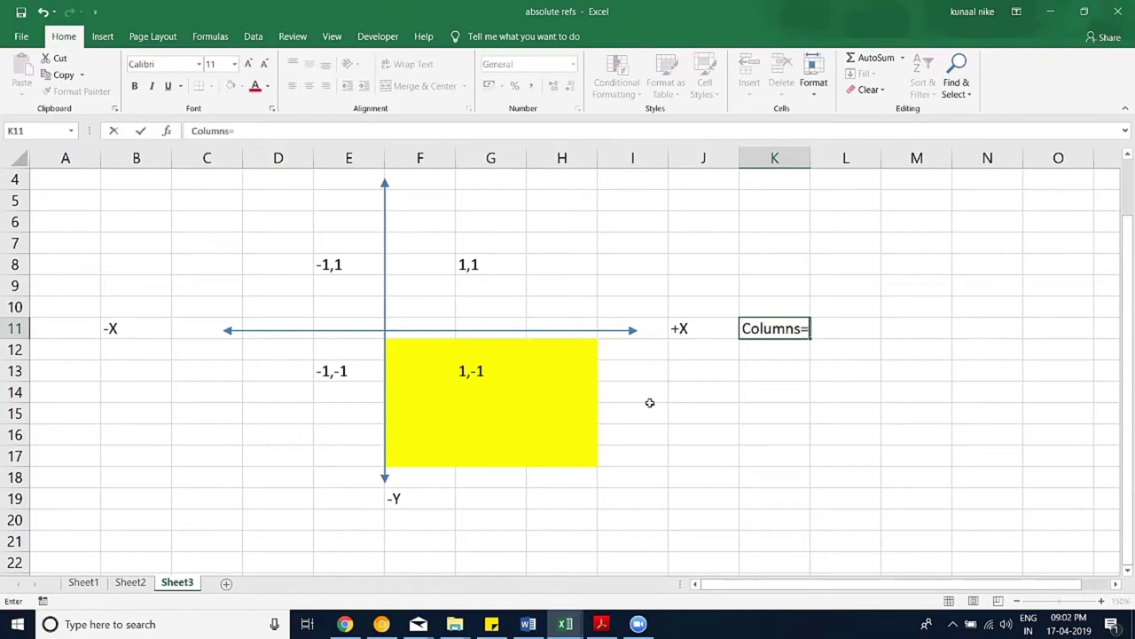
key("BackSpace")
key("Return")
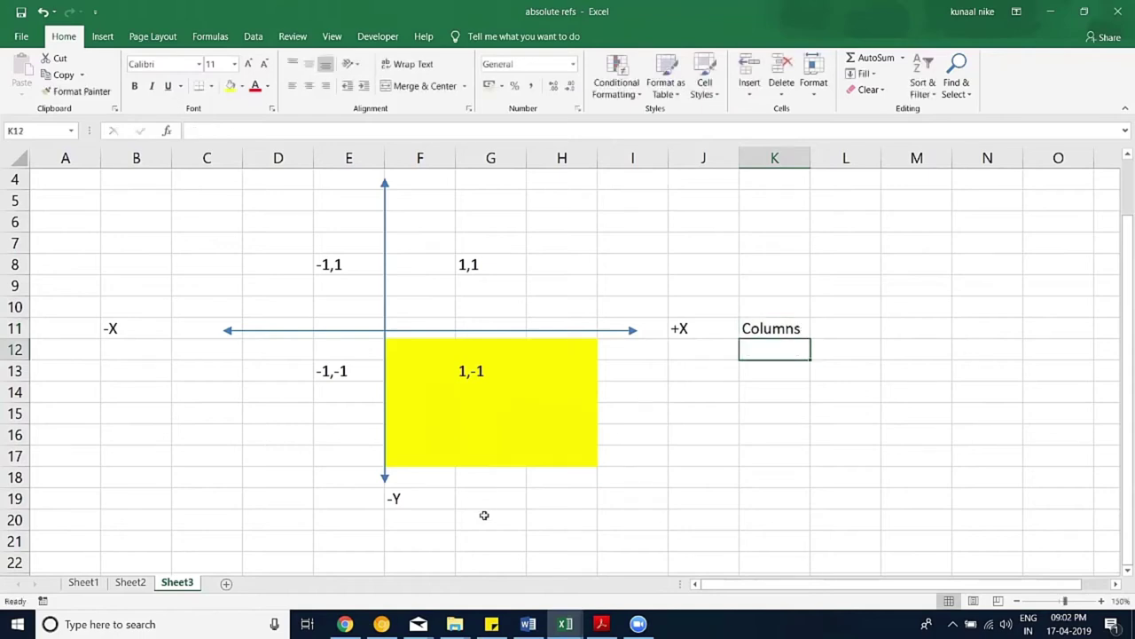
Step: Enter the label Rows in G19 beside -Y
left_click(479, 512)
type("Rows")
key("Return")
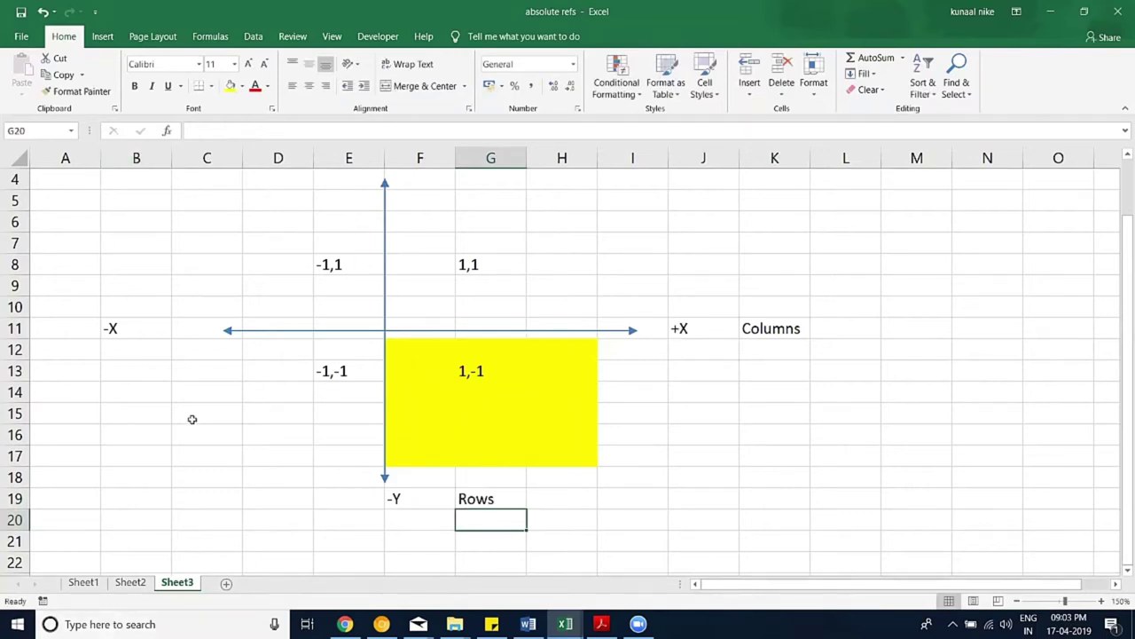
scroll(204, 408, "up", 1)
scroll(370, 373, "down", 1)
scroll(479, 371, "up", 1)
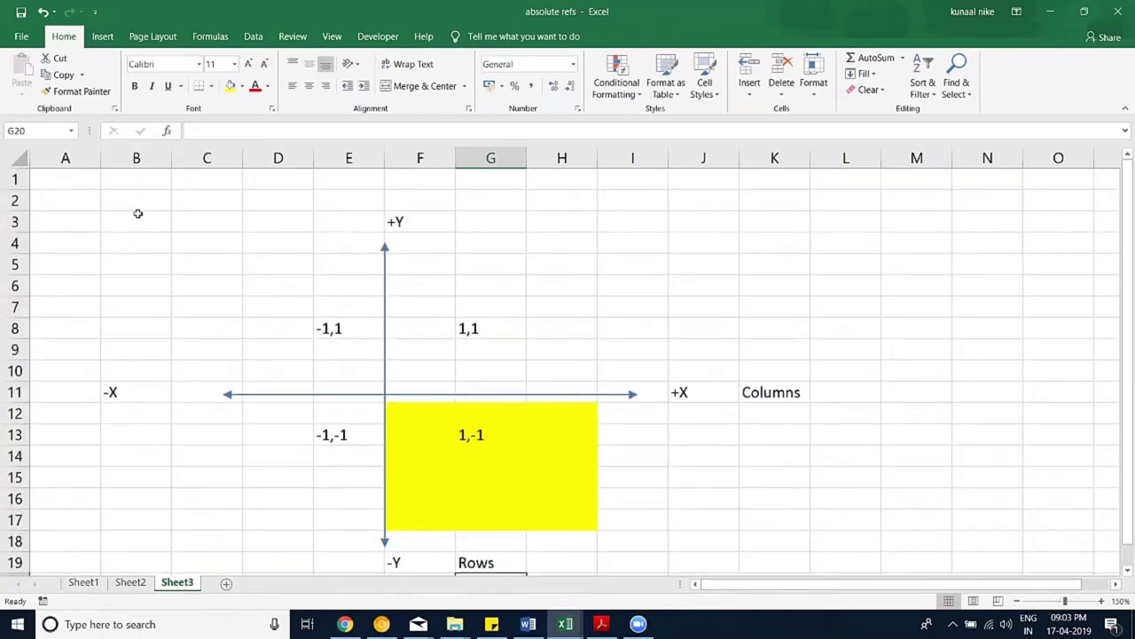
left_click(78, 177)
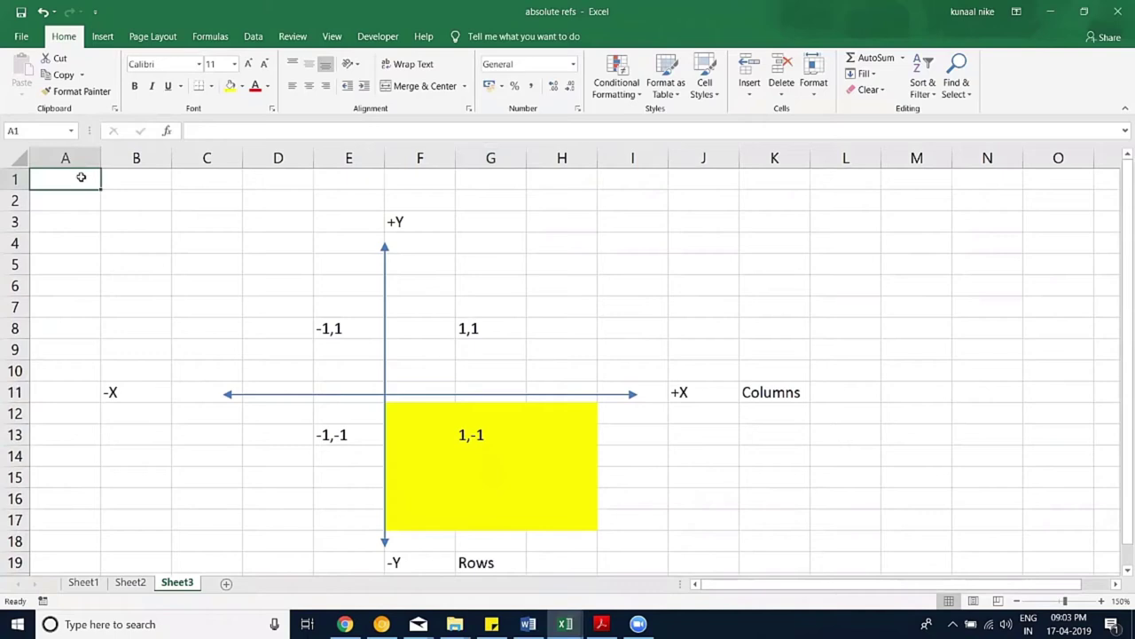
left_click(112, 200)
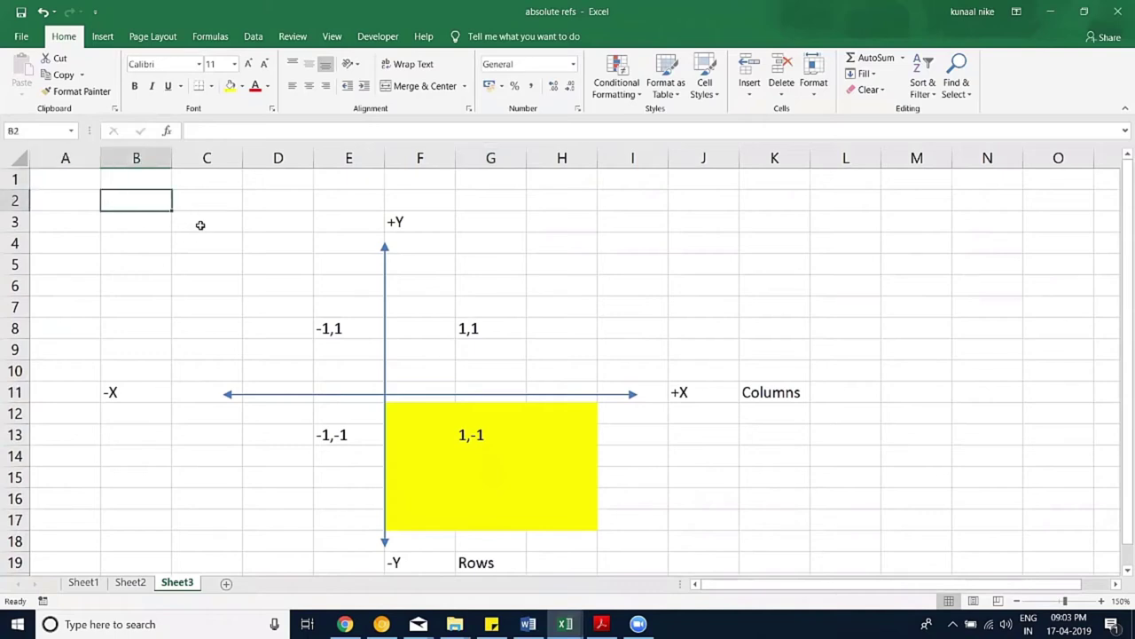
left_click(200, 225)
left_click(263, 248)
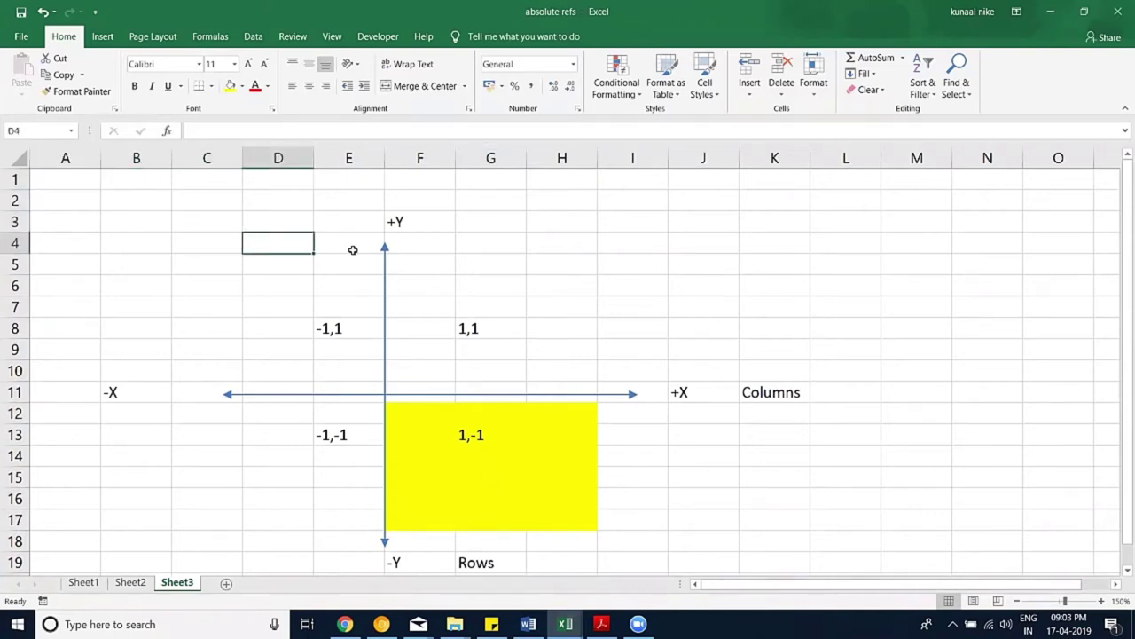
left_click(146, 181)
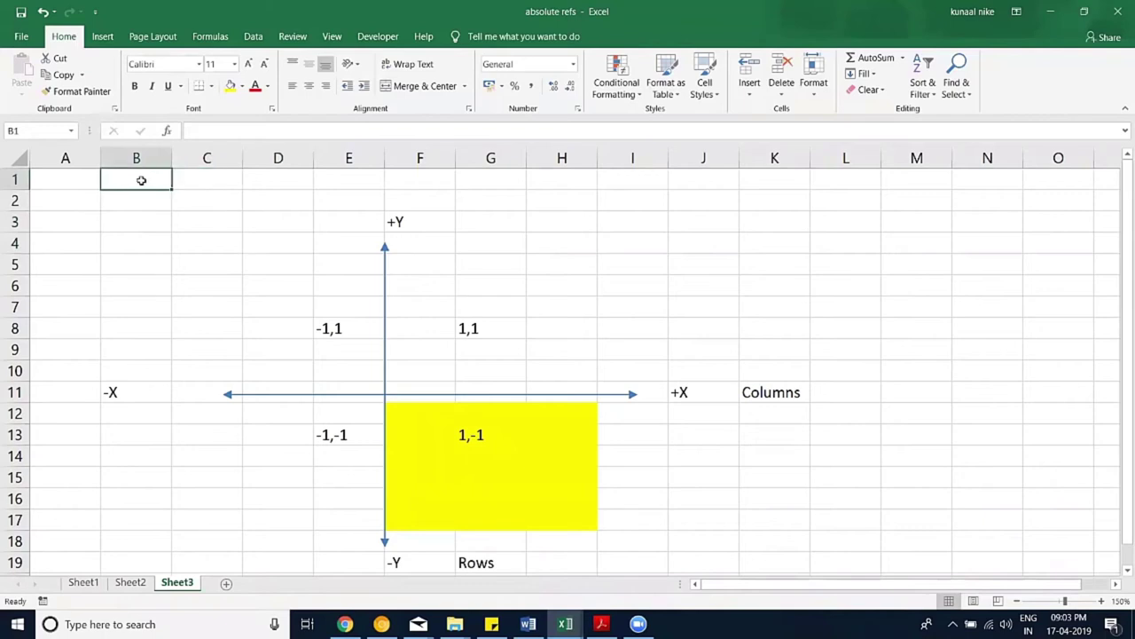
left_click(213, 178)
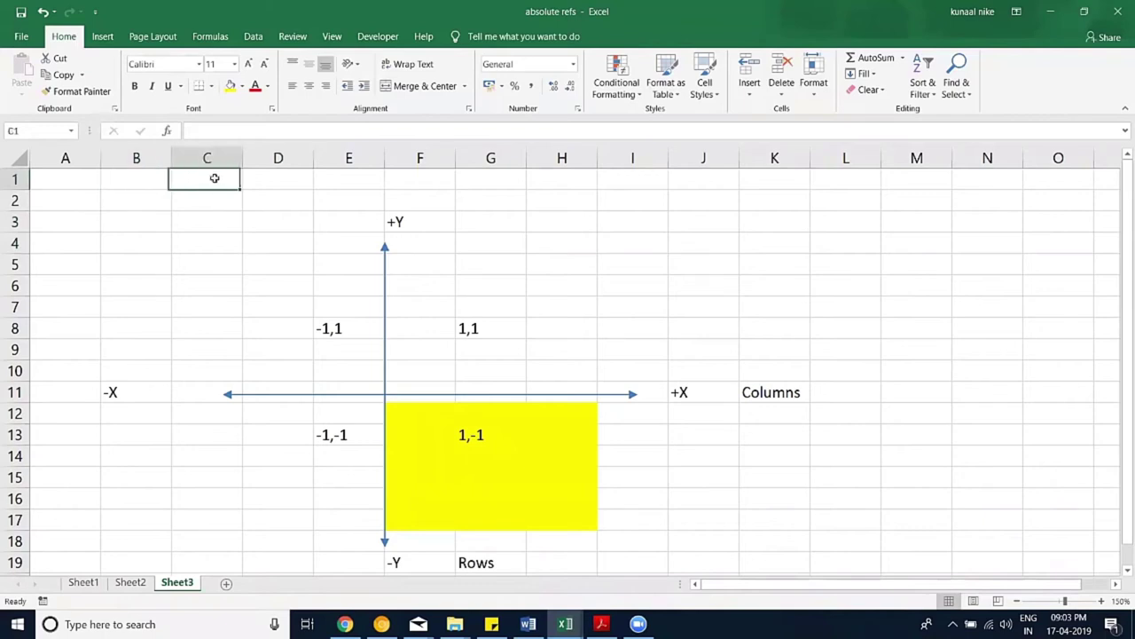
left_click(76, 179)
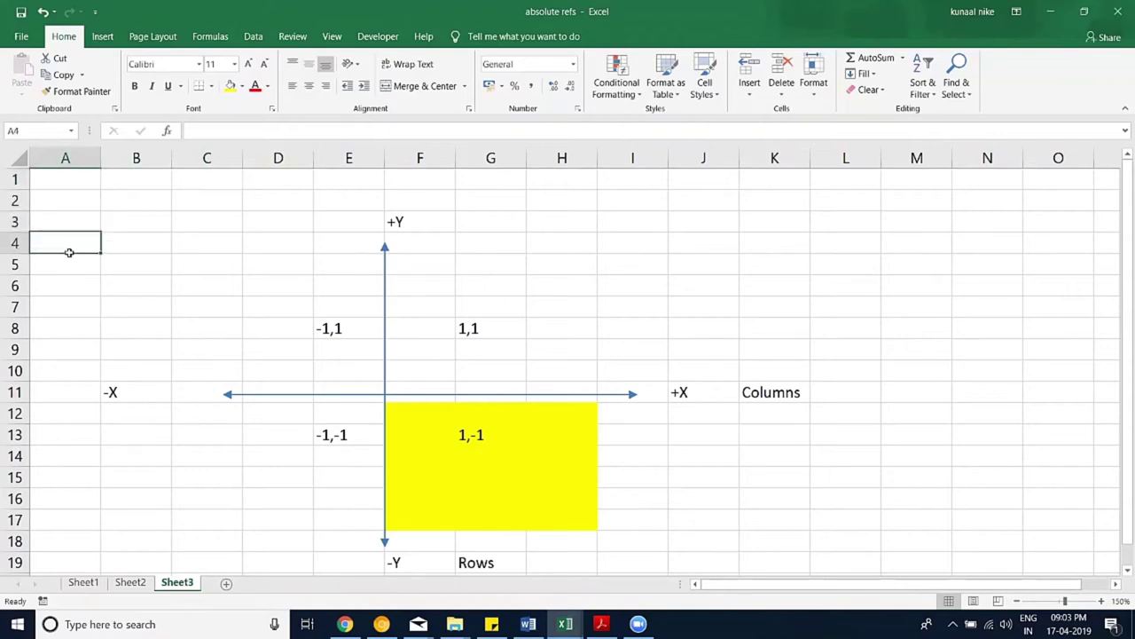
left_click_drag(56, 410, 65, 479)
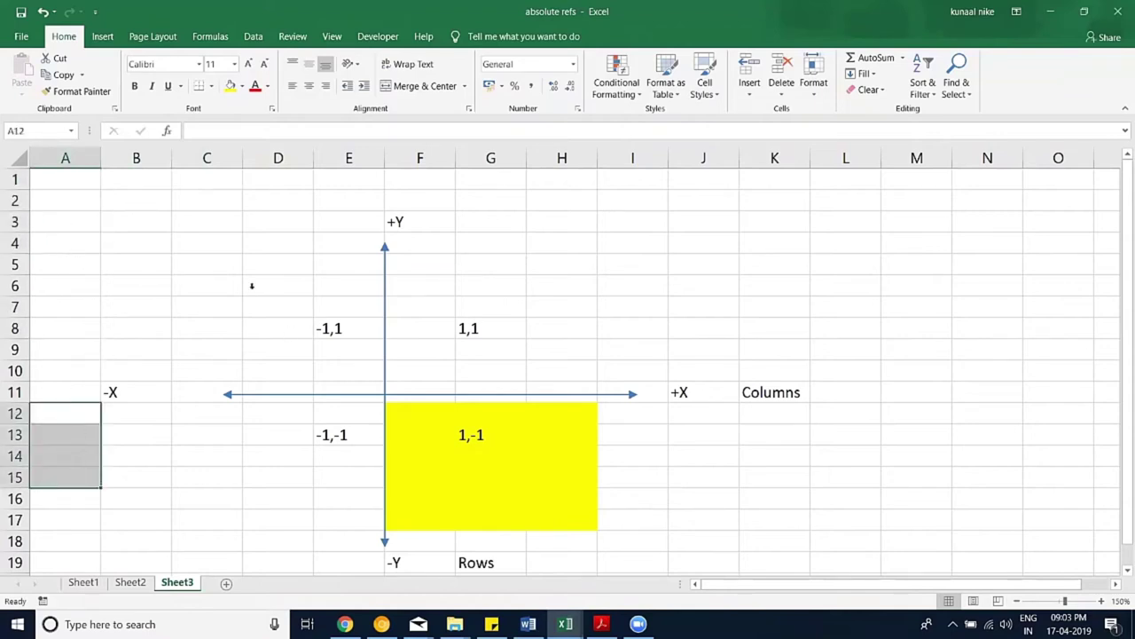
left_click(72, 178)
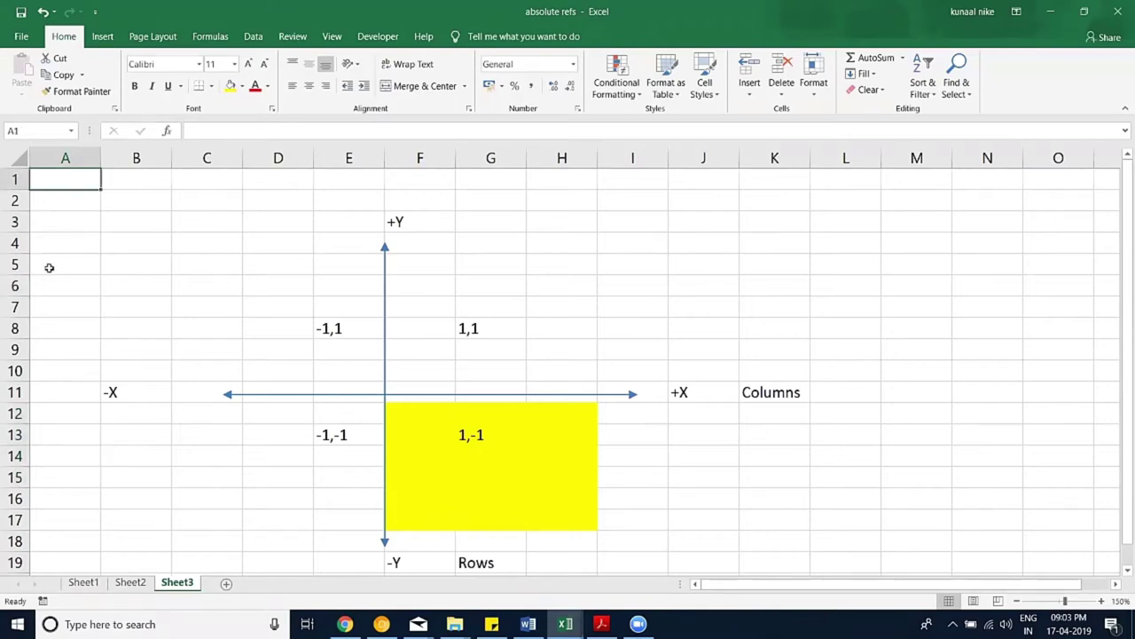
Step: Enter =ROW()&","&COLUMN() in A1 so it shows 1,1
type("=ro")
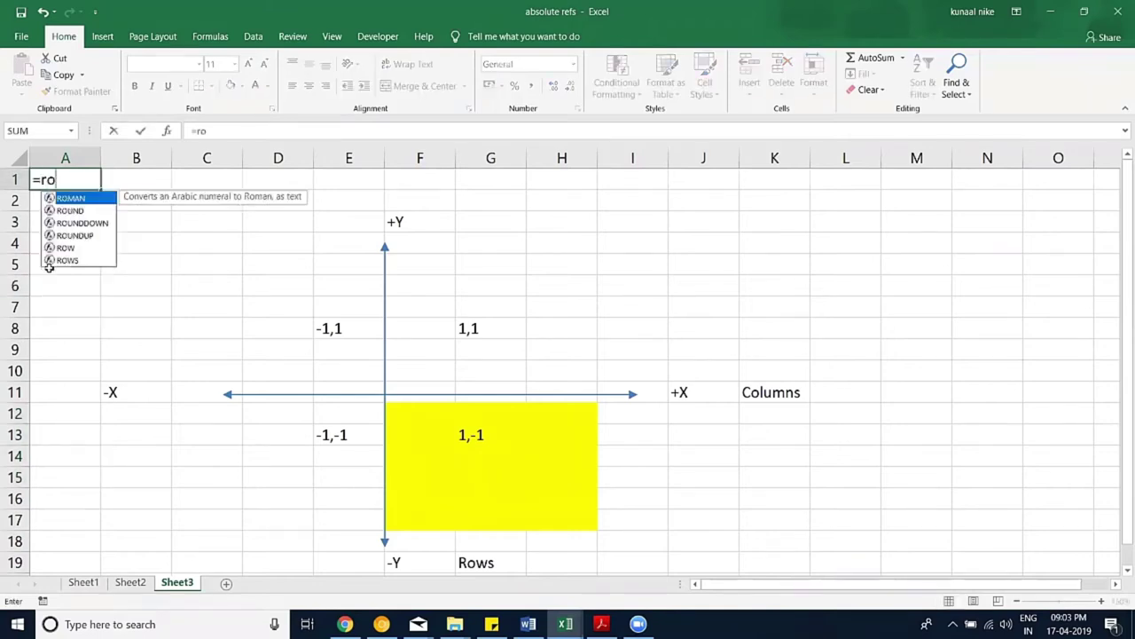
key("Down")
key("Down")
key("Down")
key("Down")
key("Tab")
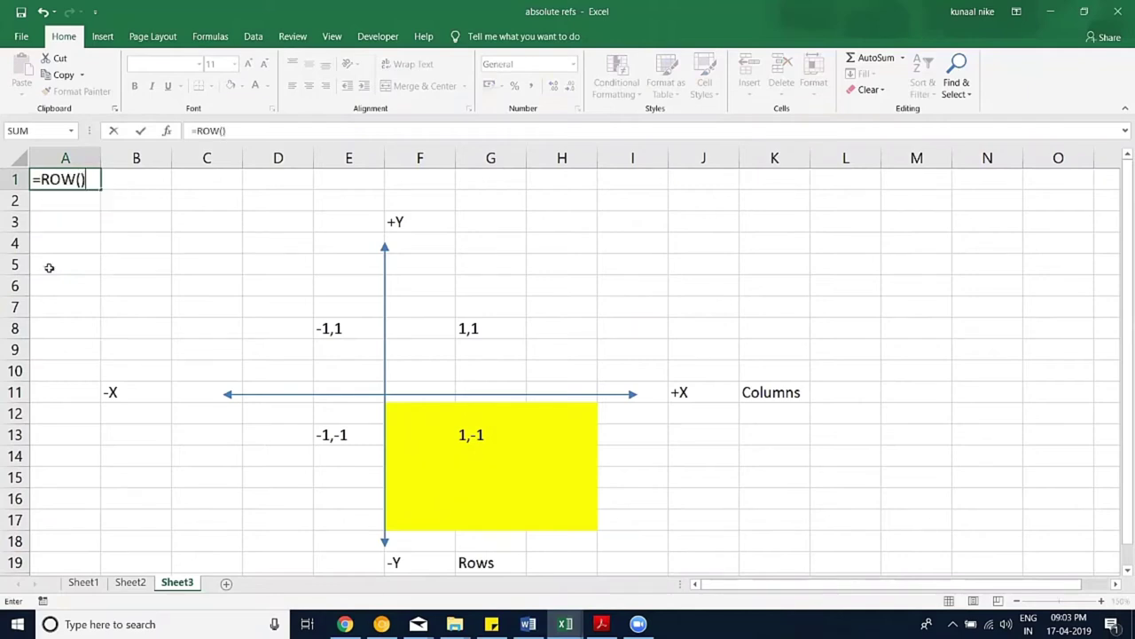
type("&")
type("&cq")
key("BackSpace")
type("ol")
key("Tab")
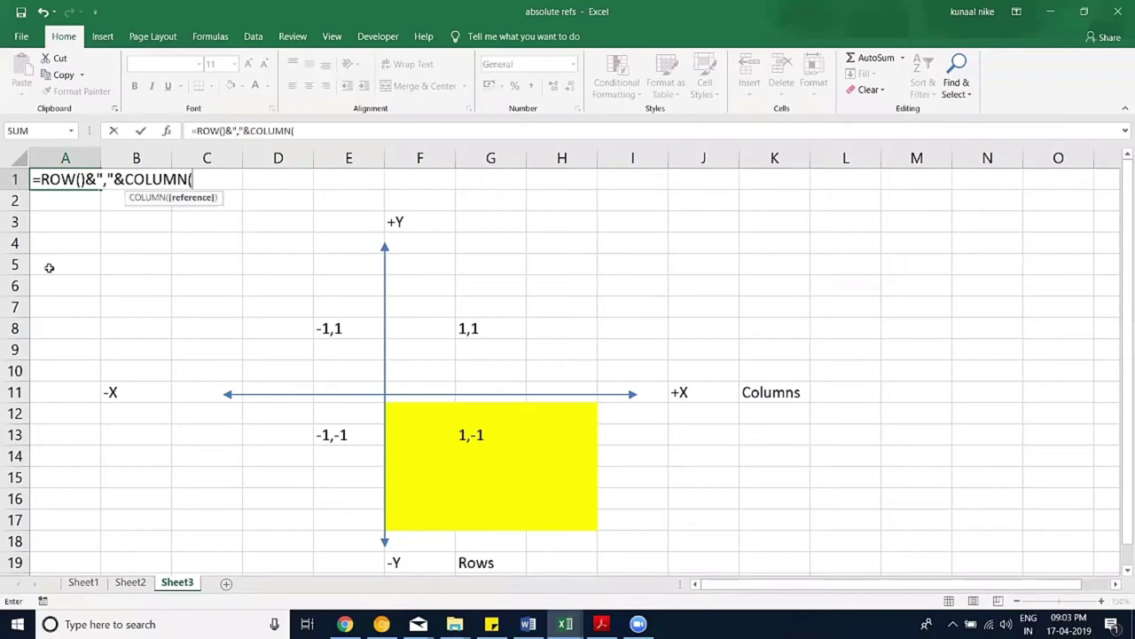
type(")")
key("Return")
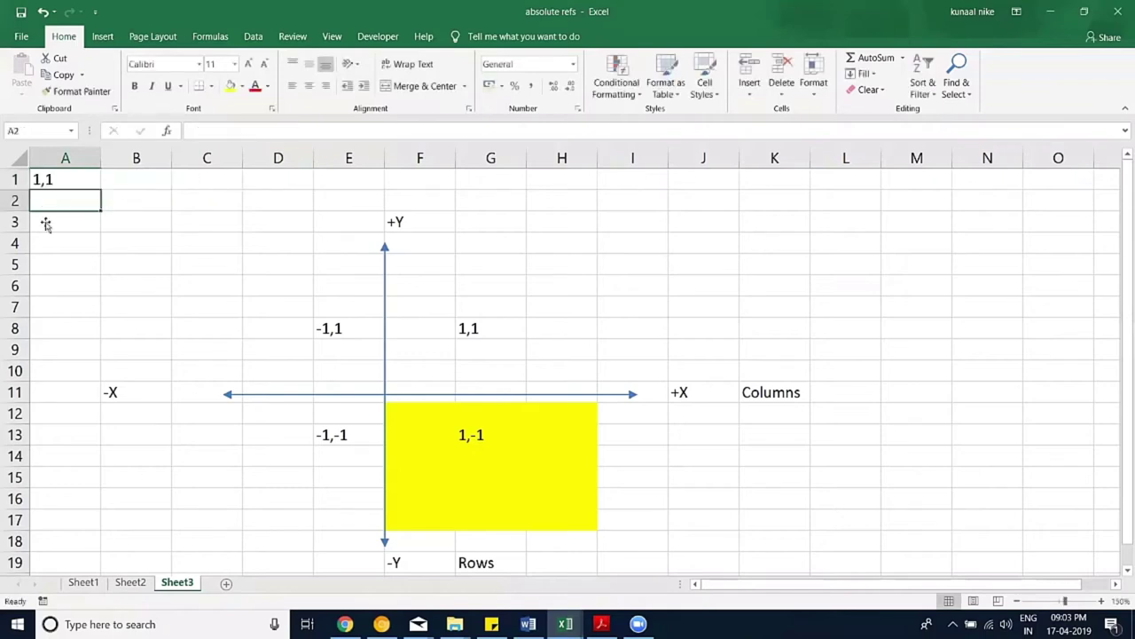
Step: Copy the formula across and down with Ctrl+D so A1:C9 shows row,column pairs up to 9,3
left_click(80, 185)
left_click_drag(102, 189, 590, 191)
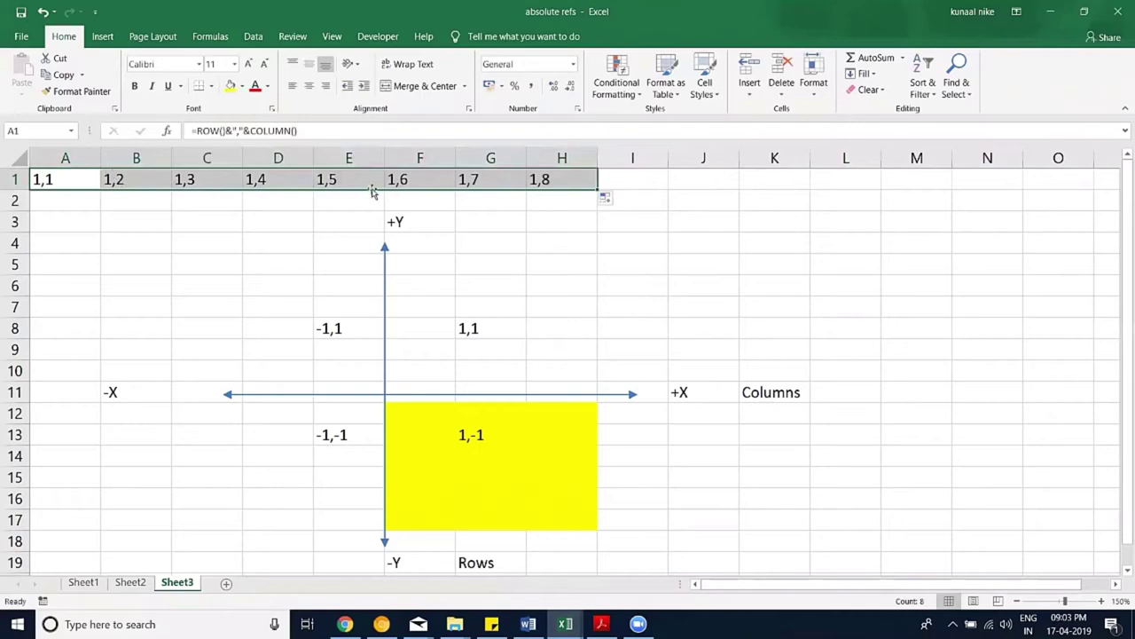
left_click_drag(419, 188, 491, 188)
key("ctrl+z")
mouse_move(267, 180)
left_mouse_down()
mouse_move(517, 180)
mouse_move(155, 197)
mouse_move(190, 337)
left_mouse_up()
key("ctrl+d")
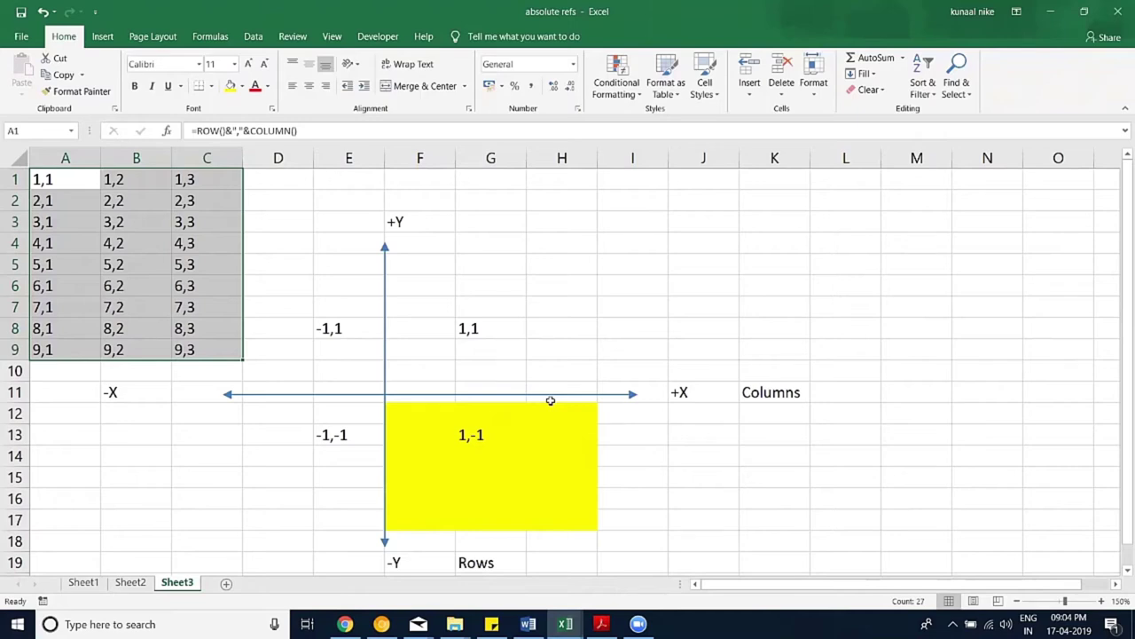
left_click(448, 287)
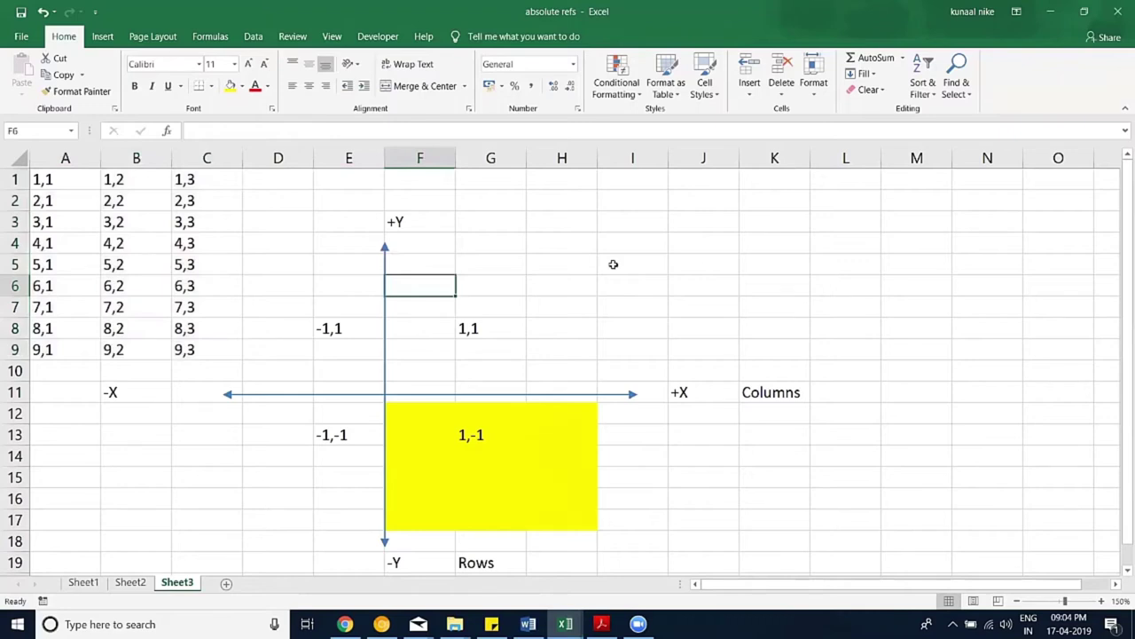
left_click(142, 582)
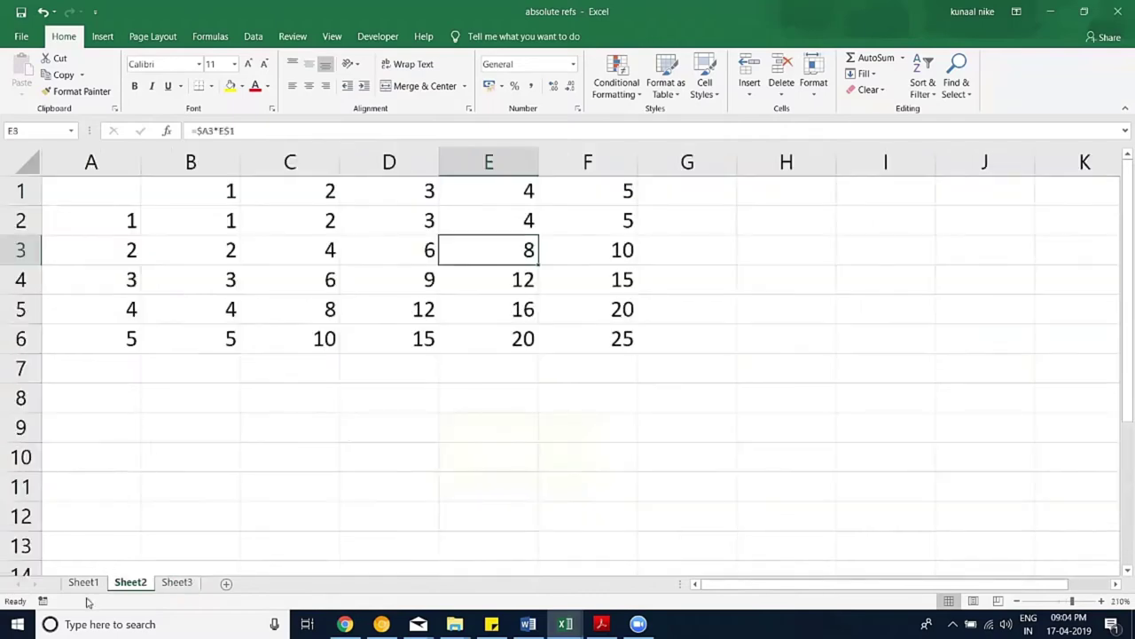
key("ctrl+Page_Up")
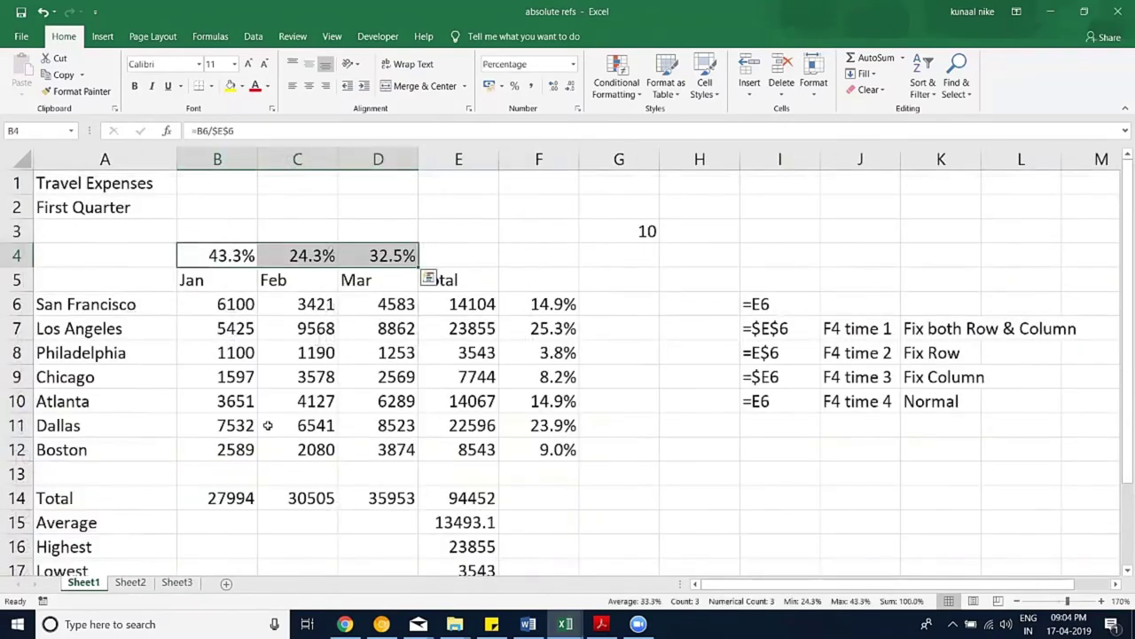
scroll(230, 470, "down", 1)
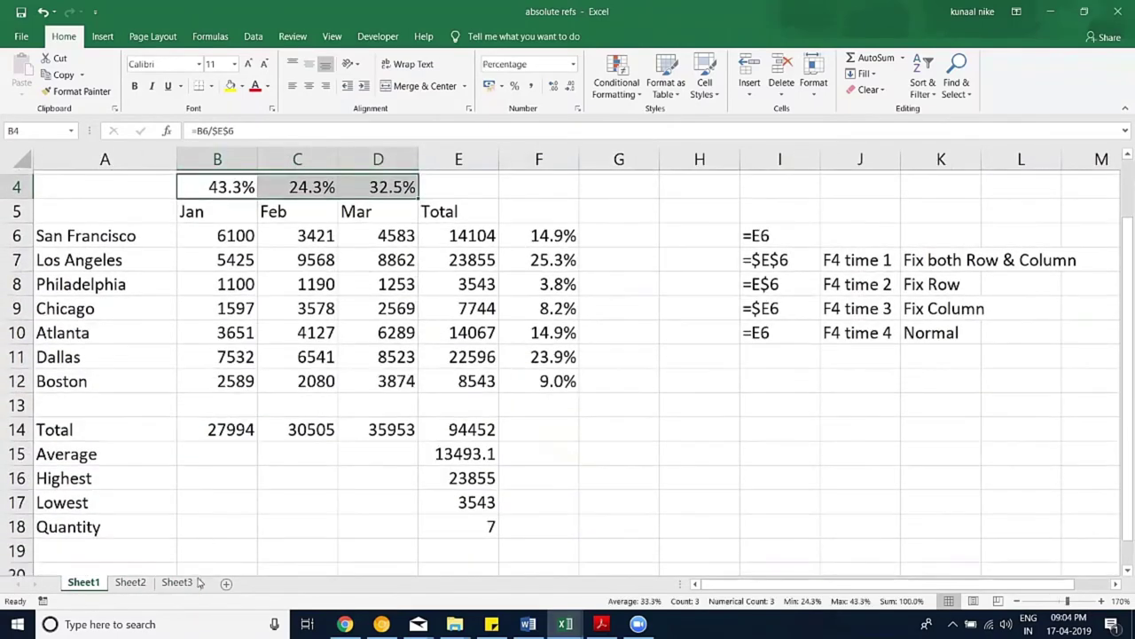
key("ctrl+Page_Down")
key("ctrl+Page_Down")
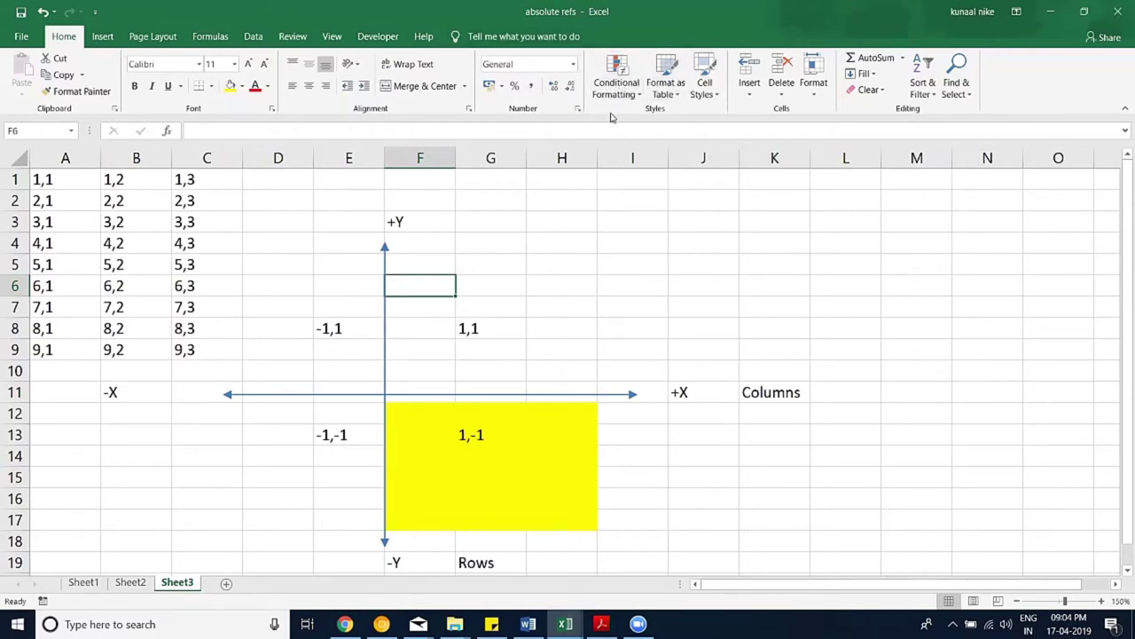
left_click(454, 623)
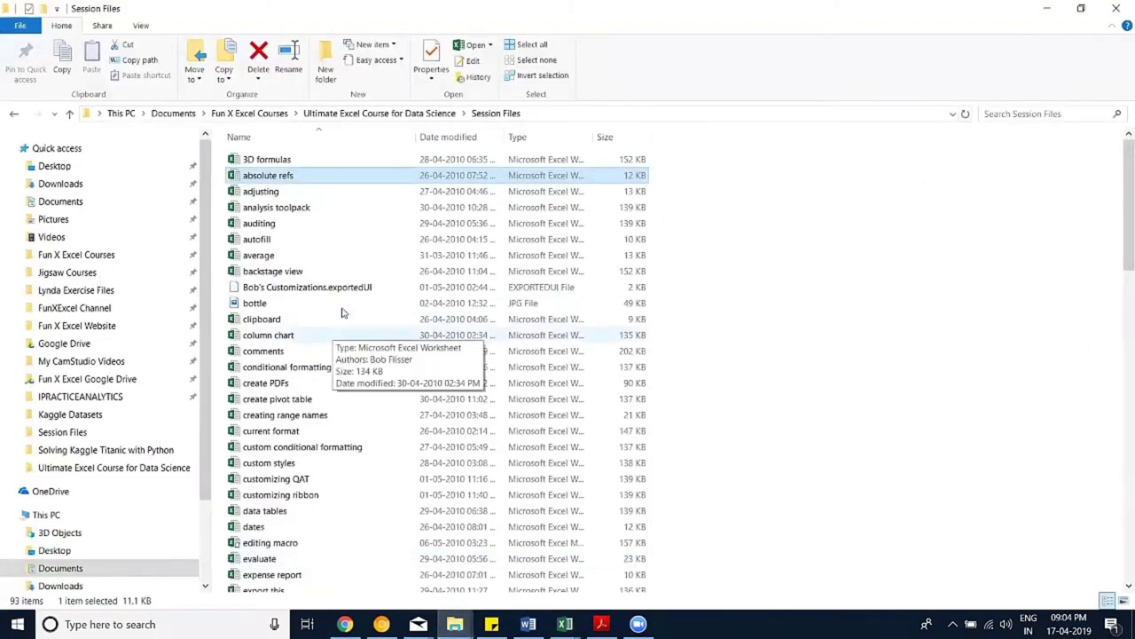
Step: Open the formatting numbers workbook and close it without saving
scroll(346, 305, "down", 1)
scroll(346, 306, "down", 2)
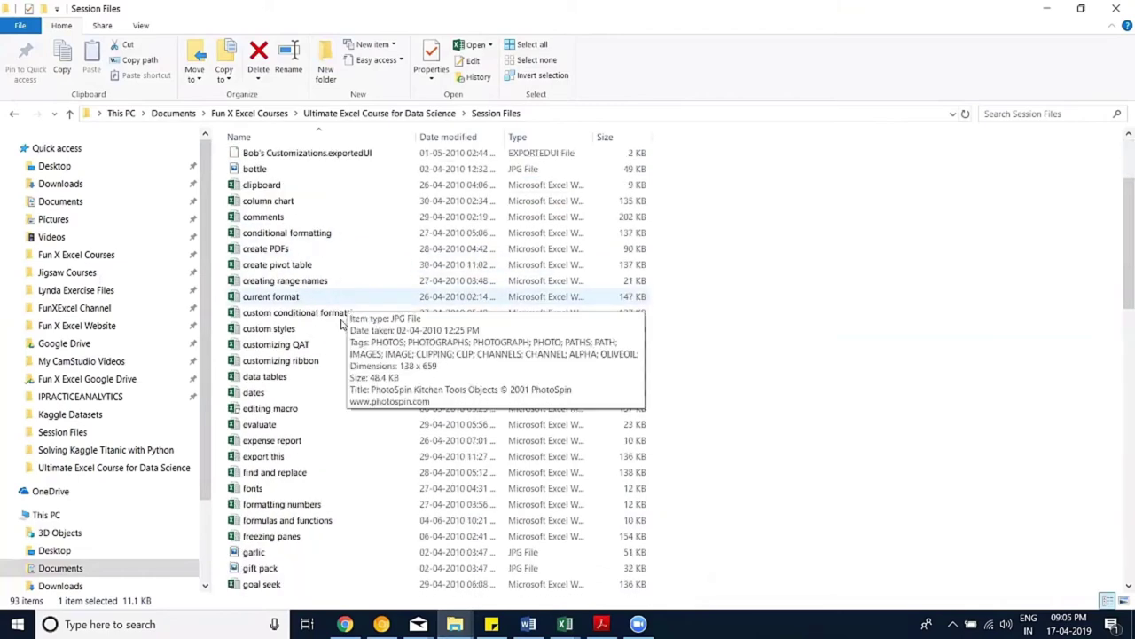
scroll(342, 325, "down", 2)
scroll(341, 324, "down", 1)
scroll(342, 324, "down", 1)
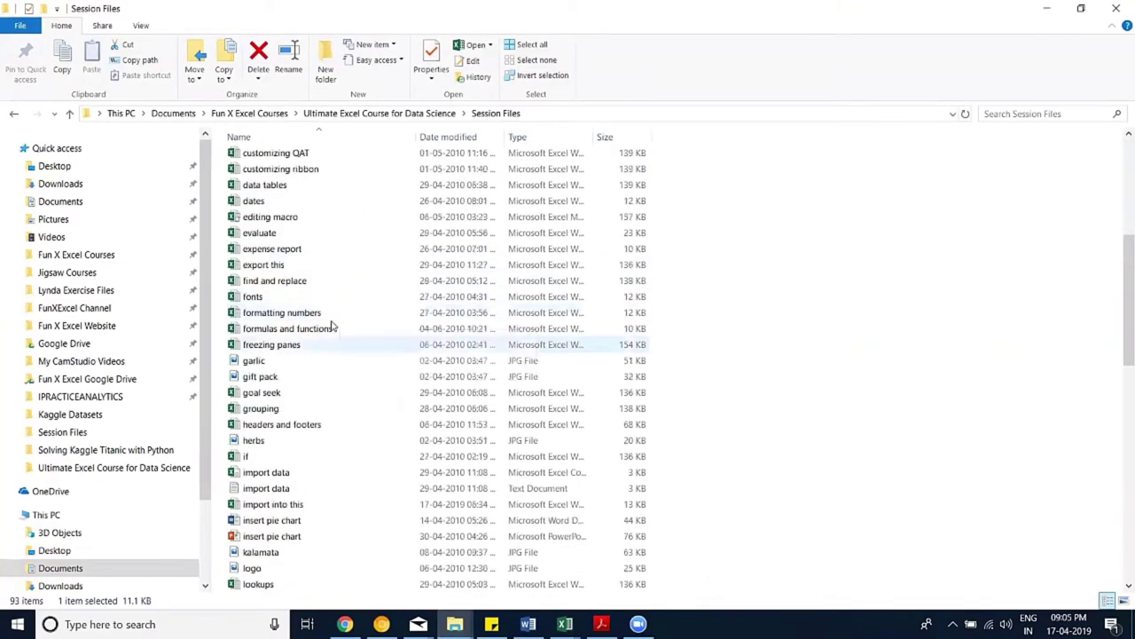
double_click(333, 318)
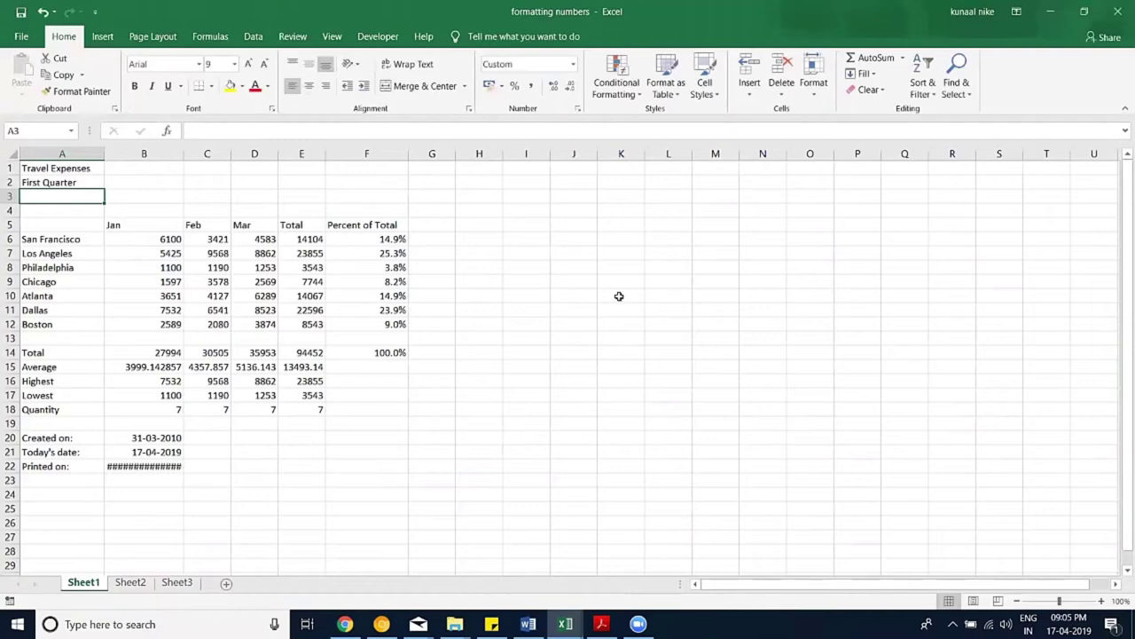
left_click(1118, 12)
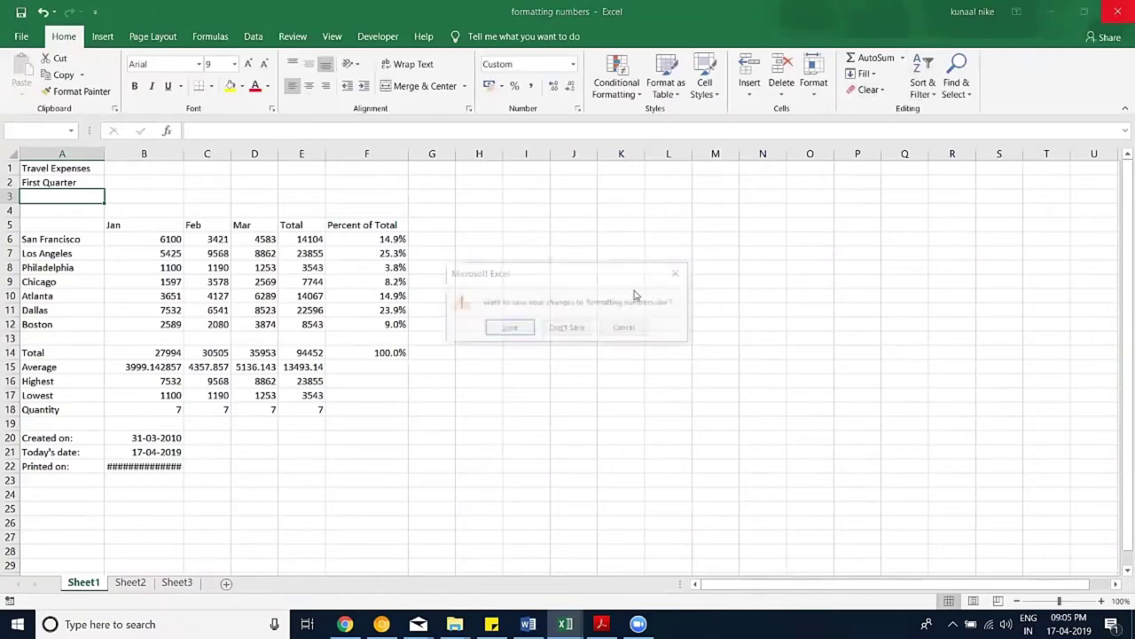
left_click(568, 335)
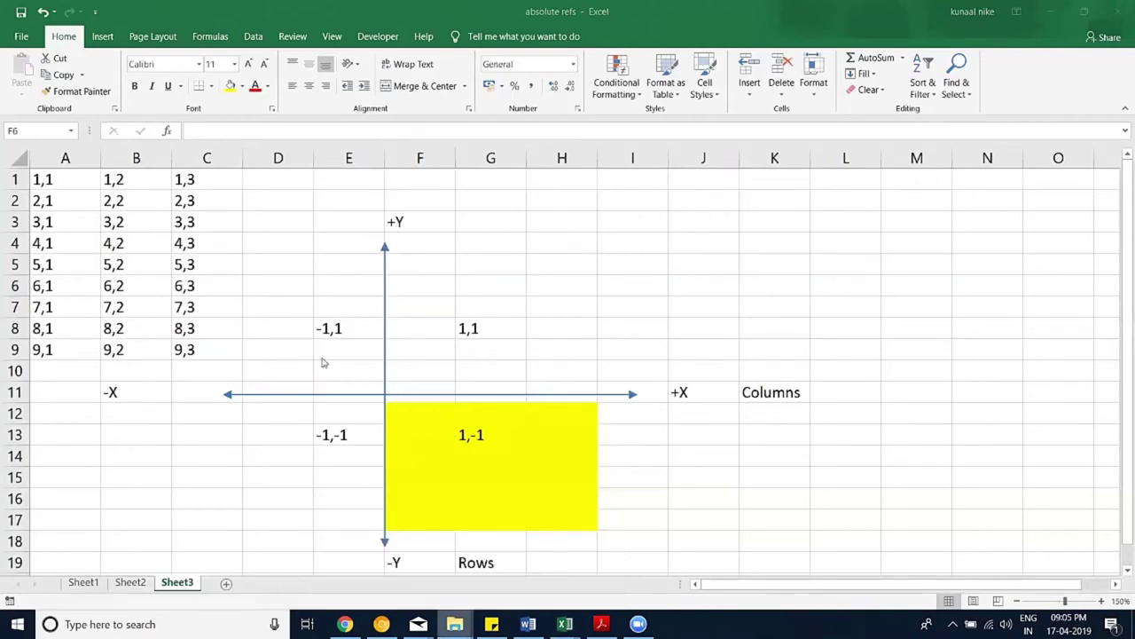
Step: Glance at and close the expense report workbook, then open the conditional formatting workbook
key("alt+Tab")
scroll(306, 339, "up", 2)
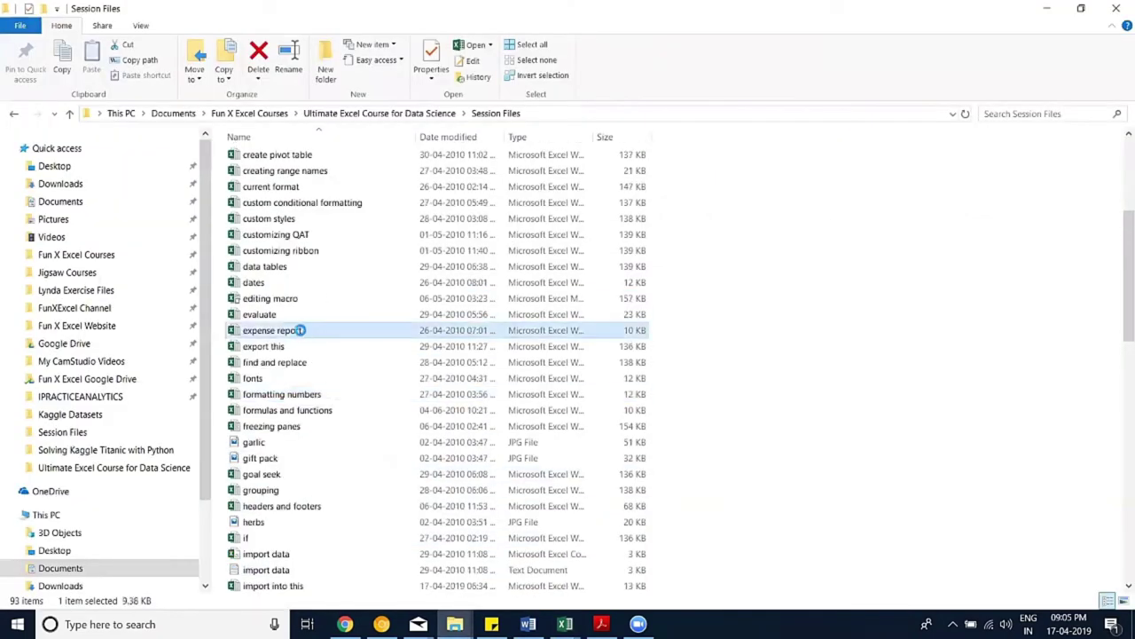
key("alt+Tab")
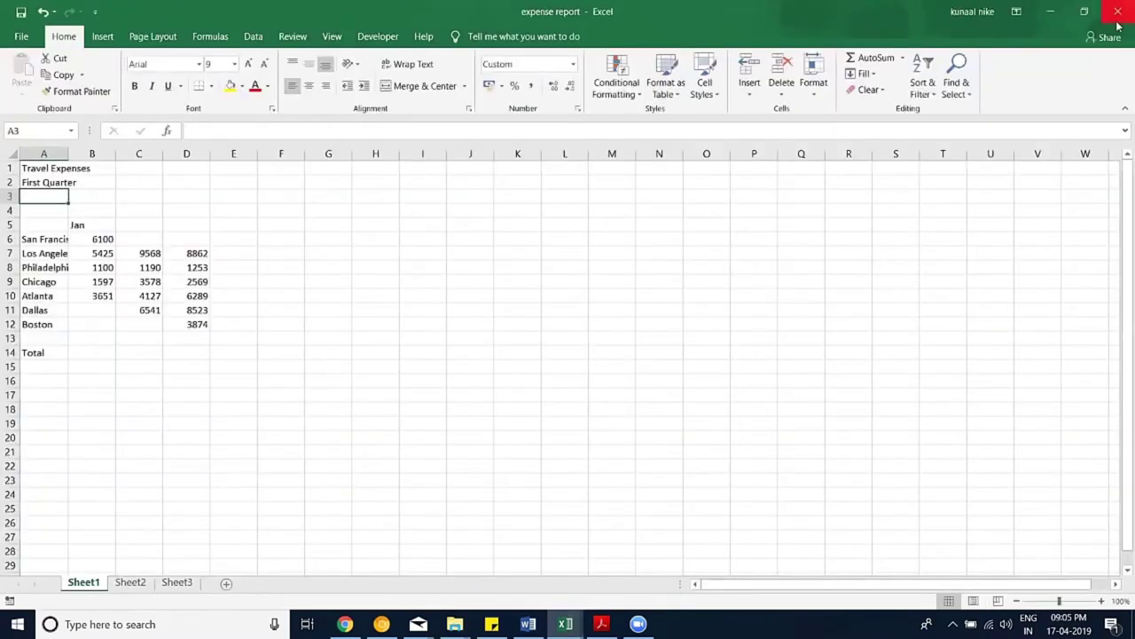
left_click(1117, 12)
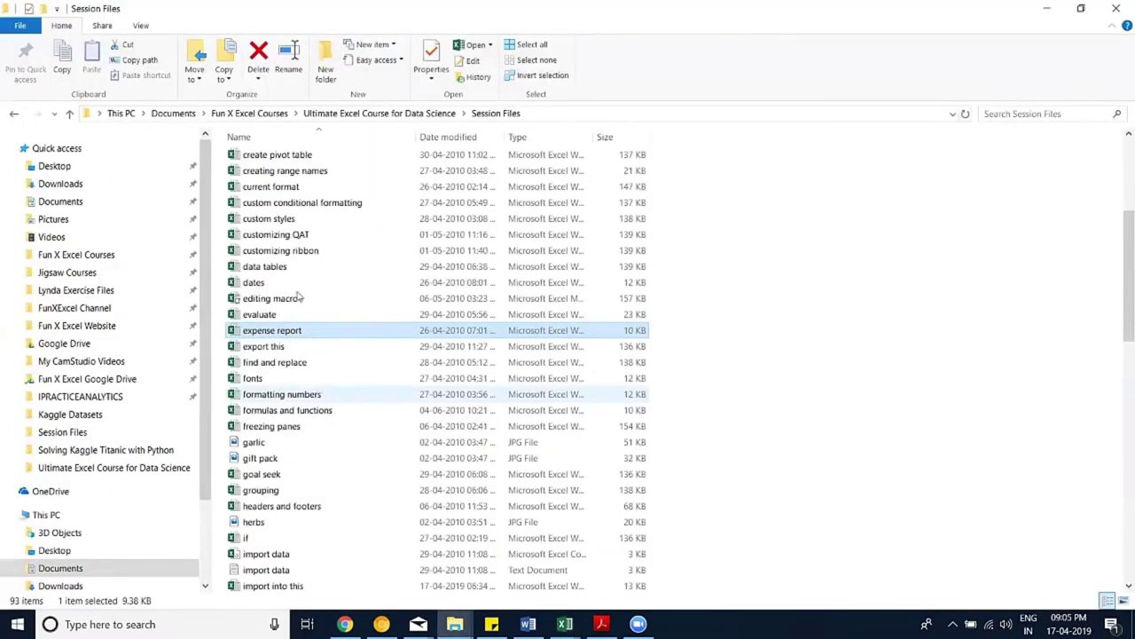
scroll(306, 253, "up", 1)
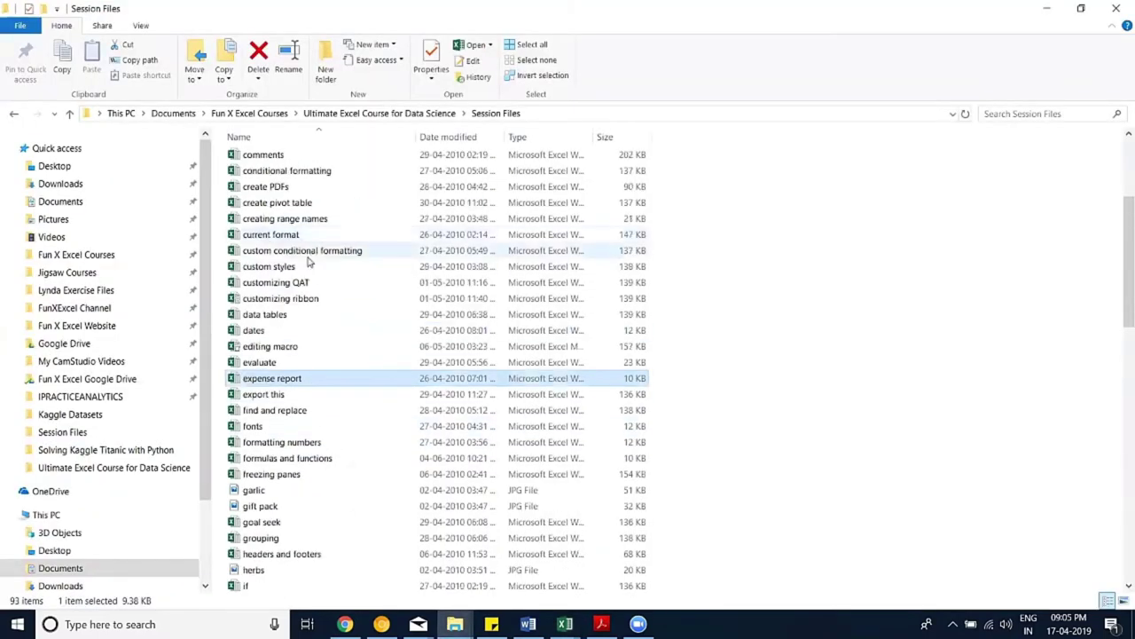
mouse_move(284, 171)
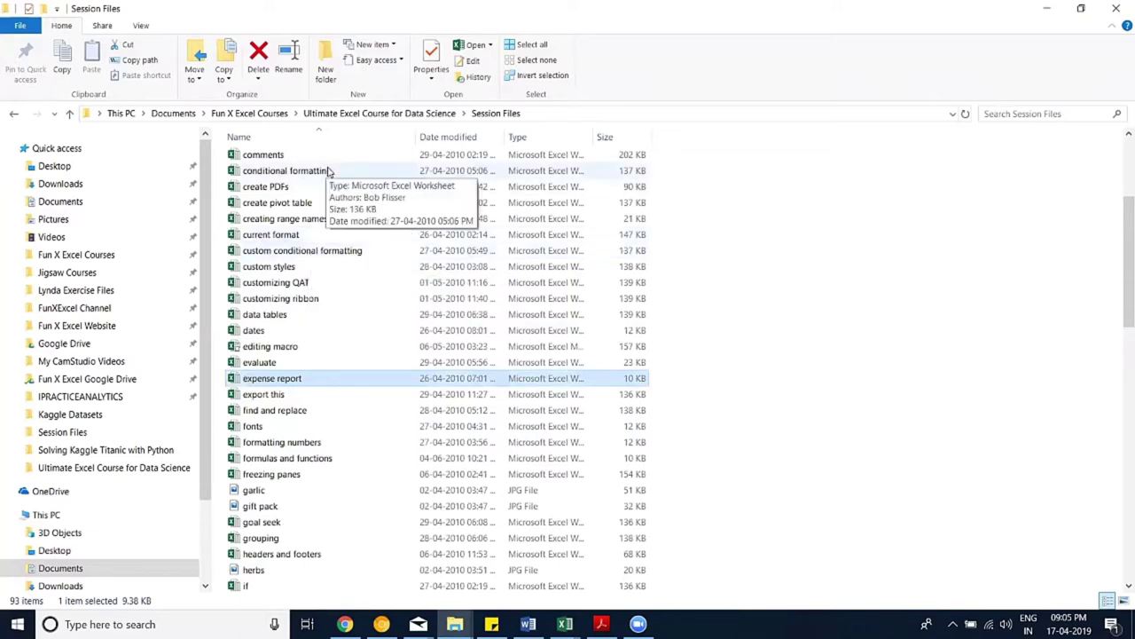
left_click(368, 170)
key("alt+Tab")
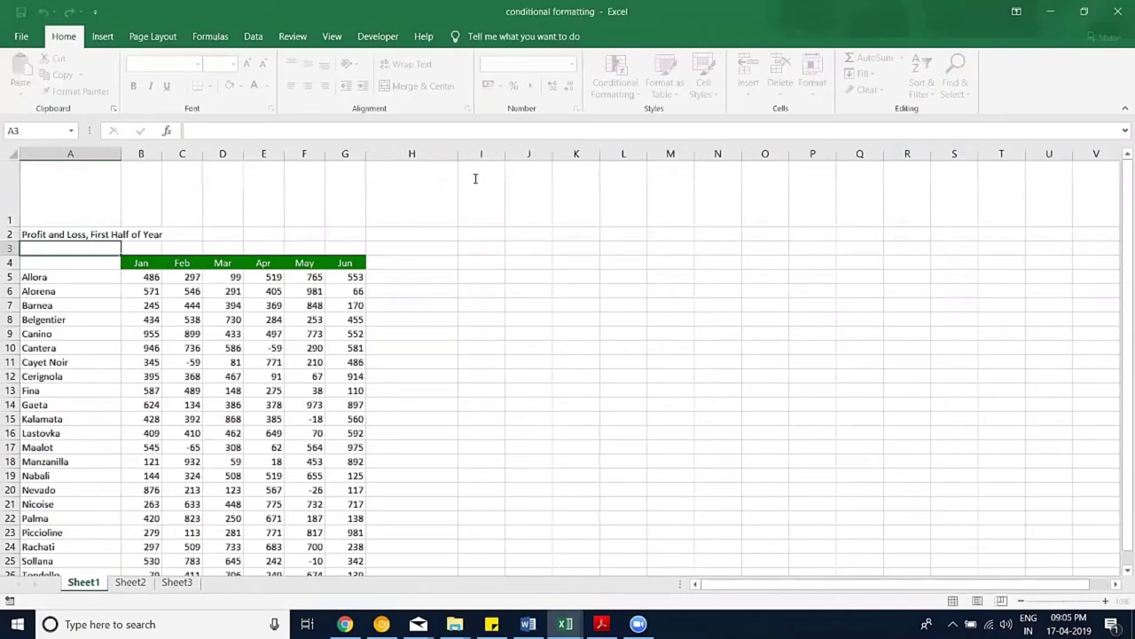
Step: Delete the three title rows, the olive oil banner and the logo picture
scroll(468, 246, "down", 1)
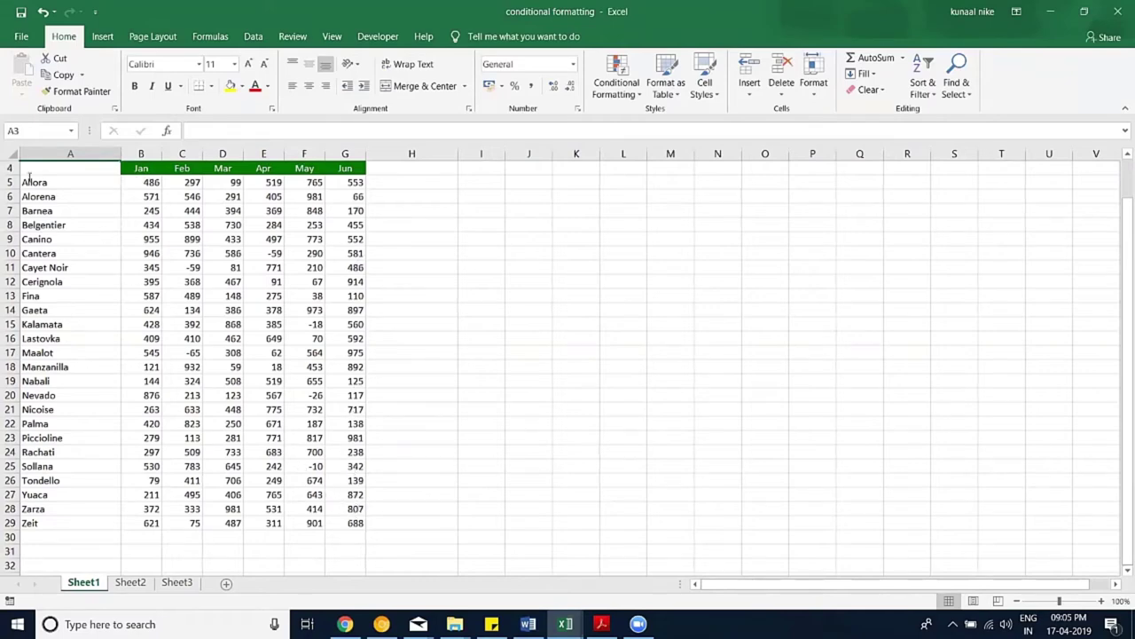
scroll(9, 229, "up", 1)
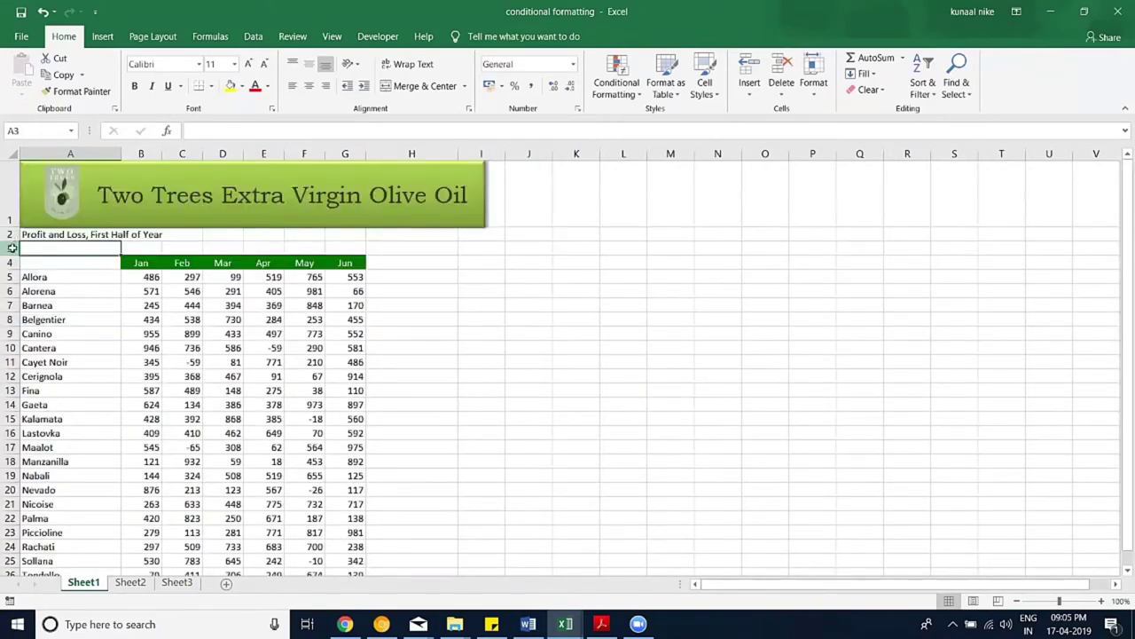
left_click_drag(9, 248, 8, 197)
right_click(9, 197)
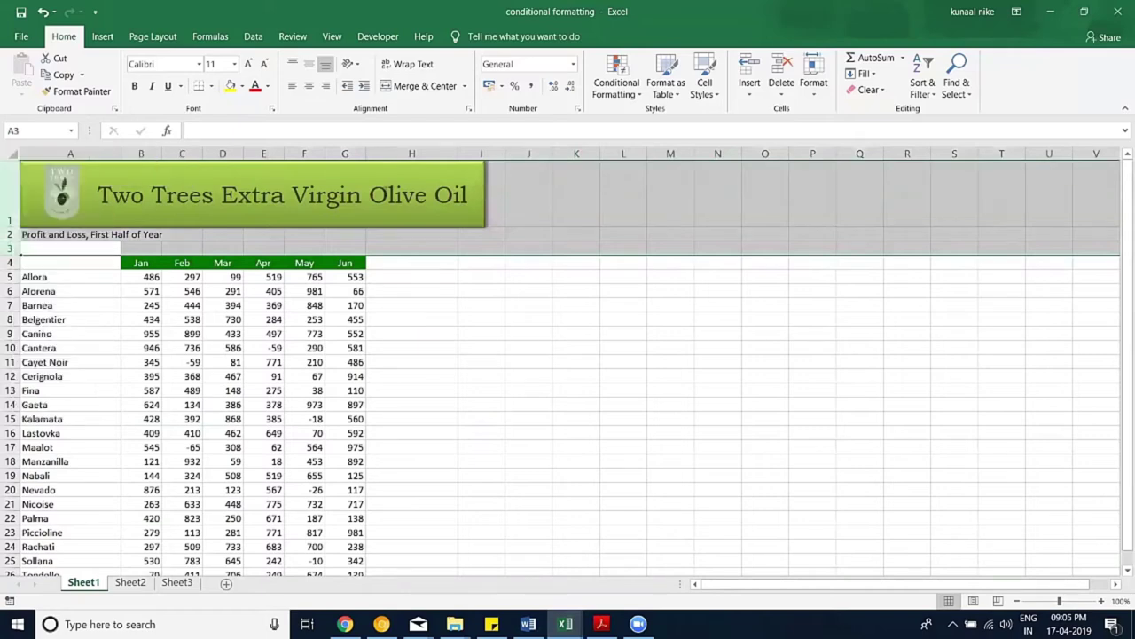
left_click(35, 319)
left_click(481, 171)
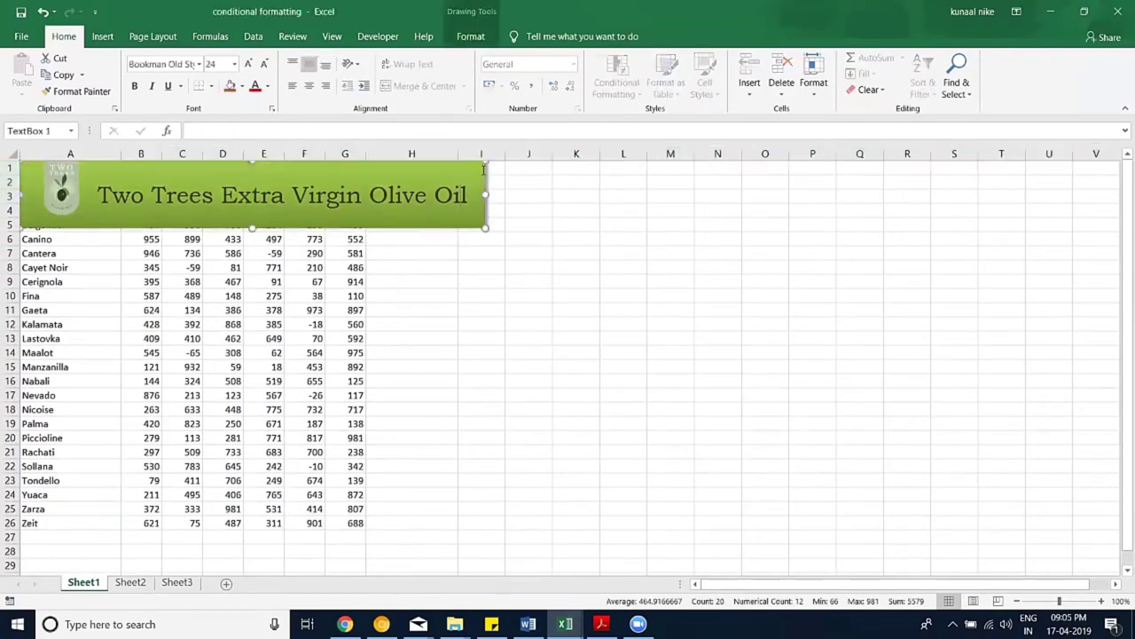
key("Delete")
left_click(60, 183)
key("Delete")
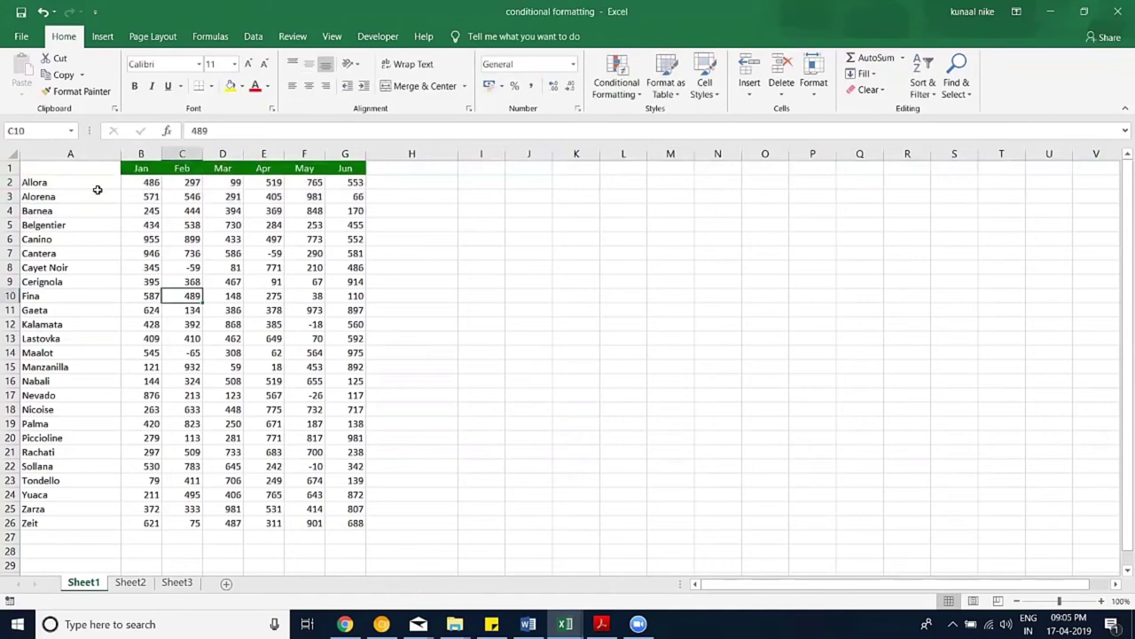
Step: Type States in A1 and clear all formats from the A1:G26 table
left_click(79, 172)
type("States")
key("Return")
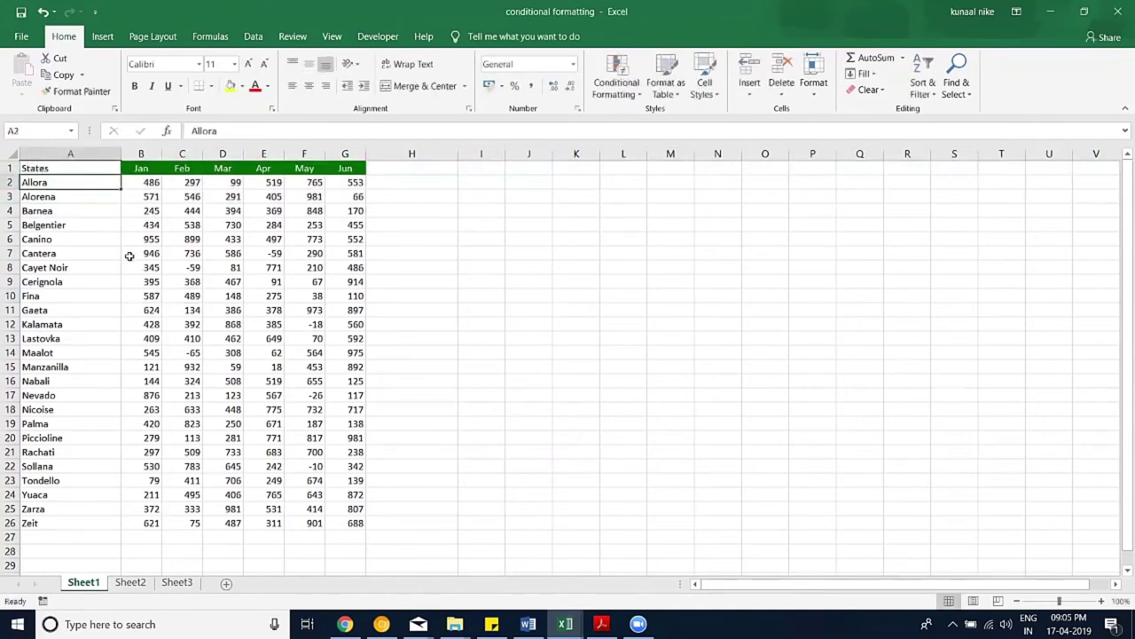
mouse_move(347, 522)
left_mouse_down()
mouse_move(302, 452)
mouse_move(53, 253)
mouse_move(35, 169)
left_mouse_up()
left_click(870, 89)
left_click(891, 126)
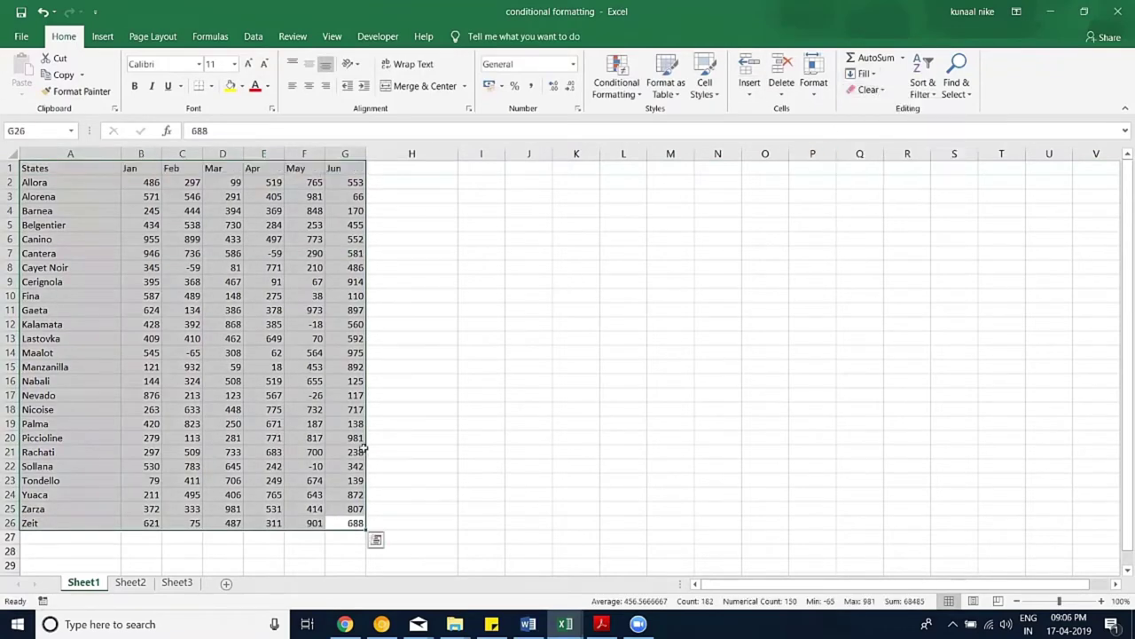
left_click(271, 355)
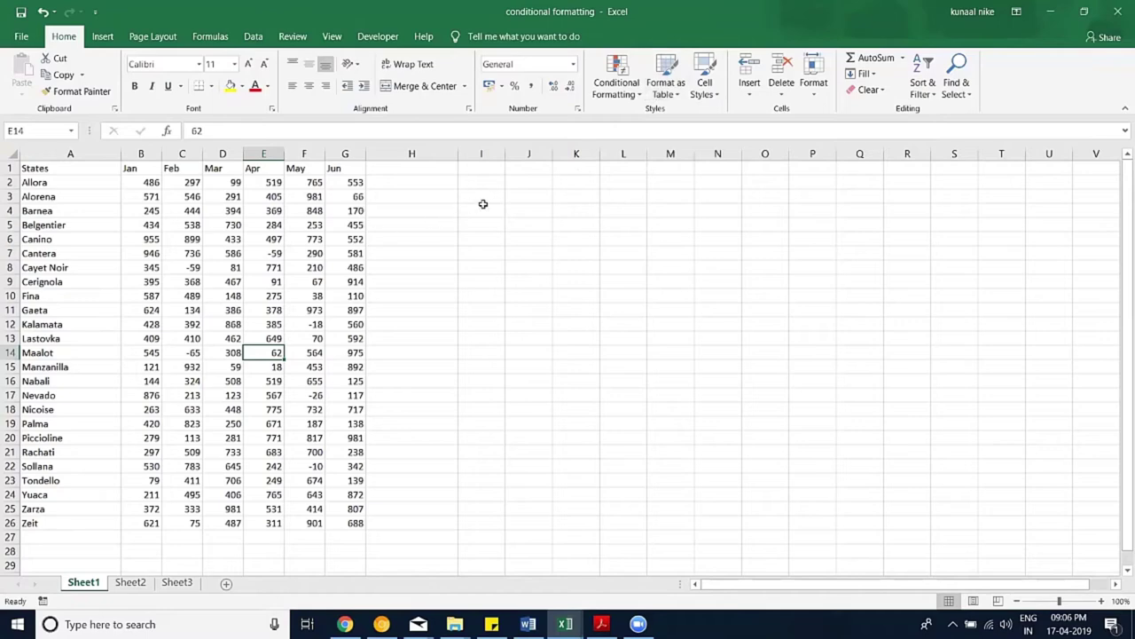
Step: Narrow column H slightly and enlarge the sheet view
left_click_drag(457, 155, 433, 154)
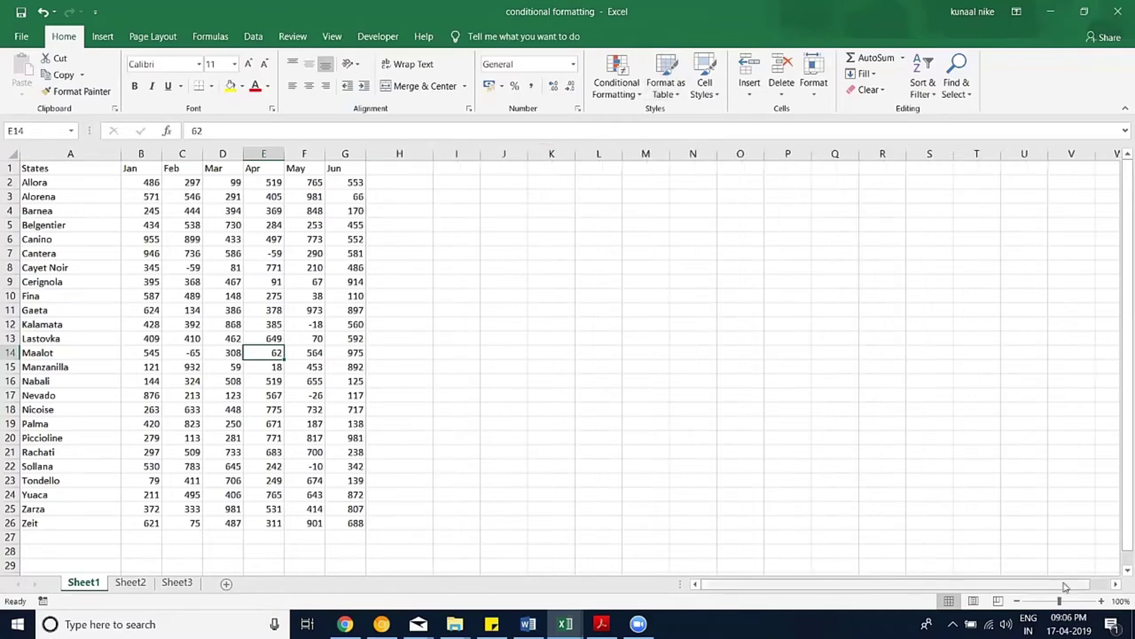
left_click(1102, 602)
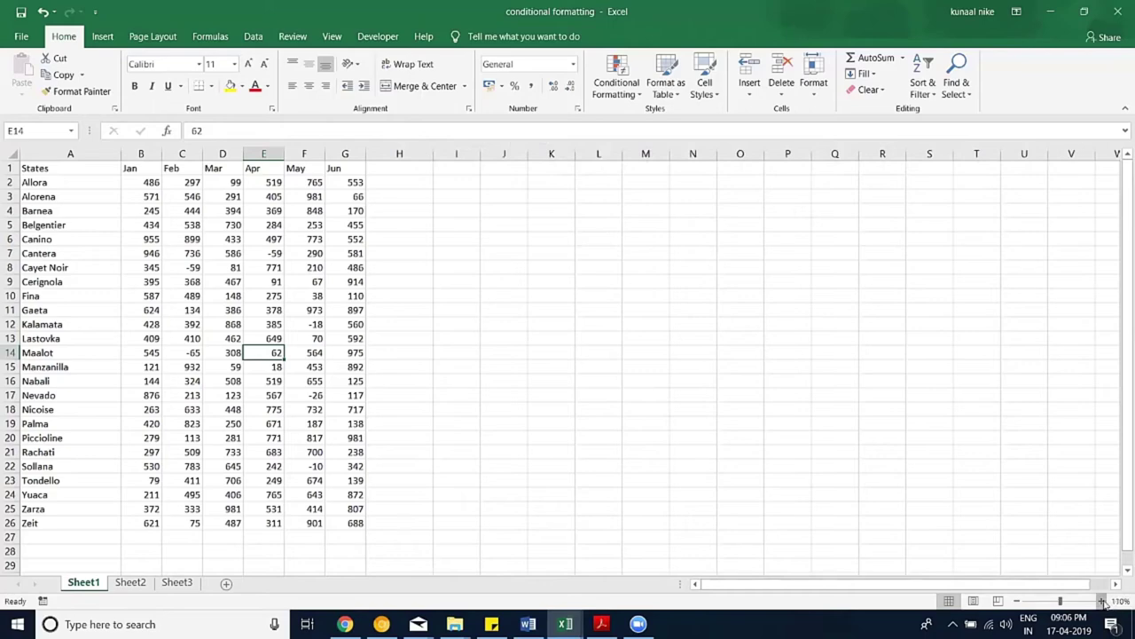
scroll(716, 377, "up", 1)
scroll(665, 220, "up", 2)
scroll(674, 217, "up", 2)
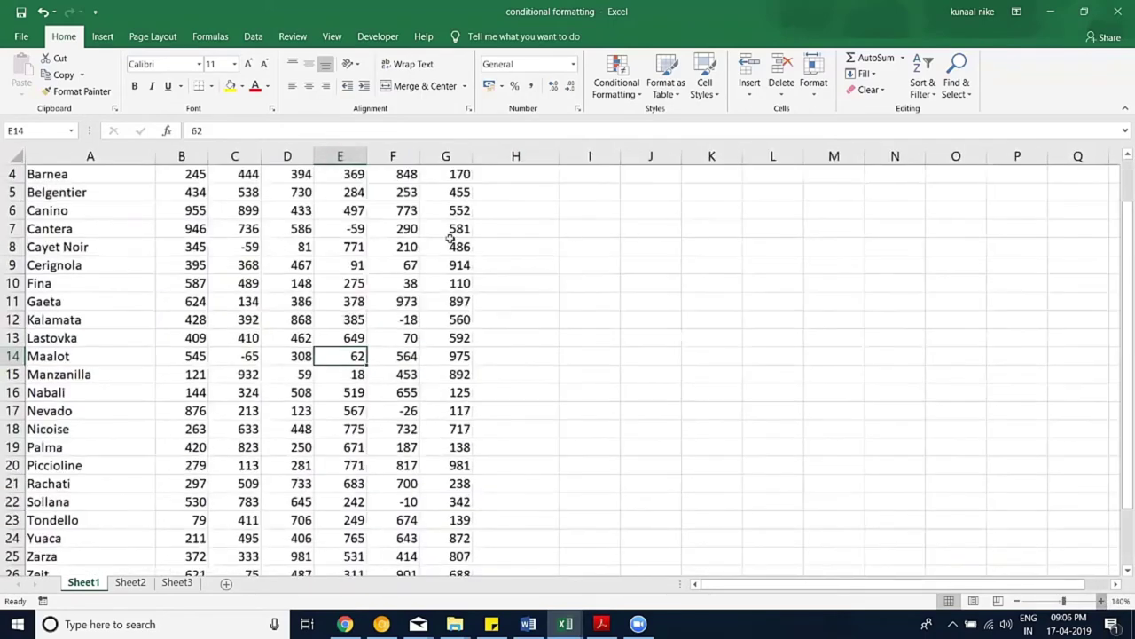
Step: Enter =SUM(G2:G26) in J3 to total the June column
type("=")
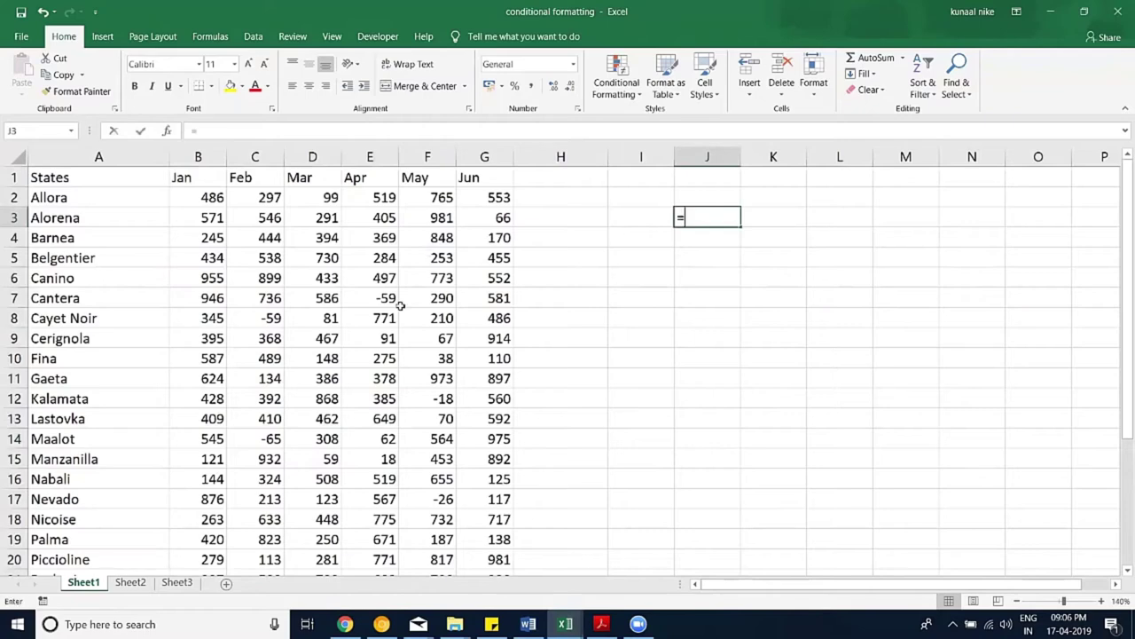
type("SUM(")
key("Left")
key("Left")
key("Left")
key("Up")
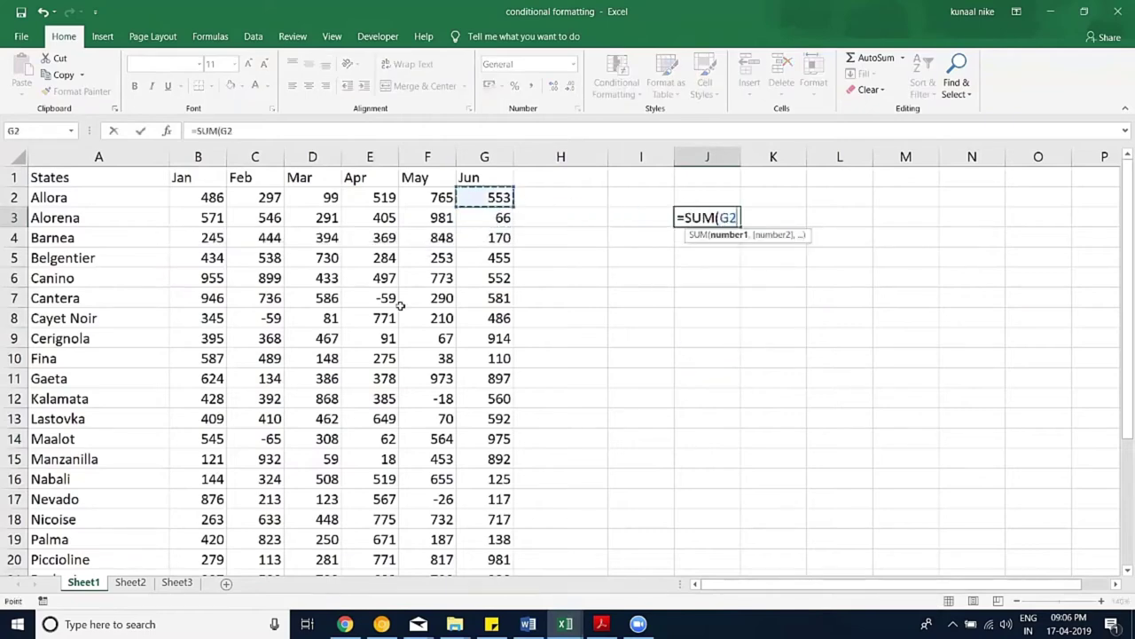
key("ctrl+shift+Down")
scroll(401, 305, "down", 1)
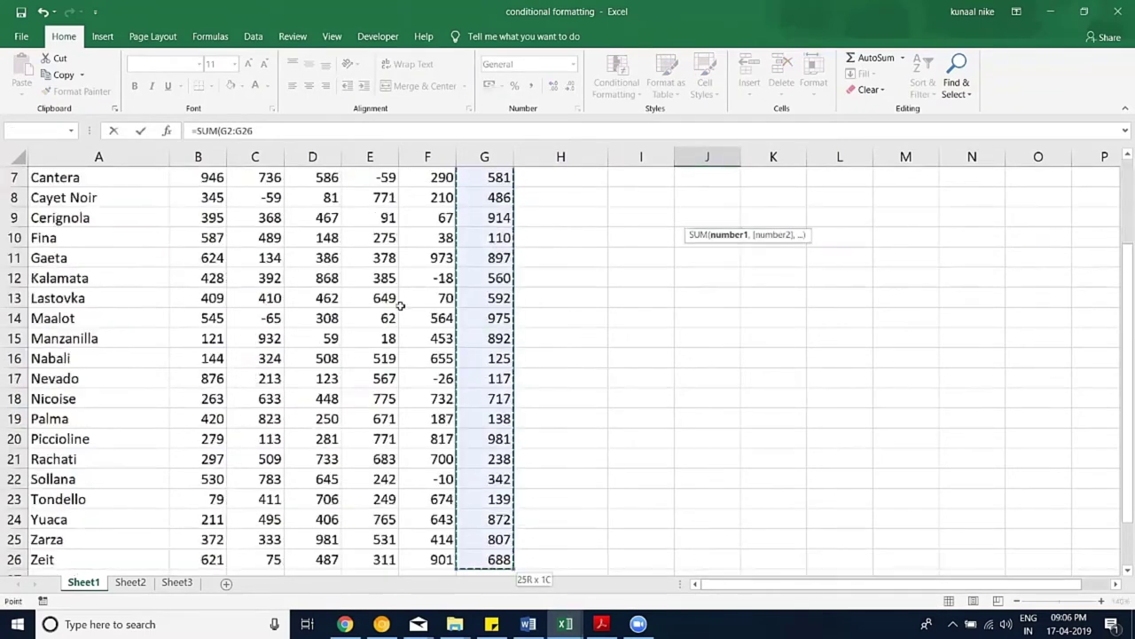
key("ctrl+Return")
key("Return")
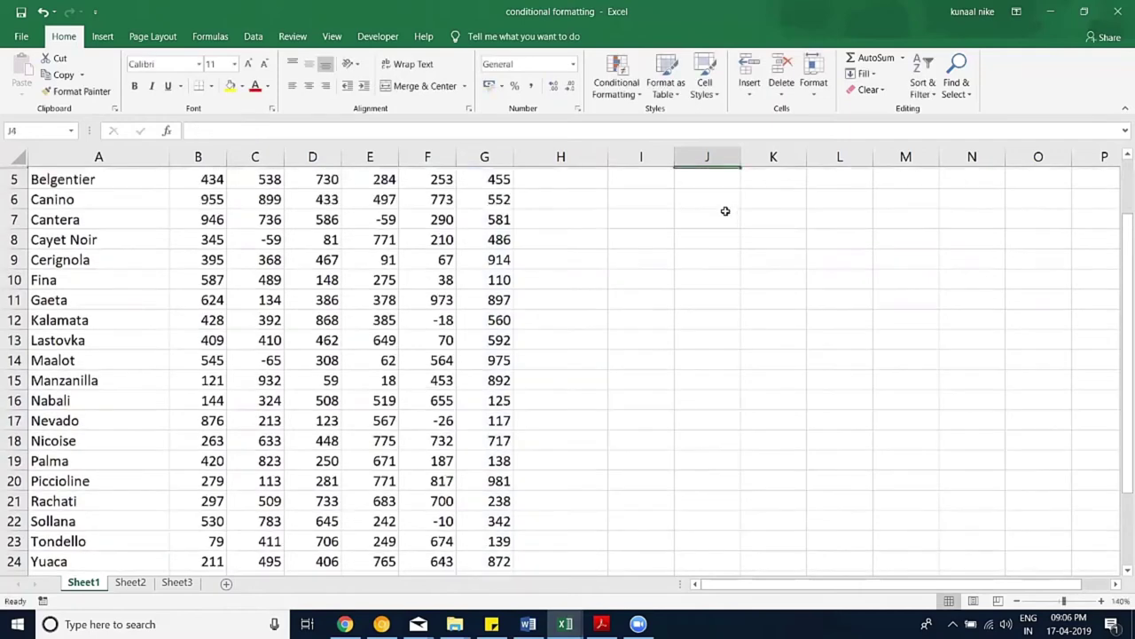
scroll(726, 216, "up", 2)
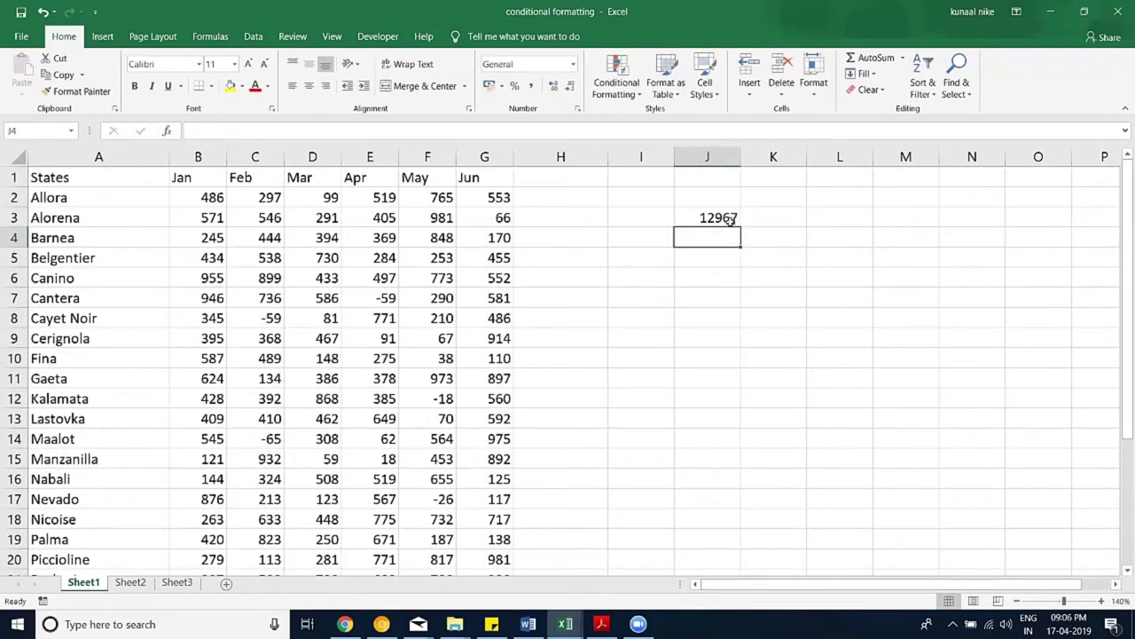
Step: Check J3's summed range, keep the 12967 total, and scroll through the data
double_click(725, 217)
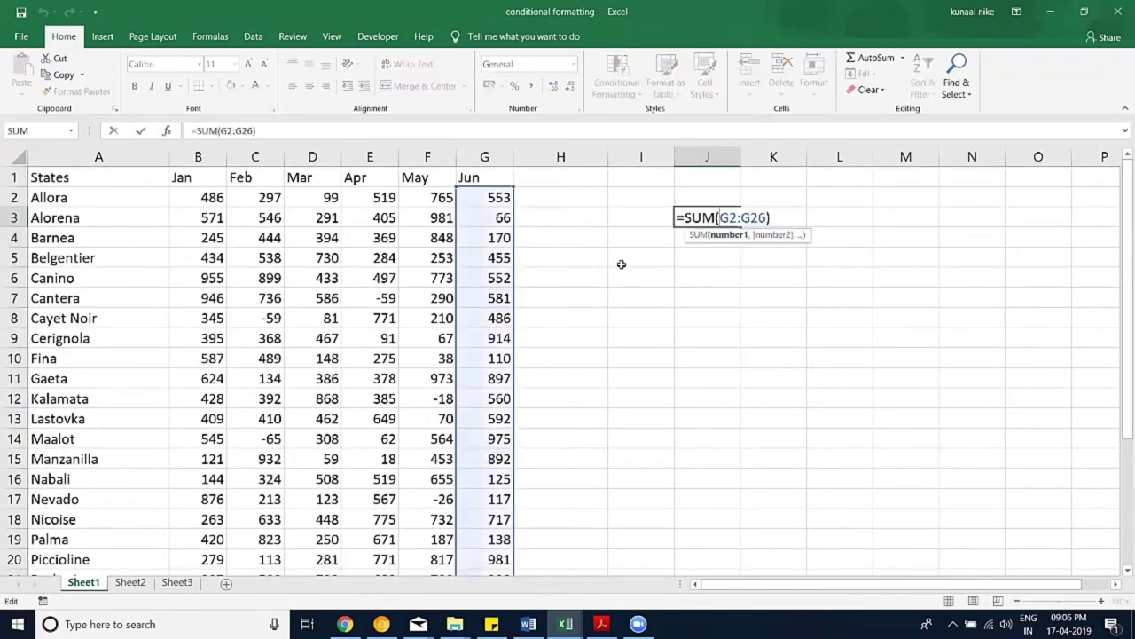
key("Escape")
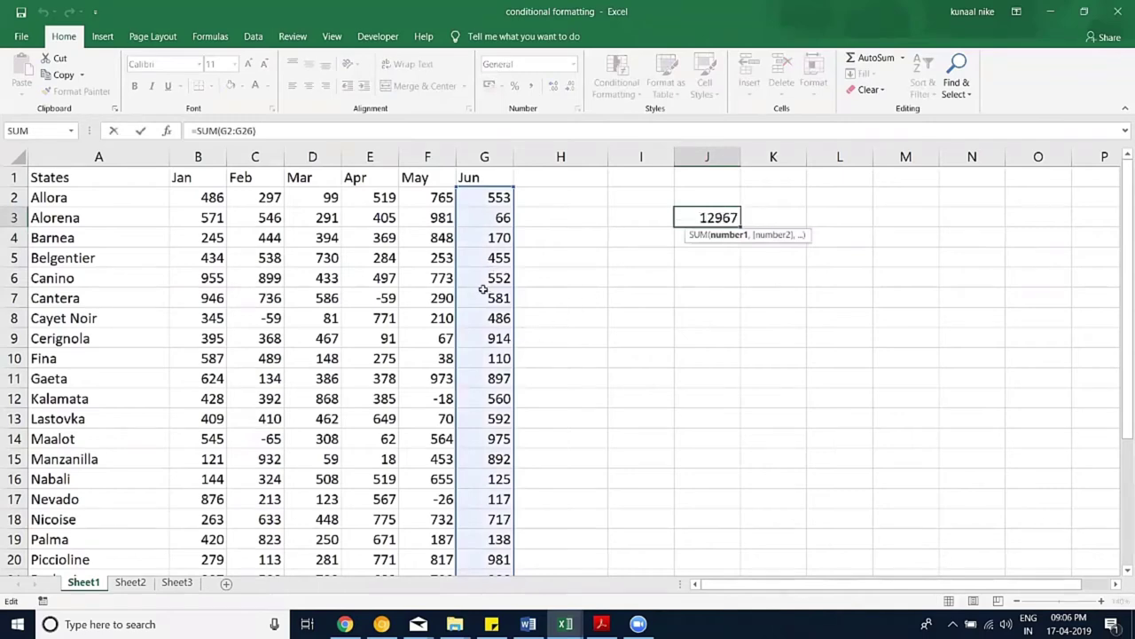
scroll(256, 378, "down", 1)
scroll(218, 378, "down", 1)
scroll(115, 395, "down", 3)
scroll(120, 393, "up", 2)
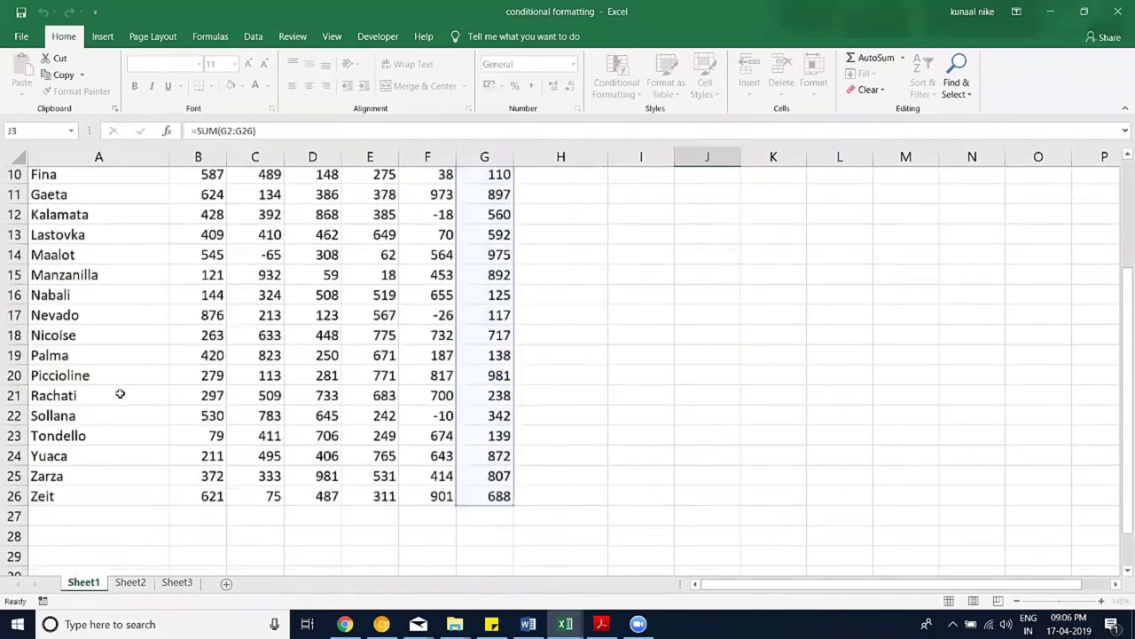
scroll(120, 393, "down", 1)
Step: Copy the Tondello–Zeit rows A23:G26 and paste them below the table at A27
left_click_drag(53, 398, 485, 459)
key("ctrl+c")
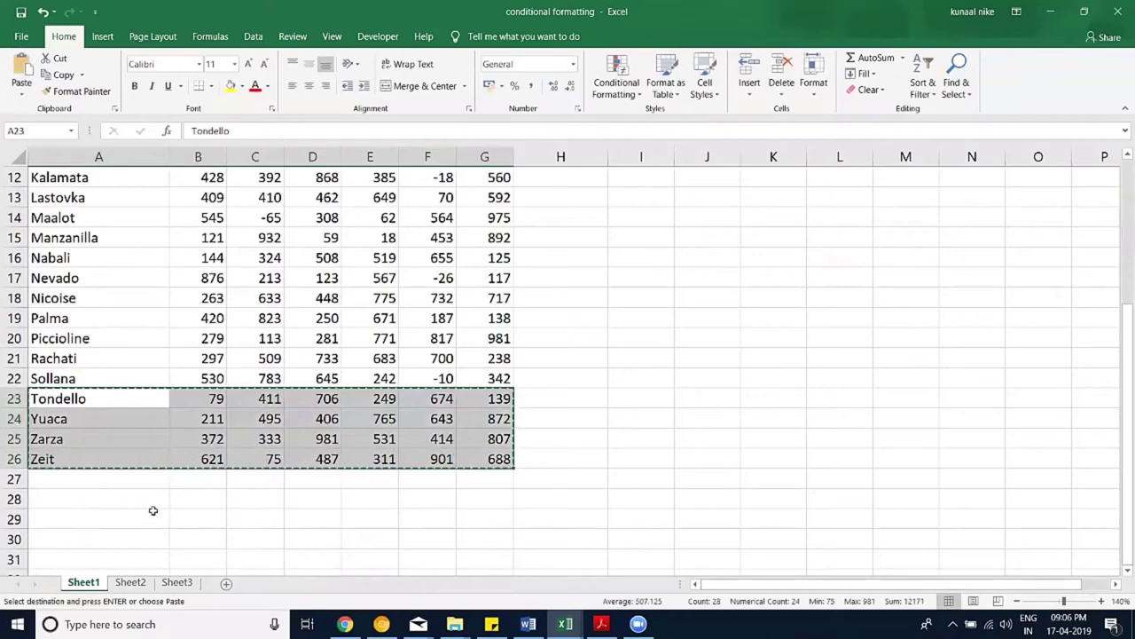
left_click(106, 479)
key("ctrl+v")
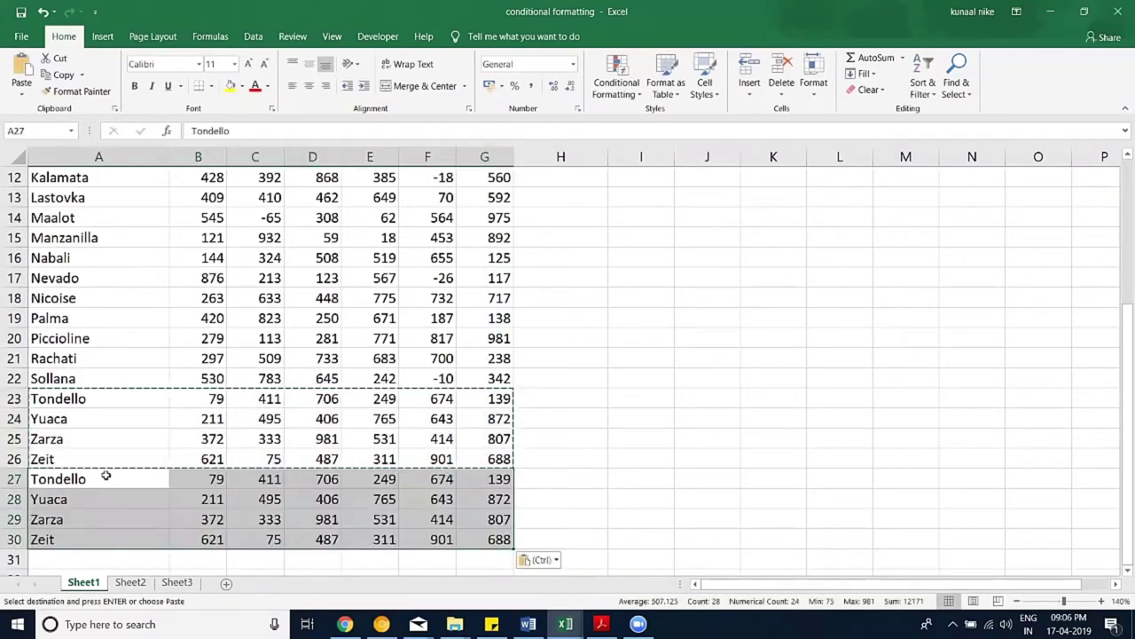
Step: Label the pasted rows State1 to State4 in A27:A30
left_click(105, 478)
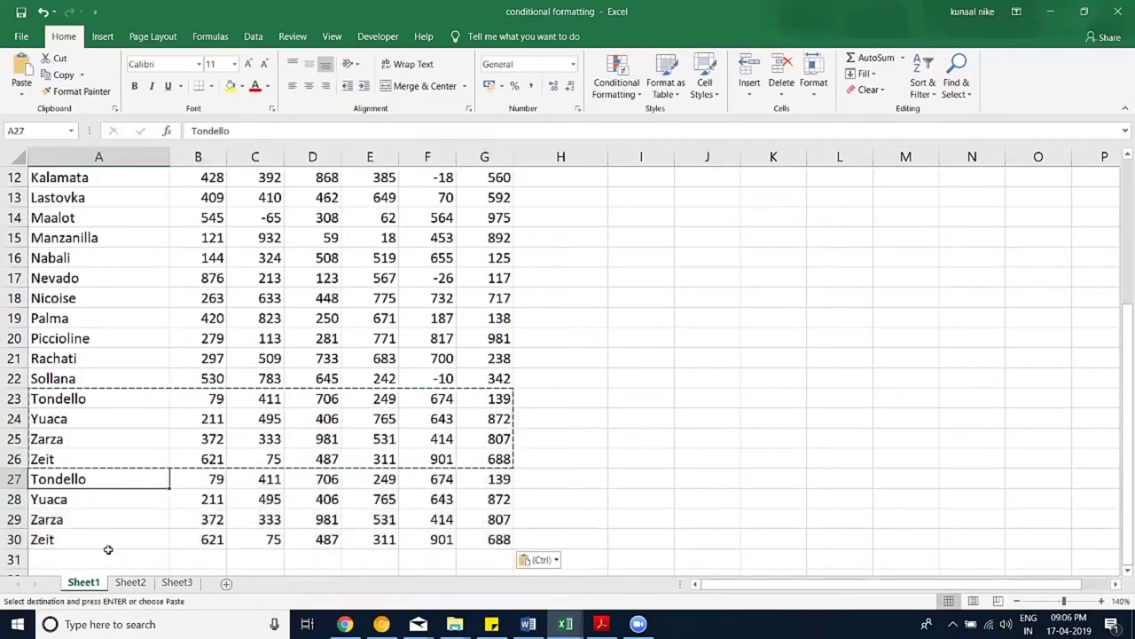
type("State1")
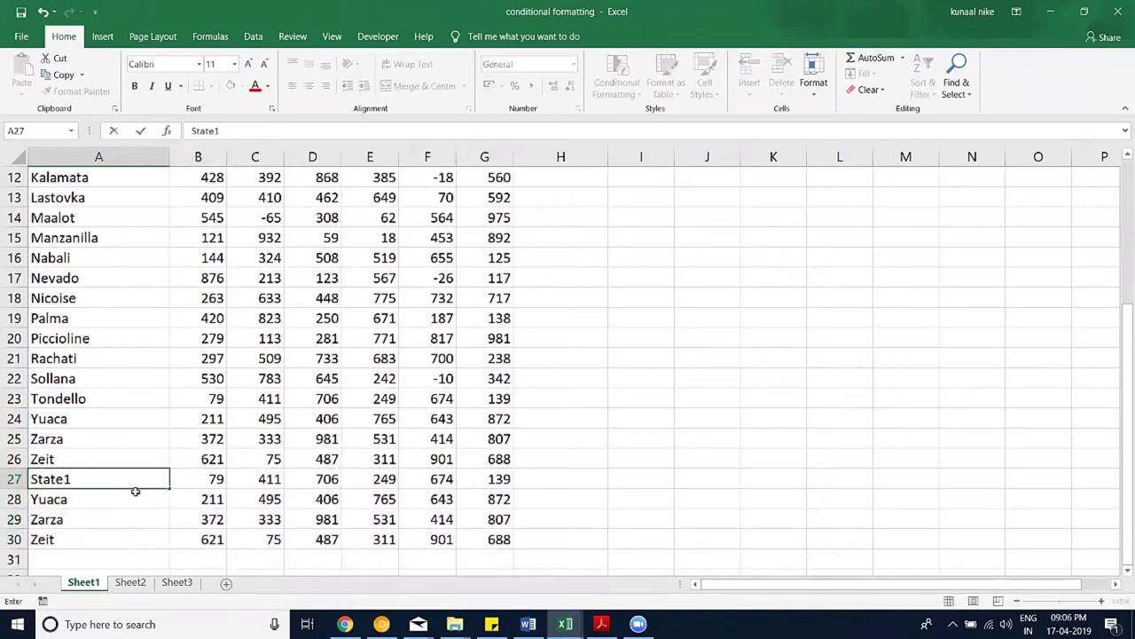
key("Return")
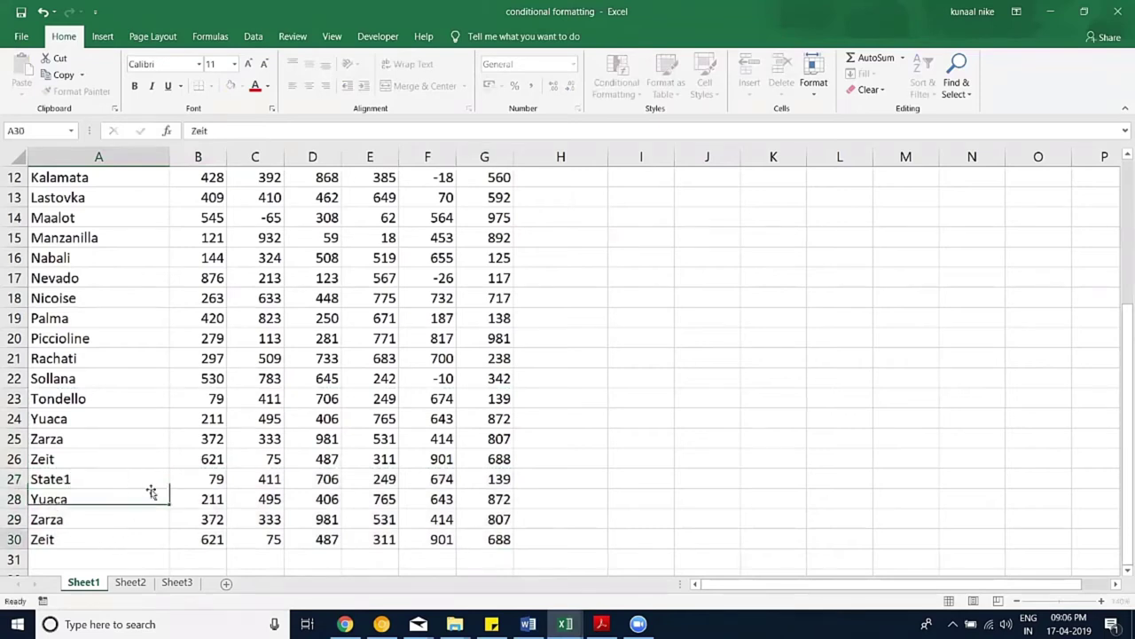
left_click(167, 487)
left_click_drag(169, 488, 153, 540)
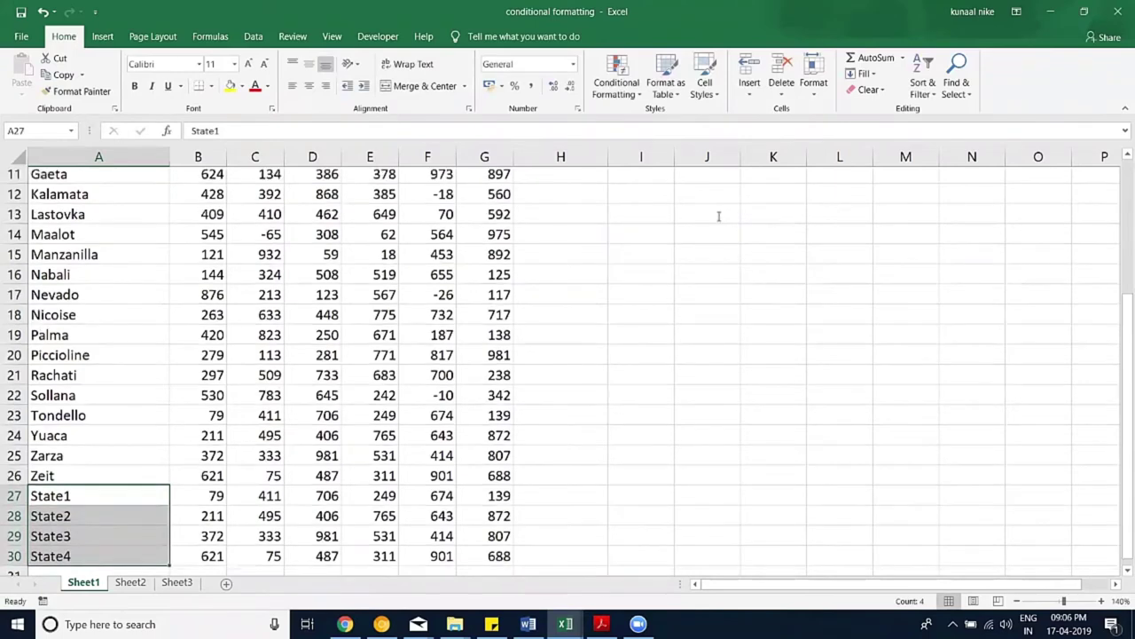
left_click(723, 217)
type("=SUM(G2:G26)")
scroll(497, 353, "down", 4)
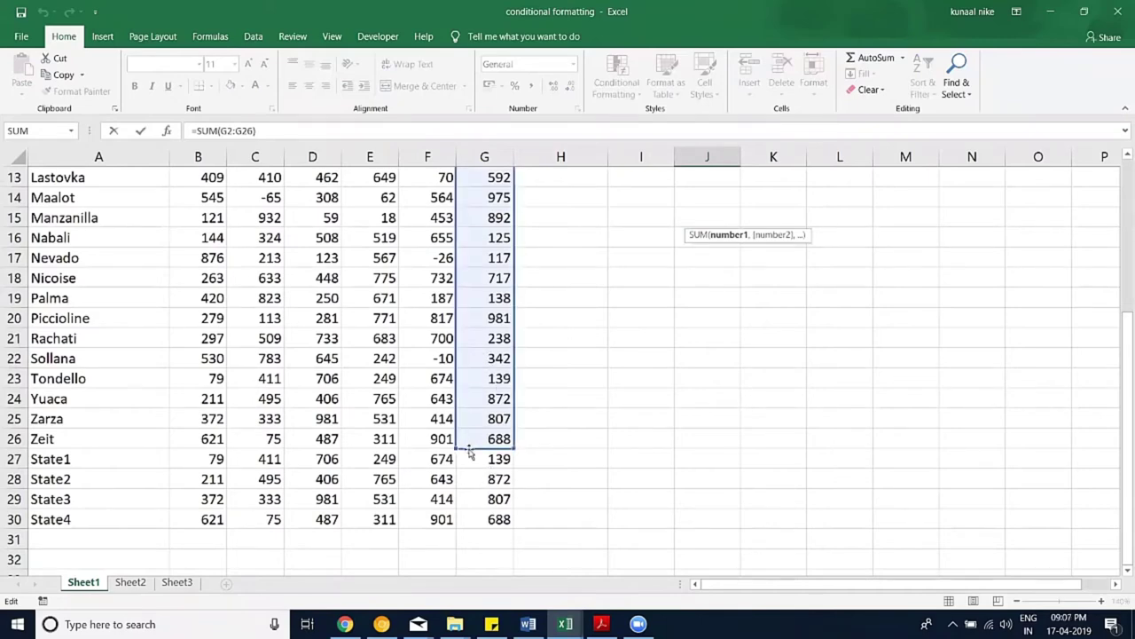
Step: Confirm J3's formula, still totalling 12967
scroll(585, 310, "up", 4)
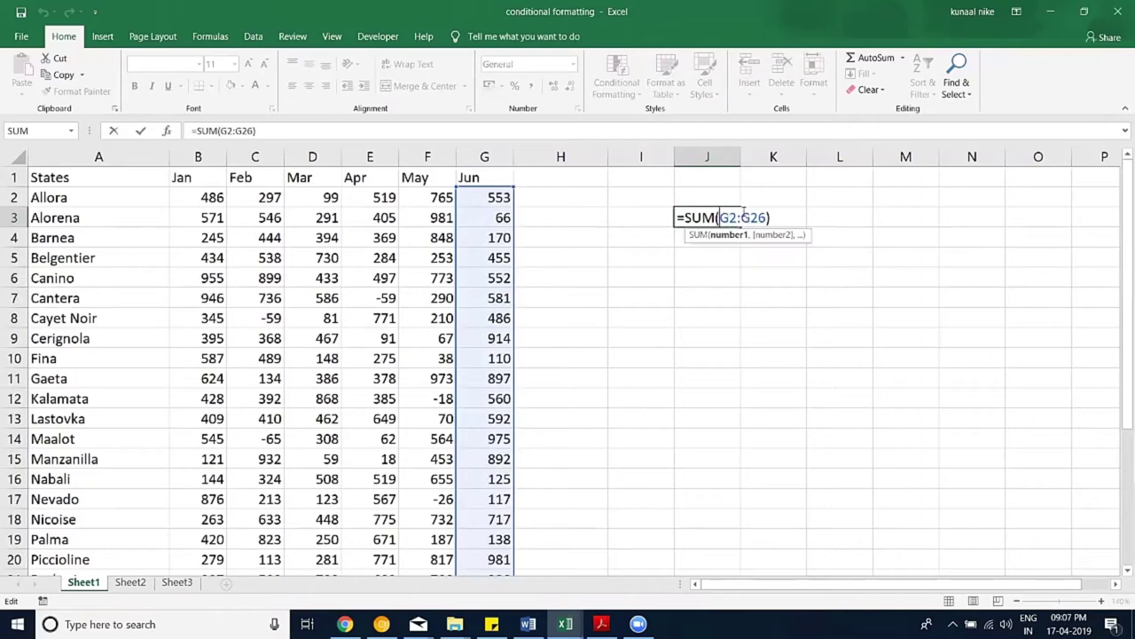
scroll(648, 275, "down", 3)
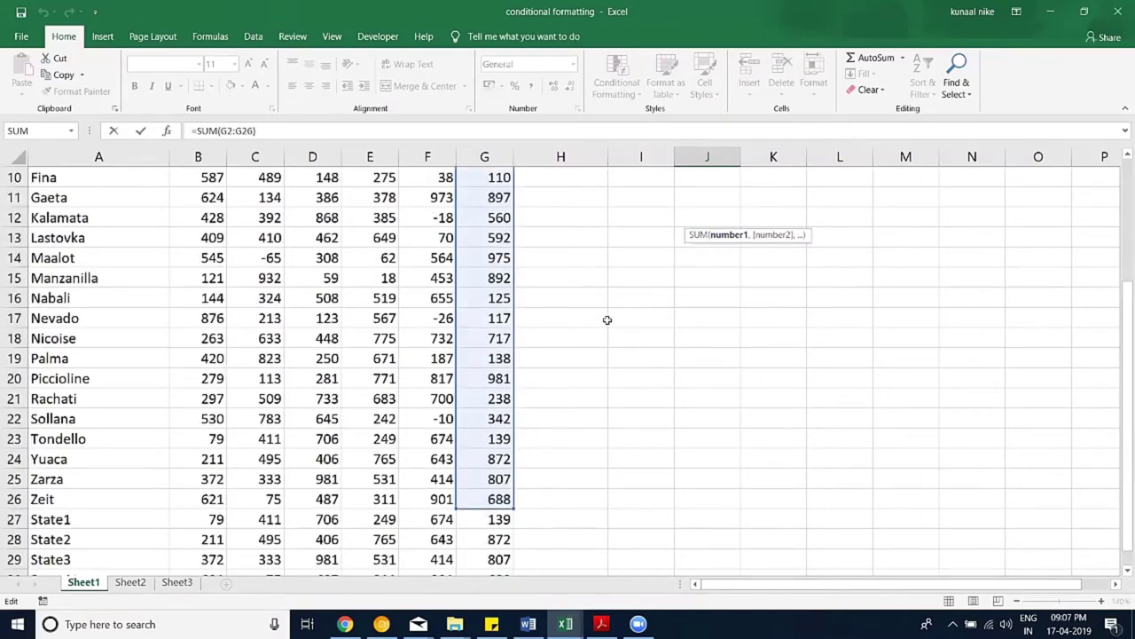
scroll(568, 369, "down", 2)
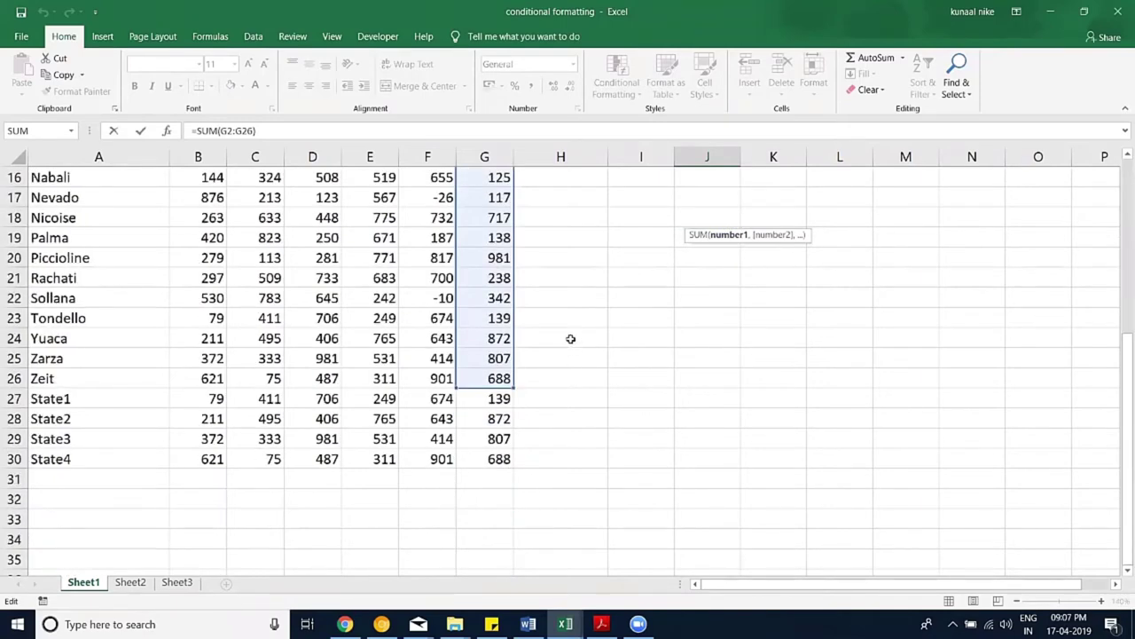
scroll(572, 339, "up", 5)
key("ctrl+Return")
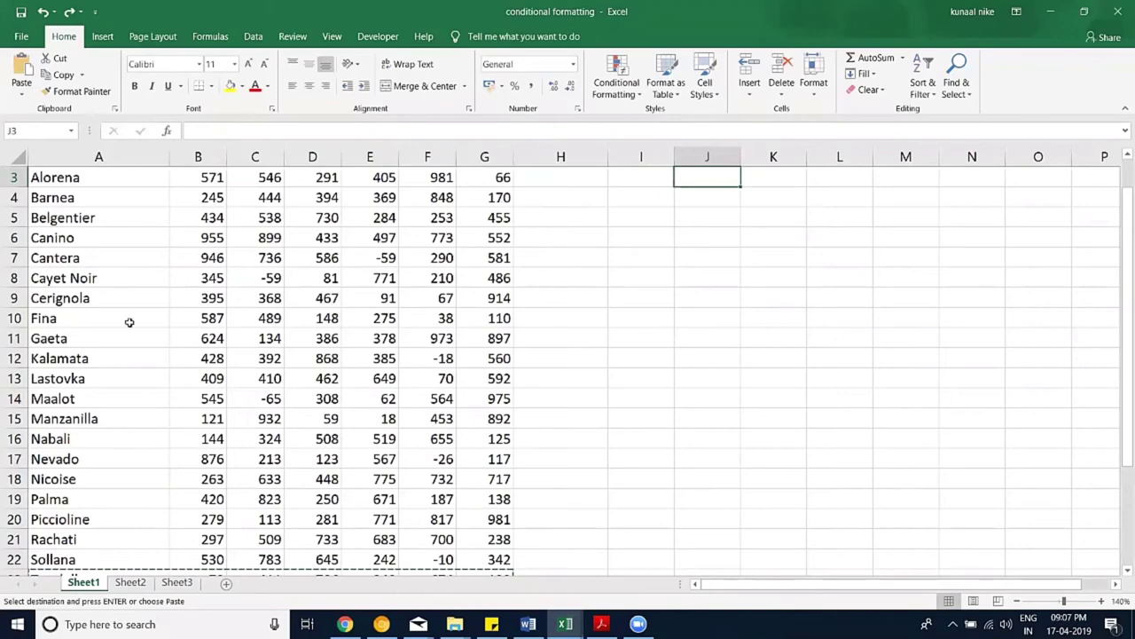
Step: Zoom the sheet in one step and return to the sales data
scroll(124, 319, "down", 5)
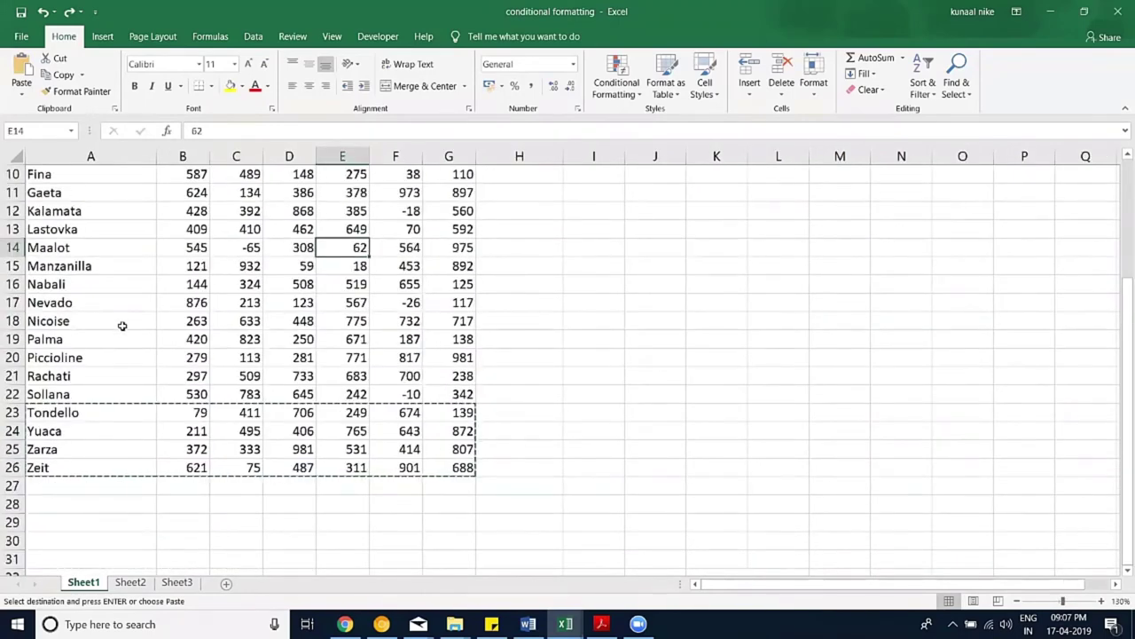
scroll(122, 325, "down", 1)
scroll(173, 349, "down", 1)
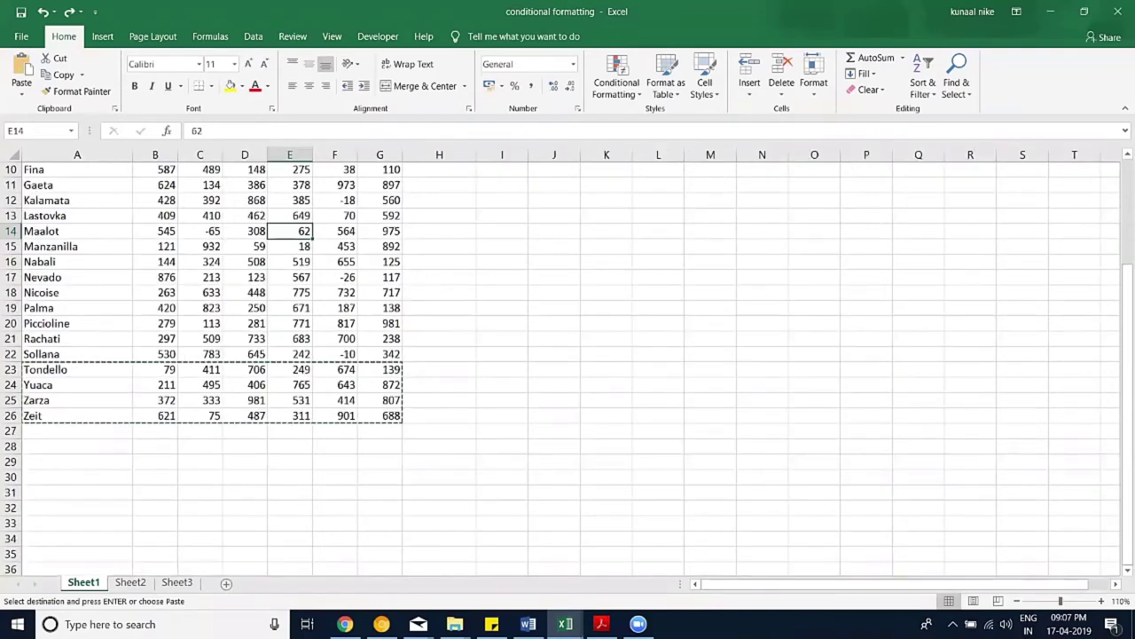
left_click(1101, 602)
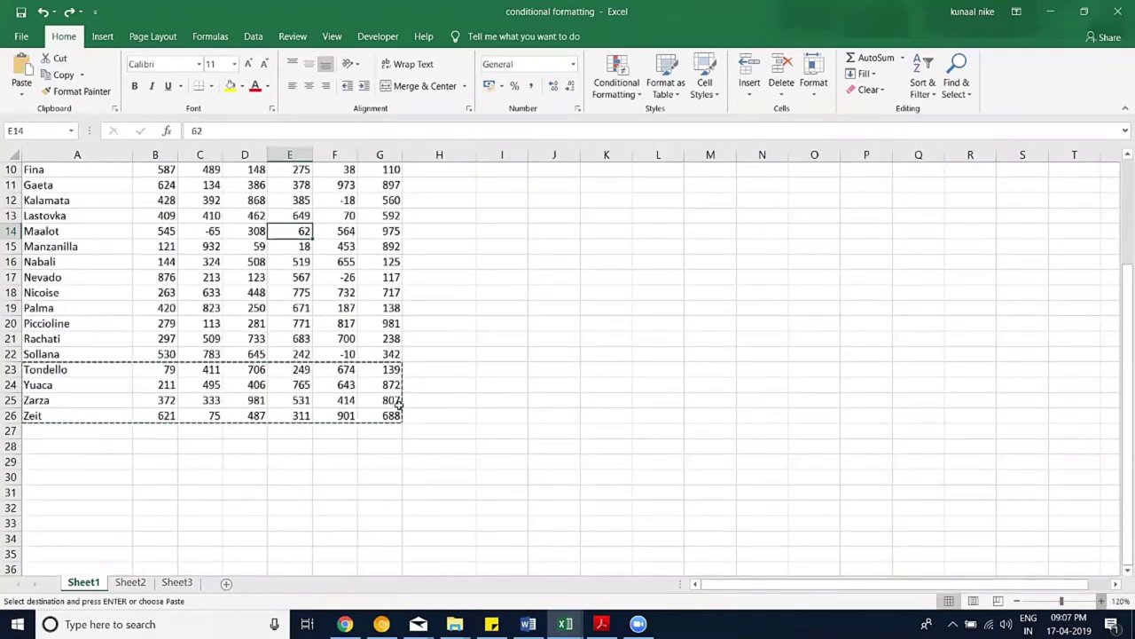
scroll(401, 409, "up", 1)
scroll(708, 330, "up", 1)
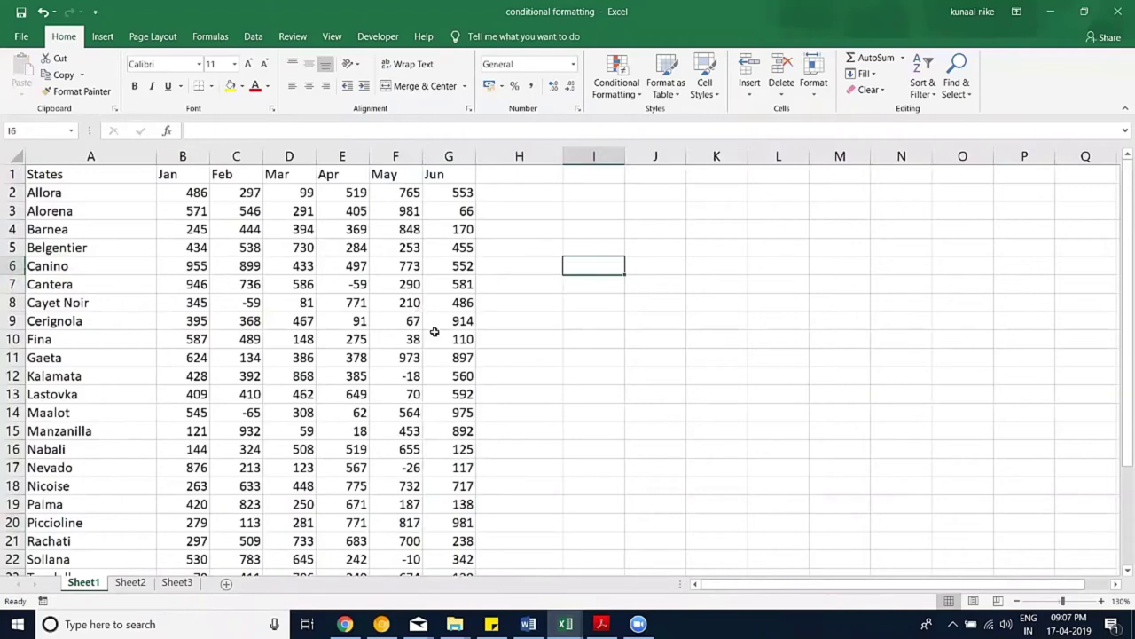
scroll(435, 332, "down", 1)
scroll(408, 289, "up", 1)
left_click(377, 300)
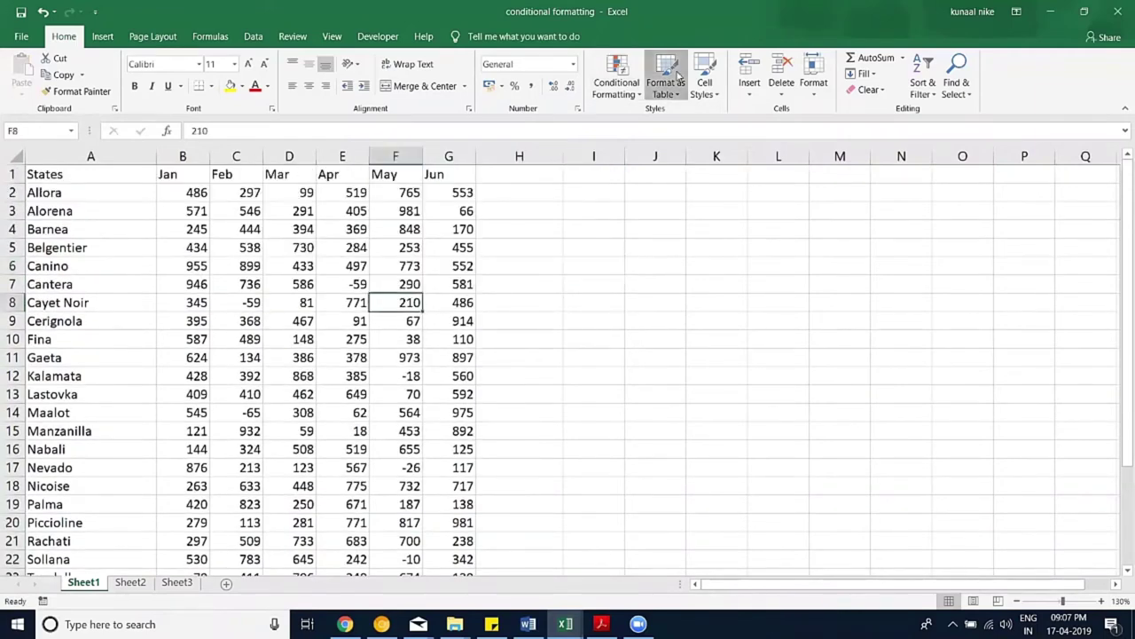
Step: Format A1:G26 as a table with a dark-header style and a header row
left_click(674, 89)
left_click(672, 182)
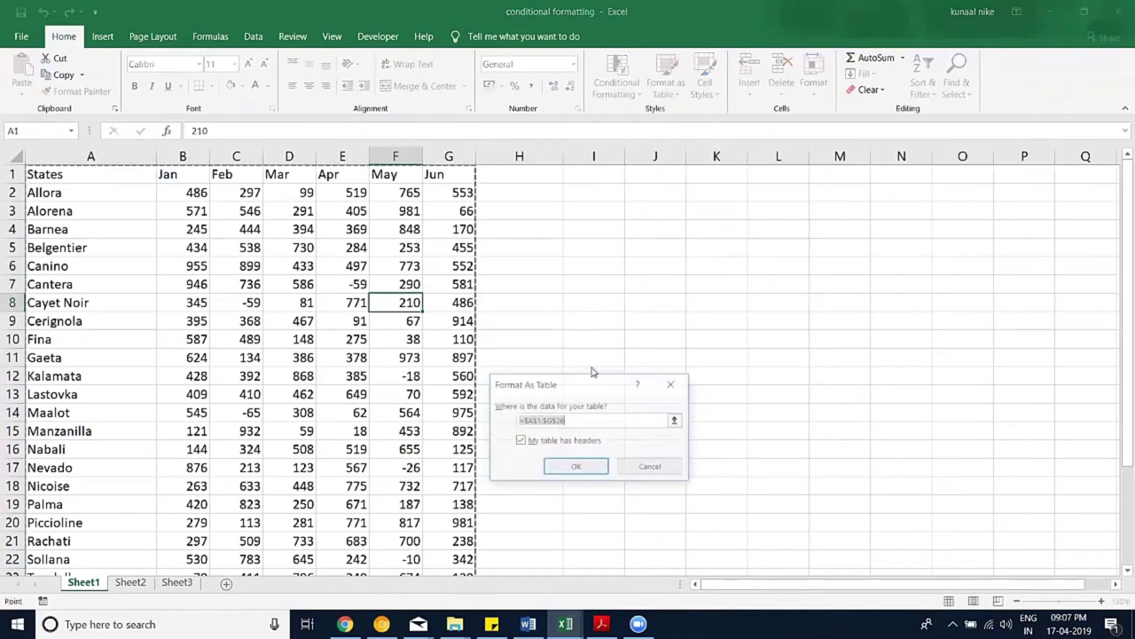
left_click(587, 467)
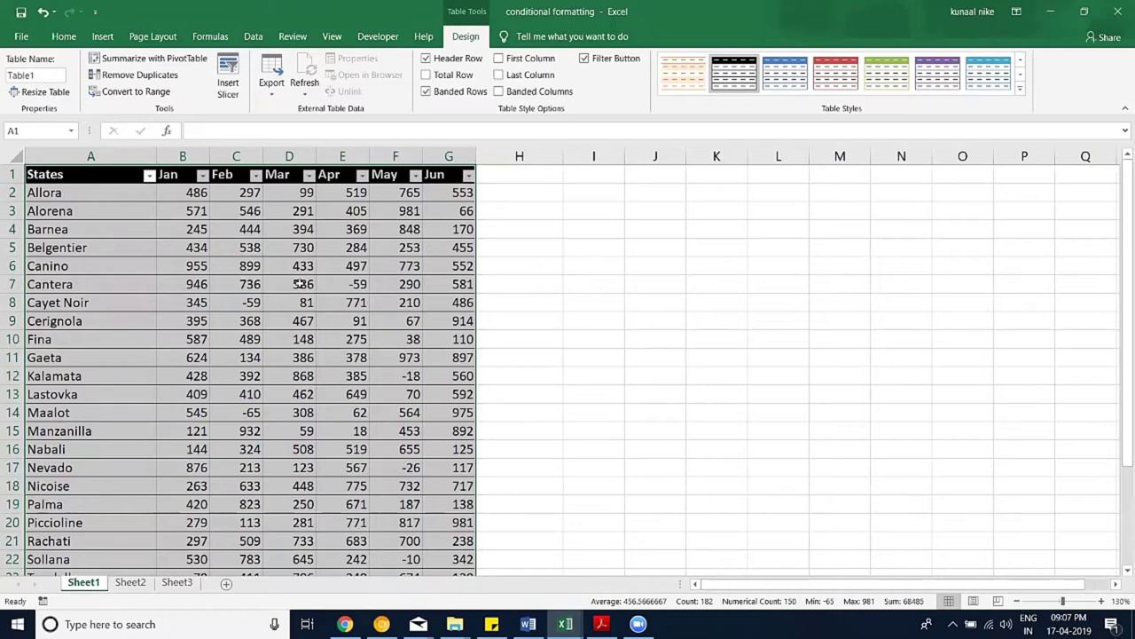
Step: Change the table name from Table1 to SalesData
left_click(300, 282)
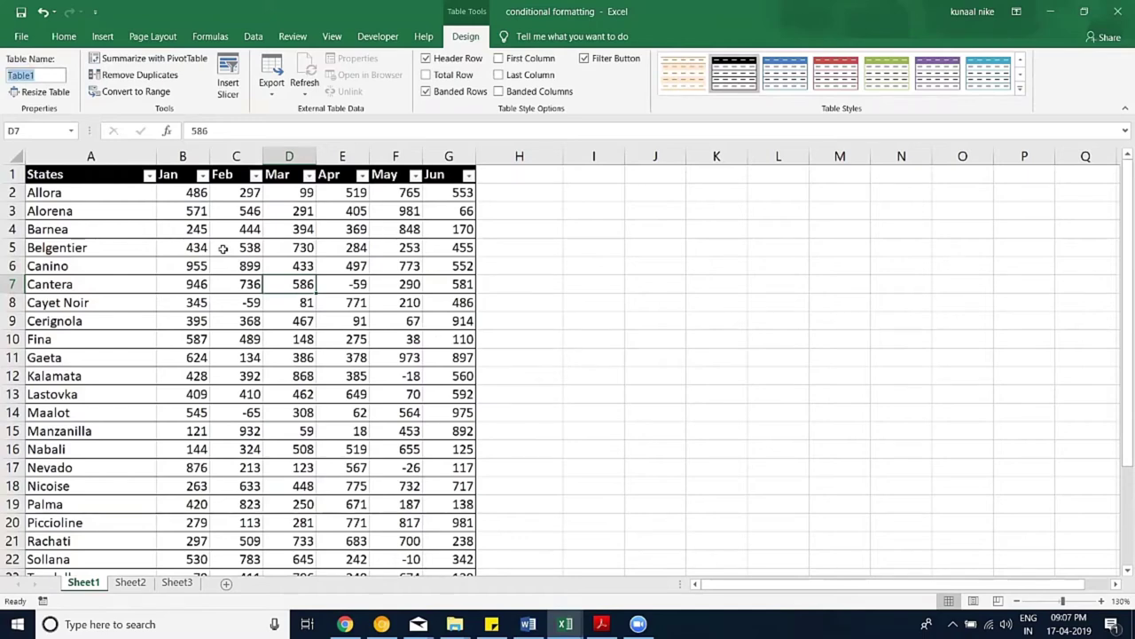
type("SalesDa")
type("ta")
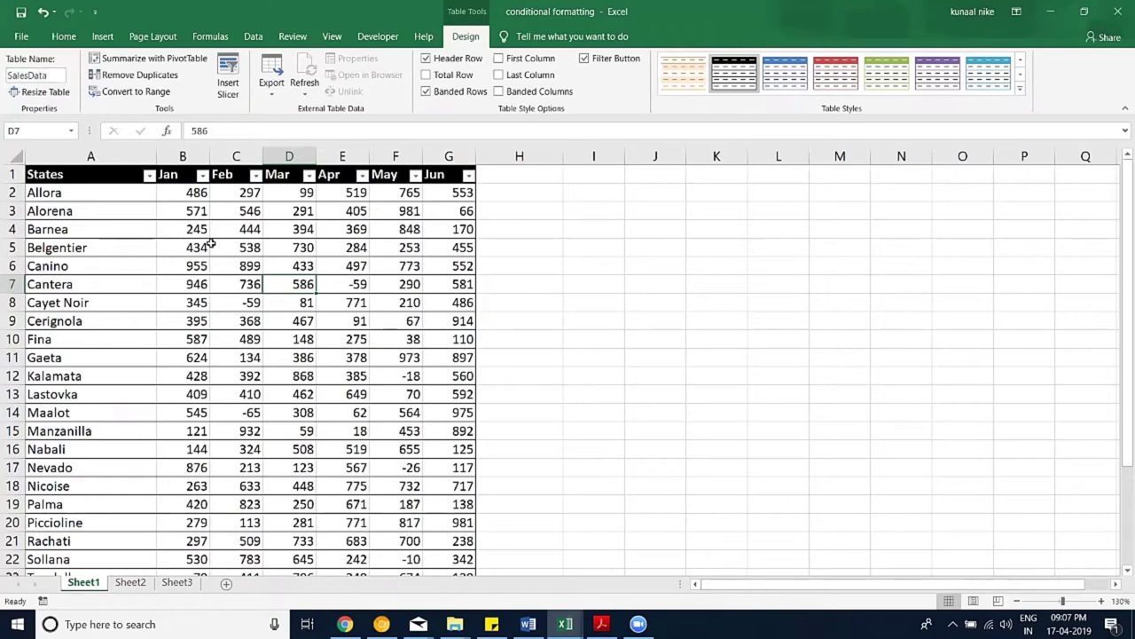
left_click(224, 249)
Step: Select the SalesData table from the Name Box list to check the new name
left_click(71, 130)
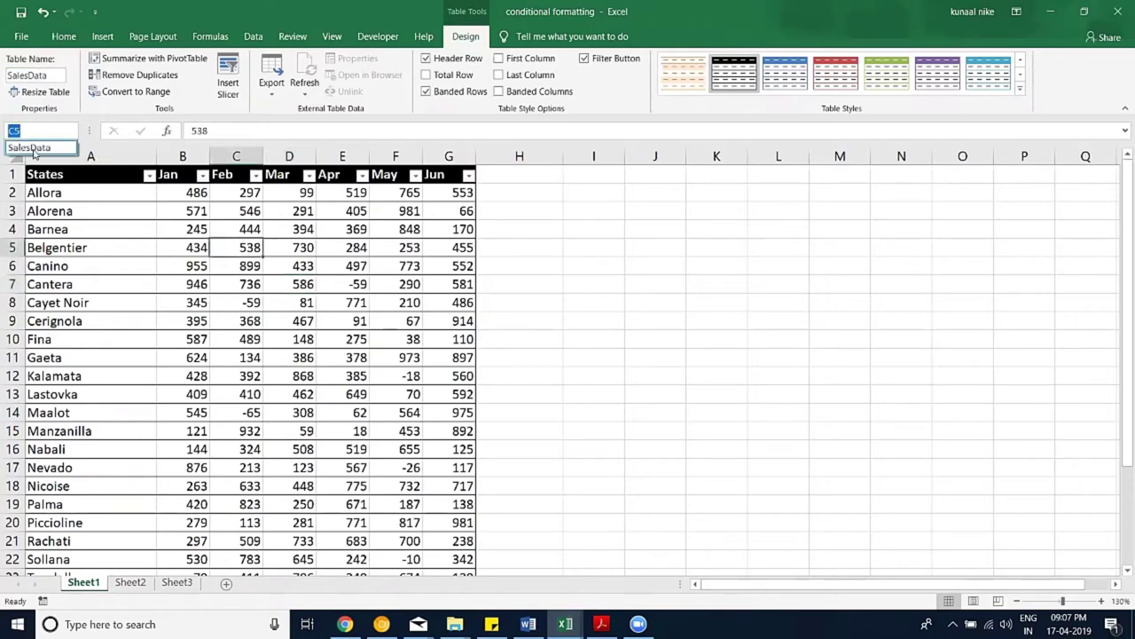
left_click(36, 148)
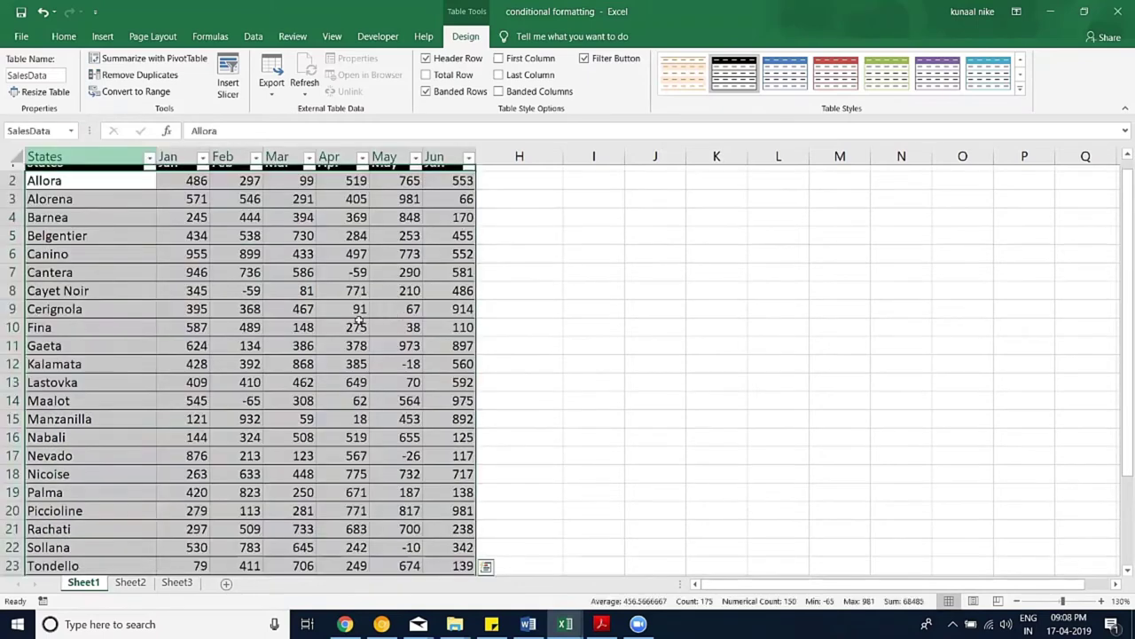
scroll(376, 317, "down", 3)
scroll(544, 317, "up", 4)
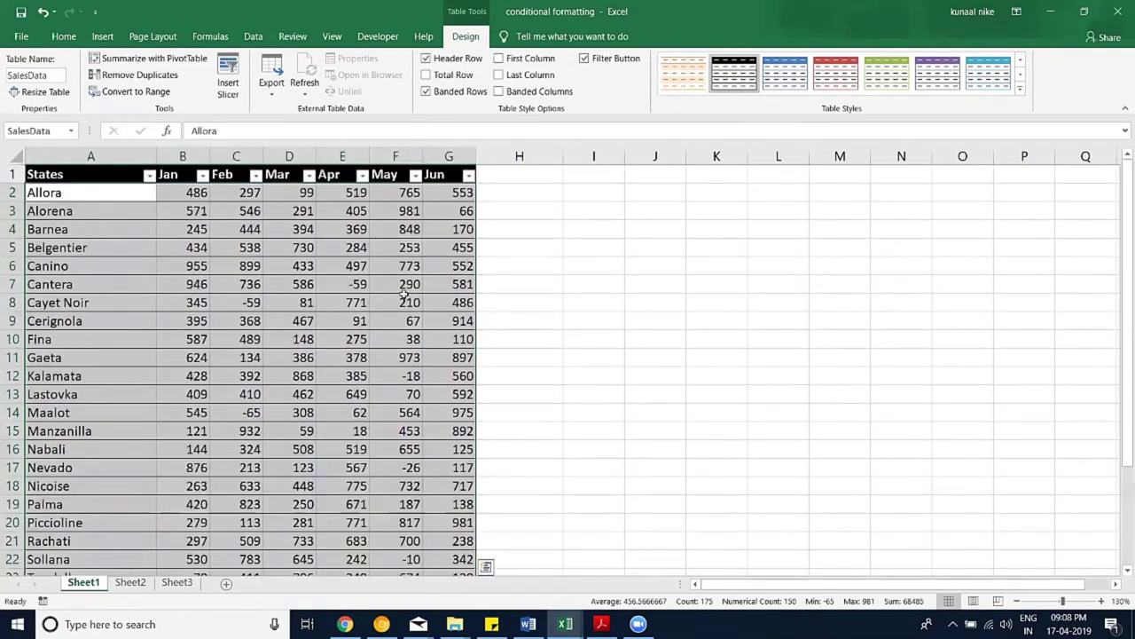
left_click(596, 211)
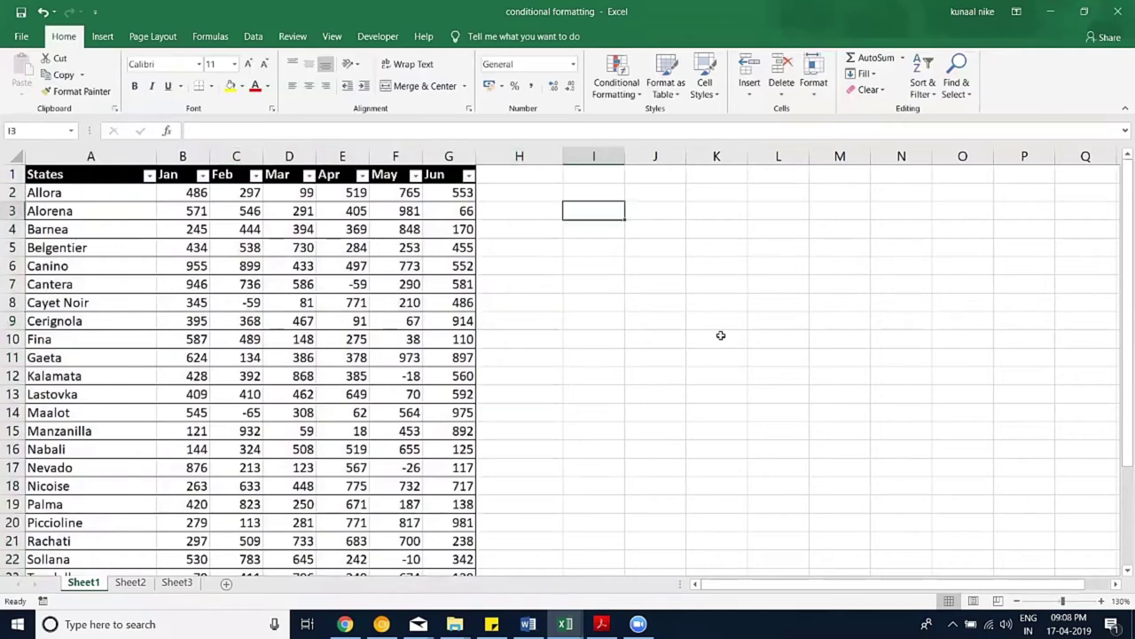
Step: Enter =SUM(SalesData[Jun]) in I3 to total the Jun column
type("=sum(")
key("Left")
key("Left")
key("Up")
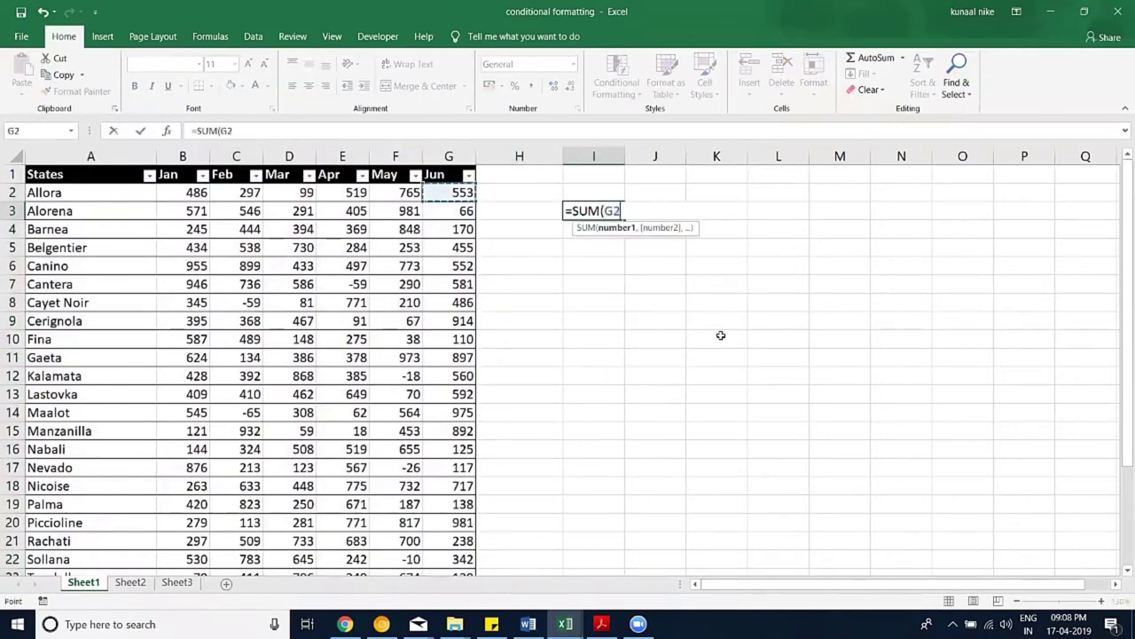
key("ctrl+shift+Down")
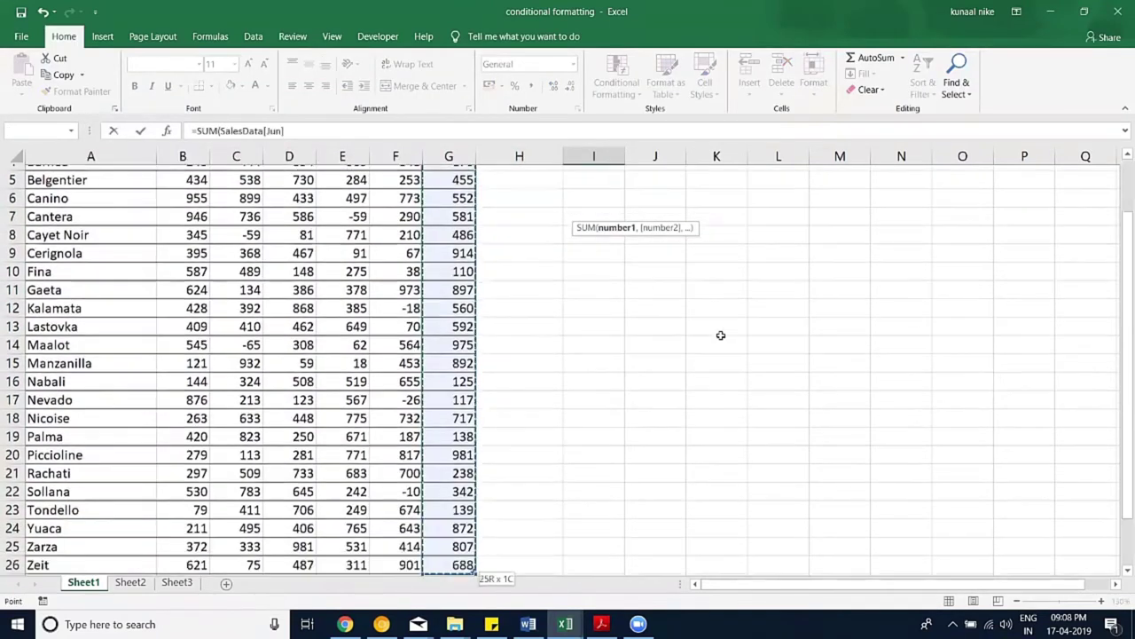
key("ctrl+Return")
key("Return")
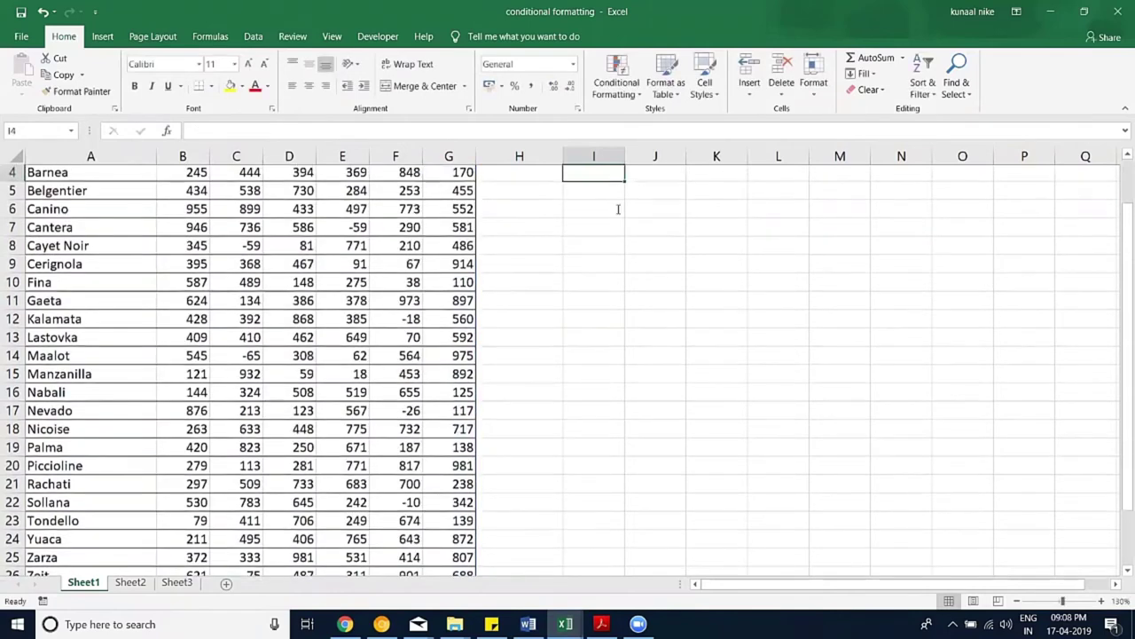
scroll(654, 210, "up", 1)
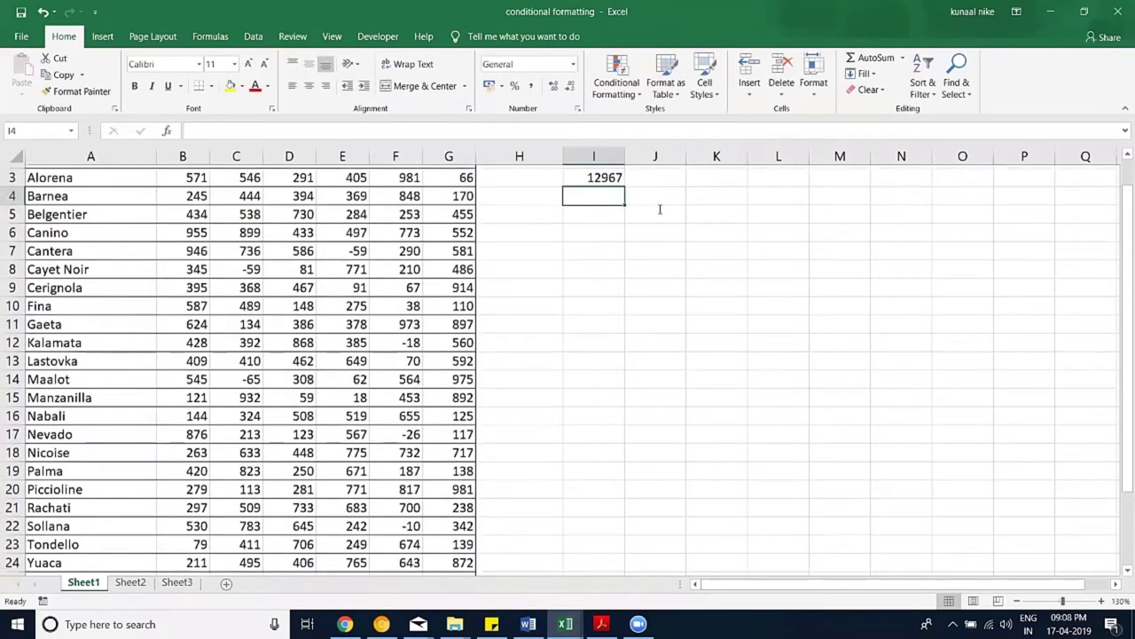
Step: Edit the I3 formula's column reference from Jun to Feb
double_click(604, 178)
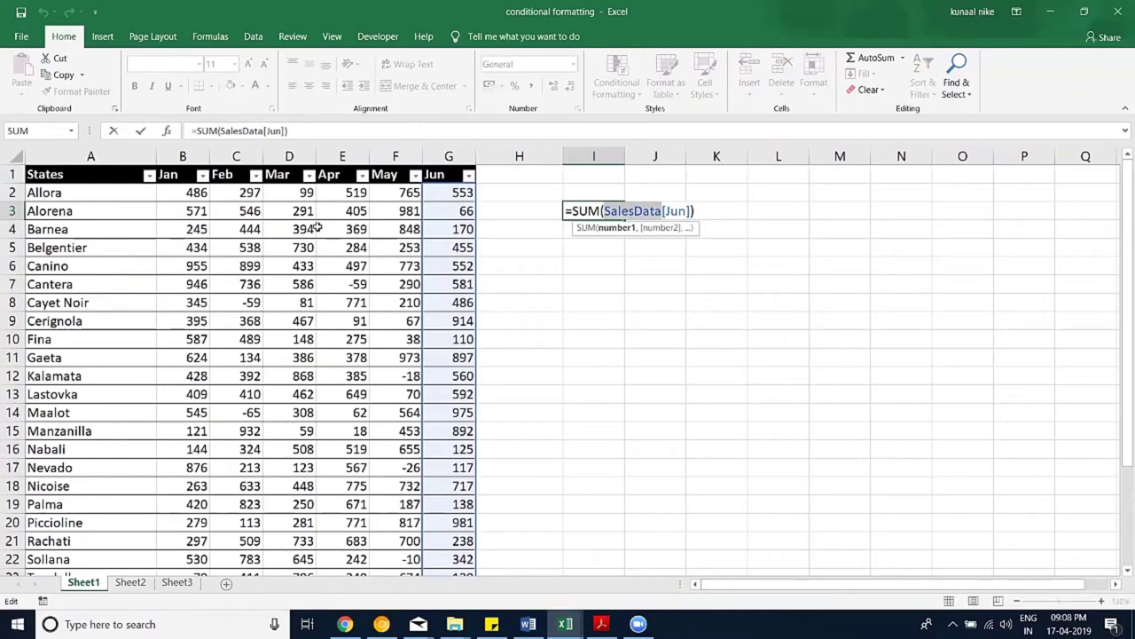
left_click_drag(689, 210, 665, 210)
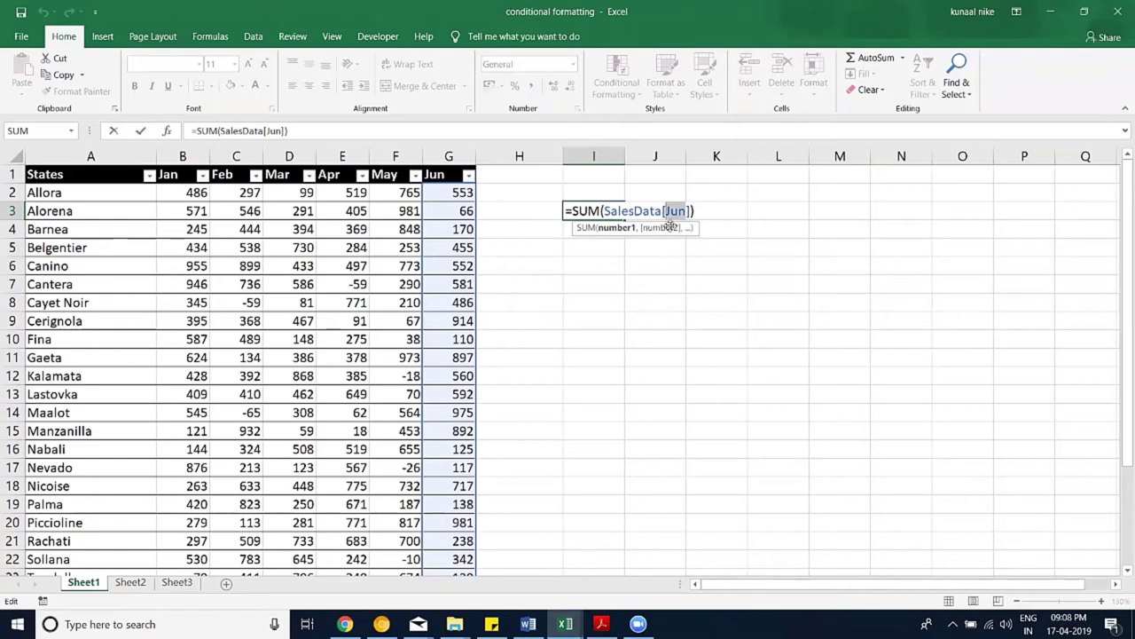
type("Ma")
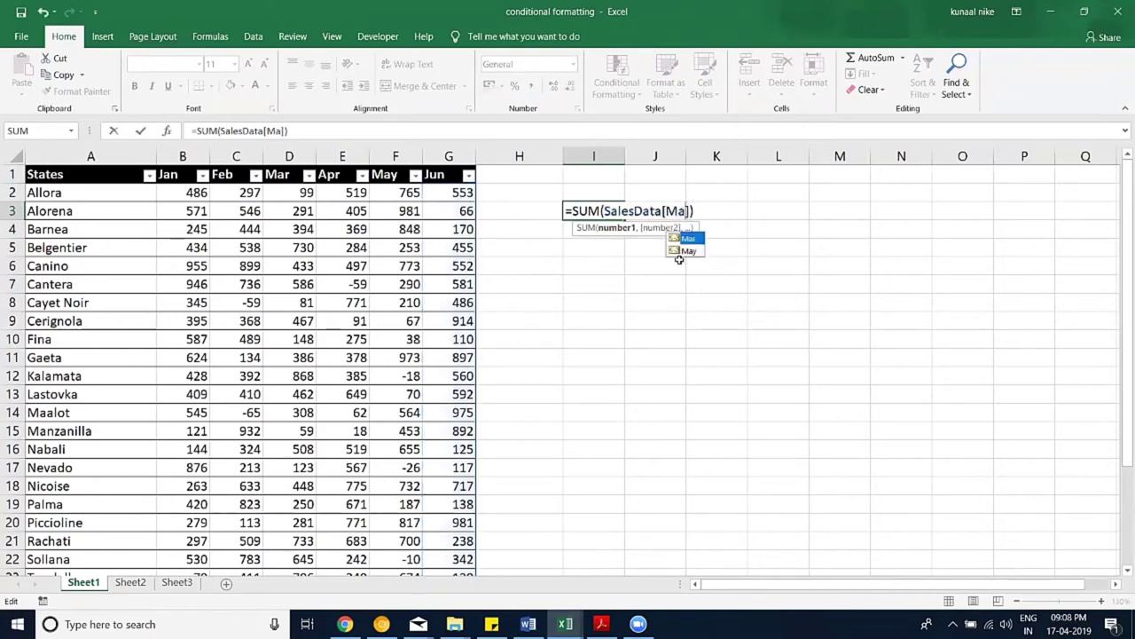
type("y")
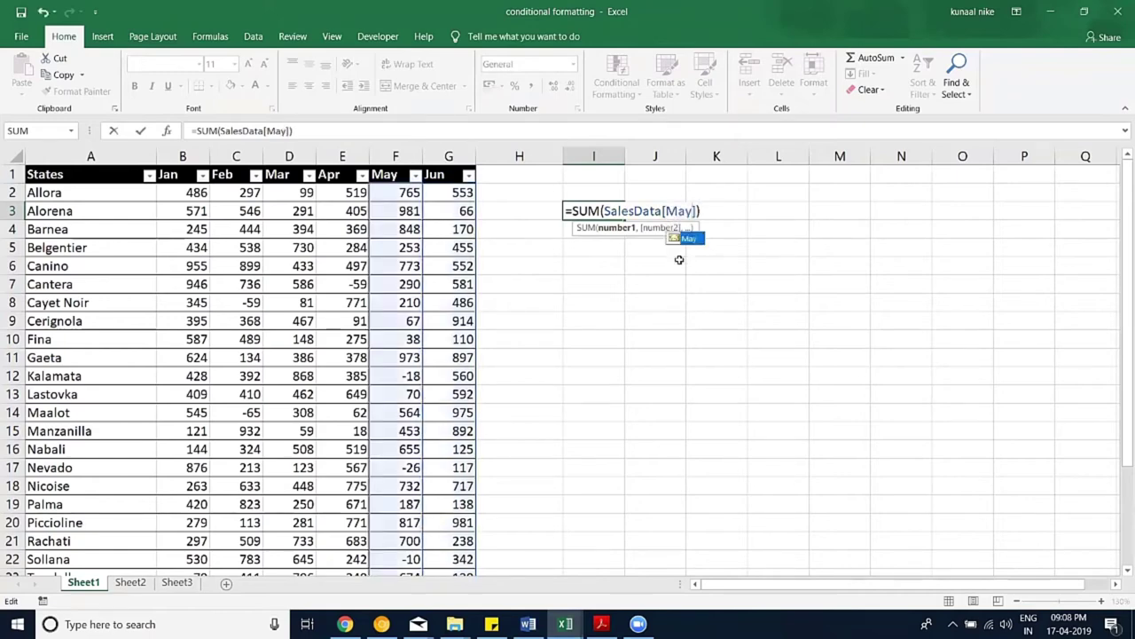
key("BackSpace")
key("BackSpace")
key("BackSpace")
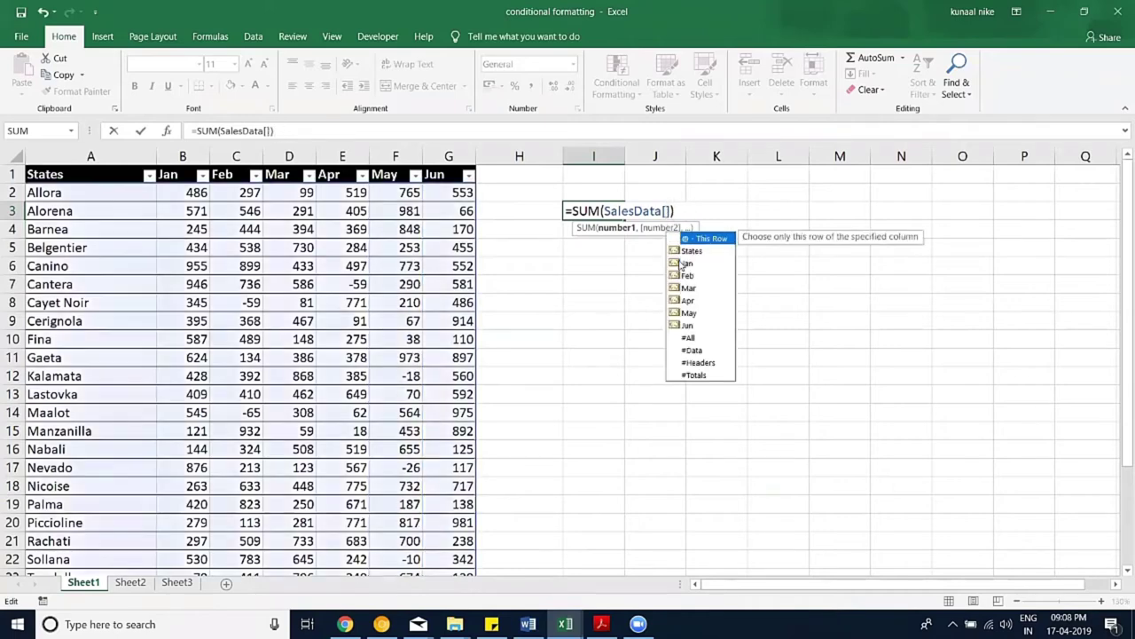
type("Feb")
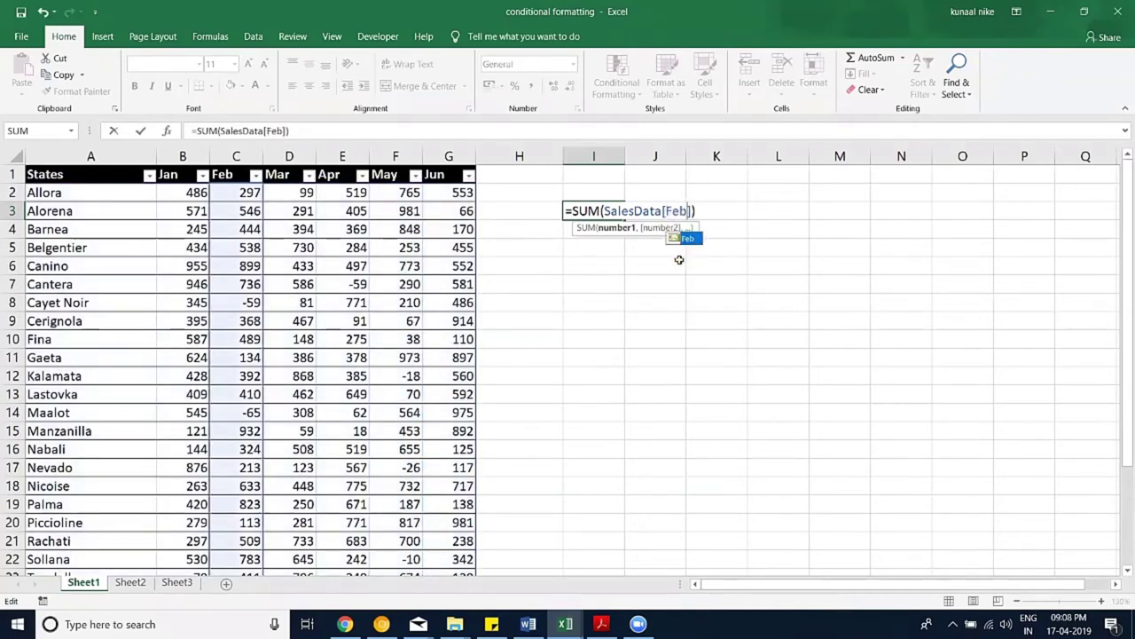
key("Return")
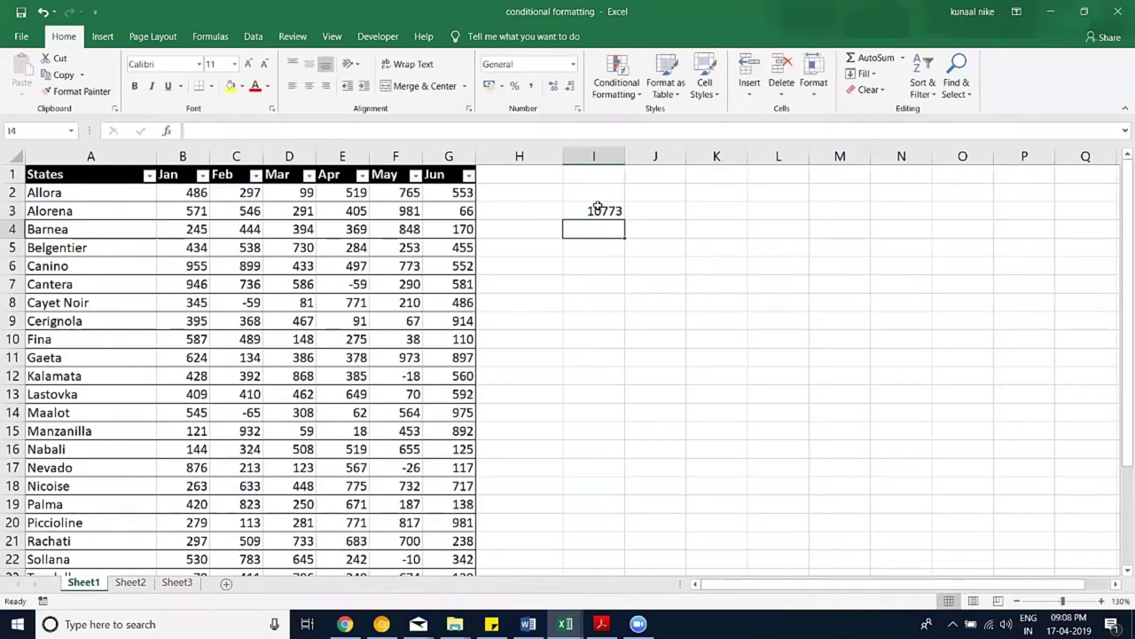
Step: Recheck the I3 formula, which totals the Feb column as 10773
double_click(598, 211)
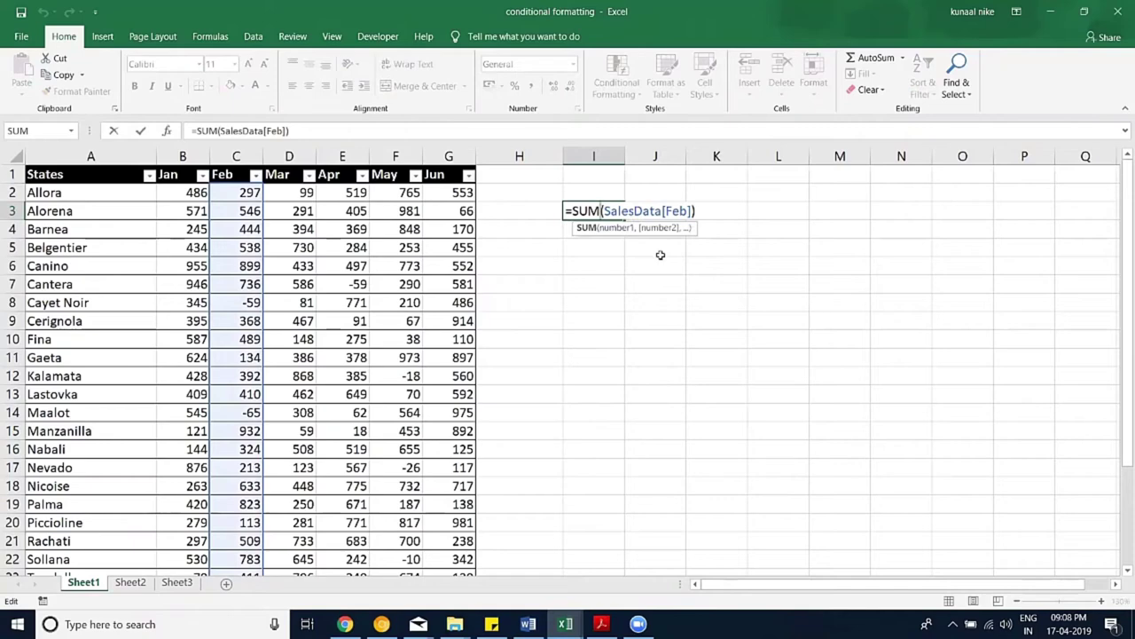
key("ctrl+Return")
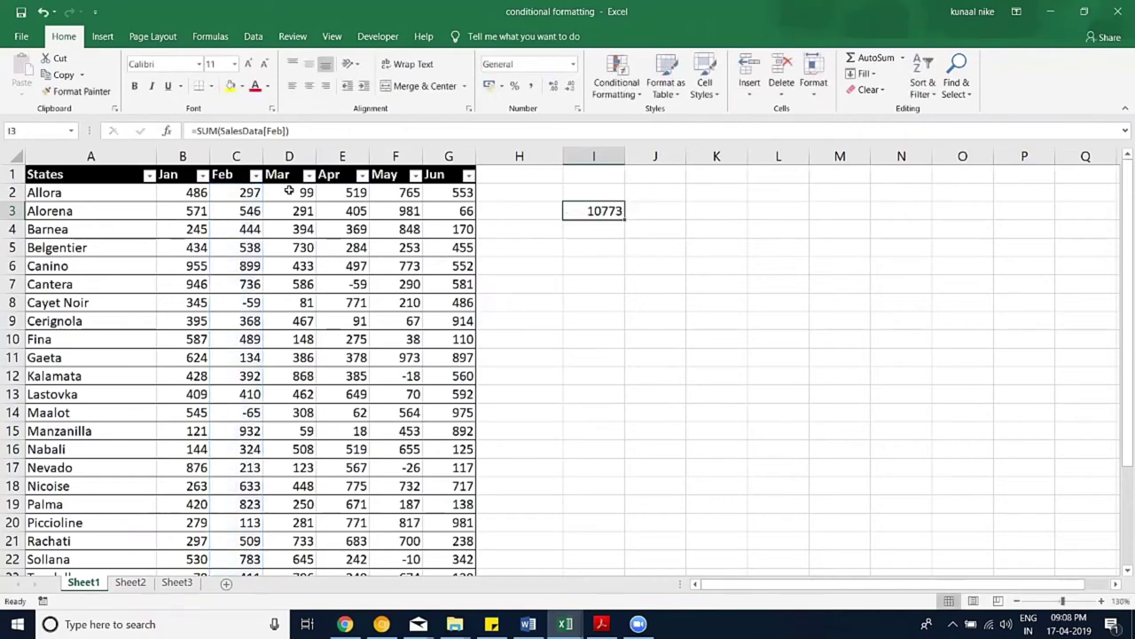
double_click(574, 210)
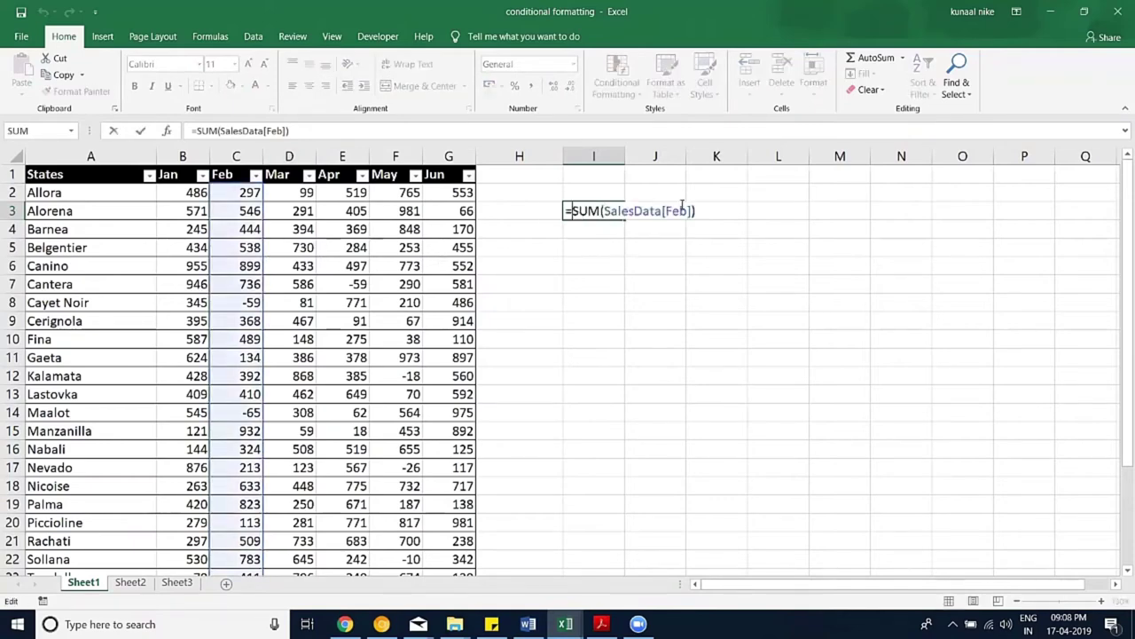
scroll(231, 298, "down", 1)
scroll(582, 240, "up", 1)
key("ctrl+Return")
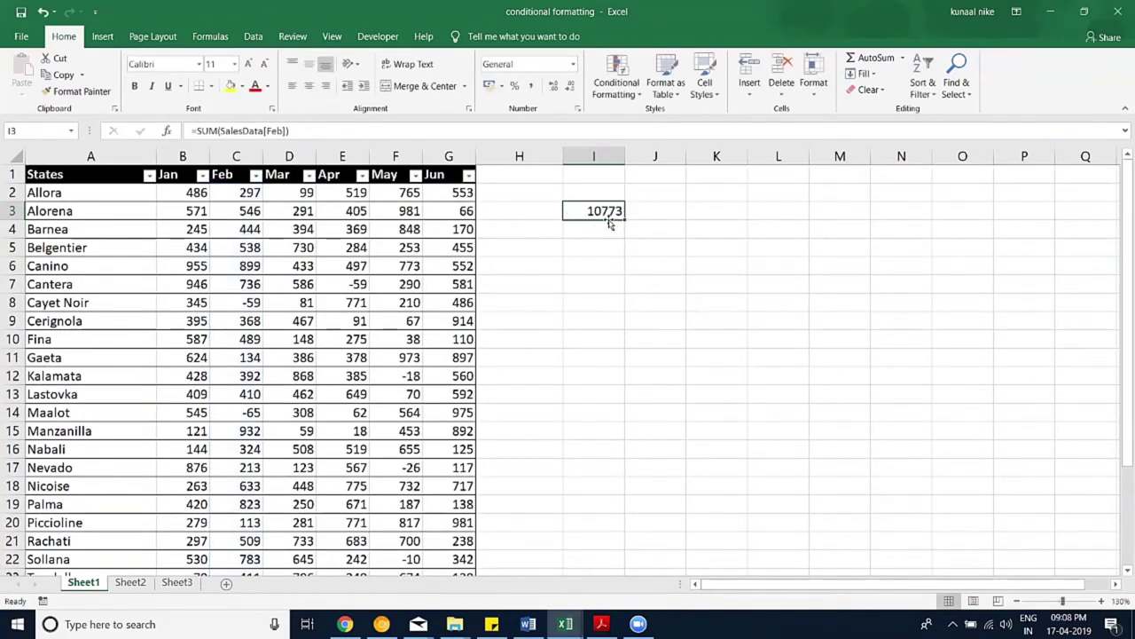
Step: Move the 10773 total from I3 down to I20
left_click_drag(611, 224, 610, 532)
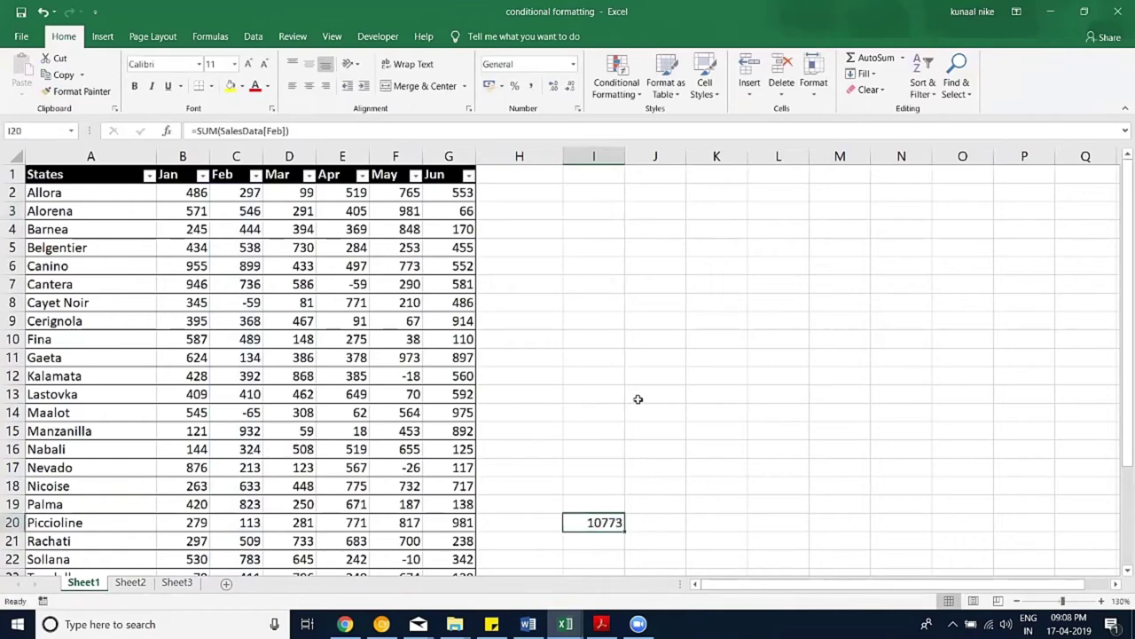
scroll(637, 302, "down", 1)
scroll(604, 310, "down", 1)
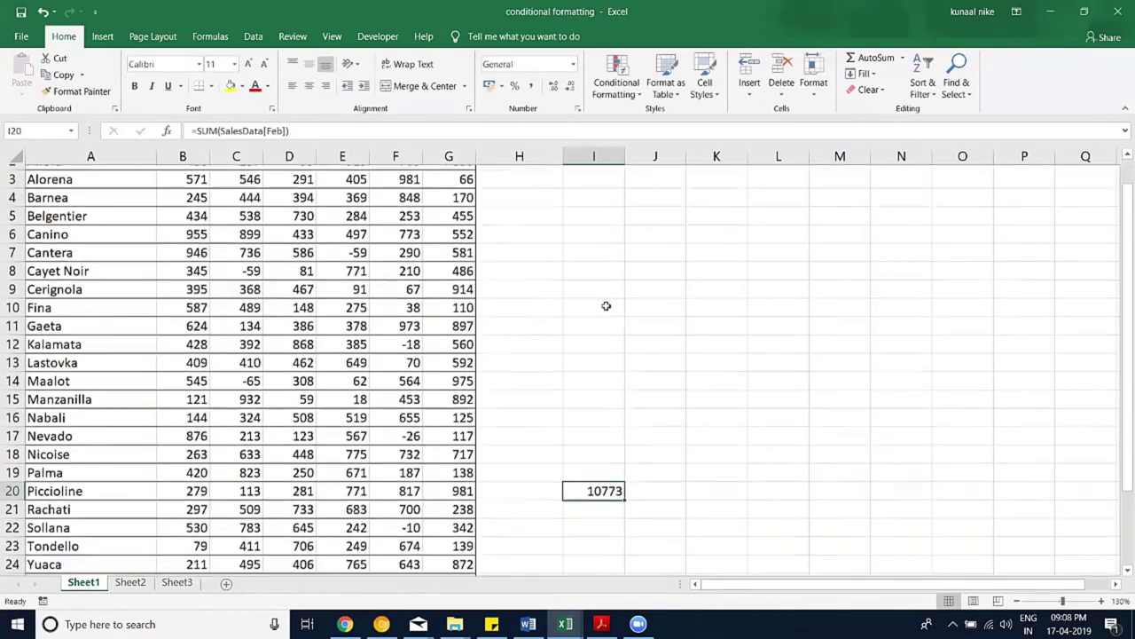
scroll(603, 311, "down", 3)
Step: Copy the Tondello–Zeit rows A23:G26 and paste them at A27:G30
left_click(75, 355)
left_click_drag(223, 384, 301, 394)
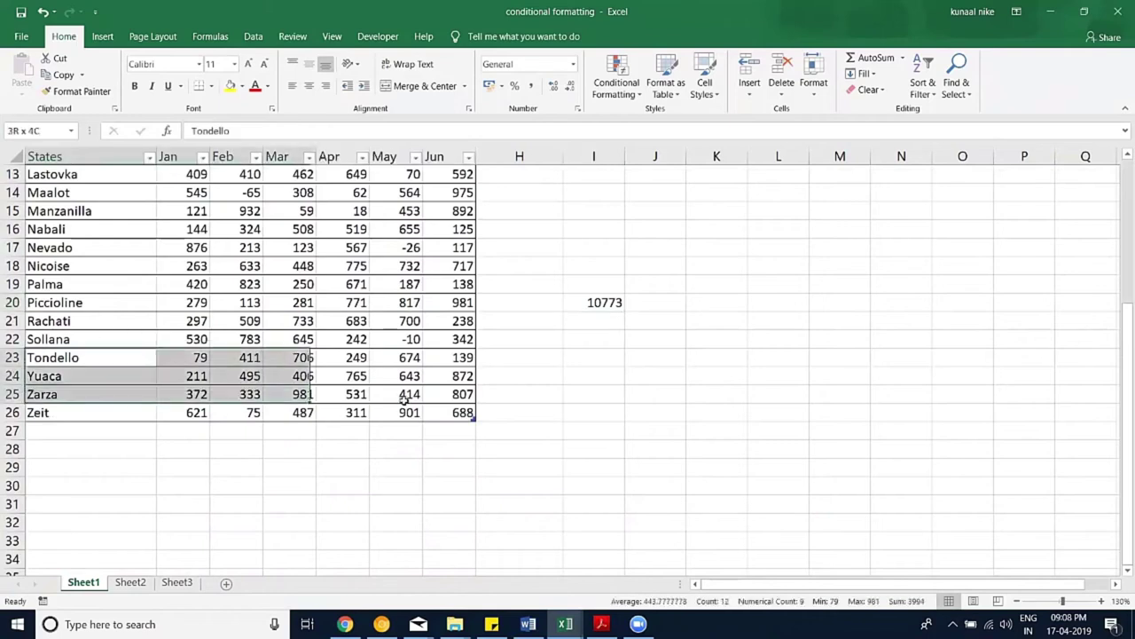
left_click_drag(66, 456, 461, 413)
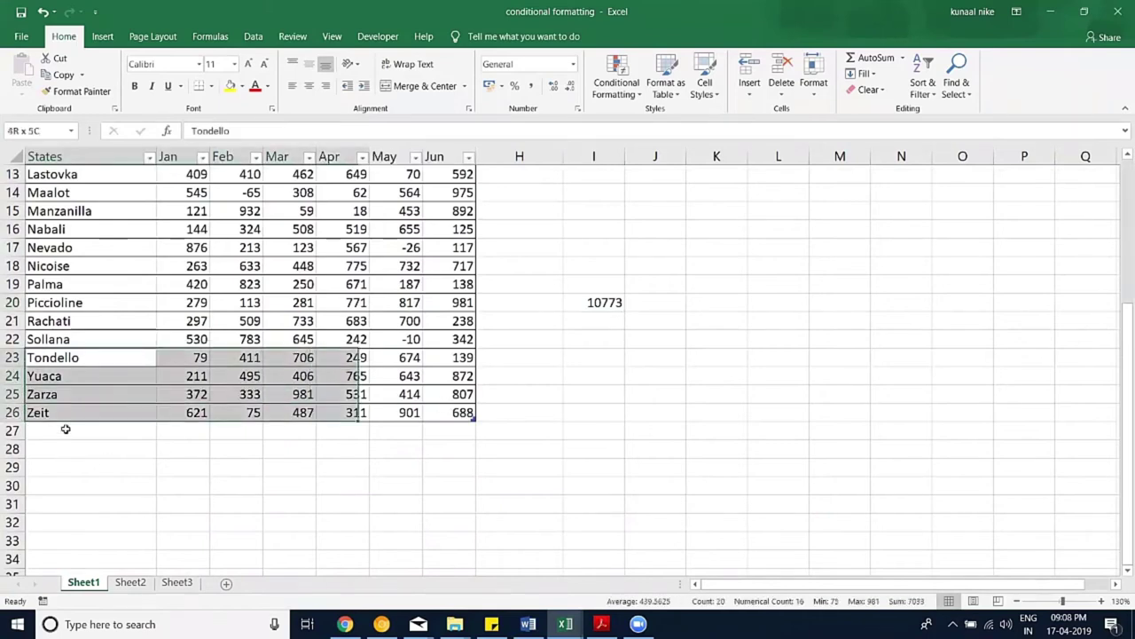
key("ctrl+c")
left_click(63, 431)
key("ctrl+v")
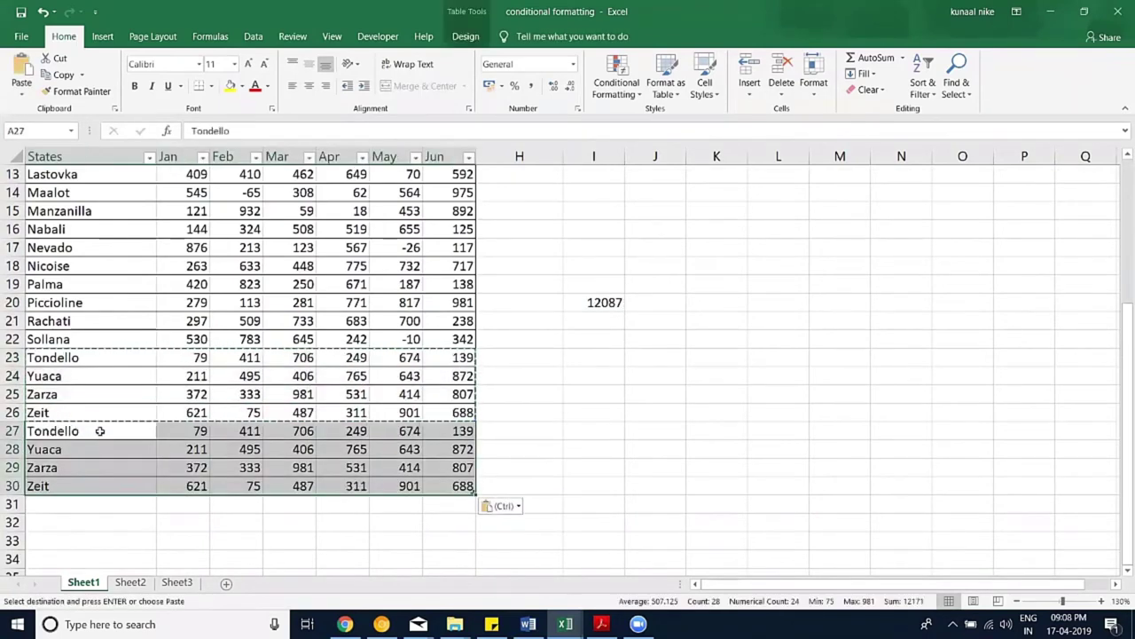
Step: Name the new rows State1 to State4 in A27:A30
left_click(79, 431)
type("State1")
key("Return")
left_click(79, 433)
left_click_drag(146, 485, 147, 490)
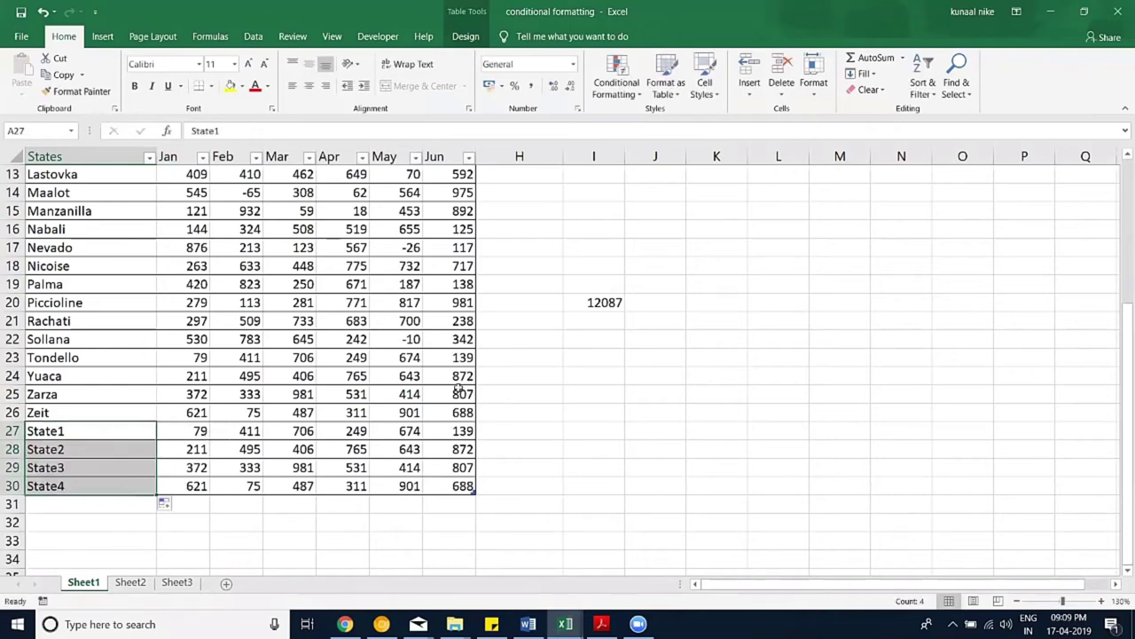
Step: Confirm the I20 total now reads 12087 and move it to I7
left_click(610, 302)
double_click(609, 302)
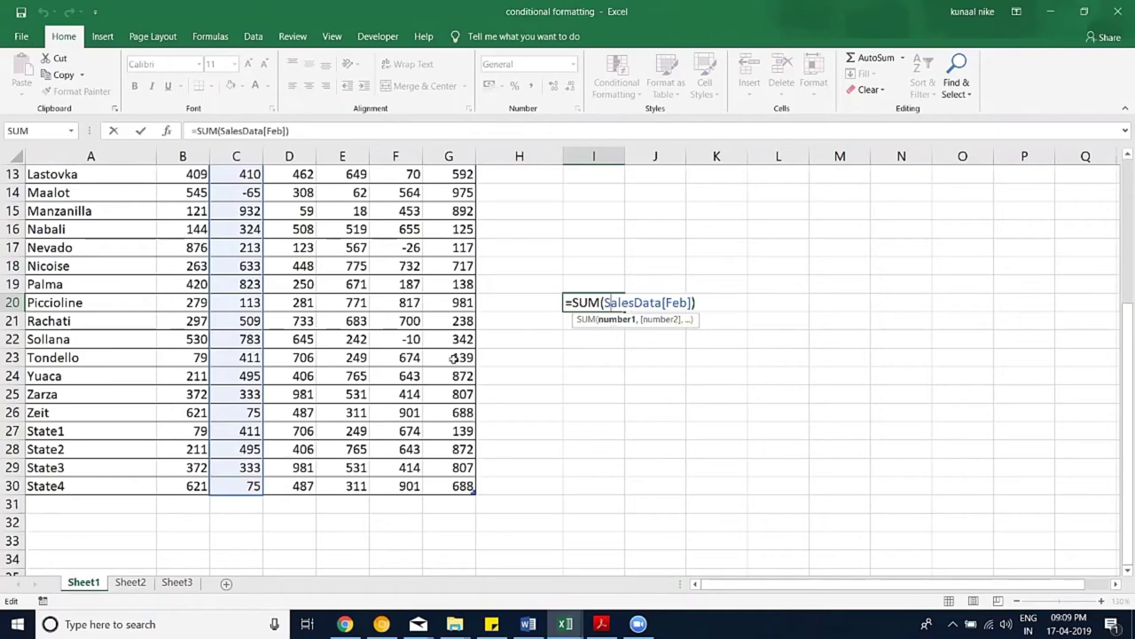
key("ctrl+Return")
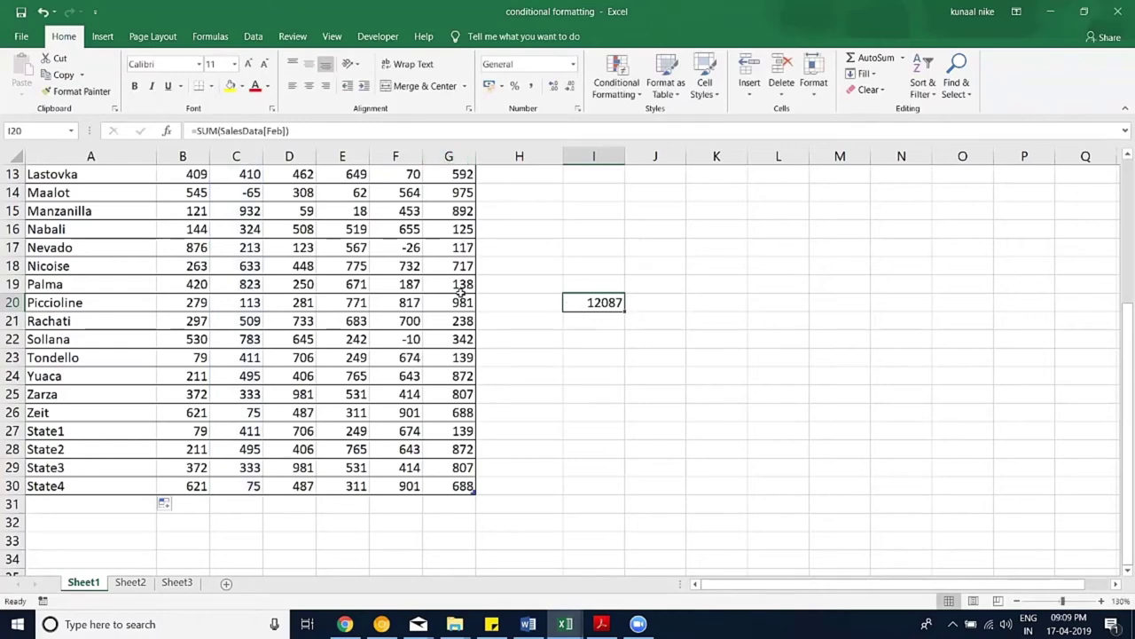
scroll(433, 319, "up", 3)
scroll(599, 519, "up", 1)
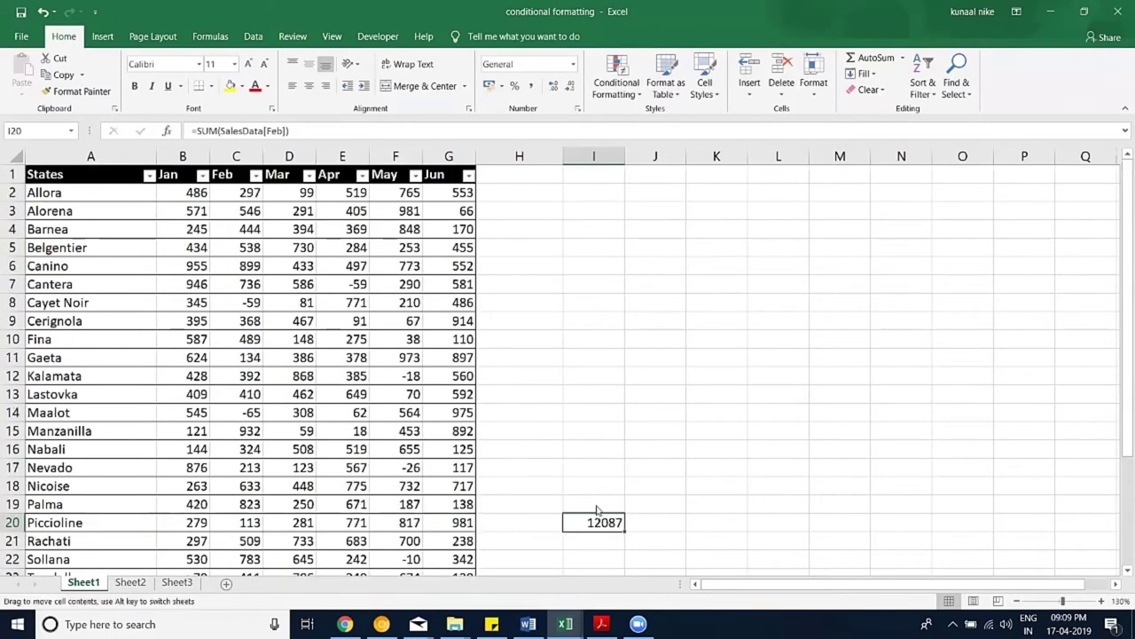
left_click_drag(598, 294, 603, 286)
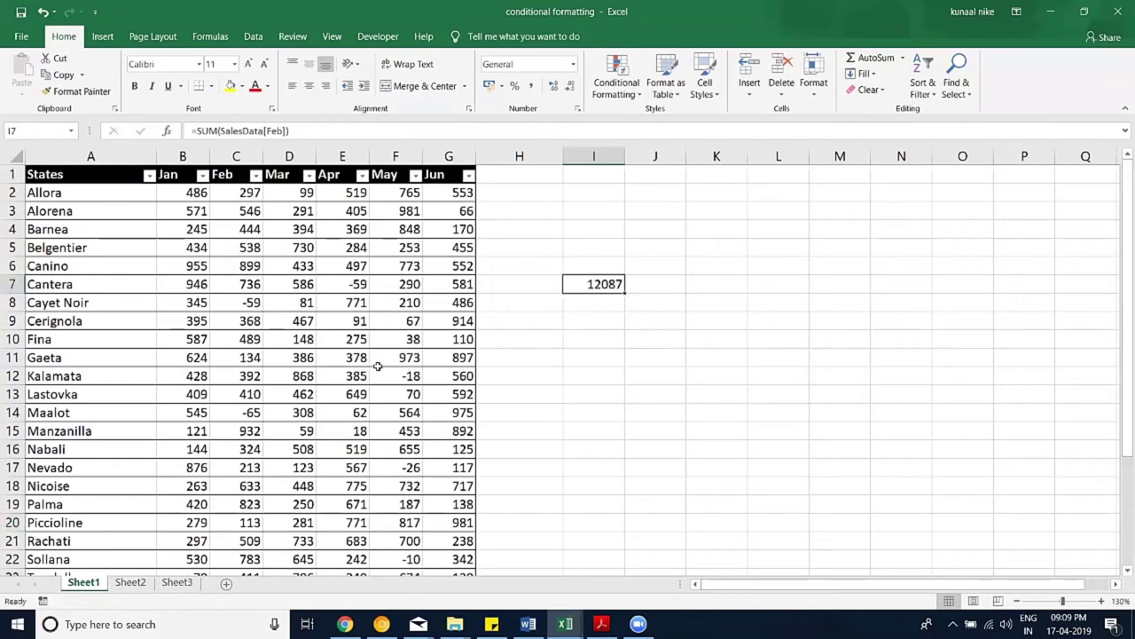
left_click(337, 264)
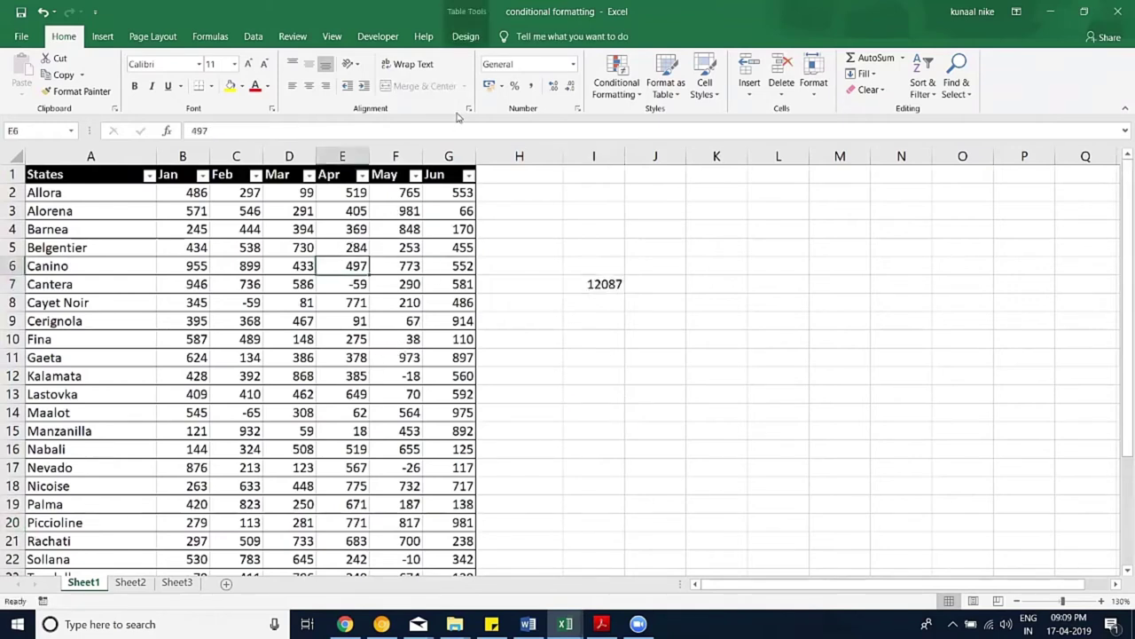
Step: Convert the SalesData table back to a normal range
left_click(465, 37)
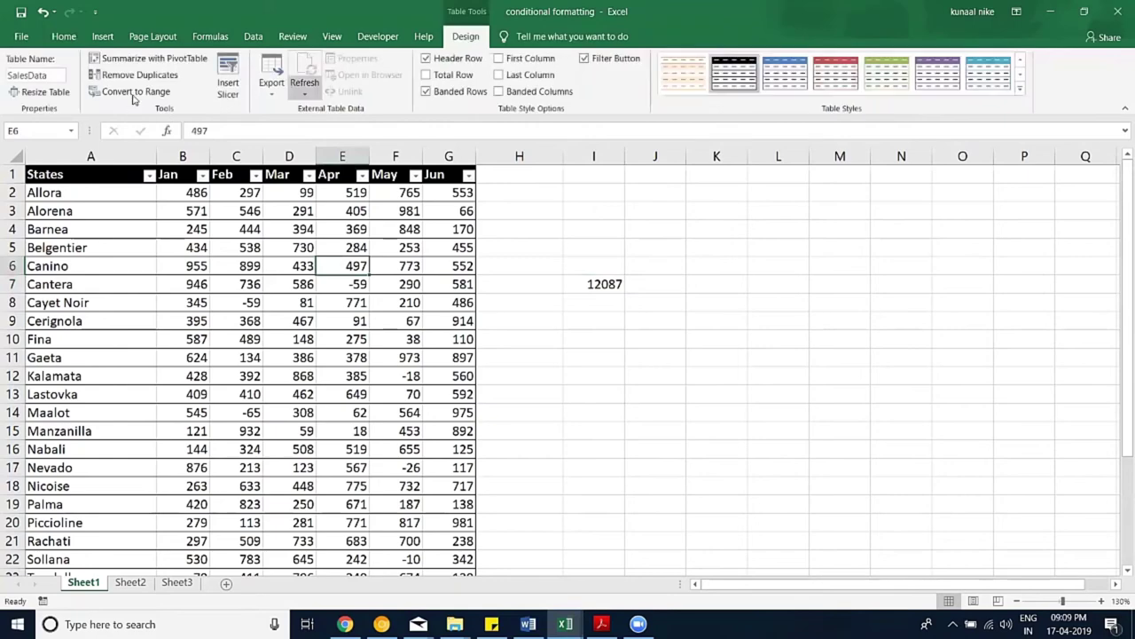
left_click(133, 92)
left_click(541, 352)
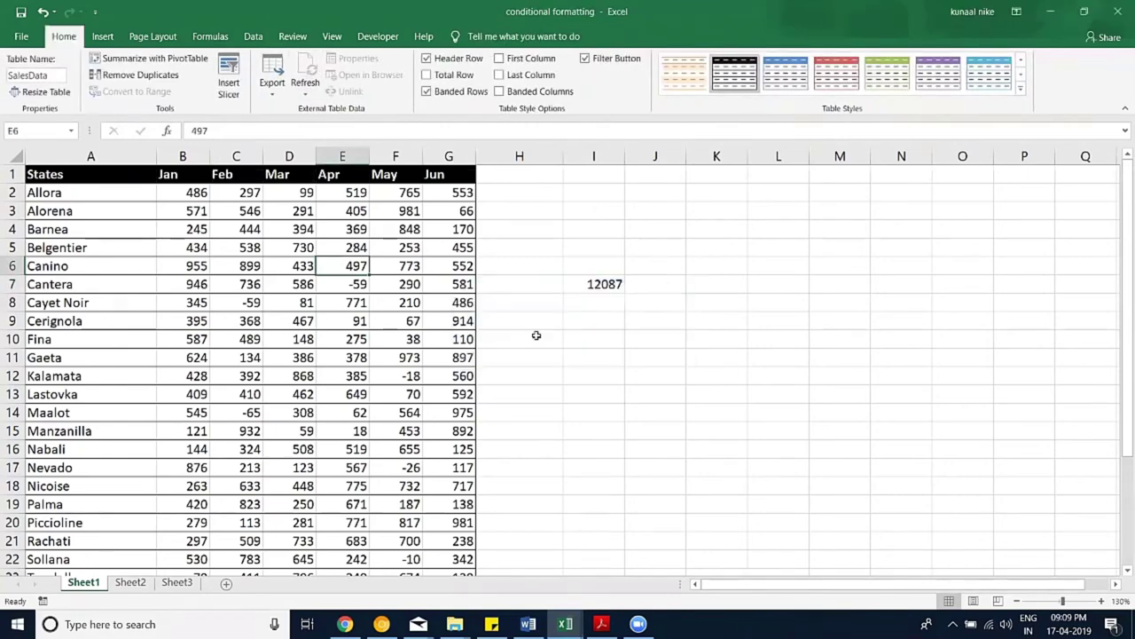
left_click(537, 335)
Step: Inspect I7's formula, now =SUM(Sheet1!$C$2:$C$30), still showing 12087
left_click(590, 284)
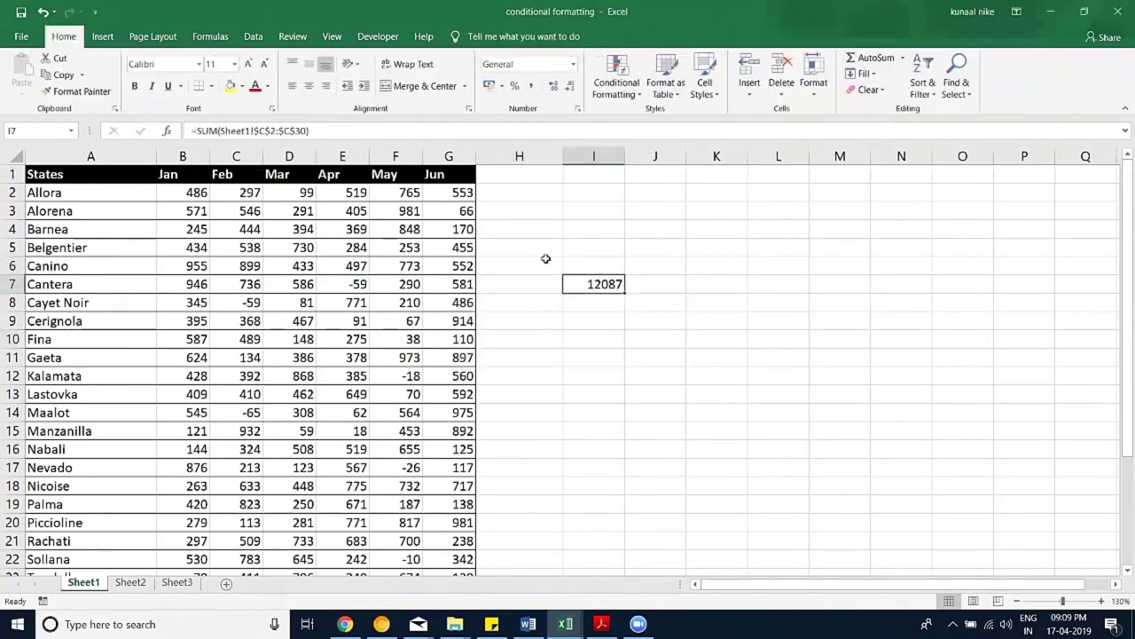
double_click(607, 283)
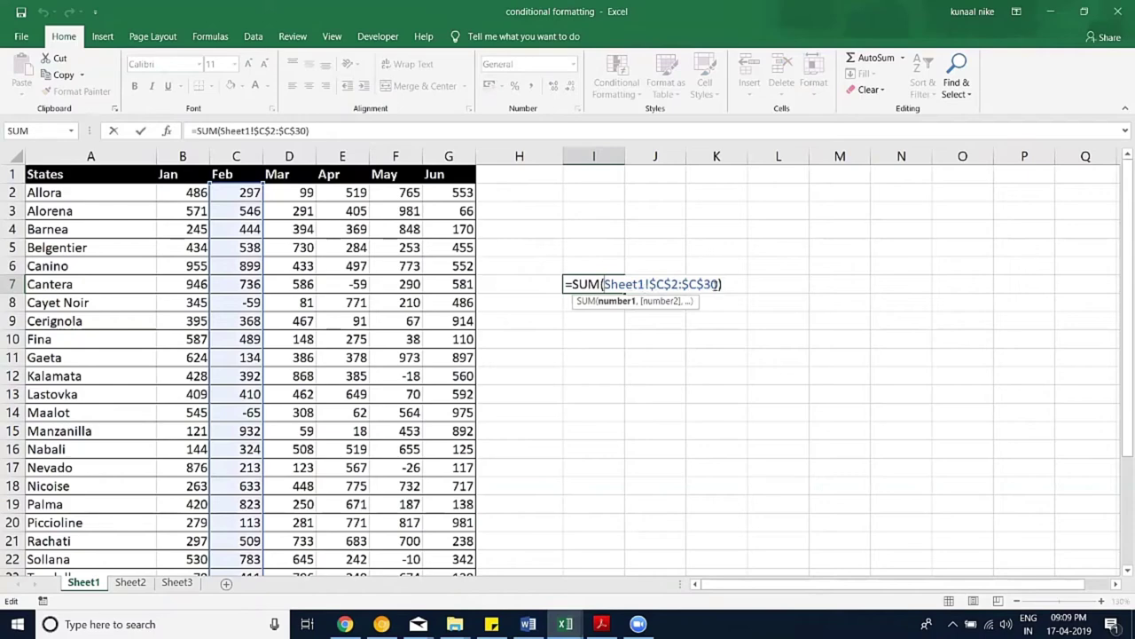
key("Escape")
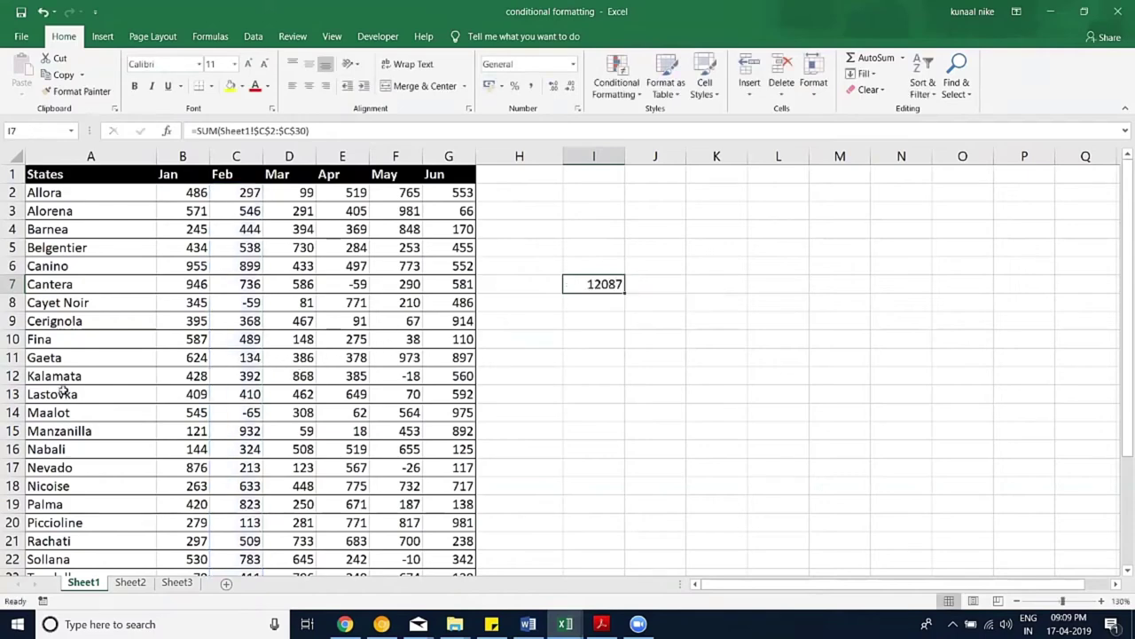
scroll(275, 380, "down", 5)
scroll(603, 279, "up", 5)
scroll(364, 355, "down", 4)
scroll(364, 355, "up", 4)
left_click(355, 246)
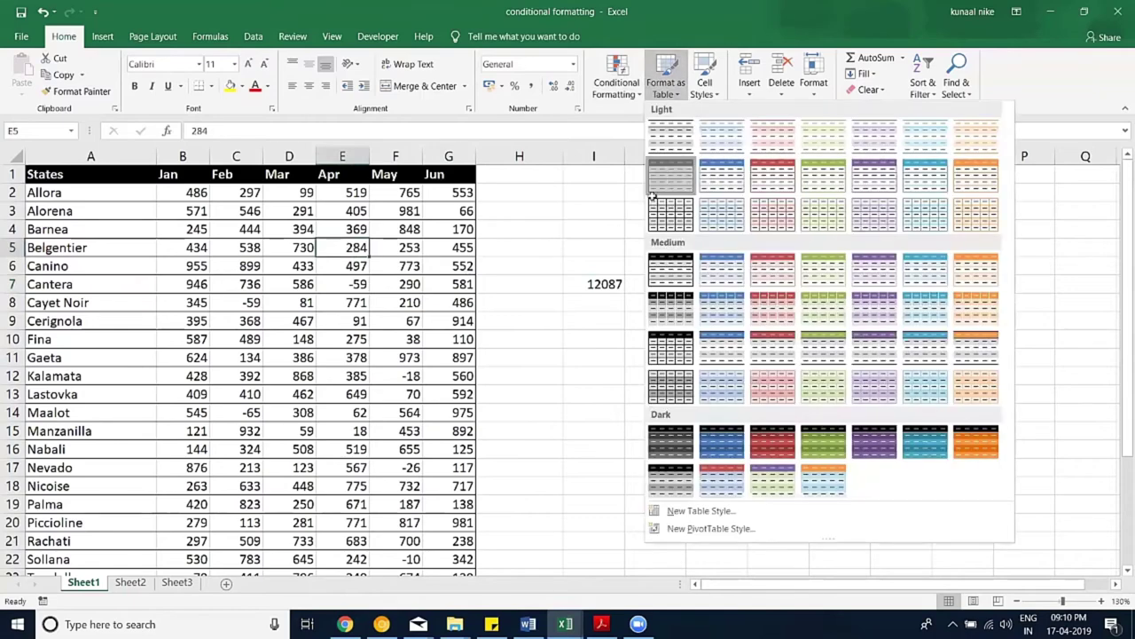
Step: Turn A1:G30 back into a table with a light style
left_click(671, 188)
key("Return")
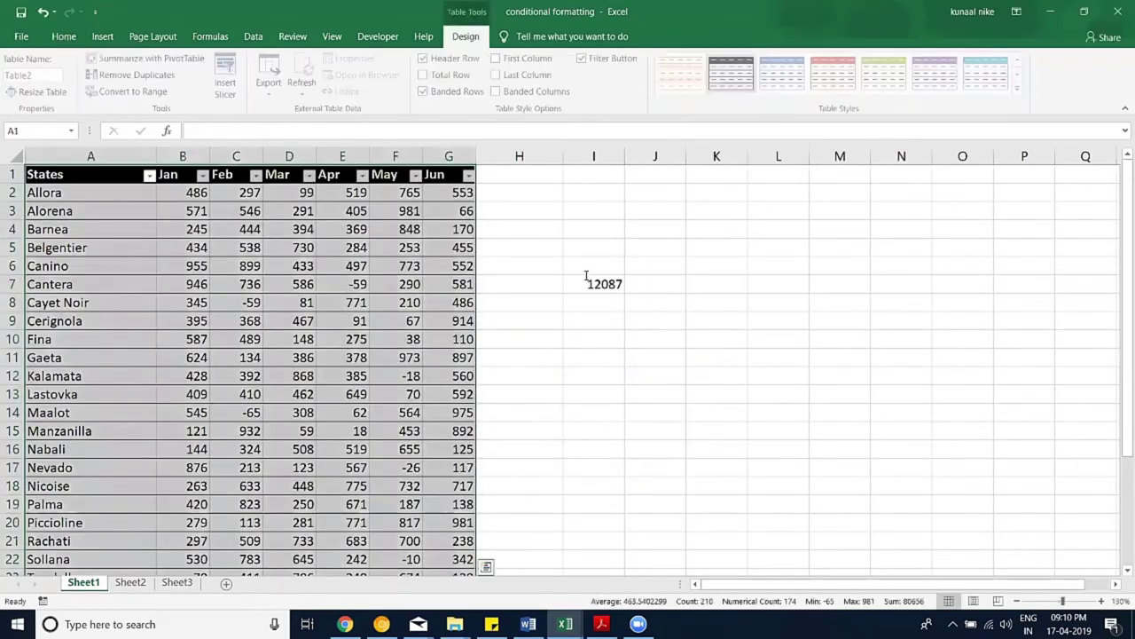
double_click(589, 280)
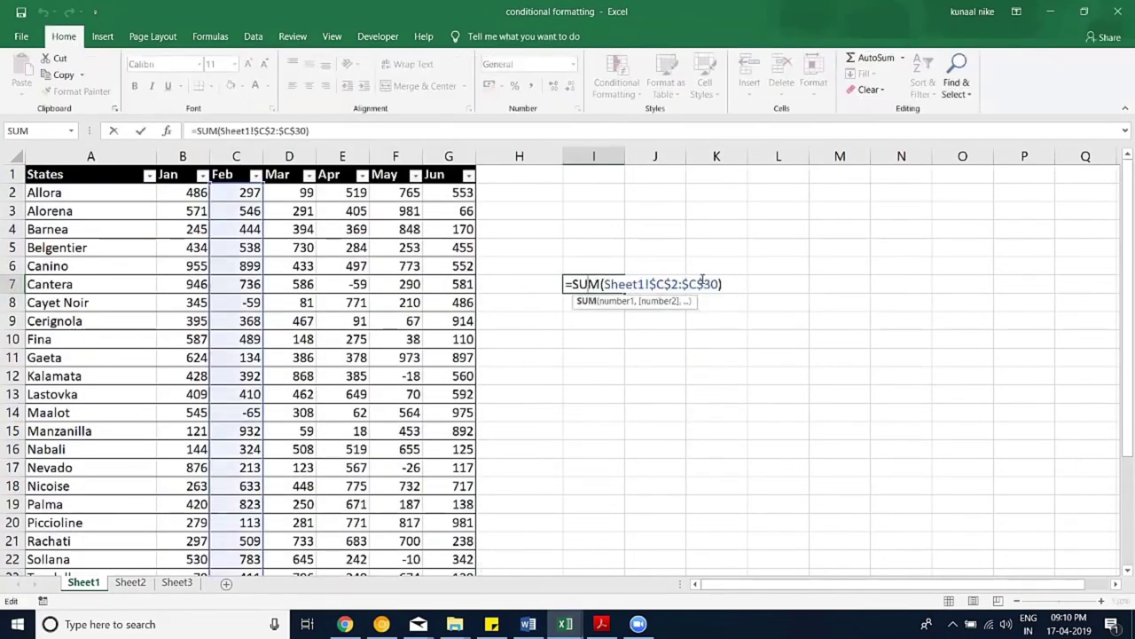
Step: Rewrite the I7 total as =SUM(Table2[Feb]), still giving 12087
left_click_drag(721, 284, 671, 286)
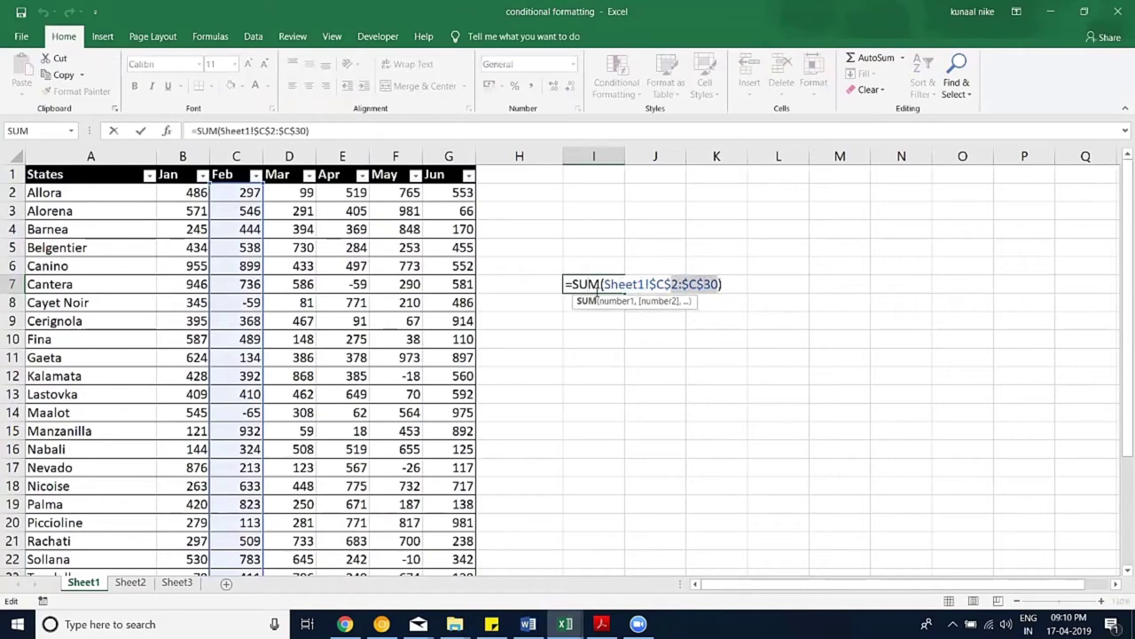
left_click(605, 284, "shift")
key("BackSpace")
left_click(236, 193)
key("Escape")
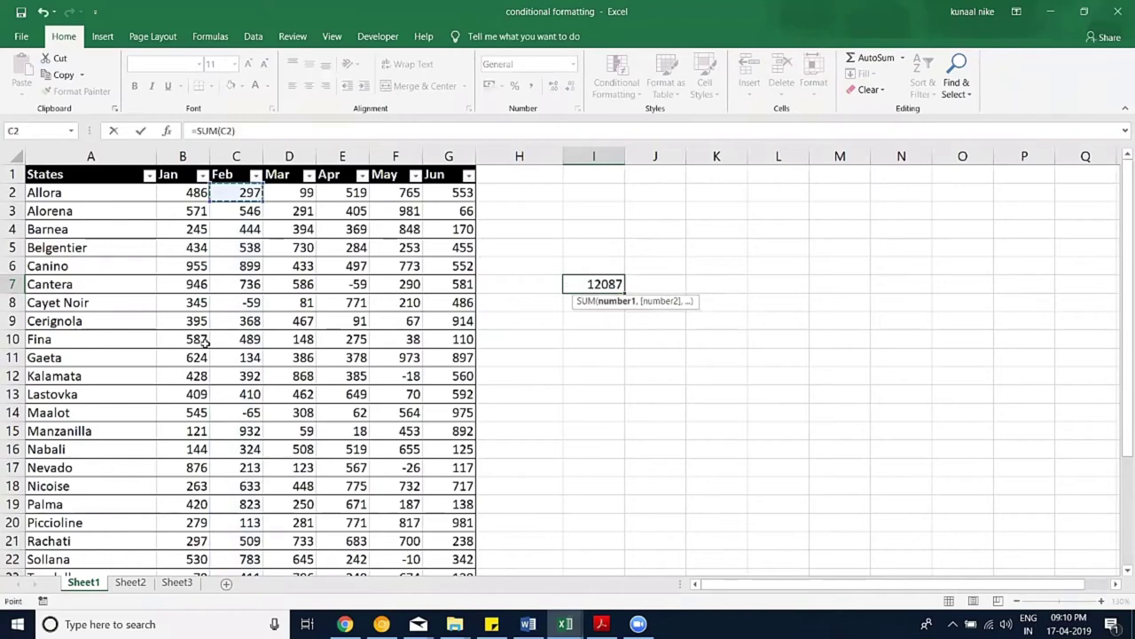
key("ctrl+shift+Down")
key("Return")
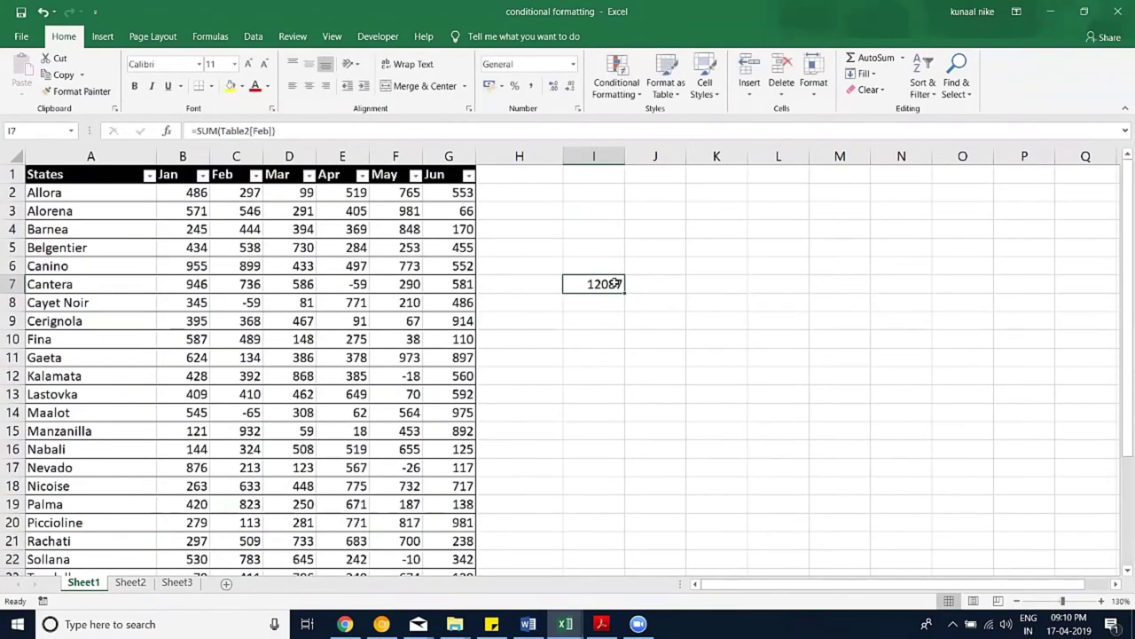
double_click(615, 283)
key("Escape")
Step: Add a total row and bold the first and last columns of Table2
left_click(361, 248)
left_click(467, 40)
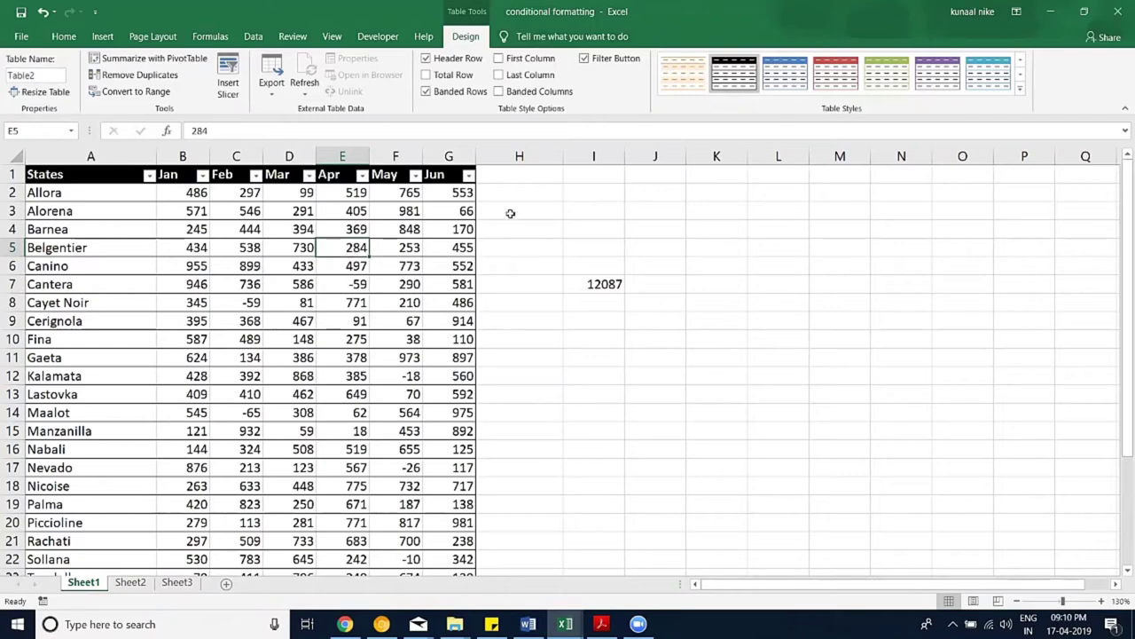
scroll(509, 209, "down", 1)
scroll(434, 283, "down", 4)
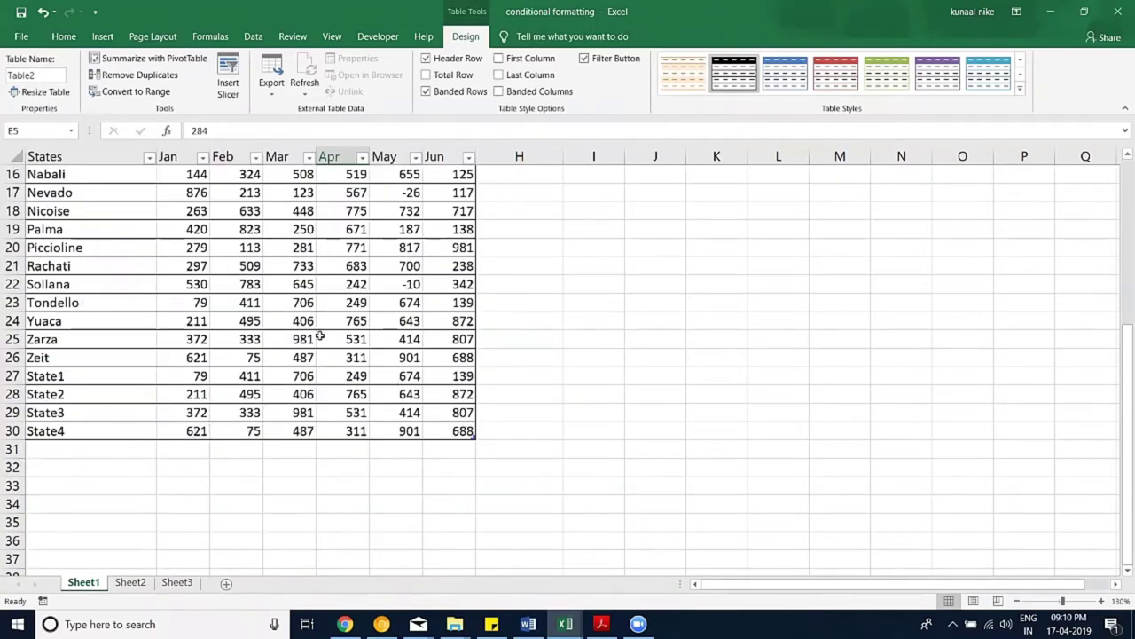
left_click(469, 77)
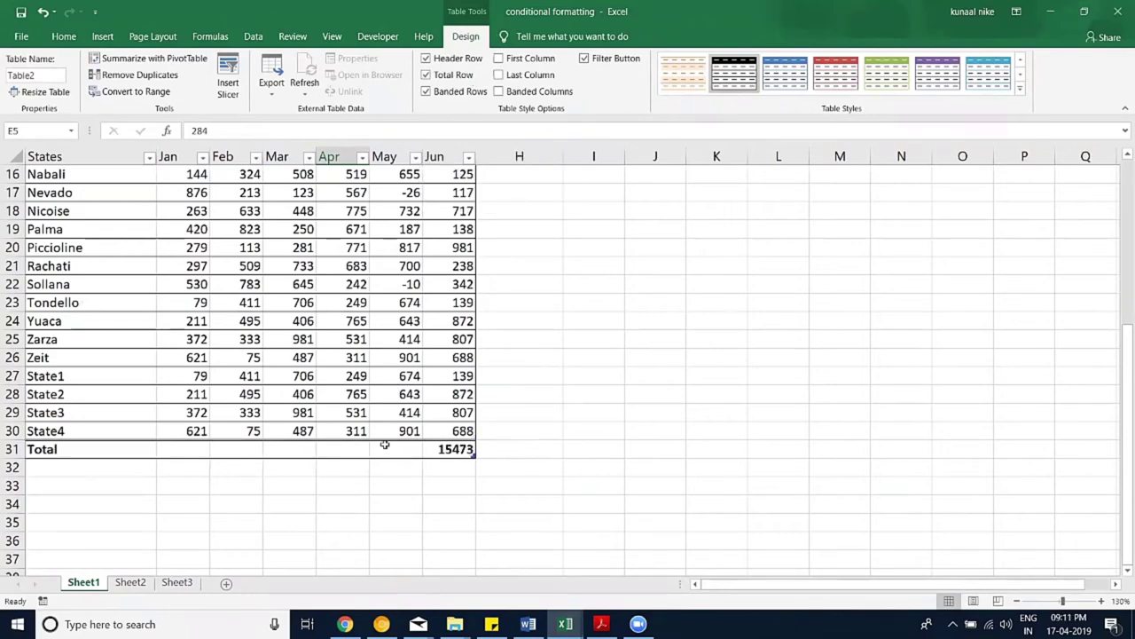
left_click(530, 58)
scroll(266, 355, "up", 4)
scroll(266, 355, "up", 1)
left_click(500, 74)
Step: Set the May total in row 31 to show the maximum
scroll(355, 390, "down", 7)
scroll(400, 367, "up", 2)
scroll(450, 281, "up", 5)
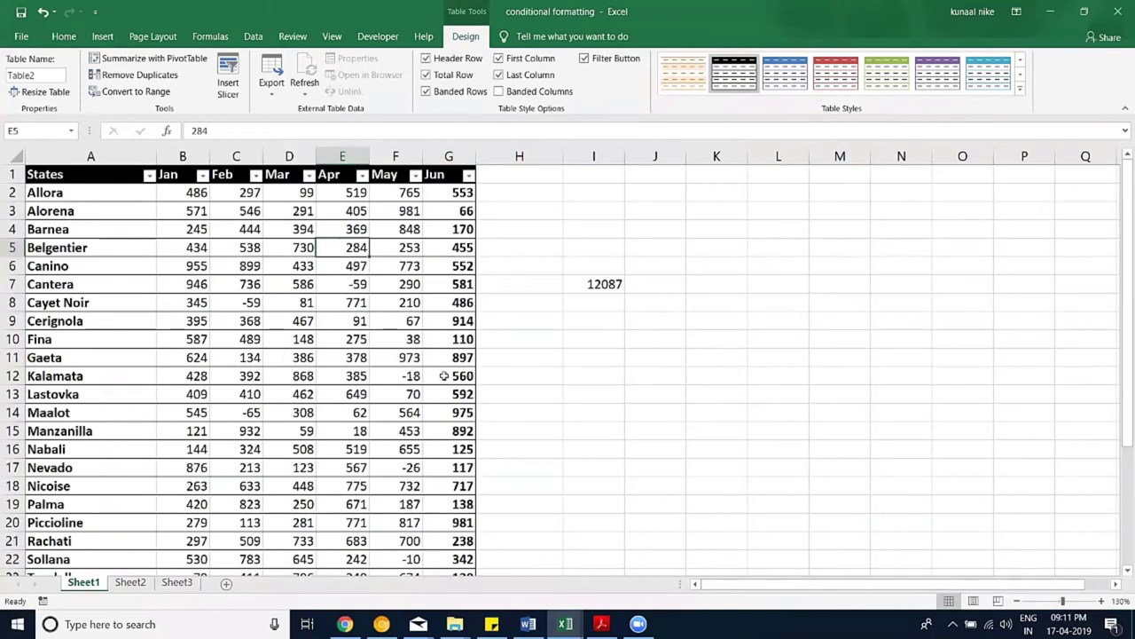
scroll(414, 304, "down", 2)
scroll(418, 453, "down", 2)
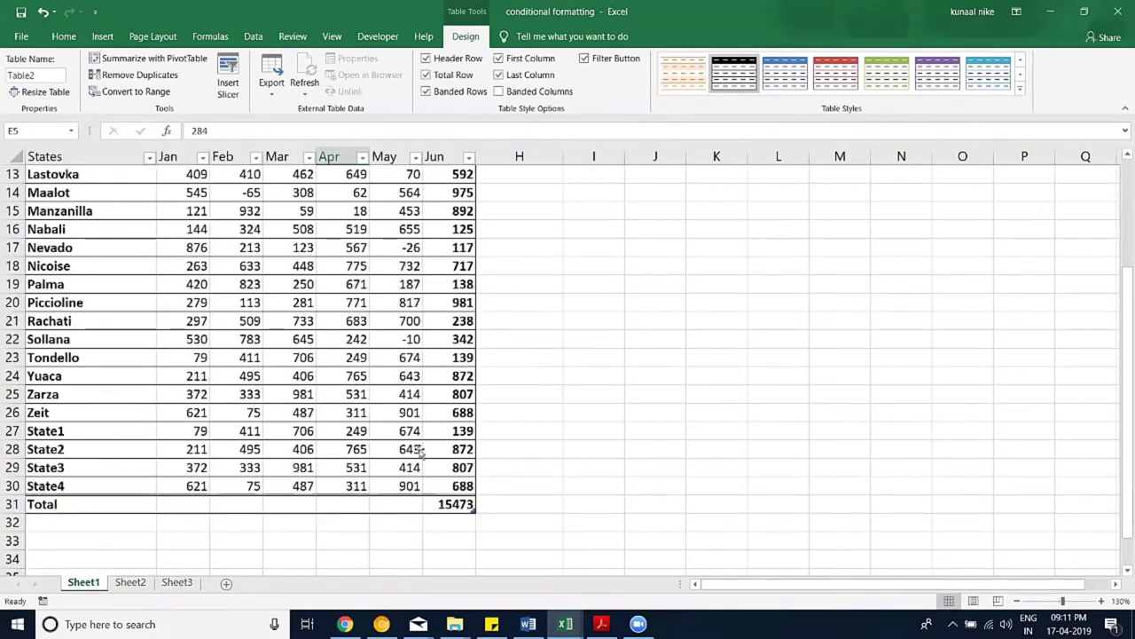
scroll(433, 460, "down", 1)
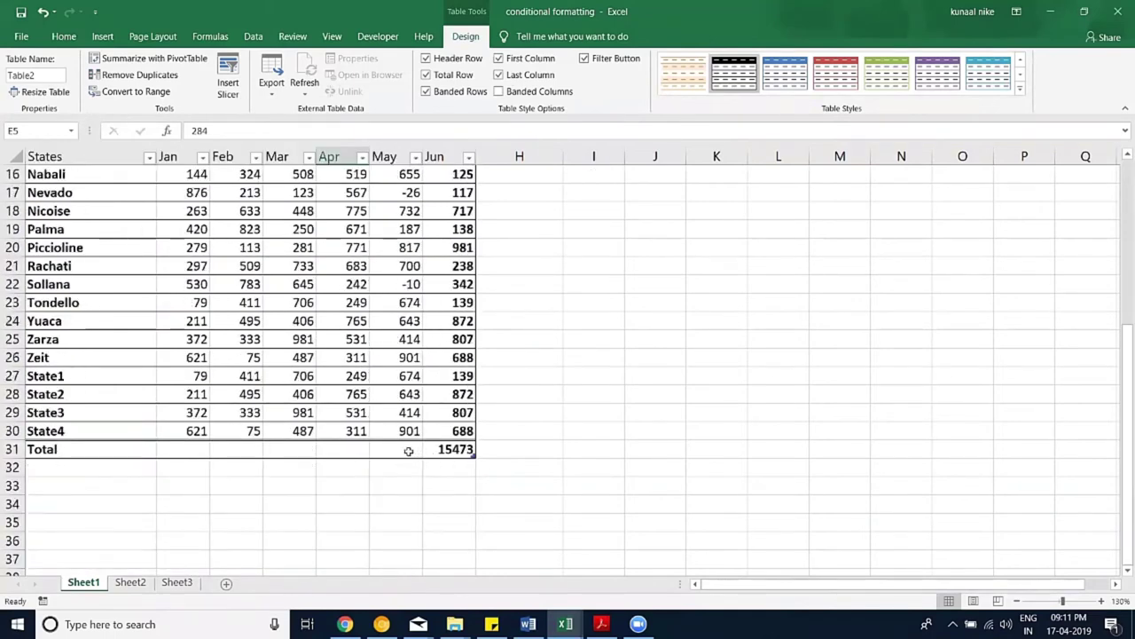
left_click(408, 452)
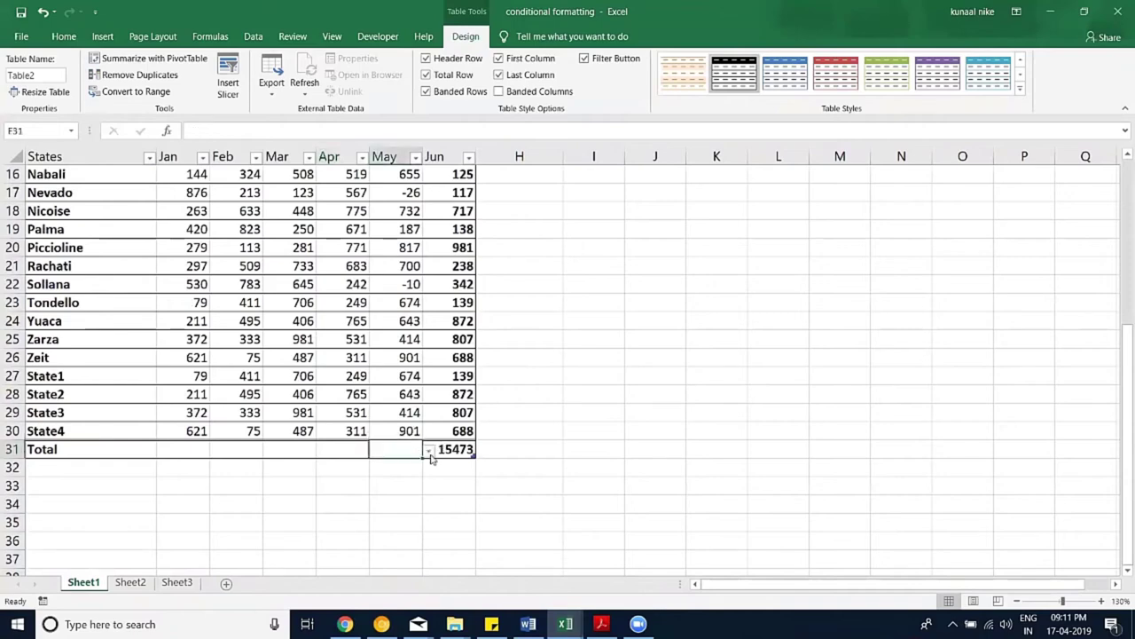
left_click(430, 451)
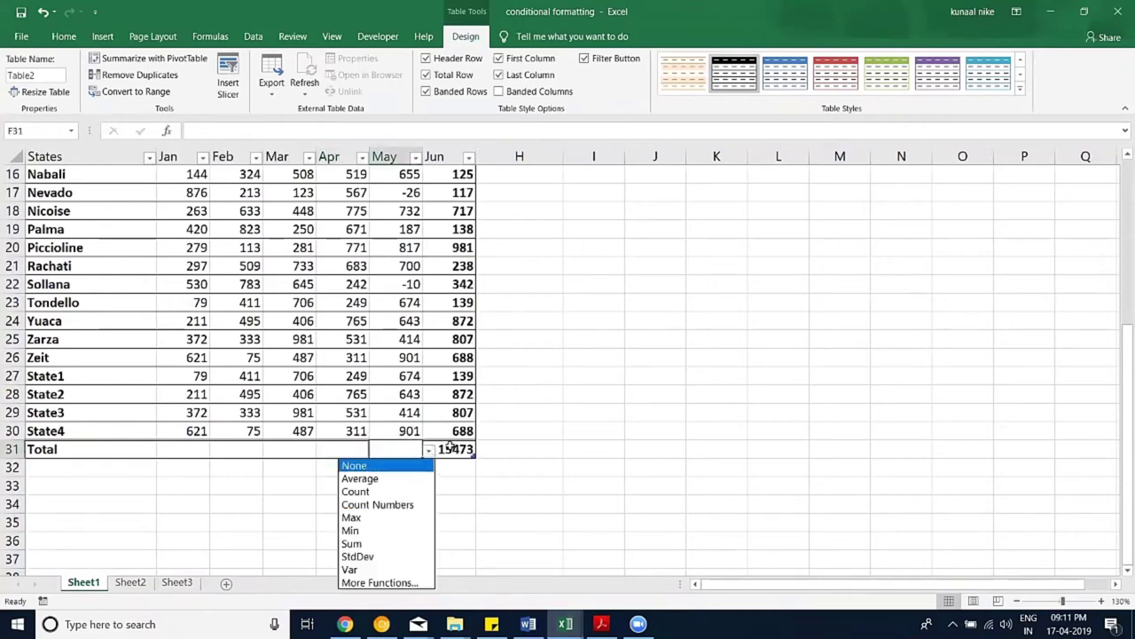
left_click(452, 448)
left_click(482, 451)
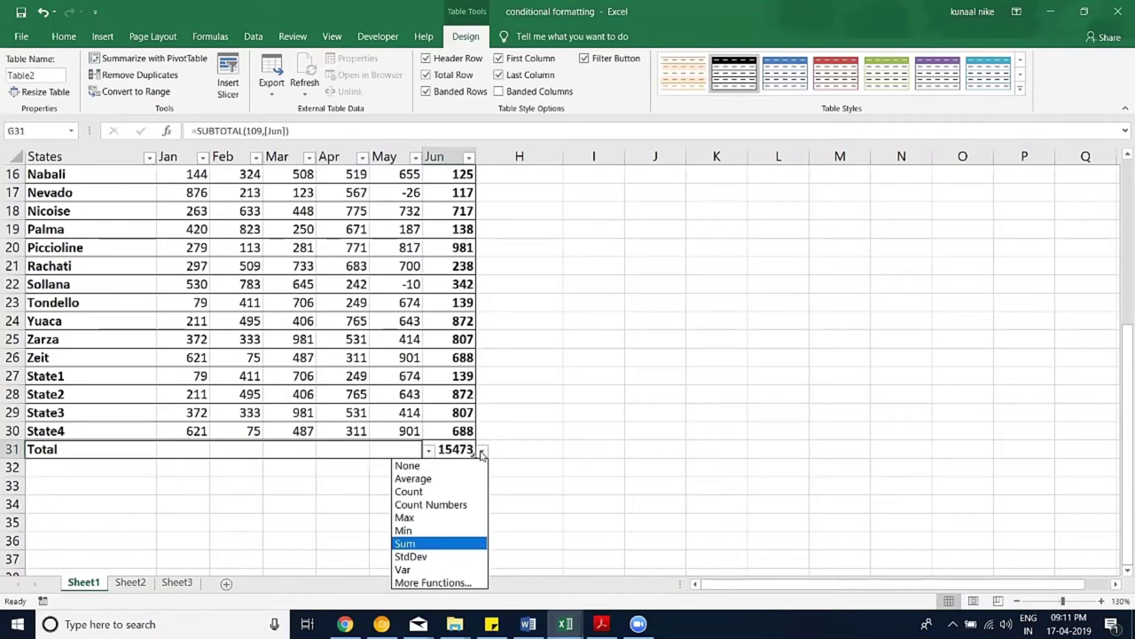
left_click(482, 451)
left_click(388, 454)
left_click(427, 452)
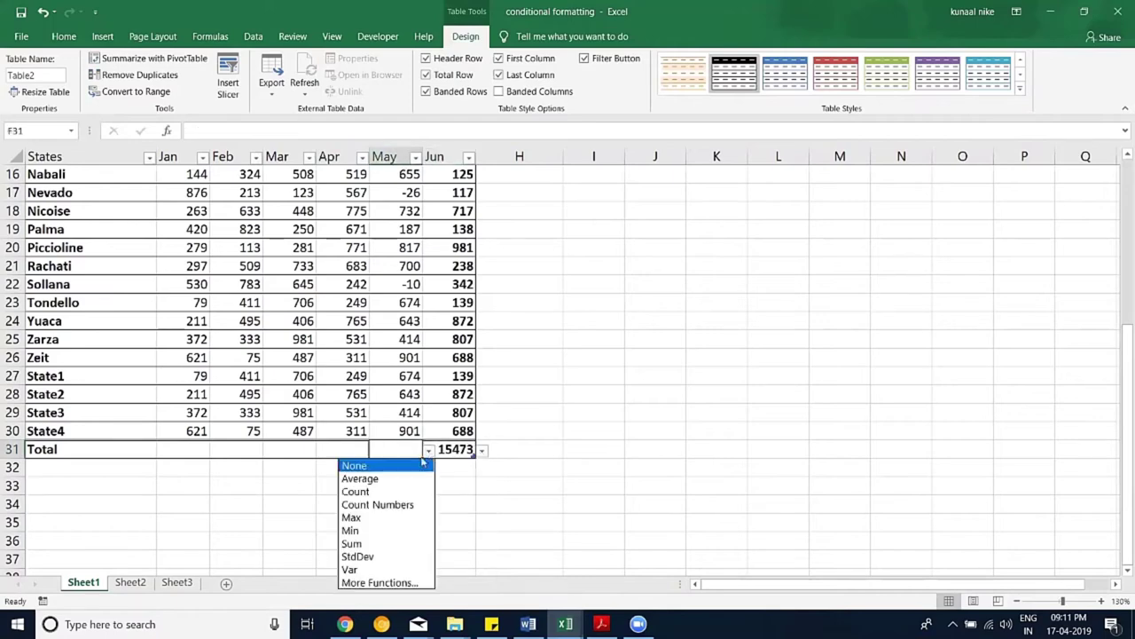
left_click(351, 517)
Step: Set totals to Max for Apr, Min for Mar, Count for Feb, Average for Jan
key("ctrl+a")
left_click(358, 446)
left_click(375, 451)
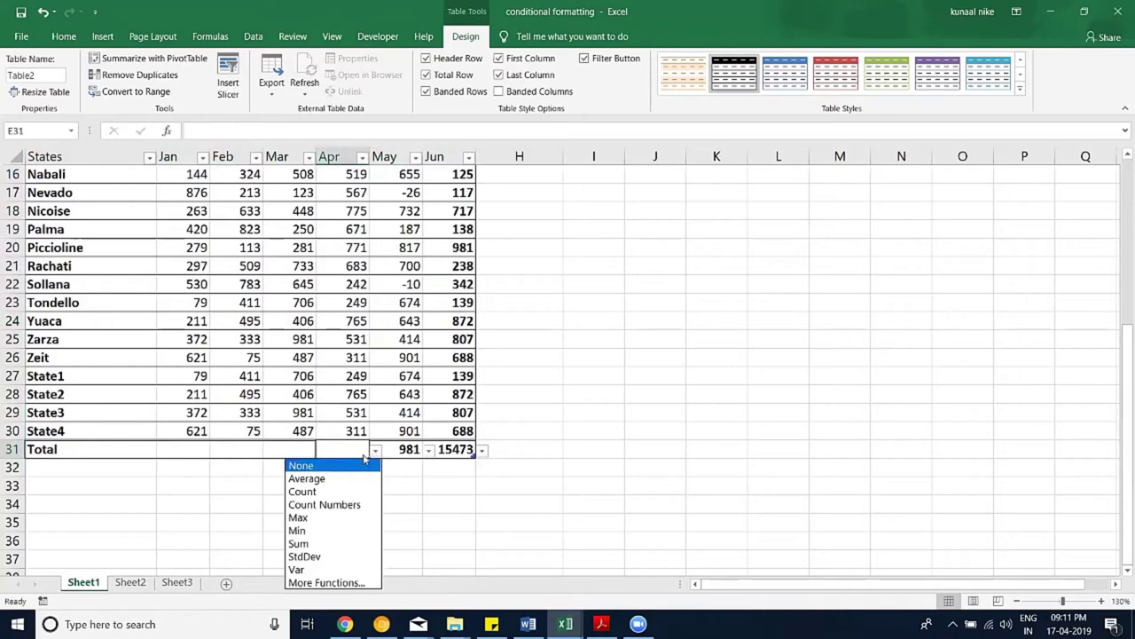
left_click(298, 517)
left_click(296, 449)
left_click(322, 451)
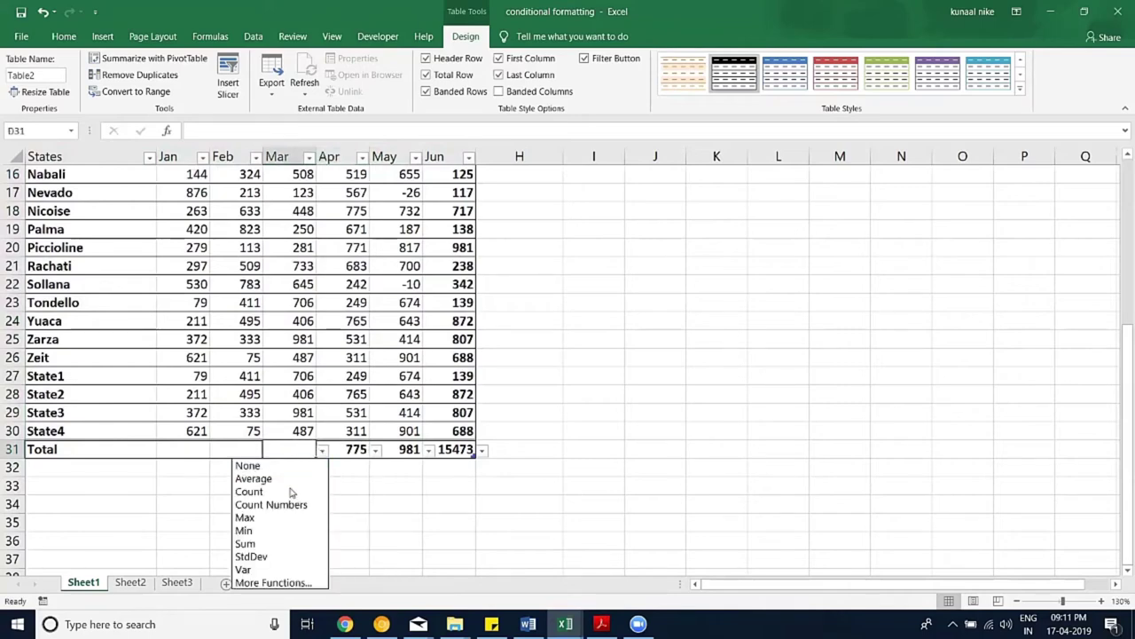
left_click(280, 530)
left_click(255, 444)
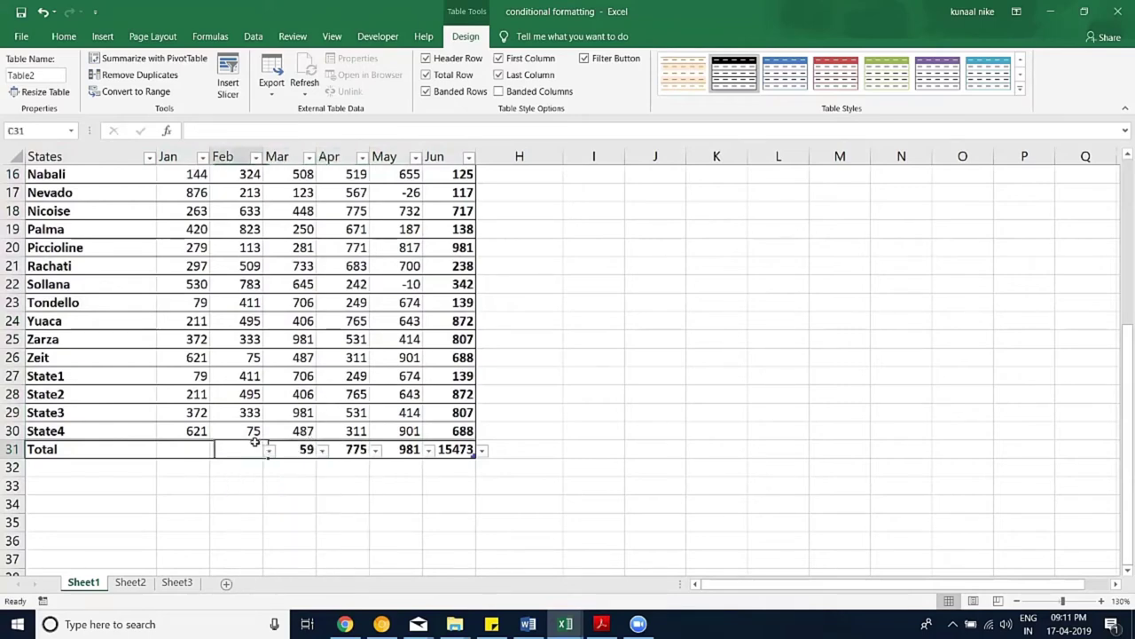
left_click(269, 451)
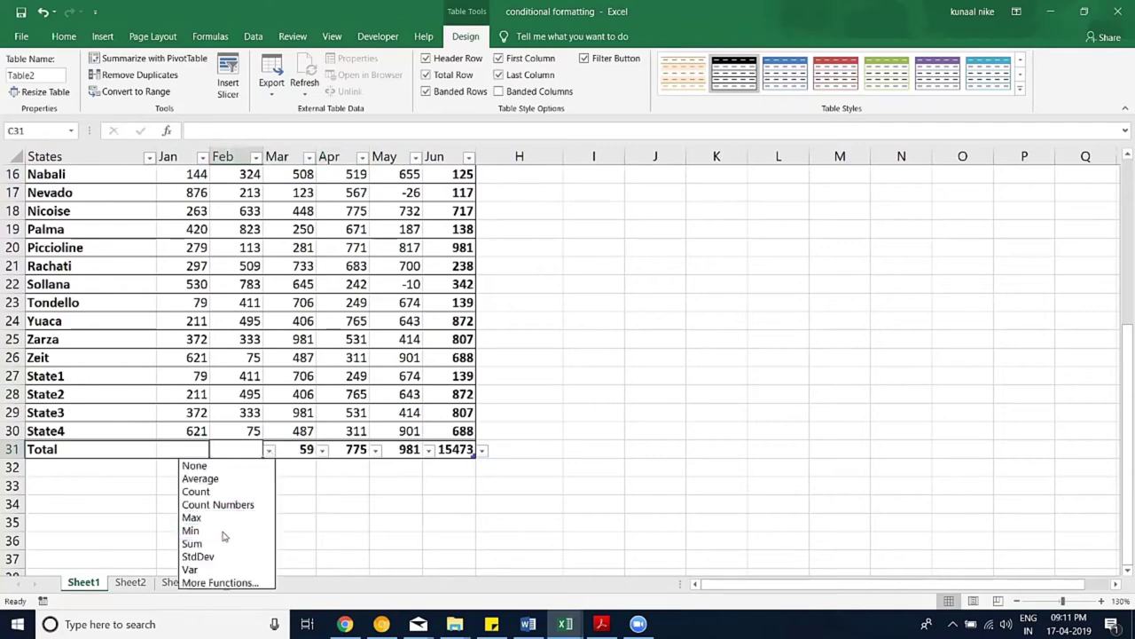
left_click(222, 491)
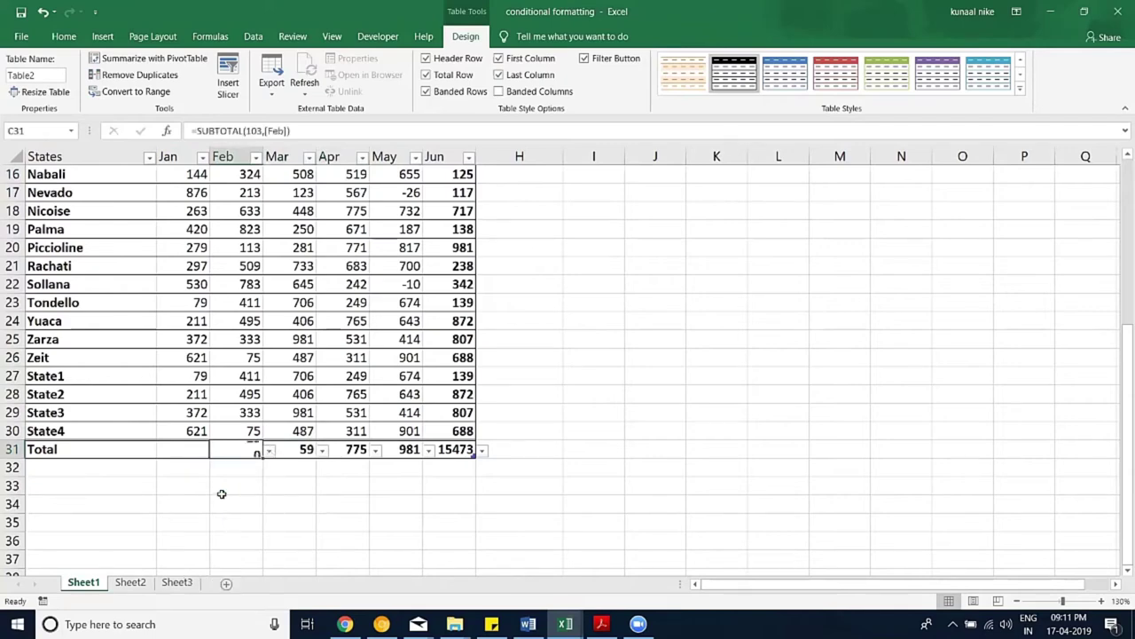
left_click(201, 451)
left_click(216, 451)
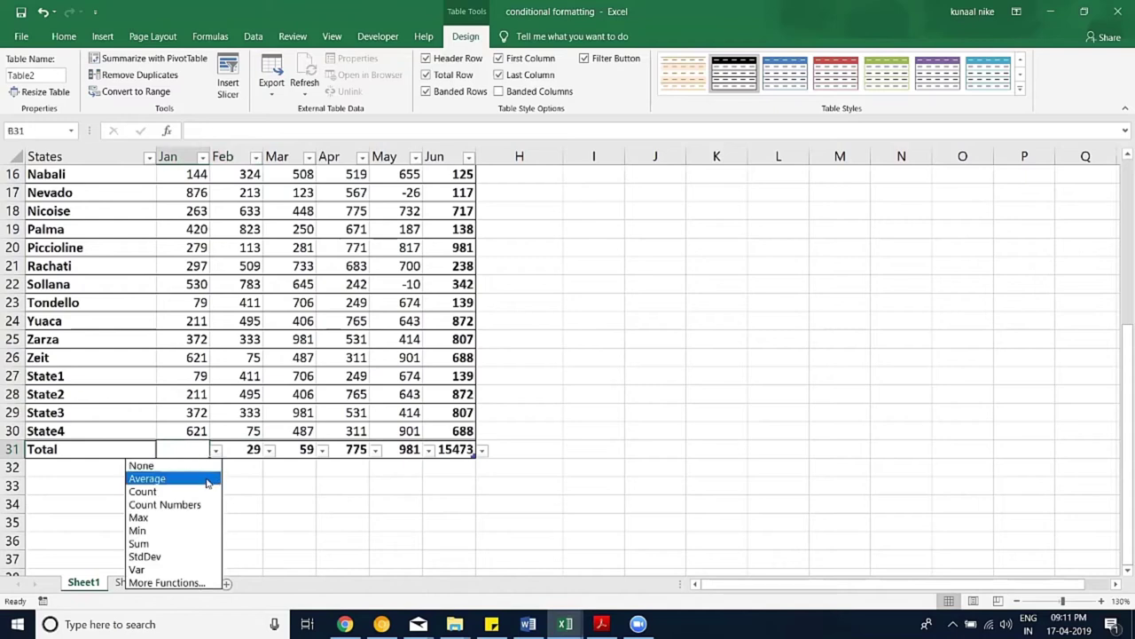
left_click(200, 479)
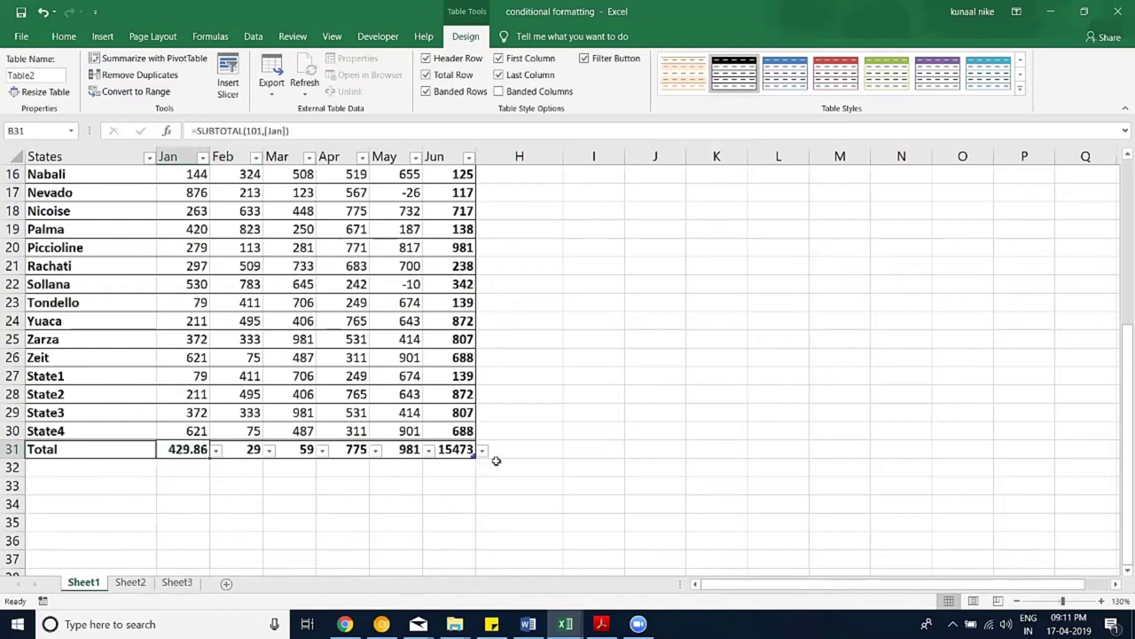
Step: Review the total row figures, then switch the total row off
left_click_drag(184, 449, 476, 450)
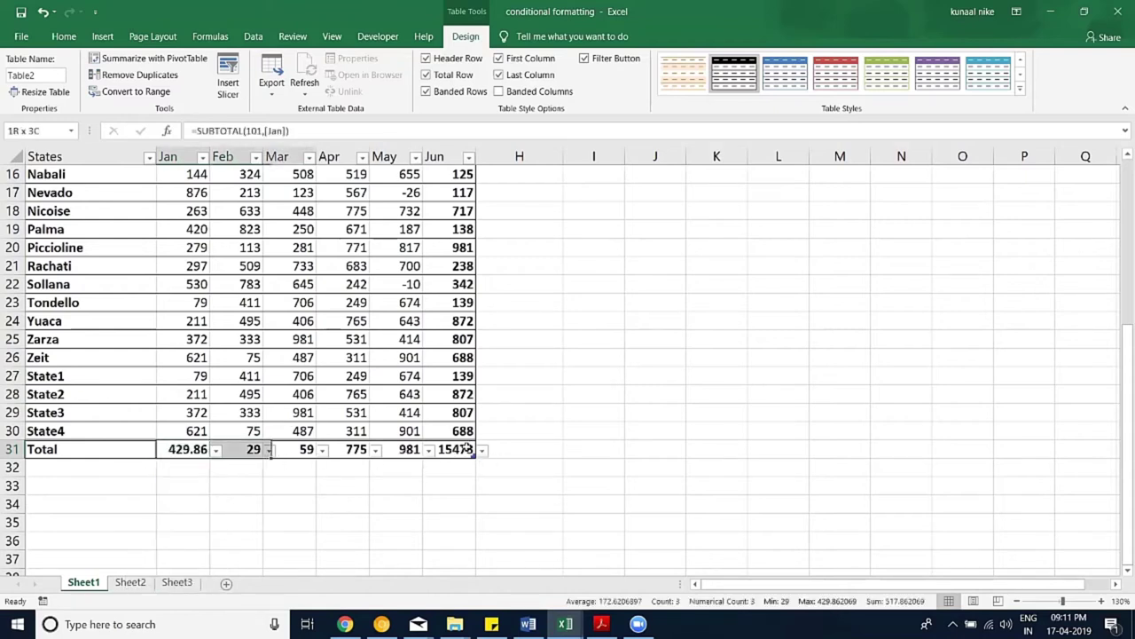
left_click(429, 504)
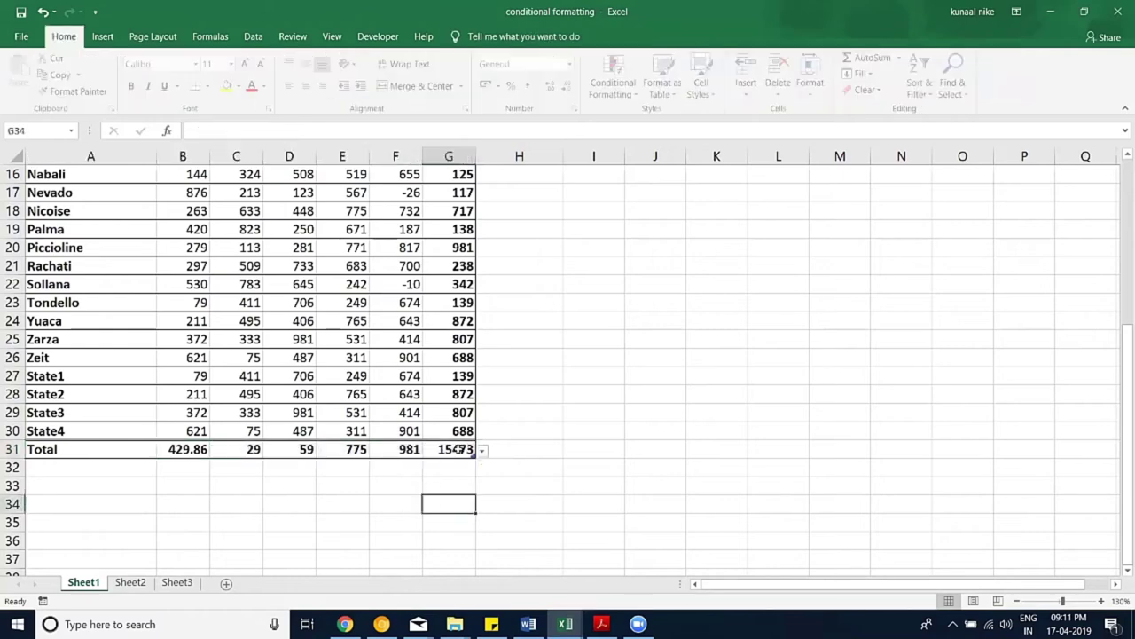
left_click_drag(448, 449, 183, 447)
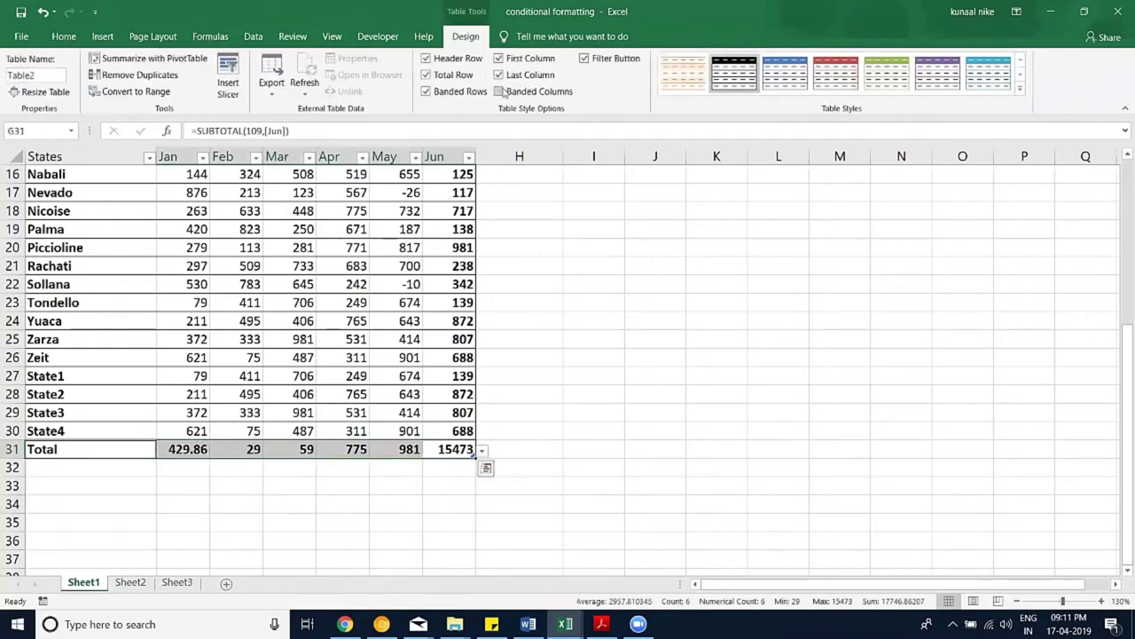
left_click(446, 79)
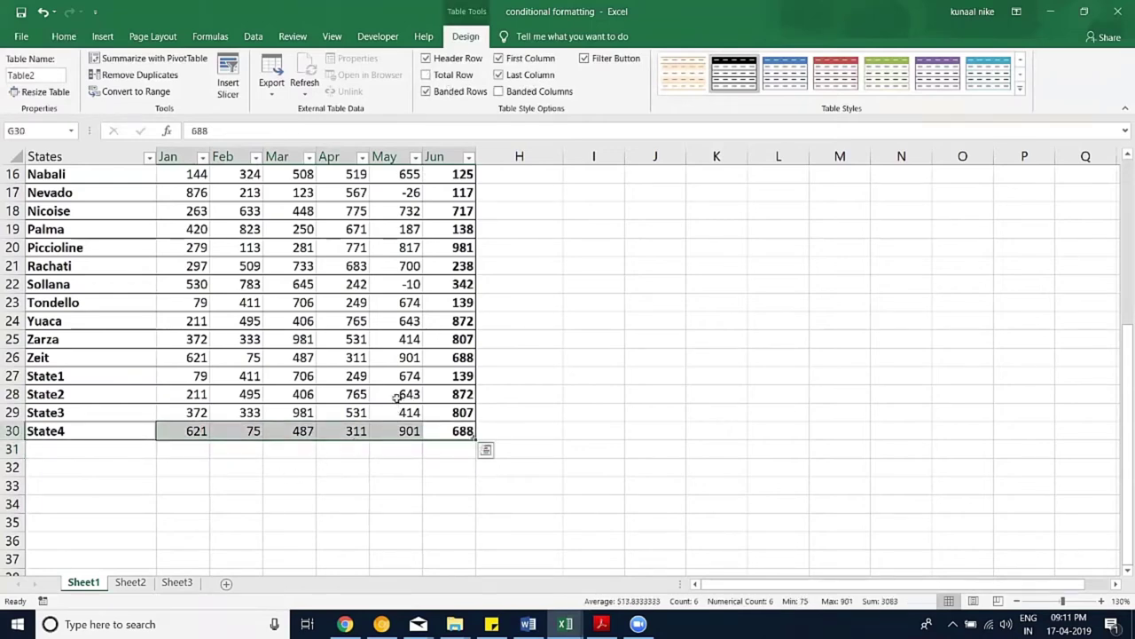
Step: Return to the Home commands and zoom the sheet out from 120% to 110%
scroll(397, 401, "up", 1)
scroll(396, 399, "up", 2)
scroll(396, 398, "up", 3)
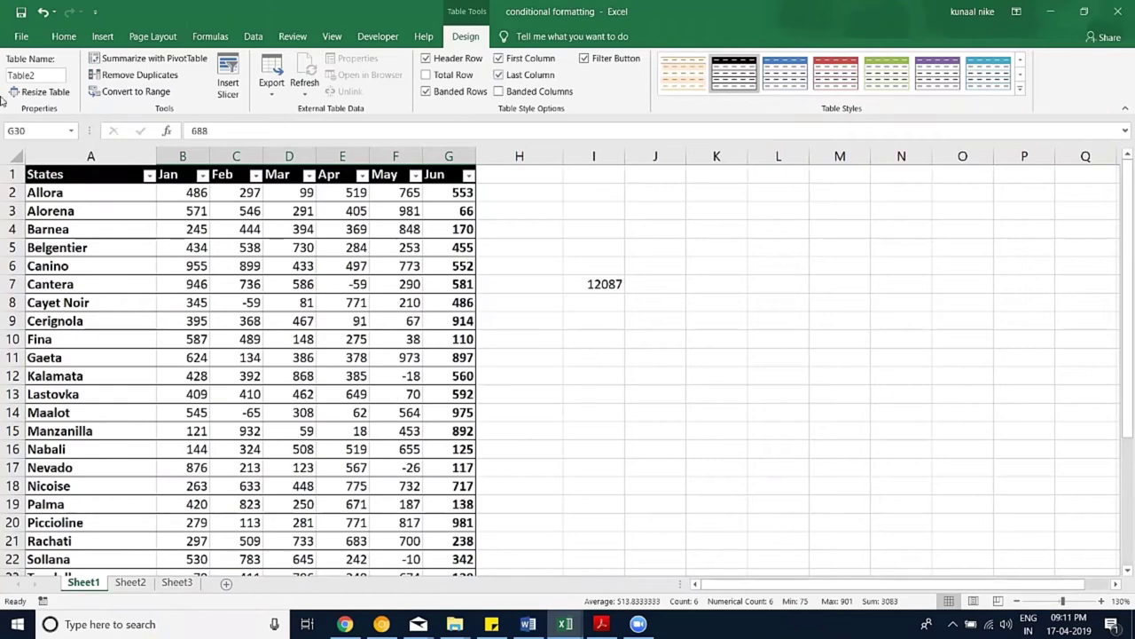
left_click(63, 36)
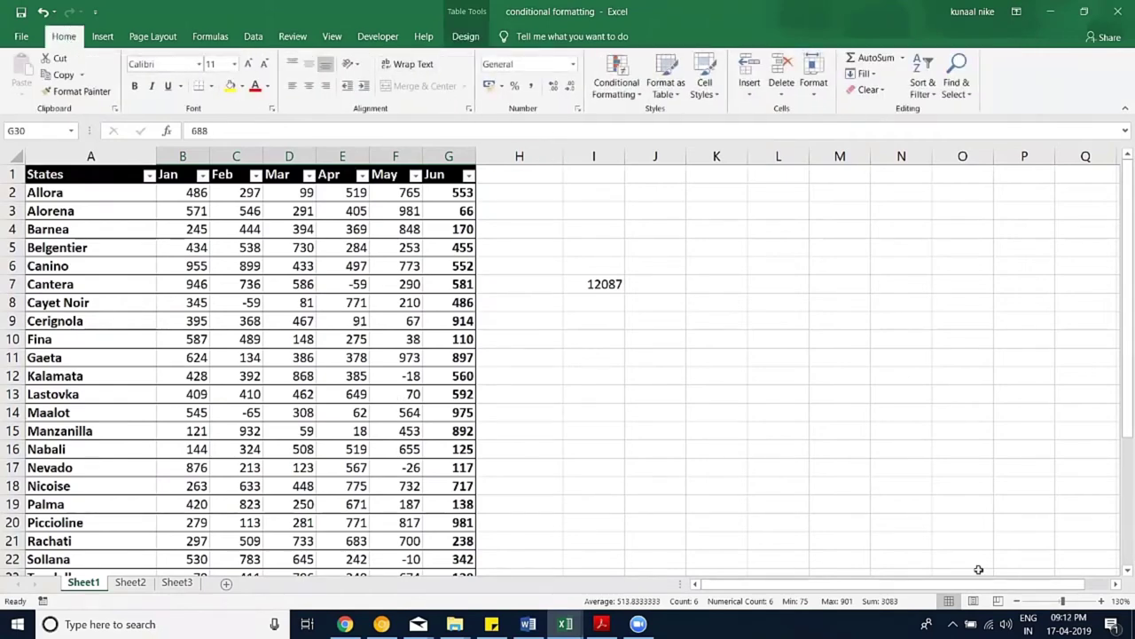
left_click(1018, 601)
left_click(1019, 601)
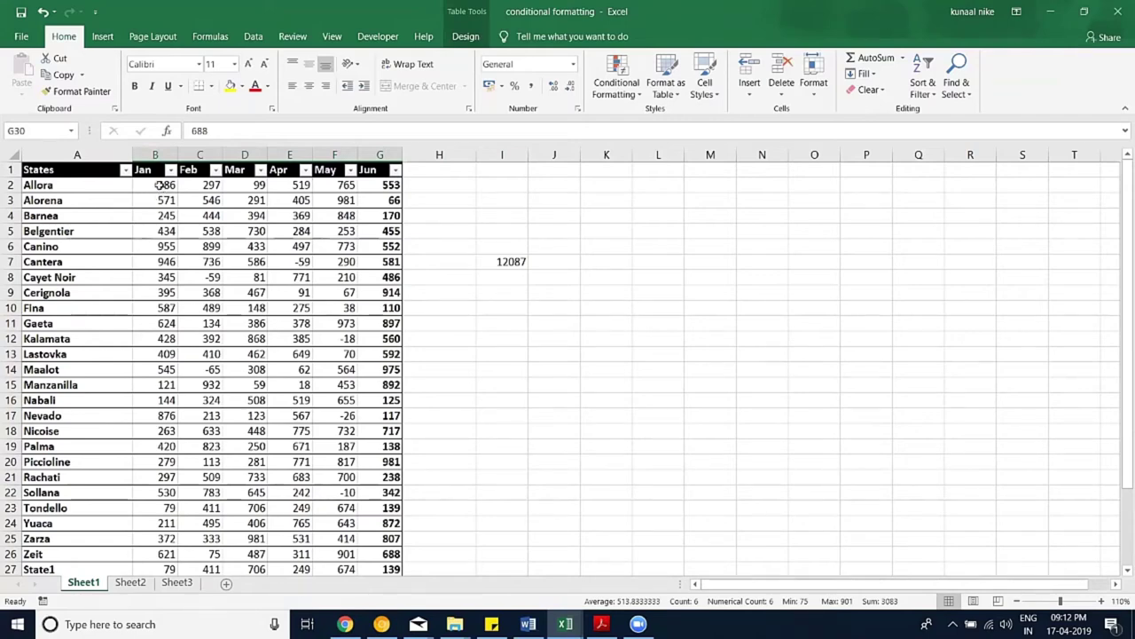
Step: Add a Less Than 200 rule to the Jan figures, shading 121, 144 and 79 light red with dark red text
left_click_drag(158, 184, 178, 551)
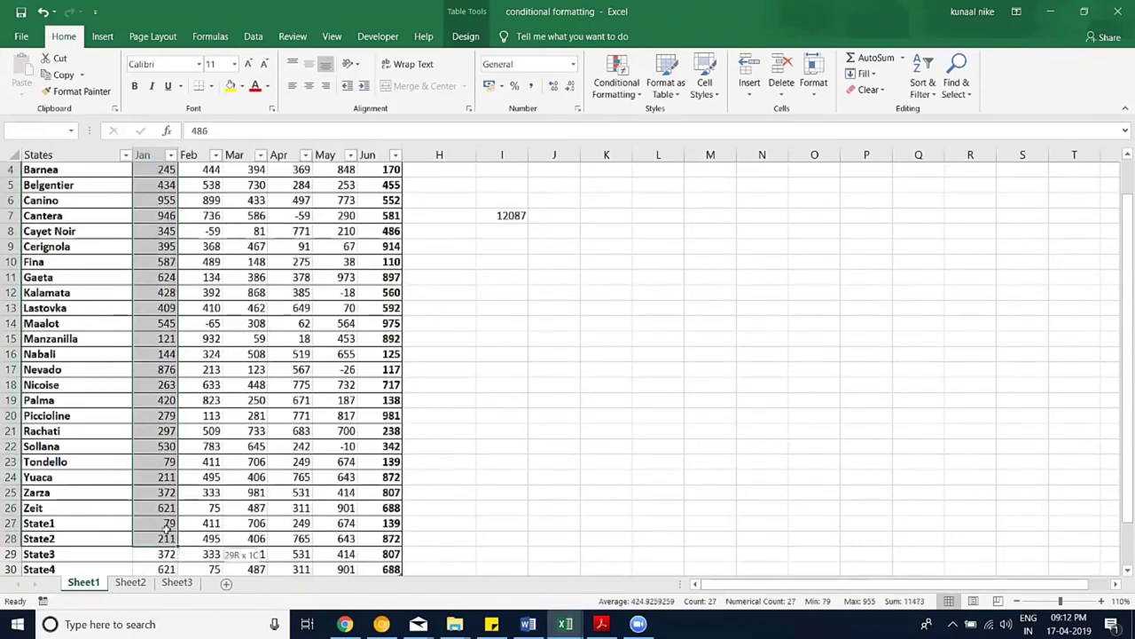
left_click_drag(178, 551, 679, 99)
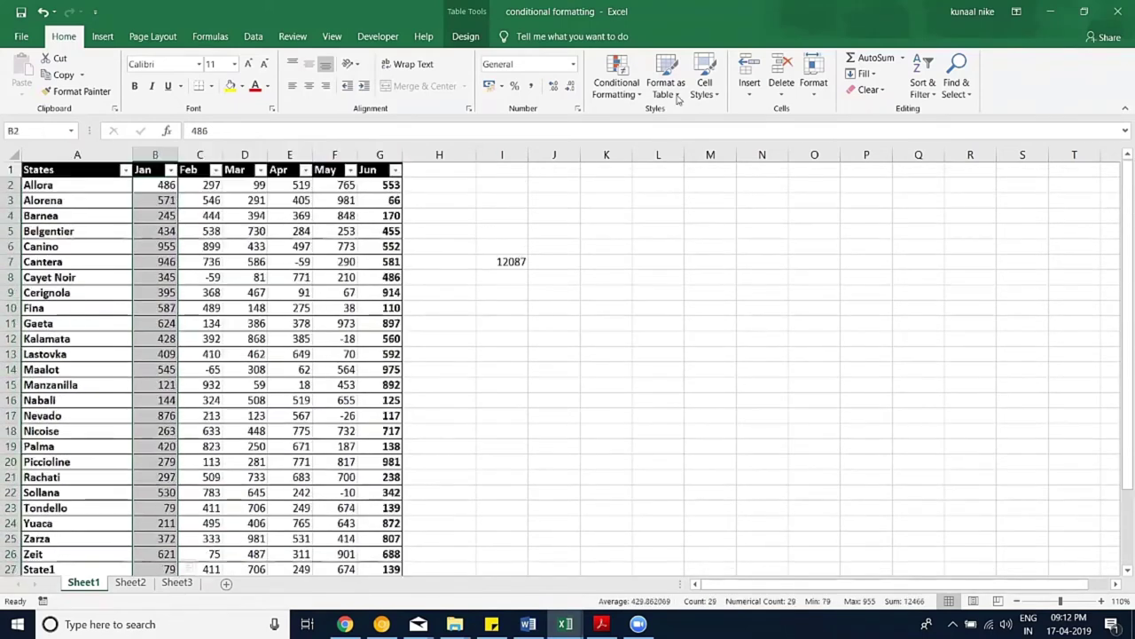
left_click(617, 88)
mouse_move(664, 119)
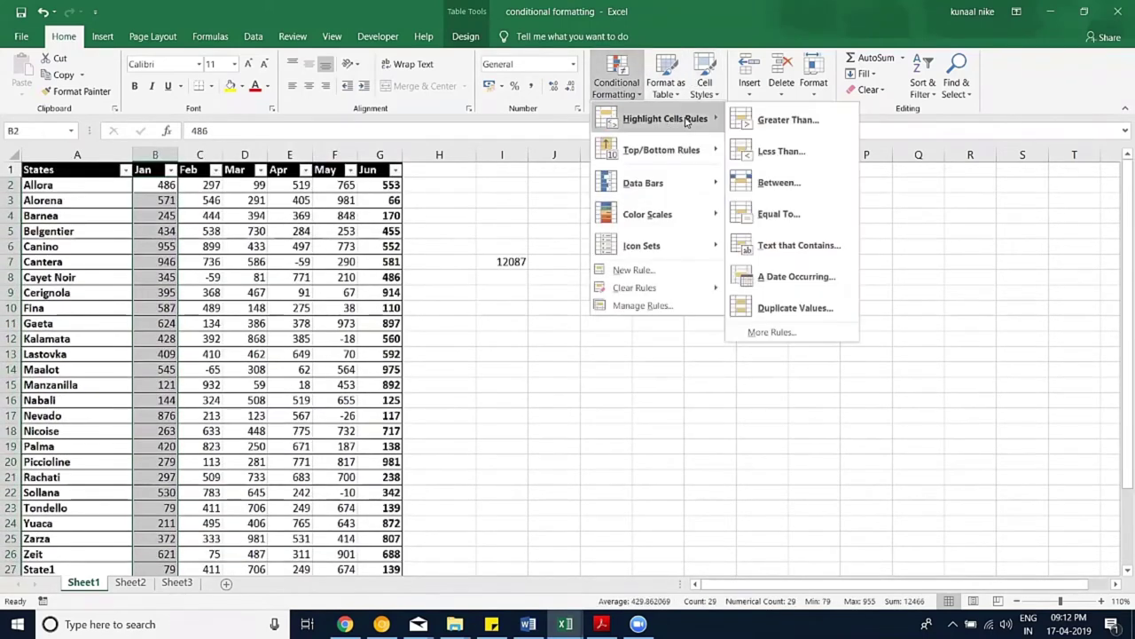
left_click(805, 158)
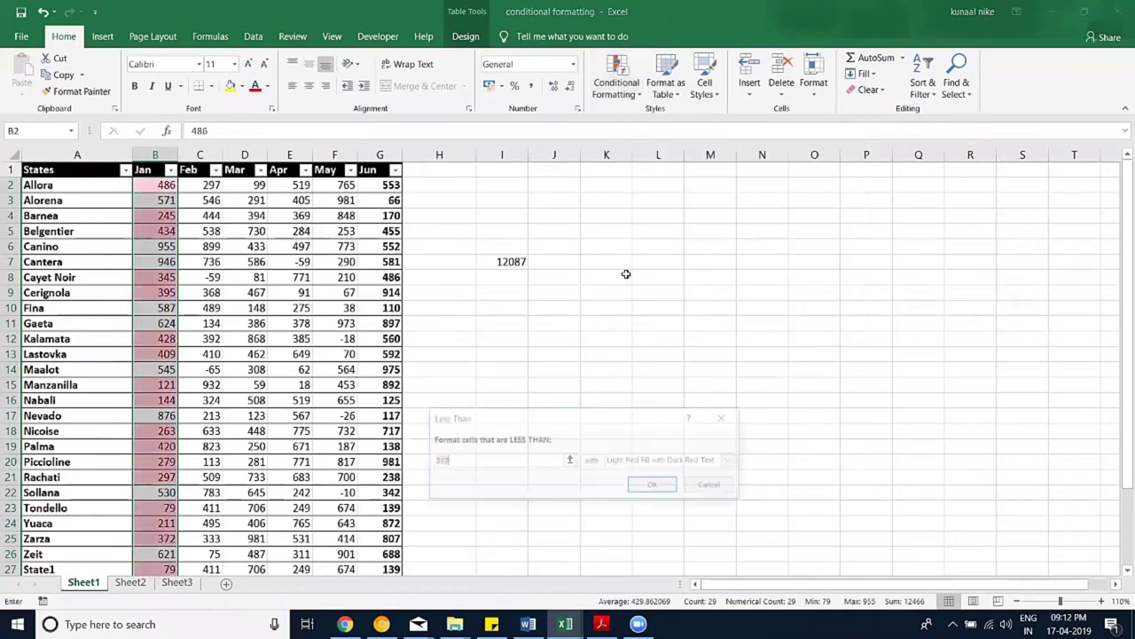
type("200")
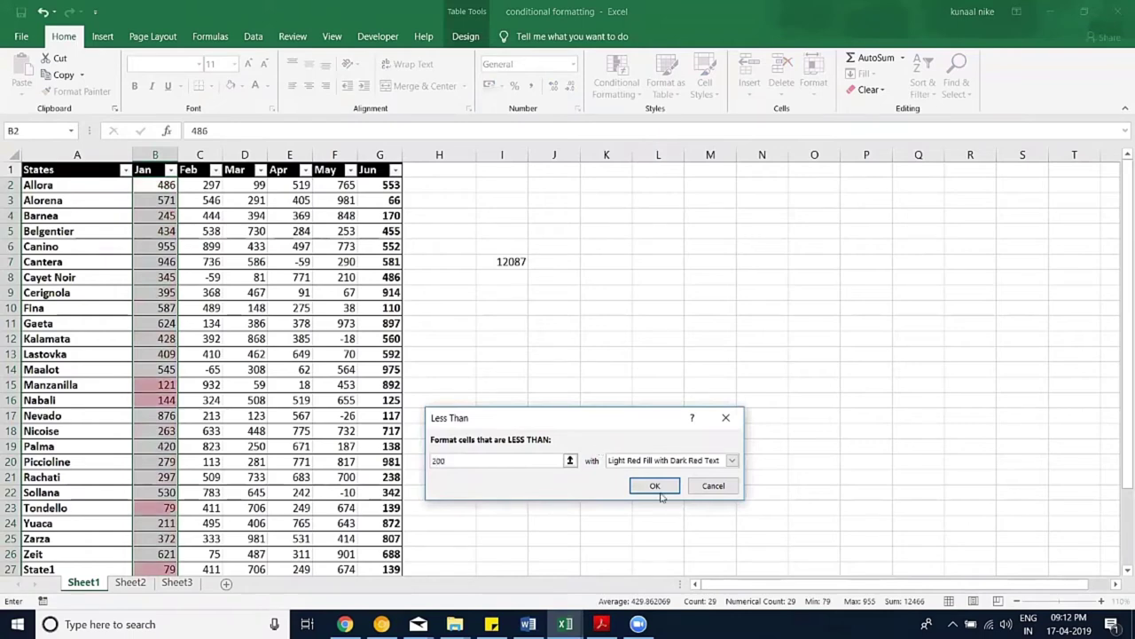
left_click(657, 486)
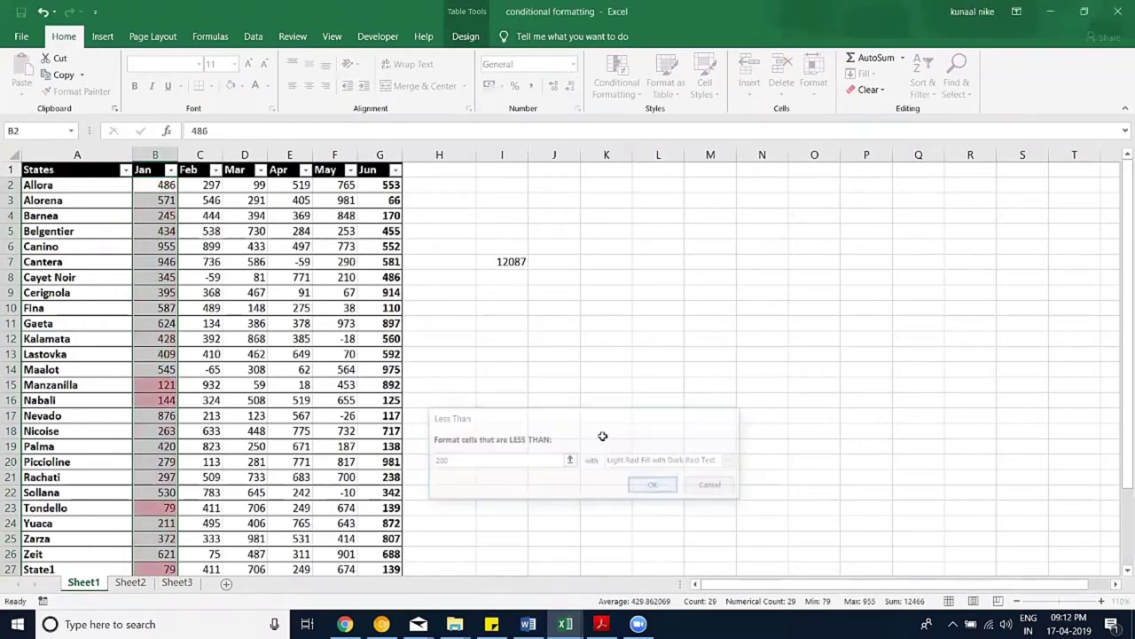
scroll(343, 400, "down", 2)
scroll(168, 227, "up", 2)
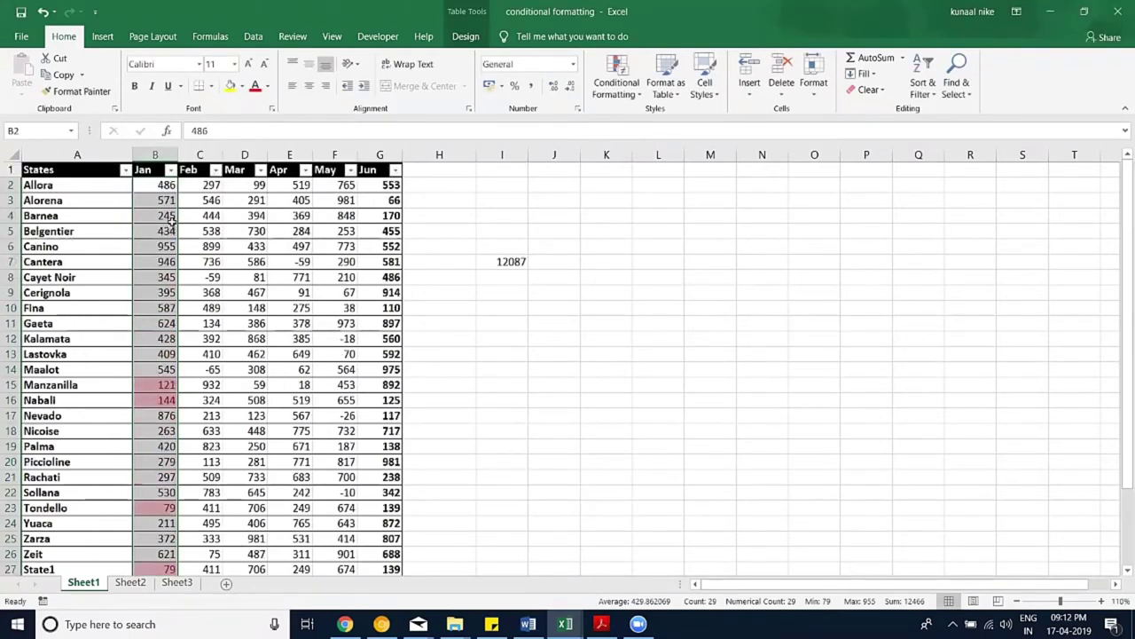
left_click(168, 230)
left_click(170, 170)
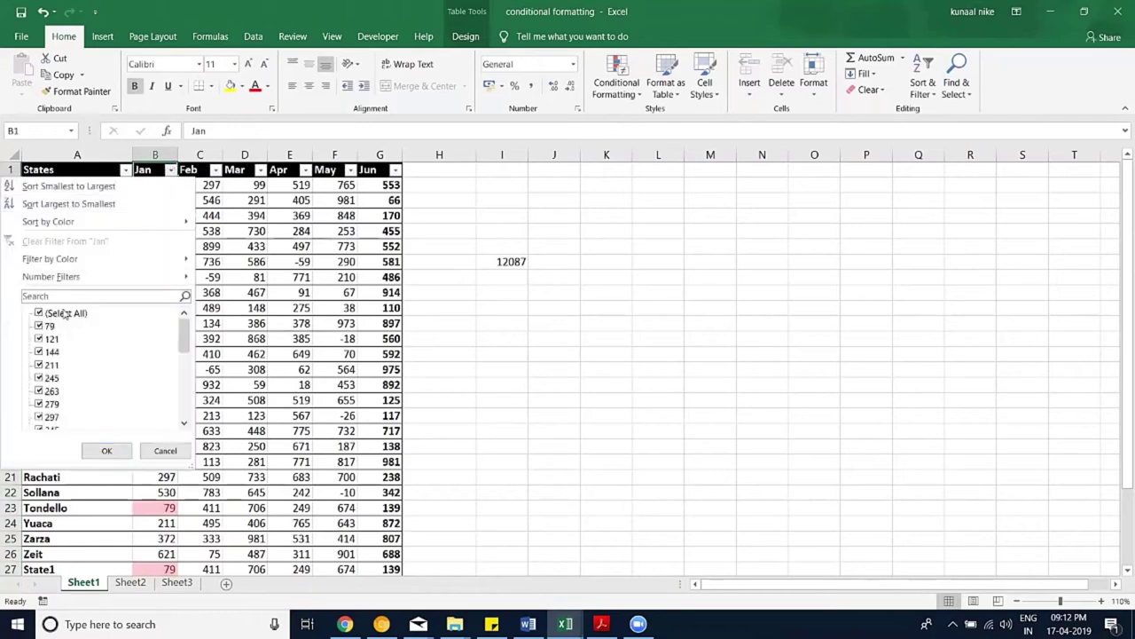
mouse_move(50, 258)
left_click(236, 278)
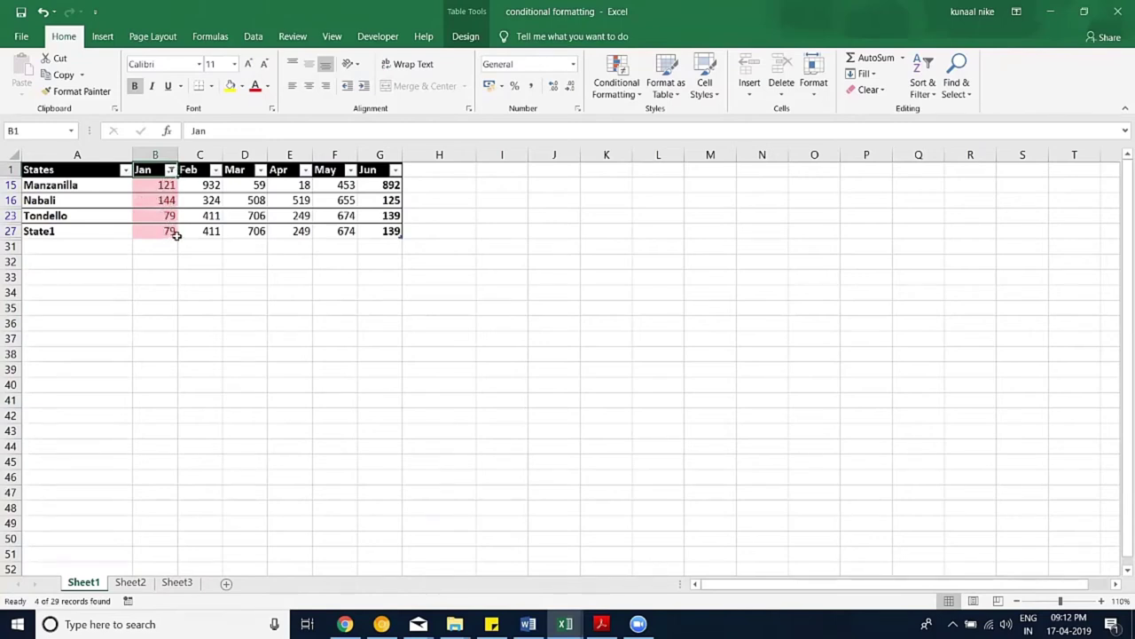
key("ctrl+z")
mouse_move(164, 186)
left_mouse_down()
mouse_move(130, 552)
mouse_move(142, 568)
left_mouse_up()
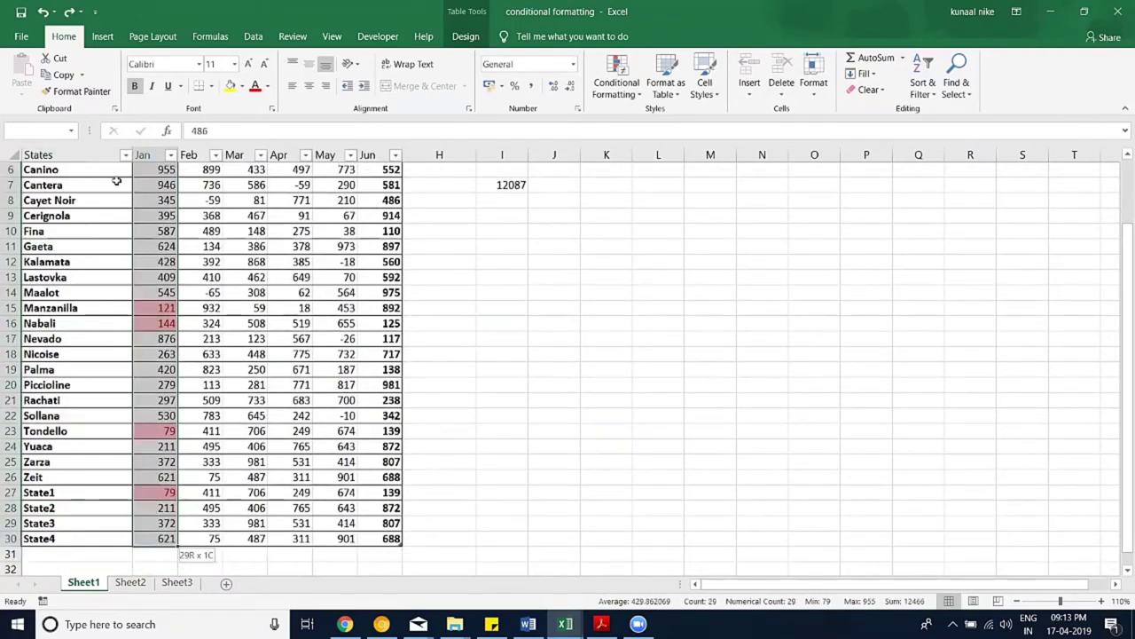
Step: Copy the Jan column's under-200 highlighting onto the Feb column with Format Painter
left_click(87, 91)
scroll(147, 240, "up", 2)
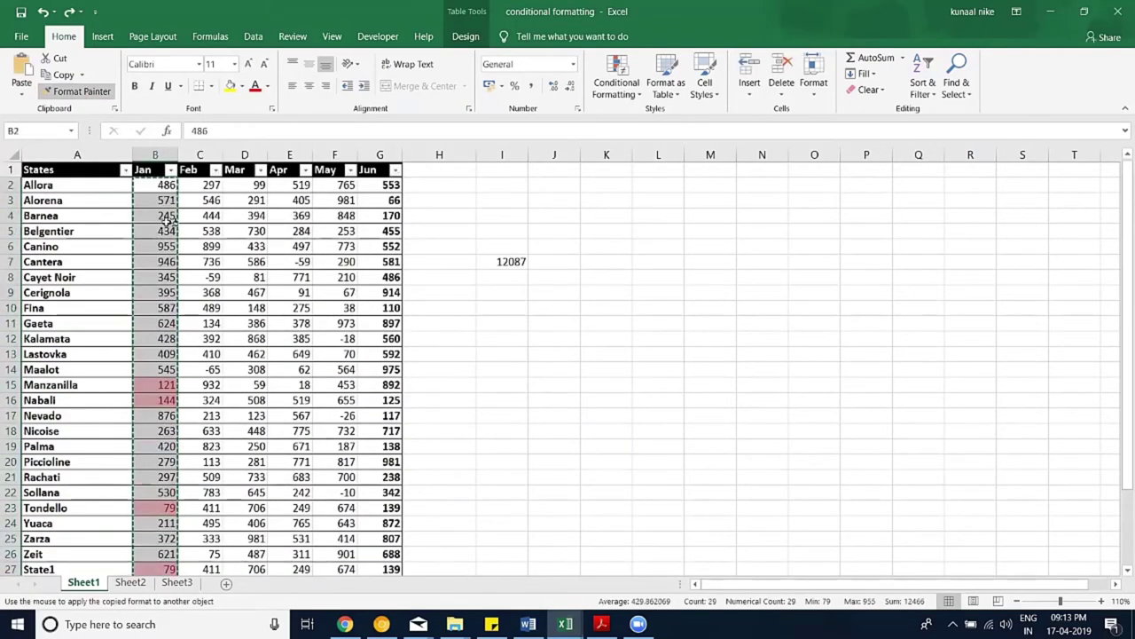
left_click(199, 185)
scroll(218, 337, "down", 3)
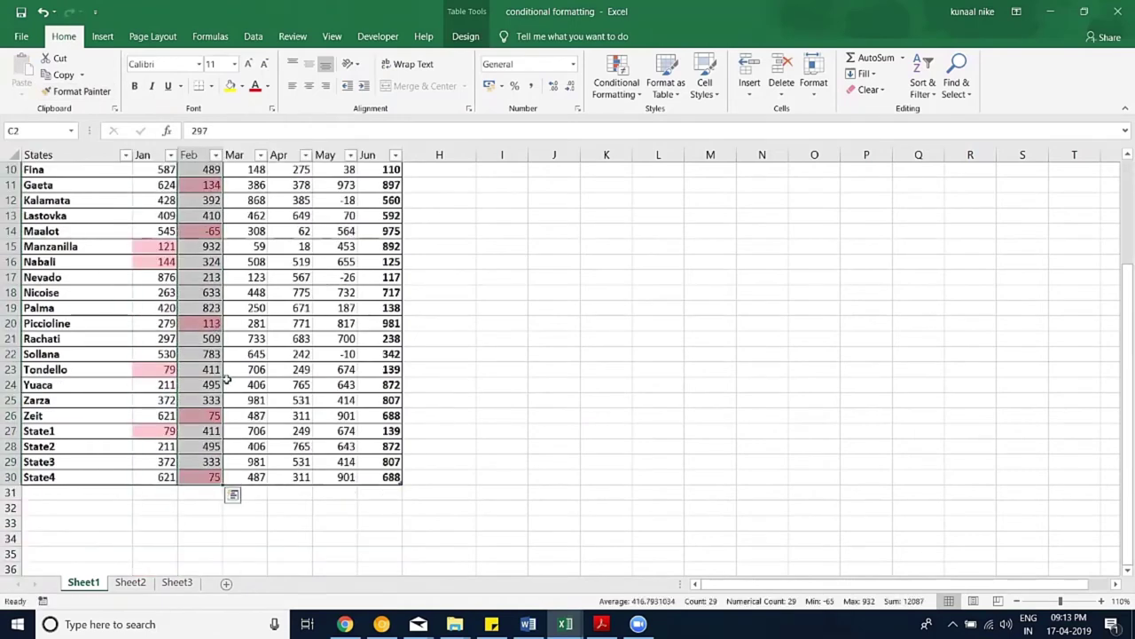
scroll(217, 252, "up", 2)
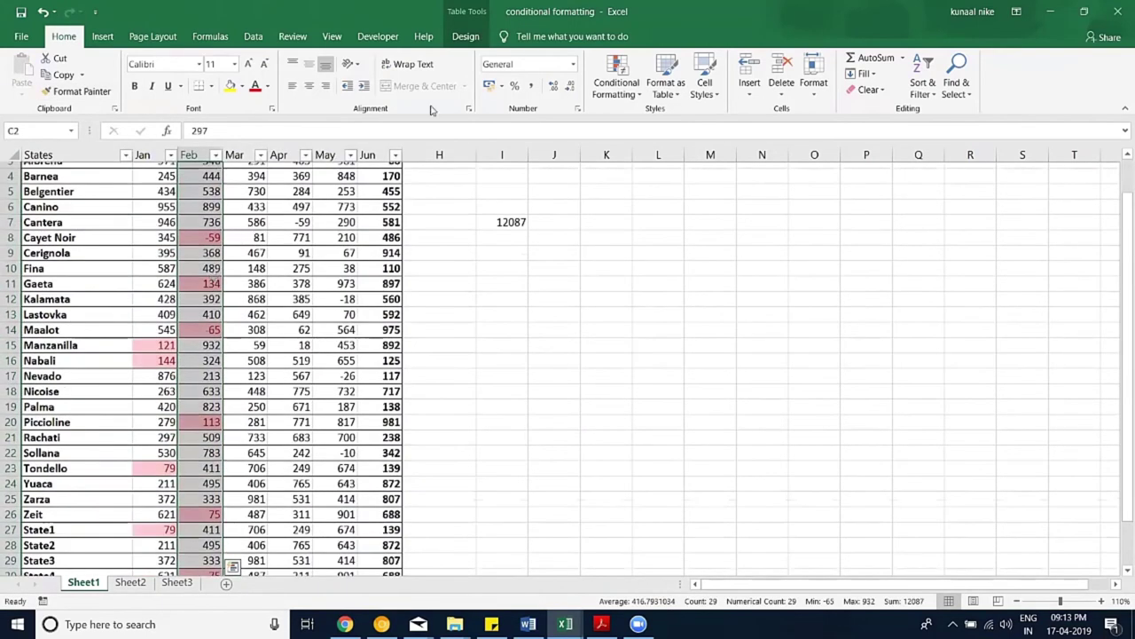
scroll(213, 261, "up", 1)
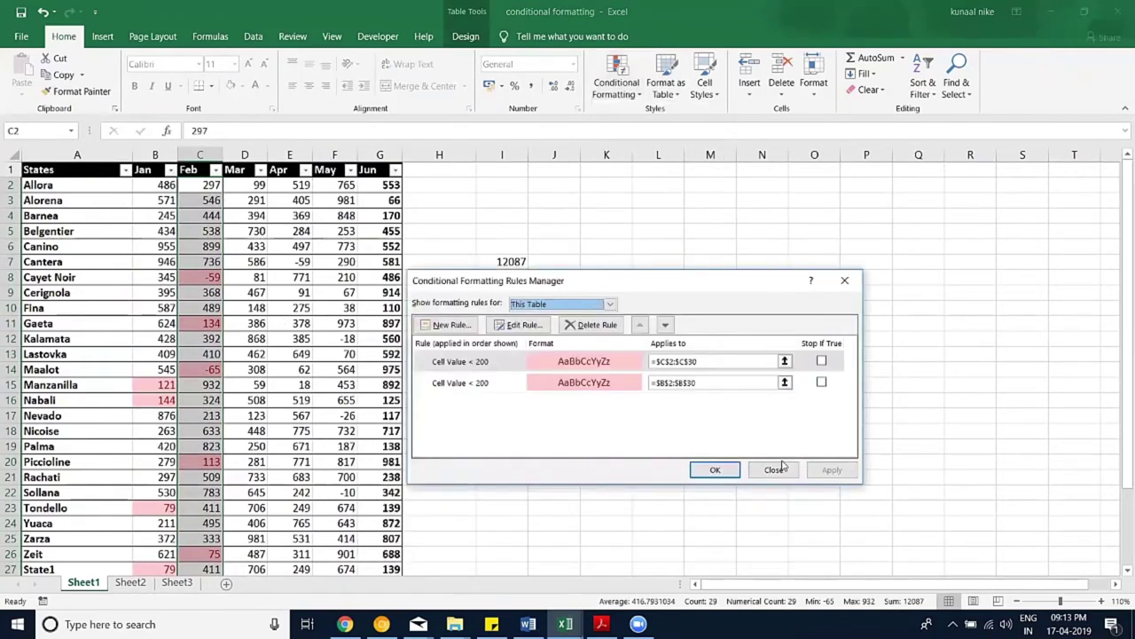
left_click_drag(781, 465, 729, 441)
key("Escape")
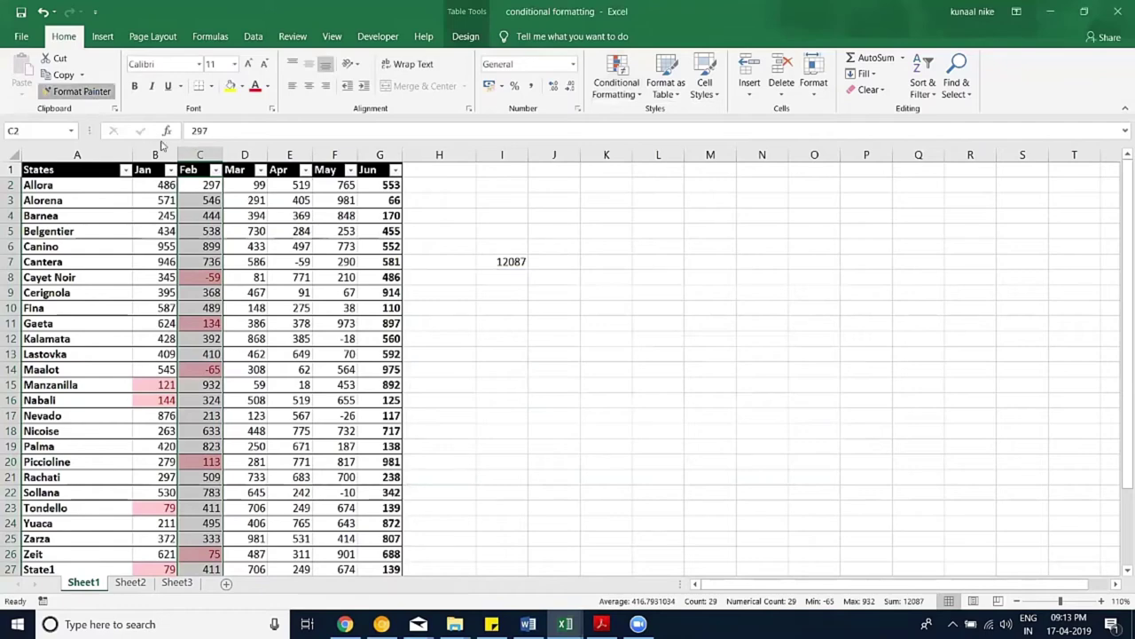
Step: Paint the same red highlighting onto the Mar, May and Jun columns
left_click(80, 91)
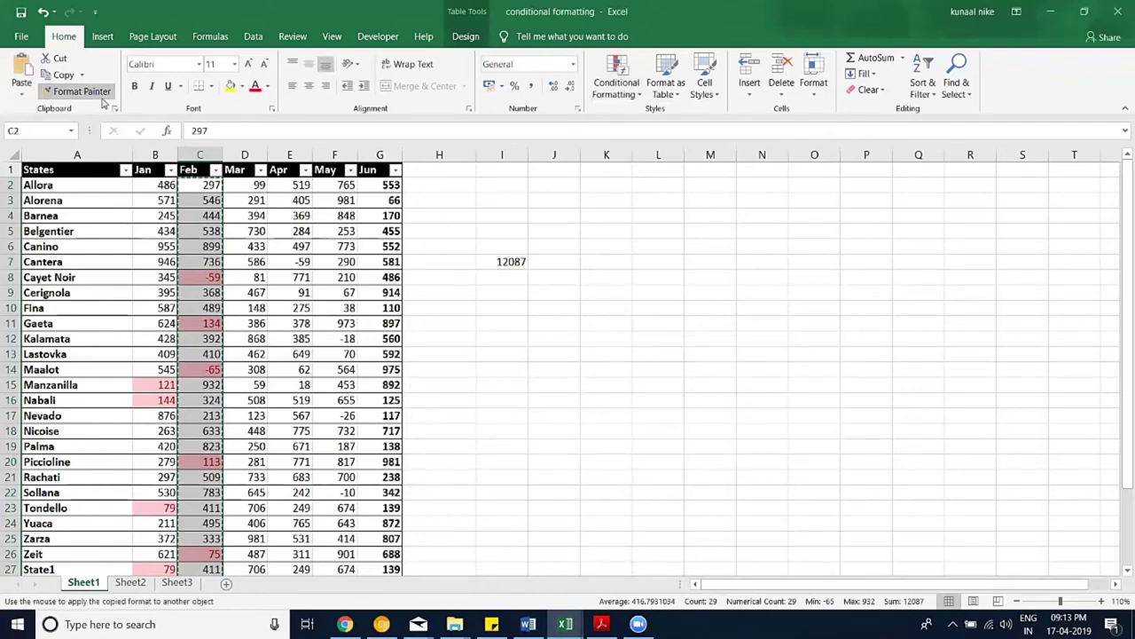
left_click(245, 184)
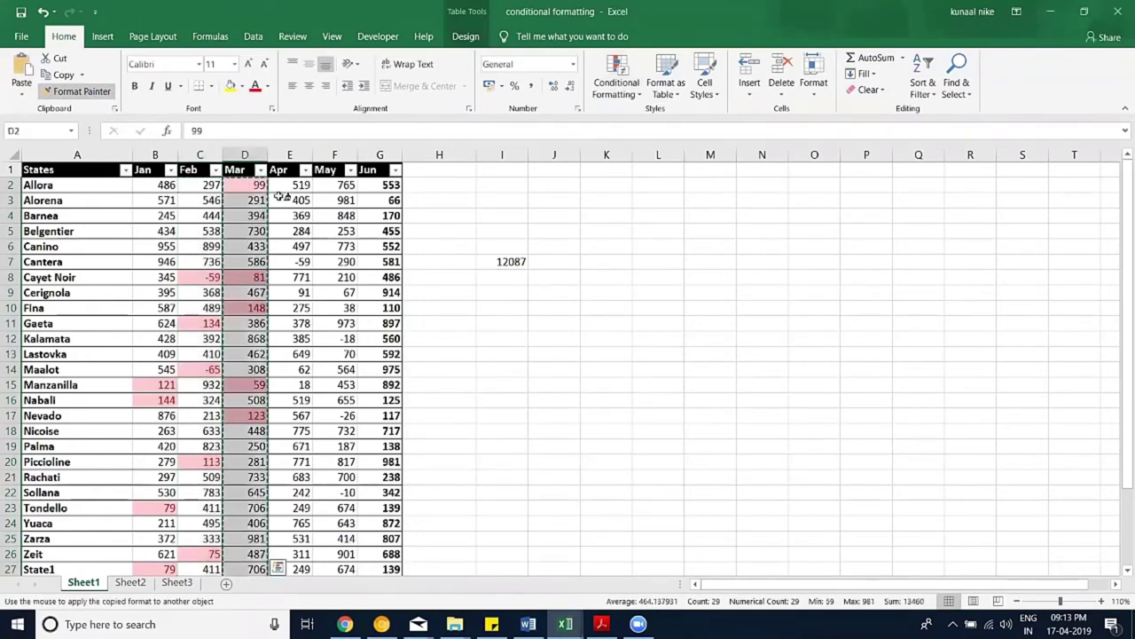
left_click(84, 92)
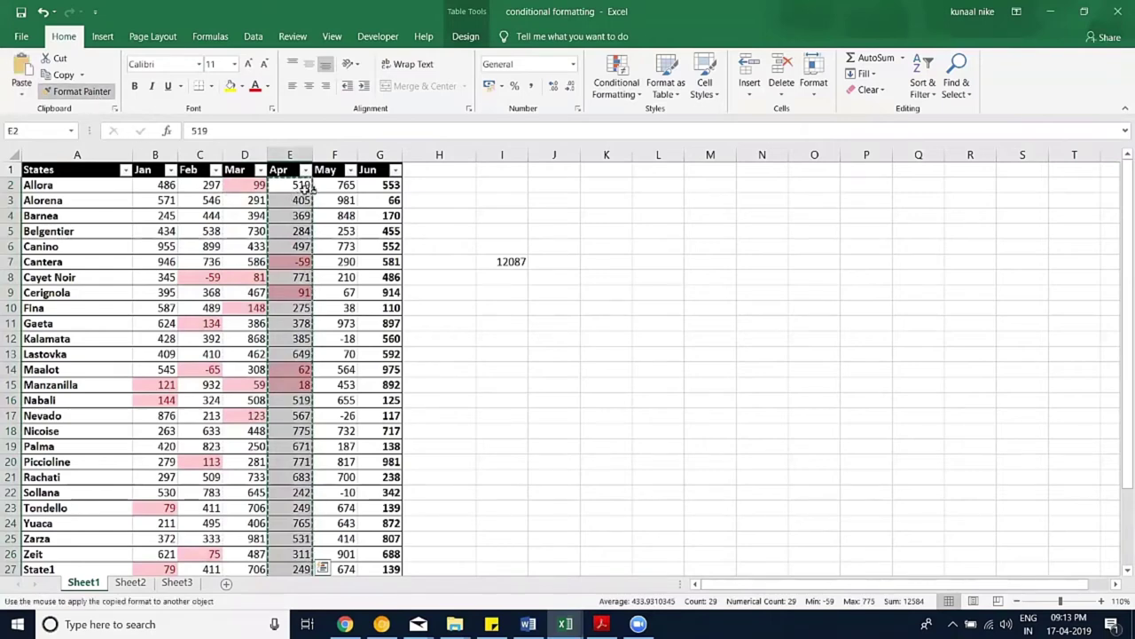
left_click(334, 186)
left_click(372, 186)
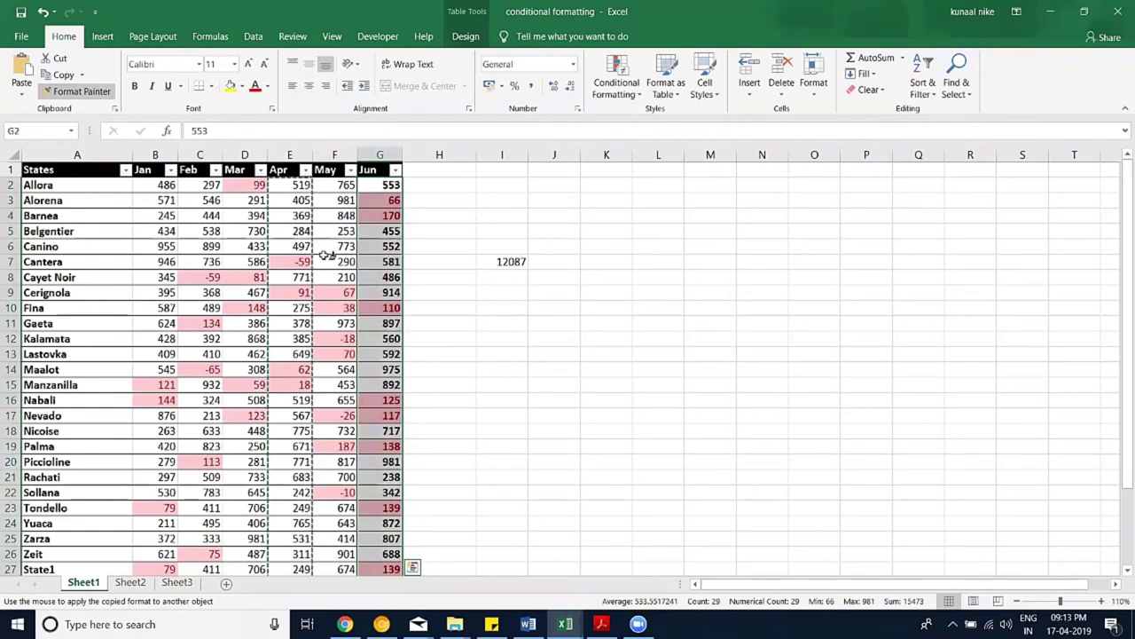
key("Escape")
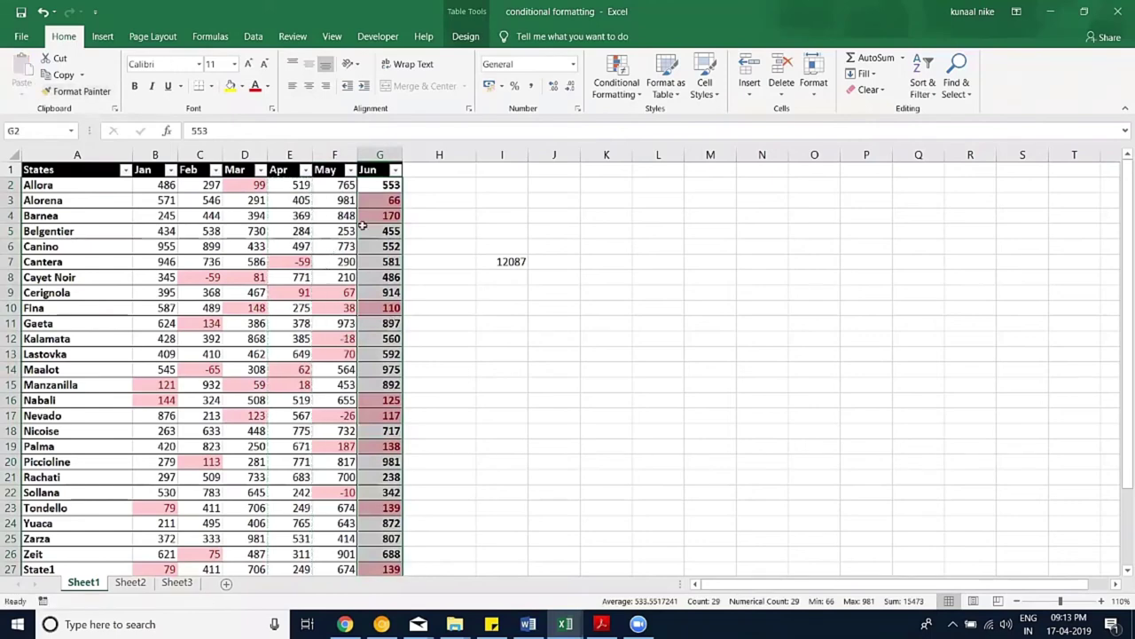
scroll(280, 309, "down", 1)
scroll(299, 300, "up", 1)
Step: Give the 12,087 sum in I7 a purple Accent cell style
left_click(718, 96)
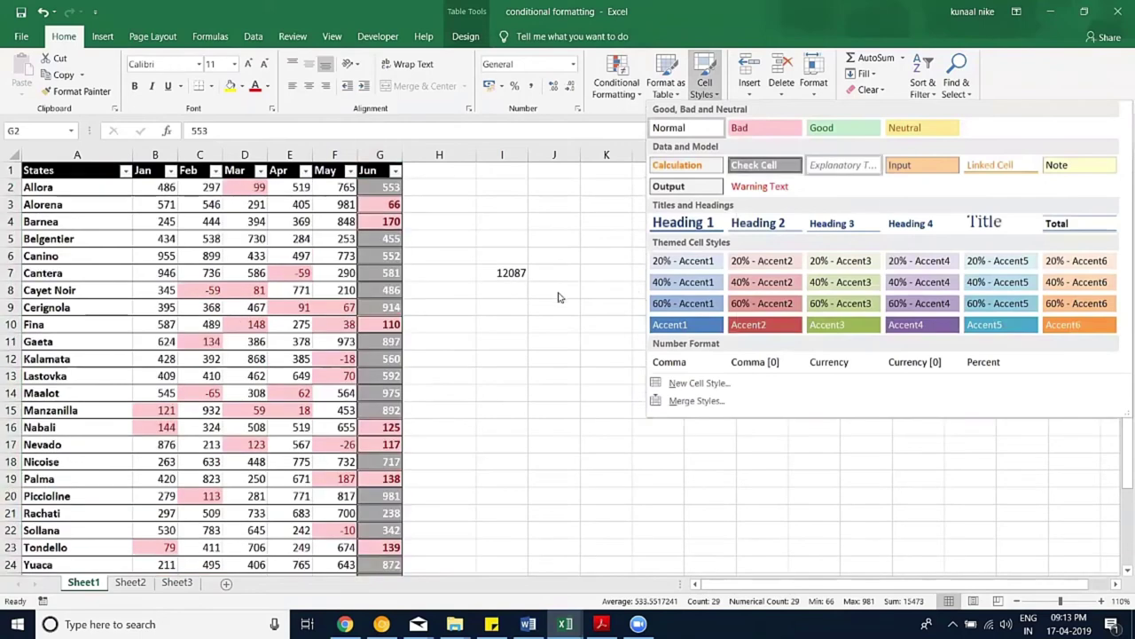
left_click(559, 297)
left_click(512, 264)
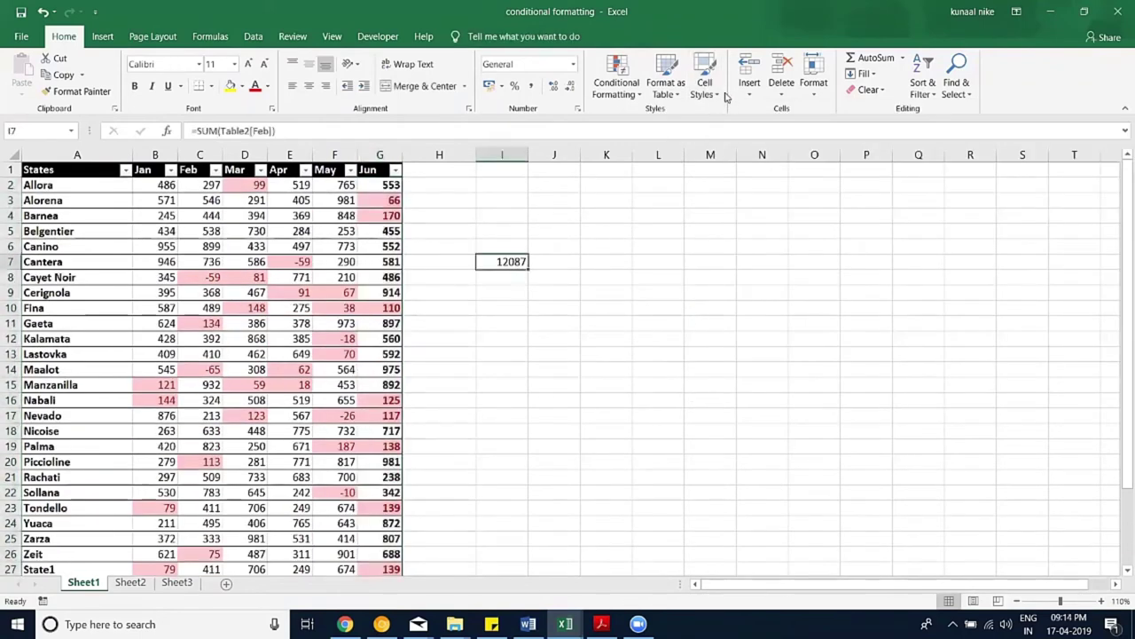
left_click(715, 98)
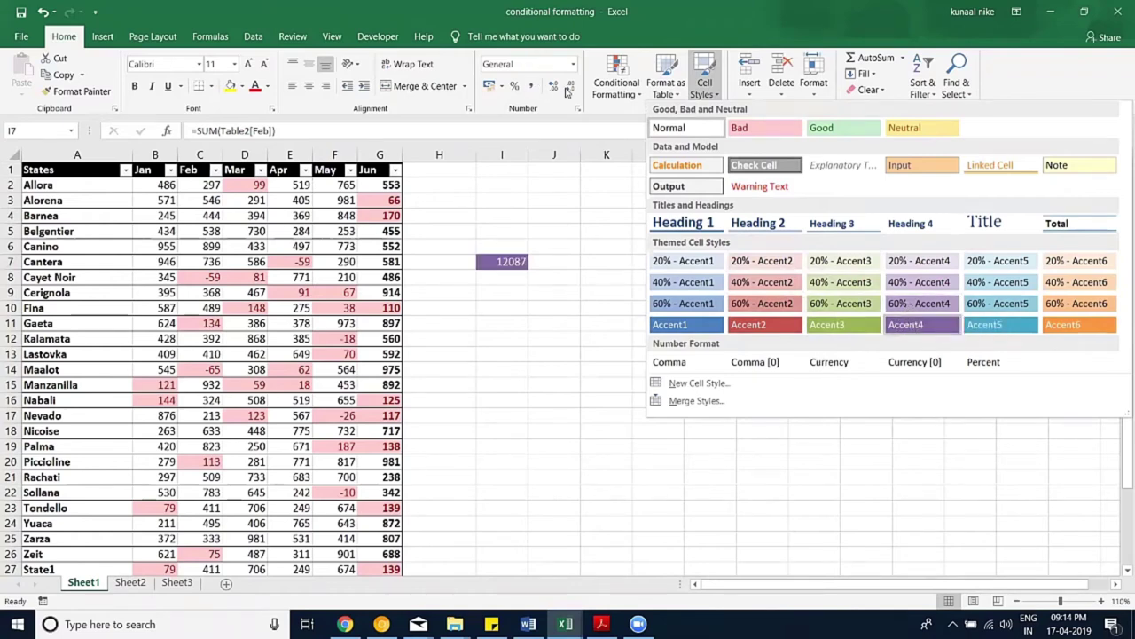
key("Escape")
left_click(523, 245)
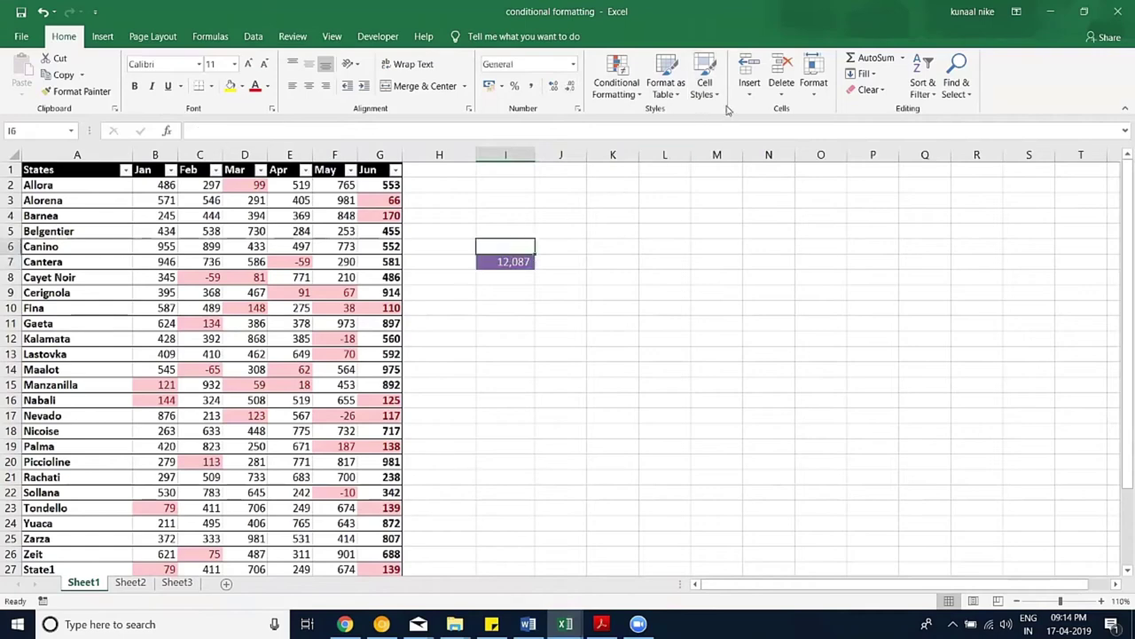
Step: Style I6 with 20% - Accent4 and label it Total
left_click(707, 84)
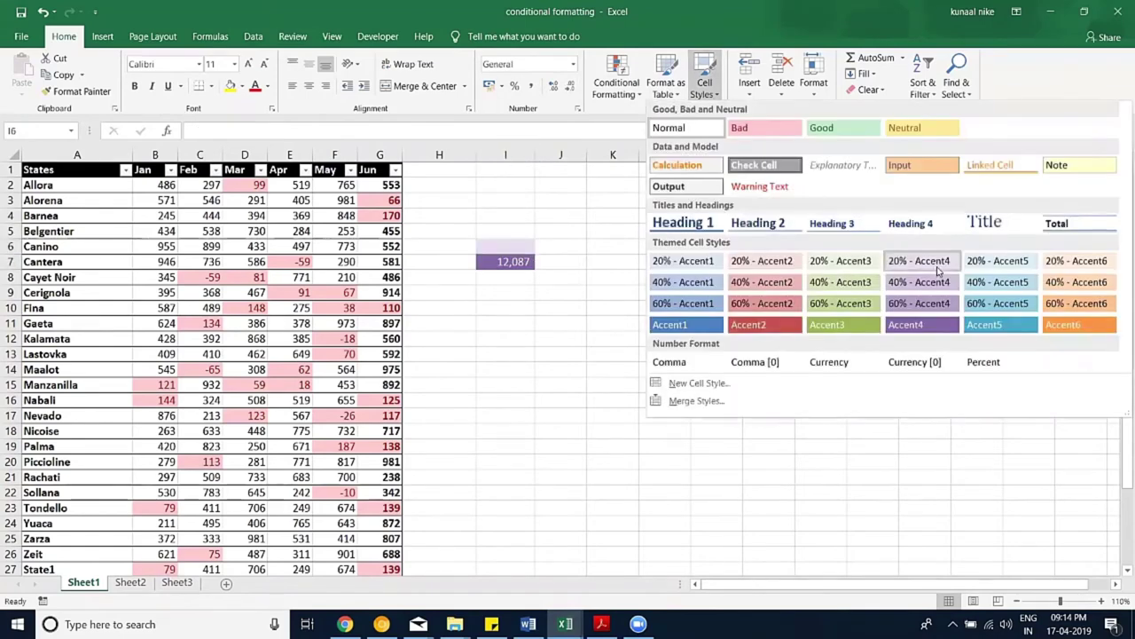
left_click(939, 271)
left_click(513, 263)
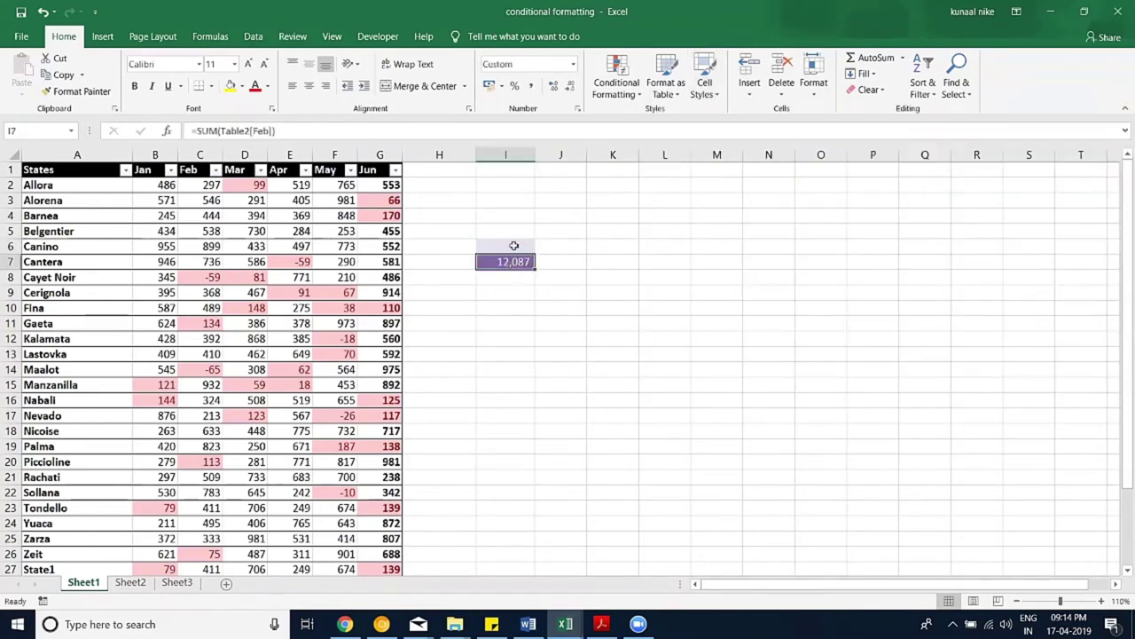
left_click(513, 246)
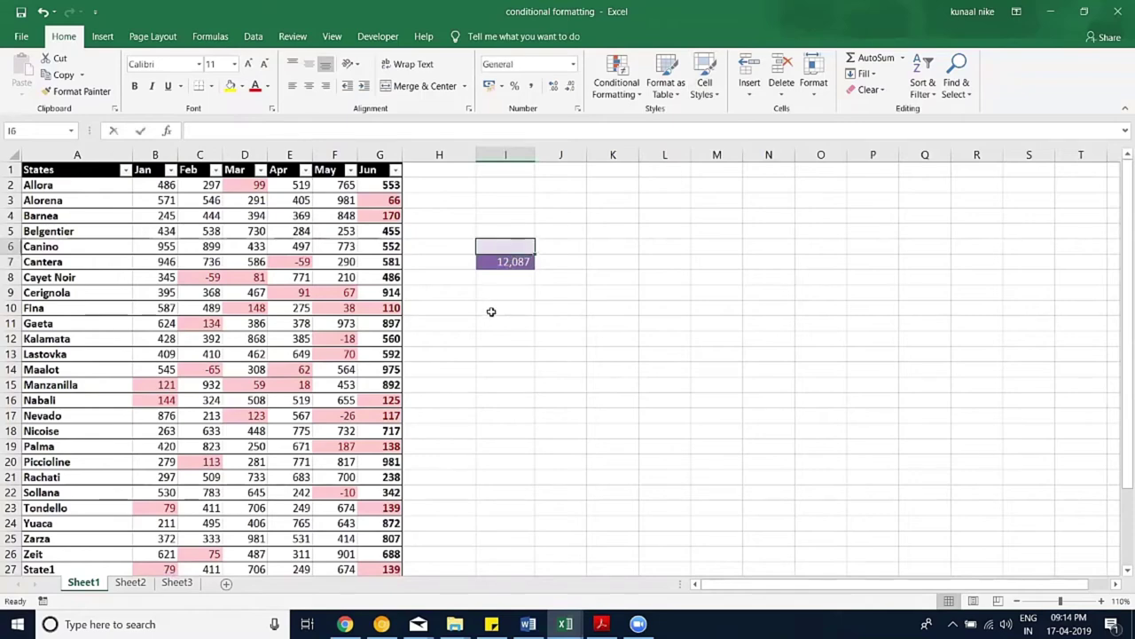
type("Total")
key("Return")
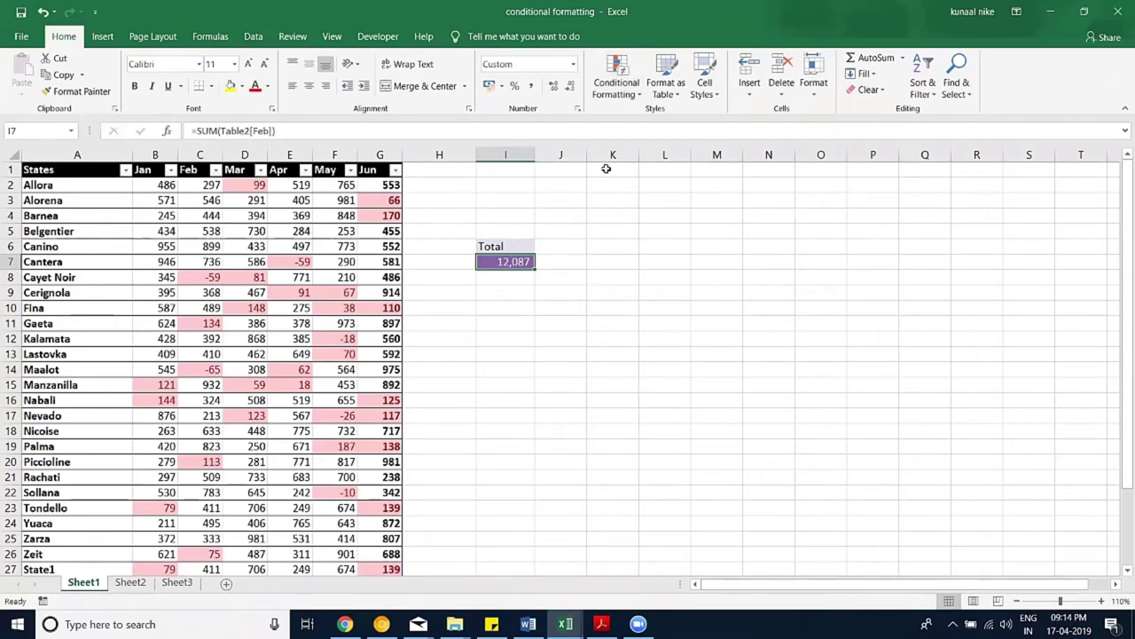
left_click(628, 95)
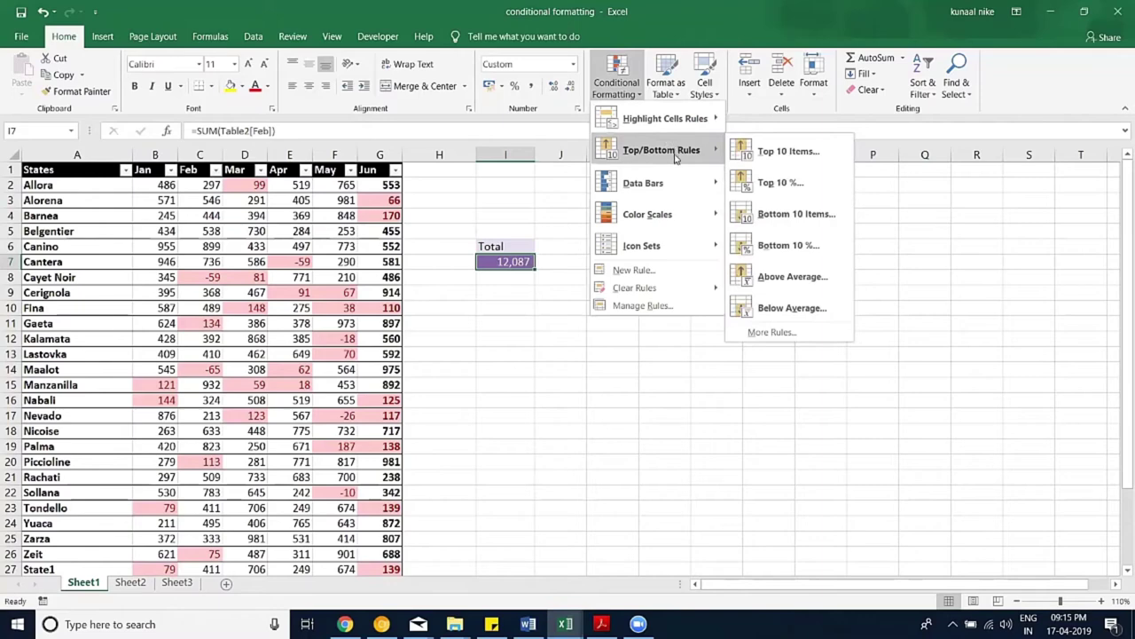
mouse_move(663, 118)
left_click(628, 92)
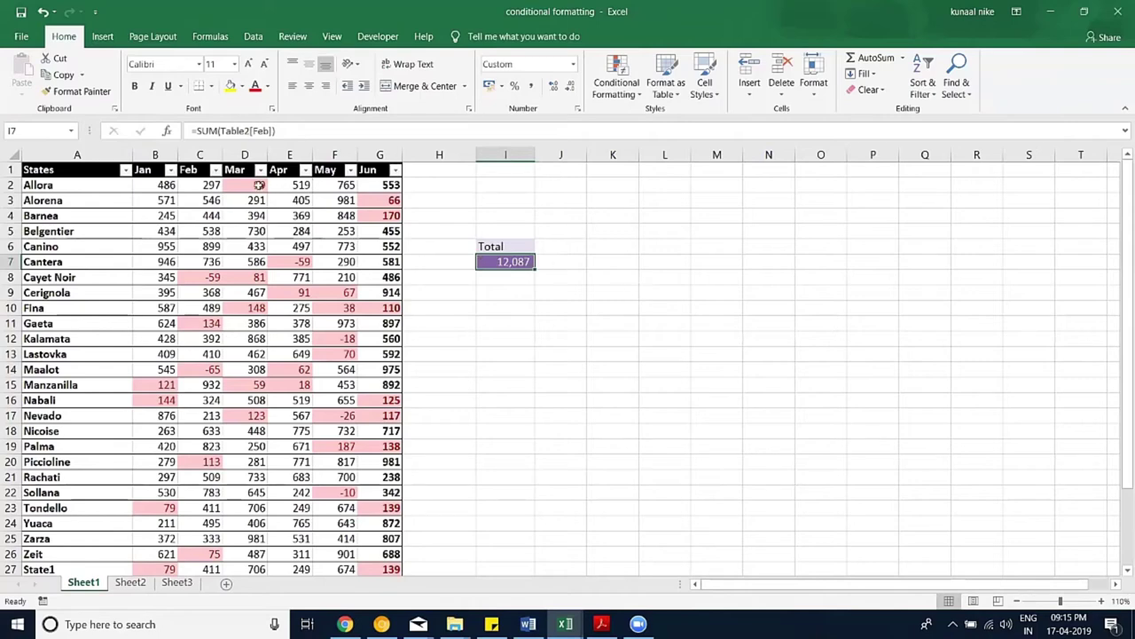
left_click(157, 184)
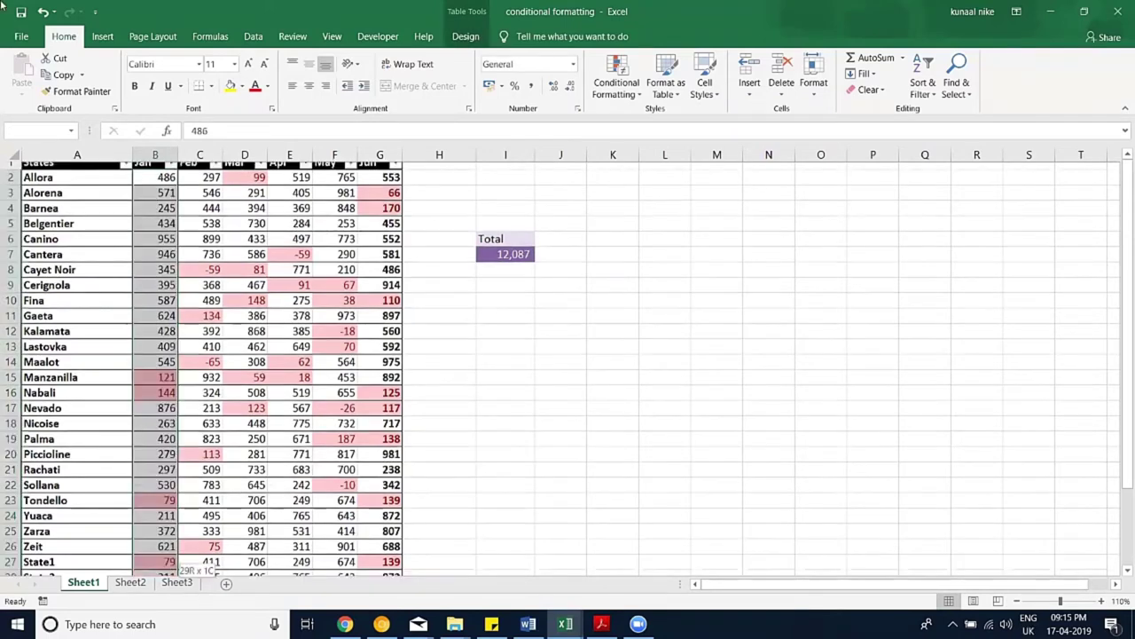
Step: Select the Jan values in column B, B2:B30
left_click_drag(153, 188, 156, 568)
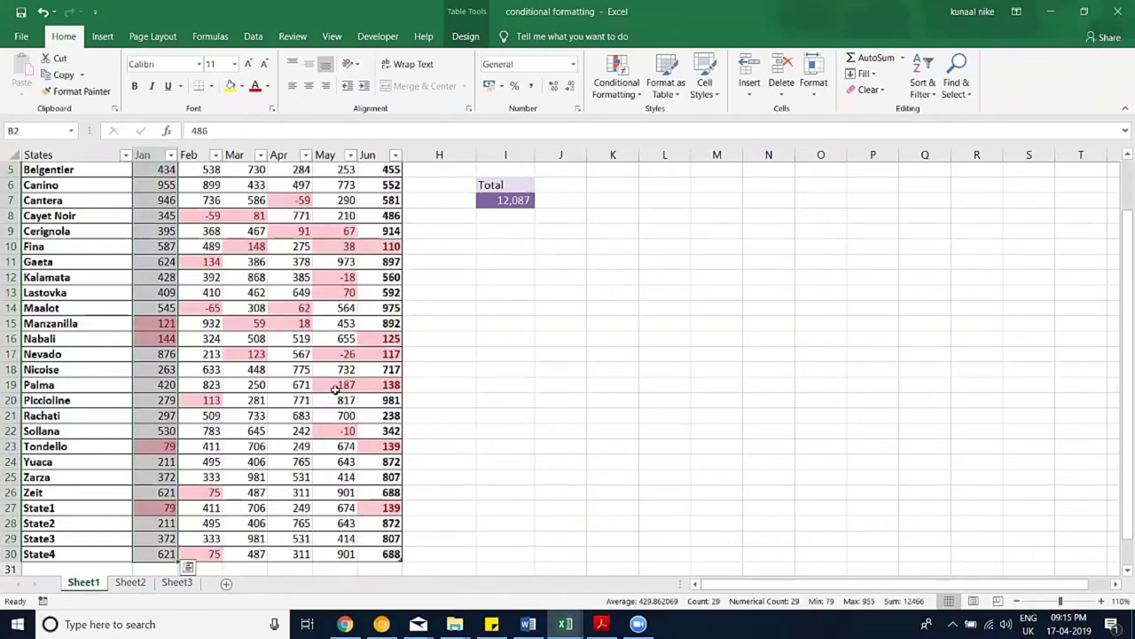
scroll(335, 390, "up", 2)
scroll(330, 388, "down", 1)
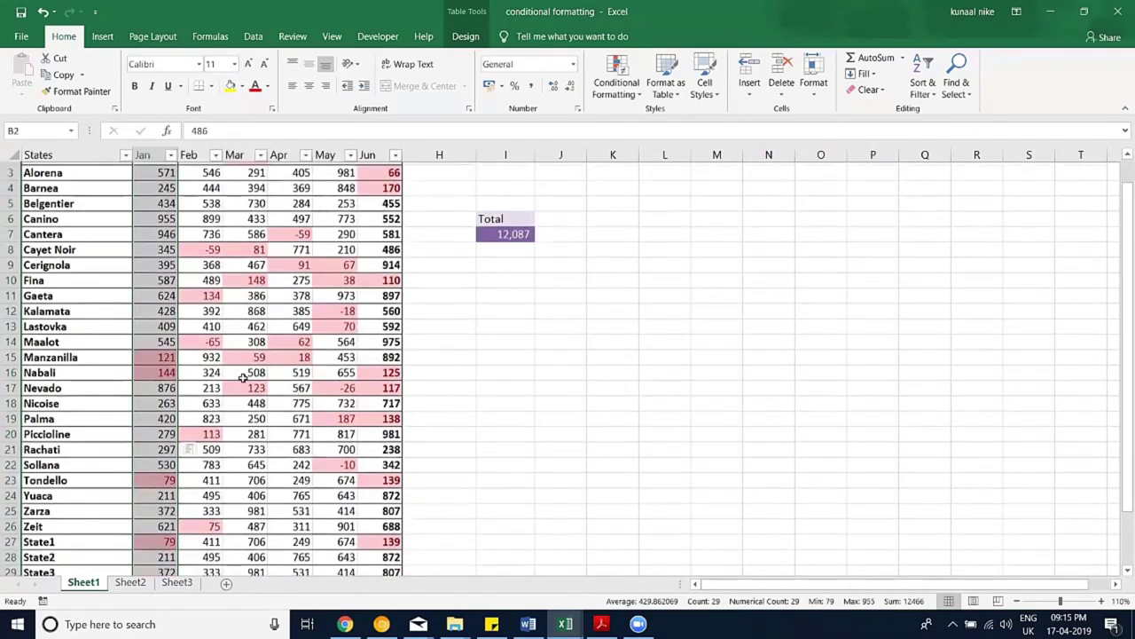
scroll(249, 379, "down", 3)
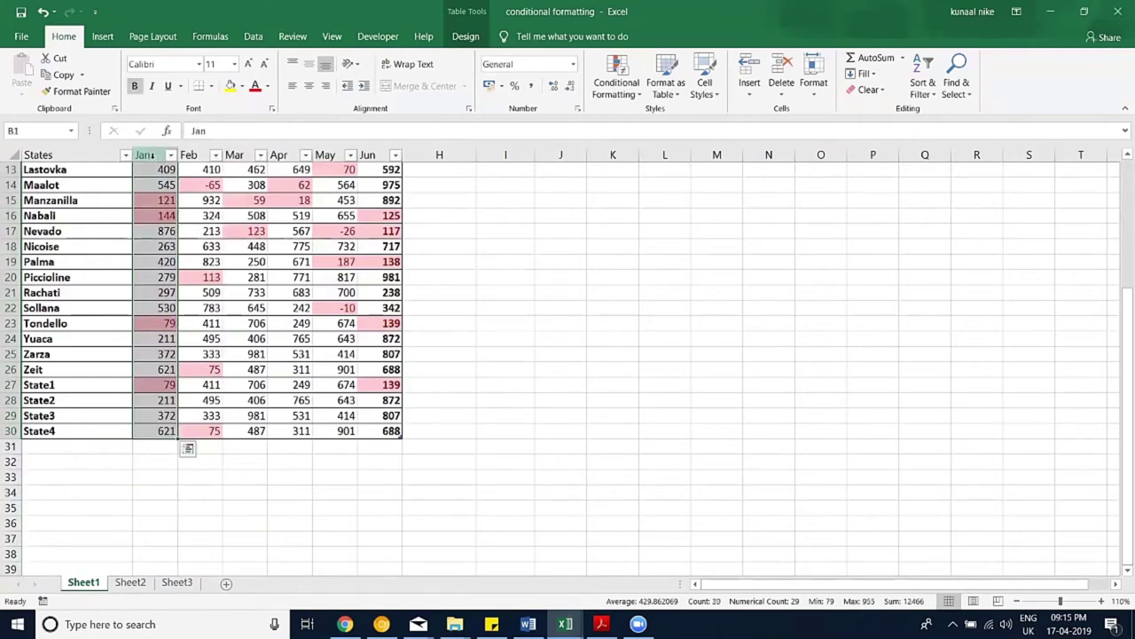
left_click(152, 155)
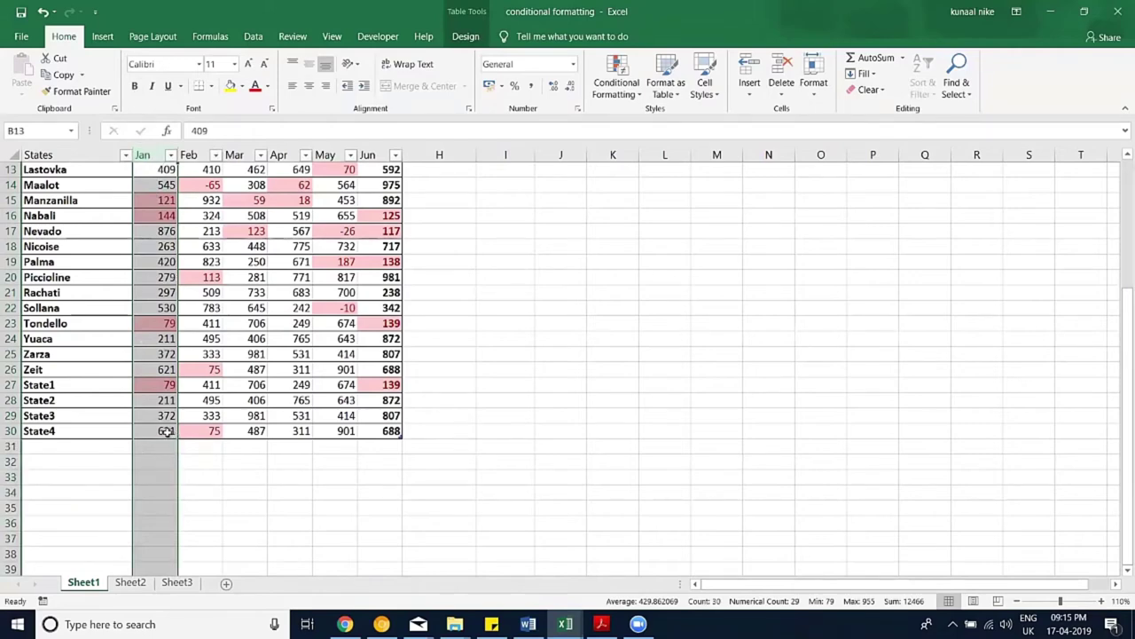
left_click_drag(163, 430, 165, 186)
scroll(159, 417, "down", 1)
scroll(160, 417, "down", 3)
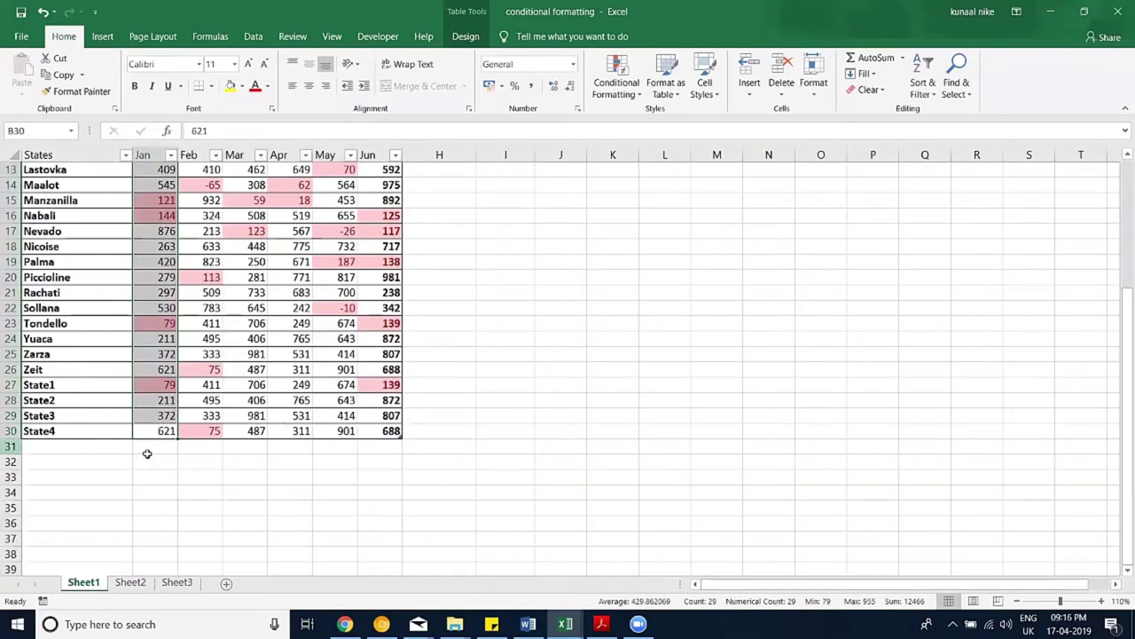
Step: Enter 100 in cell B34 below the sales table
left_click(162, 491)
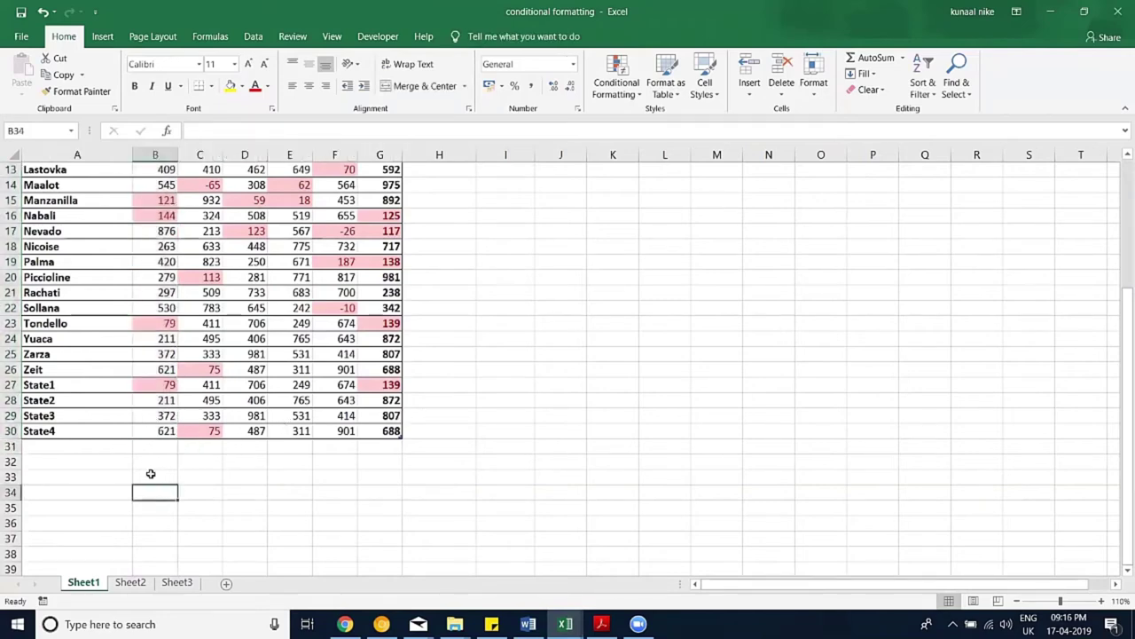
type("100")
key("Return")
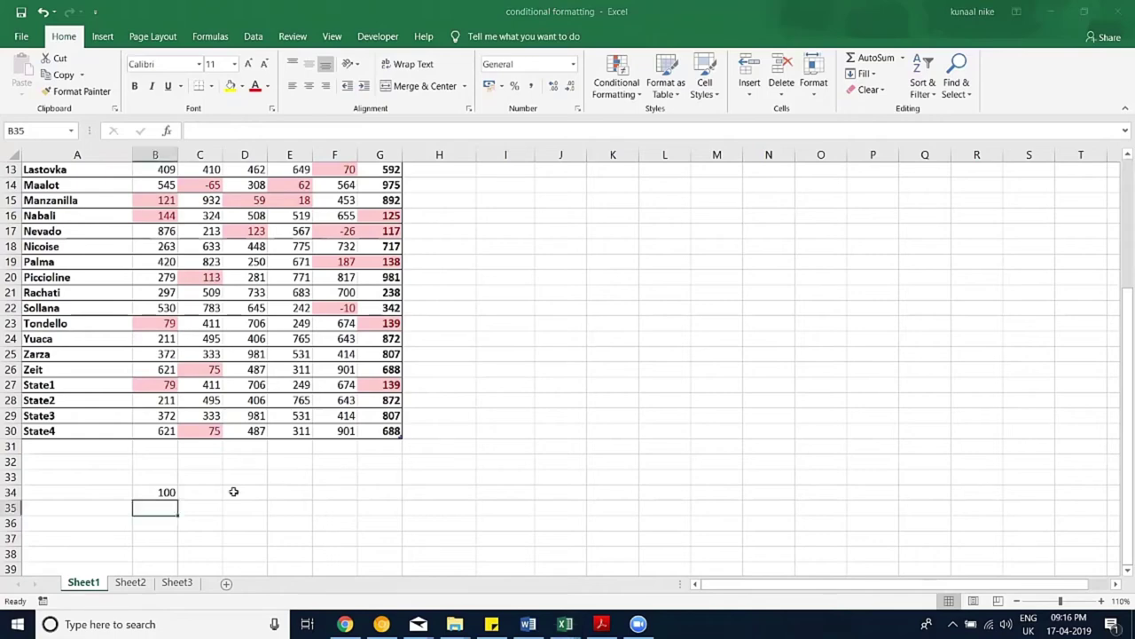
left_click(168, 490)
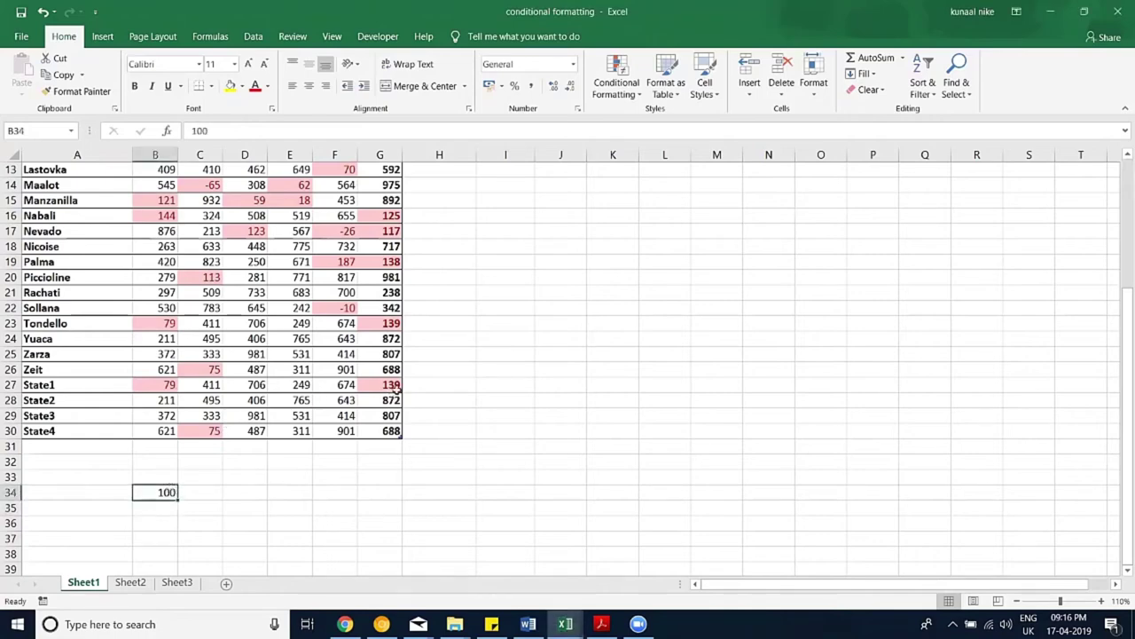
scroll(489, 329, "up", 4)
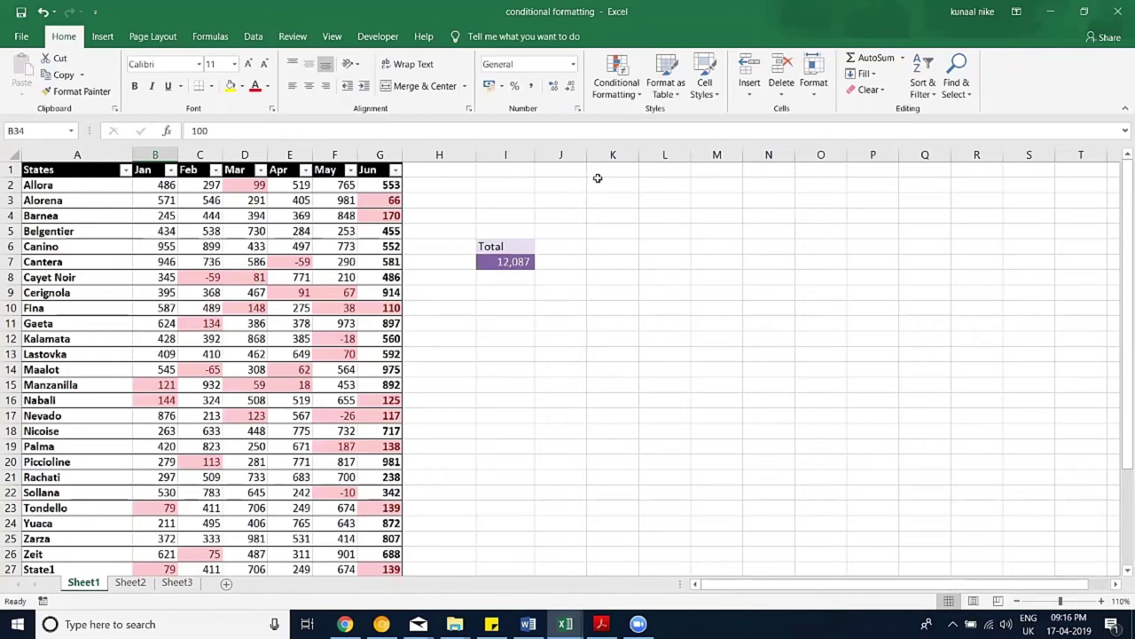
Step: Look through the Format, Delete and Insert cell options without choosing anything
left_click(815, 95)
left_click(790, 96)
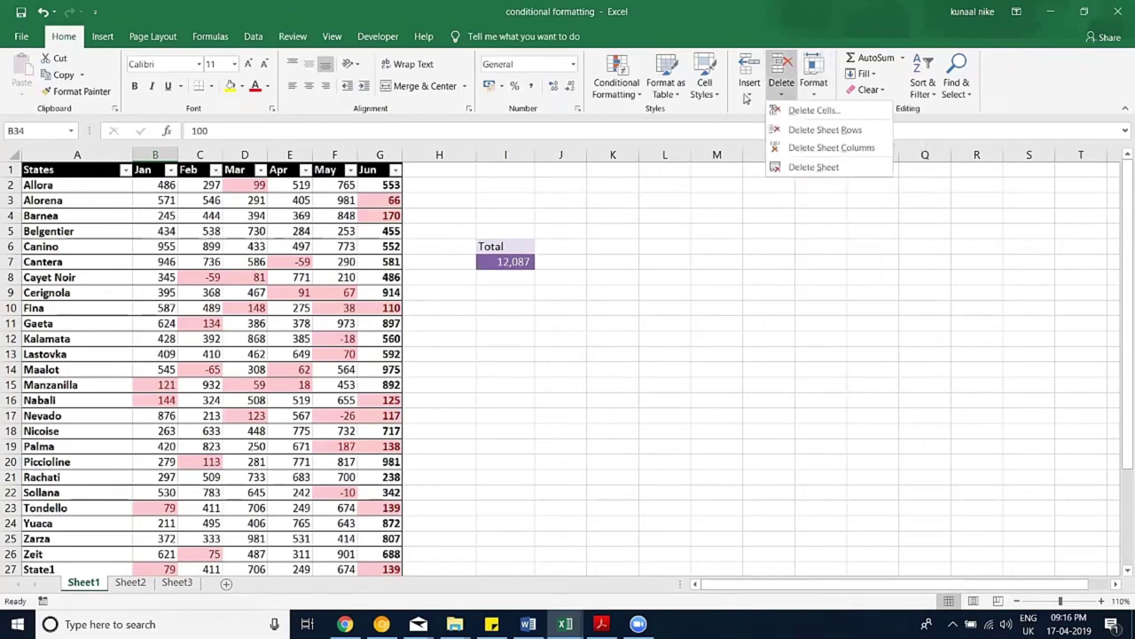
left_click(754, 93)
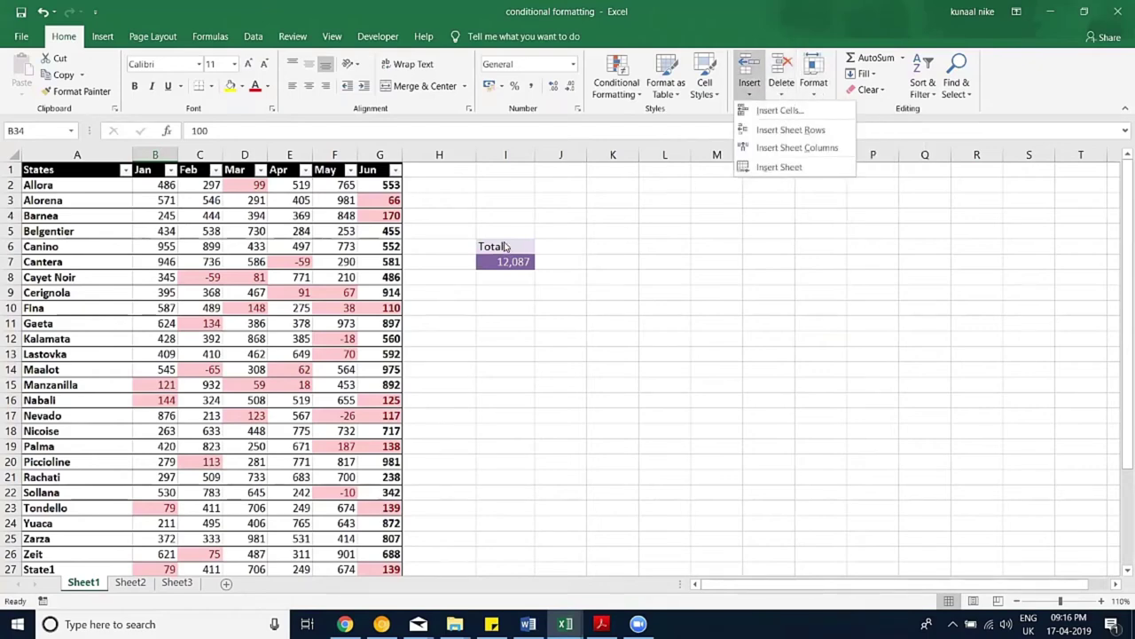
left_click(494, 287)
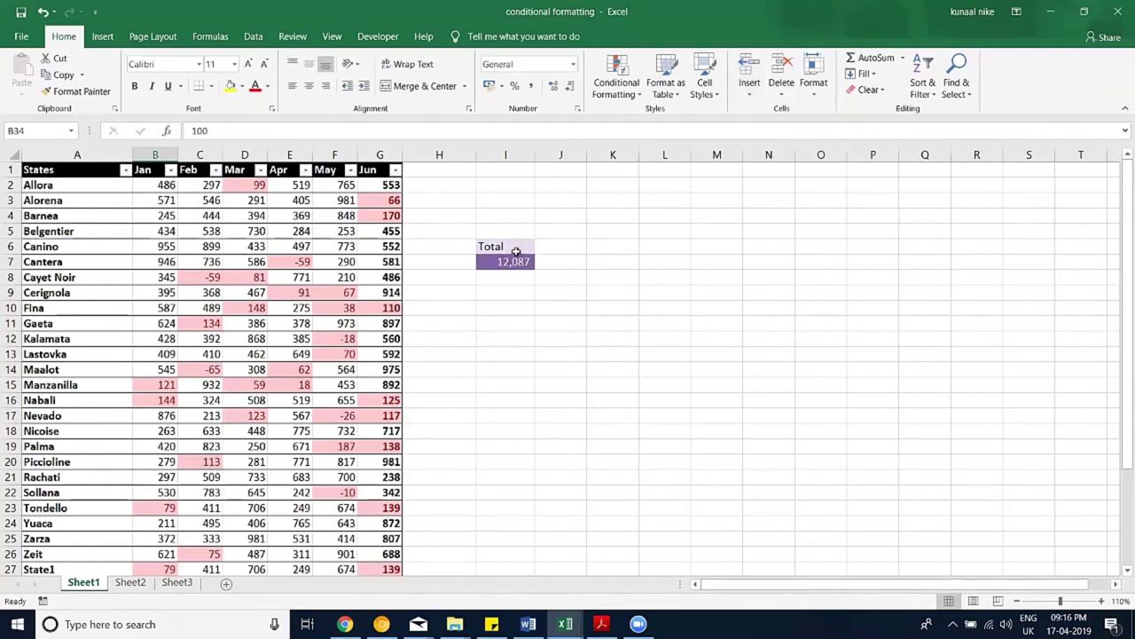
Step: Delete rows 6 and 7 holding the Total cells, then undo it
left_click_drag(513, 249, 515, 261)
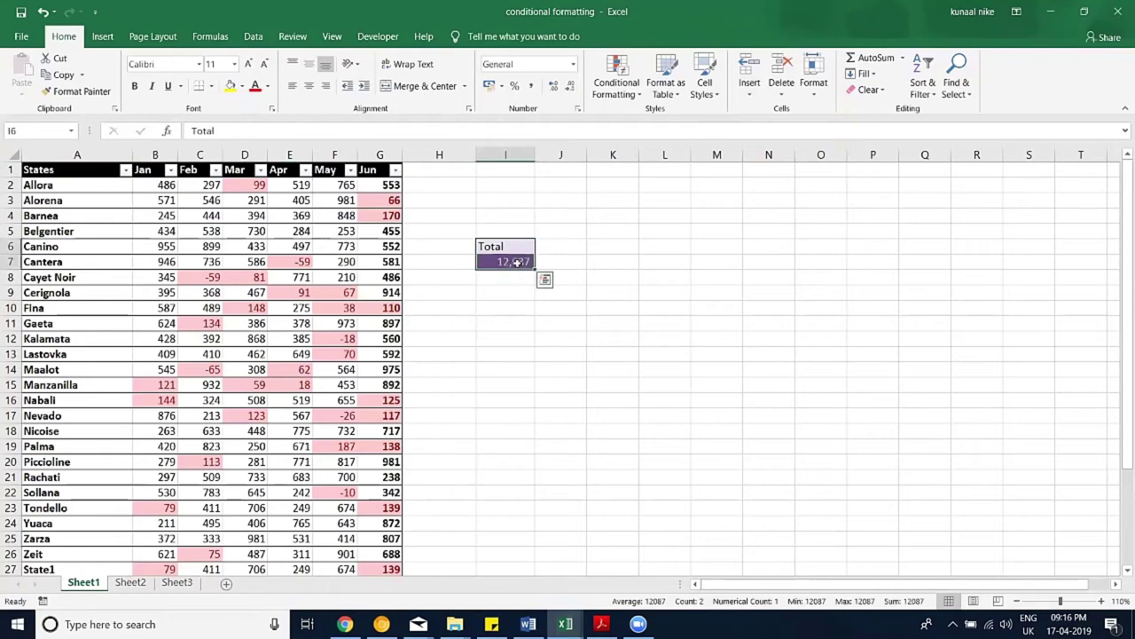
right_click(516, 263)
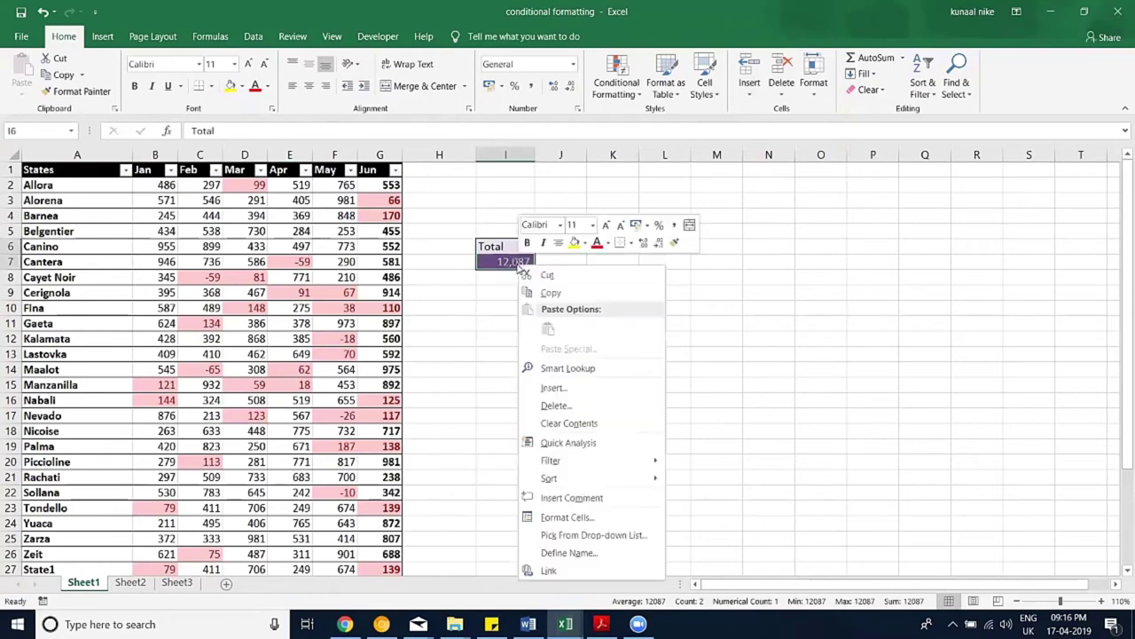
left_click(556, 406)
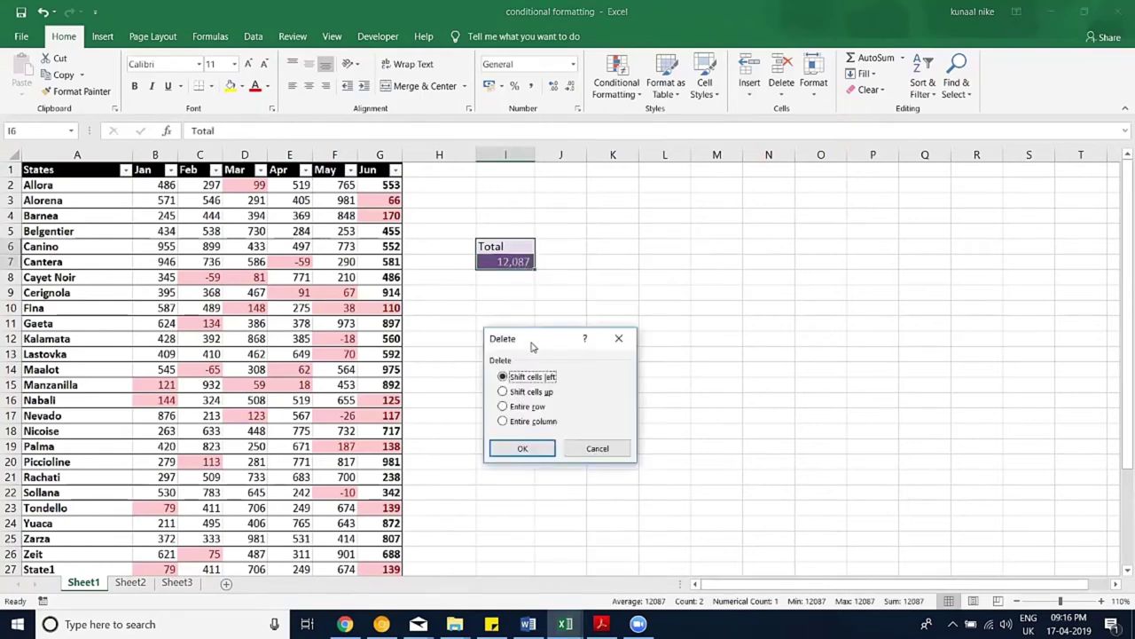
left_click_drag(532, 346, 598, 226)
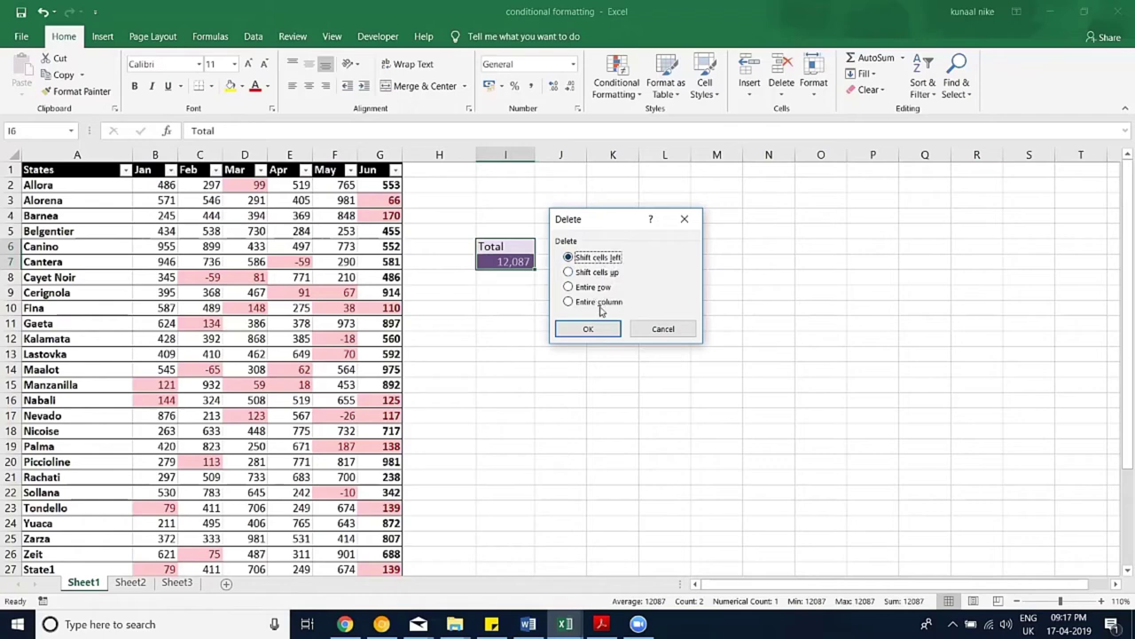
left_click(590, 288)
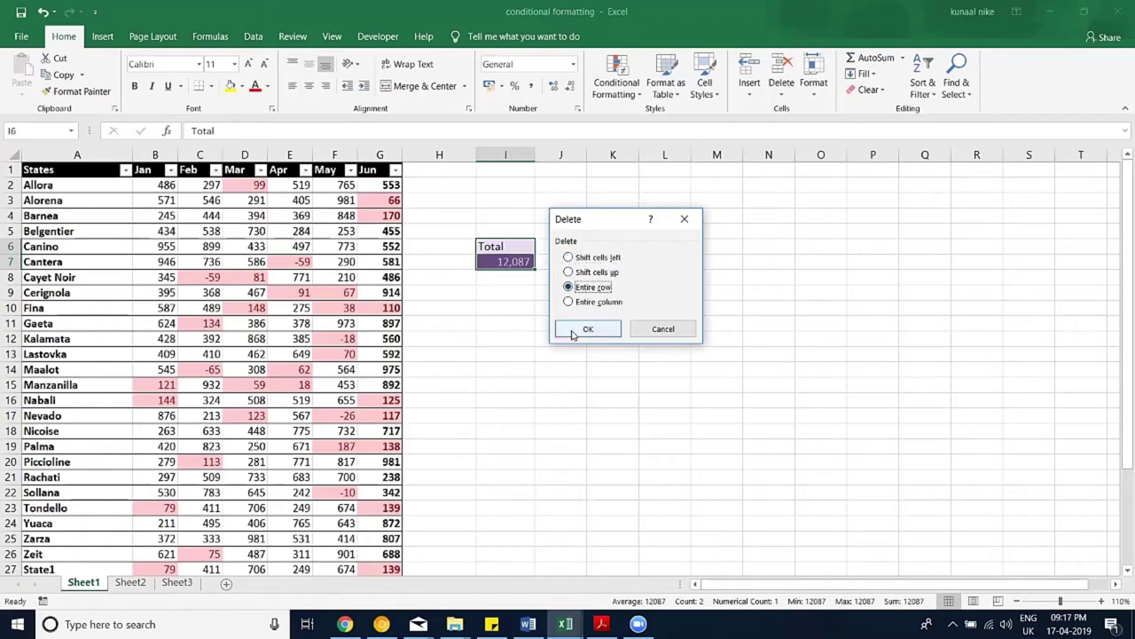
left_click(573, 330)
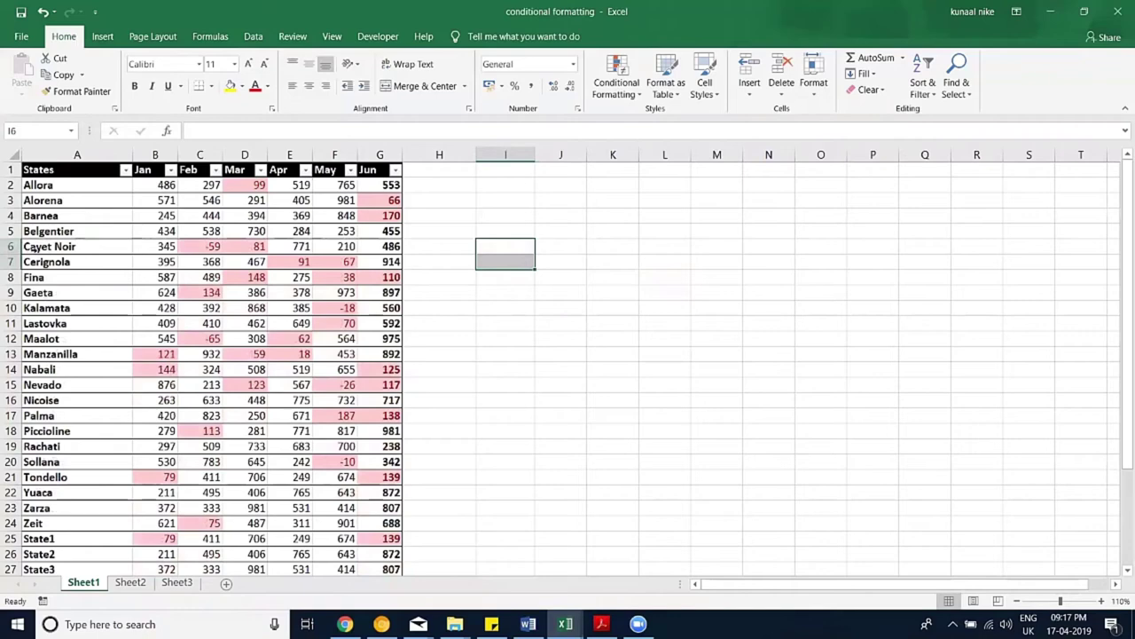
key("ctrl+z")
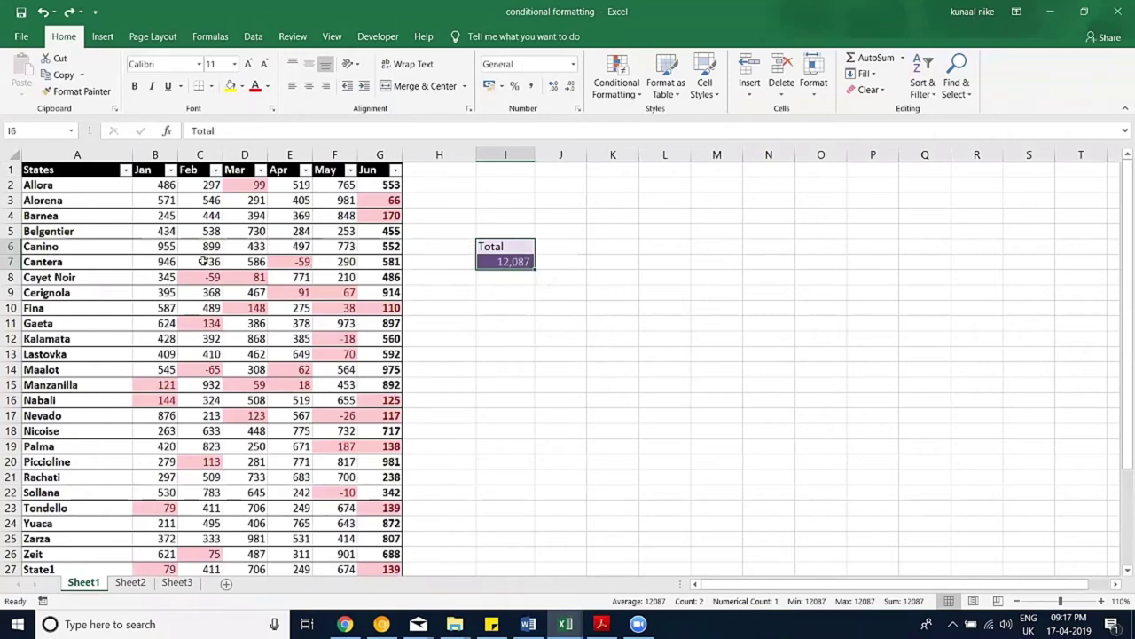
Step: Delete the Total cells shifting cells left, undo, and type UP in I12
right_click(497, 261)
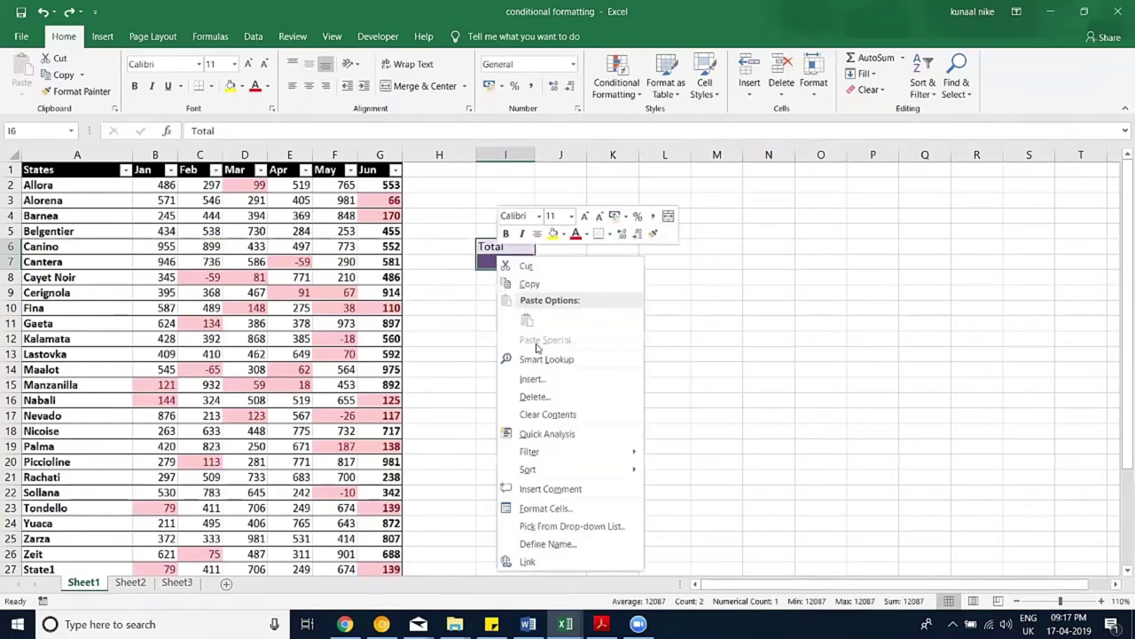
left_click(559, 397)
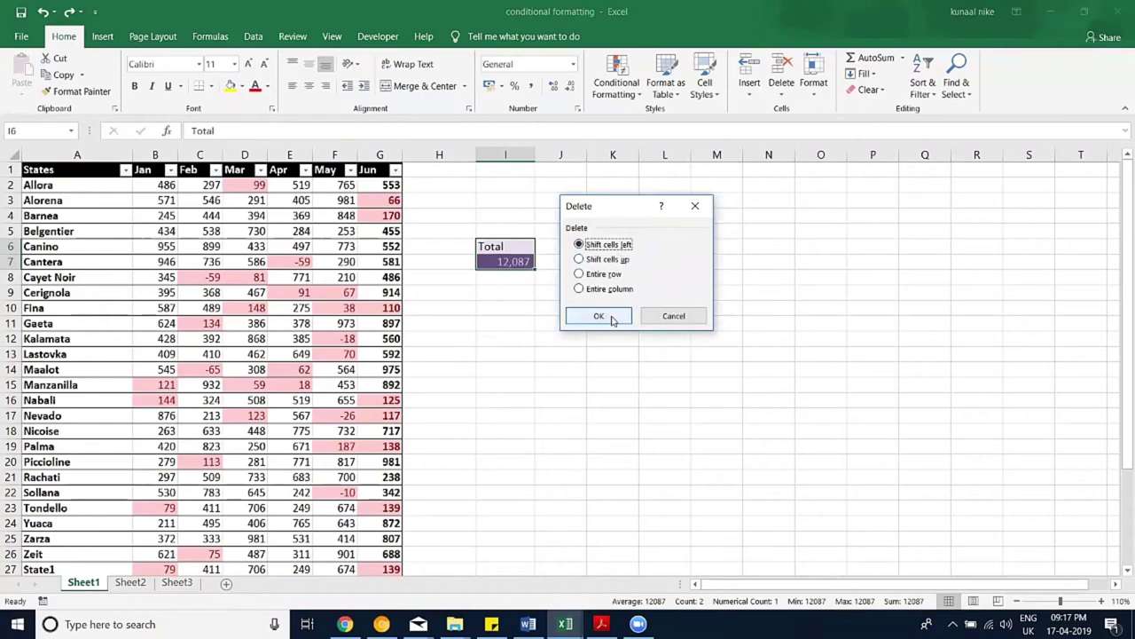
left_click(611, 320)
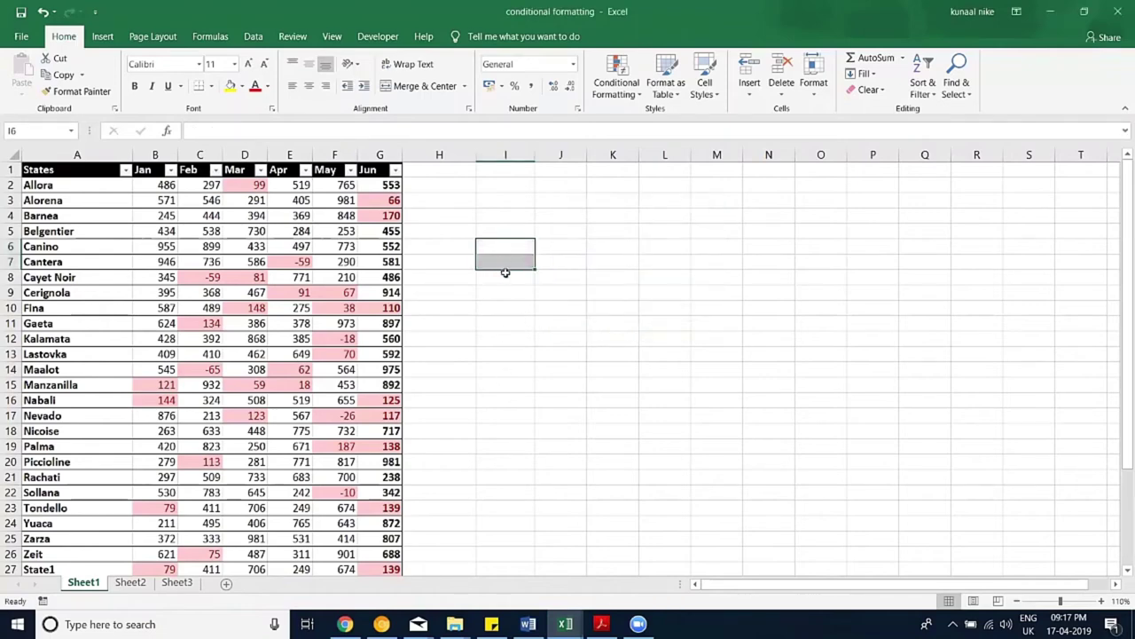
key("ctrl+z")
left_click(511, 344)
type("UP")
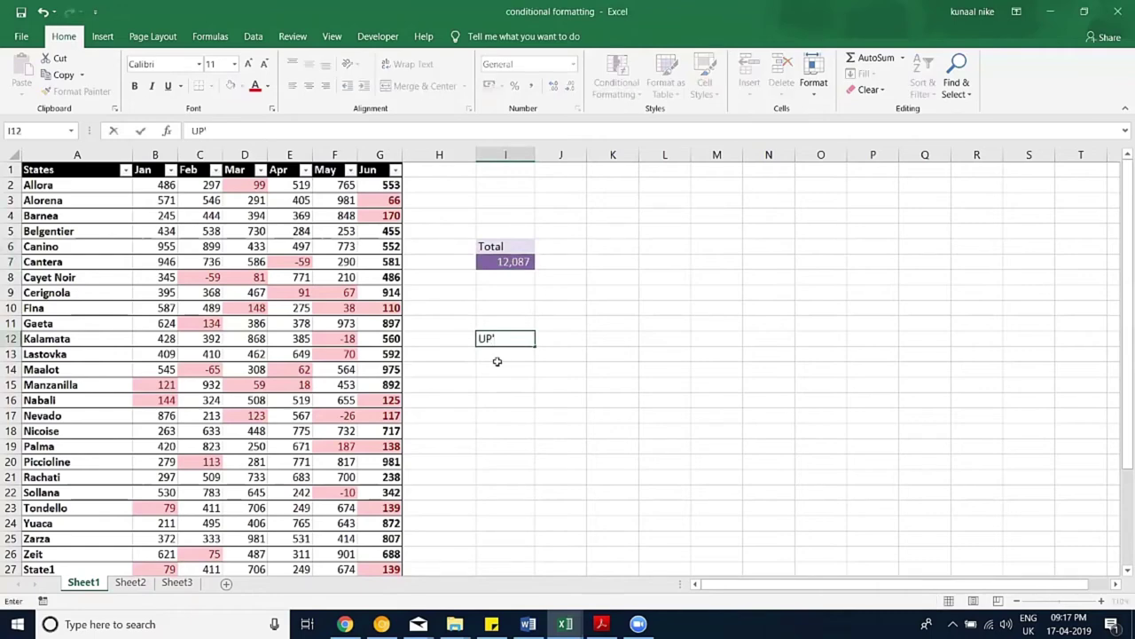
Step: Delete I6:I7 shifting cells up, then undo the deletion
left_click_drag(506, 246, 513, 261)
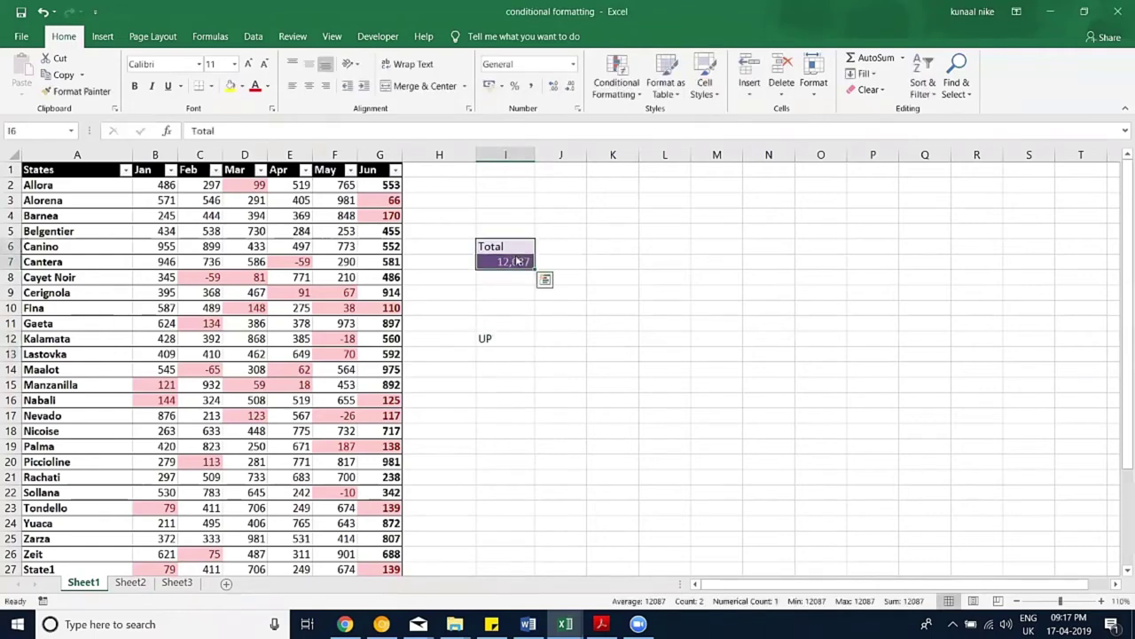
right_click(519, 259)
left_click(575, 400)
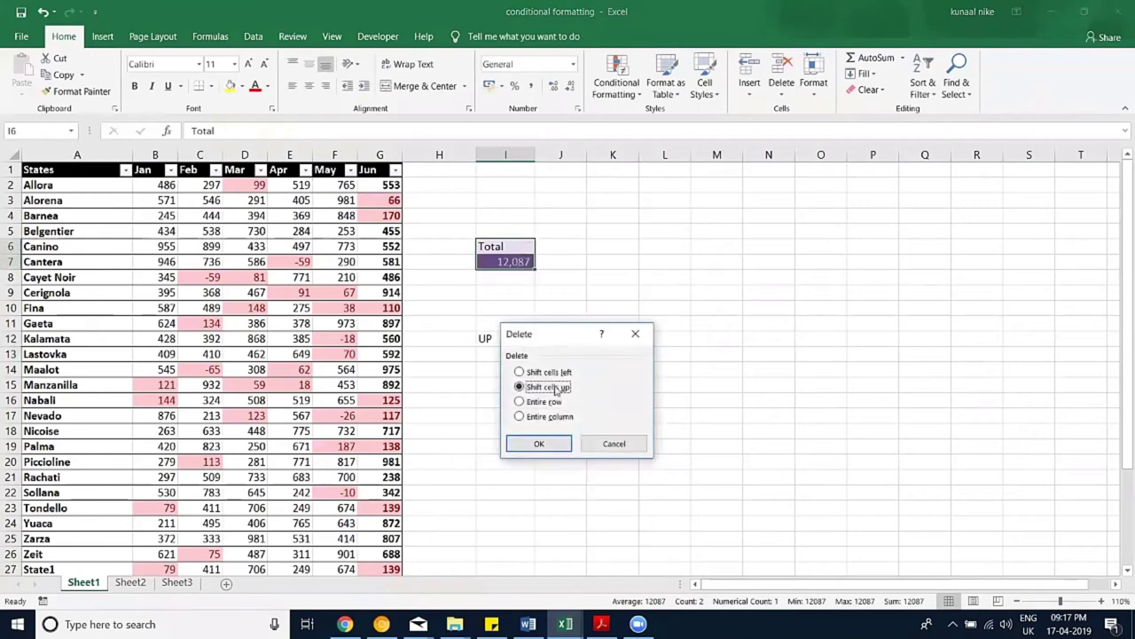
left_click(539, 442)
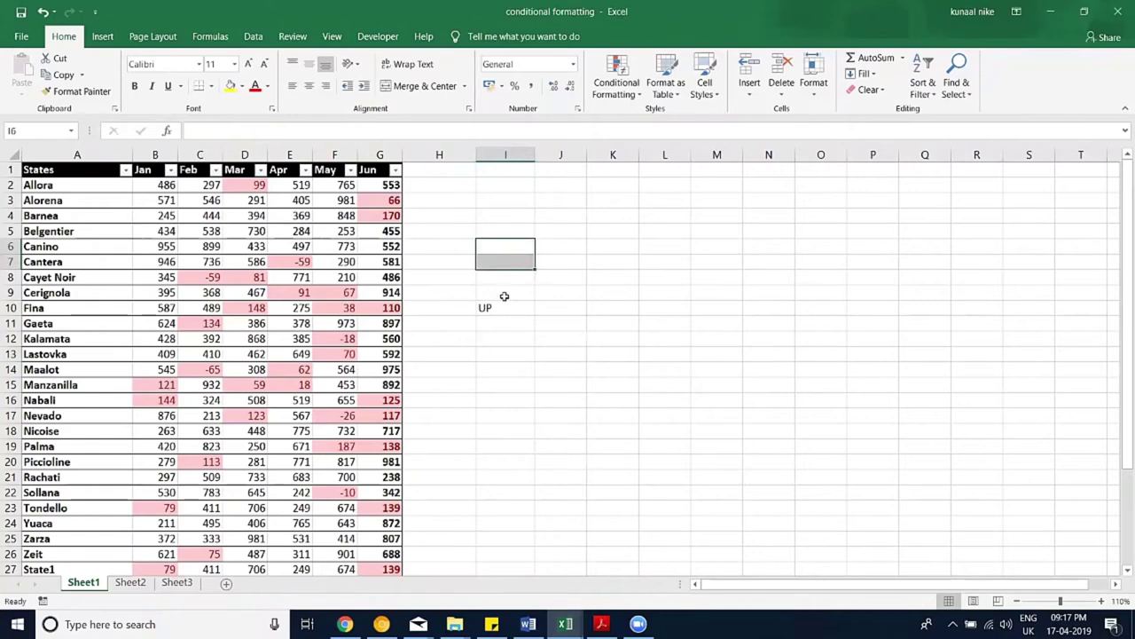
key("ctrl+z")
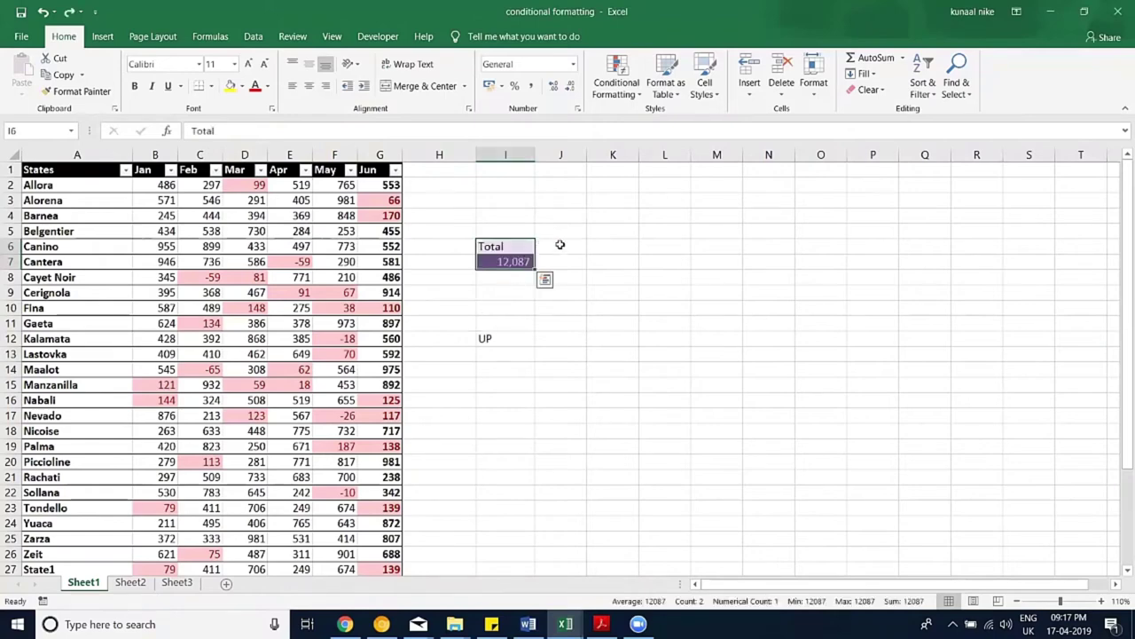
Step: Type left in cell L6
left_click(664, 245)
type("lef")
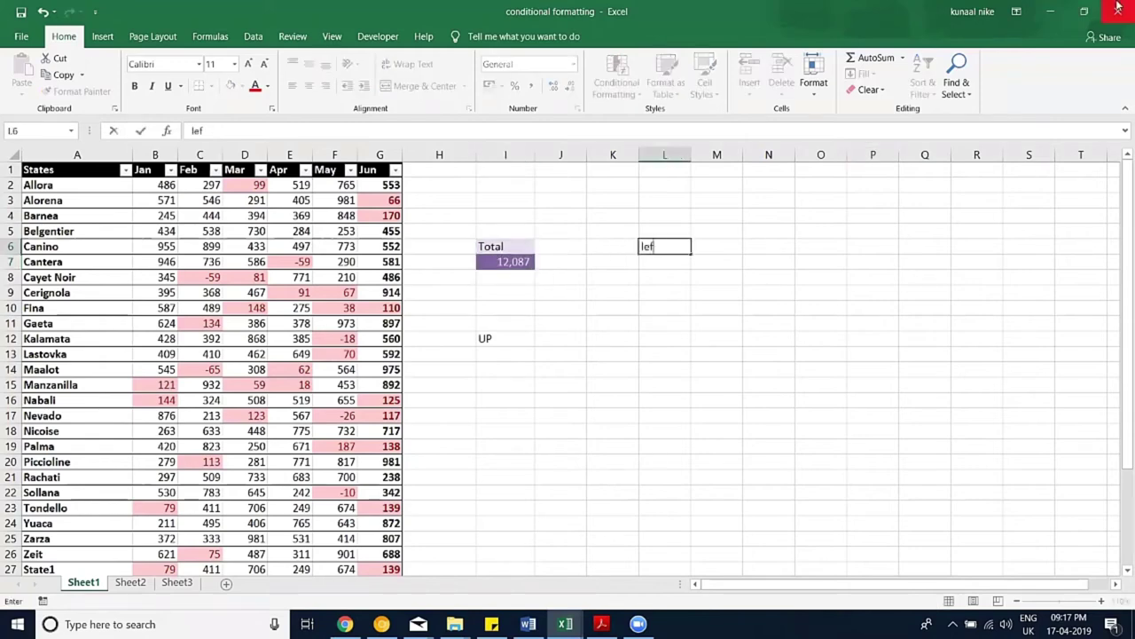
type("t")
key("Return")
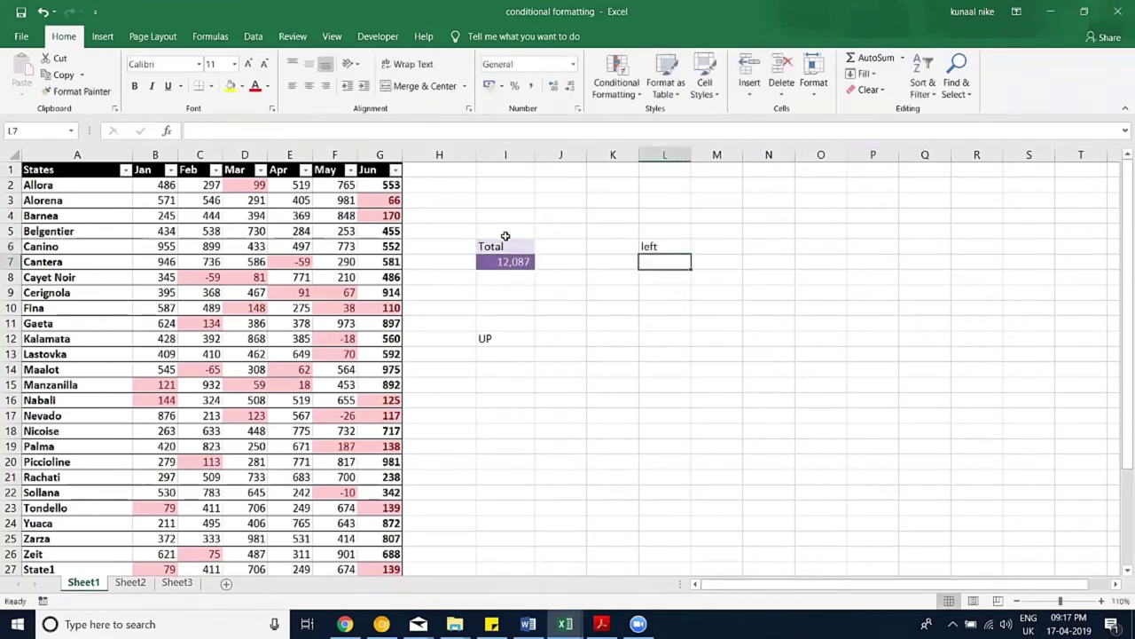
Step: Delete I5:I7 shifting cells left, then undo it so left returns to L6
left_click_drag(506, 236, 508, 258)
right_click(507, 251)
left_click(578, 388)
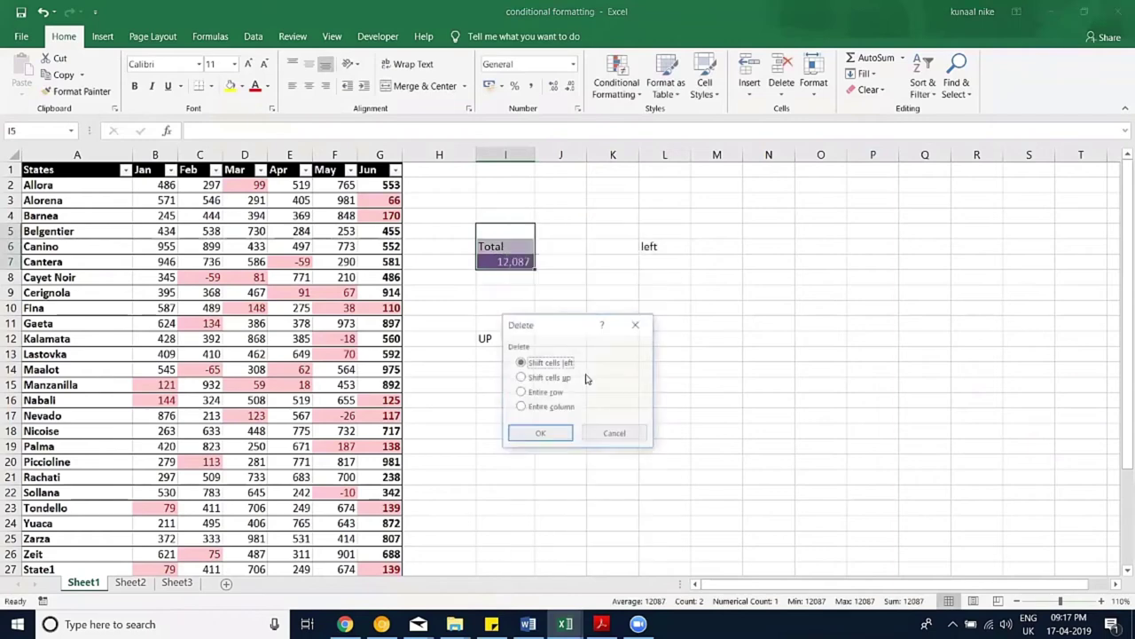
left_click(539, 432)
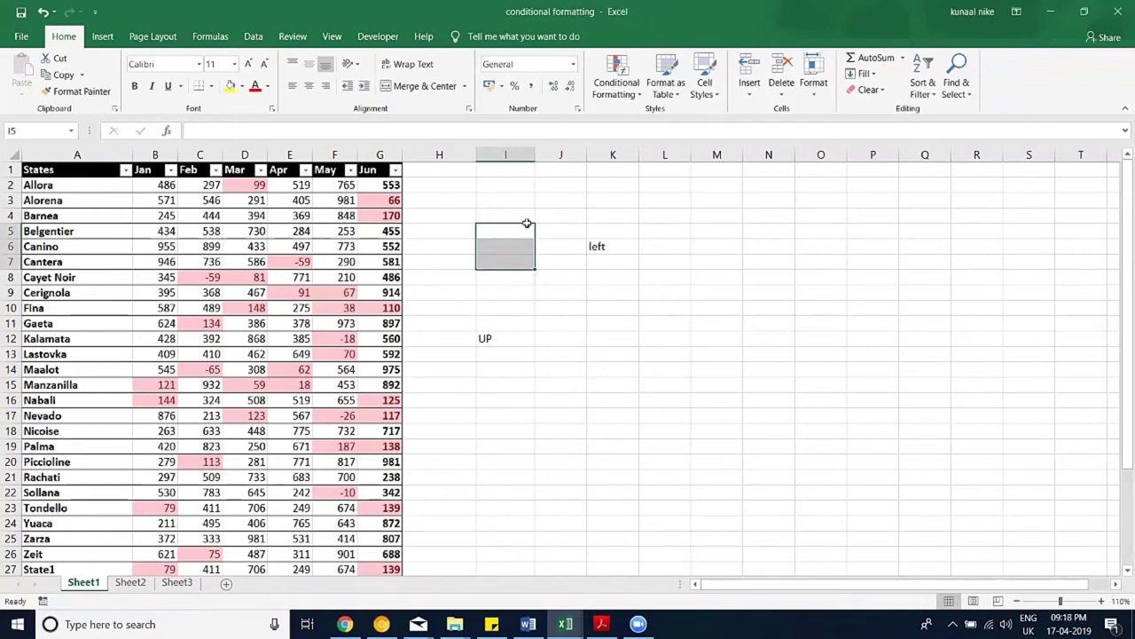
key("ctrl+z")
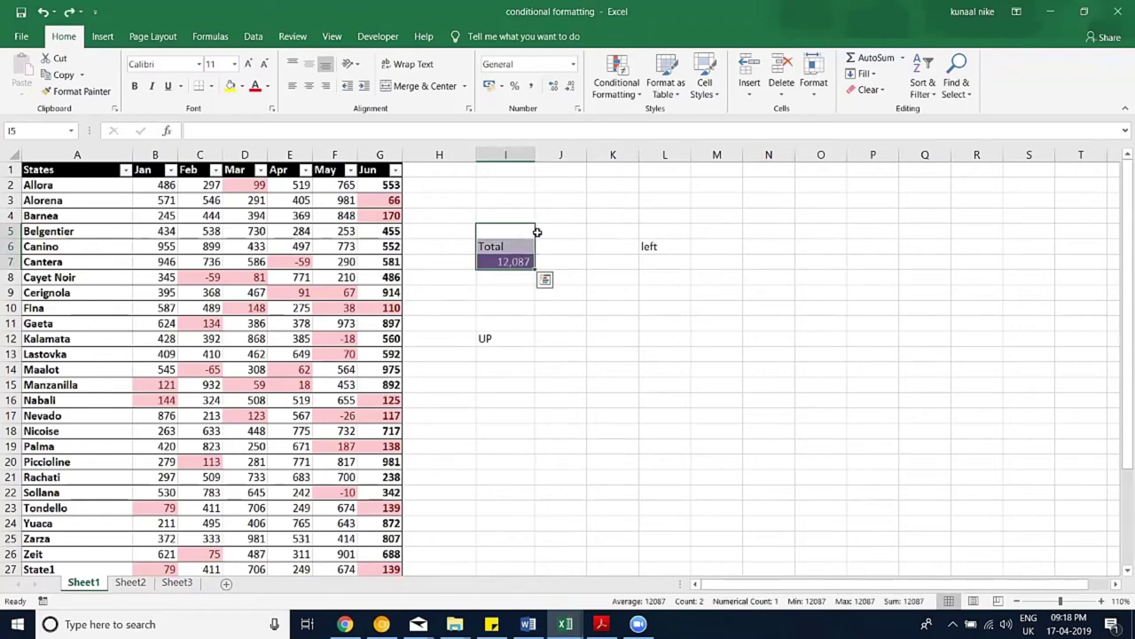
left_click(868, 90)
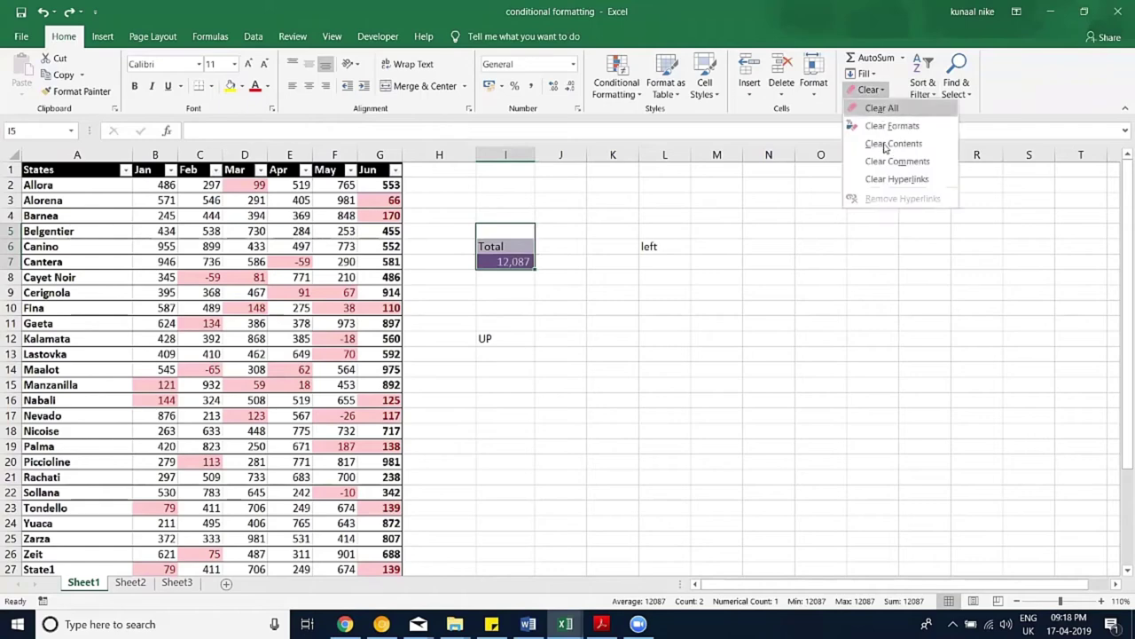
Step: Clear All from I5:I7, removing the Total label, 12,087 sum and purple styles
left_click(916, 110)
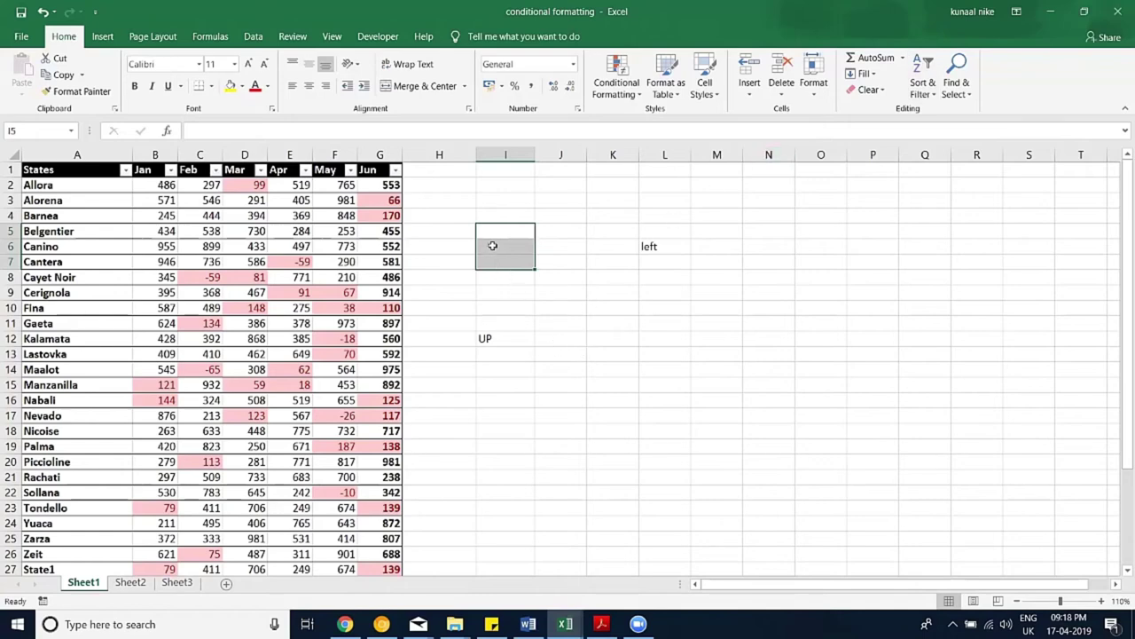
left_click_drag(506, 247, 652, 434)
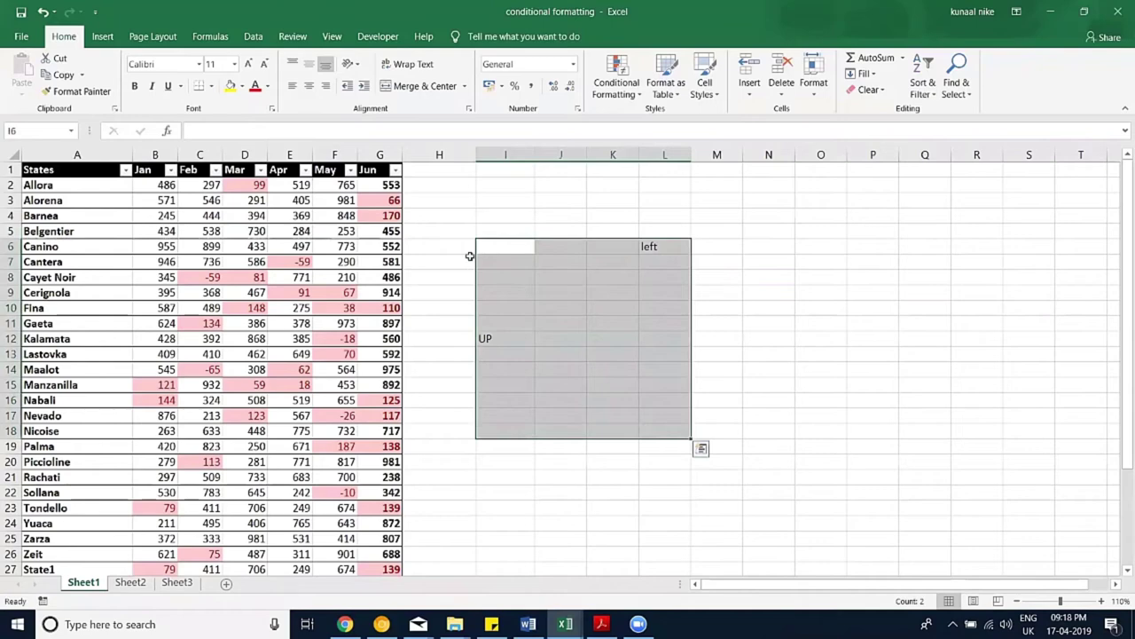
Step: Delete the 'left' and 'UP' notes from the I6:L18 block beside the table
key("Delete")
left_click_drag(215, 259, 768, 249)
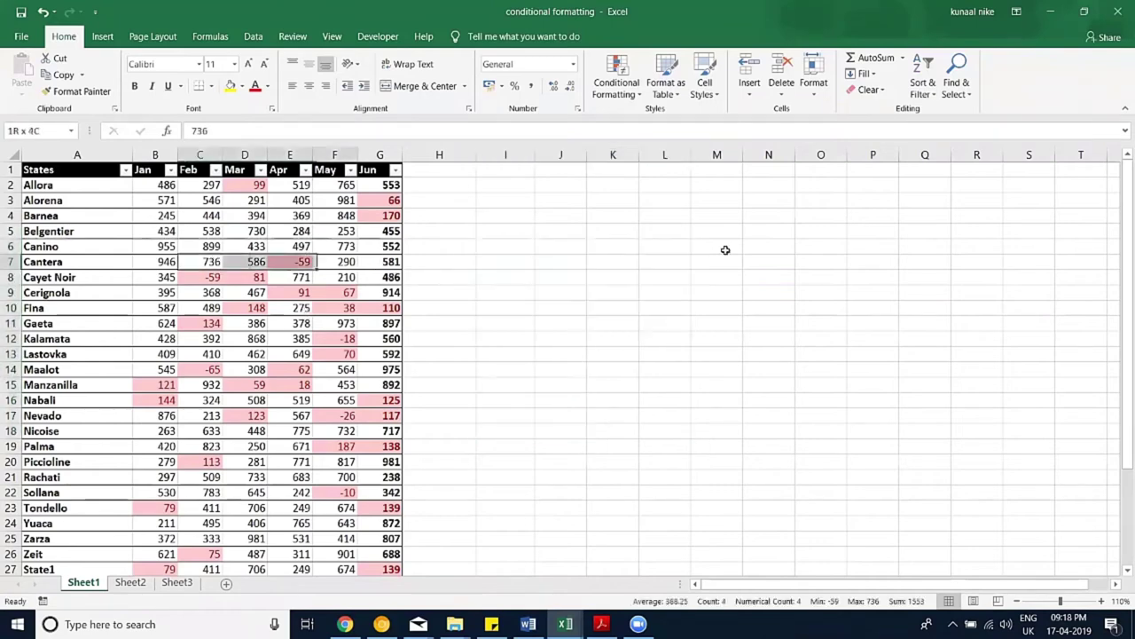
left_click_drag(439, 169, 444, 430)
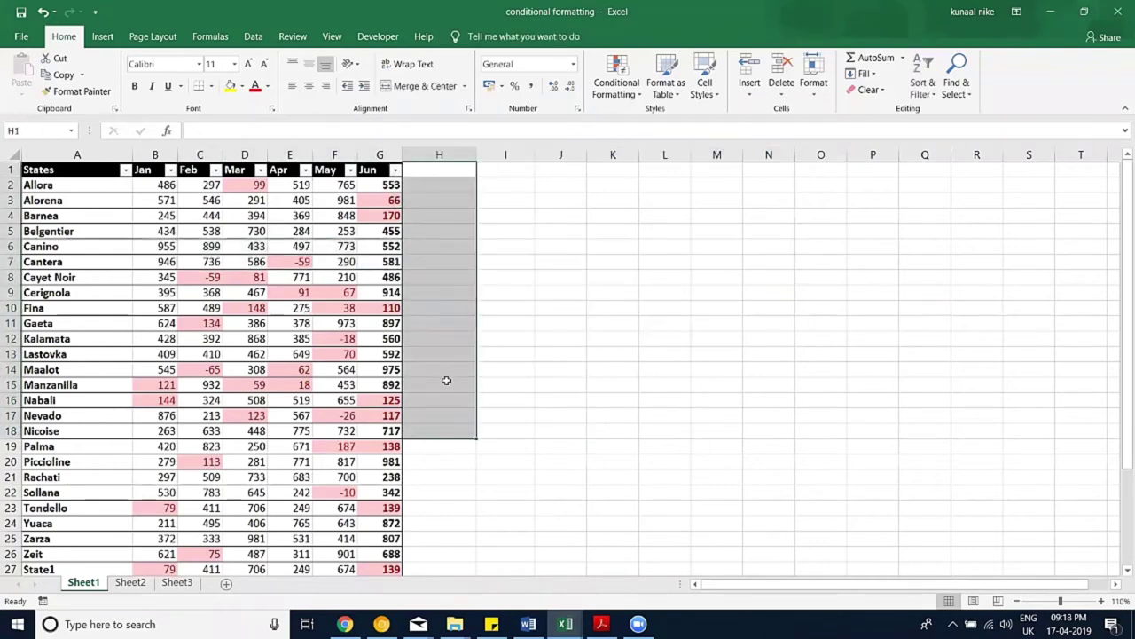
left_click_drag(511, 236, 492, 331)
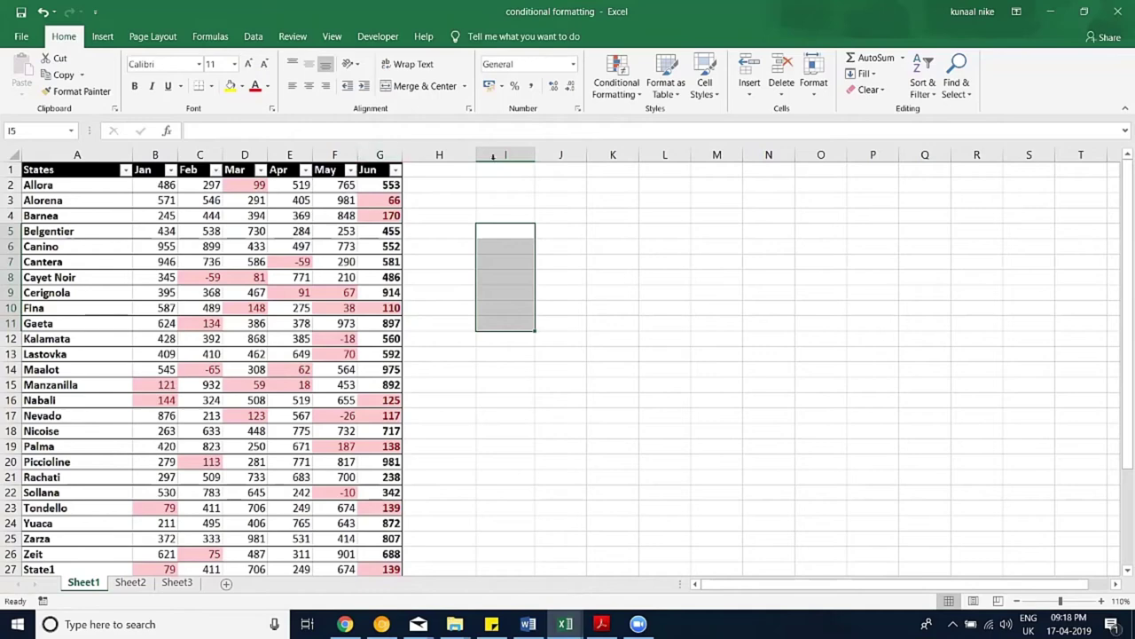
right_click(549, 152)
left_click(585, 252)
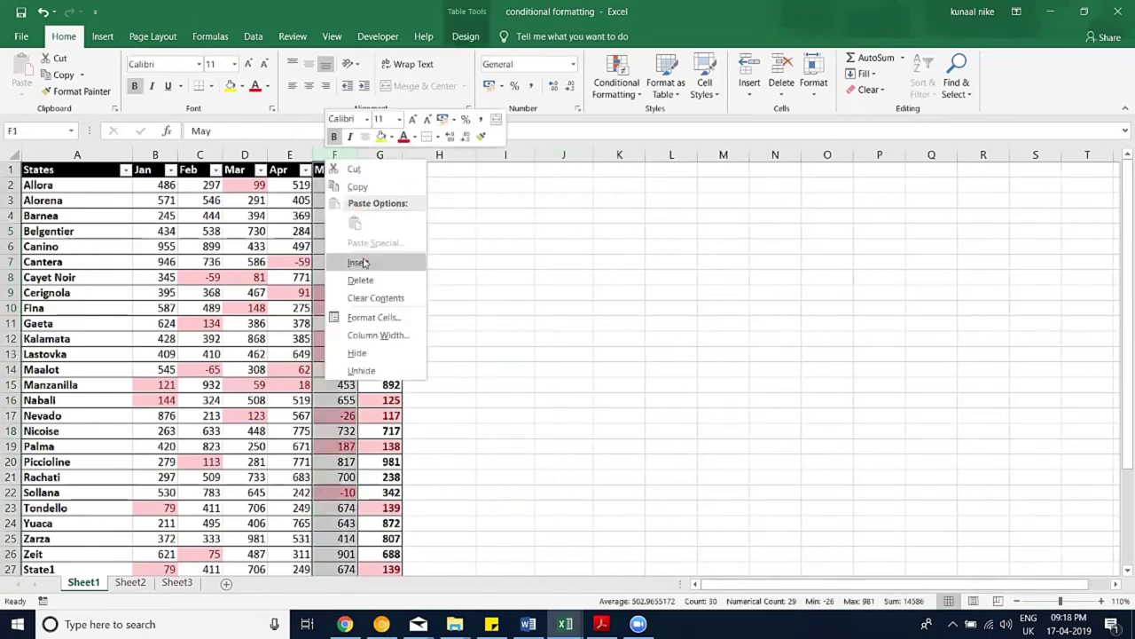
left_click(358, 262)
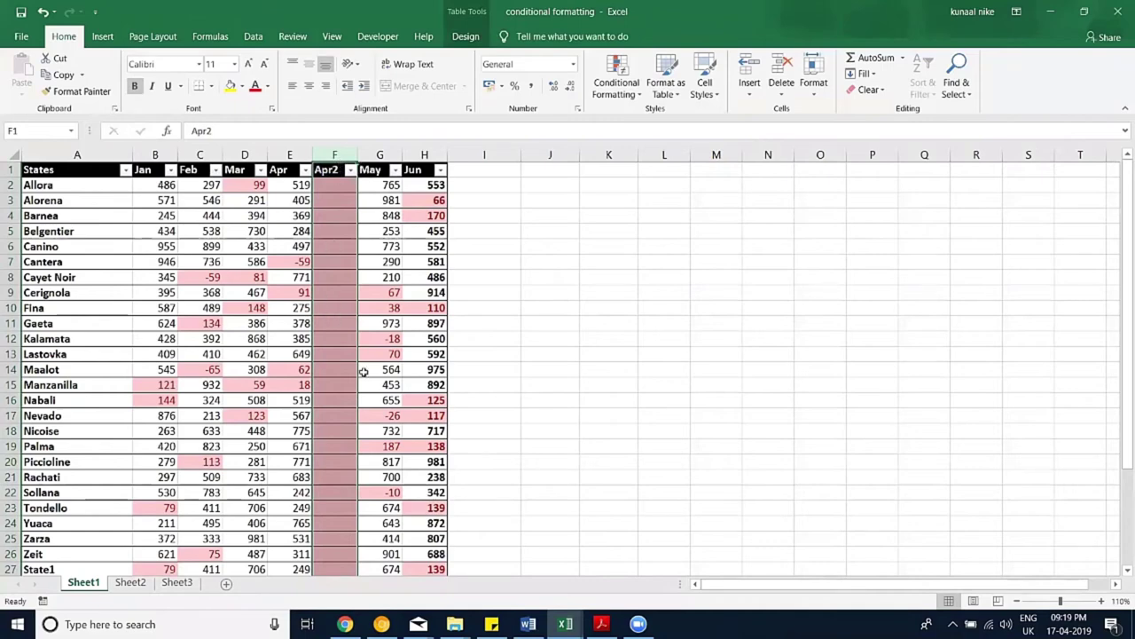
scroll(367, 373, "down", 5)
scroll(365, 301, "up", 5)
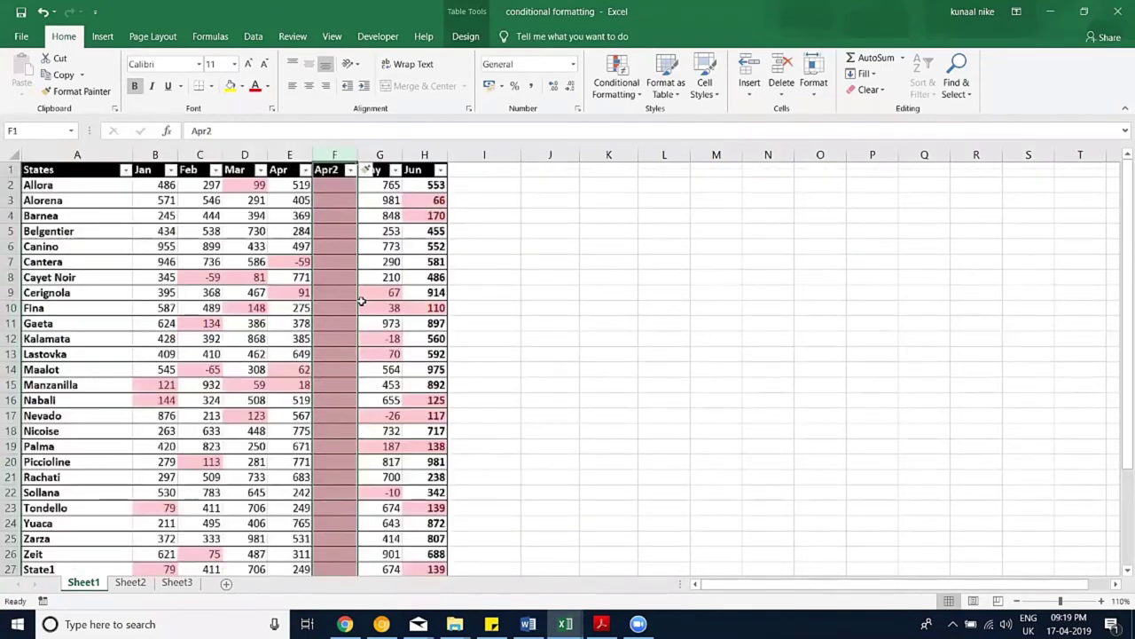
key("ctrl+minus")
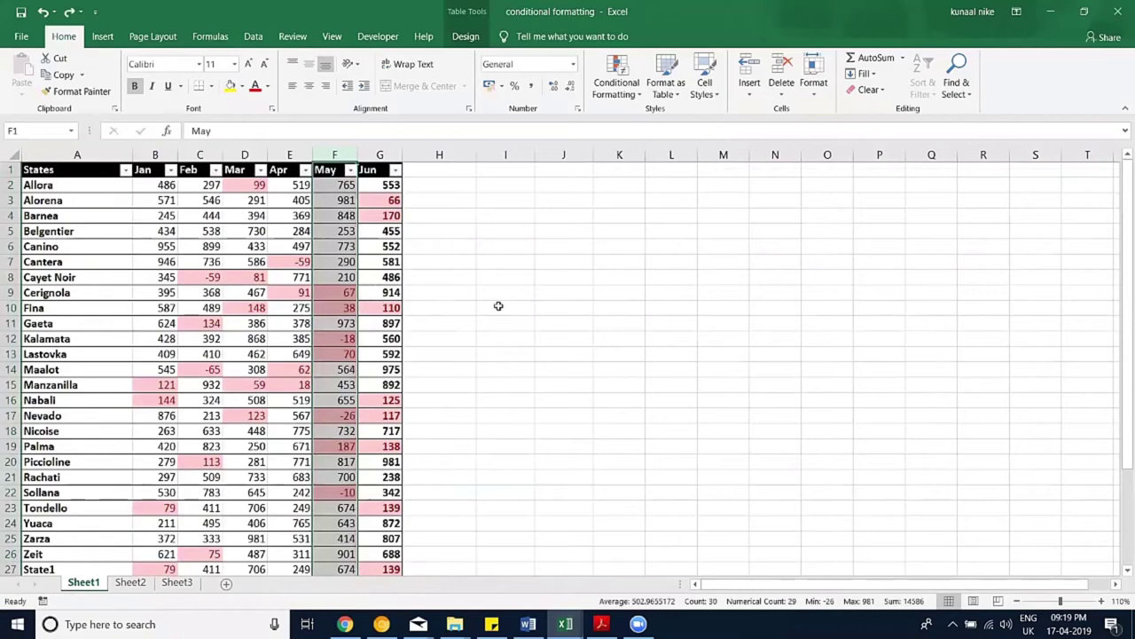
left_click_drag(512, 229, 513, 270)
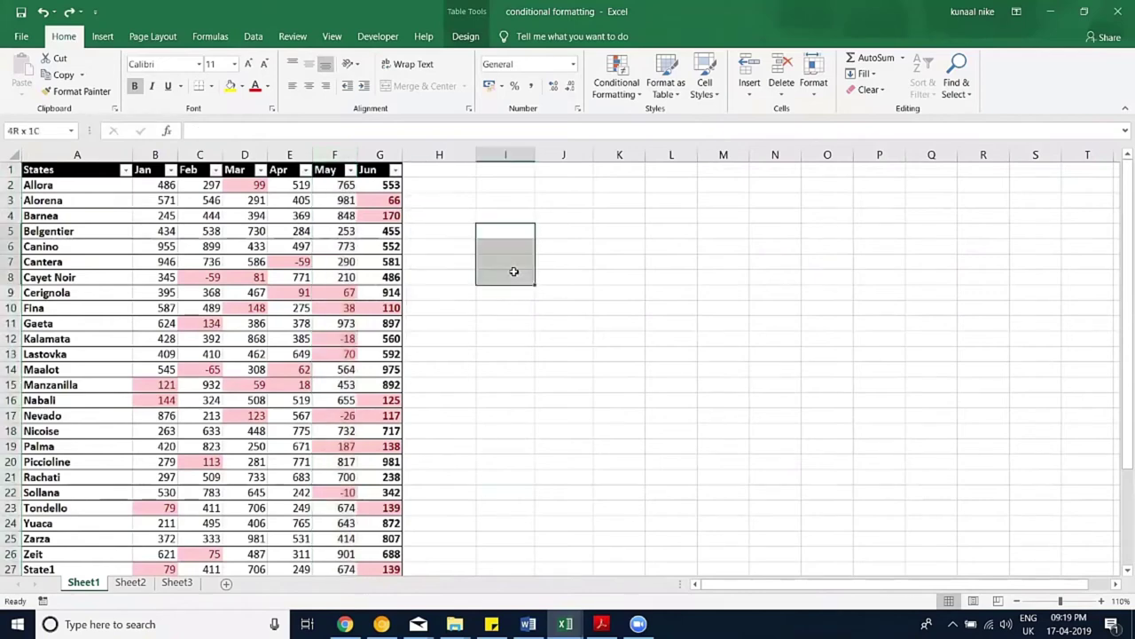
left_click(869, 89)
left_click(869, 90)
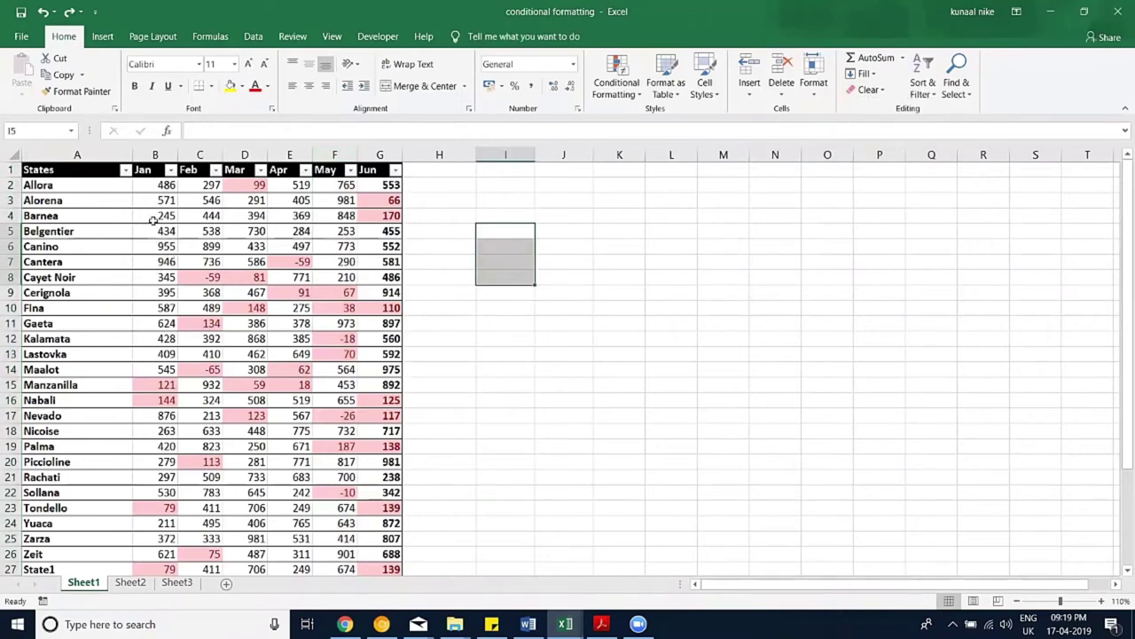
key("alt")
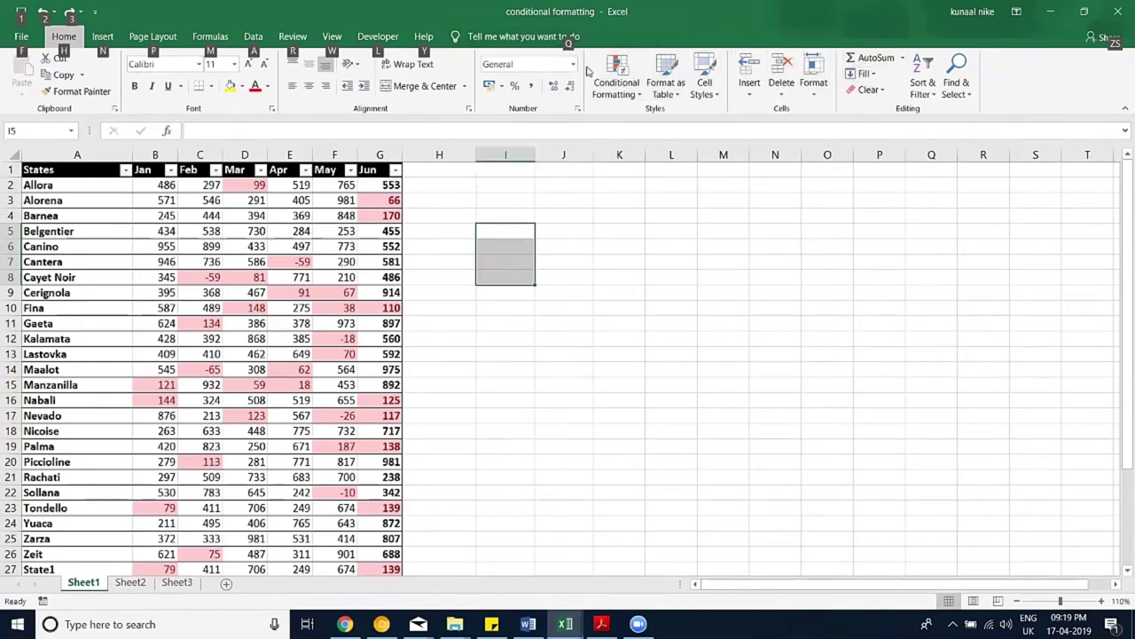
key("q")
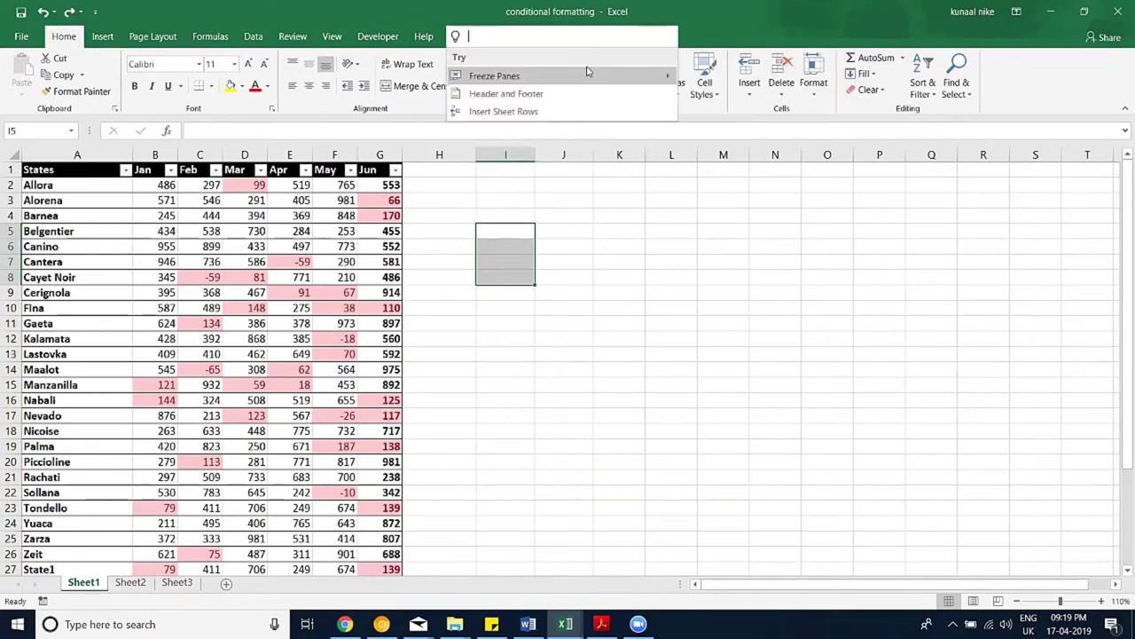
key("Escape")
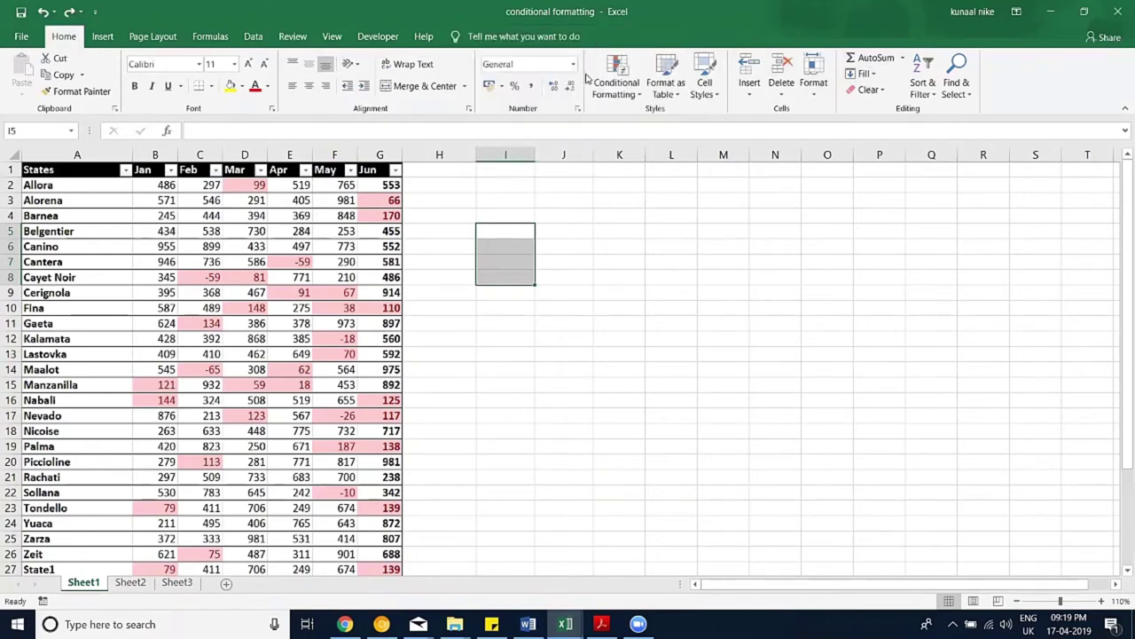
key("alt")
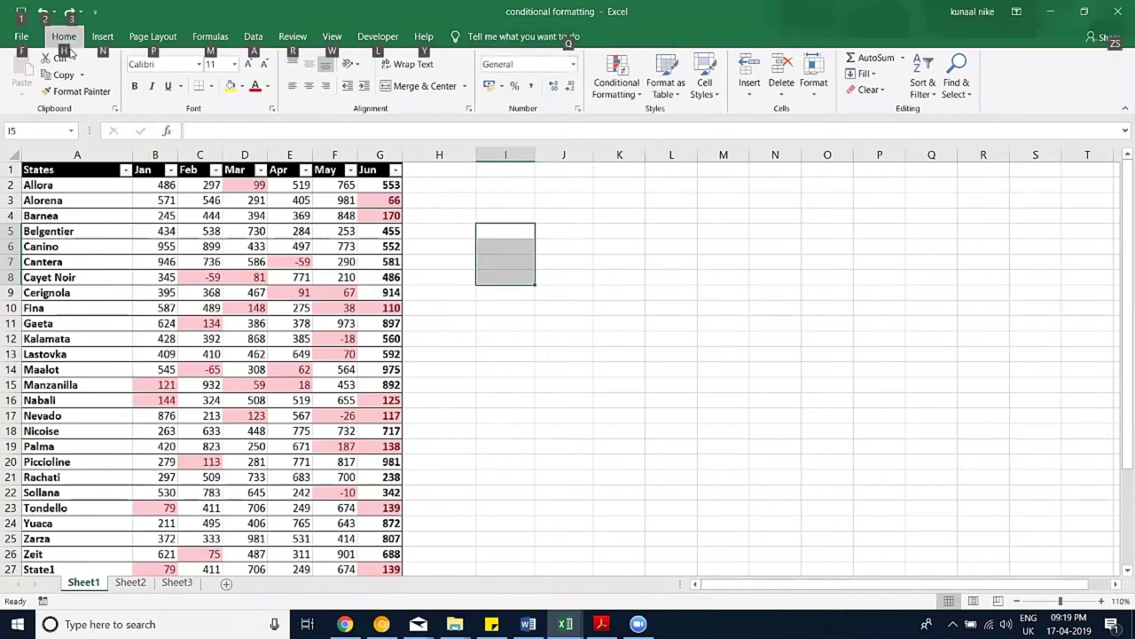
key("h")
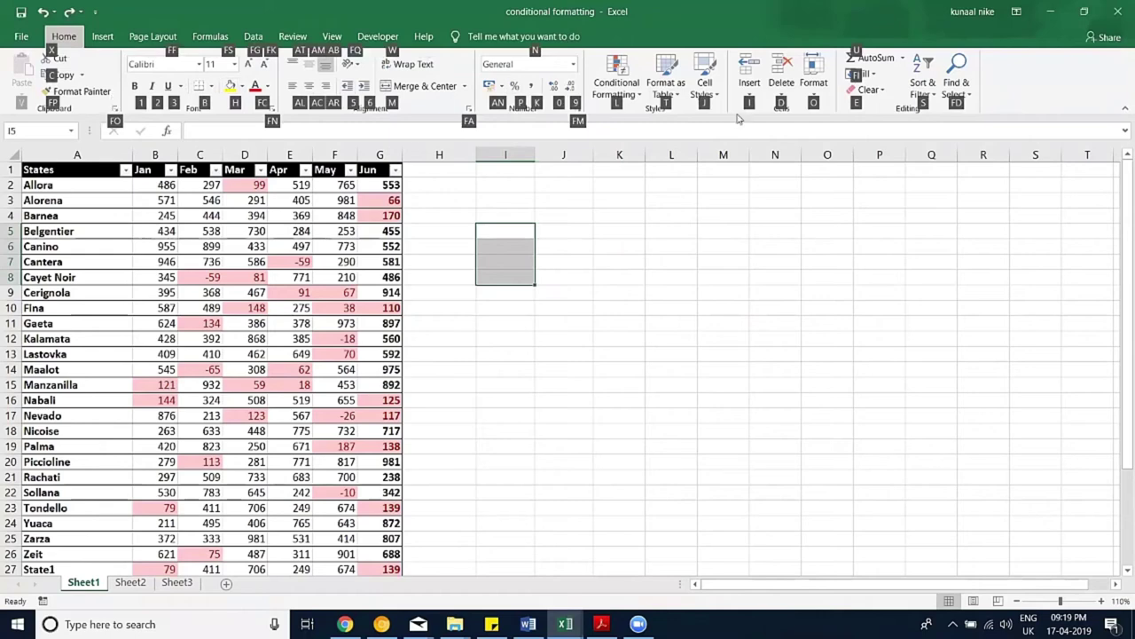
key("e")
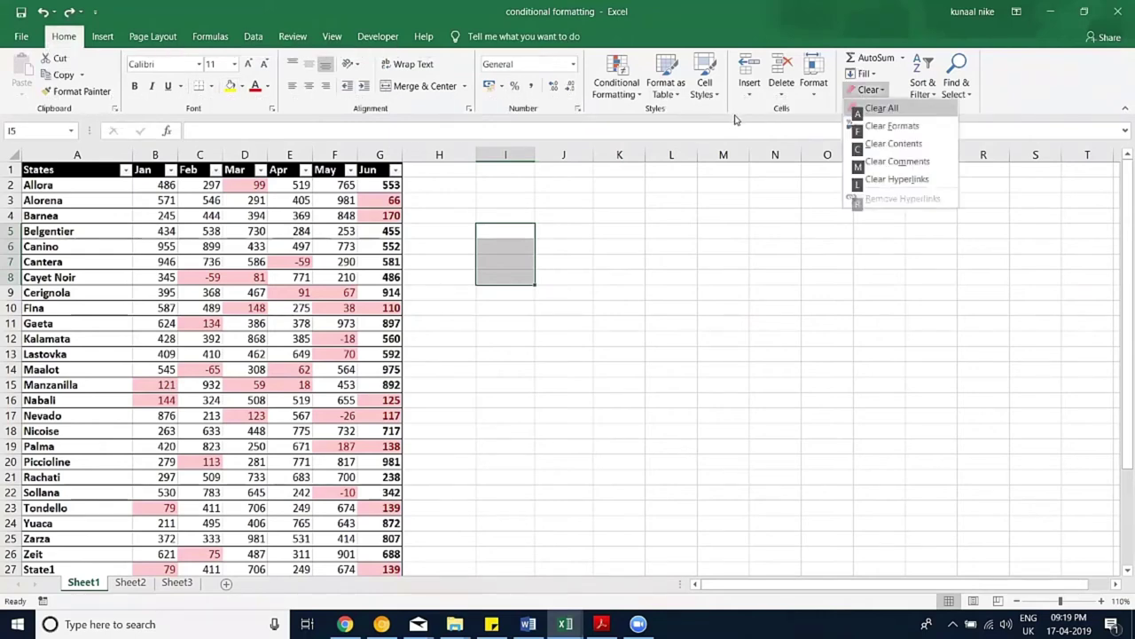
key("a")
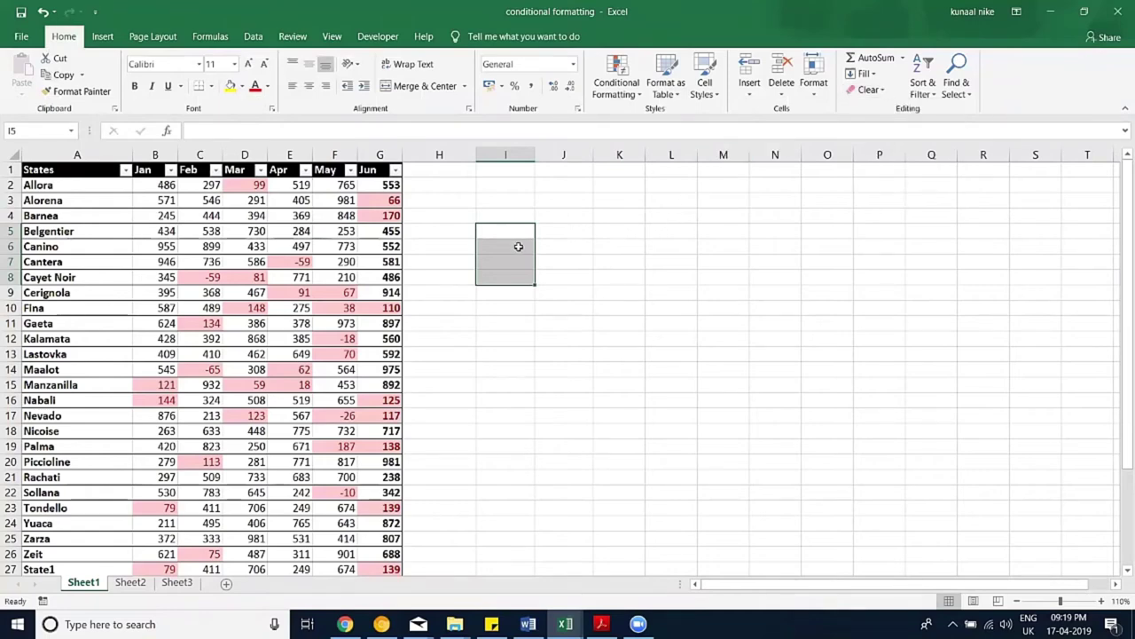
type("sdrg")
key("Return")
type("sdfg")
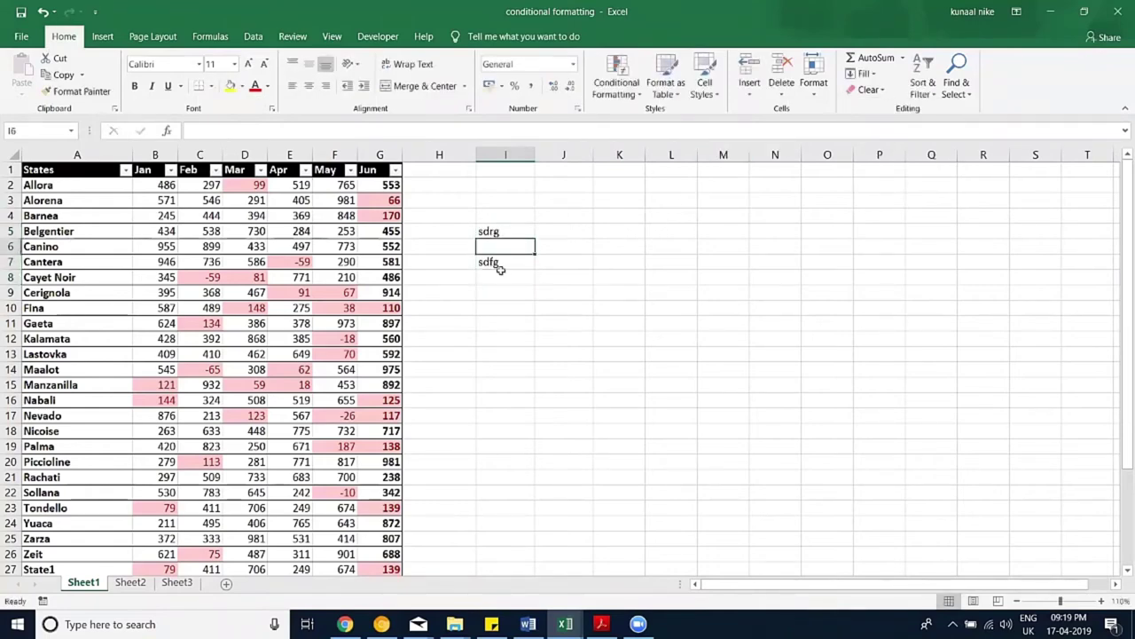
key("Return")
left_click(229, 86)
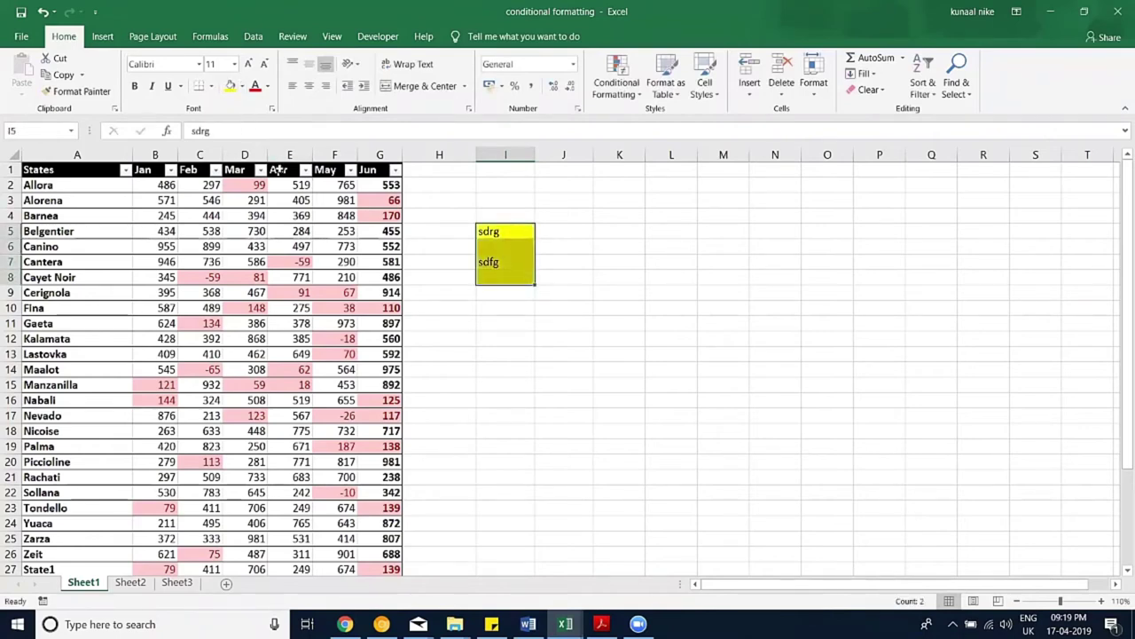
key("alt")
key("h")
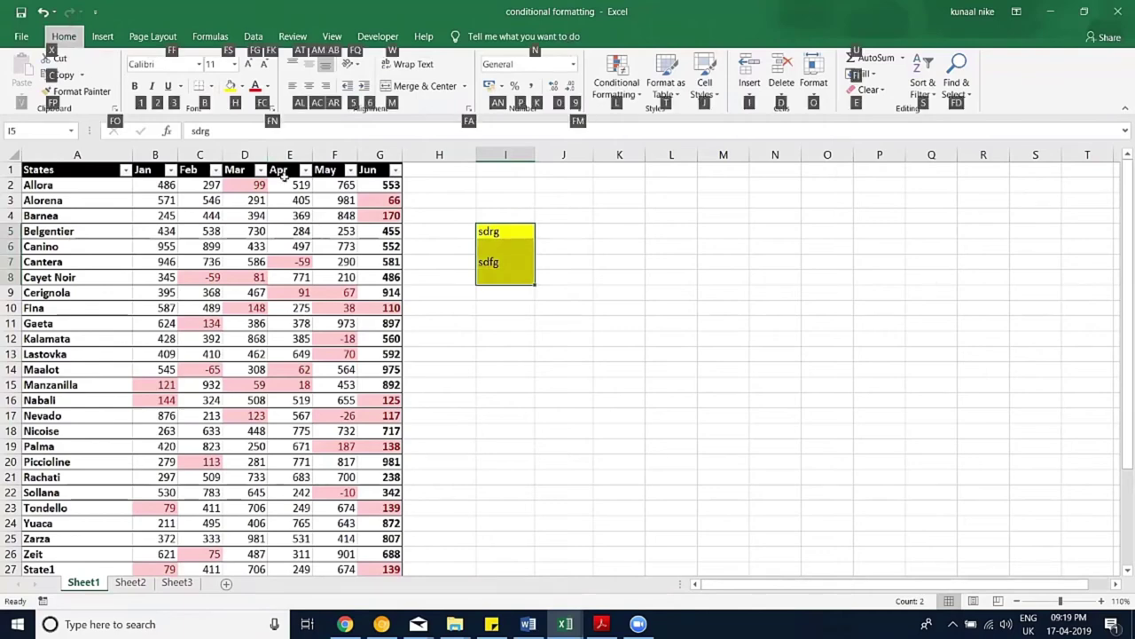
key("e")
key("a")
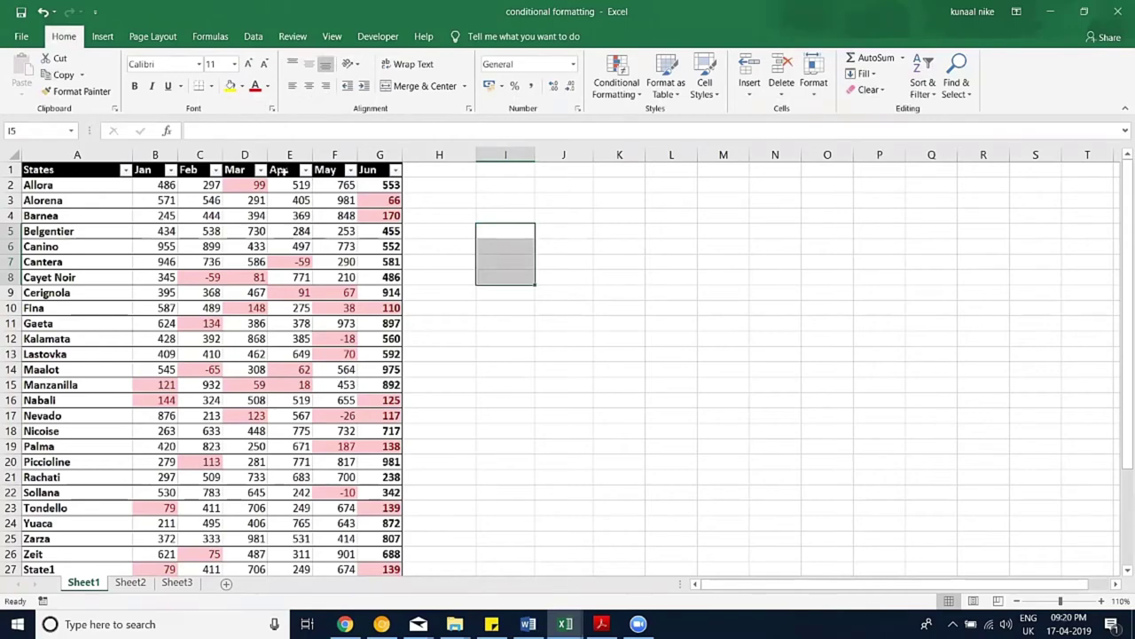
key("ctrl+z")
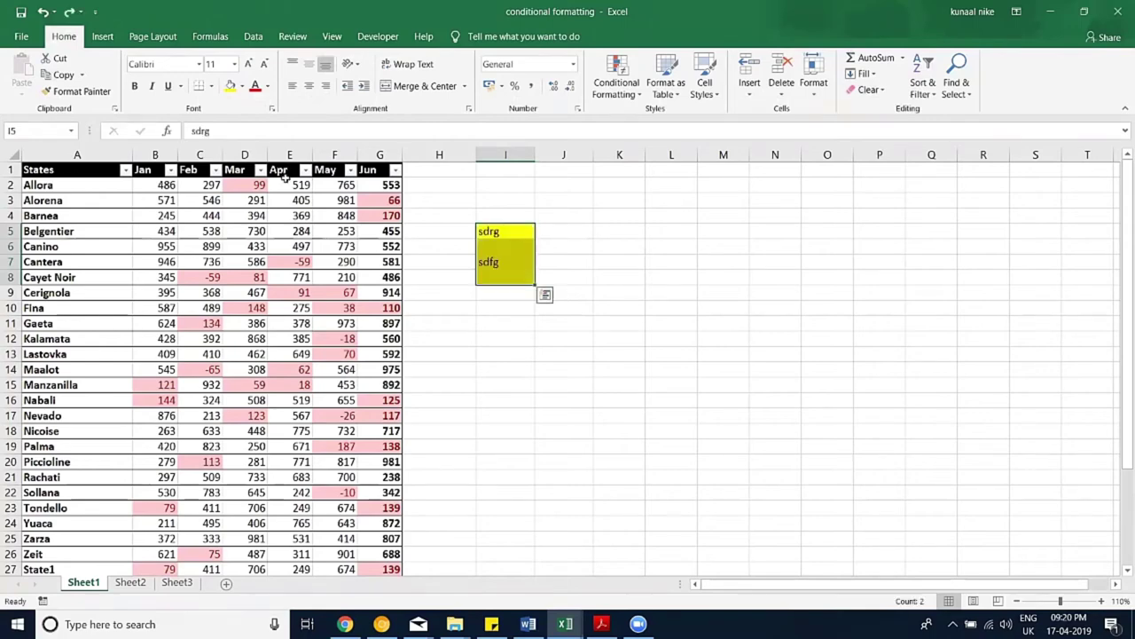
key("alt")
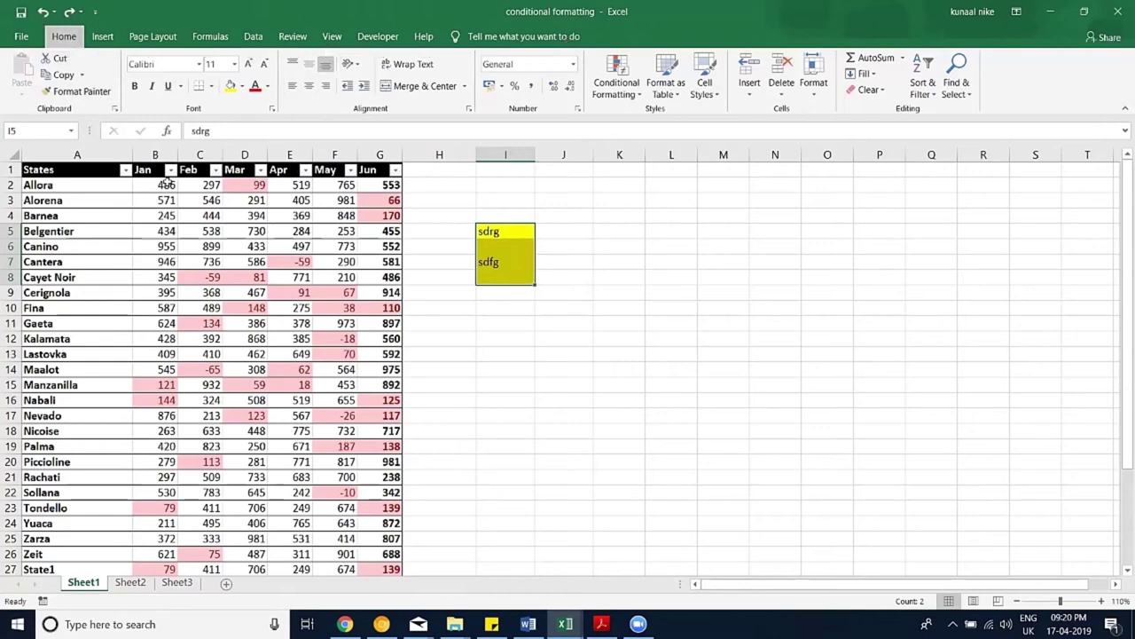
key("h")
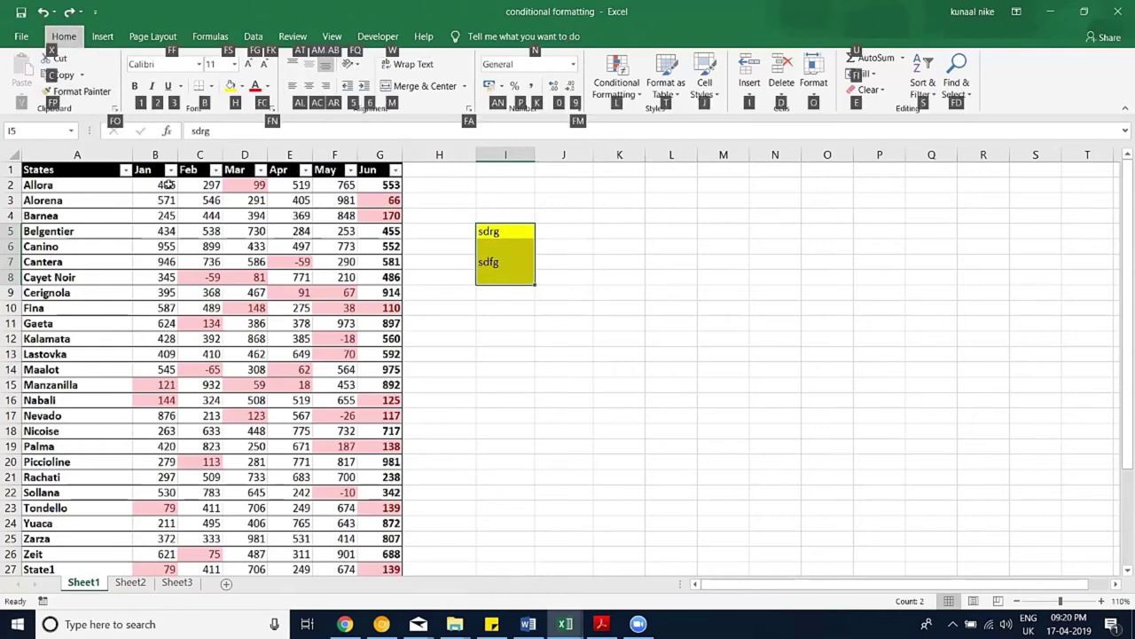
key("e")
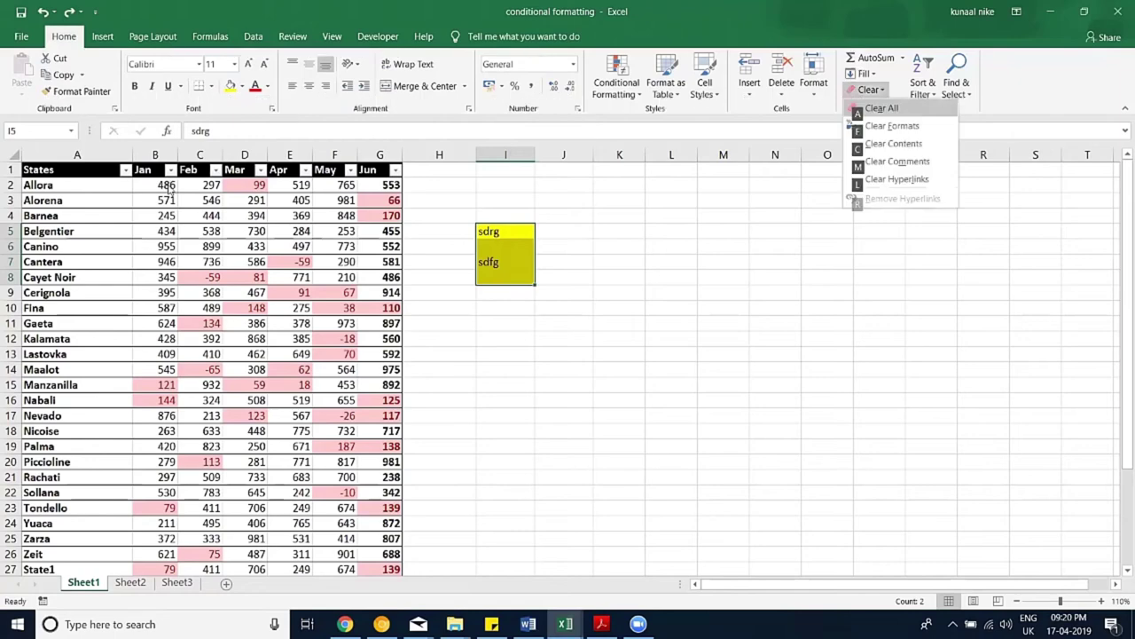
key("a")
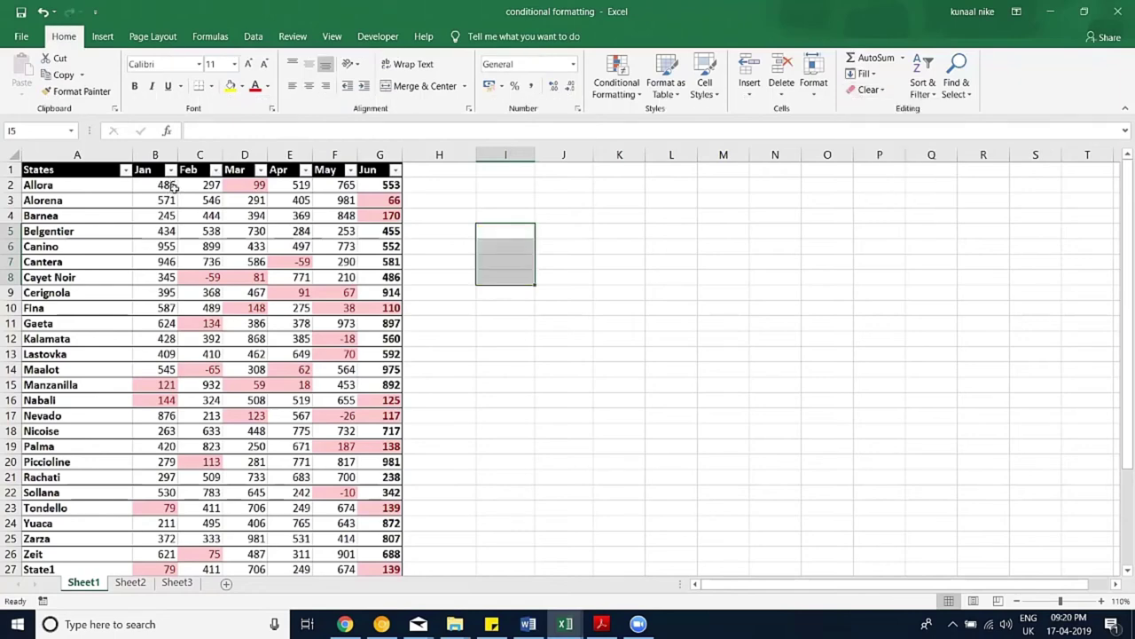
type("sdrg  sdfg")
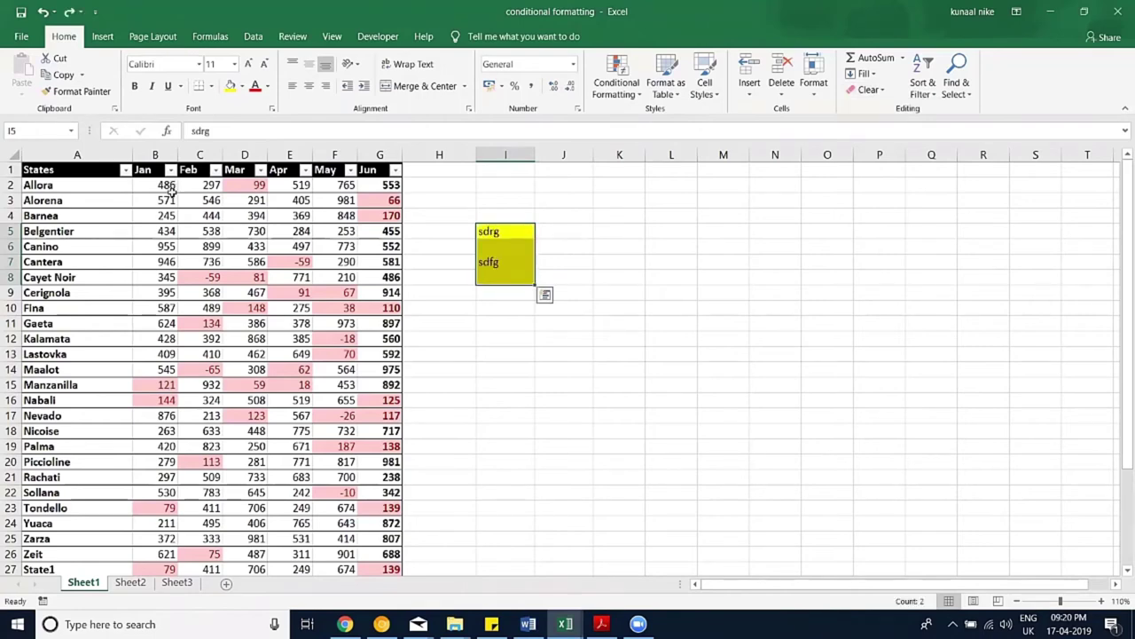
key("alt")
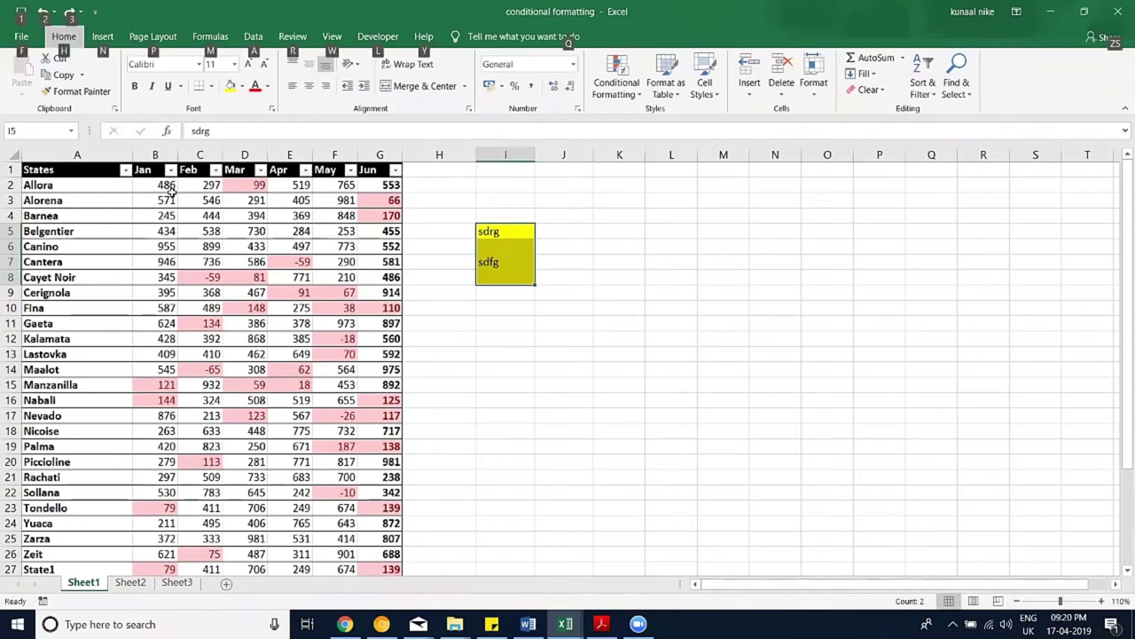
key("e")
key("a")
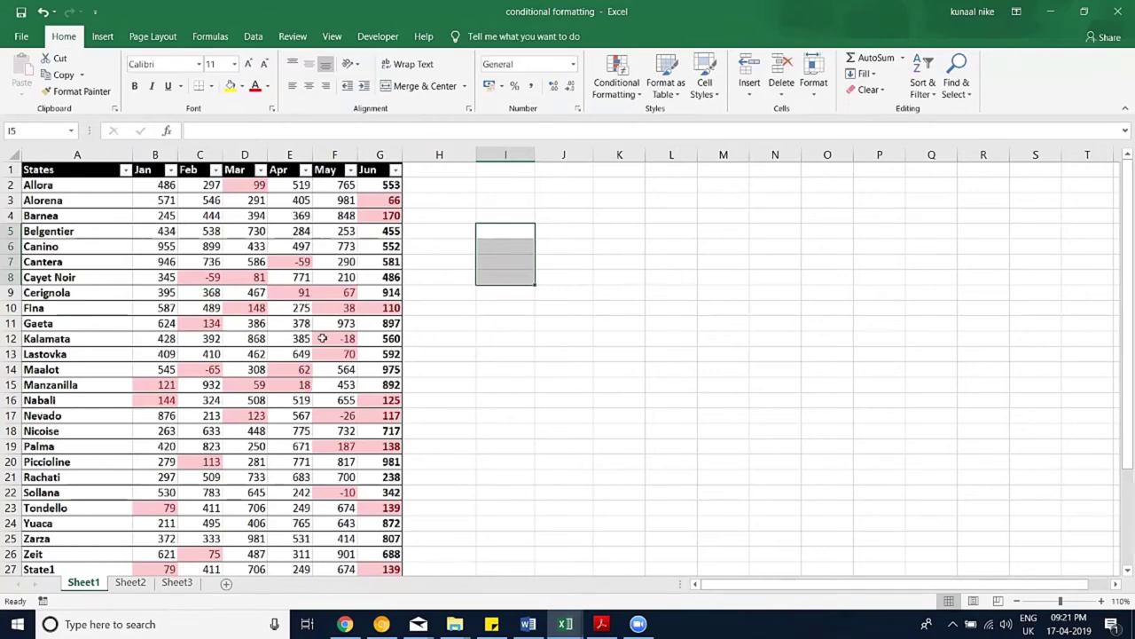
Step: Clear the May values in F5, F11, F15, F22 and F24 for Belgentier, Gaeta, Manzanilla, Sollana and Yuaca
left_click(342, 231)
key("Delete")
left_click(344, 323)
key("Delete")
left_click(333, 384)
key("Delete")
left_click(335, 493)
key("Delete")
left_click(329, 526)
key("Delete")
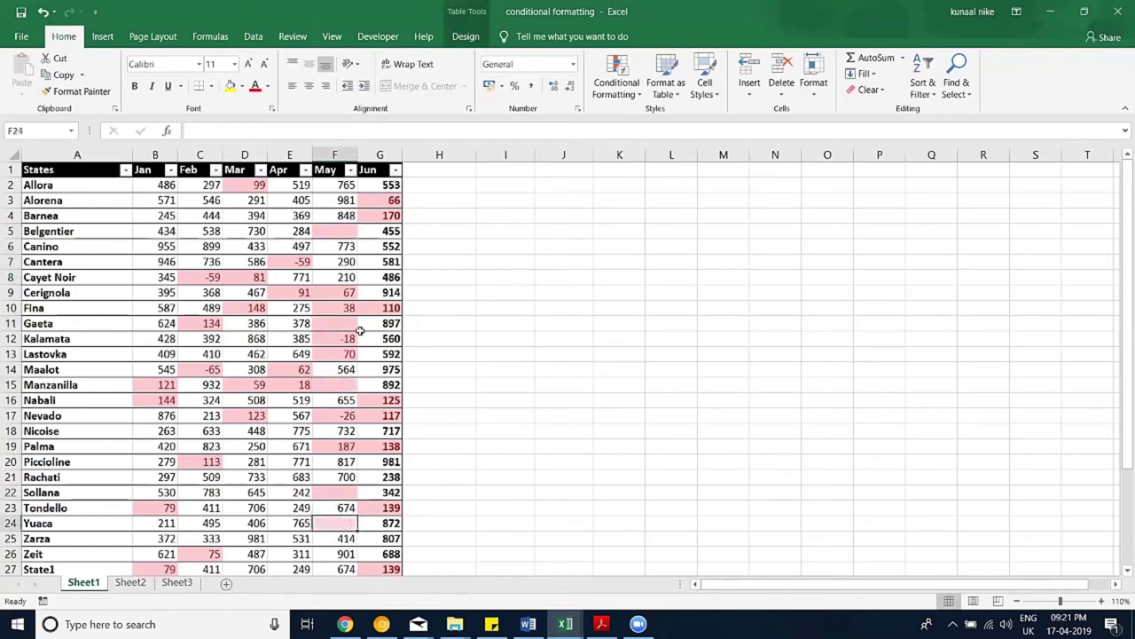
scroll(346, 218, "down", 1)
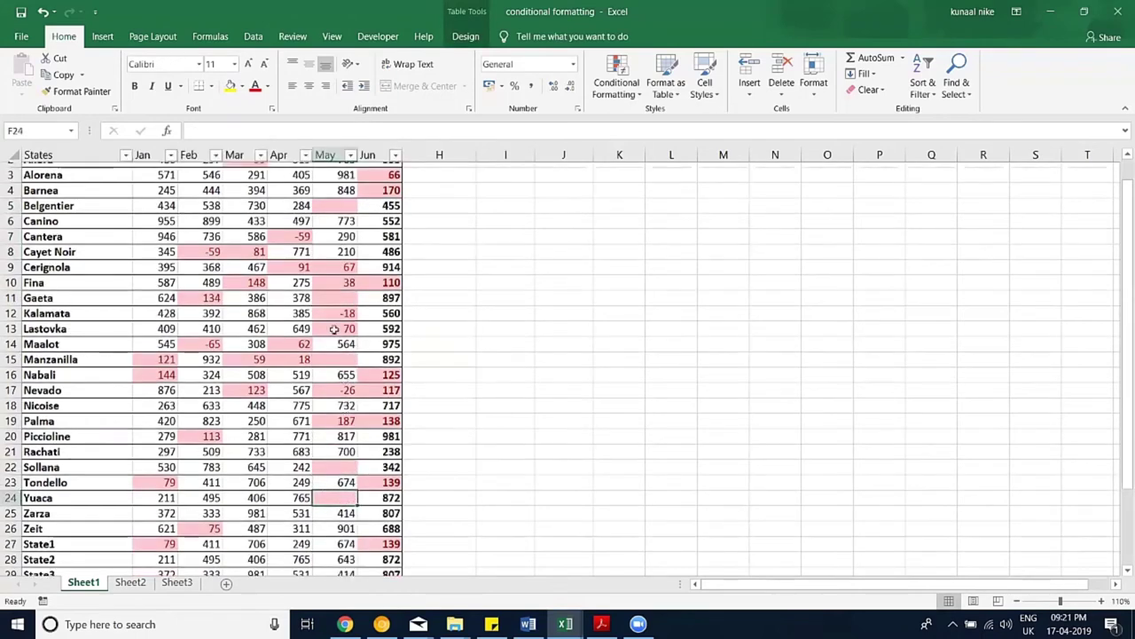
scroll(338, 365, "up", 1)
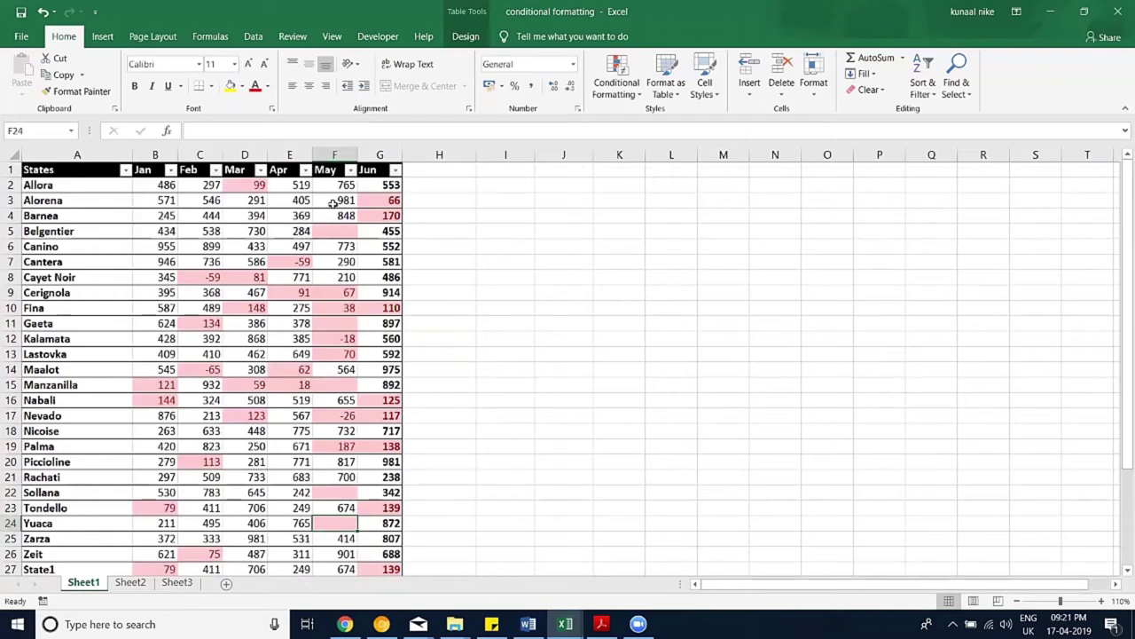
Step: Filter the May column to show only (Blanks)
left_click(334, 155)
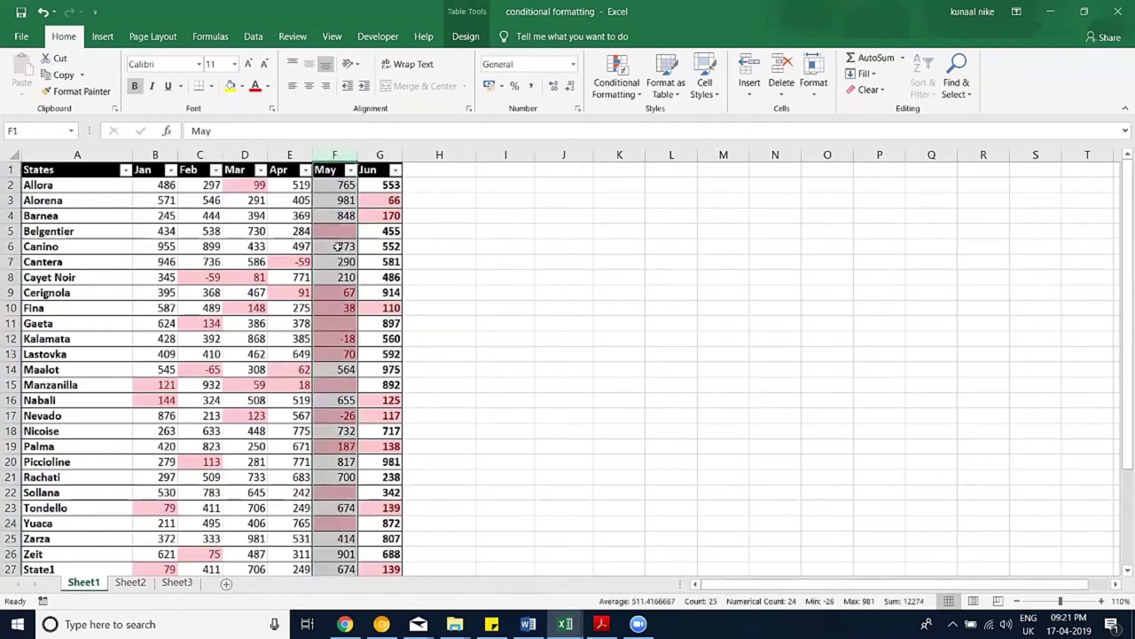
left_click(335, 173)
left_click(350, 170)
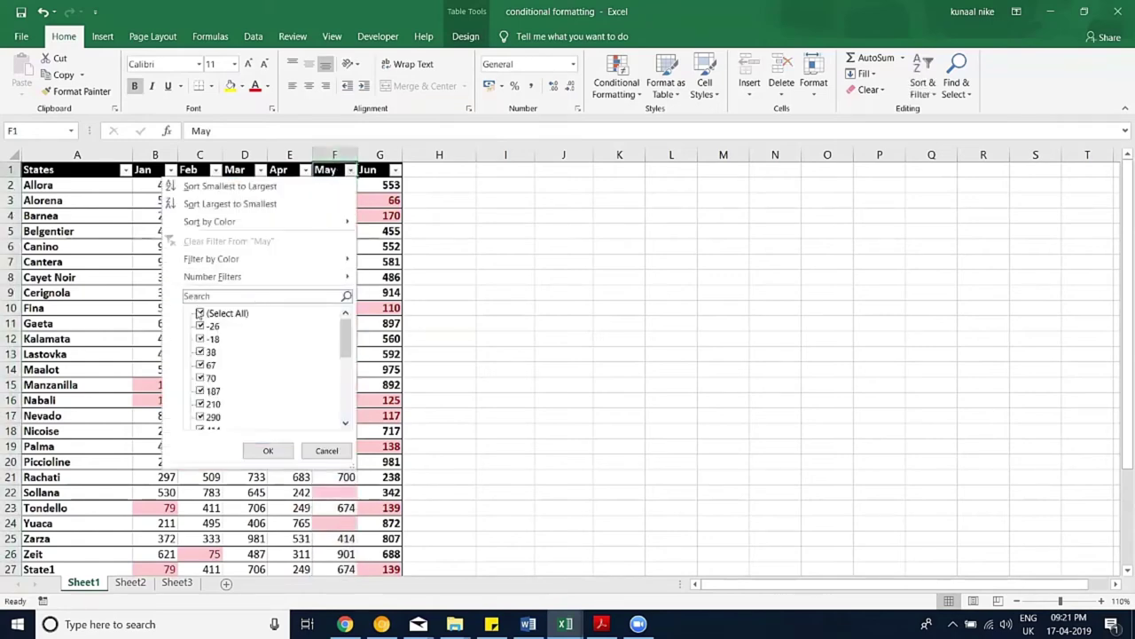
left_click(201, 315)
scroll(248, 381, "down", 5)
scroll(217, 417, "down", 3)
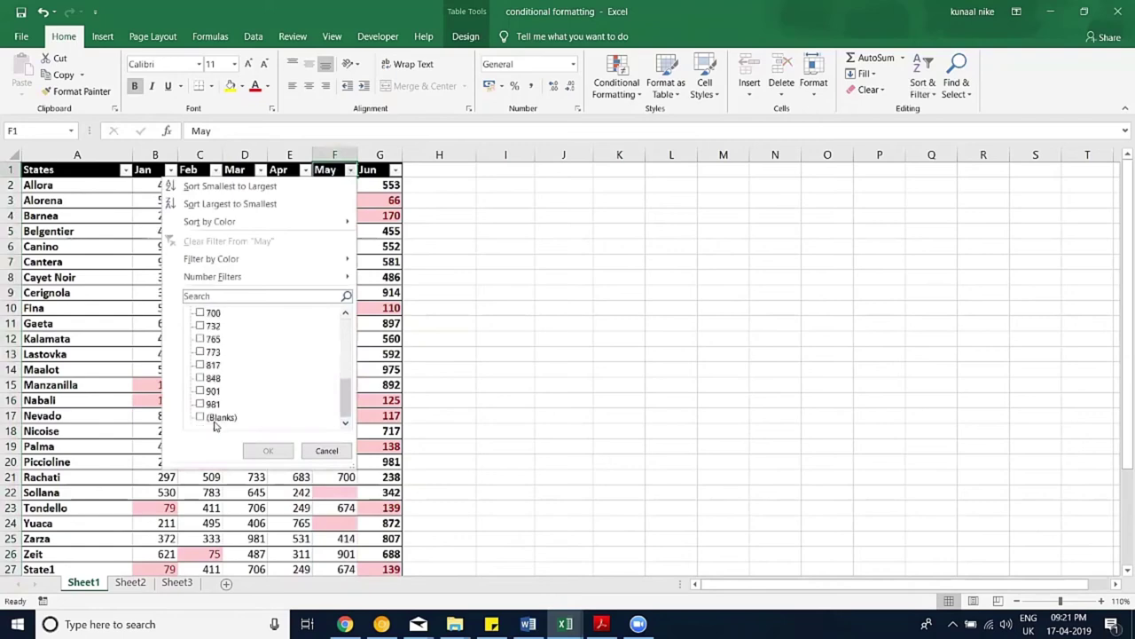
left_click(200, 418)
left_click(268, 450)
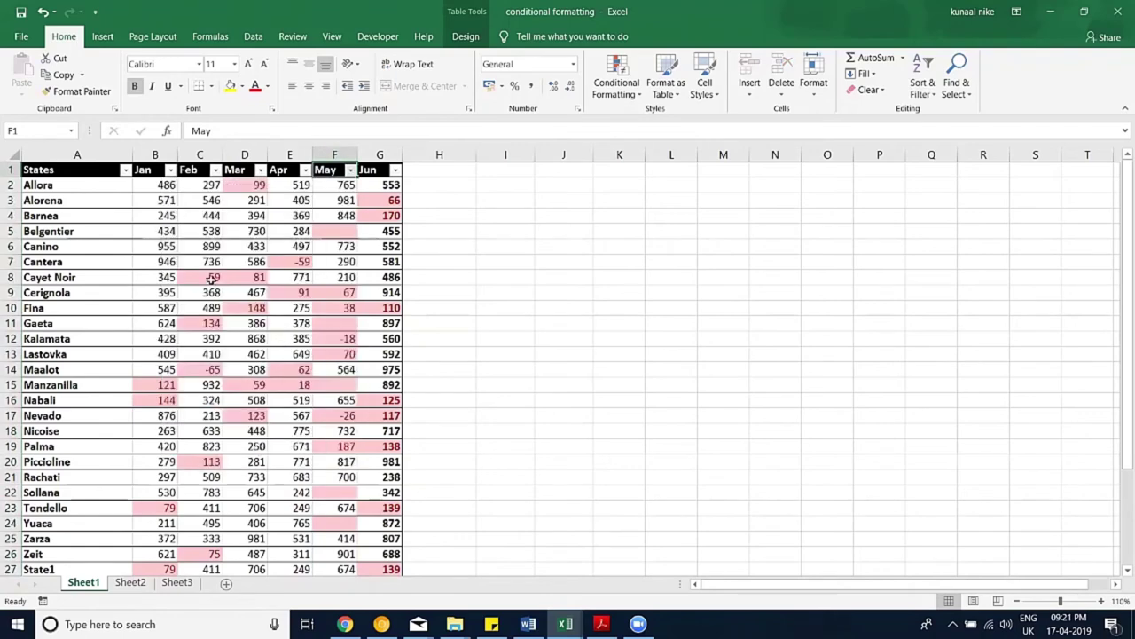
Step: Delete the filtered blank-May rows, then undo the deletion and remove the filter
left_click_drag(13, 185, 10, 246)
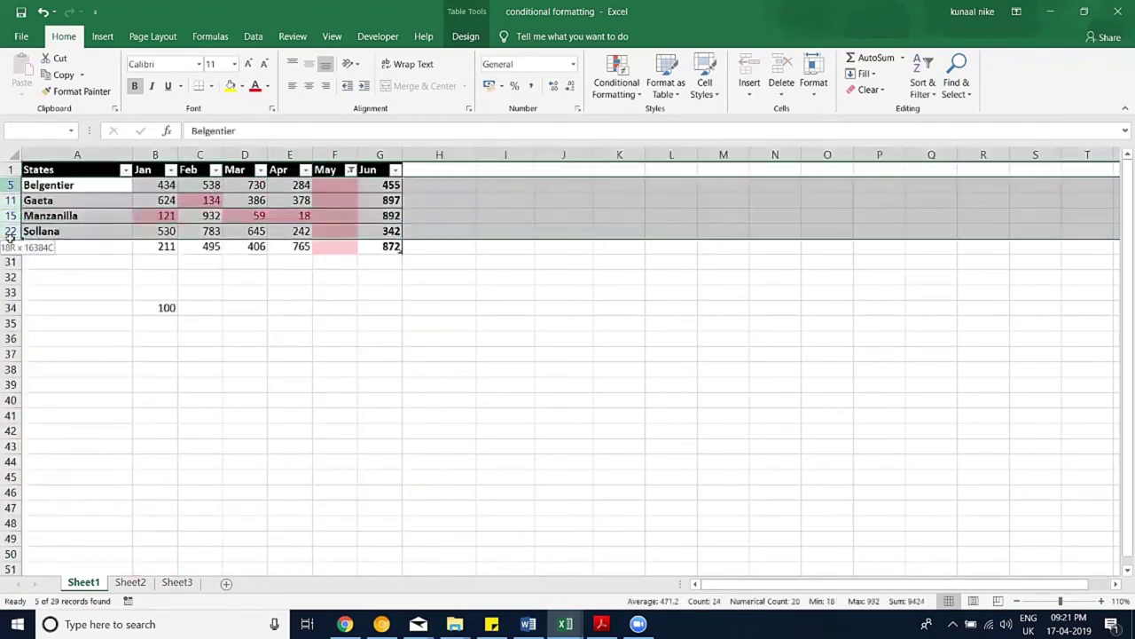
right_click(71, 219)
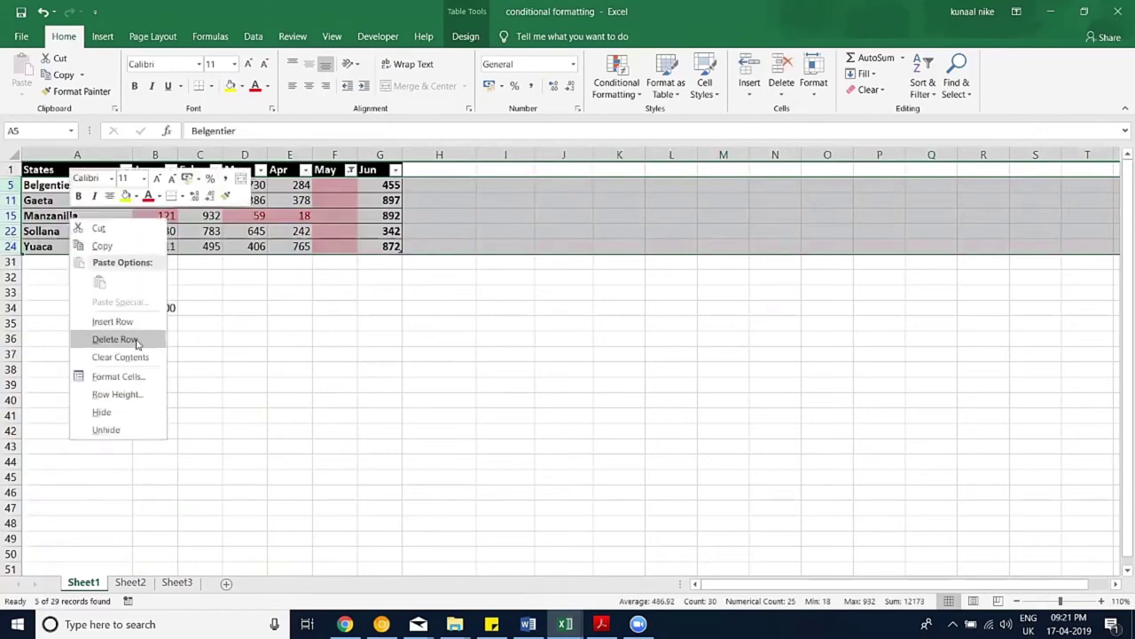
left_click(138, 341)
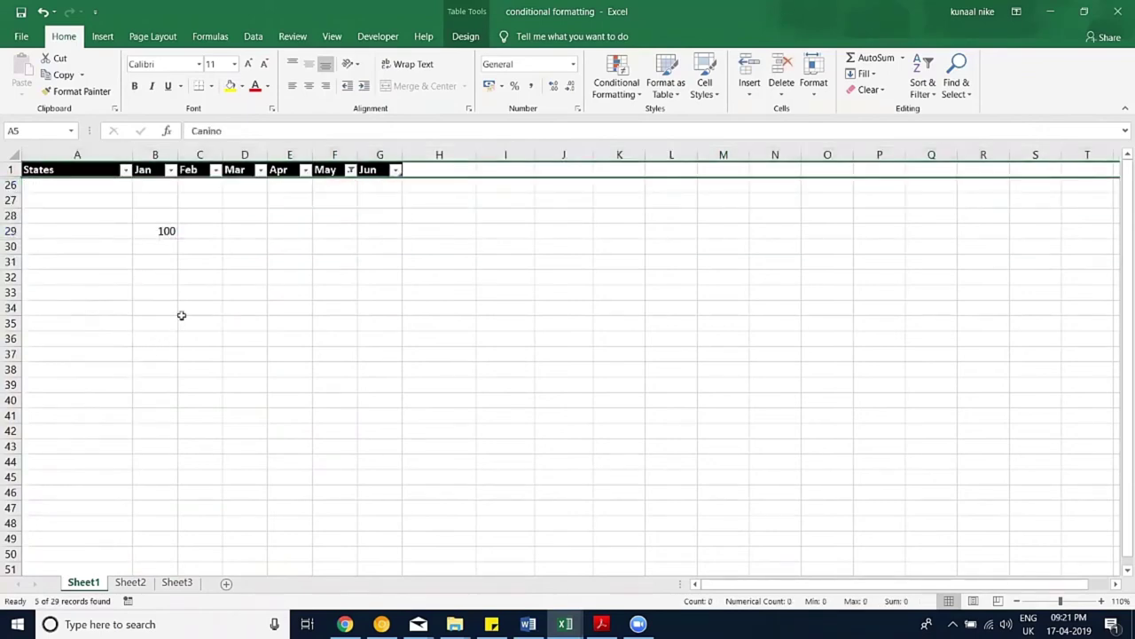
key("ctrl+z")
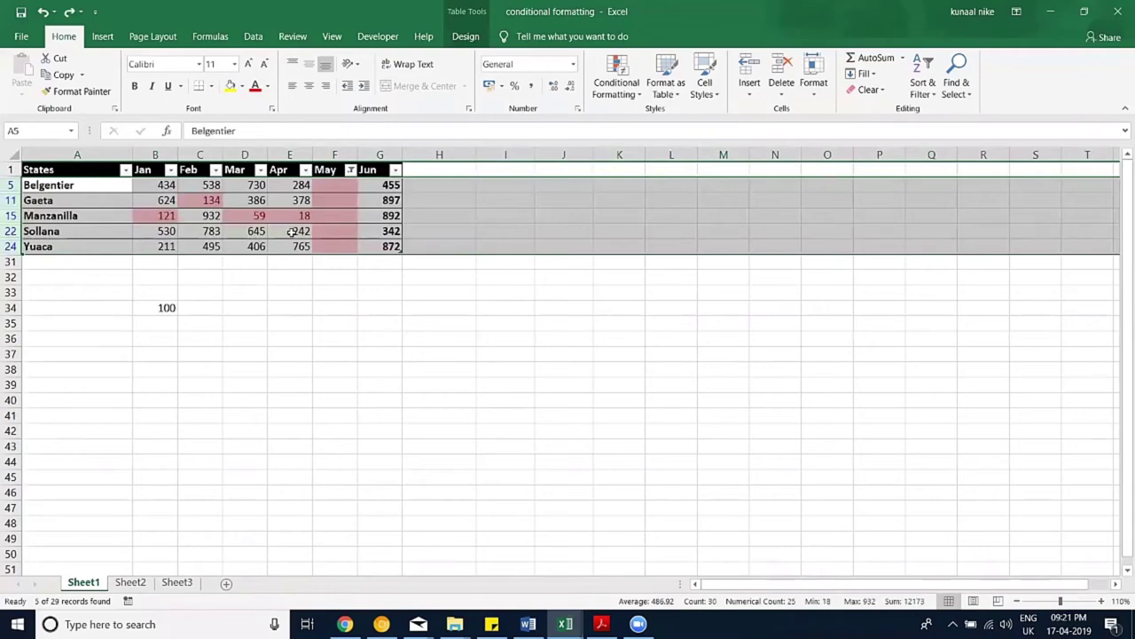
key("ctrl+z")
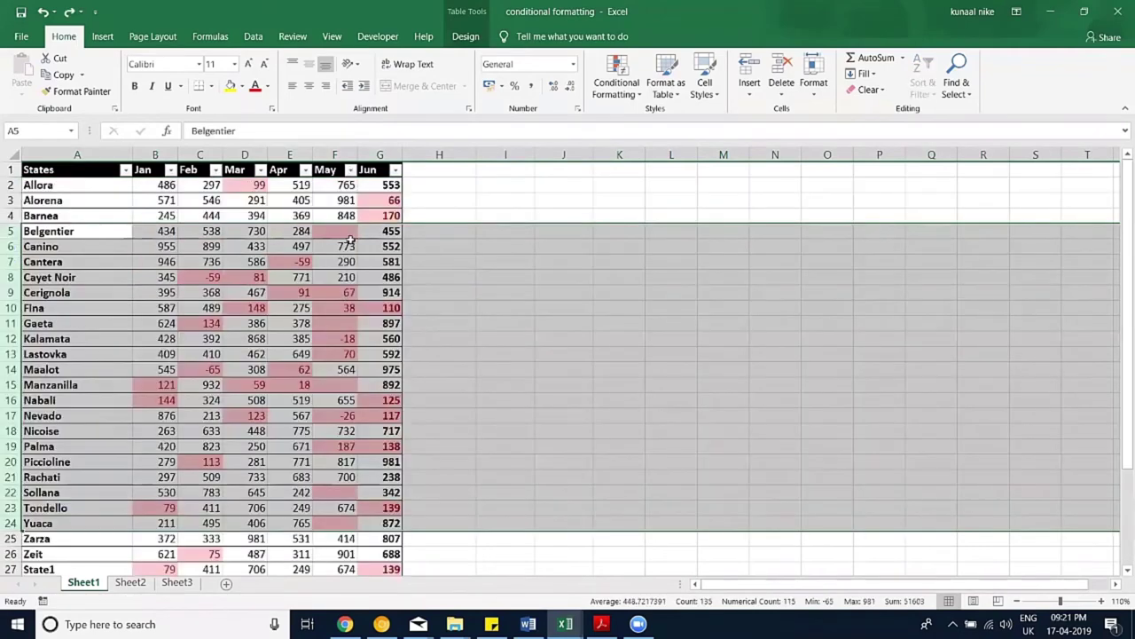
left_click(330, 153)
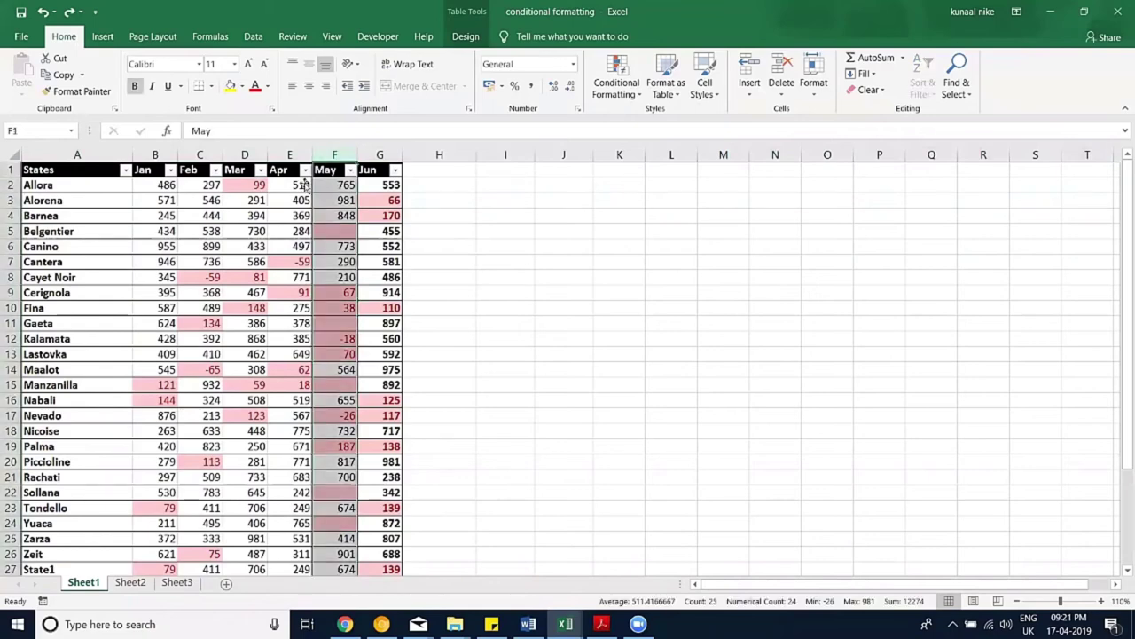
left_click(330, 184)
key("shift+Down")
key("shift+Down")
key("ctrl+shift+Down")
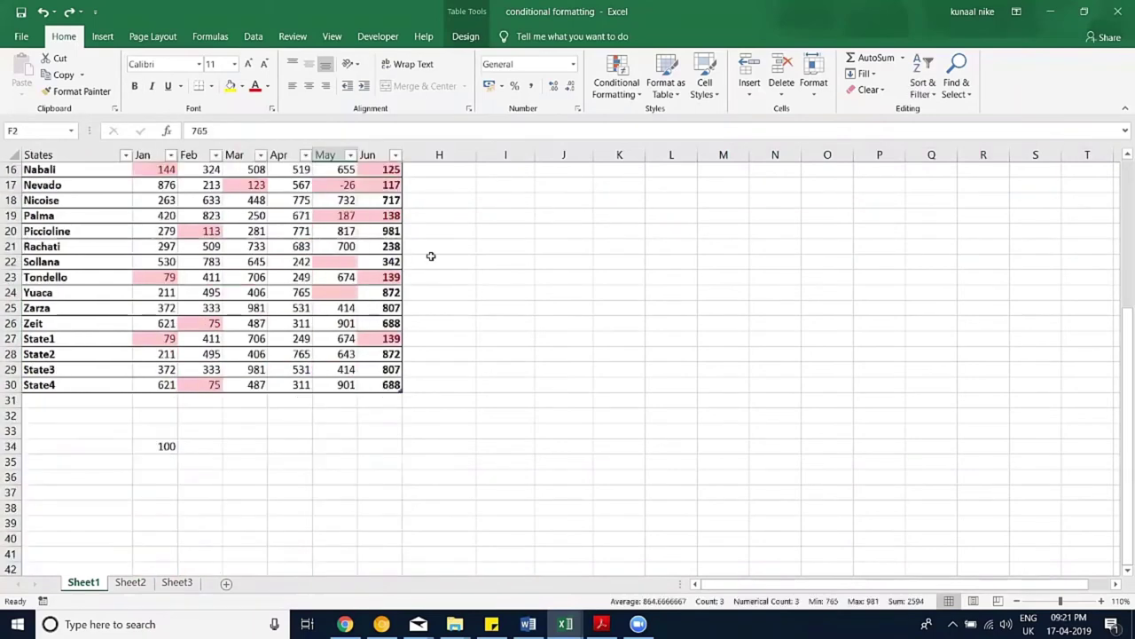
scroll(406, 263, "up", 5)
left_click(959, 99)
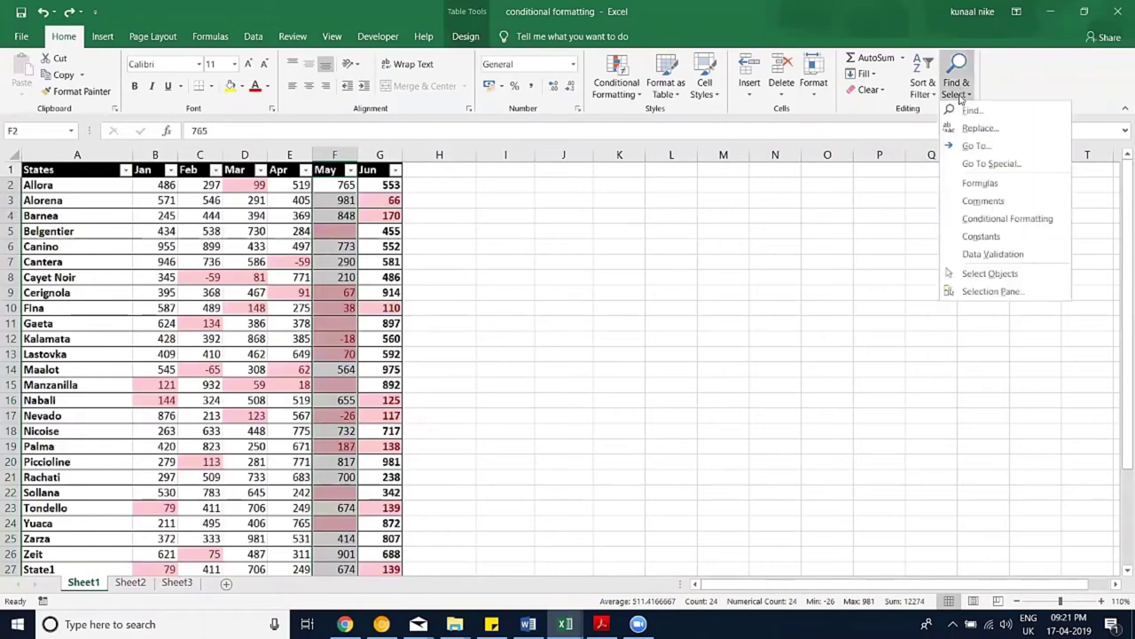
left_click(965, 170)
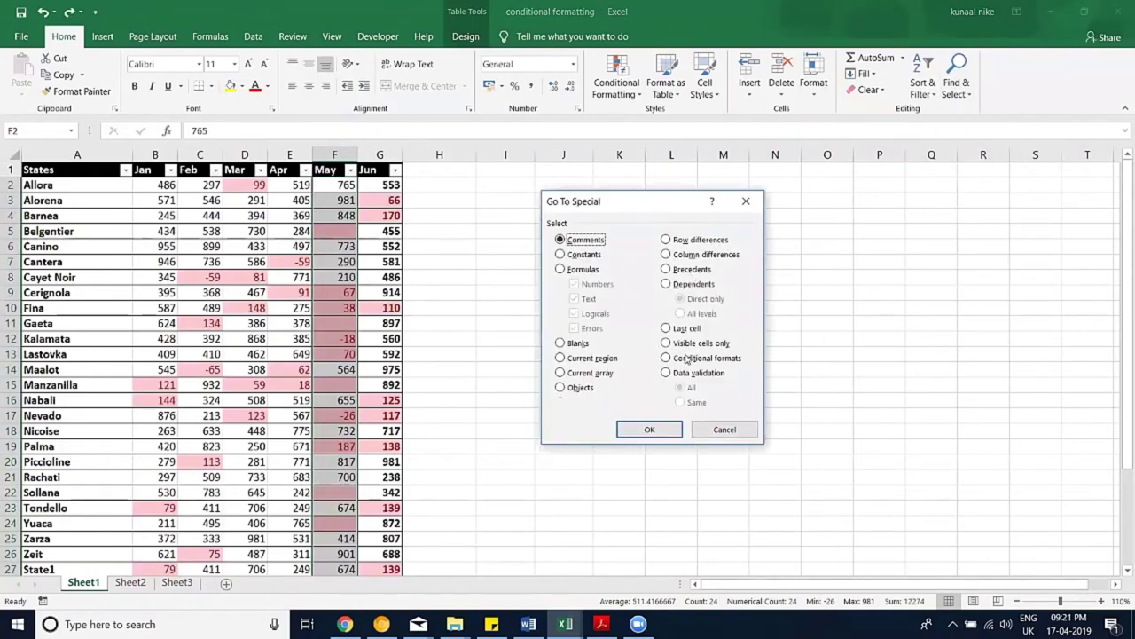
left_click(574, 344)
key("Return")
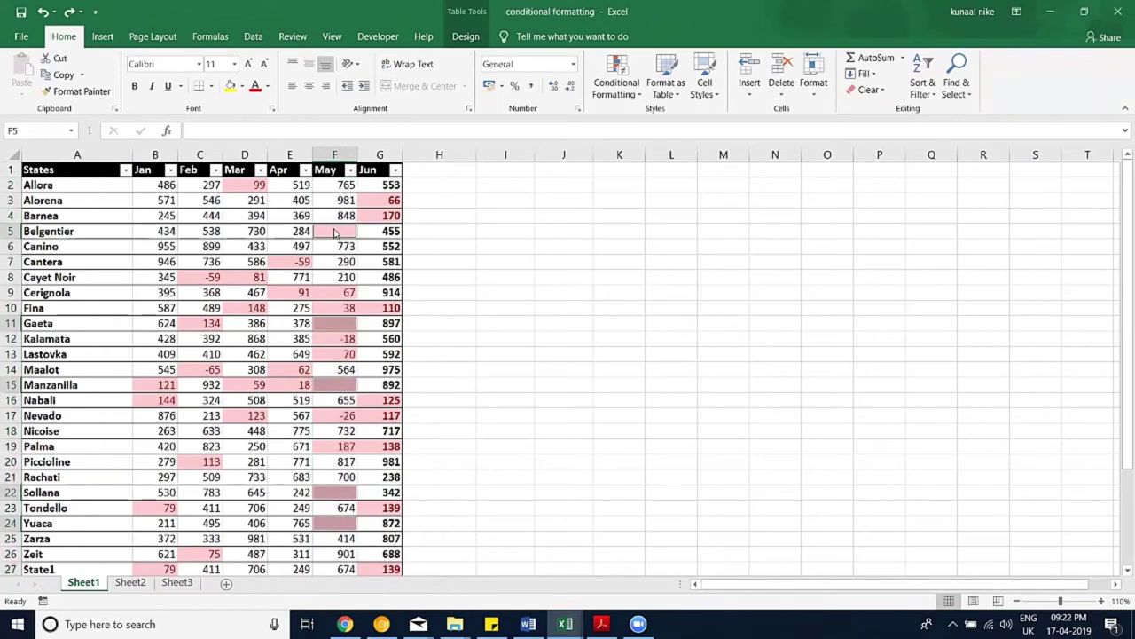
right_click(335, 230)
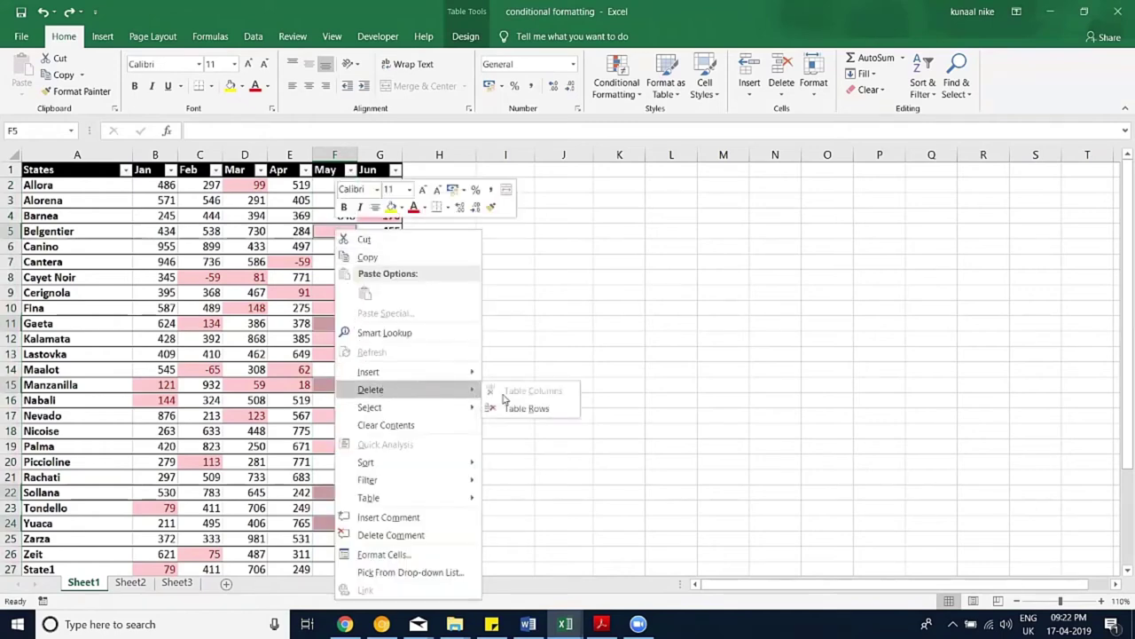
left_click(532, 408)
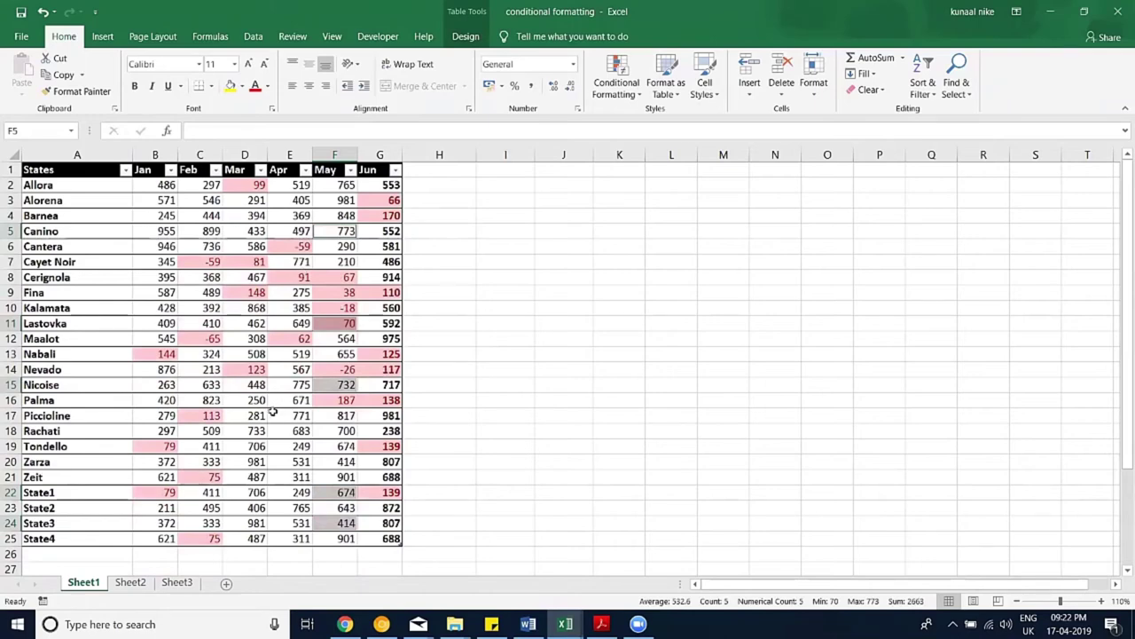
key("ctrl+z")
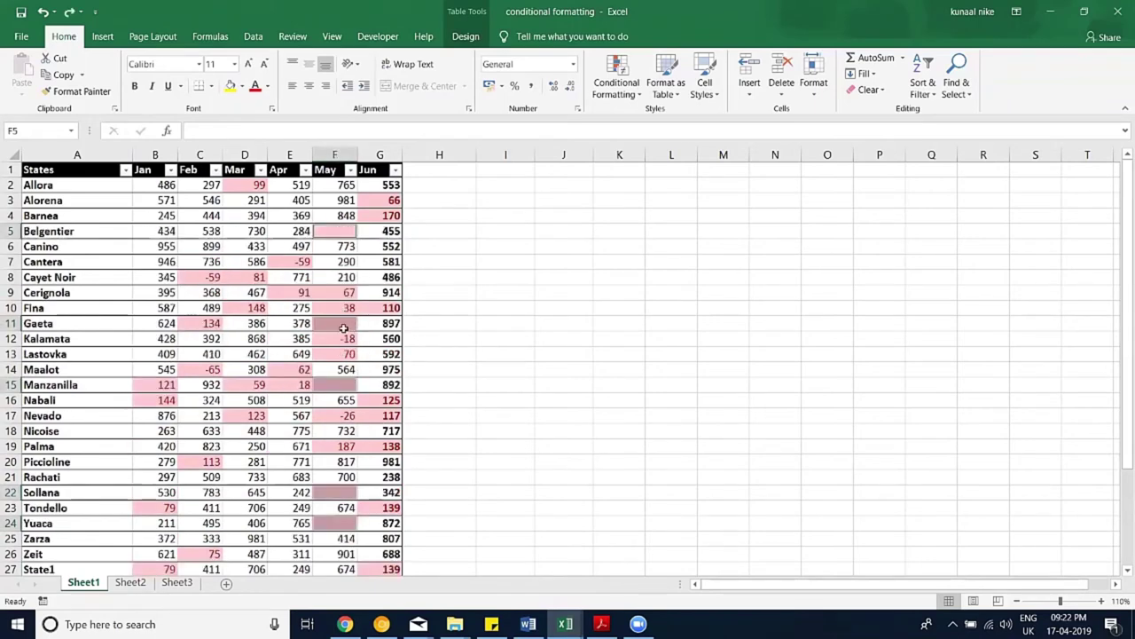
left_click(342, 327)
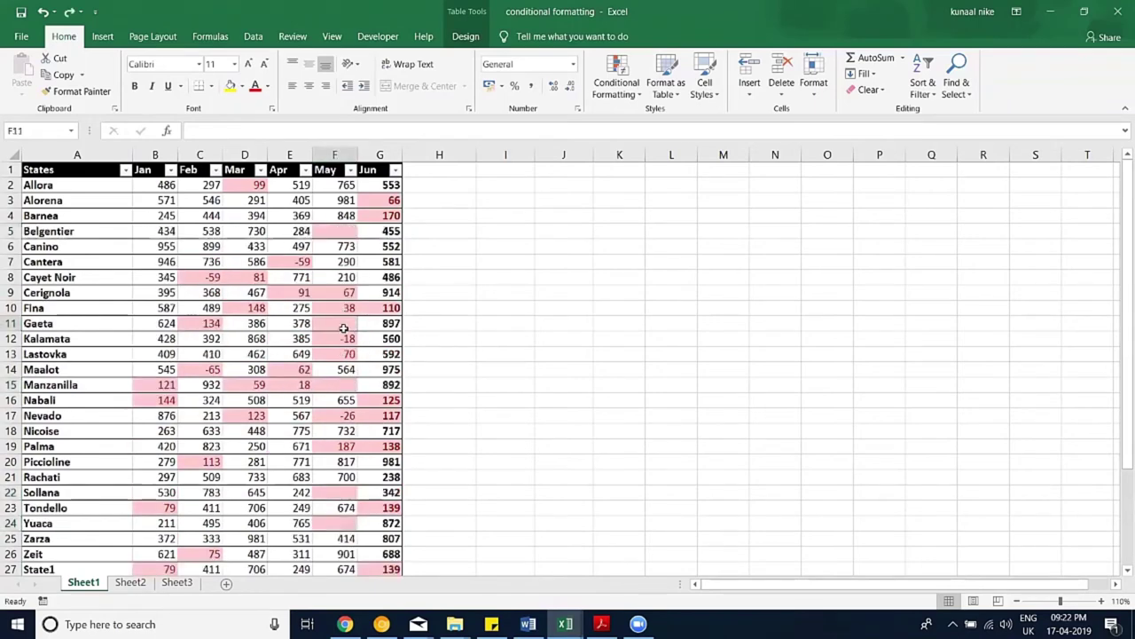
left_click(948, 88)
left_click(951, 89)
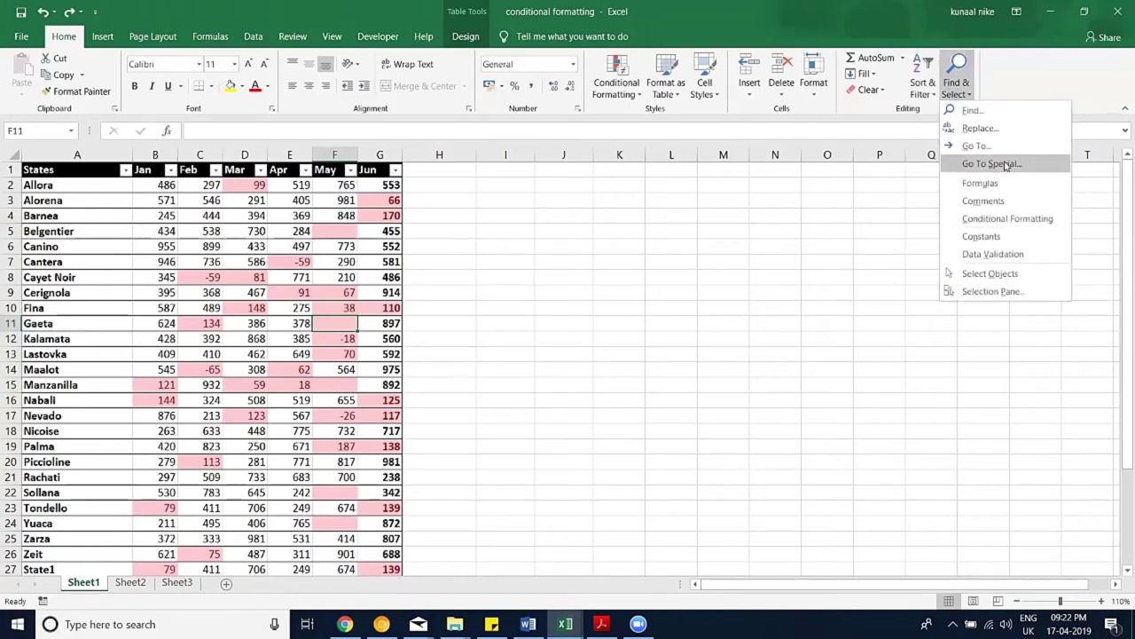
left_click(369, 368)
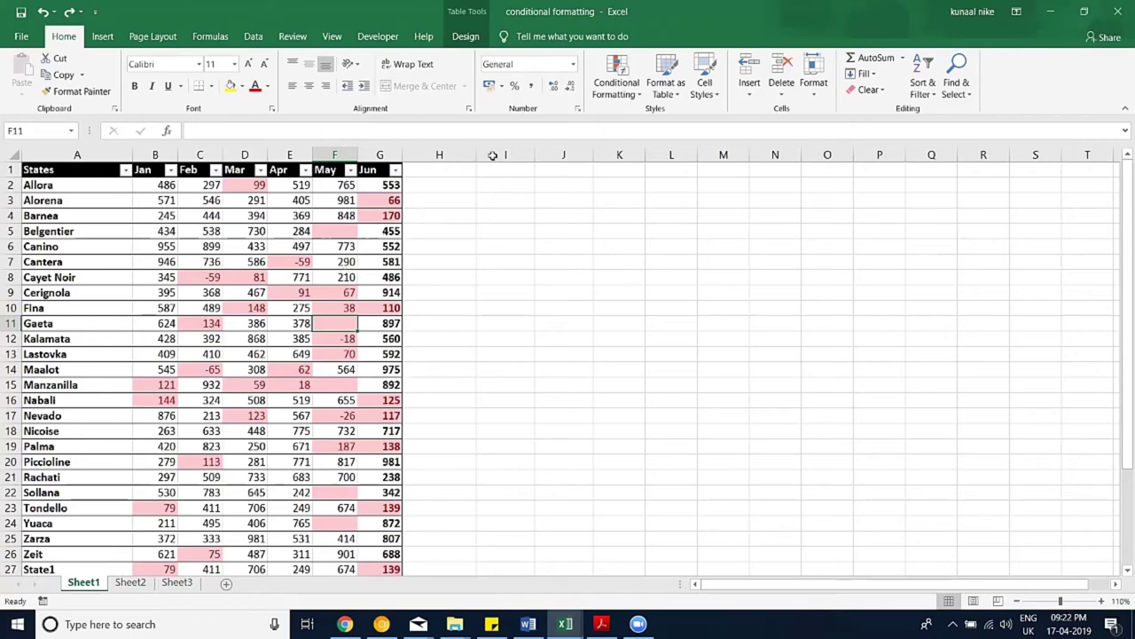
left_click(868, 74)
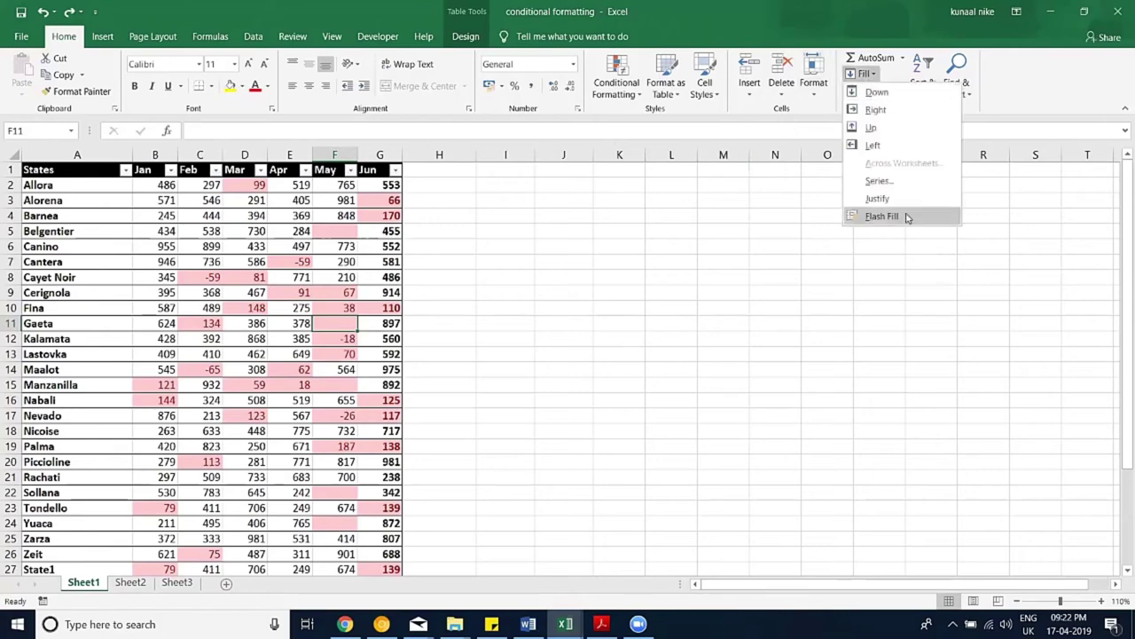
left_click(568, 233)
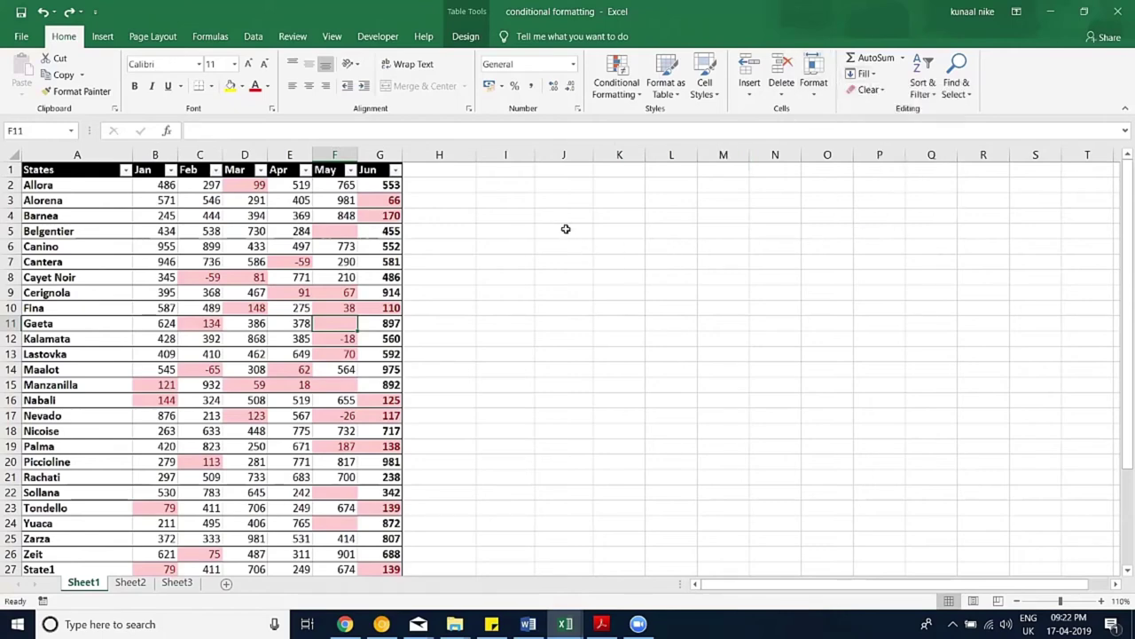
left_click(561, 228)
left_click(558, 213)
left_click(560, 188)
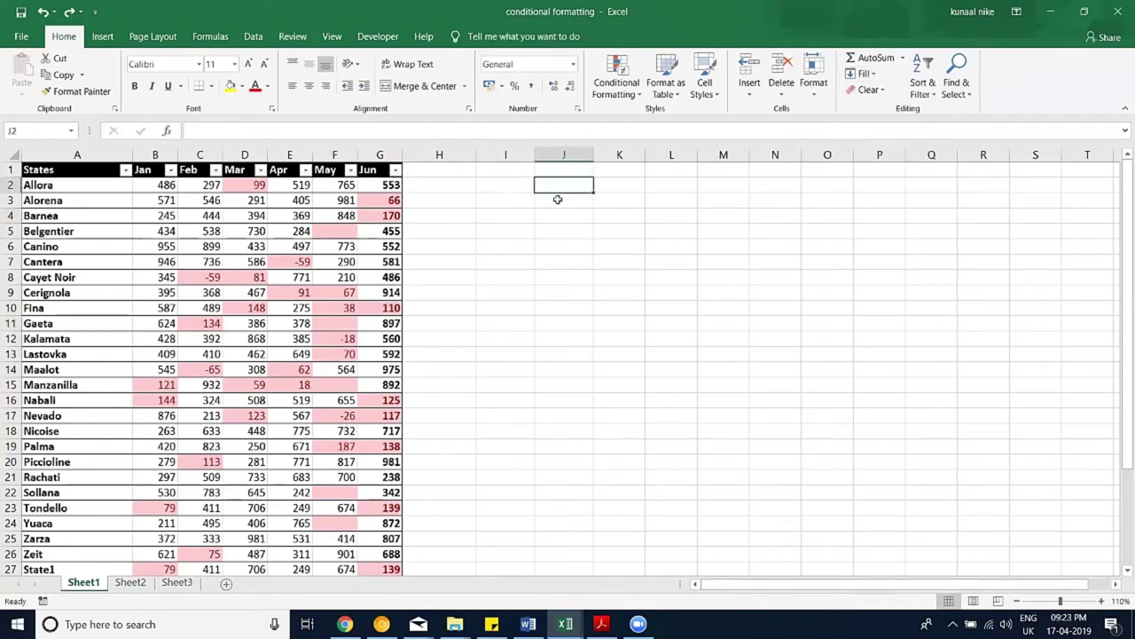
Step: Enter the Full Name heading in J1 and the first person's full name in J2
key("Up")
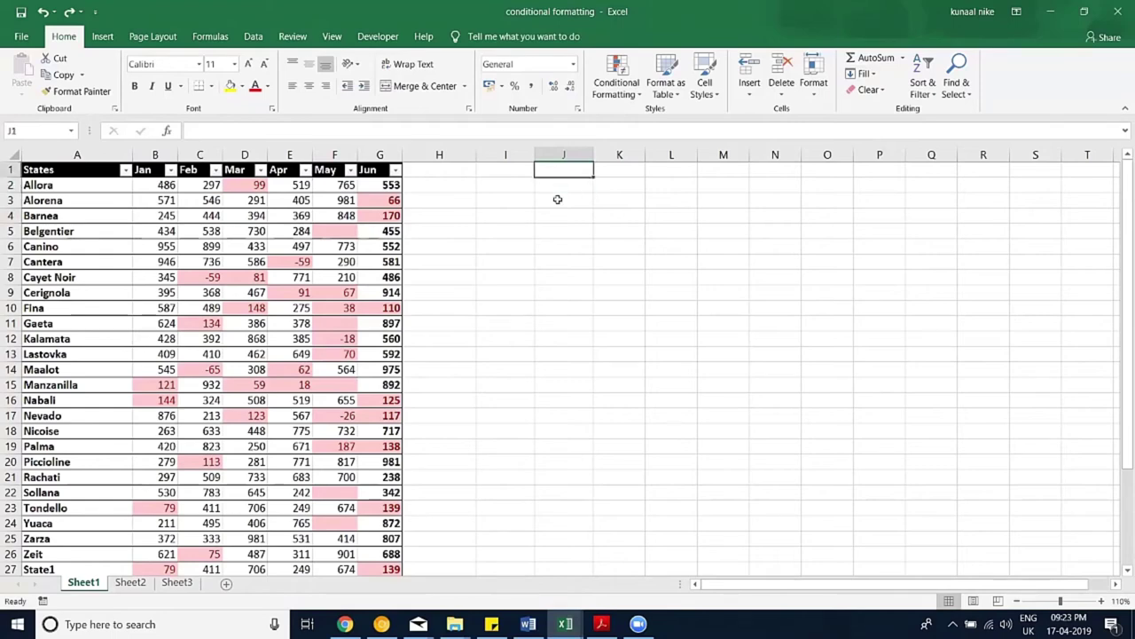
type("Full Name")
key("Return")
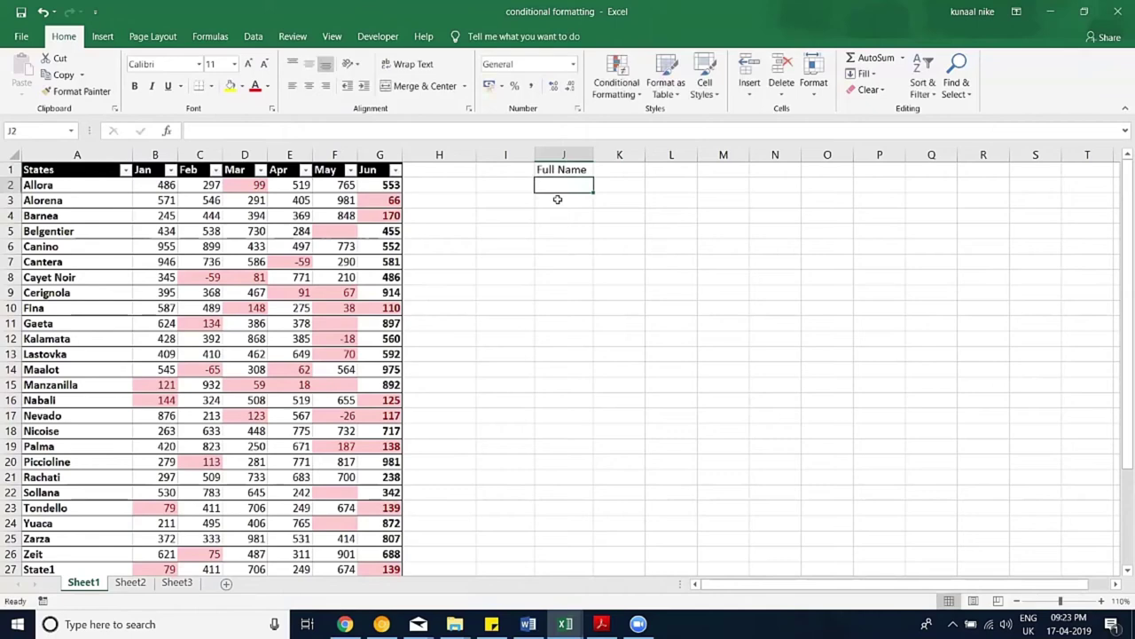
type("Aditya Dave")
key("Return")
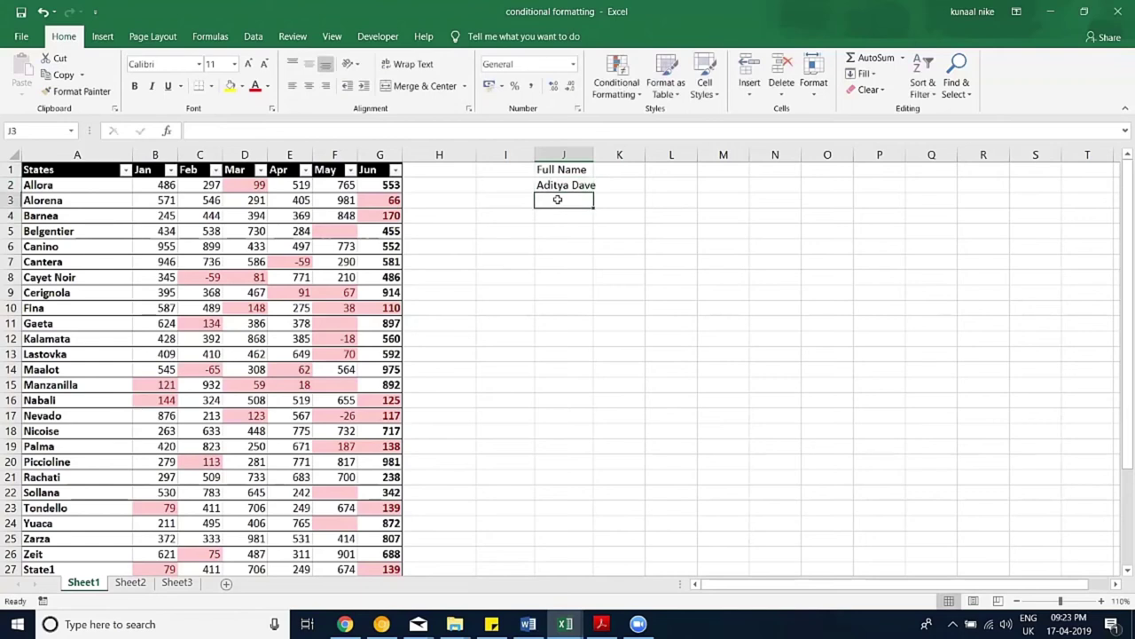
Step: Add three more full names in J3:J5 and AutoFit column J to the longest one
type("Rahul Date")
key("Return")
type("Sandesh ")
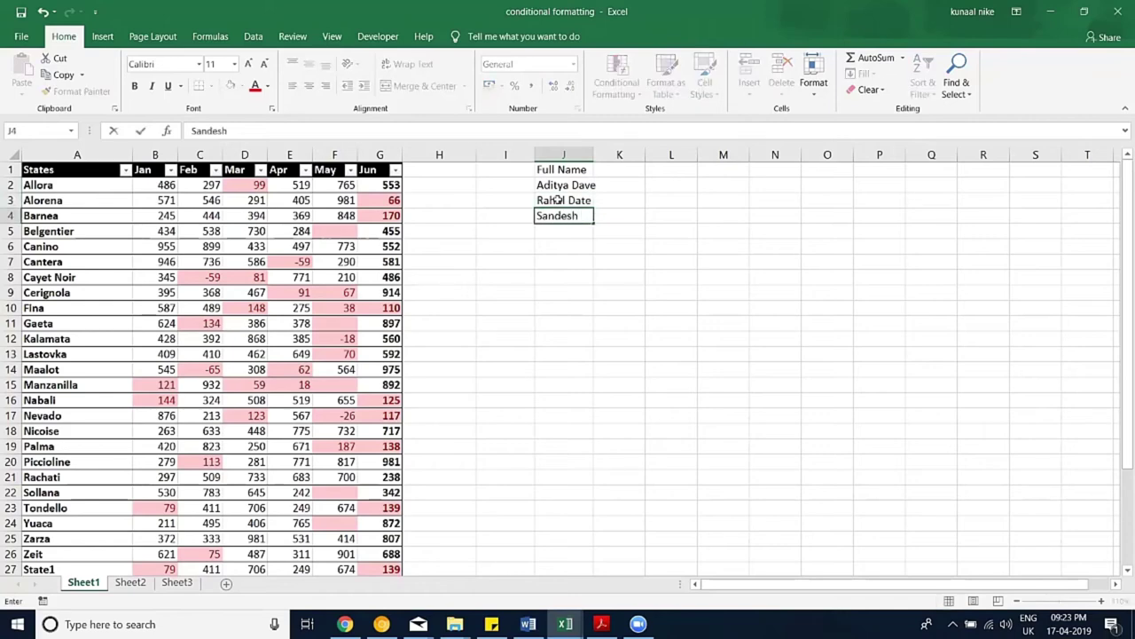
type("Pat")
type("kar")
key("Return")
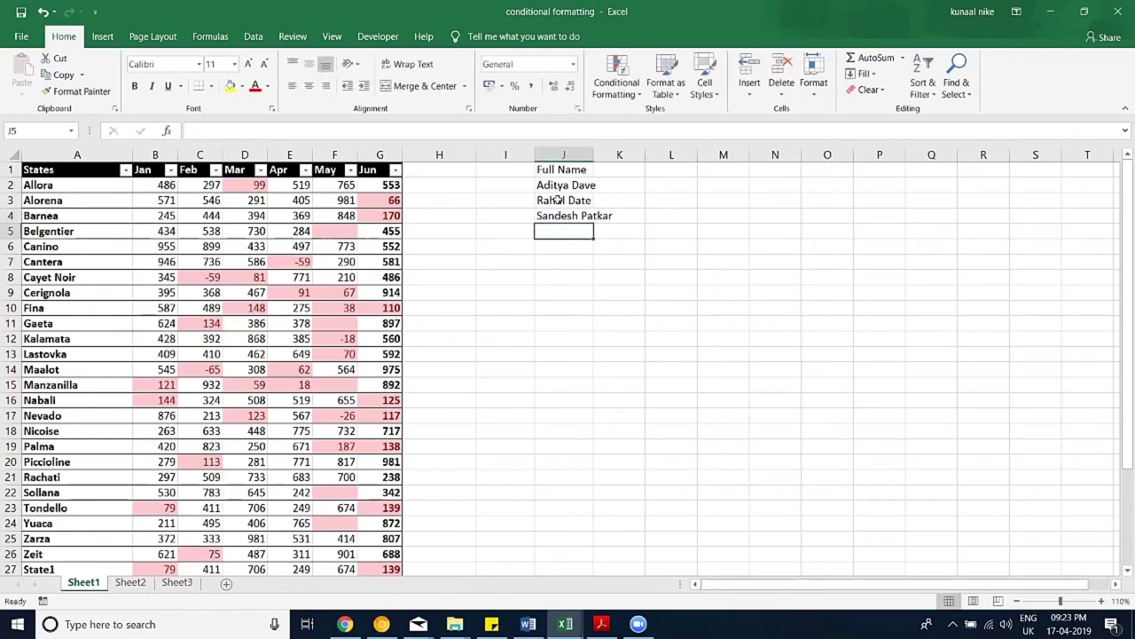
type("R")
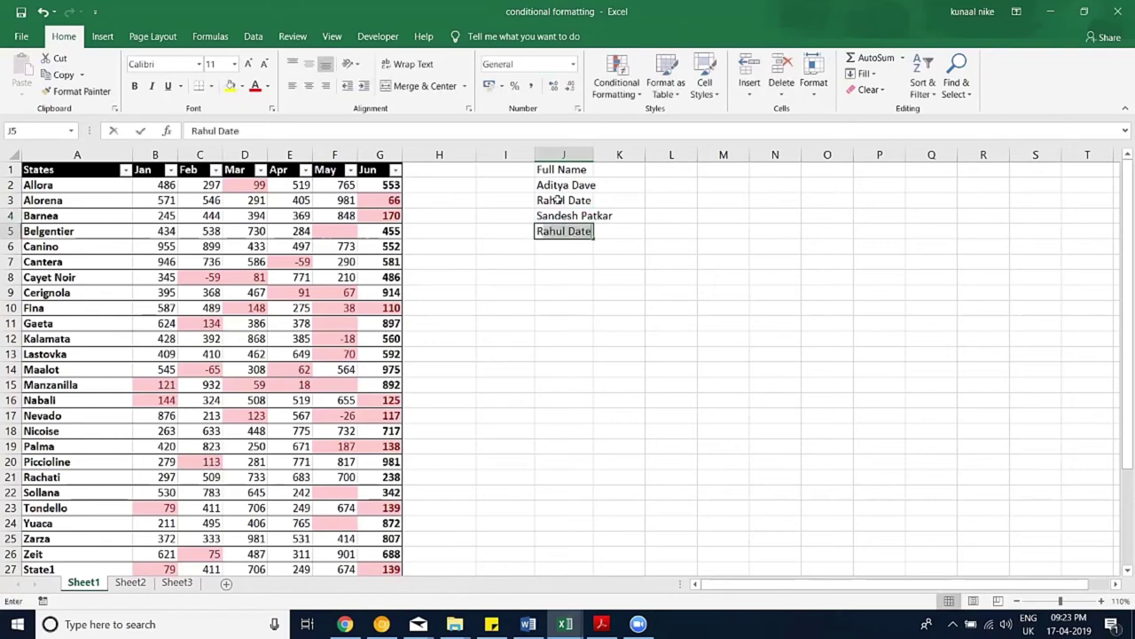
type("aj Naruka")
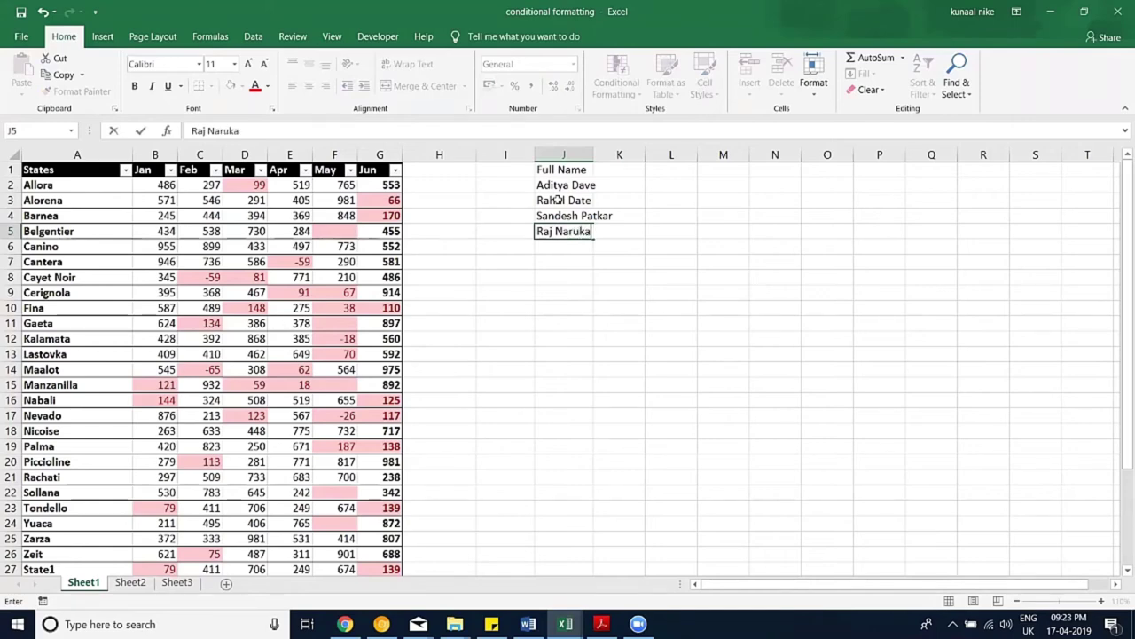
key("Return")
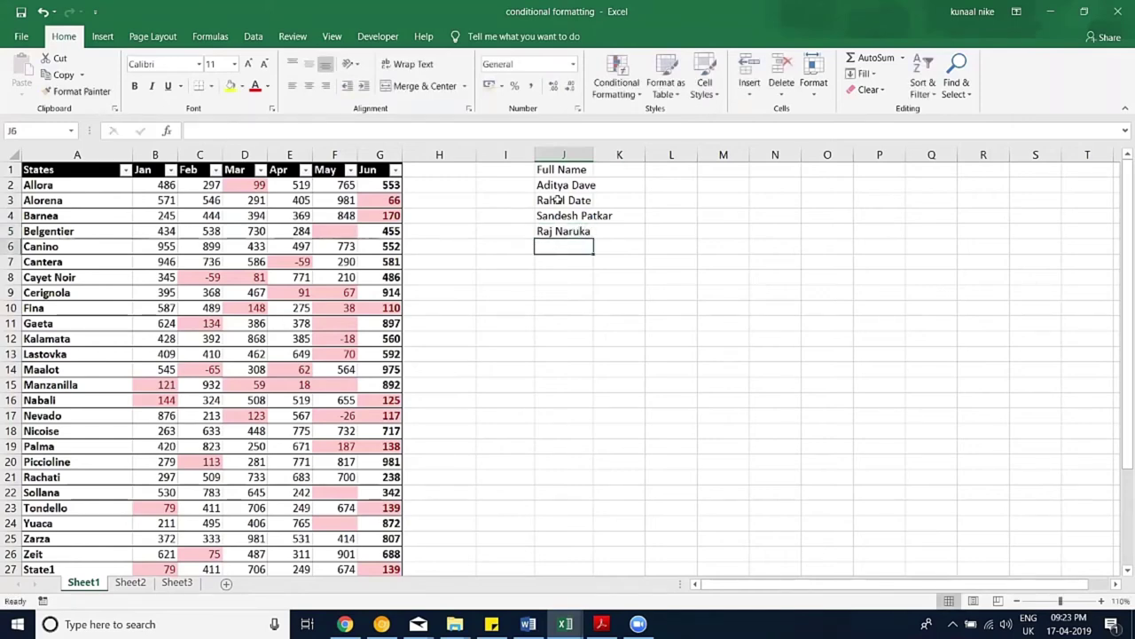
double_click(594, 154)
left_click(656, 174)
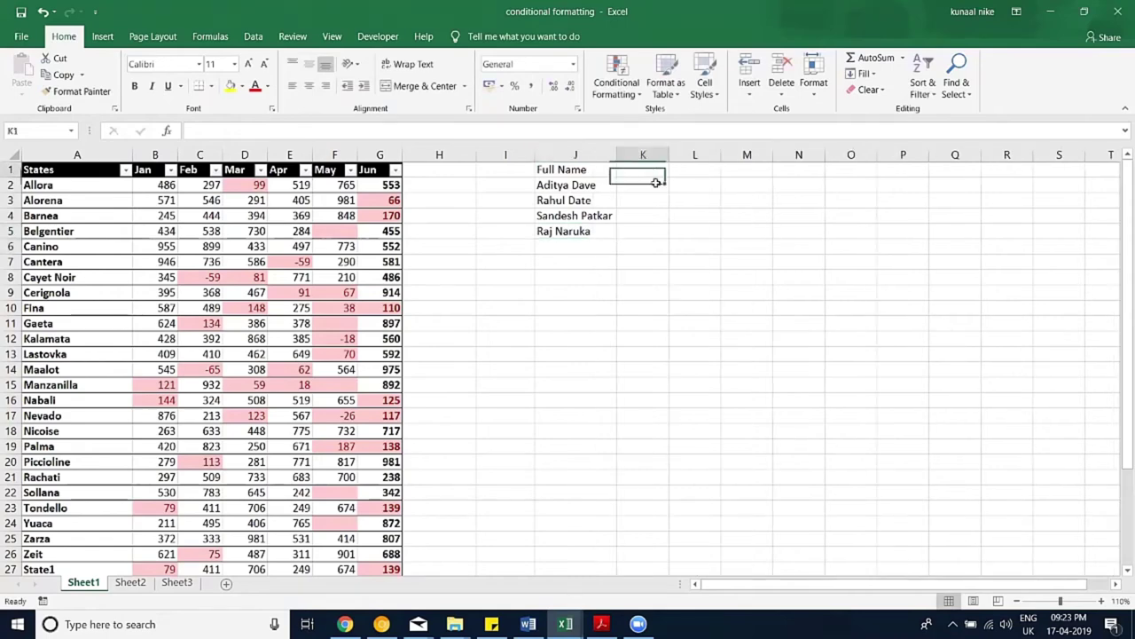
Step: Add the headings First in K1 and Last in L1
type("First")
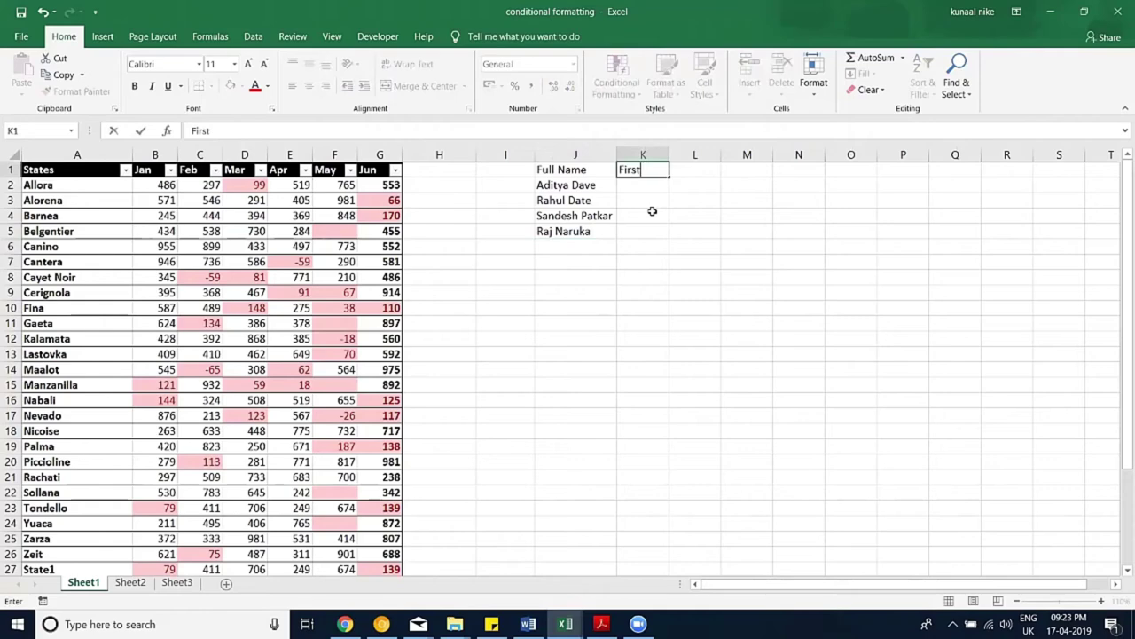
key("Tab")
type("Last")
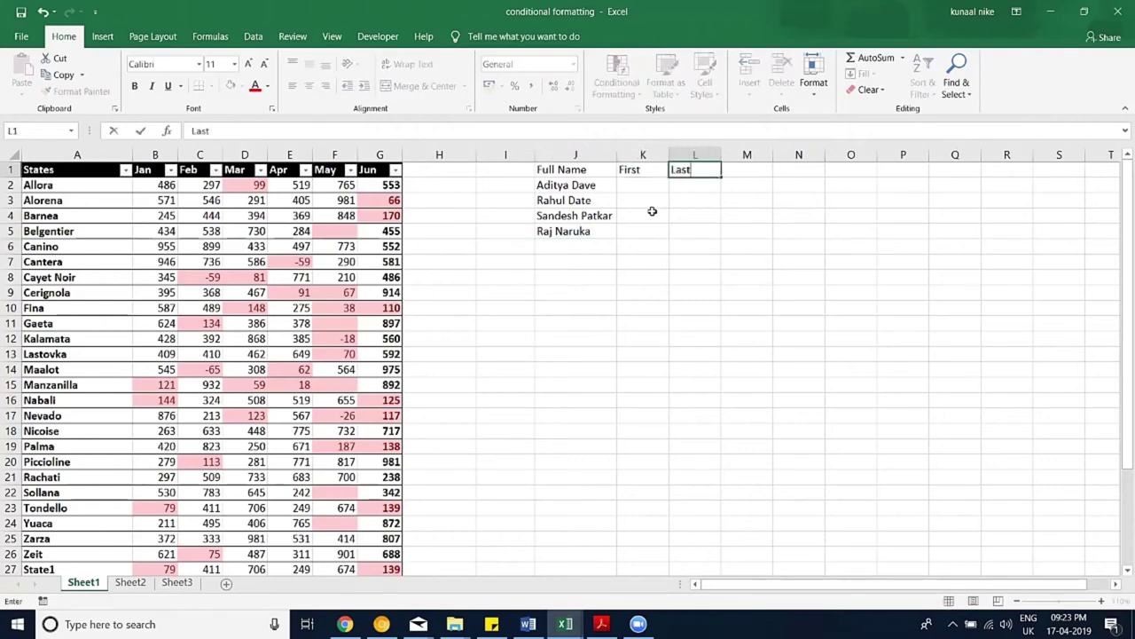
key("Return")
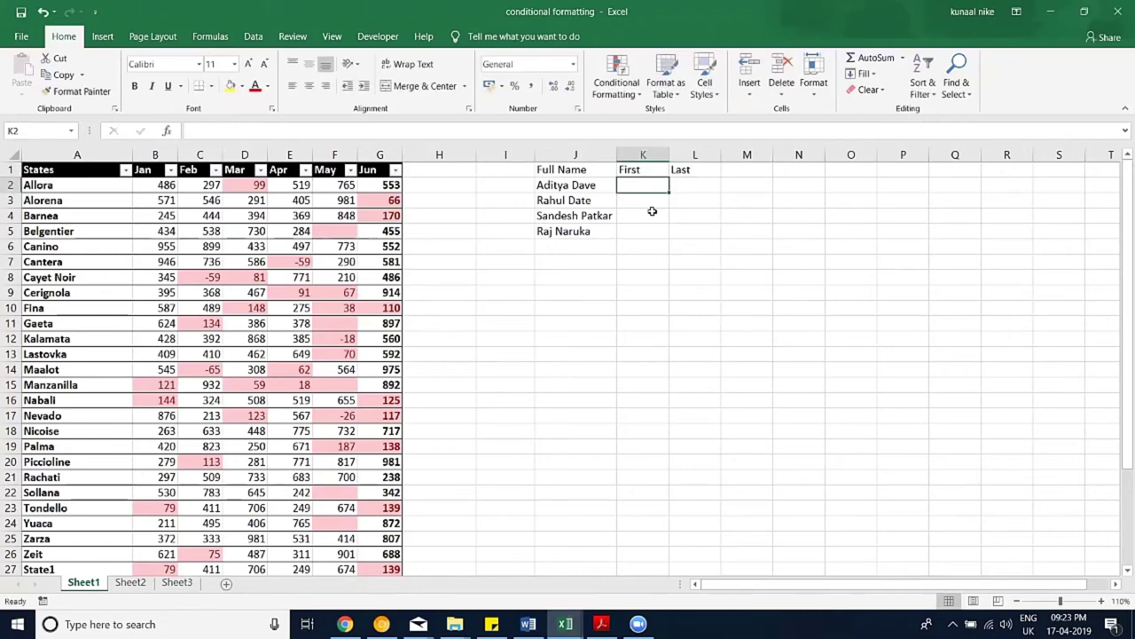
Step: Add a sixth full name at the end of the Full Name list
key("Left")
key("Down")
key("Down")
key("Down")
key("Down")
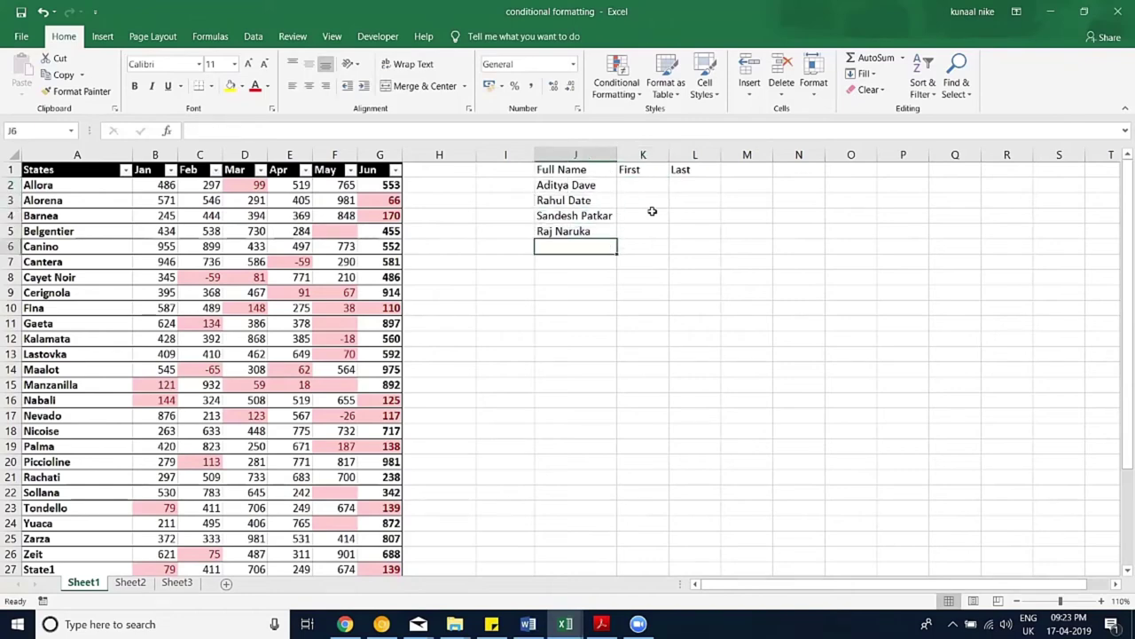
type("Sharma Ji")
key("Return")
key("Right")
key("Up")
key("Up")
key("Up")
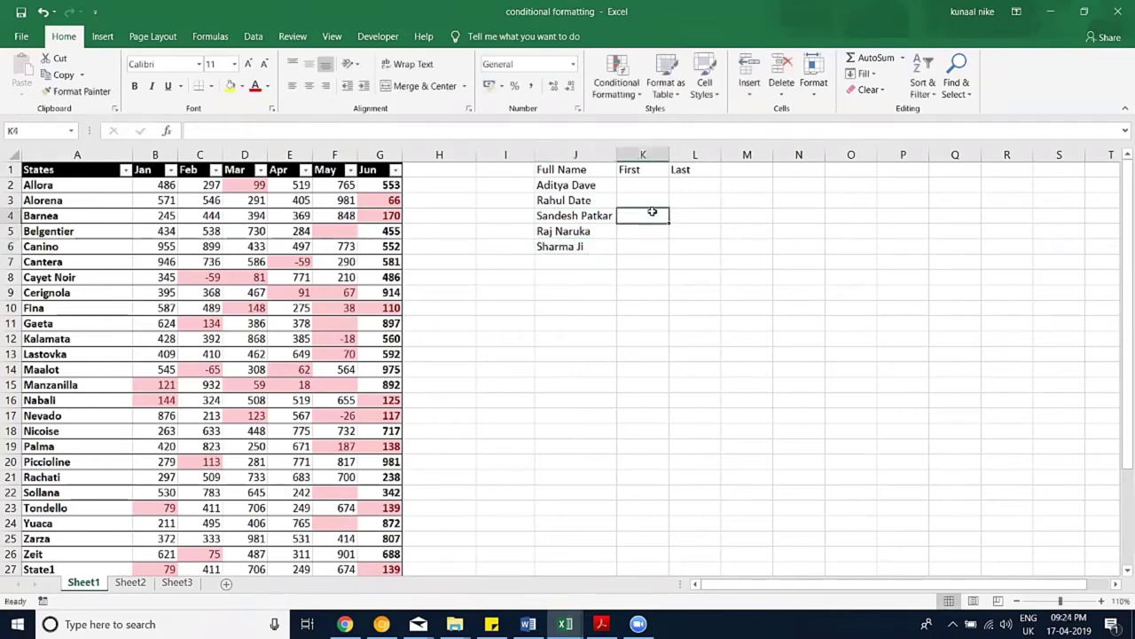
key("Left")
key("Down")
key("Down")
key("Down")
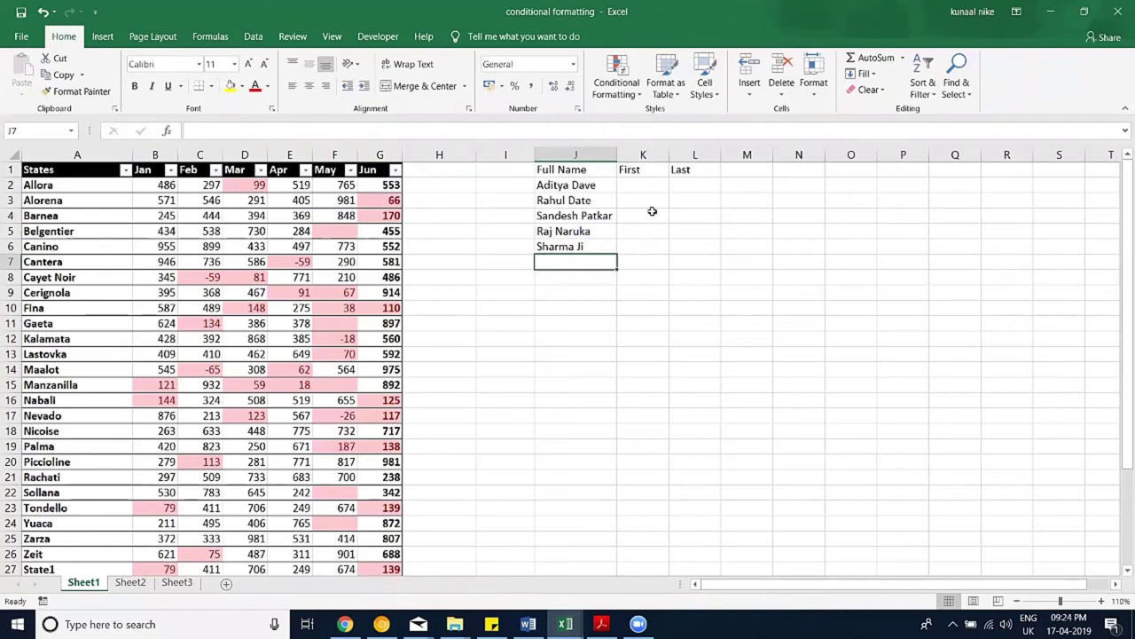
Step: Add two more full names to reach seven, then begin typing the first first name in K2
type("Raj Kumar Rao")
key("Return")
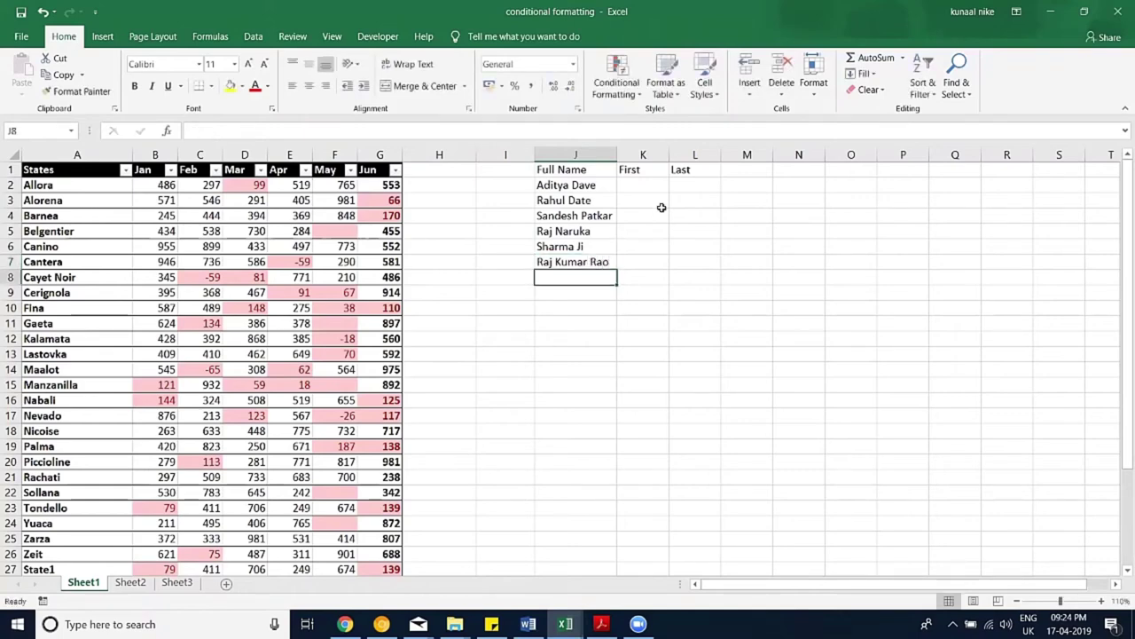
type("Aman")
key("Return")
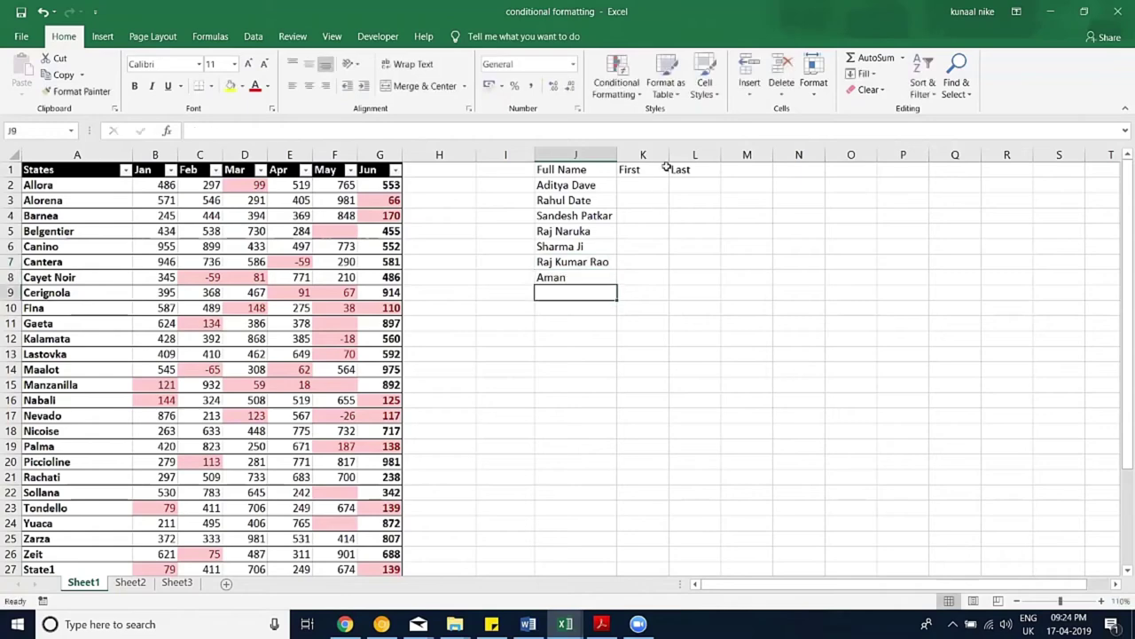
left_click(649, 185)
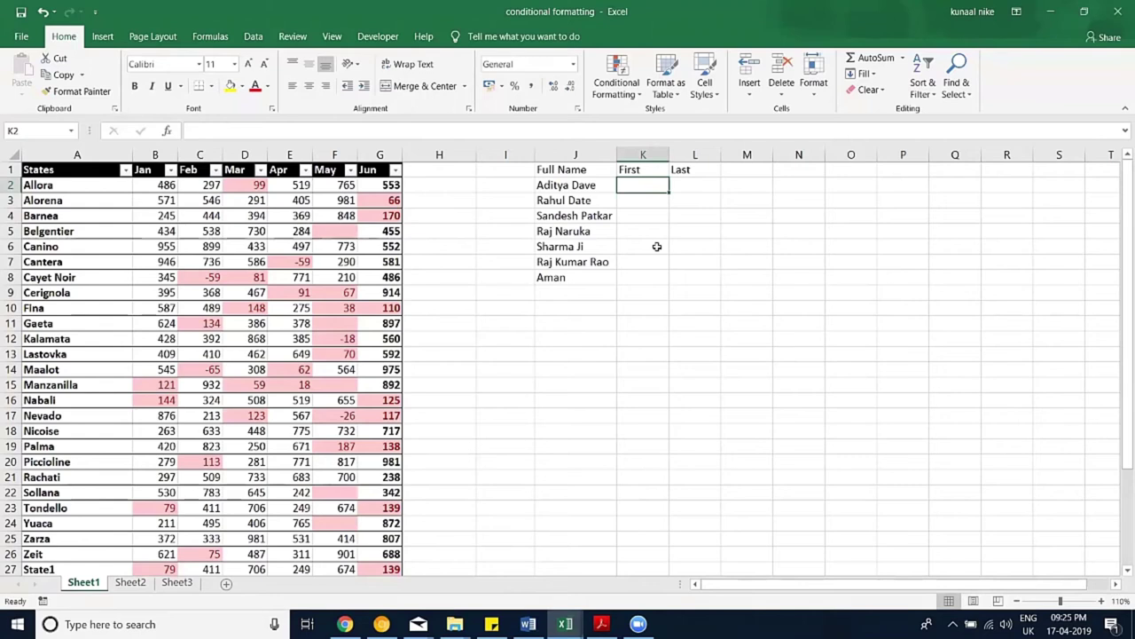
type("Adiy")
Step: Finish the first name in K2, type the second in K3, and accept Flash Fill's suggestions
type("ya")
key("Return")
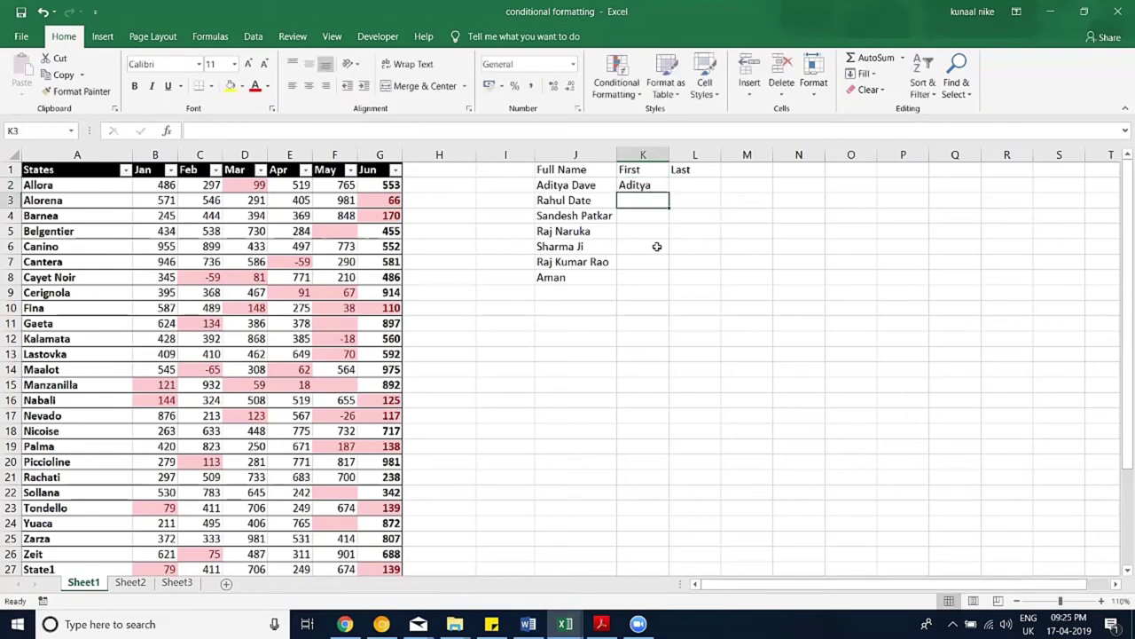
type("Rahul")
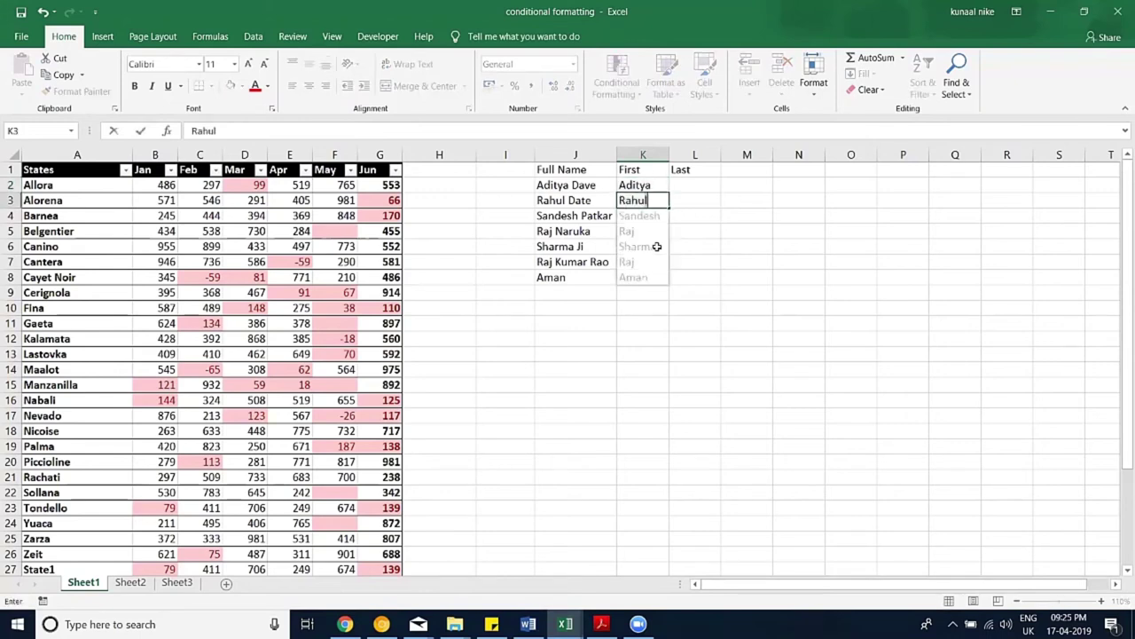
key("Return")
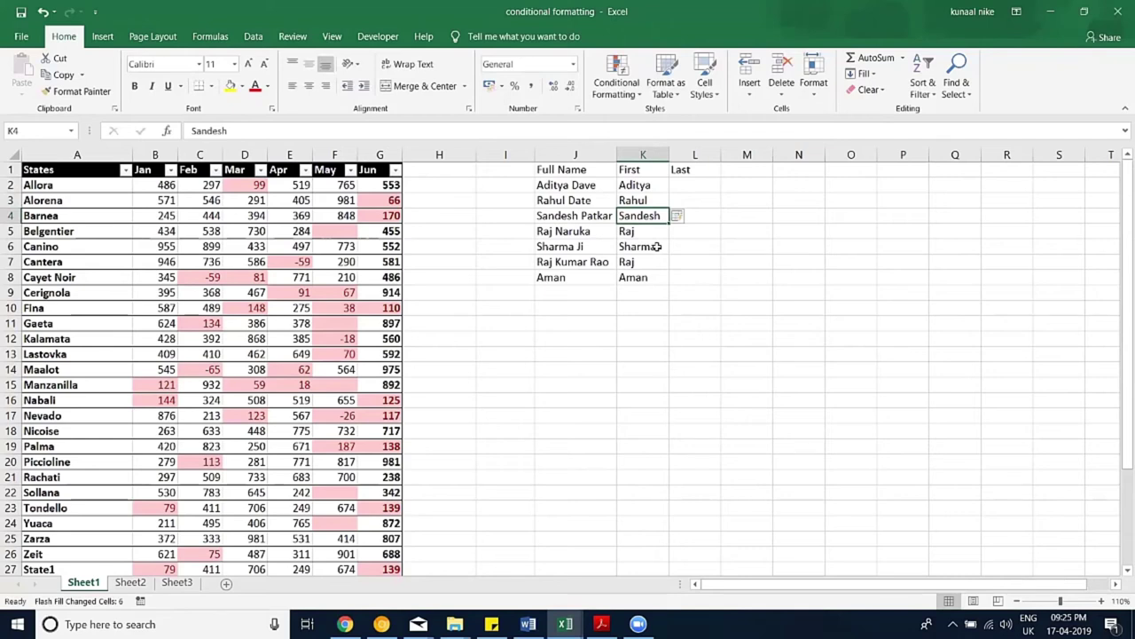
Step: Type the first two surnames into L2 and L3
key("Right")
key("Up")
key("Up")
key("Up")
key("Down")
type("Dave")
key("Return")
type("Date")
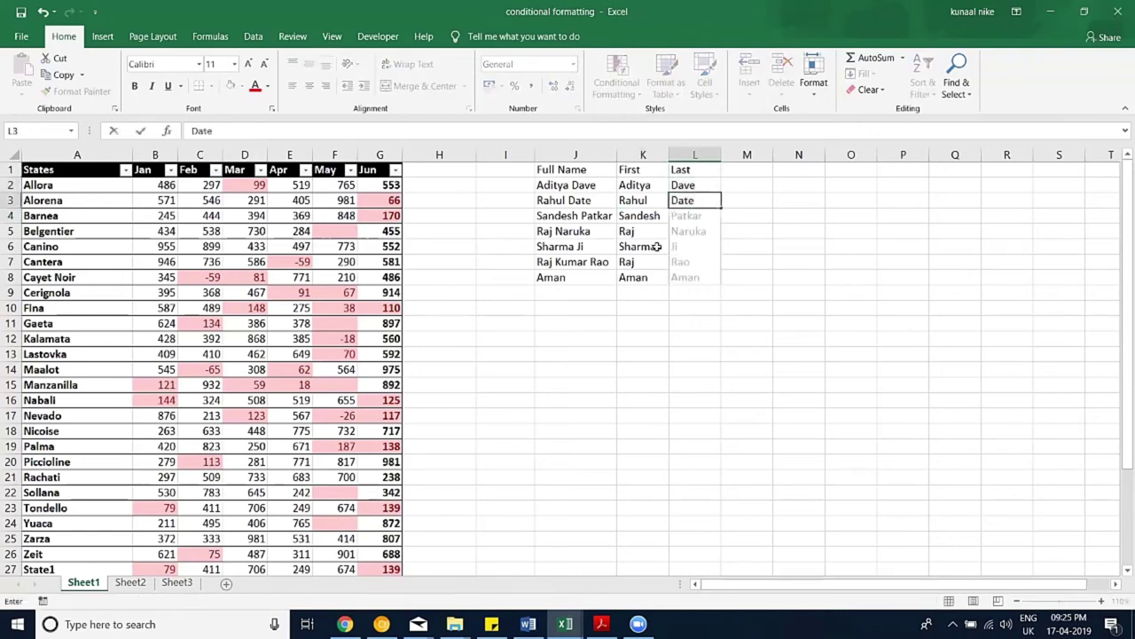
key("Return")
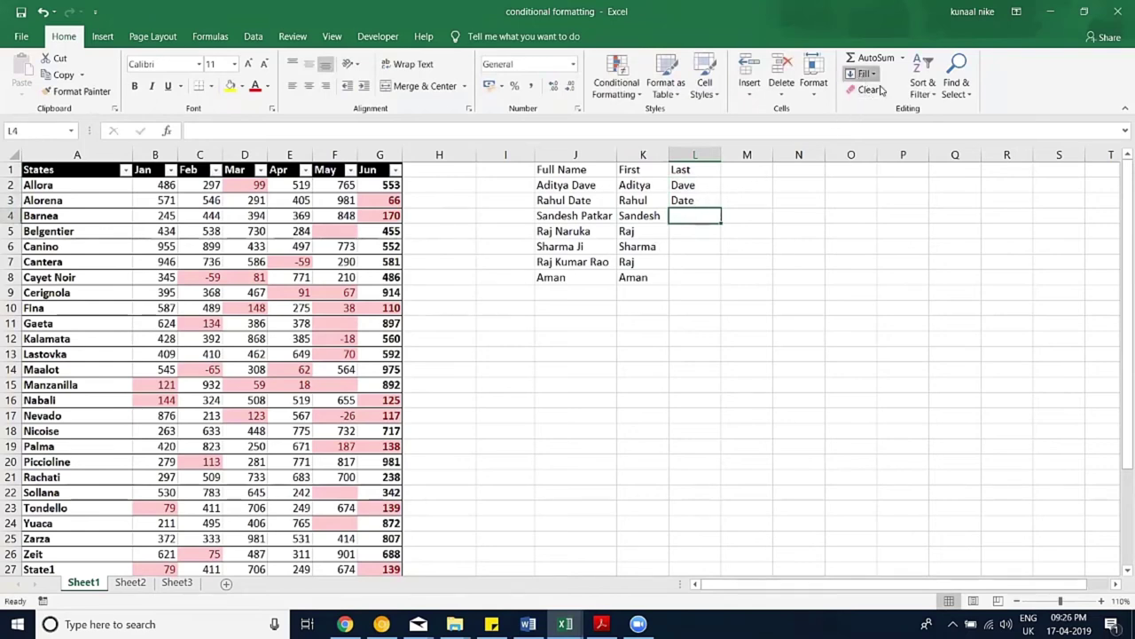
Step: Flash Fill the surnames into L2:L8 and clear the wrong entry in L8
left_click(865, 74)
left_click(876, 216)
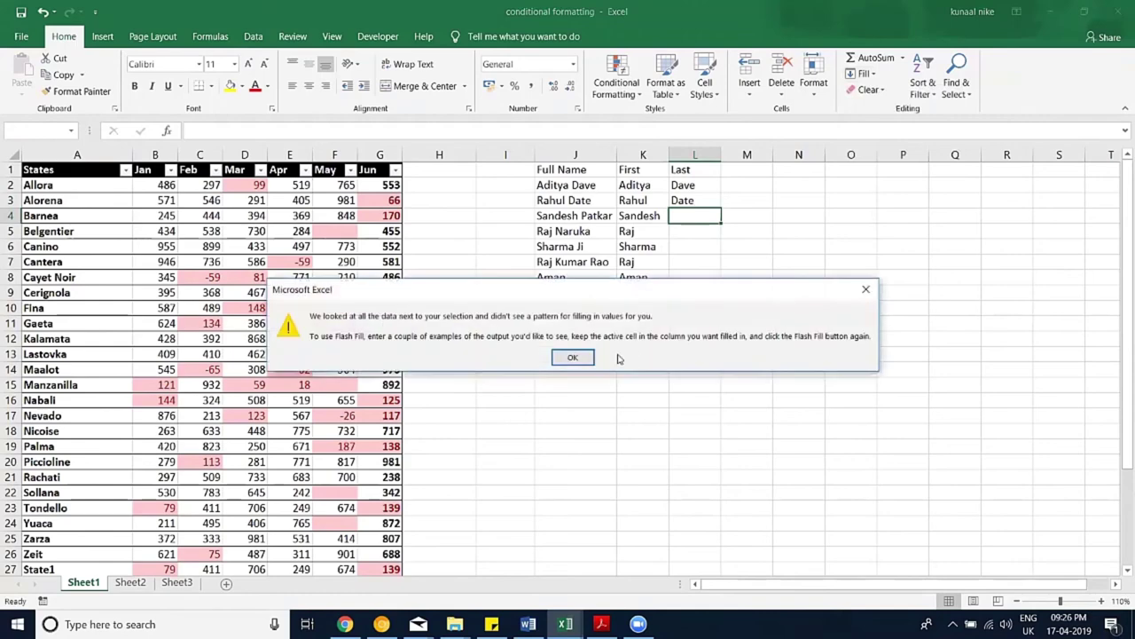
left_click(588, 359)
left_click_drag(697, 188, 690, 278)
left_click(865, 74)
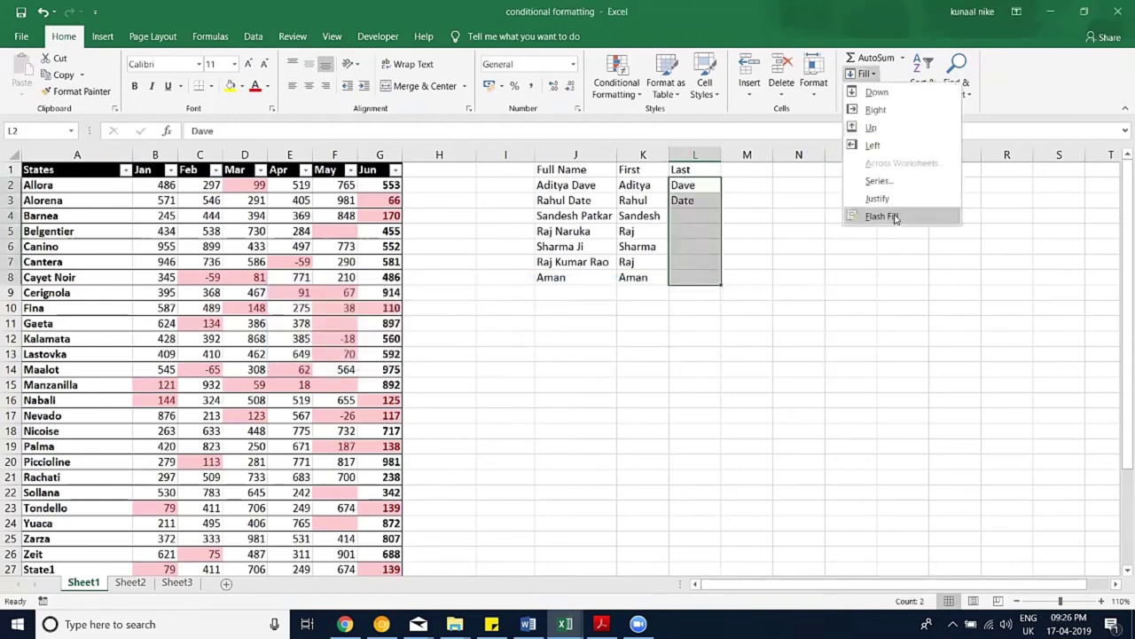
left_click(894, 218)
left_click(680, 325)
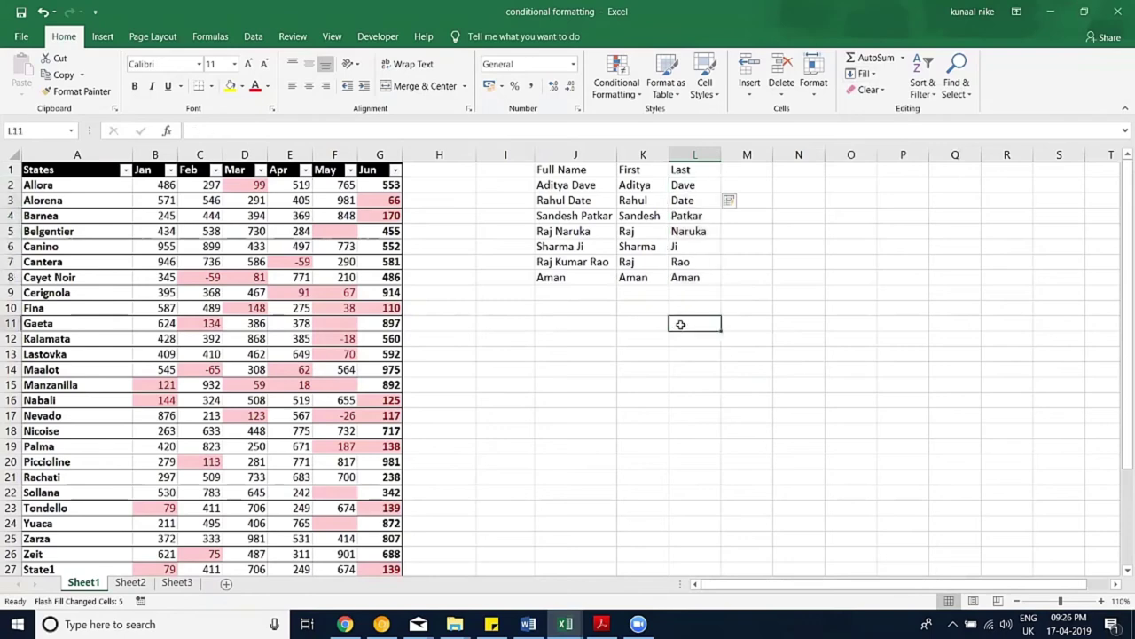
left_click_drag(693, 281, 564, 278)
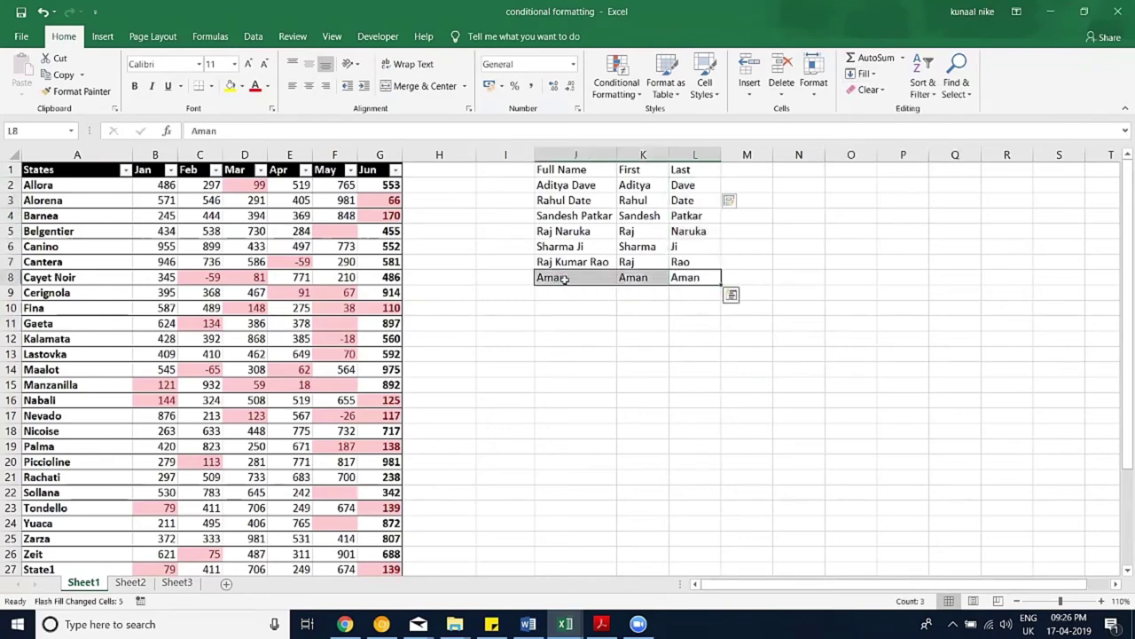
left_click(699, 278)
key("Delete")
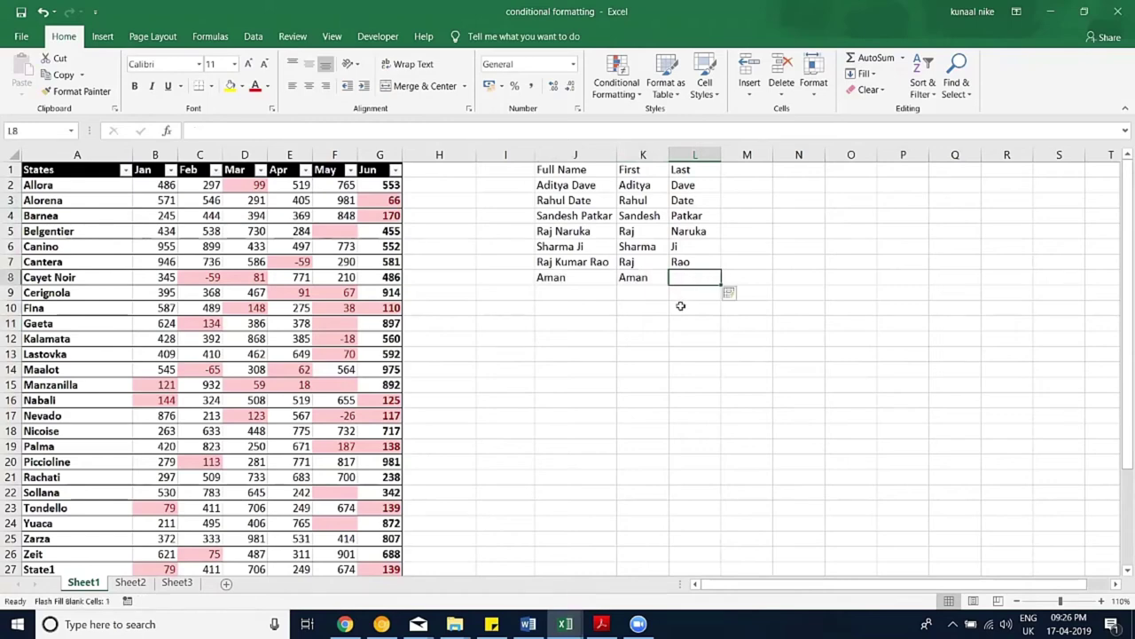
Step: Delete all filled surnames in L2:L7 and first names in K2:K8
left_click(680, 306)
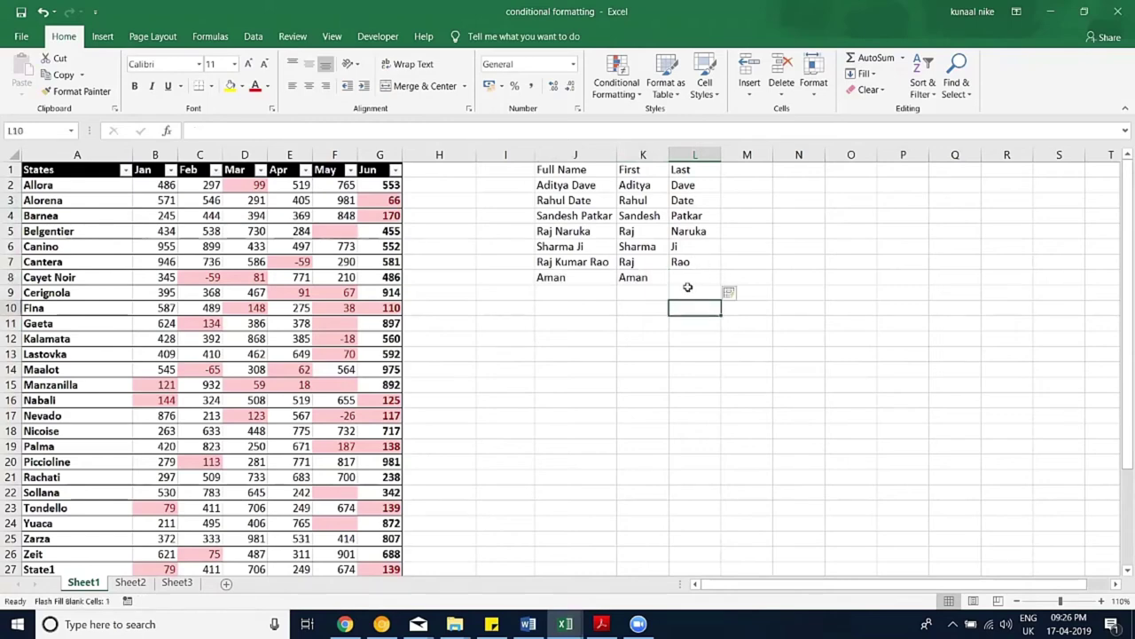
left_click_drag(699, 184, 696, 261)
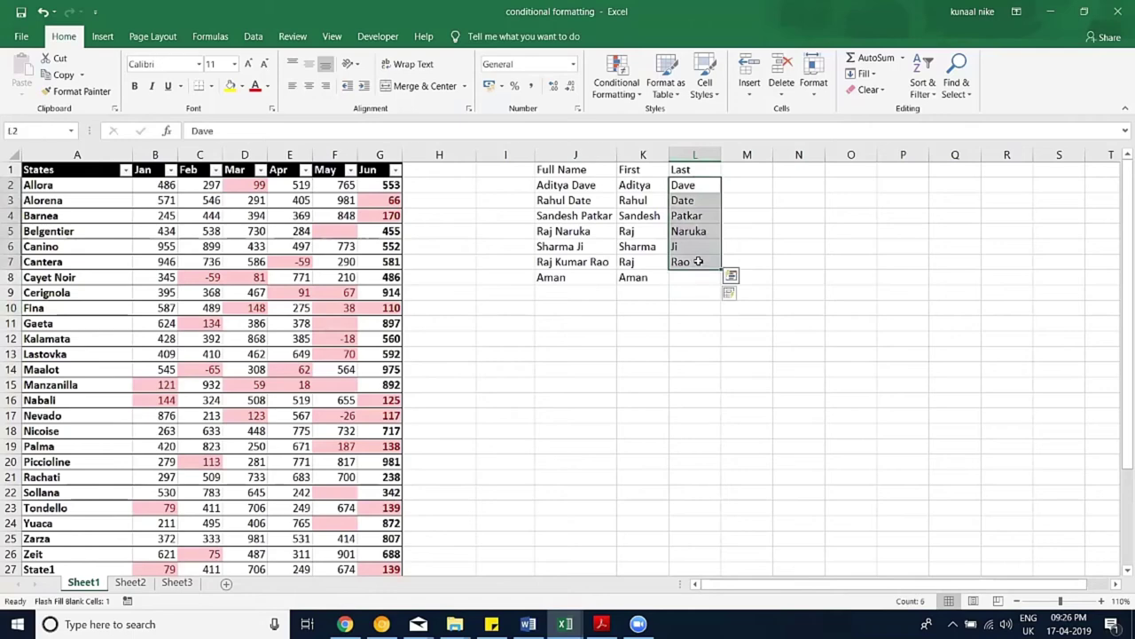
left_click_drag(643, 184, 643, 277)
key("Delete")
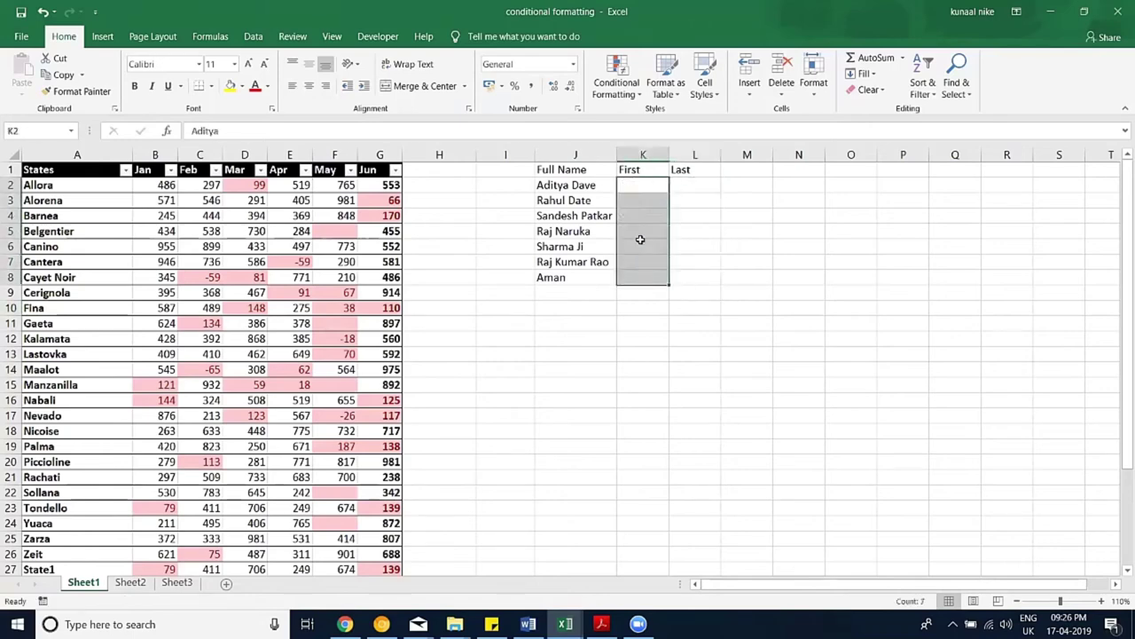
Step: Type the first two first names in K2 and K3, accepting Flash Fill for the remaining rows
left_click(645, 189)
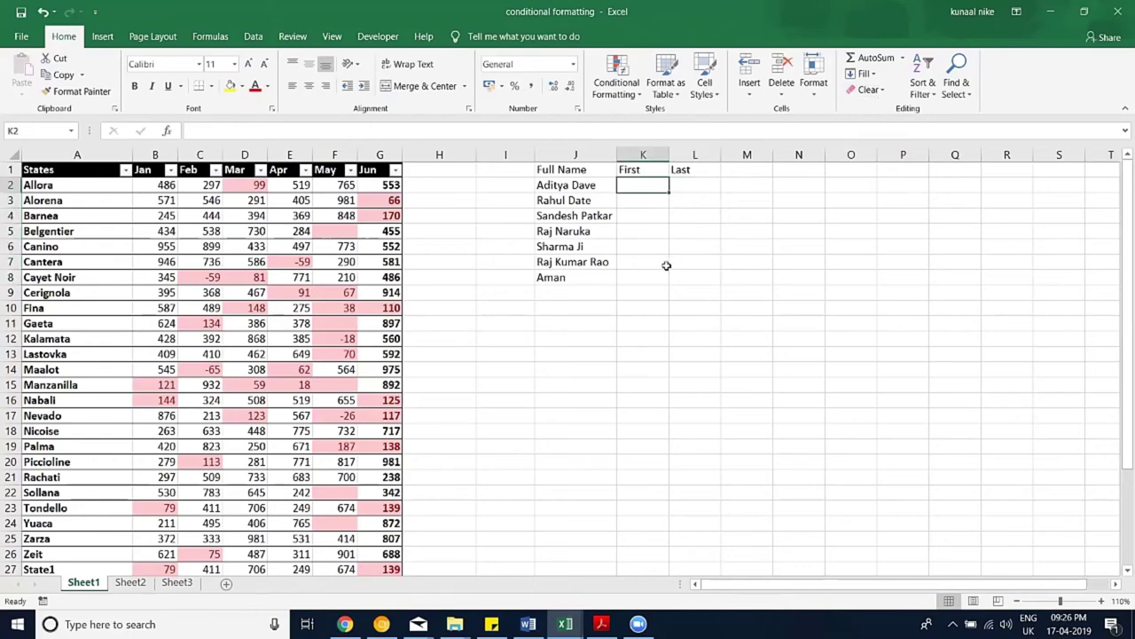
type("Adi")
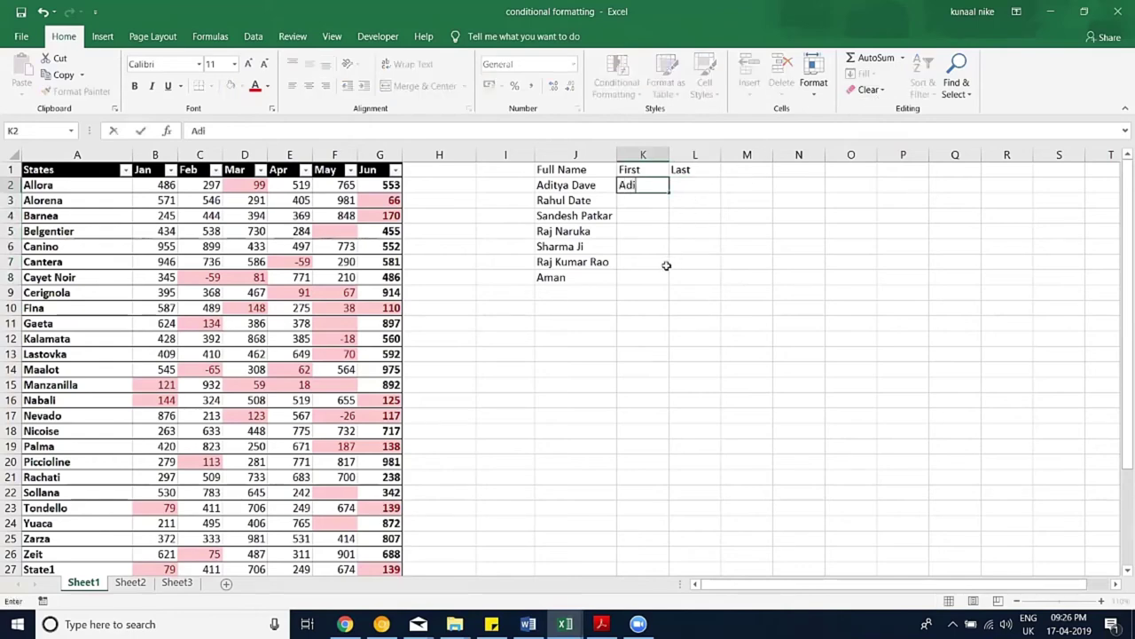
type("tya")
key("Return")
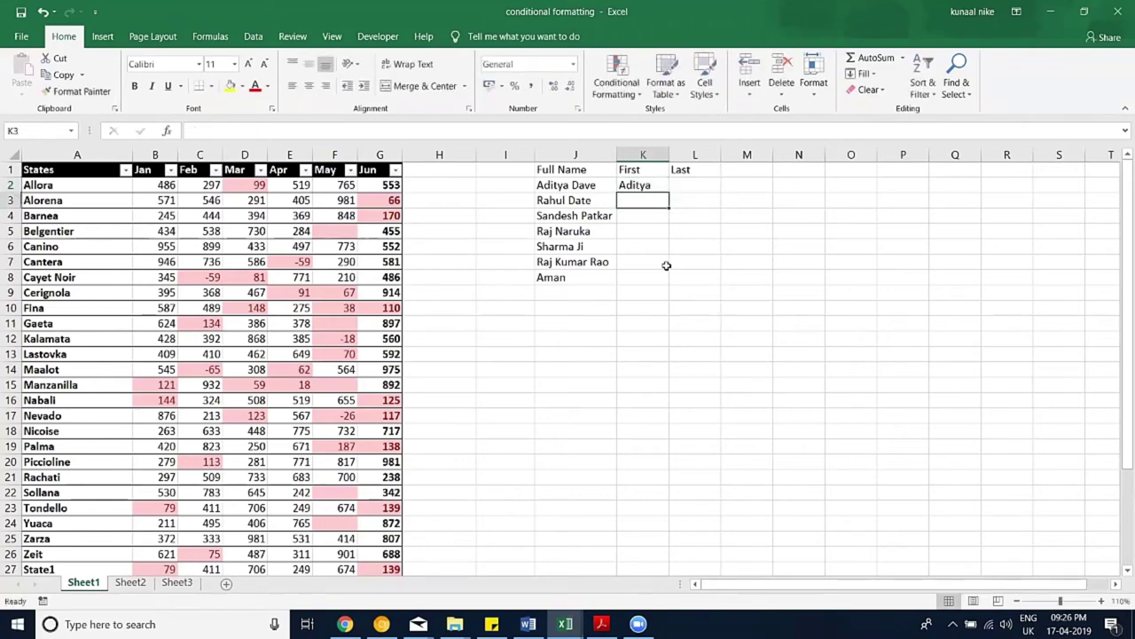
type("Rahul")
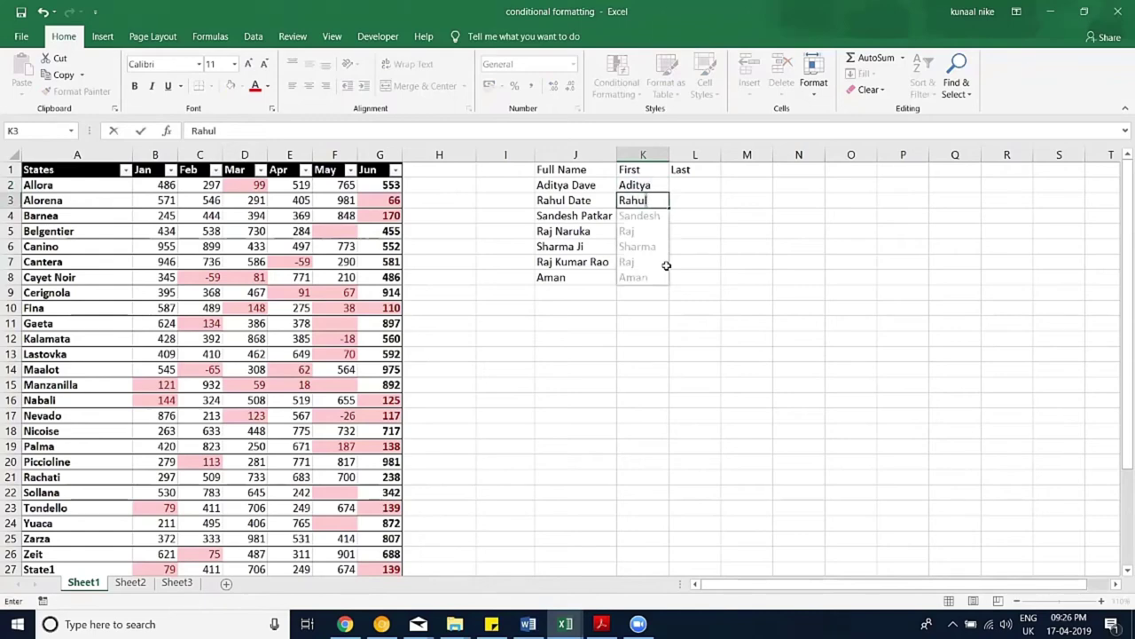
key("Return")
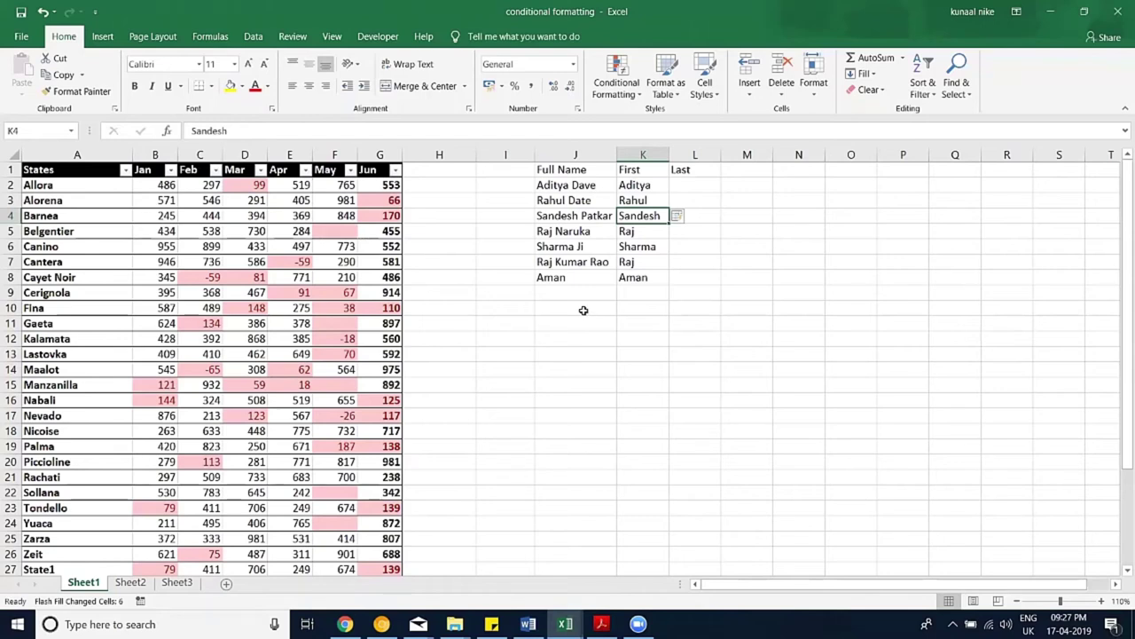
left_click(583, 311)
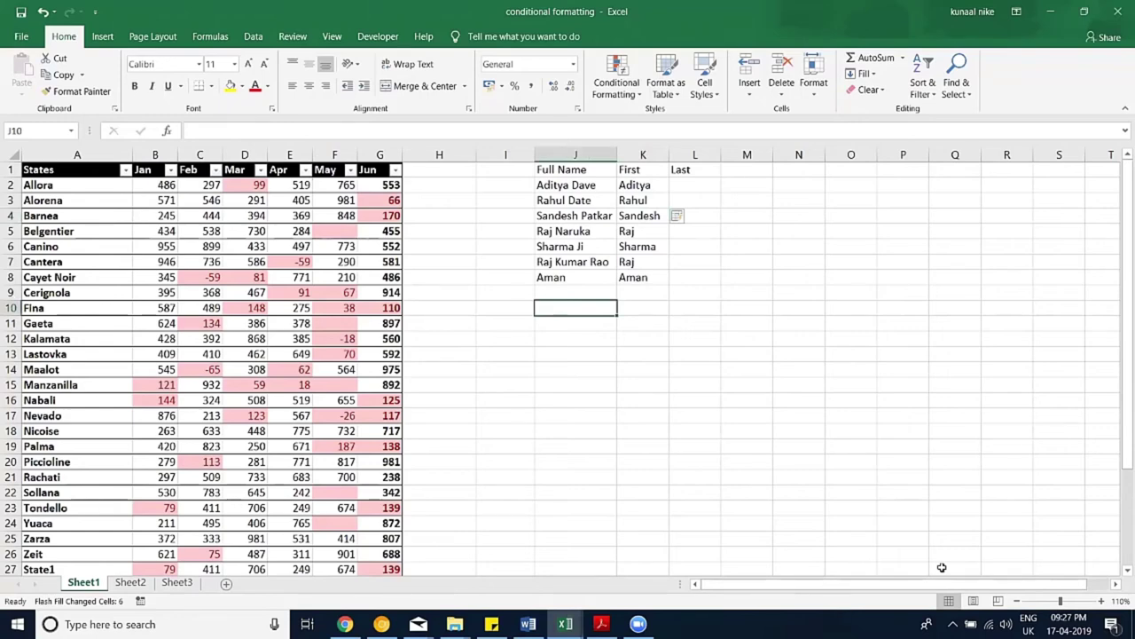
Step: Enter the test phrases 'aaa bbb ccc', 'fff ggg hhhsdf' and 'ASSAs fg dfgdf' in J10:J12
type("aaa bbb ")
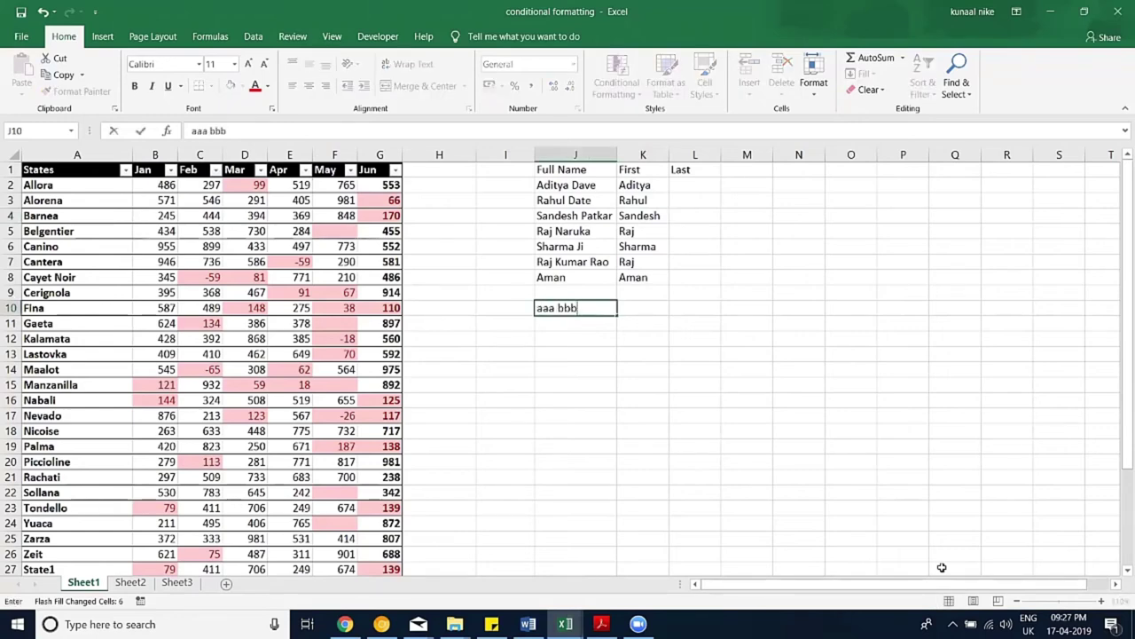
type("ccc")
key("Return")
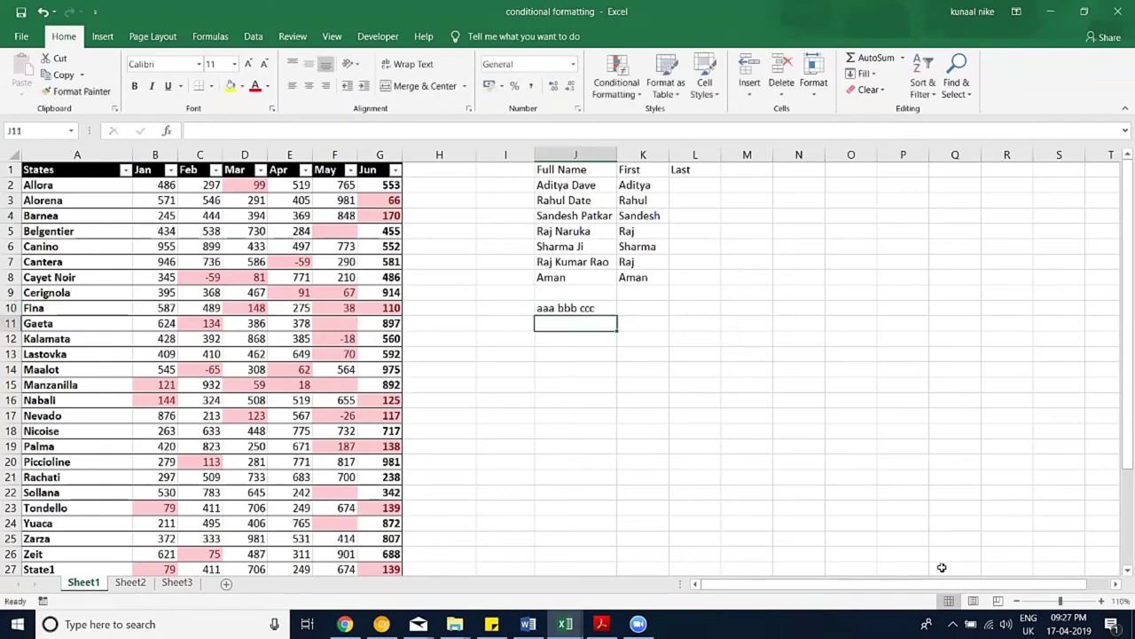
type("fff ggg hhh")
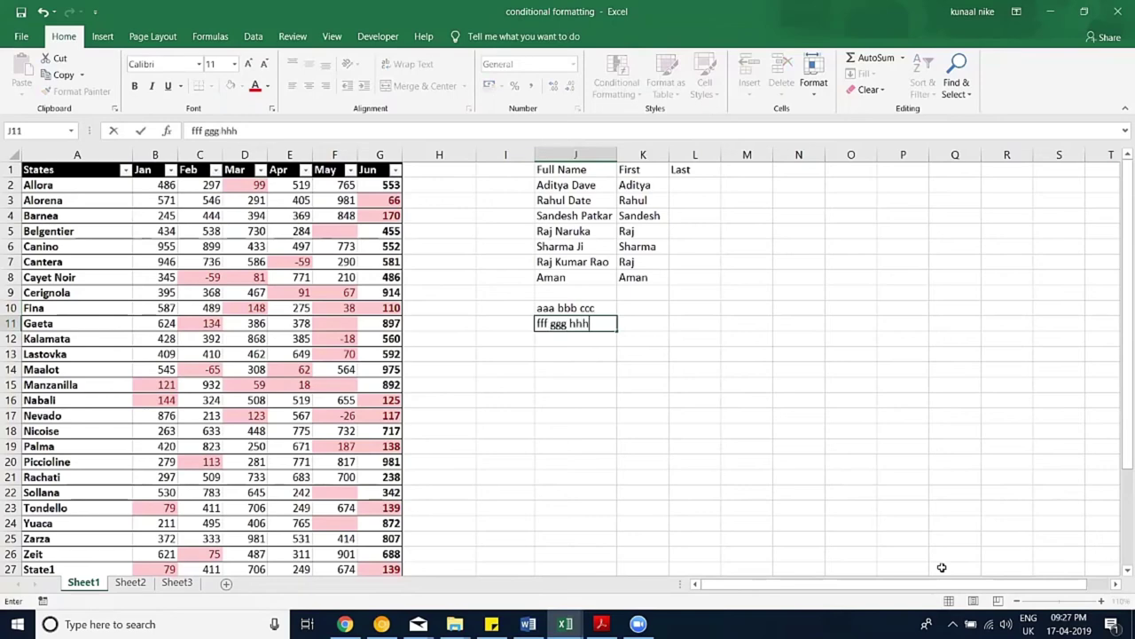
type("sdf")
key("Return")
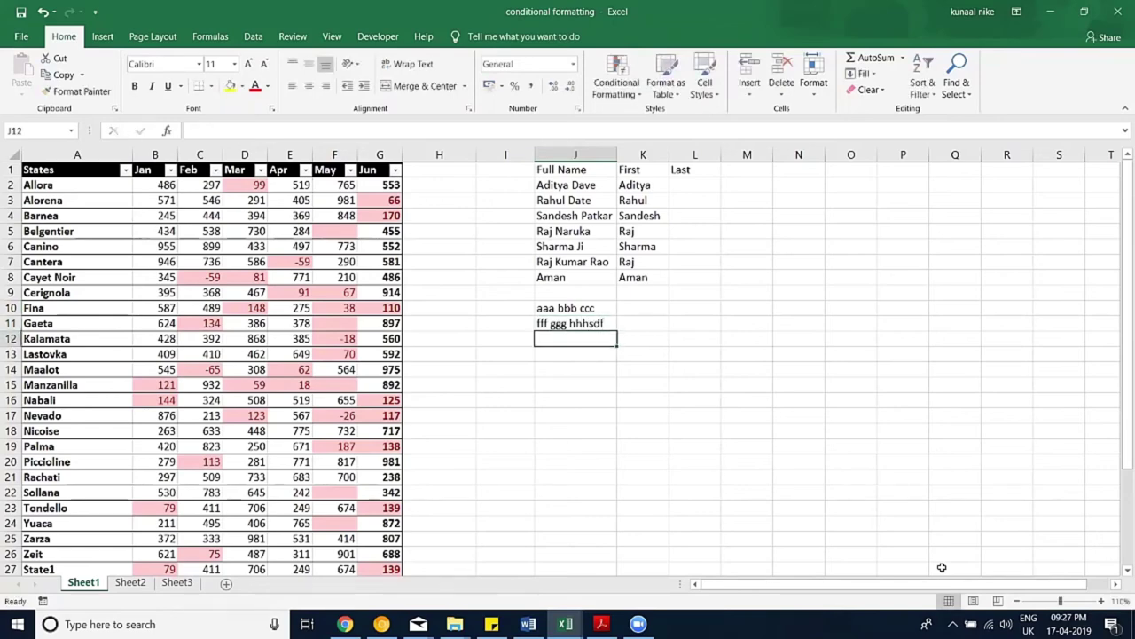
type("Aaa bbb ccc")
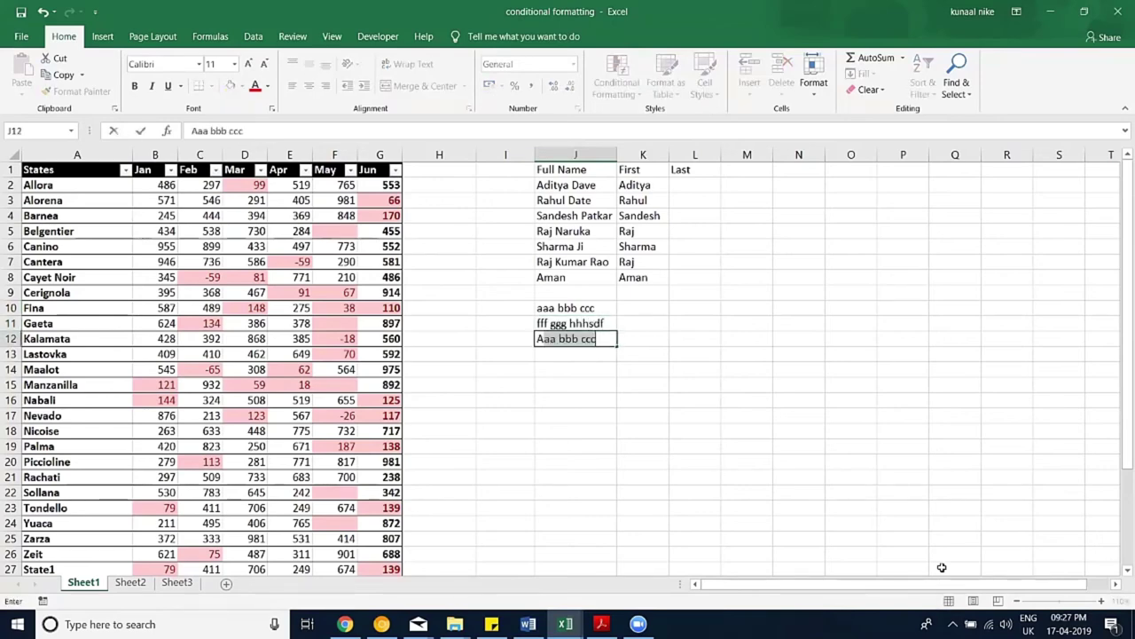
type("SSAs fg dfgdf")
key("Return")
Step: Type bbb and ggg in K10:K11 and Flash Fill K12 to extract fg
key("Up")
key("Up")
key("Right")
key("Up")
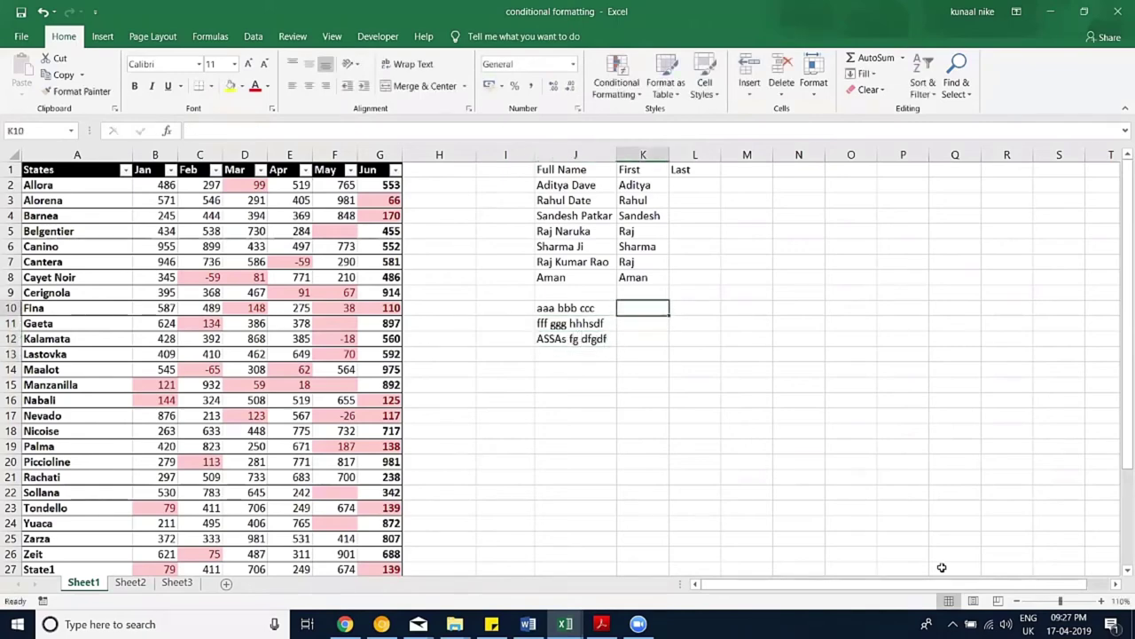
type("bbb")
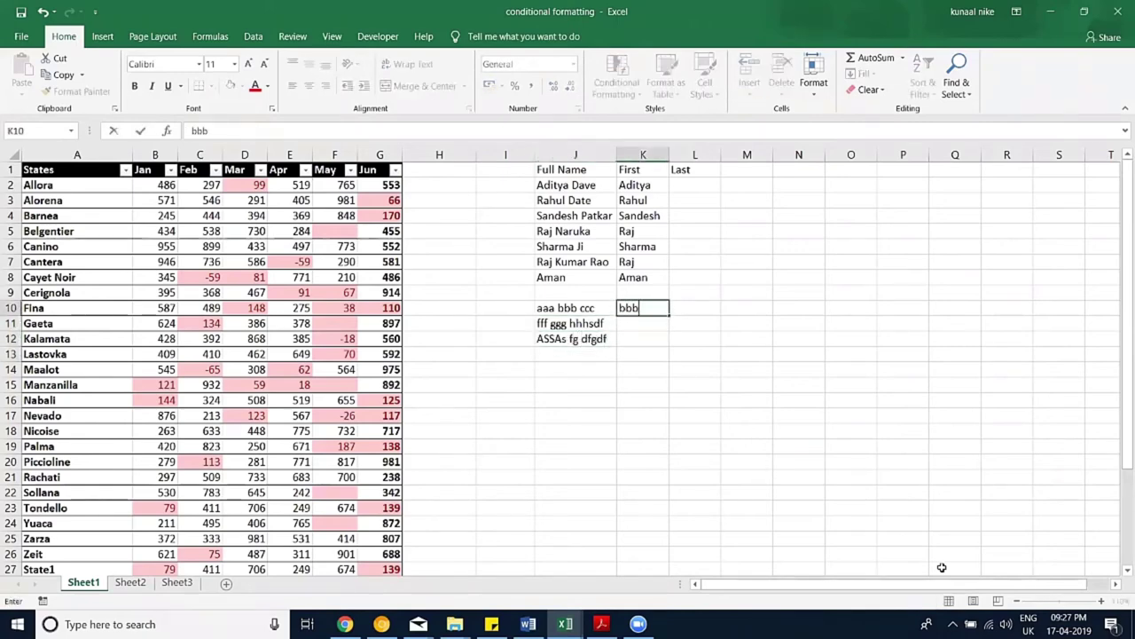
key("Return")
type("ggg")
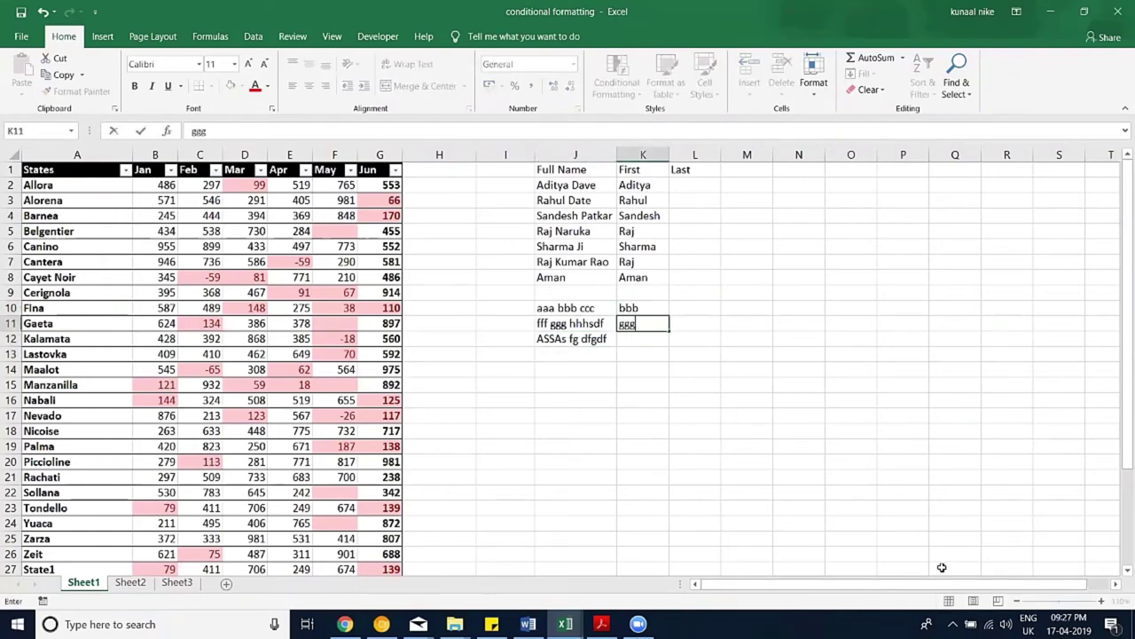
key("Return")
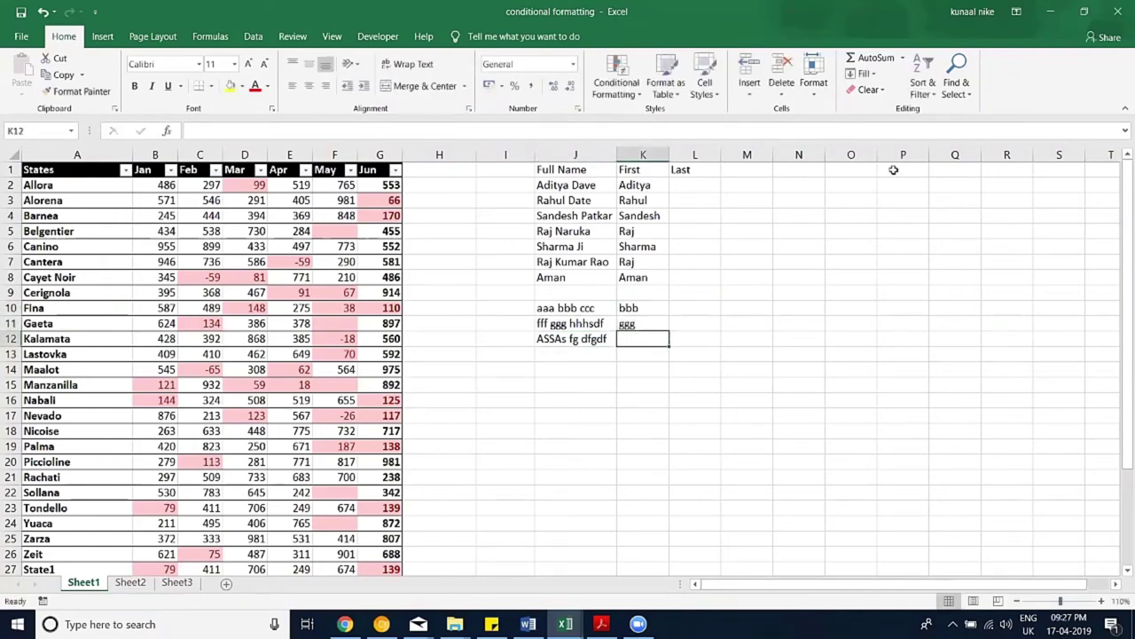
left_click(863, 74)
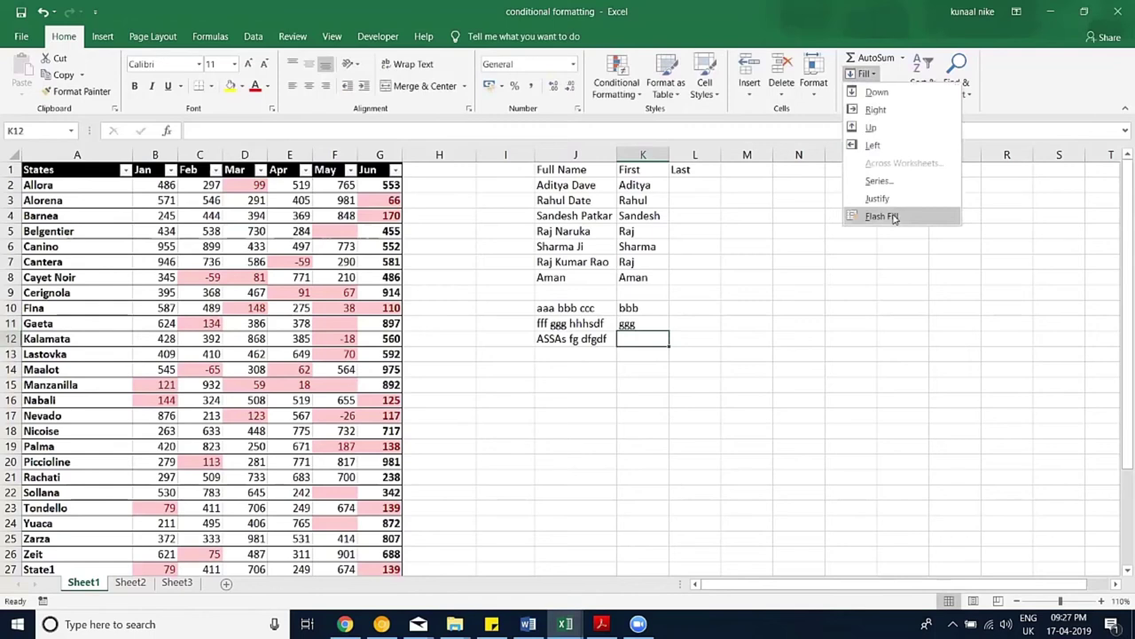
left_click(895, 218)
left_click_drag(642, 306, 649, 340)
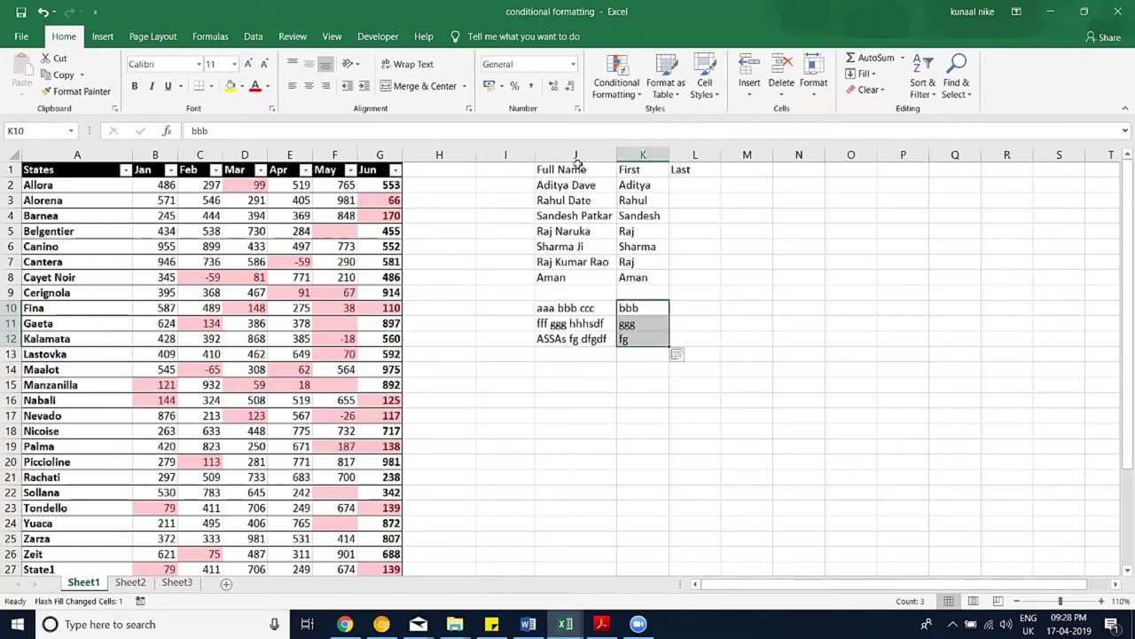
Step: Copy J1:J12 and paste it into A1 of a new worksheet
left_click_drag(575, 170, 537, 344)
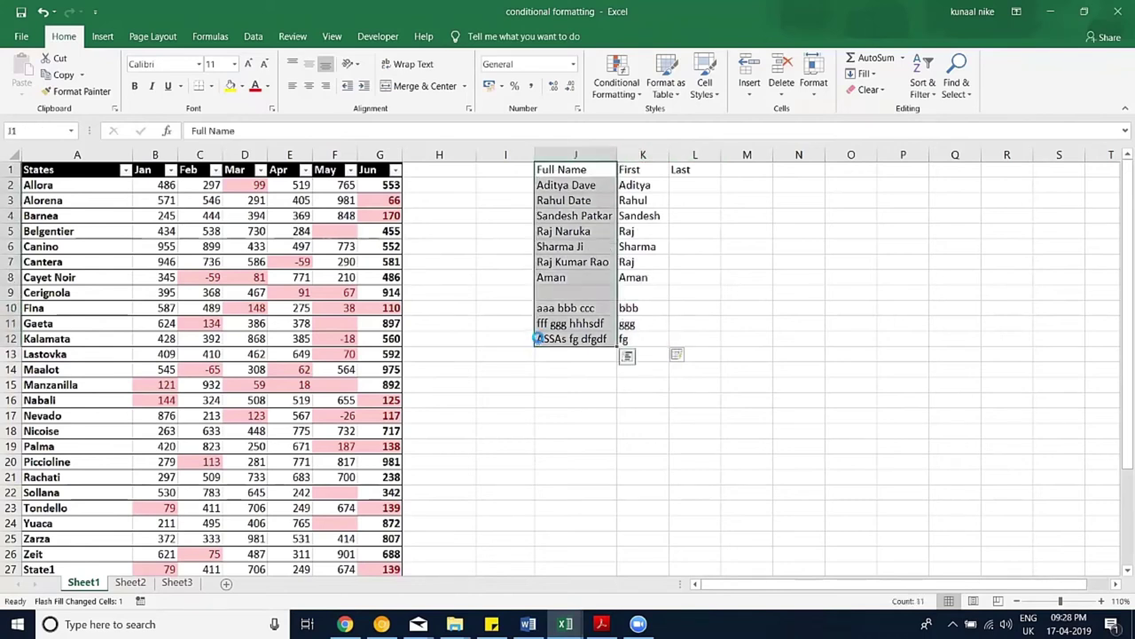
key("ctrl+c")
key("ctrl+q")
left_click(491, 342)
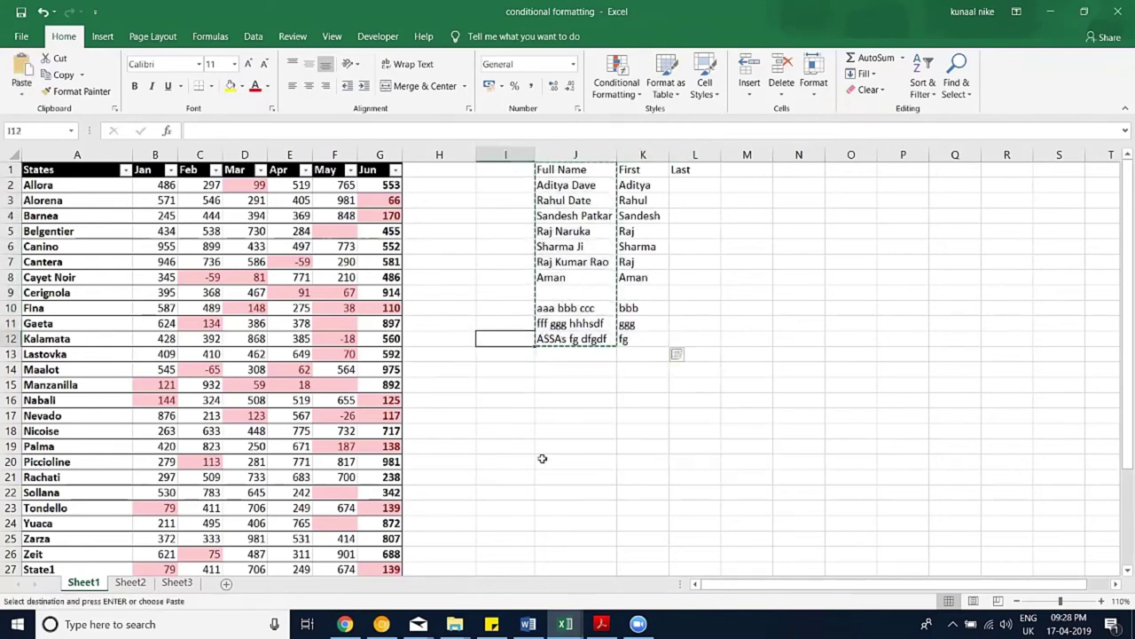
left_click(228, 585)
left_click(52, 181)
left_click(48, 168)
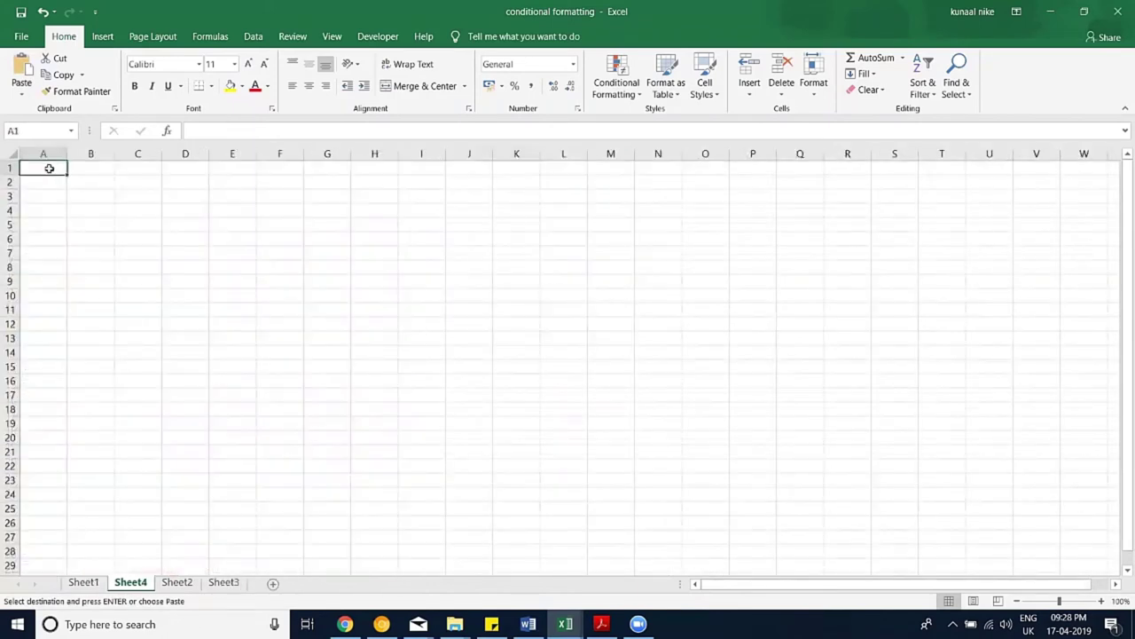
key("ctrl+v")
Step: Remove the test phrases from rows 10–12 and zoom in on the new sheet
left_click(133, 264)
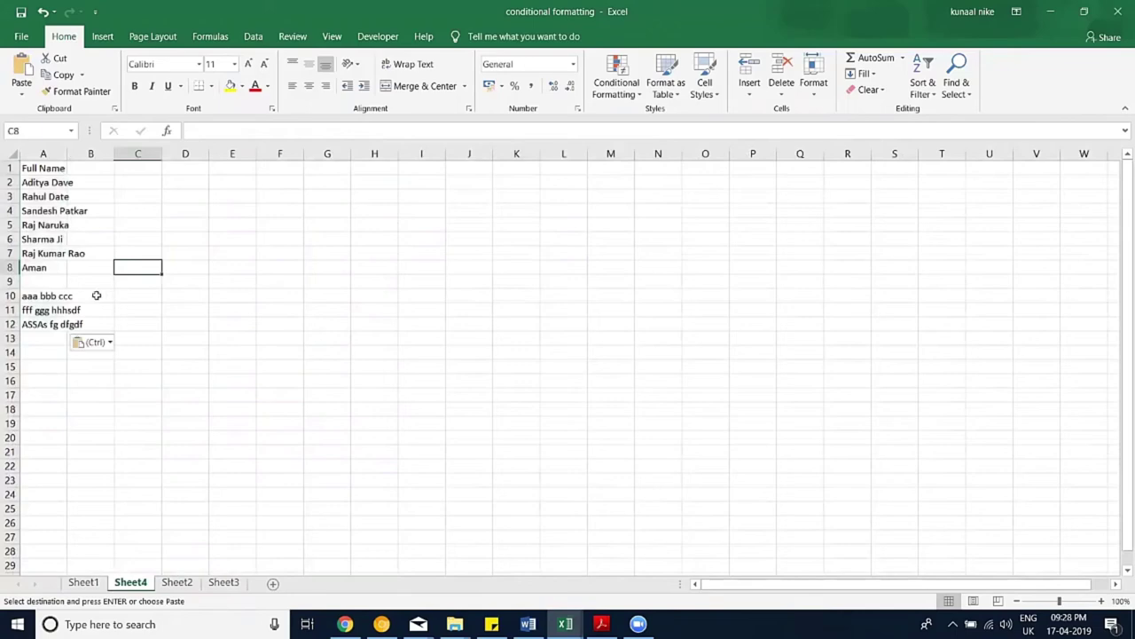
key("ctrl+z")
left_click(106, 363)
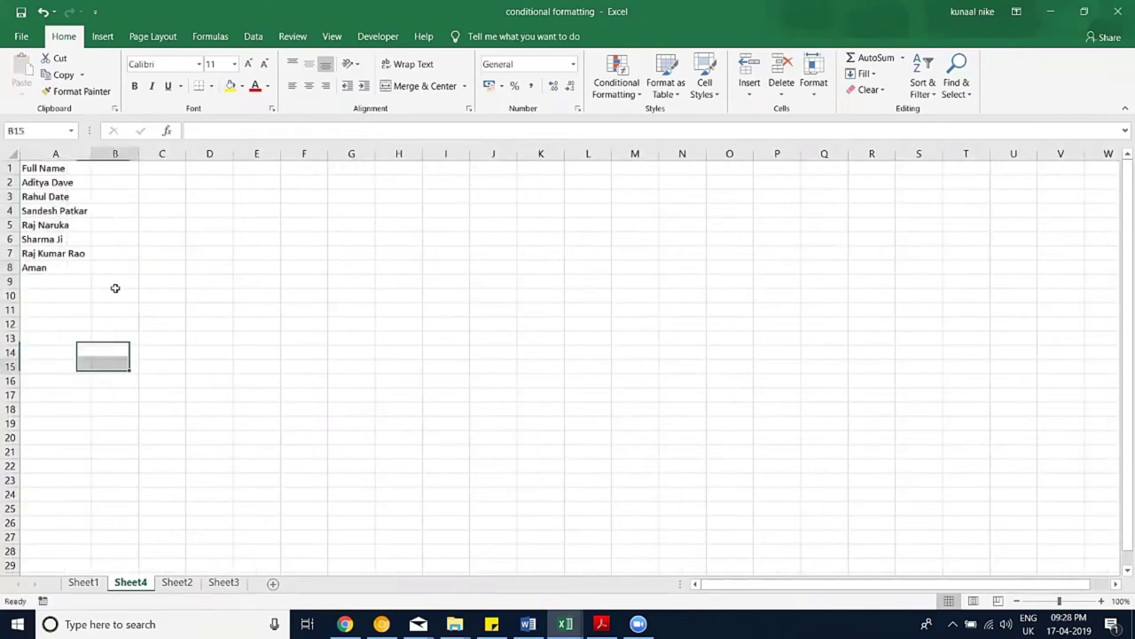
left_click(1099, 600)
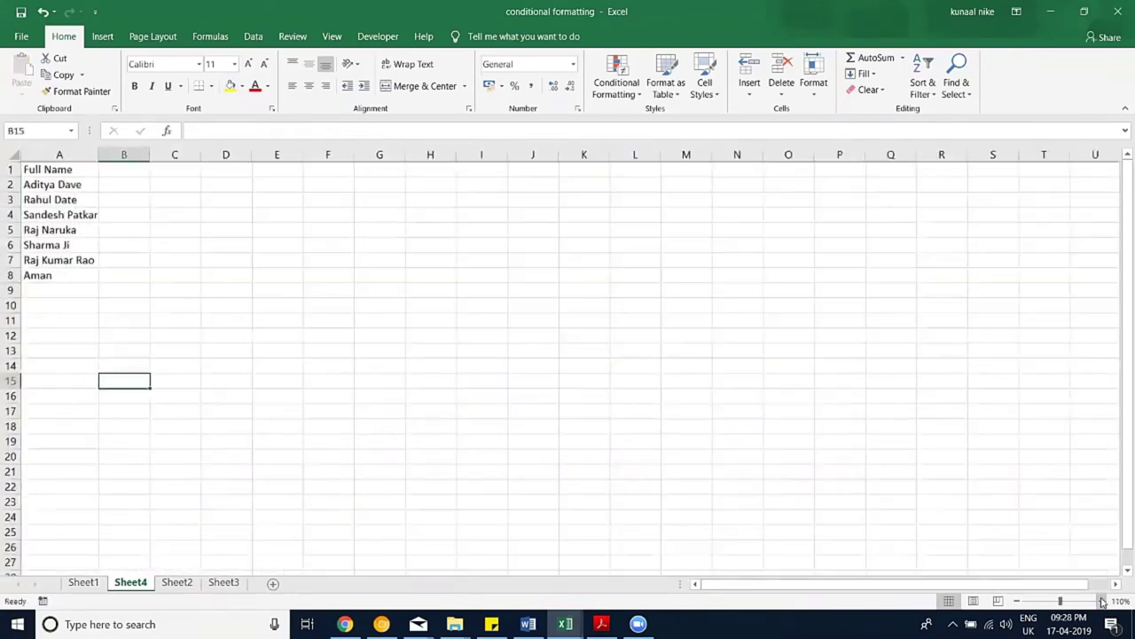
left_click(1100, 601)
scroll(289, 363, "up", 3)
scroll(216, 213, "up", 1)
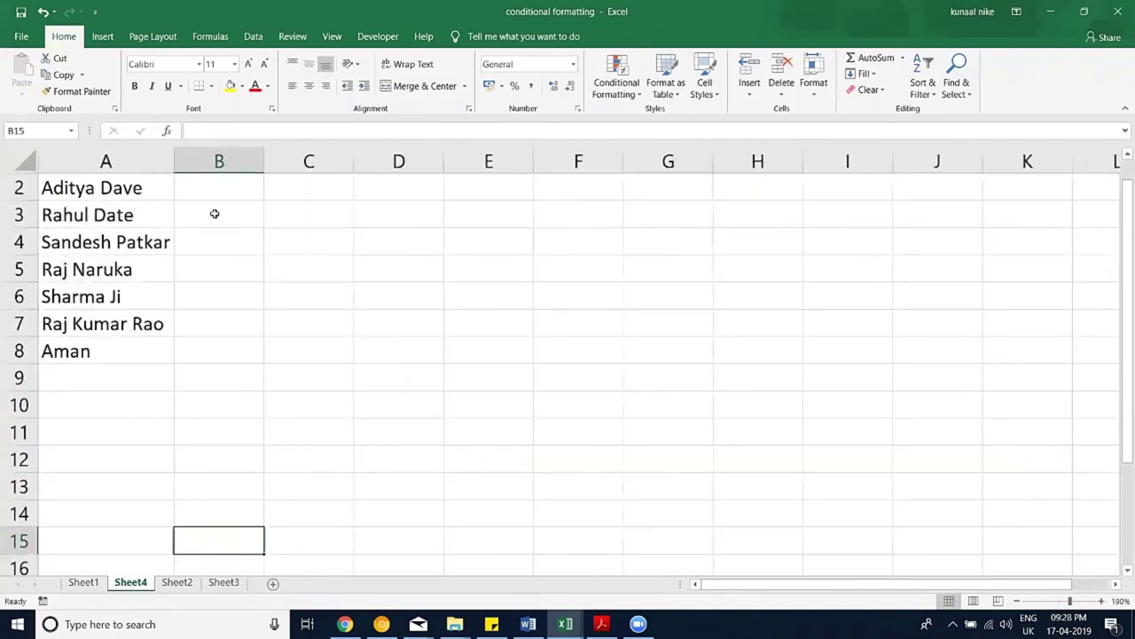
scroll(159, 192, "up", 1)
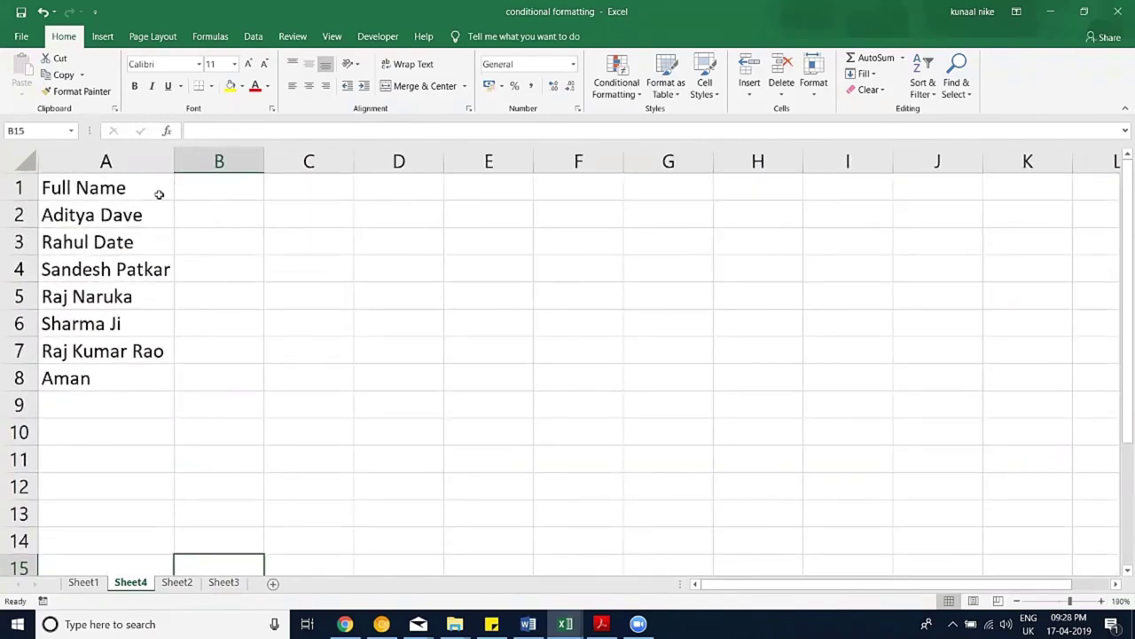
Step: Run Text to Columns on the Full Name list with the Space delimiter, then undo the split
left_click(253, 37)
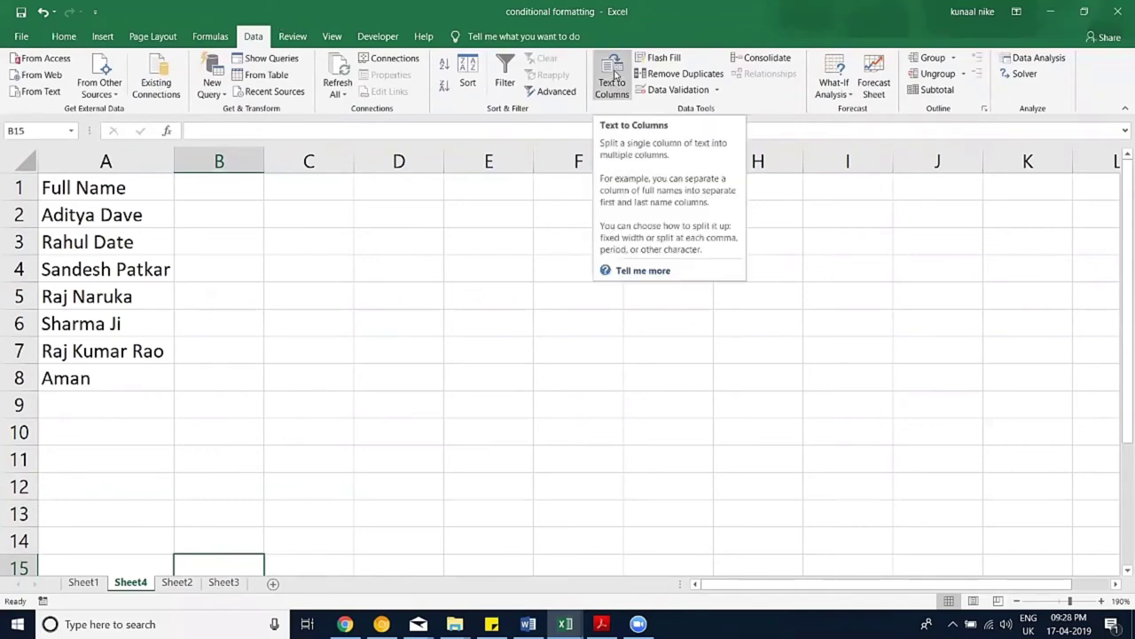
left_click(133, 242)
left_click_drag(107, 187, 102, 372)
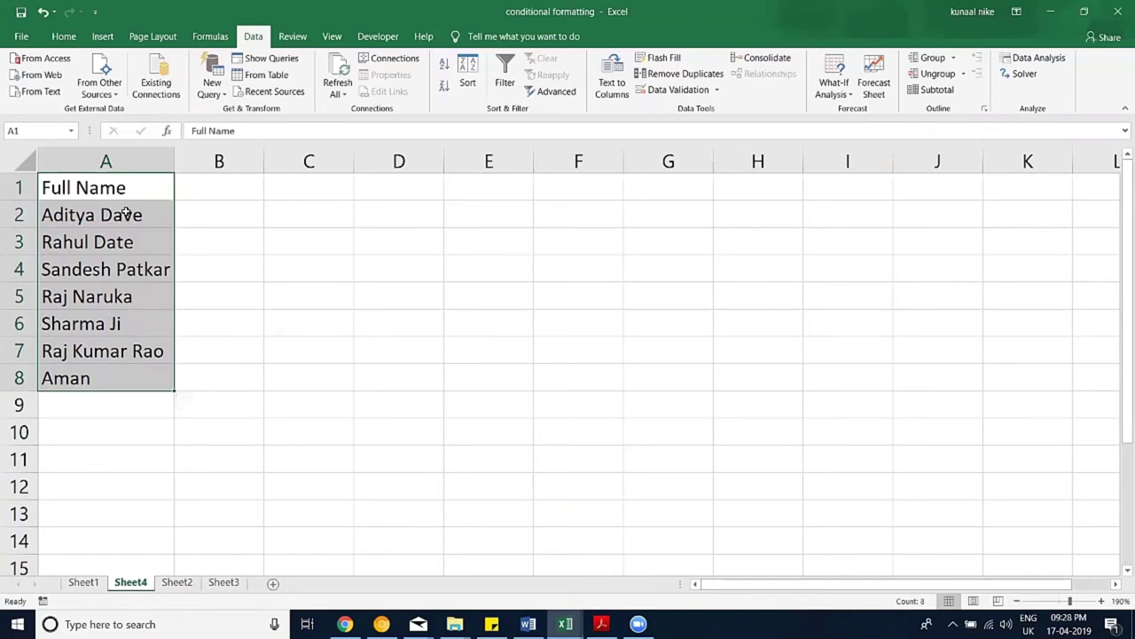
left_click(624, 90)
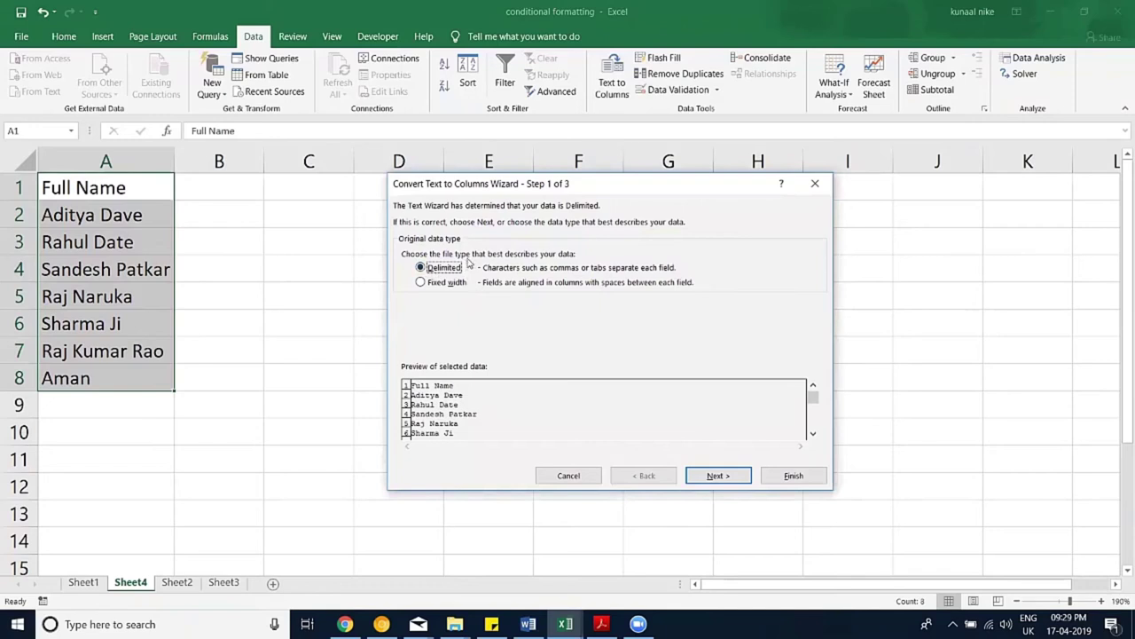
left_click(721, 475)
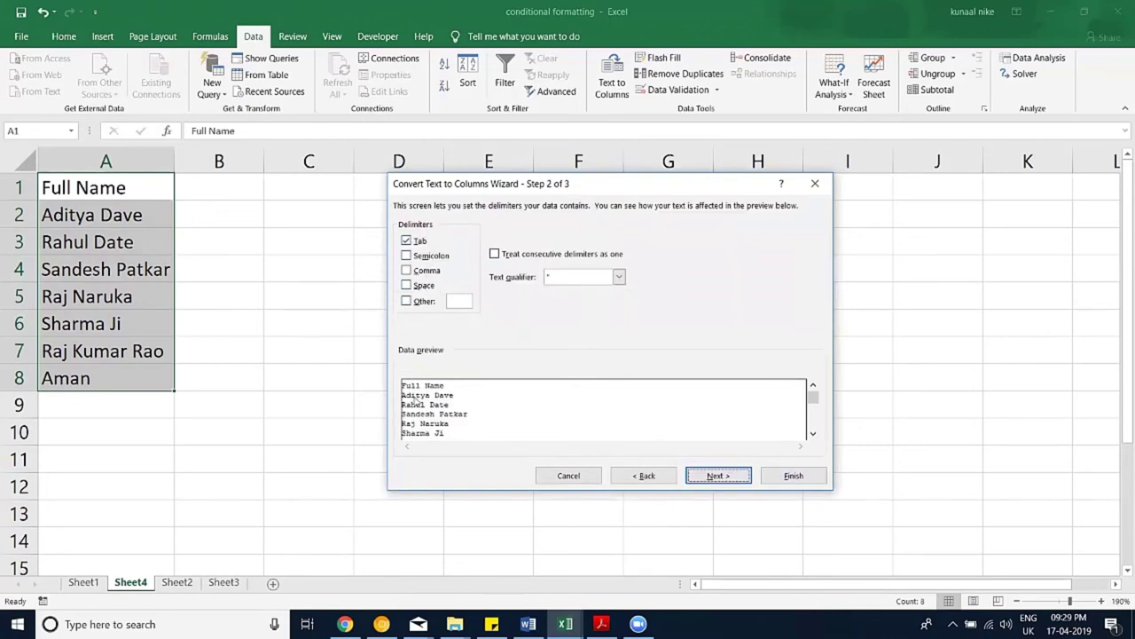
left_click(424, 286)
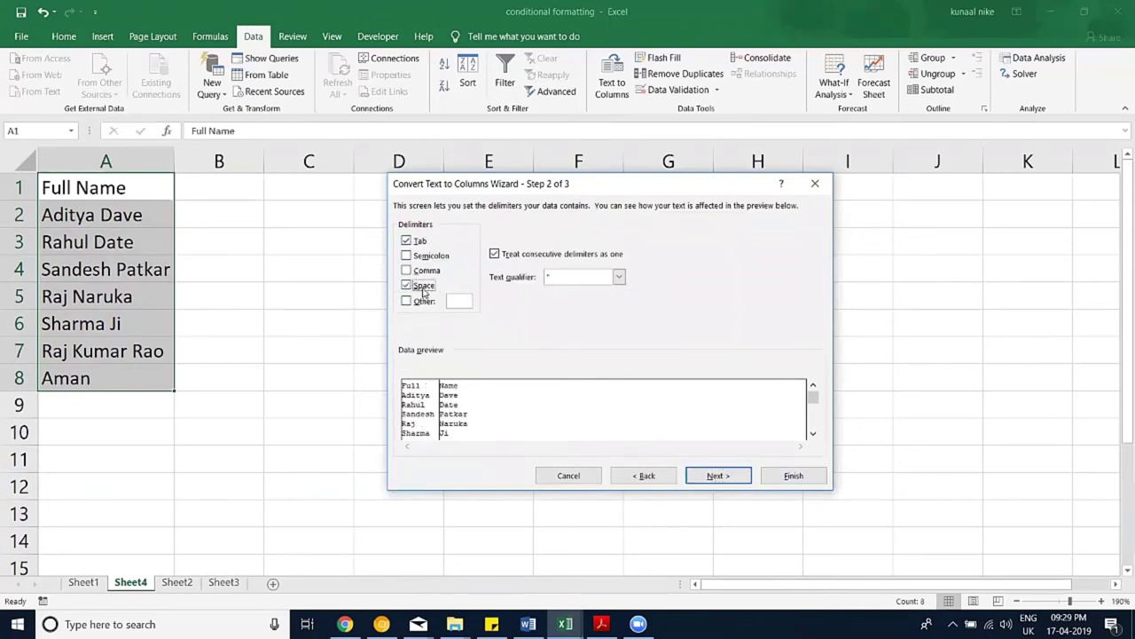
left_click(733, 480)
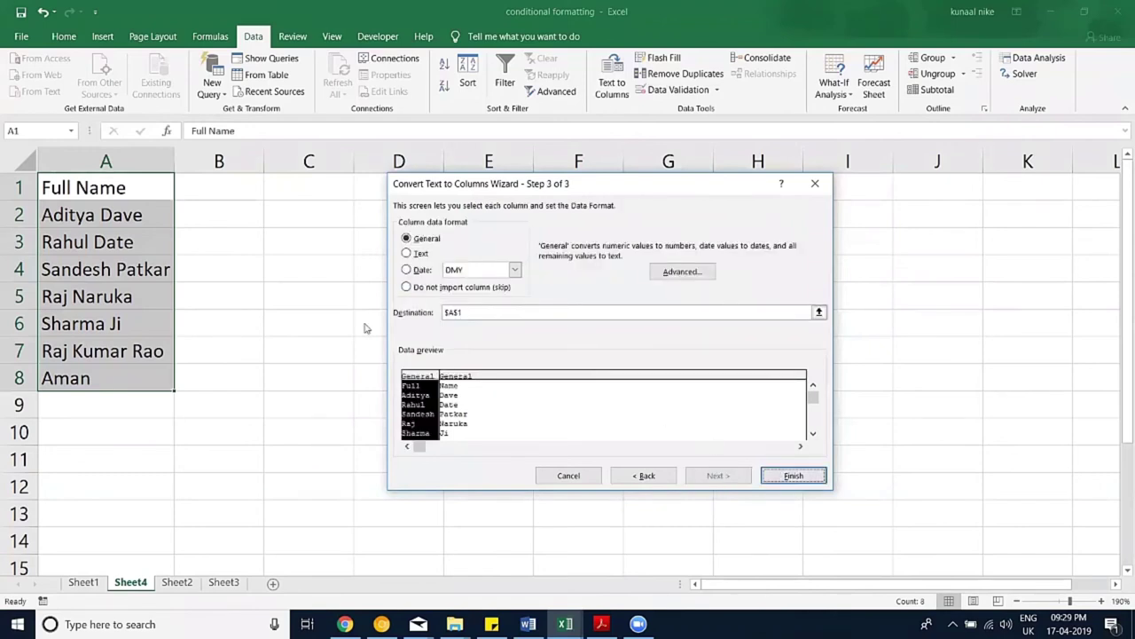
left_click(793, 476)
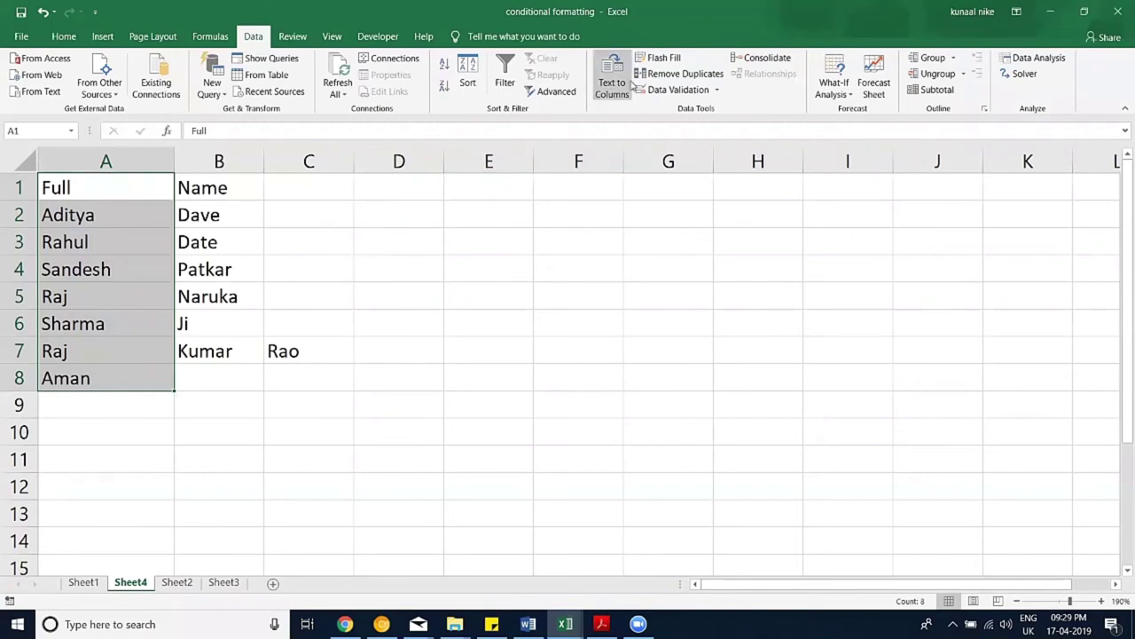
key("ctrl+z")
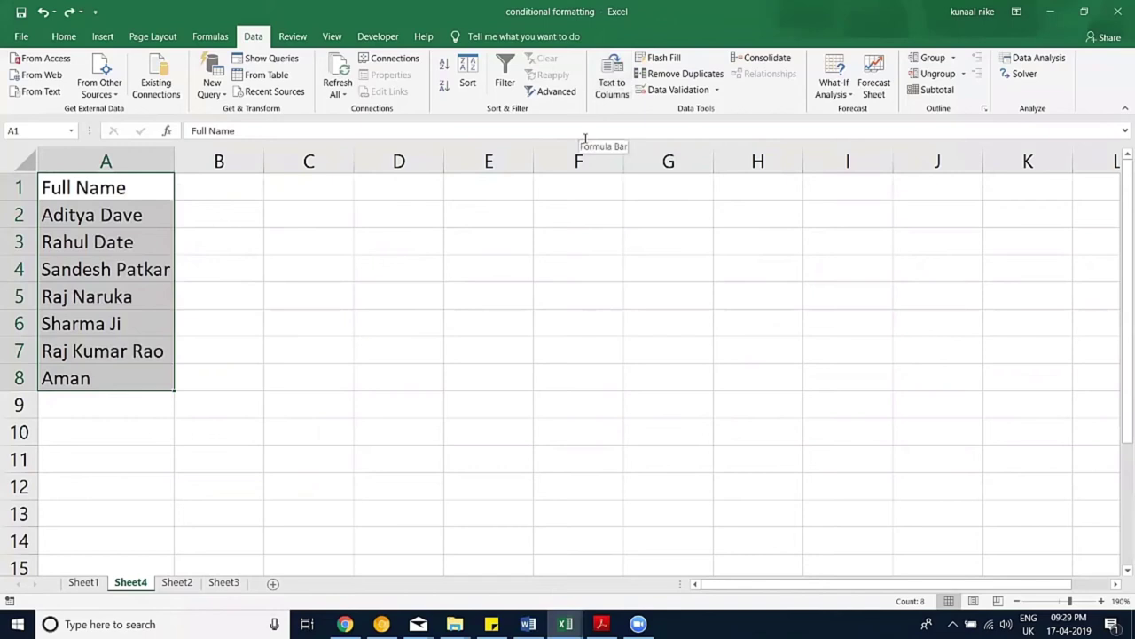
left_click(401, 181)
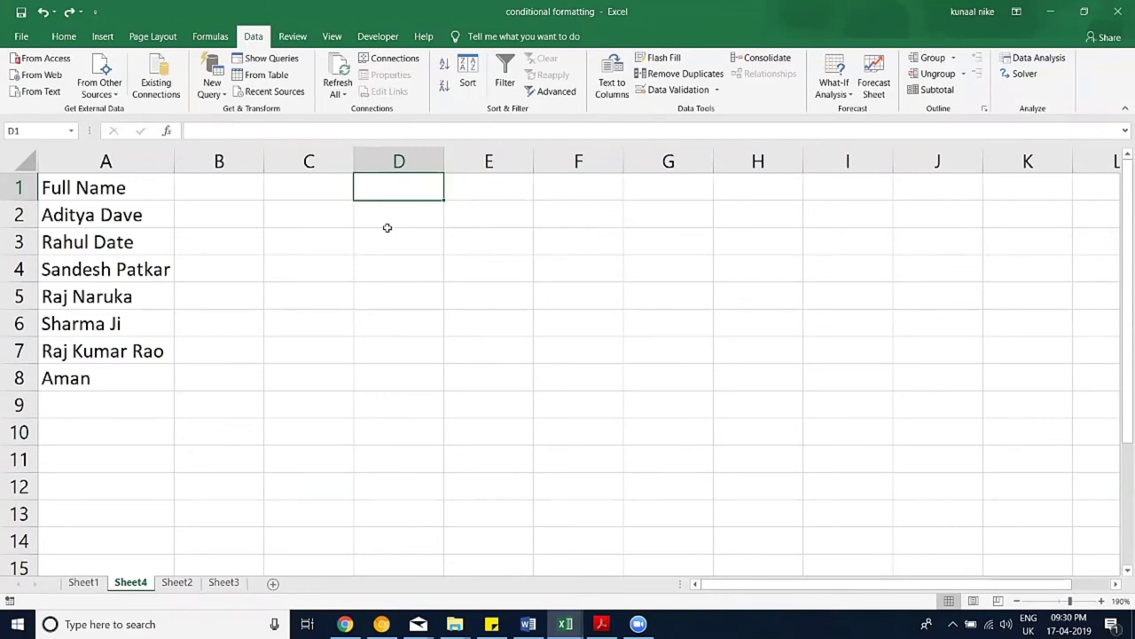
Step: Enter =RANDBETWEEN(40000,50000) in D1, fill it down to D8, and pick the Date format category
type("=ran")
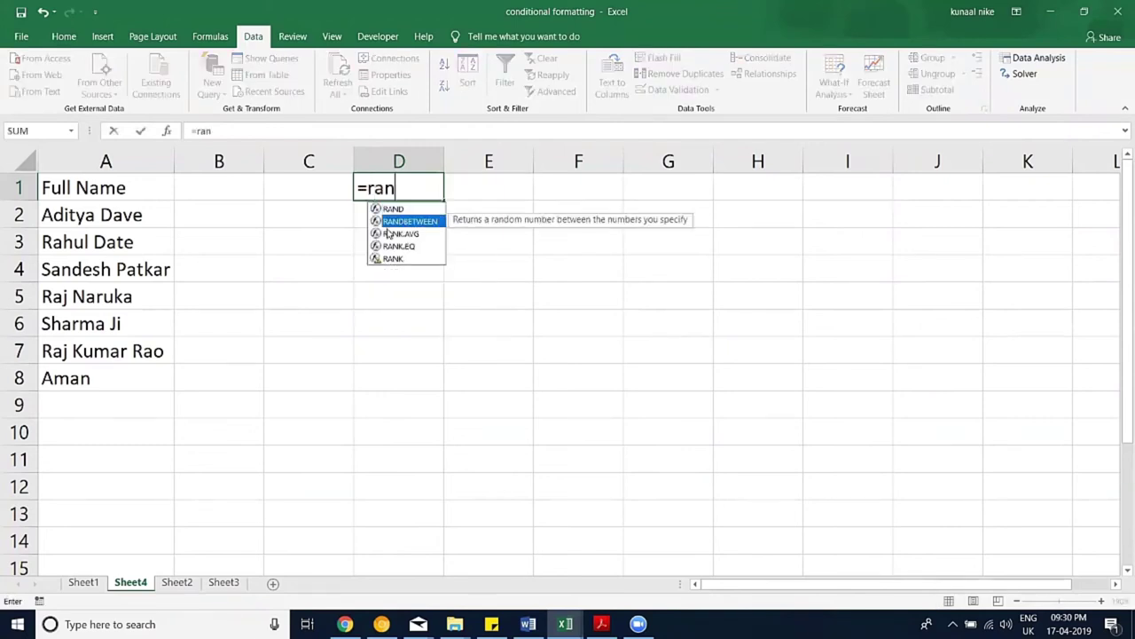
double_click(387, 221)
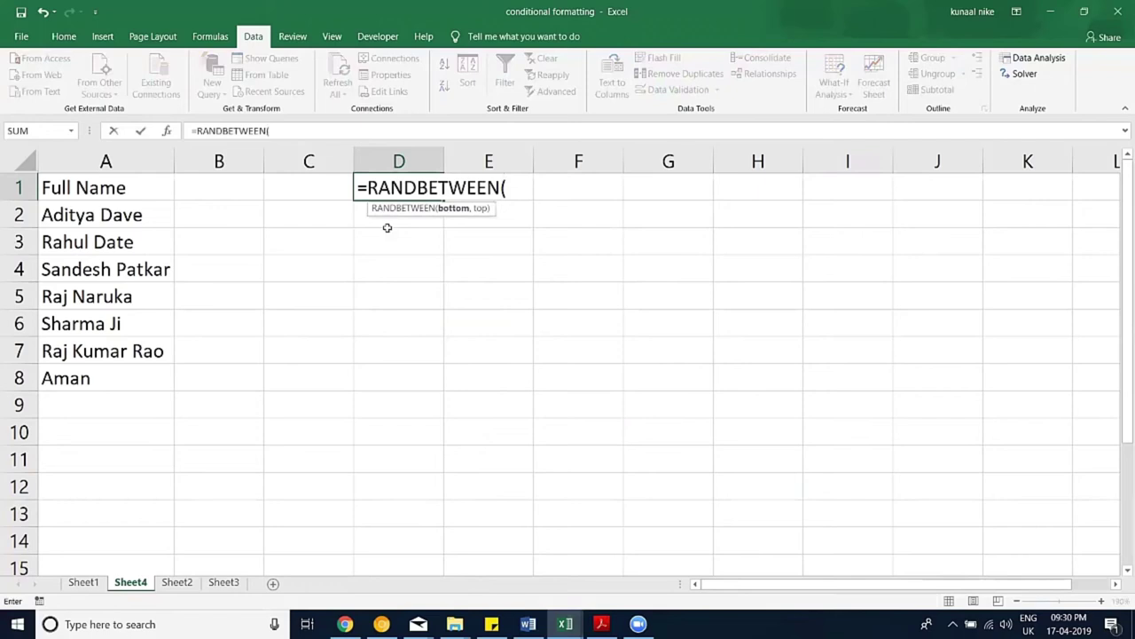
type("40000,50000")
key("Return")
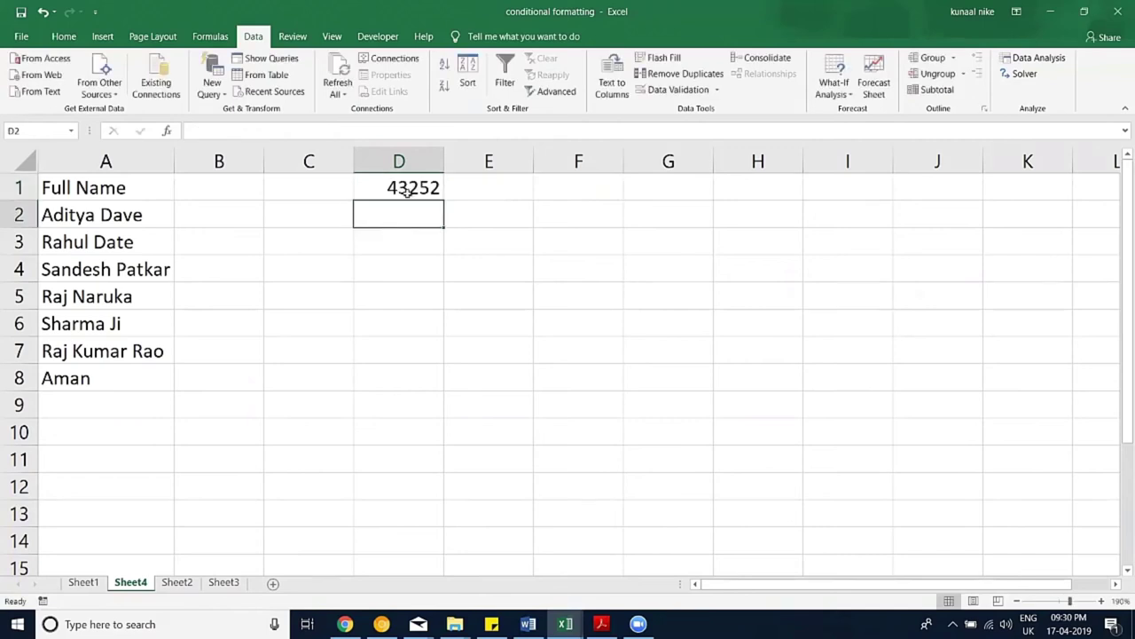
left_click_drag(408, 192, 411, 365)
key("ctrl+d")
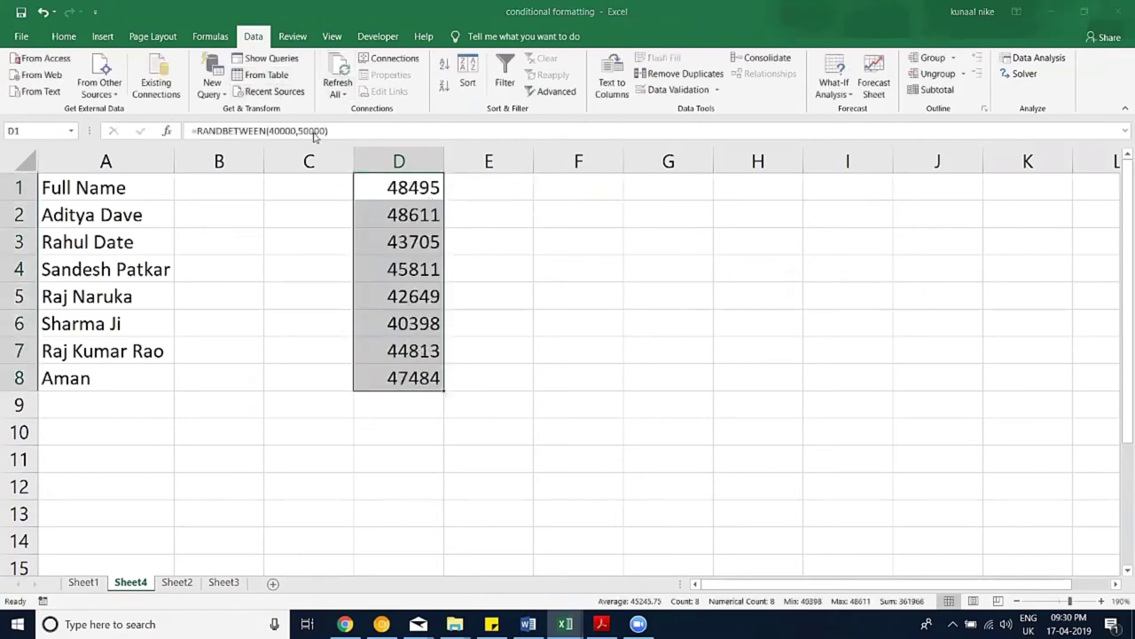
key("ctrl+1")
left_click(449, 266)
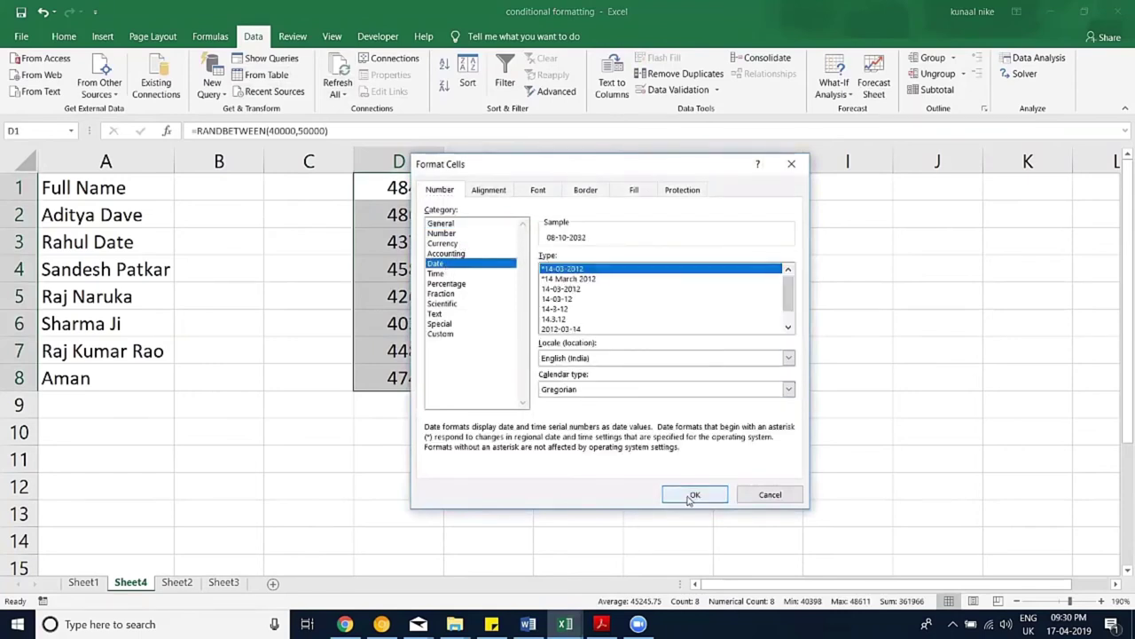
Step: Format D1:D8 with a long day-month-year date style, then with a custom date code
left_click(612, 279)
left_click(693, 494)
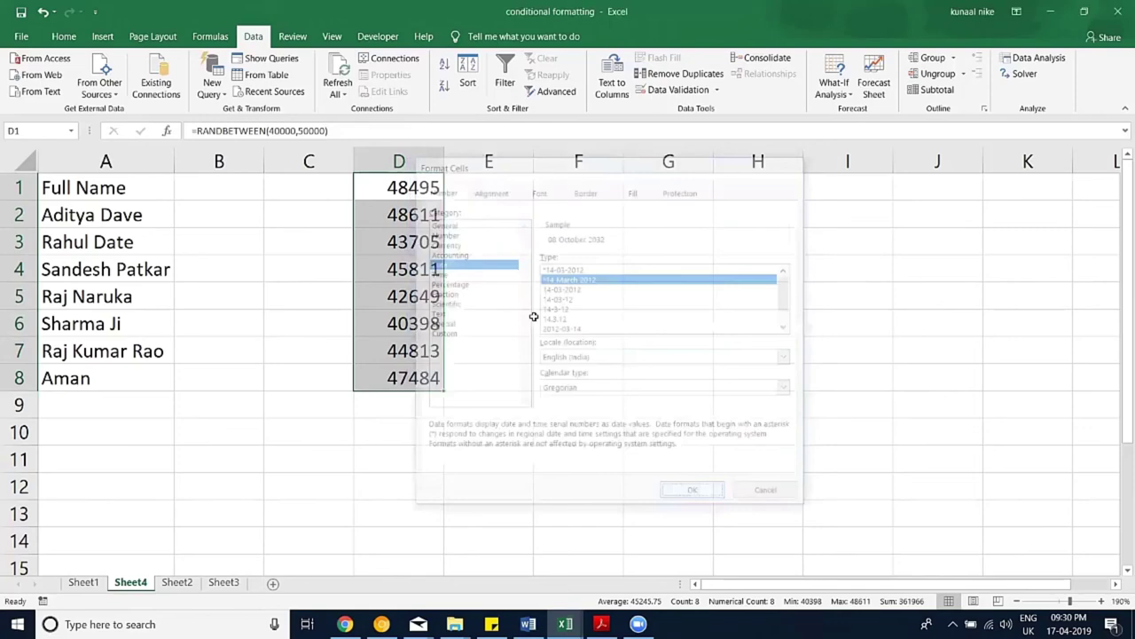
key("ctrl+1")
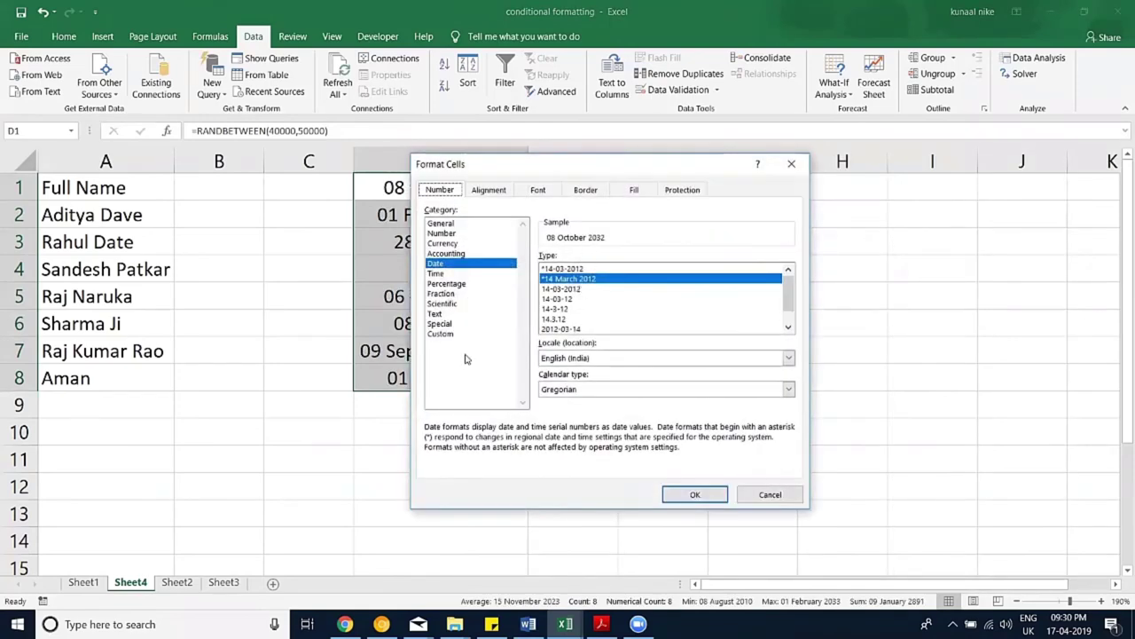
left_click(444, 333)
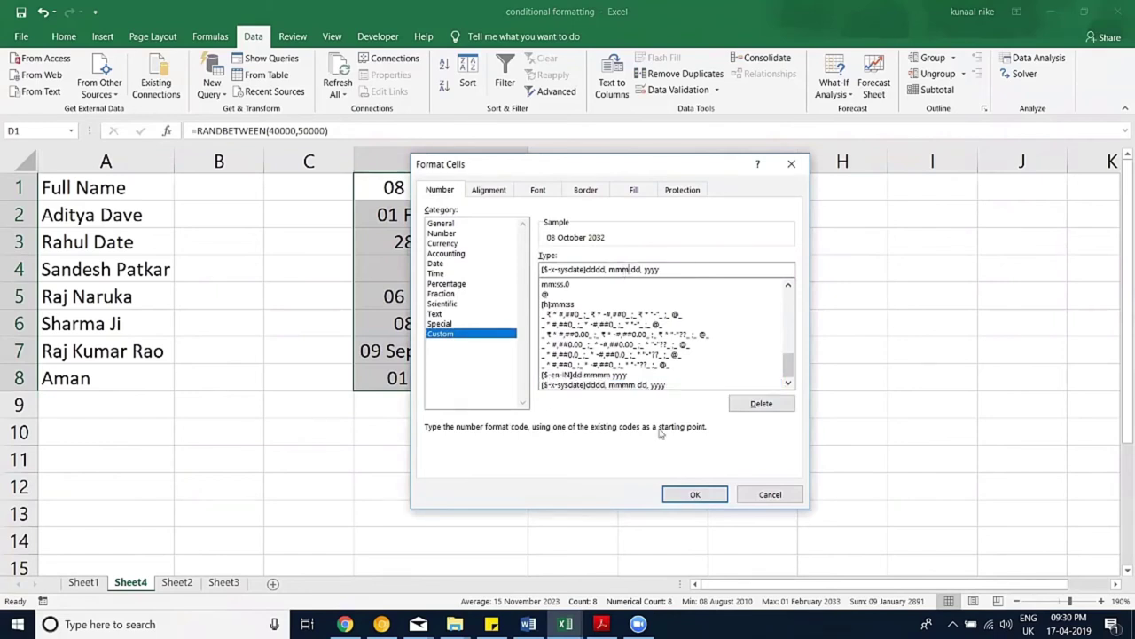
left_click(694, 495)
Step: Shorten the month in the custom code, then apply the dd-mmm-yy date format with Ctrl+Shift+#
key("ctrl+1")
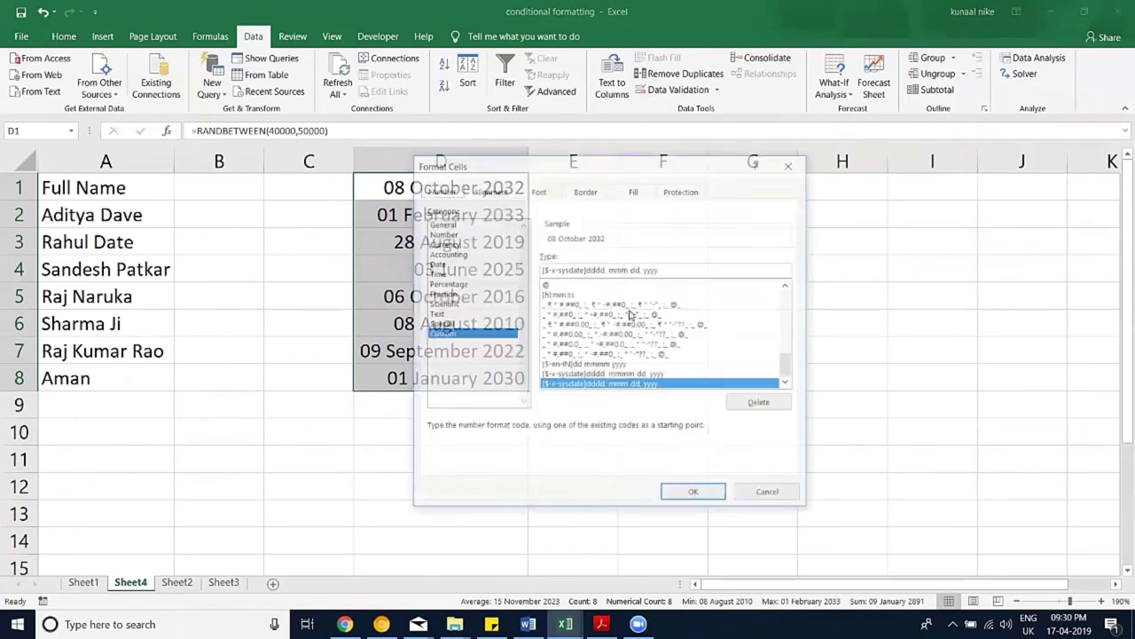
key("BackSpace")
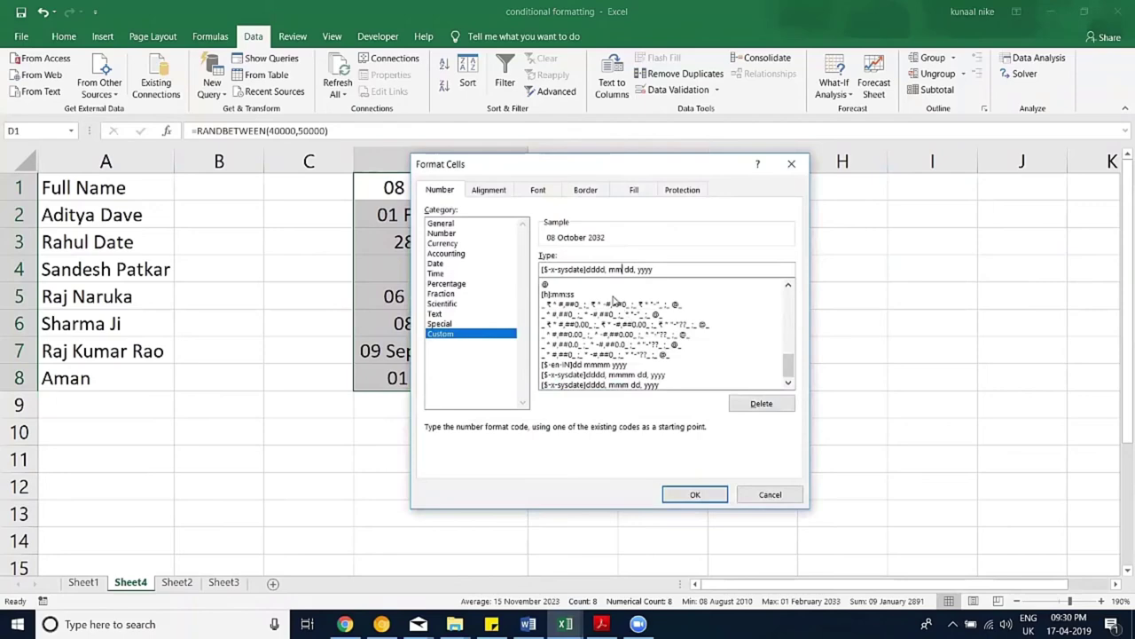
key("Return")
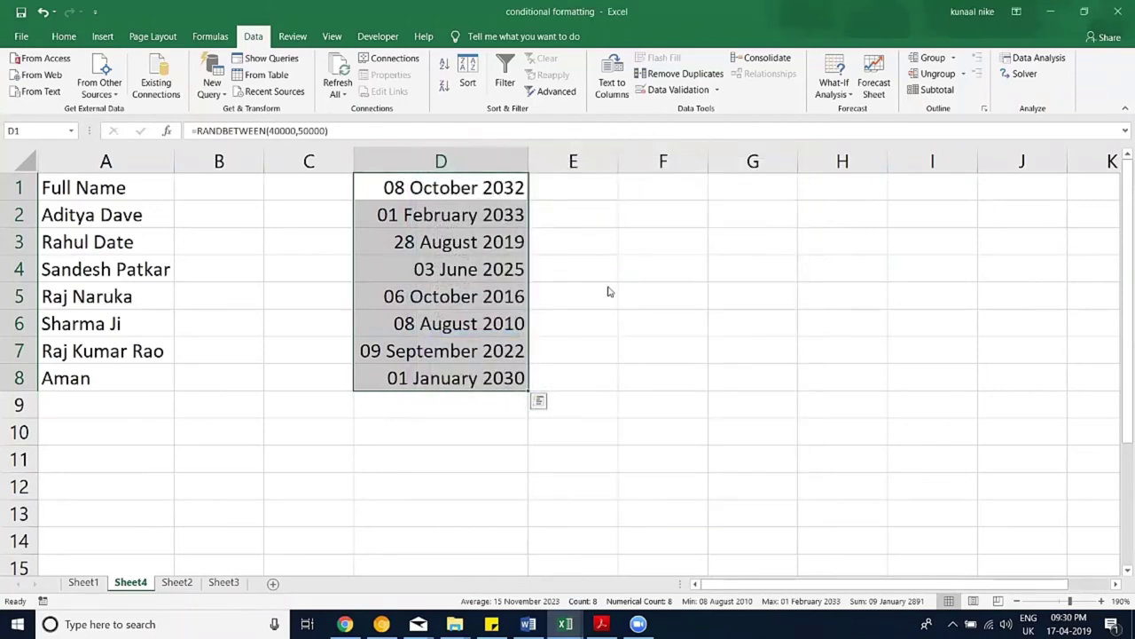
key("ctrl+1")
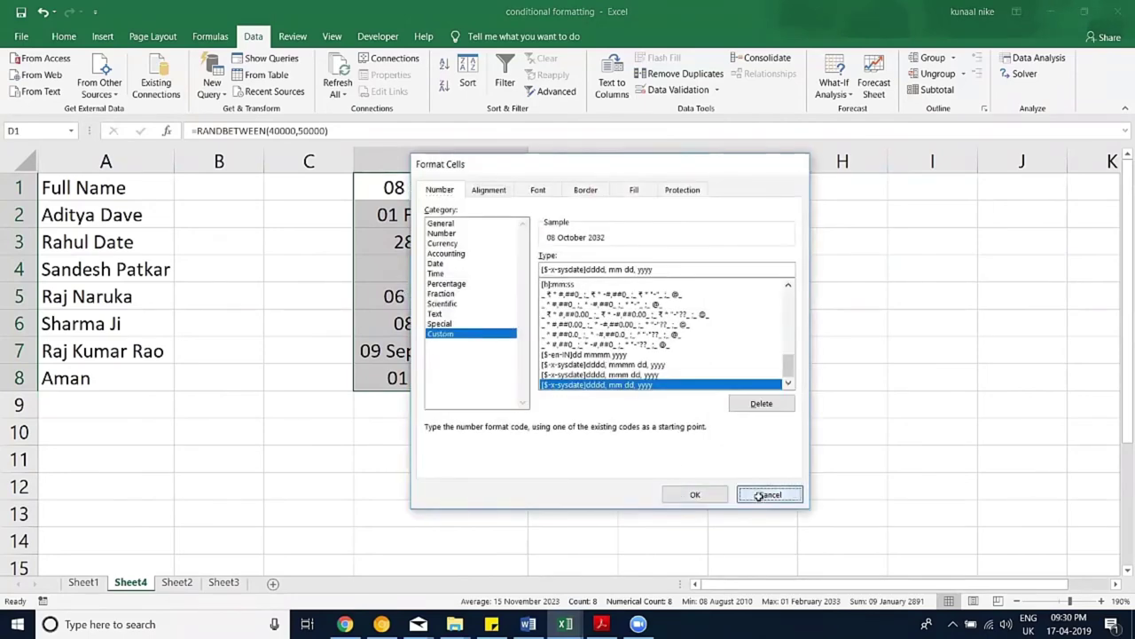
left_click(760, 497)
key("ctrl+shift+3")
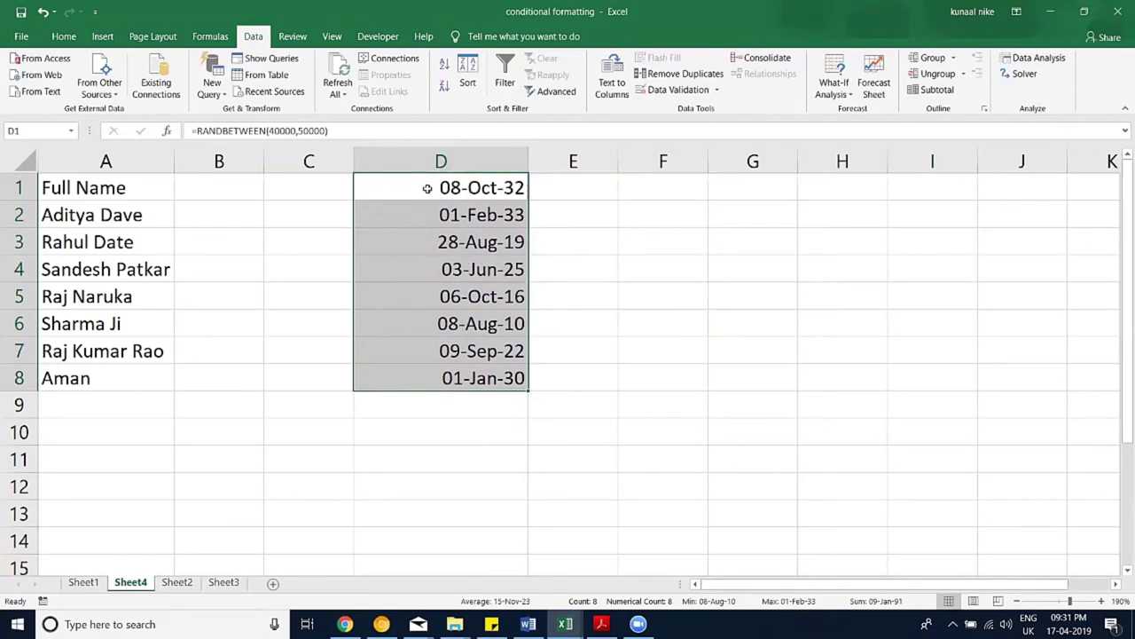
Step: Copy the dates in D1:D8 and move to the last date cell, D8
key("ctrl+c")
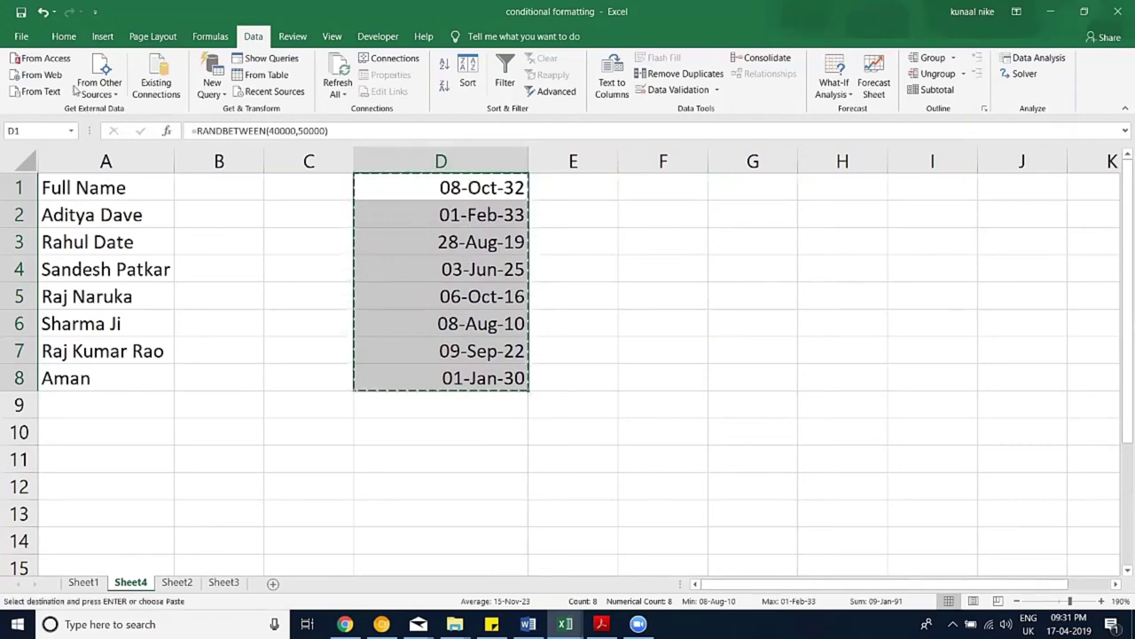
left_click(63, 36)
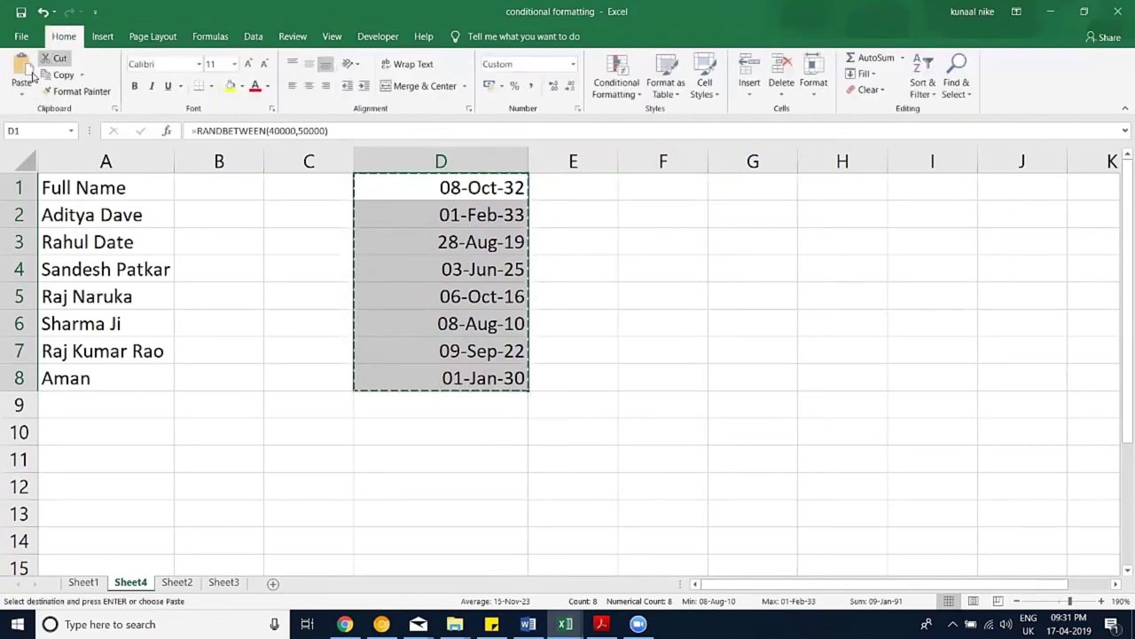
left_click(454, 193)
left_click(449, 239)
left_click(446, 302)
key("ctrl+Down")
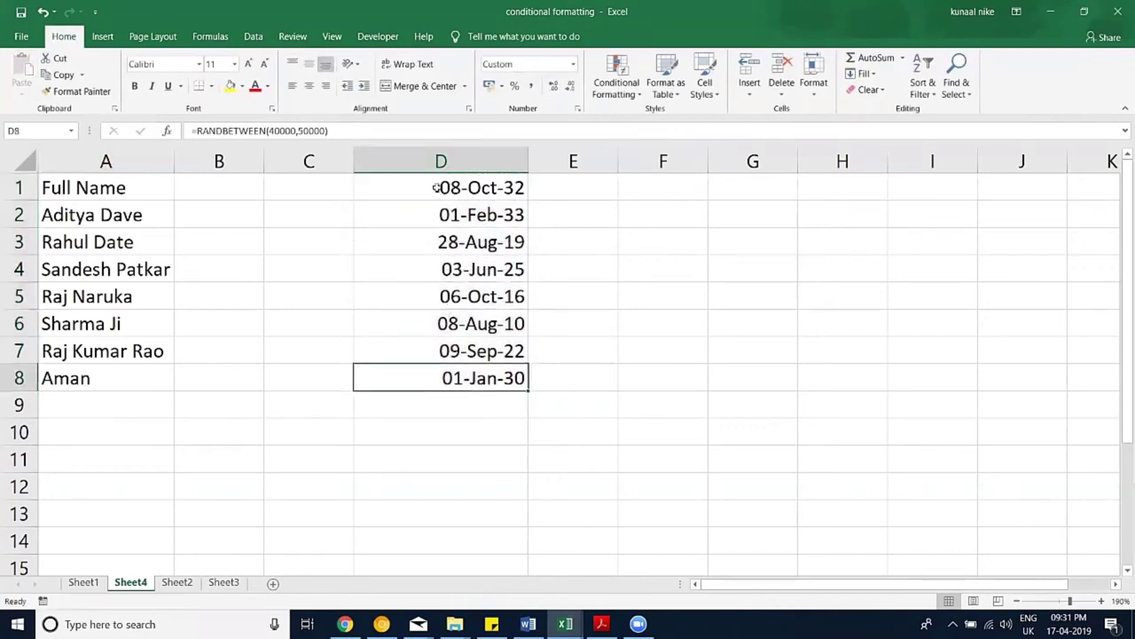
Step: Paste D1:D8 back over themselves as plain values and cancel the copy
left_click_drag(435, 187, 447, 377)
key("ctrl+c")
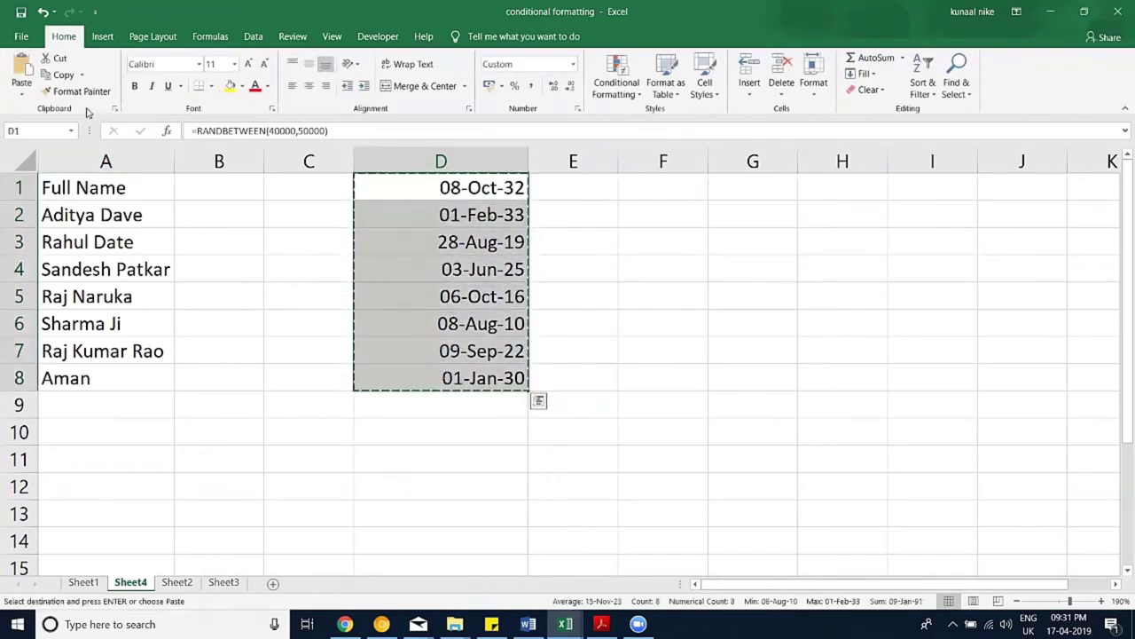
left_click(22, 91)
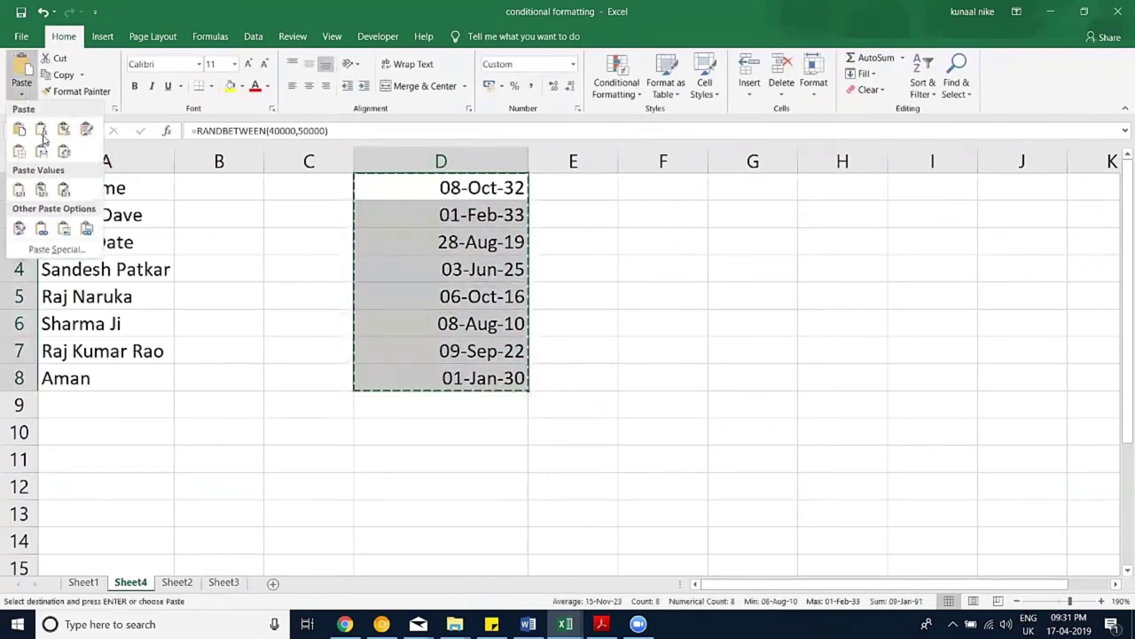
left_click(18, 189)
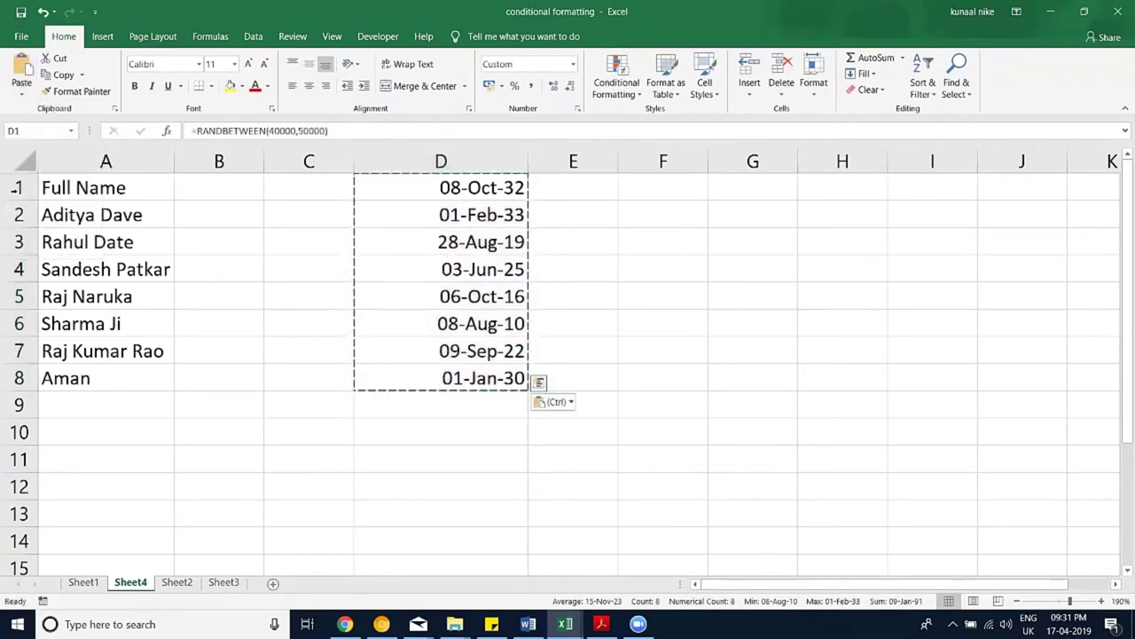
left_click(465, 190)
left_click_drag(458, 323, 451, 379)
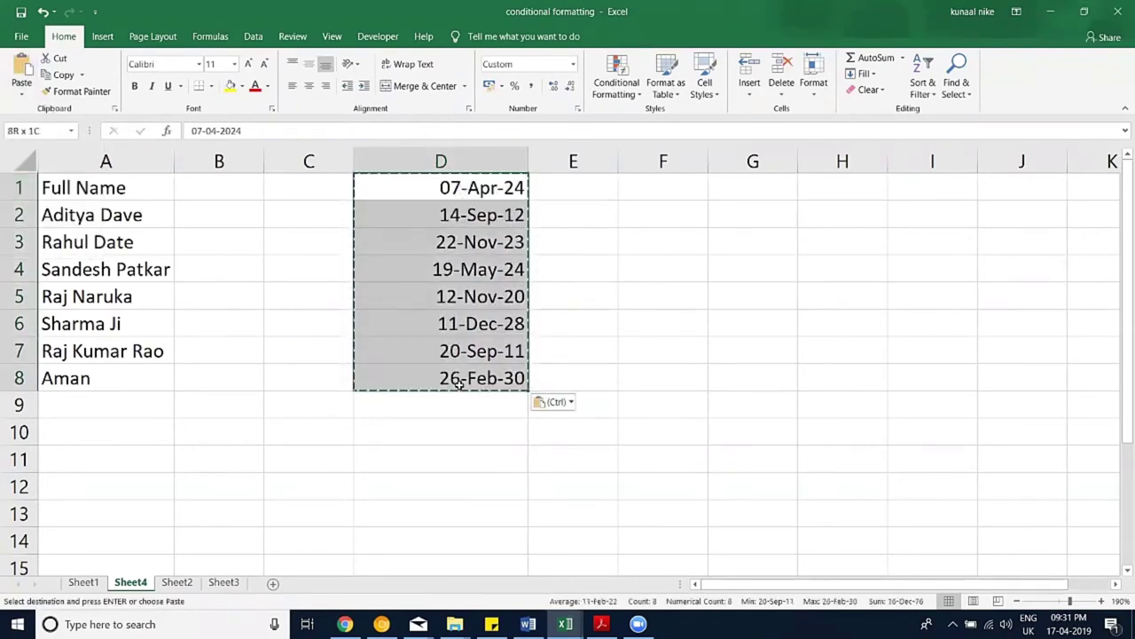
key("Escape")
left_click(441, 432)
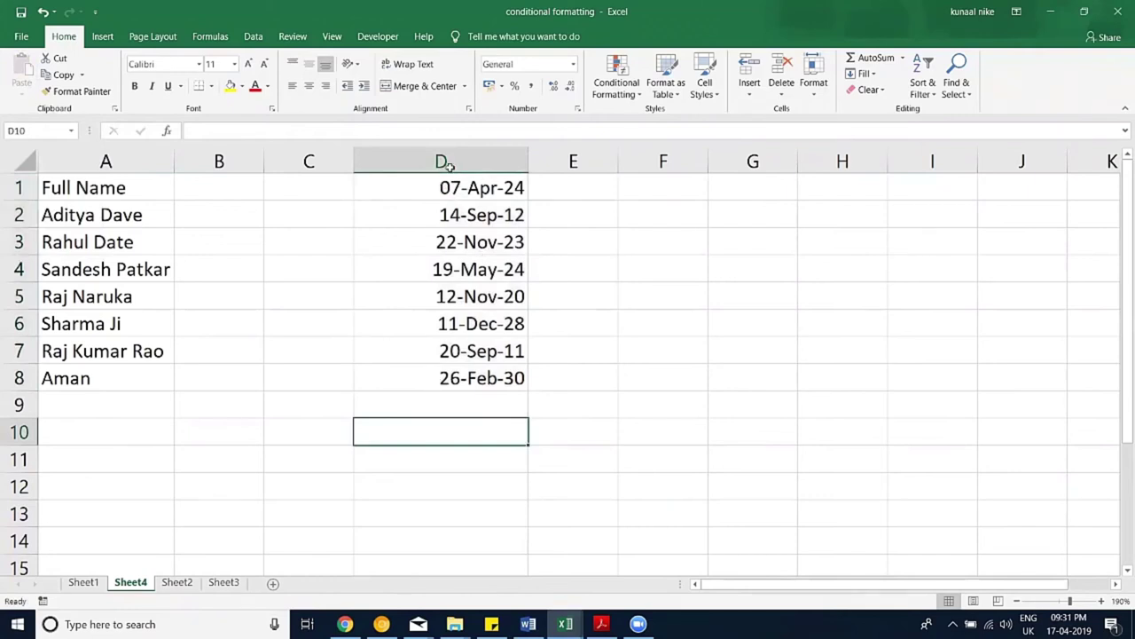
Step: Prefix each date in D1:D8 with an apostrophe to store it as text, then reselect D1:D8
left_click_drag(453, 182, 453, 379)
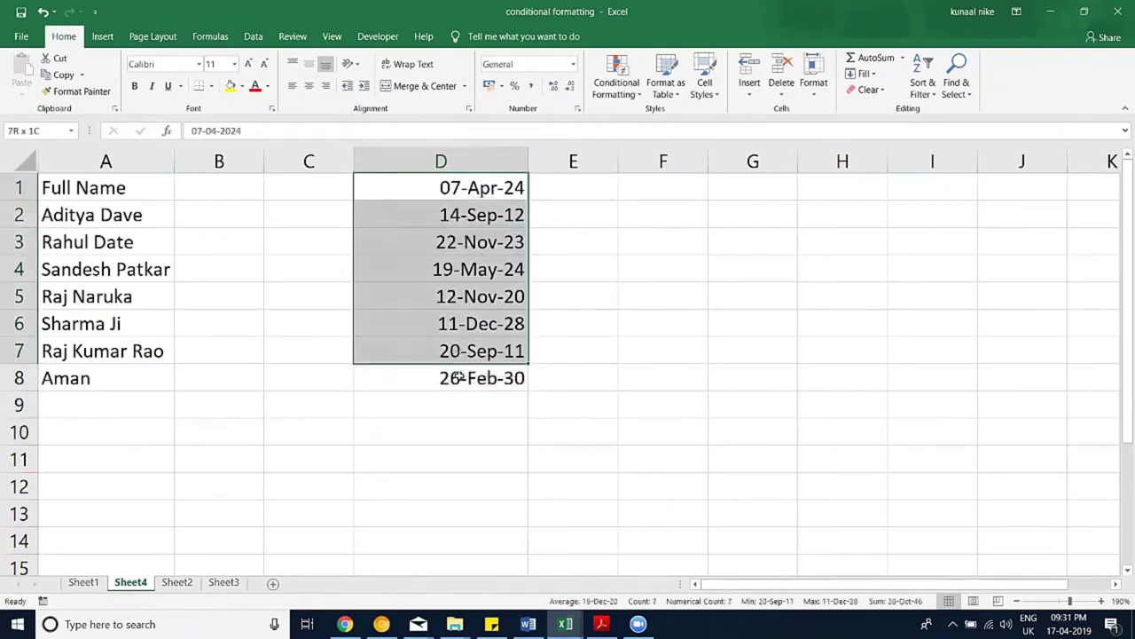
double_click(435, 184)
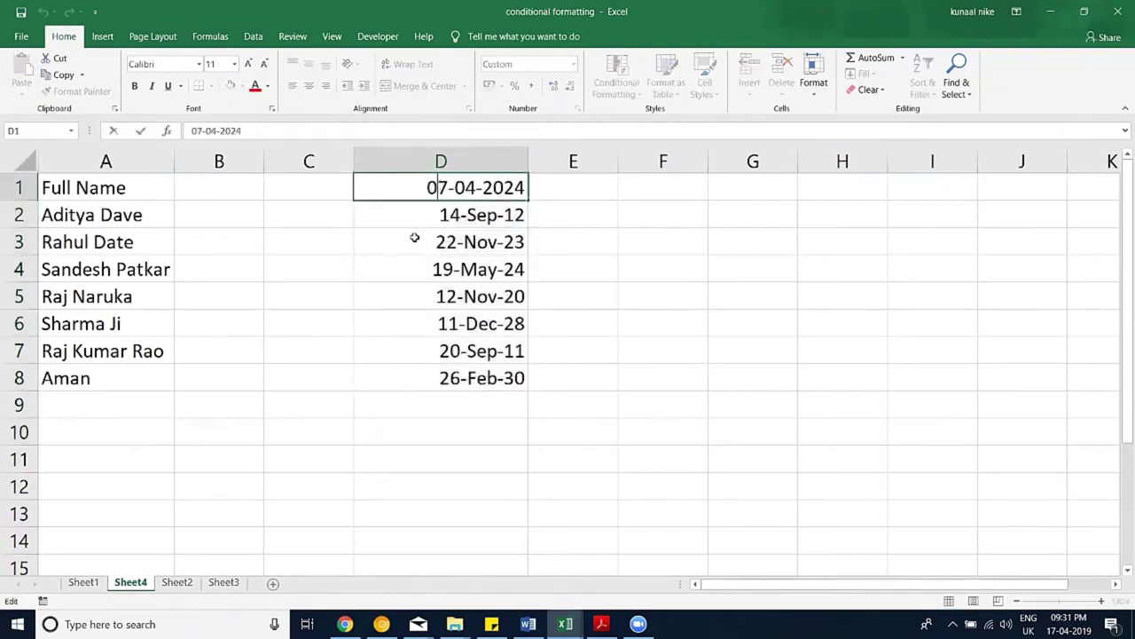
type("'")
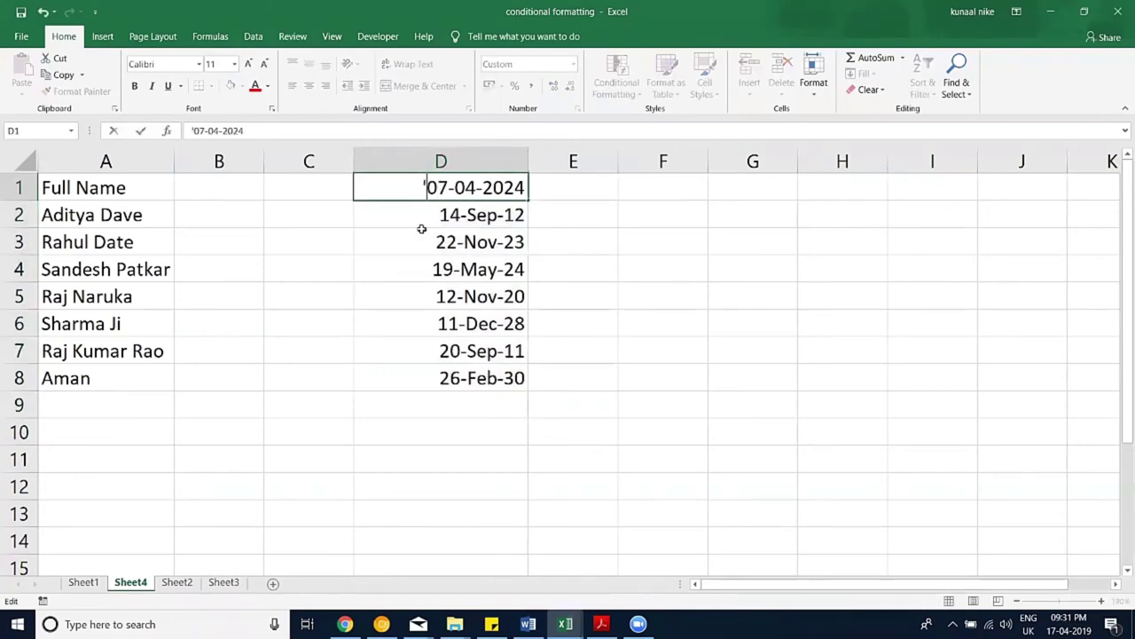
double_click(427, 216)
type("'")
double_click(427, 242)
type("'")
double_click(427, 269)
type("'")
double_click(427, 296)
type("'")
double_click(428, 324)
type("'")
double_click(427, 352)
type("'")
double_click(431, 376)
type("'")
left_click(436, 434)
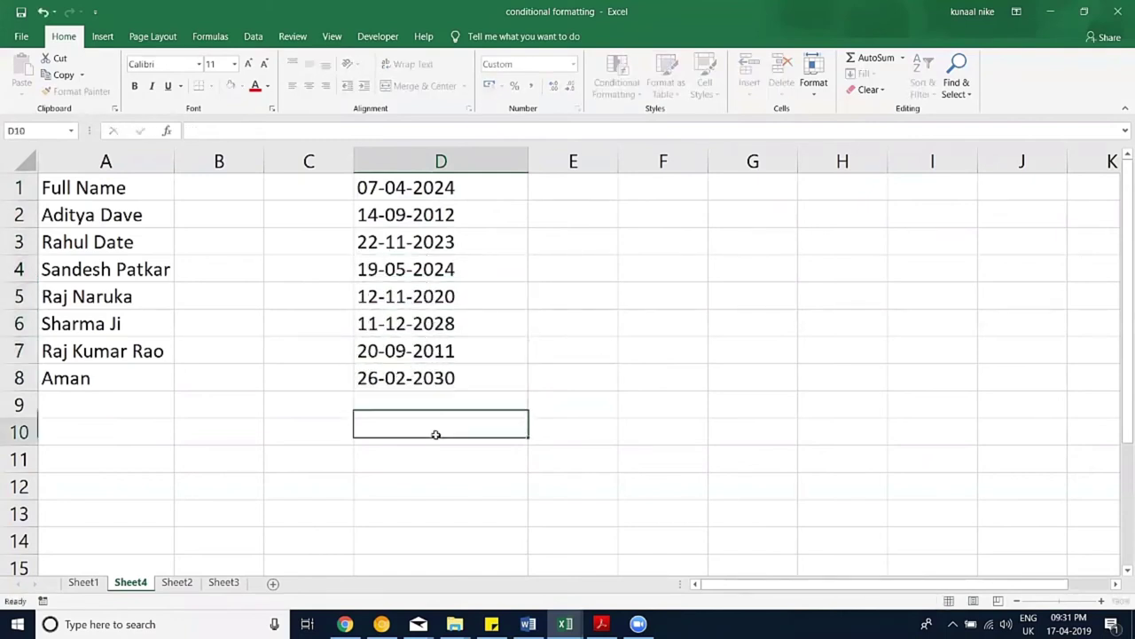
left_click(464, 194)
left_click_drag(461, 272, 468, 382)
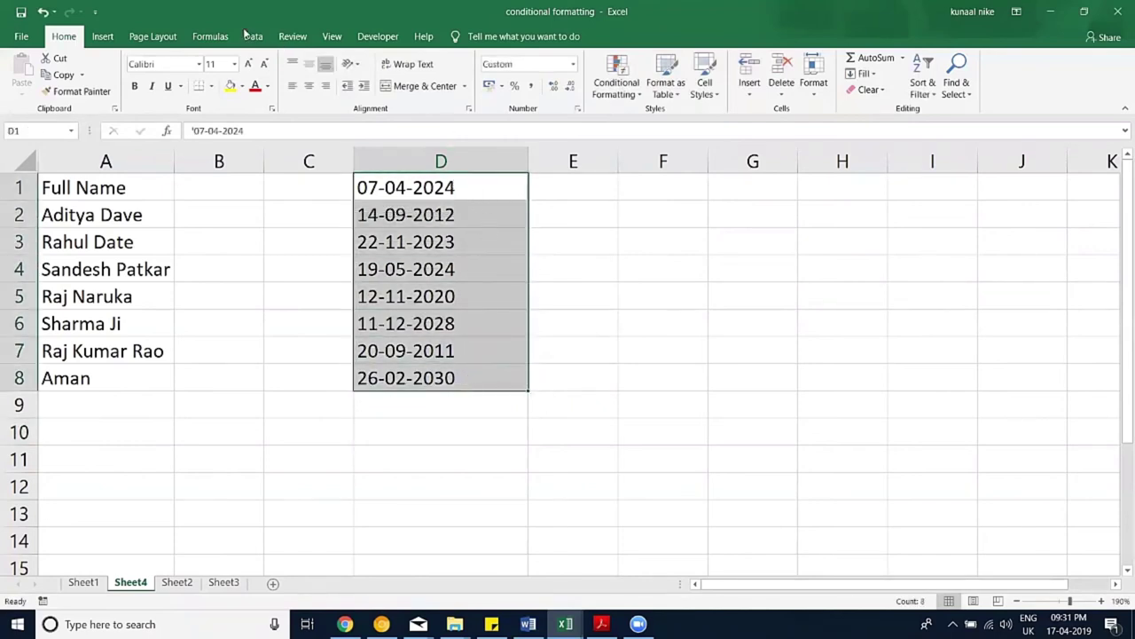
scroll(608, 93, "down", 4)
left_click(611, 86)
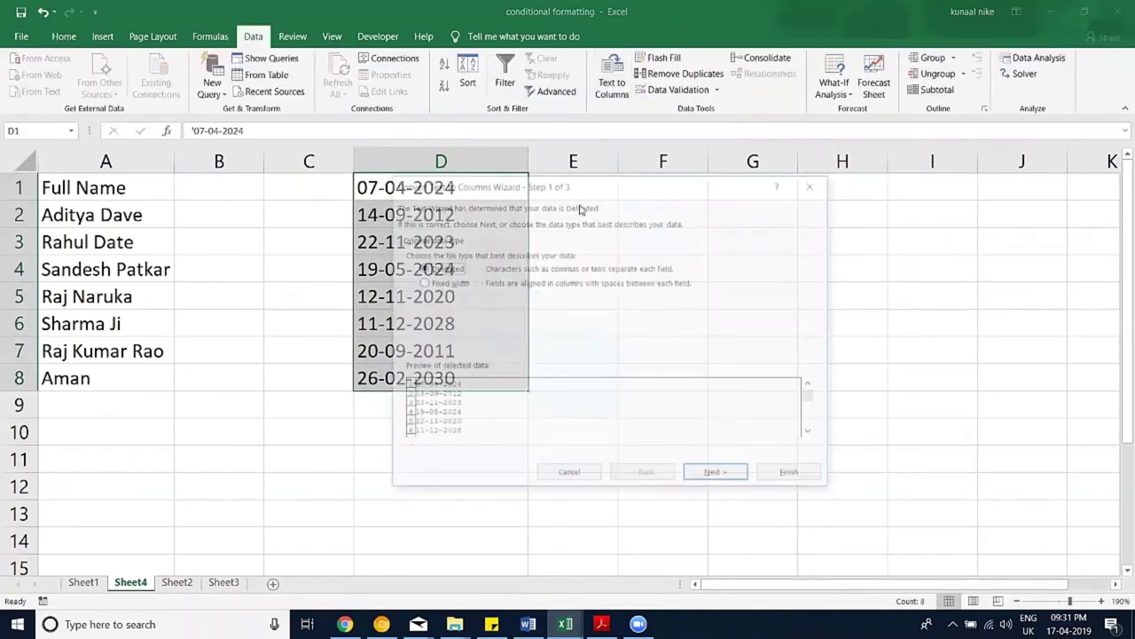
key("Return")
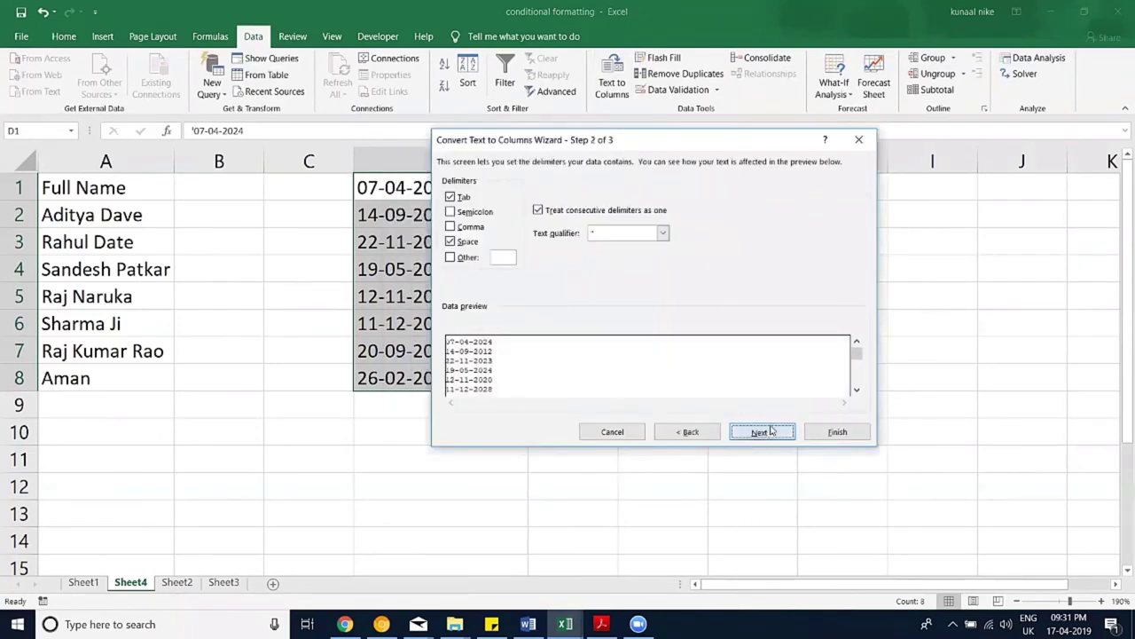
left_click(755, 433)
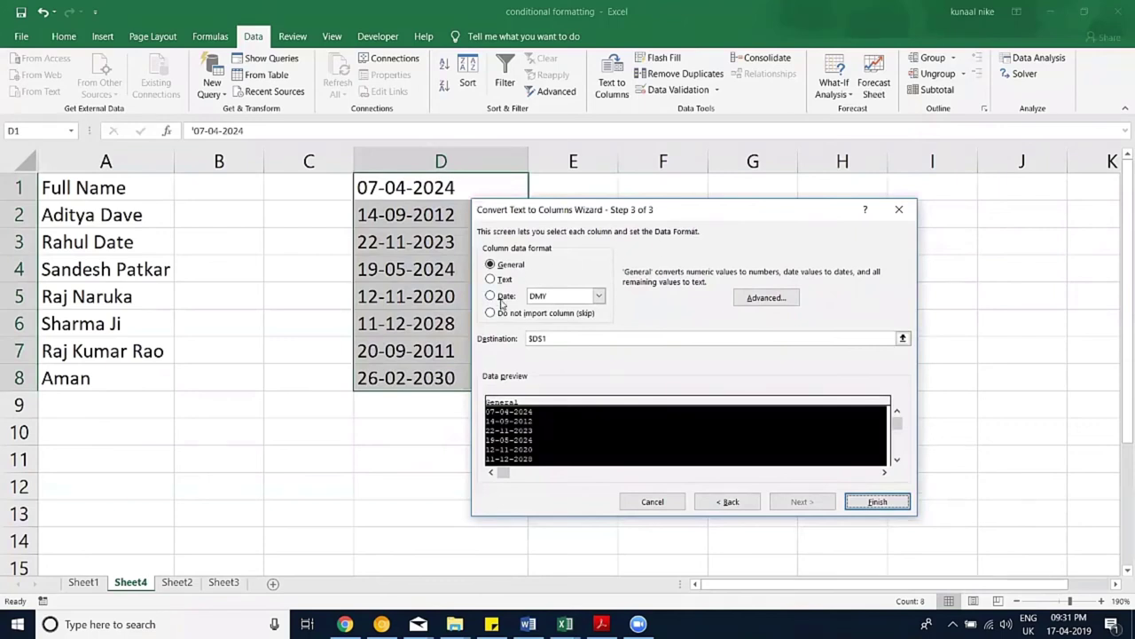
left_click(502, 298)
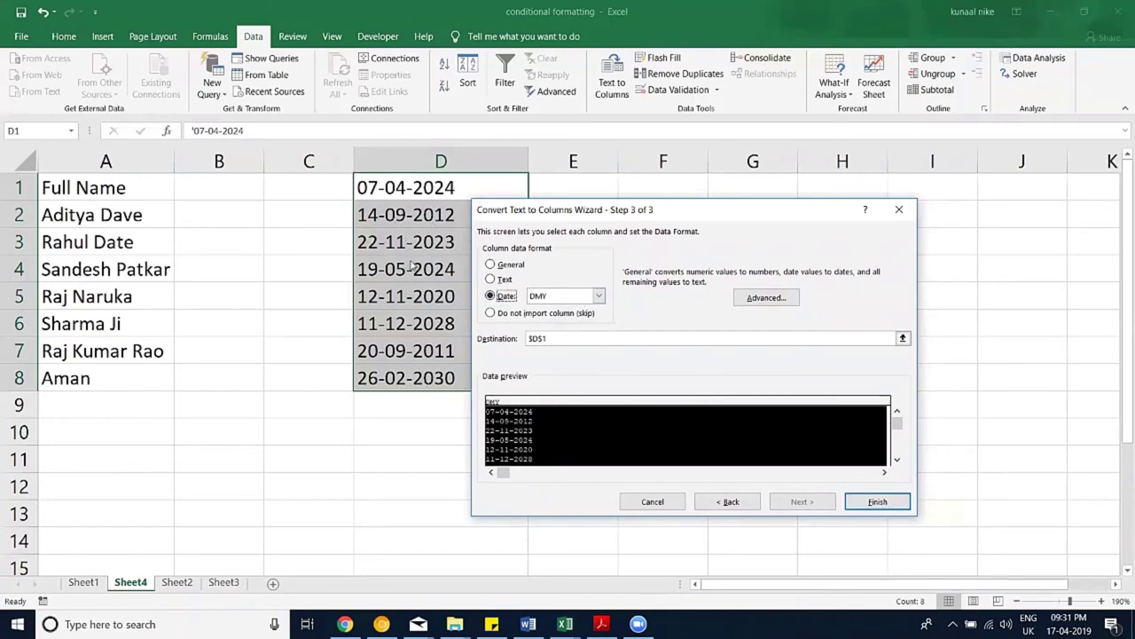
left_click(599, 296)
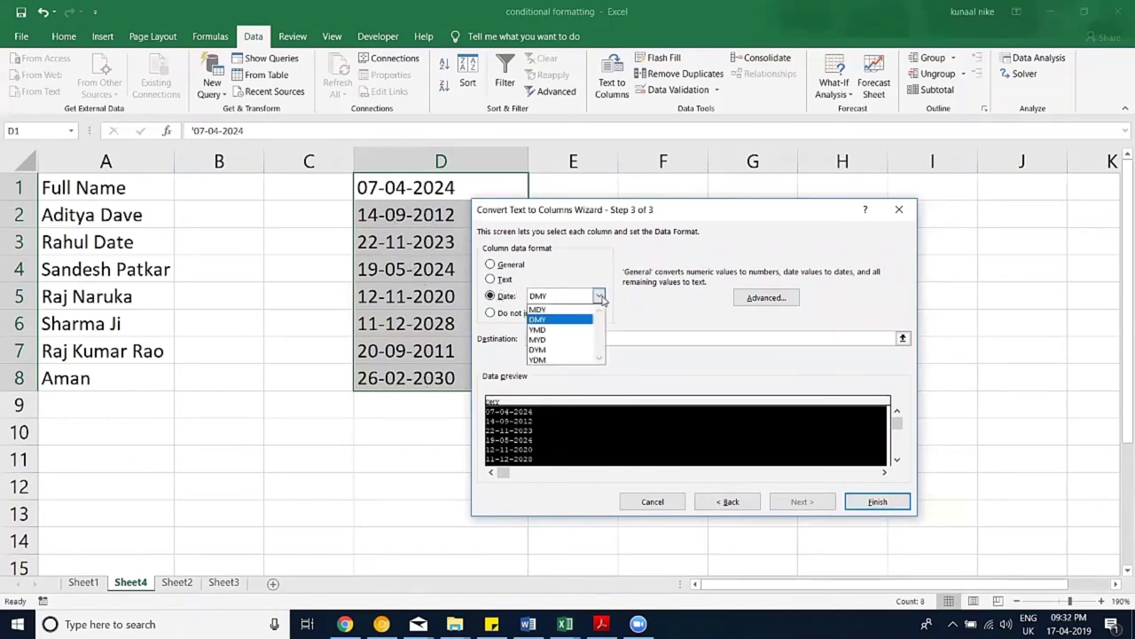
left_click(582, 302)
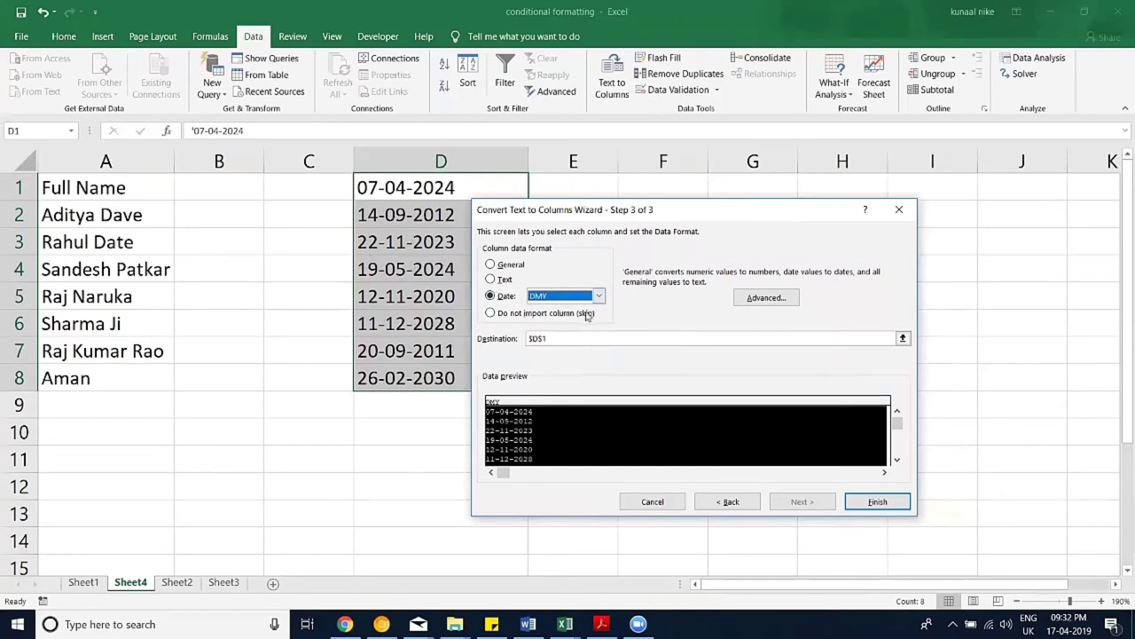
left_click(877, 501)
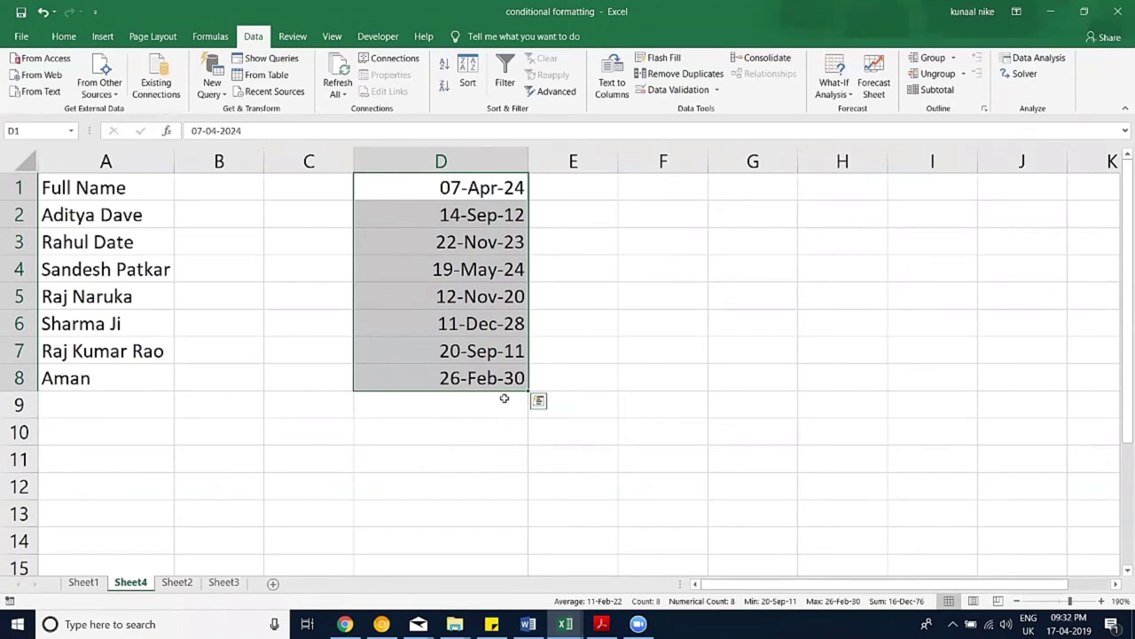
key("ctrl+z")
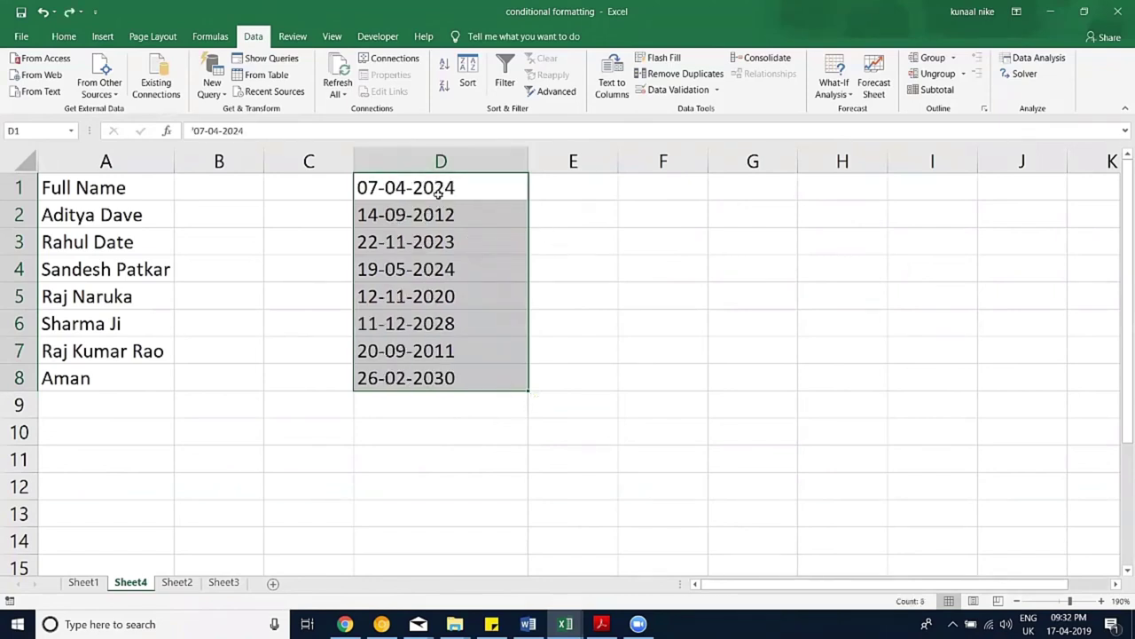
key("ctrl+1")
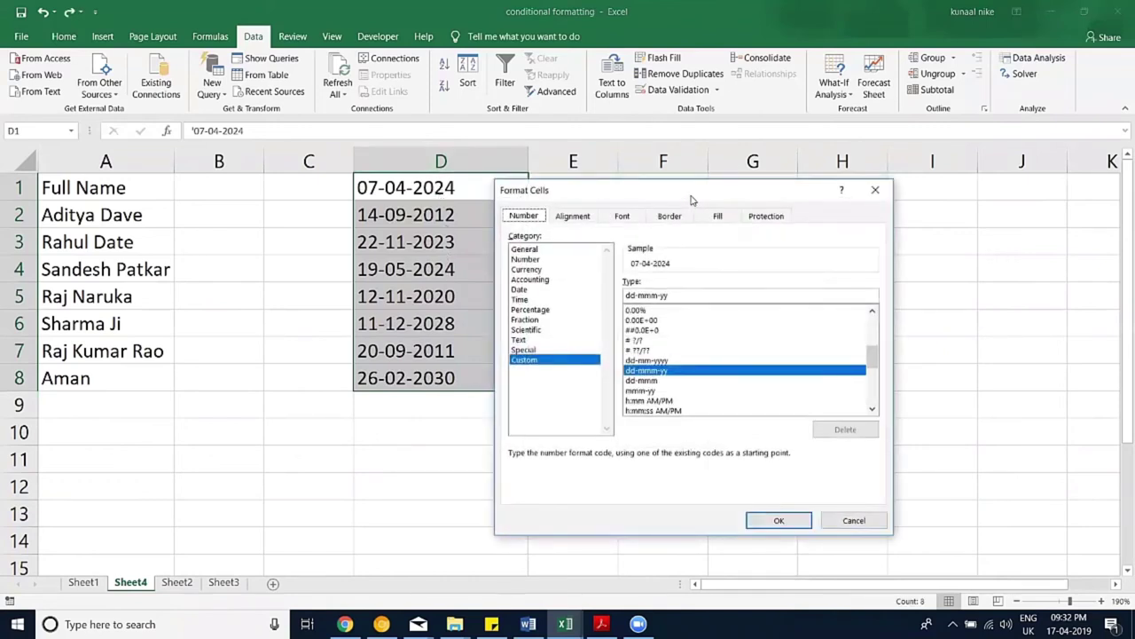
left_click(876, 189)
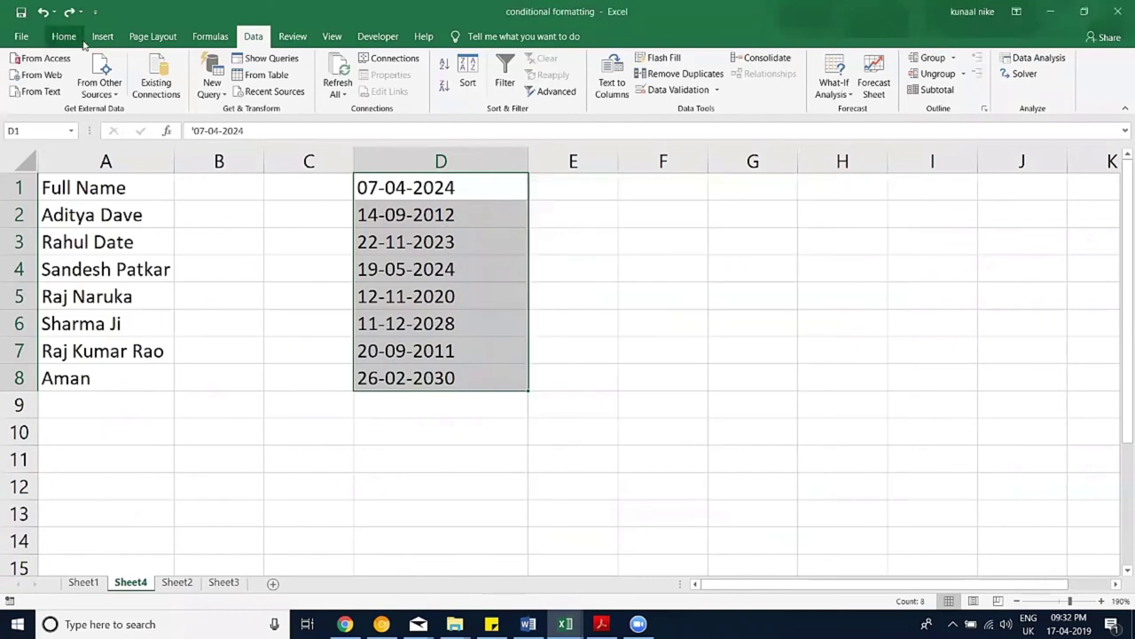
left_click(64, 37)
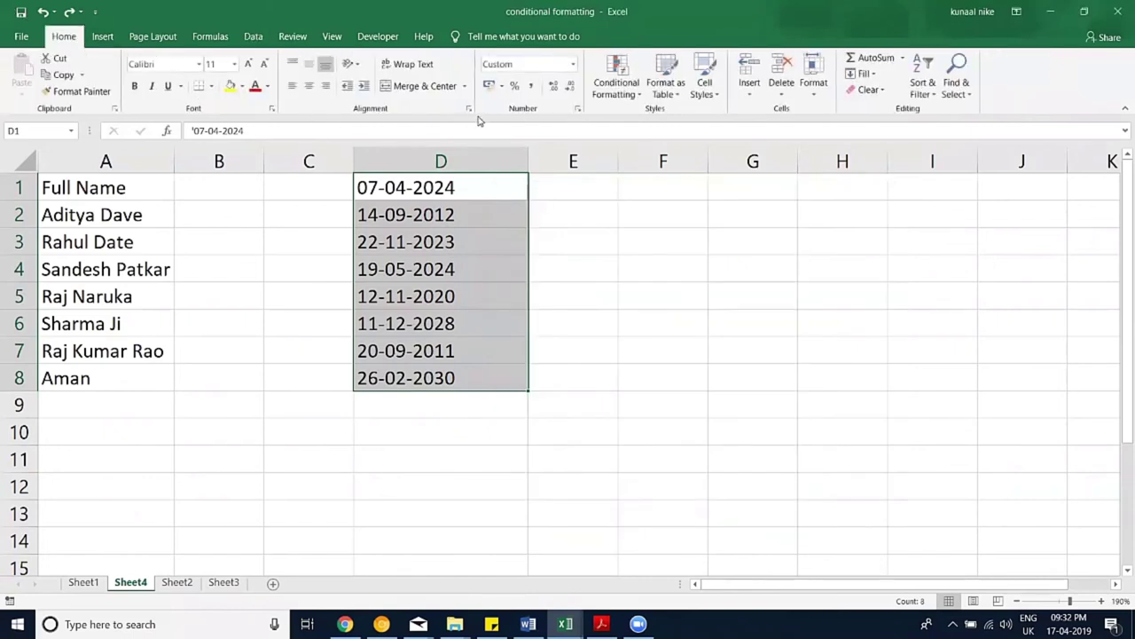
left_click(578, 108)
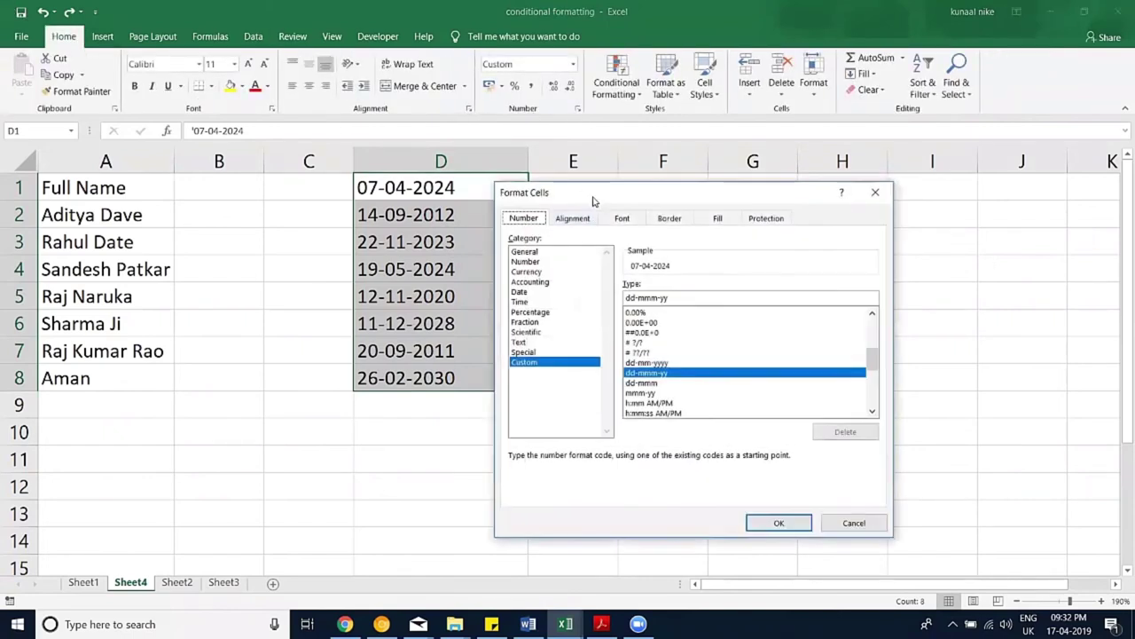
left_click_drag(600, 198, 591, 218)
left_click(524, 272)
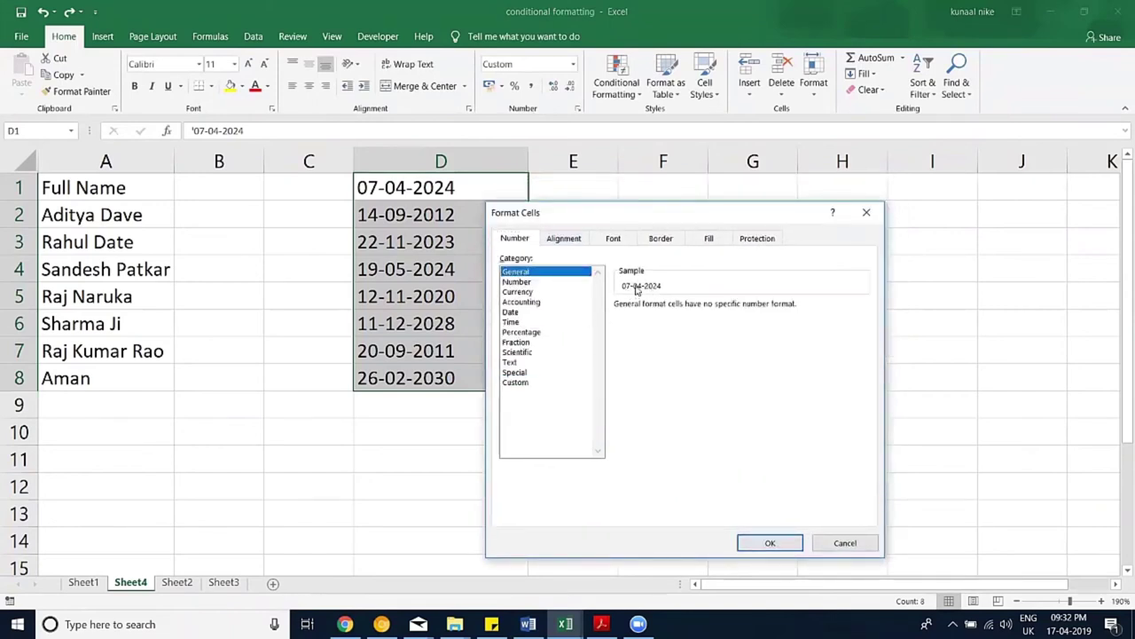
left_click(530, 282)
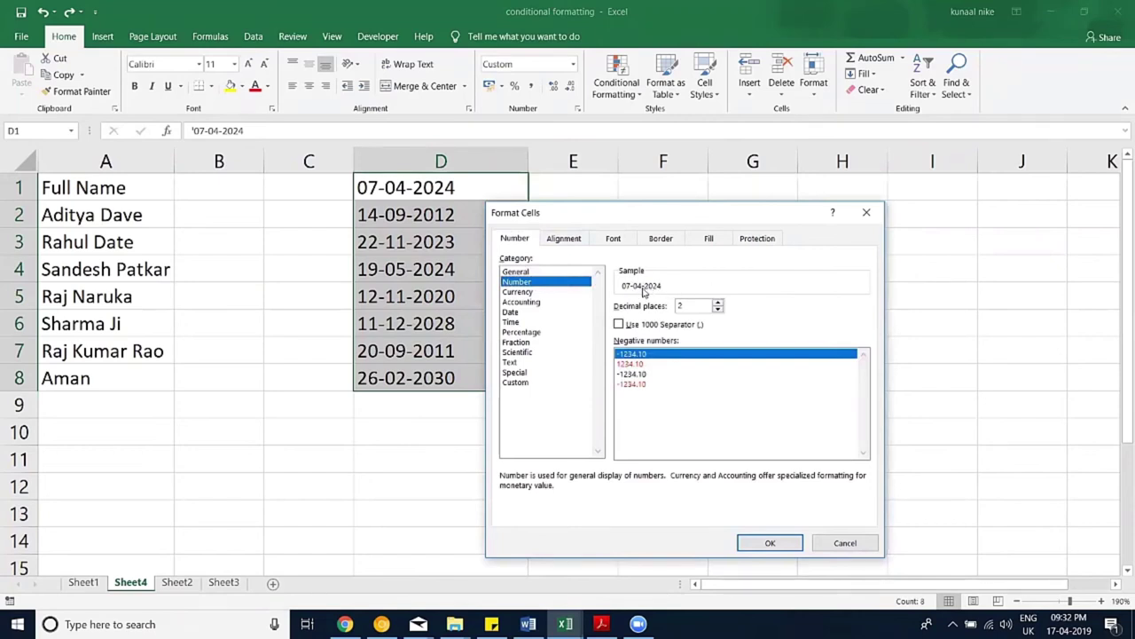
left_click(836, 546)
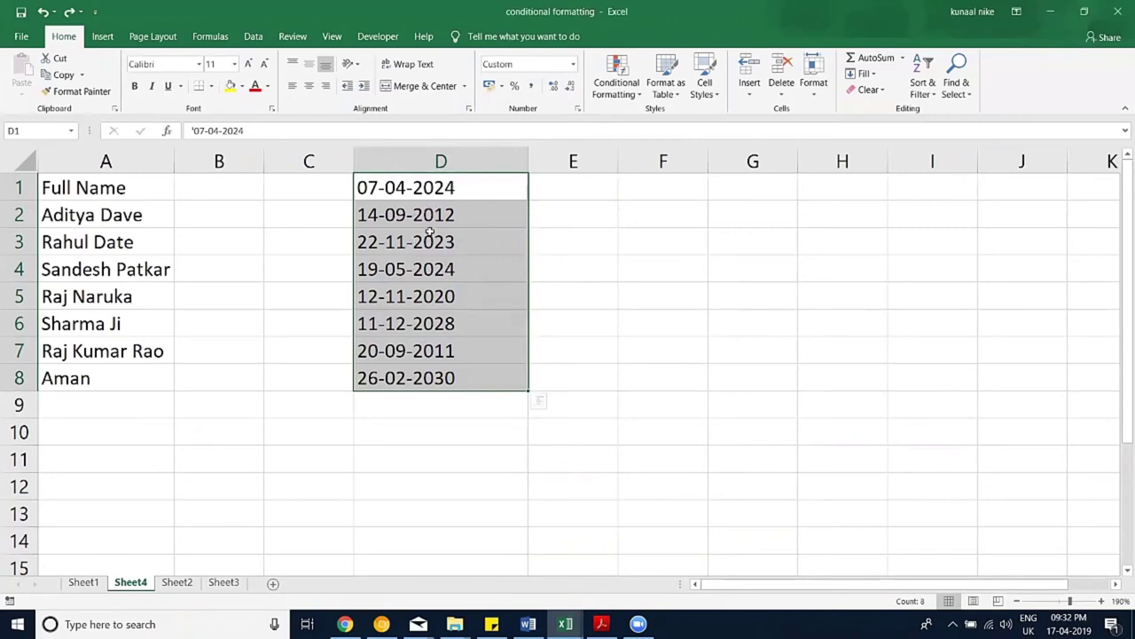
Step: Run Text to Columns on column D with Date (DMY), giving 07-Apr-24 through 26-Feb-30, then select D1:D8
left_click(479, 157)
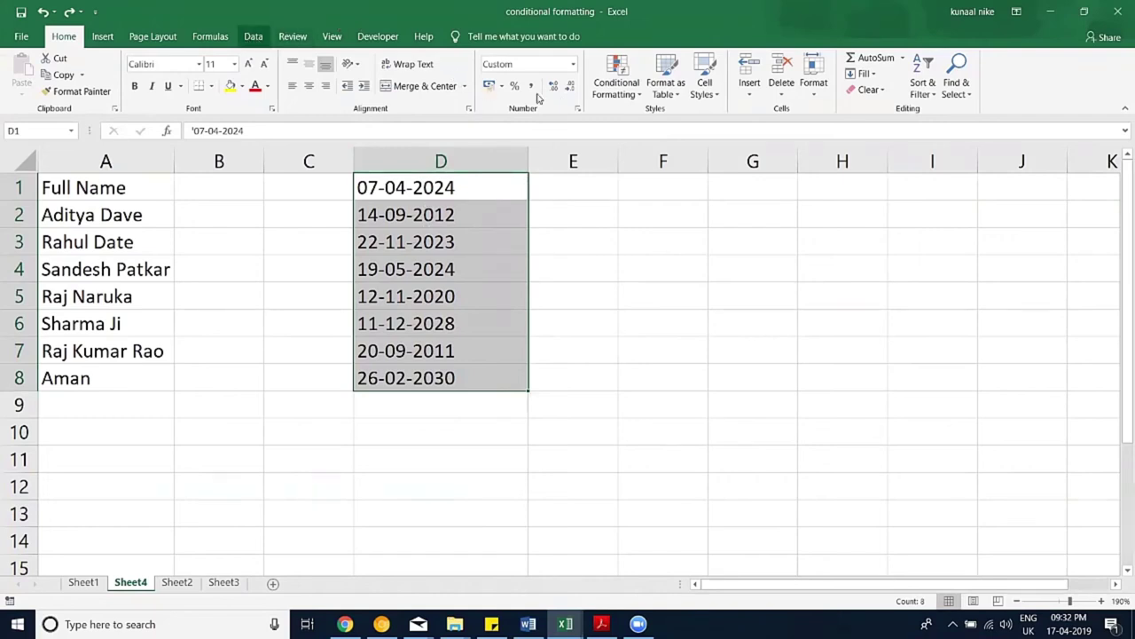
left_click(252, 37)
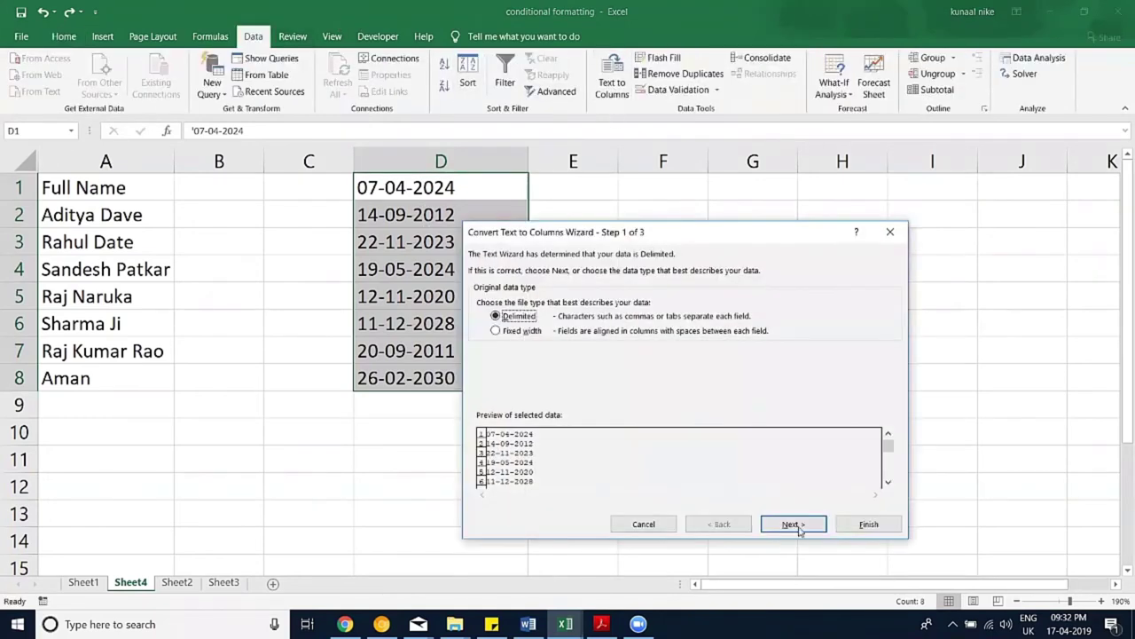
left_click(796, 525)
left_click(795, 524)
left_click(486, 318)
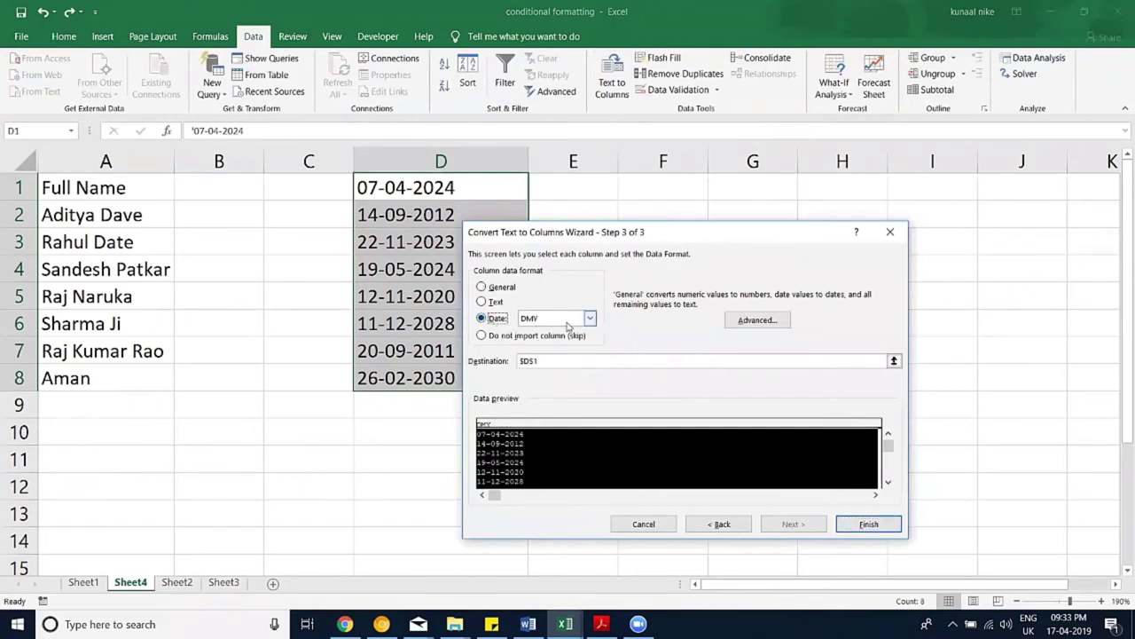
left_click(859, 524)
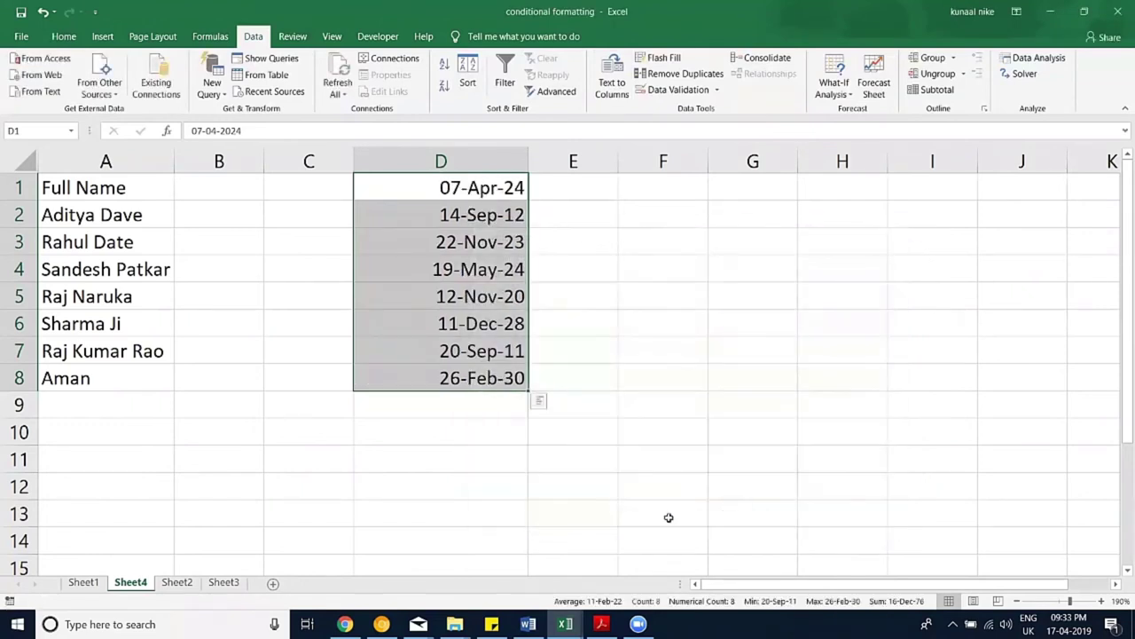
left_click(621, 462)
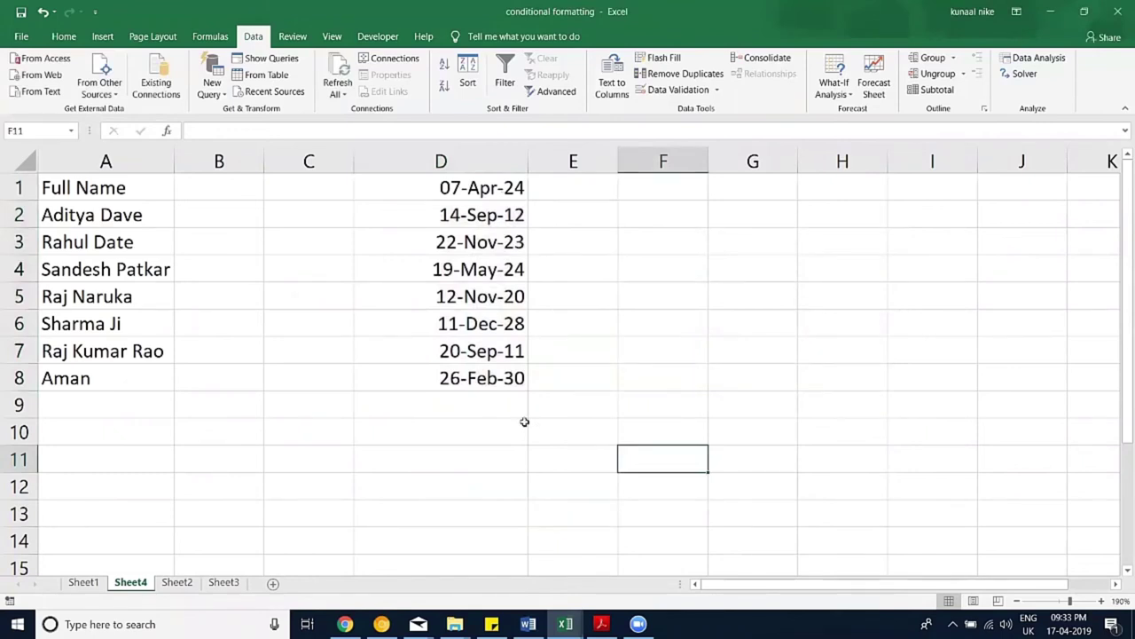
left_click_drag(485, 375, 441, 188)
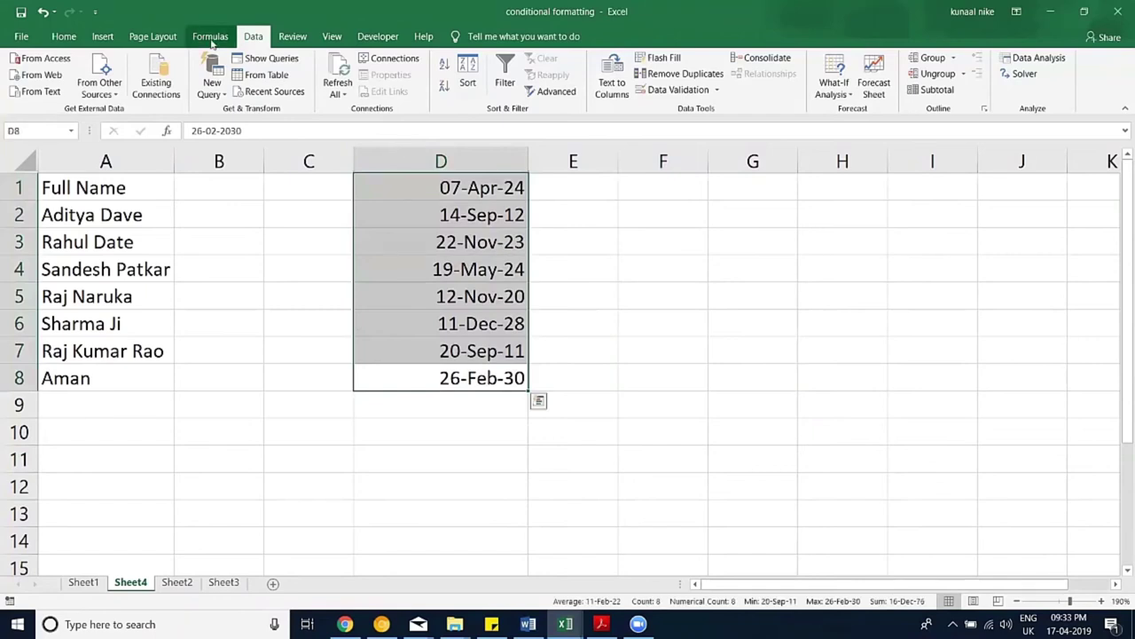
key("ctrl+1")
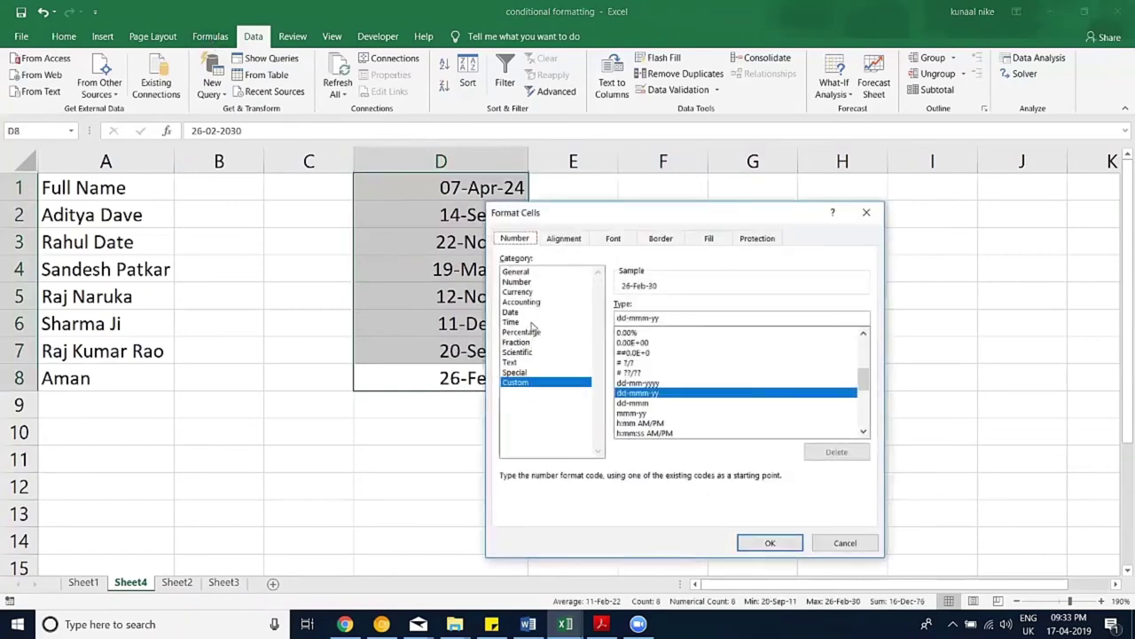
left_click(519, 272)
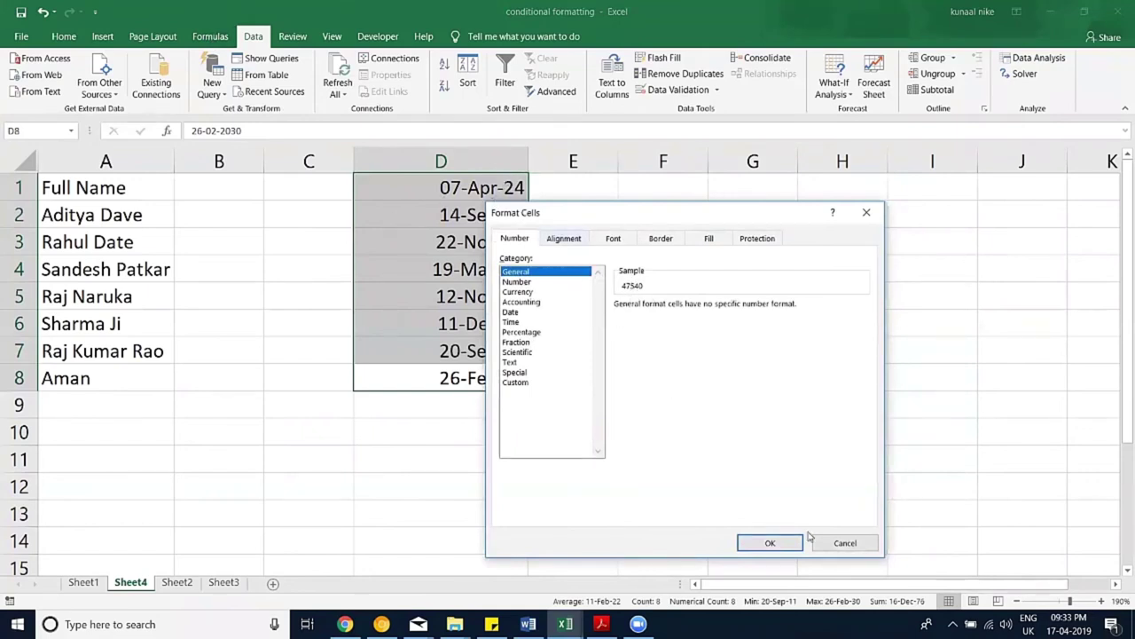
left_click(840, 541)
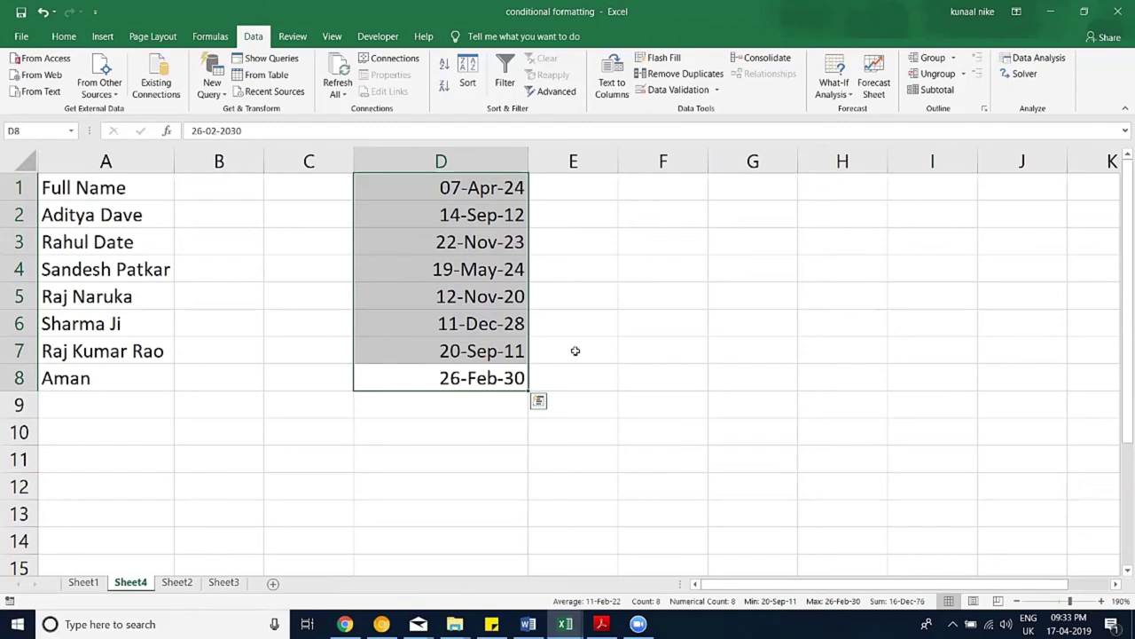
left_click(593, 319)
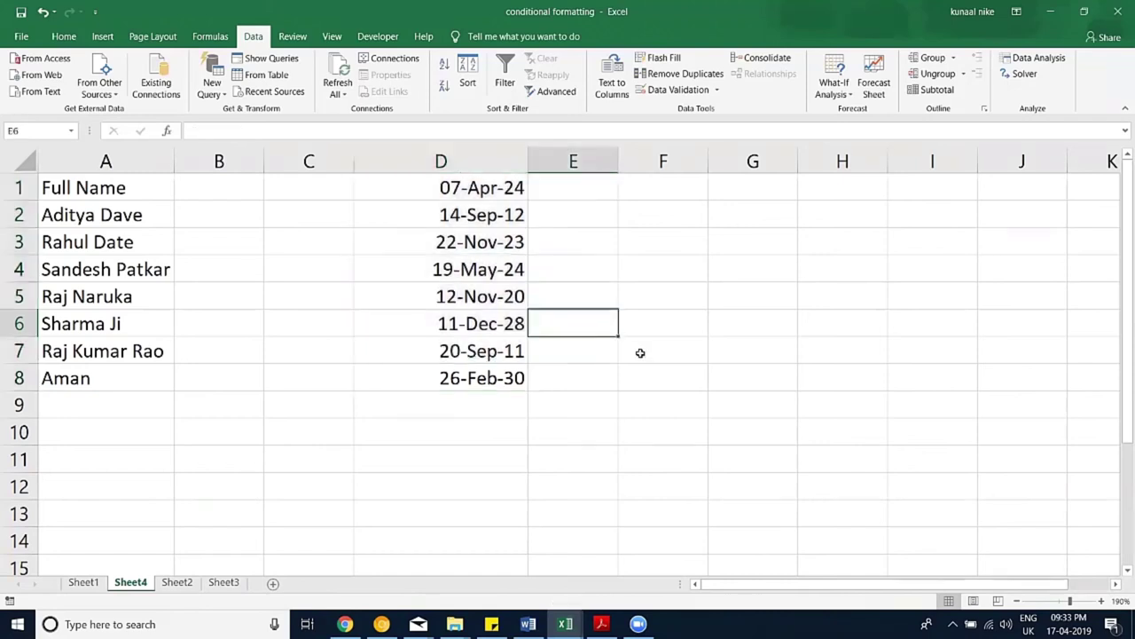
Step: Enter the formula =RAND() in E6
type("=ran")
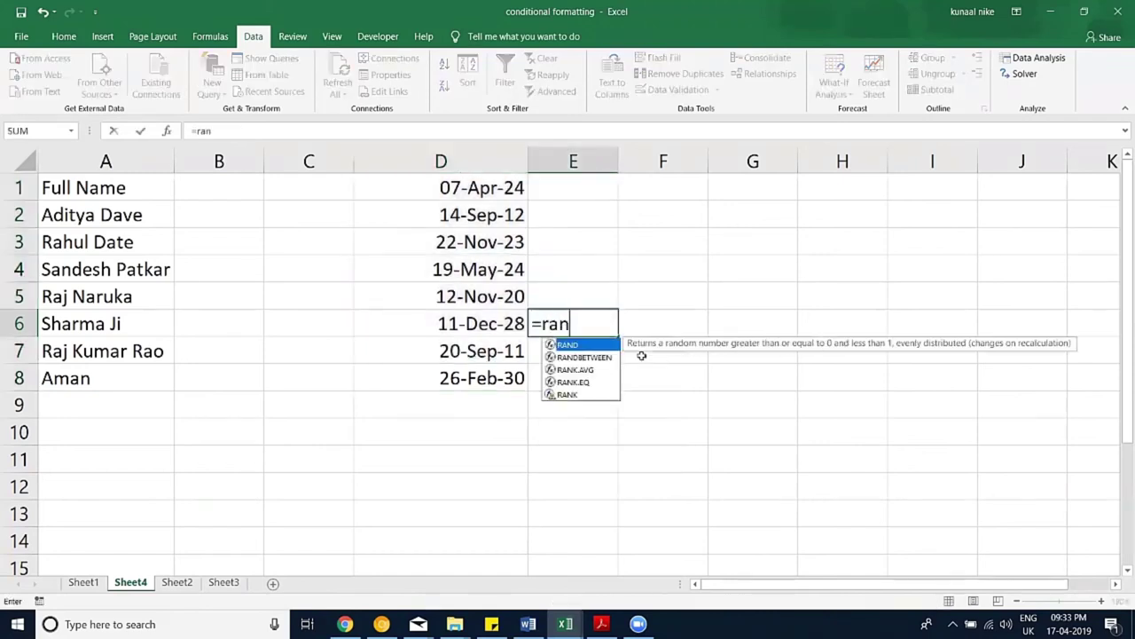
key("Down")
key("Tab")
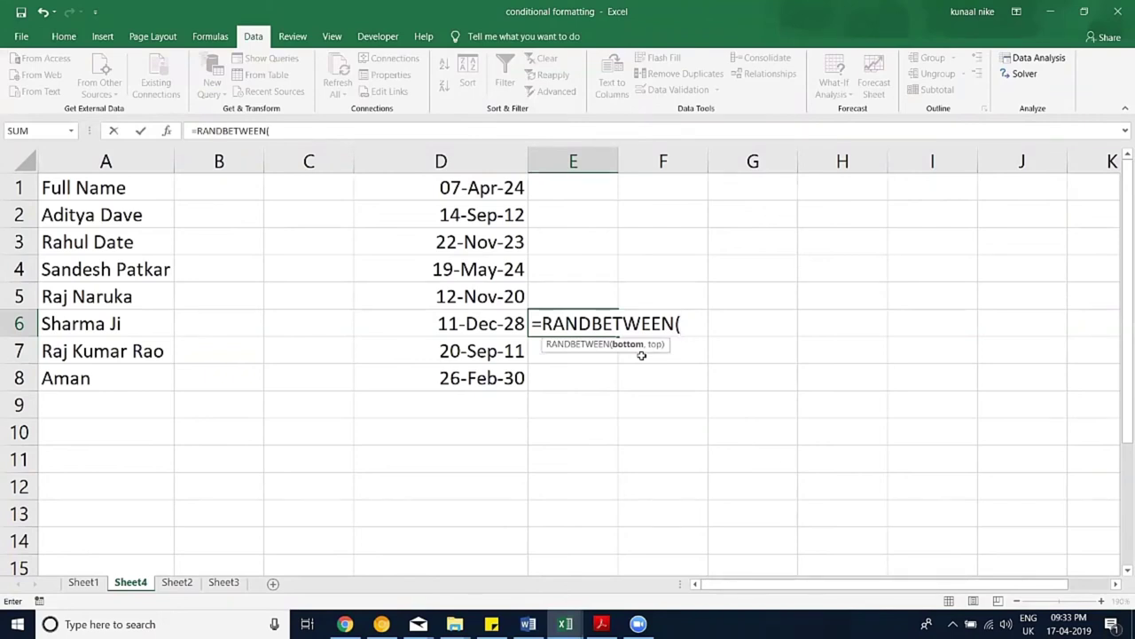
key("Escape")
type("=")
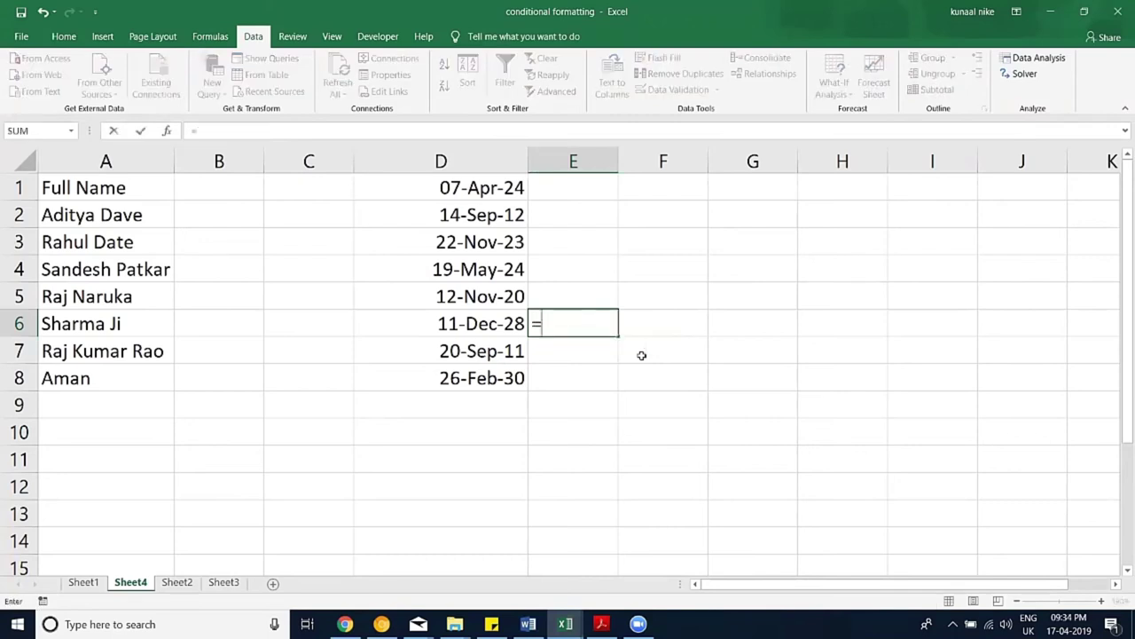
type("ran")
key("Tab")
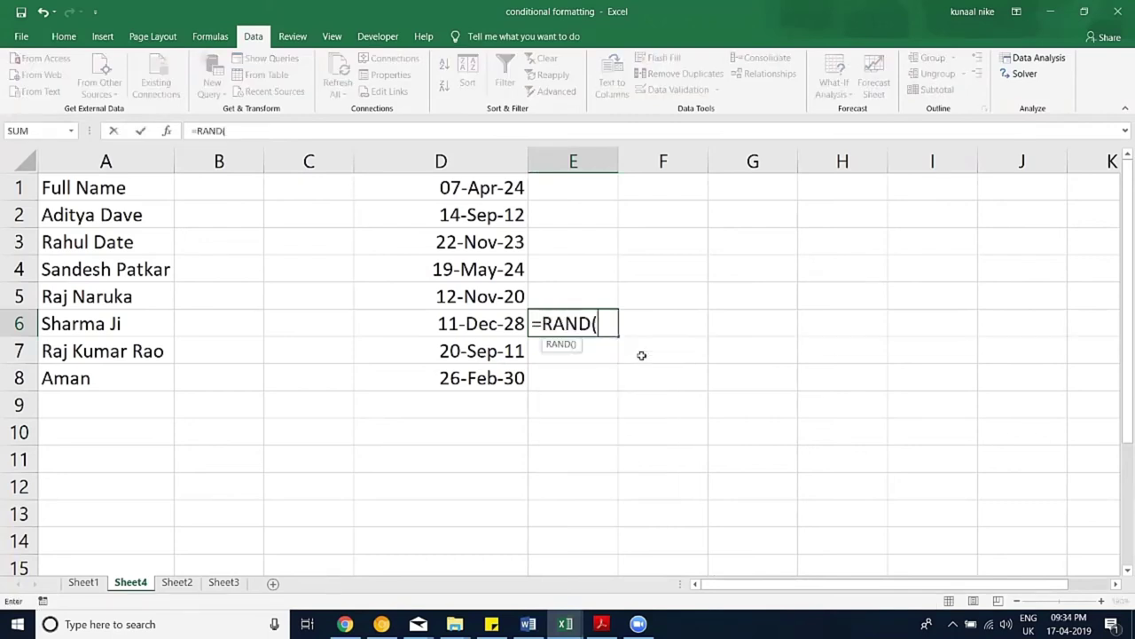
type(")")
key("Return")
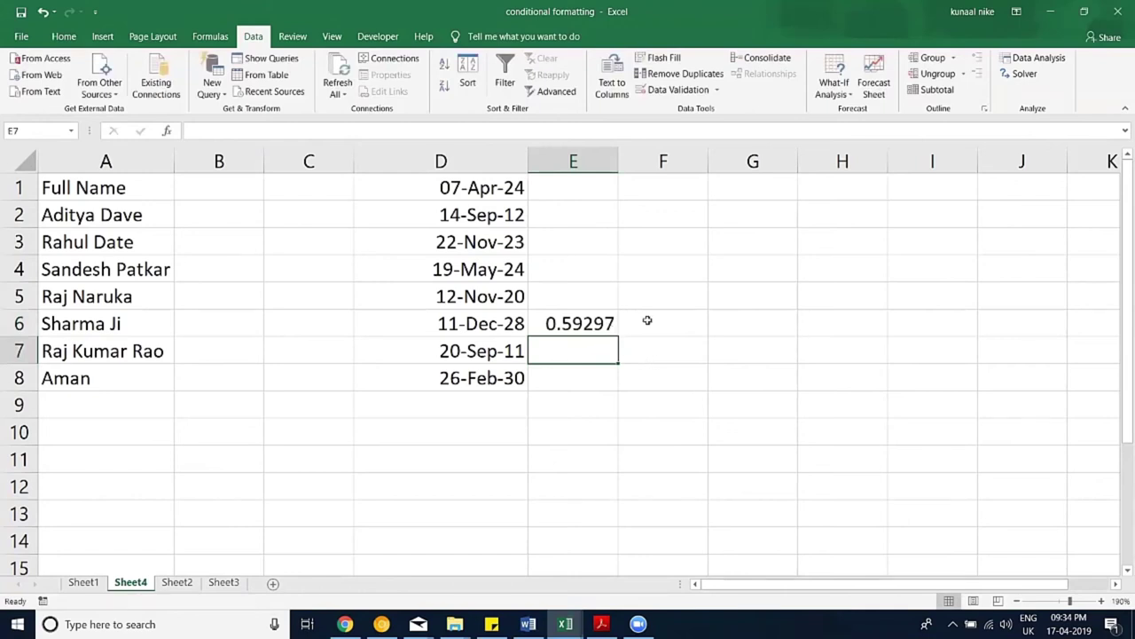
Step: Enter =RANDBETWEEN(0,12321) in F6
left_click(649, 320)
type("=ran")
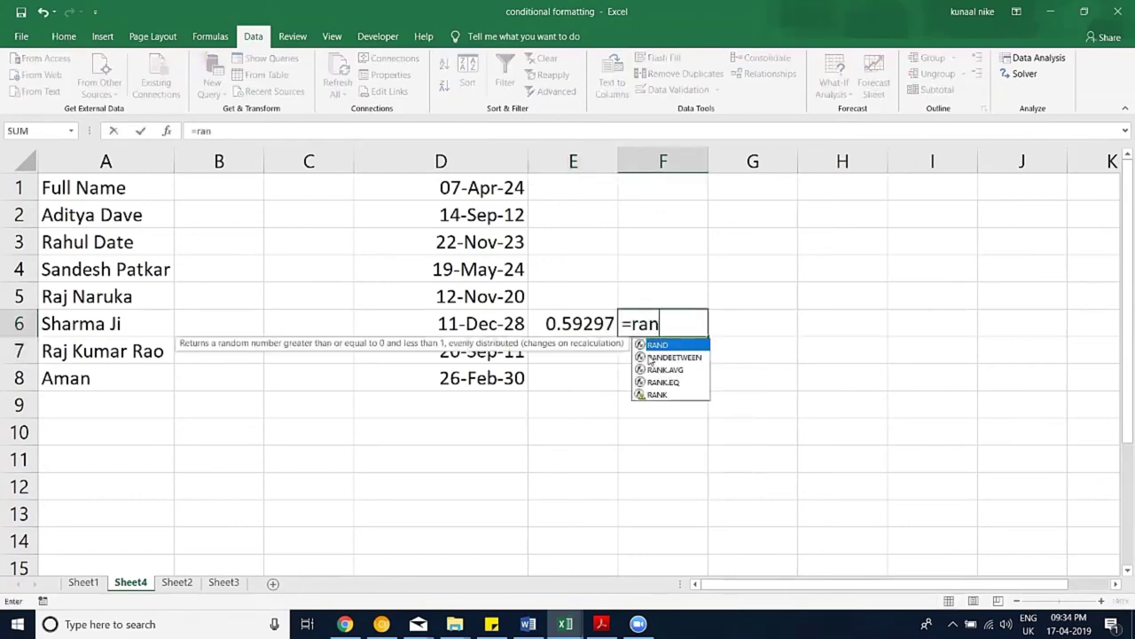
double_click(649, 356)
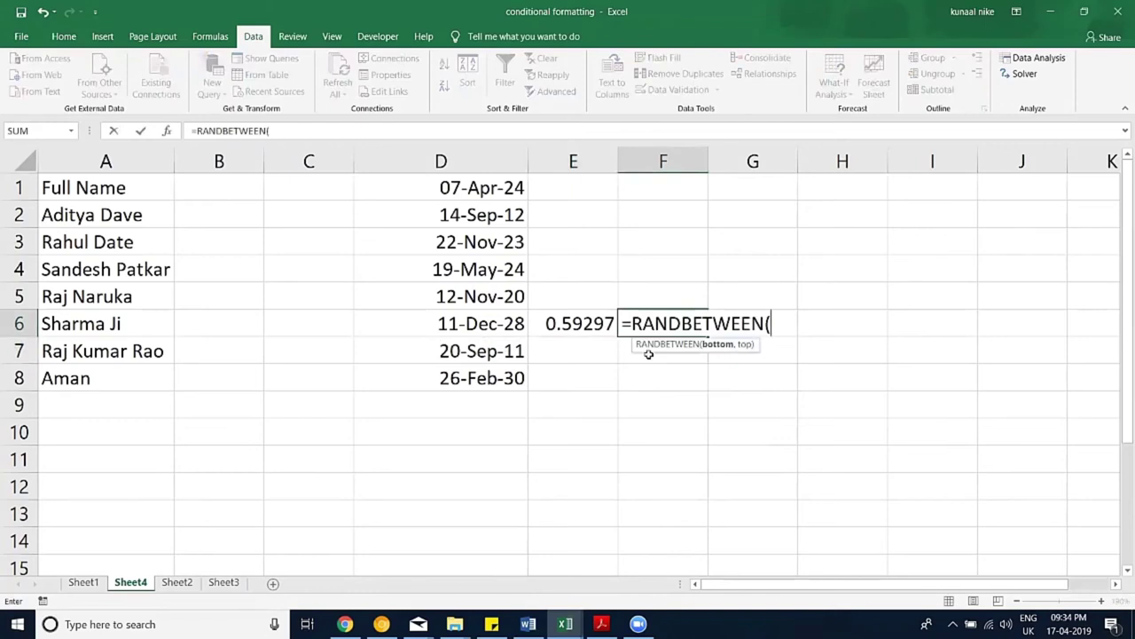
type("0,")
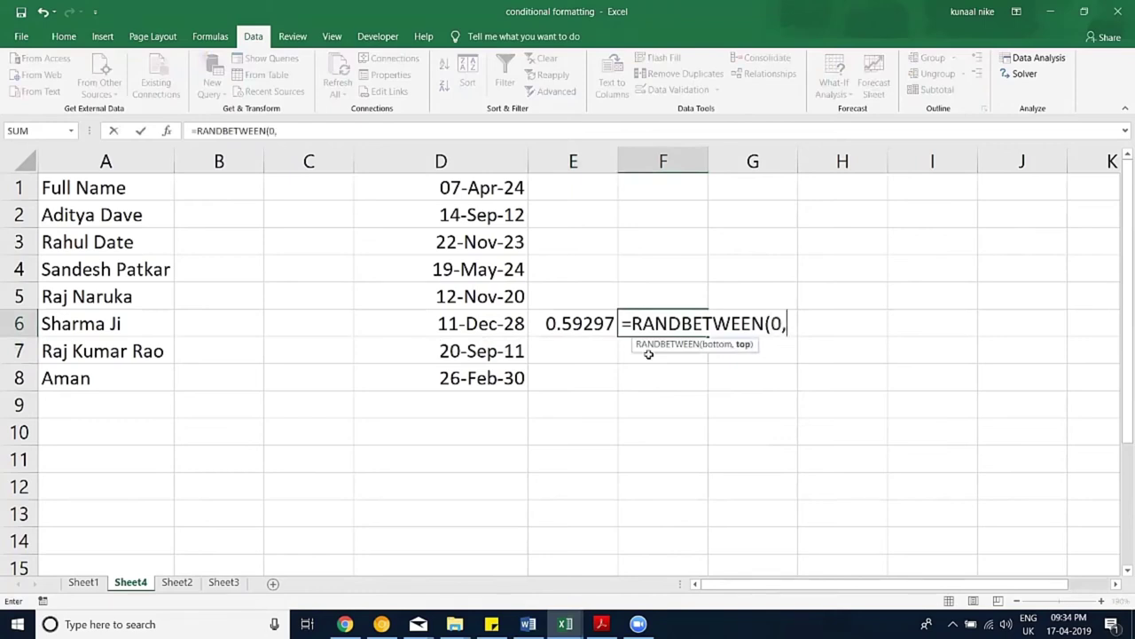
type("12321)")
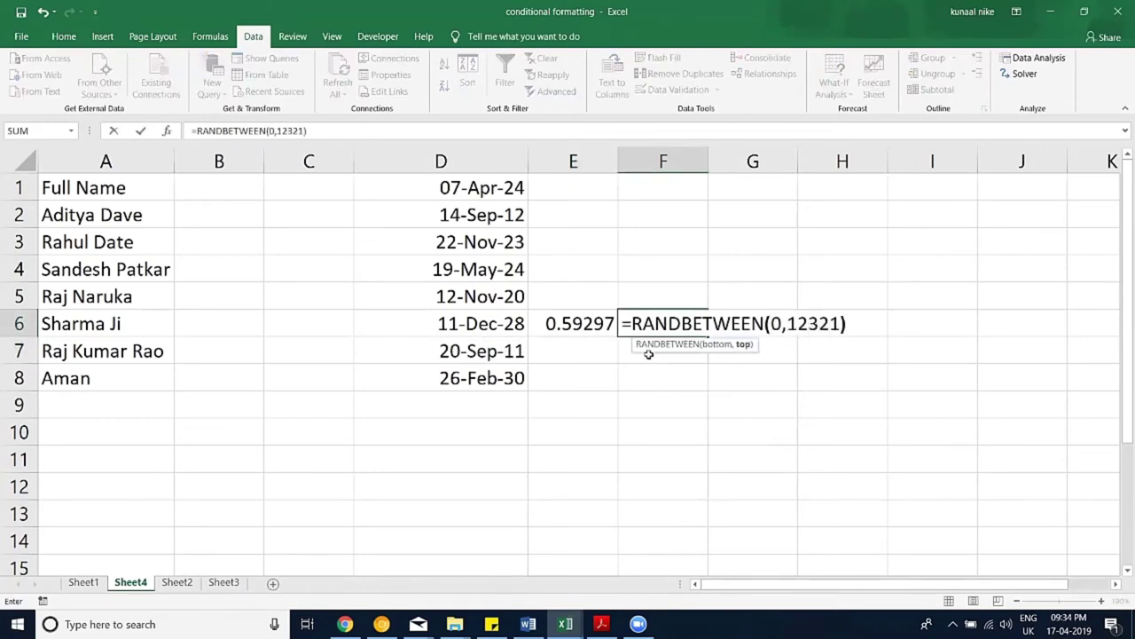
key("Return")
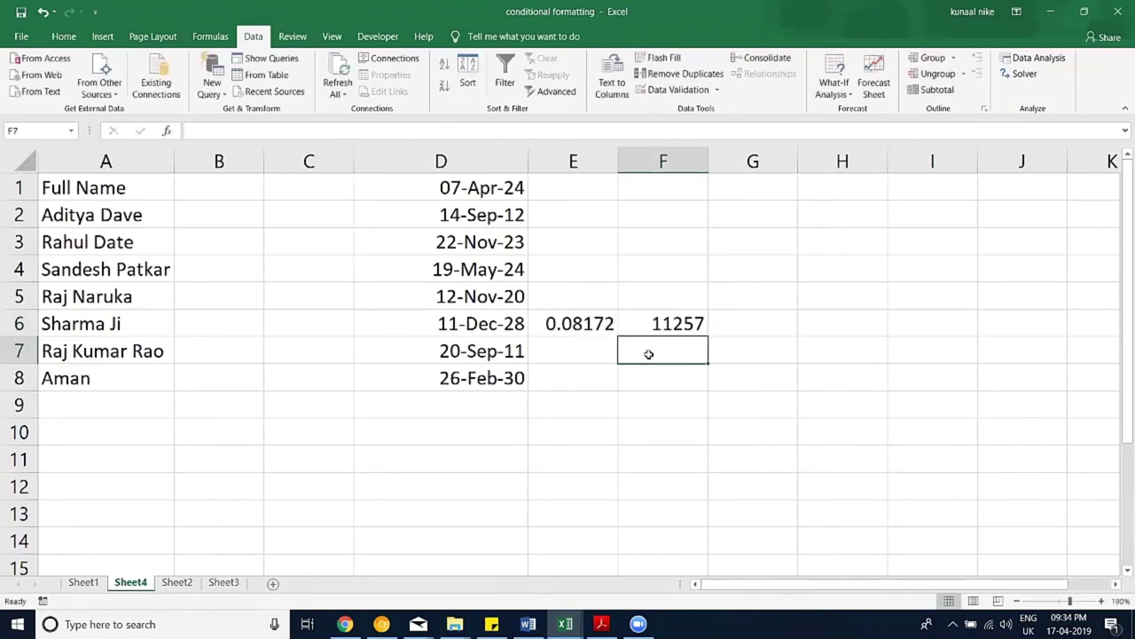
Step: Type sample text (sdf, sdafas, sadasd, dasd, asdasd, asdasd) into F7:F12
type("sdf")
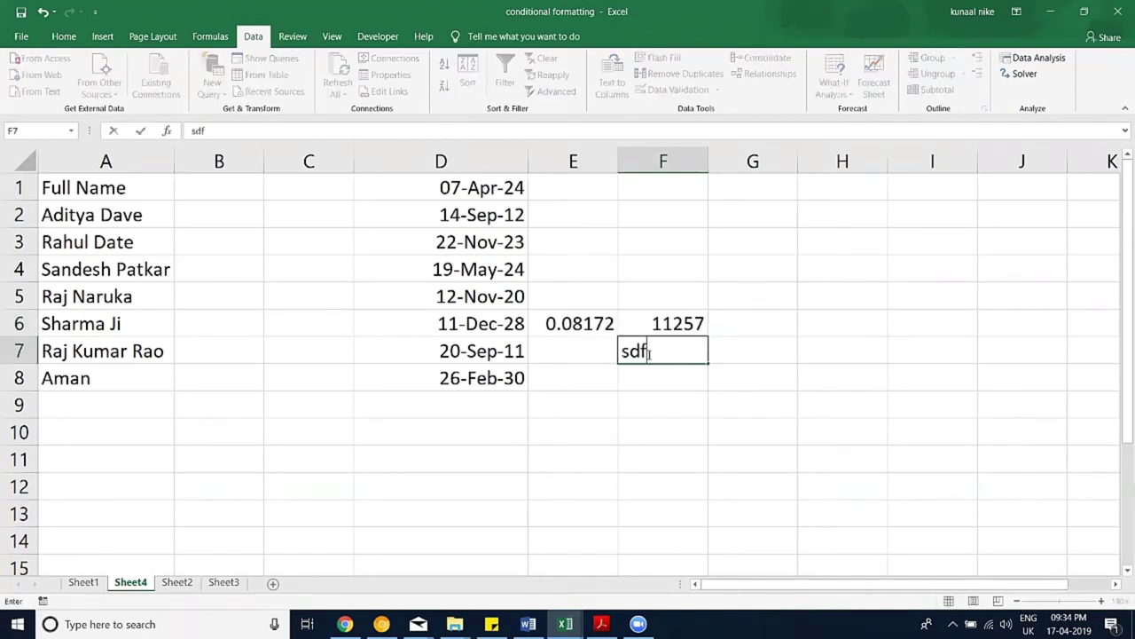
key("Return")
type("sdafas")
key("Return")
type("sadas")
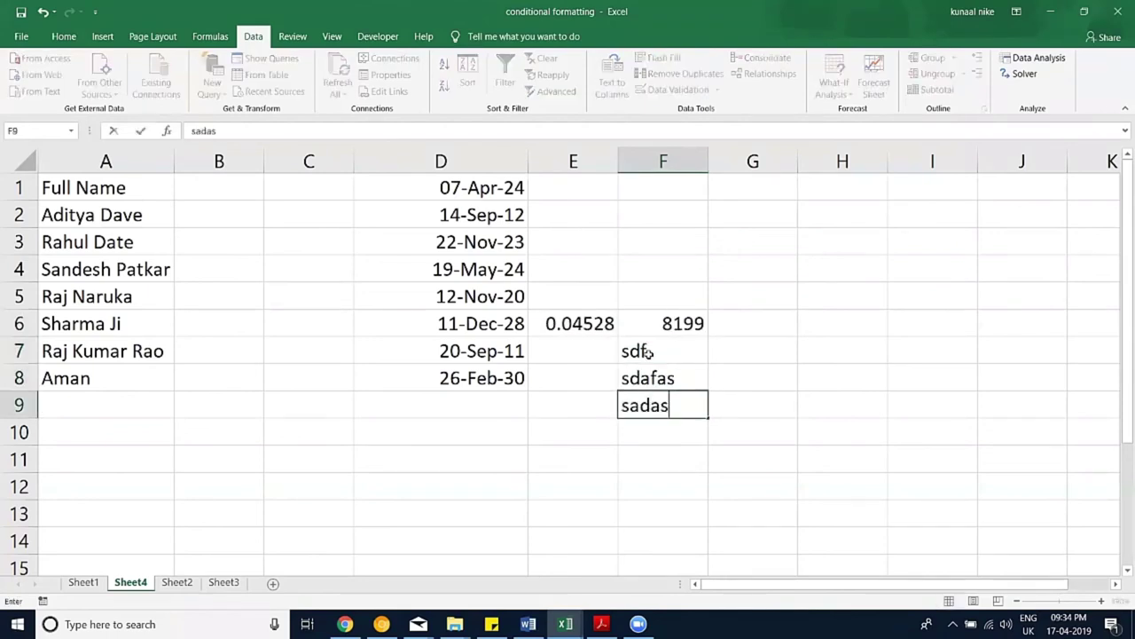
type("d")
key("Return")
type("dasd")
key("Return")
type("asdasd")
key("Return")
type("asdasd")
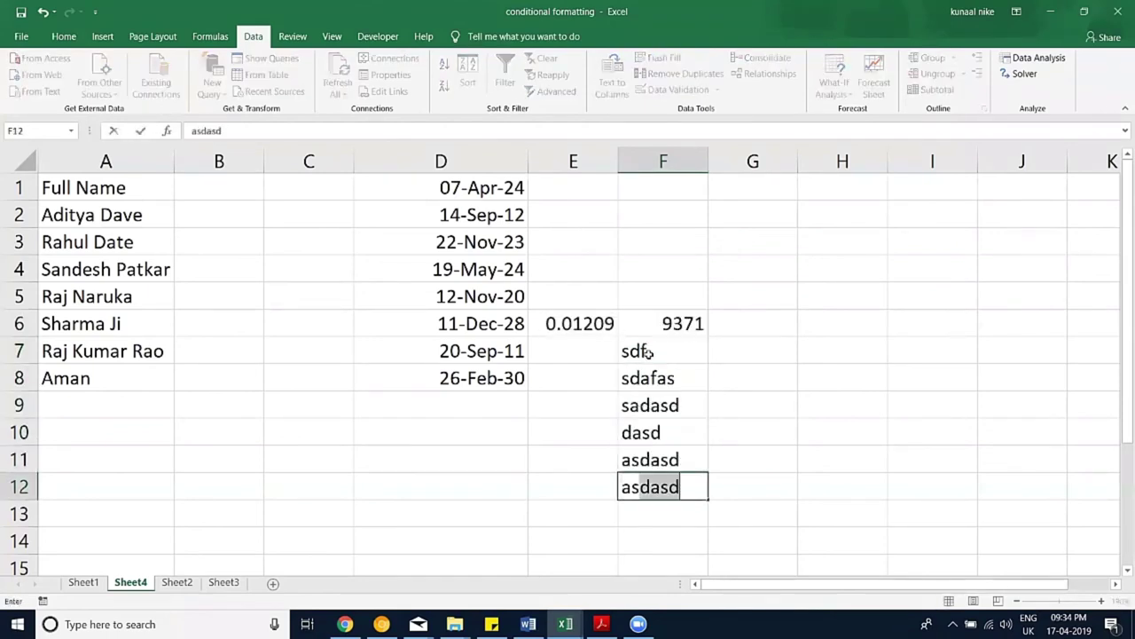
key("Return")
Step: Clear the sample text from F7:F12 and copy the formula cells E6:F6
key("Up")
key("Up")
key("Up")
key("Up")
key("Up")
key("Up")
key("Up")
key("Down")
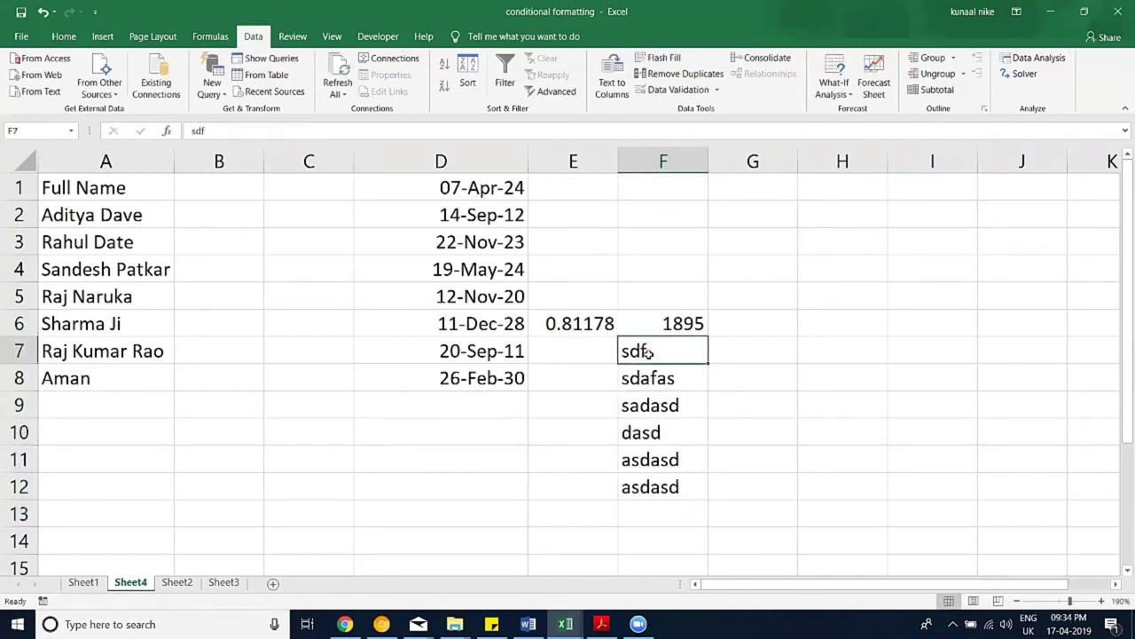
key("ctrl+shift+Down")
key("Delete")
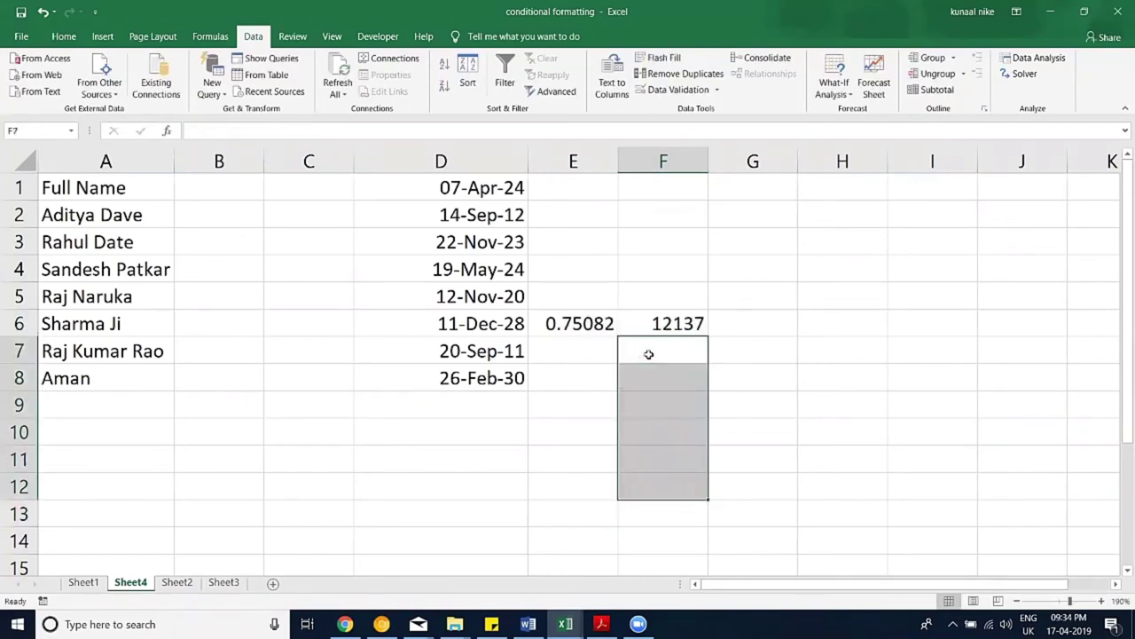
left_click_drag(663, 323, 587, 323)
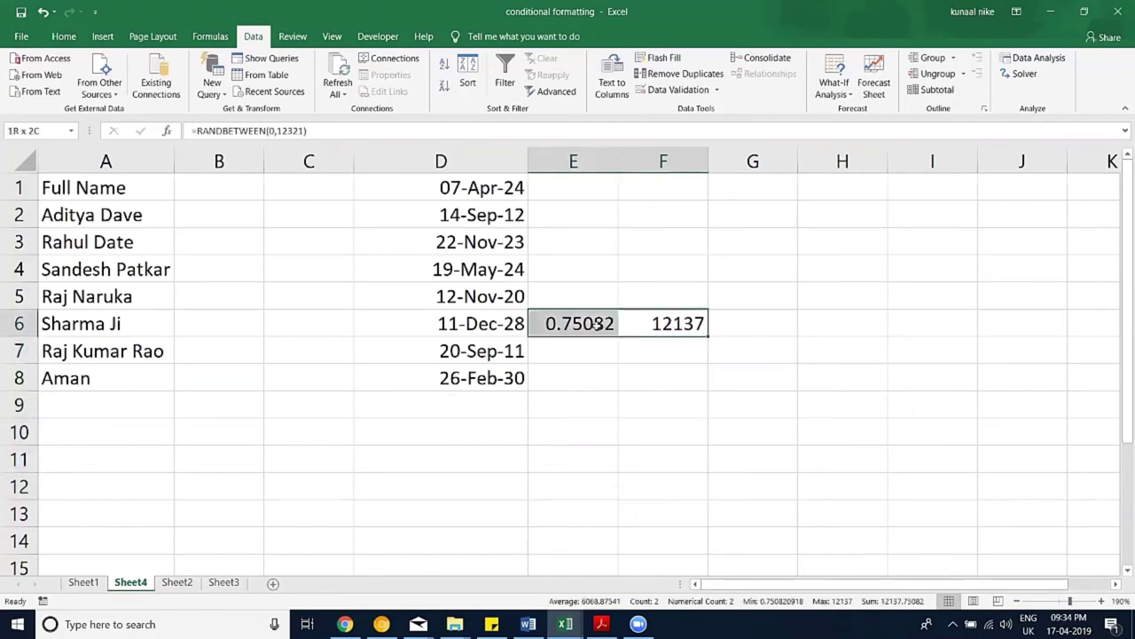
key("ctrl+c")
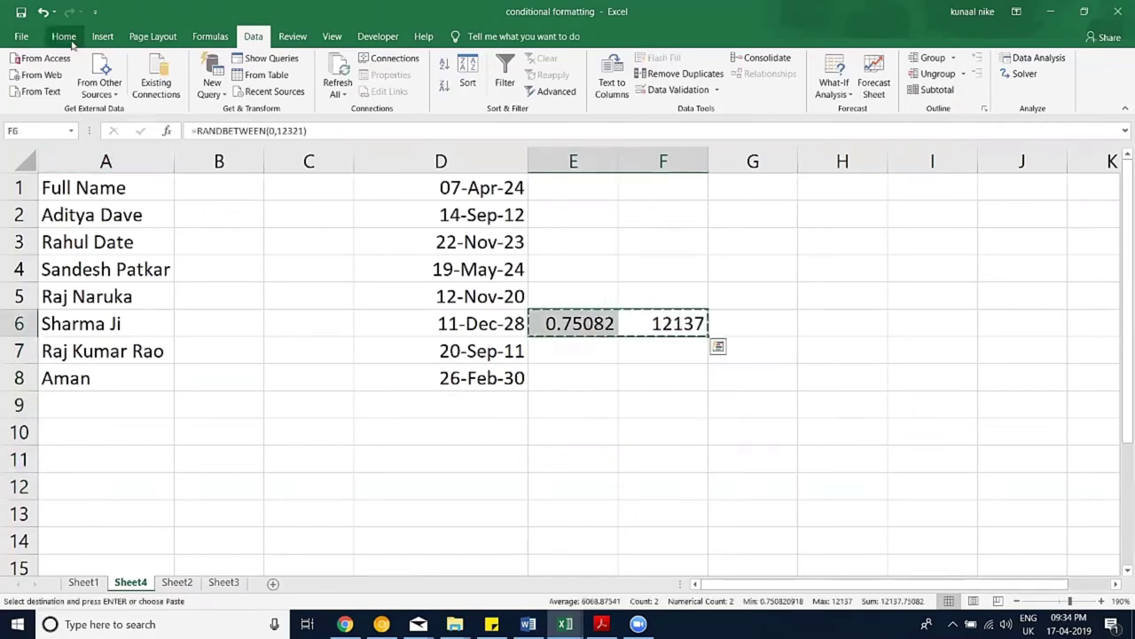
Step: Paste E6:F6 back over themselves as values to fix the random numbers
left_click(64, 37)
left_click(34, 94)
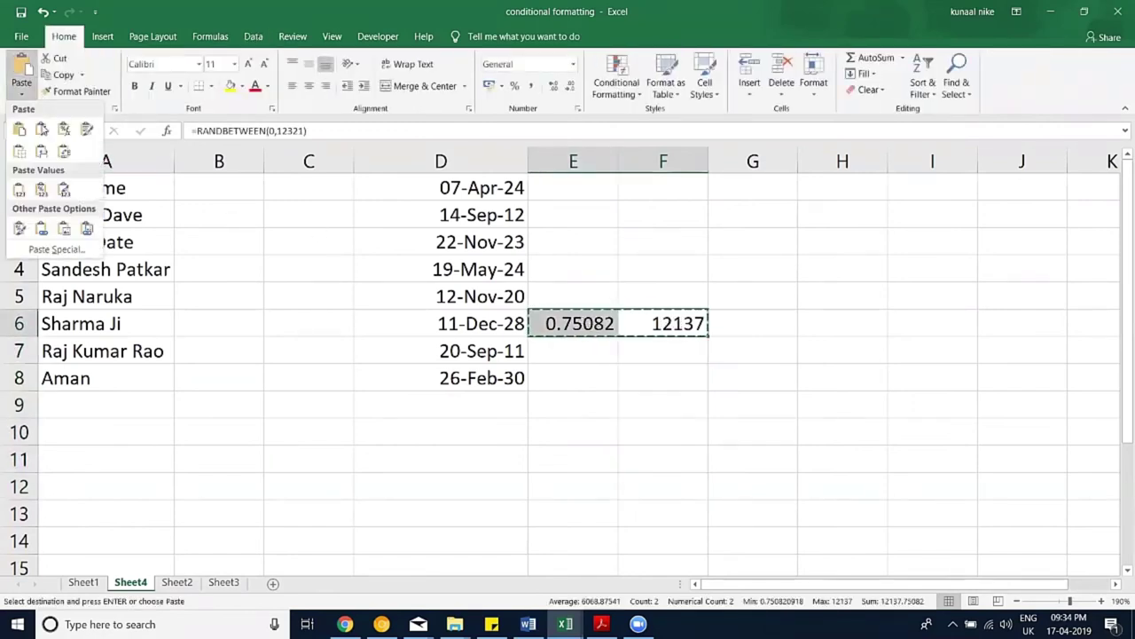
left_click(19, 189)
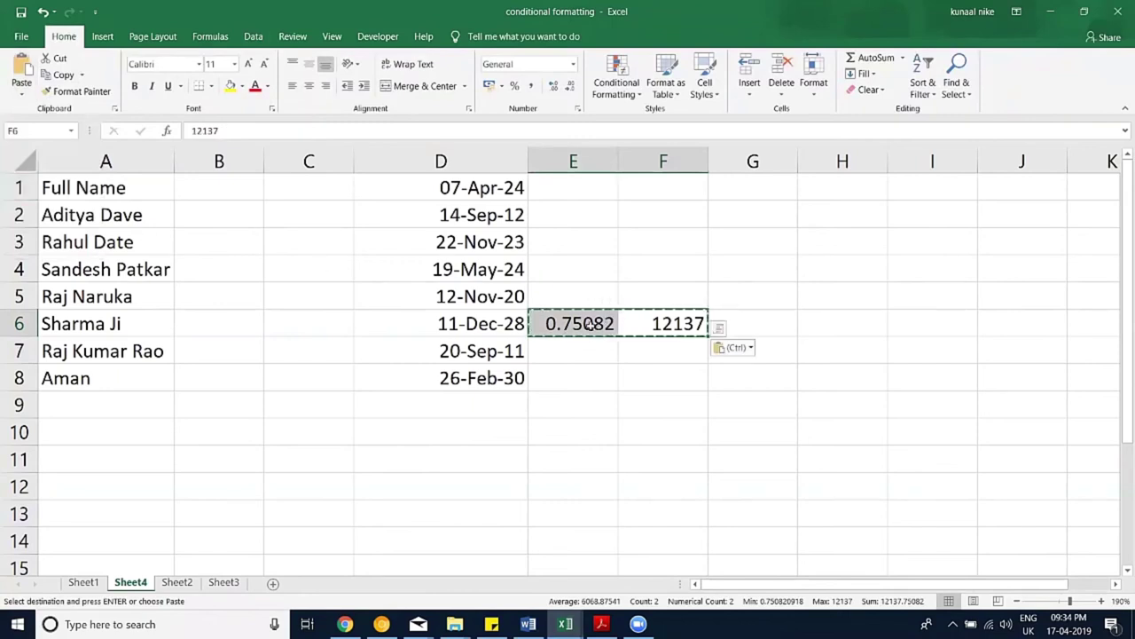
key("Tab")
Step: Type asdf, sdfsda and sdfsad into F8:F10 and select F8:F11
left_click(641, 352)
left_click(642, 369)
type("asdf")
key("Return")
type("sdfsda")
key("Return")
type("sdfs")
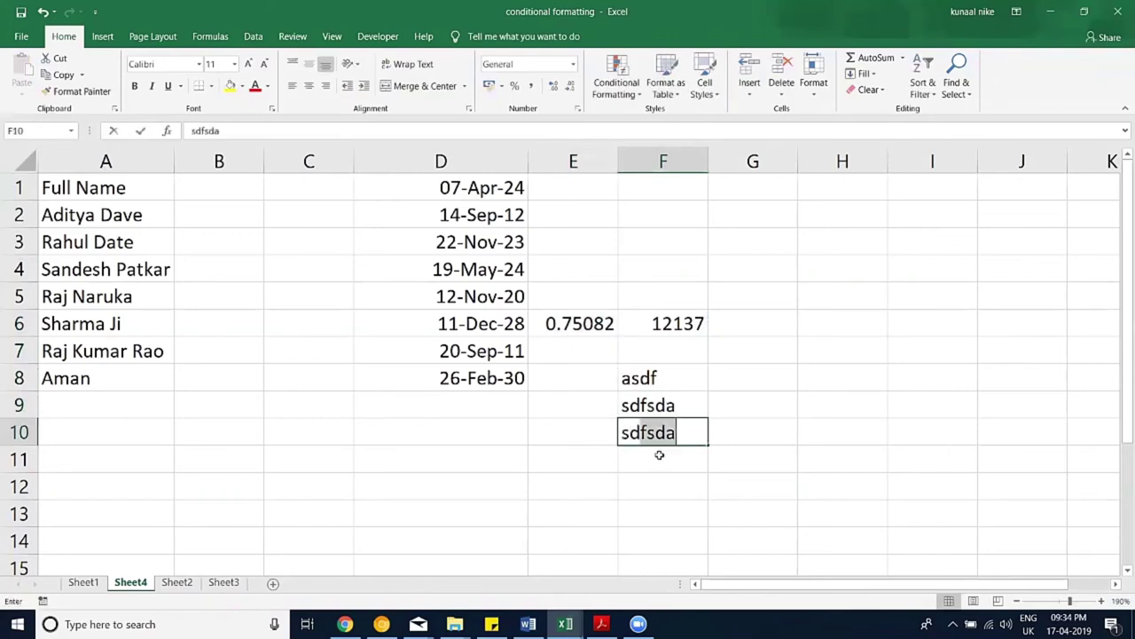
type("ad")
key("Return")
left_click_drag(644, 383, 651, 453)
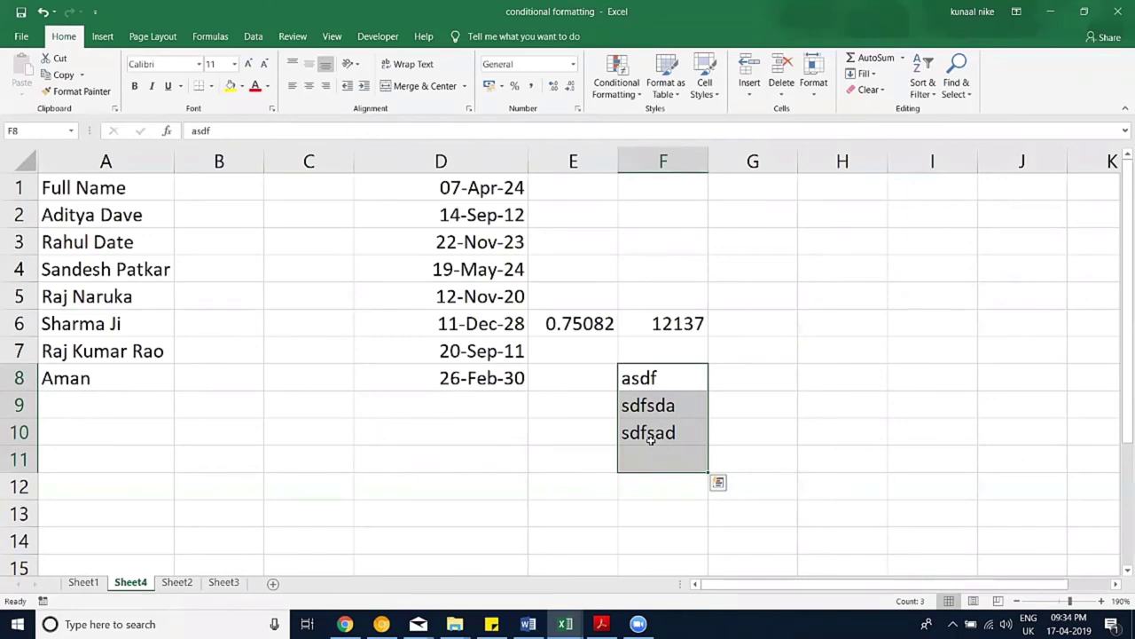
left_click(253, 37)
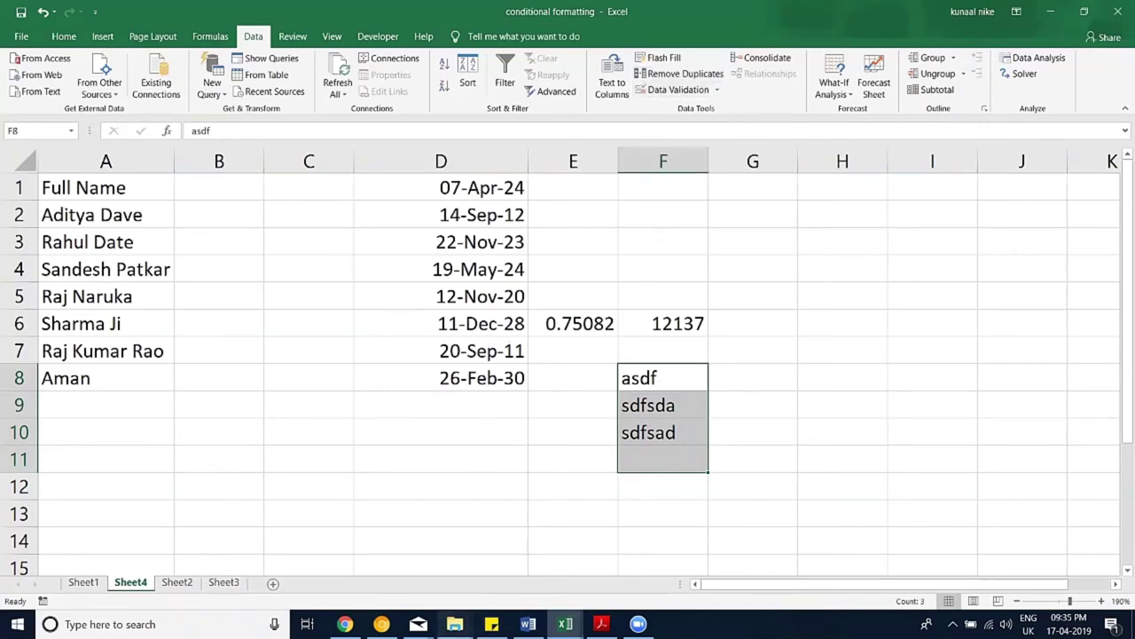
left_click(455, 623)
Step: In File Explorer, browse to FunXExcel Channel > 13. Data Cleaning > Remove Duplicate Working Files
left_click(535, 558)
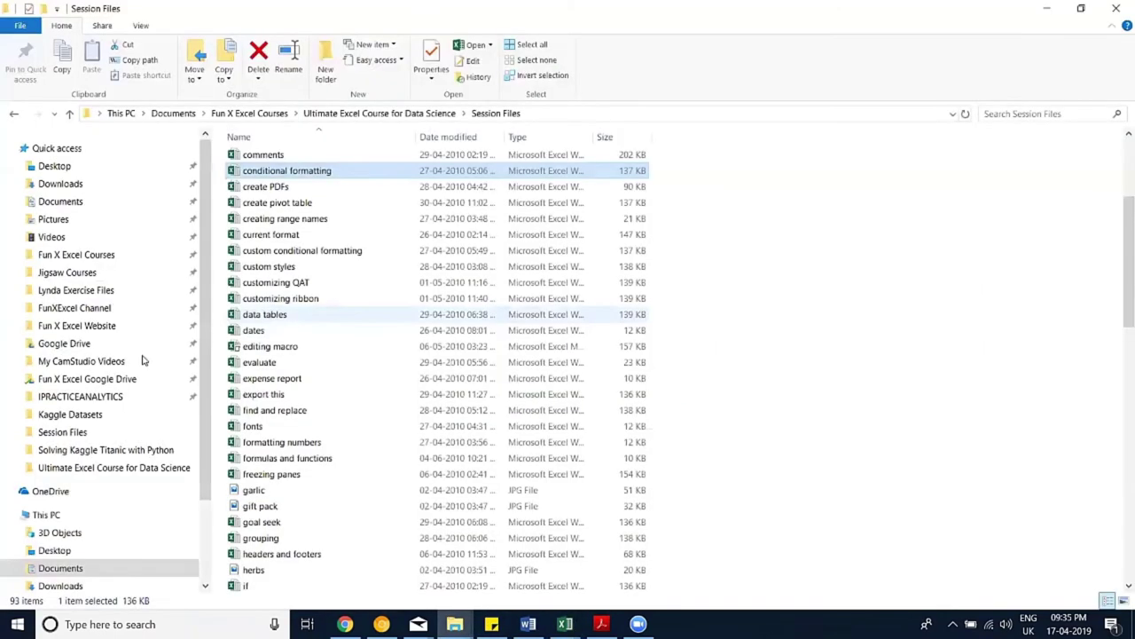
left_click(124, 310)
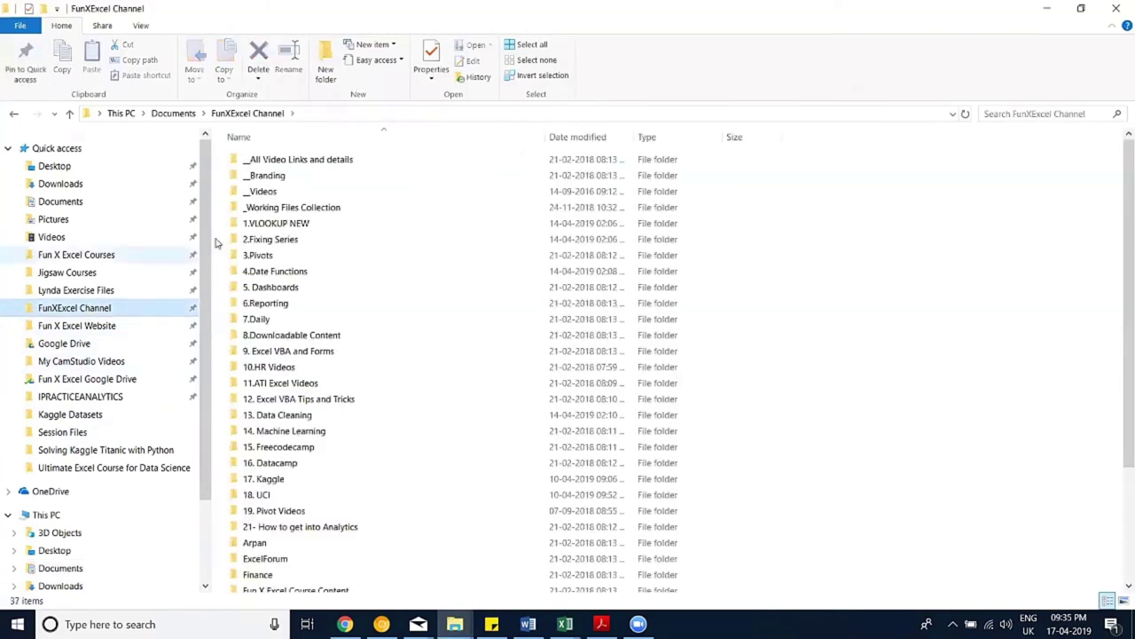
double_click(302, 311)
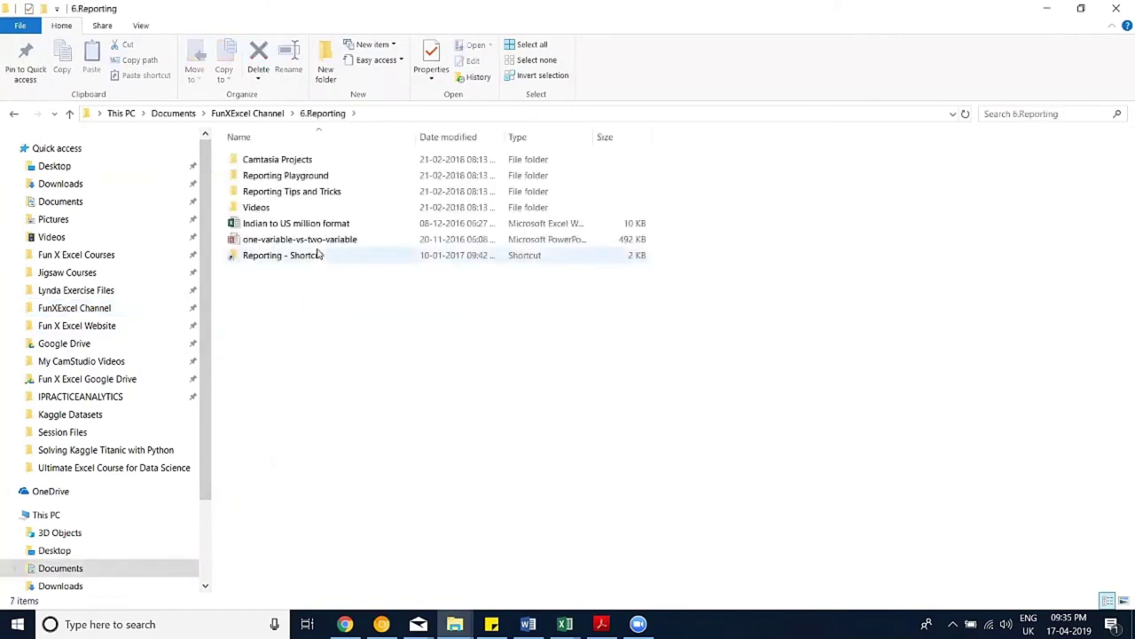
key("BackSpace")
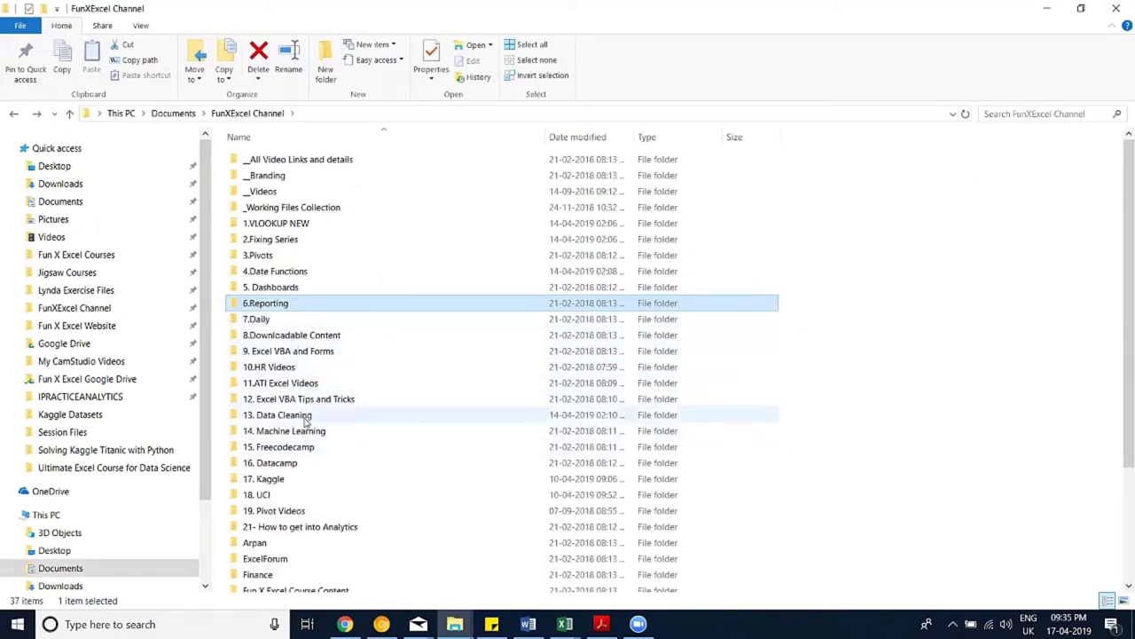
double_click(299, 414)
double_click(306, 162)
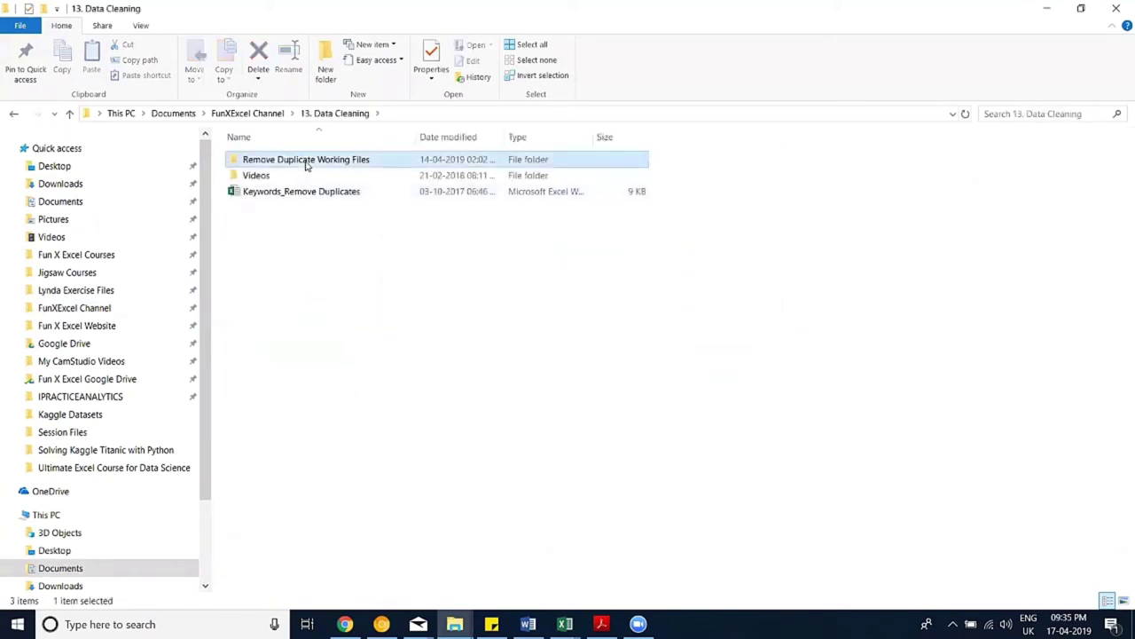
Step: Sort by Date modified and open the Data Cleaning_Removing Duplicates (1-10)_Start workbook
left_click(448, 137)
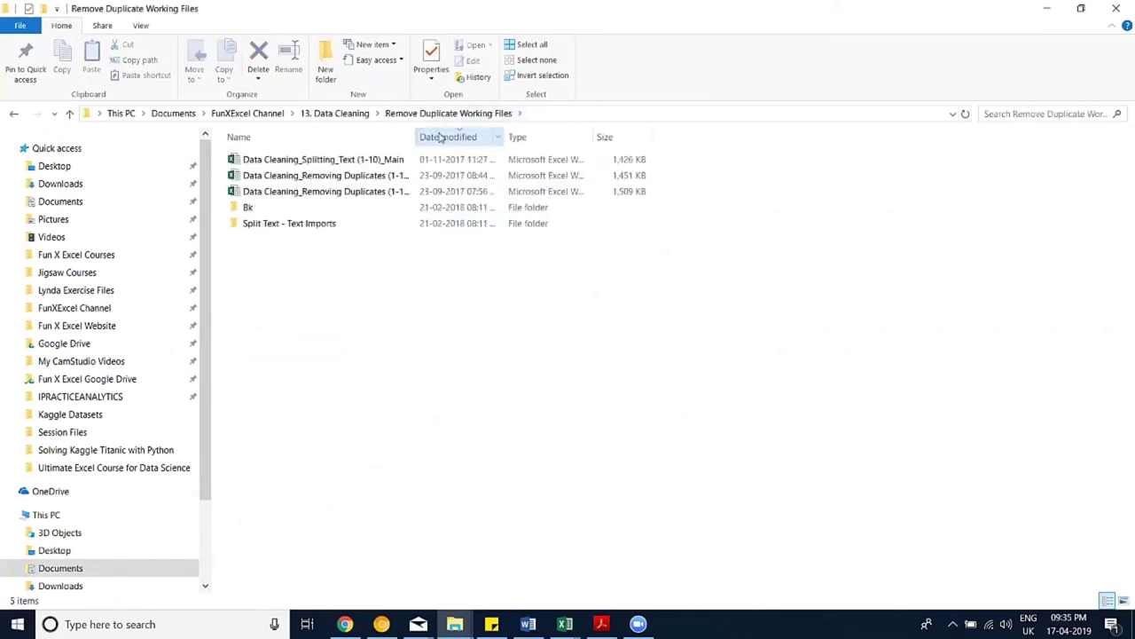
double_click(415, 136)
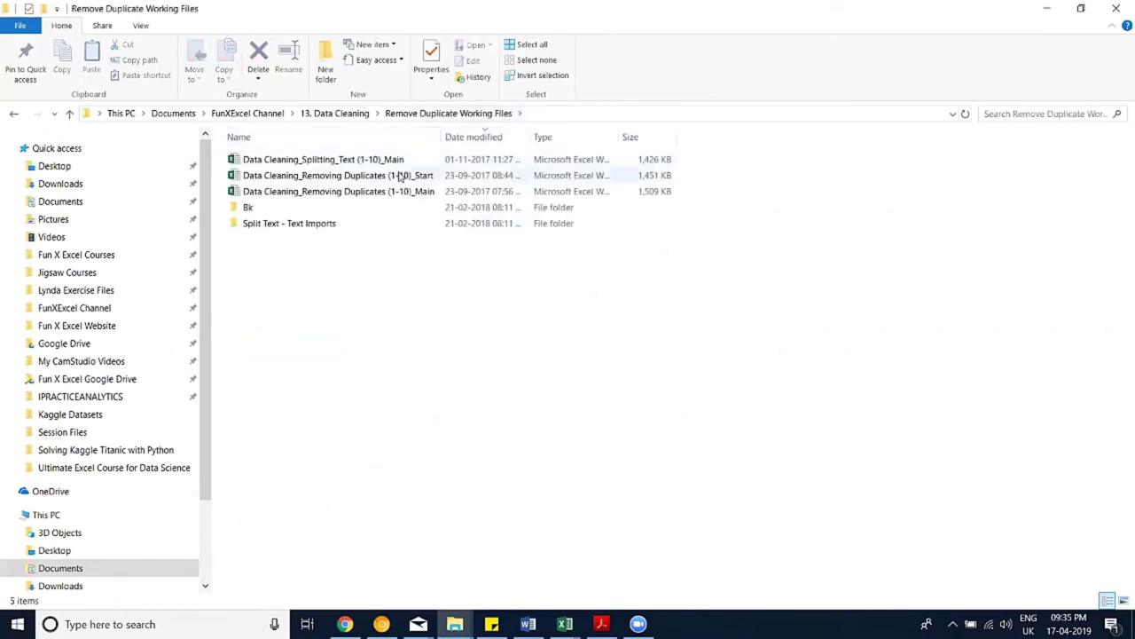
left_click(395, 175)
double_click(395, 175)
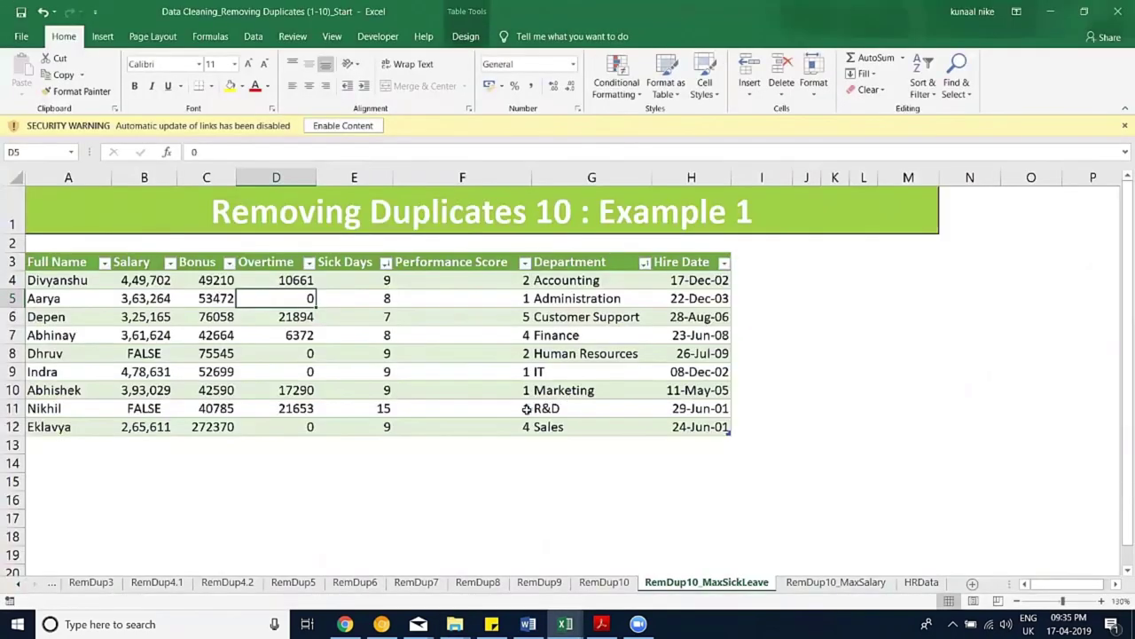
mouse_move(566, 624)
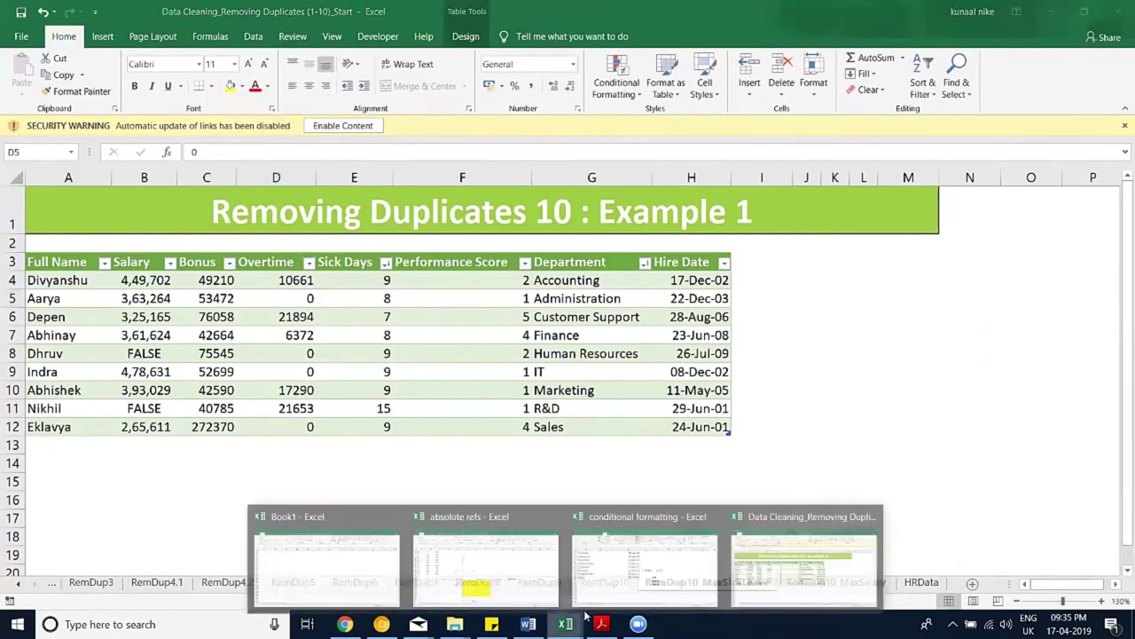
left_click(645, 555)
Step: Enter =RANDBETWEEN(1,10) in cell G7
left_click(723, 340)
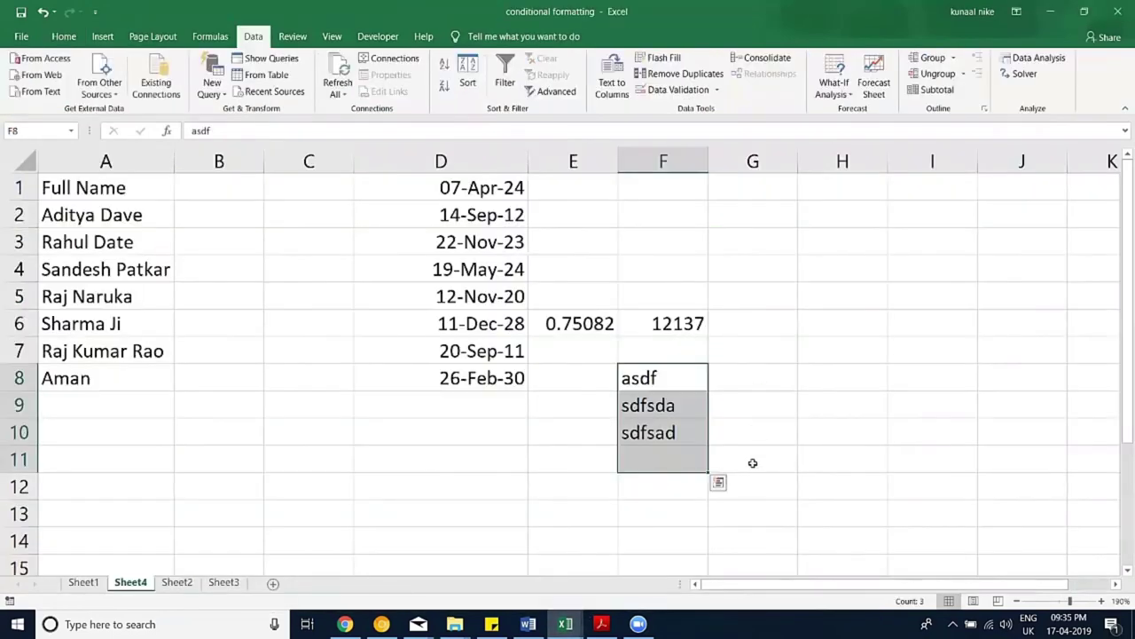
type("=ra")
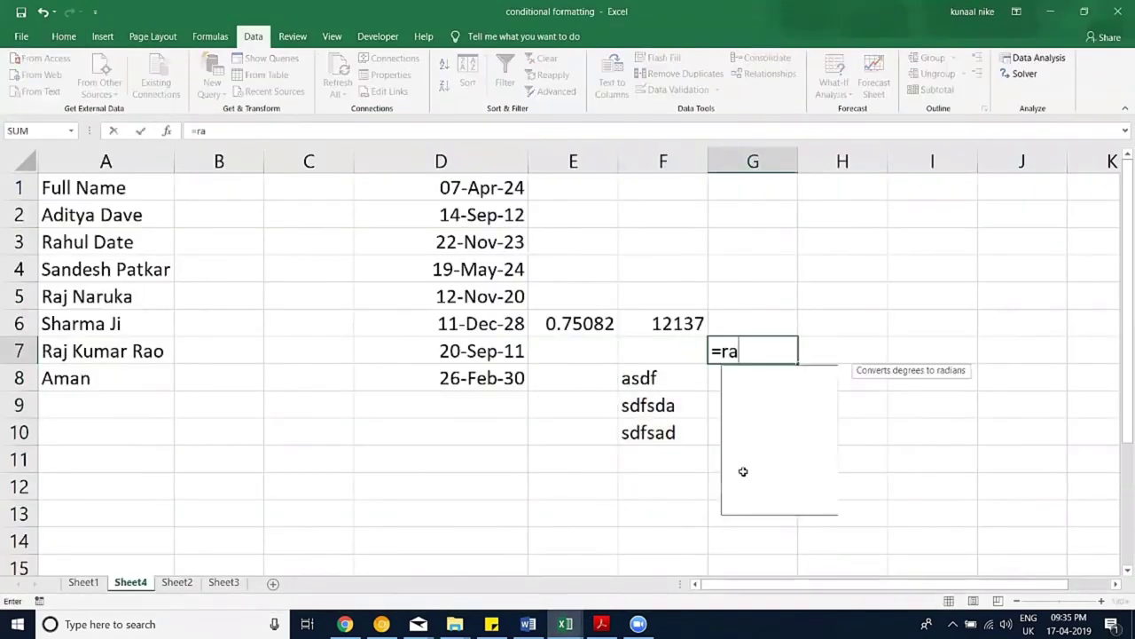
type("n")
key("Down")
key("Tab")
type("1,10")
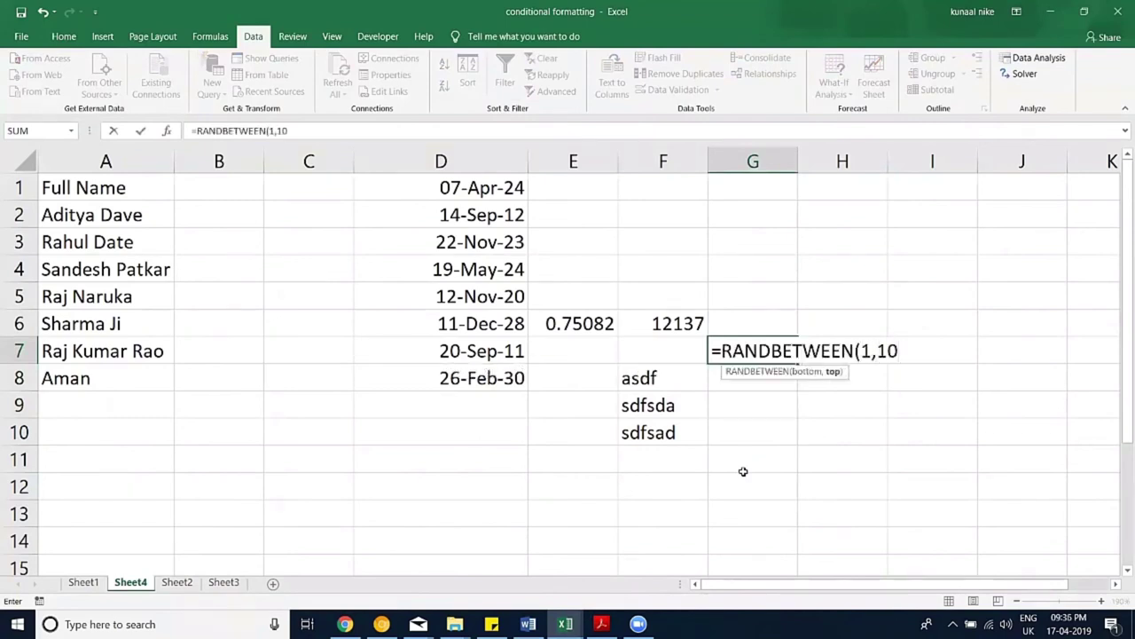
key("Return")
Step: Recalculate the sheet several times so G7 draws new random numbers
left_click(772, 346)
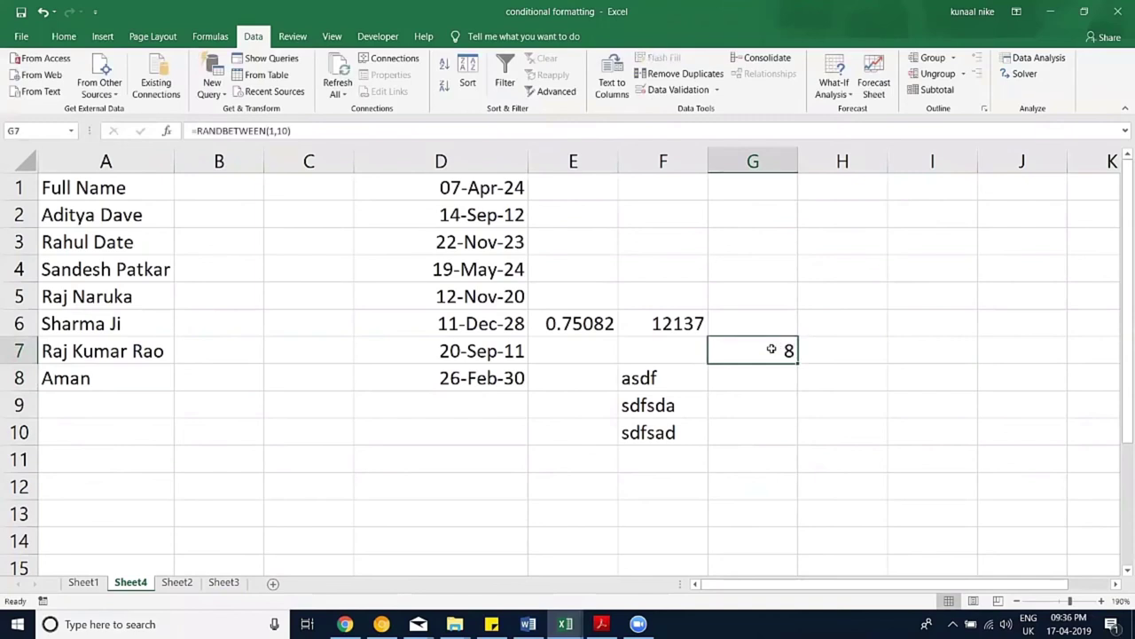
double_click(771, 349)
key("Escape")
left_click(769, 391)
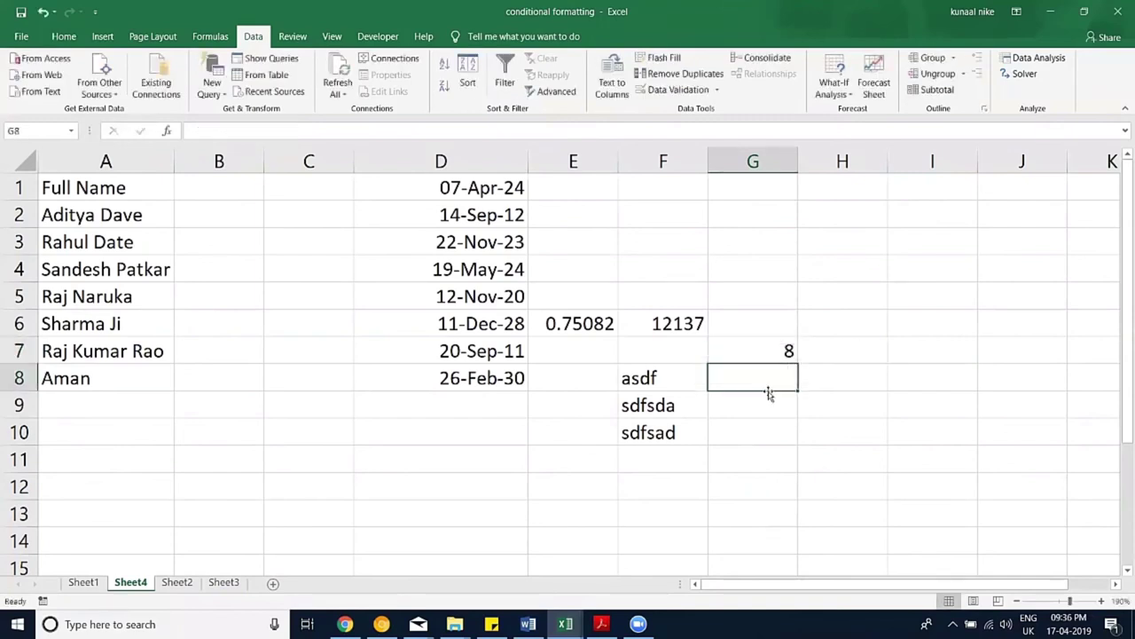
key("F2")
key("Return")
key("F2")
key("Return")
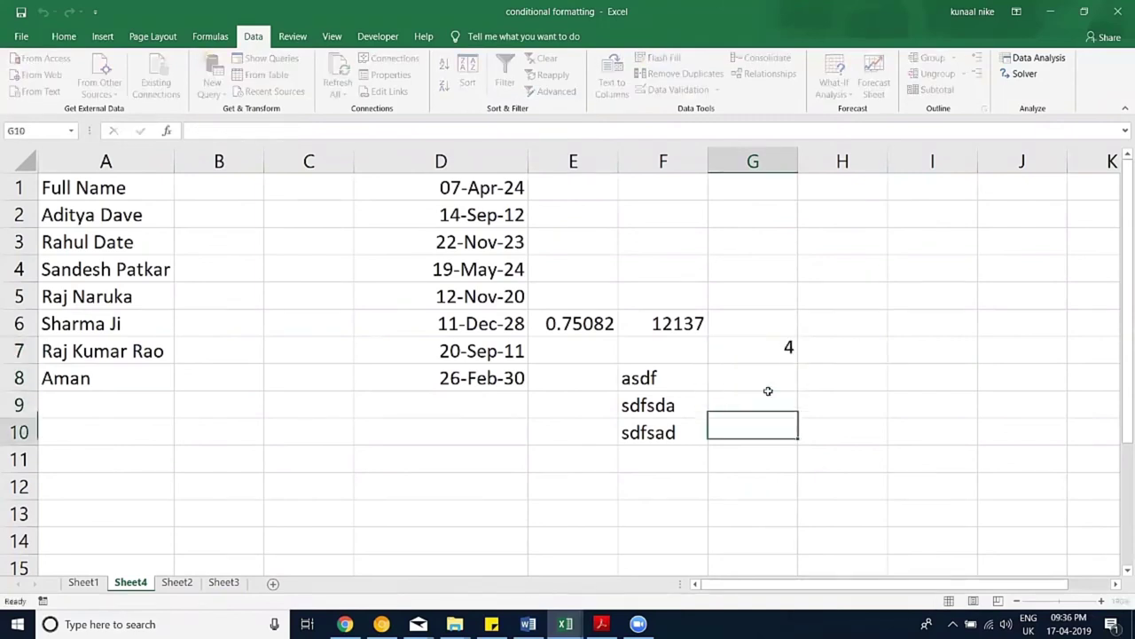
key("F2")
key("Return")
key("F2")
key("Escape")
Step: Copy G7 and paste it back as values, fixing it at 9
left_click(789, 350)
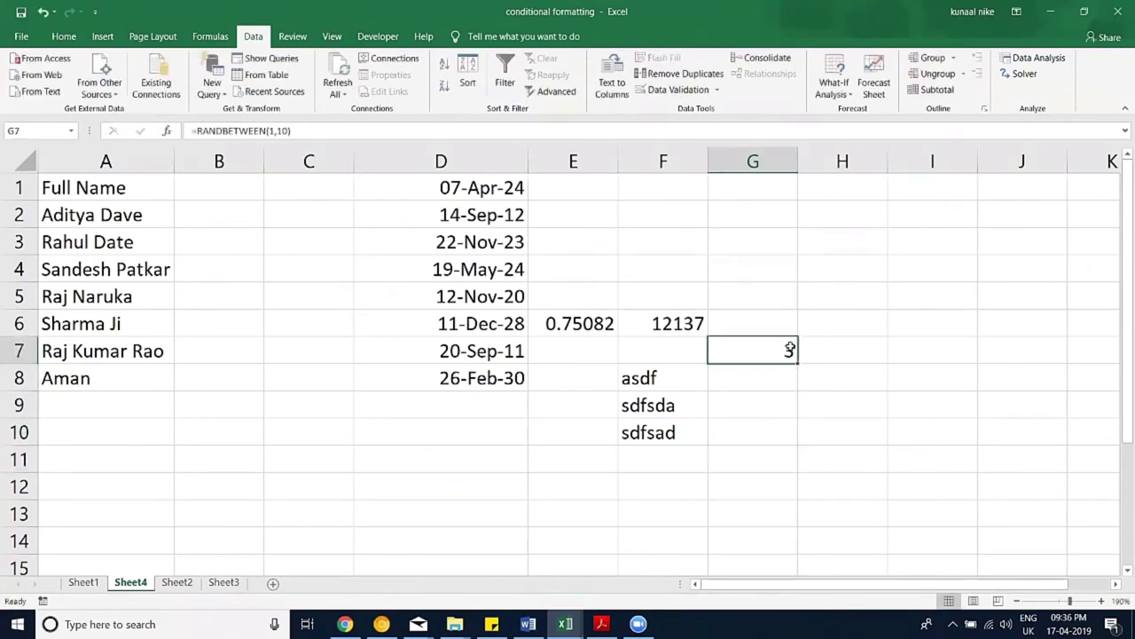
key("ctrl+c")
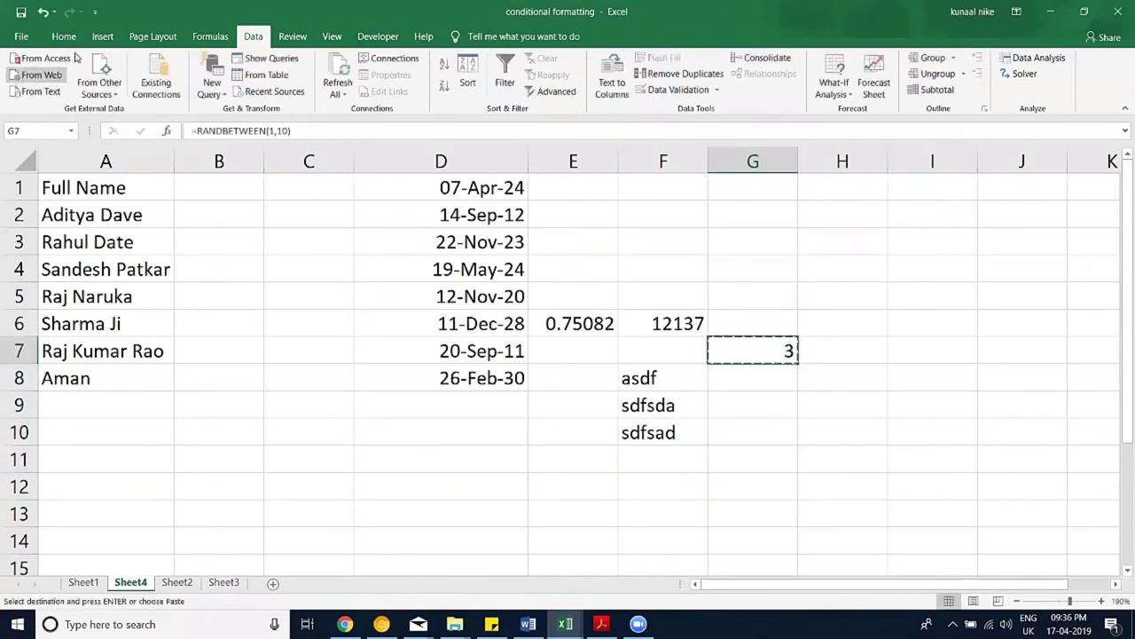
left_click(63, 36)
left_click(22, 92)
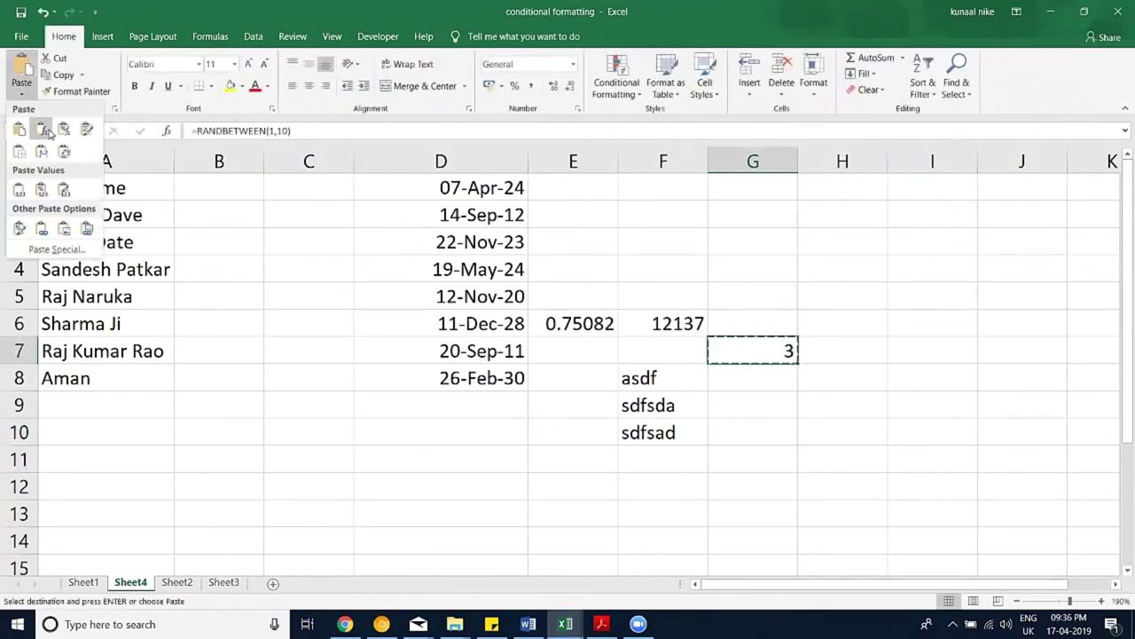
left_click(18, 187)
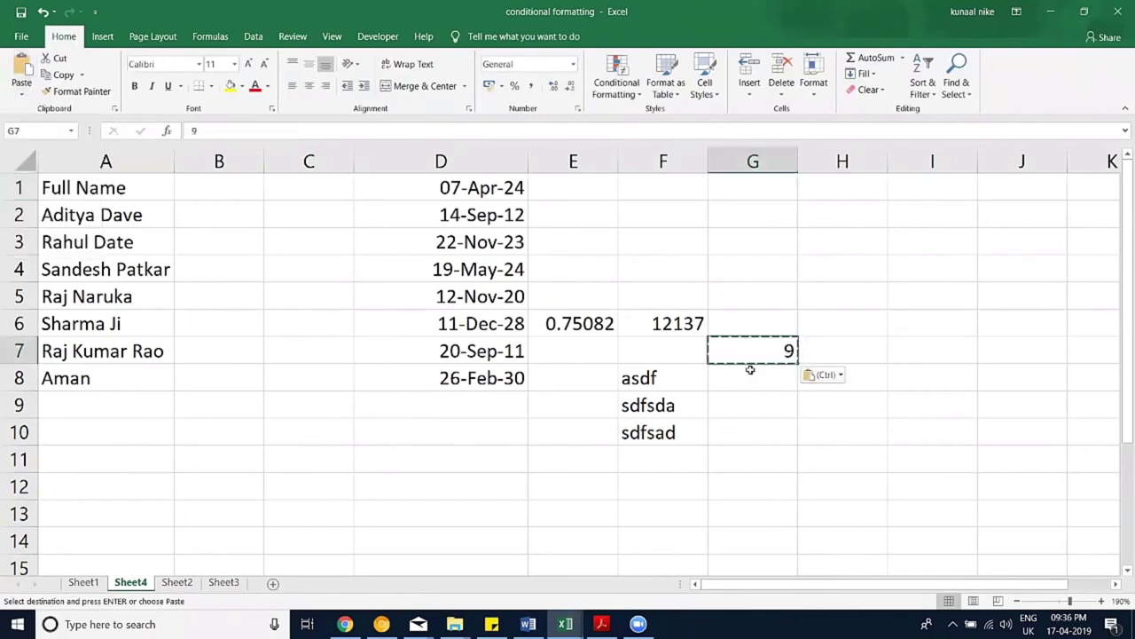
double_click(195, 130)
key("Escape")
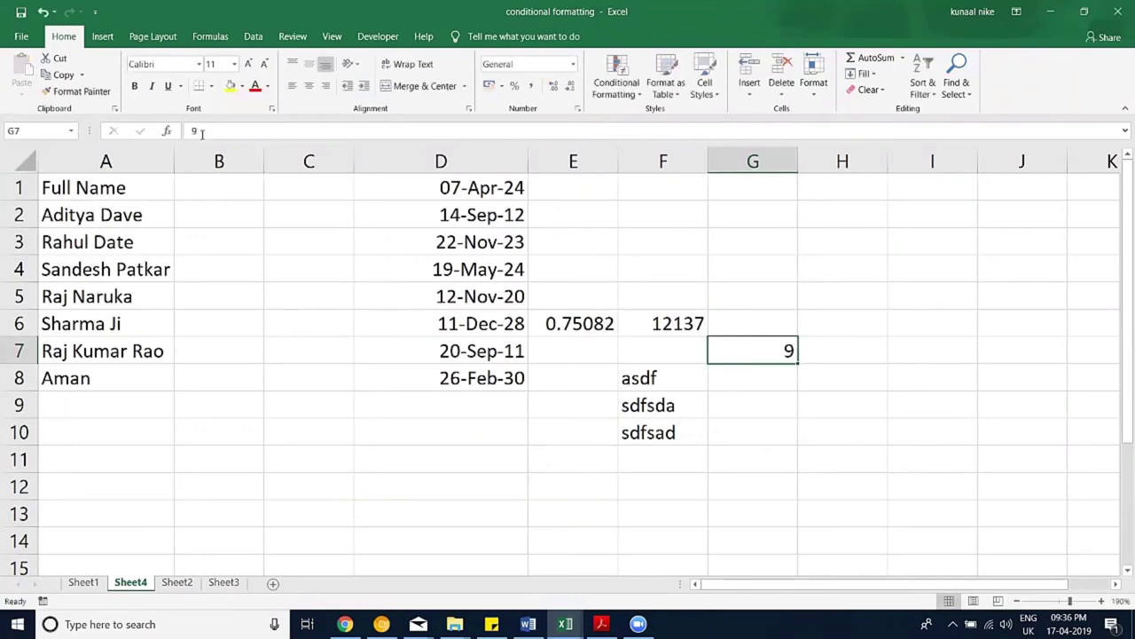
left_click(546, 405)
left_click(568, 621)
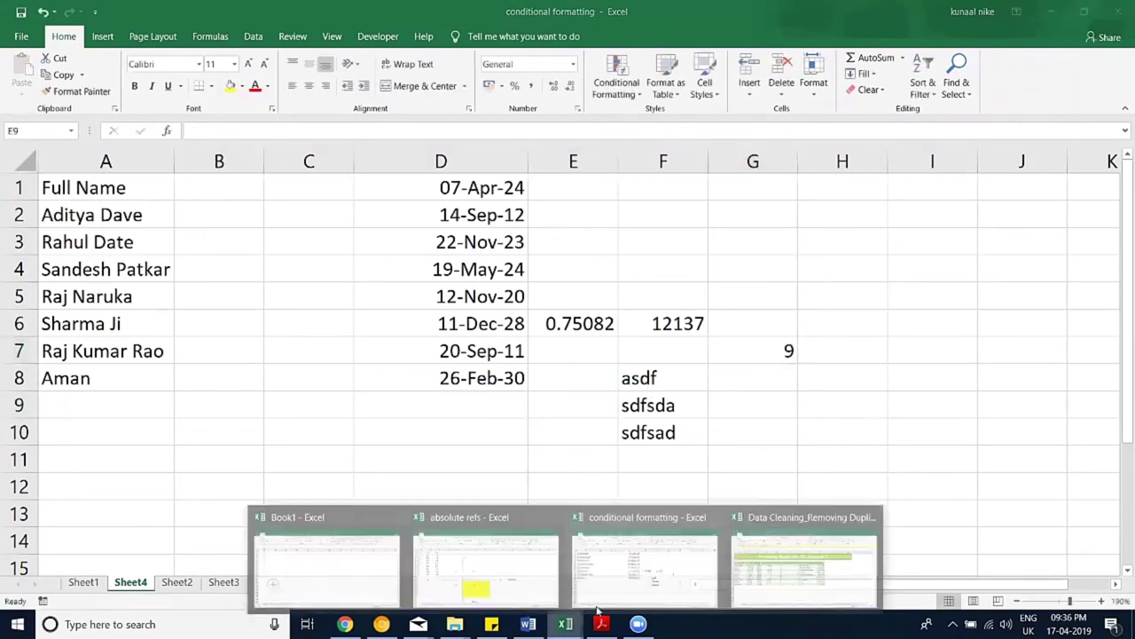
Step: Glance at the Data Cleaning workbook, then copy G7 holding 9
left_click(780, 562)
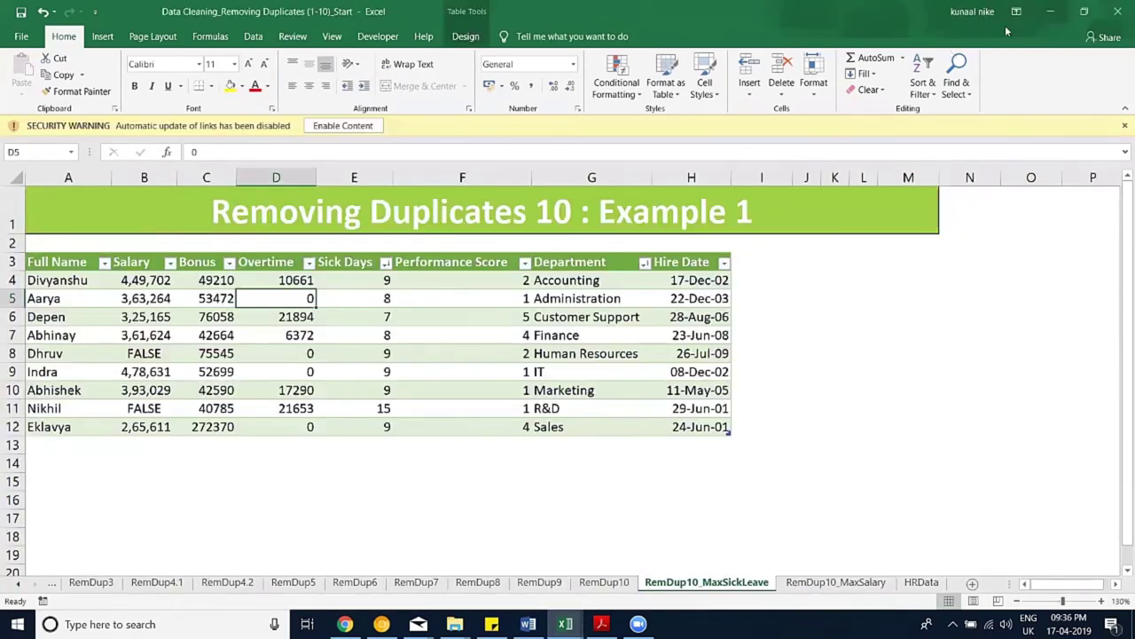
left_click(1050, 11)
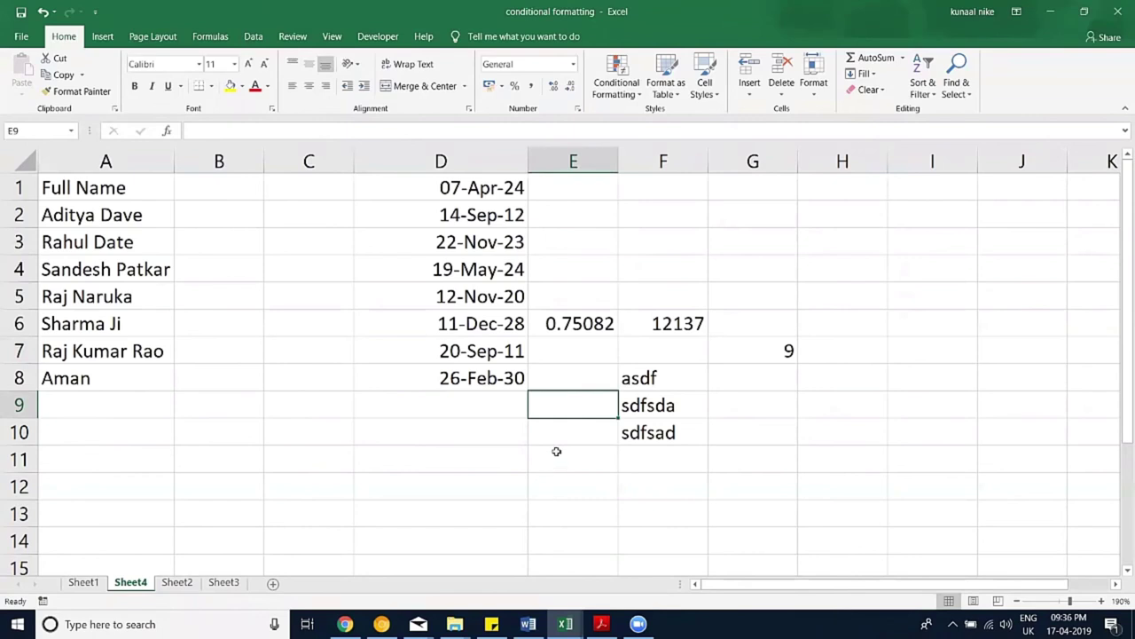
left_click(756, 358)
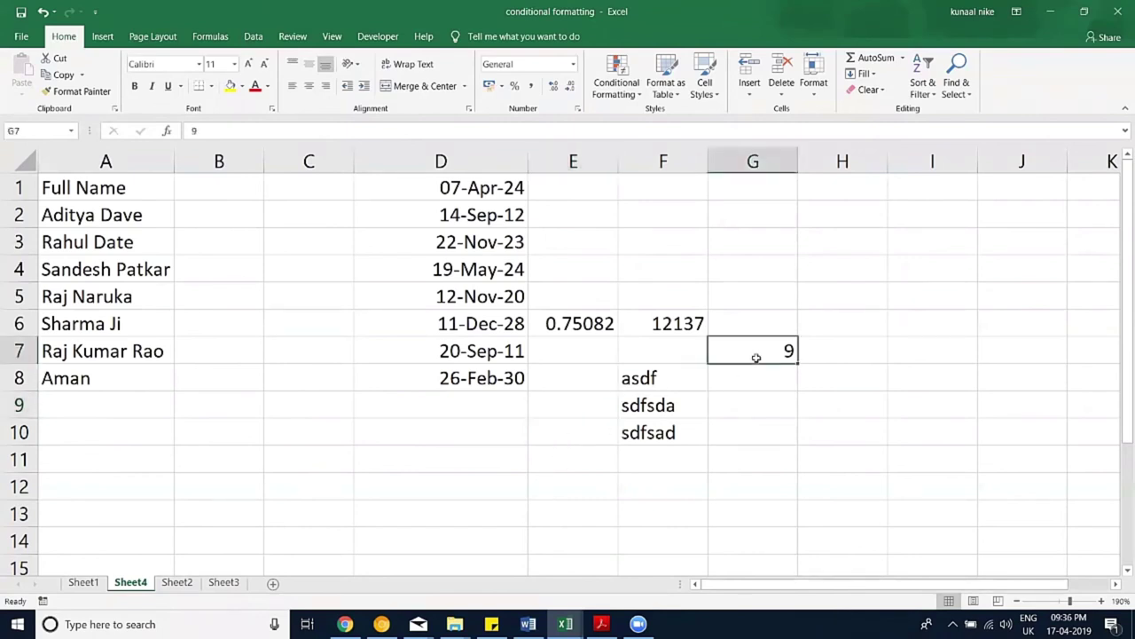
key("ctrl+c")
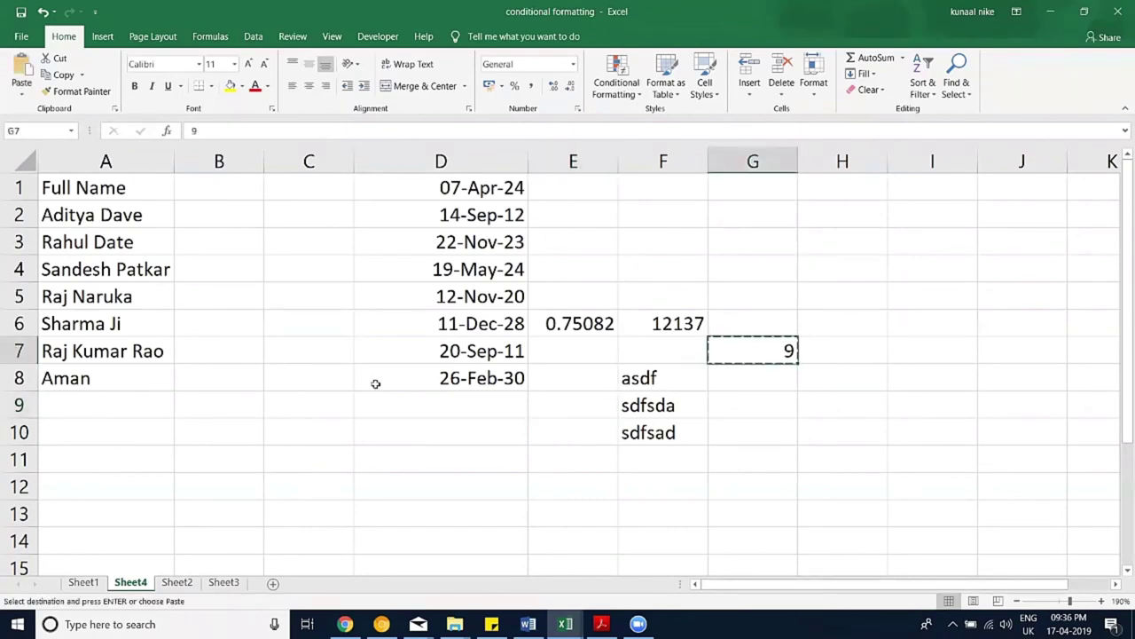
Step: Open Paste Special for D11, cancel it, and switch to the absolute refs workbook
left_click(390, 458)
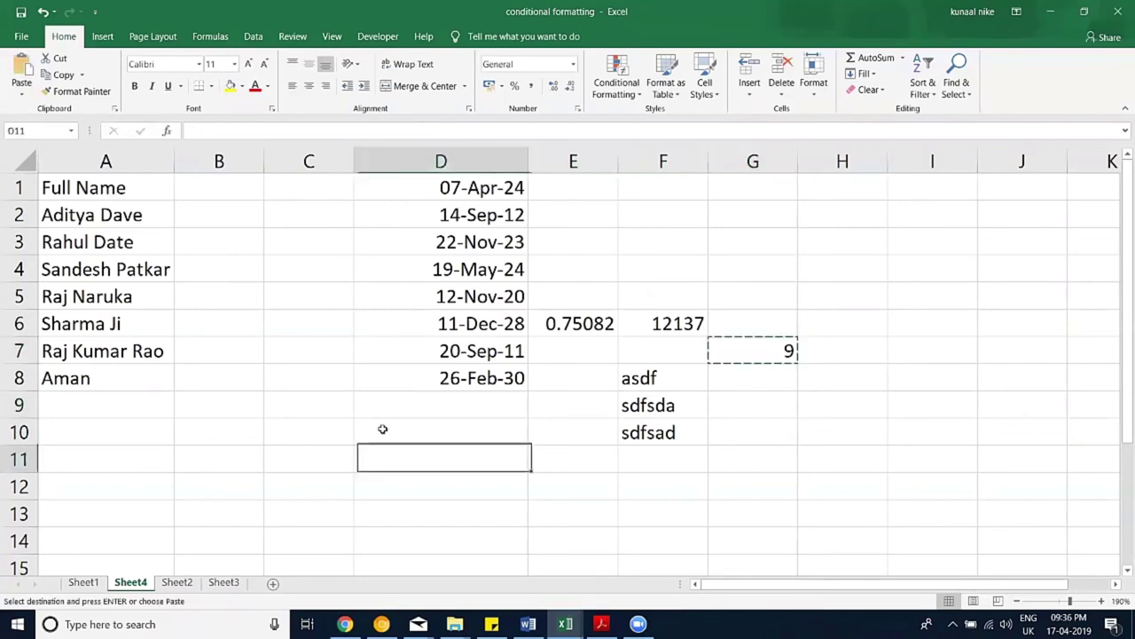
left_click(22, 93)
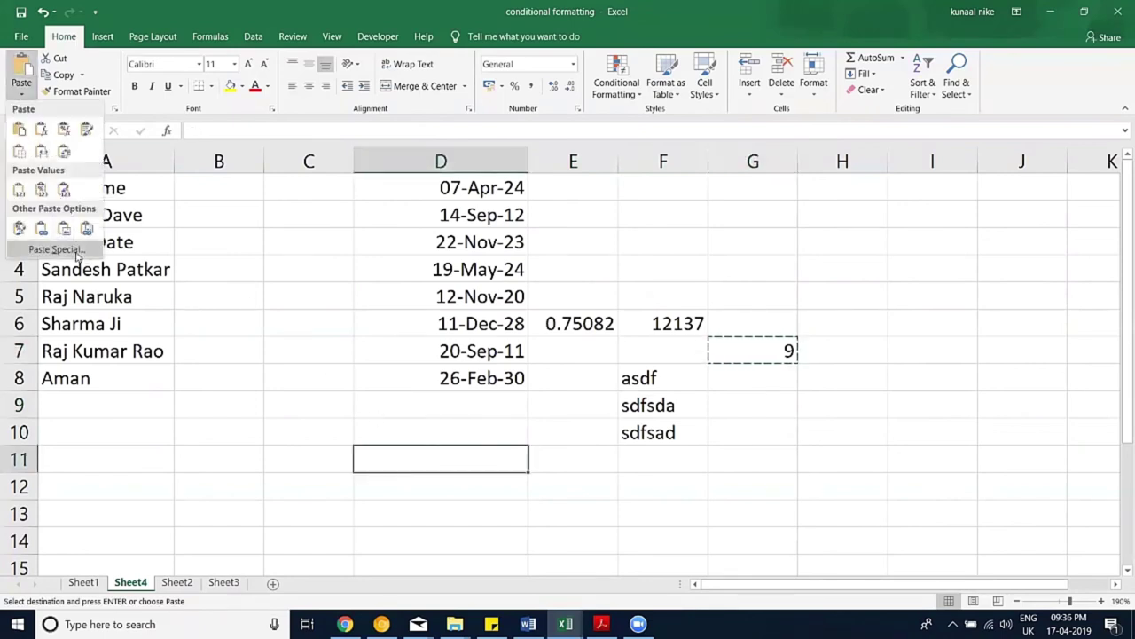
left_click(84, 252)
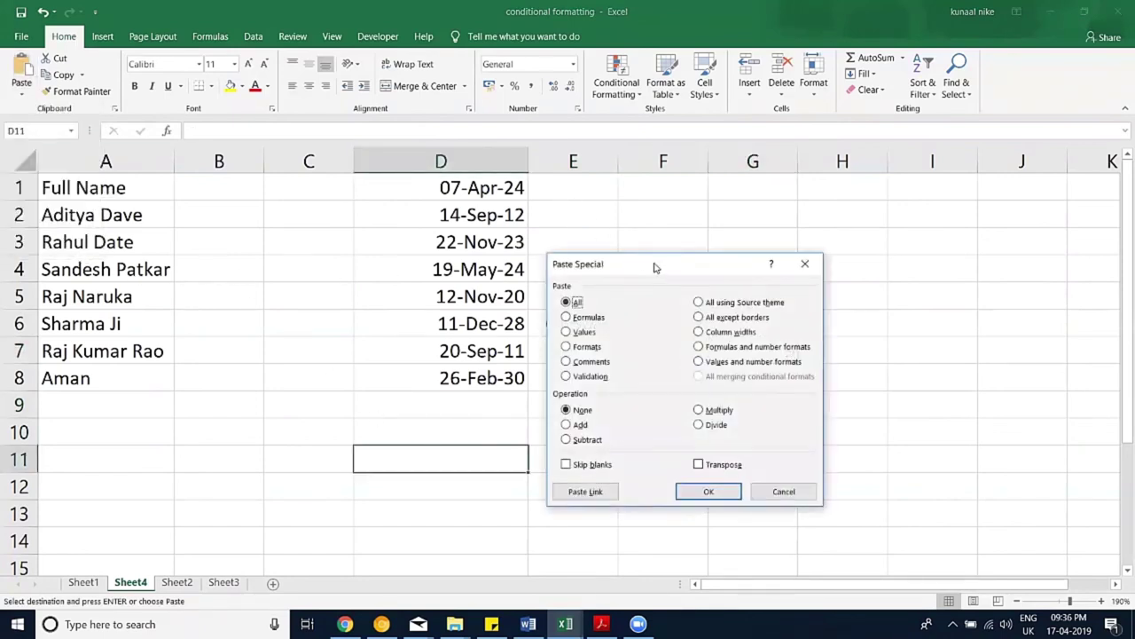
left_click_drag(653, 268, 312, 160)
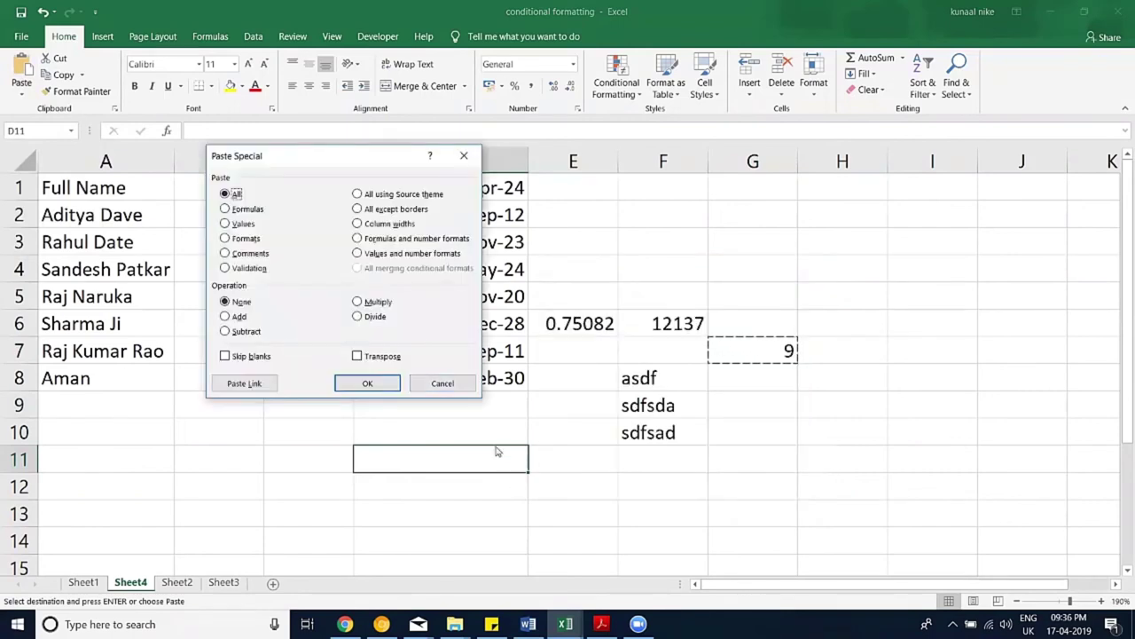
left_click(448, 388)
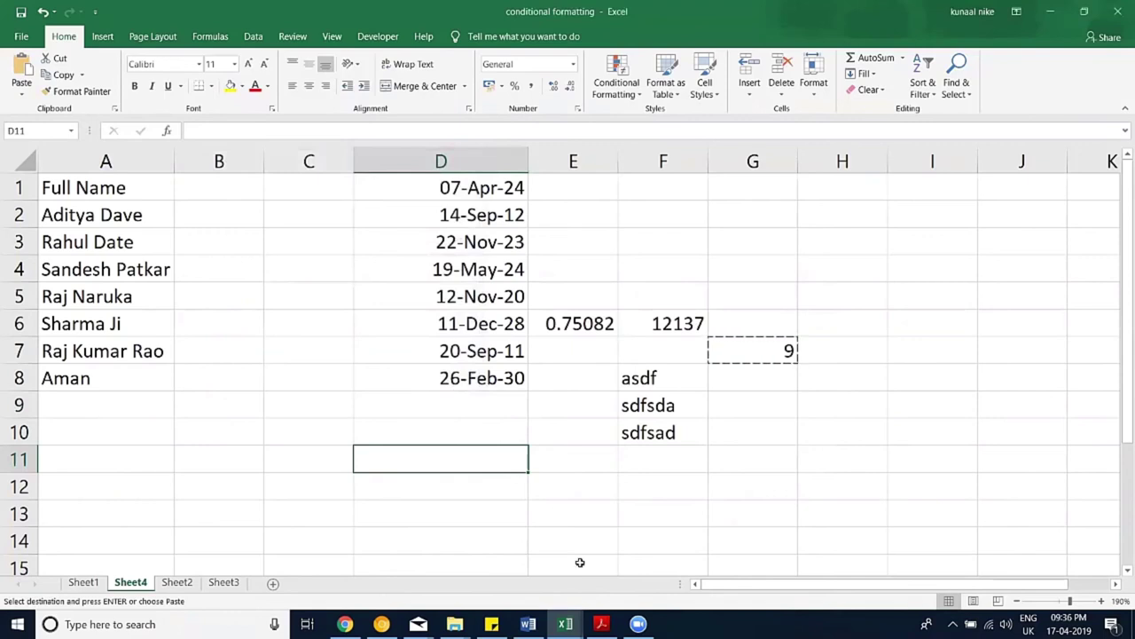
left_click(565, 623)
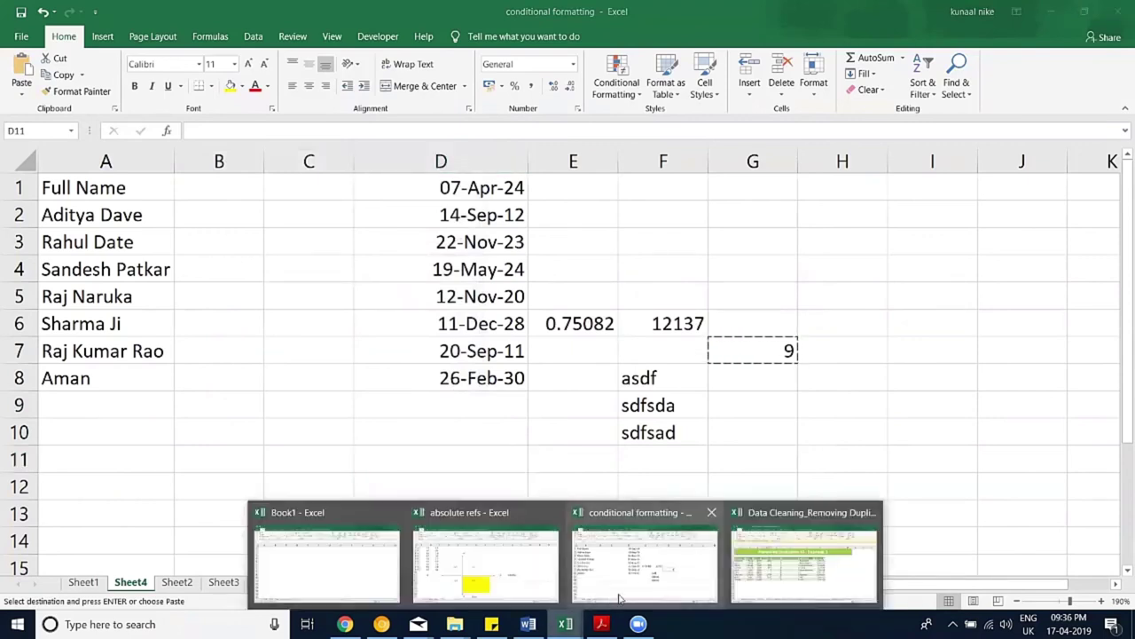
left_click(520, 576)
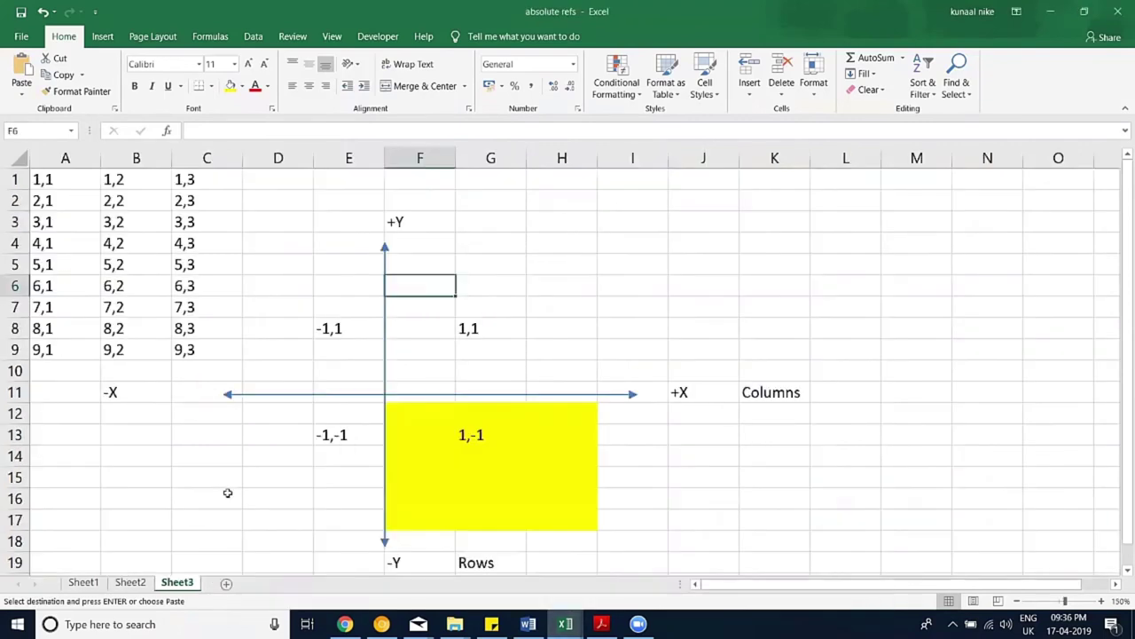
Step: Move to the Travel Expenses table and inspect B4's formula, B6:D12, G3 and H1
left_click(133, 582)
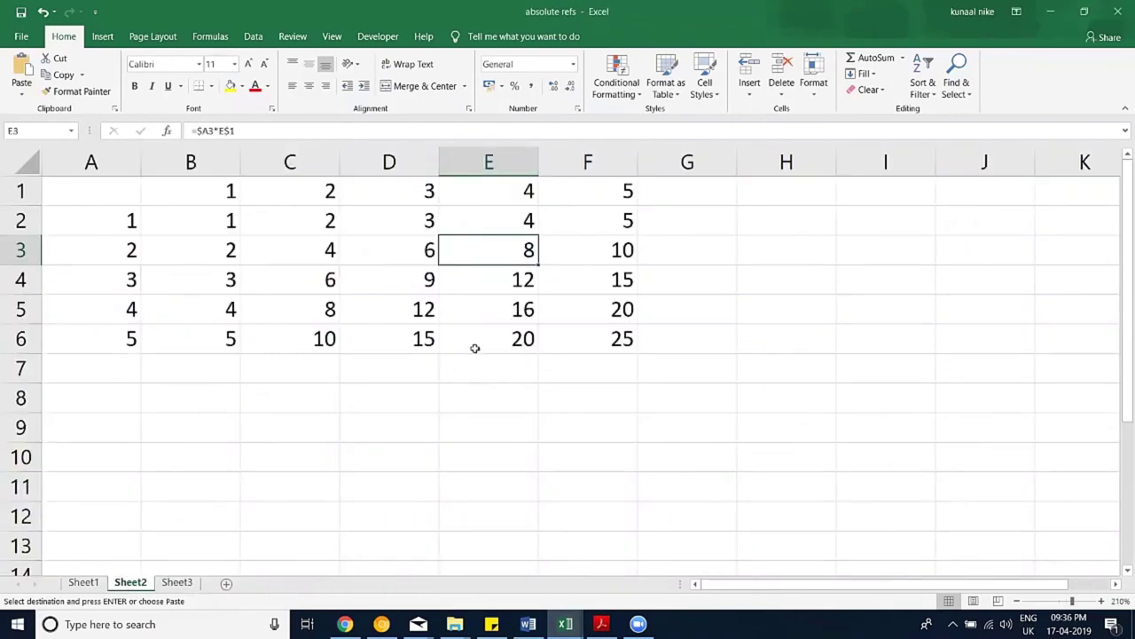
left_click(336, 401)
left_click(231, 290)
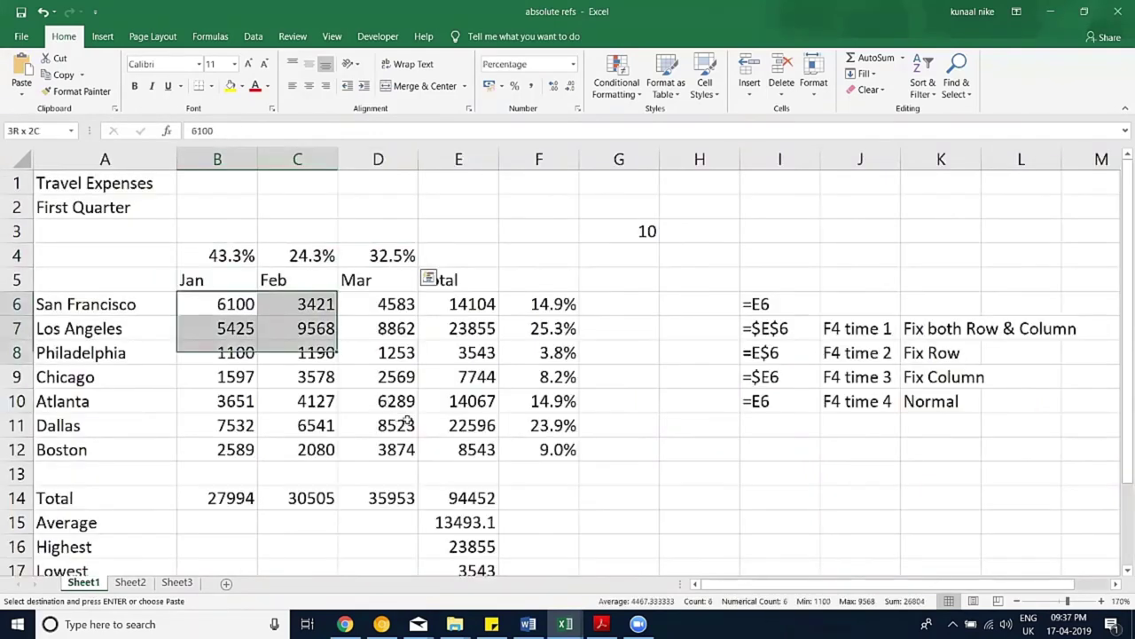
left_click_drag(399, 422, 413, 455)
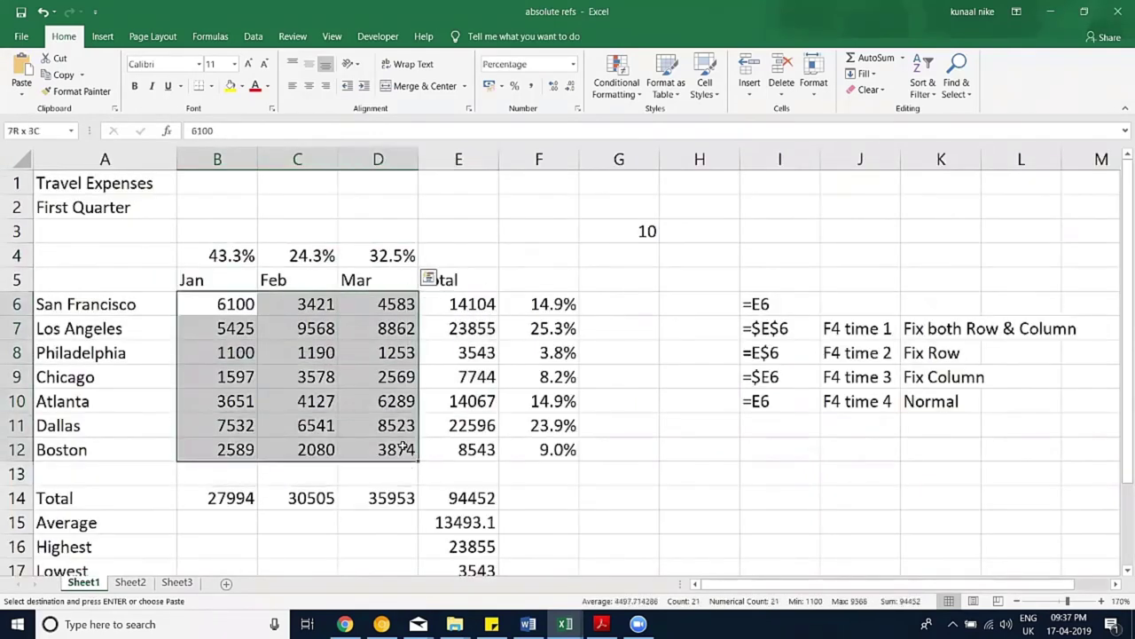
key("Escape")
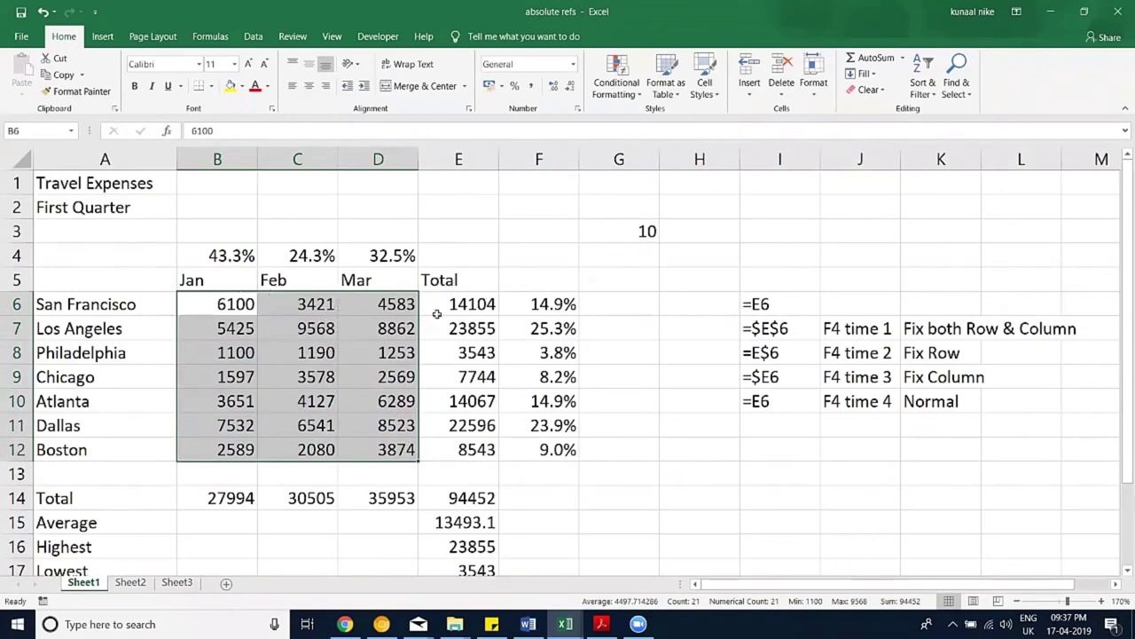
left_click(620, 235)
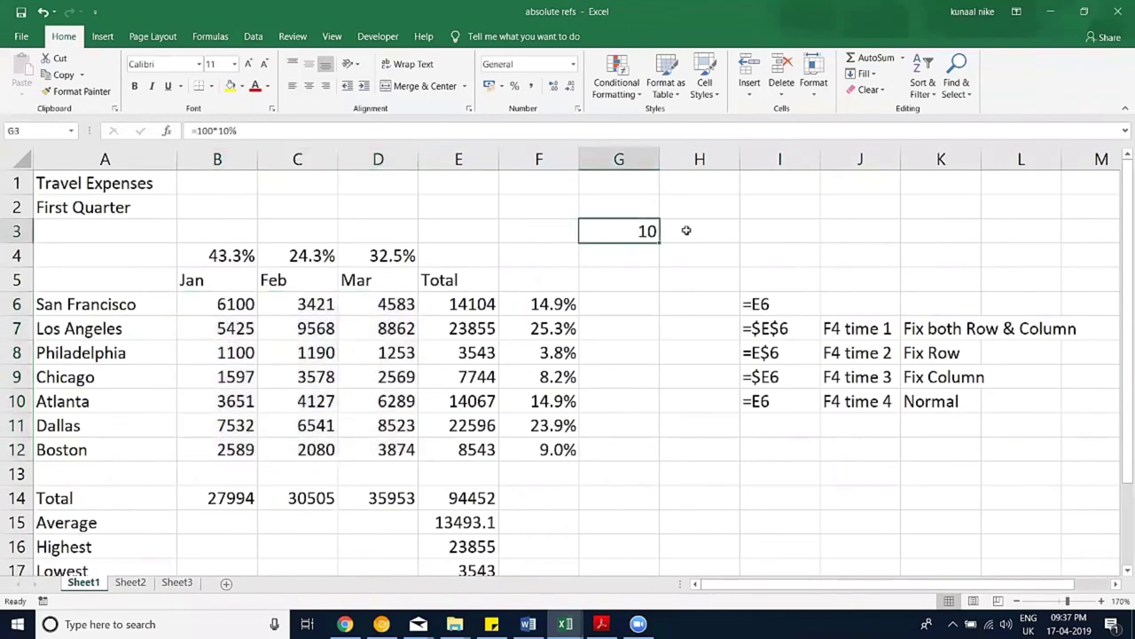
left_click(693, 212)
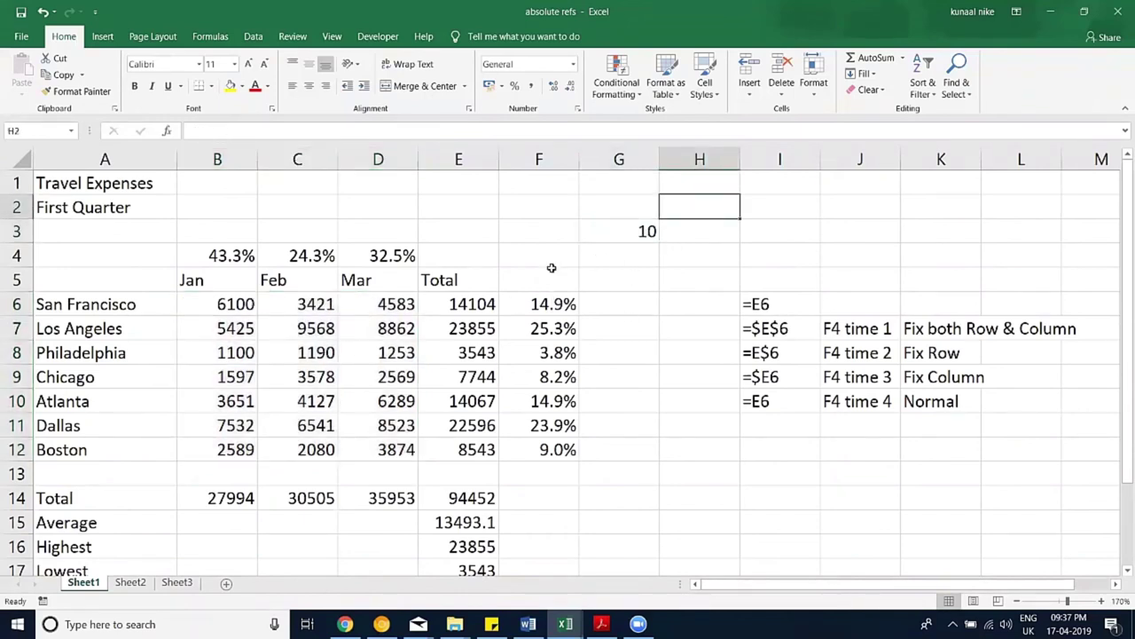
left_click(702, 184)
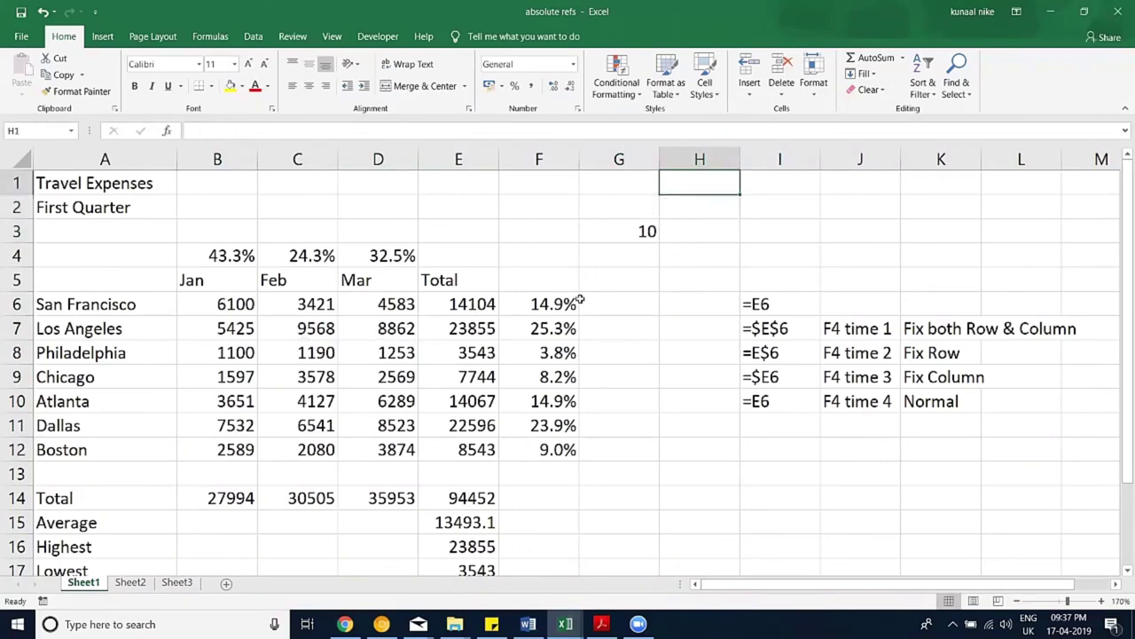
Step: Enter 10 in H1, Paste Special Divide B6:D12 by it, then undo
type("10")
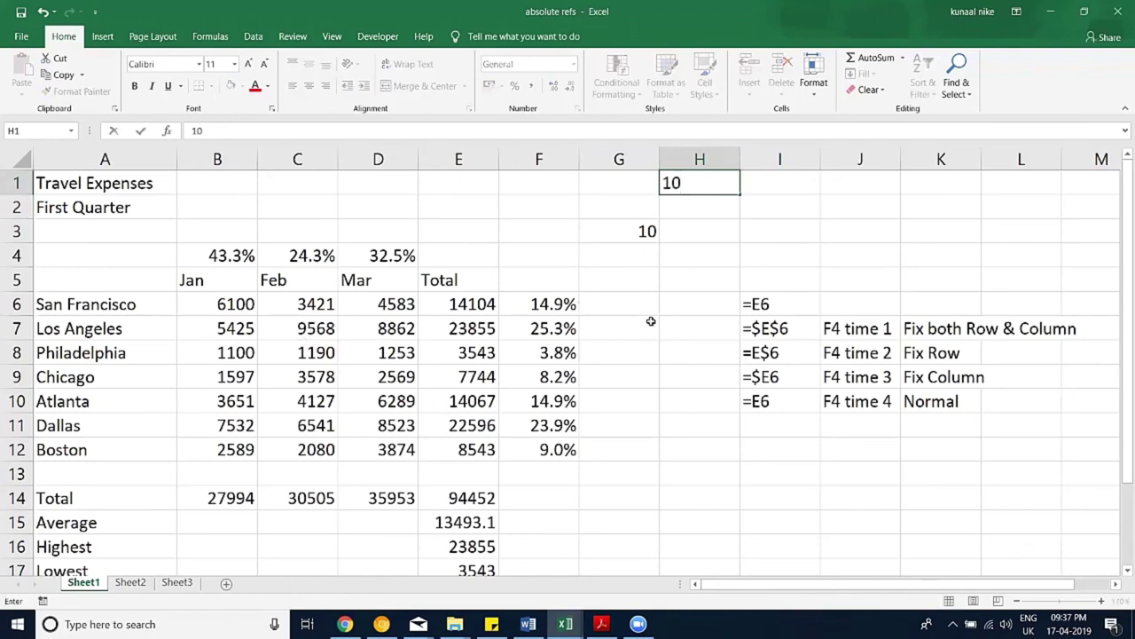
left_click(650, 328)
left_click(675, 184)
key("ctrl+c")
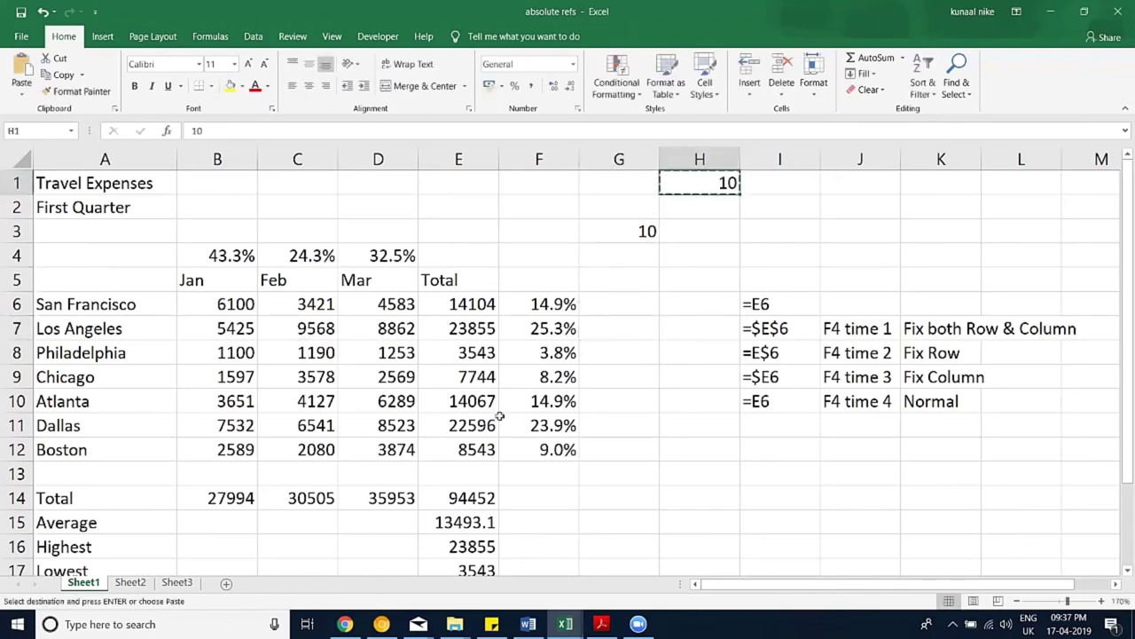
left_click_drag(395, 449, 214, 297)
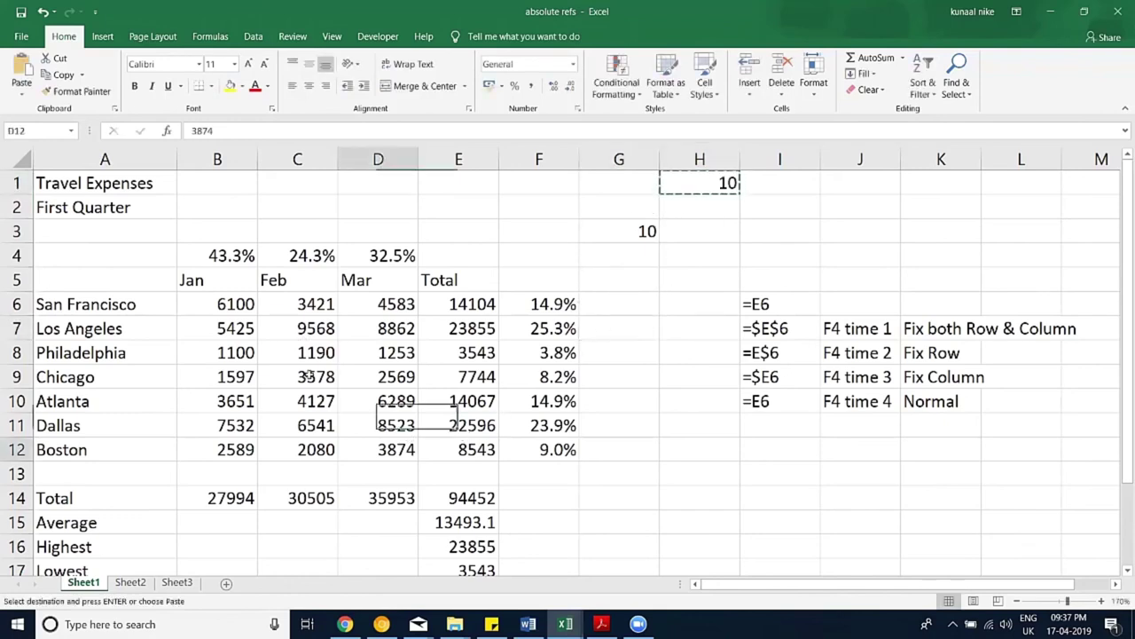
right_click(215, 297)
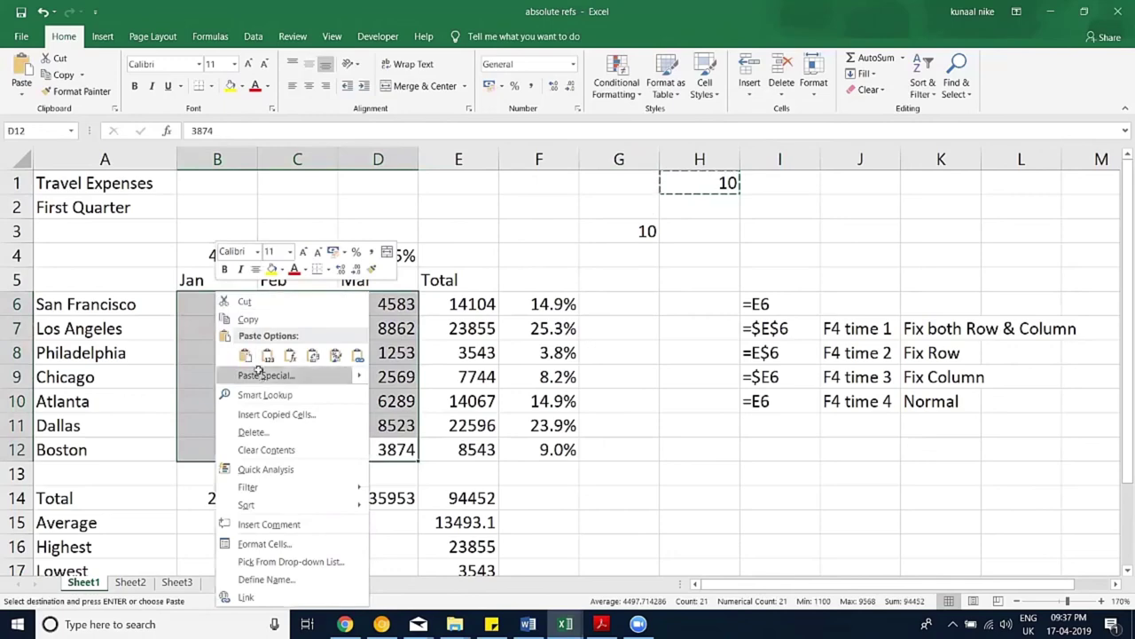
key("Escape")
key("ctrl+alt+v")
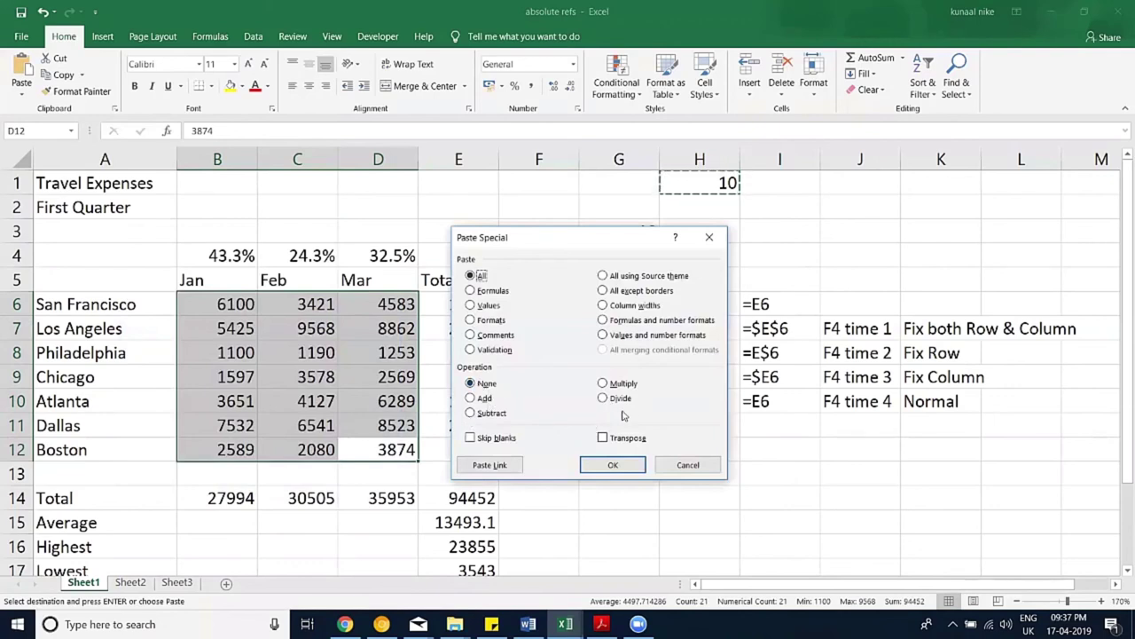
left_click(612, 398)
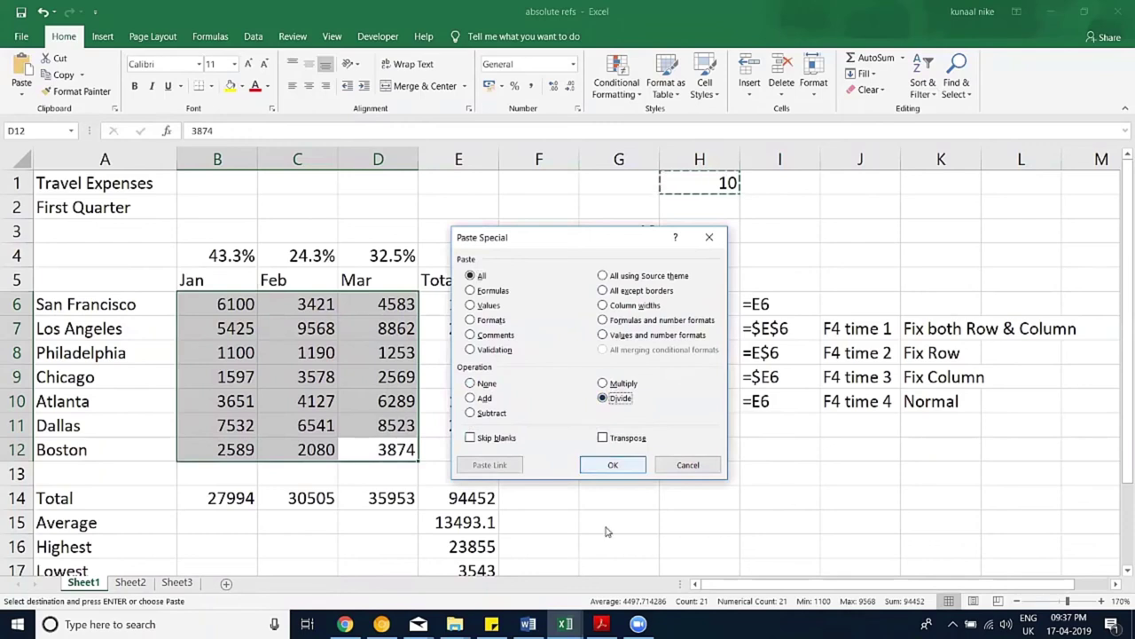
left_click(612, 466)
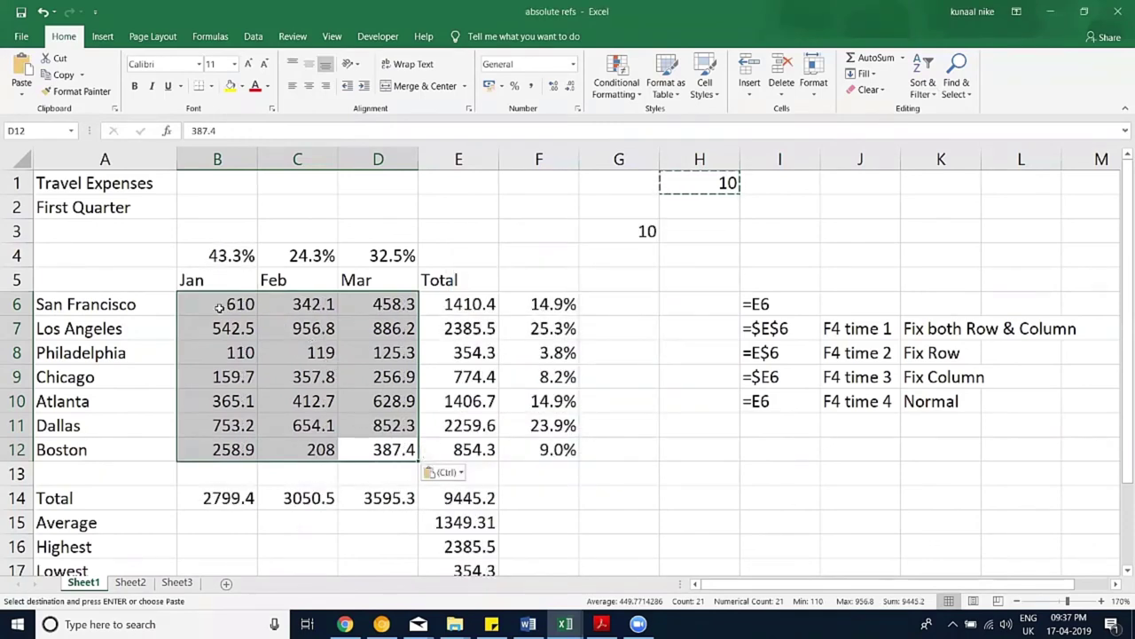
key("ctrl+z")
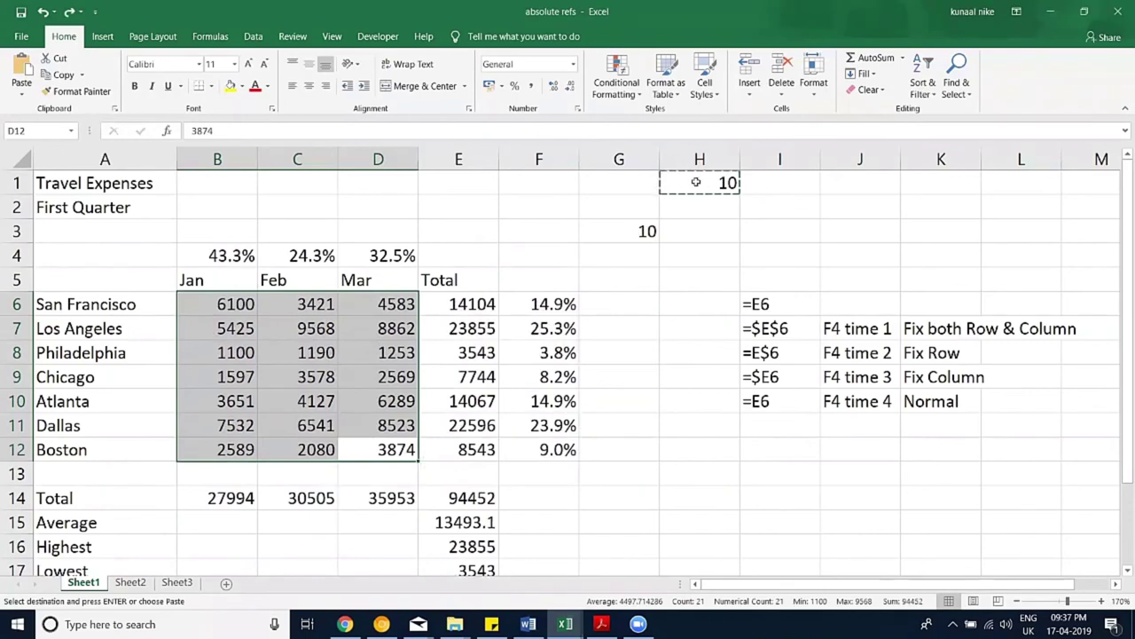
Step: Reopen Paste Special on B6:D12 with H1 copied, and cancel without pasting
left_click(696, 182)
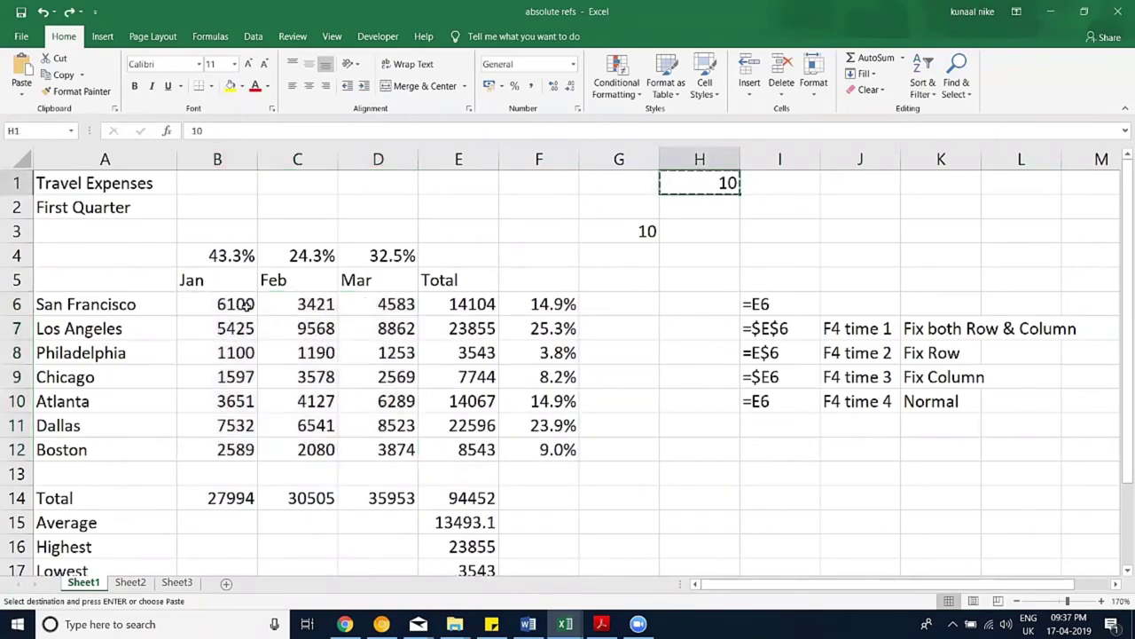
left_click_drag(241, 304, 395, 448)
right_click(380, 393)
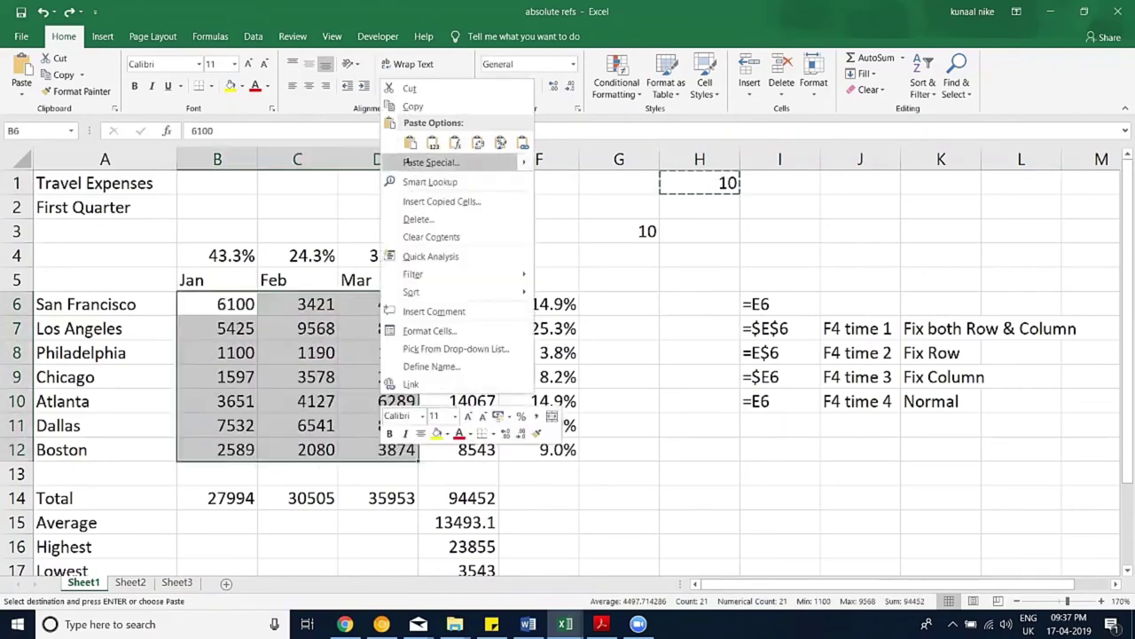
left_click(435, 161)
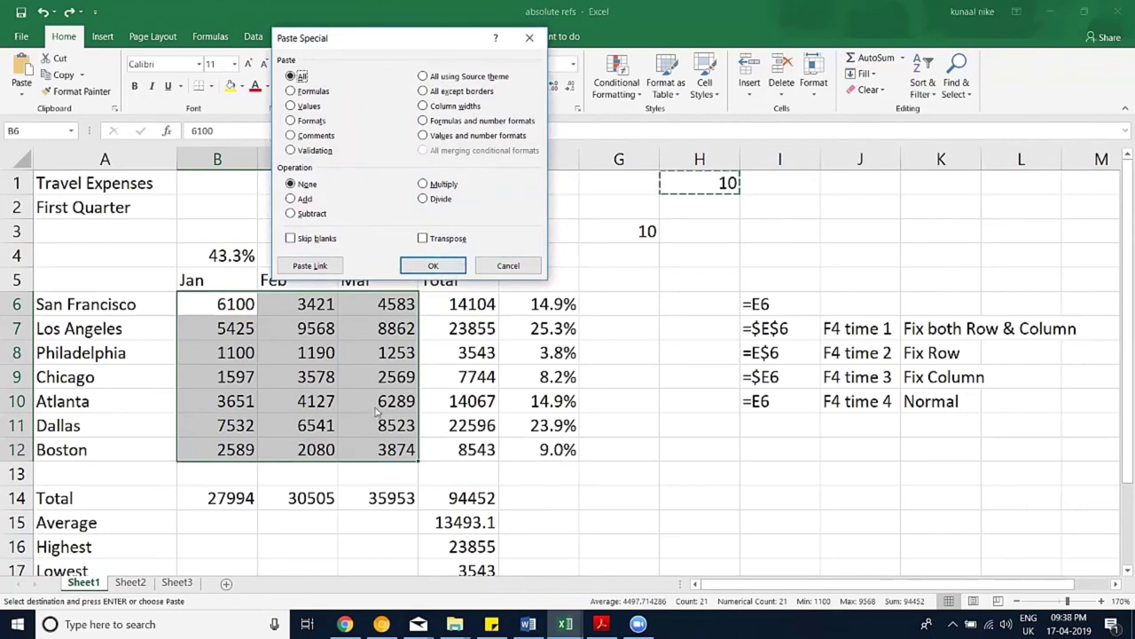
left_click(507, 265)
left_click_drag(206, 299, 382, 448)
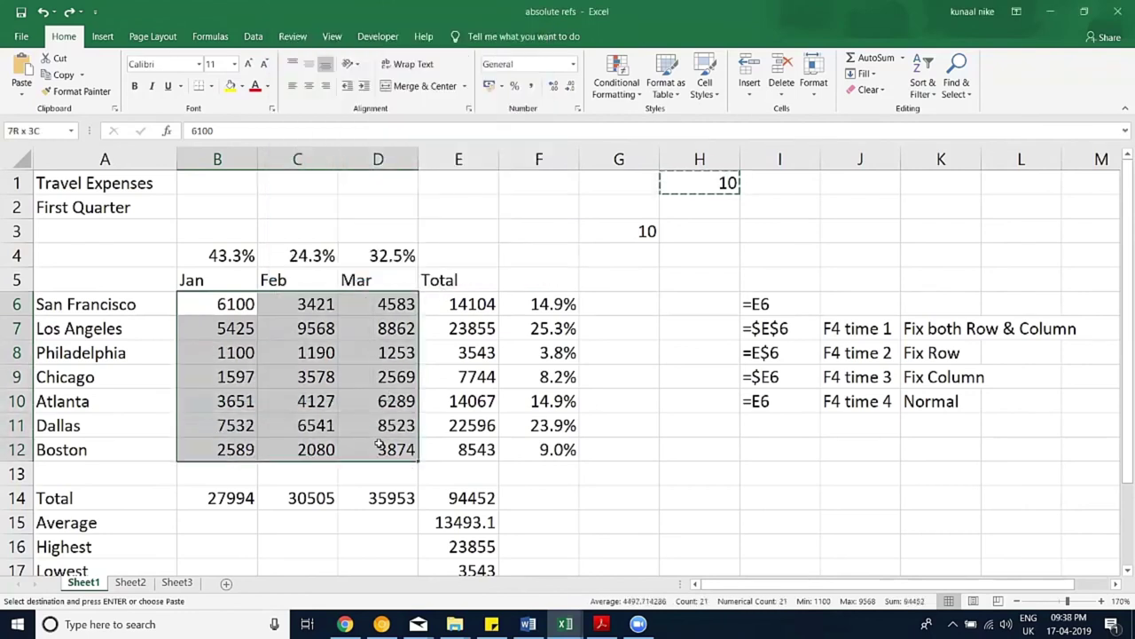
Step: Paste the Mar figures D6:D12 transposed across row 12 starting at H12
key("ctrl+c")
left_click_drag(401, 302, 392, 451)
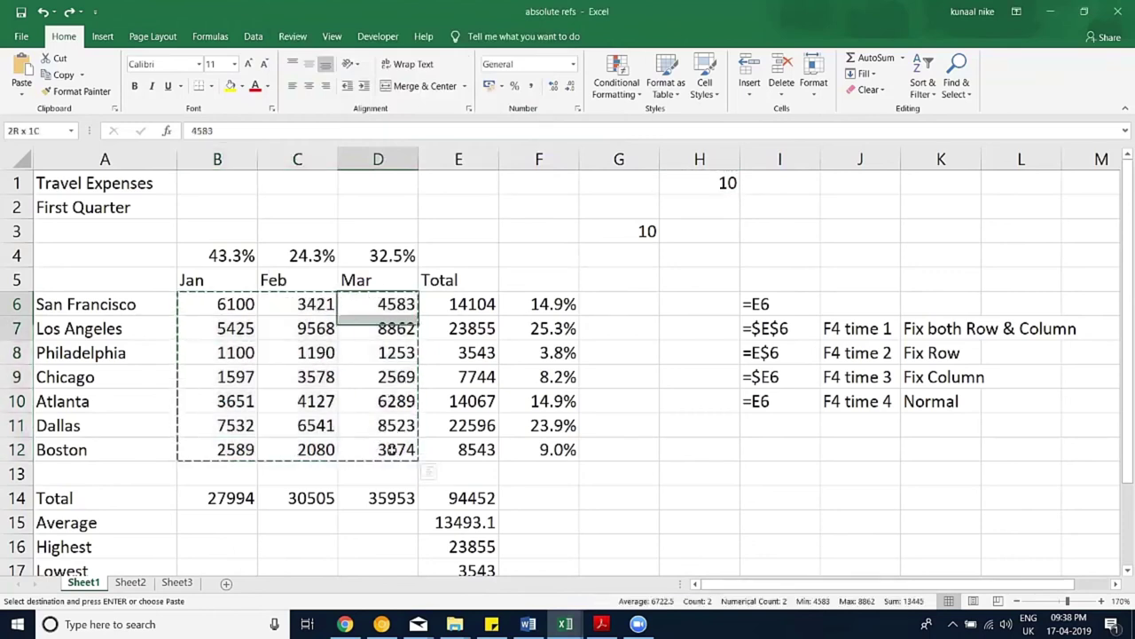
key("ctrl+c")
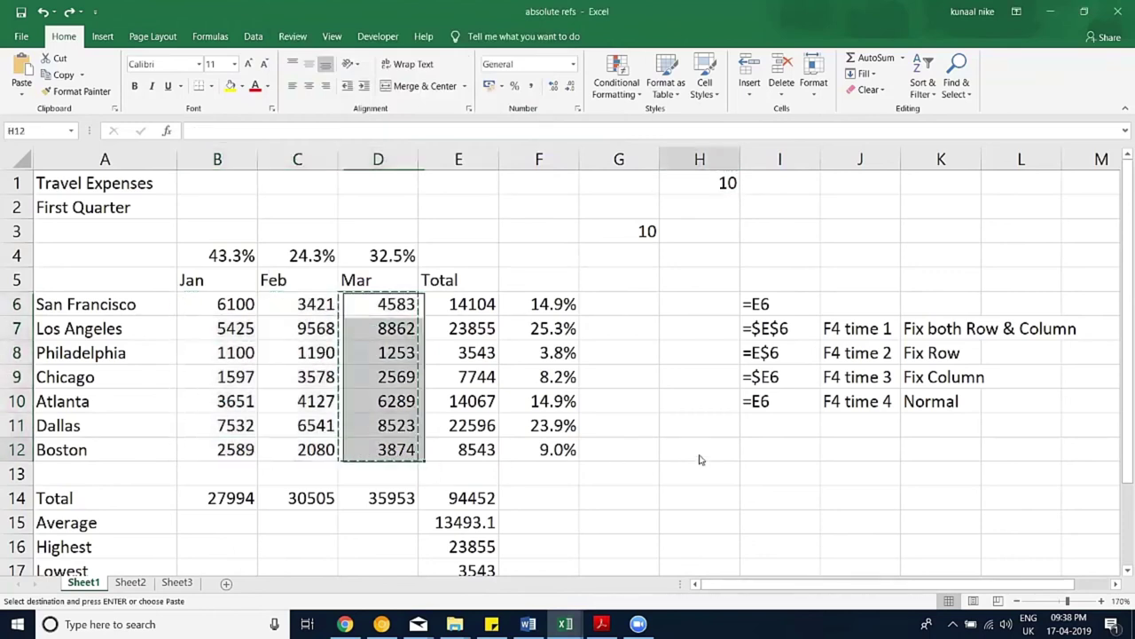
right_click(697, 456)
left_click(747, 228)
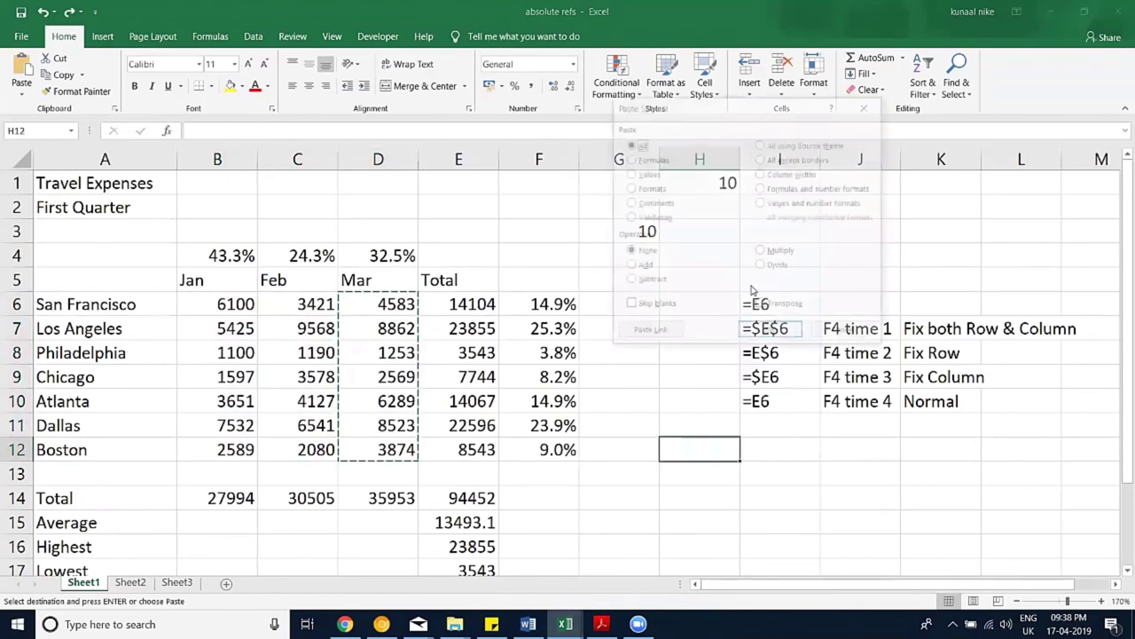
left_click(761, 306)
left_click(768, 335)
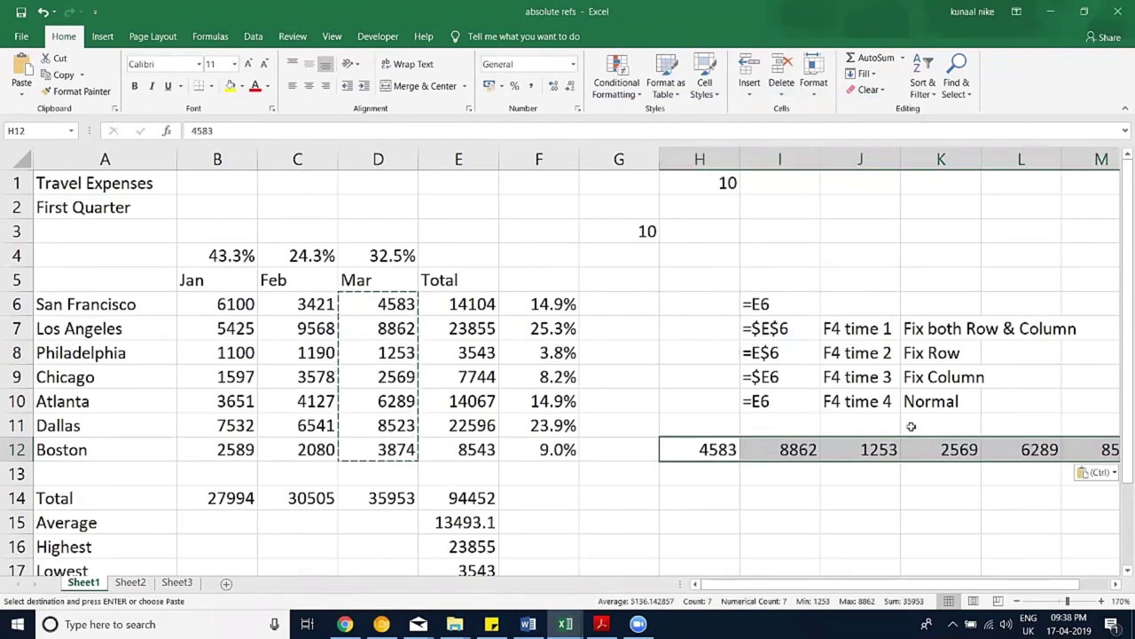
Step: Clear the transposed row and switch to the conditional formatting workbook
key("Delete")
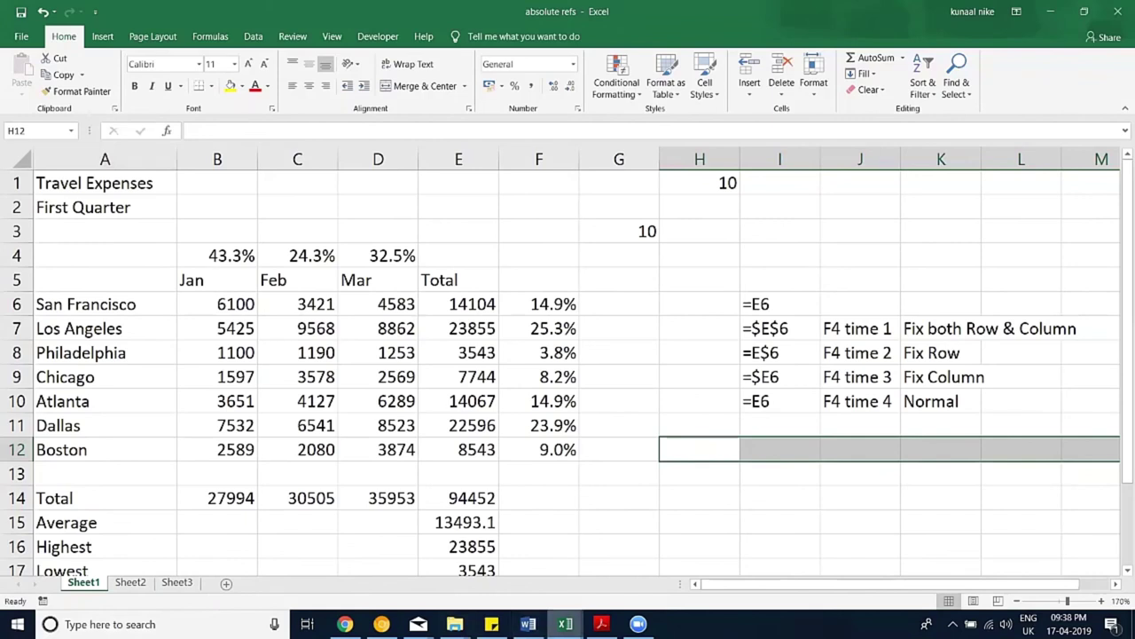
left_click(565, 624)
left_click(567, 554)
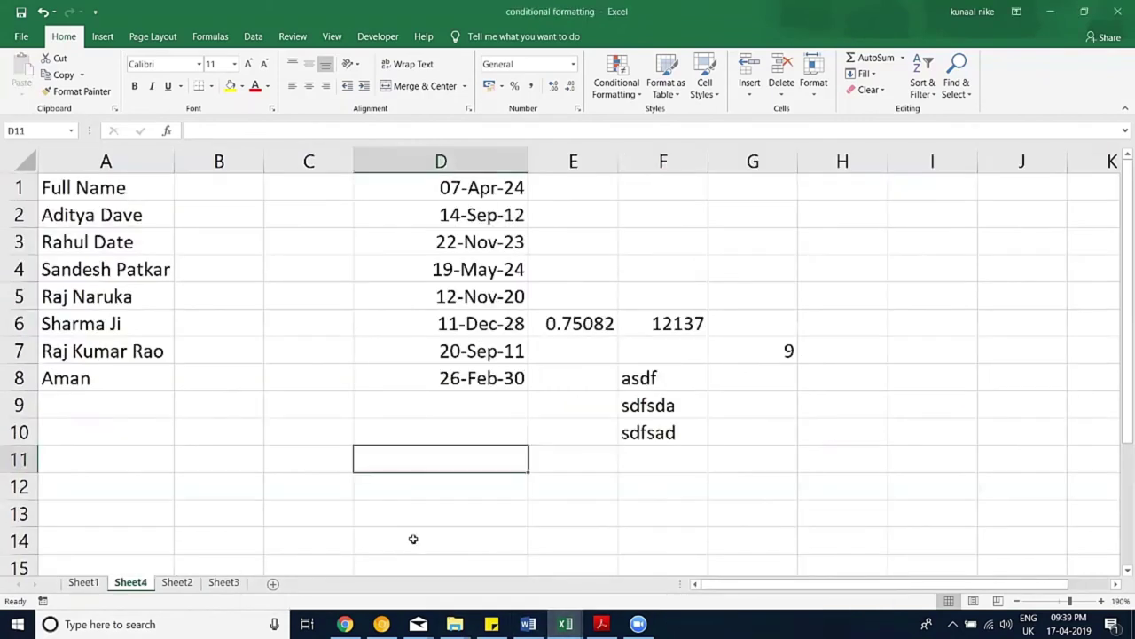
Step: Back in absolute refs, apply Comma Style to the yellow Jan–Mar totals B14:D14
left_click(565, 623)
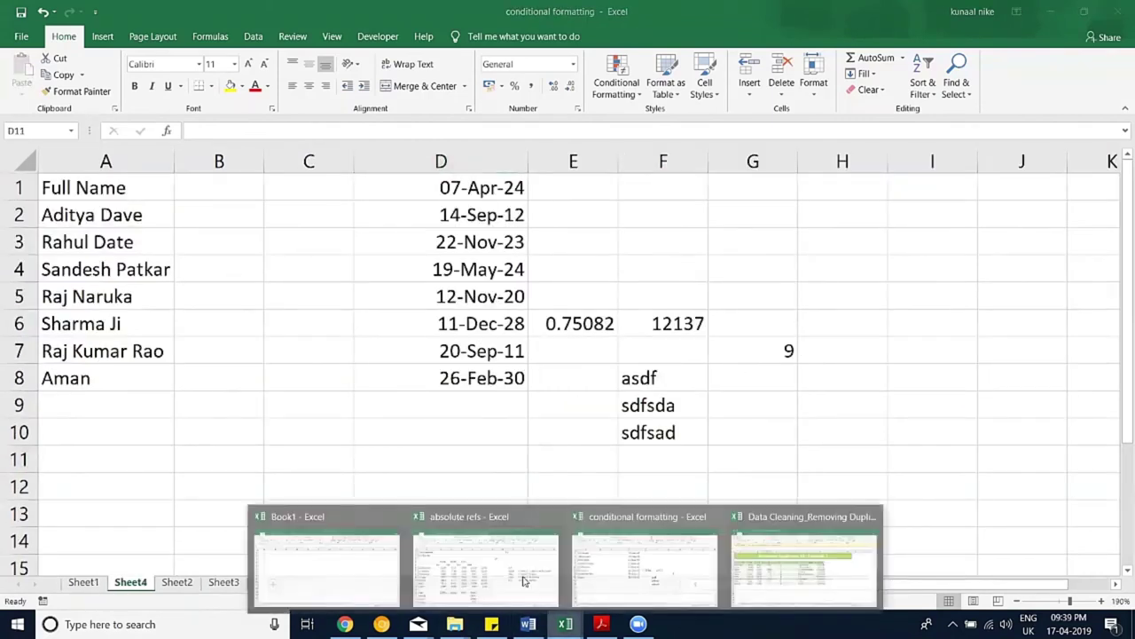
key("alt+Tab")
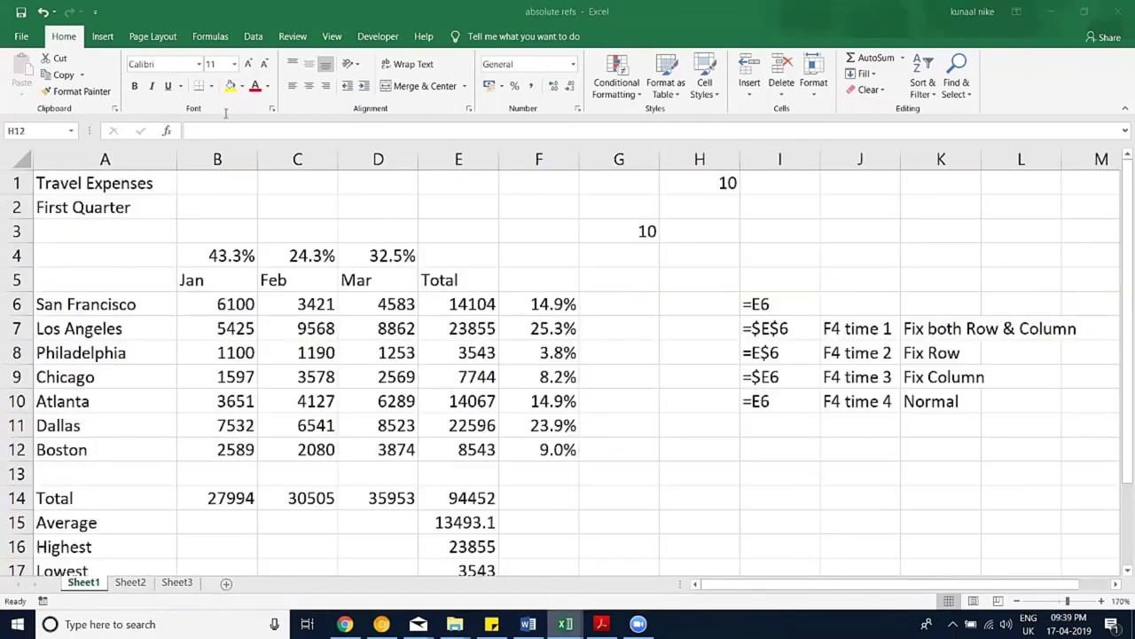
left_click_drag(234, 502, 377, 495)
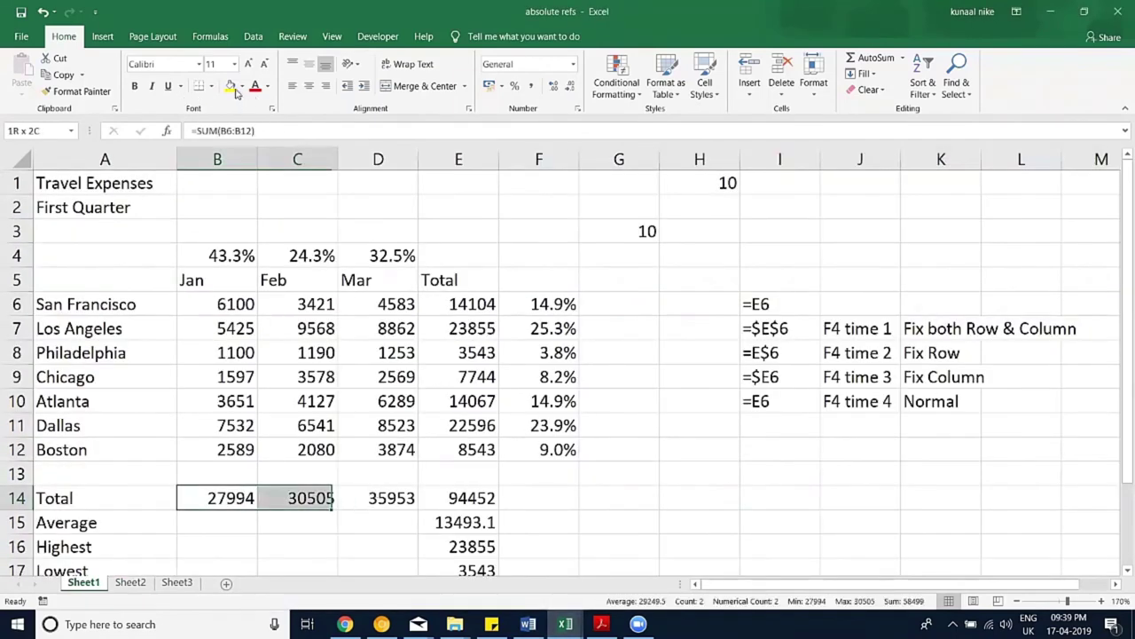
key("shift+Right")
key("shift+Down")
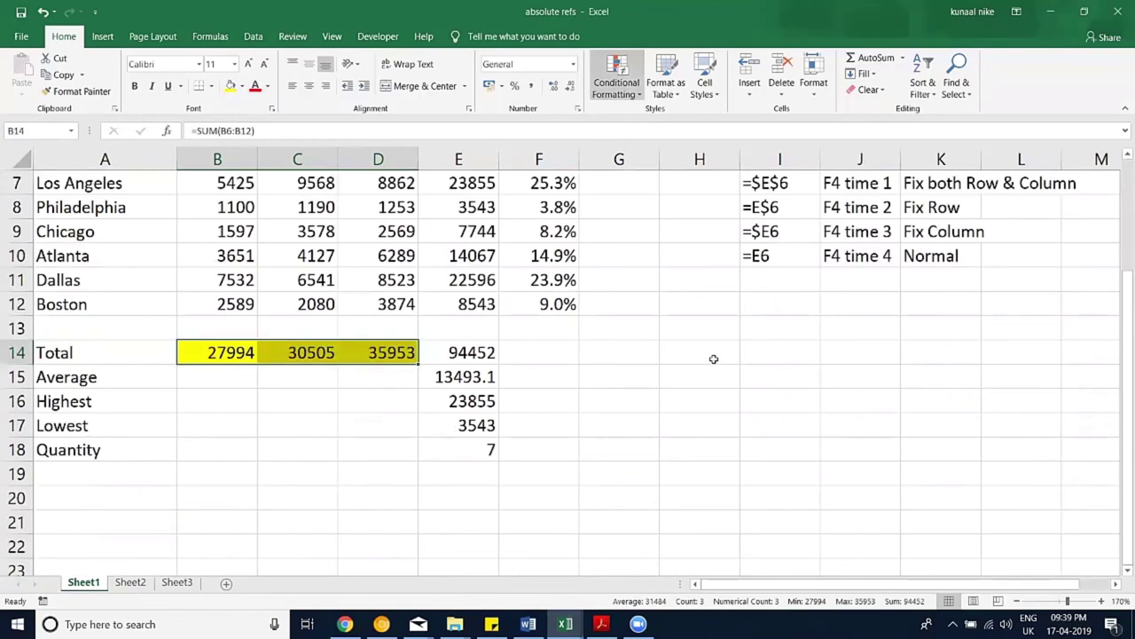
key("ctrl+shift+1")
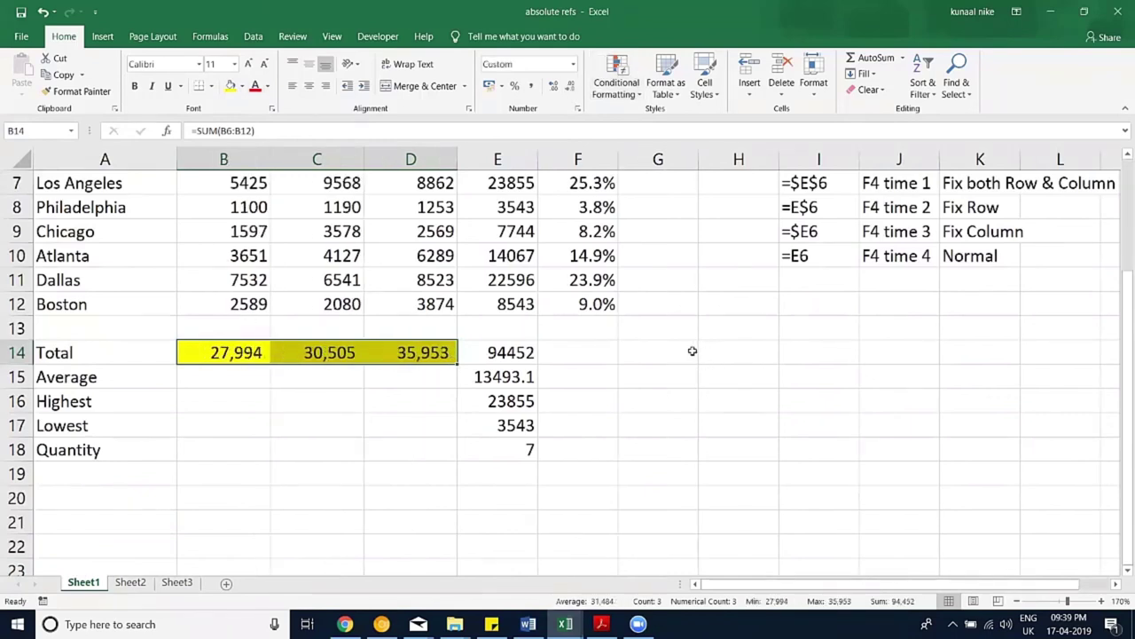
left_click(723, 352)
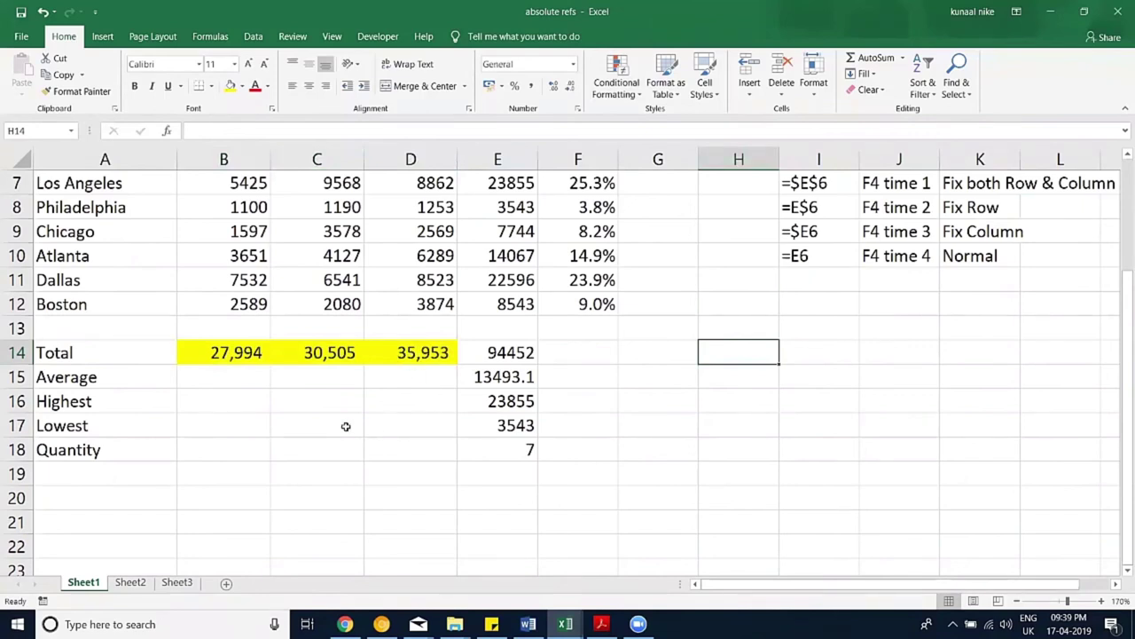
scroll(319, 427, "up", 1)
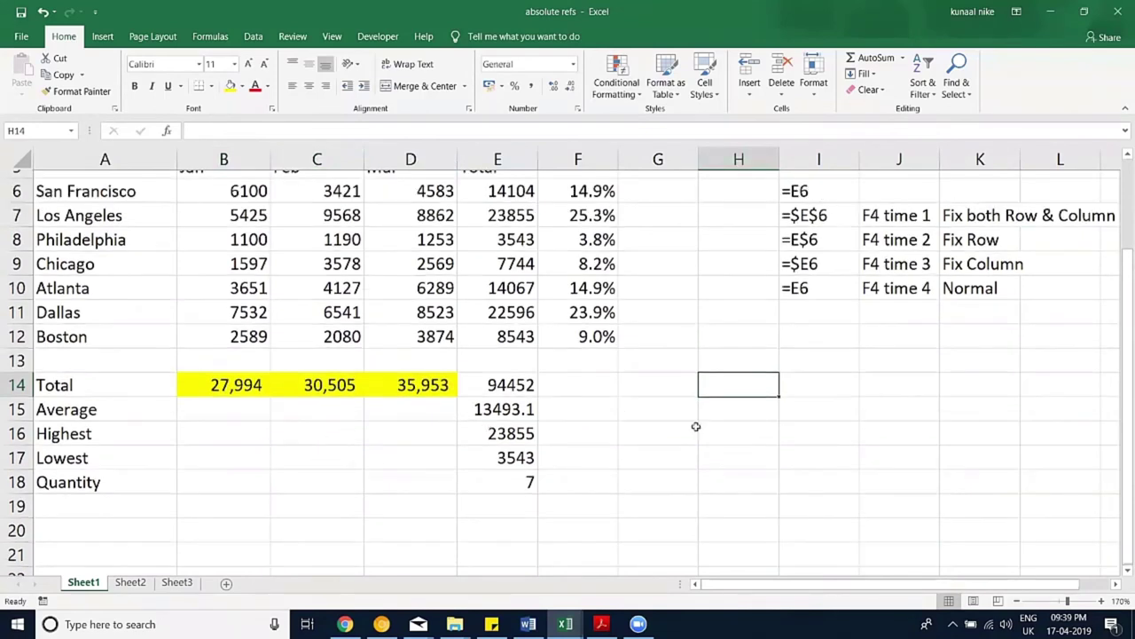
scroll(691, 416, "up", 1)
scroll(691, 437, "up", 1)
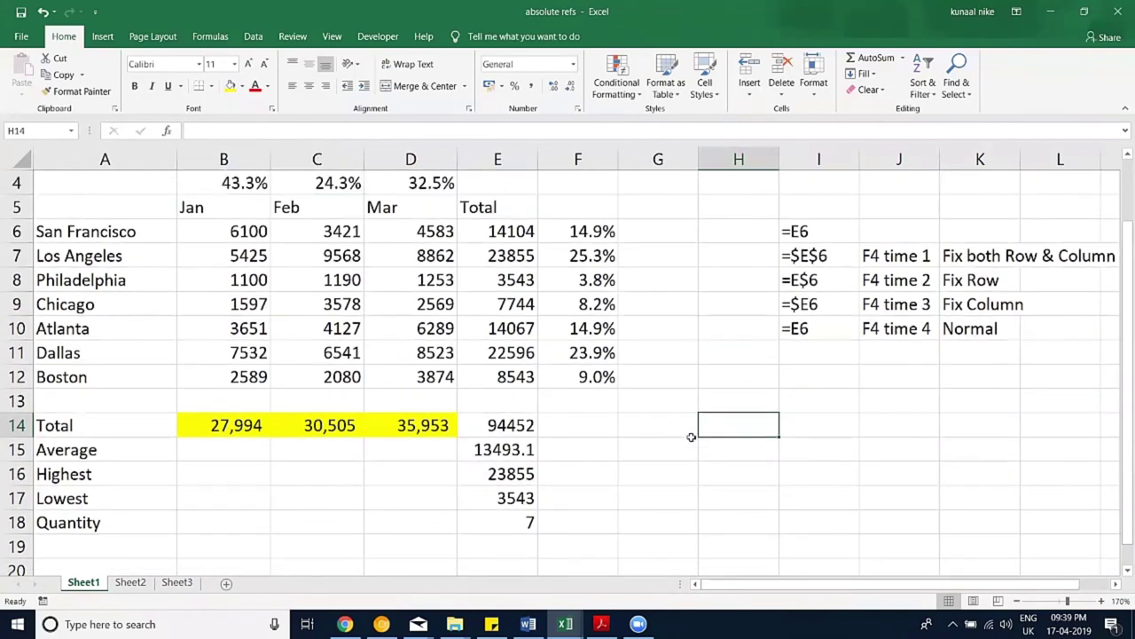
Step: Build a SUM formula in H14, paste it over B14:D14, then undo
key("alt+equal")
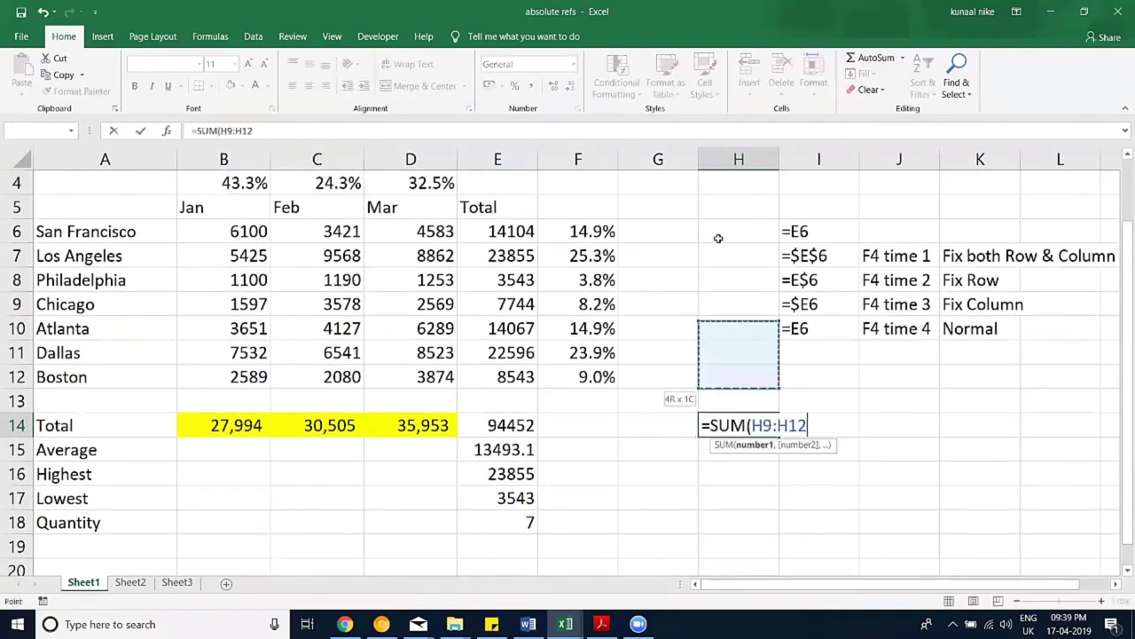
left_click(708, 240, "shift")
key("Return")
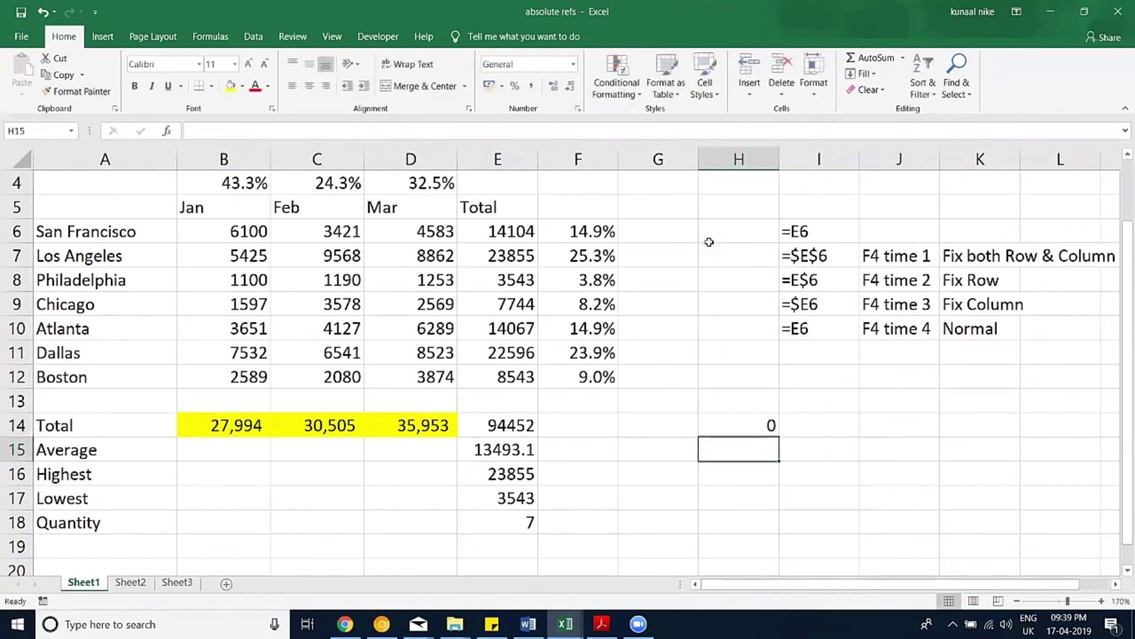
left_click(743, 425)
key("ctrl+c")
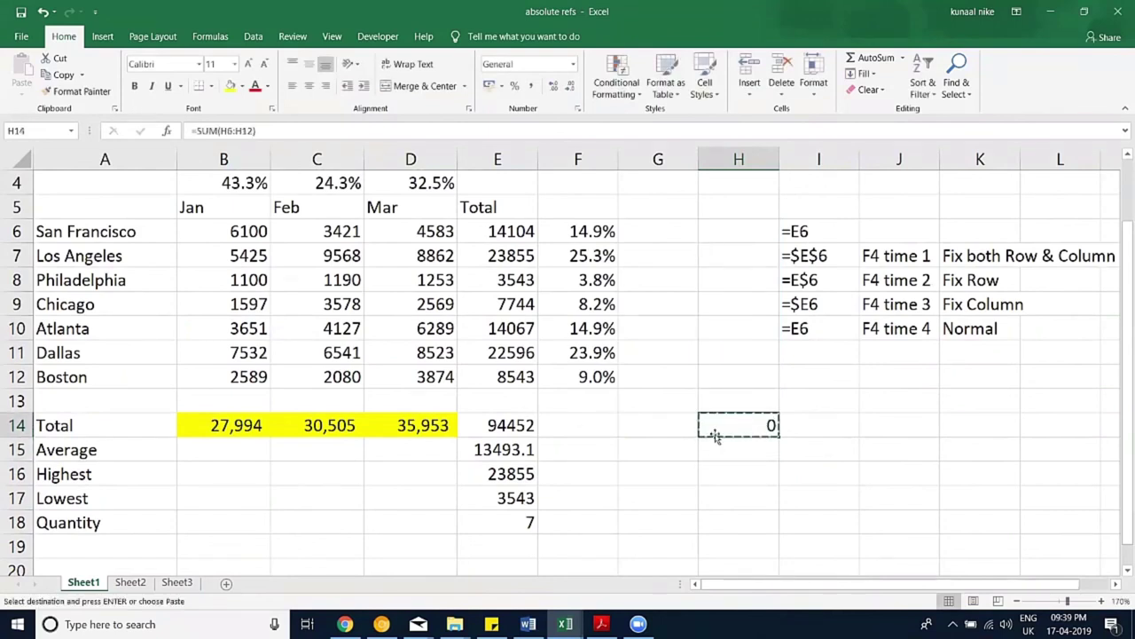
left_click_drag(399, 428, 231, 430)
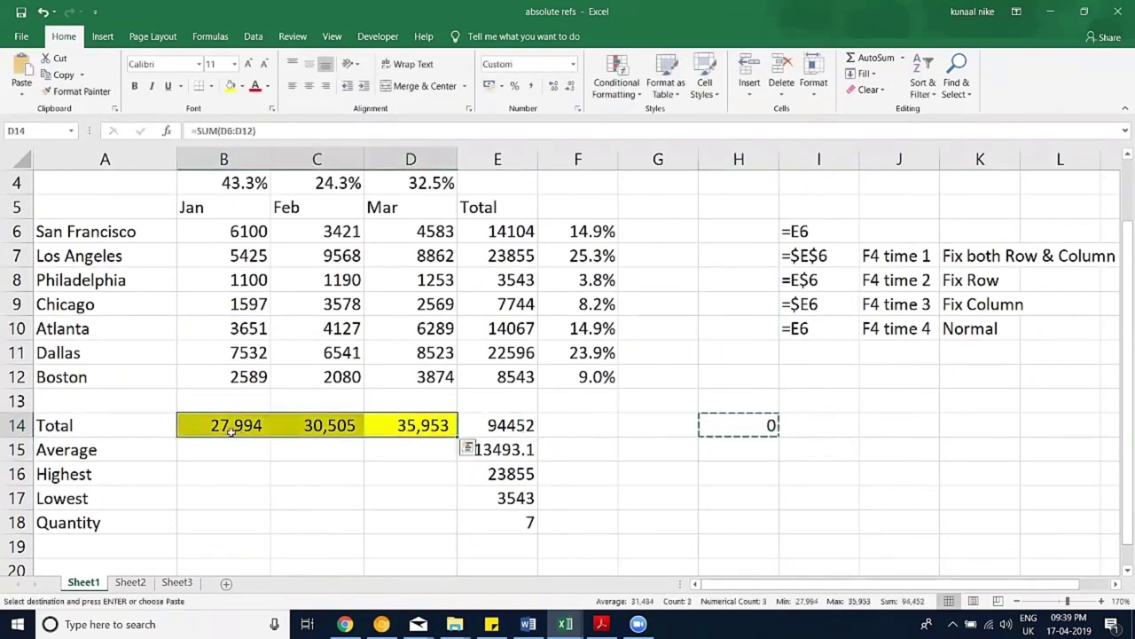
key("ctrl+v")
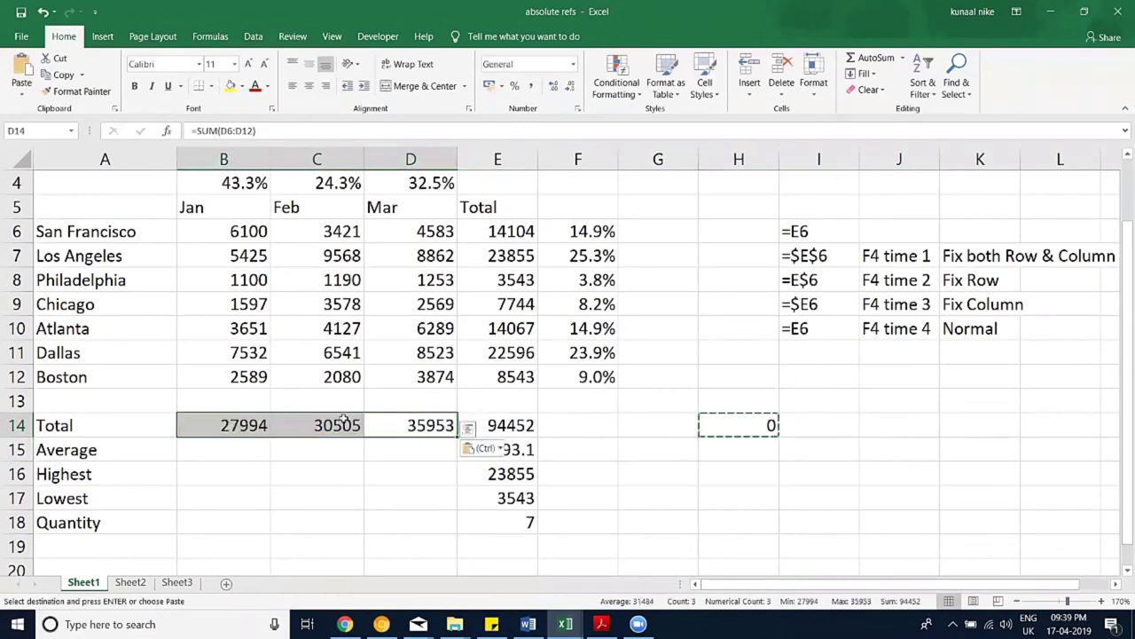
key("ctrl+z")
Step: Paste only H14's formula into B14:D14 via Paste Special Formulas, then undo
left_click(757, 425)
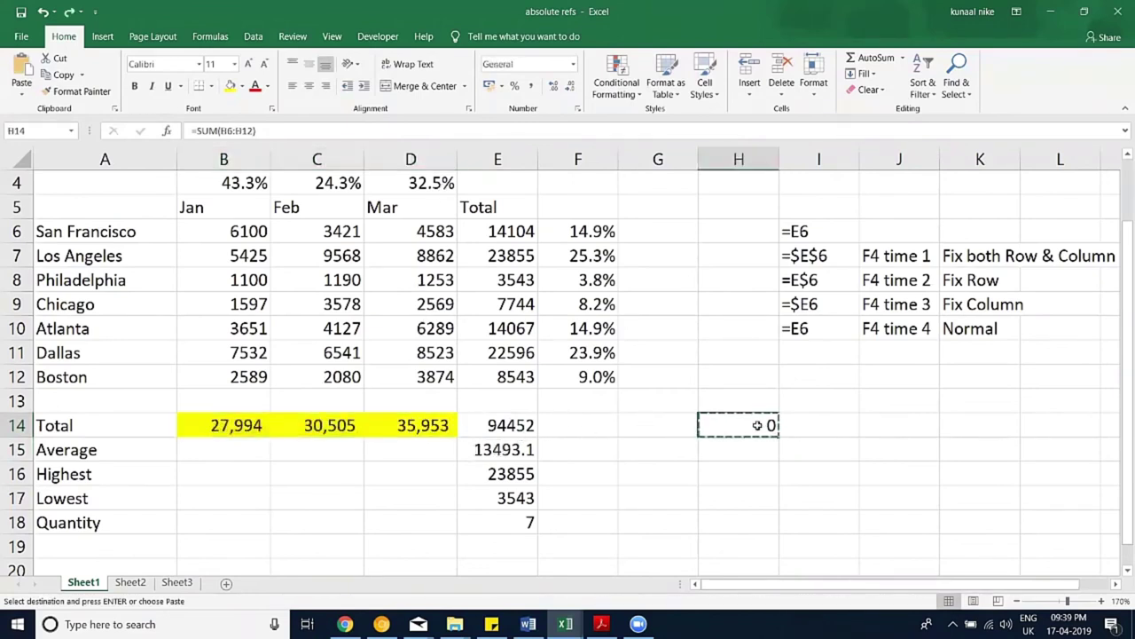
left_click_drag(430, 426, 222, 426)
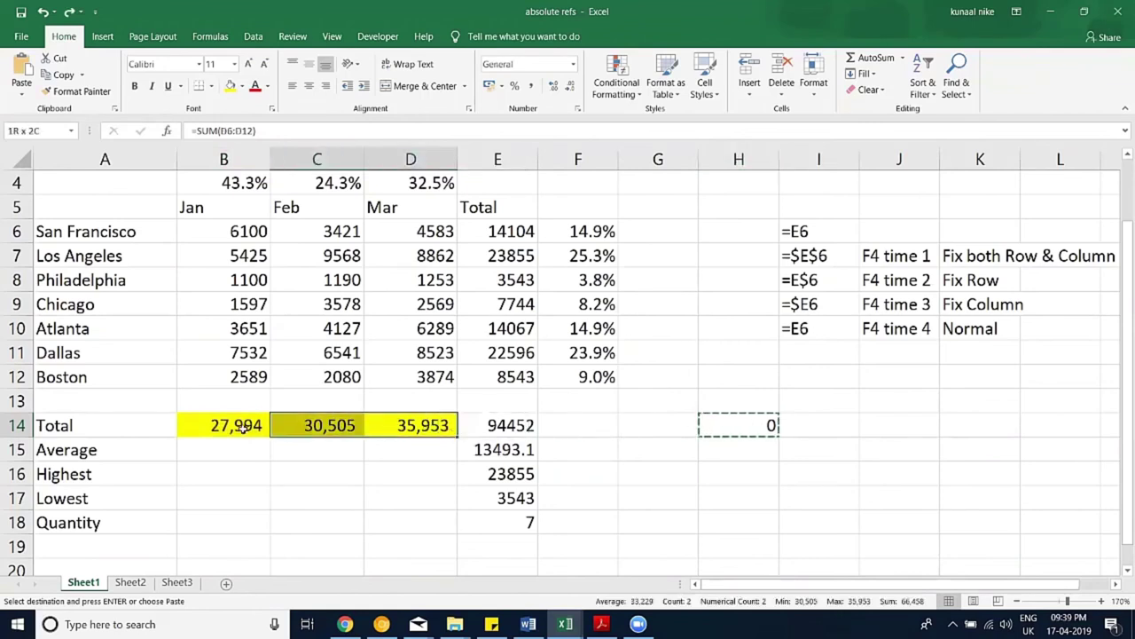
left_click(21, 94)
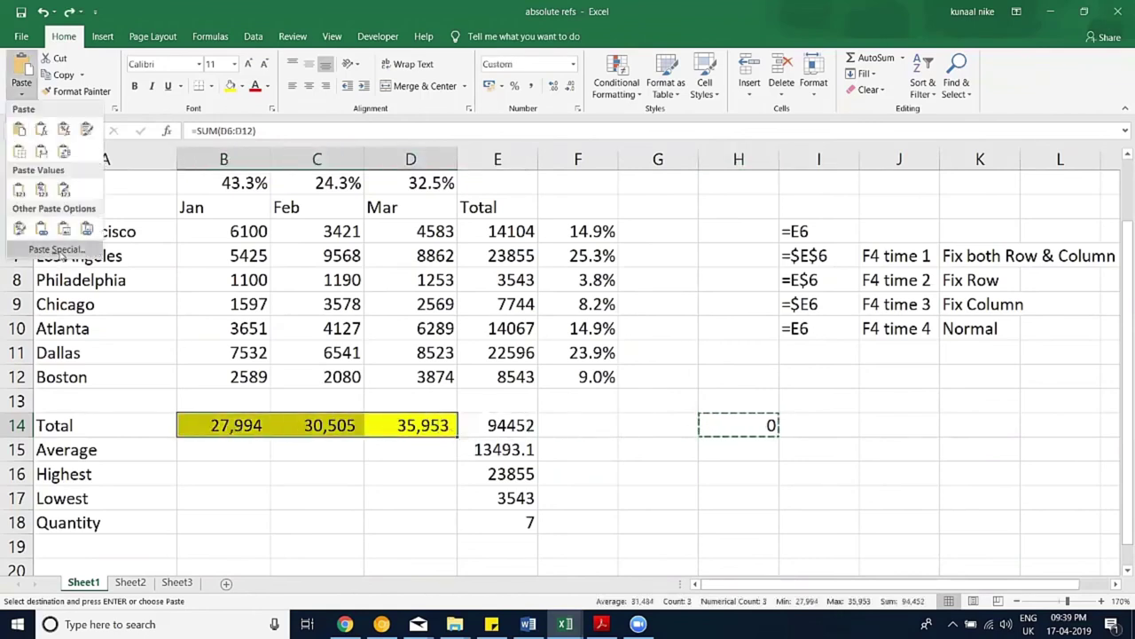
left_click(53, 248)
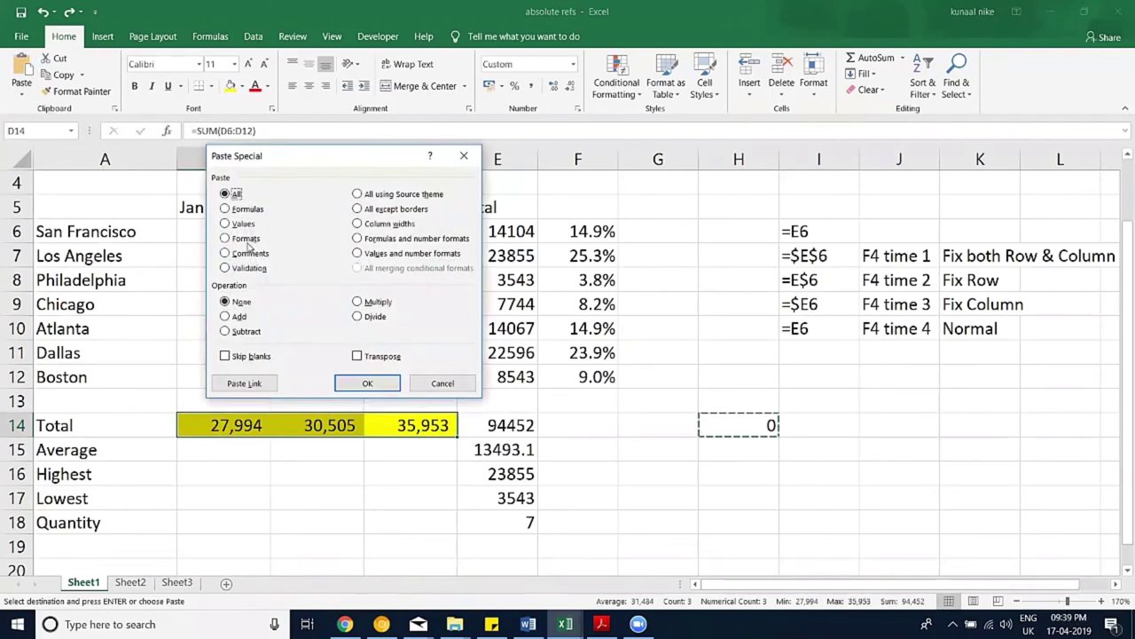
left_click(241, 211)
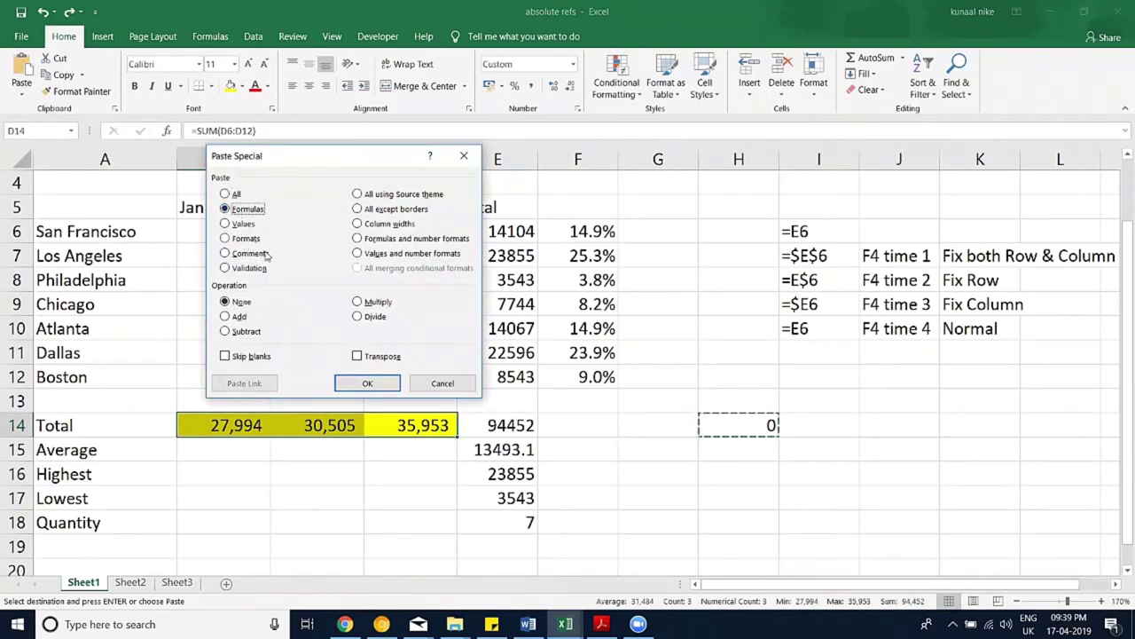
left_click(369, 383)
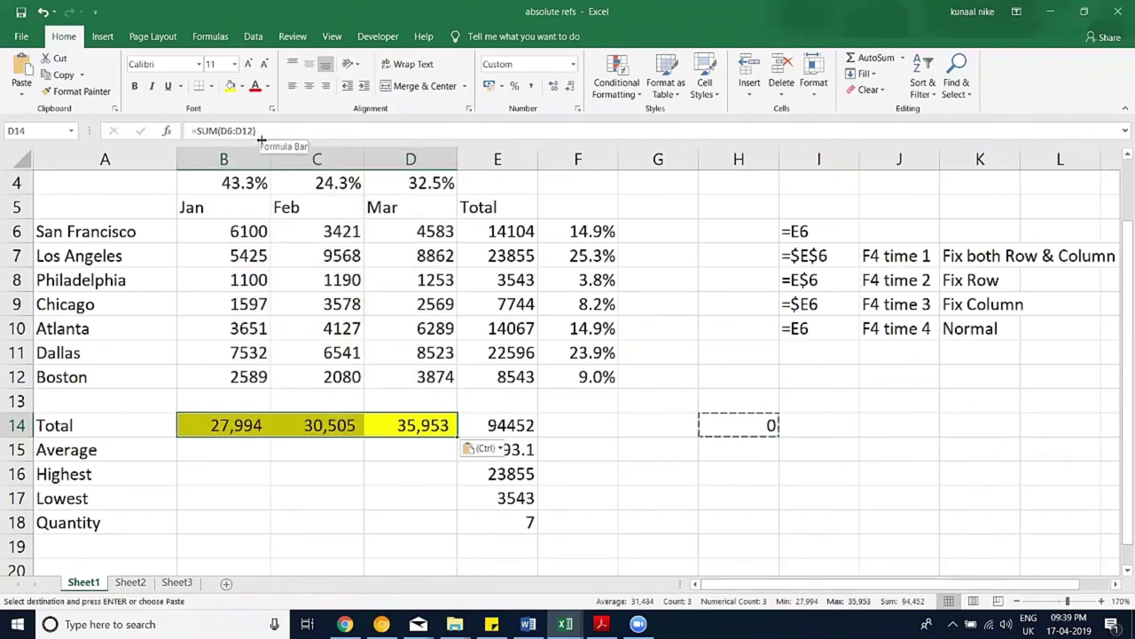
key("ctrl+z")
Step: Paste H14's formula into B14:D14 with Paste Formulas, then copy the rebuilt totals
left_click(703, 425)
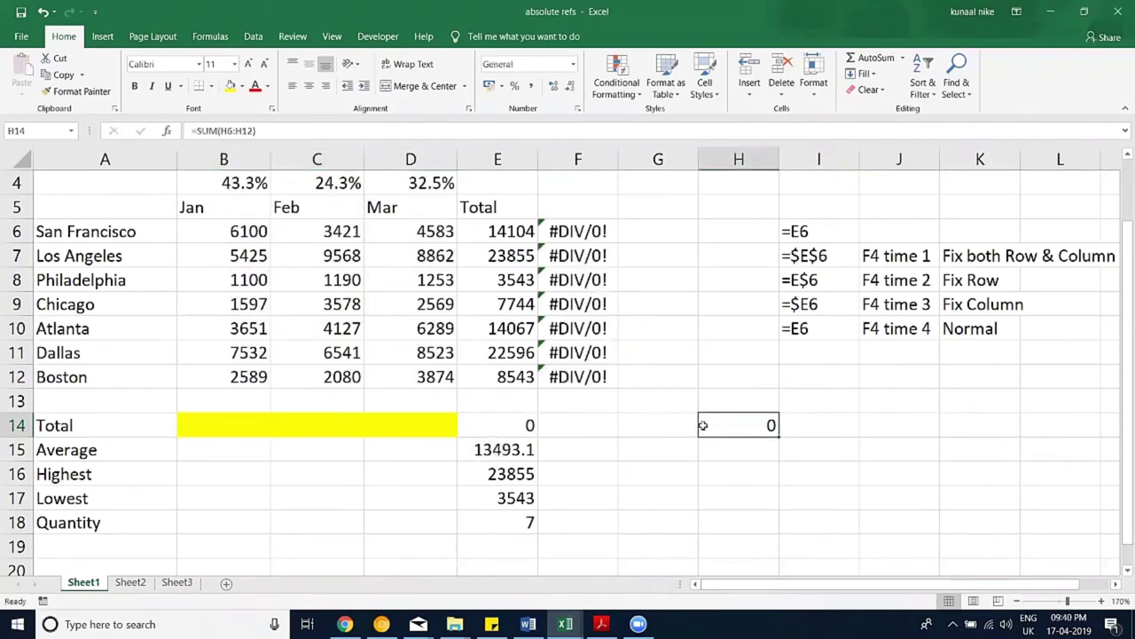
key("ctrl+c")
left_click_drag(393, 431, 249, 426)
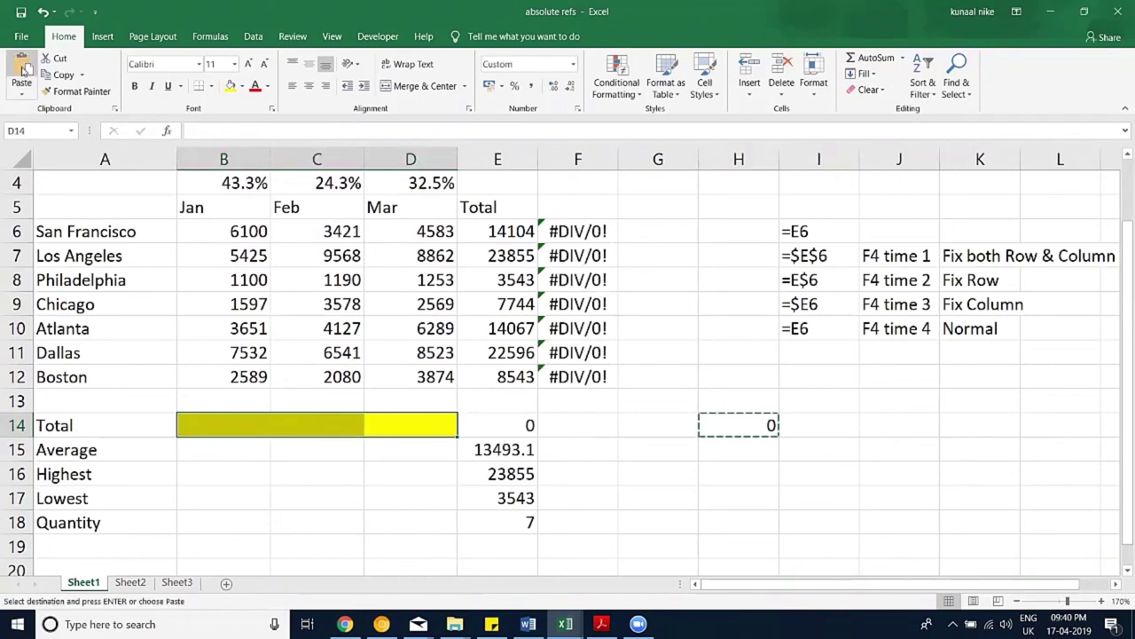
left_click(20, 94)
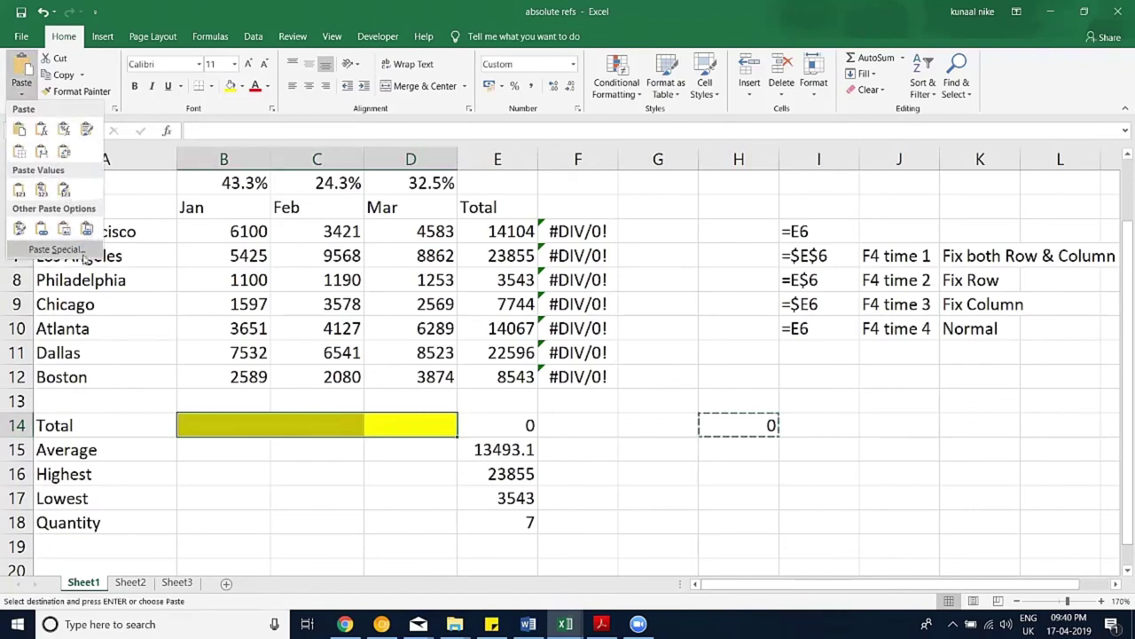
left_click(42, 131)
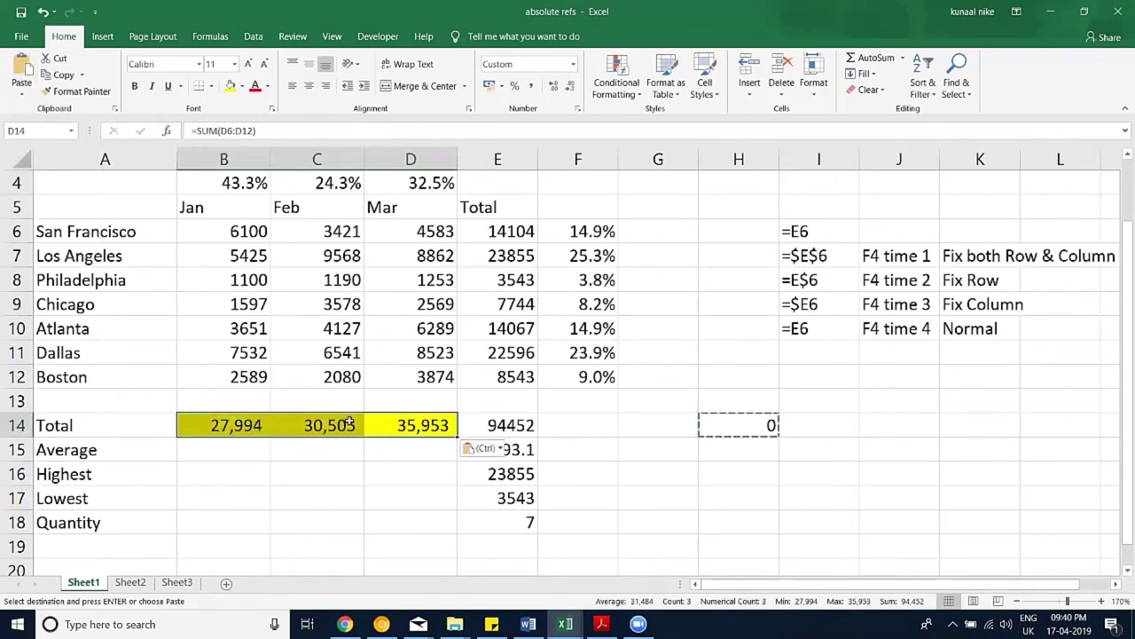
left_click_drag(236, 425, 443, 426)
key("ctrl+c")
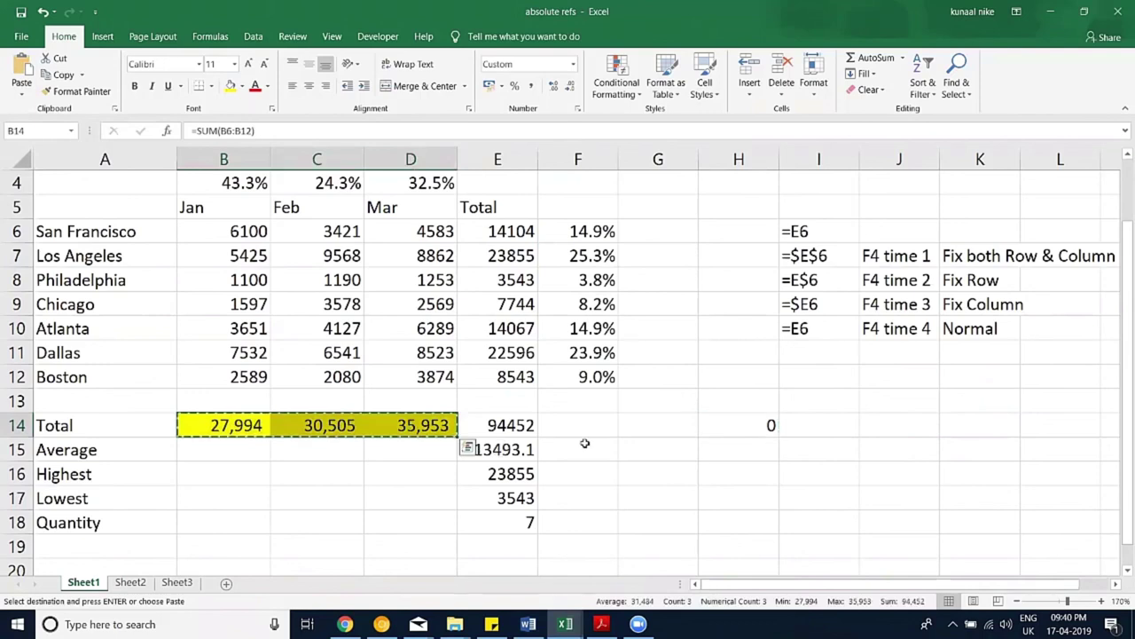
Step: Paste the totals' yellow formatting onto G15:I15 with Paste Special Formats
left_click(678, 452)
right_click(679, 451)
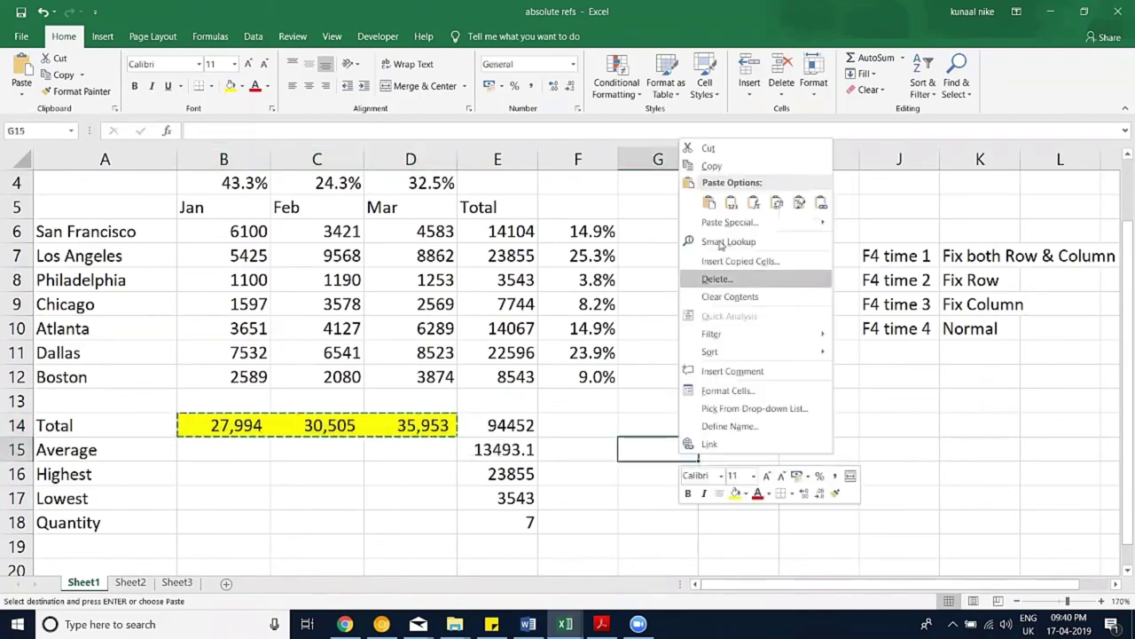
left_click(720, 224)
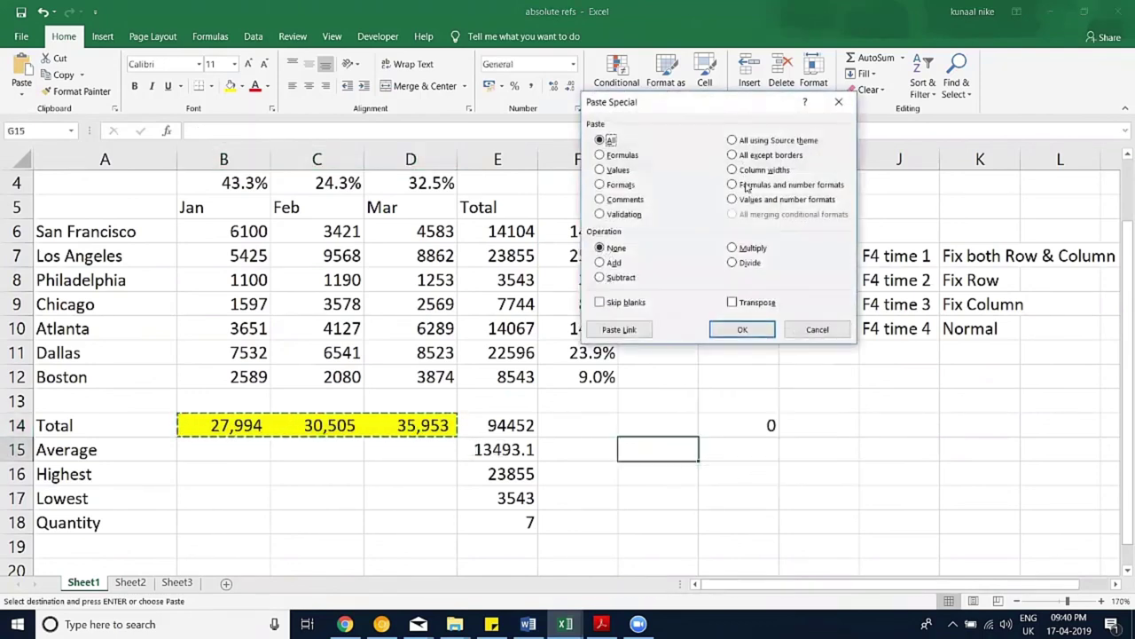
left_click(612, 187)
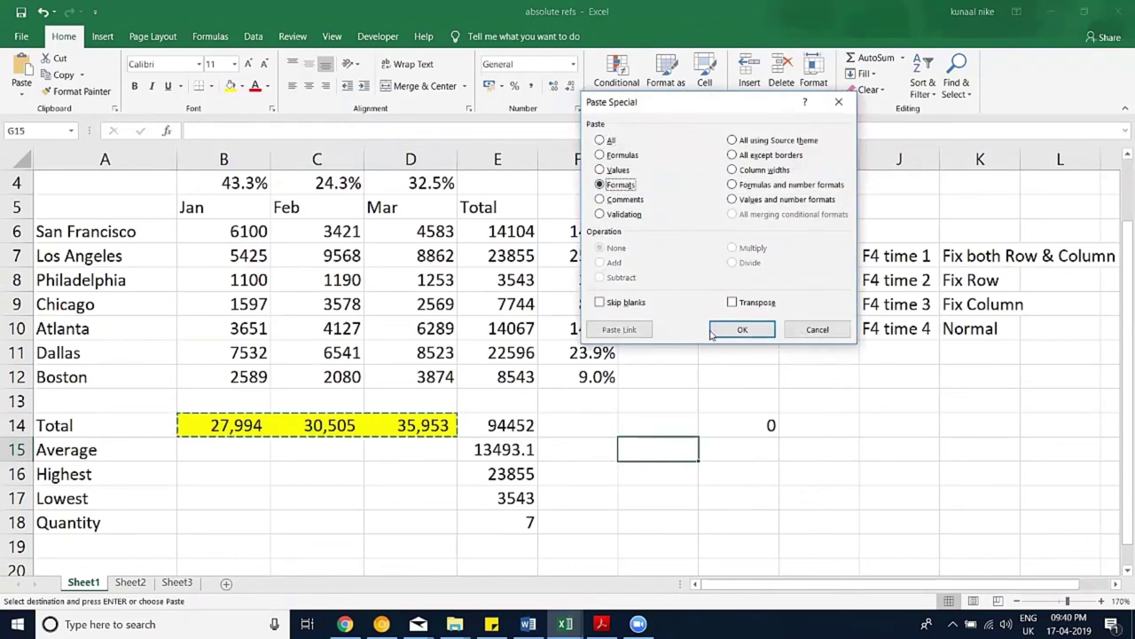
left_click(717, 331)
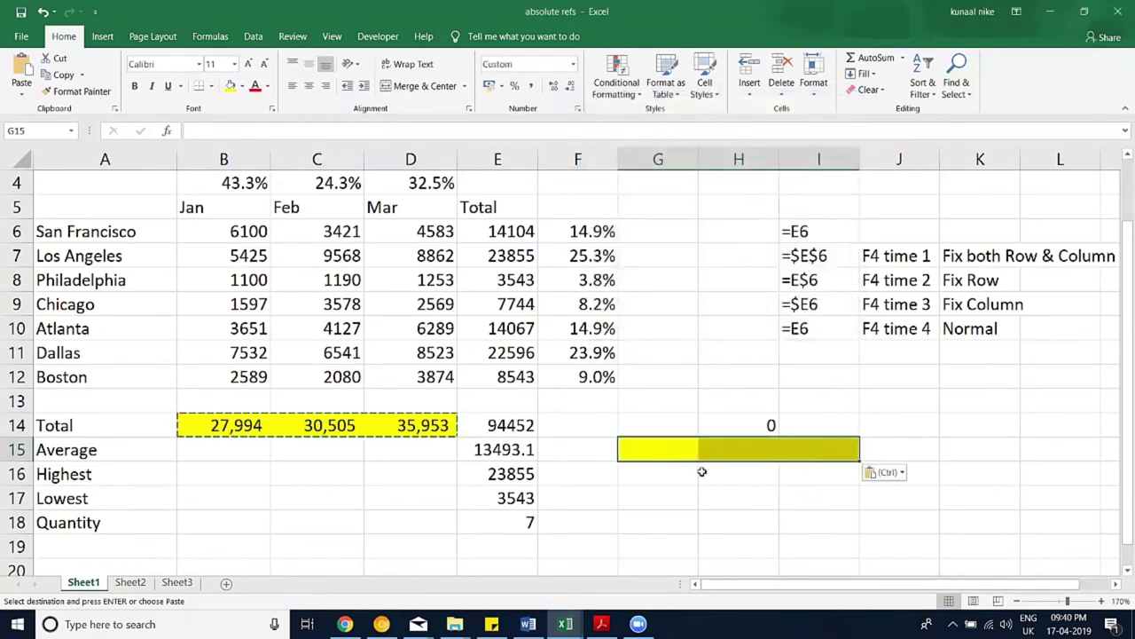
key("Escape")
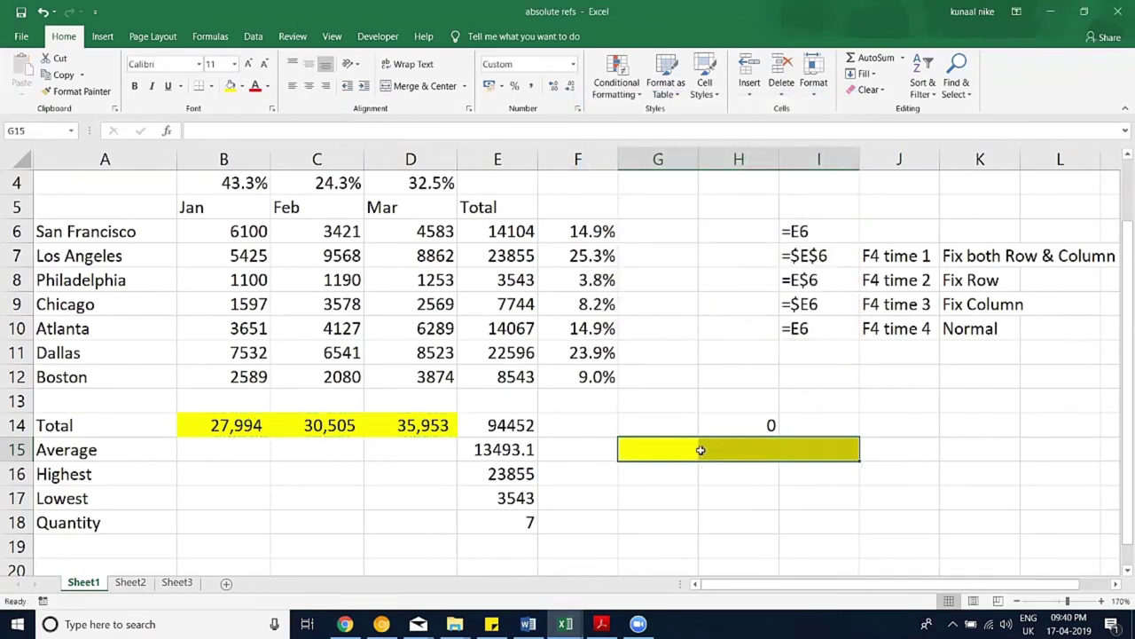
Step: Clear everything from G15:I15 and widen column G
left_click_drag(700, 449, 664, 455)
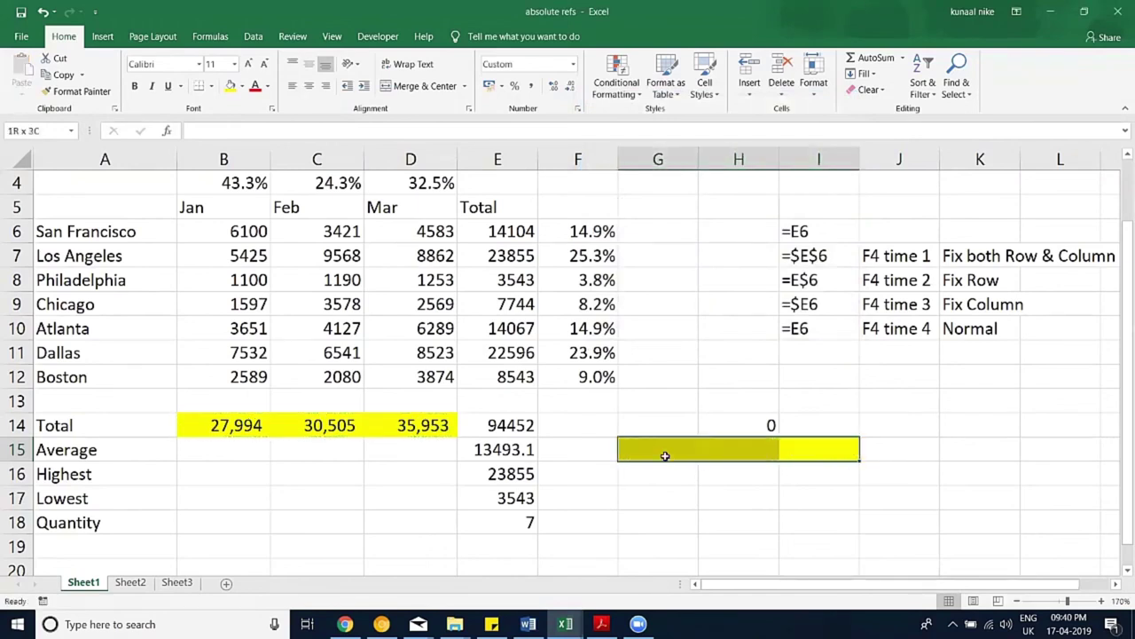
left_click(869, 89)
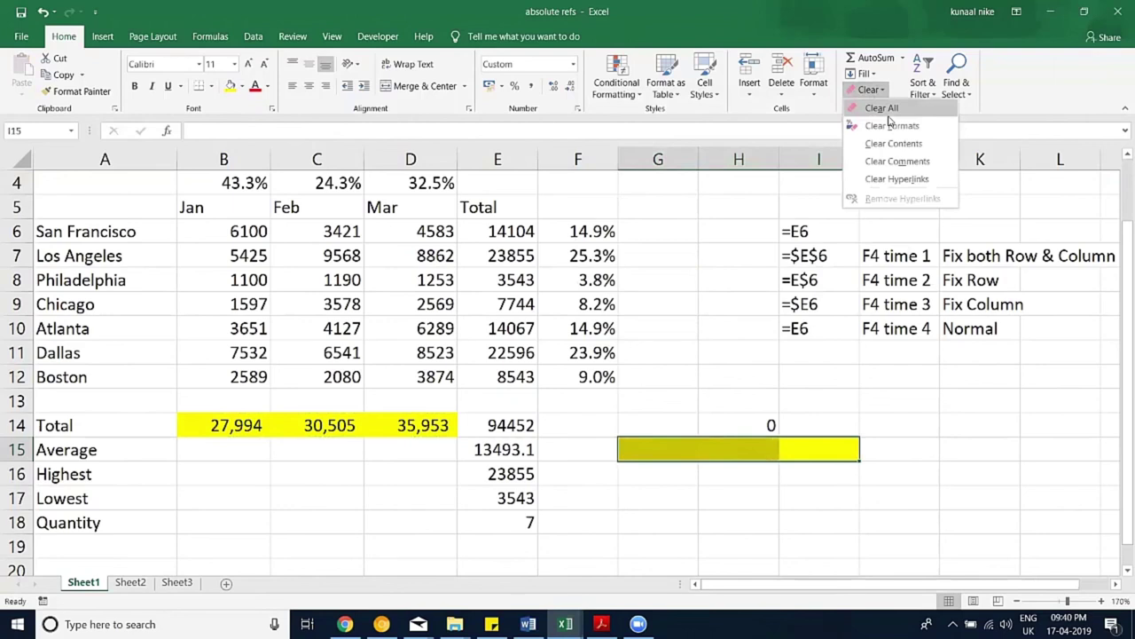
left_click(888, 113)
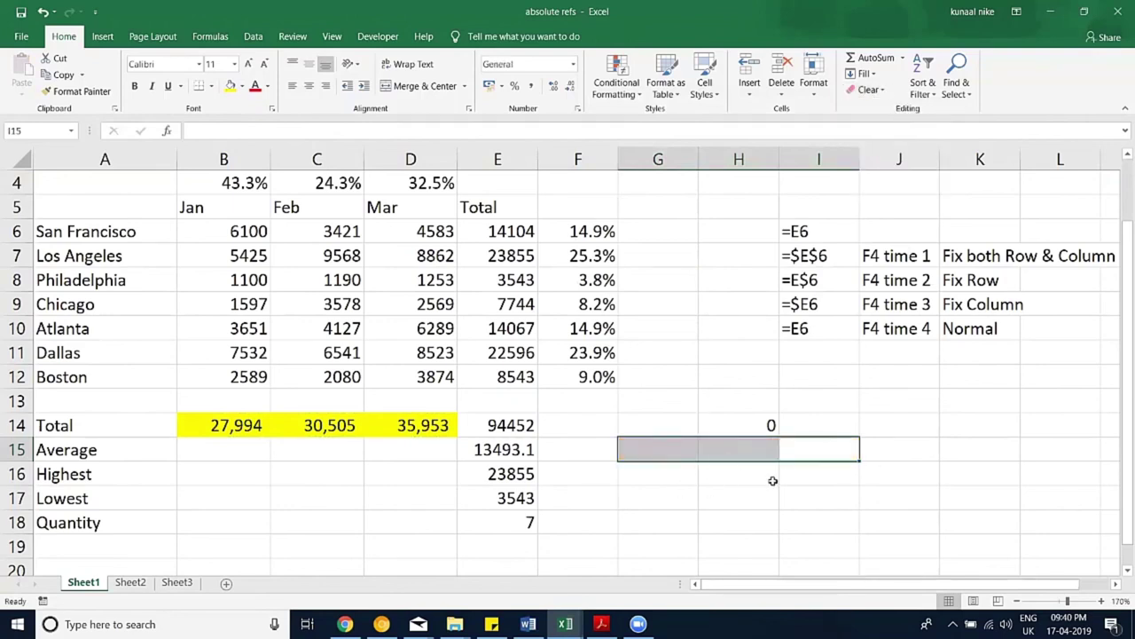
left_click(742, 404)
left_click_drag(698, 158, 779, 158)
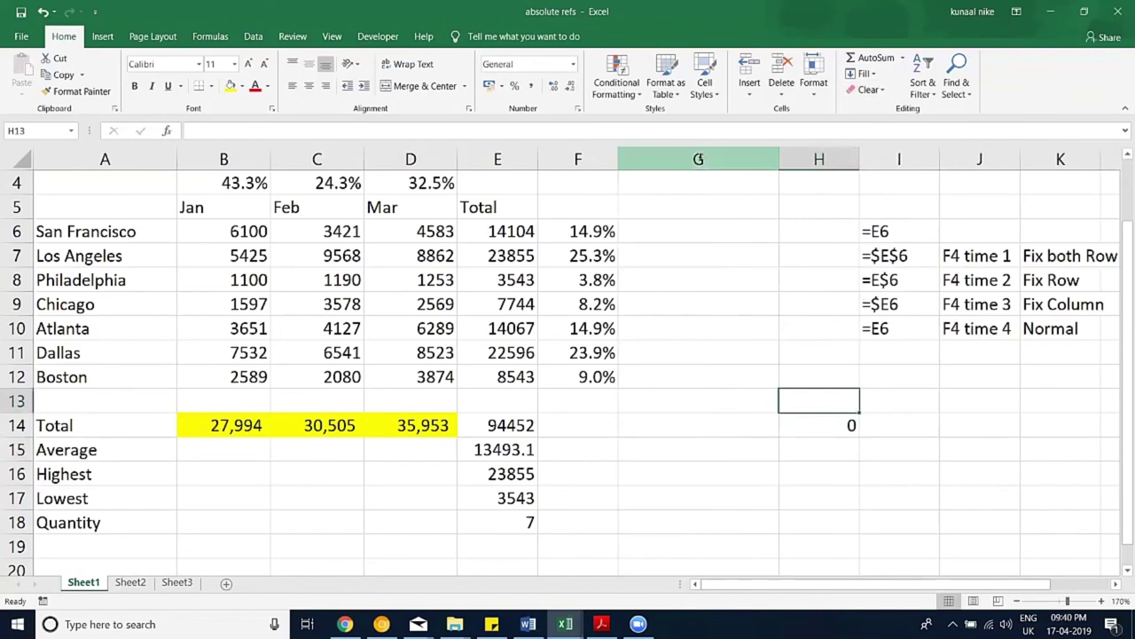
Step: Give column H column G's width using Paste Special Column widths
right_click(698, 159)
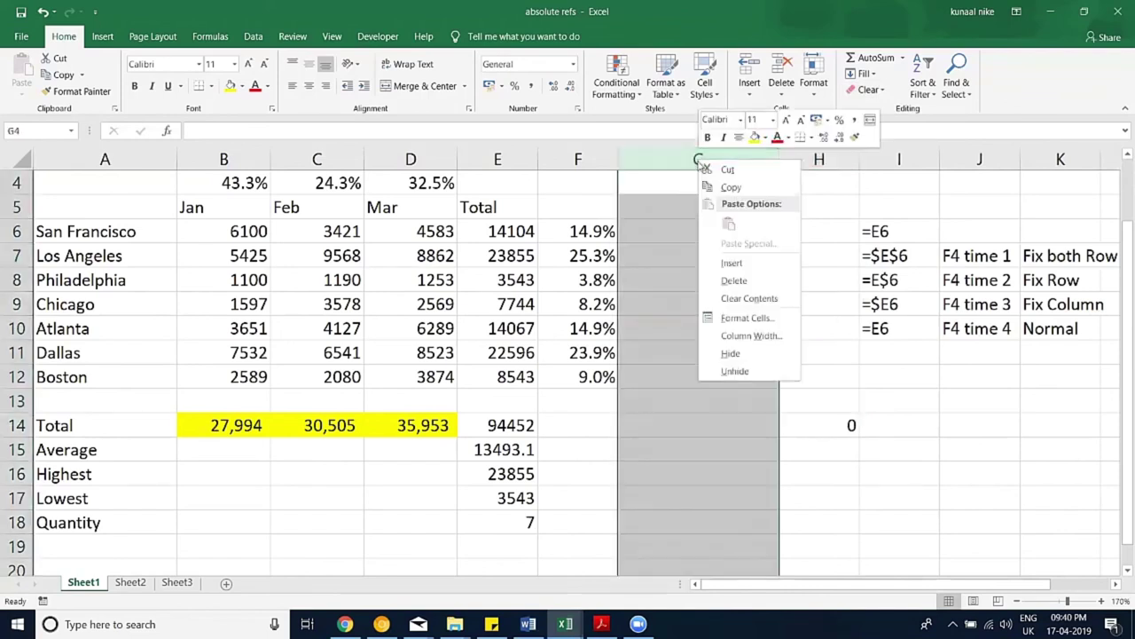
left_click(740, 188)
right_click(806, 159)
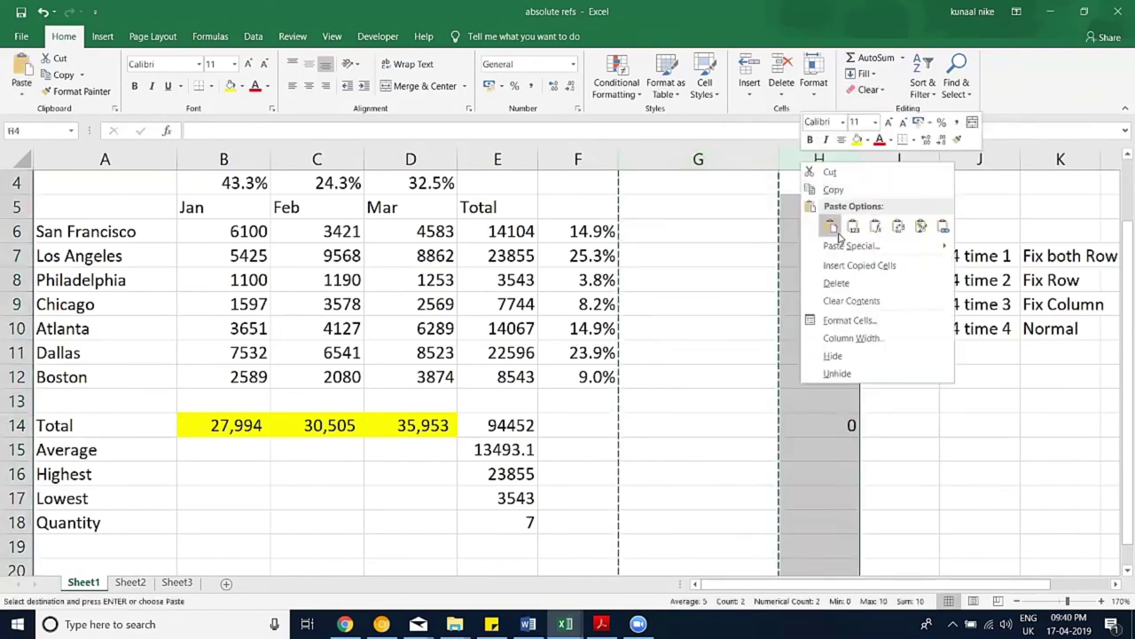
left_click(838, 246)
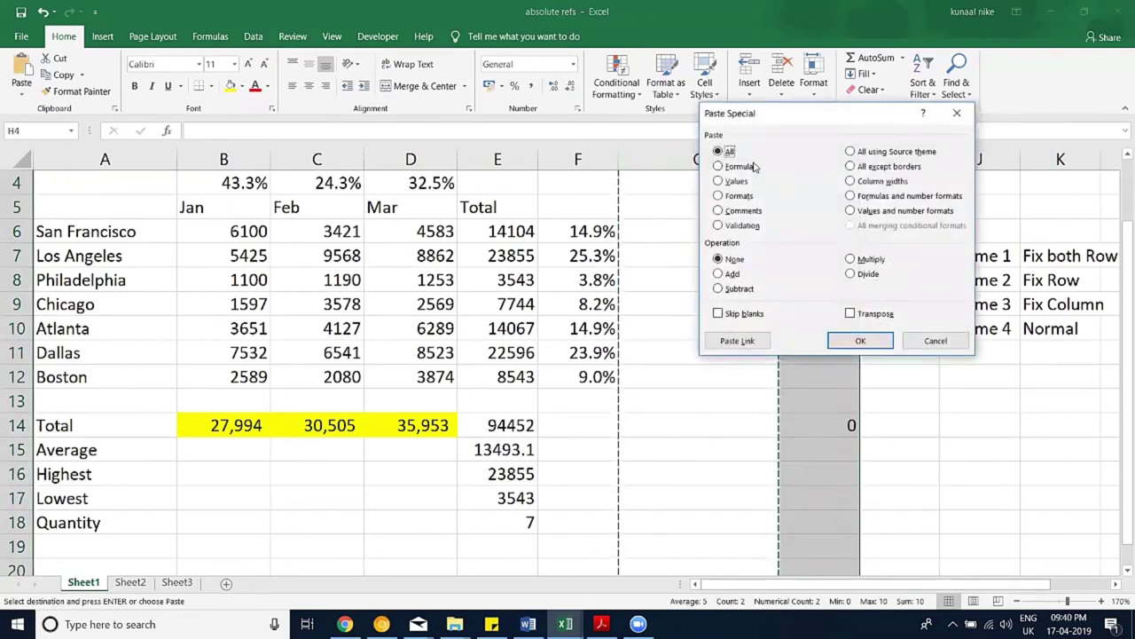
left_click_drag(755, 101, 617, 100)
left_click(707, 169)
left_click(705, 329)
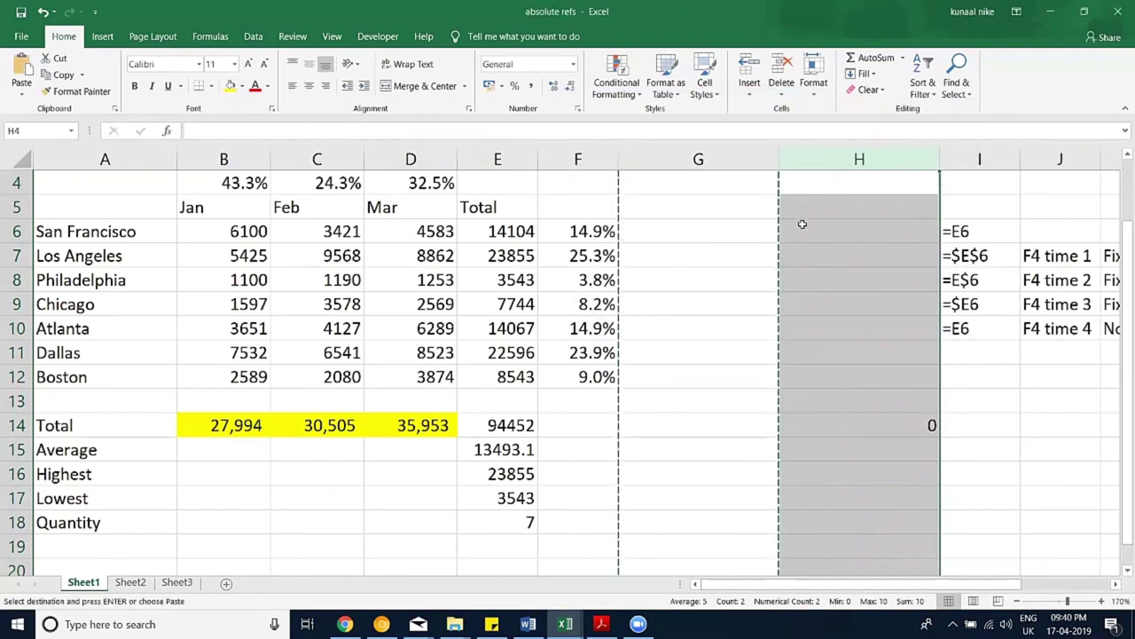
Step: Undo the width paste and narrow column G back to a slim width
key("ctrl+z")
left_click(702, 266)
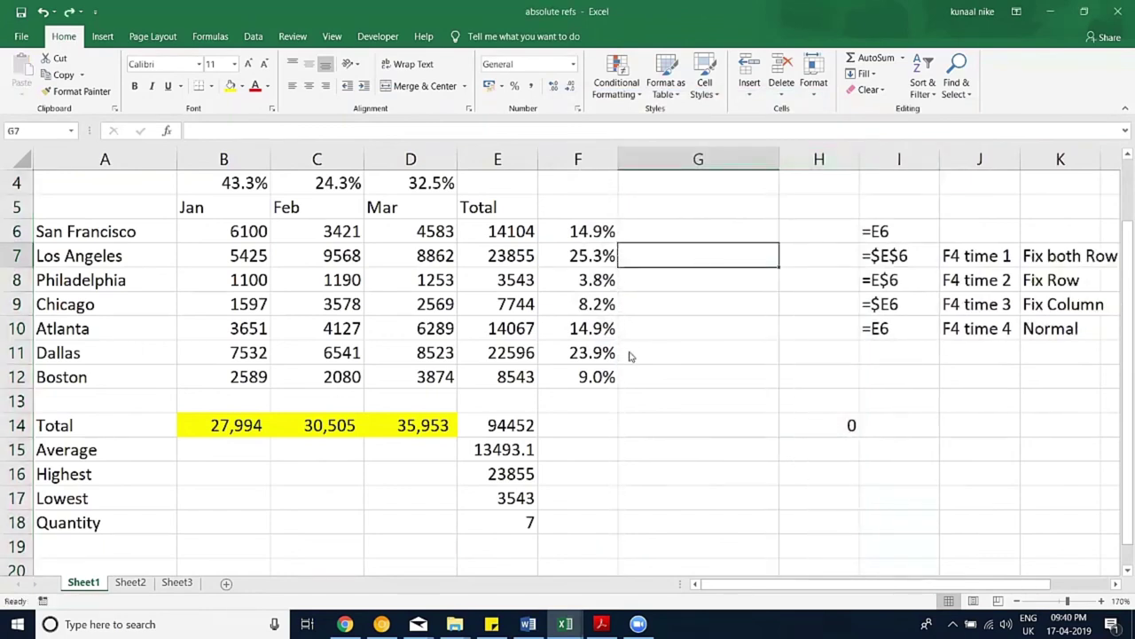
mouse_move(779, 160)
left_mouse_down()
mouse_move(645, 159)
mouse_move(664, 159)
left_mouse_up()
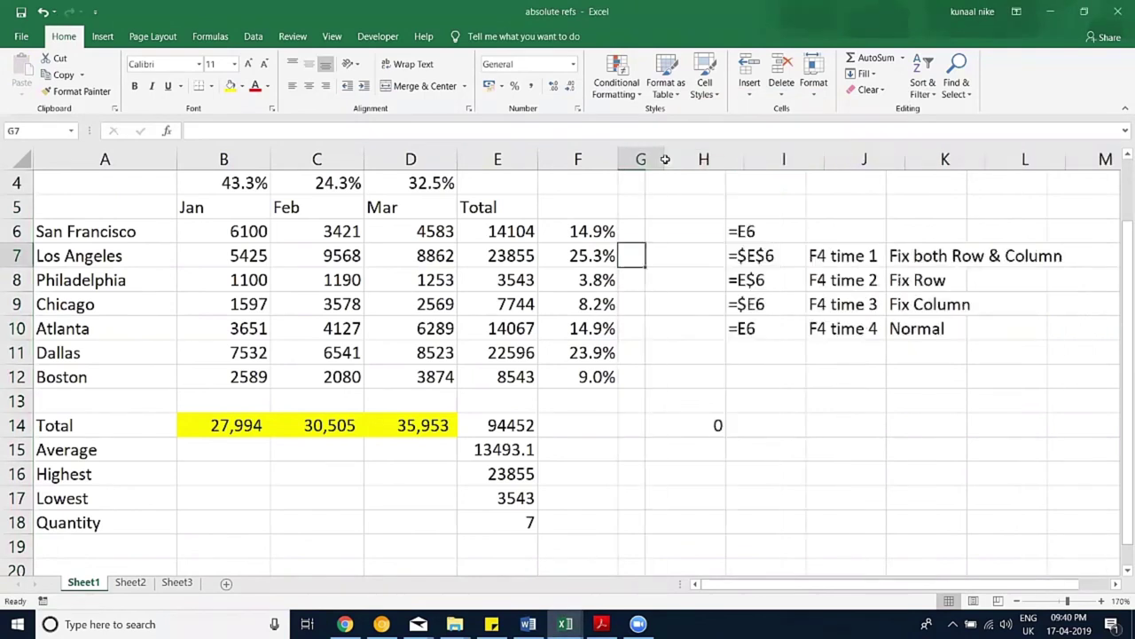
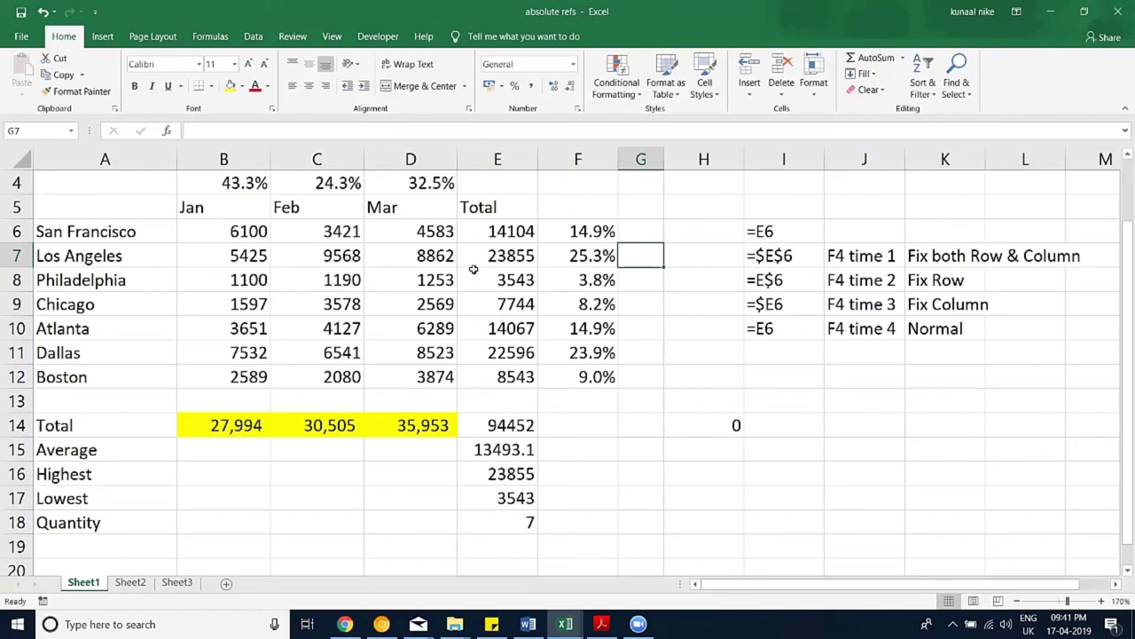
Step: In the duplicates workbook, delete the old results in B4:B15 of the RemDup1 sheet
left_click(293, 36)
left_click(253, 37)
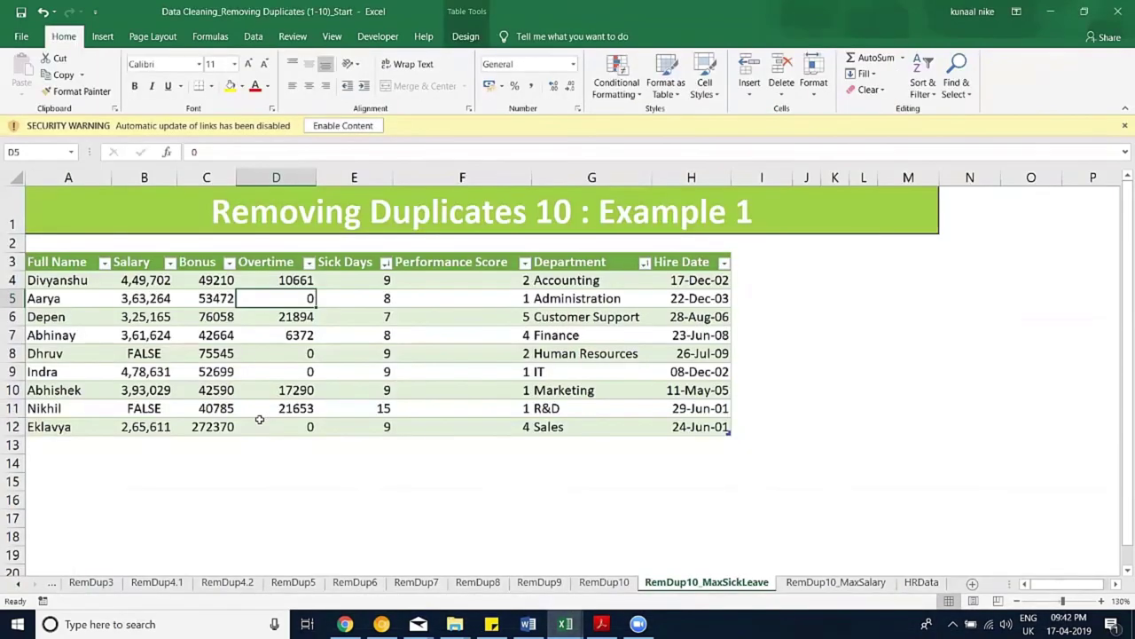
left_click(16, 586)
left_click(16, 586)
left_click(16, 587)
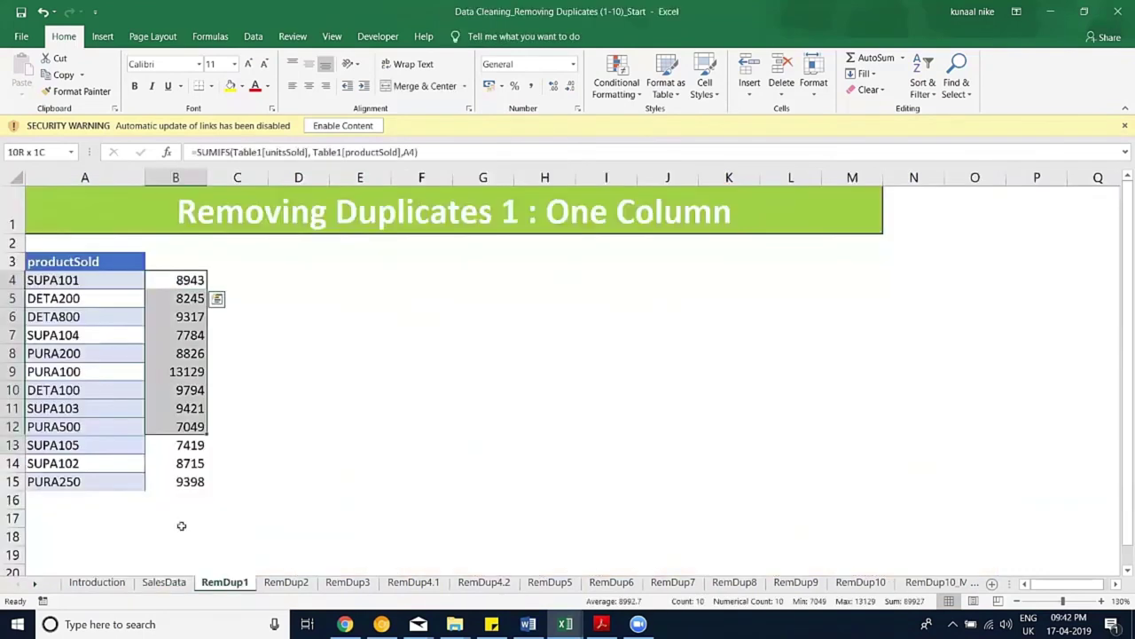
left_click_drag(181, 293, 176, 473)
key("Delete")
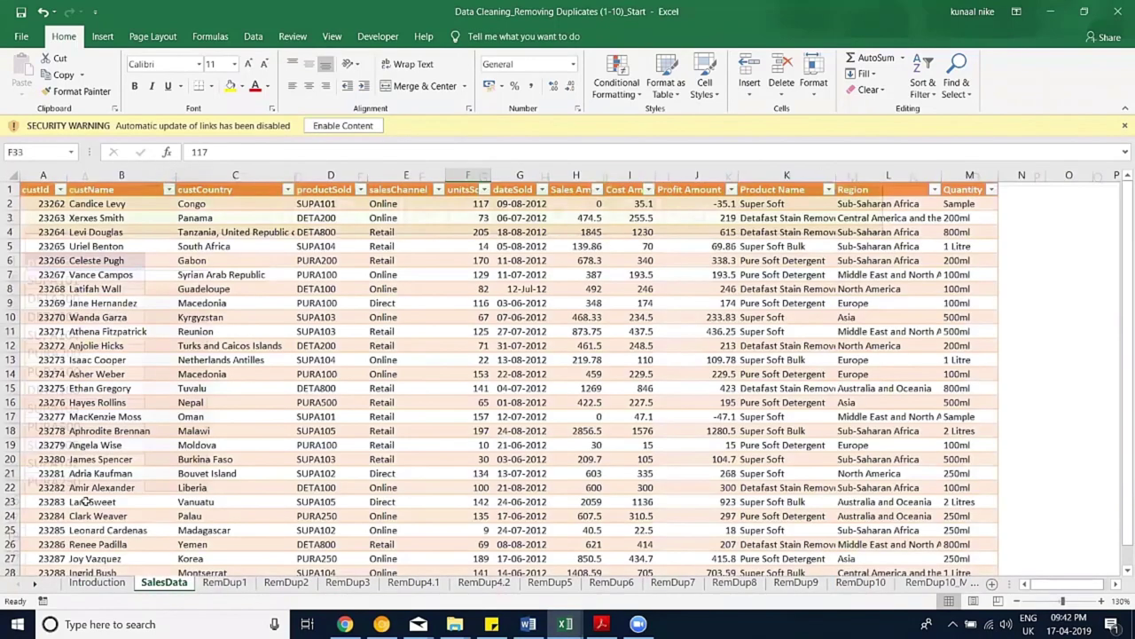
Step: Paste the full SalesData Product Name column into RemDup1 with its header at A3
left_click_drag(93, 262, 141, 495)
left_click(141, 495)
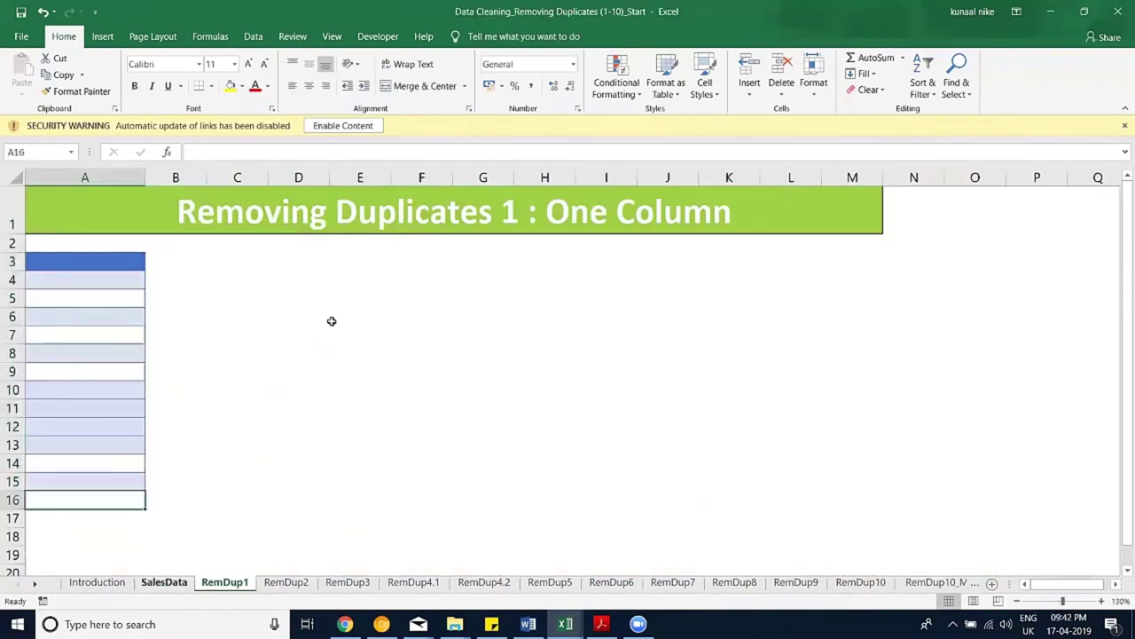
key("ctrl+Page_Up")
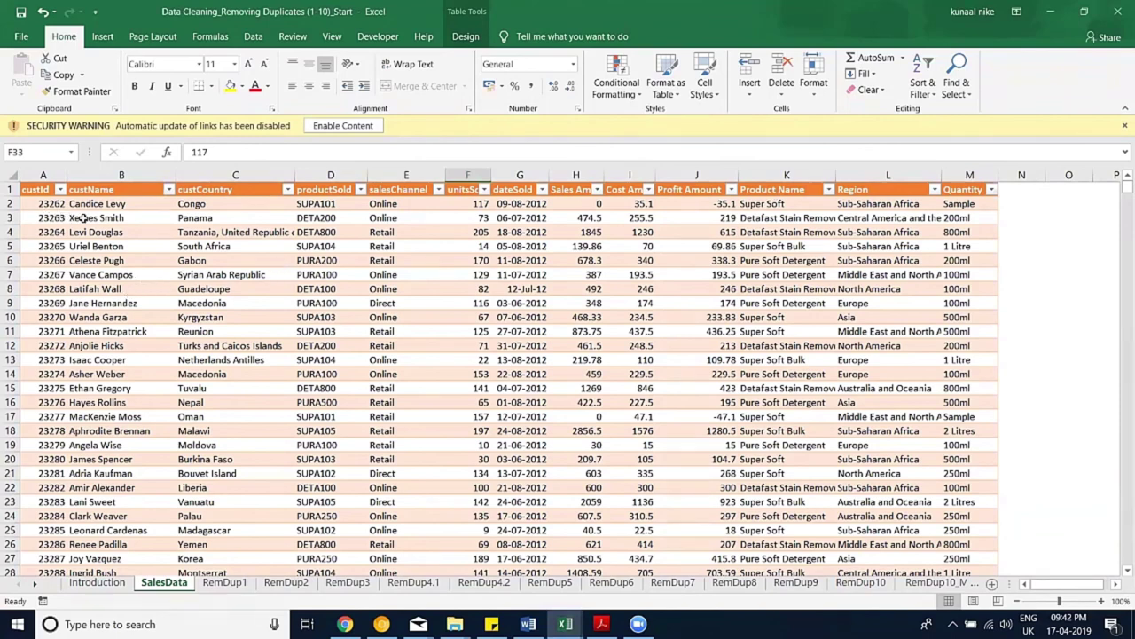
left_click_drag(43, 217, 781, 247)
left_click(779, 288)
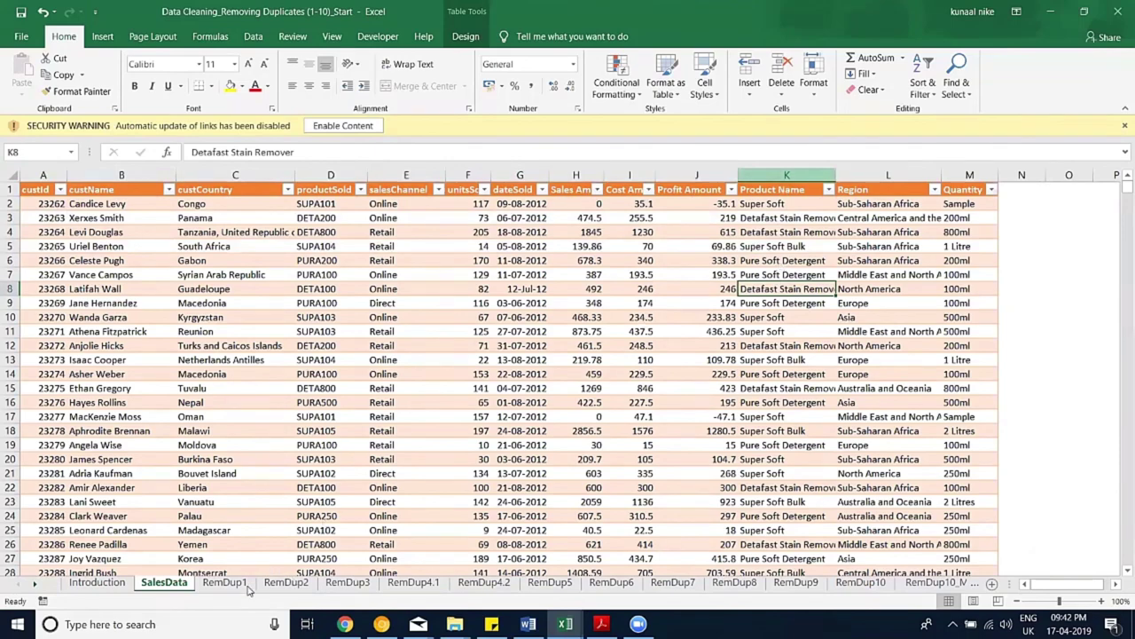
key("ctrl+Up")
key("ctrl+shift+Down")
key("ctrl+c")
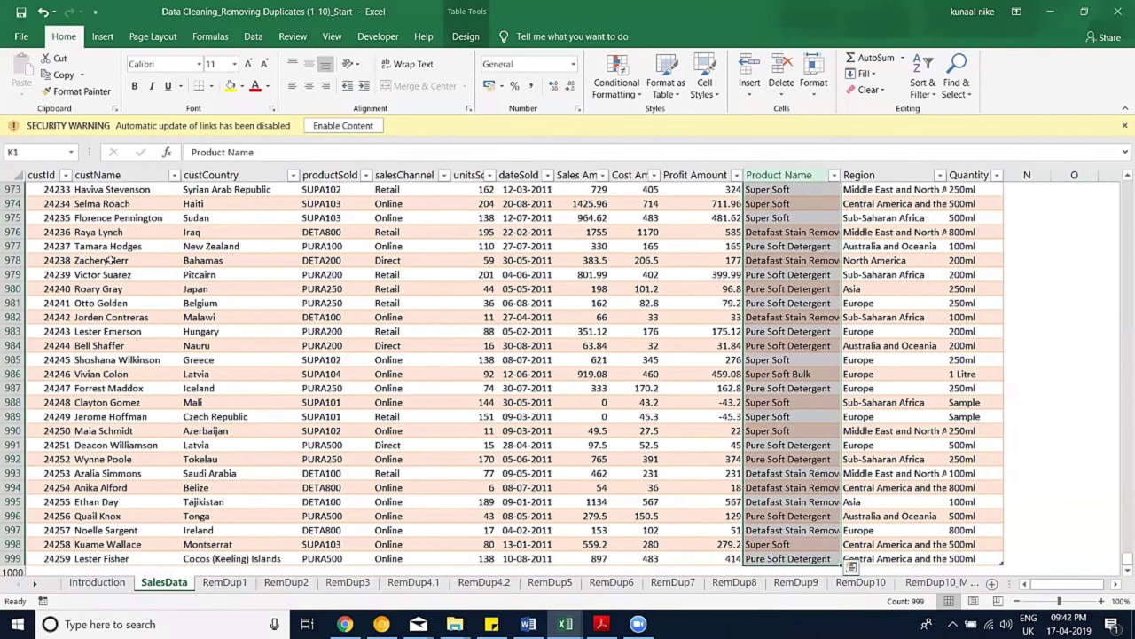
key("ctrl+Page_Down")
key("ctrl+v")
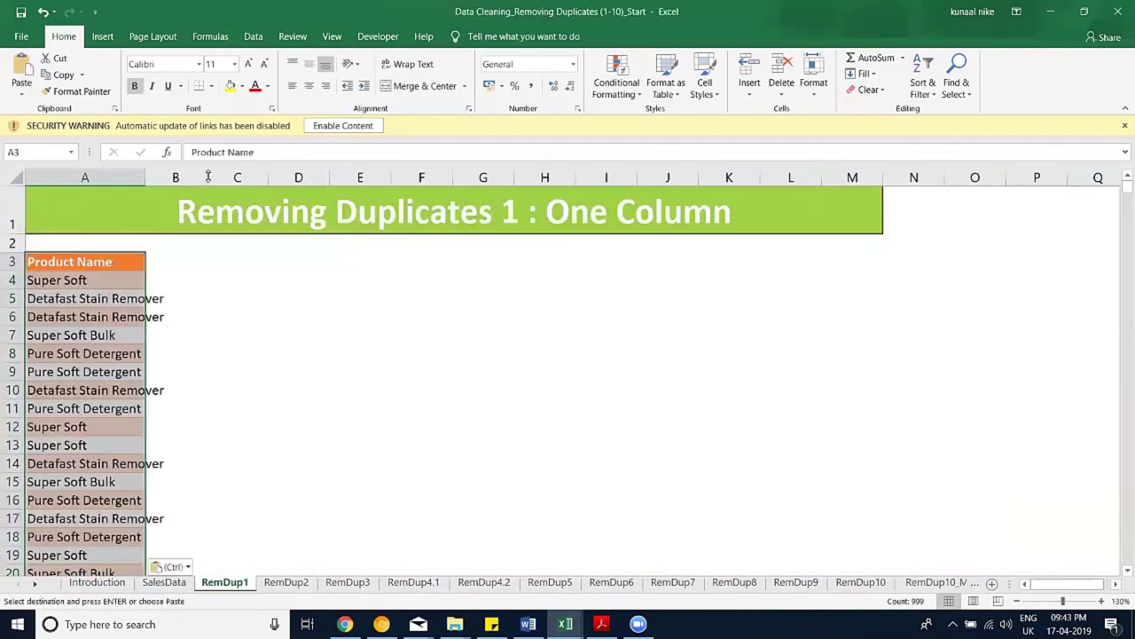
left_click(253, 36)
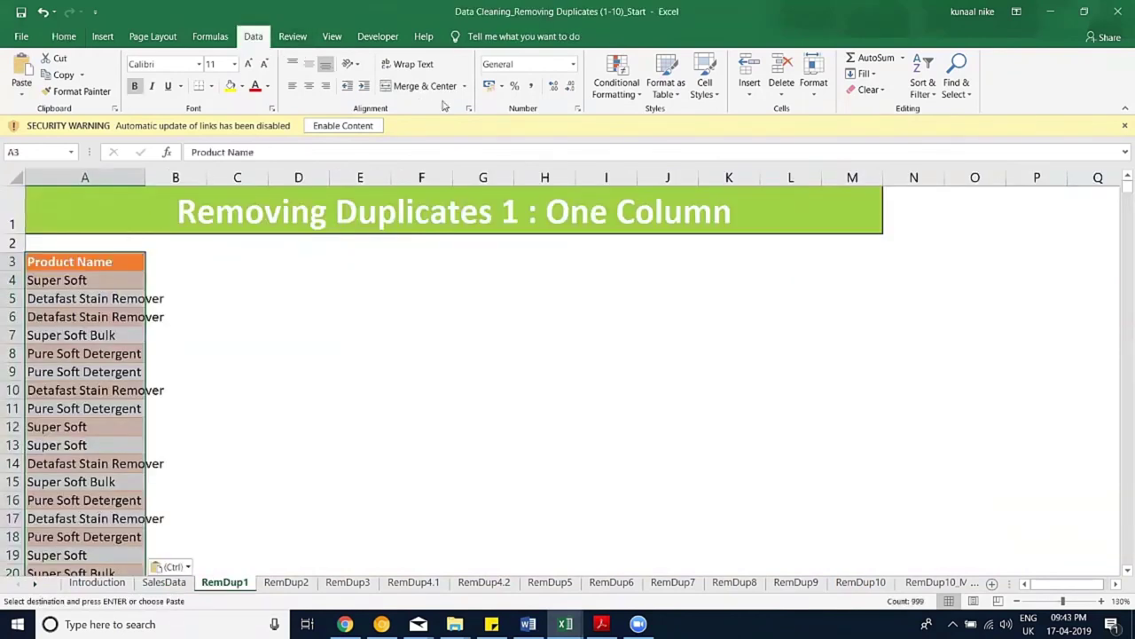
Step: Remove duplicate product names to leave four unique products, and autofit column A
left_click(660, 78)
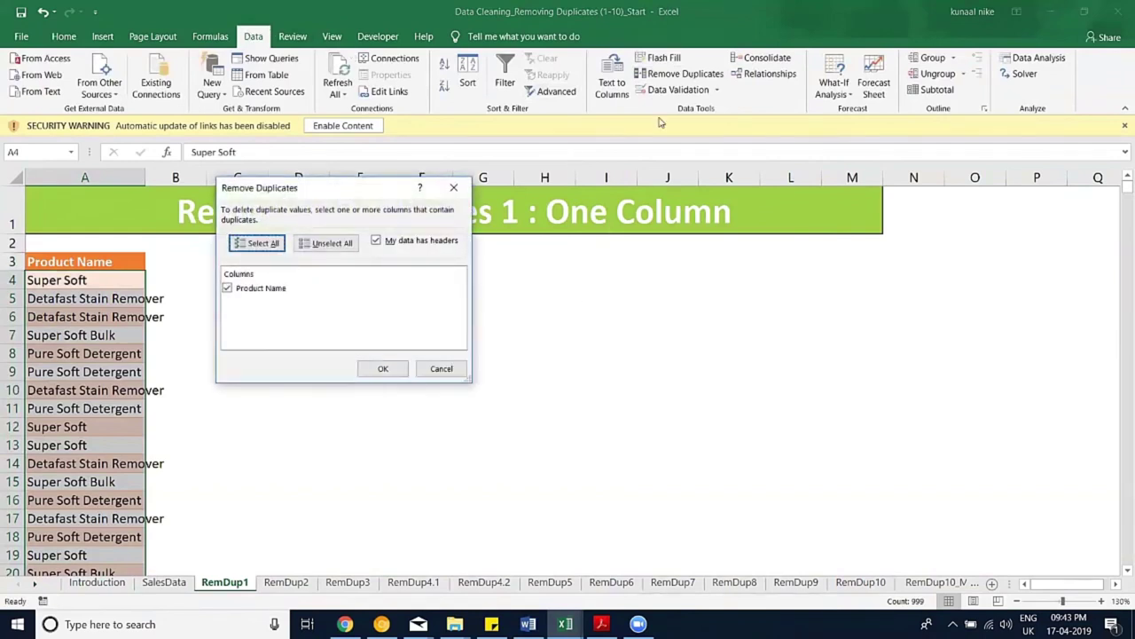
left_click(383, 368)
left_click(572, 352)
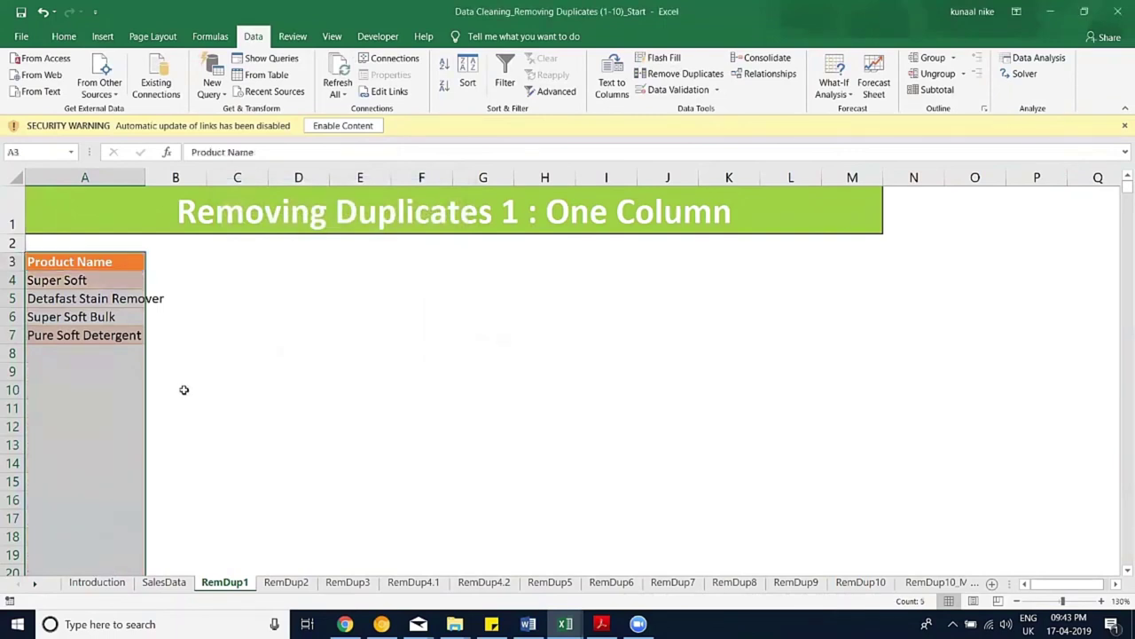
left_click(84, 408)
double_click(146, 177)
left_click_drag(121, 261, 134, 334)
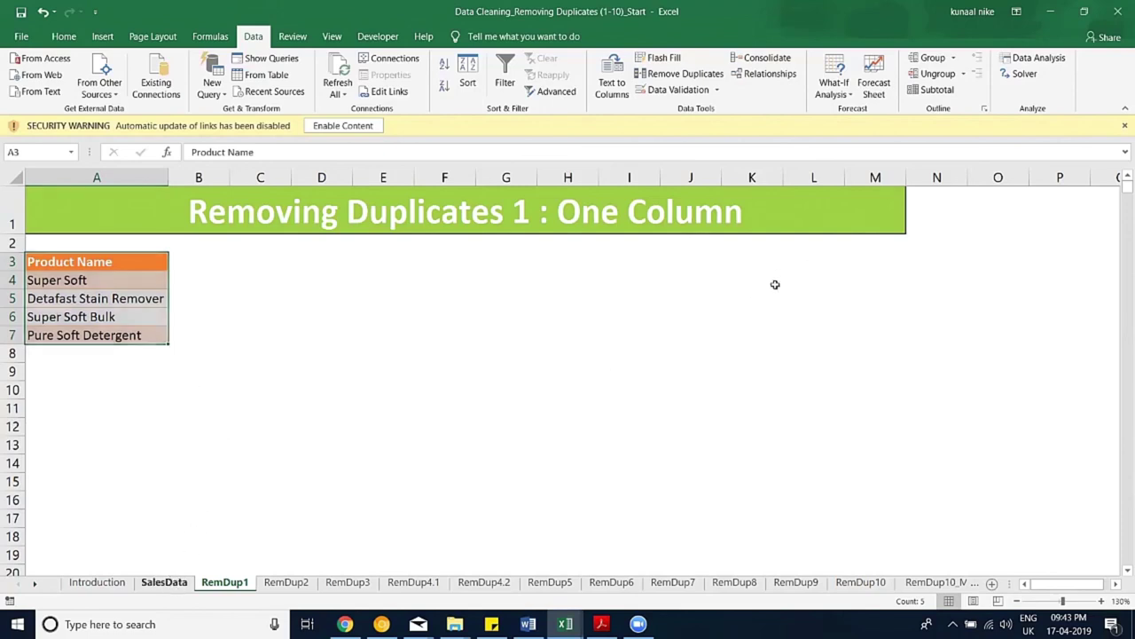
Step: Start a SUMIFS formula in RemDup1 cell B4
key("ctrl+Page_Up")
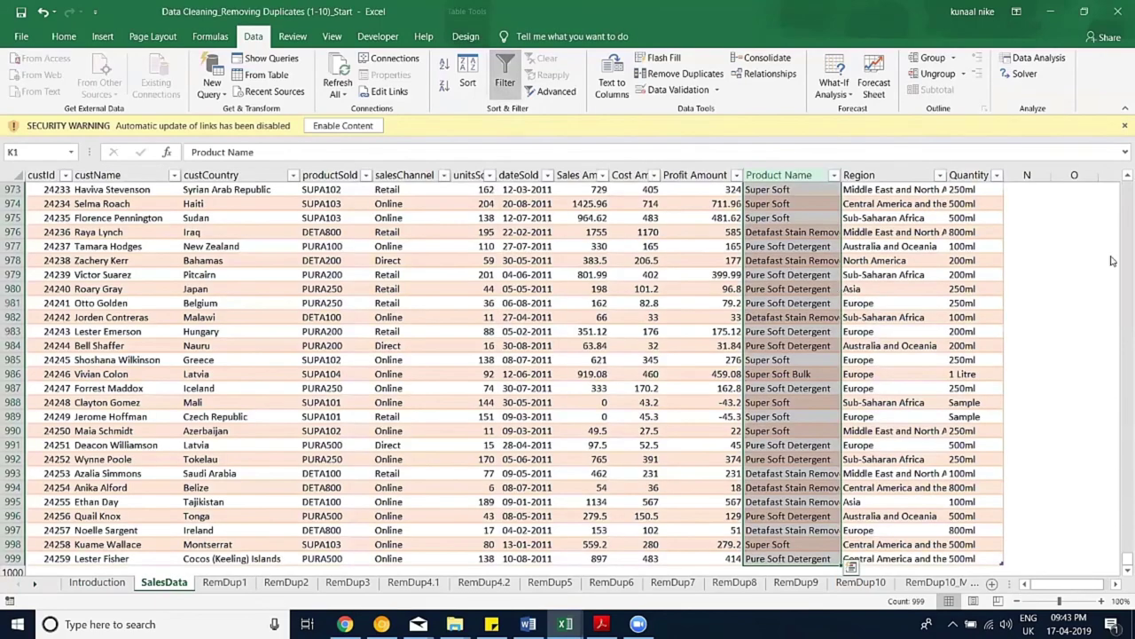
scroll(596, 238, "up", 20)
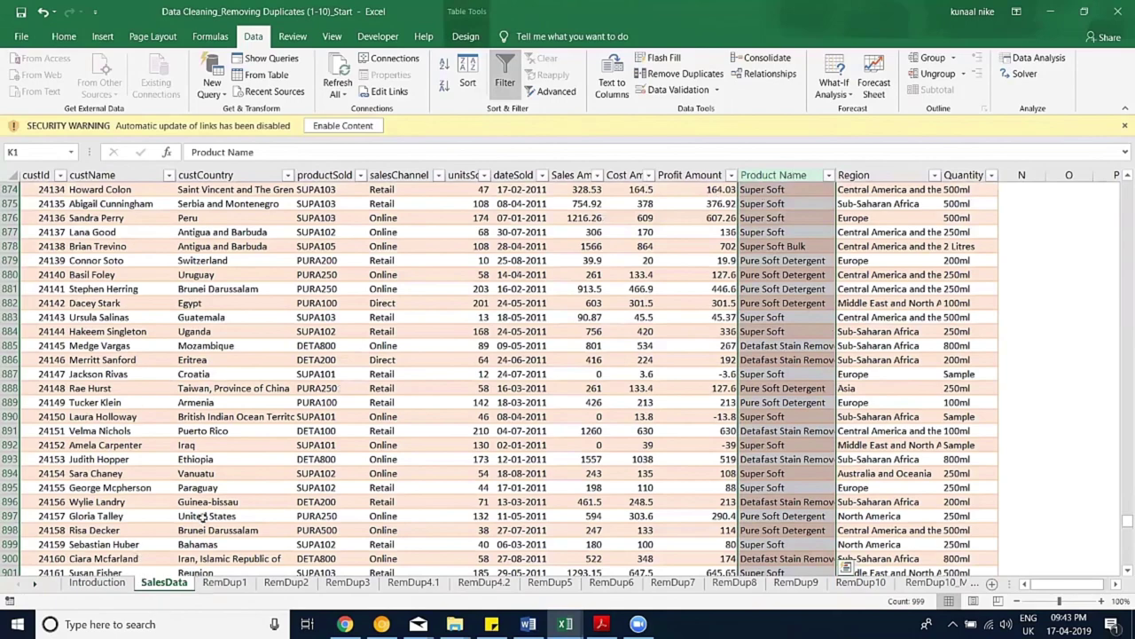
key("ctrl+Home")
key("ctrl+Page_Down")
left_click(201, 285)
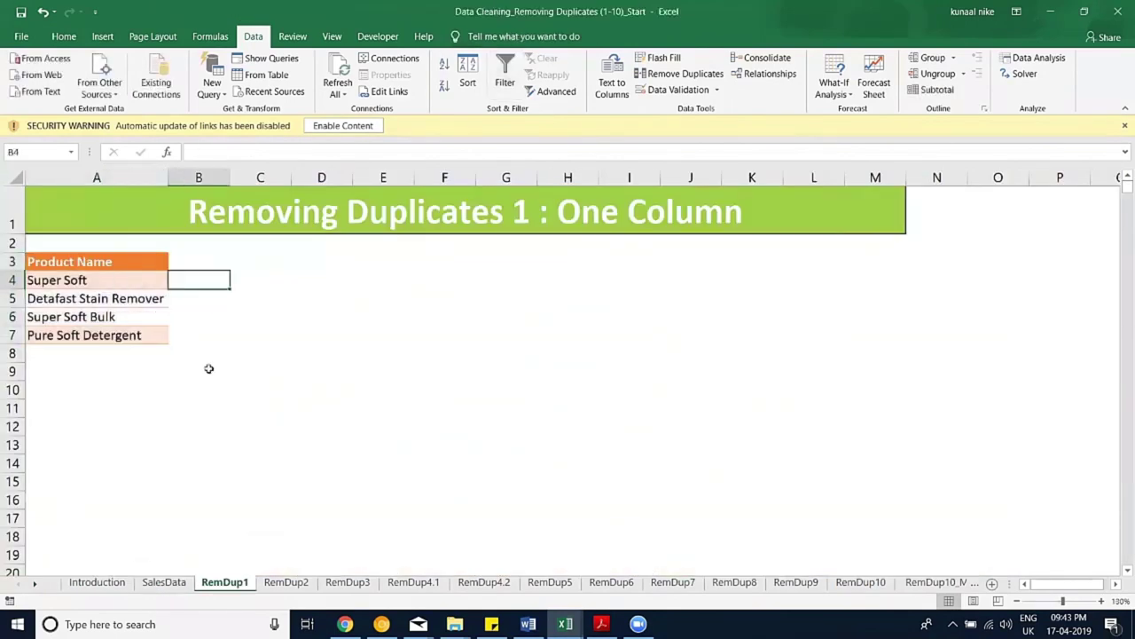
type("=su")
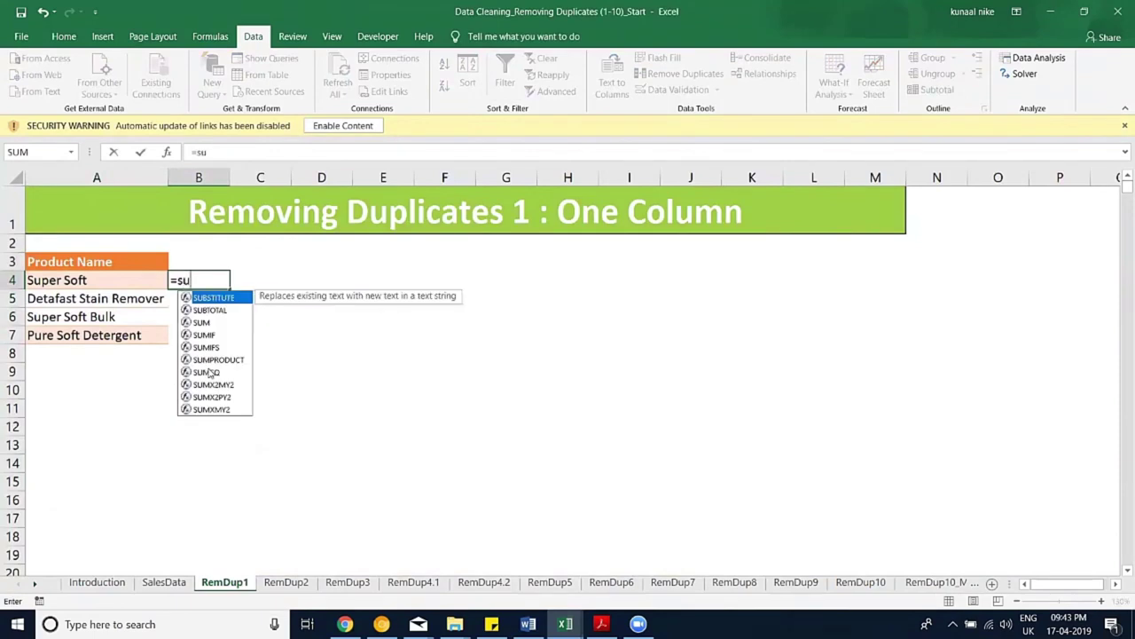
key("Down")
key("Down")
key("Down")
key("Down")
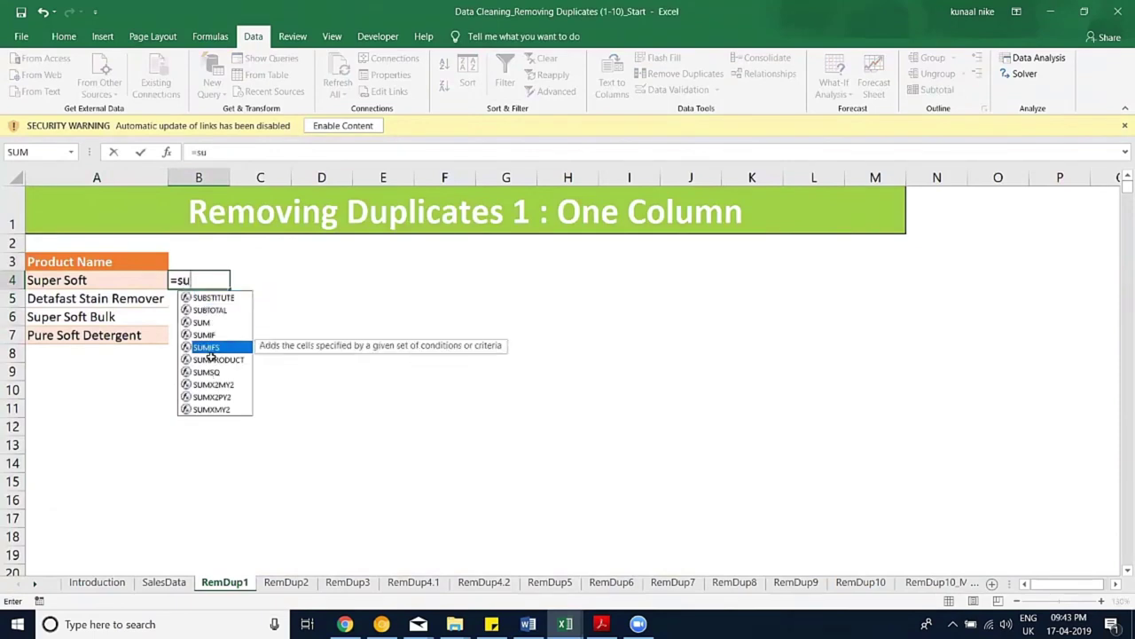
key("Tab")
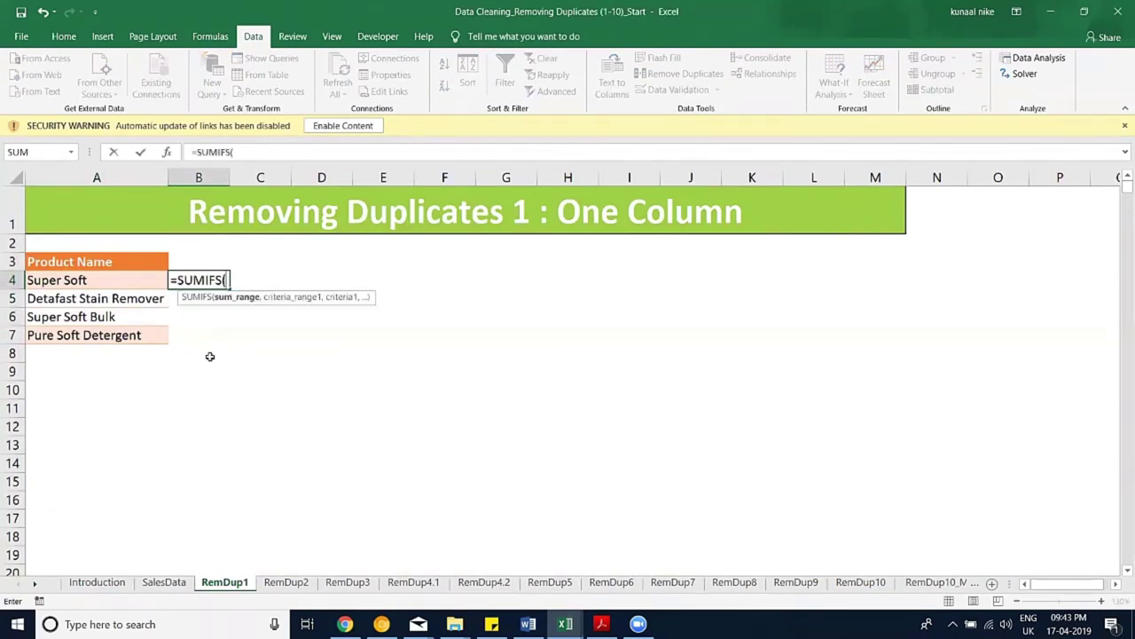
Step: Complete B4 as =SUMIFS(Table1[Profit Amount],Table1[Product Name],RemDup1!A4)
left_click(164, 582)
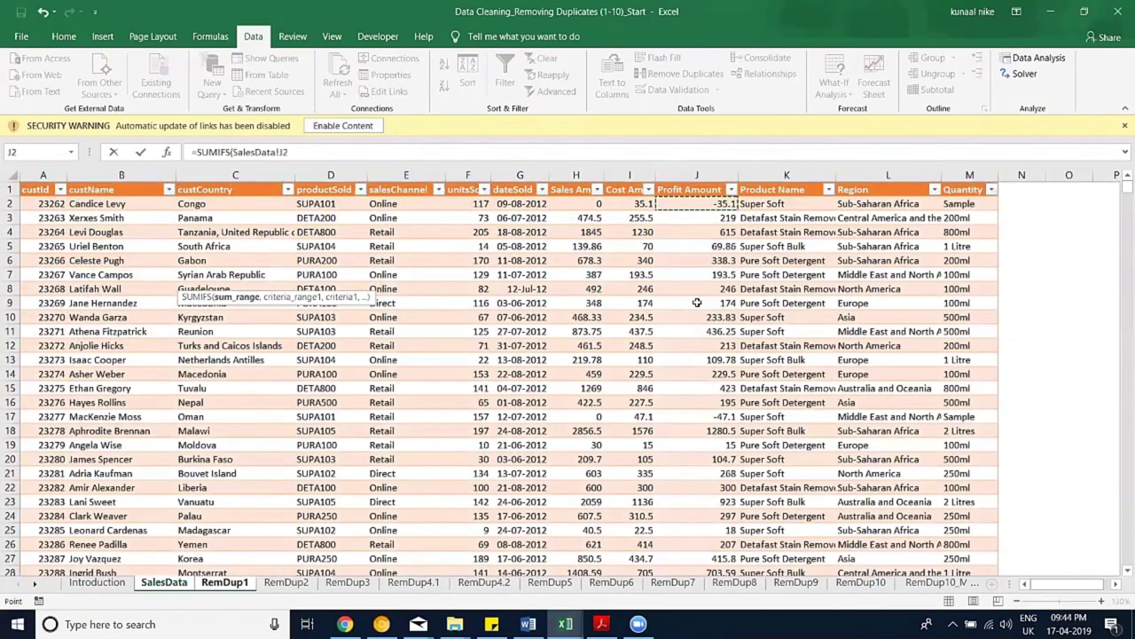
key("ctrl+shift+Down")
type(",")
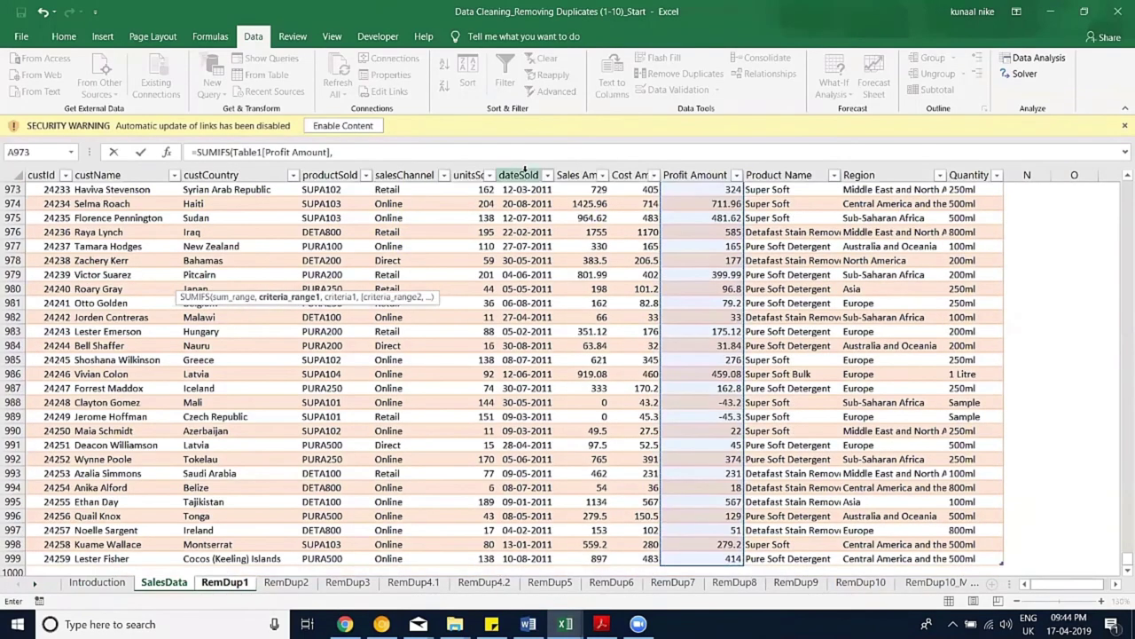
type("Tab")
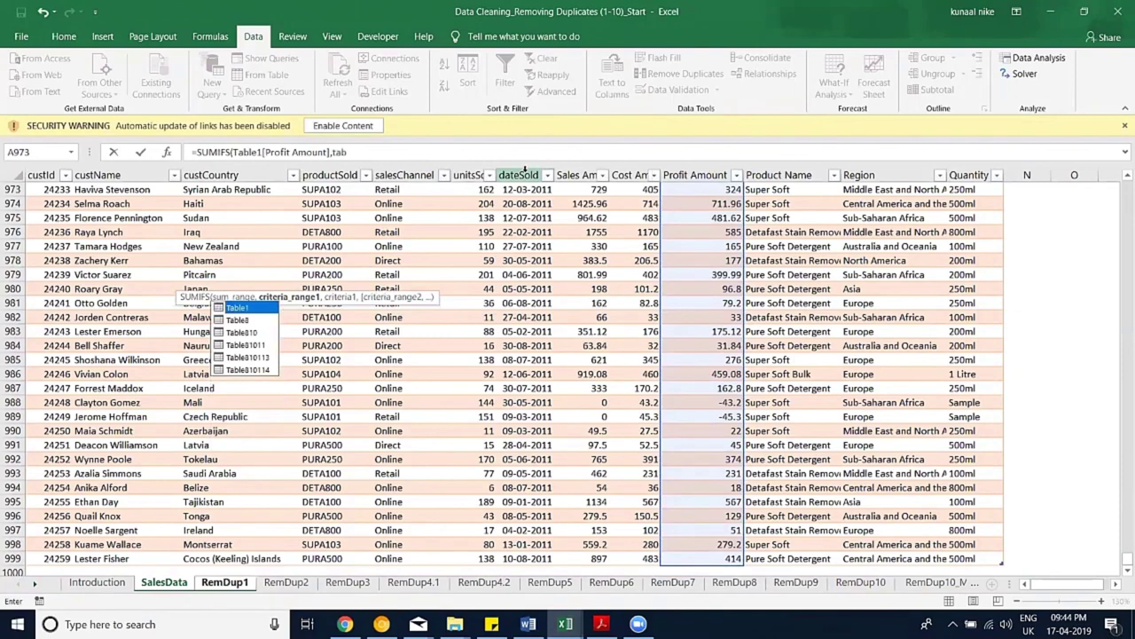
type("le1[")
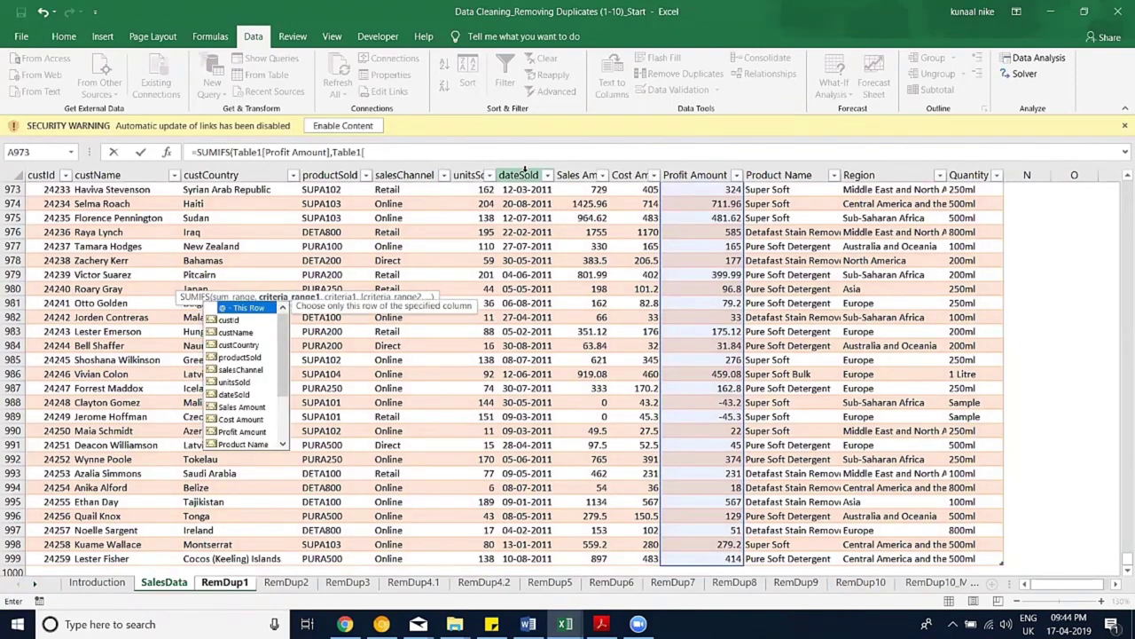
type("Pro")
key("Tab")
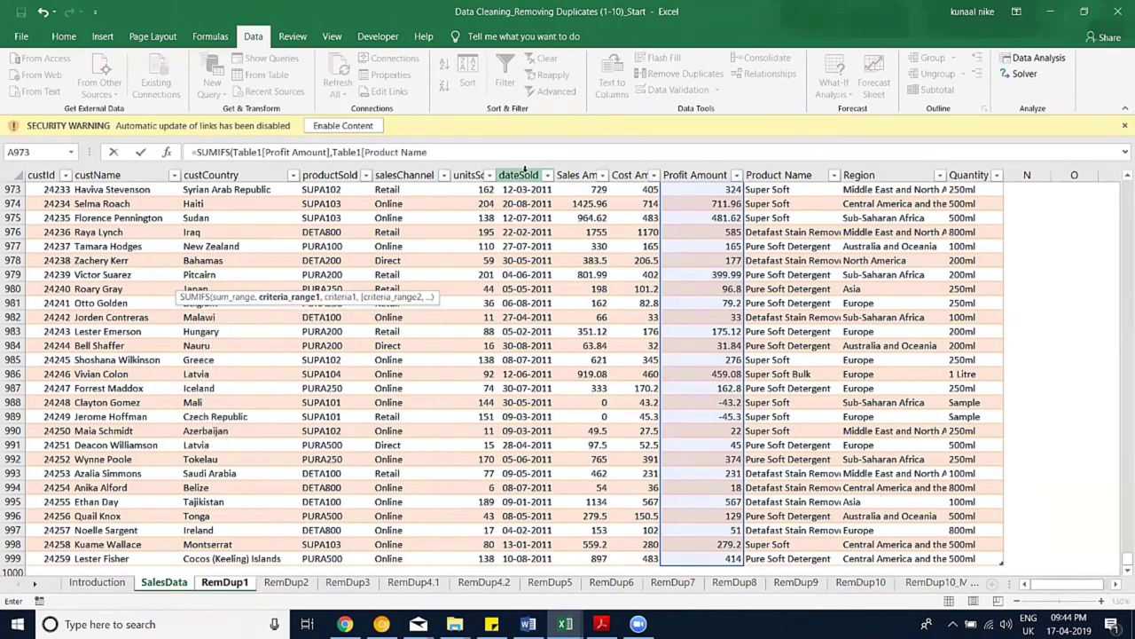
type("],")
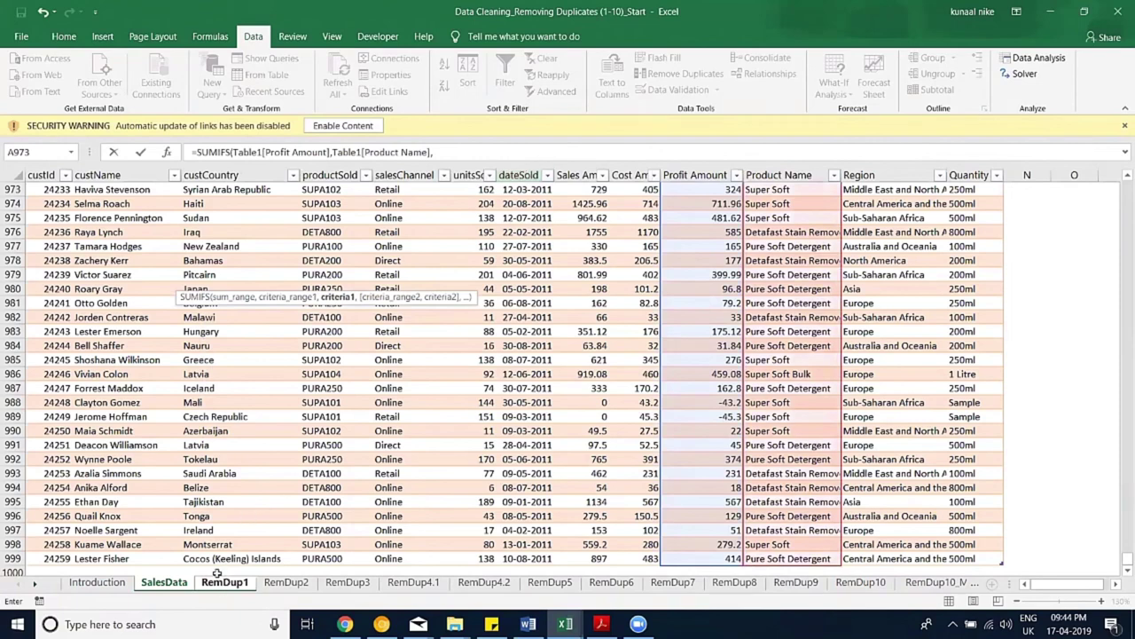
key("ctrl+Page_Down")
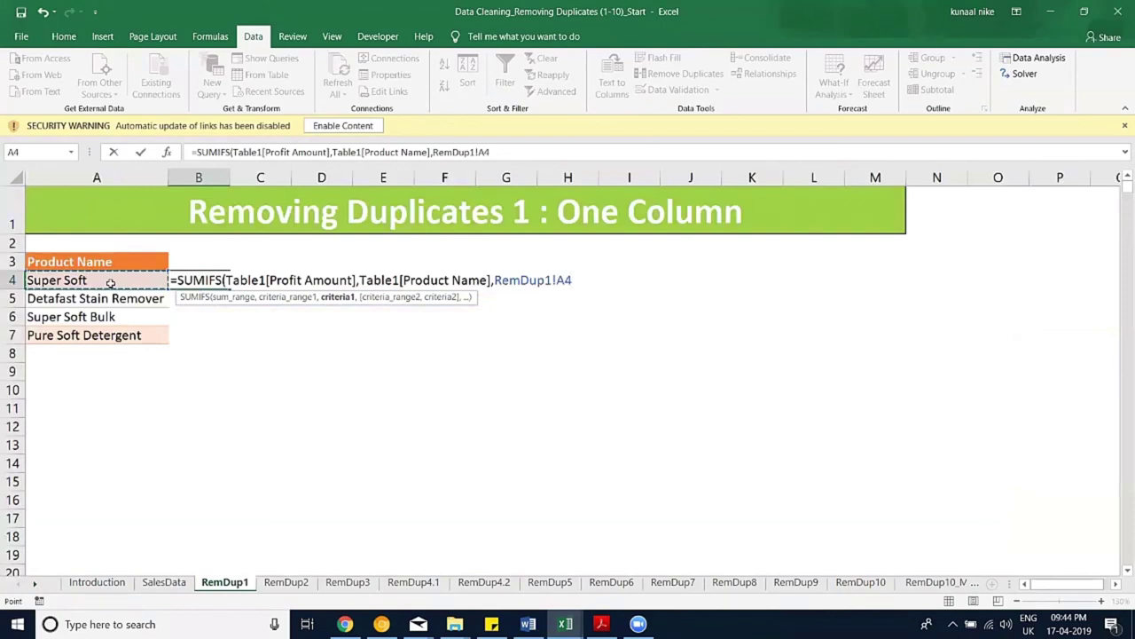
key("Return")
Step: Fill the SUMIFS formula down to B7 and apply Comma Style with one fewer decimal
left_click_drag(213, 284, 205, 331)
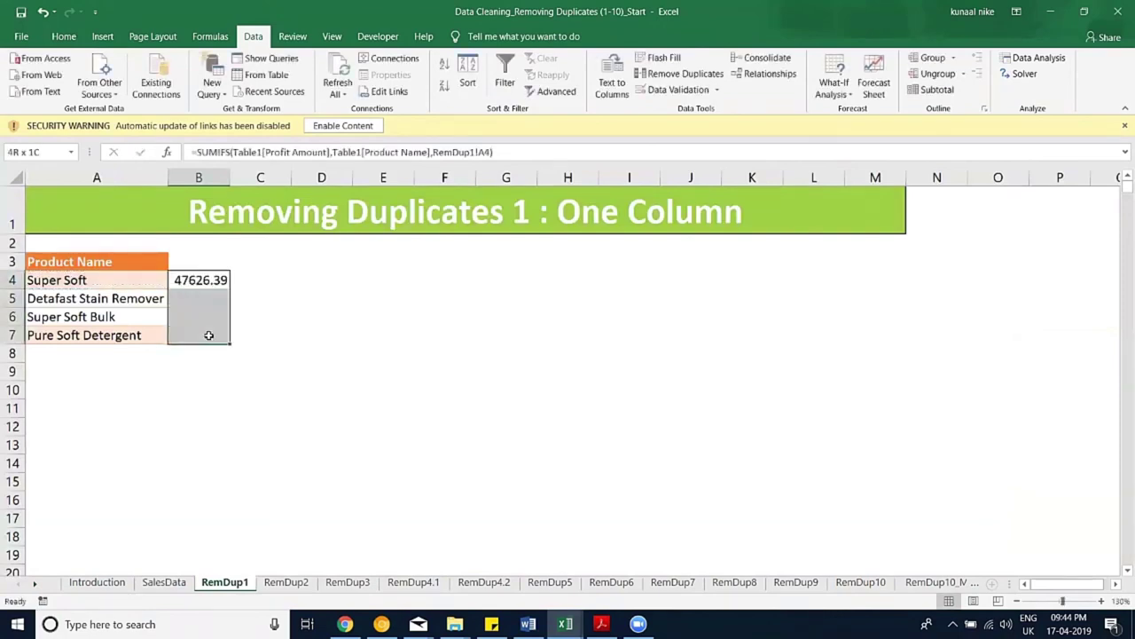
key("ctrl+d")
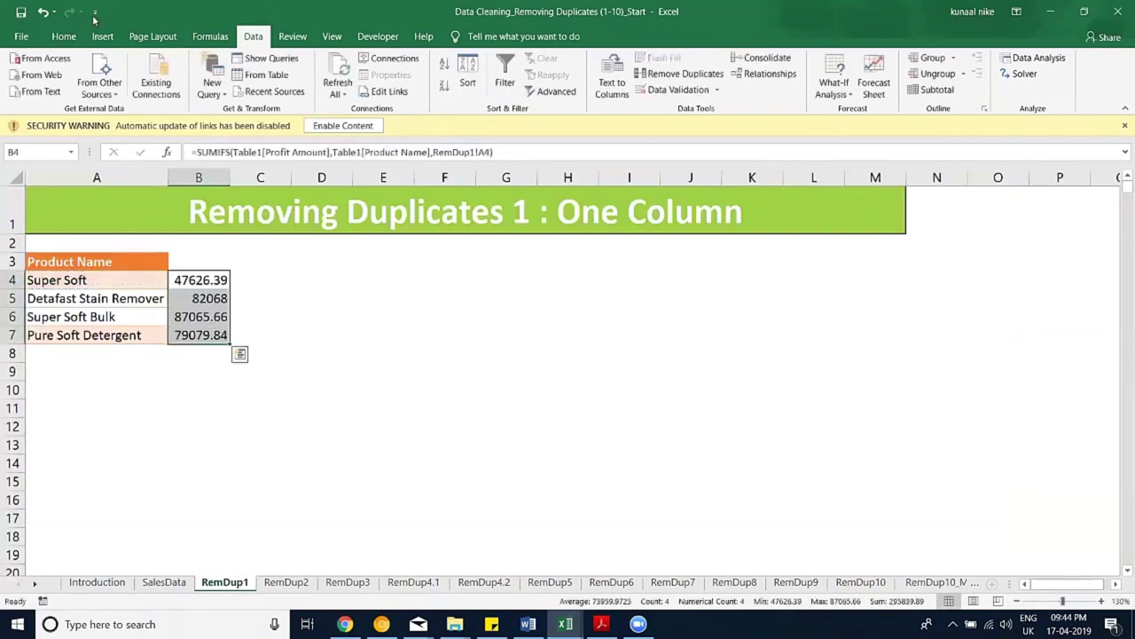
left_click(62, 37)
left_click(531, 85)
left_click(569, 85)
Step: Drop the remaining decimal so B4:B7 show whole-number totals, then go to SalesData
left_click(570, 85)
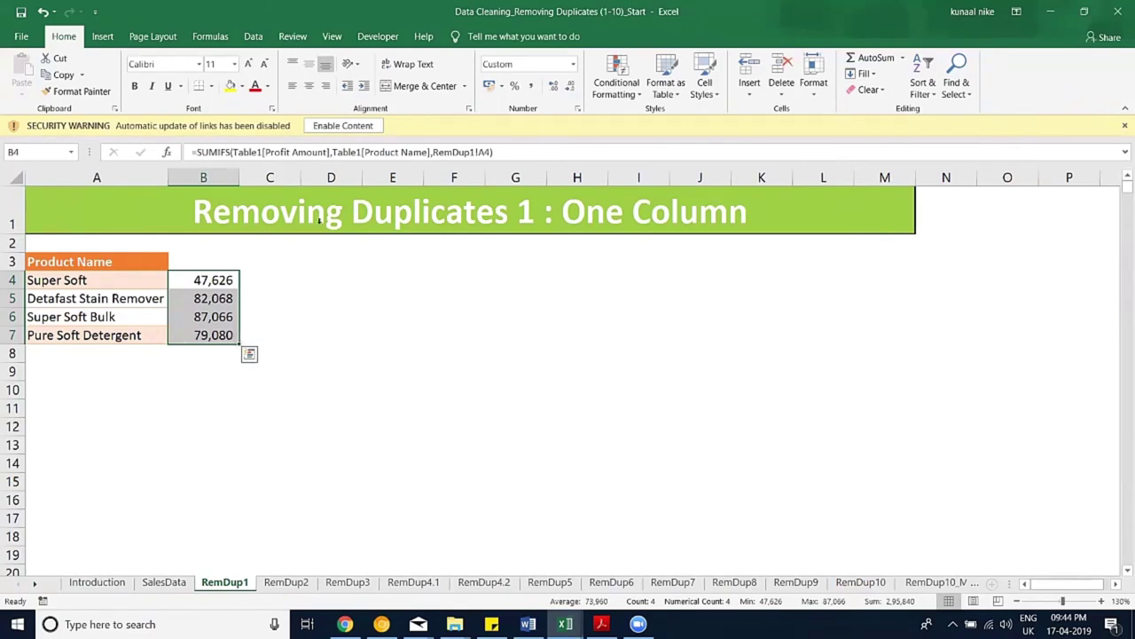
left_click(253, 36)
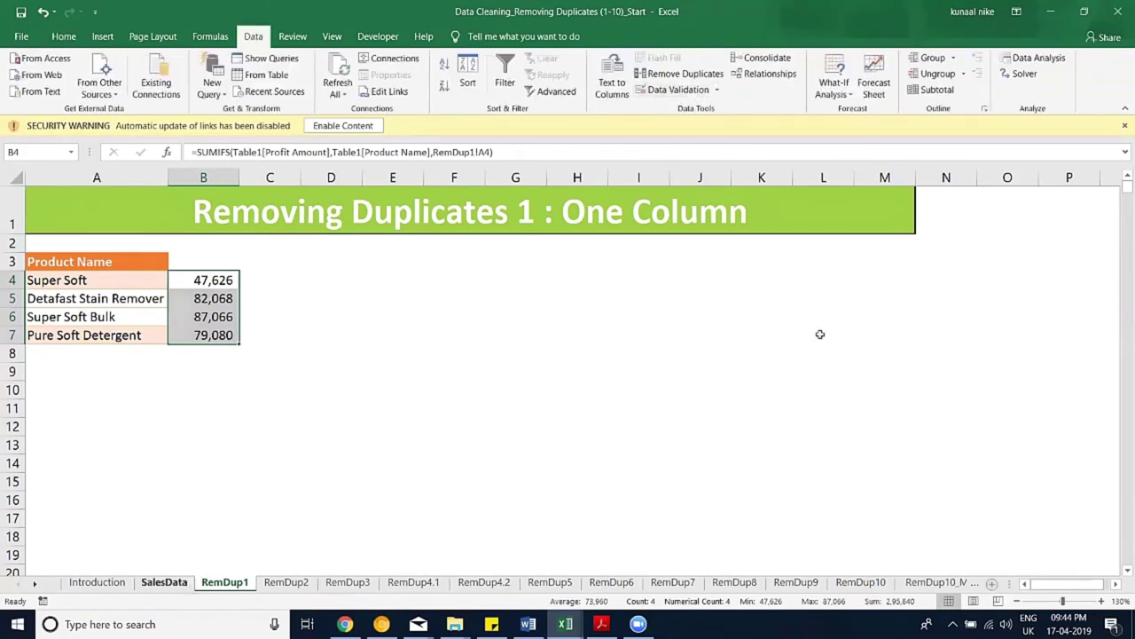
key("ctrl+Page_Up")
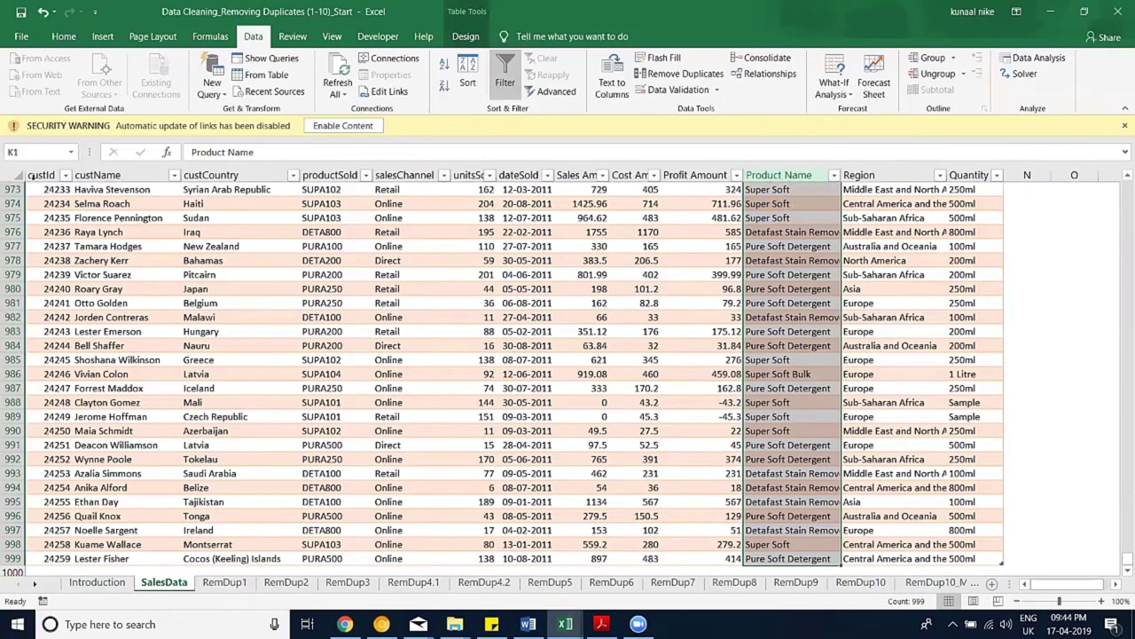
Step: Inspect the SalesData table, including the profit formula in J982 and data validation options
left_click(32, 175)
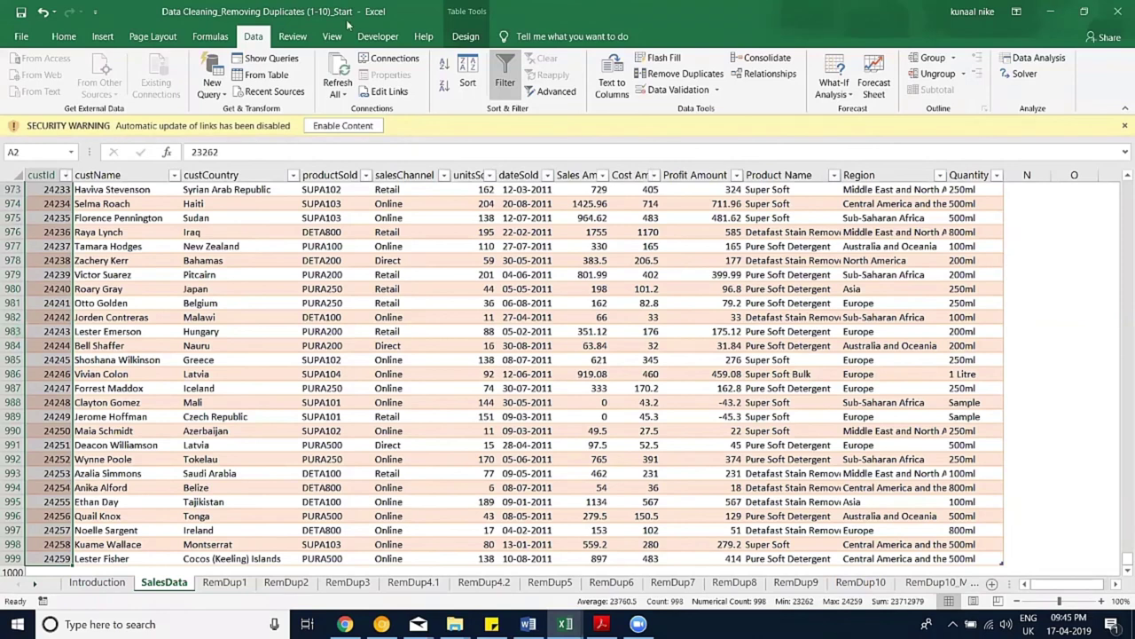
left_click(661, 318)
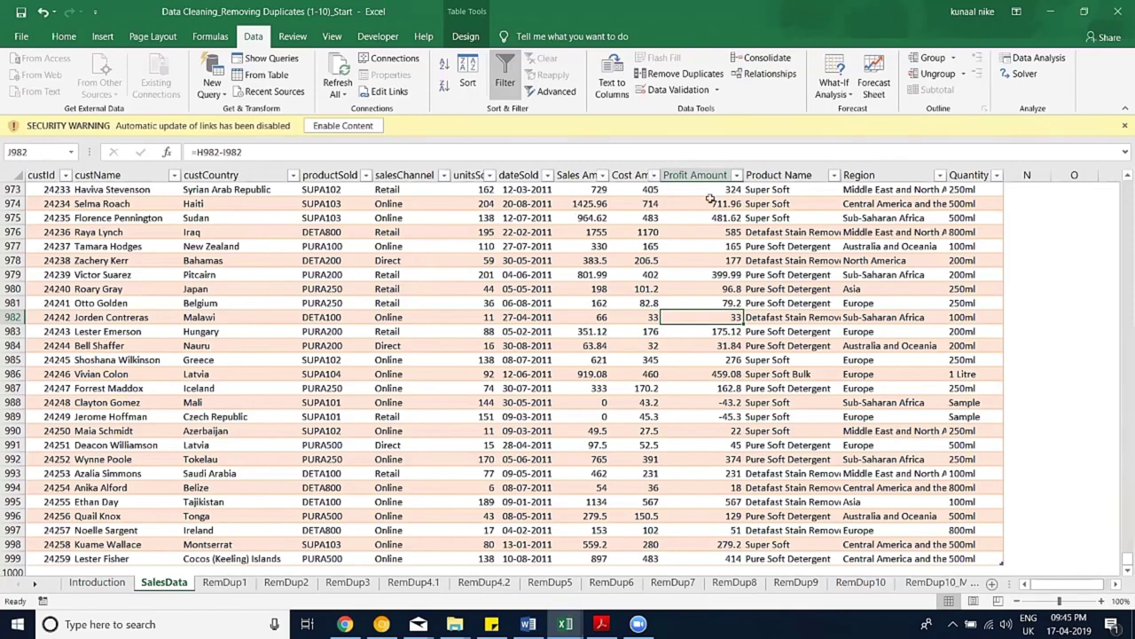
scroll(726, 93, "up", 6)
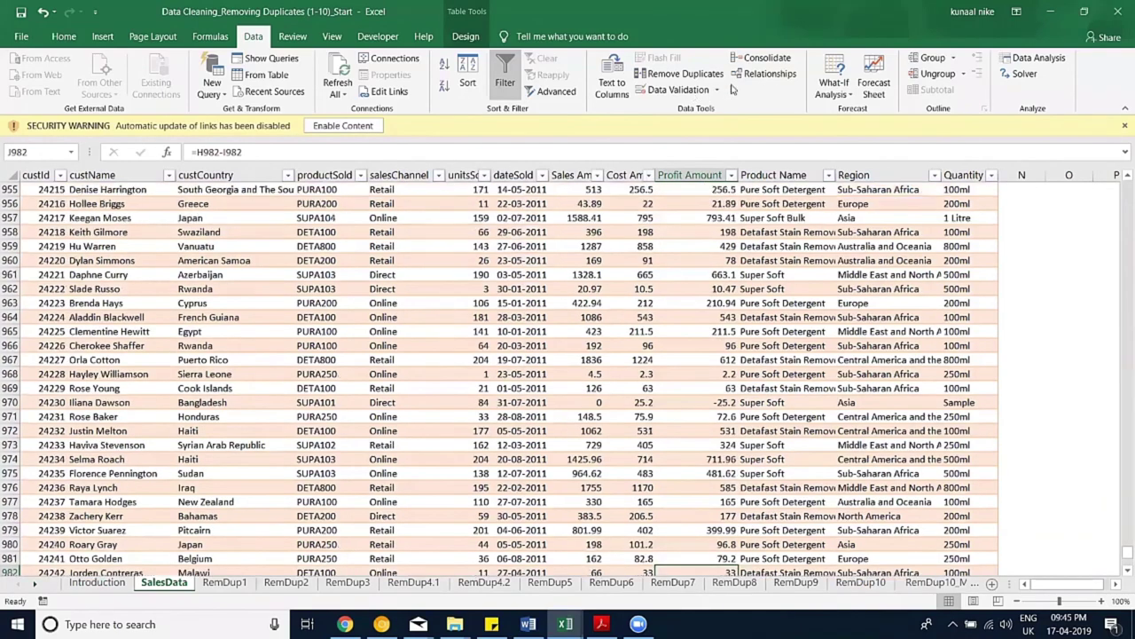
scroll(723, 89, "up", 4)
left_click(718, 90)
left_click(719, 90)
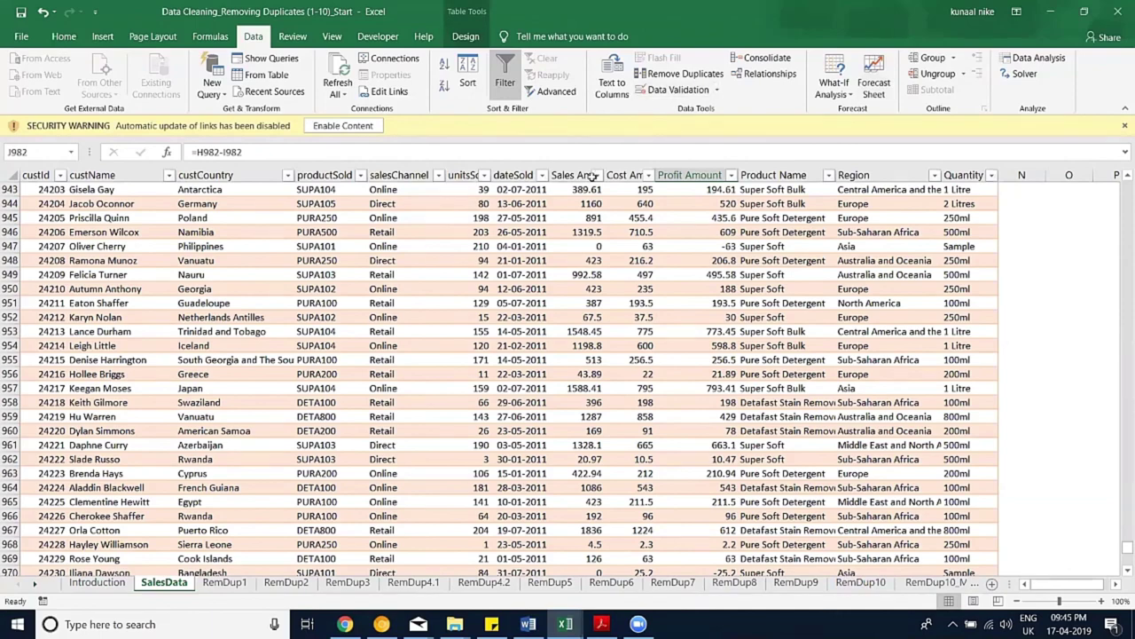
left_click(455, 258)
scroll(448, 206, "up", 1)
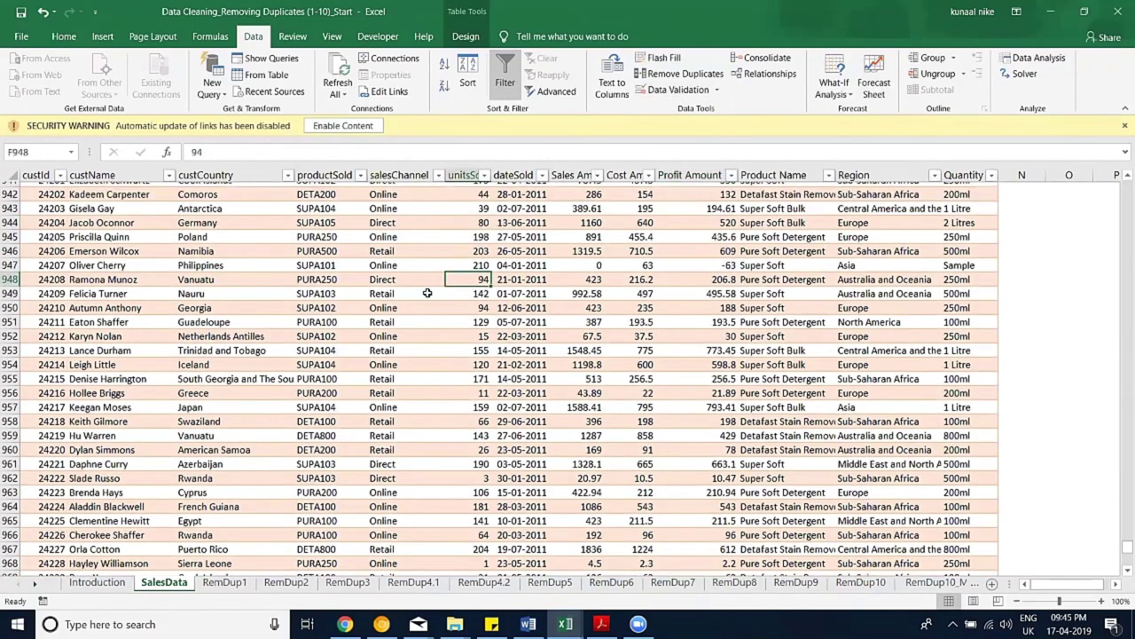
scroll(427, 293, "up", 5)
scroll(427, 293, "up", 1)
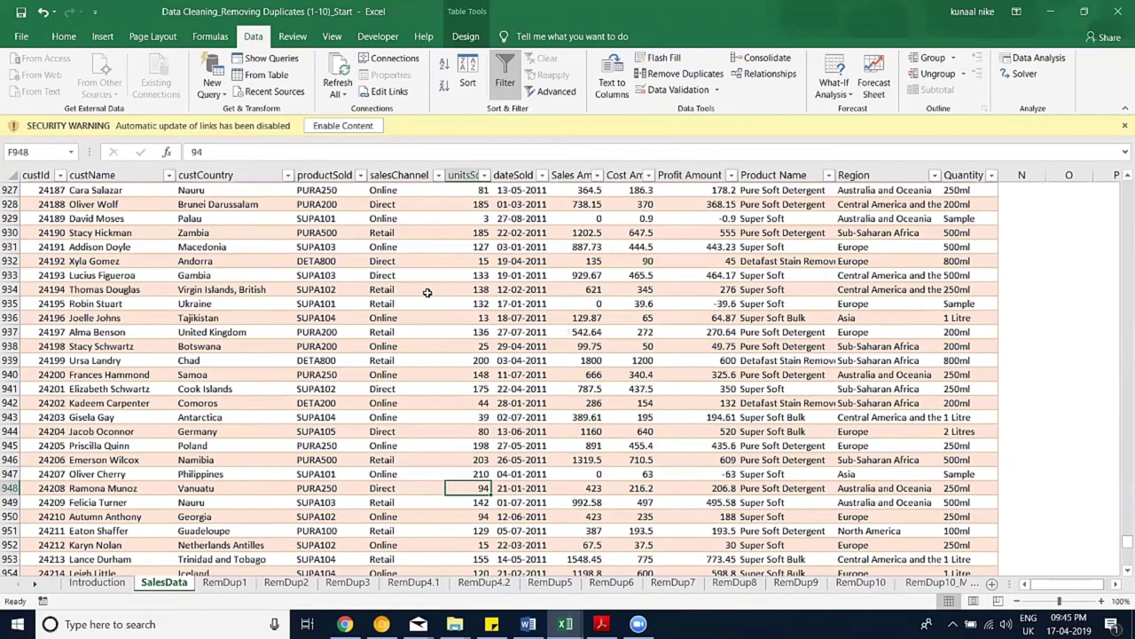
scroll(426, 292, "up", 6)
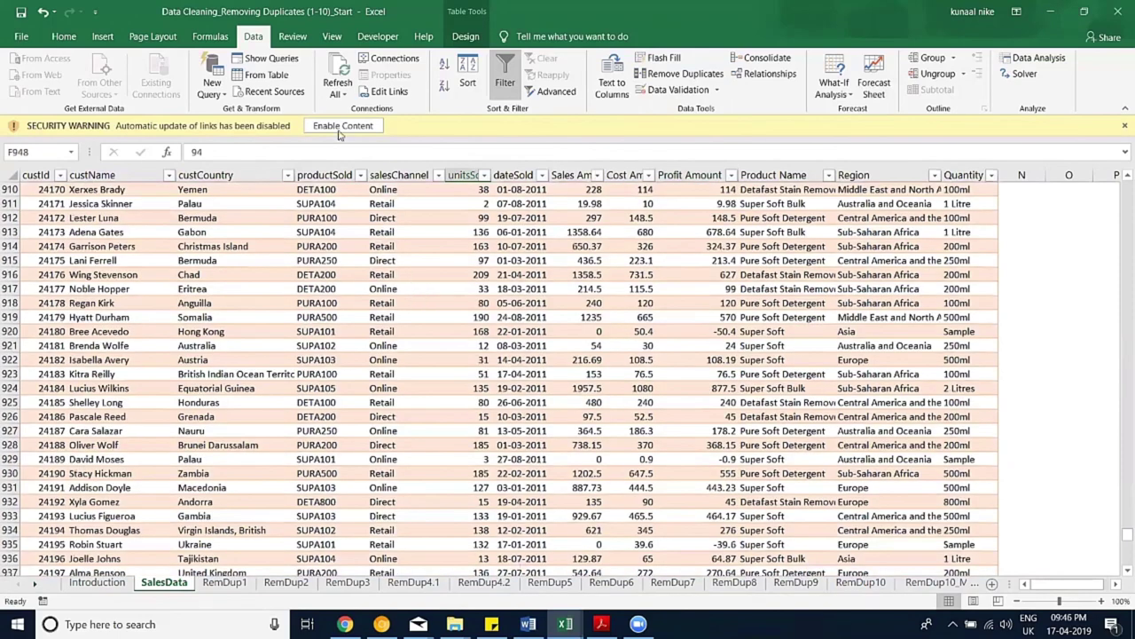
key("ctrl+Up")
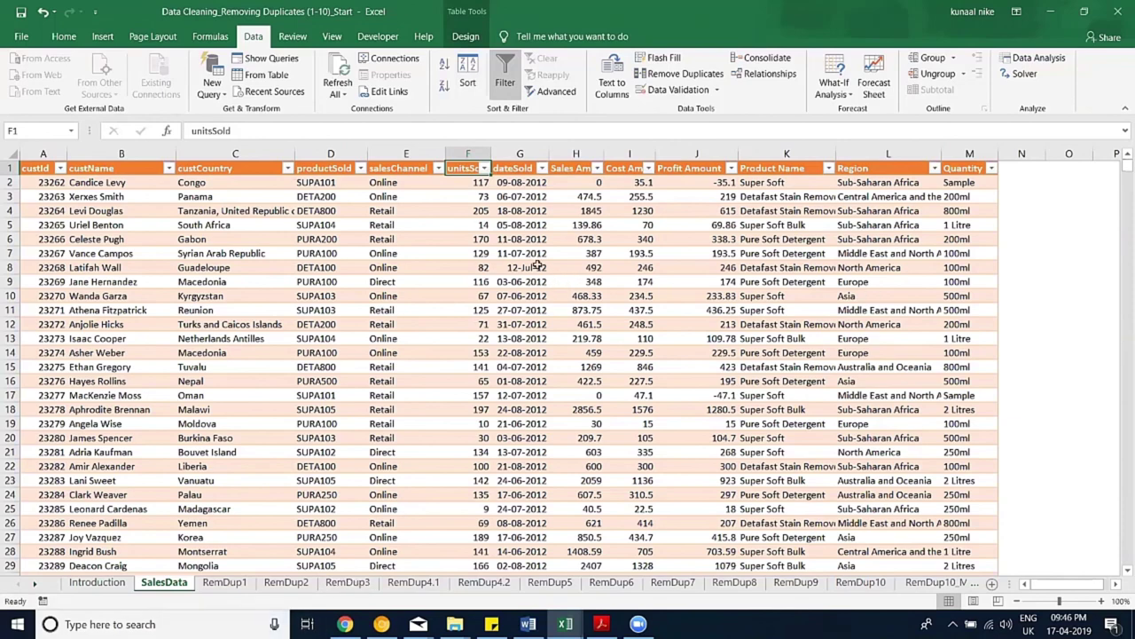
Step: Toggle the table filters off and on, then filter salesChannel to Direct only
left_click(511, 86)
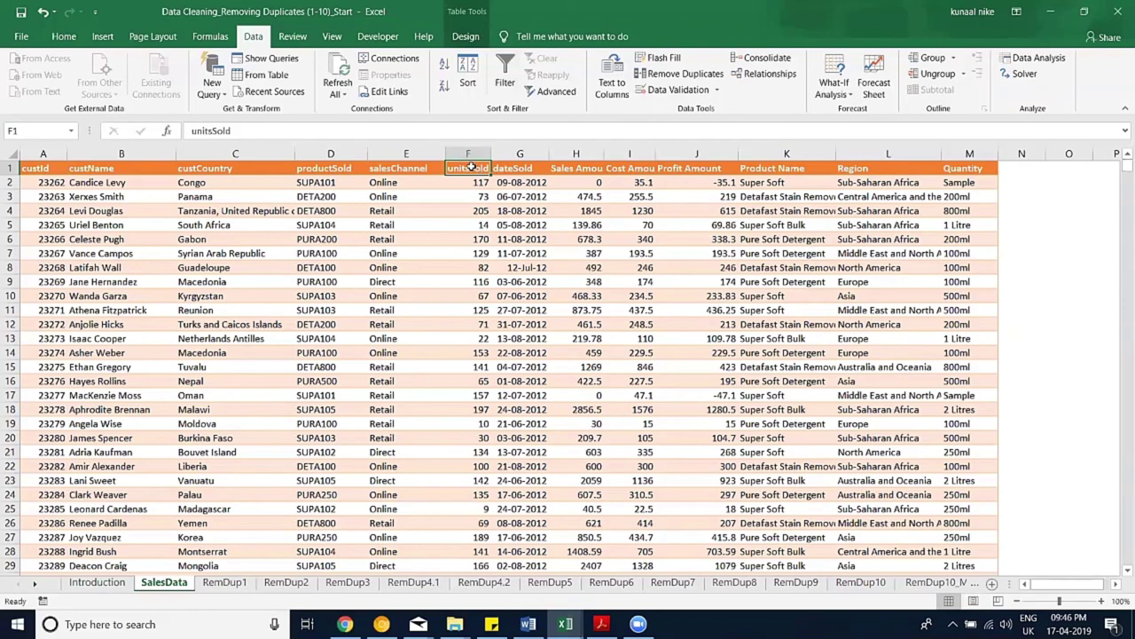
key("ctrl+shift+l")
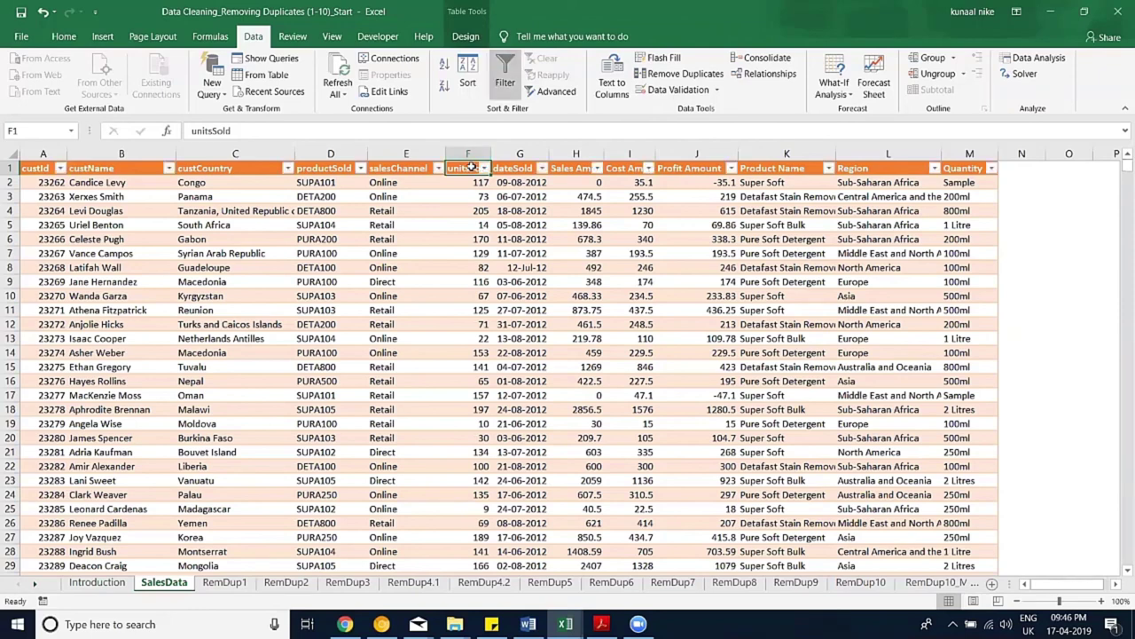
left_click(420, 210)
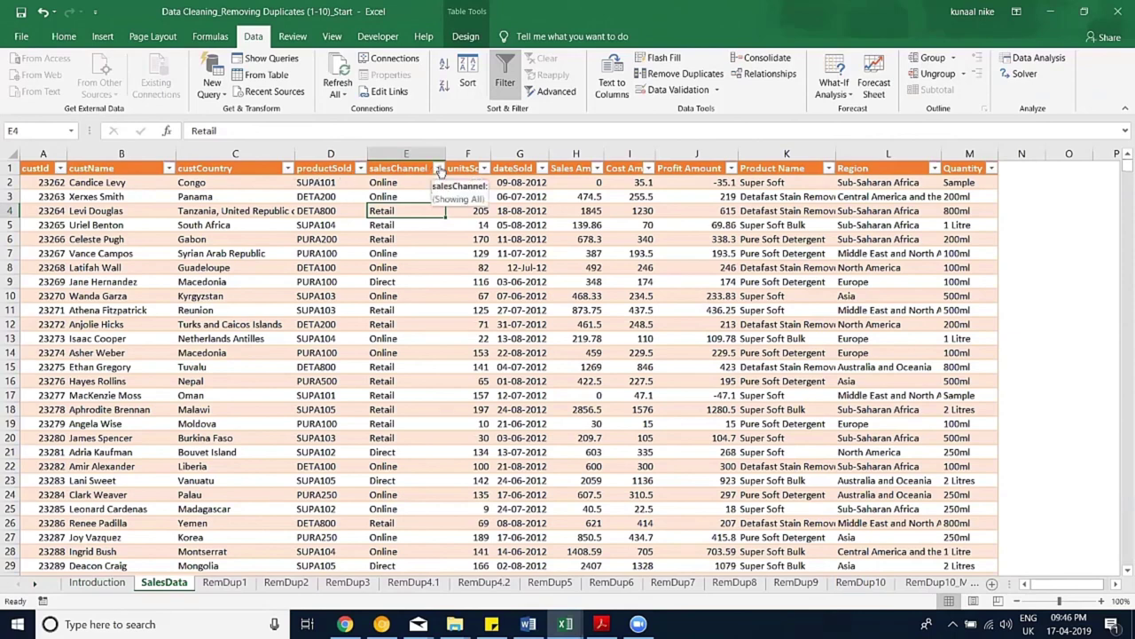
left_click(438, 170)
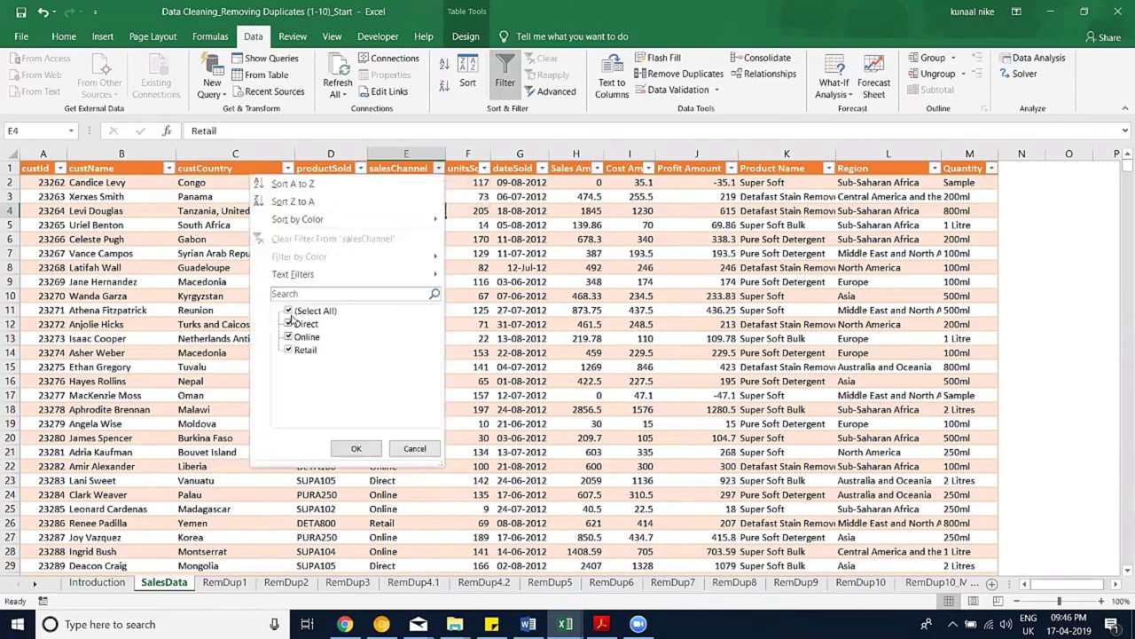
left_click(288, 313)
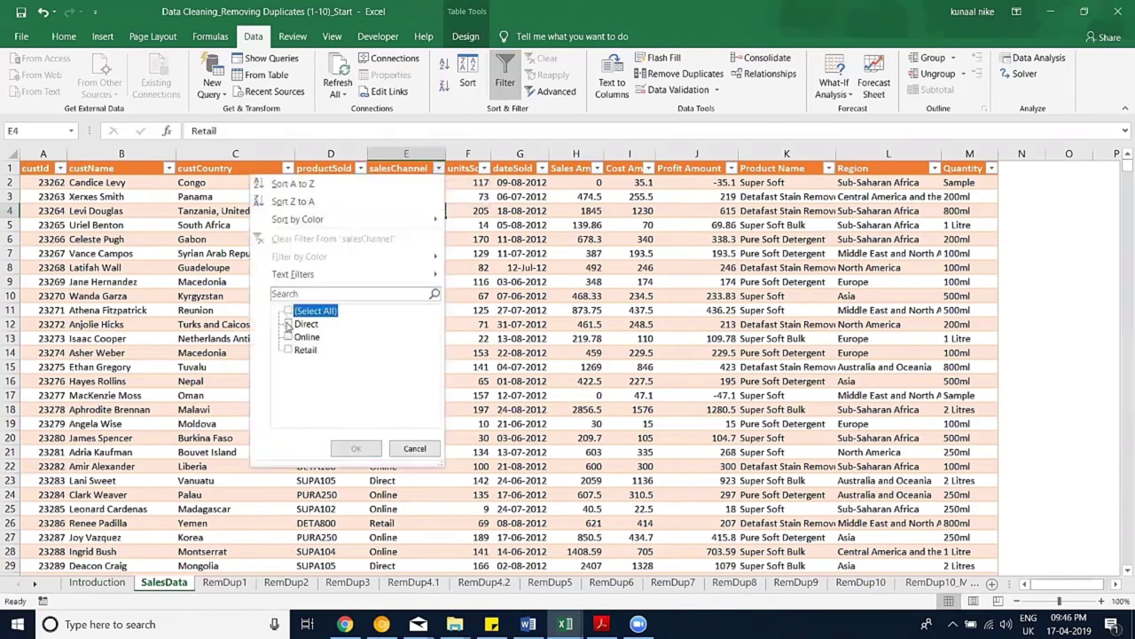
left_click(288, 324)
left_click(356, 448)
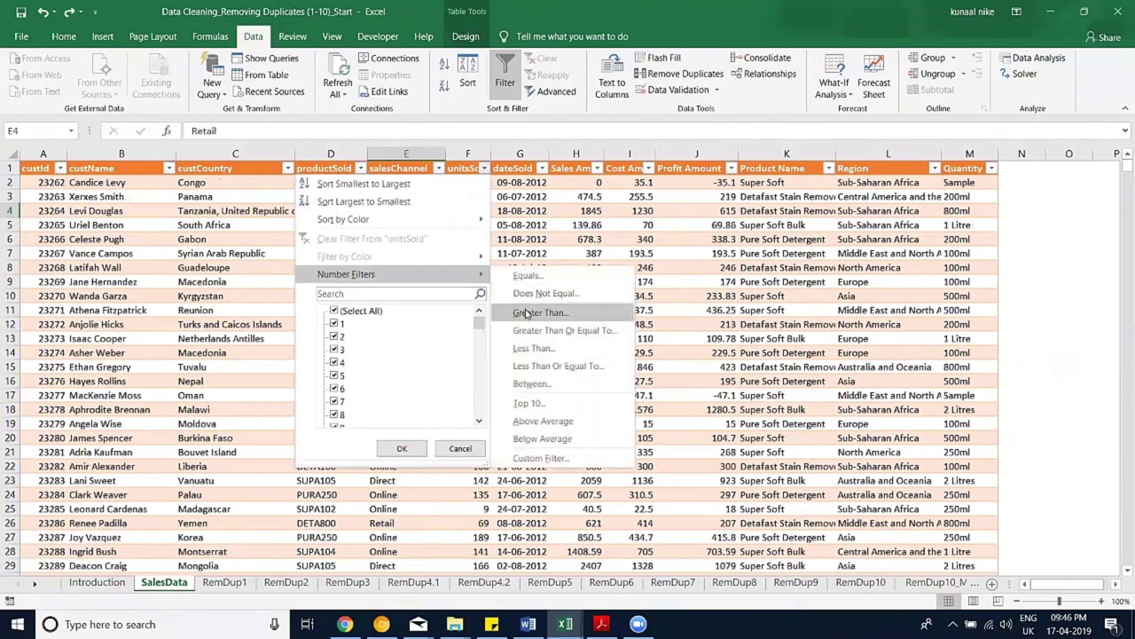
Step: Try a unitsSold greater-than 100 filter, then undo it
left_click(527, 312)
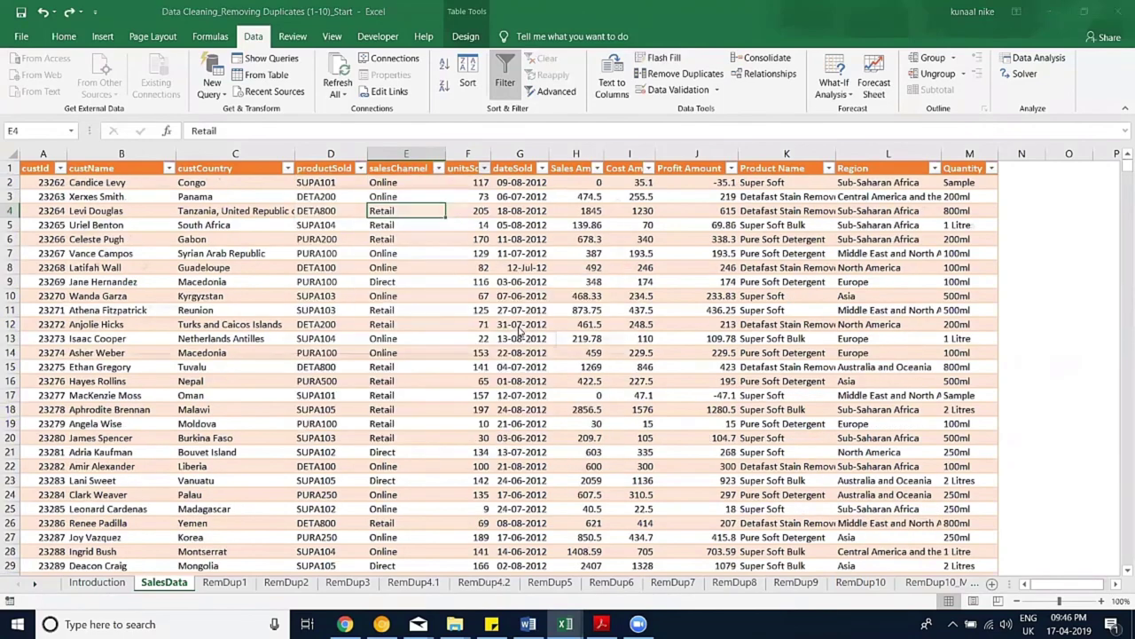
type("100")
left_click(533, 343)
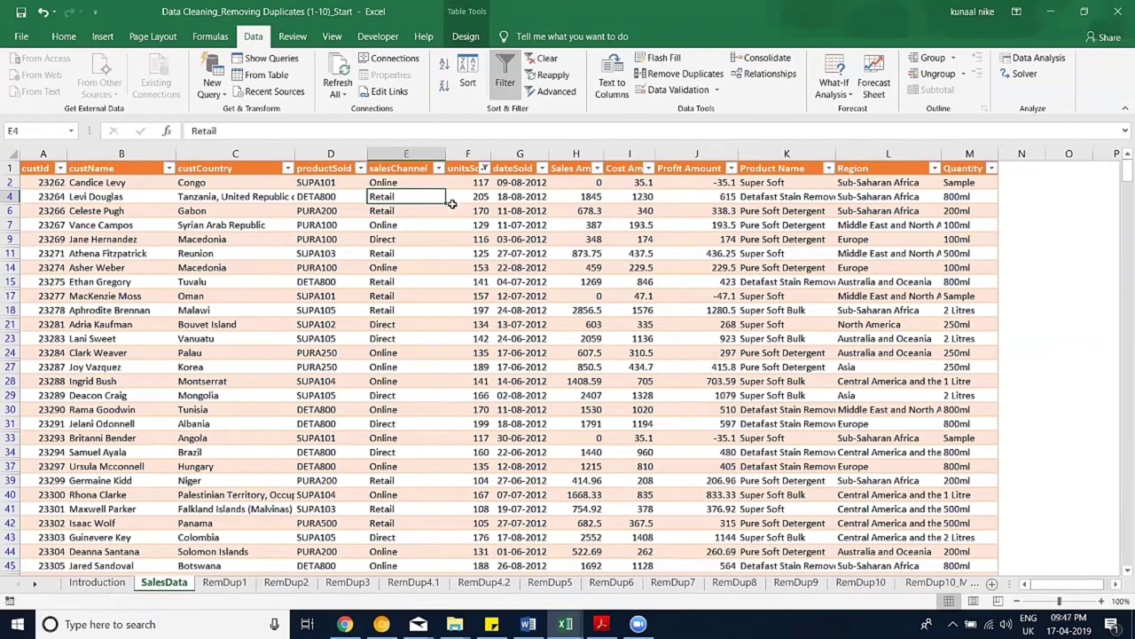
key("ctrl+z")
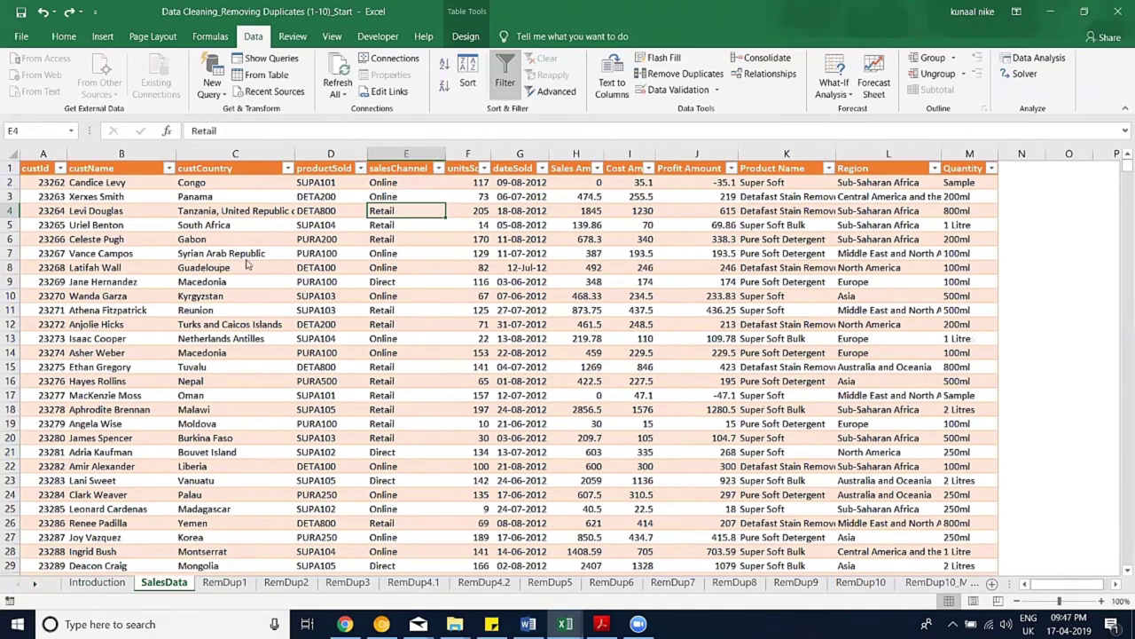
Step: Open the Sort dialog and choose the first sort column
key("alt+a")
key("s")
key("s")
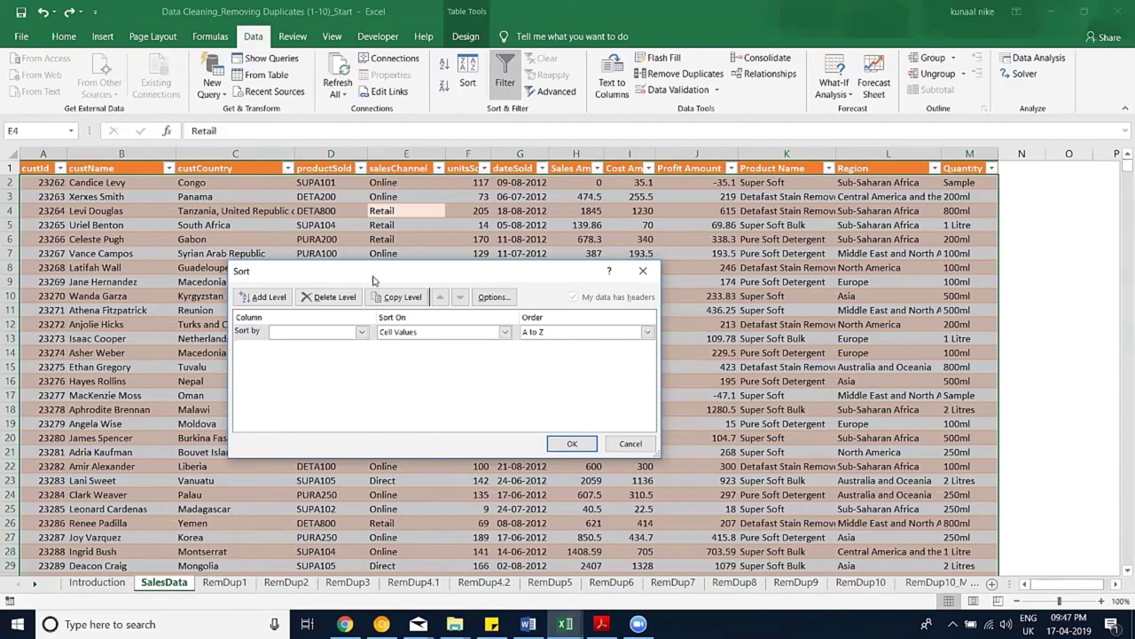
left_click(332, 336)
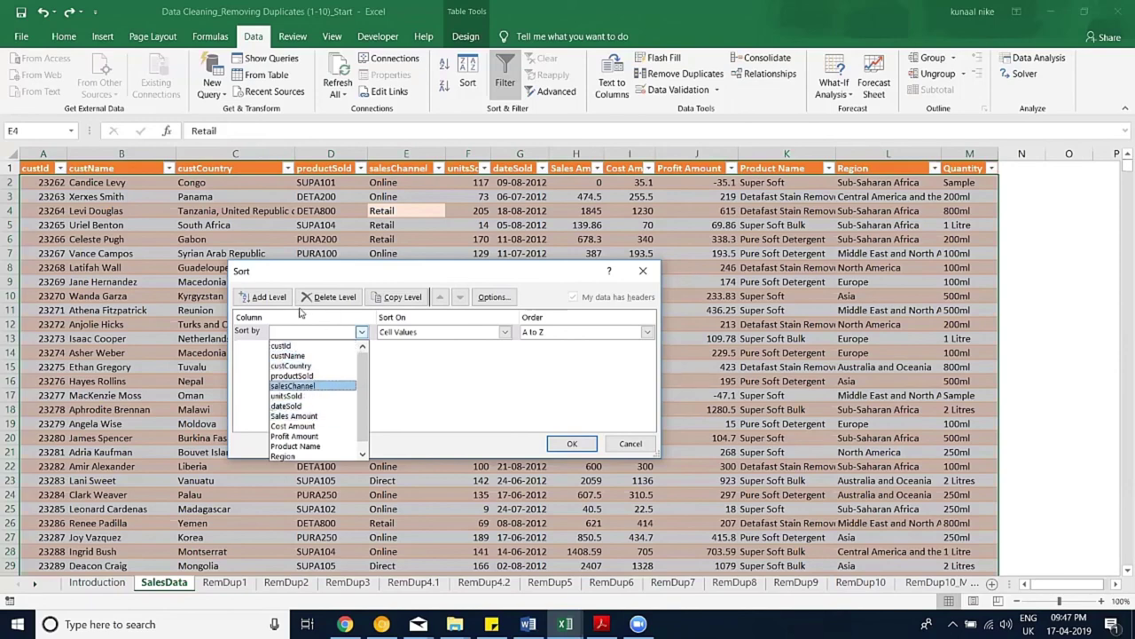
Step: Sort the table by salesChannel A–Z, then Sales Amount largest to smallest
key("Return")
key("alt+a")
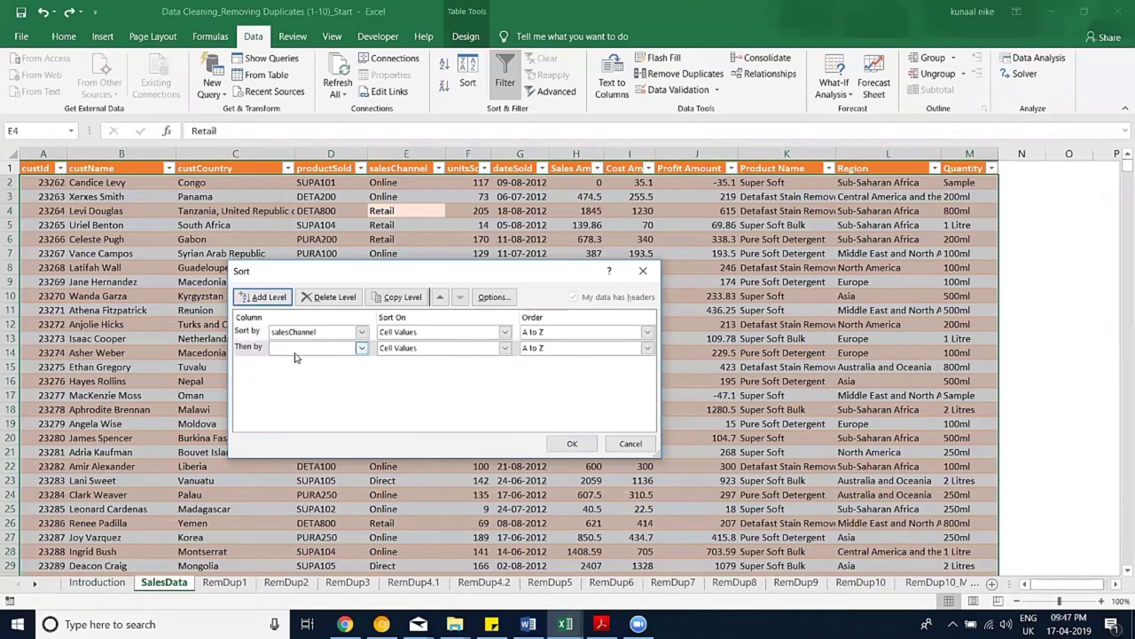
left_click(296, 351)
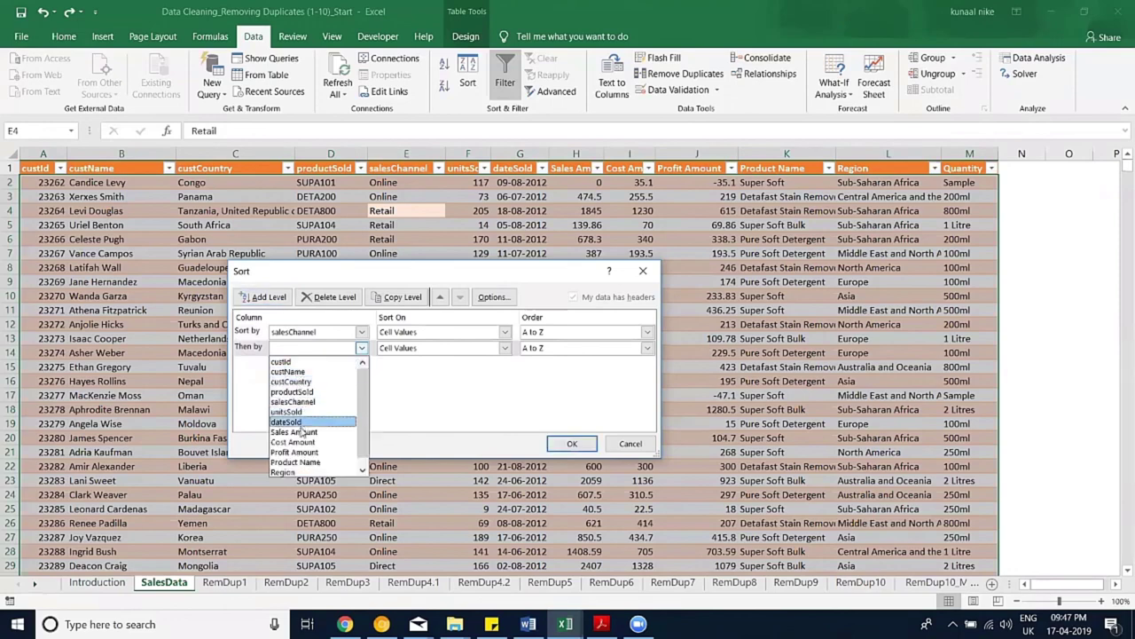
left_click(300, 433)
left_click(543, 349)
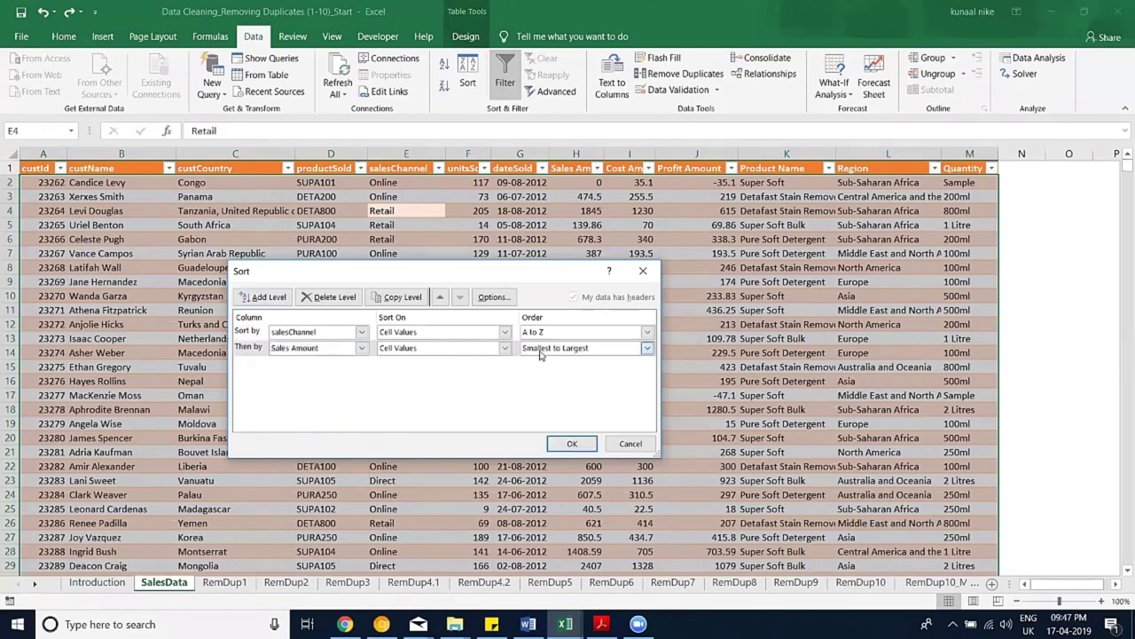
left_click(547, 371)
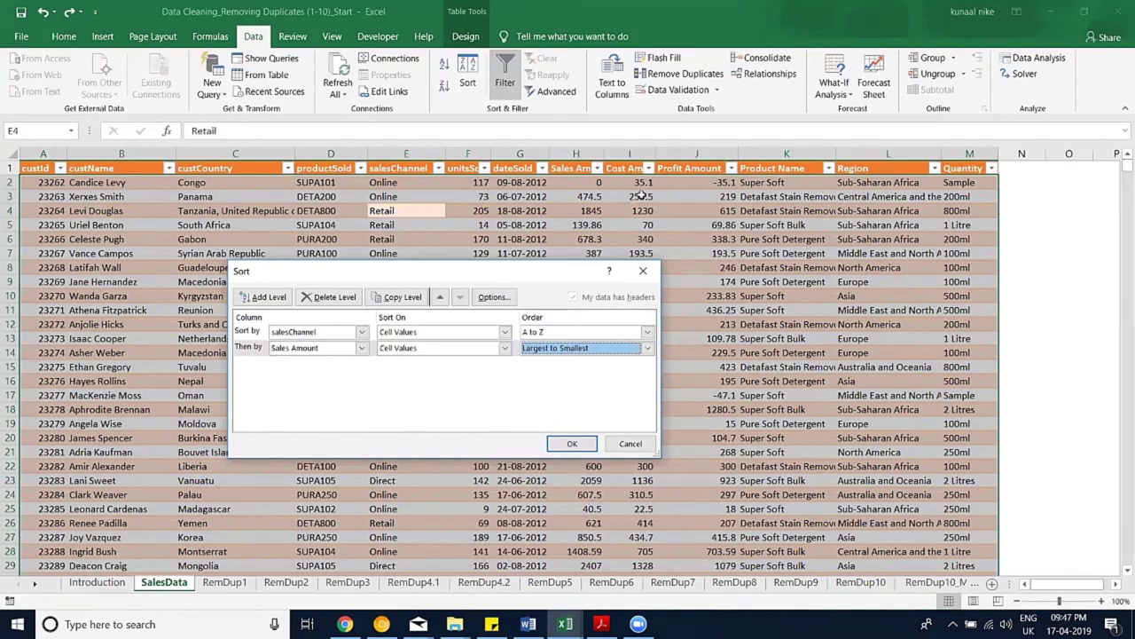
key("Return")
Step: Select the top Direct sale's row, B2:H2, showing 3030.5
left_click_drag(556, 182, 532, 182)
left_click_drag(337, 182, 108, 182)
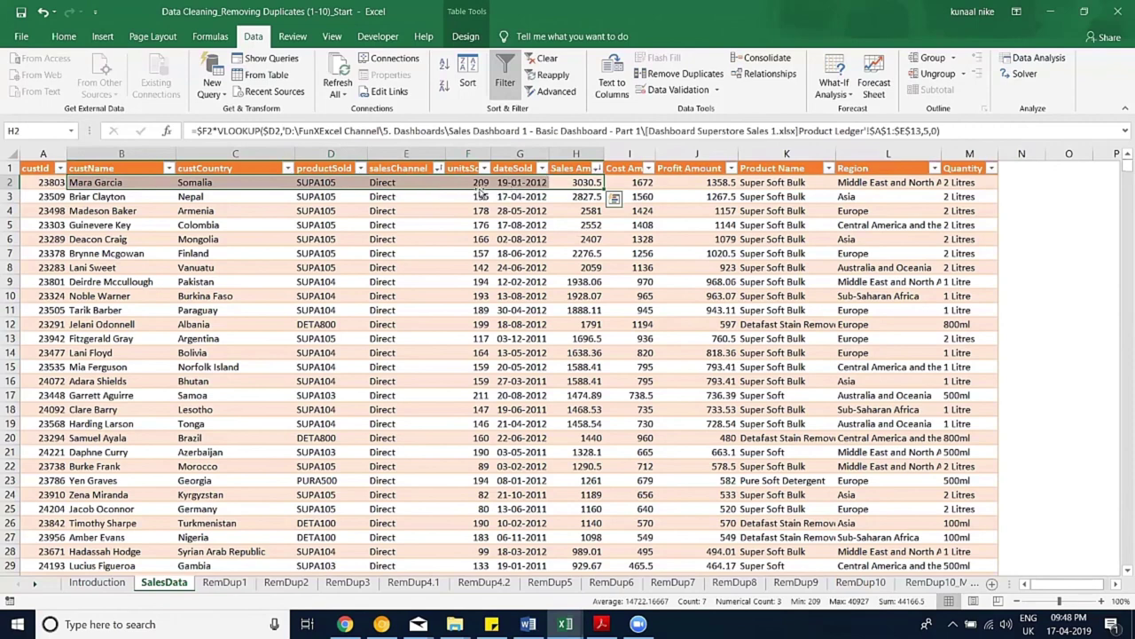
left_click(404, 182)
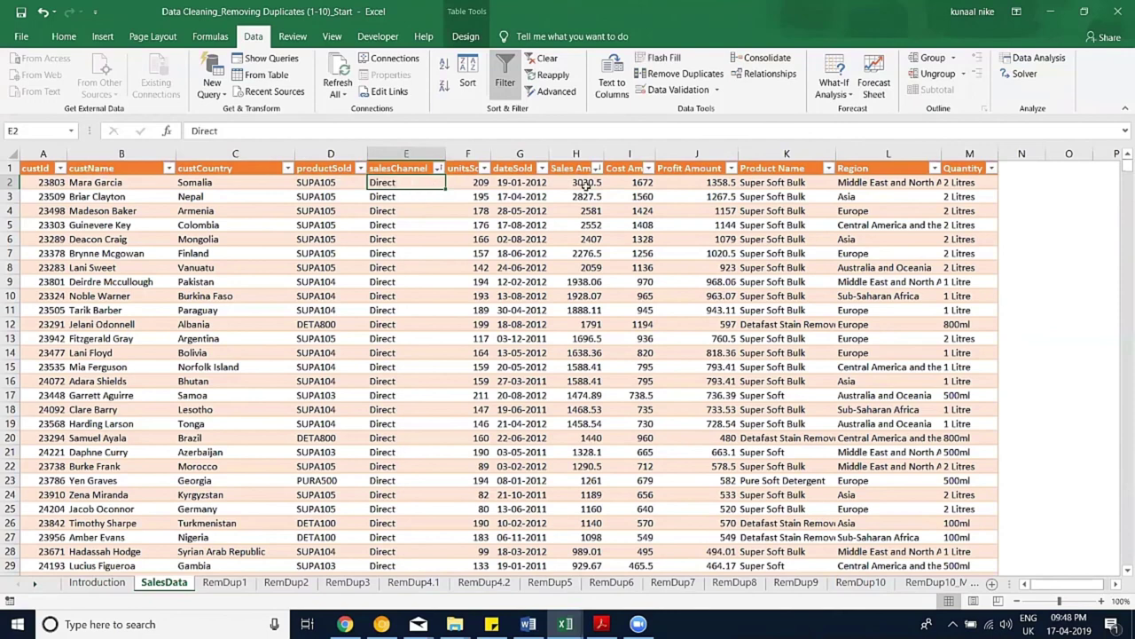
Step: Mark the top Direct sale row and scroll through the sorted sales
left_click_drag(586, 182, 71, 182)
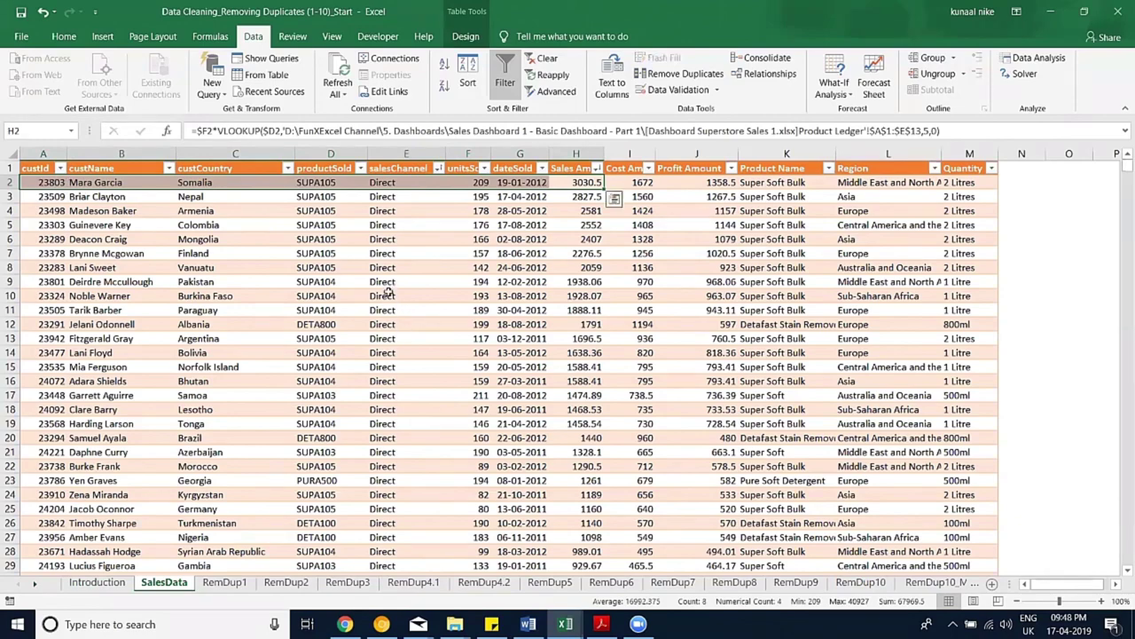
scroll(388, 293, "down", 20)
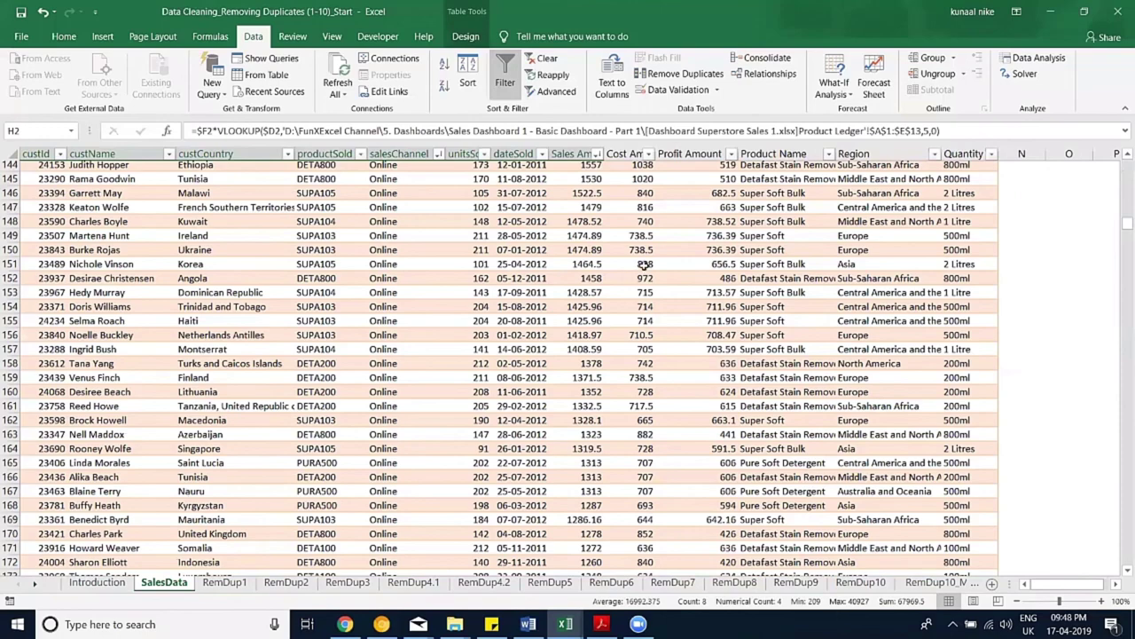
scroll(645, 263, "up", 6)
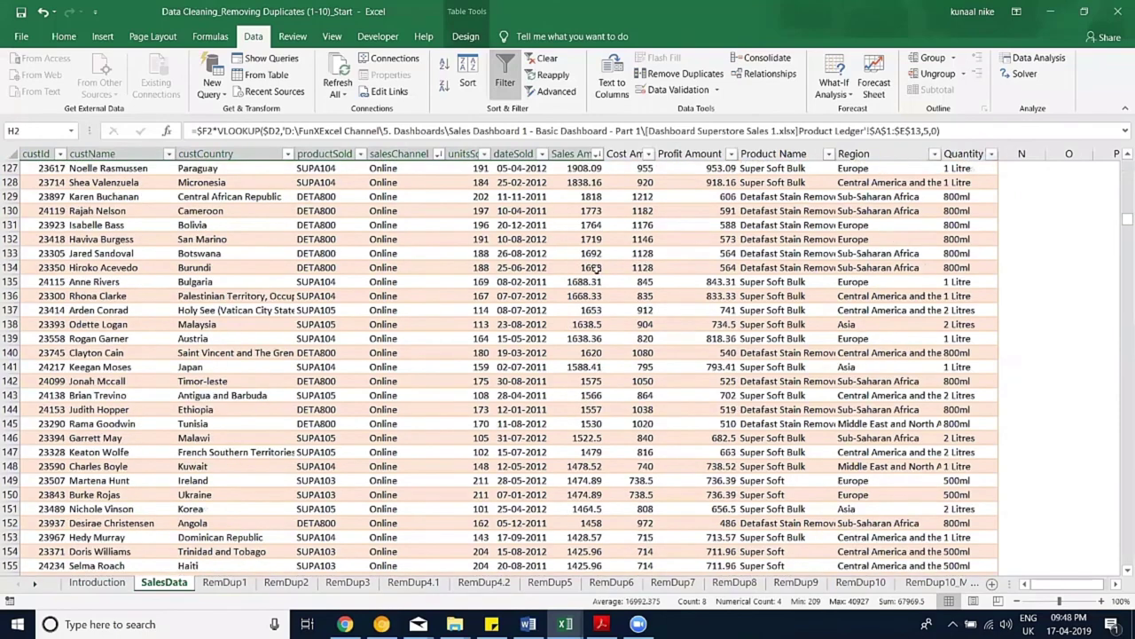
scroll(597, 268, "up", 6)
left_click_drag(403, 268, 595, 268)
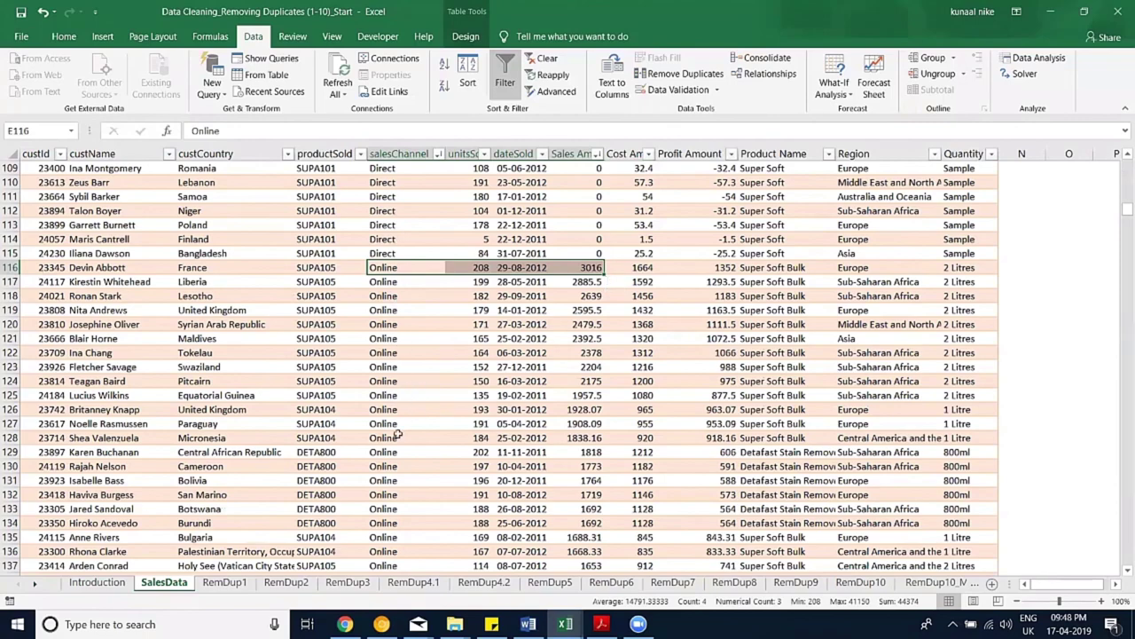
scroll(398, 426, "down", 1)
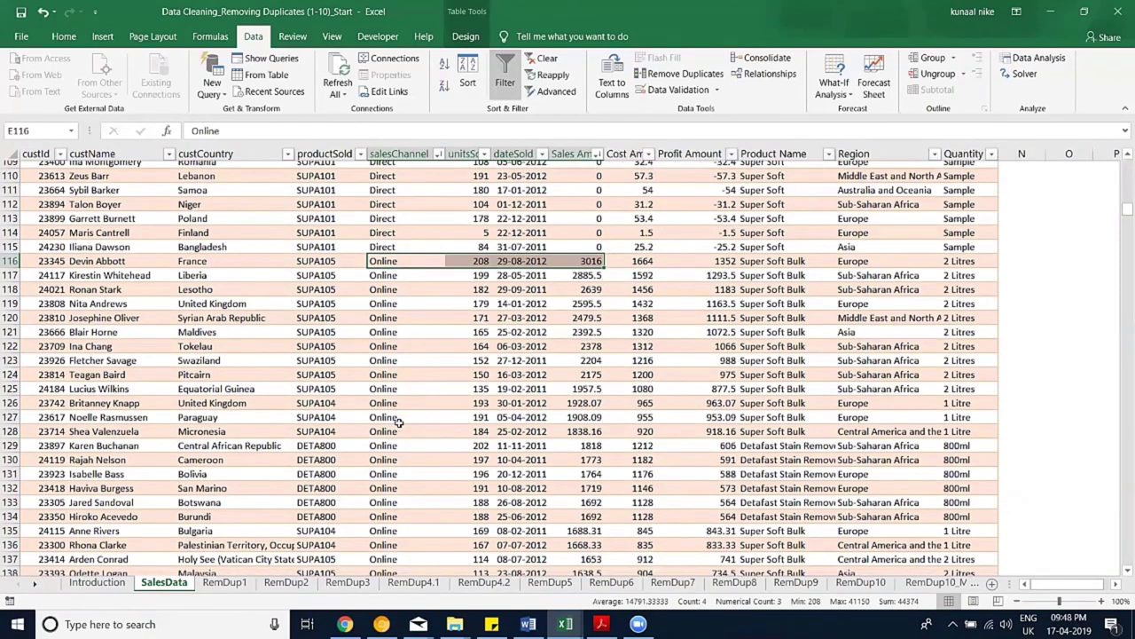
scroll(404, 330, "down", 5)
scroll(402, 307, "down", 2)
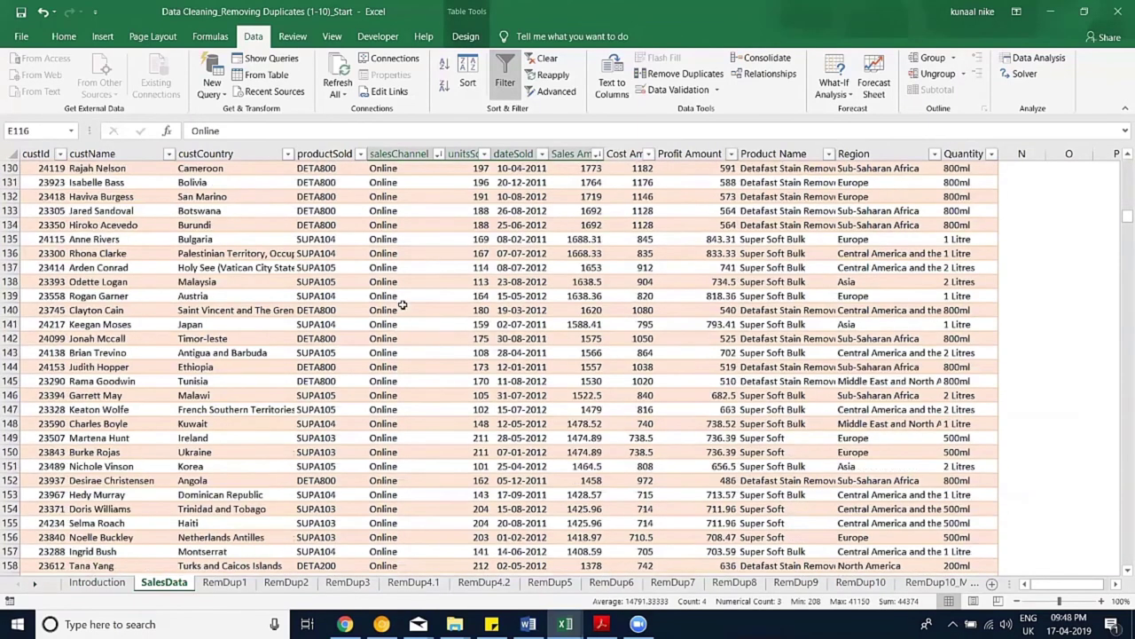
scroll(417, 155, "up", 13)
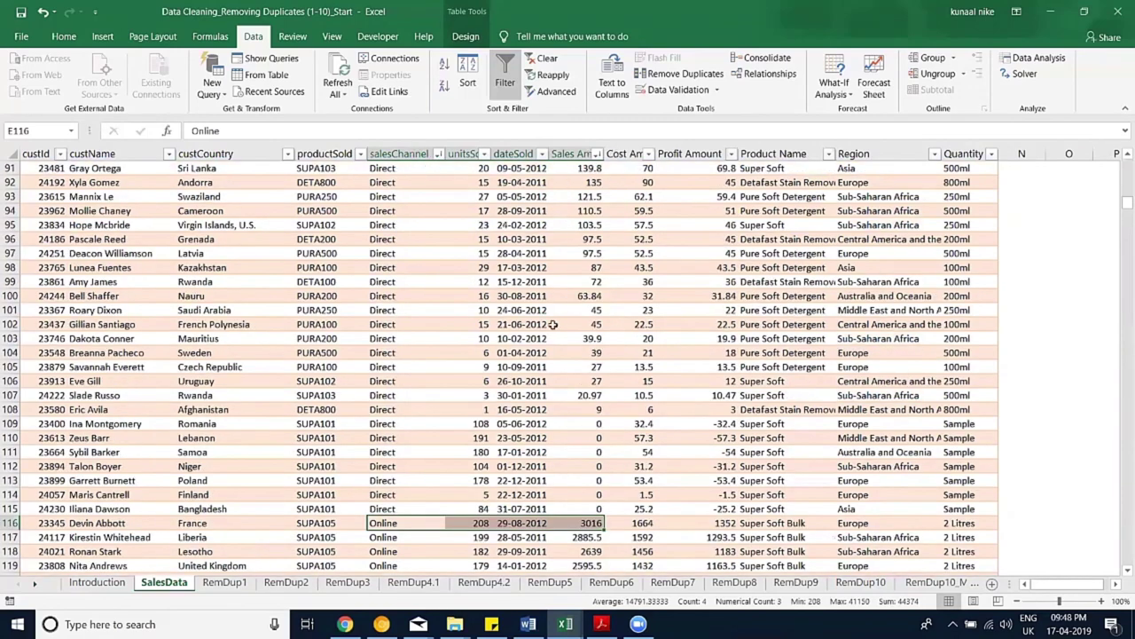
key("ctrl+shift+Up")
Step: Copy the salesChannel and Sales Amount columns and bring RemDup1's empty right-hand columns into view
left_click(406, 153)
left_click(576, 153, "ctrl")
key("ctrl+c")
left_click(224, 582)
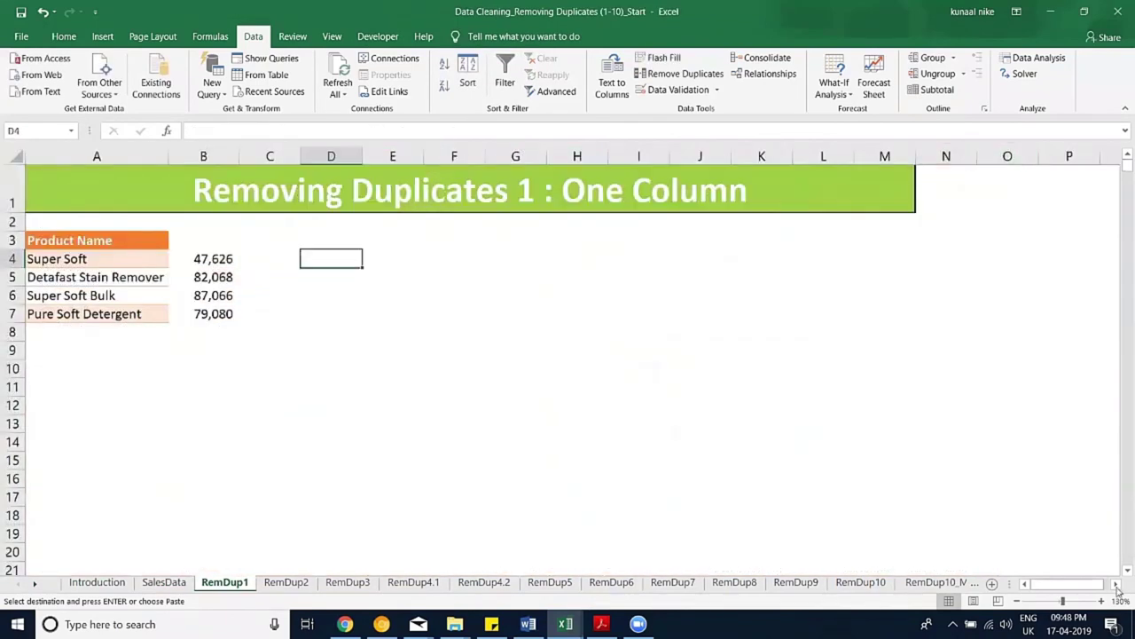
left_click(1117, 584)
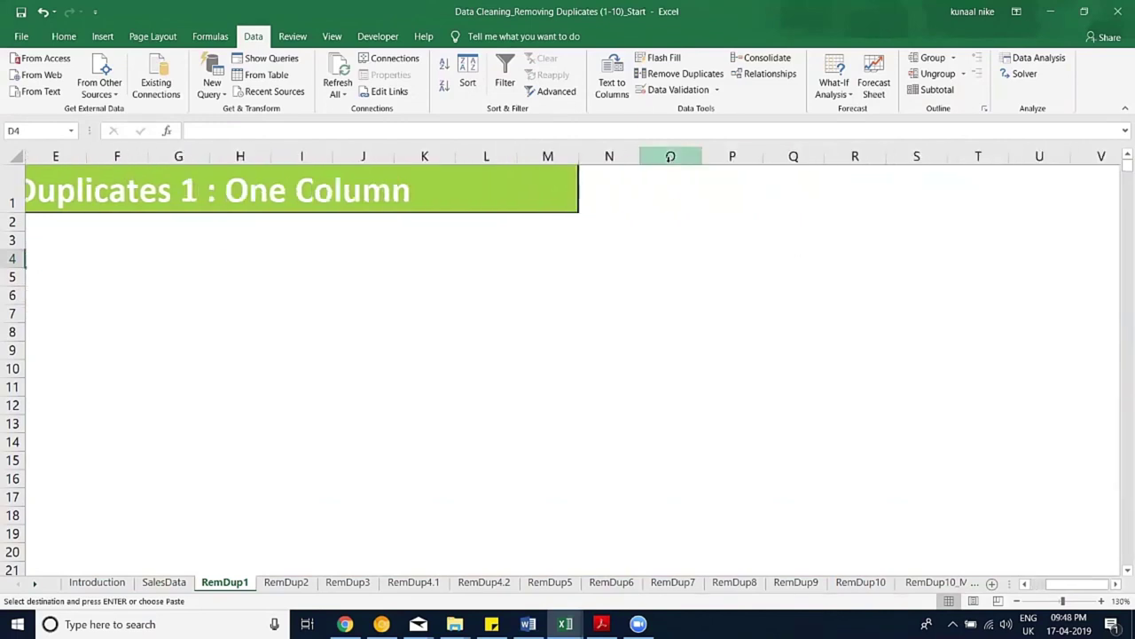
Step: Paste the channel and amount columns at O1 and remove duplicates by salesChannel only
left_click(669, 156)
key("ctrl+v")
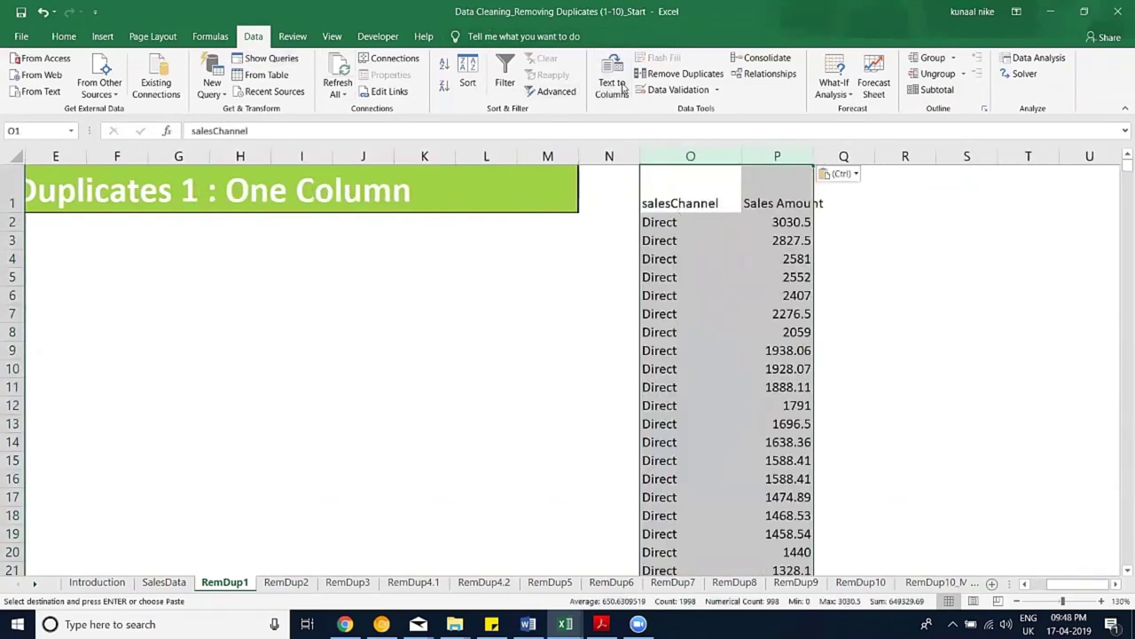
left_click(678, 74)
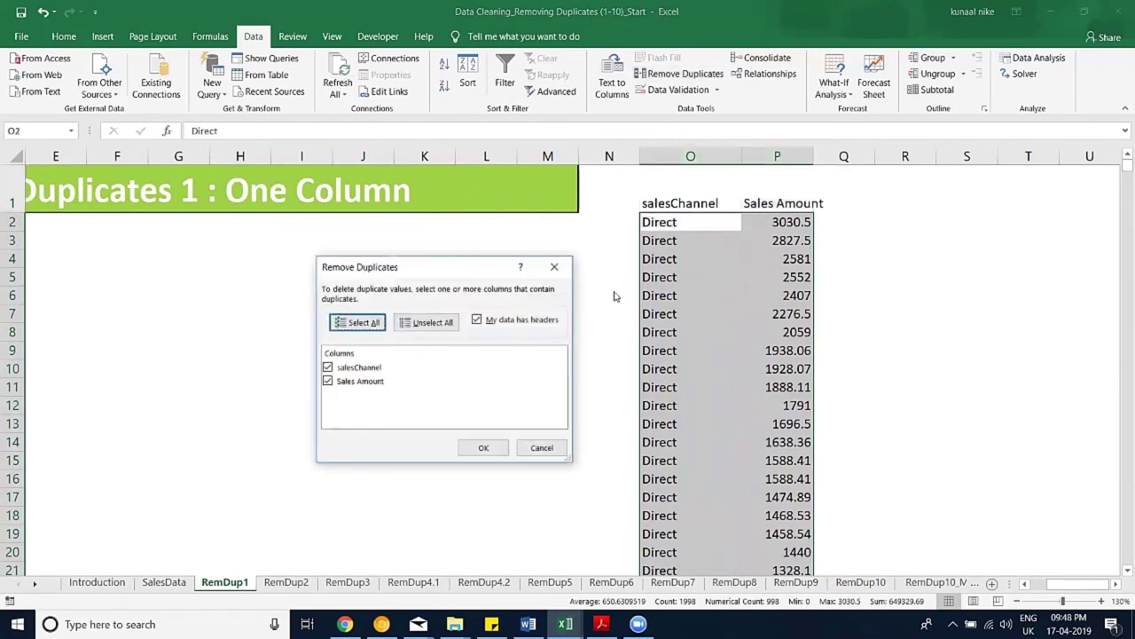
left_click(328, 381)
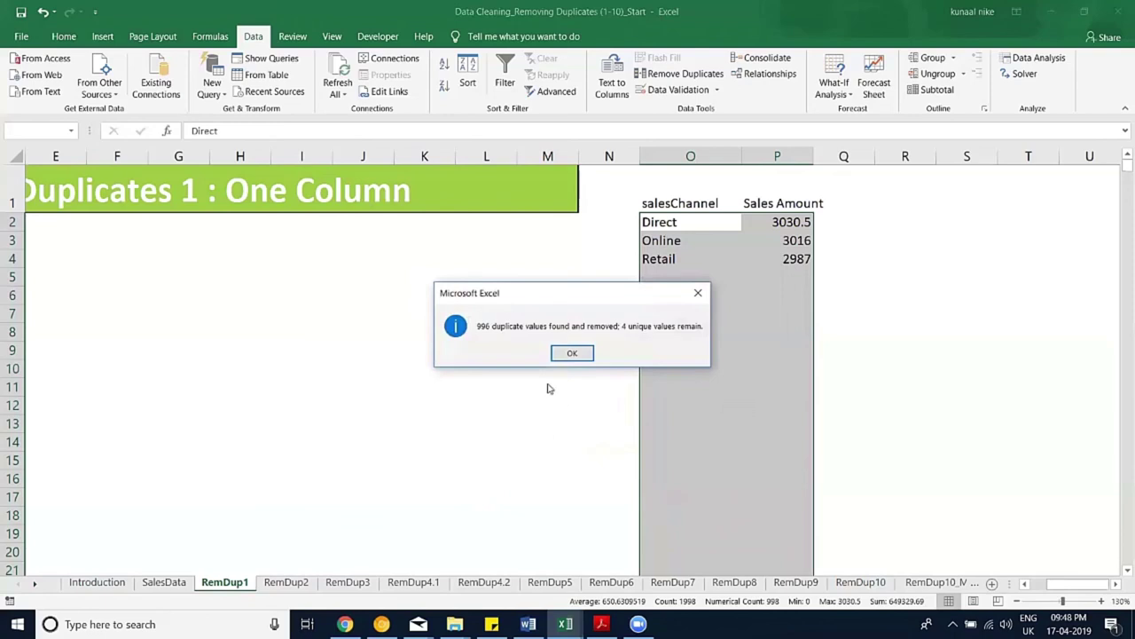
left_click(573, 353)
Step: Select the three channel results in O:P, then return to SalesData
mouse_move(688, 207)
left_mouse_down()
mouse_move(788, 258)
mouse_move(679, 222)
mouse_move(788, 258)
left_mouse_up()
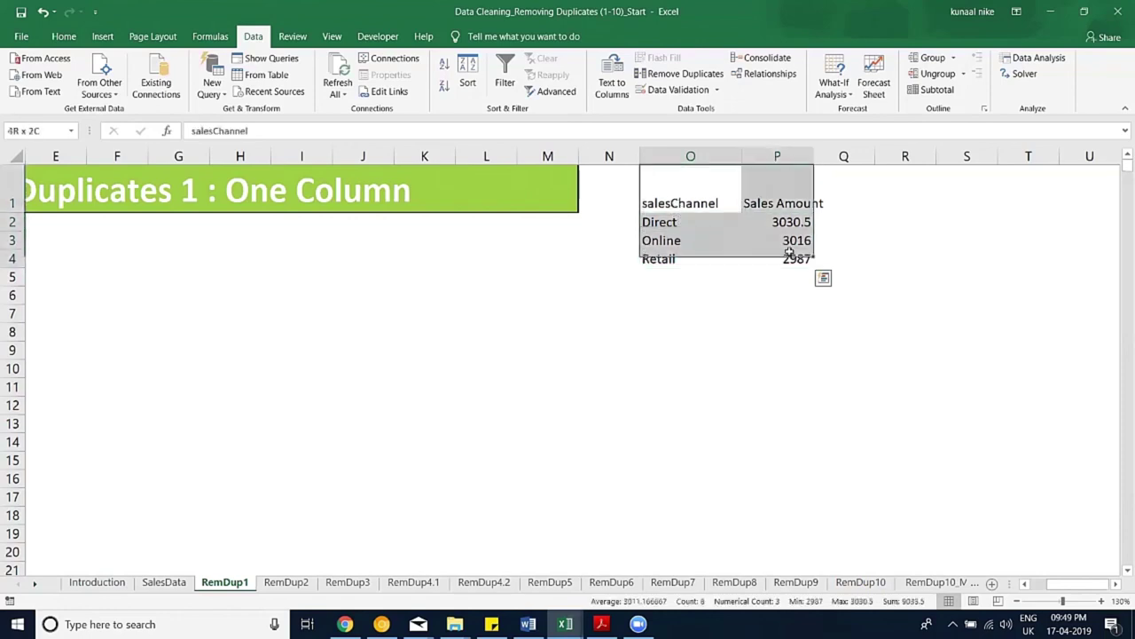
left_click_drag(681, 224, 789, 259)
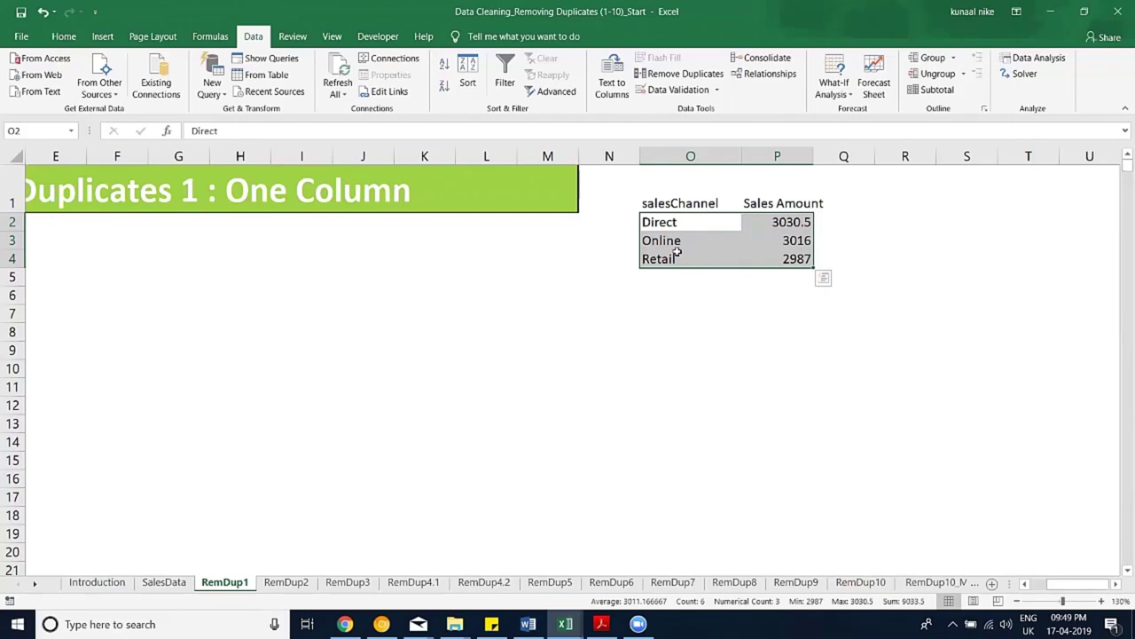
key("ctrl+q")
key("Escape")
key("ctrl+Page_Up")
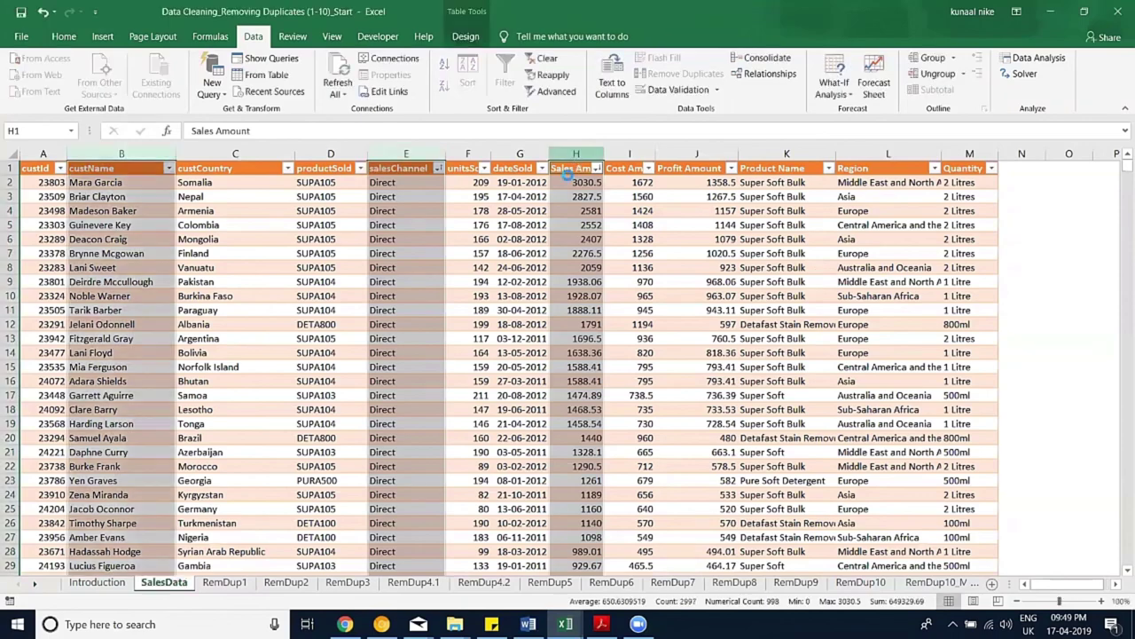
Step: Paste the custName, salesChannel and Sales Amount columns at O1 on RemDup1
key("ctrl+c")
key("ctrl+Page_Down")
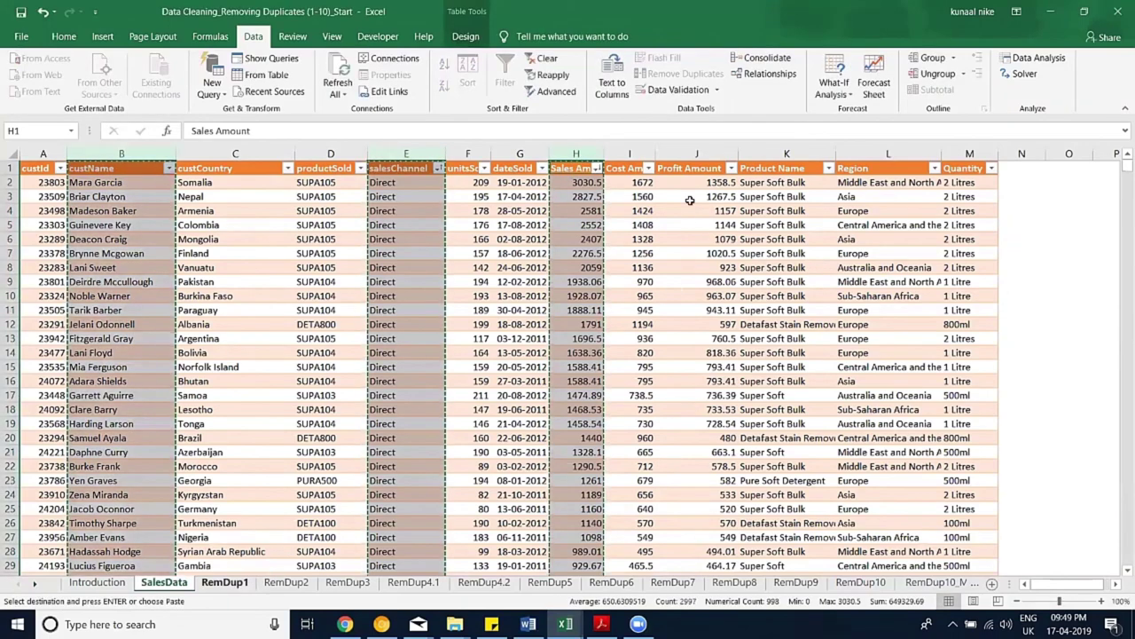
key("ctrl+space")
key("ctrl+v")
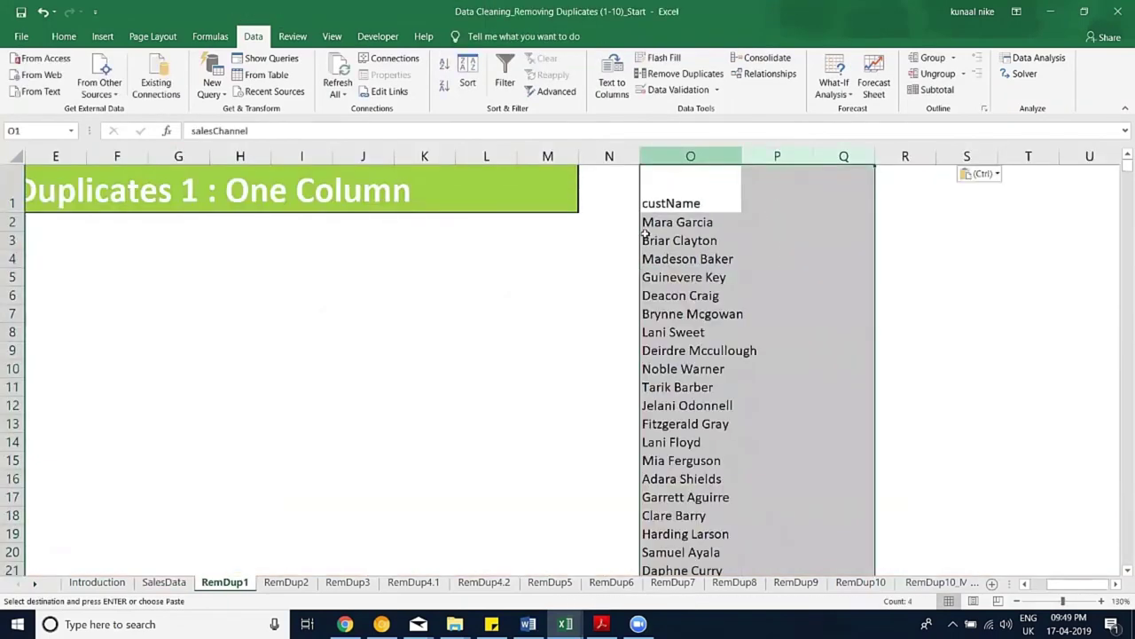
Step: Remove duplicates by salesChannel only, keeping Direct, Online and Retail top sales with customers
left_click(683, 75)
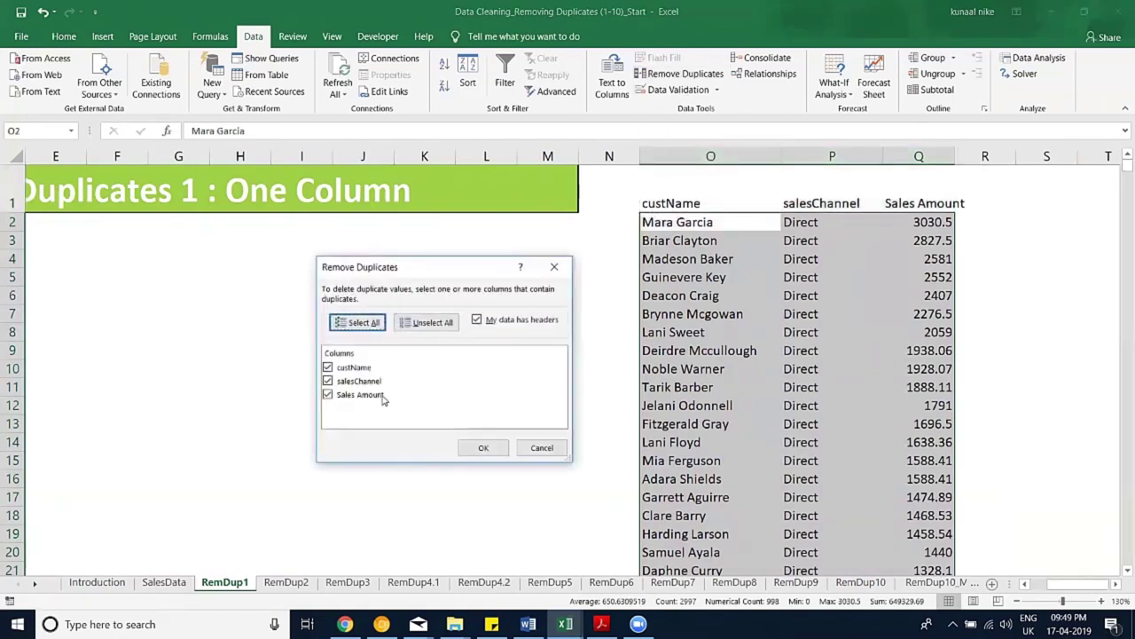
left_click(327, 367)
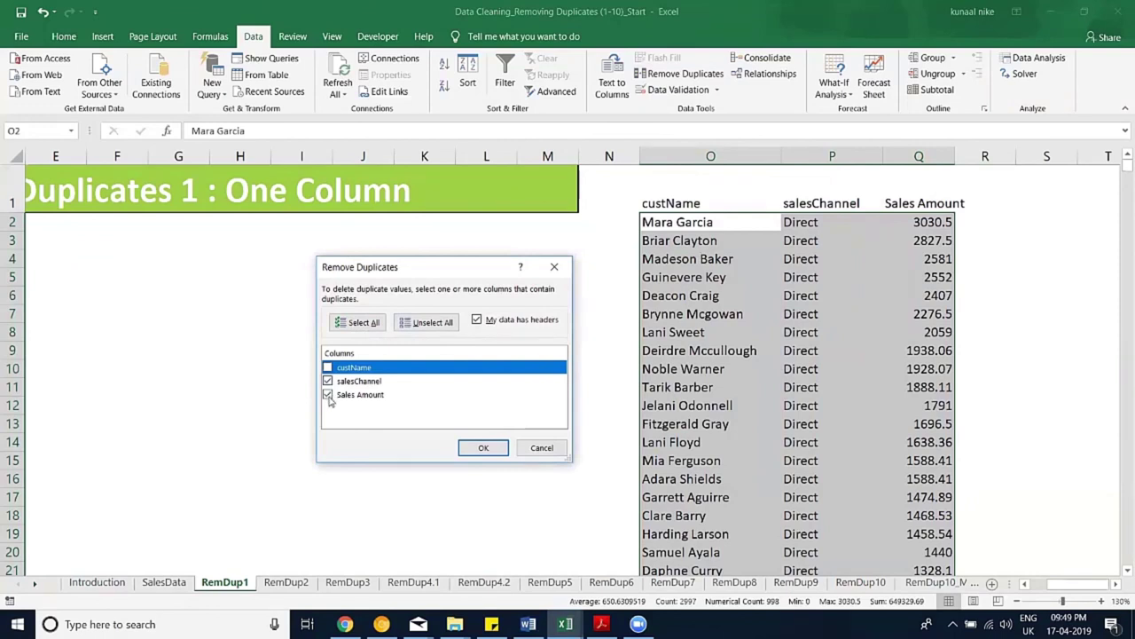
left_click(327, 395)
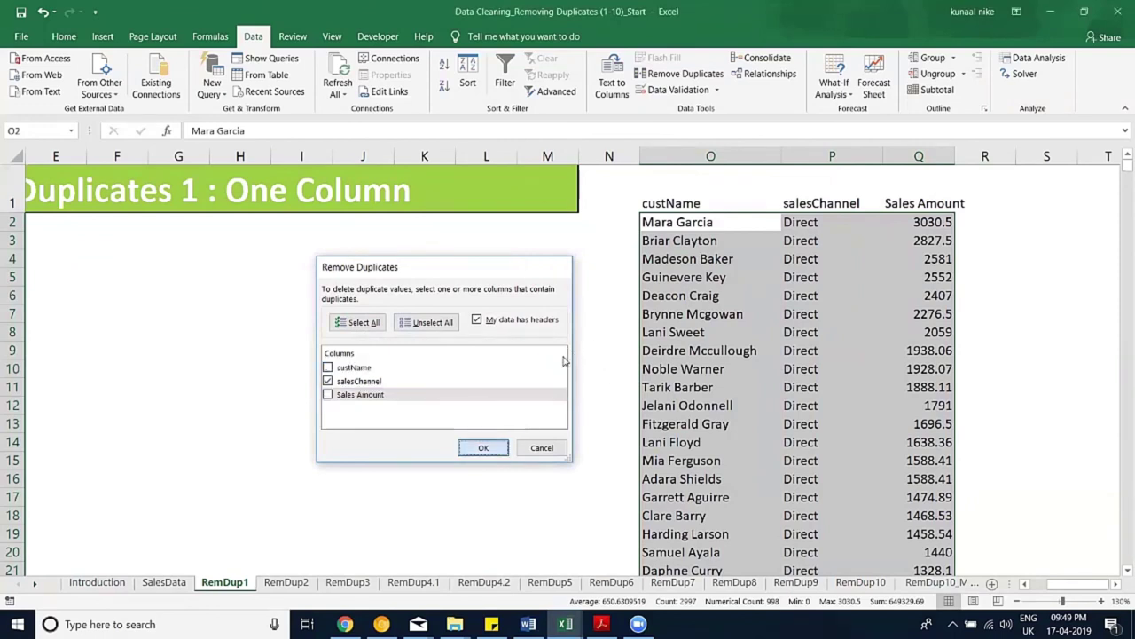
key("Return")
left_click(573, 352)
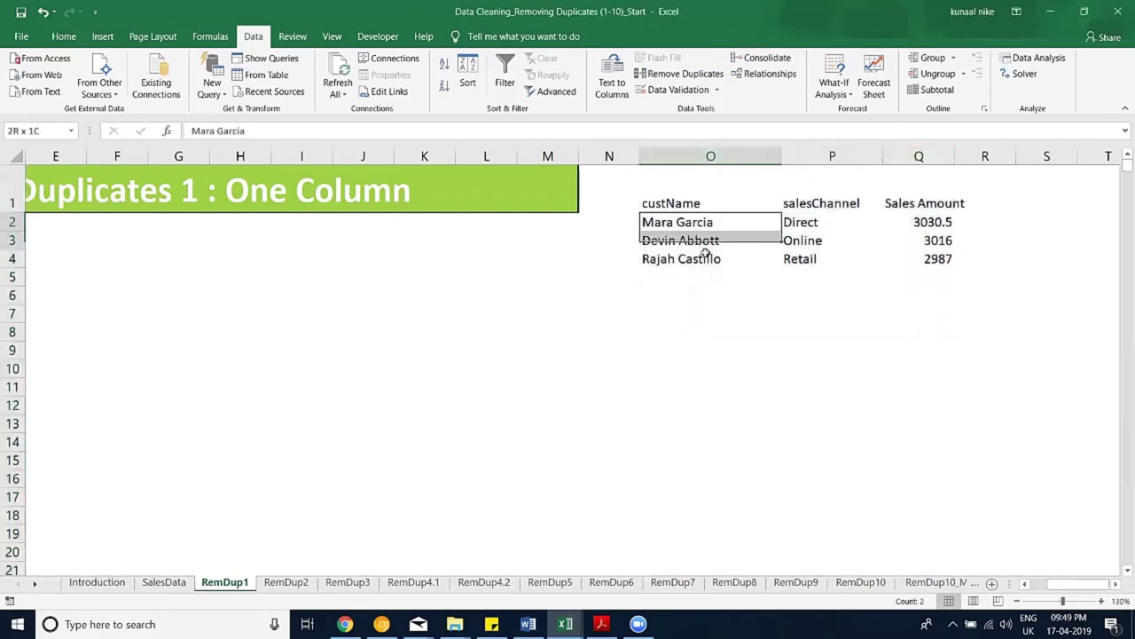
left_click_drag(705, 255, 920, 253)
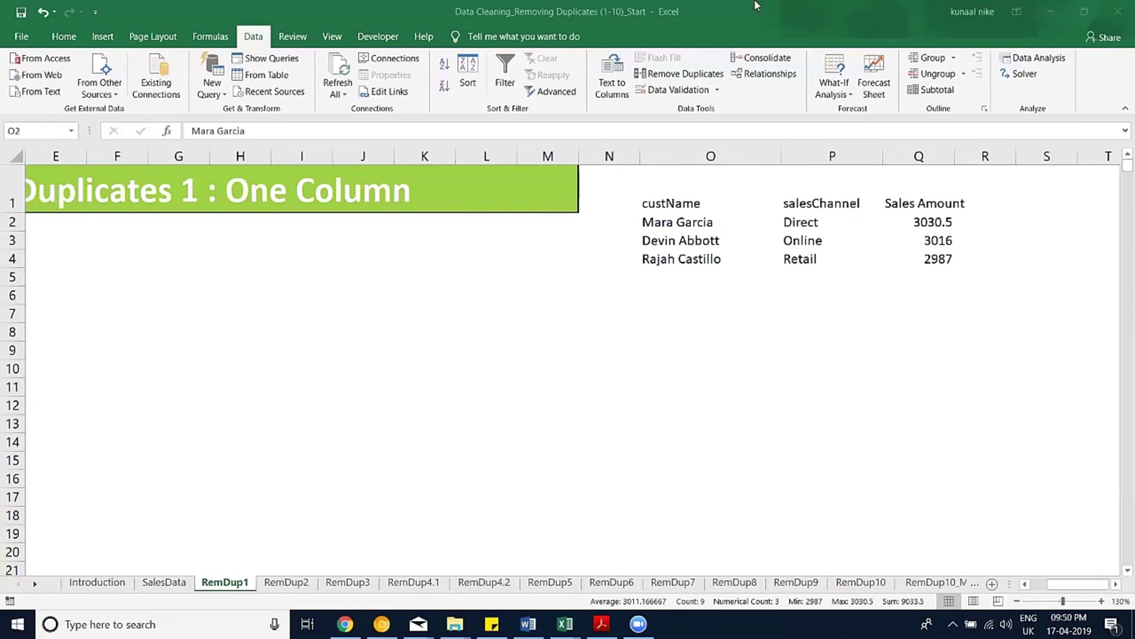
left_click(485, 324)
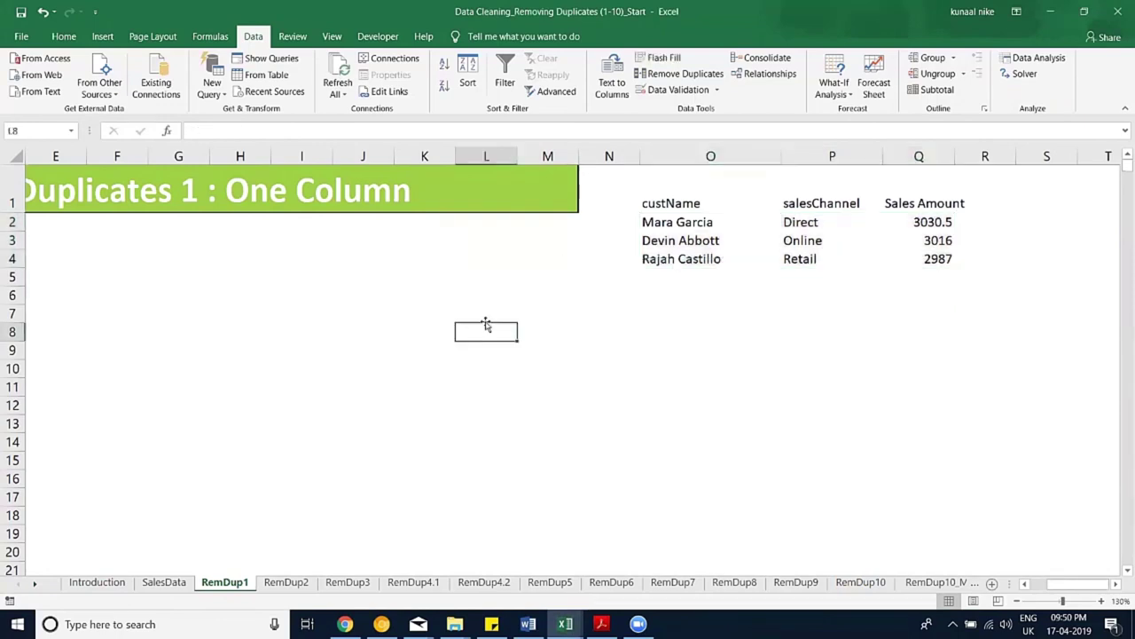